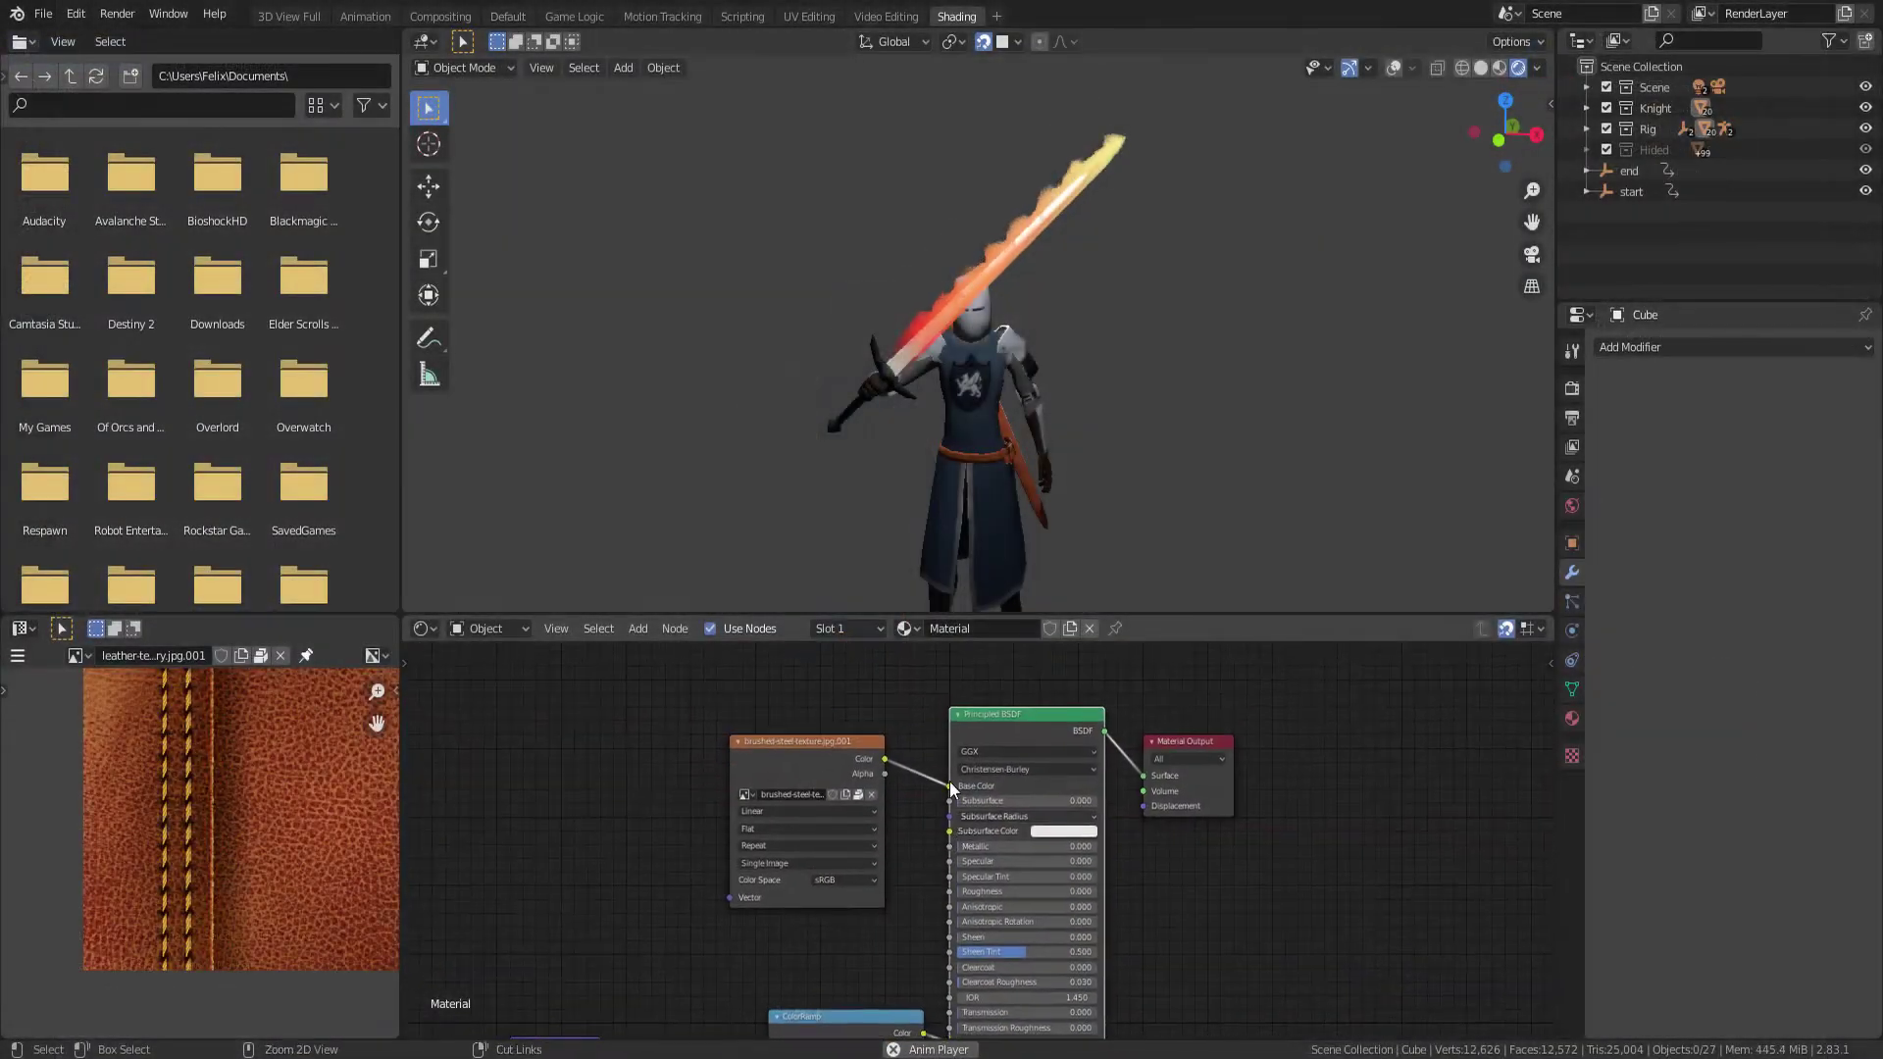
Box-select the Texture Coordinate and Mapping nodes and nudge them slightly upward
scroll(966, 784, "down", 2)
scroll(969, 787, "up", 3)
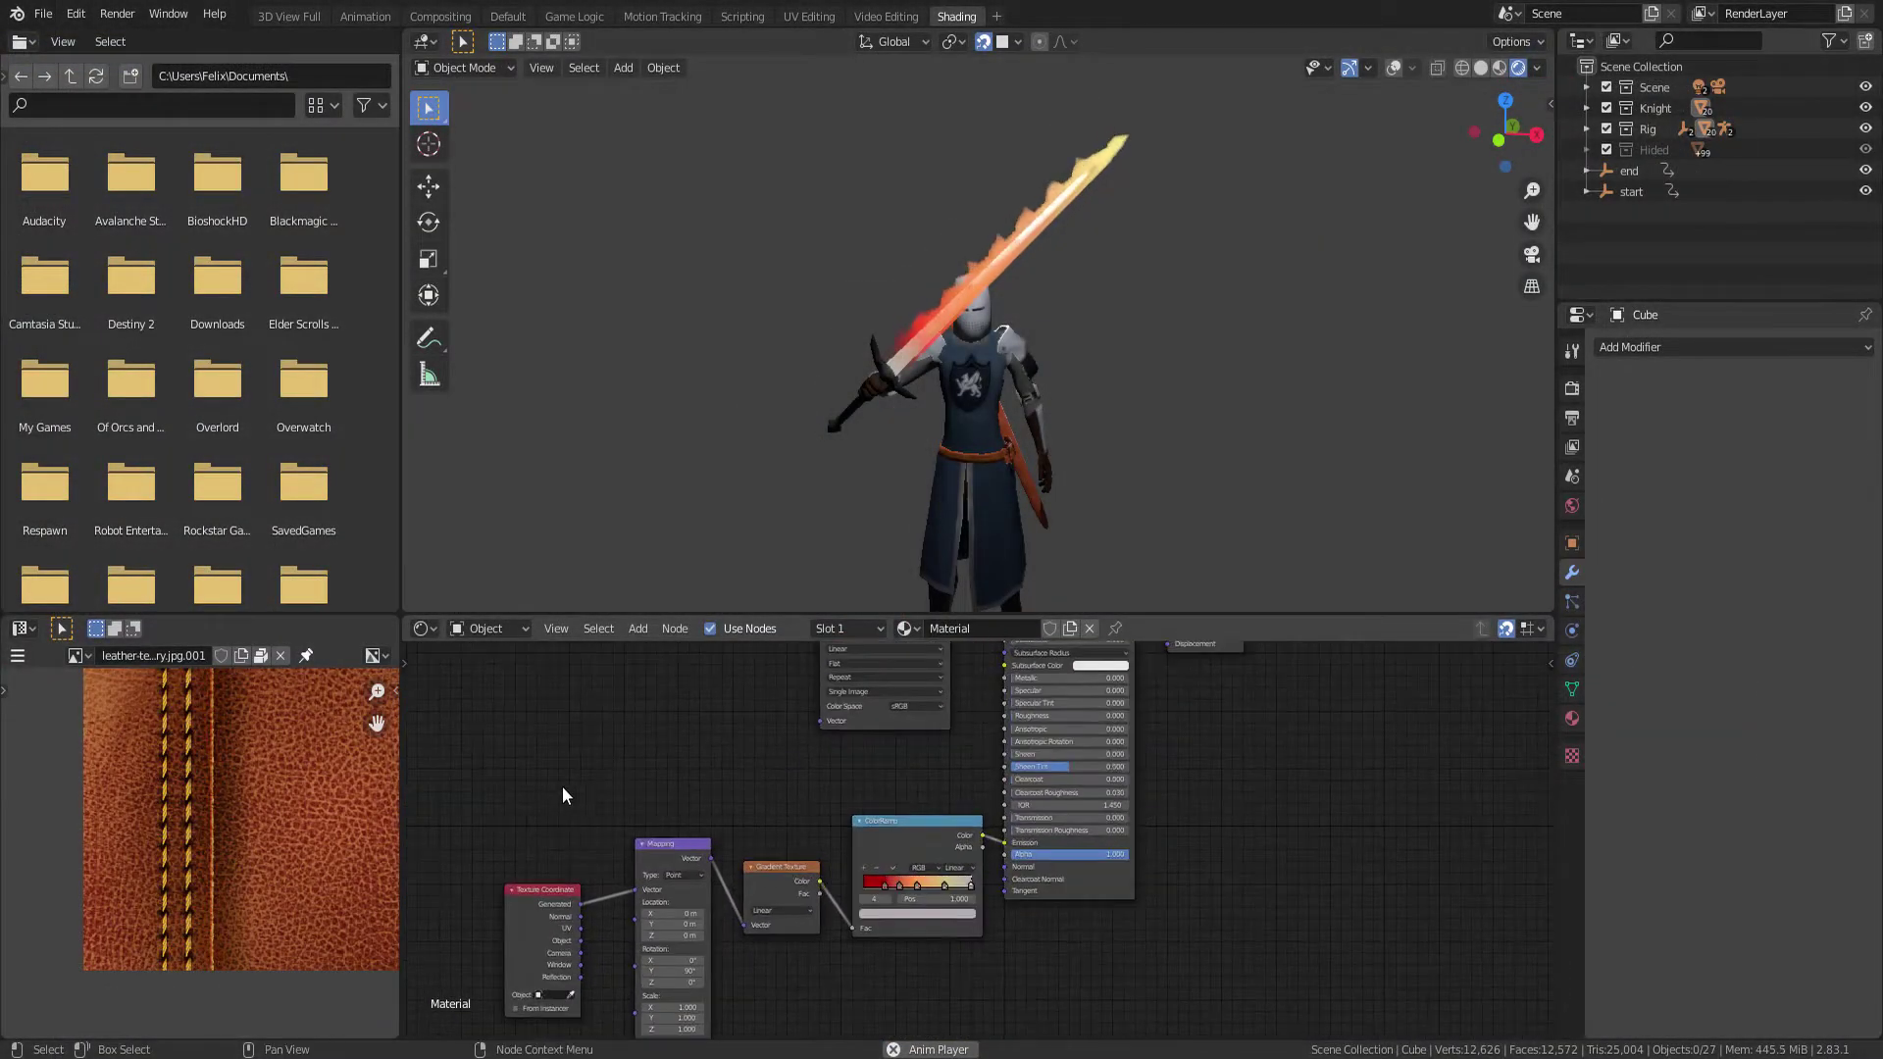
left_click_drag(504, 817, 681, 973)
left_click_drag(533, 877, 555, 855)
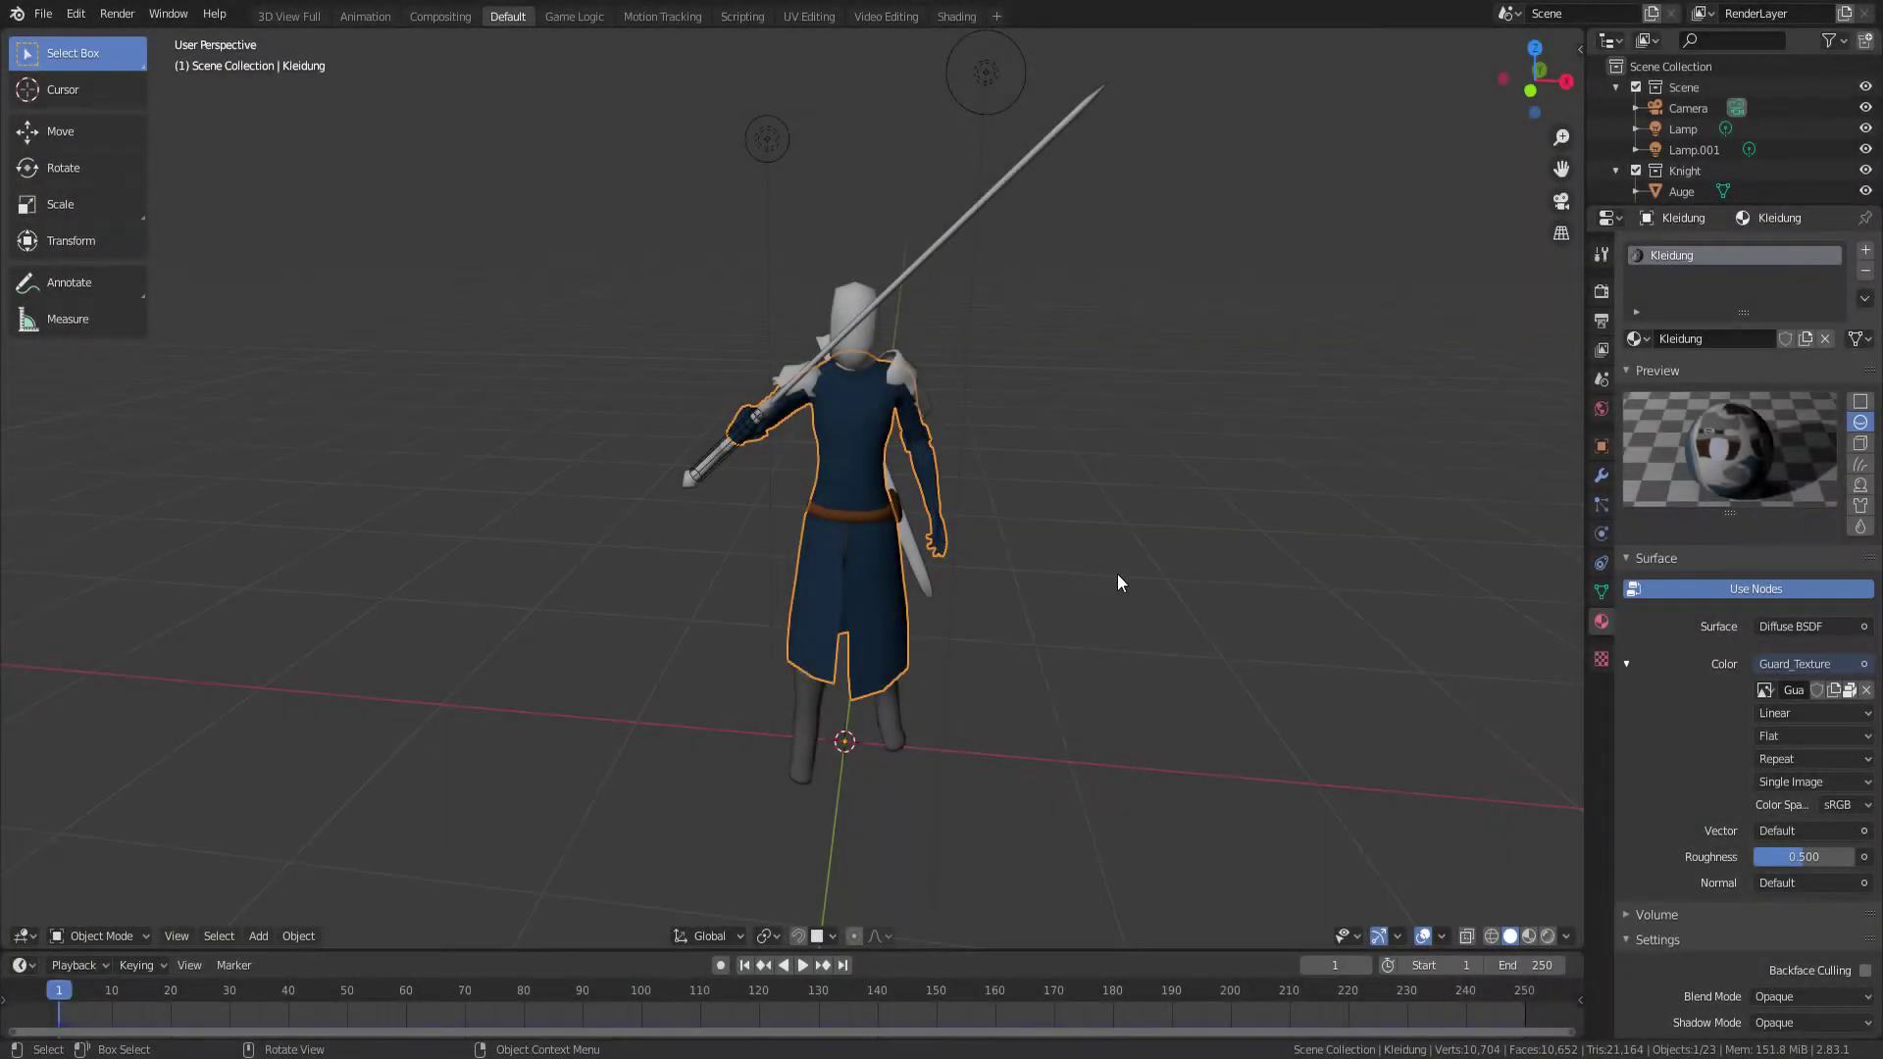
Orbit around the knight and switch the viewport to textured rendered shading
mouse_move(1121, 581)
middle_mouse_down()
mouse_move(1018, 622)
mouse_move(853, 569)
mouse_move(892, 578)
middle_mouse_up()
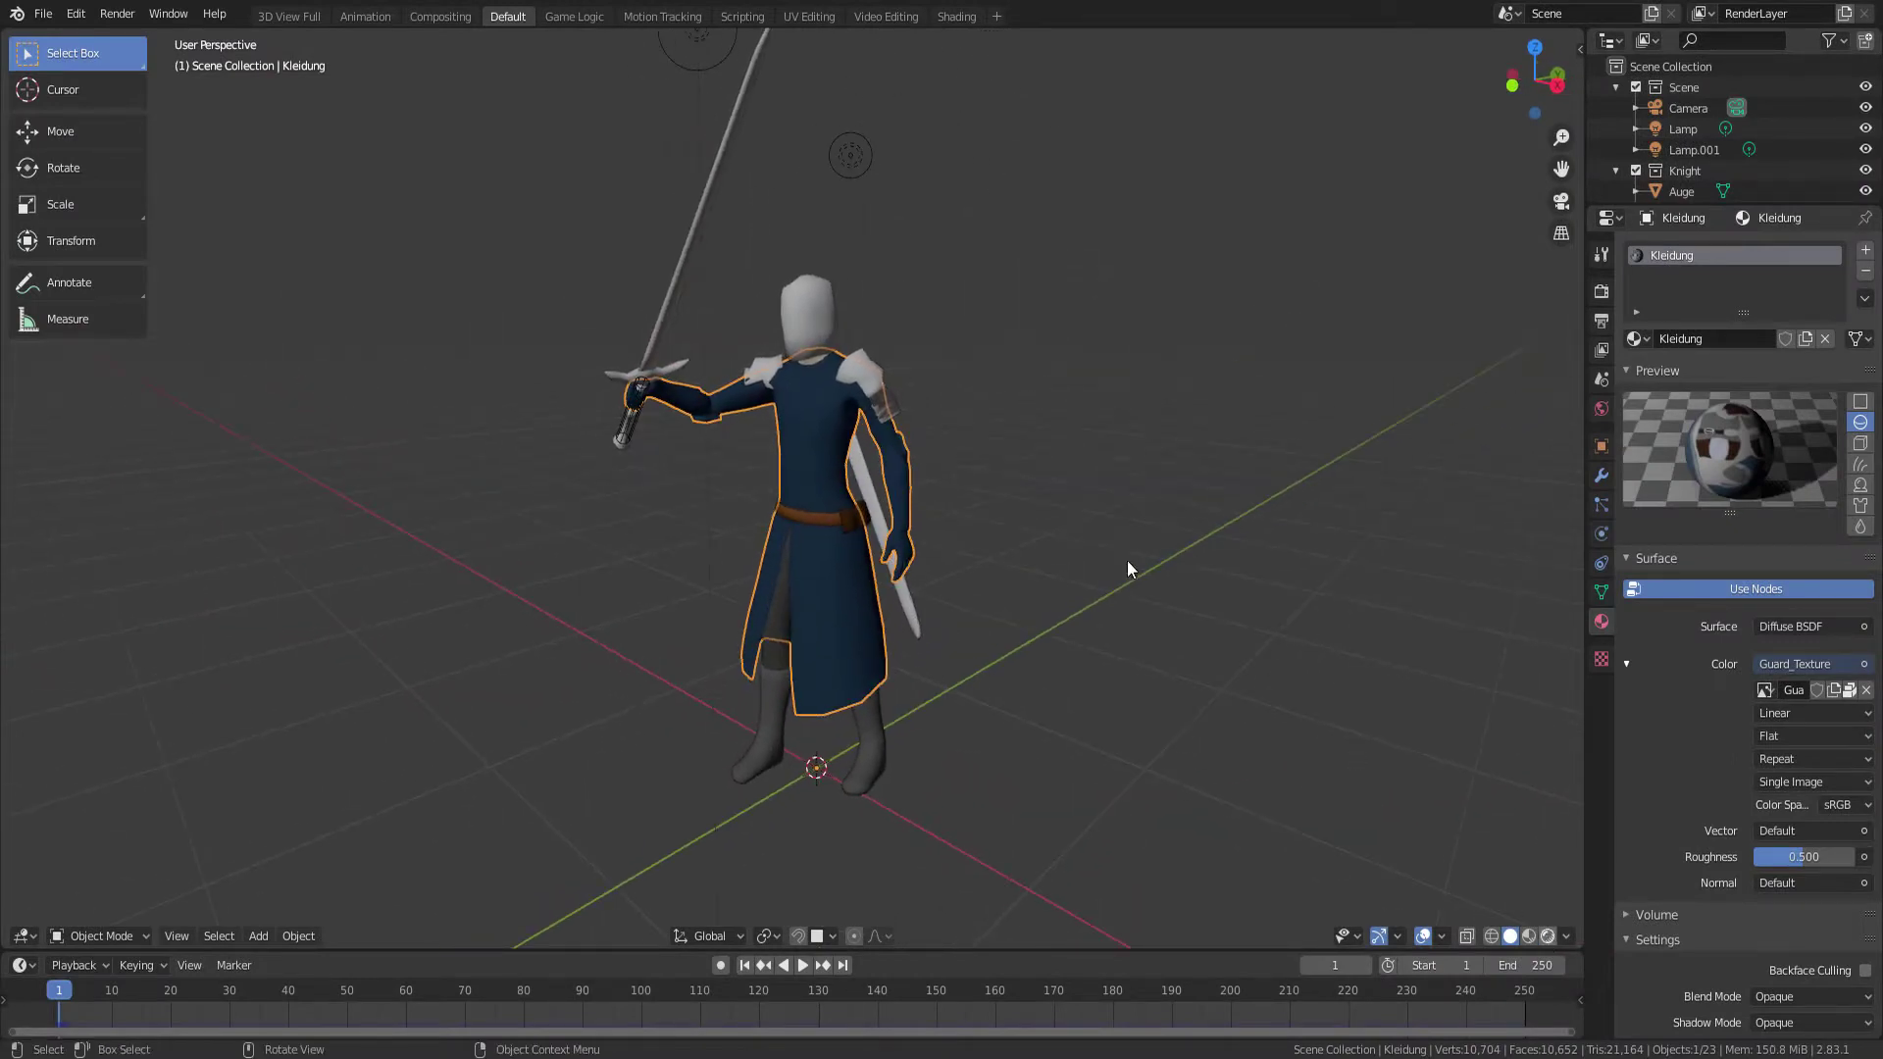
key("z")
mouse_move(1034, 568)
middle_mouse_down()
mouse_move(1150, 581)
mouse_move(1110, 553)
mouse_move(1055, 580)
middle_mouse_up()
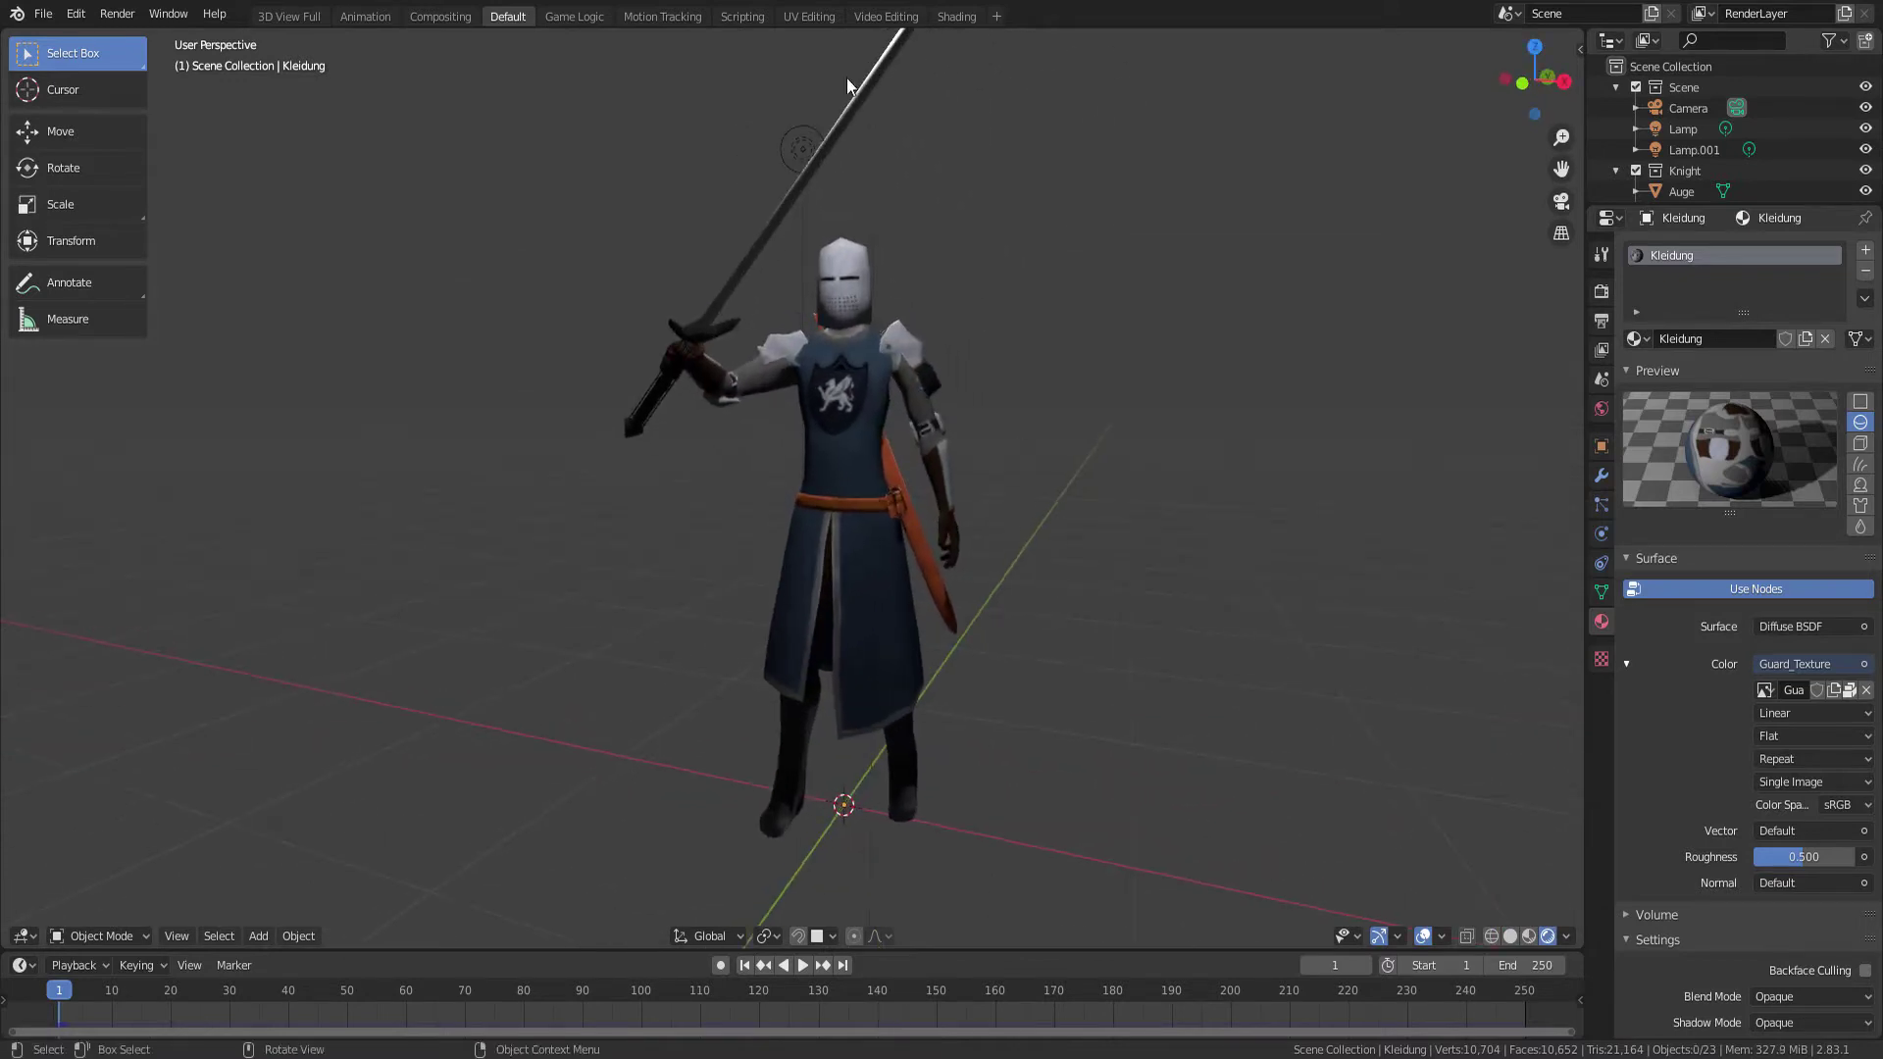
mouse_move(641, 306)
middle_mouse_down()
mouse_move(775, 538)
mouse_move(844, 473)
mouse_move(805, 550)
middle_mouse_up()
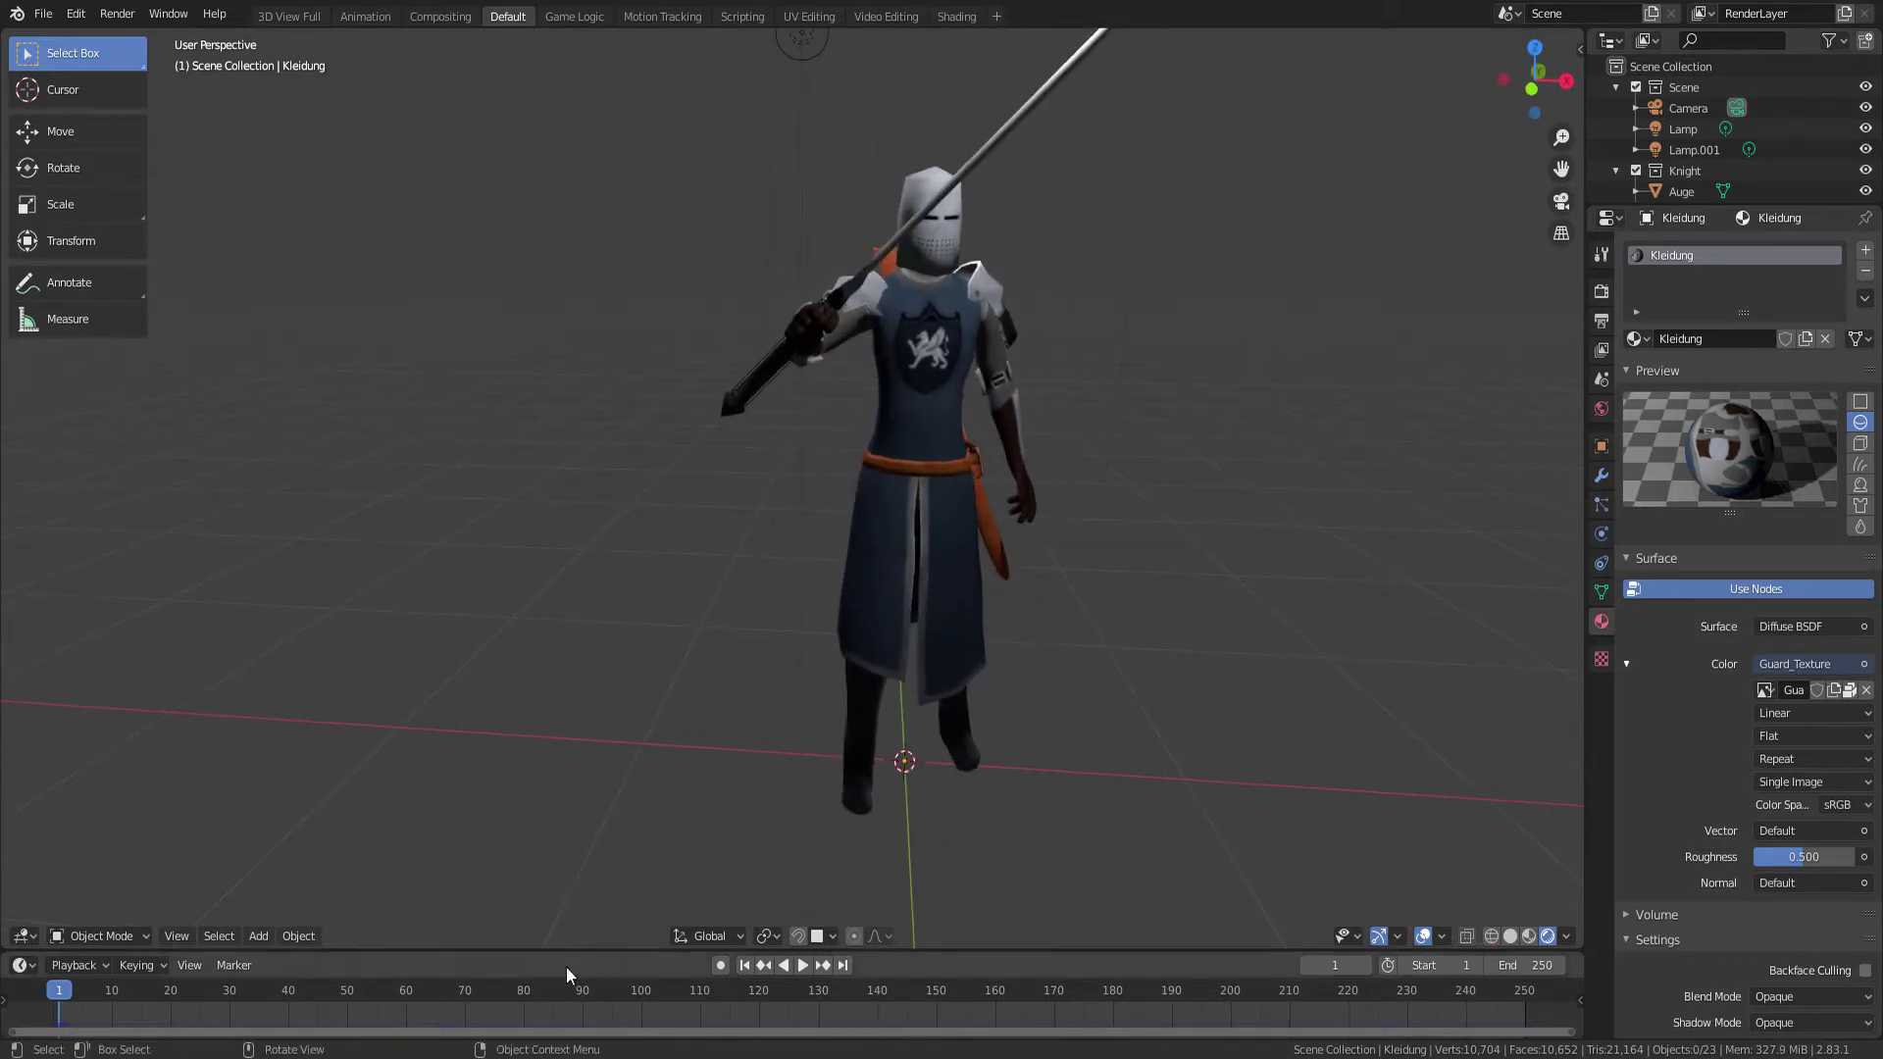
Enlarge the timeline area and select the sword rig for Pose Mode
left_click_drag(570, 947, 588, 871)
scroll(661, 626, "up", 2)
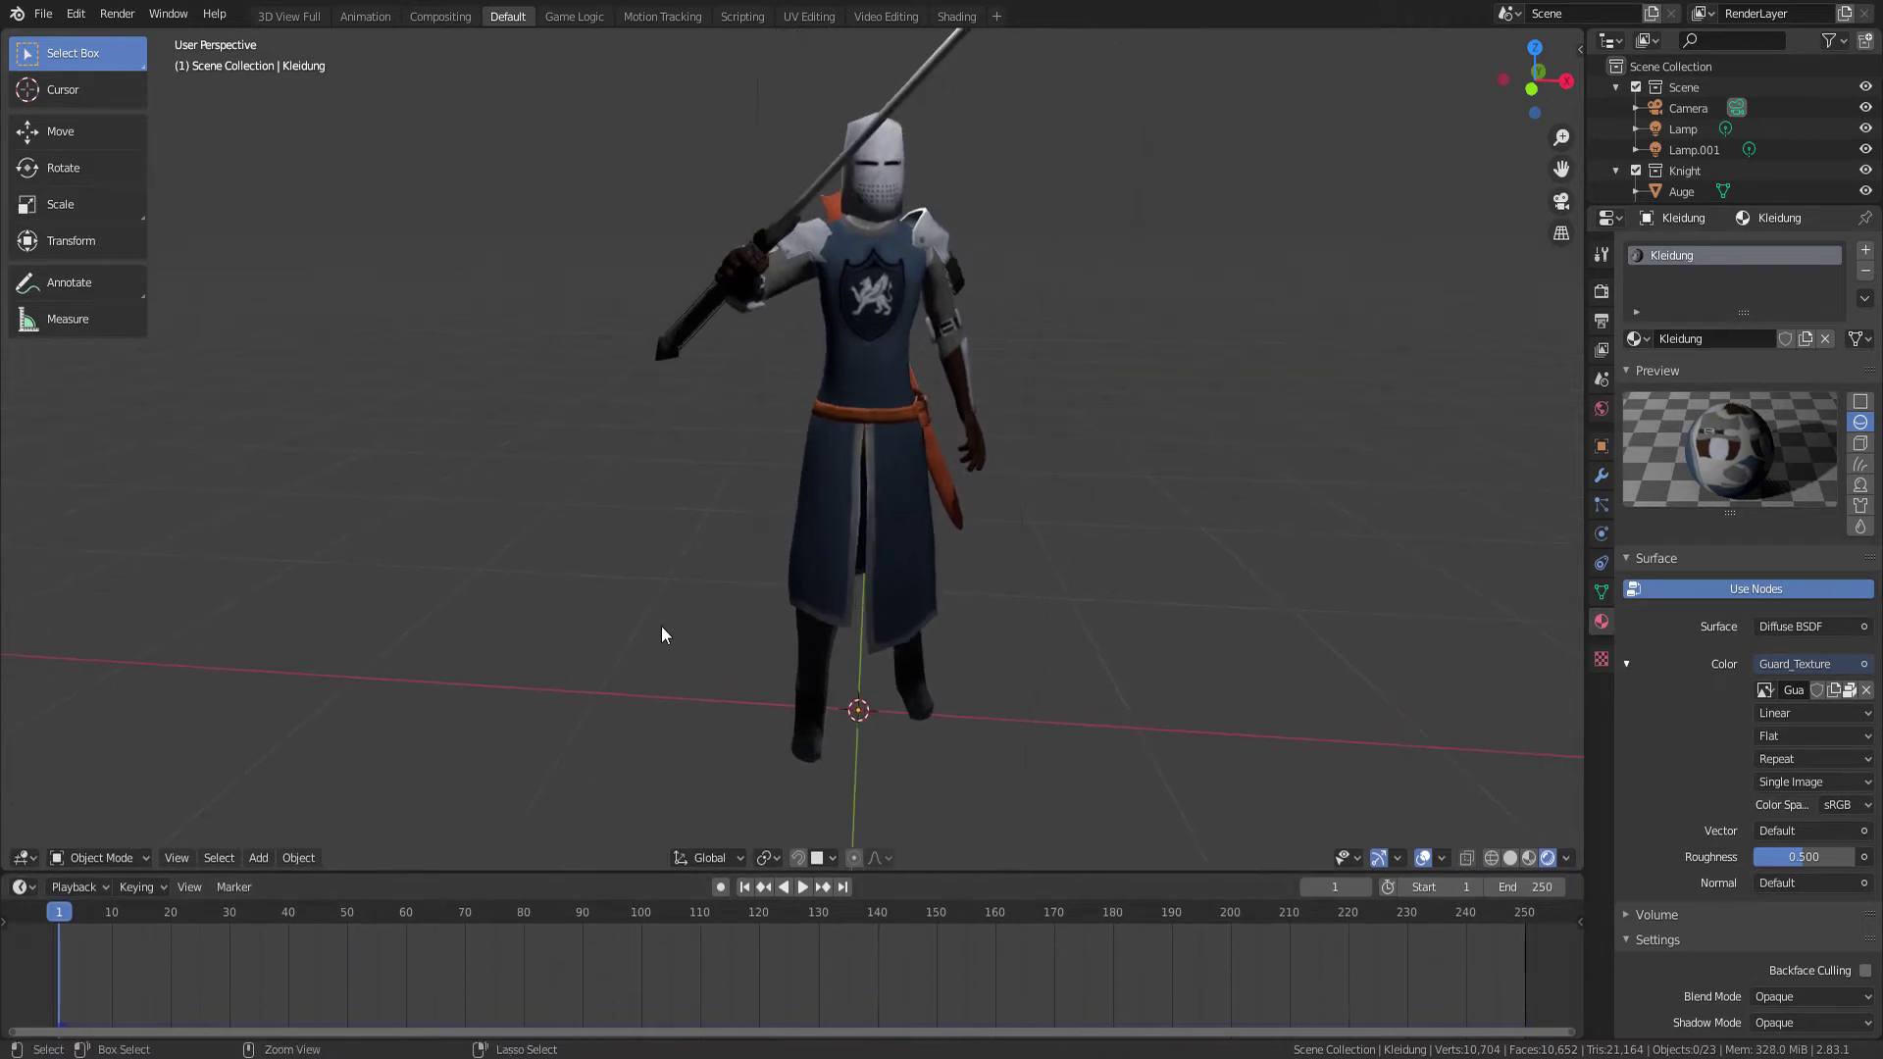
left_click(683, 293)
mouse_move(692, 308)
middle_mouse_down()
mouse_move(812, 414)
mouse_move(832, 402)
middle_mouse_up()
key("ctrl+Tab")
key("ctrl+Tab")
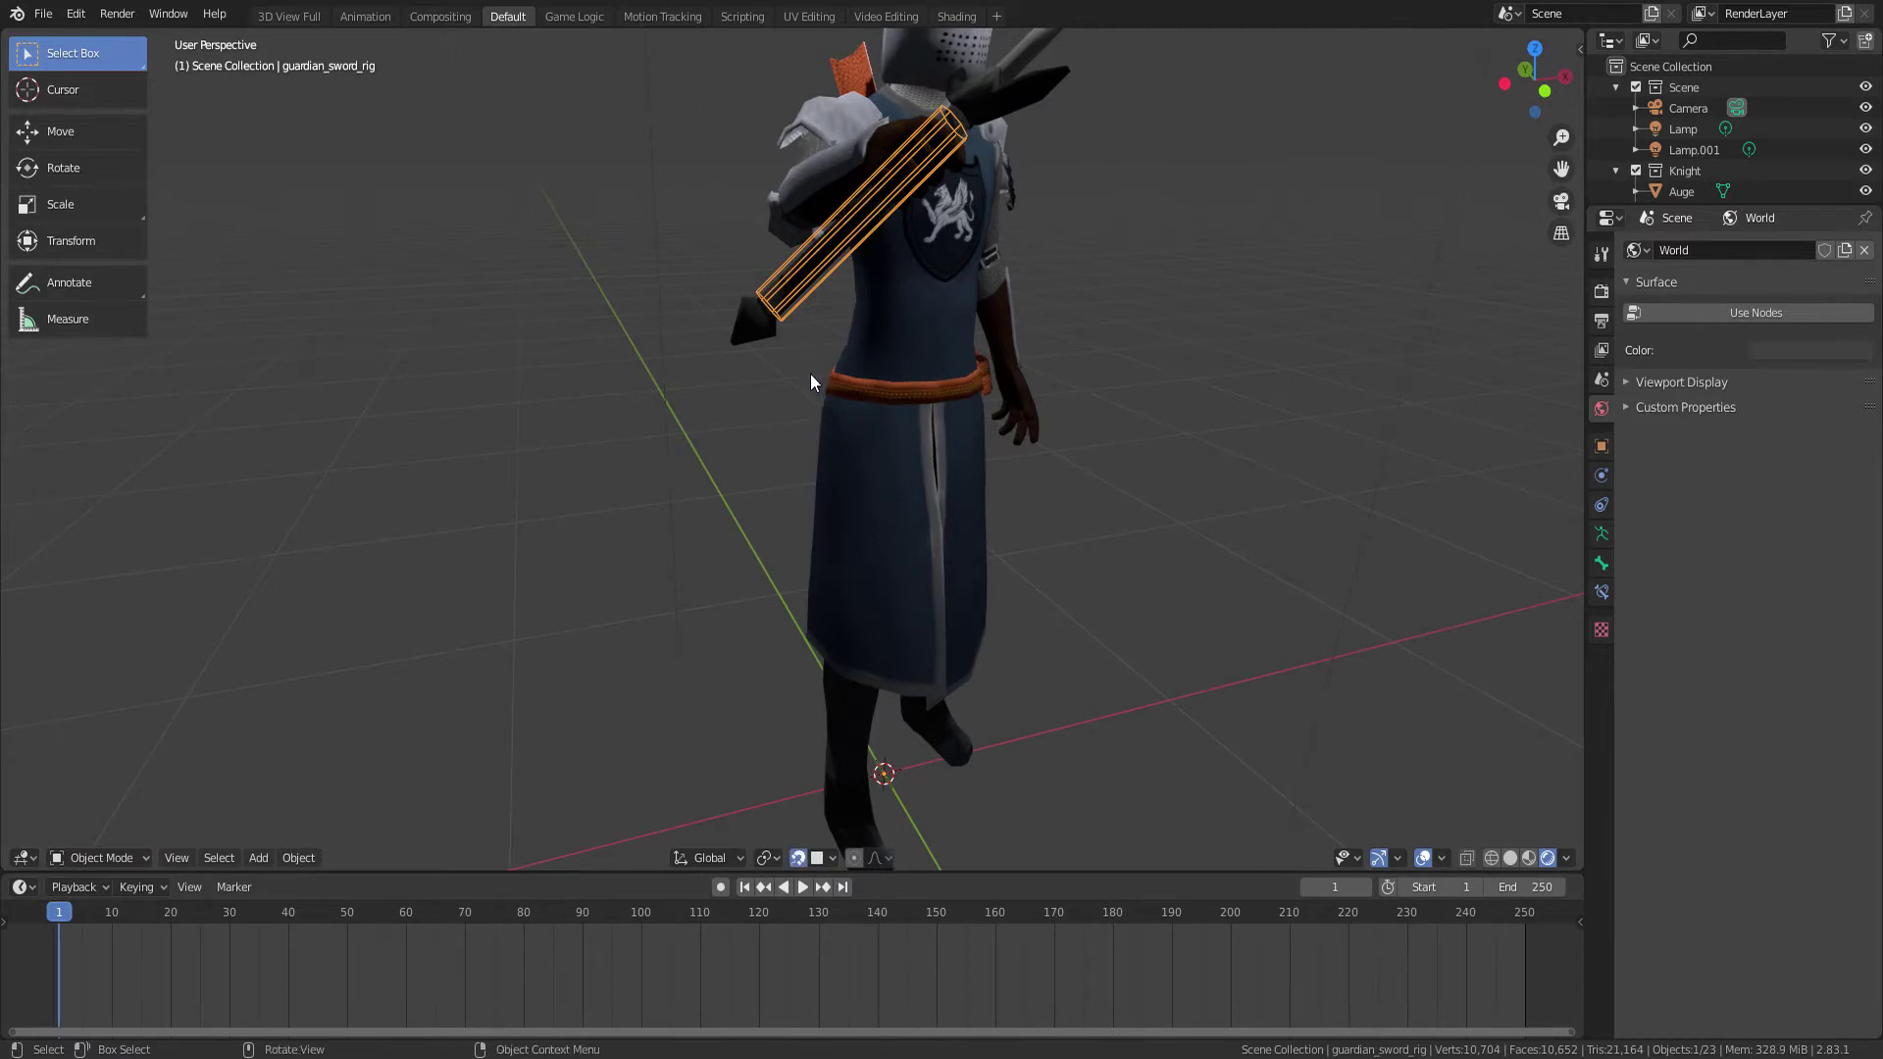
Switch the sword rig to Pose Mode and check its add and context menus
key("ctrl+Tab")
key("ctrl+Tab")
key("shift+a")
key("Escape")
right_click(869, 320)
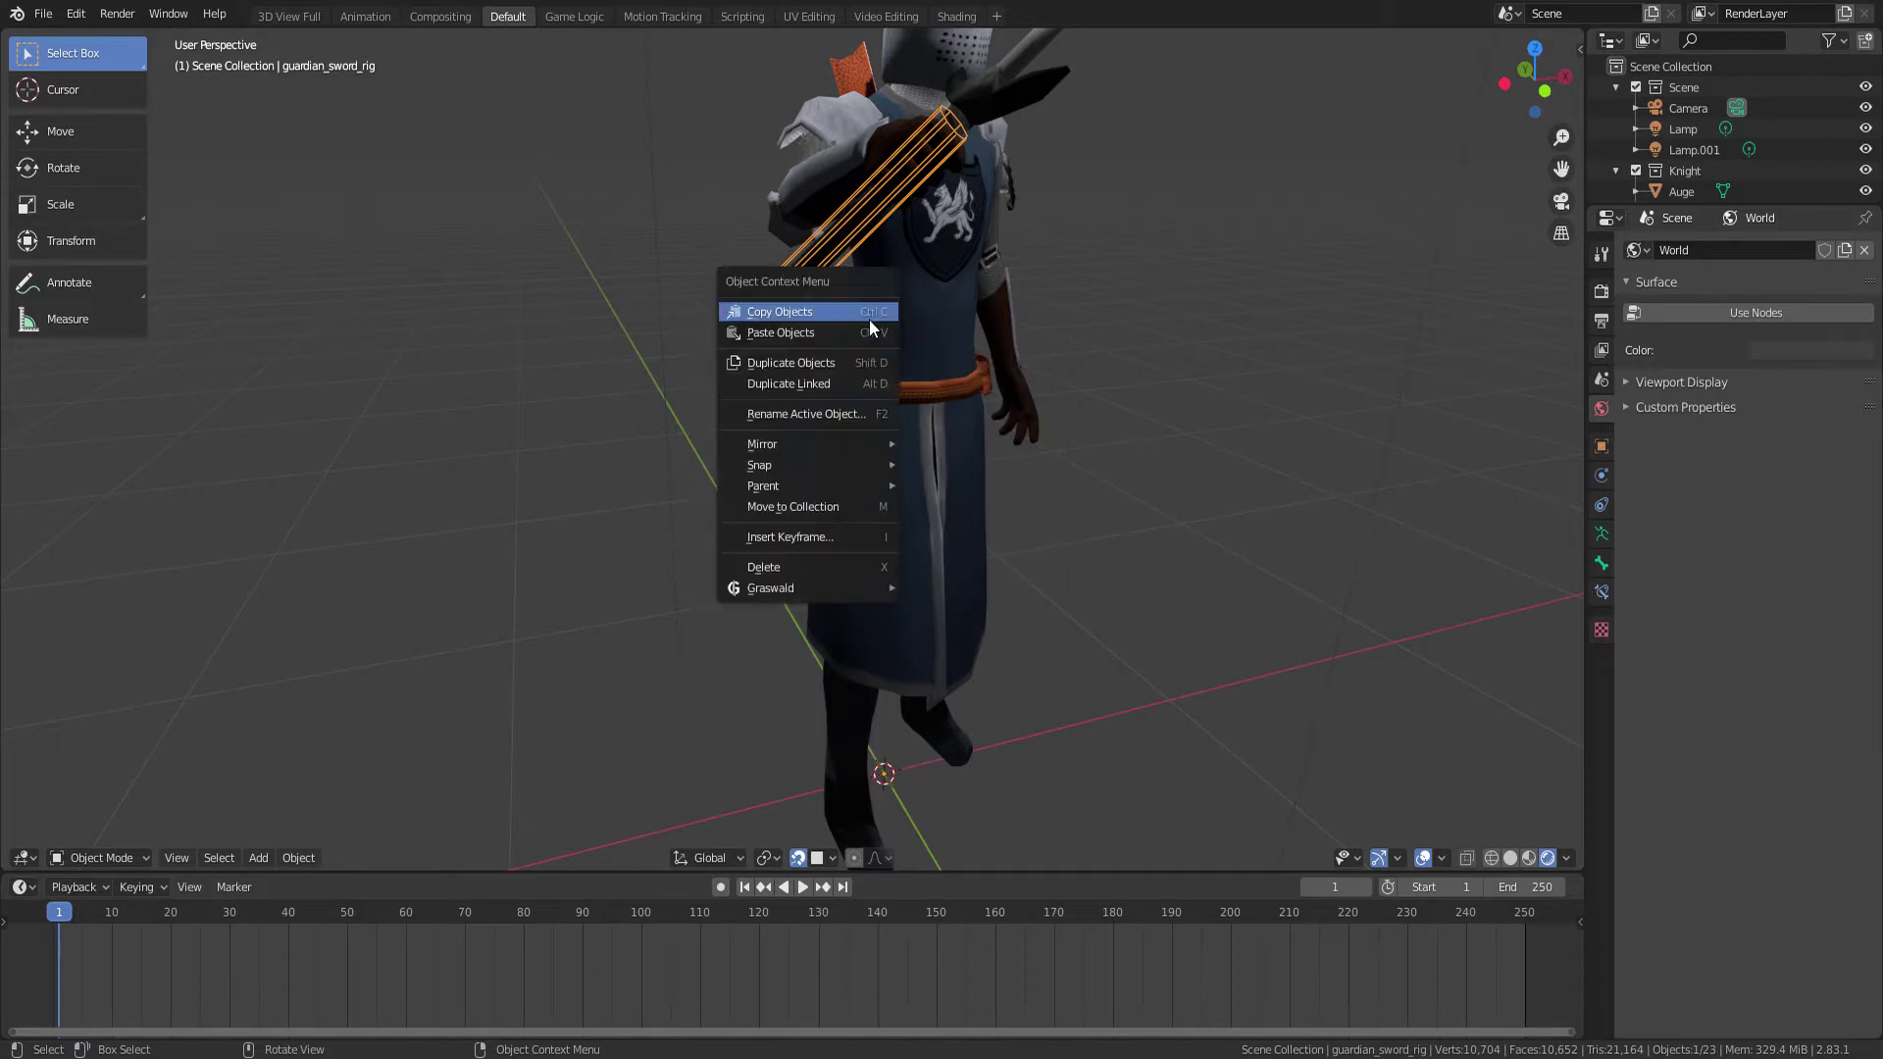
key("Escape")
right_click(740, 409)
key("Escape")
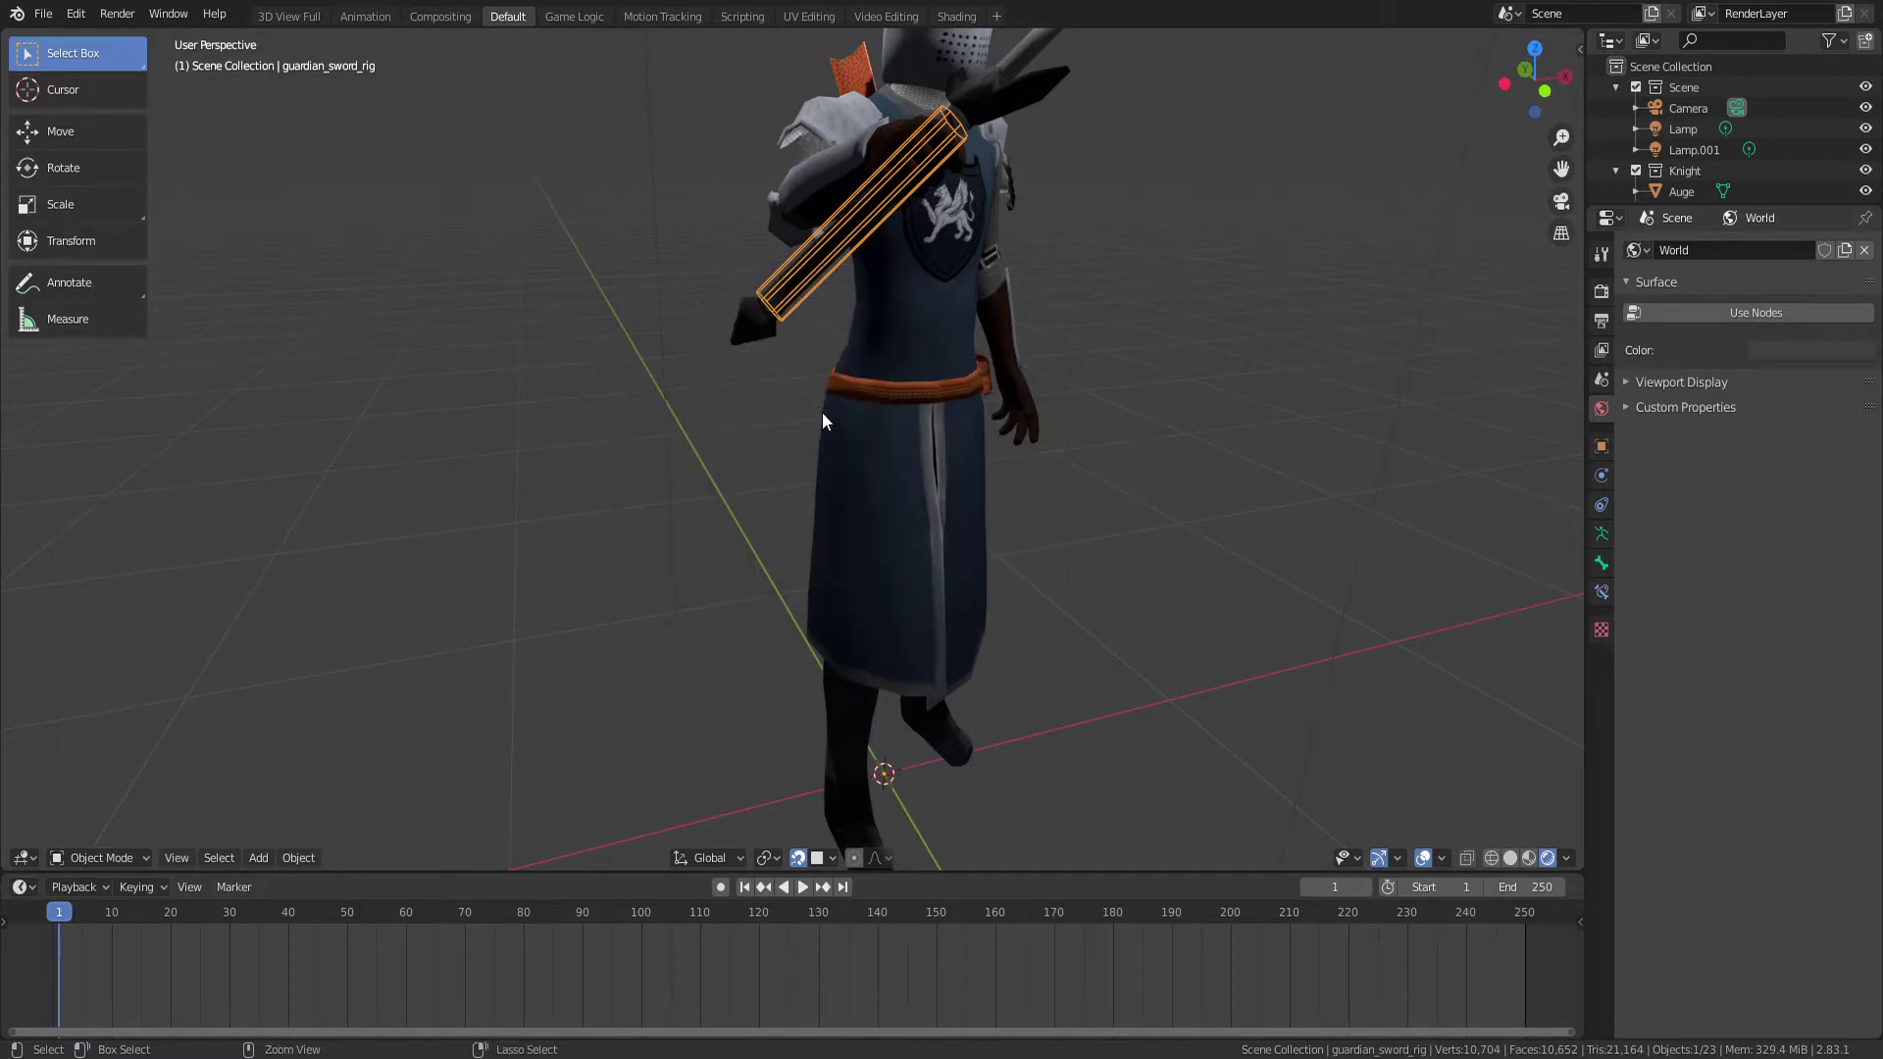
Toggle the sword rig's Pose Mode again and return it to Object Mode
key("ctrl+Tab")
key("ctrl+Tab")
key("shift+a")
key("Escape")
key("ctrl+Tab")
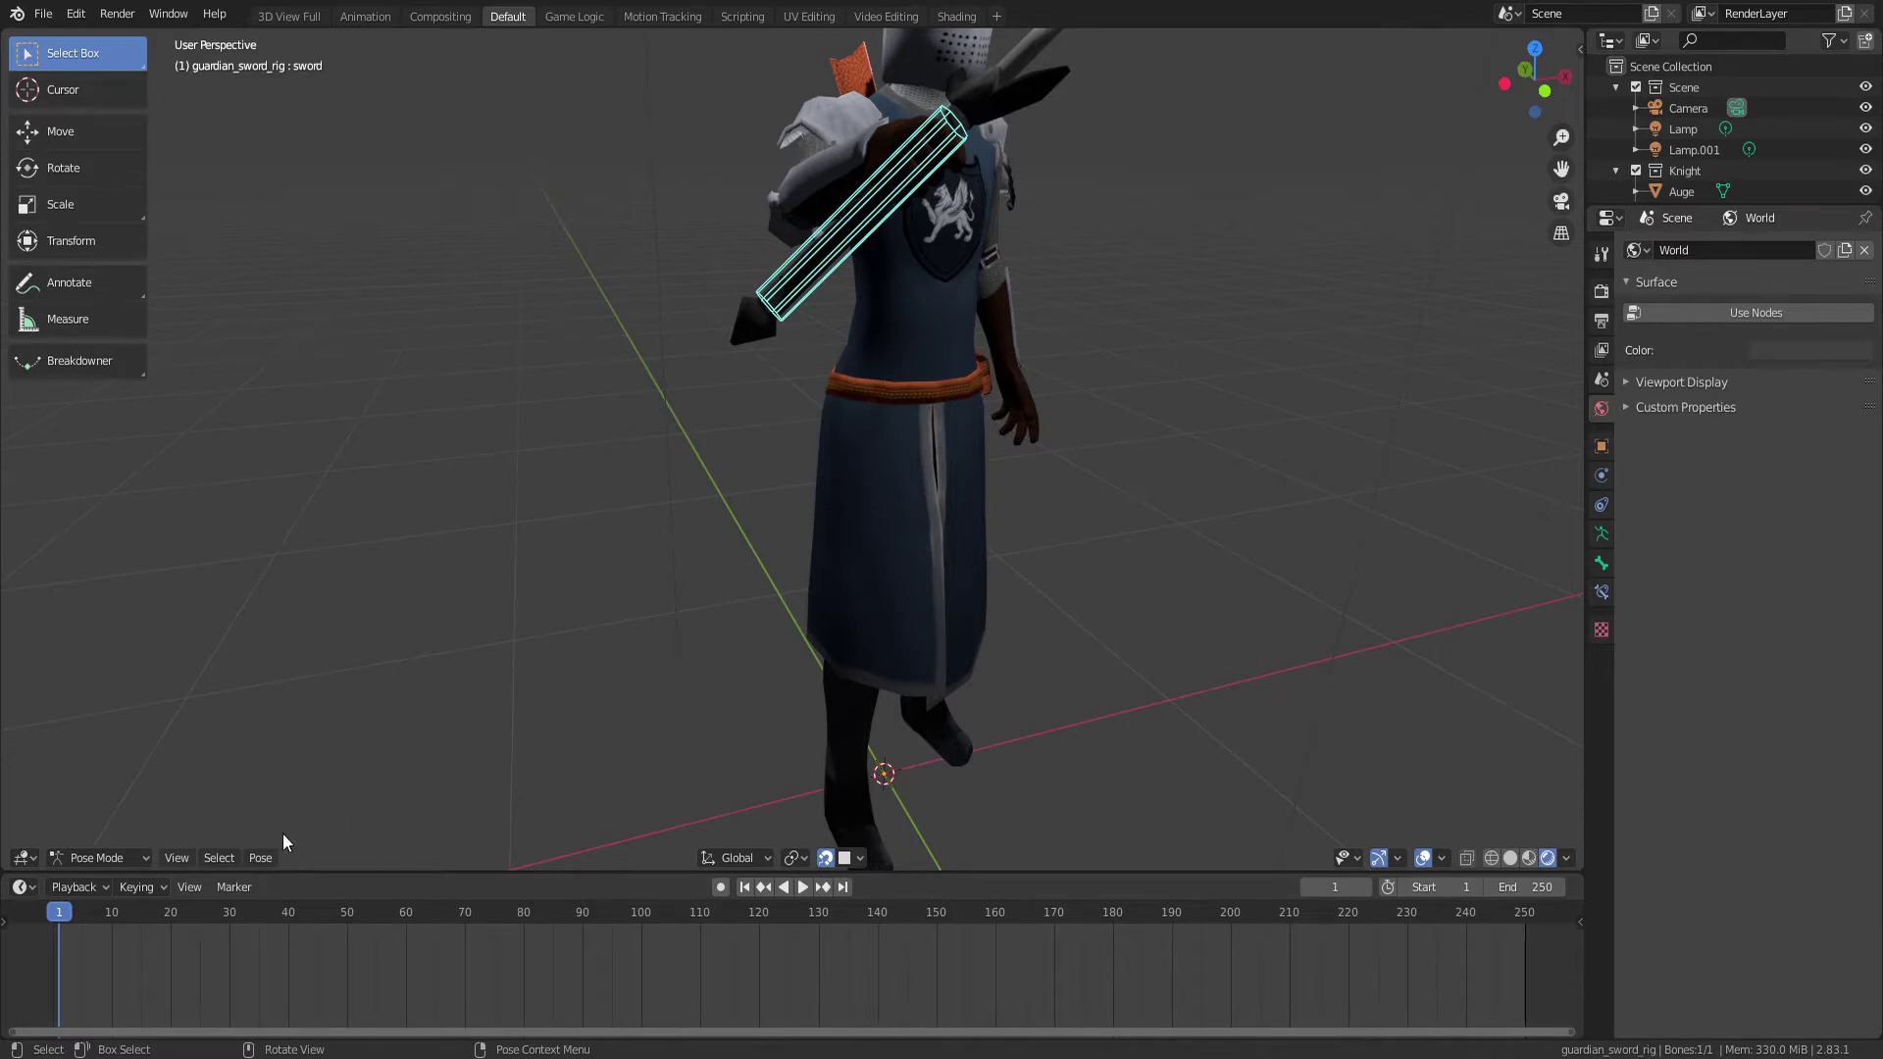
In Pose Mode, select the sword bone and key its LocRotScale at frame 1
left_click(98, 858)
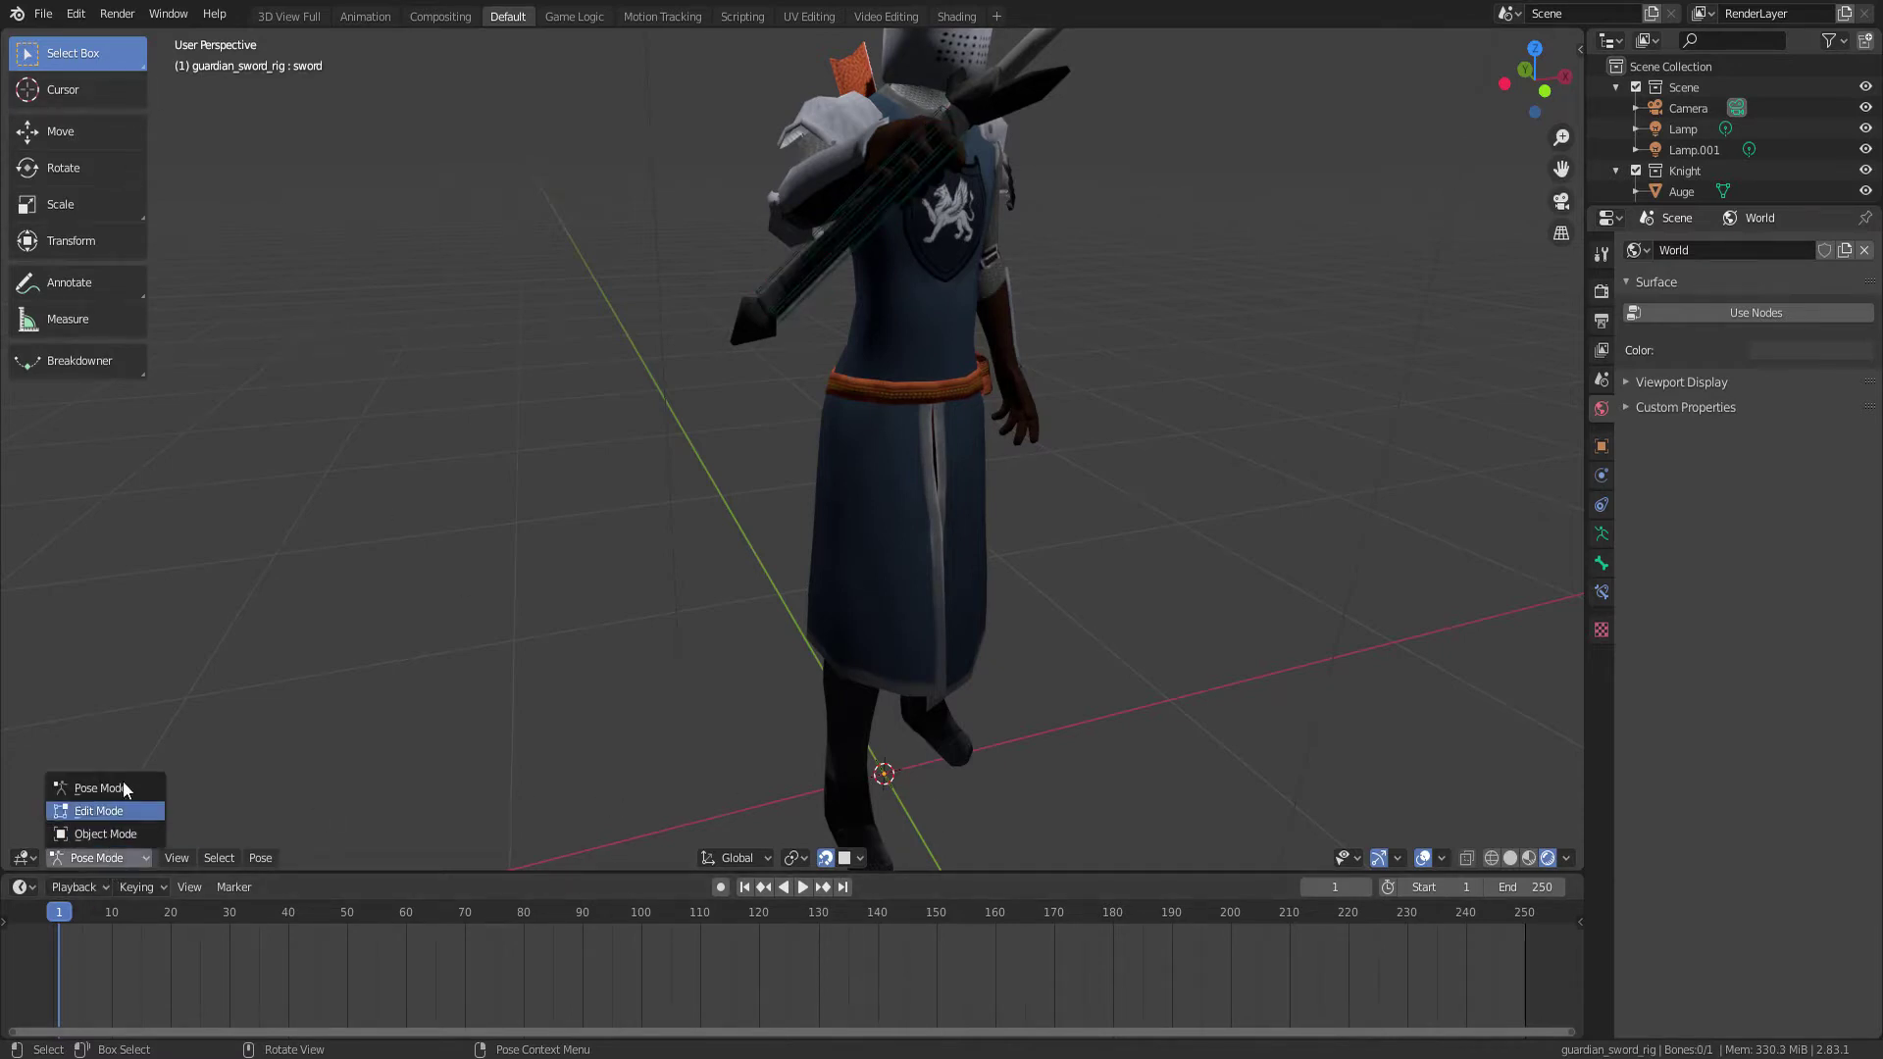
left_click(98, 789)
middle_click_drag(987, 445, 848, 250)
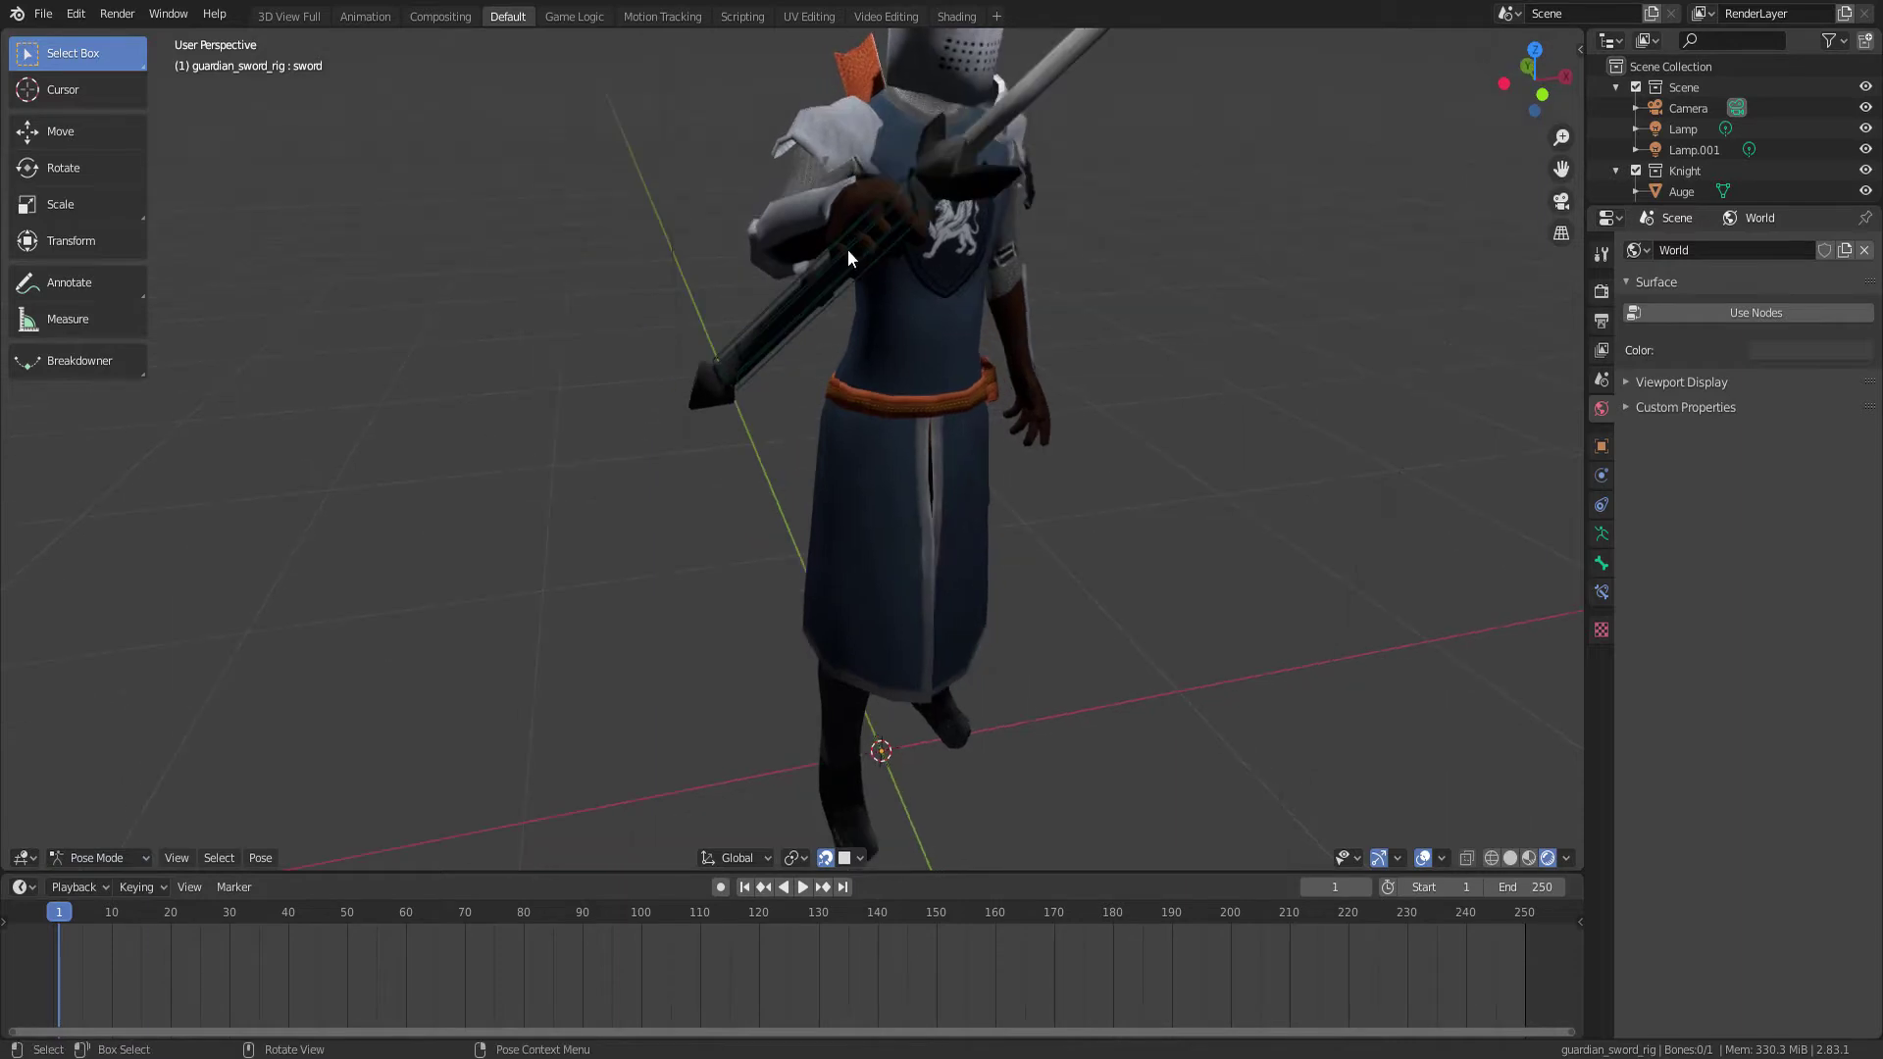
left_click(849, 252)
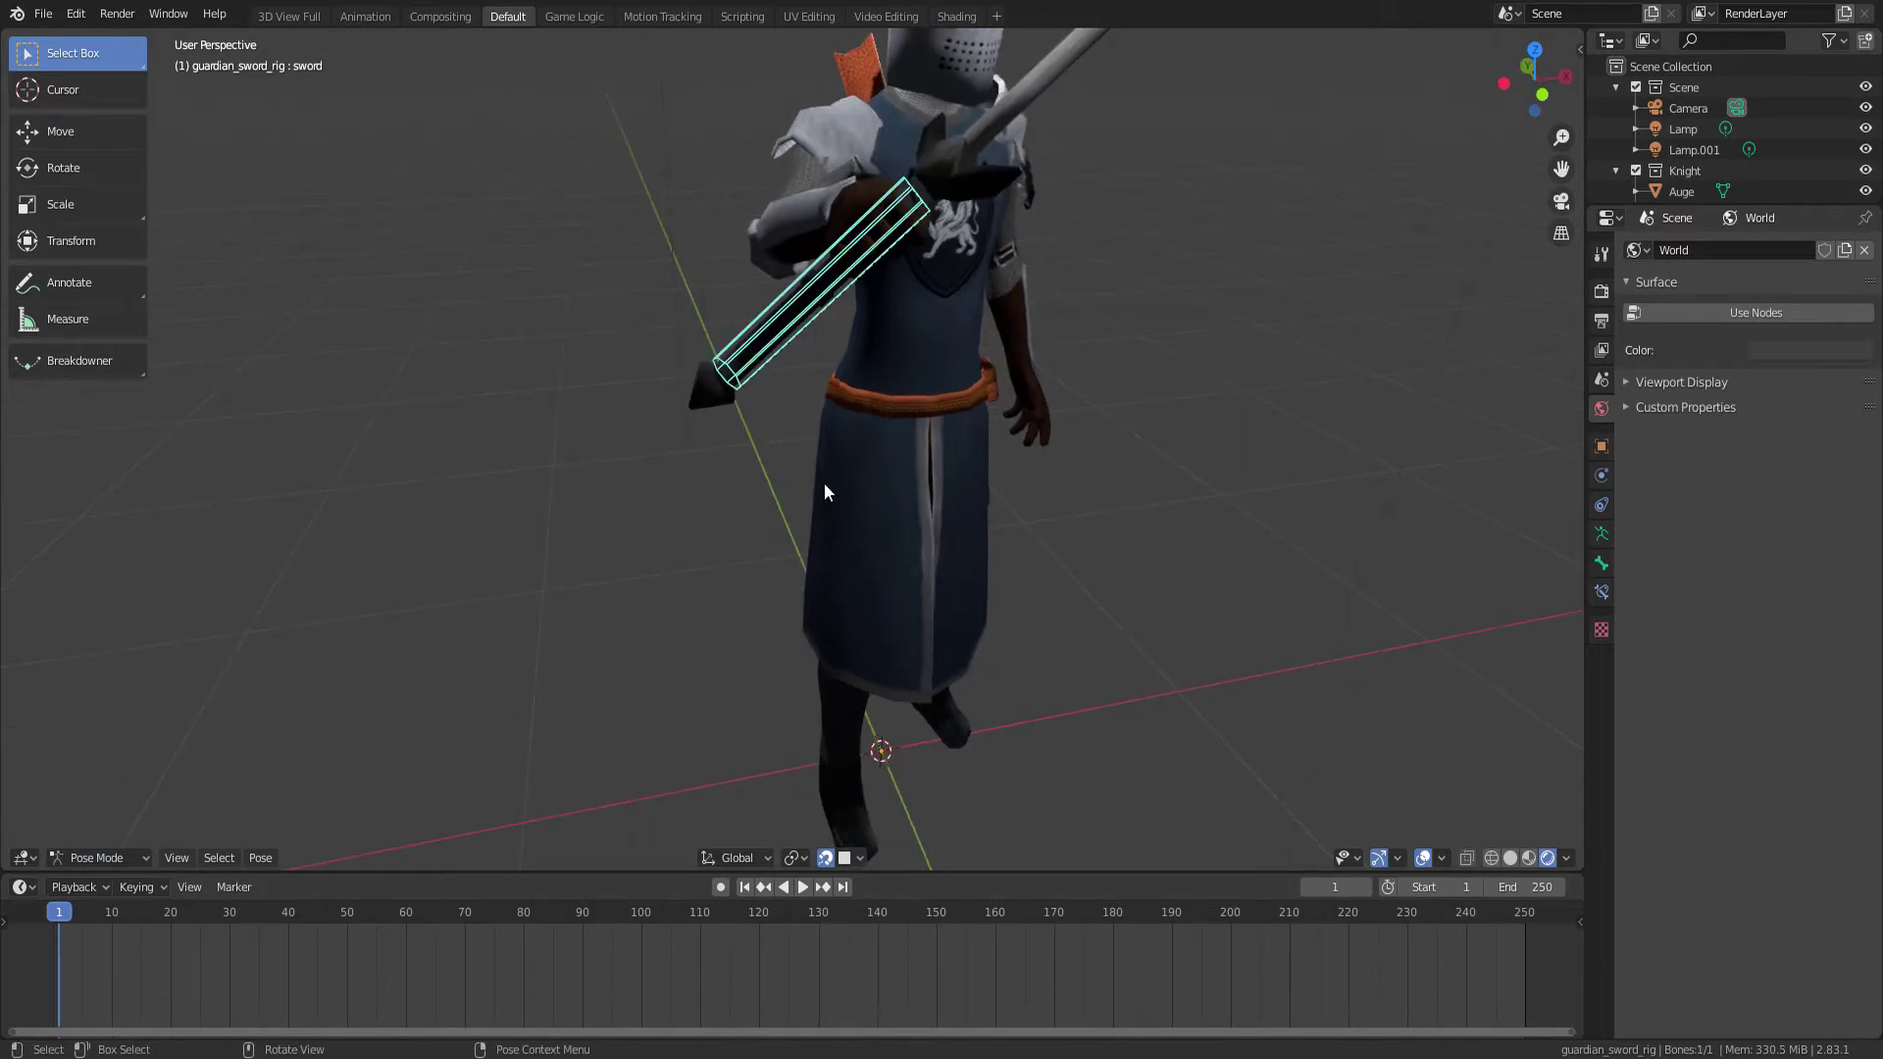
key("i")
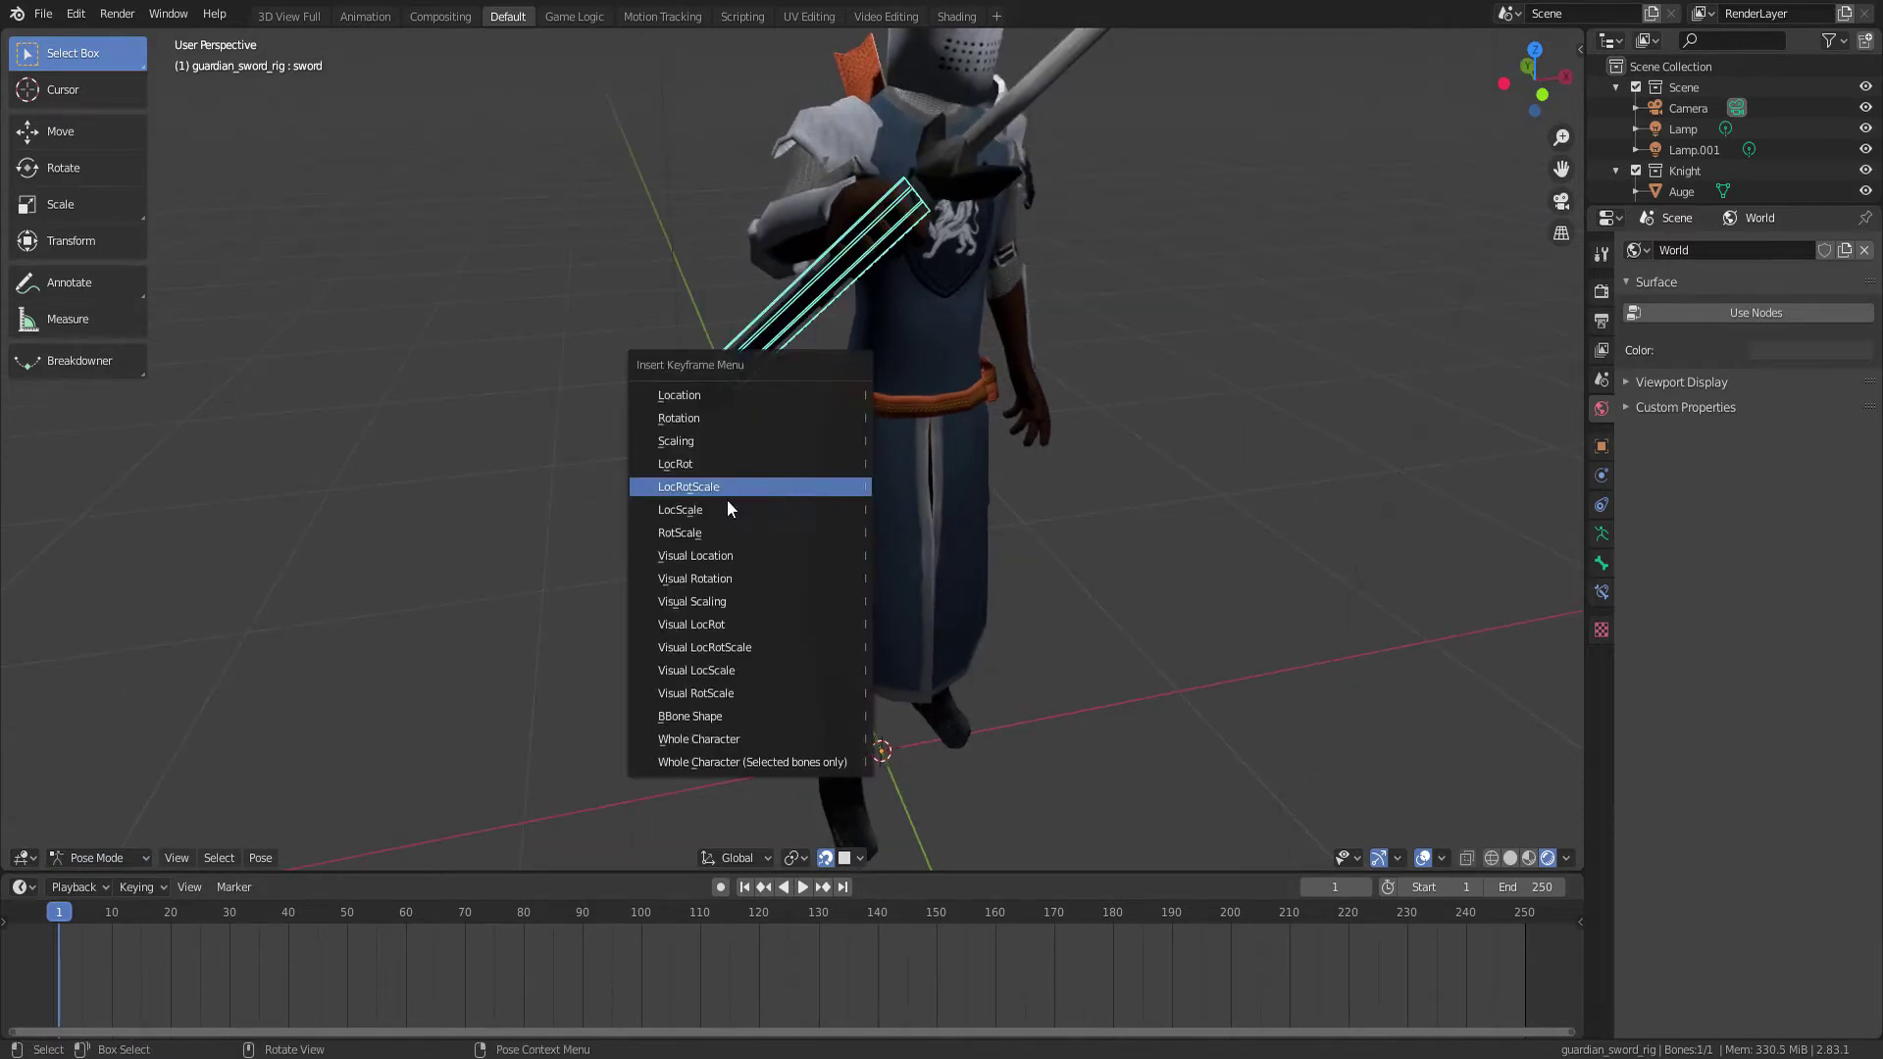
left_click(667, 489)
At frame 0, clear the bone's rotation and location, key LocRotScale, and exit to Object Mode
mouse_move(718, 514)
middle_mouse_down()
mouse_move(874, 591)
mouse_move(769, 594)
mouse_move(749, 637)
middle_mouse_up()
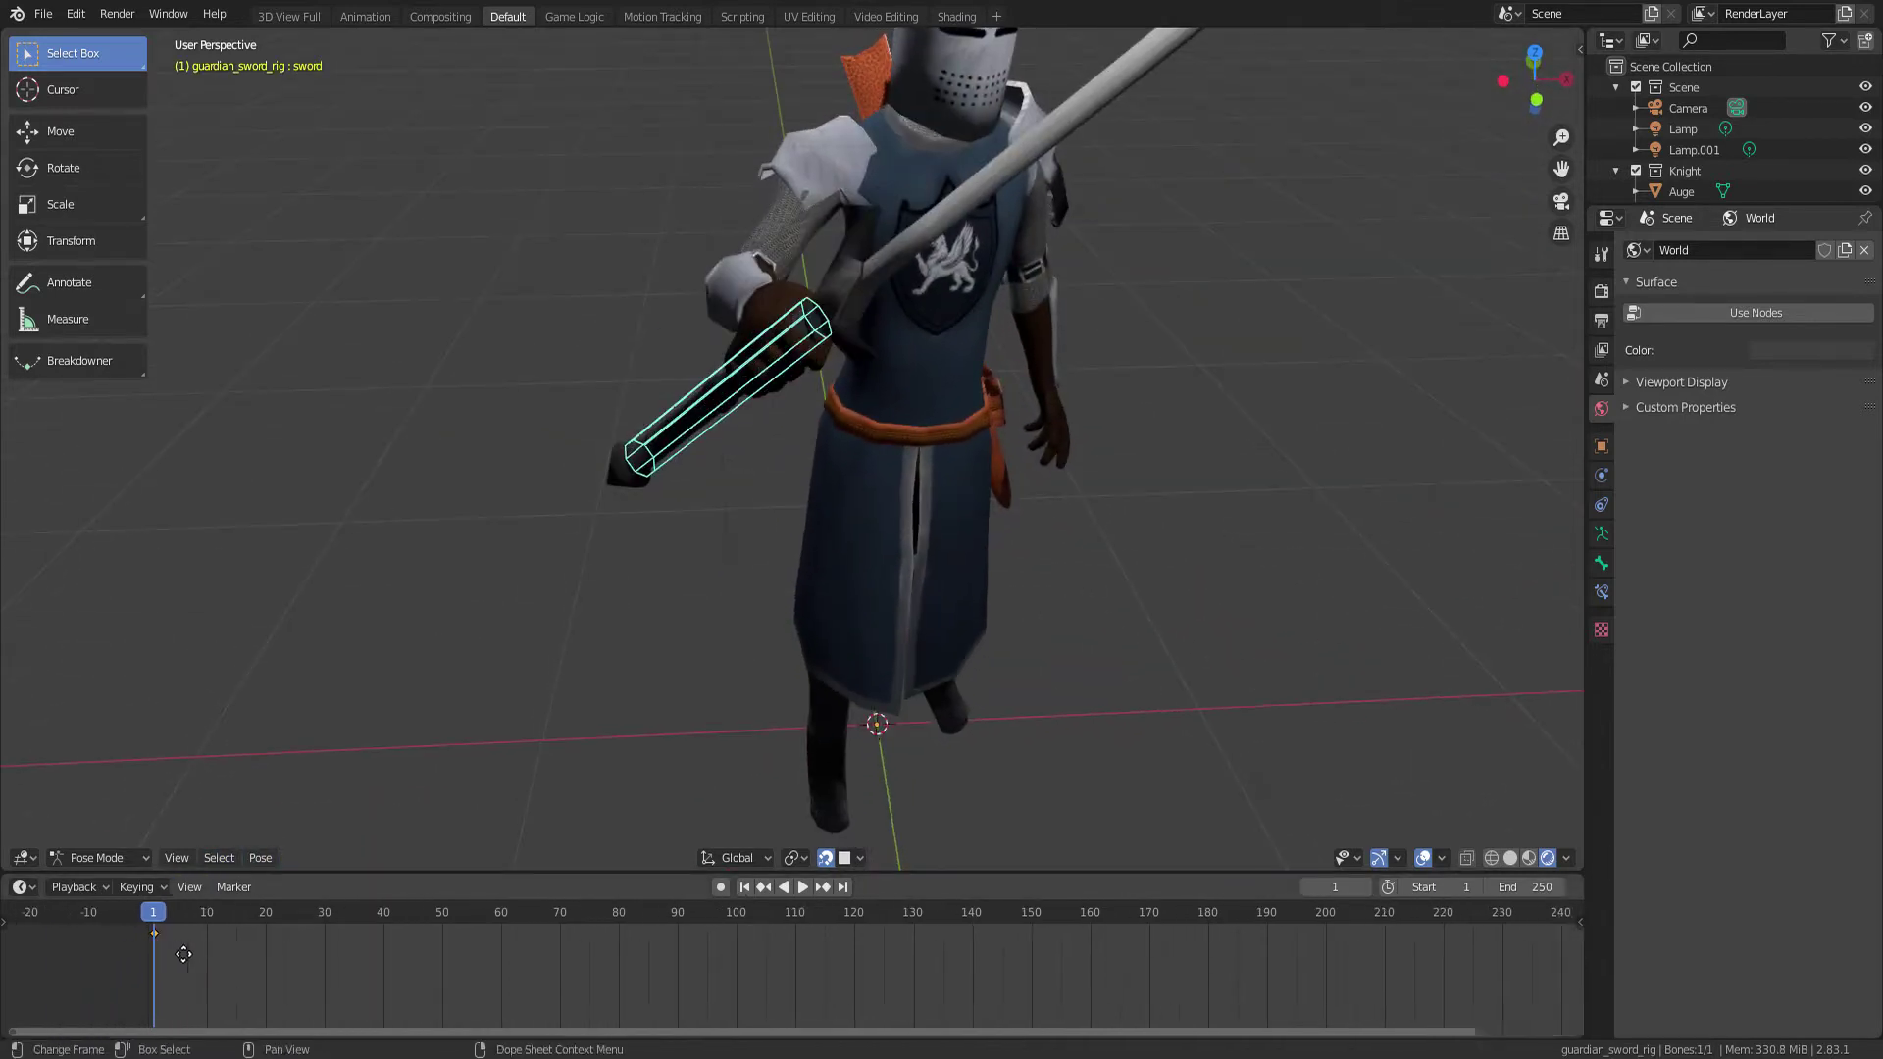
middle_click_drag(73, 939, 208, 939)
scroll(208, 943, "up", 3)
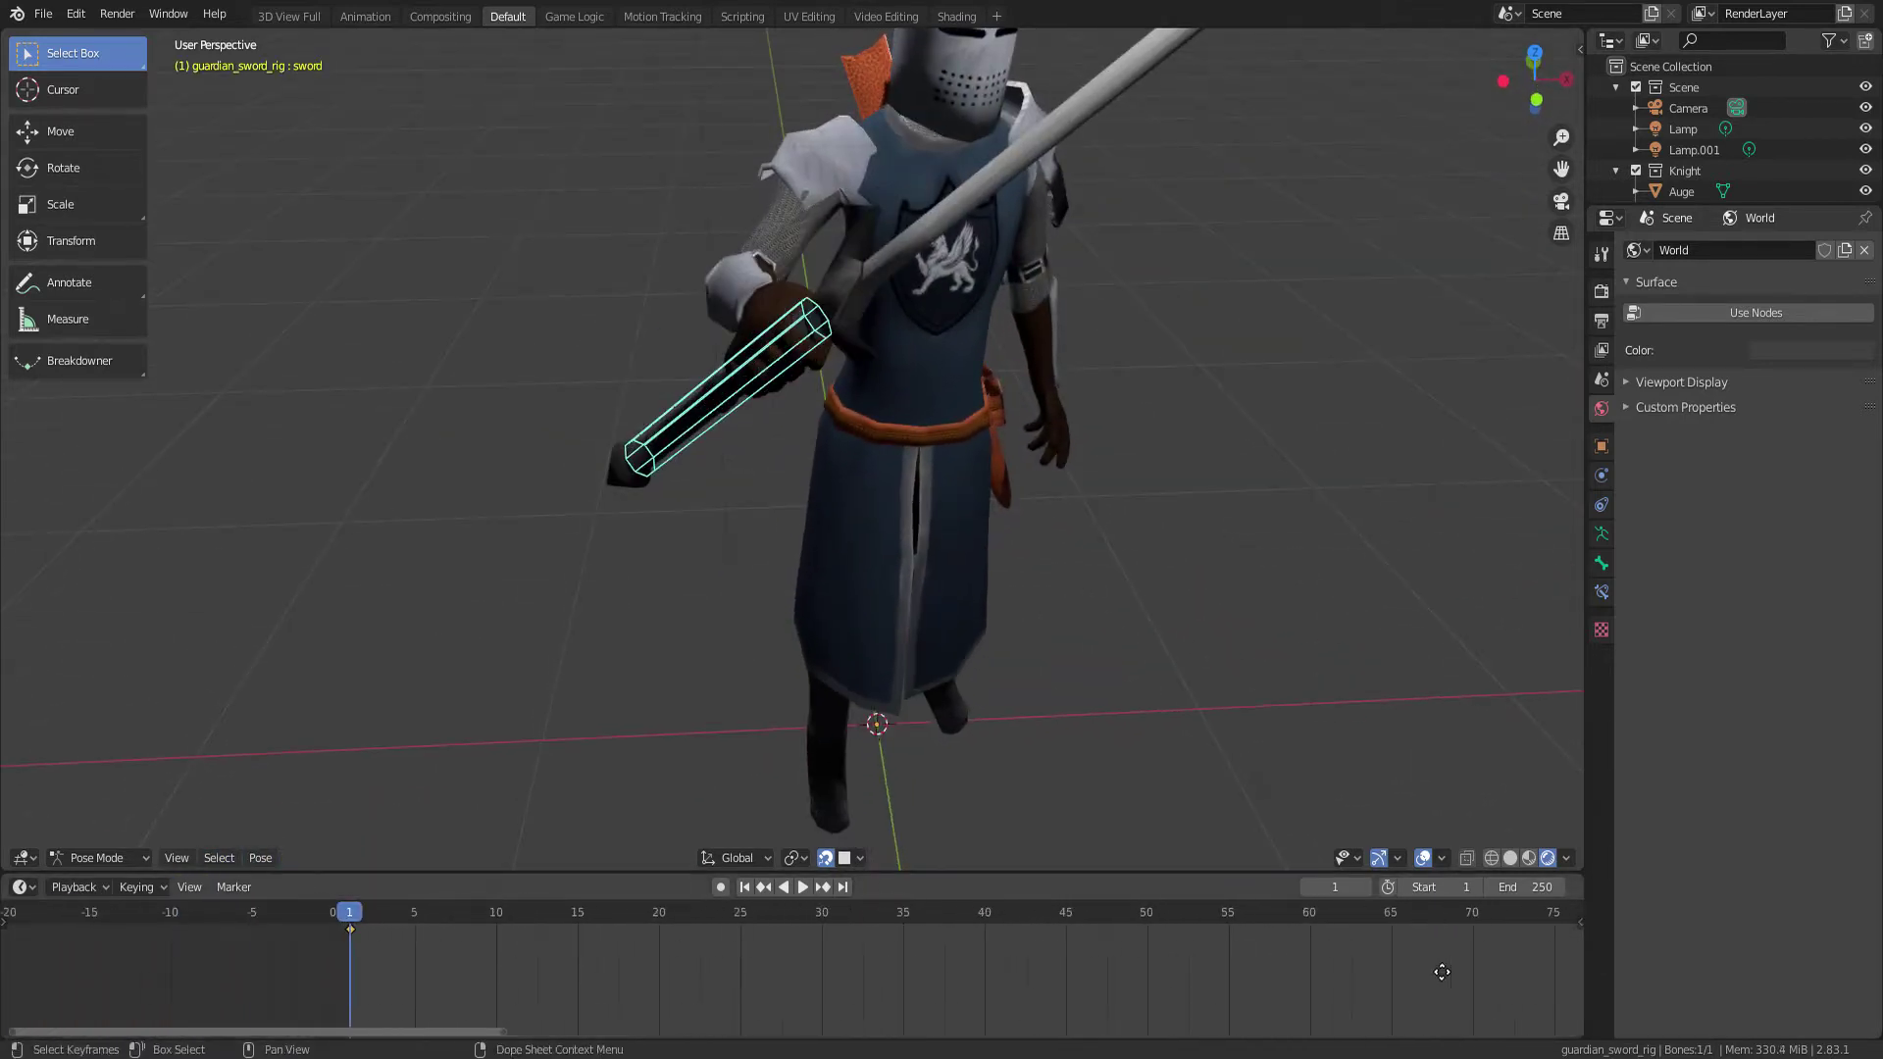
key("Left")
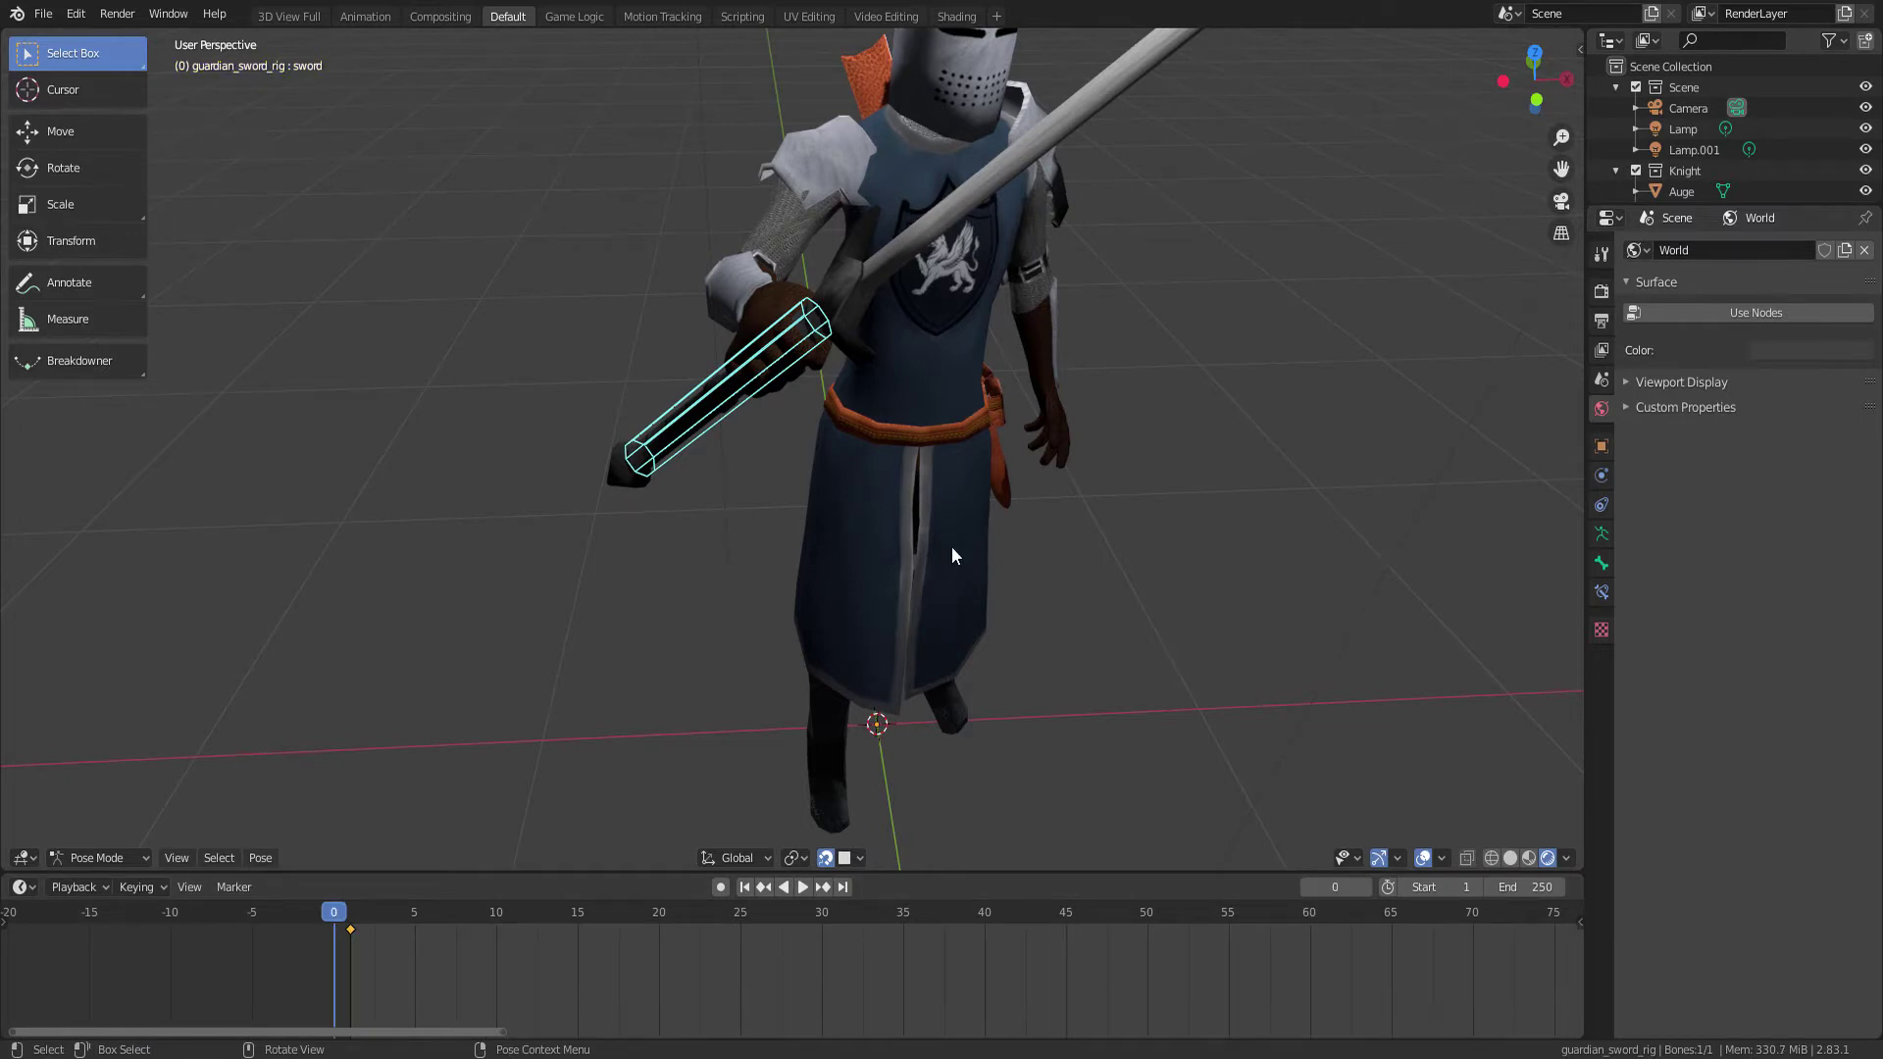
key("alt+r")
key("alt+g")
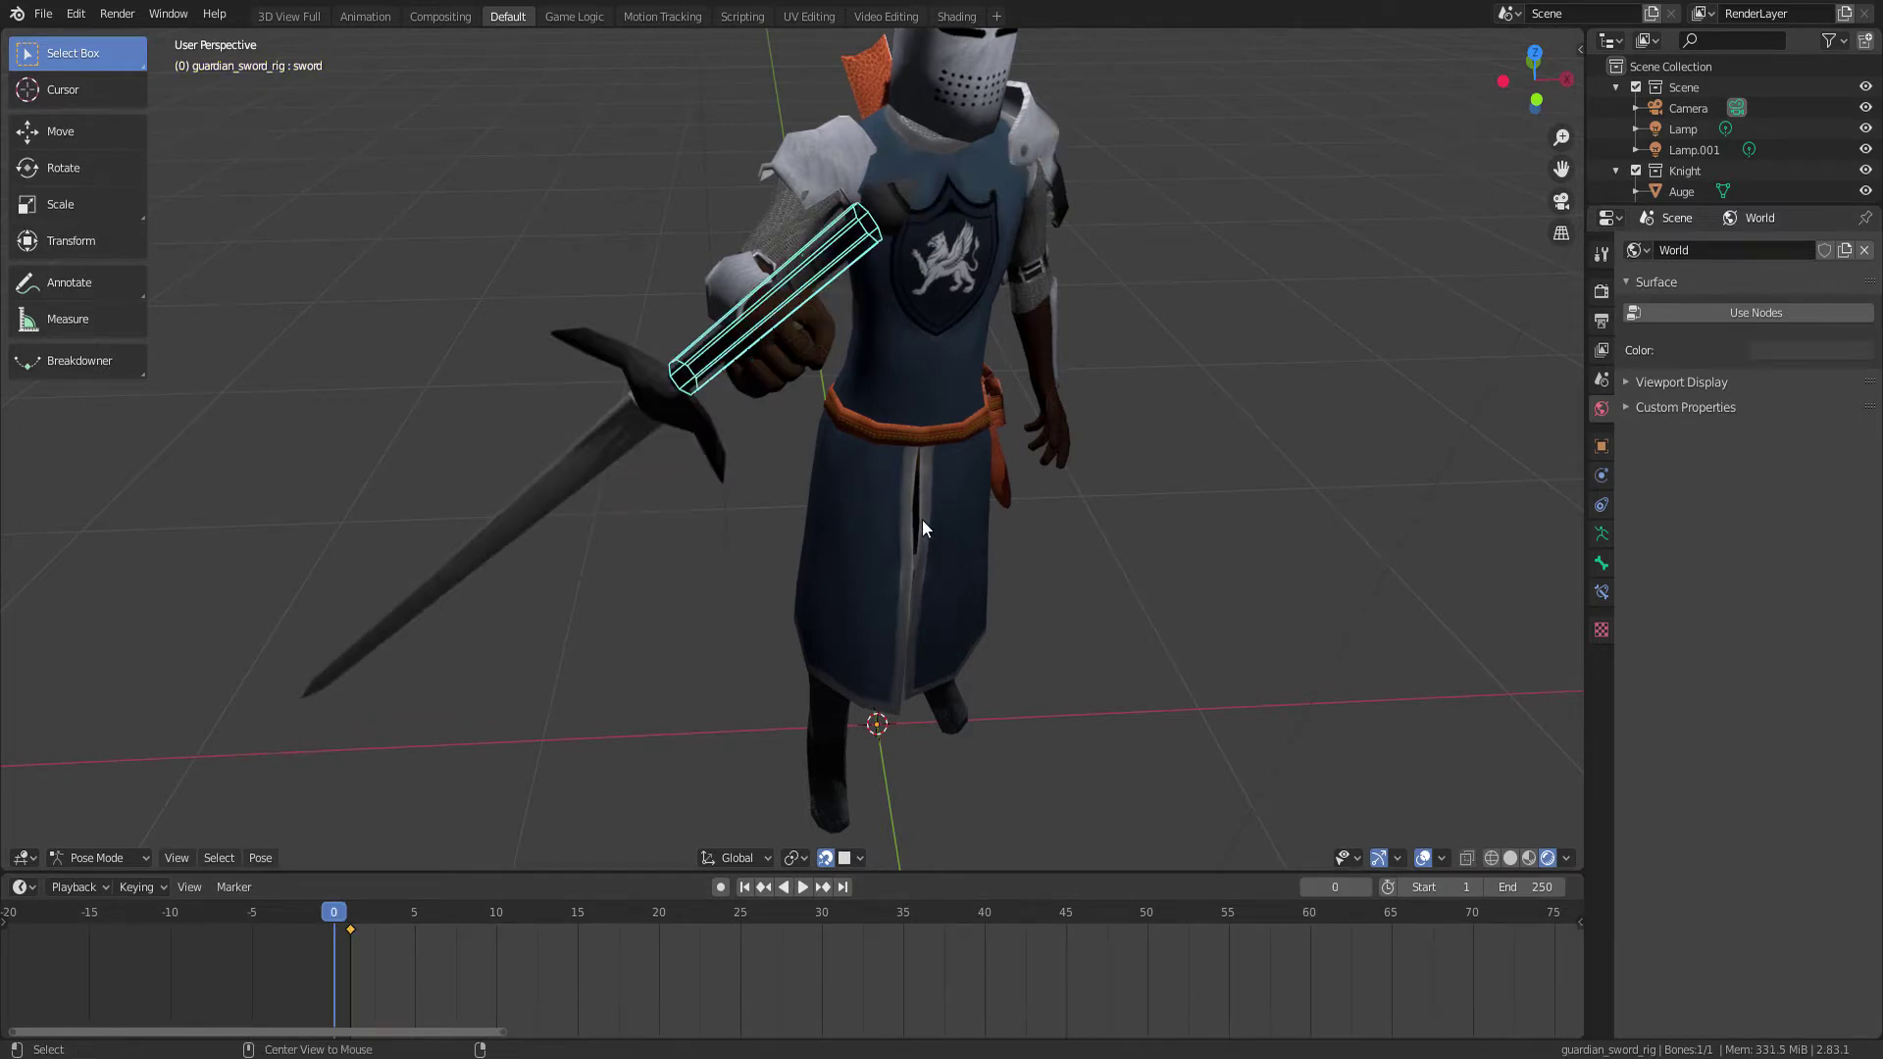
mouse_move(791, 451)
middle_mouse_down()
mouse_move(847, 502)
mouse_move(950, 484)
middle_mouse_up()
scroll(857, 455, "up", 2)
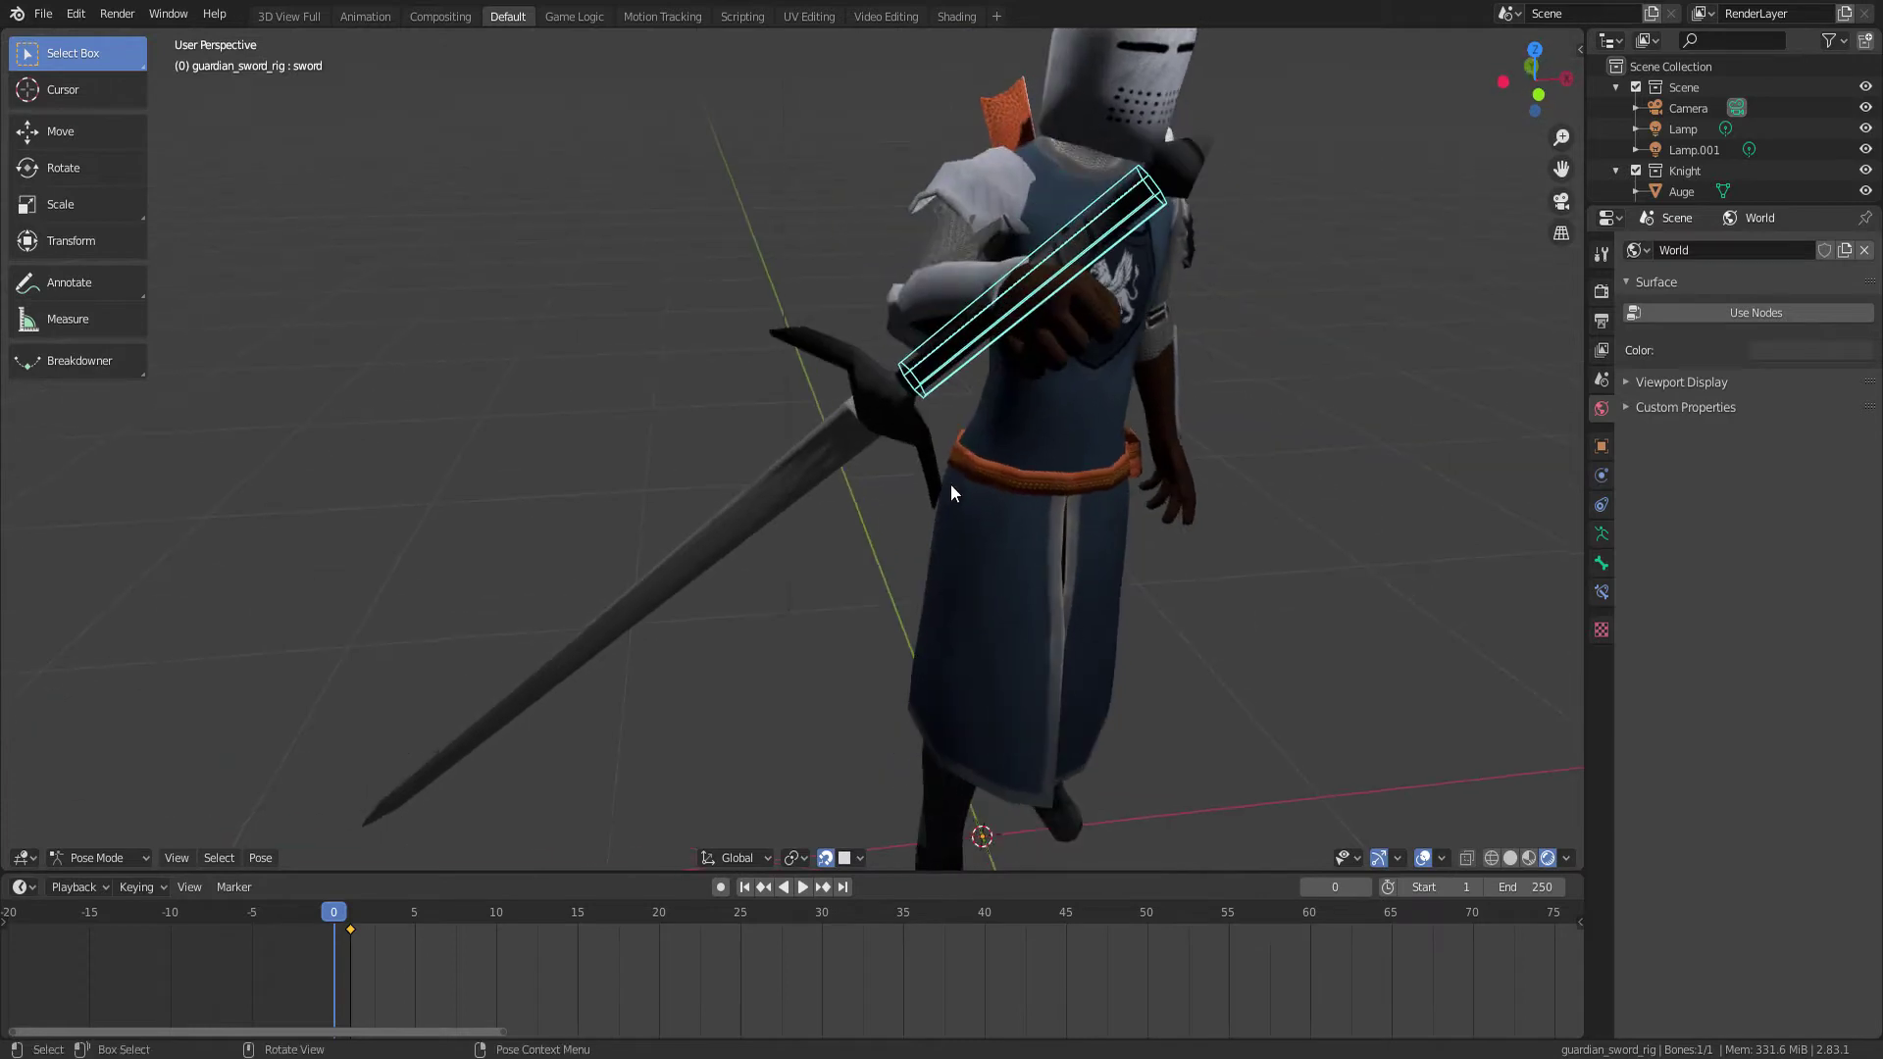
key("i")
left_click(934, 475)
key("ctrl+Tab")
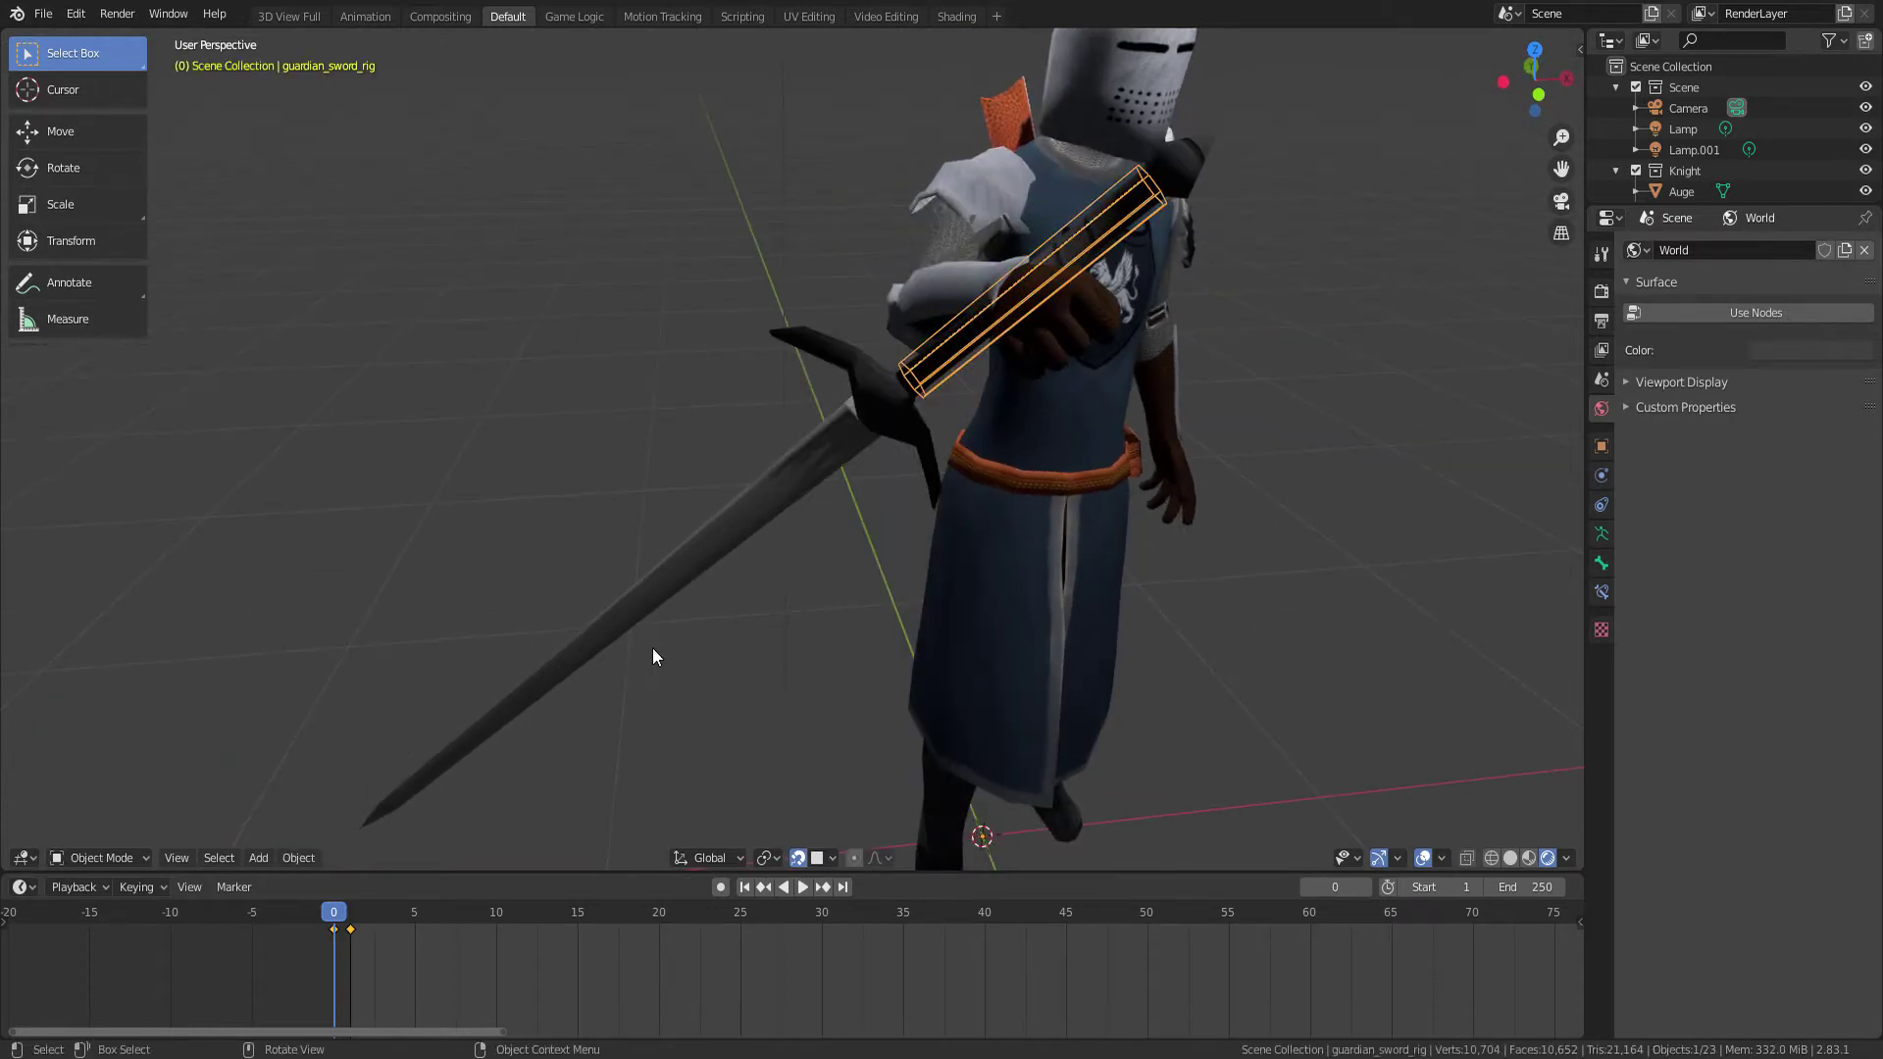
Step between frames 0 and 1 to compare the sword poses
key("Right")
key("Left")
key("Right")
key("Left")
key("Right")
key("Left")
key("Right")
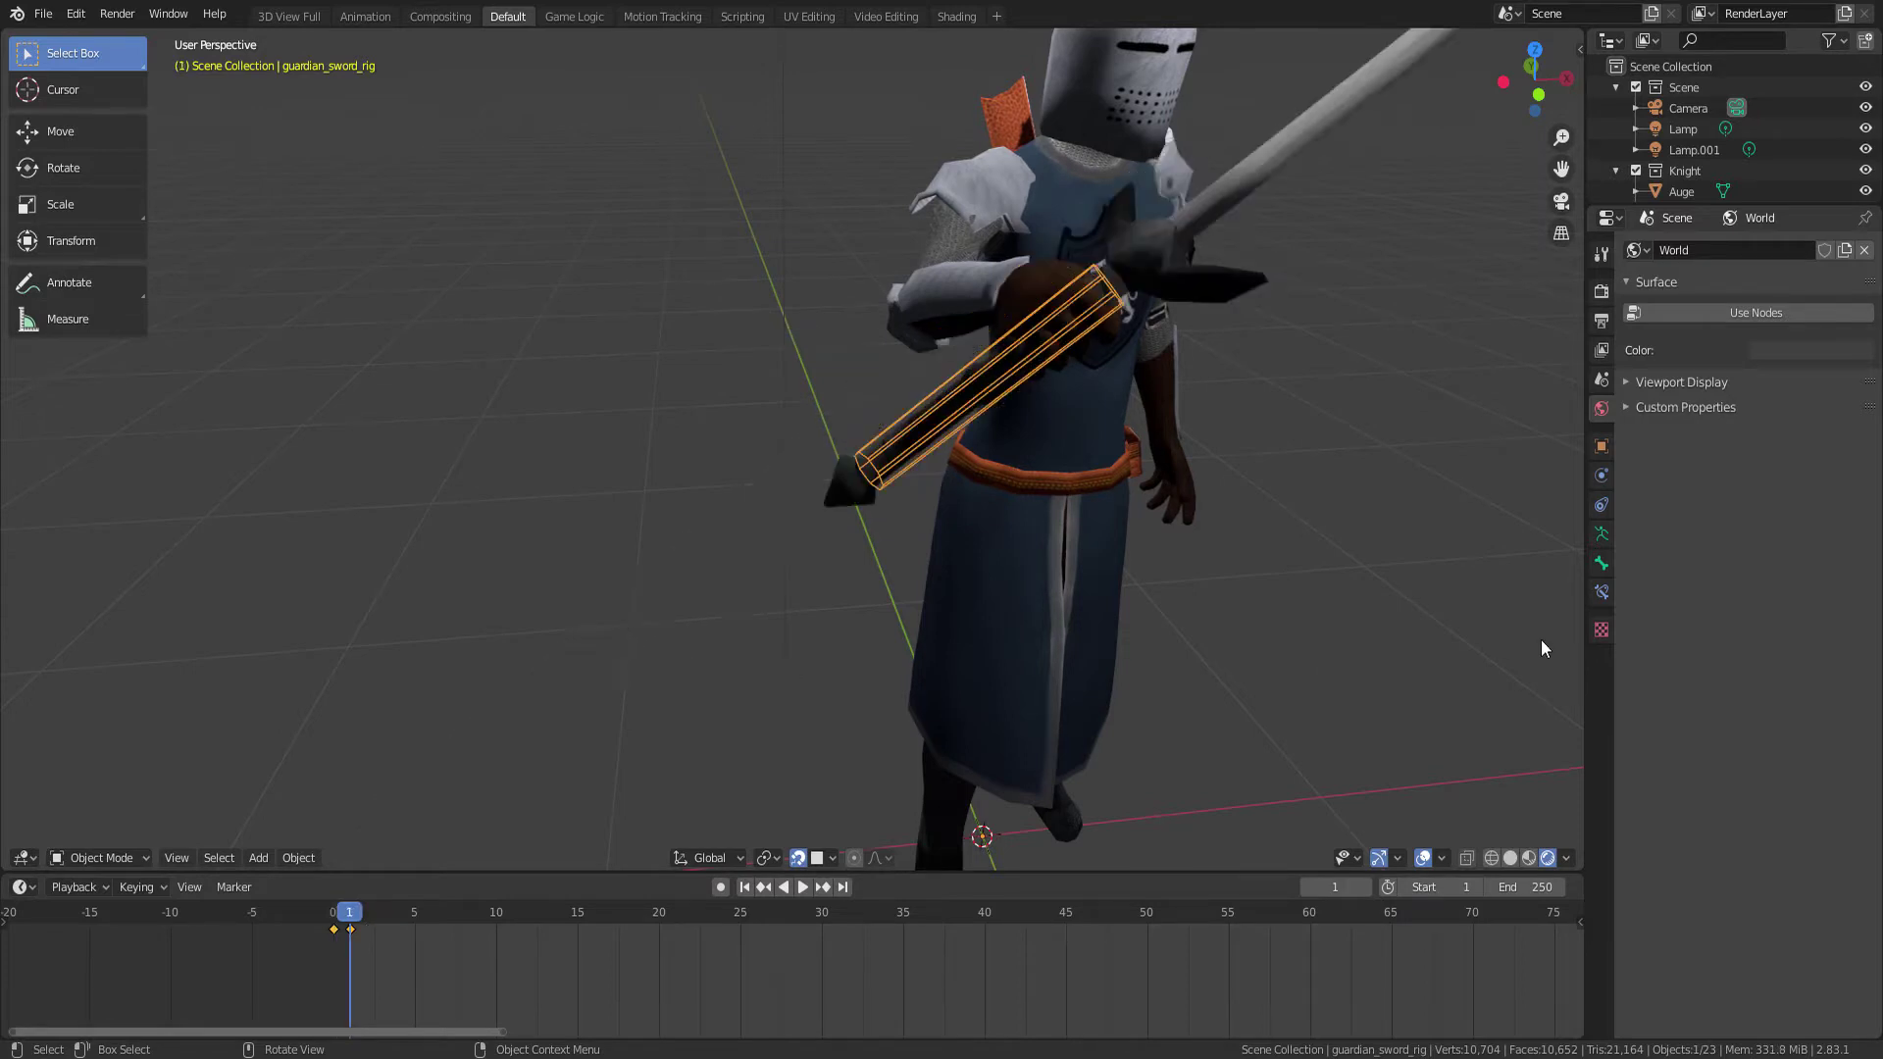
key("Left")
In Bone Constraints, collapse the Child Of constraint and disable it
left_click(1601, 567)
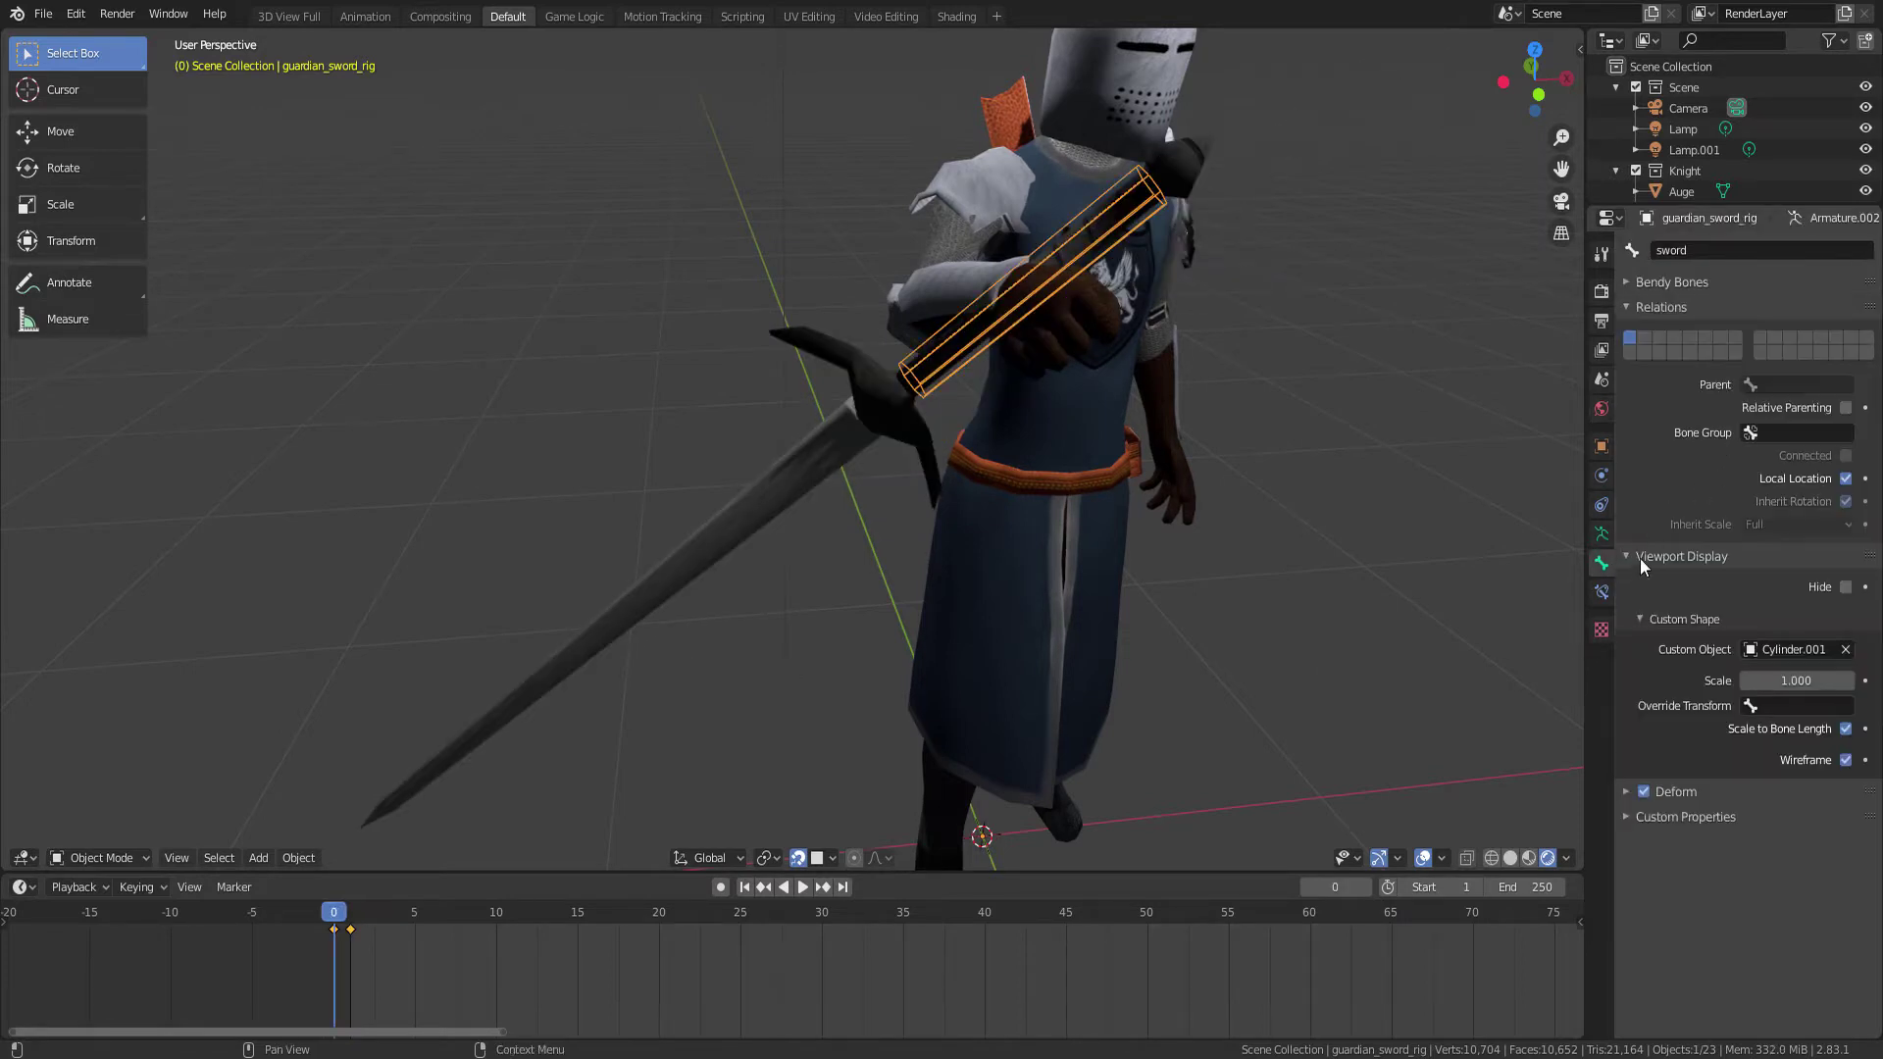
left_click(1602, 591)
middle_click_drag(1278, 631, 1044, 650)
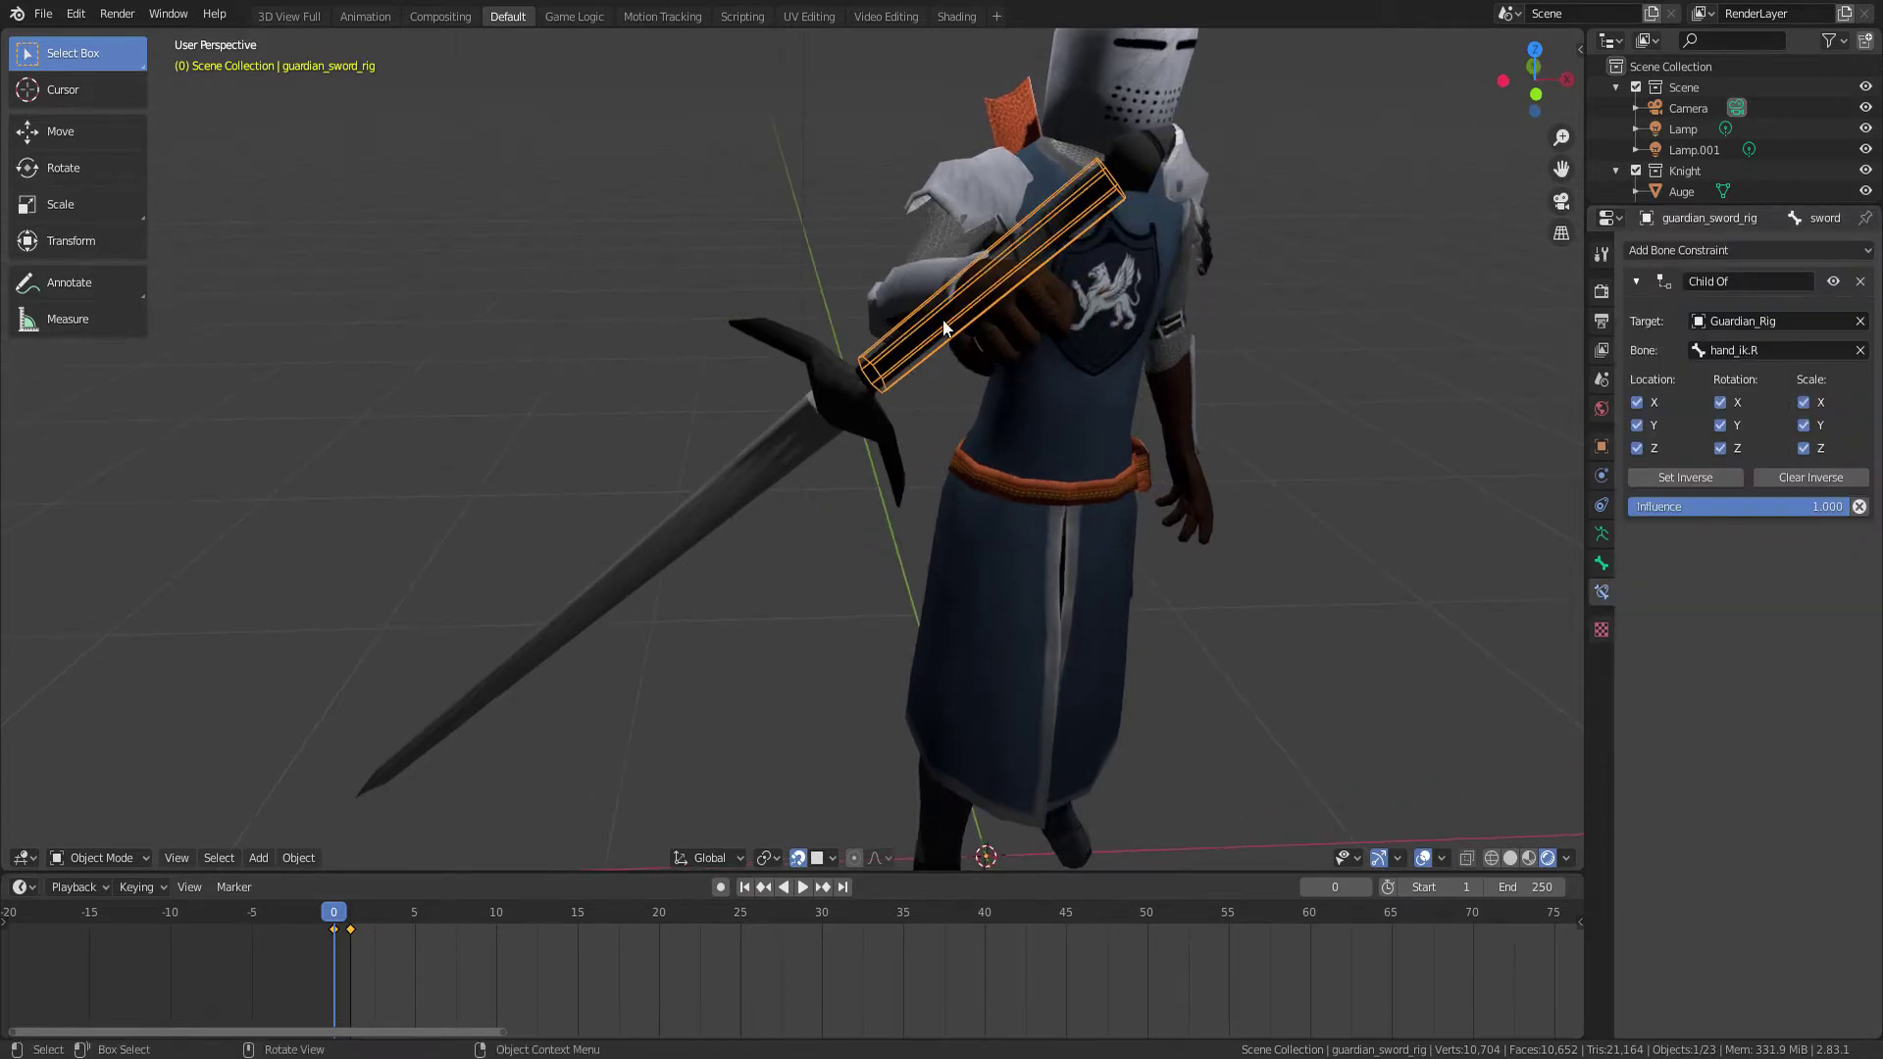
left_click(1635, 282)
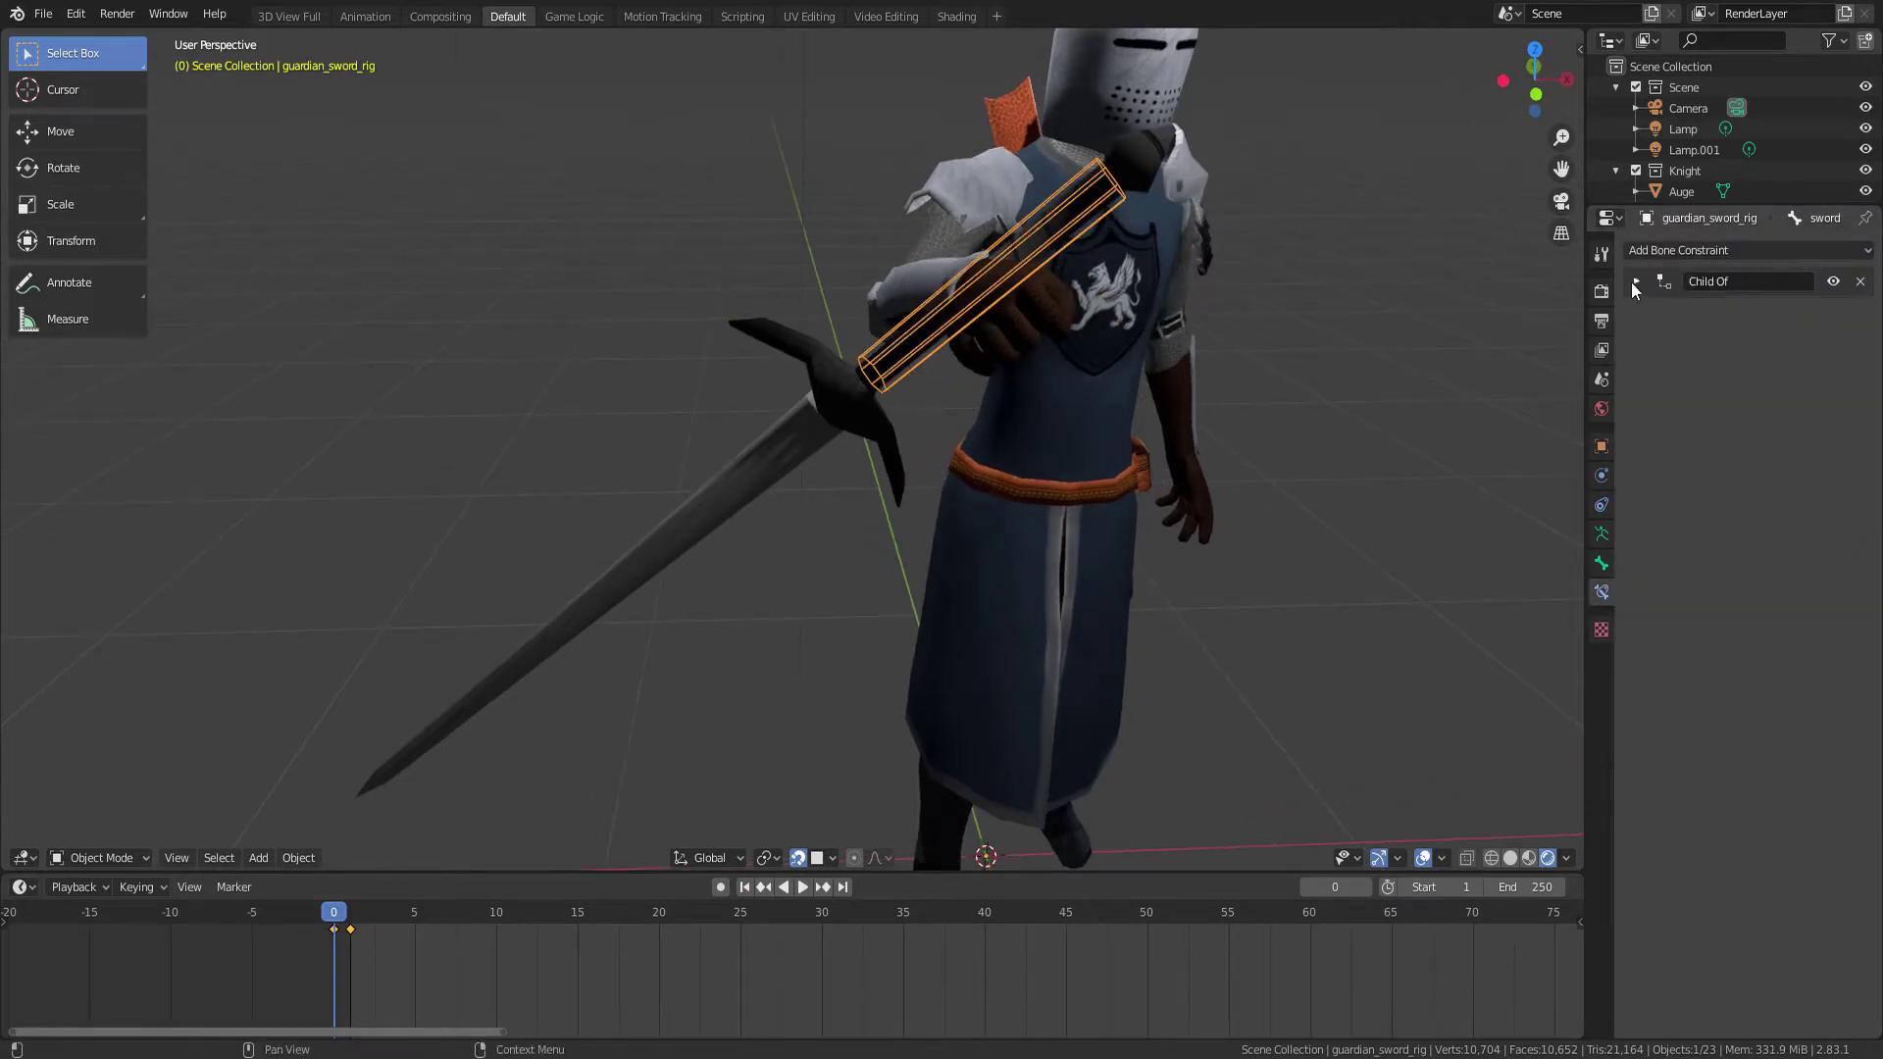
left_click(1834, 283)
Centre on the sword rig and orbit to inspect the sword hanging below the knight
key("KP_Decimal")
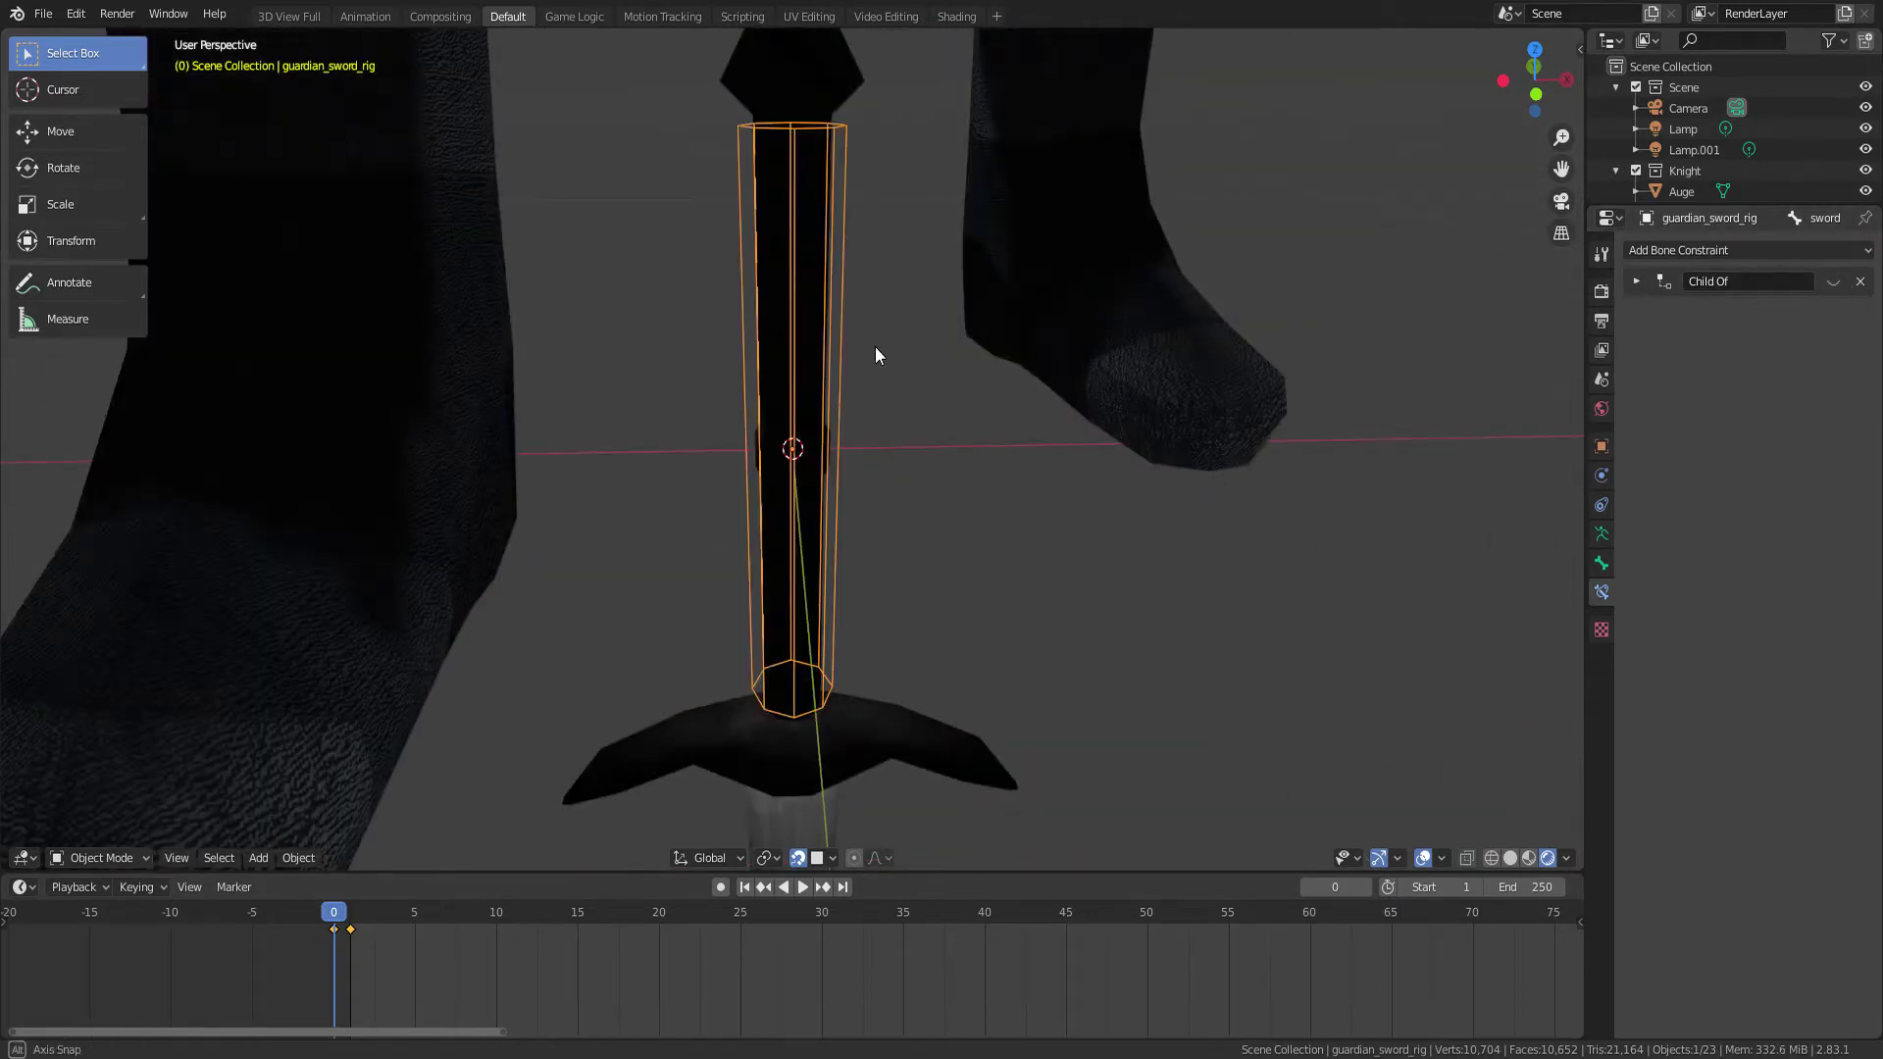
scroll(830, 214, "down", 5)
mouse_move(885, 304)
middle_mouse_down()
mouse_move(812, 498)
mouse_move(908, 420)
mouse_move(834, 429)
middle_mouse_up()
scroll(841, 502, "up", 3)
scroll(850, 534, "up", 1)
scroll(834, 430, "down", 4)
mouse_move(827, 337)
middle_mouse_down()
mouse_move(726, 281)
mouse_move(786, 461)
mouse_move(792, 408)
middle_mouse_up()
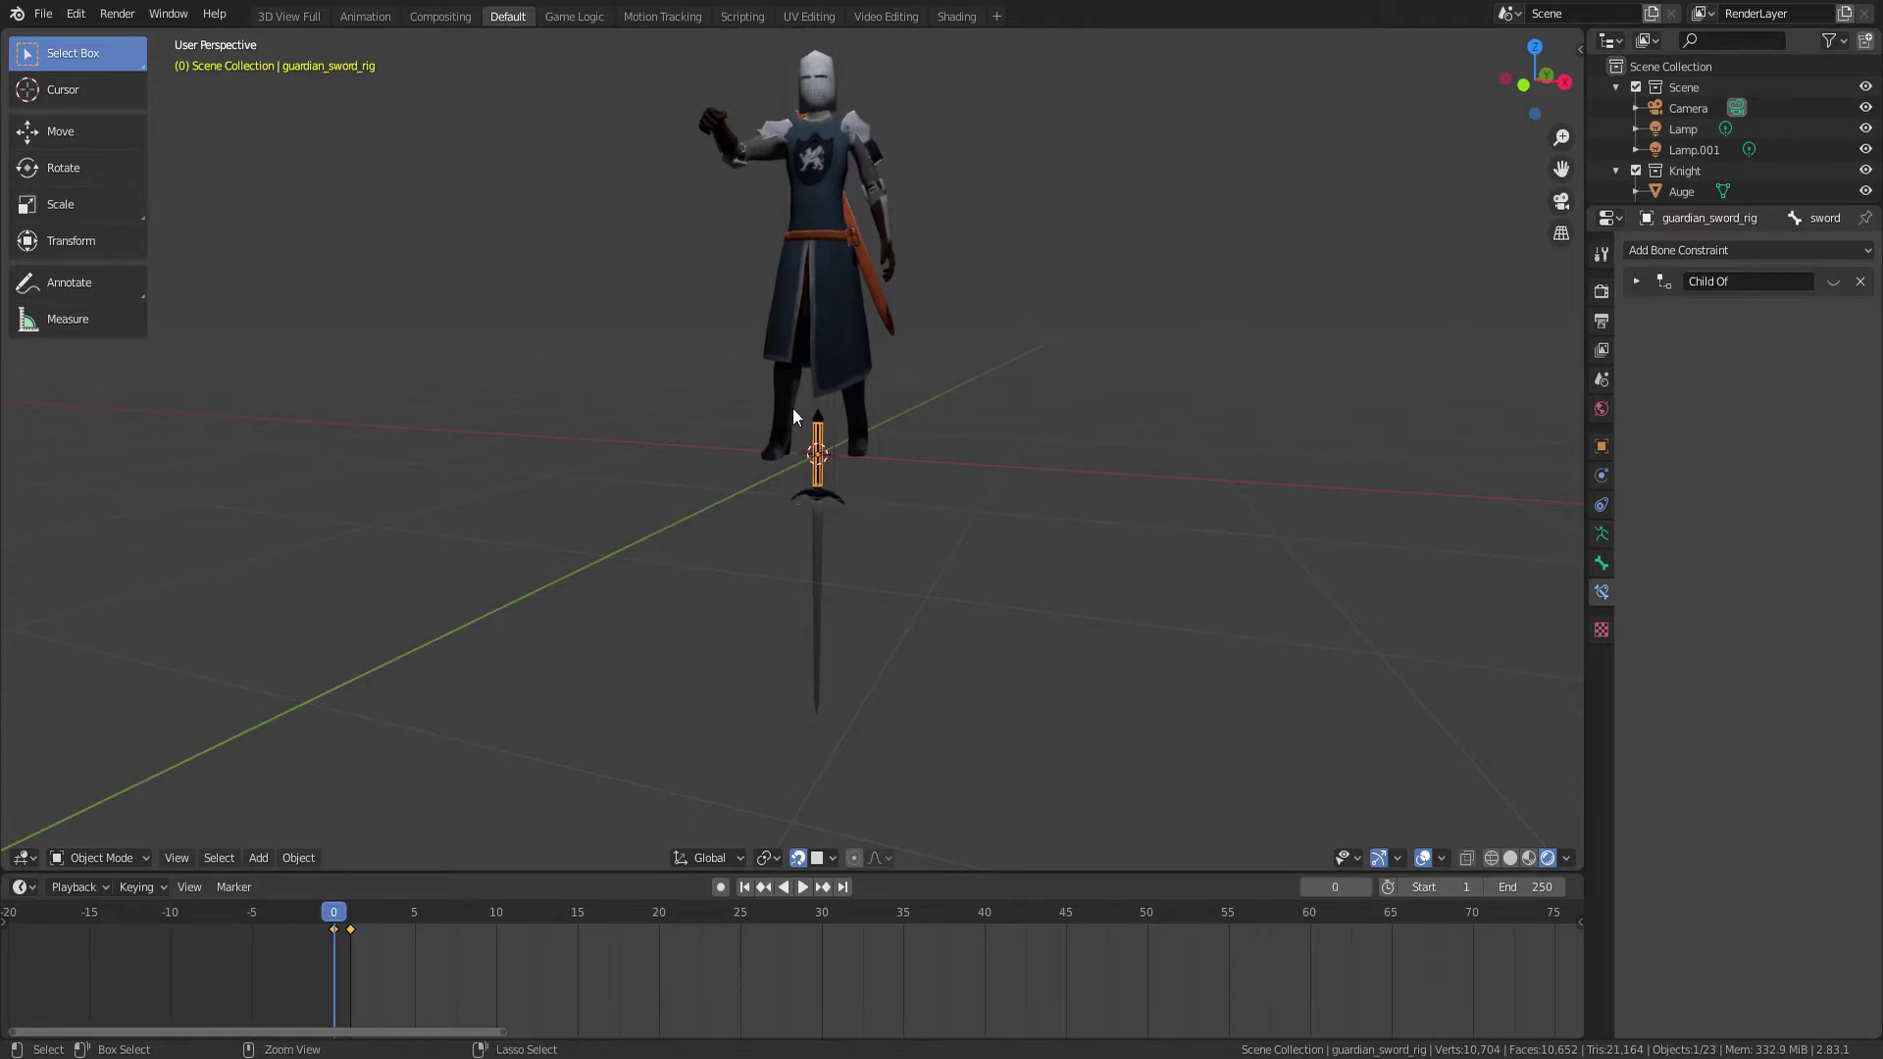
scroll(792, 408, "up", 3)
scroll(792, 336, "up", 2)
mouse_move(792, 335)
middle_mouse_down()
mouse_move(852, 338)
mouse_move(846, 311)
mouse_move(816, 373)
mouse_move(797, 249)
middle_mouse_up()
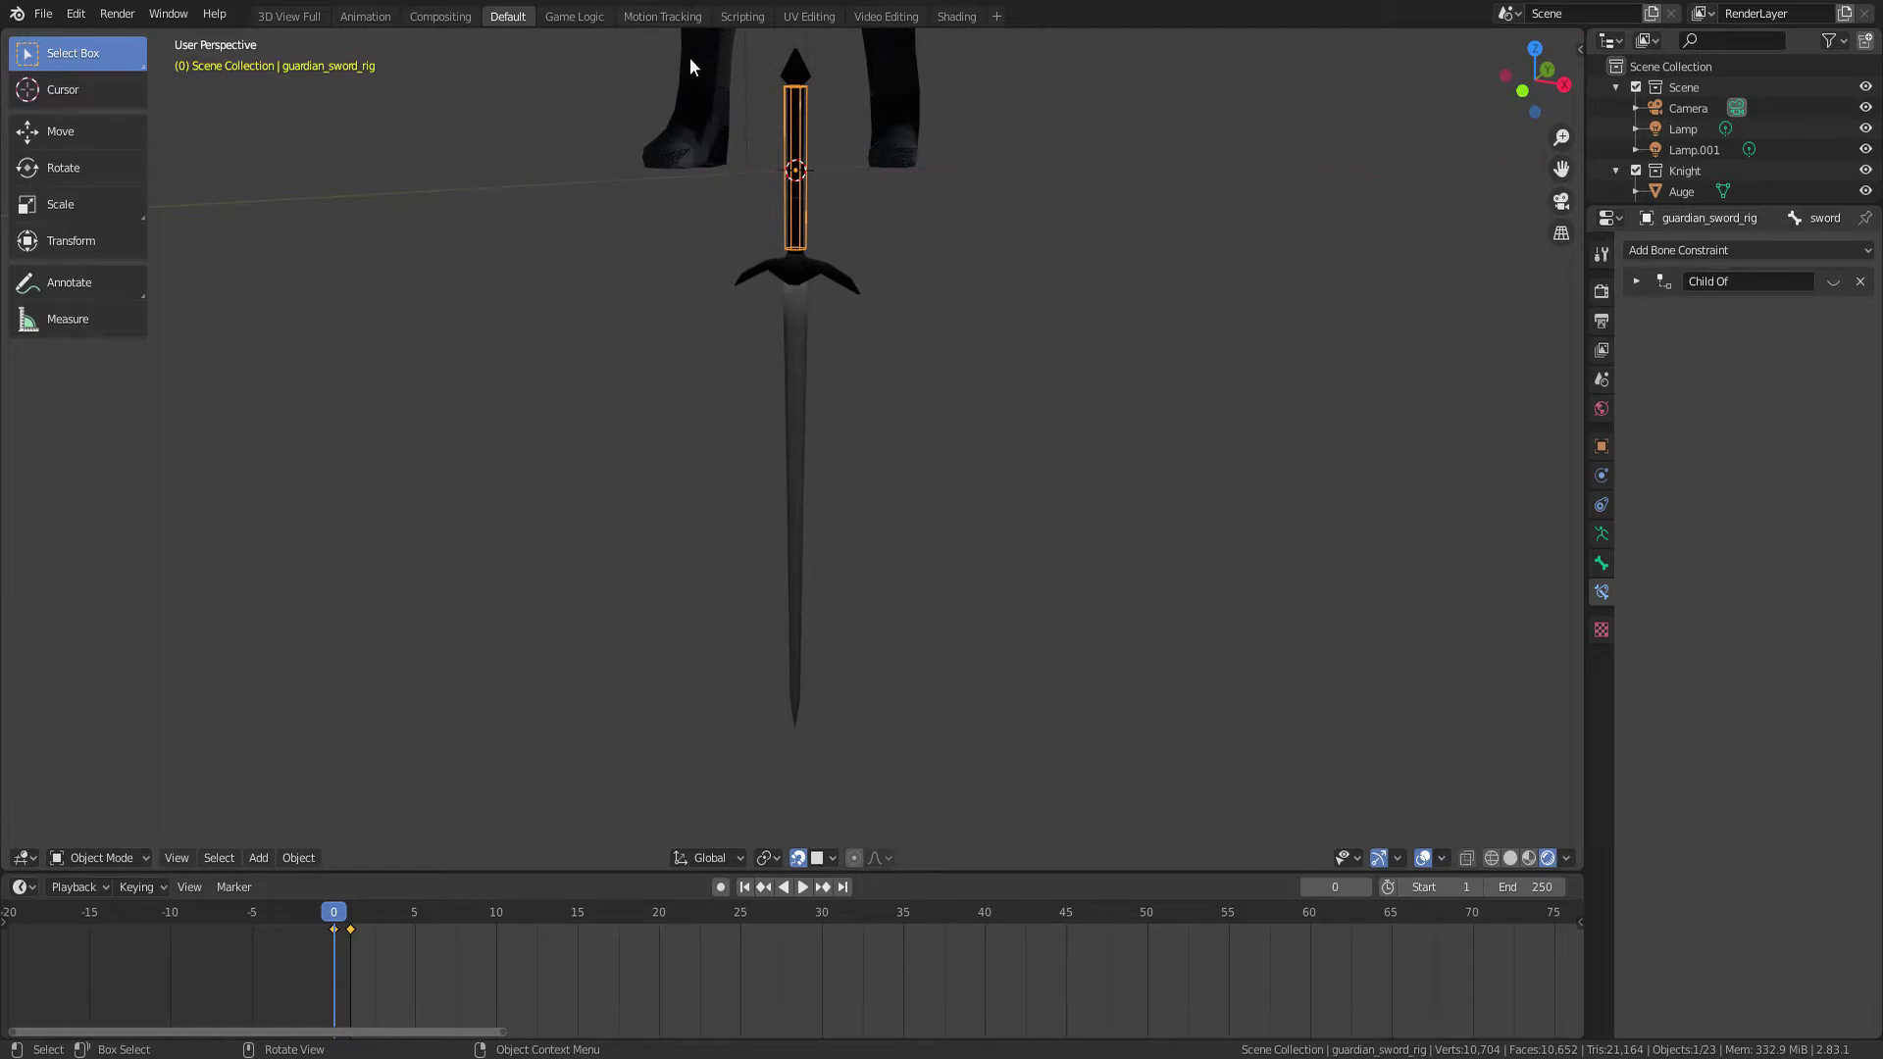
Switch to the Shading workspace and select the sword blade to show its material
left_click(957, 16)
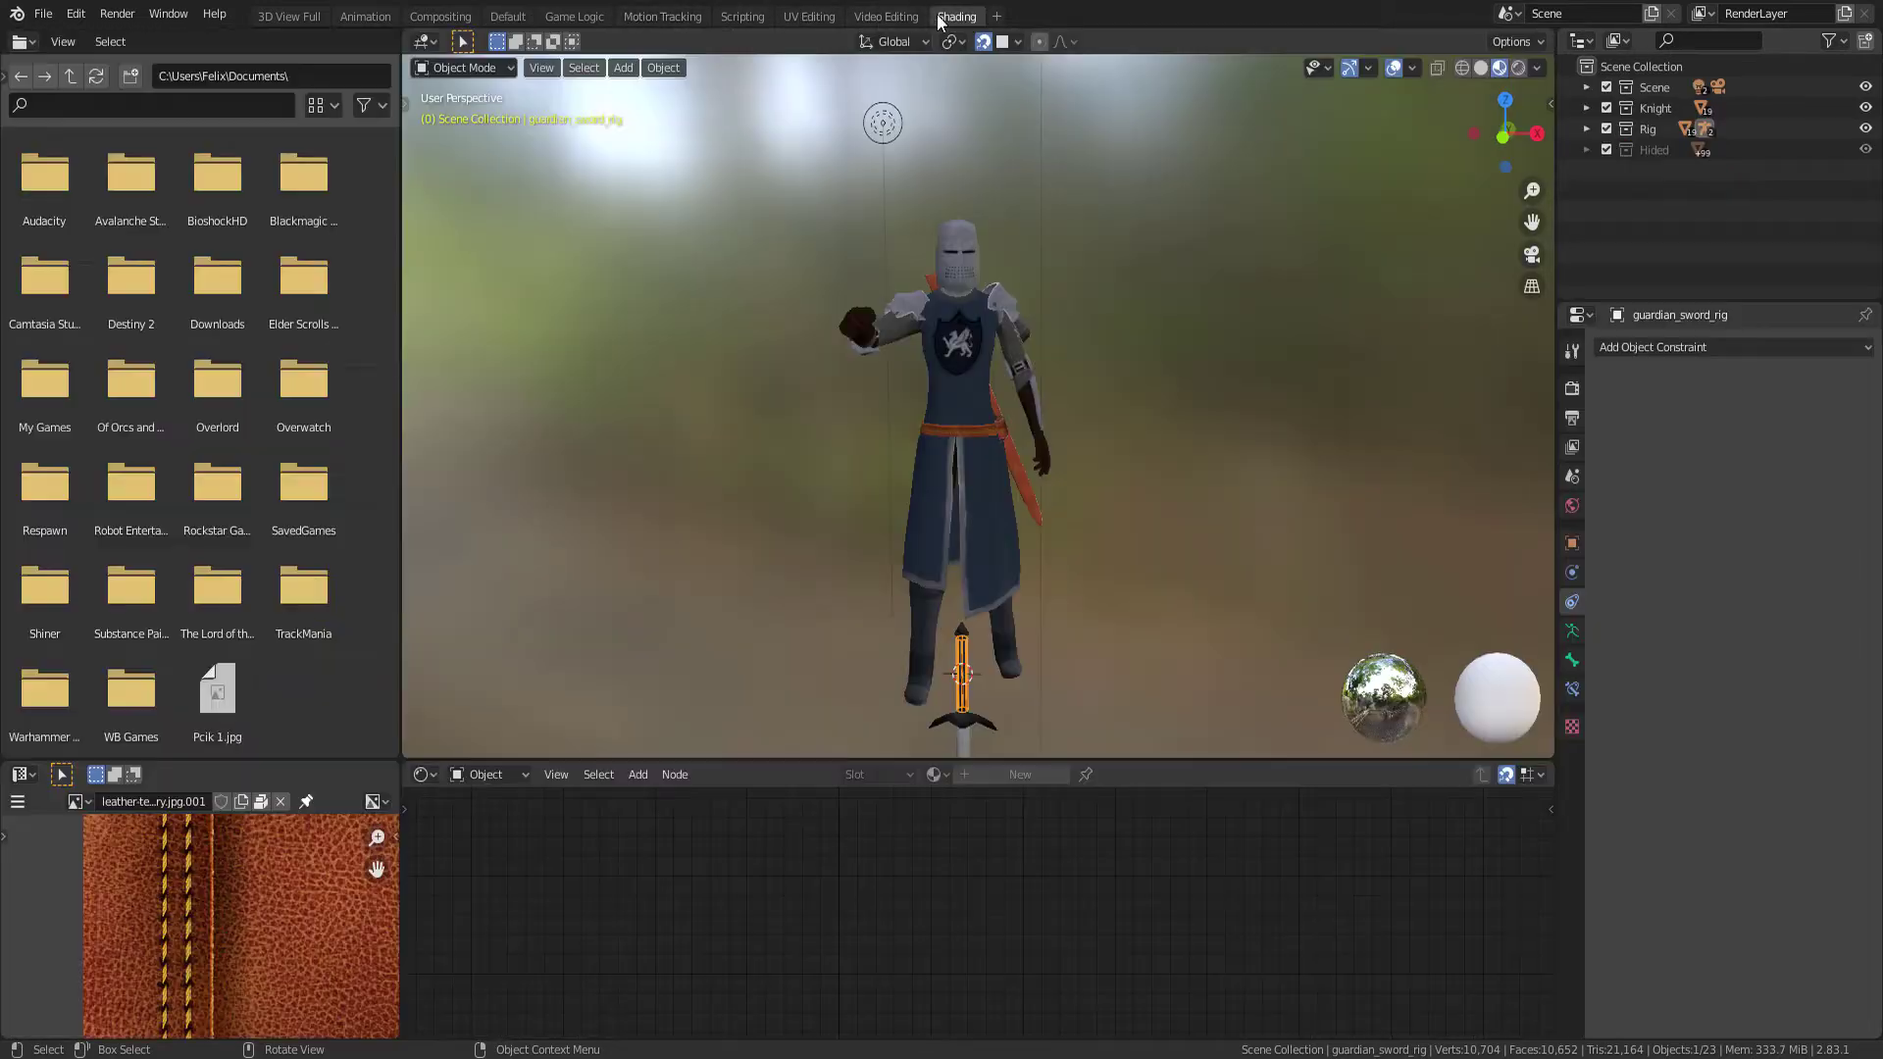
middle_click_drag(962, 582, 1052, 304, "shift")
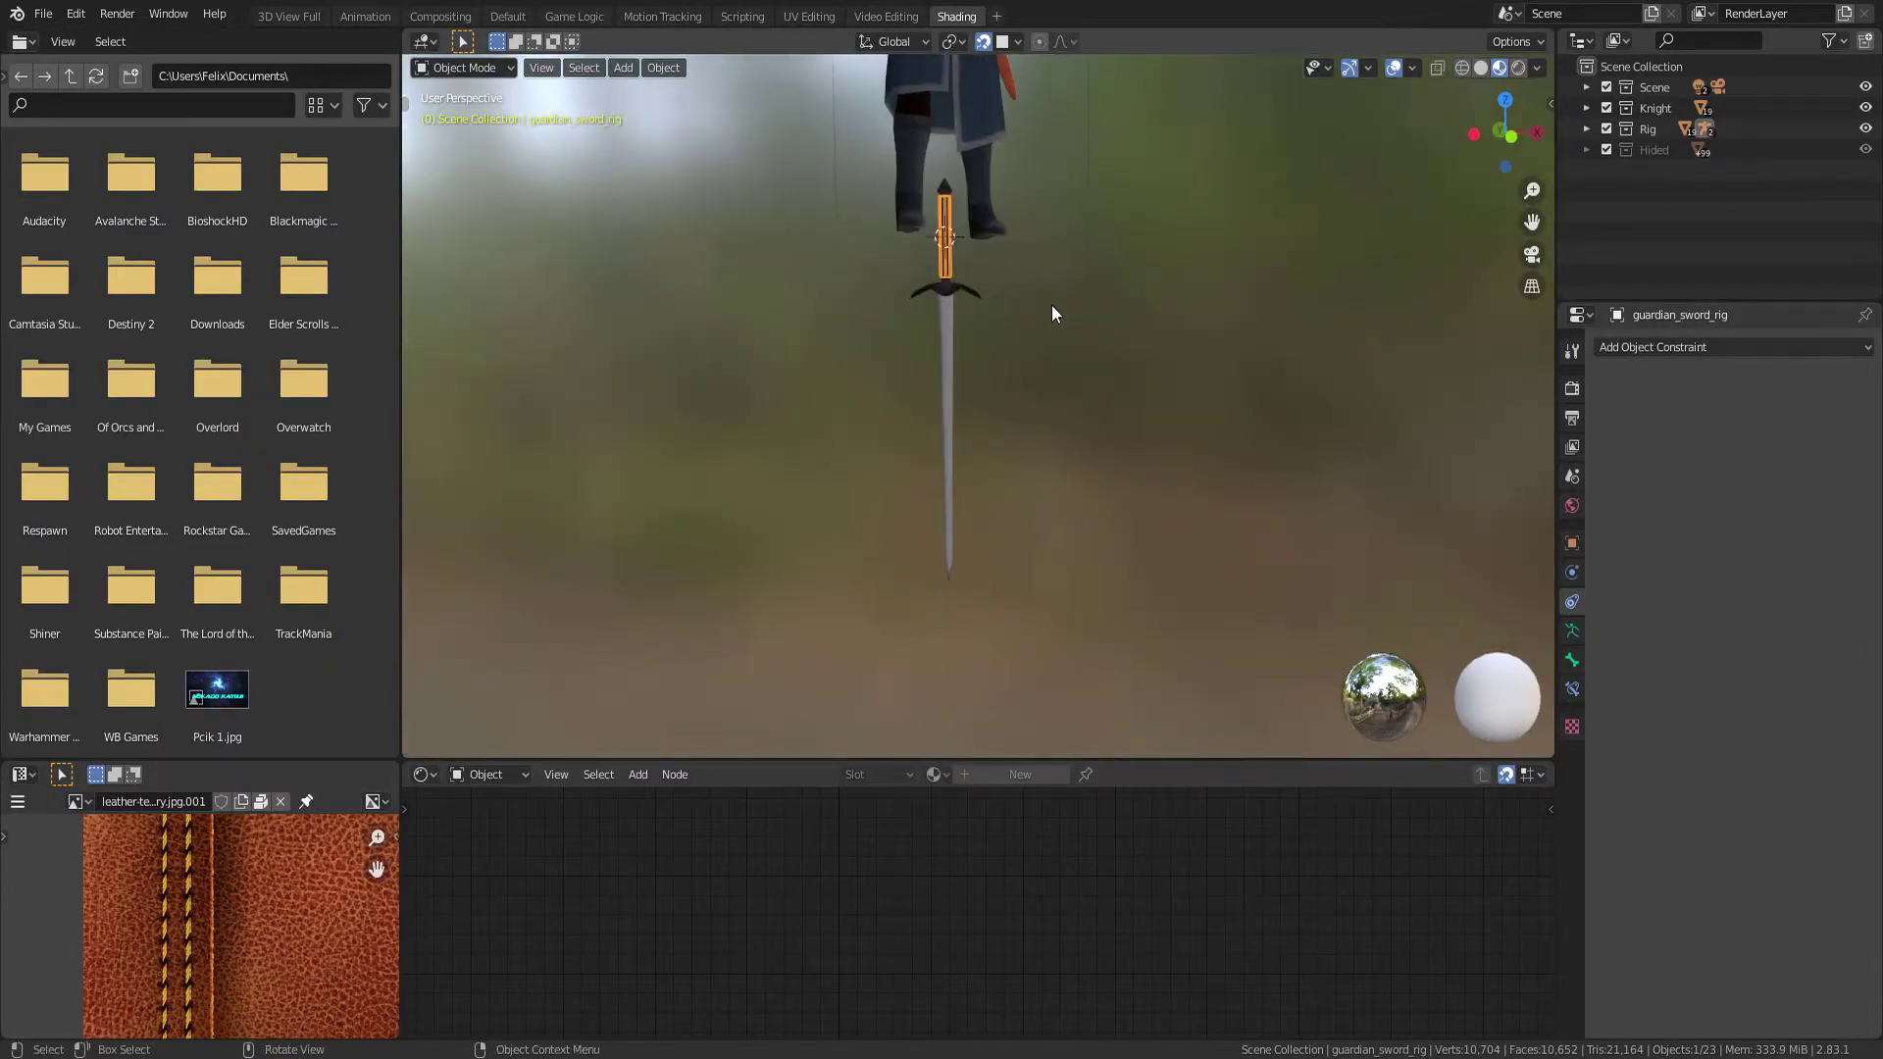
scroll(943, 439, "up", 3)
mouse_move(944, 439)
middle_mouse_down("shift")
mouse_move(1021, 315)
mouse_move(996, 408)
middle_mouse_up("shift")
left_click(1119, 323)
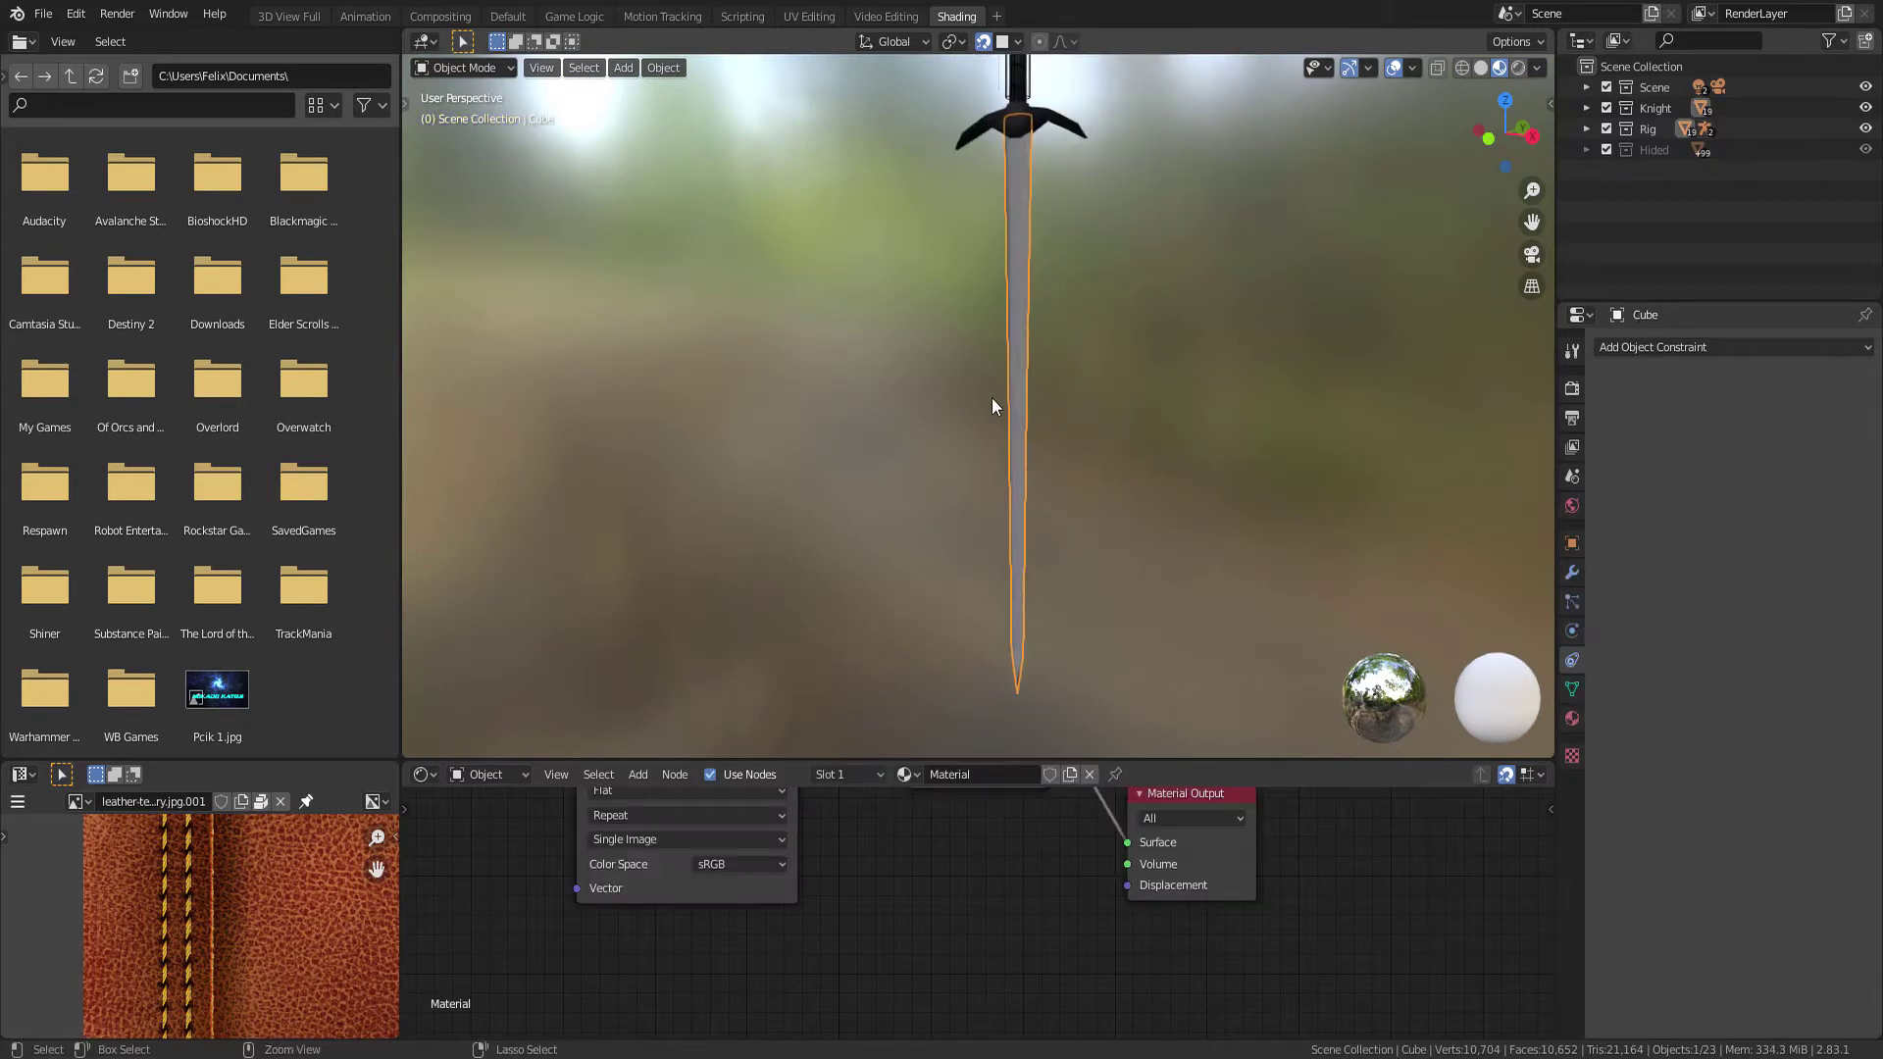
Enlarge the node editor, reposition Material Output, and delete the Diffuse BSDF node
middle_click_drag(900, 797, 904, 877)
left_click_drag(932, 763, 934, 613)
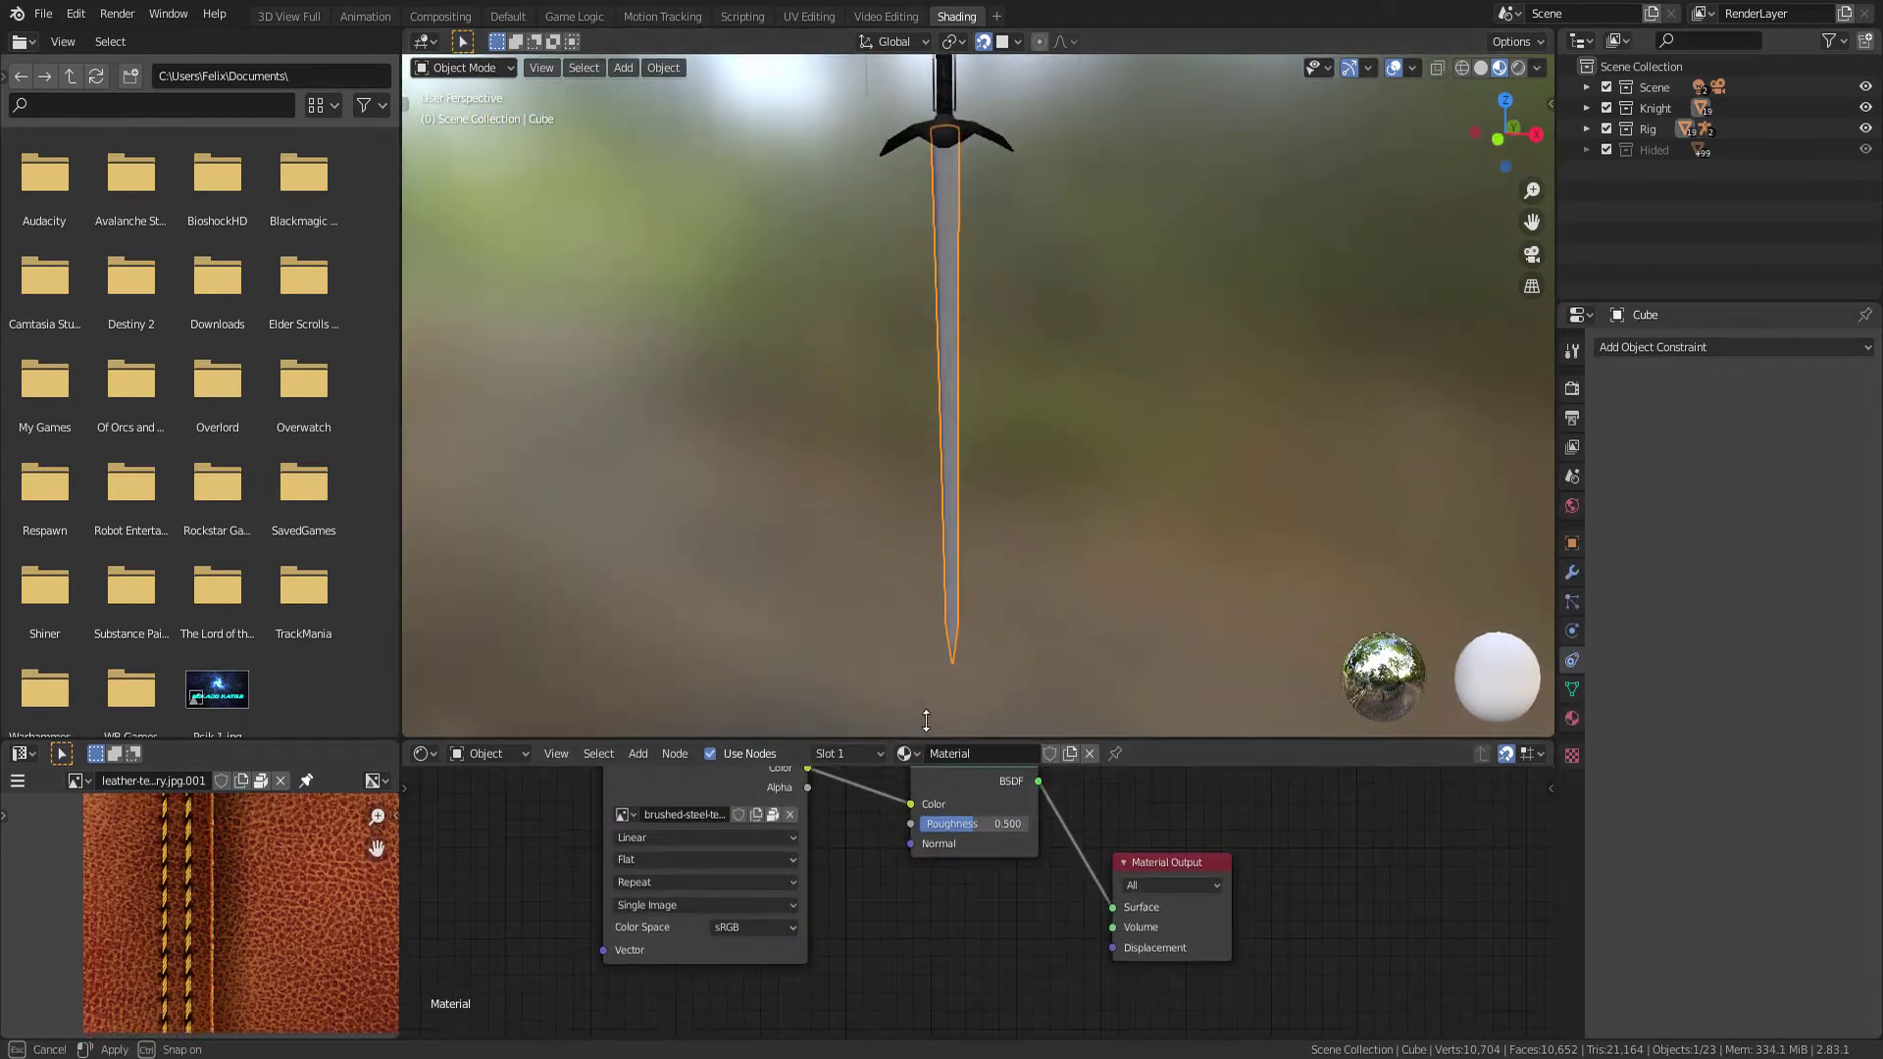
middle_click_drag(1002, 785, 998, 844)
scroll(998, 844, "up", 1)
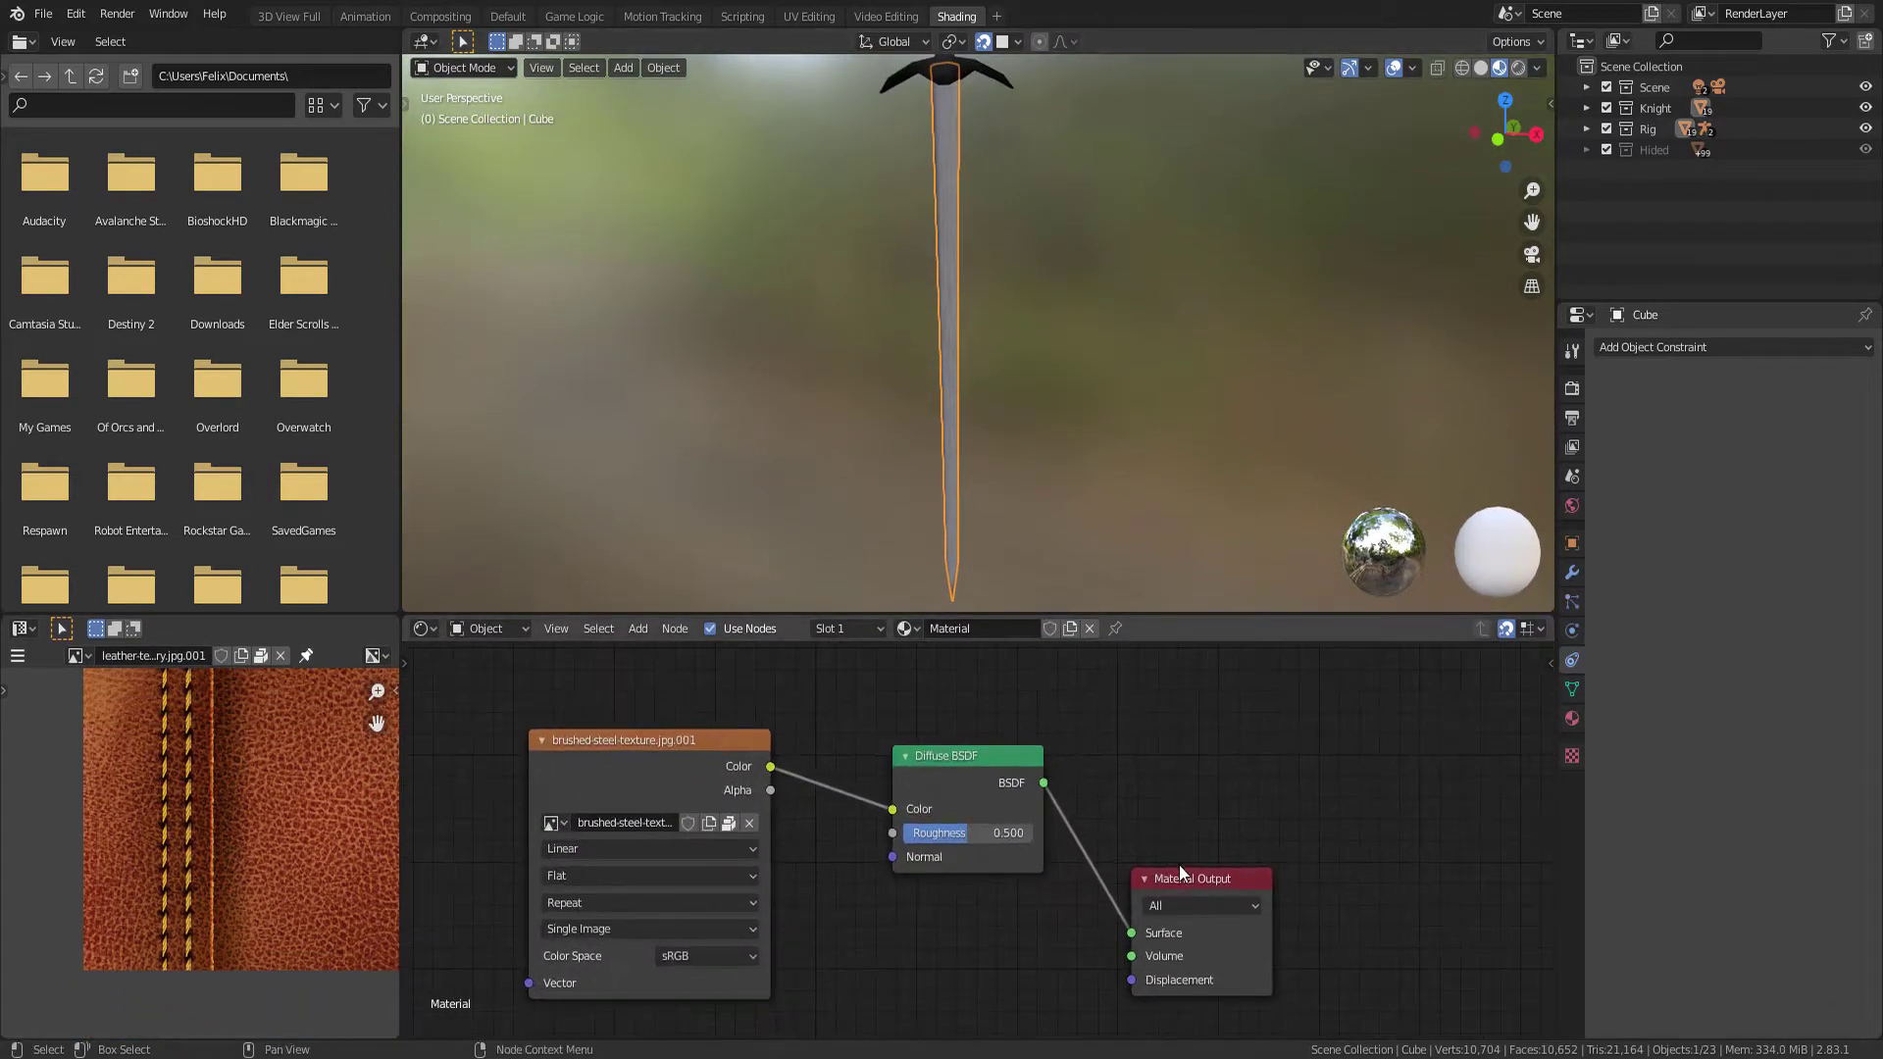
left_click_drag(1177, 880, 1223, 748)
key("Escape")
left_click_drag(942, 756, 905, 787)
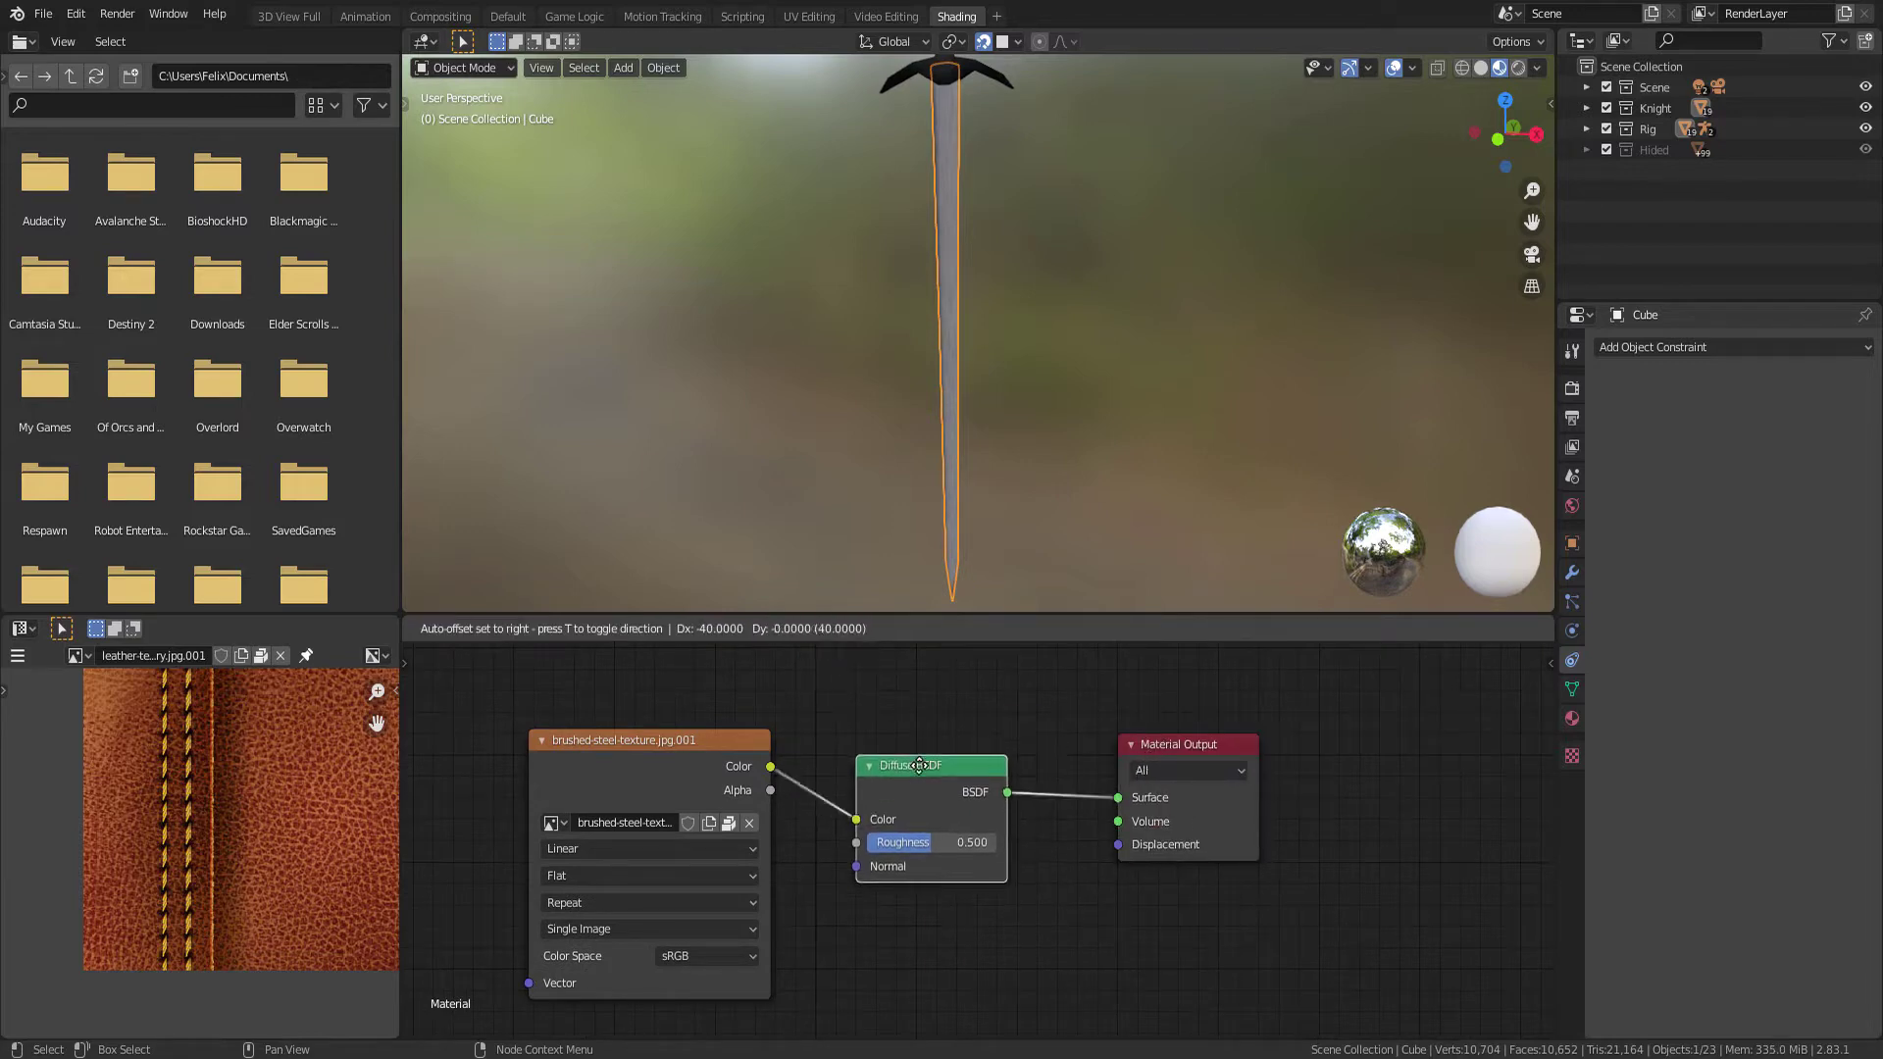
key("x")
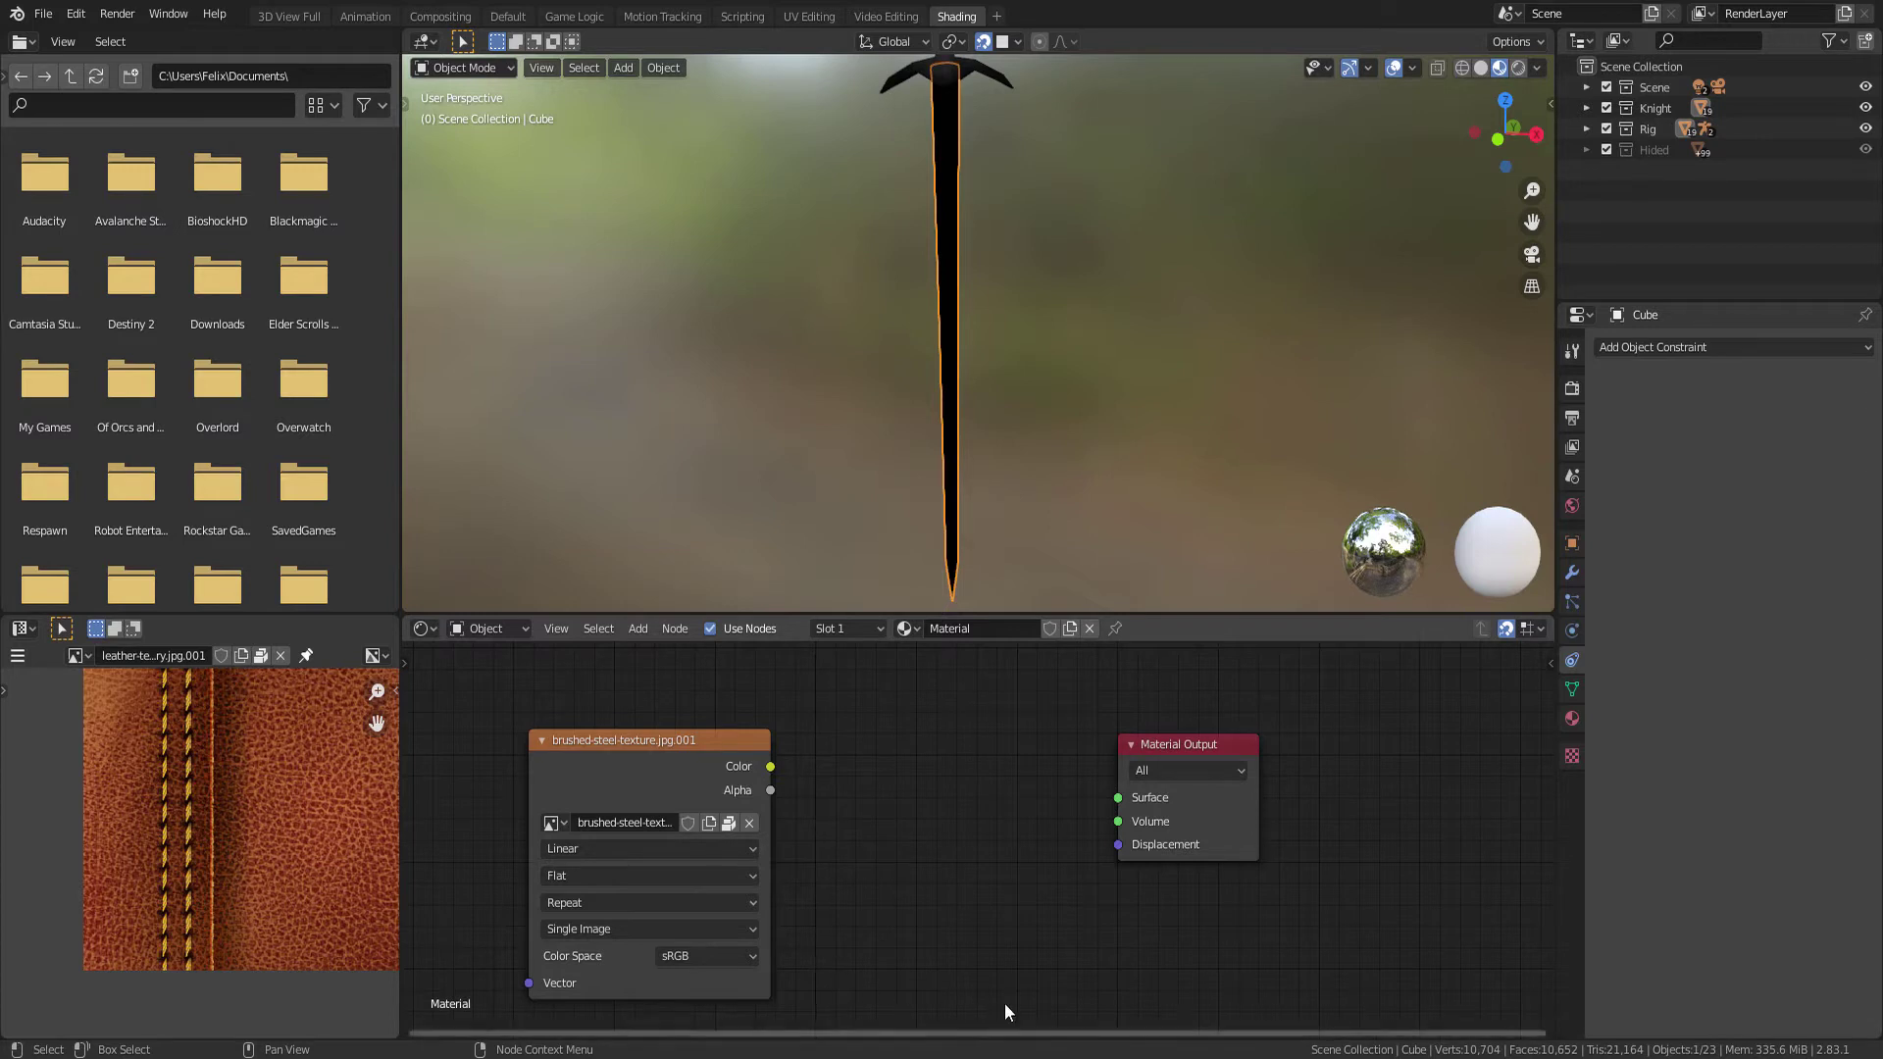
key("shift+a")
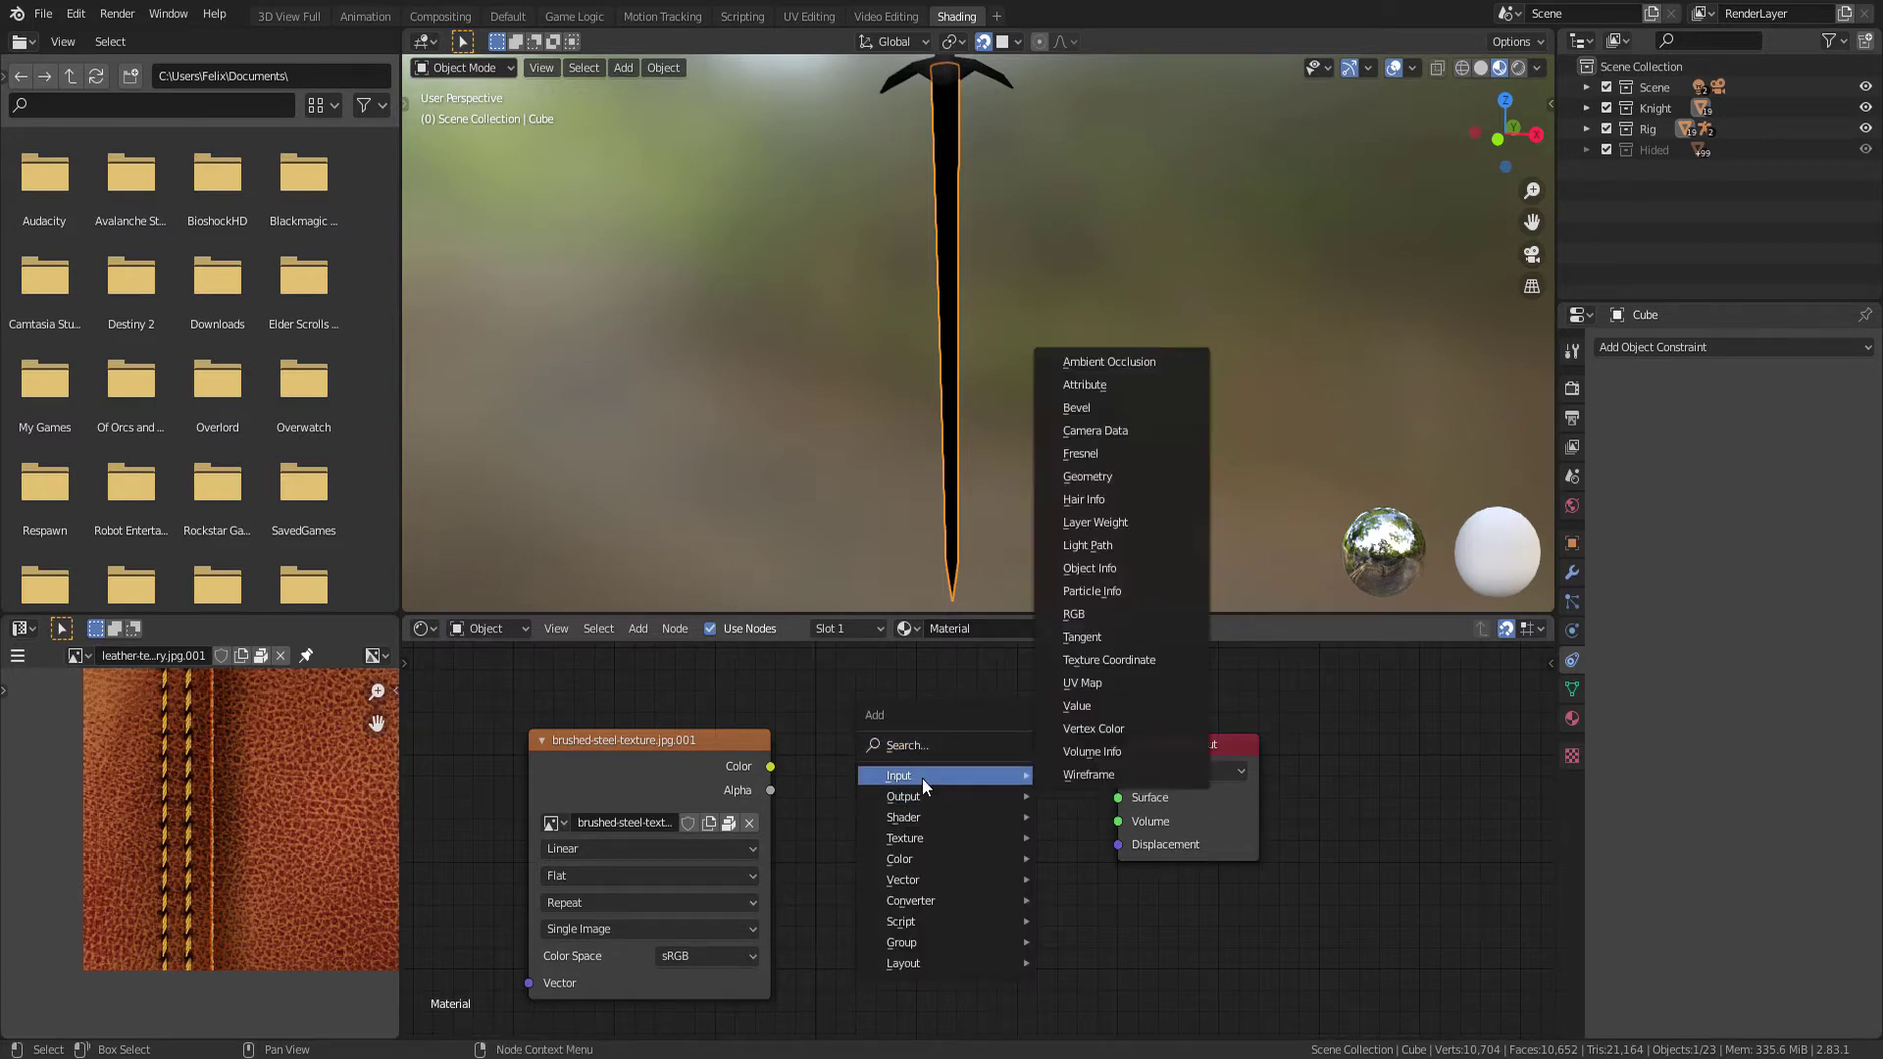
mouse_move(942, 816)
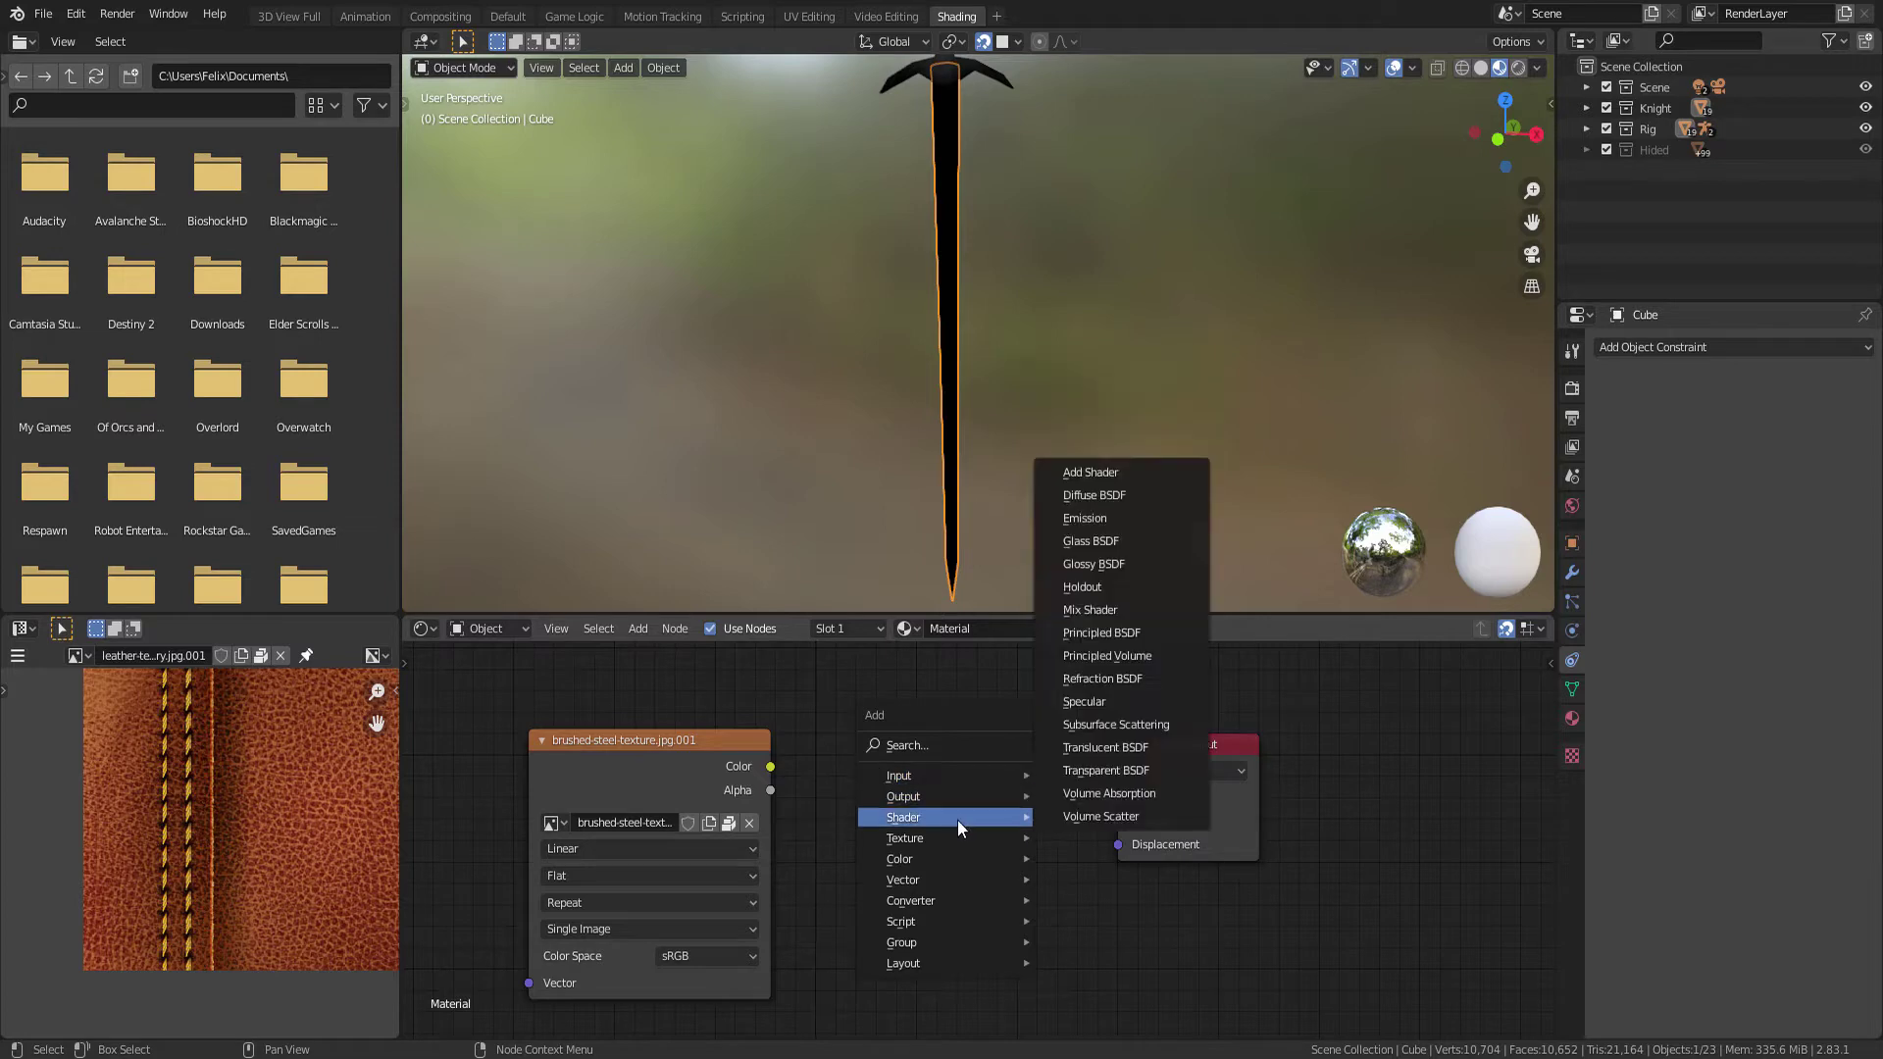
Add a Principled BSDF into Surface with the brushed-steel image feeding Base Color
left_click(1135, 634)
left_click(812, 688)
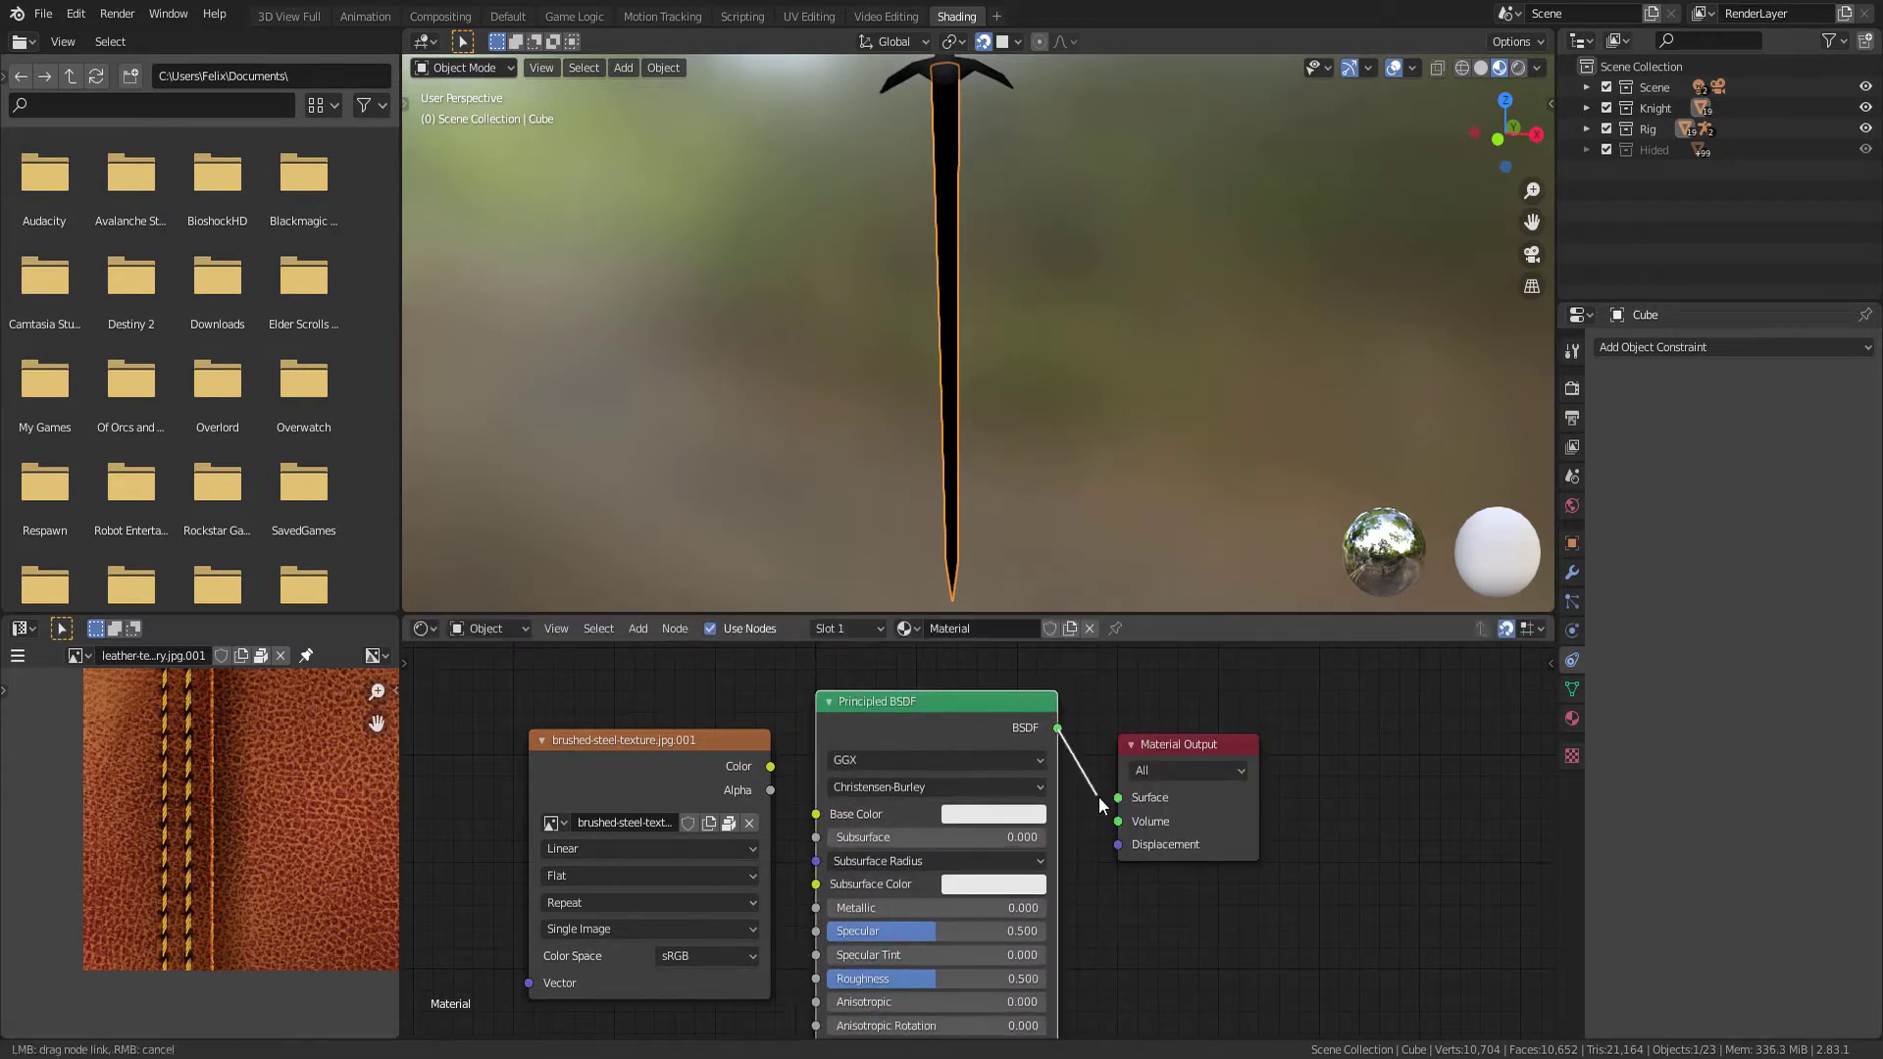
left_click_drag(1056, 728, 1118, 798)
mouse_move(739, 766)
left_mouse_down()
mouse_move(645, 756)
mouse_move(815, 814)
left_mouse_up()
mouse_move(872, 863)
middle_mouse_down()
mouse_move(914, 736)
mouse_move(944, 768)
middle_mouse_up()
Set Specular and Roughness to 0 and lighten the emission colour to light grey
mouse_move(1038, 809)
middle_mouse_down()
mouse_move(998, 855)
mouse_move(977, 775)
middle_mouse_up()
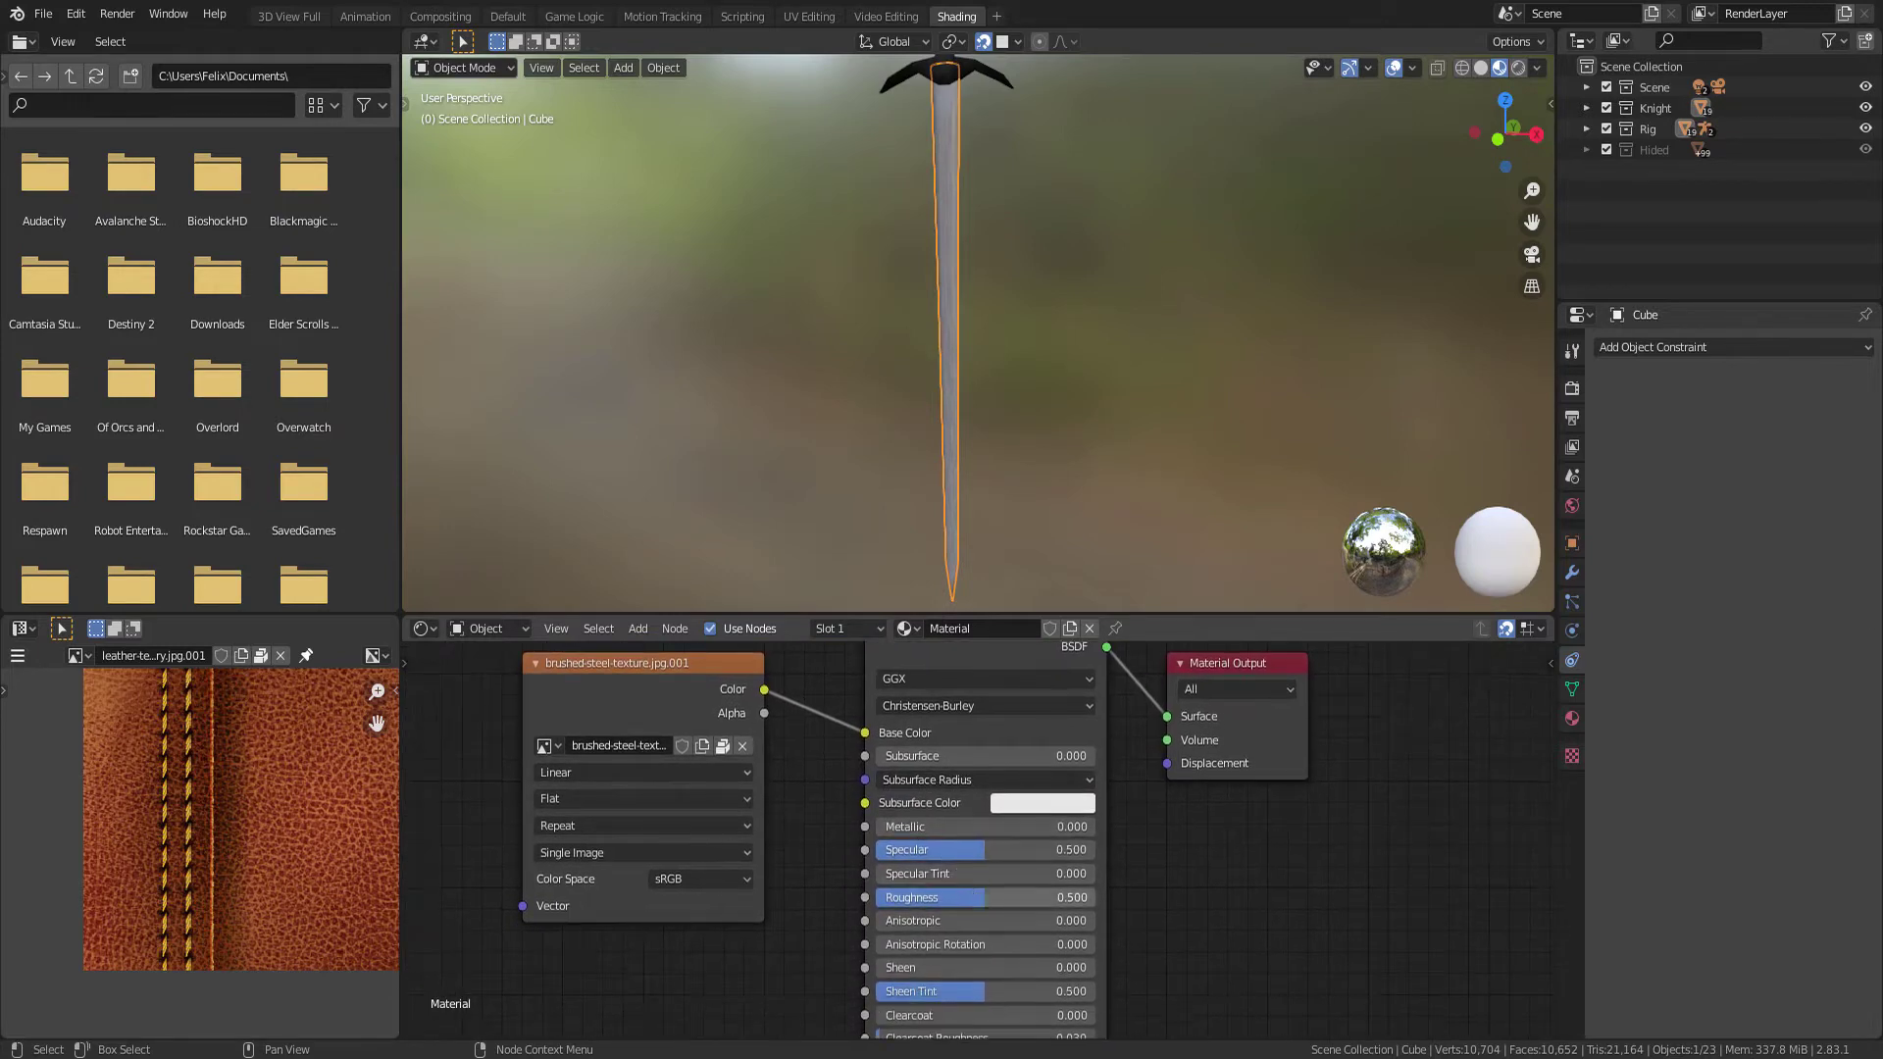
key("BackSpace")
left_click_drag(946, 855, 874, 850)
mouse_move(982, 924)
middle_mouse_down()
mouse_move(973, 851)
mouse_move(1021, 833)
middle_mouse_up()
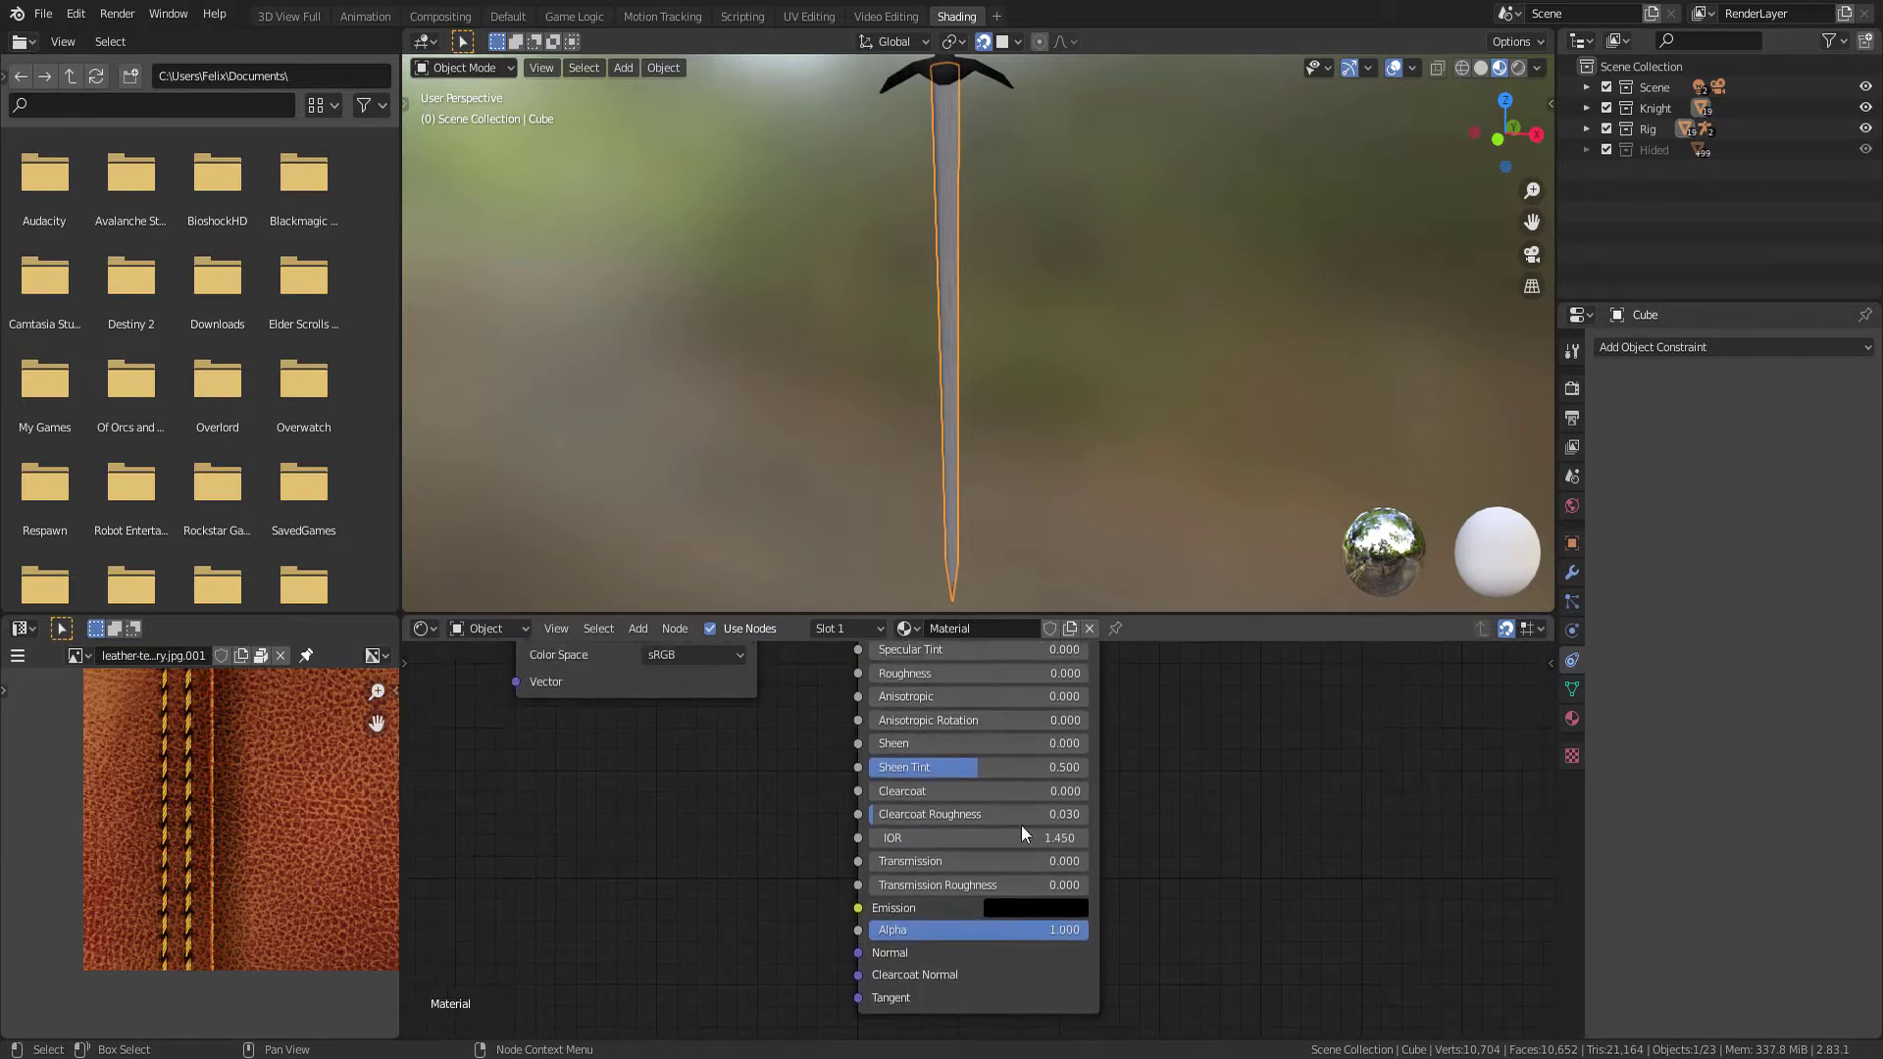
left_click(1060, 907)
left_click_drag(1064, 853, 1105, 853)
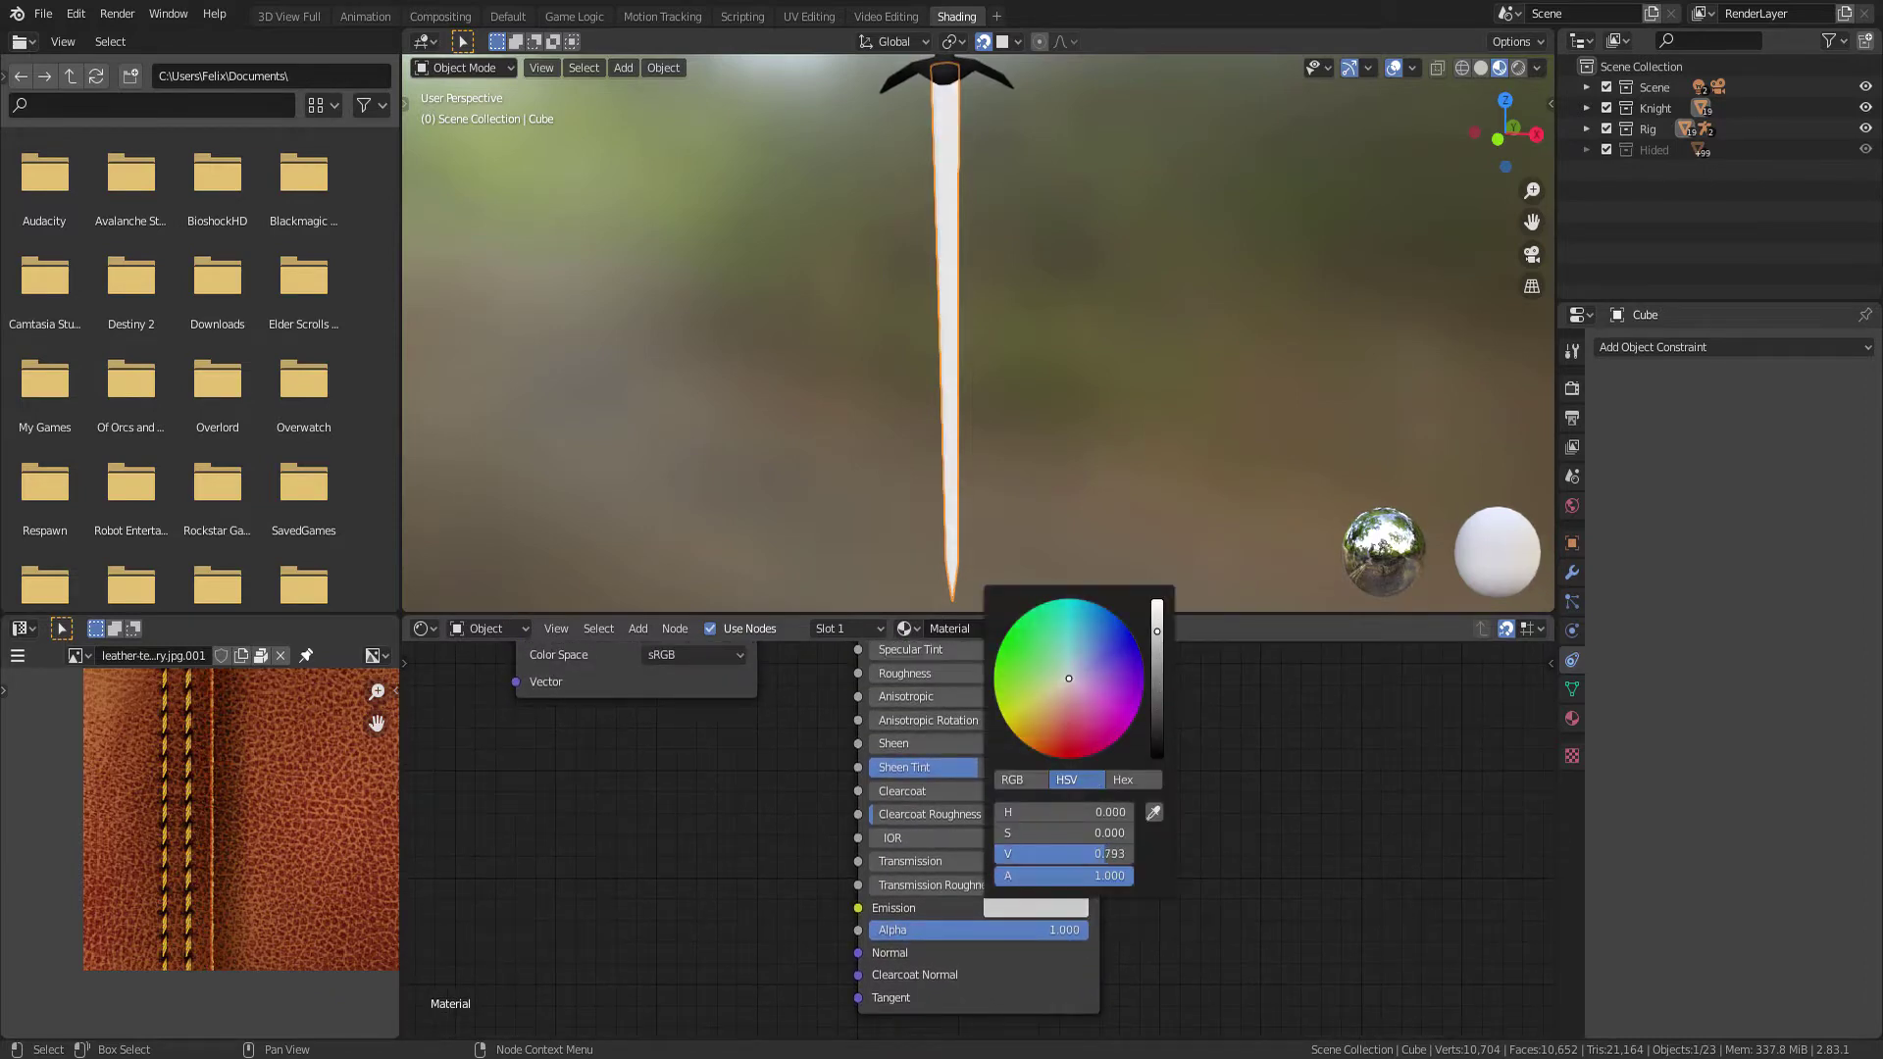
left_click_drag(1069, 706, 1057, 740)
middle_click_drag(878, 953, 981, 933)
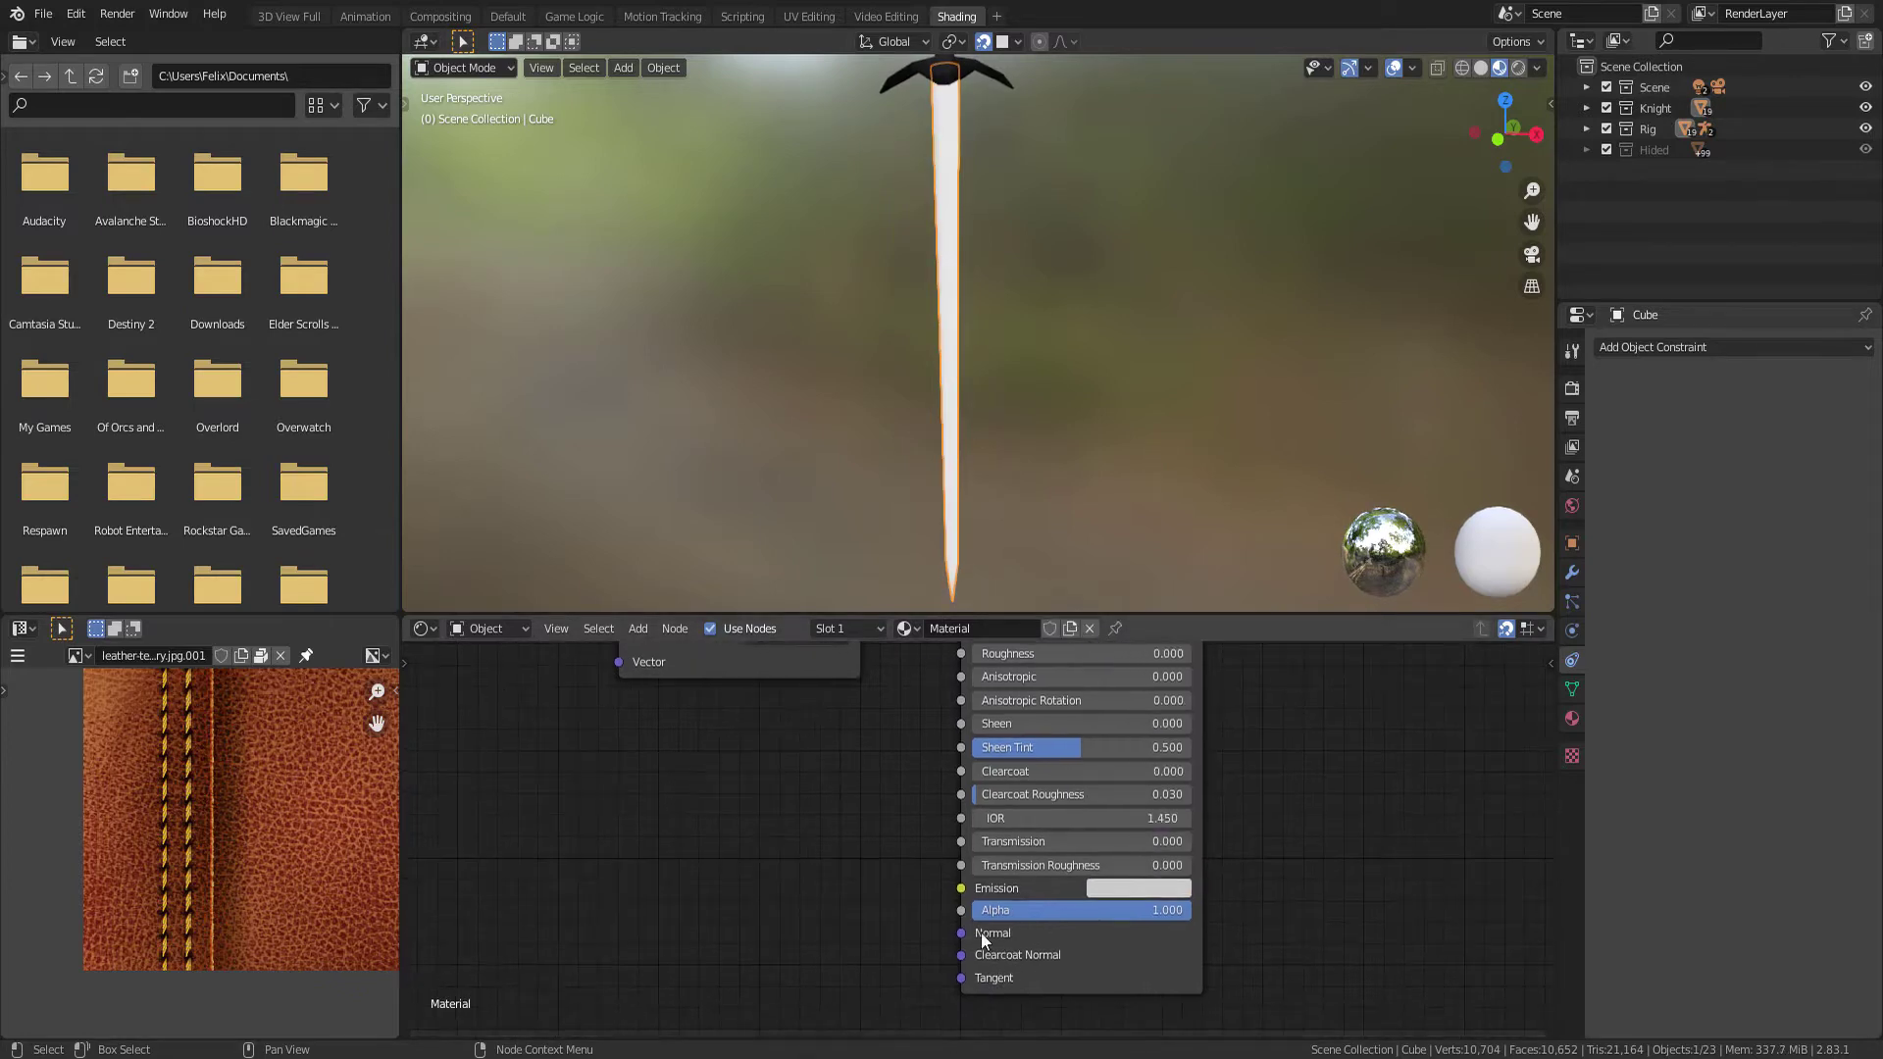
Add a ColorRamp node and connect its Color output to the shader's Emission
key("shift+a")
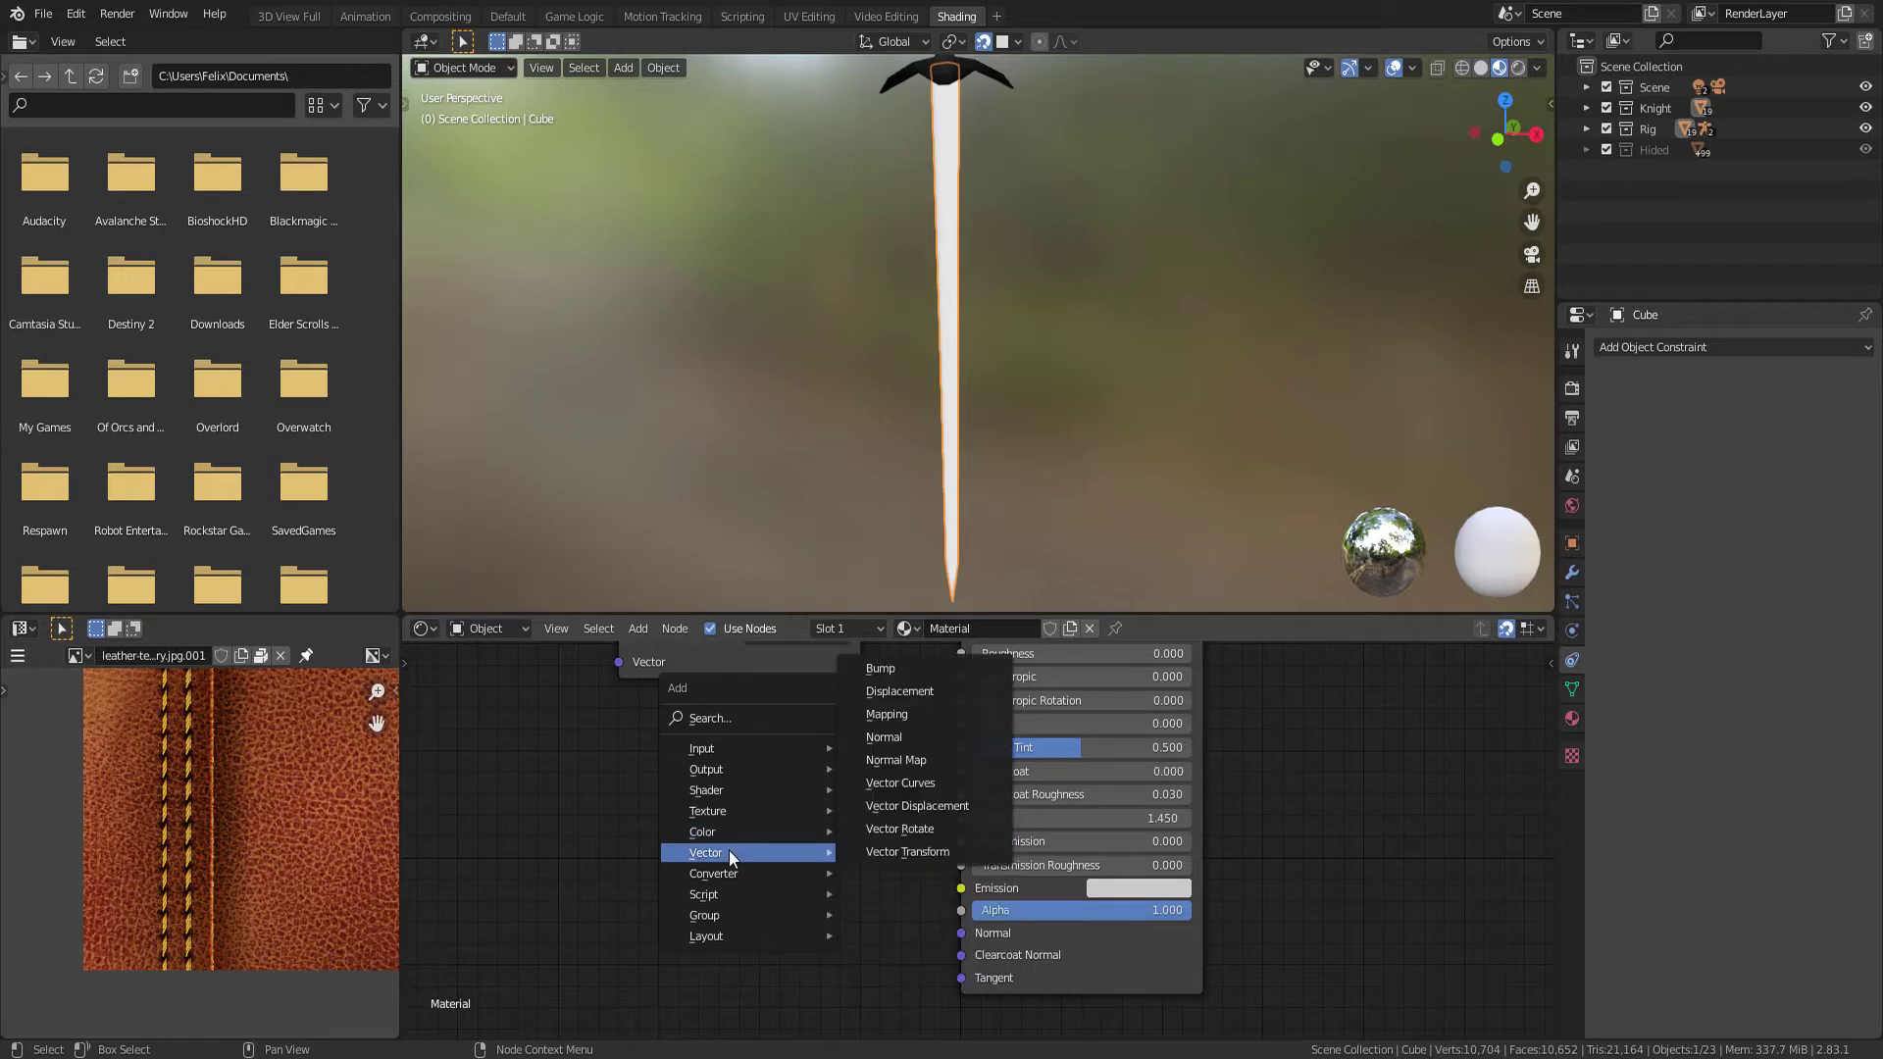
mouse_move(714, 874)
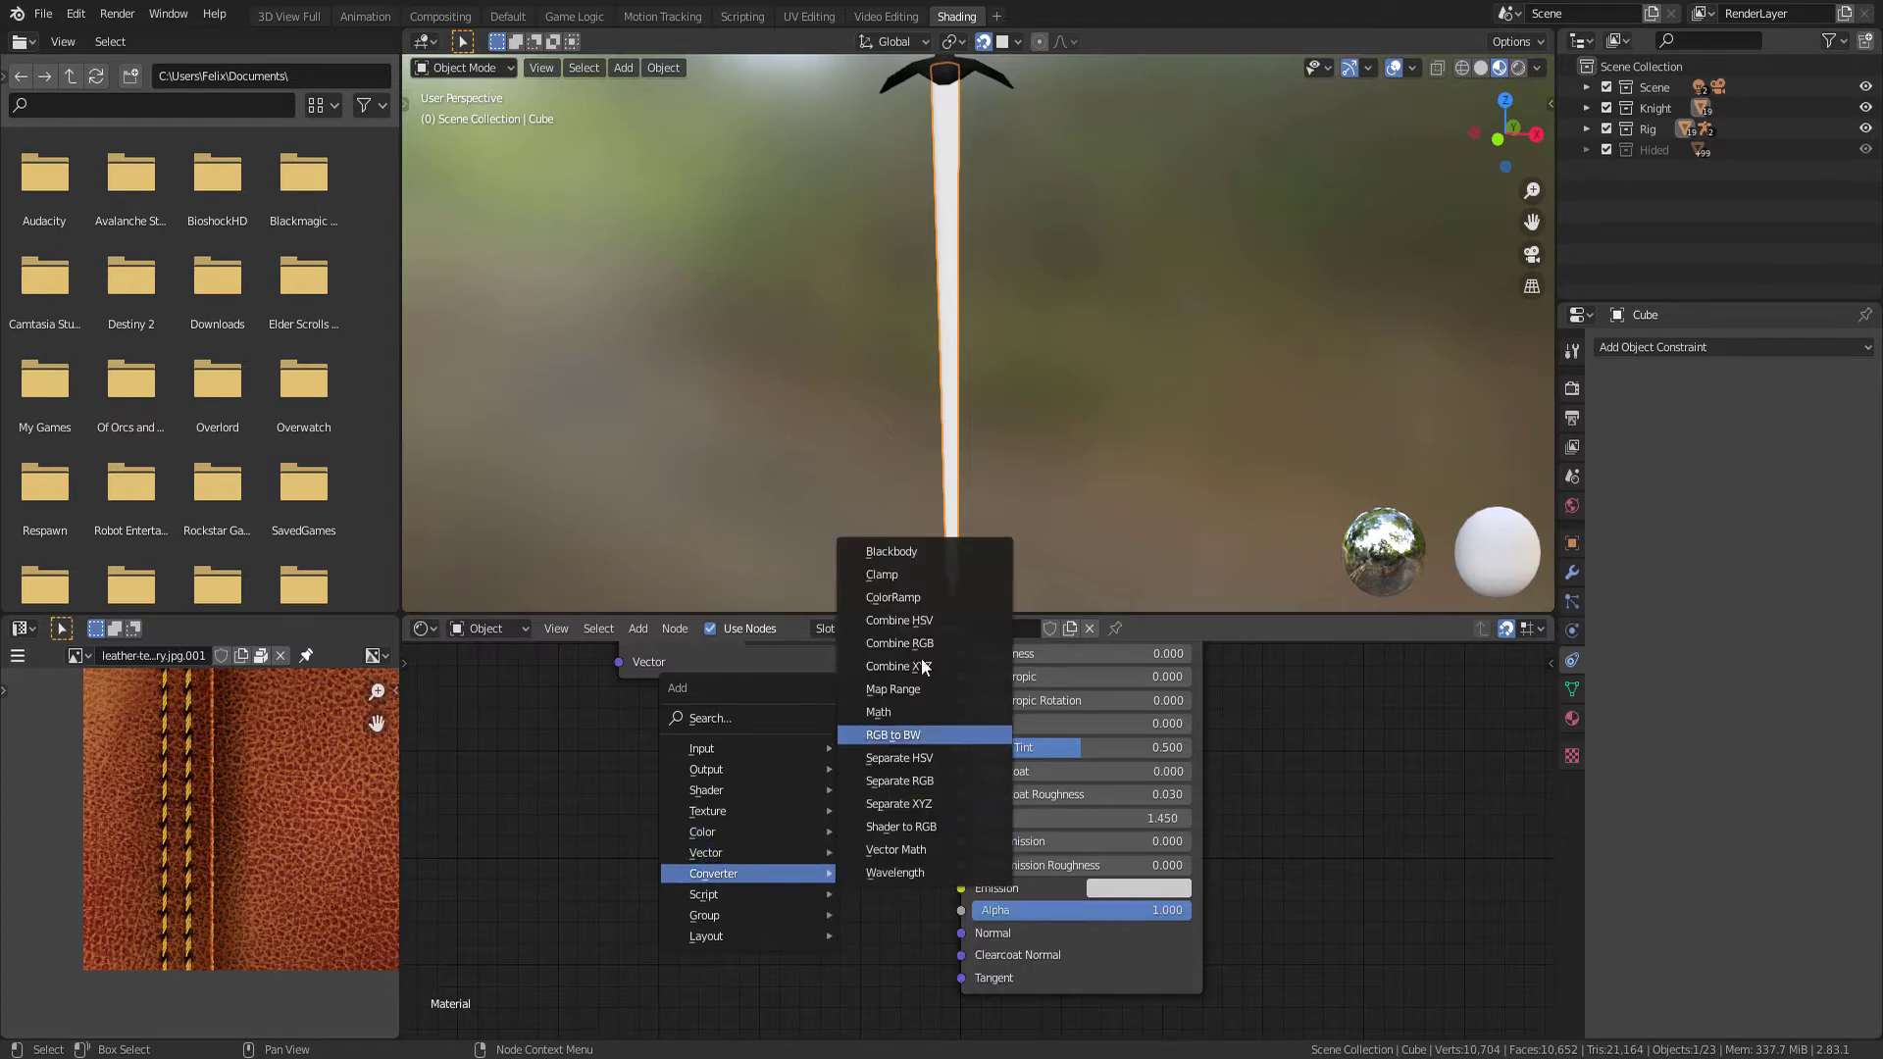
left_click(904, 594)
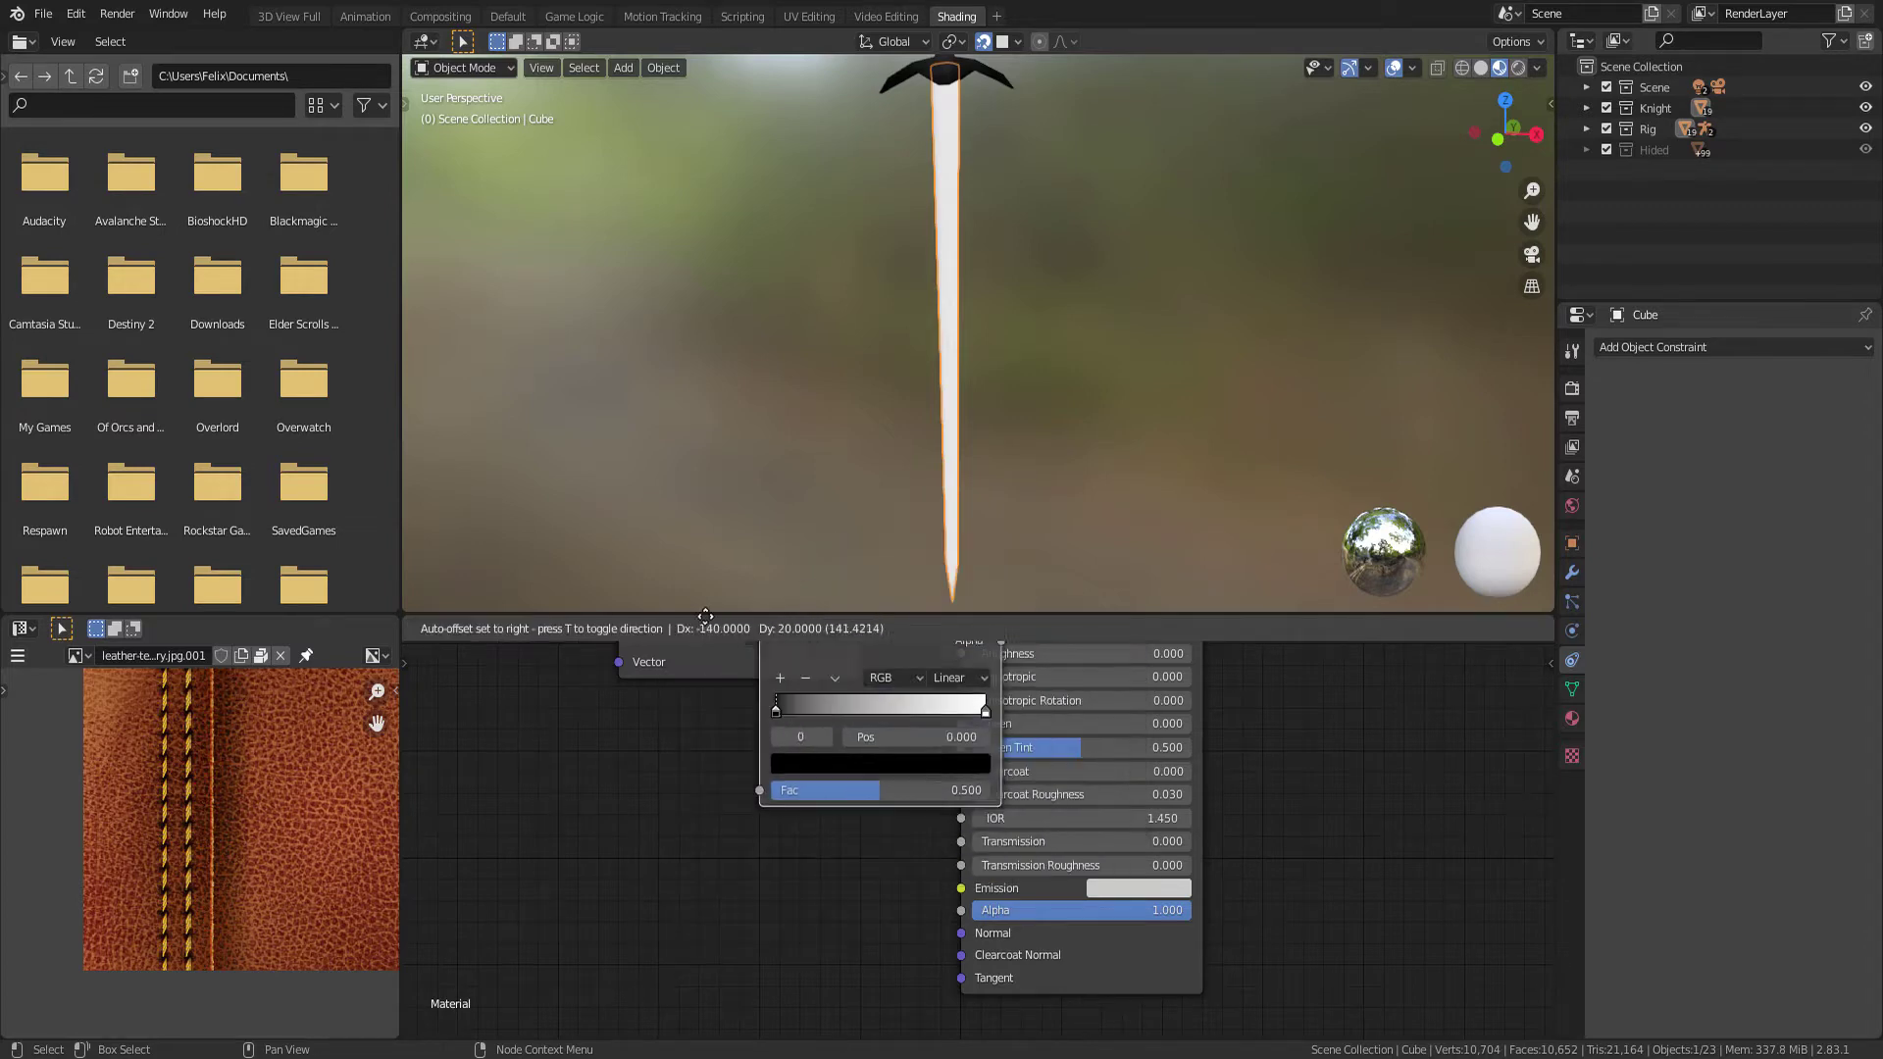
left_click(749, 796)
middle_click_drag(749, 795, 858, 691)
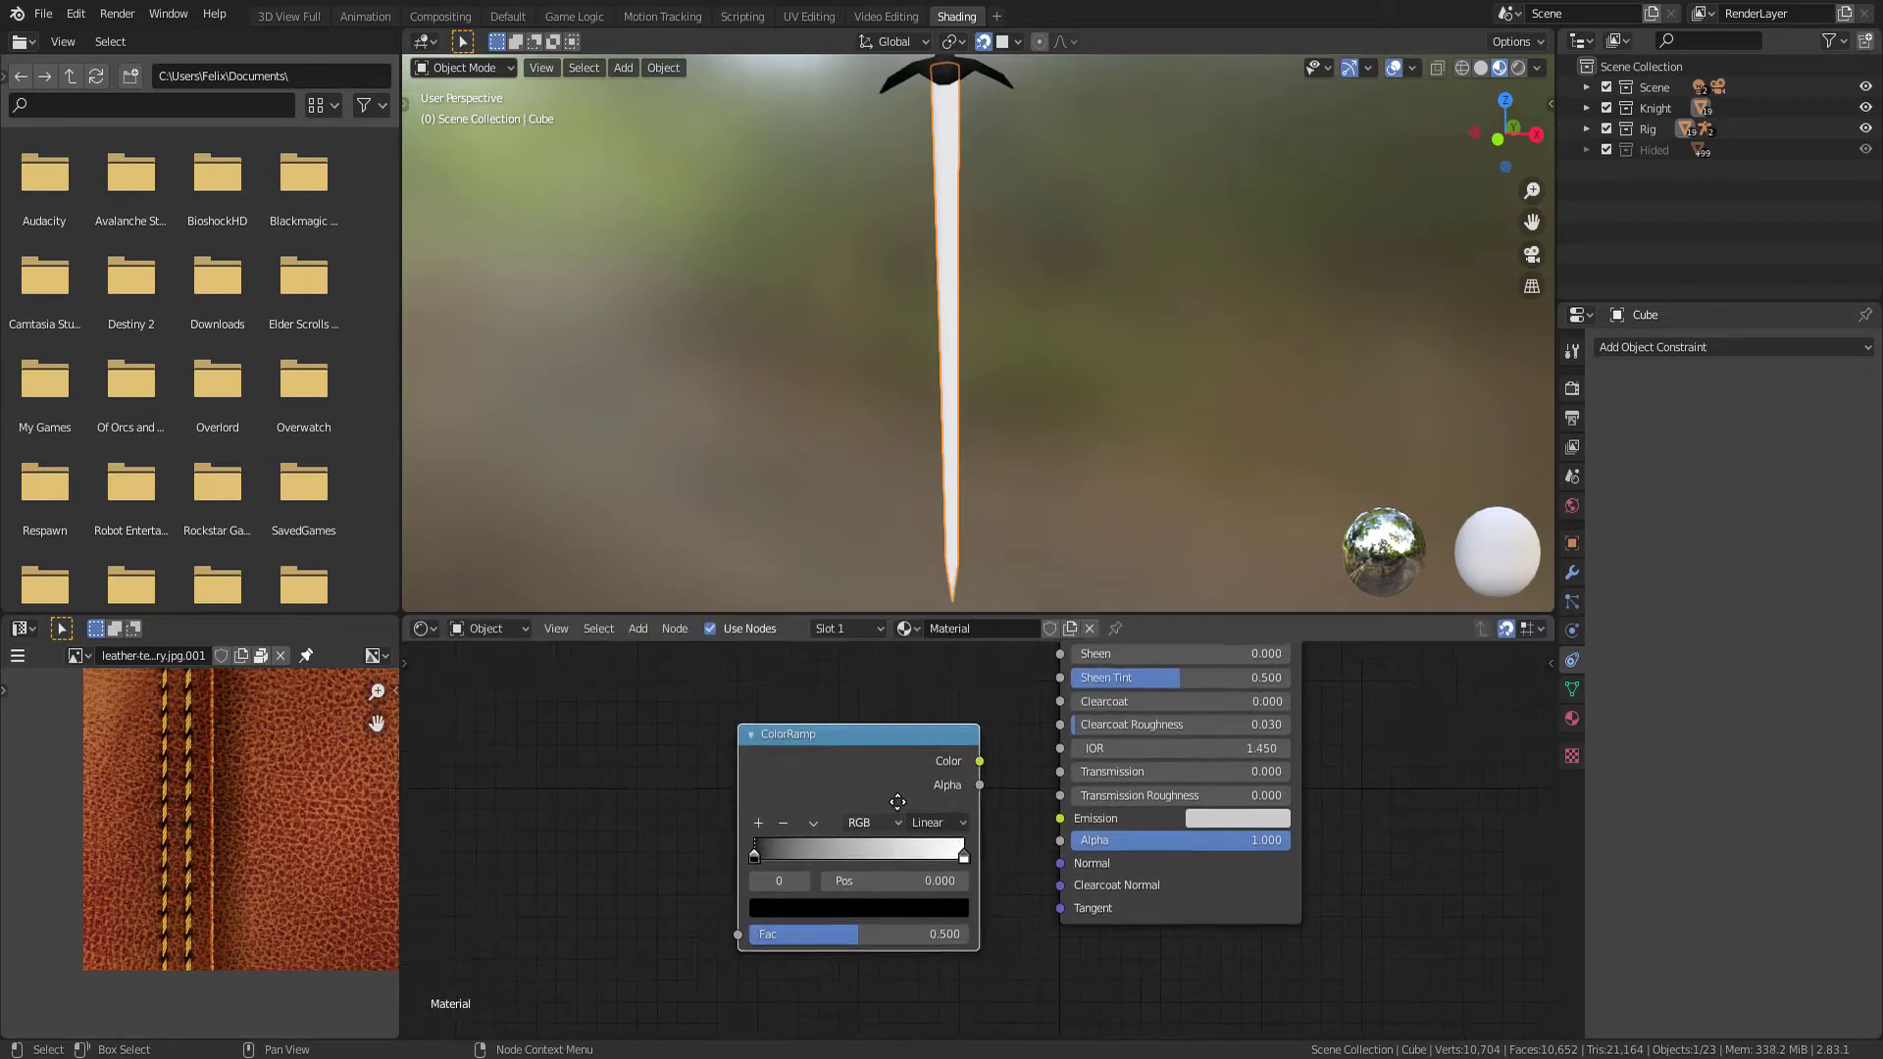
left_click_drag(1060, 777, 1068, 787)
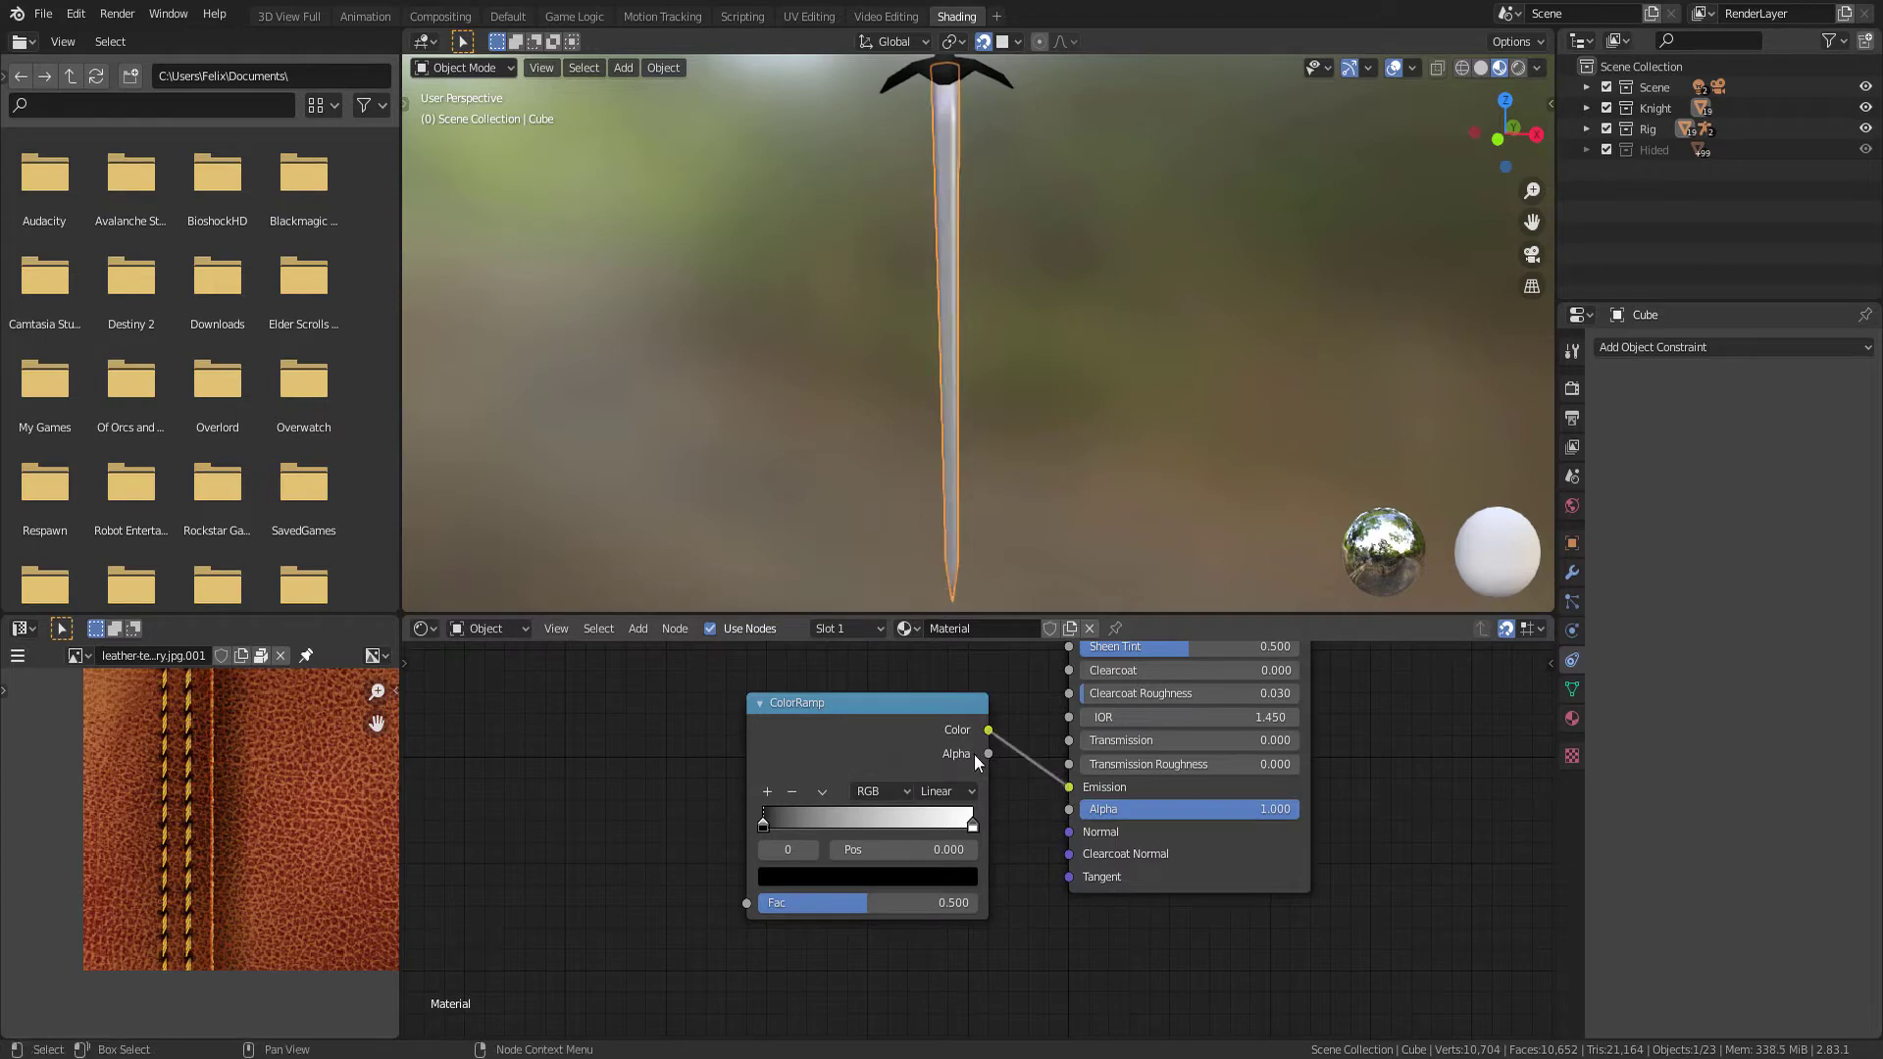
left_click_drag(871, 751, 810, 747)
key("g")
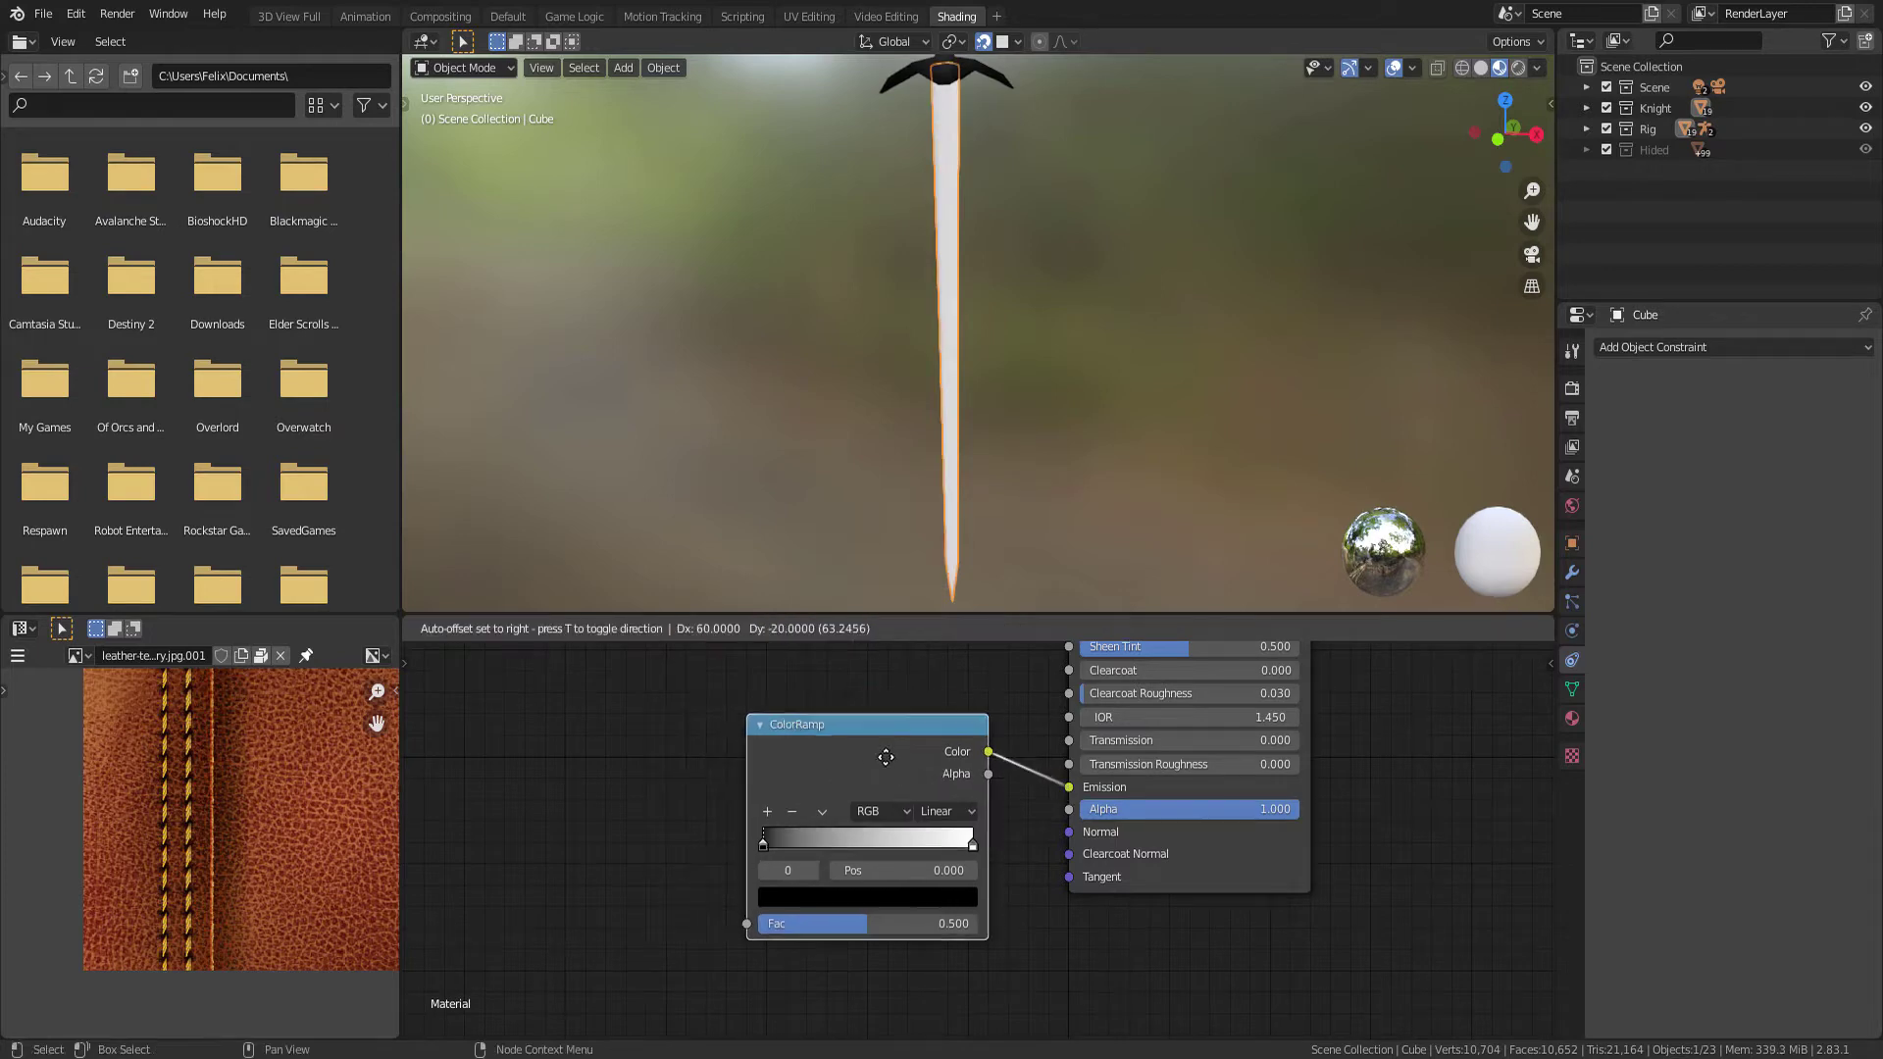
left_click(792, 860)
Return the ColorRamp's black stop to position 0 and make room to its left
mouse_move(764, 847)
left_mouse_down()
mouse_move(916, 834)
mouse_move(739, 839)
mouse_move(926, 826)
mouse_move(715, 836)
left_mouse_up()
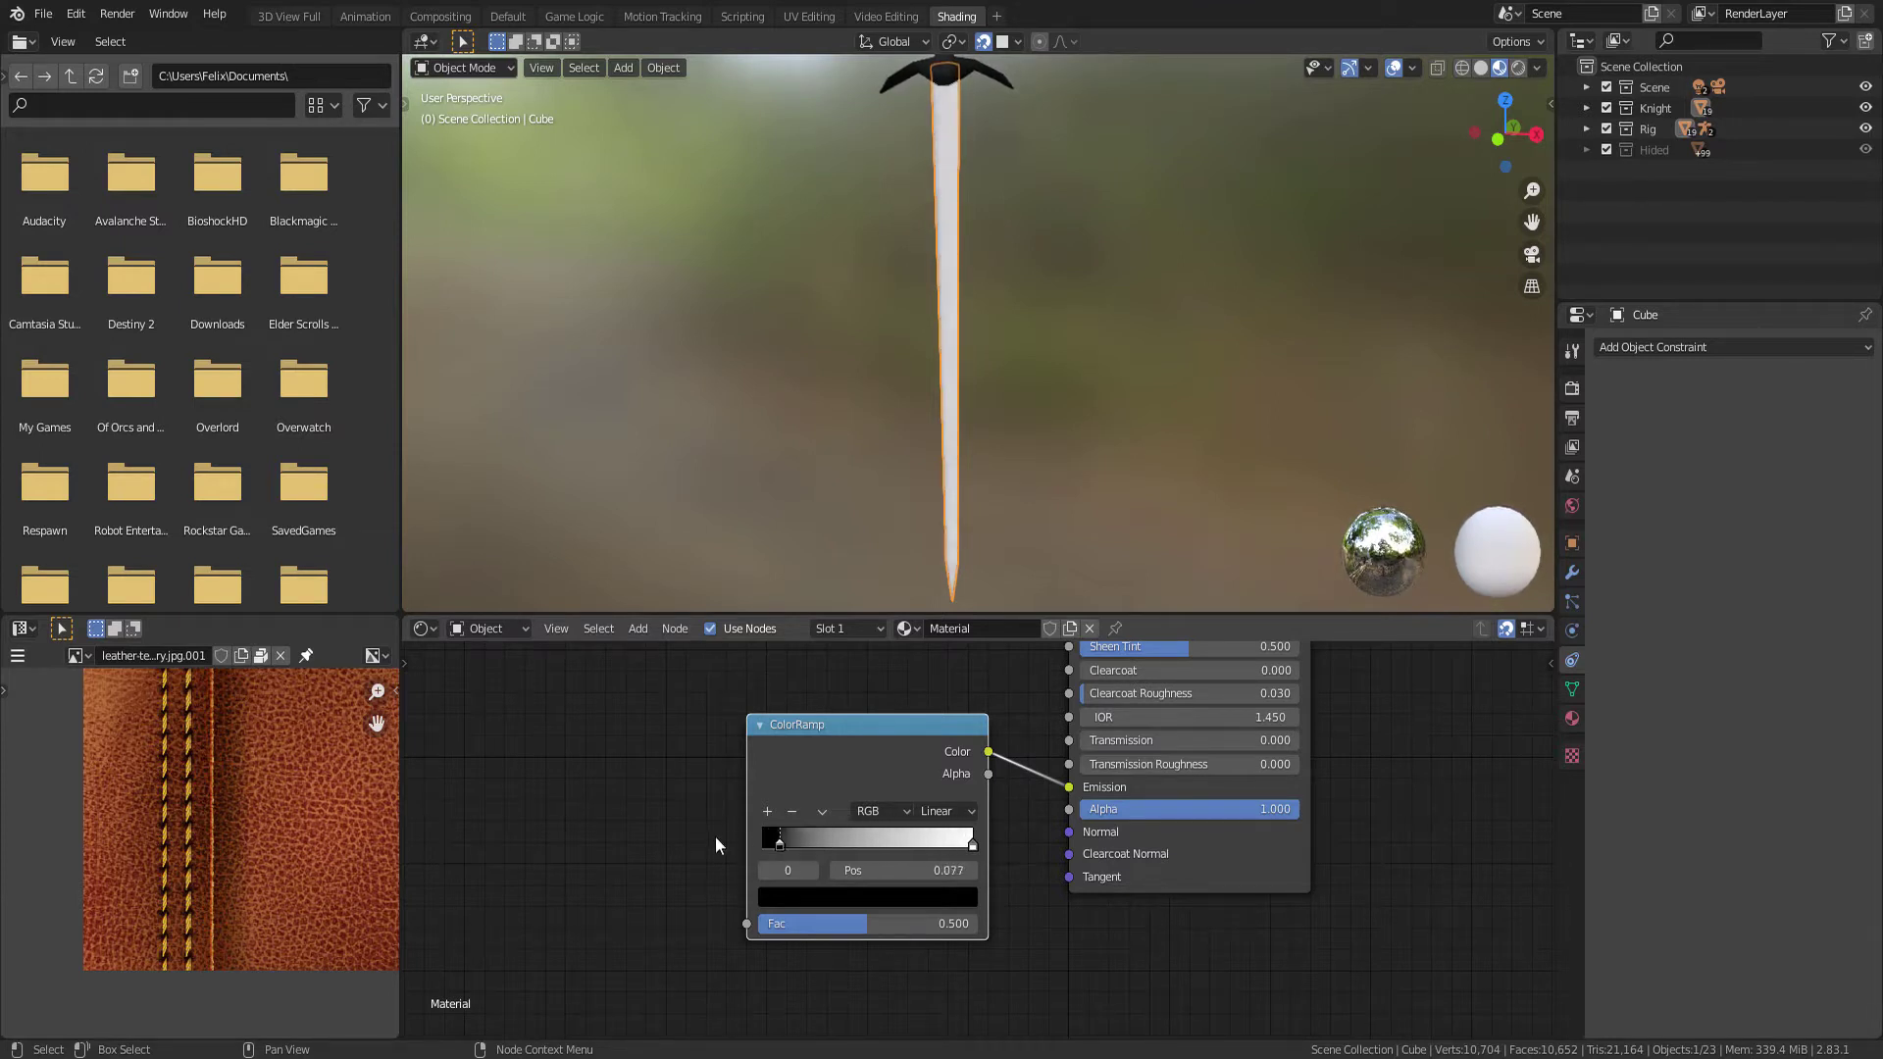
middle_click_drag(871, 942, 951, 953)
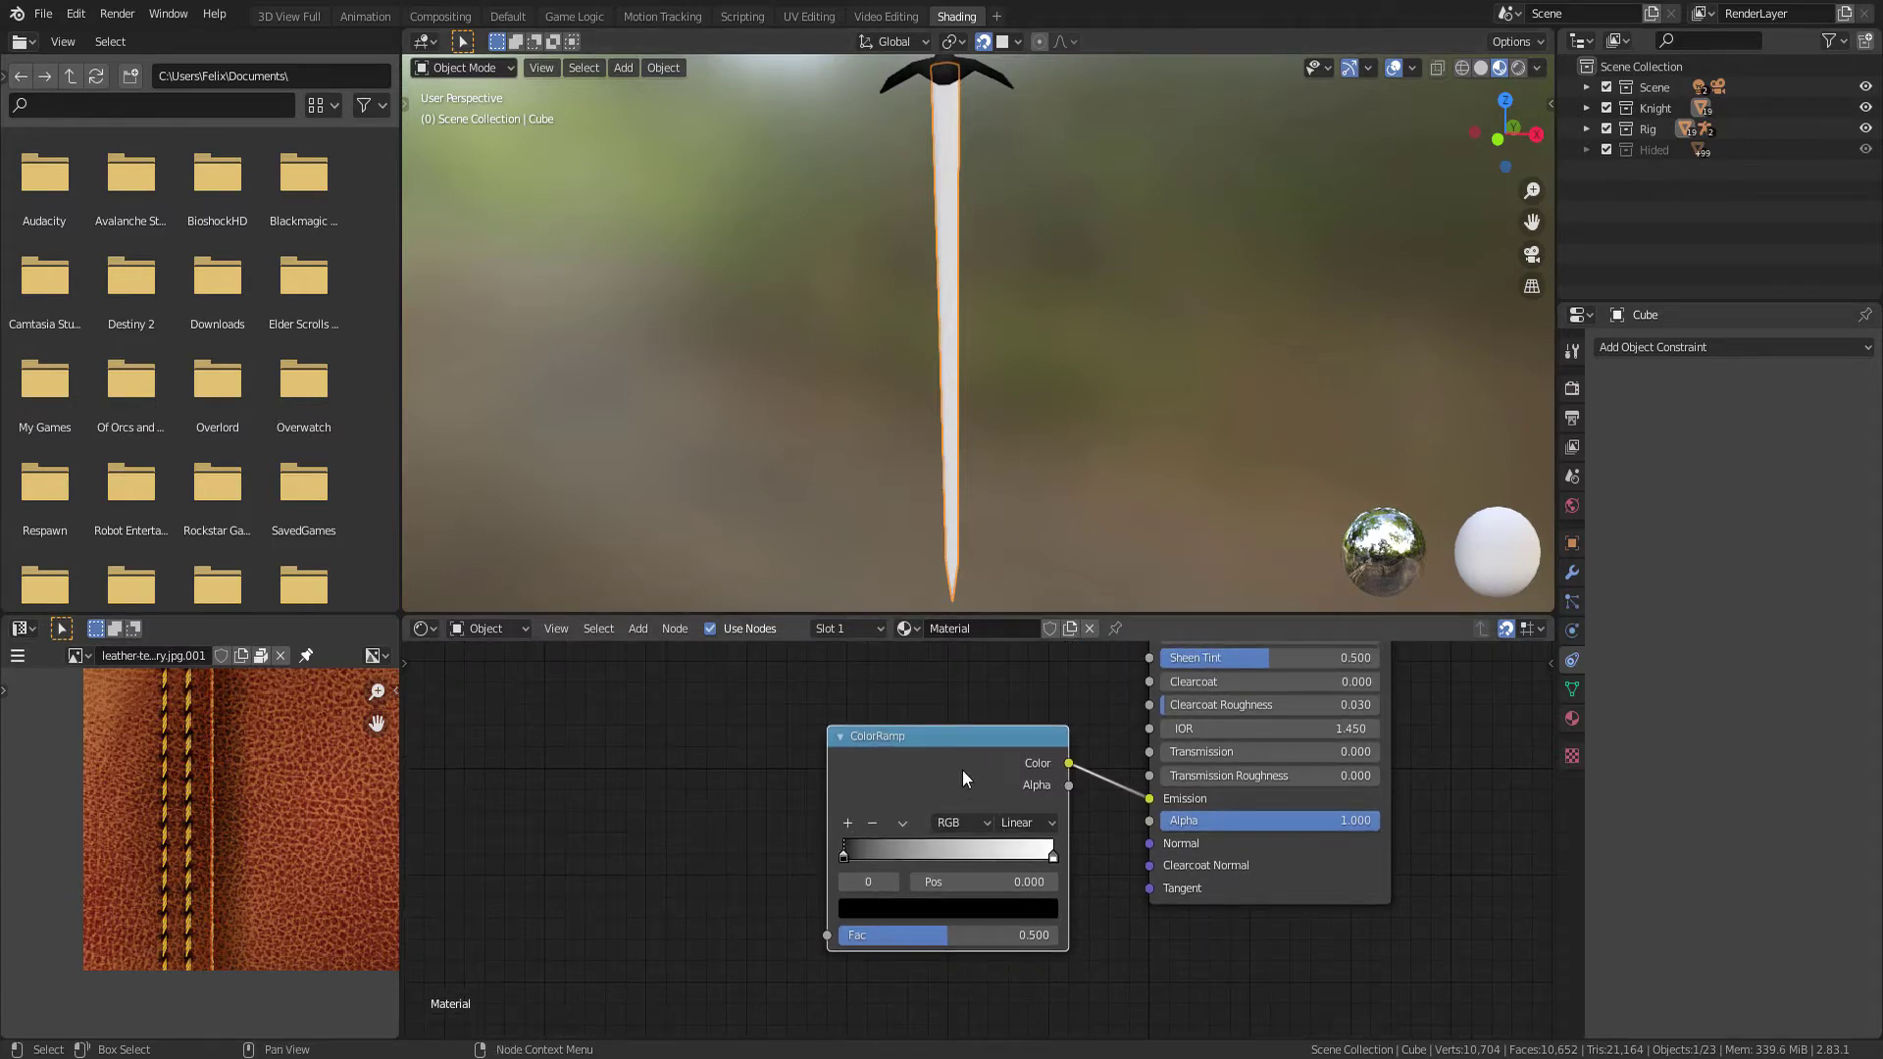
left_click_drag(962, 769, 982, 790)
middle_click_drag(759, 859, 909, 857)
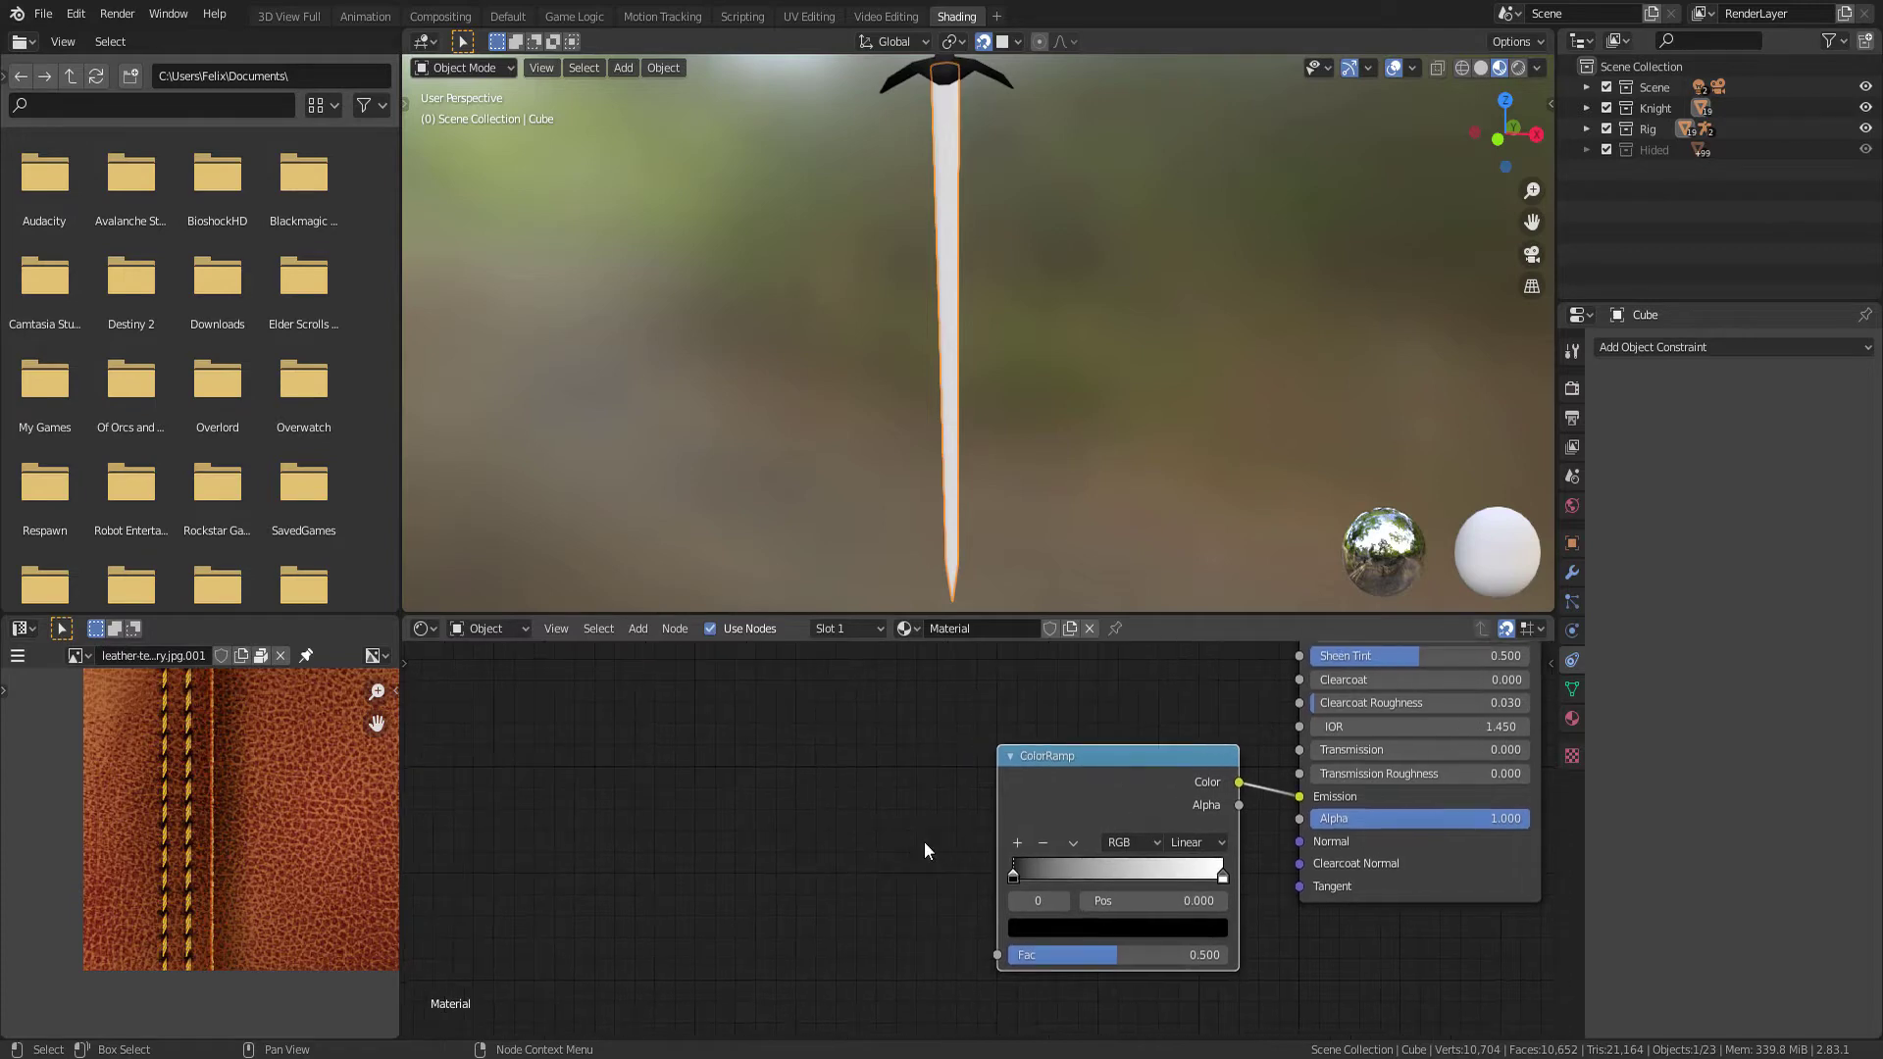
key("shift+a")
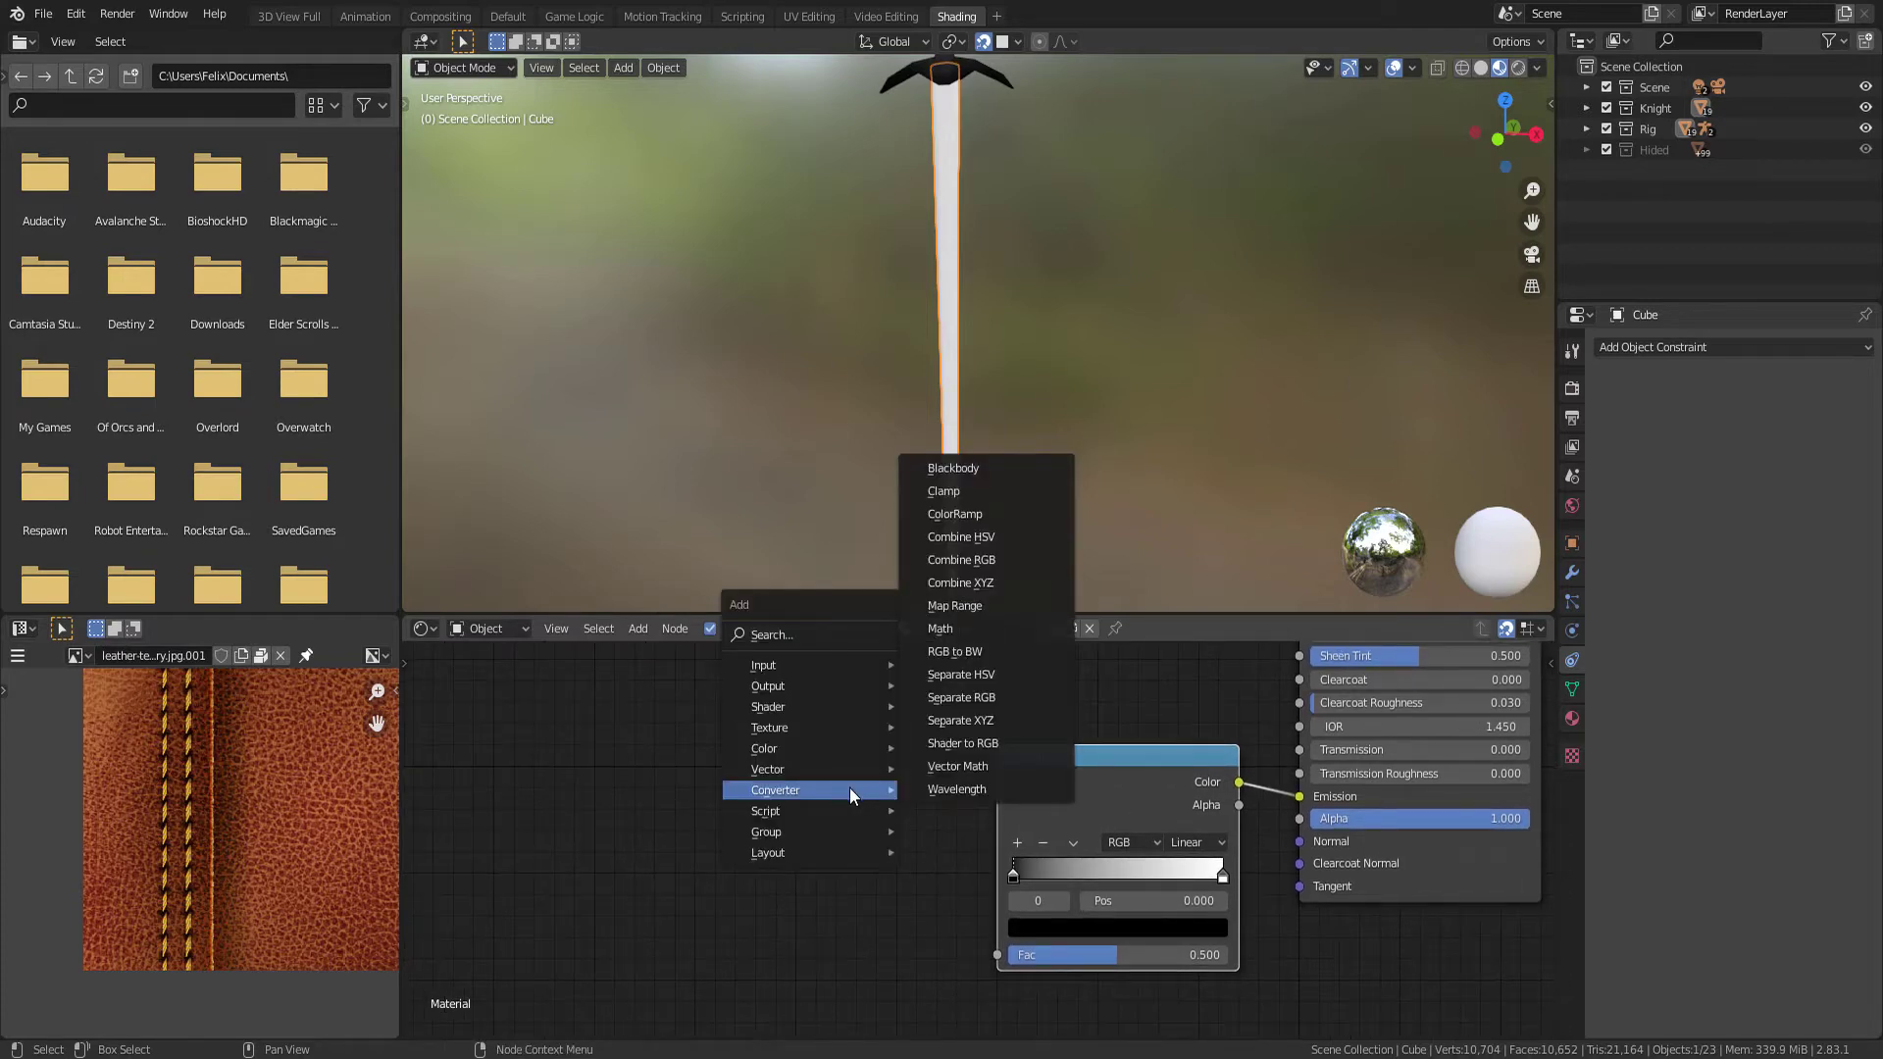
mouse_move(769, 727)
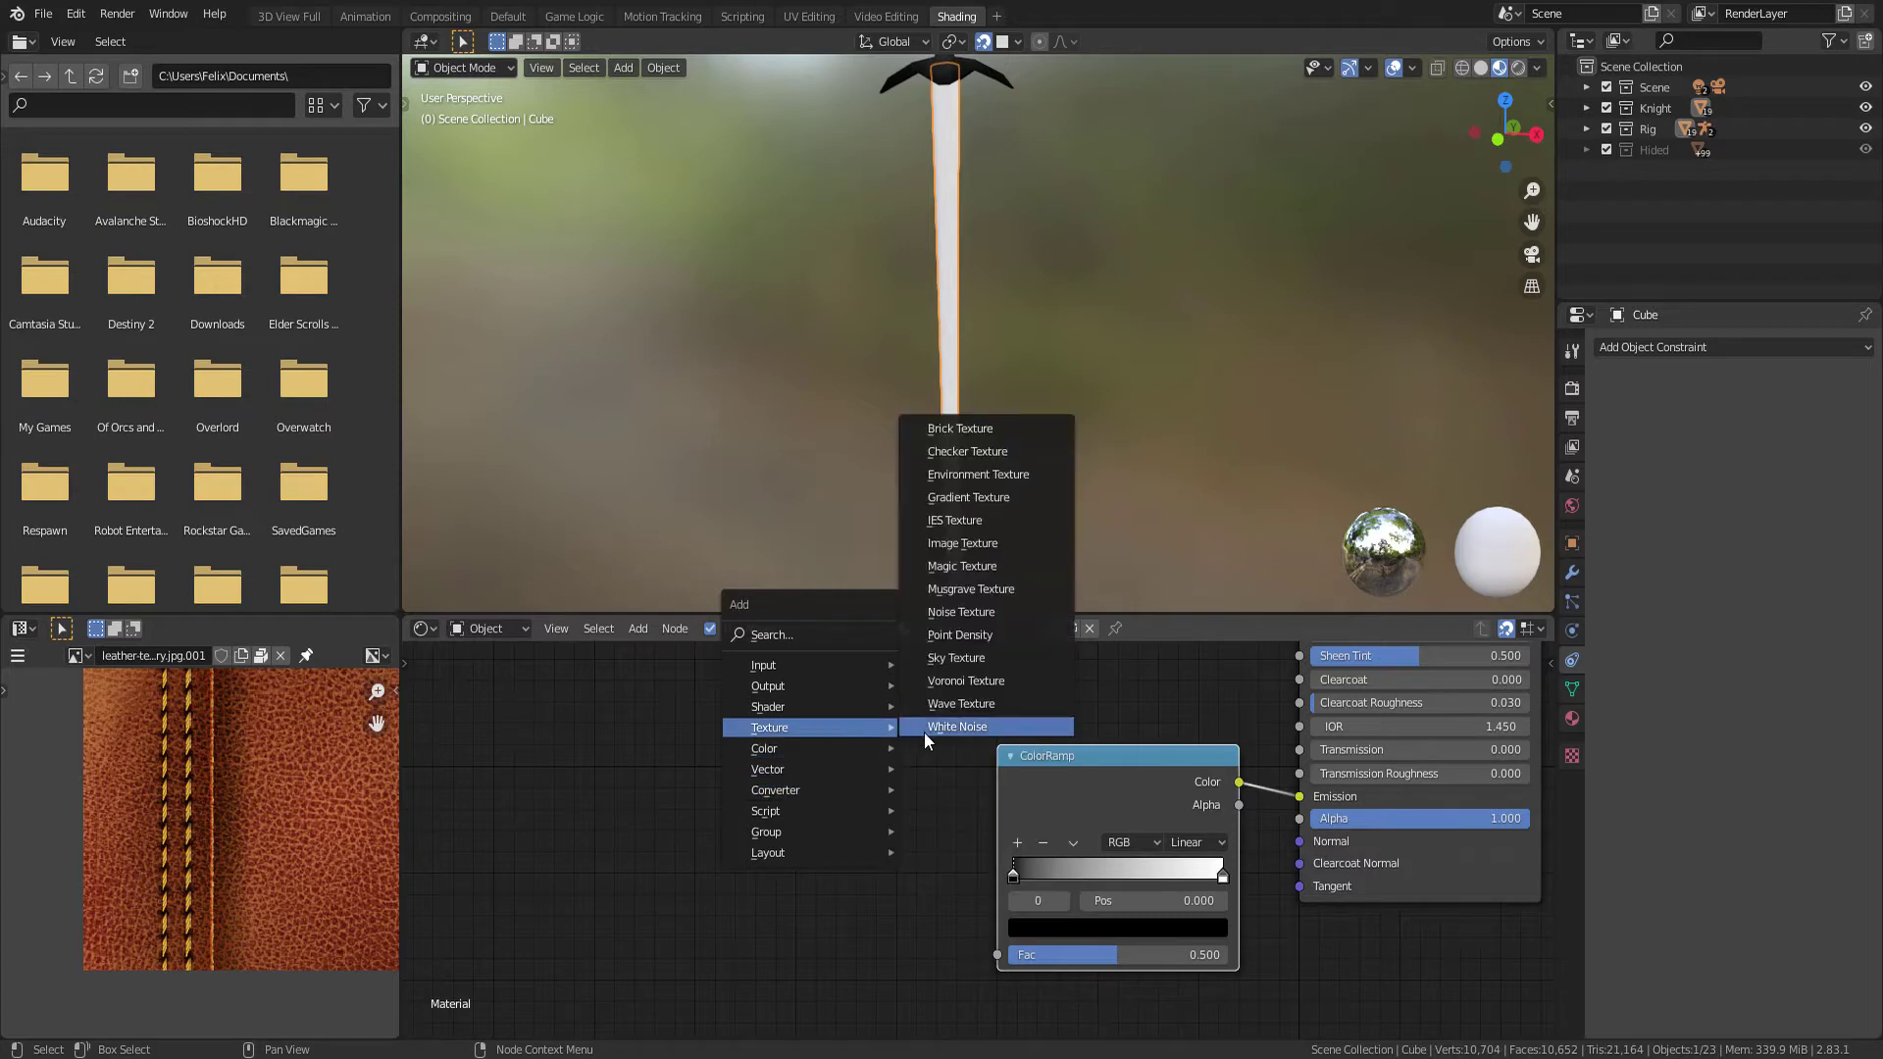
Add a Gradient Texture node linked into the ColorRamp's Fac input
left_click(967, 496)
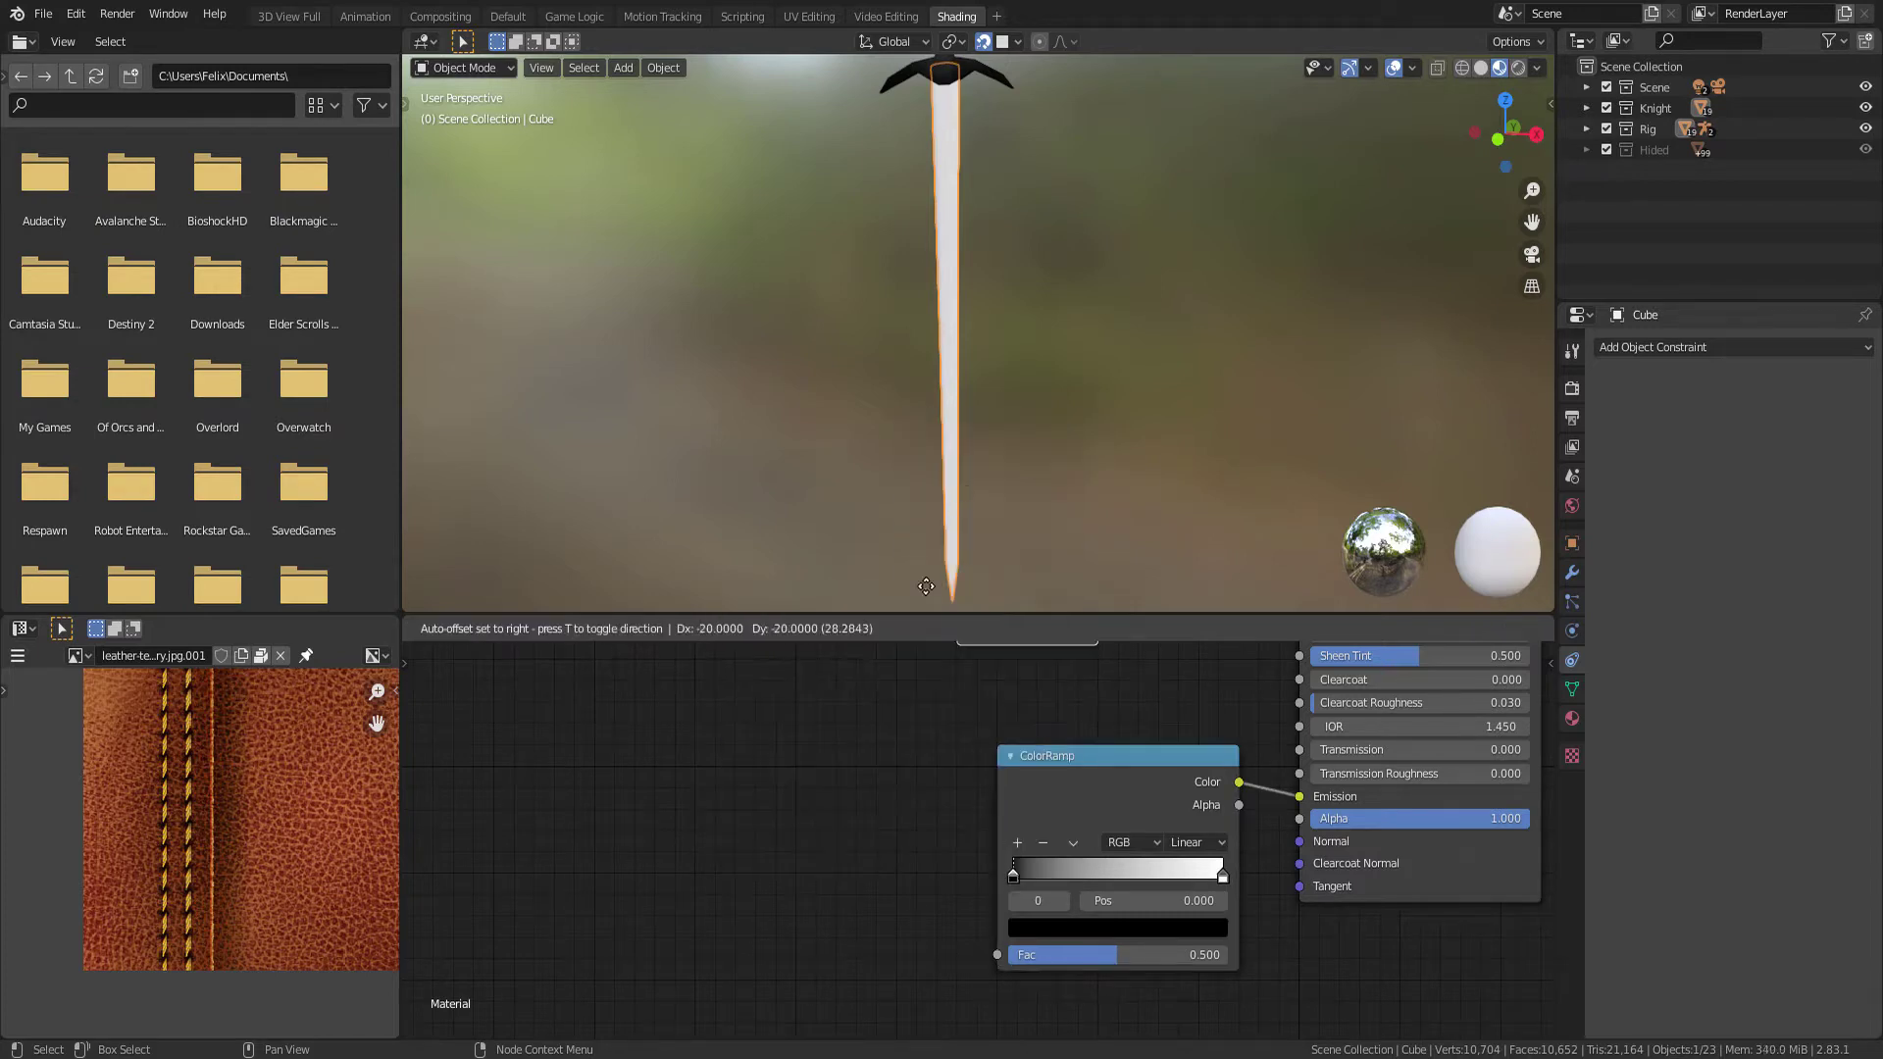
left_click(841, 904)
middle_click_drag(896, 908, 837, 839)
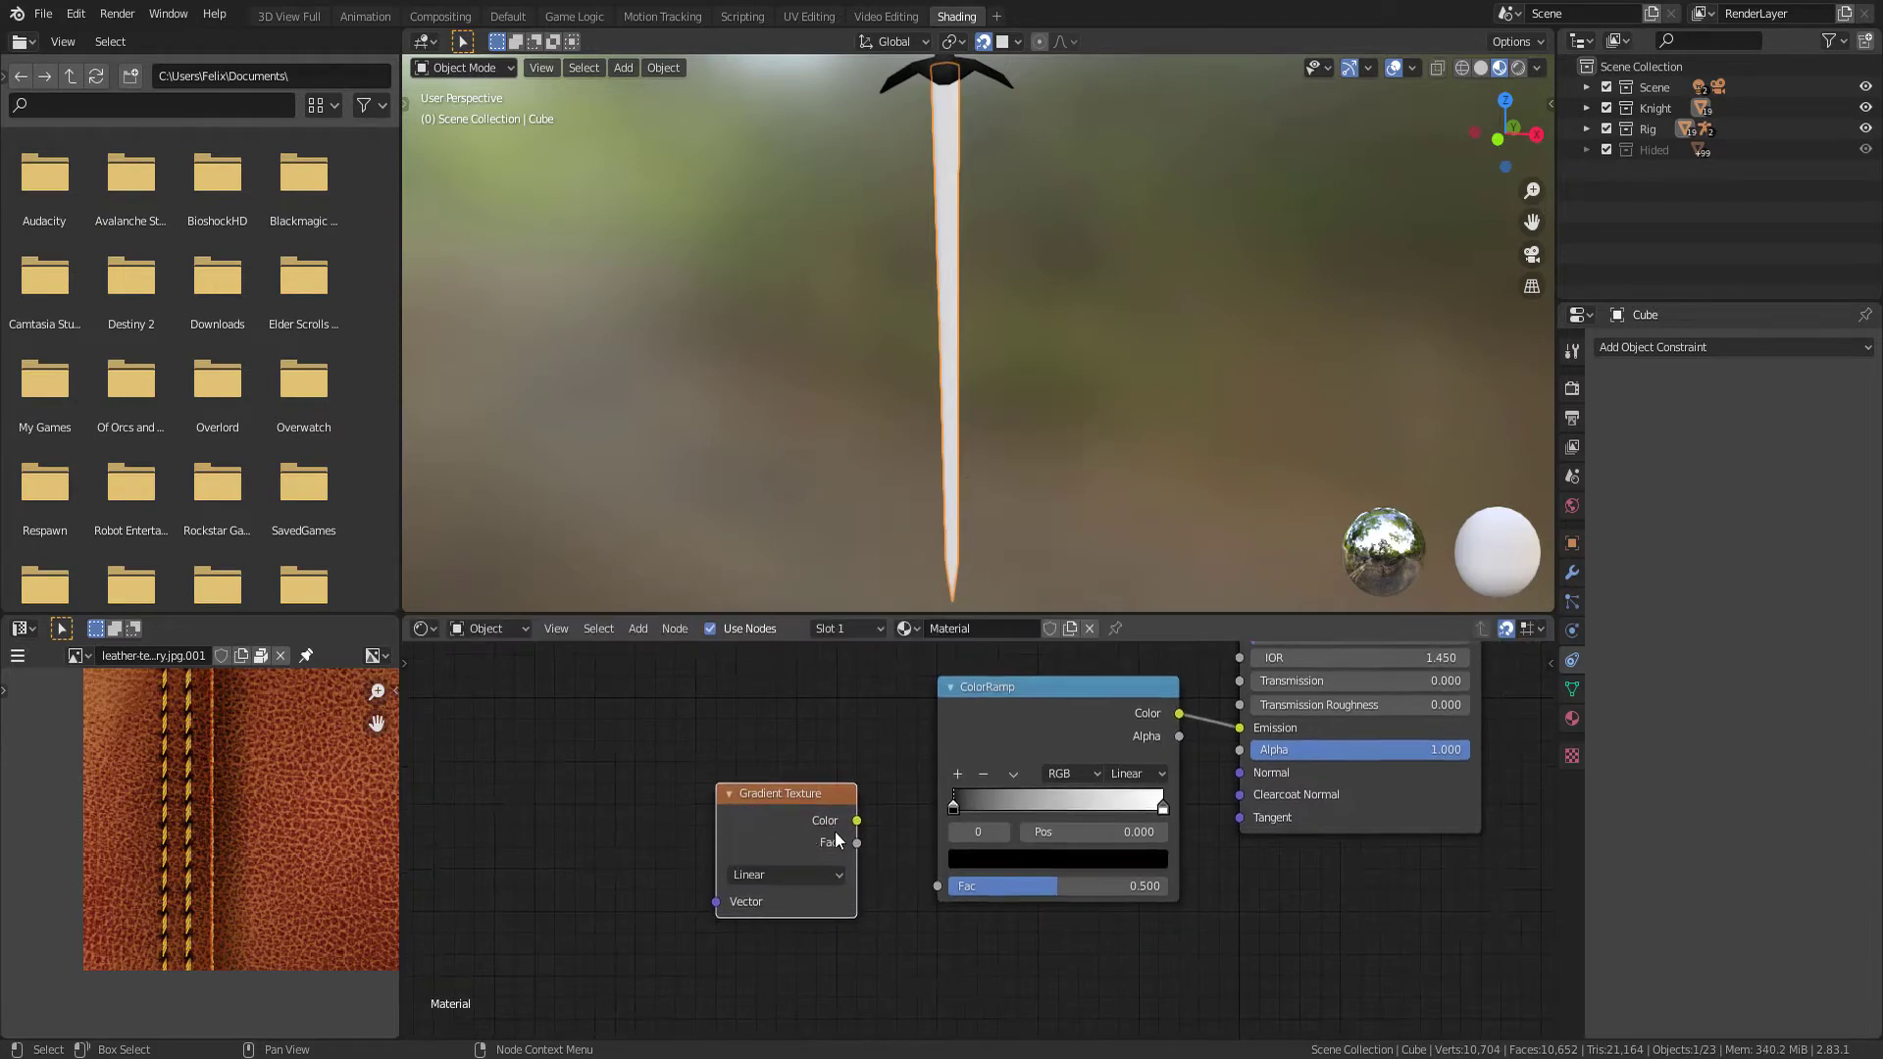
left_click_drag(858, 843, 938, 886)
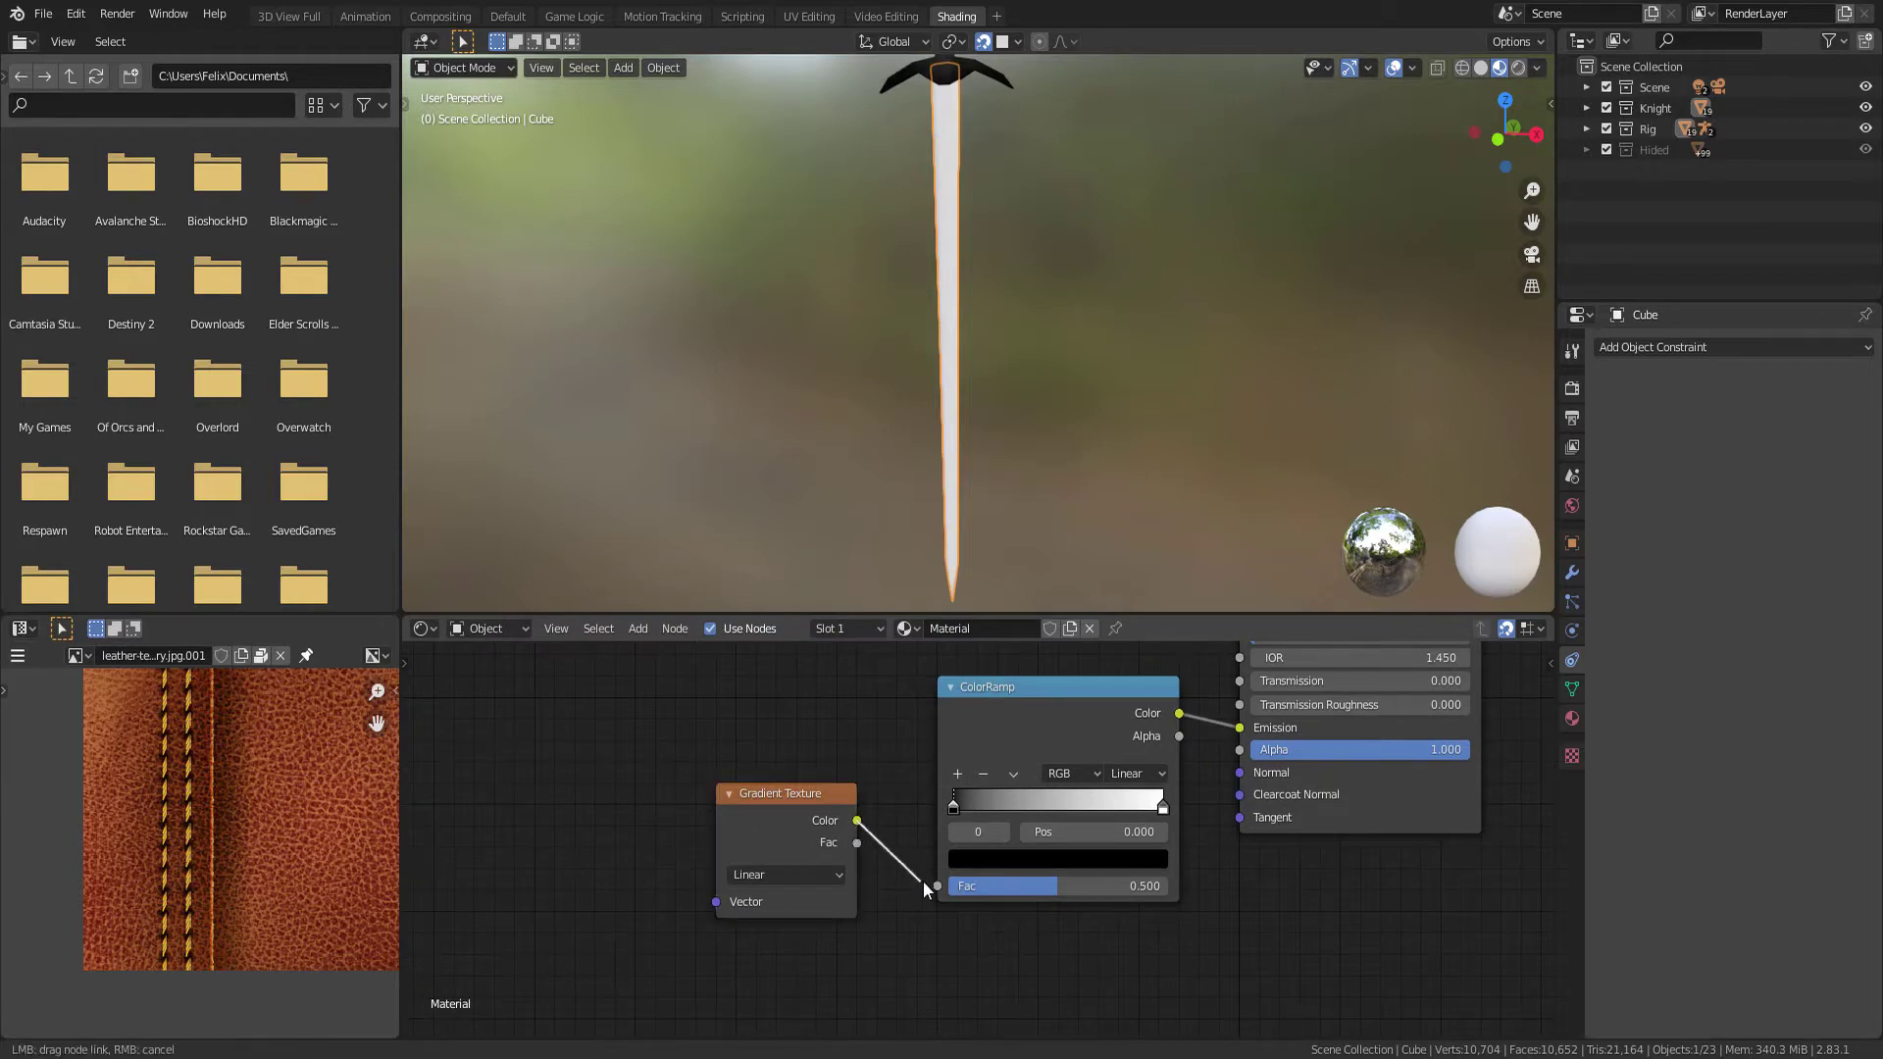
left_click_drag(754, 853, 794, 831)
middle_click_drag(794, 832, 832, 826)
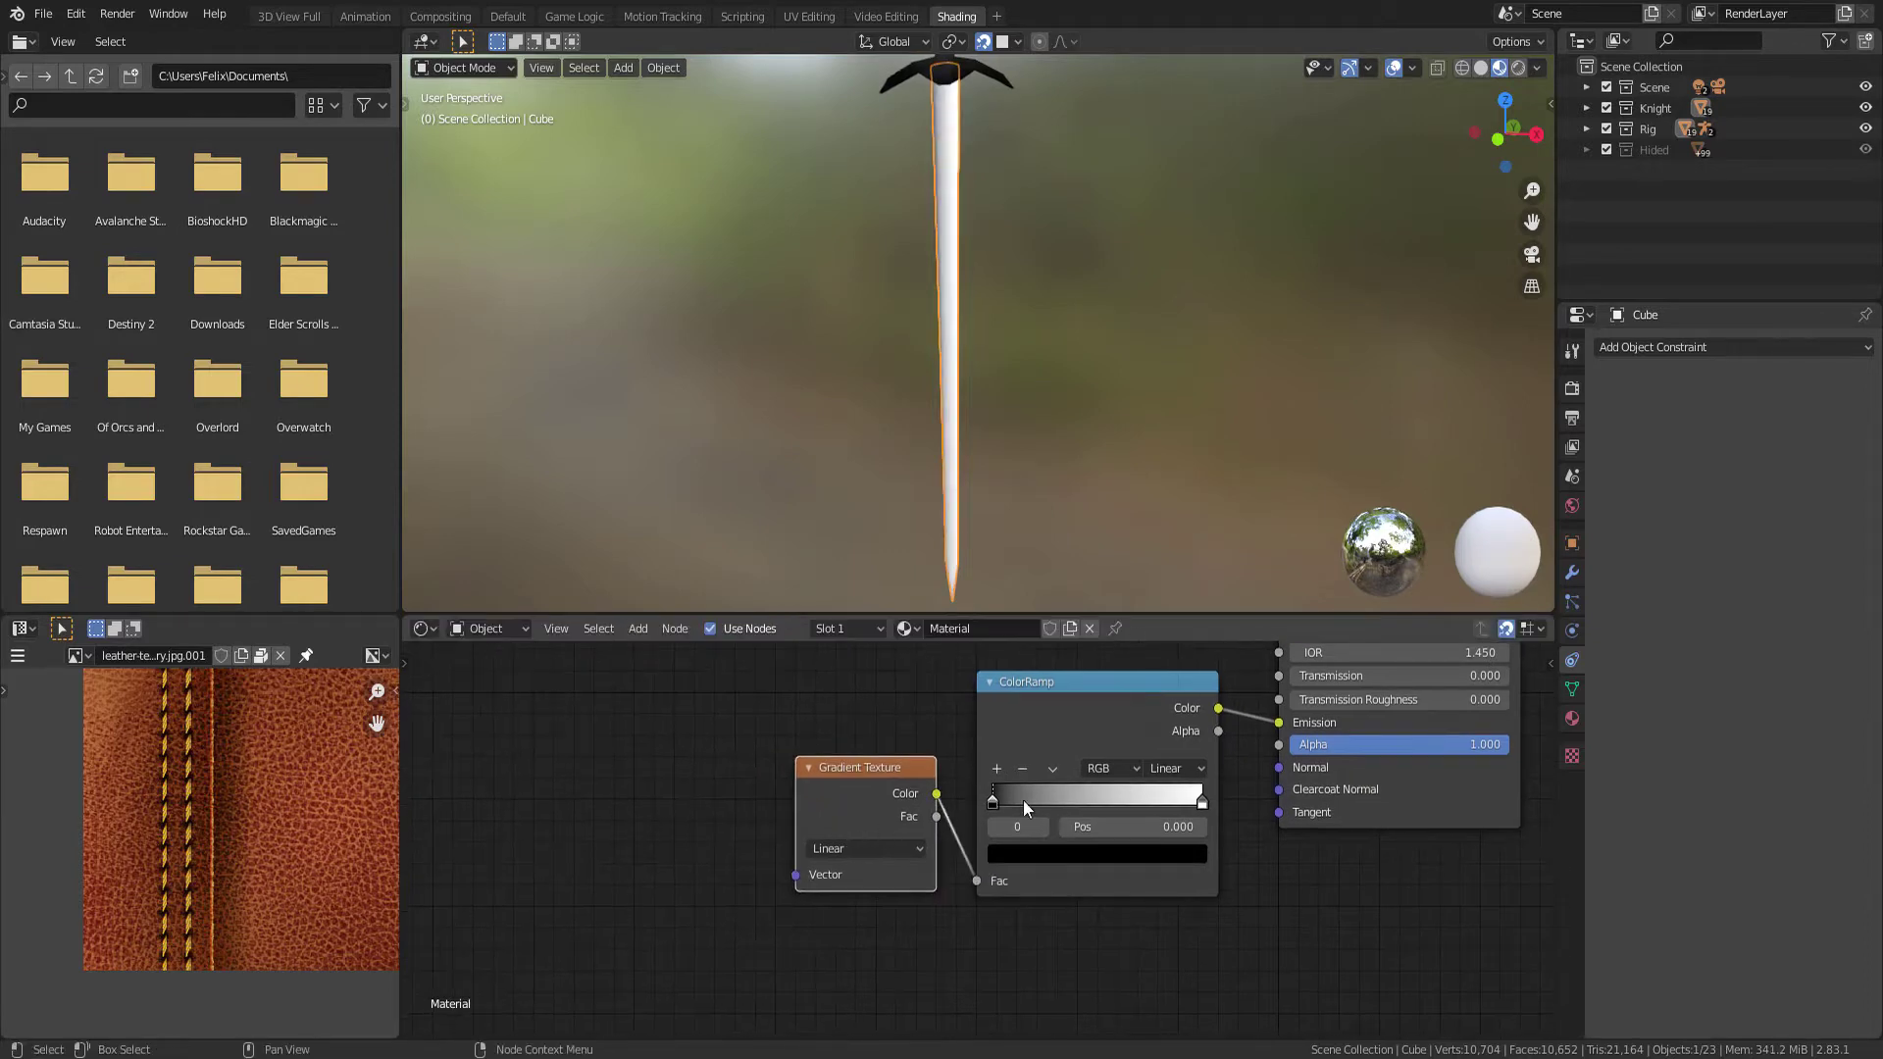
Move the ColorRamp's black stop to 0.477 and make it deep red
mouse_move(1009, 803)
left_mouse_down()
mouse_move(1151, 802)
mouse_move(1069, 808)
mouse_move(1122, 804)
mouse_move(1092, 802)
left_mouse_up()
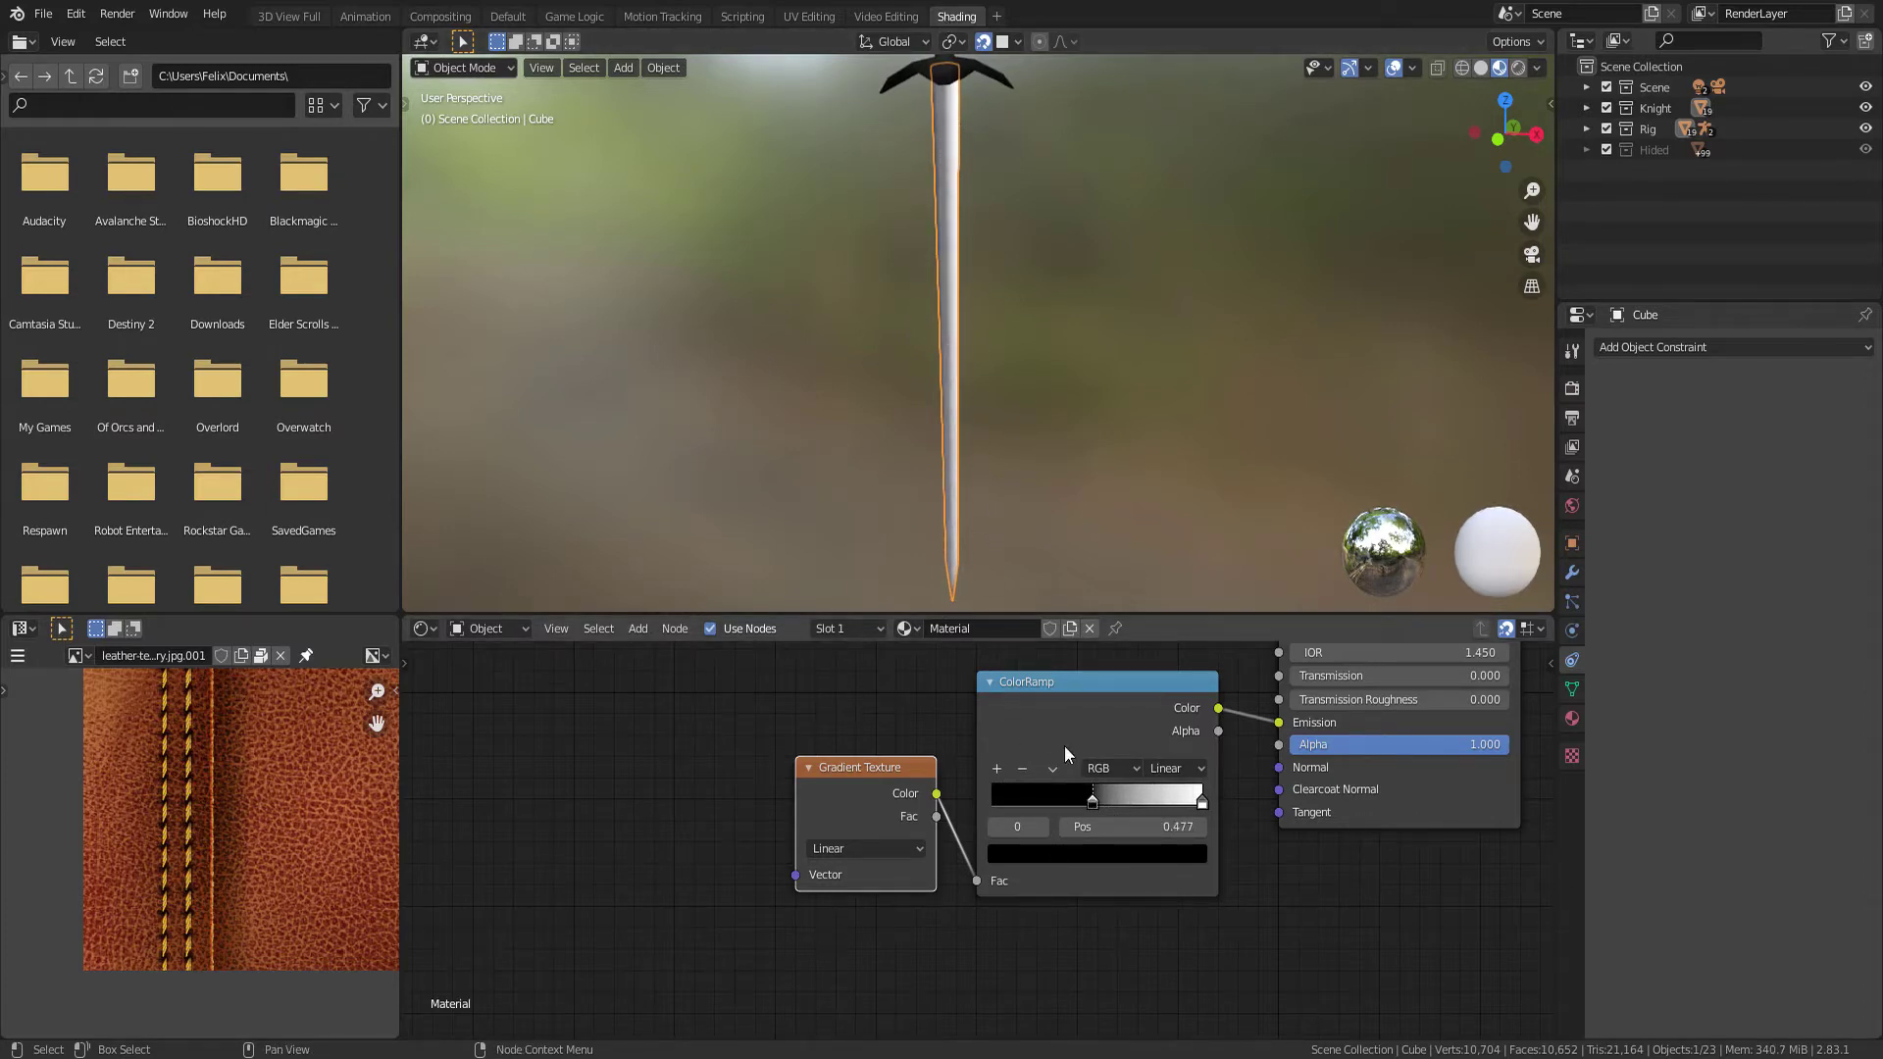
left_click(1043, 853)
left_click_drag(1162, 698, 1161, 622)
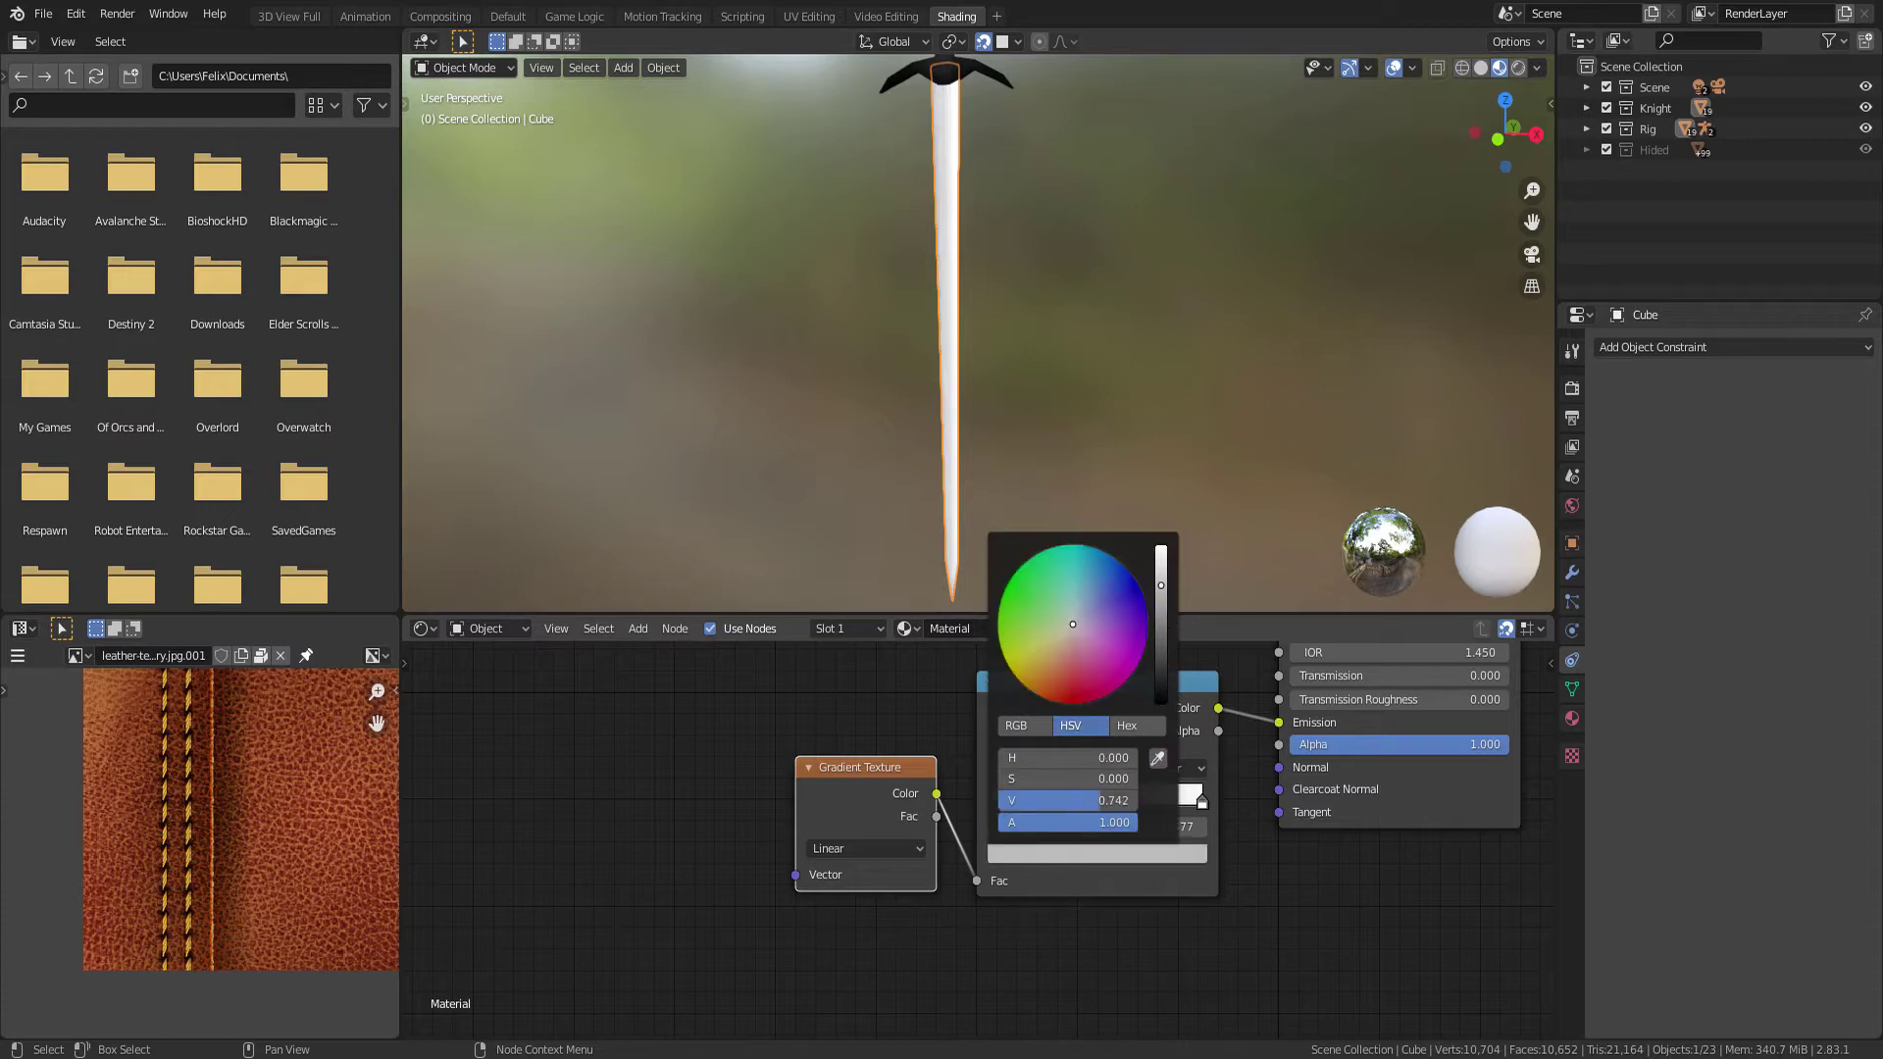
left_click_drag(1073, 667, 1082, 703)
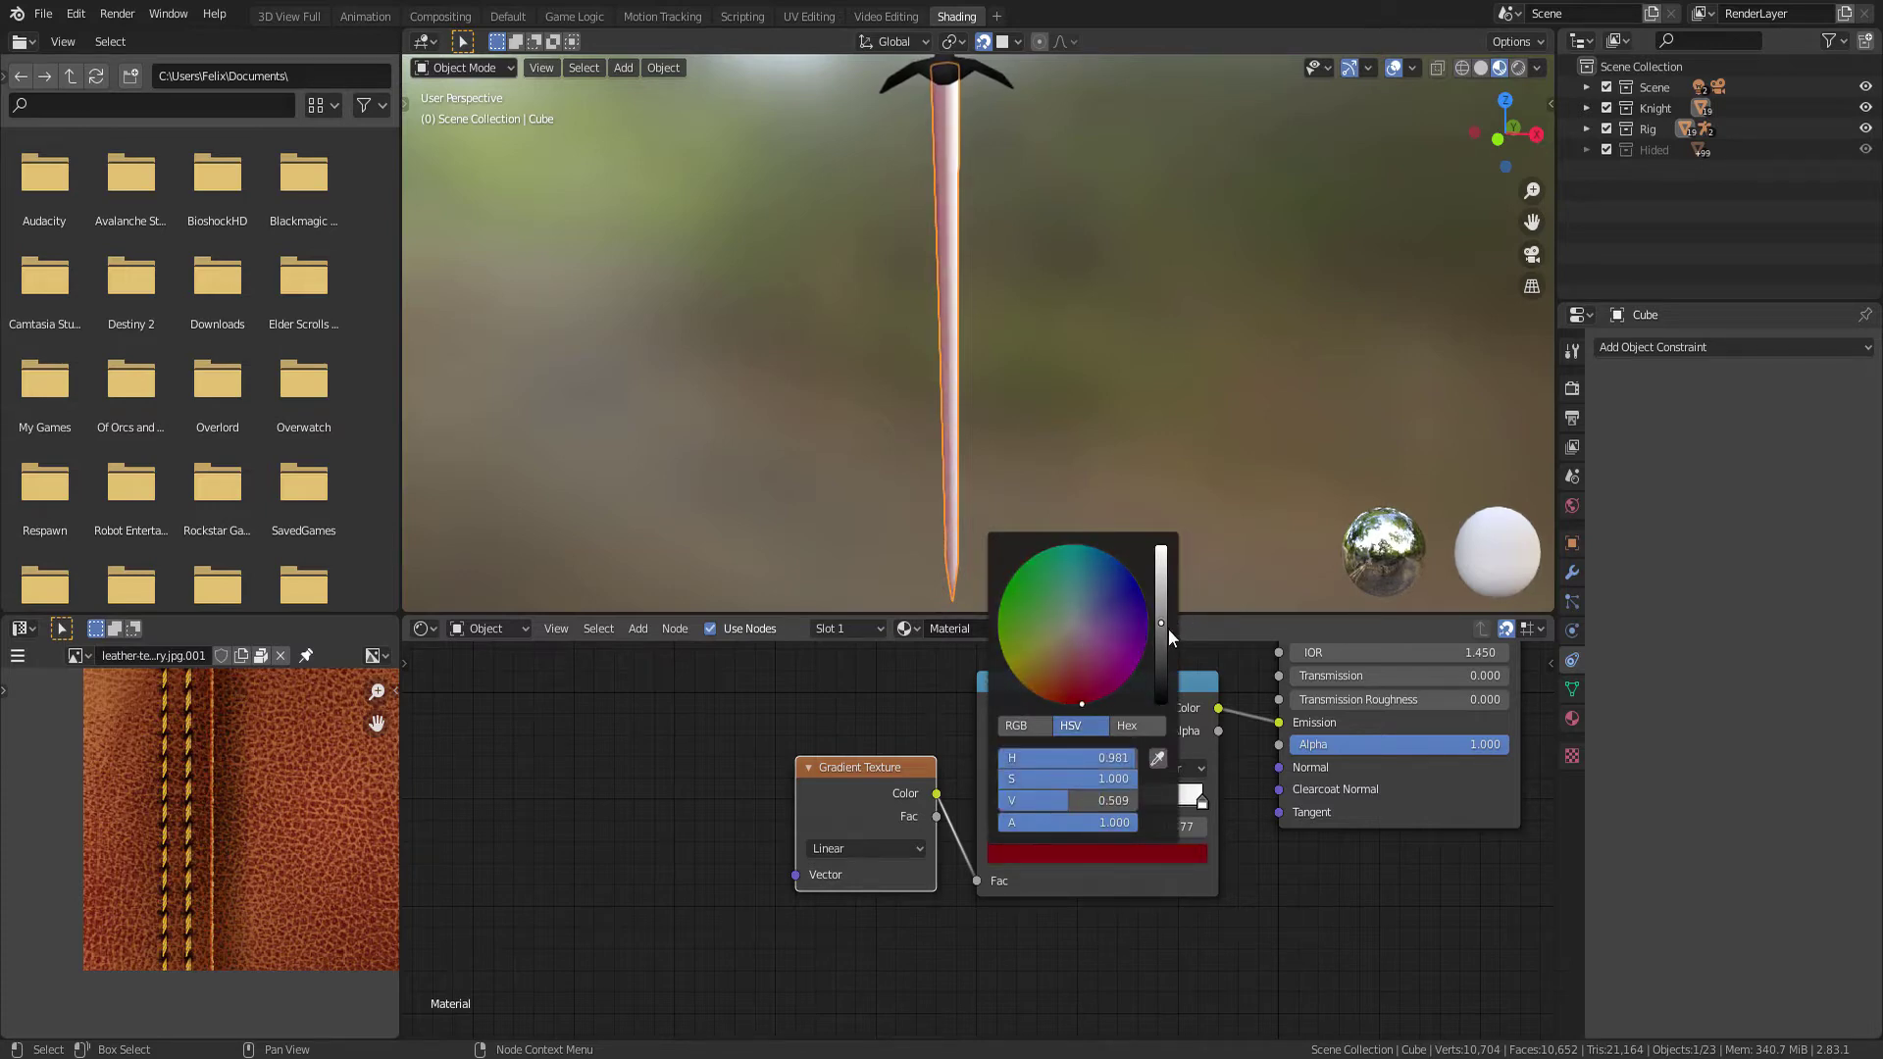
mouse_move(975, 426)
middle_mouse_down()
mouse_move(1015, 432)
mouse_move(995, 416)
mouse_move(950, 555)
mouse_move(989, 463)
middle_mouse_up()
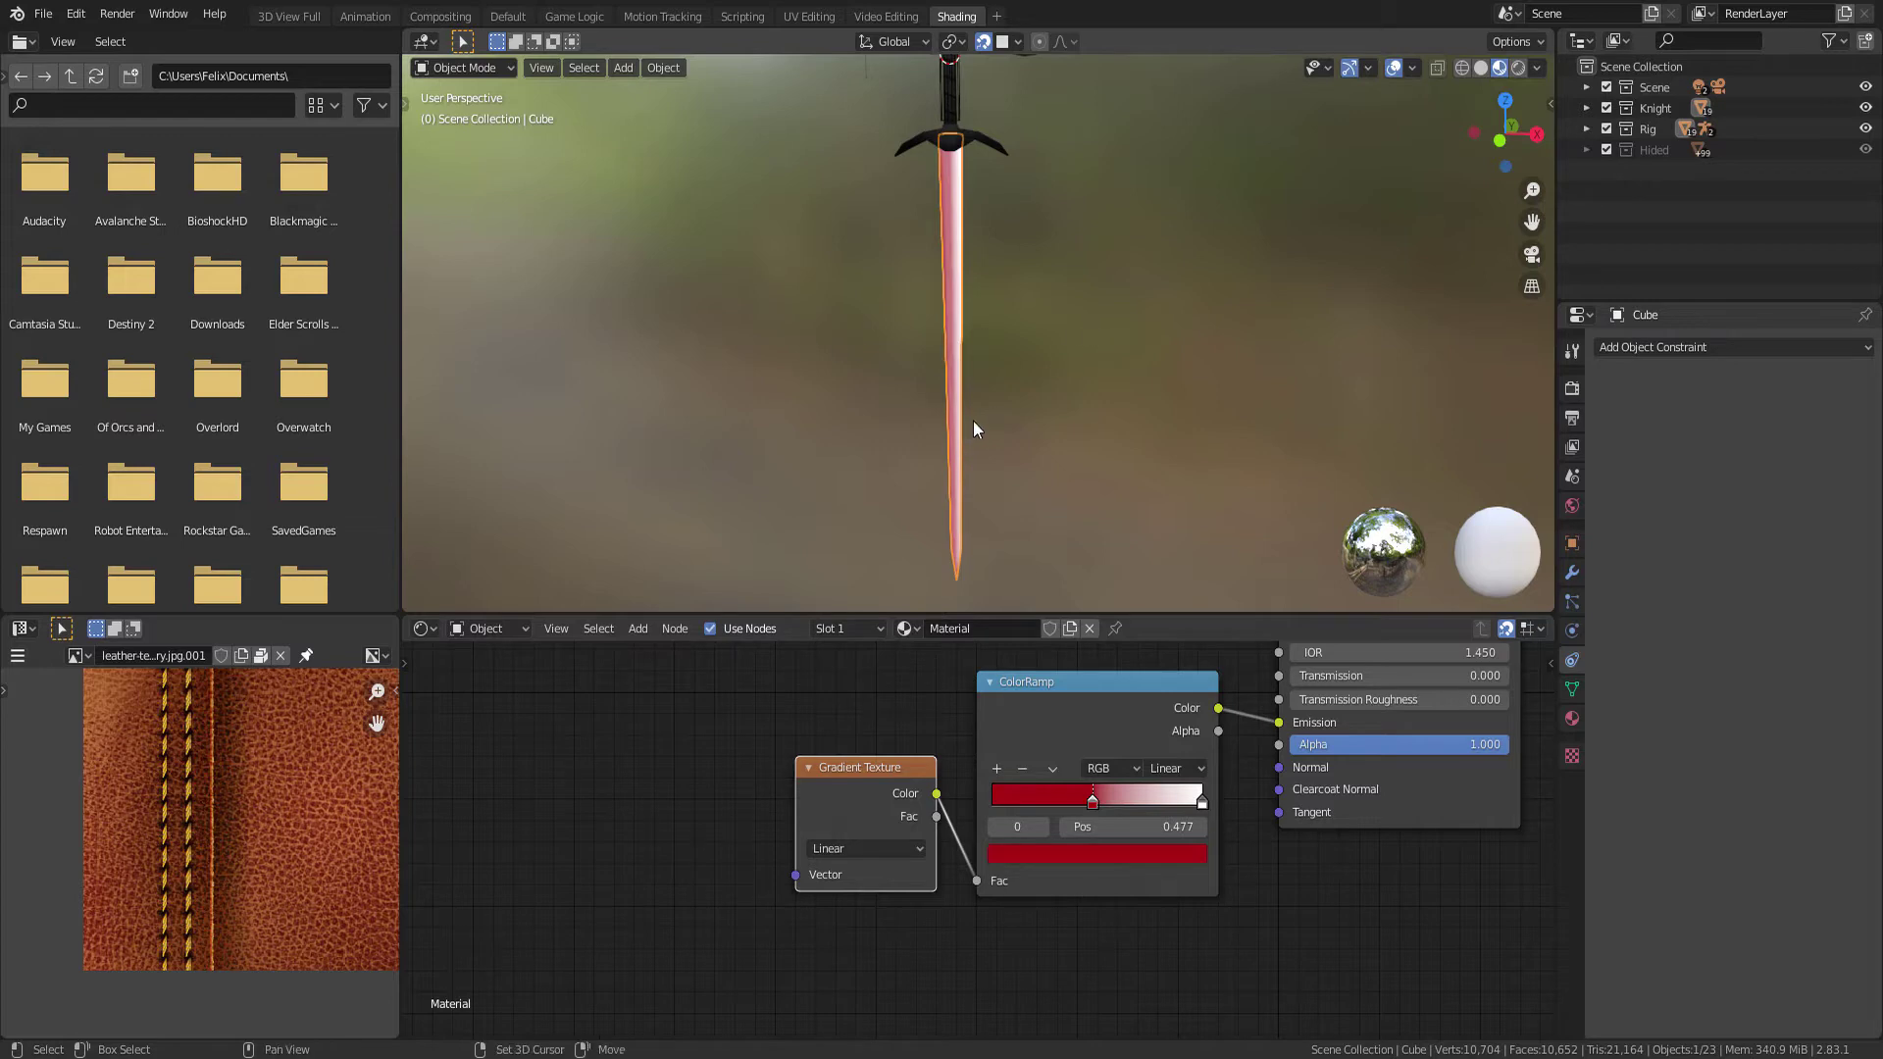
Add a Mapping node and link it into the gradient texture's Vector input
key("KP_Decimal")
scroll(898, 727, "left", 2, "ctrl")
key("shift+a")
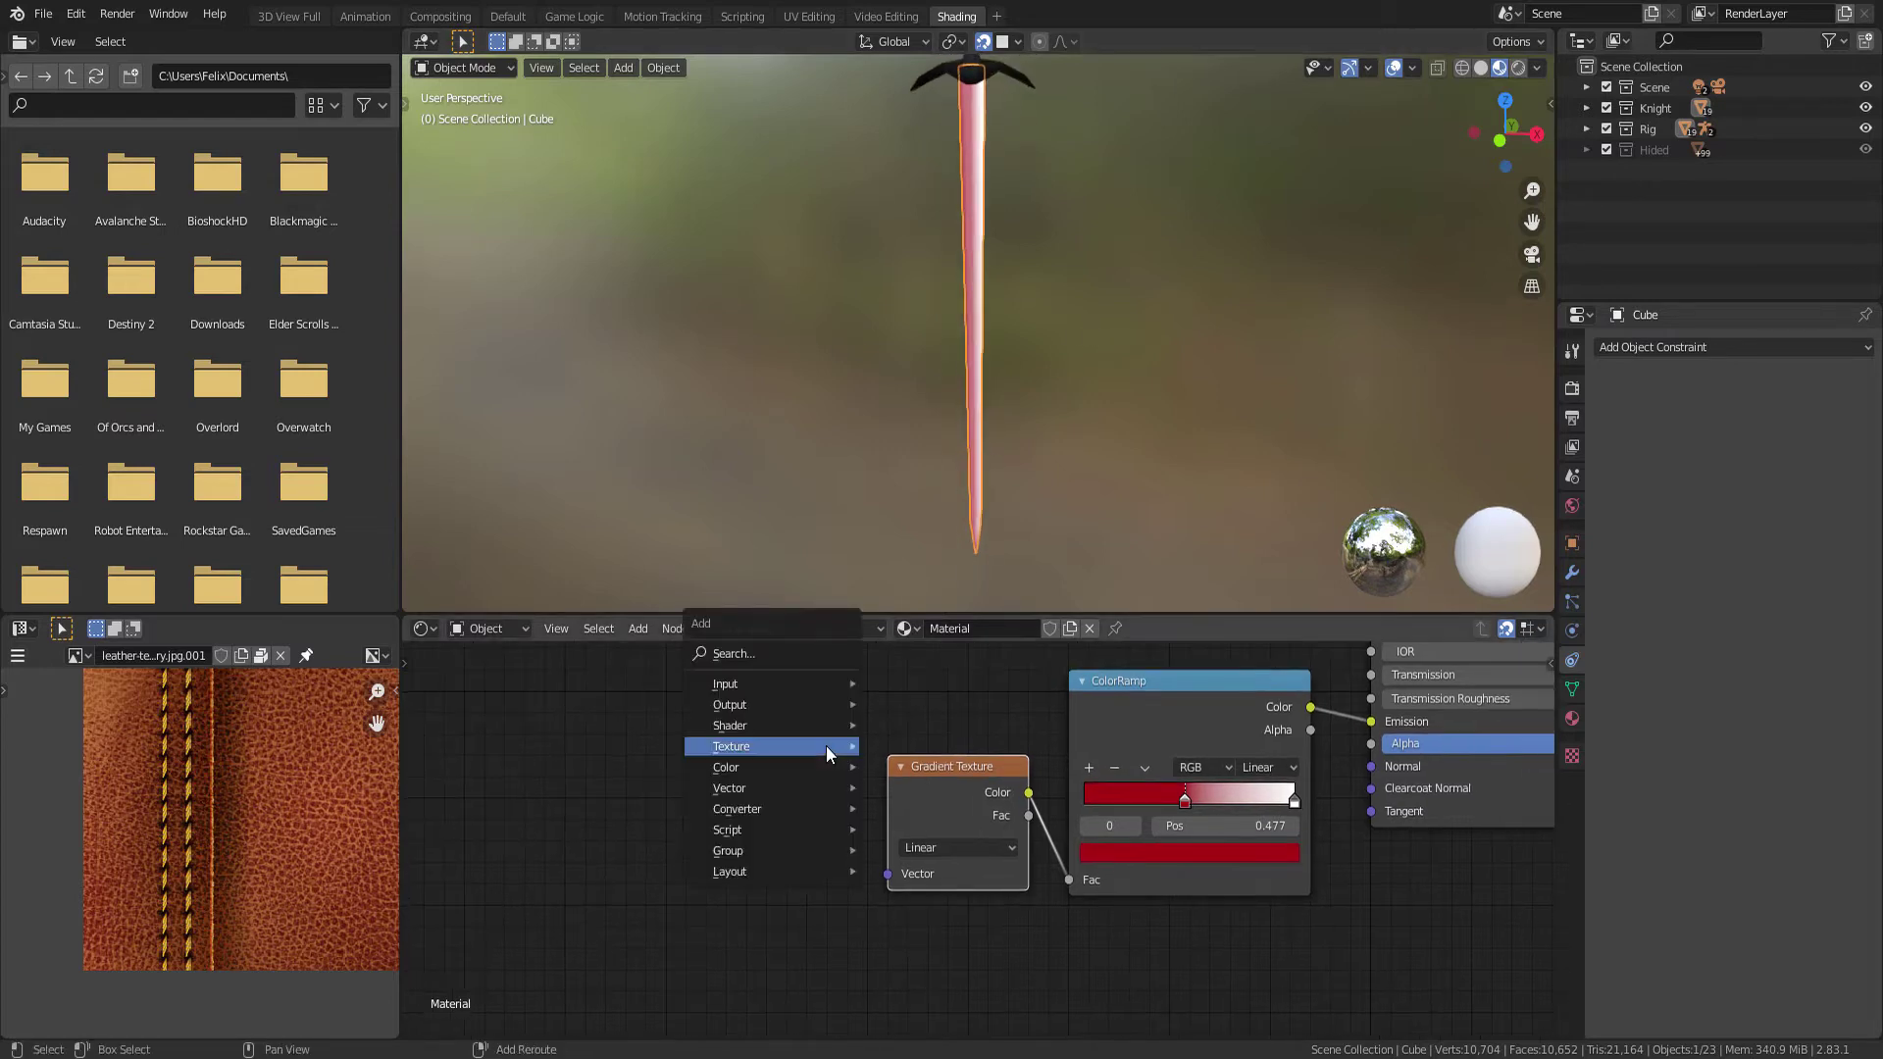
left_click(797, 655)
type("mapp")
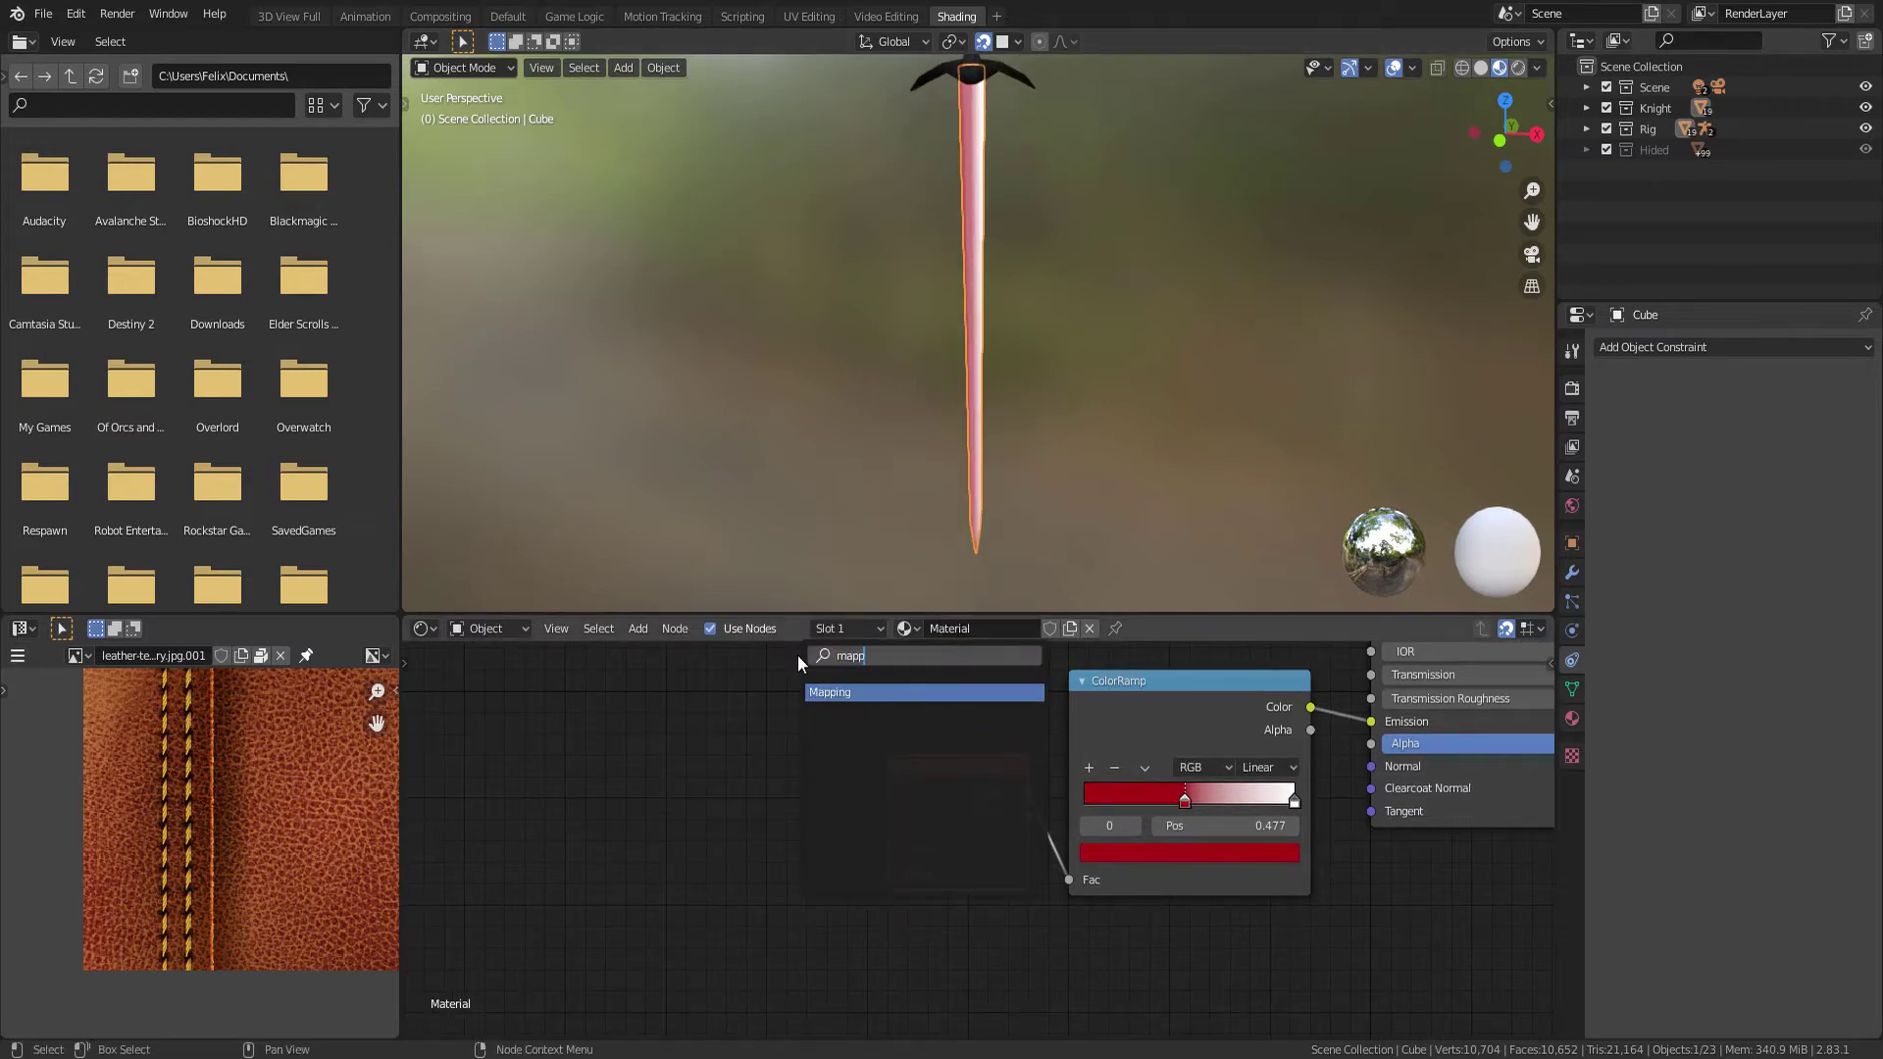
key("Return")
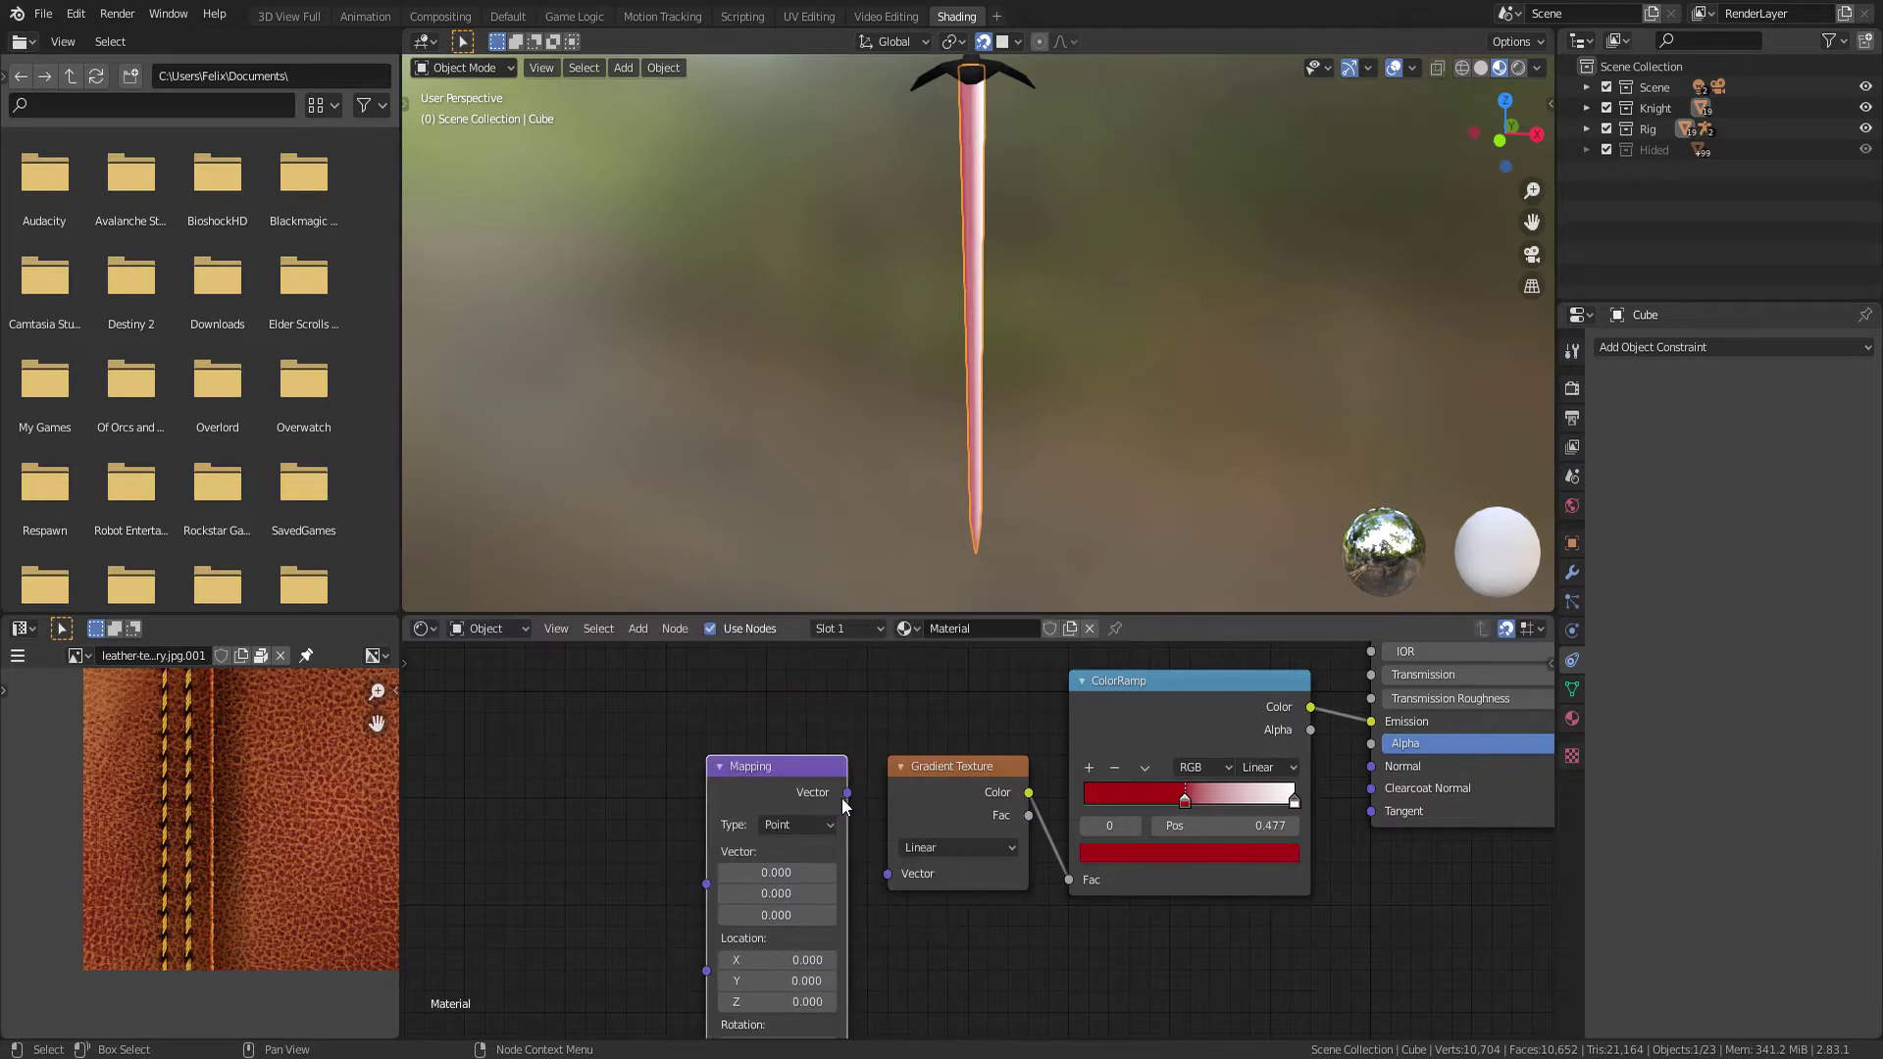
left_click_drag(848, 792, 888, 874)
left_click_drag(777, 824, 757, 782)
middle_click_drag(757, 783, 789, 740)
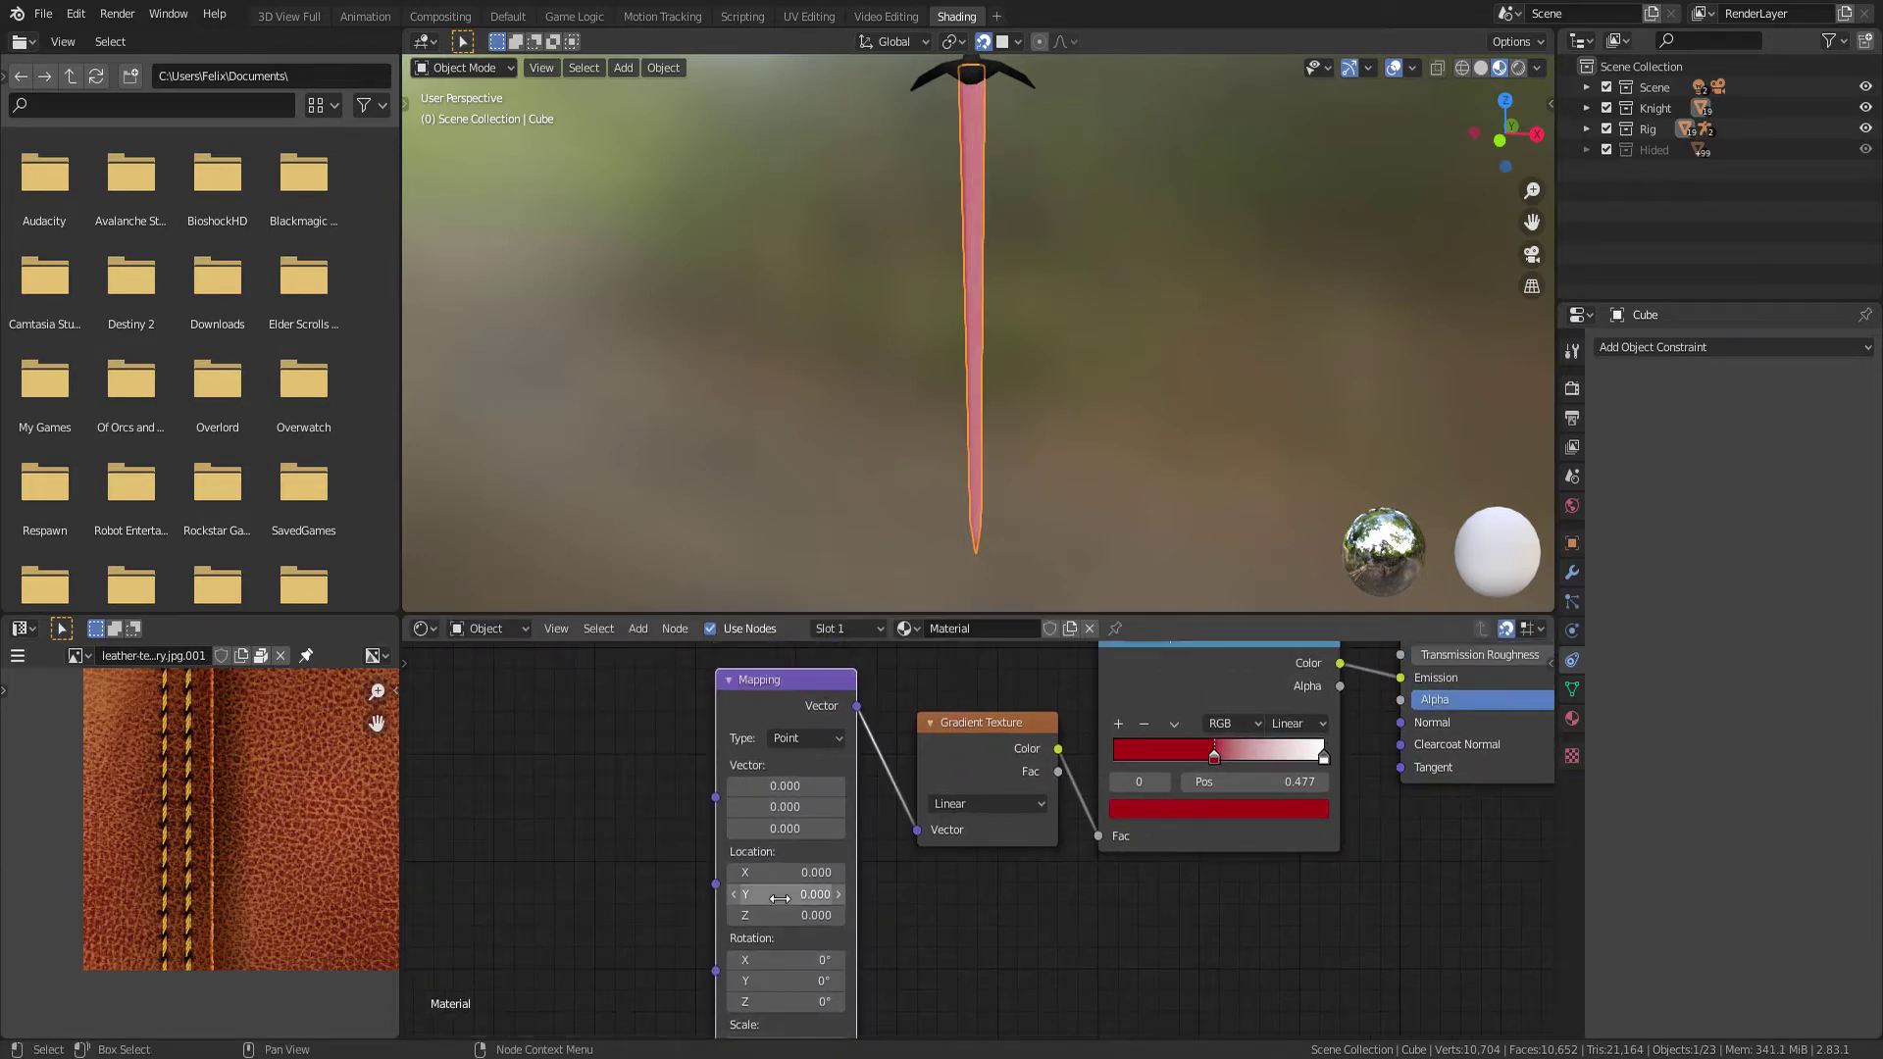
Move the ColorRamp red stop to 0.359 and try Mapping Location Y and rotation offsets
left_click_drag(780, 899, 883, 899)
key("Escape")
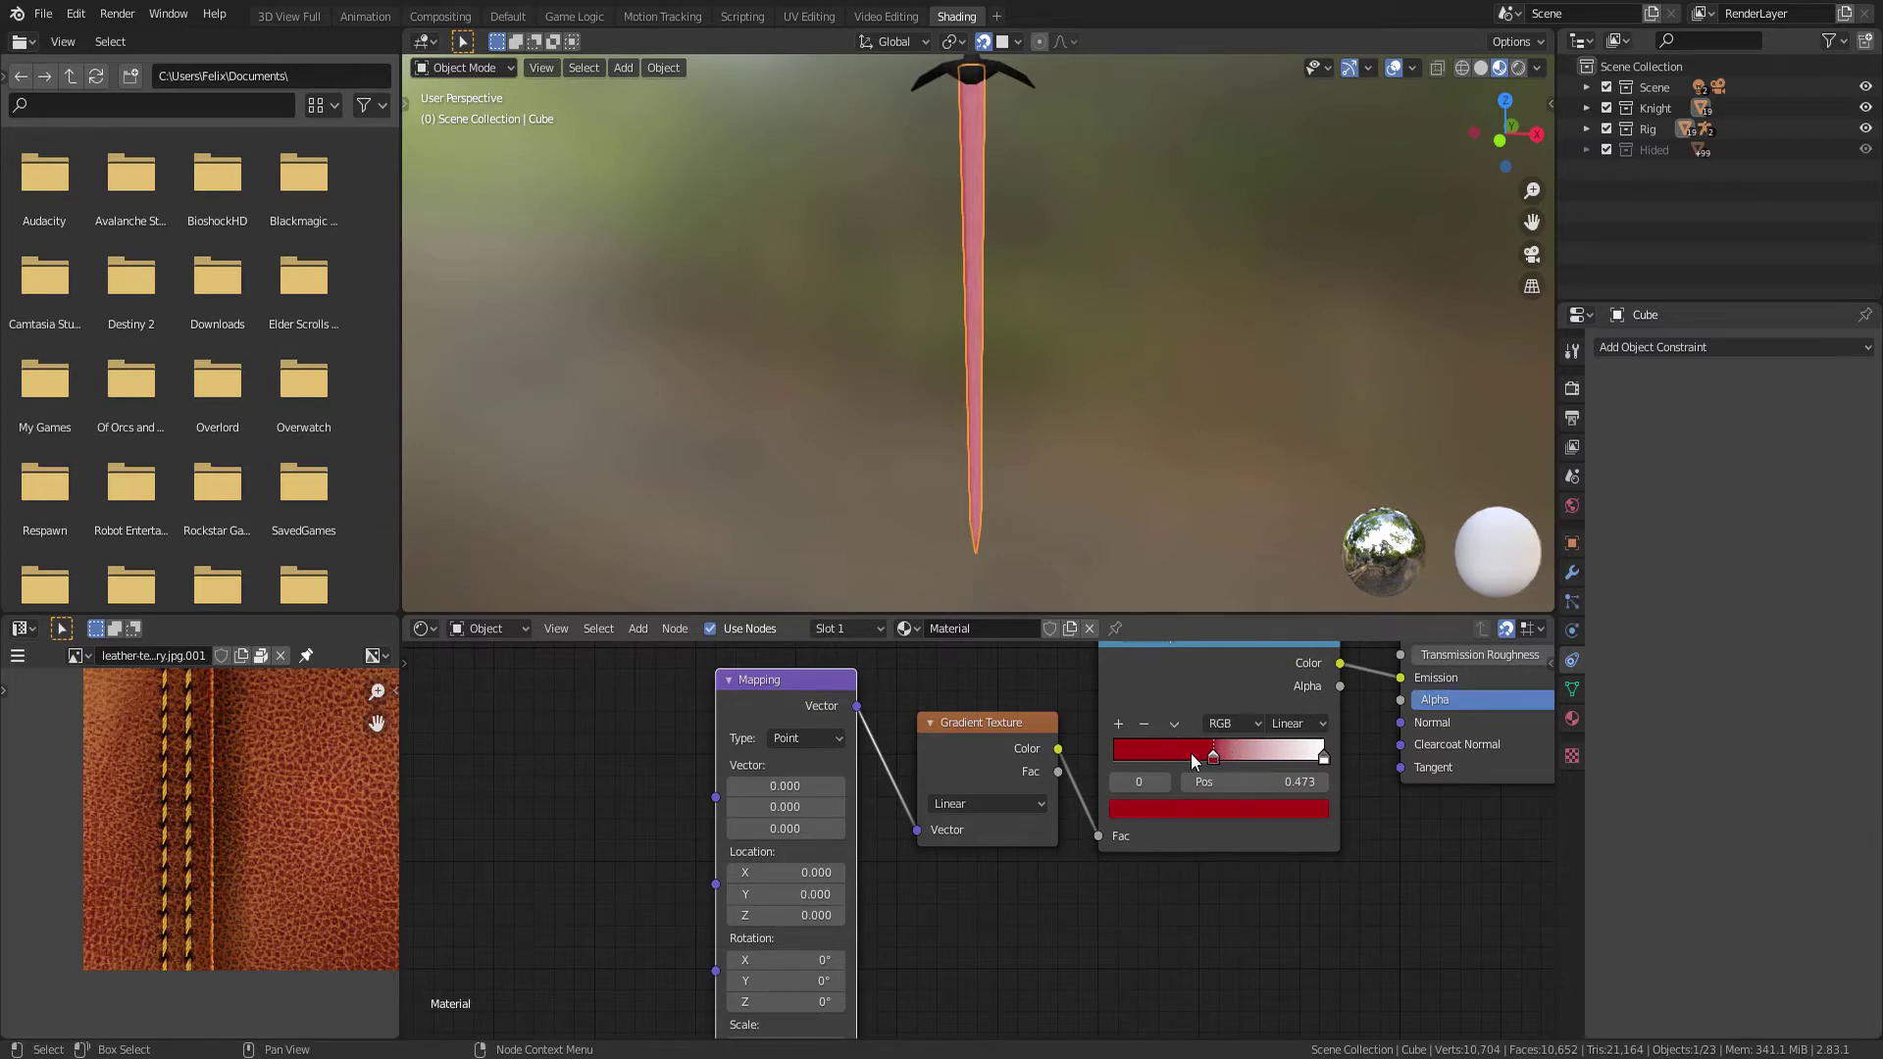
left_click_drag(1194, 761, 1189, 761)
middle_click_drag(925, 860, 959, 816)
left_click_drag(800, 850, 829, 850)
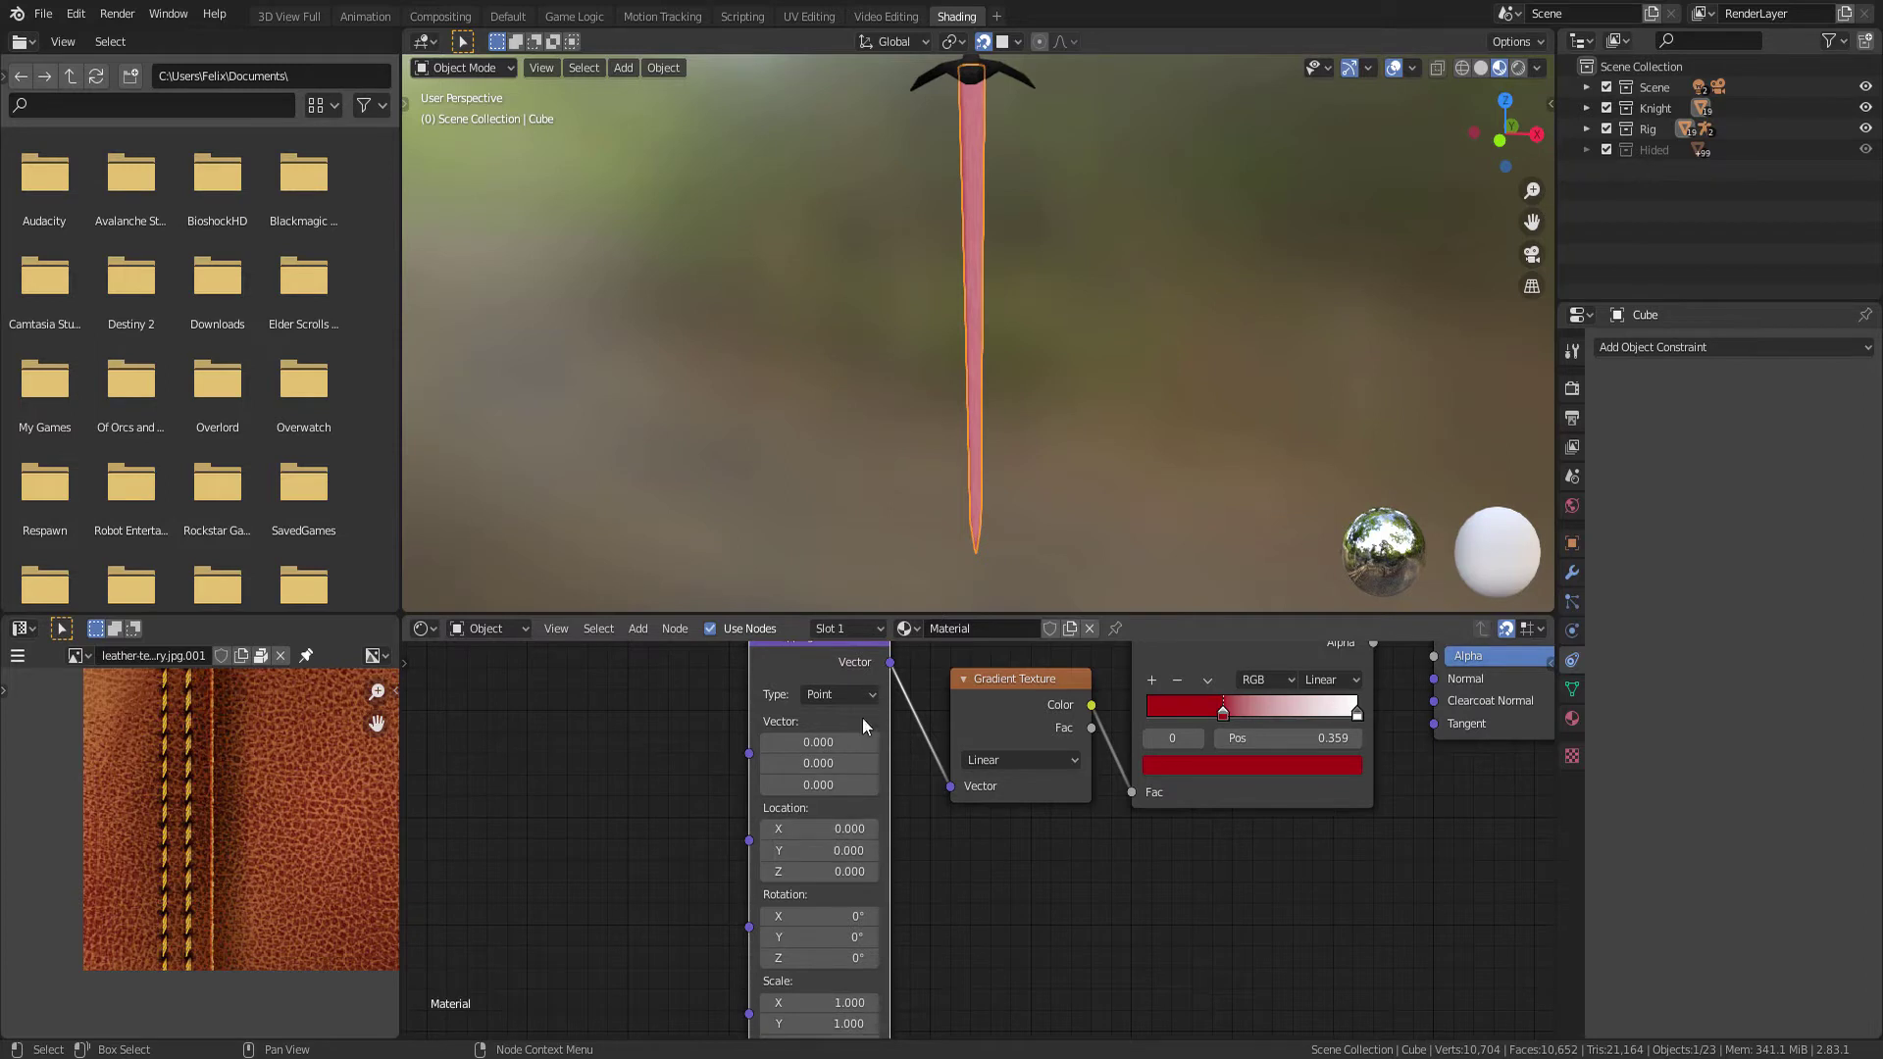
left_click_drag(824, 937, 840, 936)
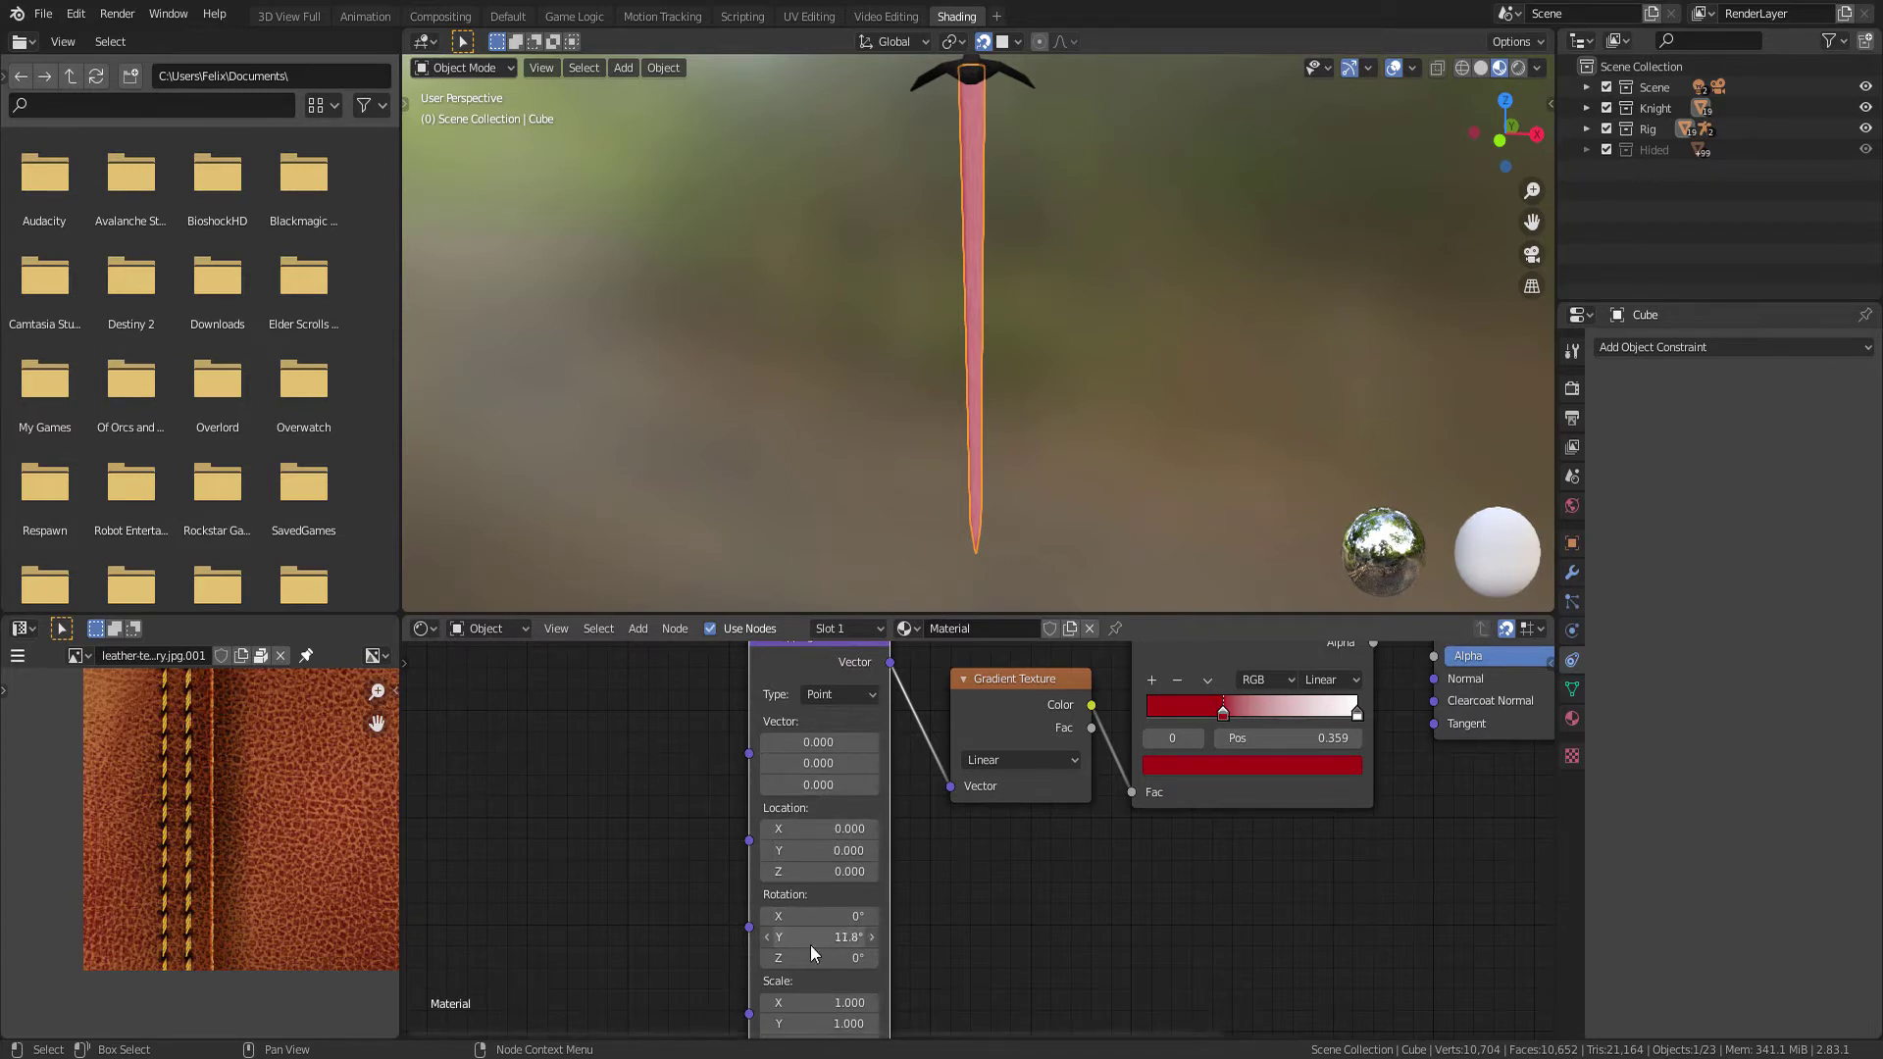
middle_click_drag(615, 811, 797, 809)
Add a Texture Coordinate node and connect its Generated output to the Mapping Vector
key("shift+a")
left_click(796, 779)
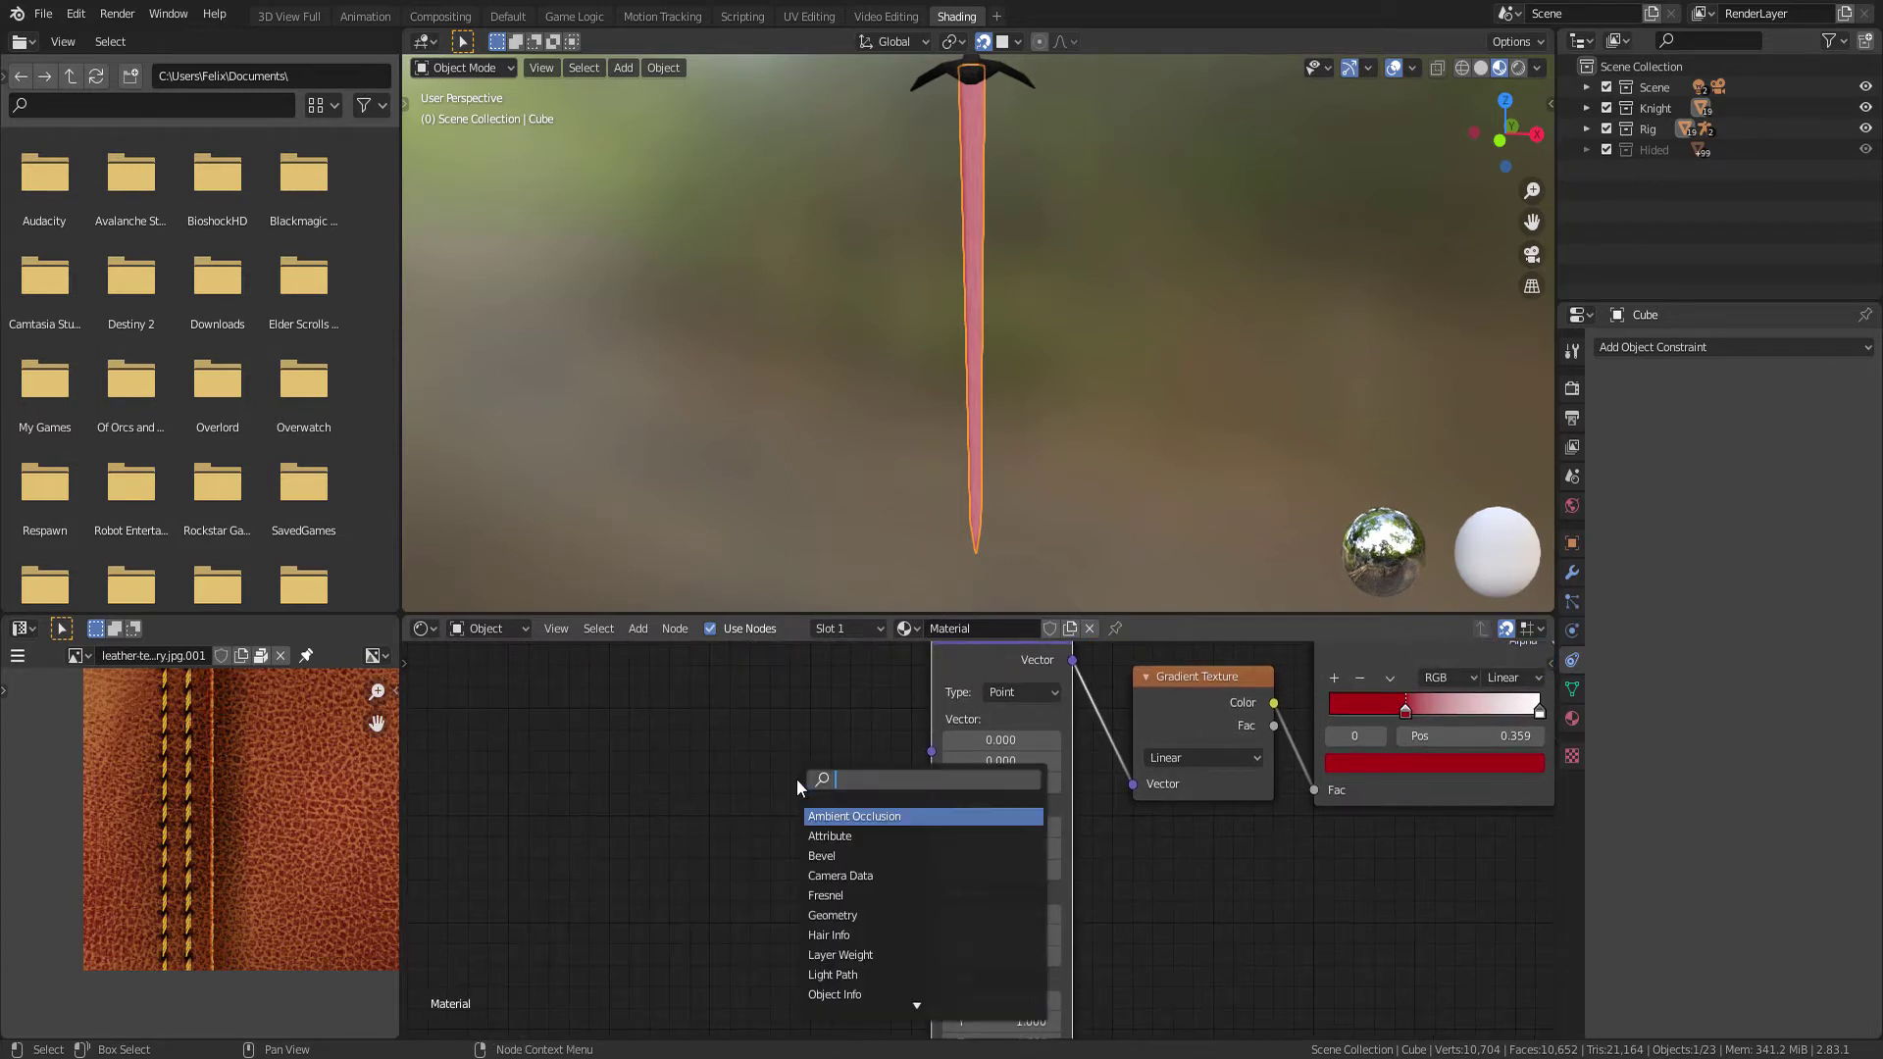
type("con")
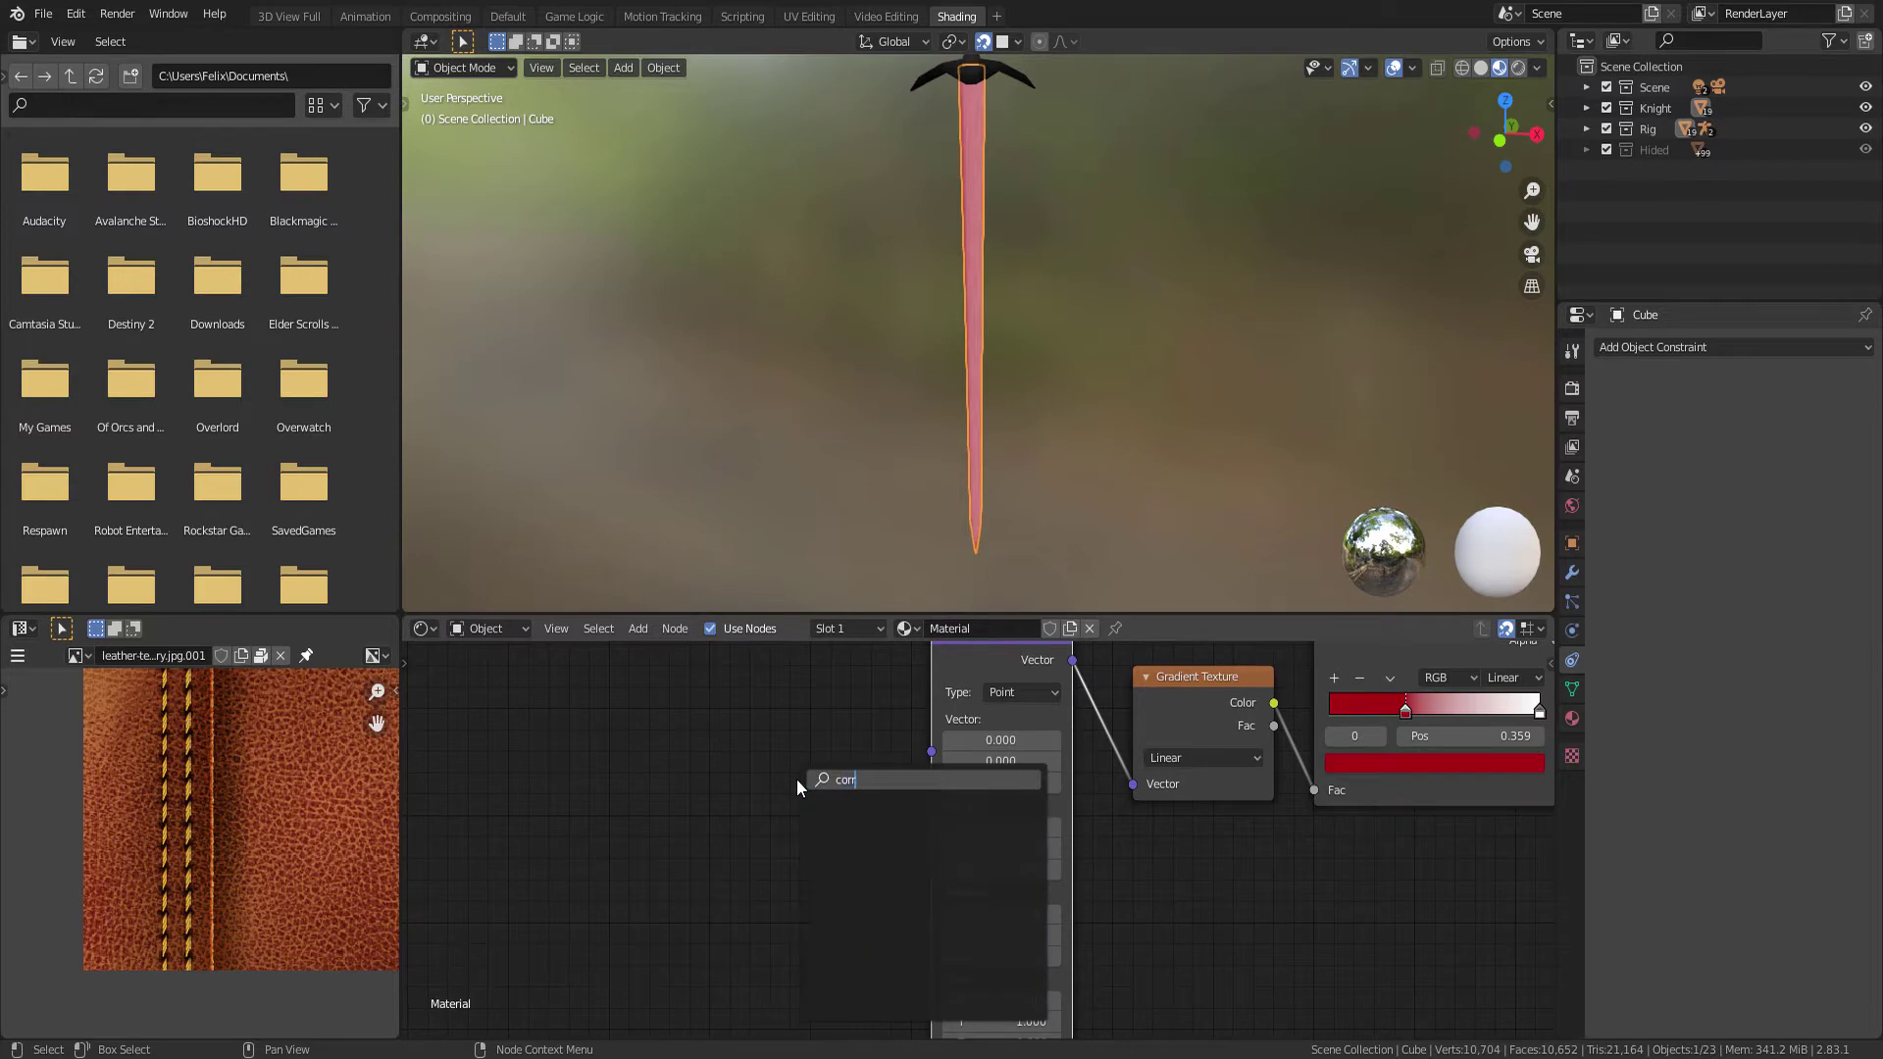
key("BackSpace")
type("ord")
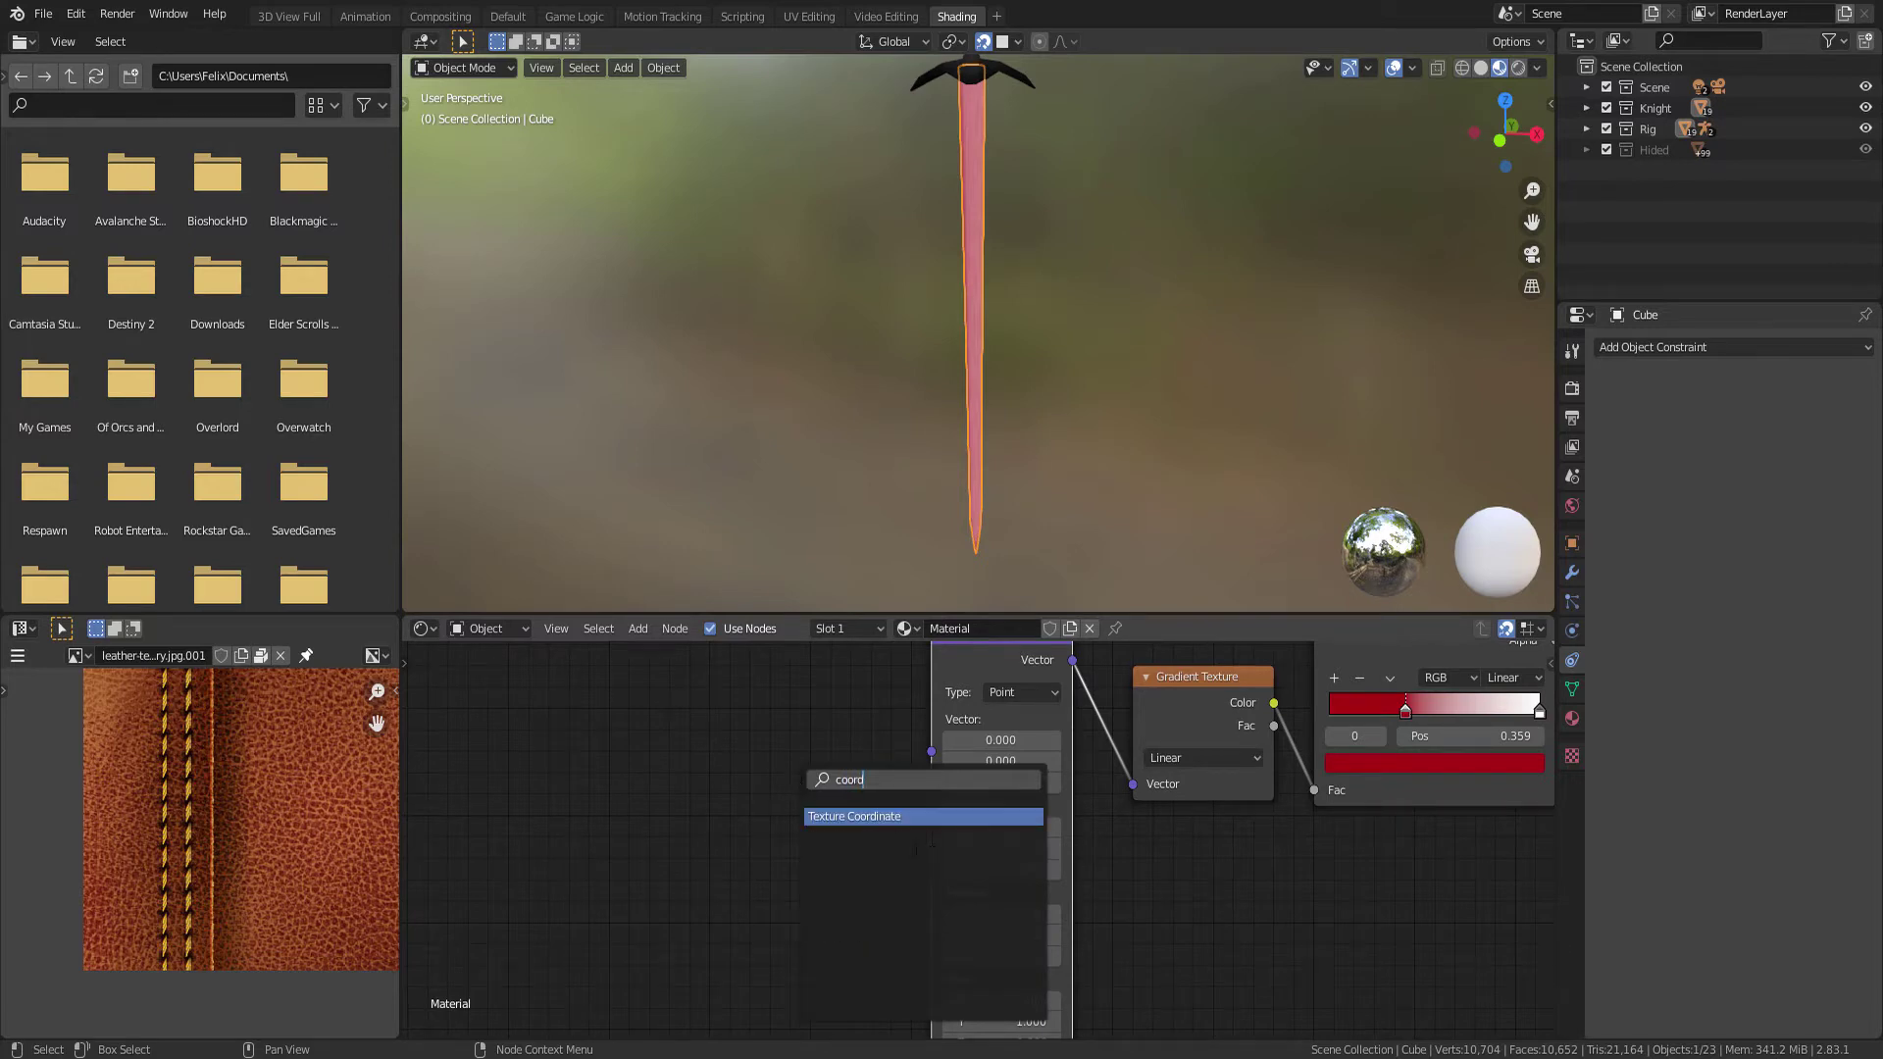
key("Return")
left_click(794, 799)
left_click_drag(769, 790, 927, 750)
left_click_drag(684, 809, 745, 765)
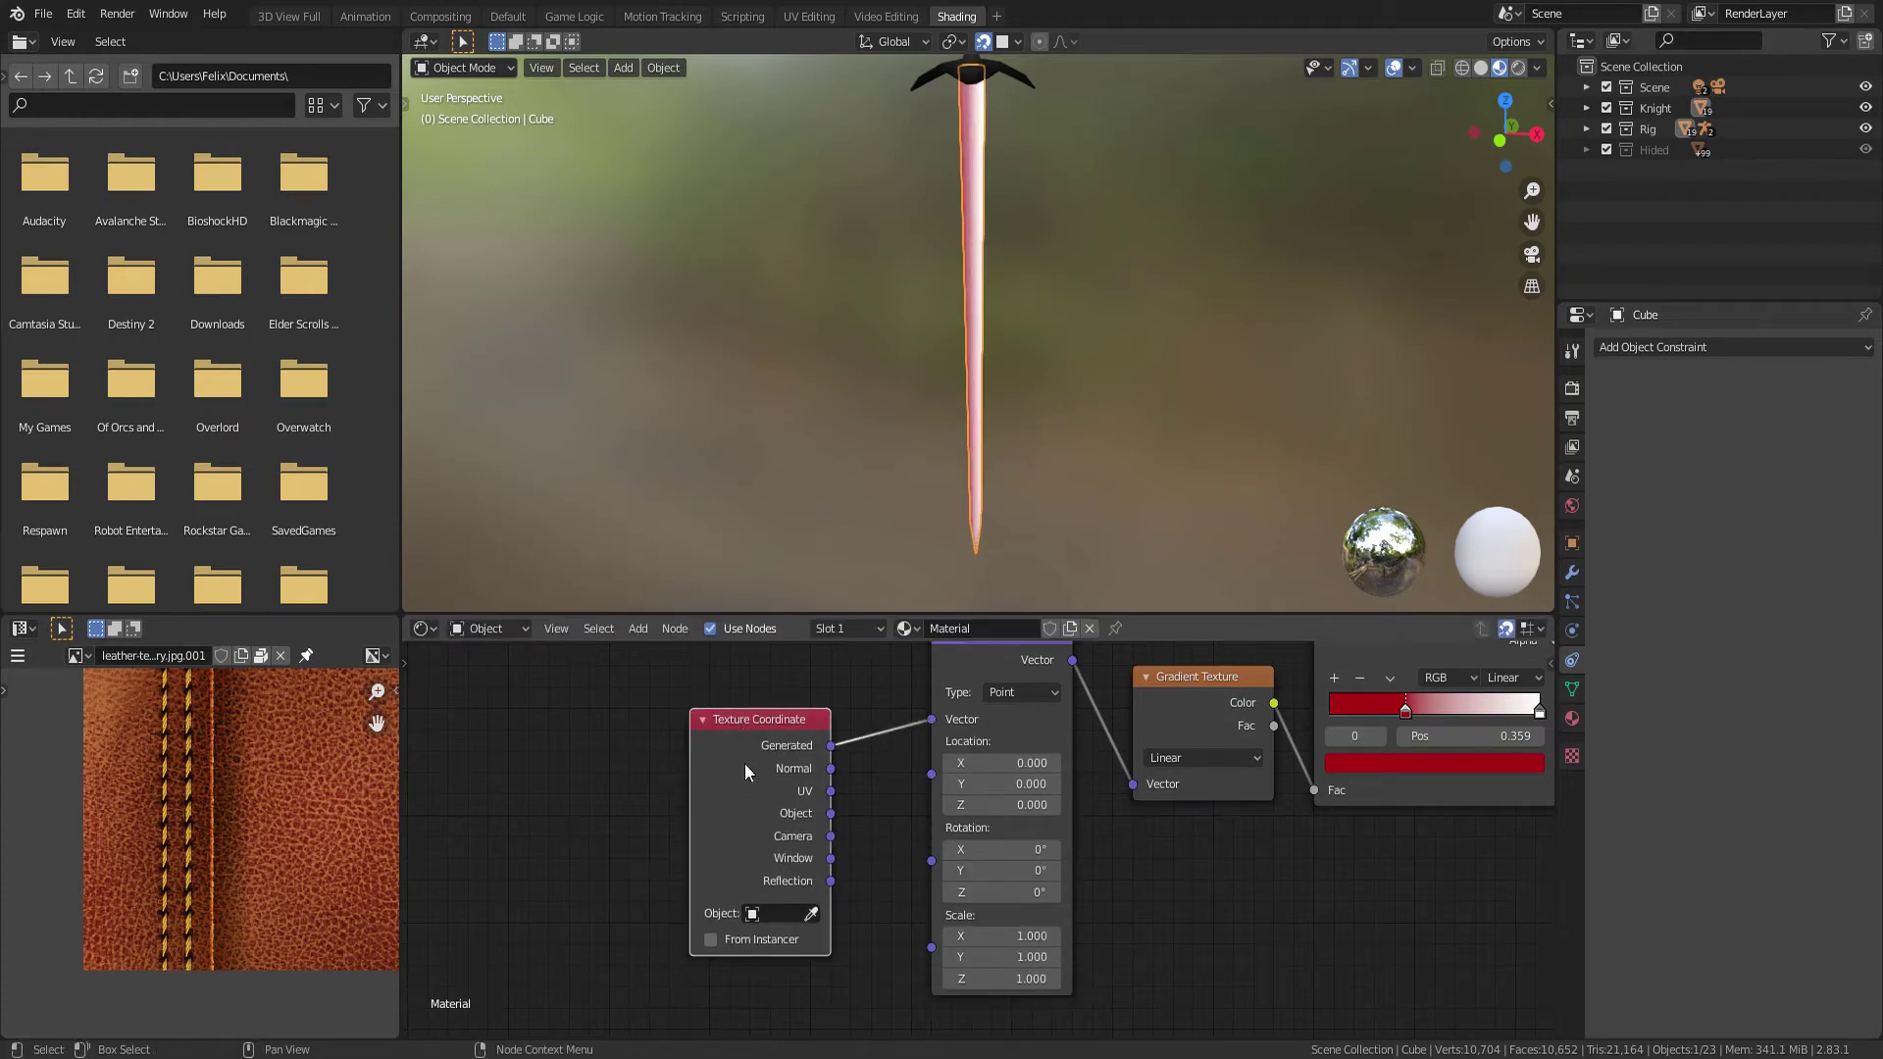
middle_click_drag(858, 919, 838, 961)
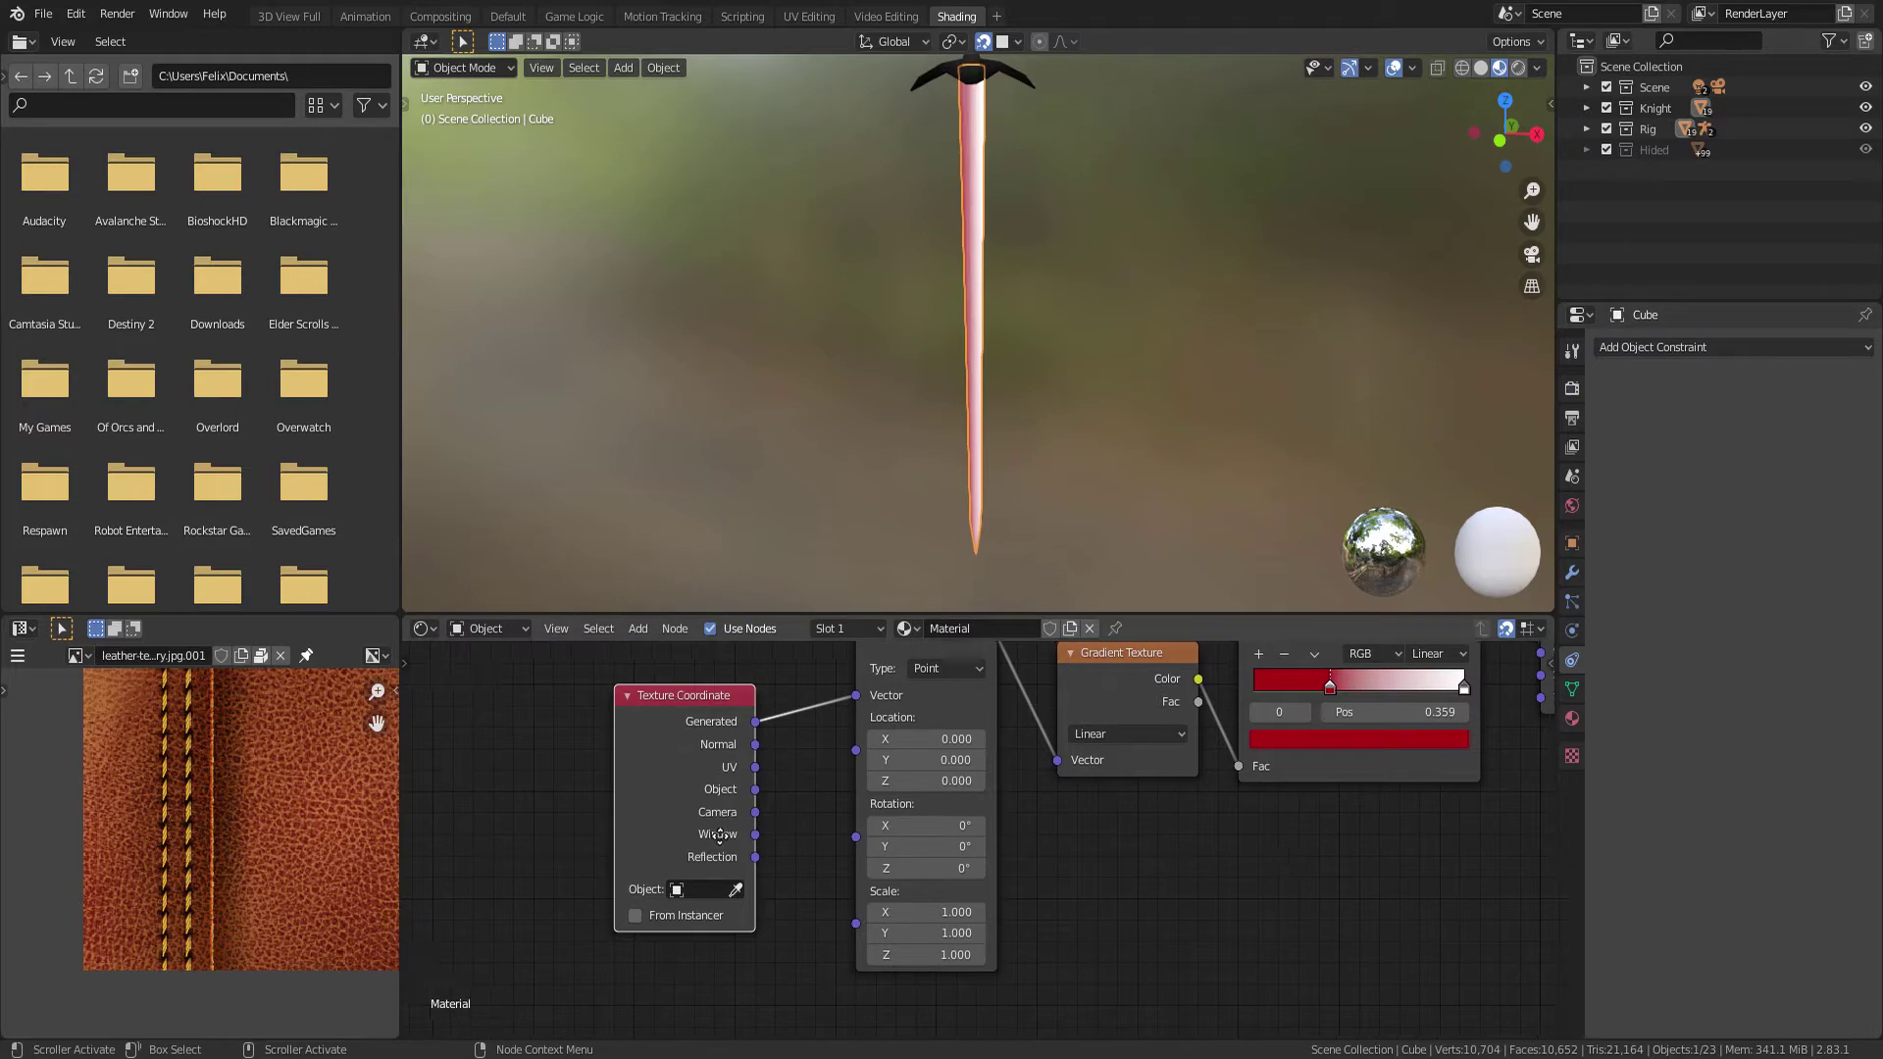
middle_click_drag(682, 892, 728, 904)
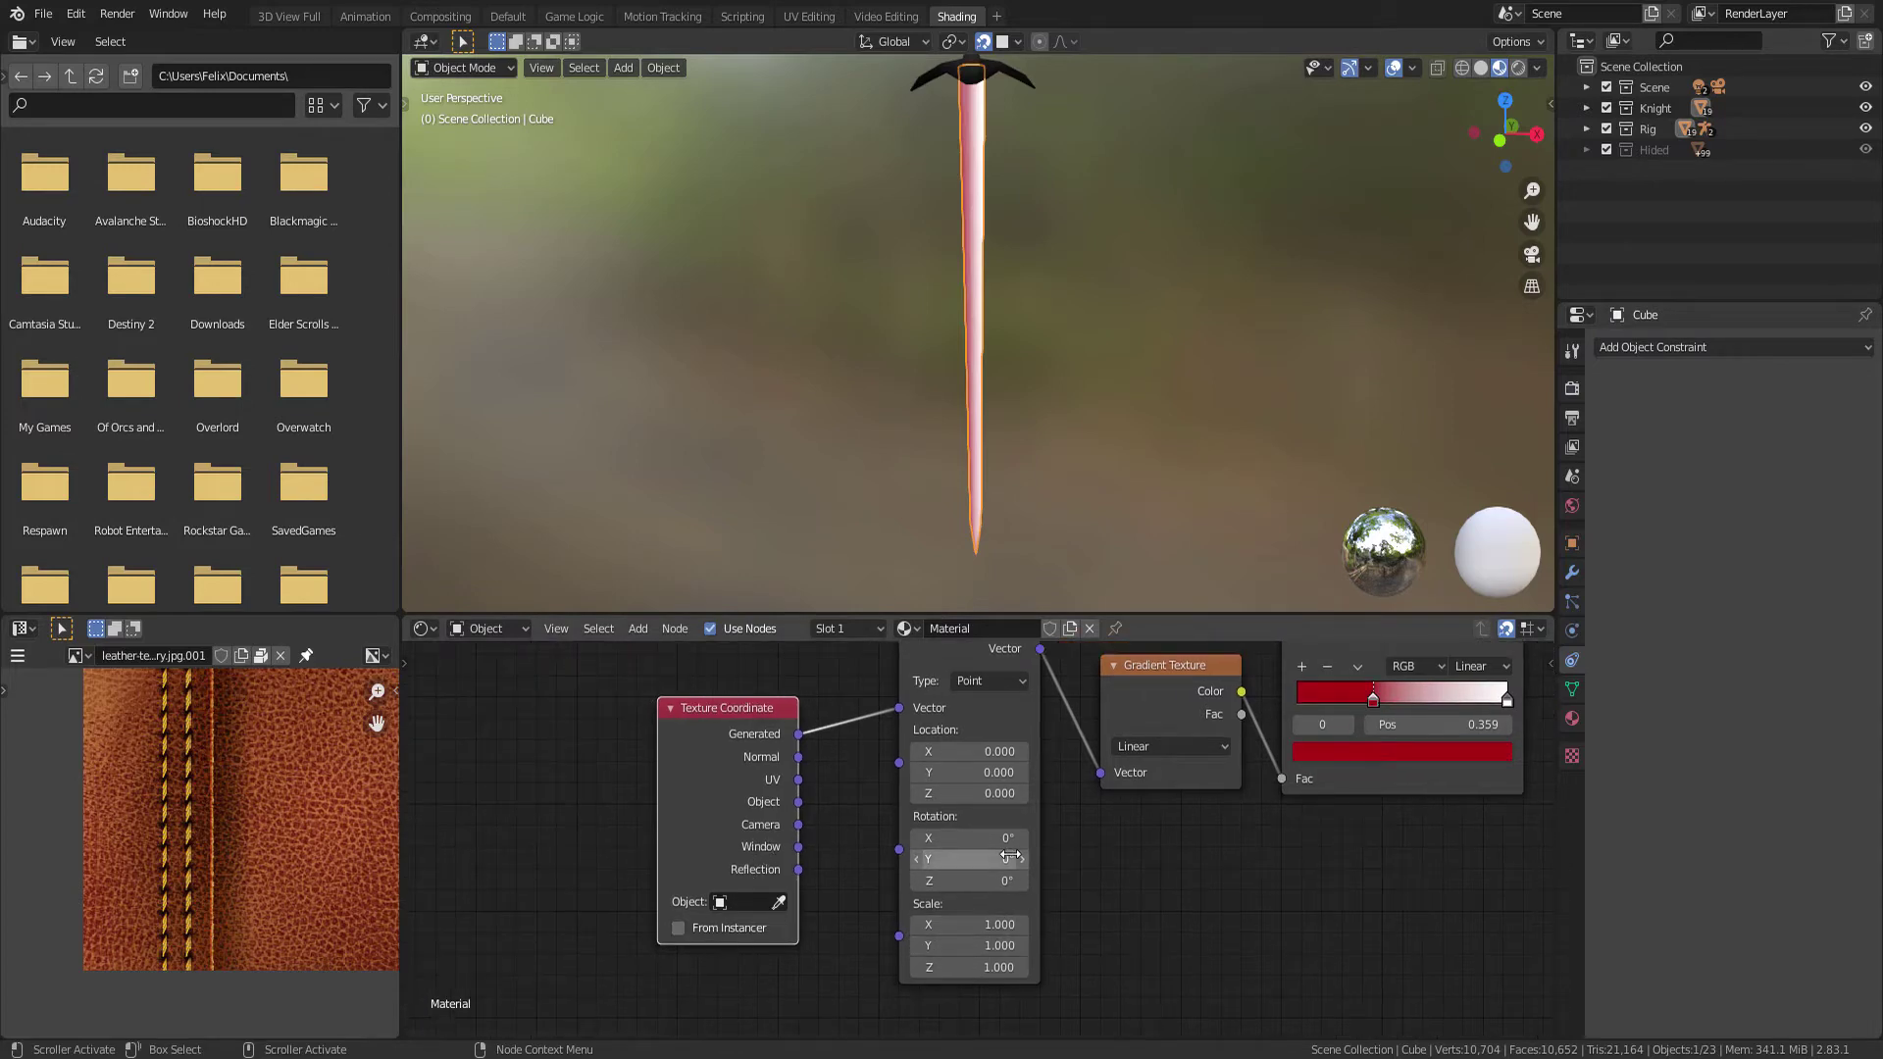
Set the Mapping node's Y rotation to 90°
mouse_move(968, 863)
left_mouse_down()
mouse_move(927, 862)
mouse_move(993, 839)
mouse_move(968, 837)
mouse_move(992, 881)
mouse_move(968, 881)
left_mouse_up()
key("Return")
left_click(968, 859)
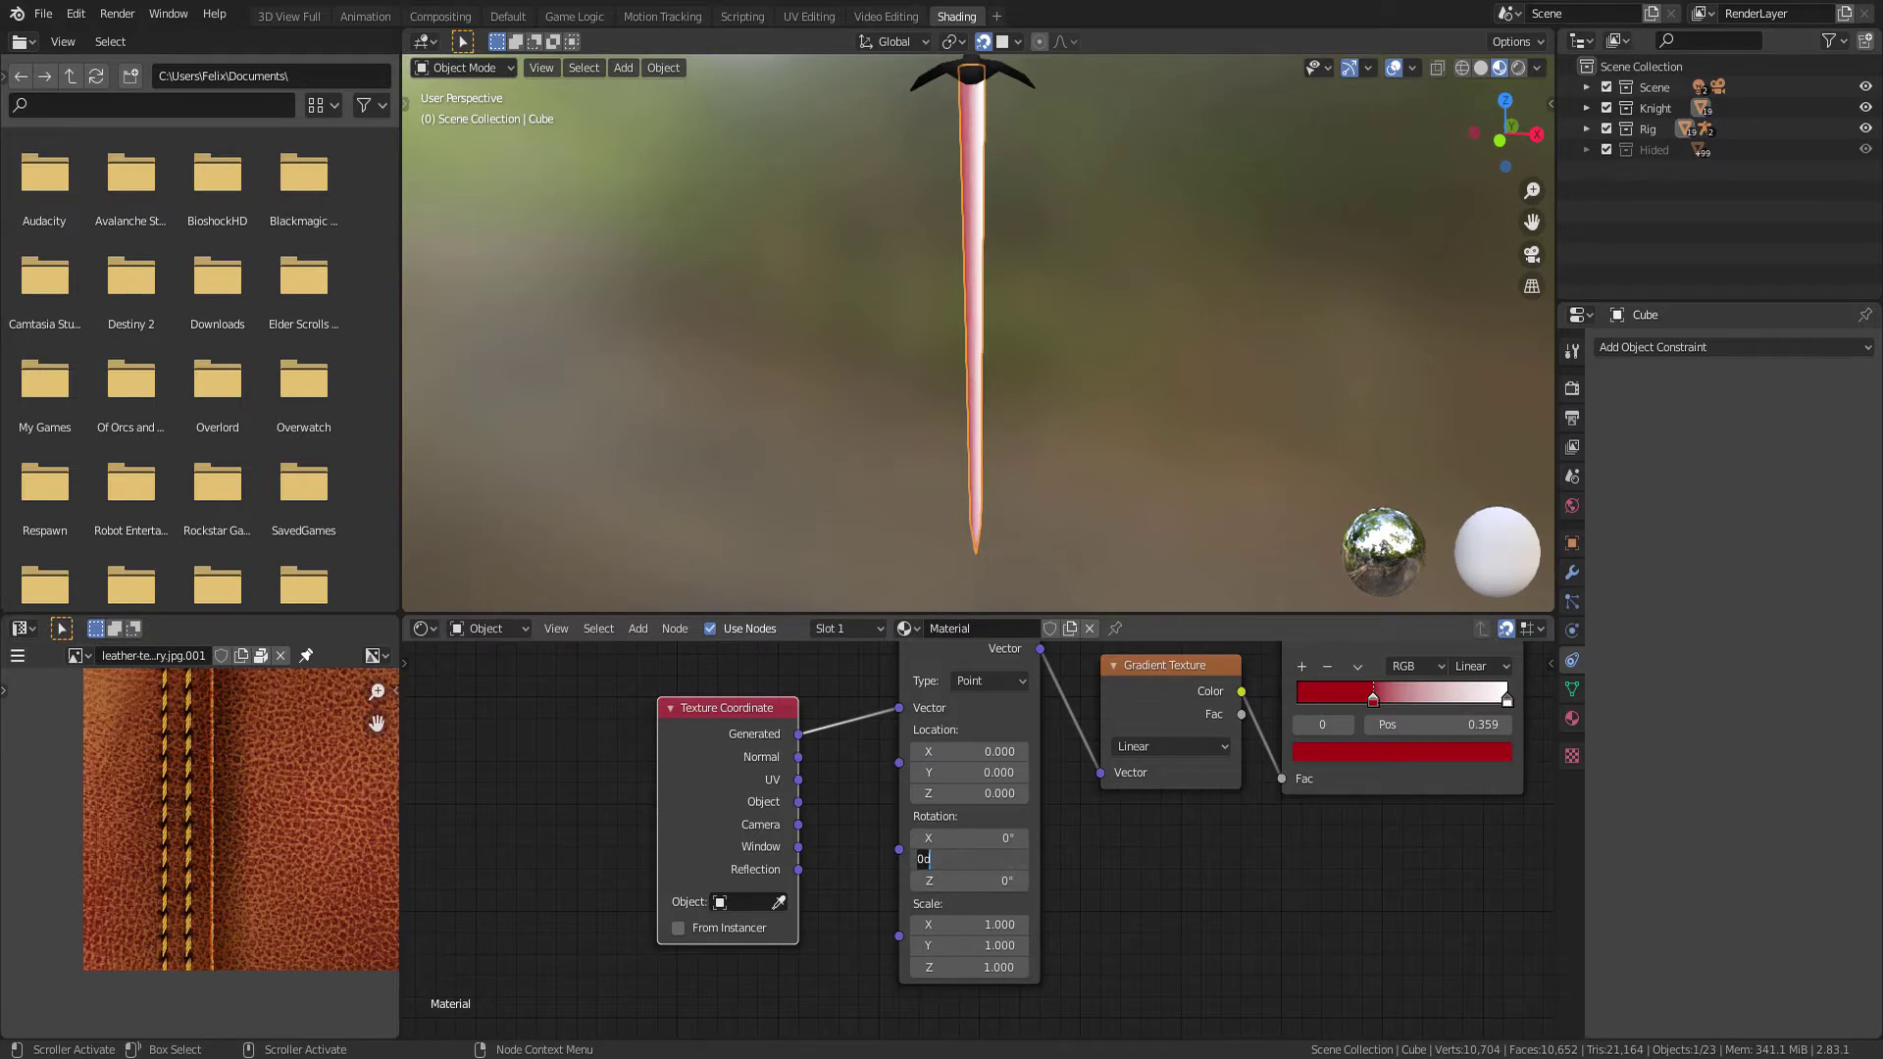
key("Return")
scroll(1087, 846, "down", 1)
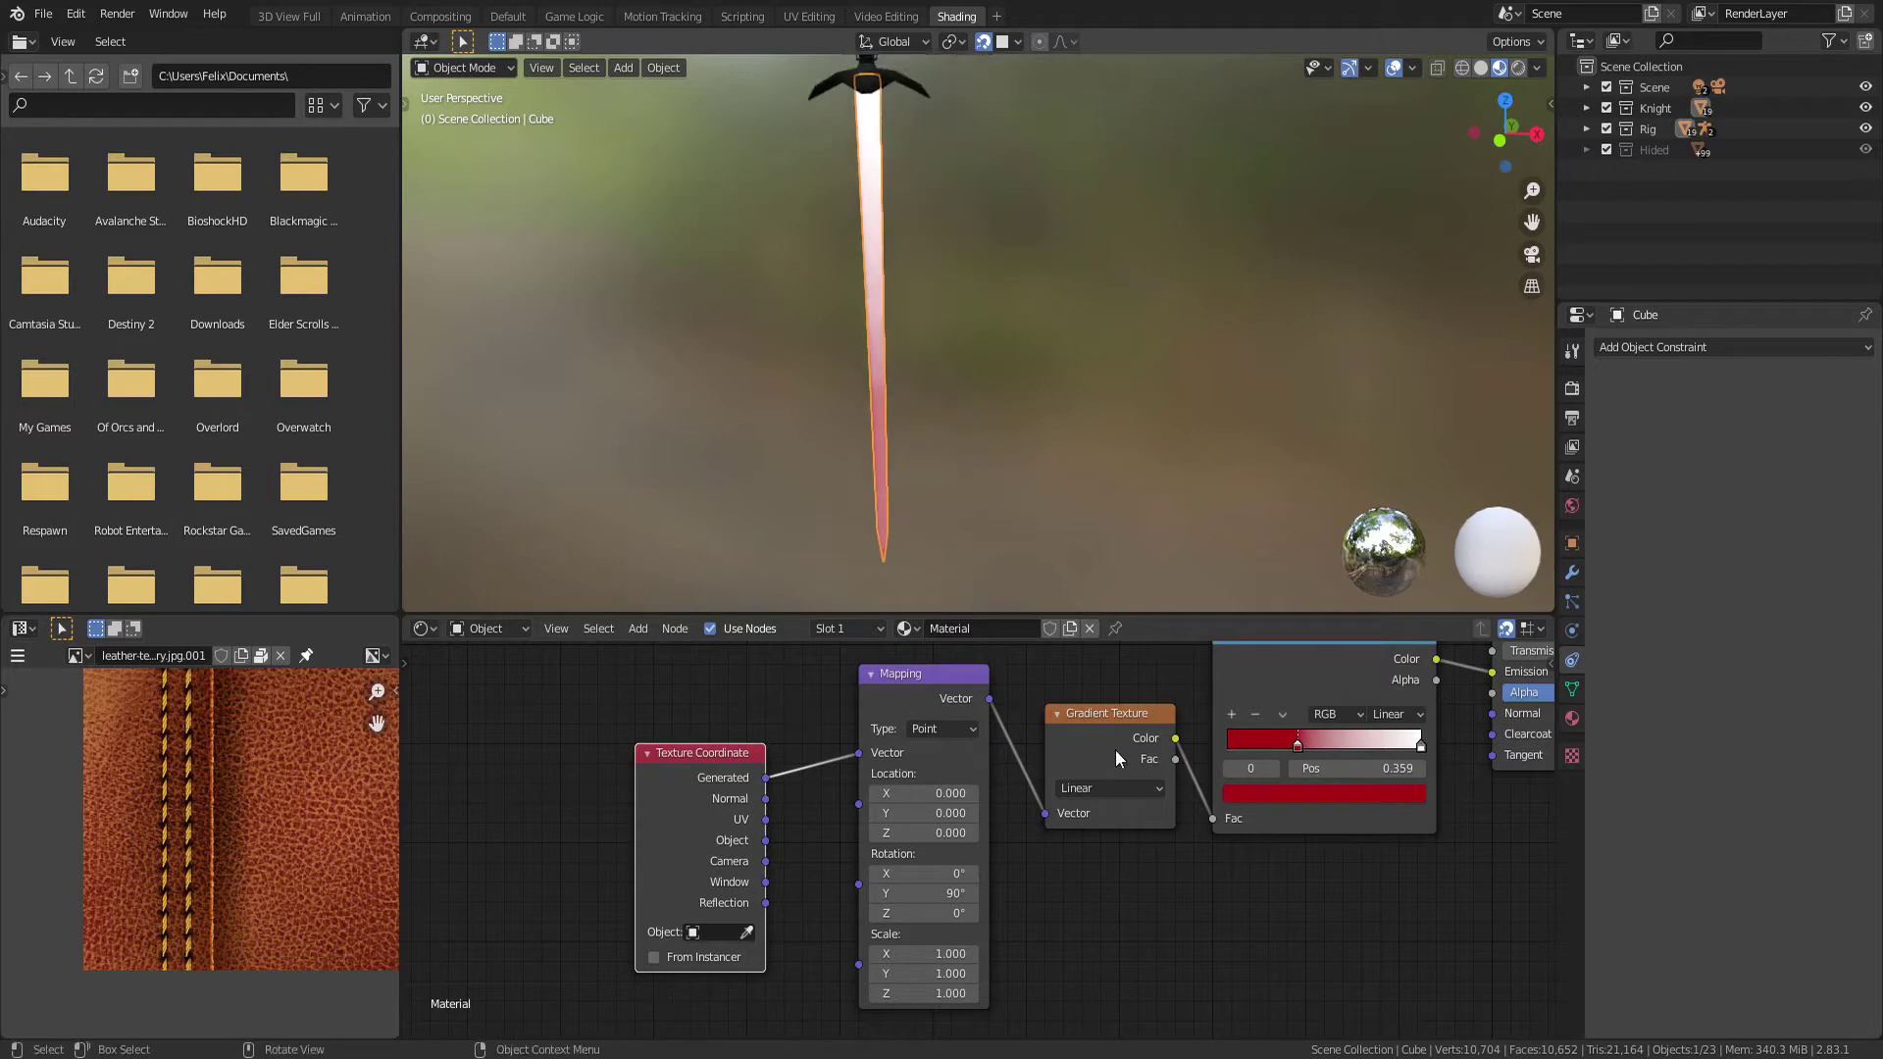
Move the red stop to 0.482, then inspect the isolated sword between frames 0 and 1
mouse_move(1298, 744)
left_mouse_down()
mouse_move(1380, 742)
mouse_move(1320, 742)
left_mouse_up()
mouse_move(1157, 569)
middle_mouse_down()
mouse_move(1024, 373)
mouse_move(1049, 462)
middle_mouse_up()
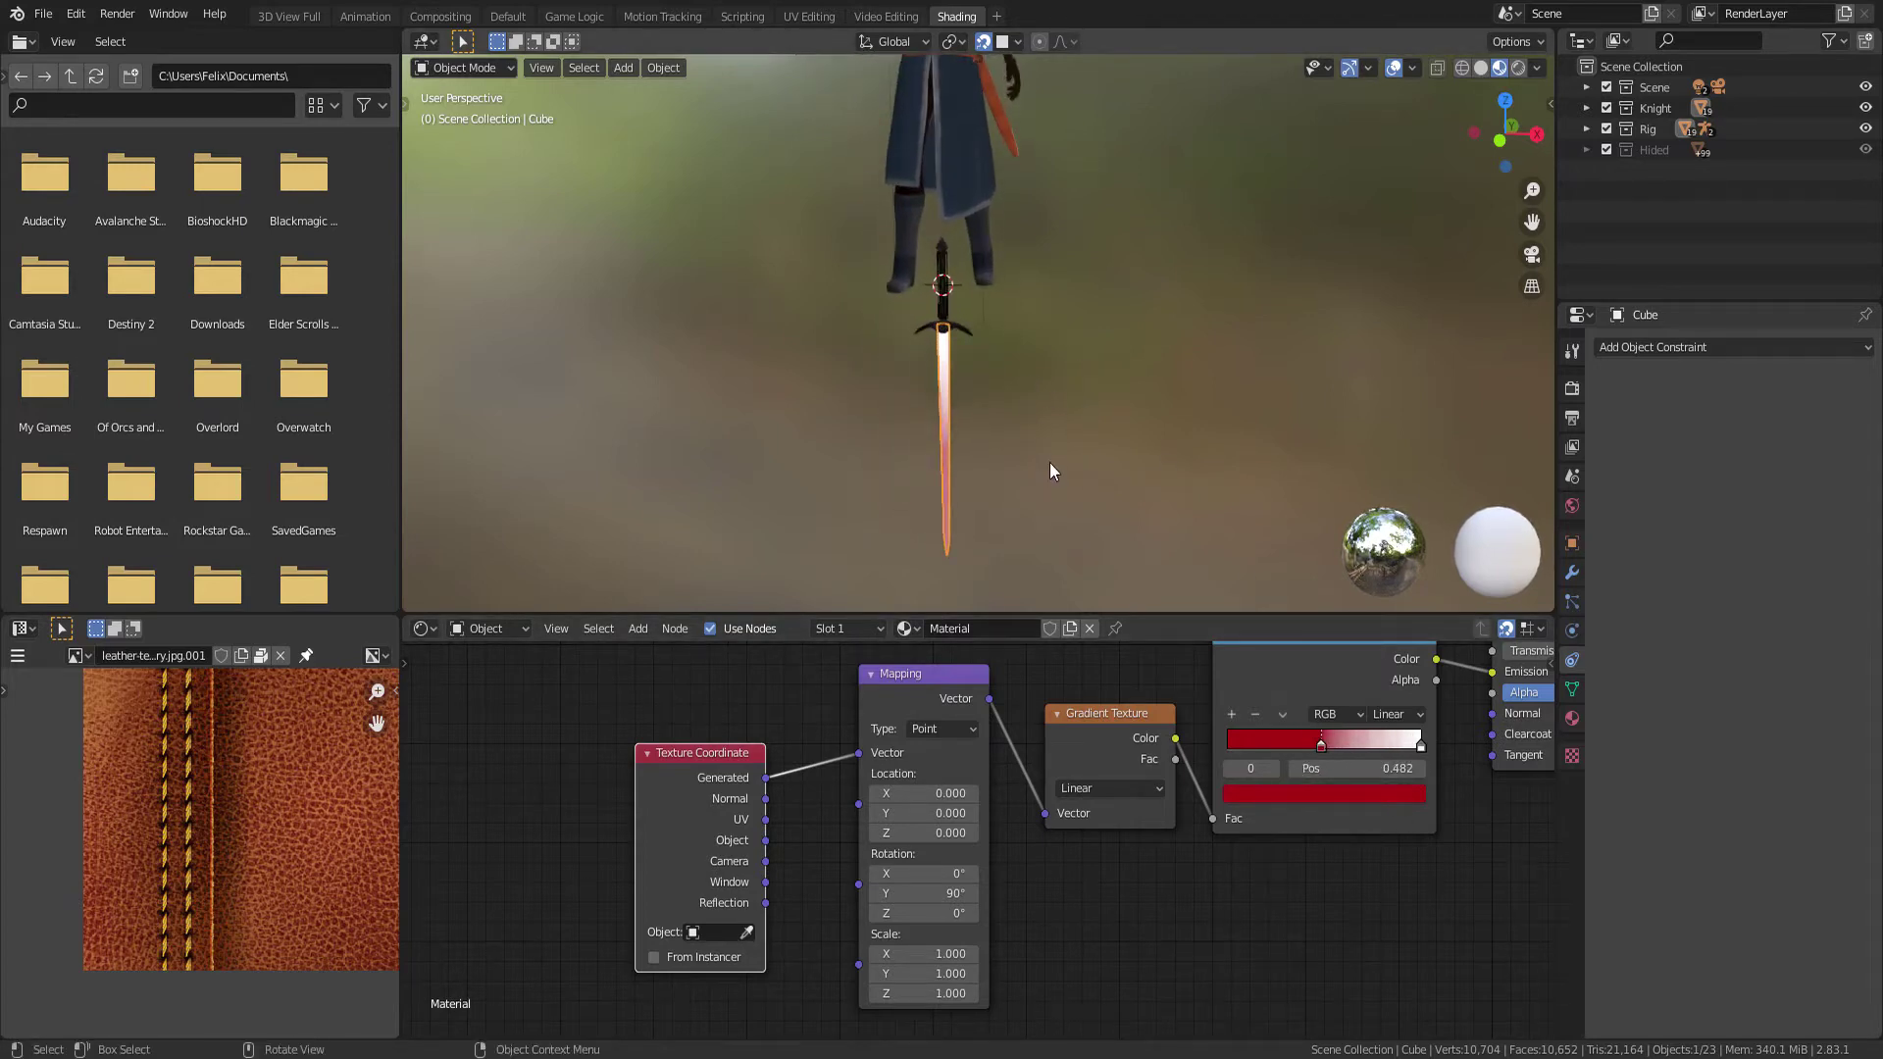
key("Right")
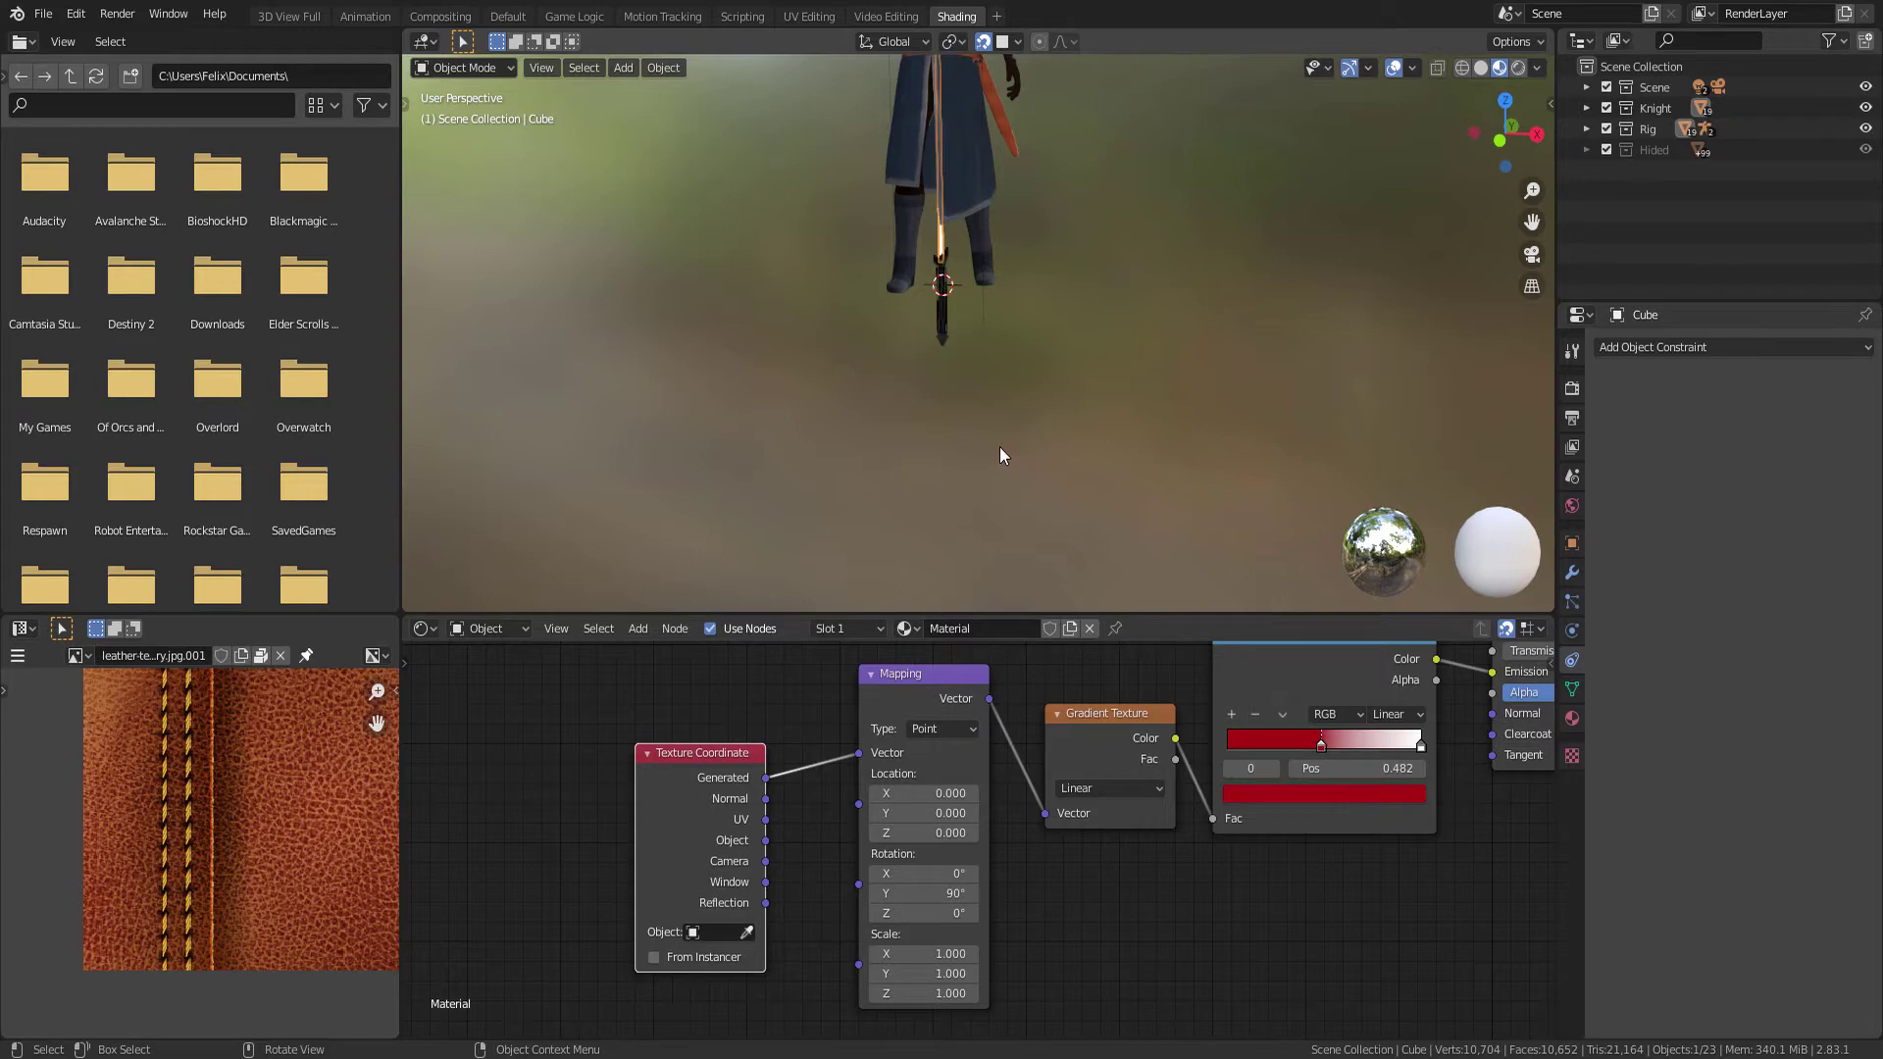
middle_click_drag(999, 454, 940, 443)
key("KP_Divide")
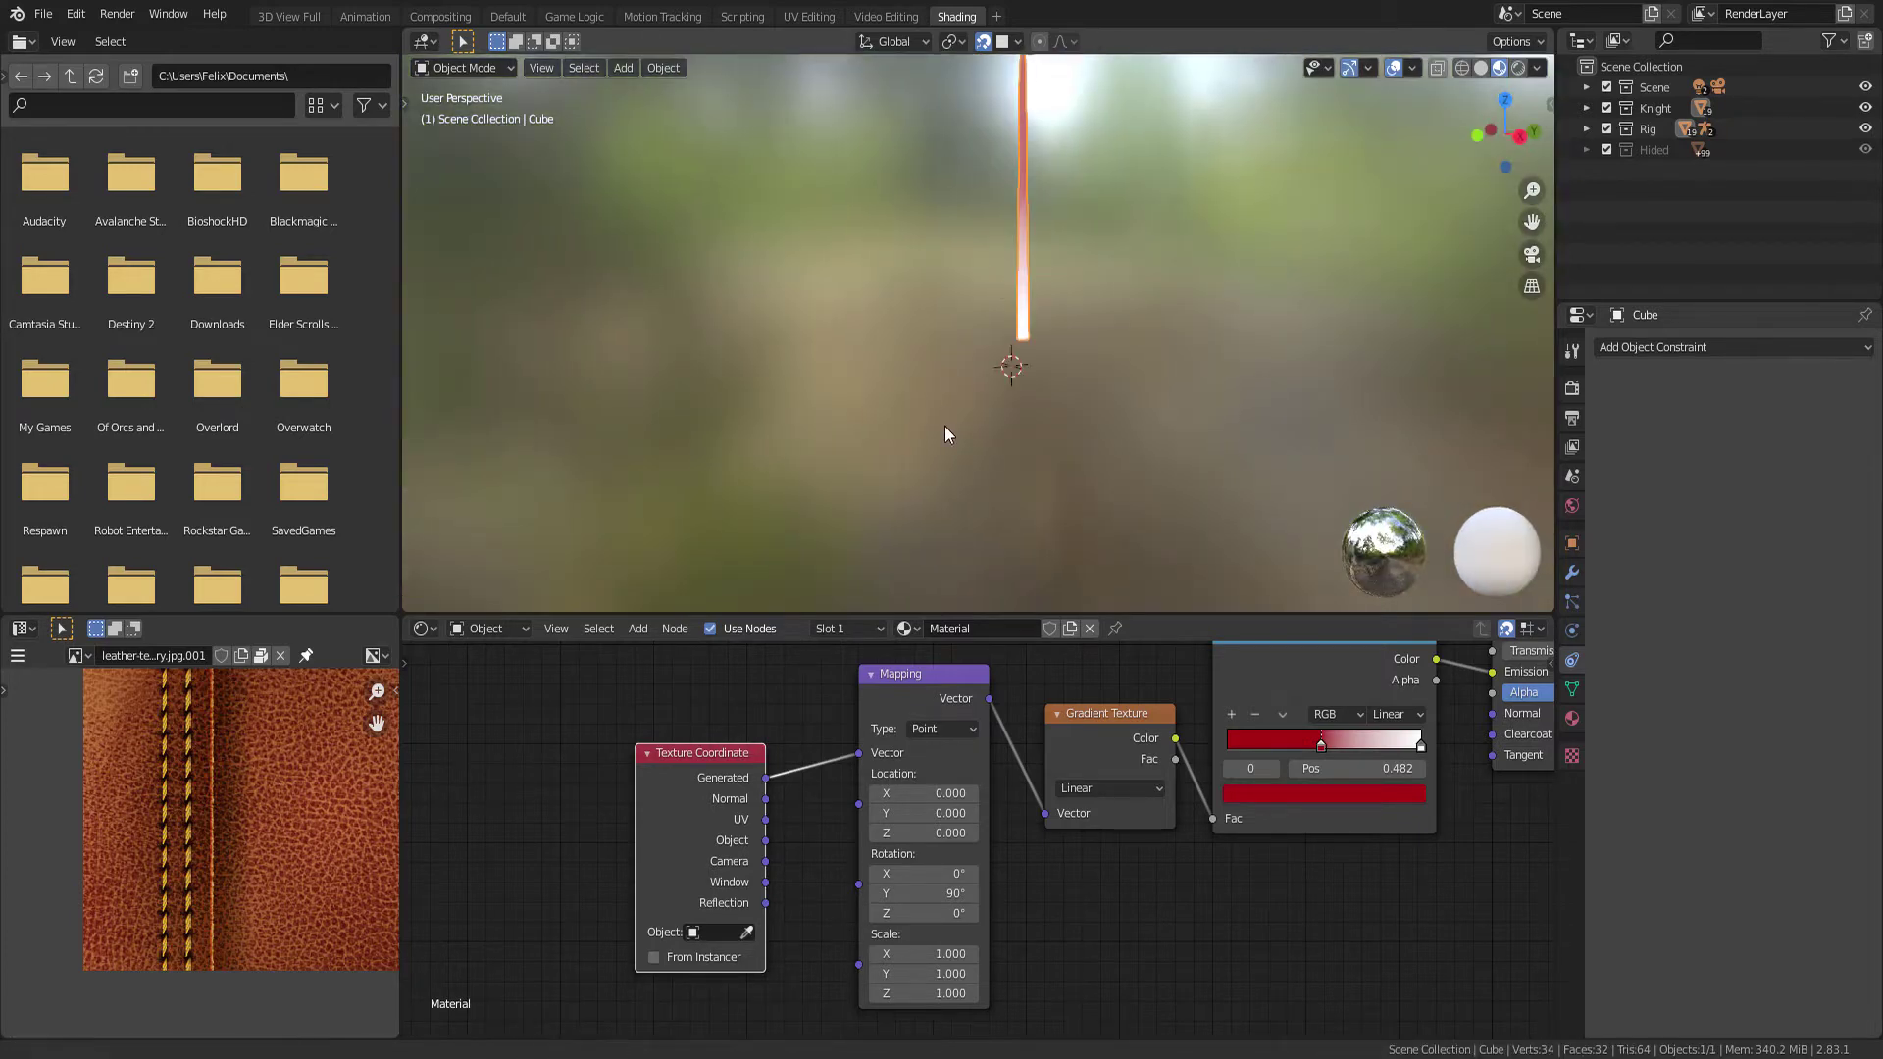
key("Left")
key("Right")
key("Left")
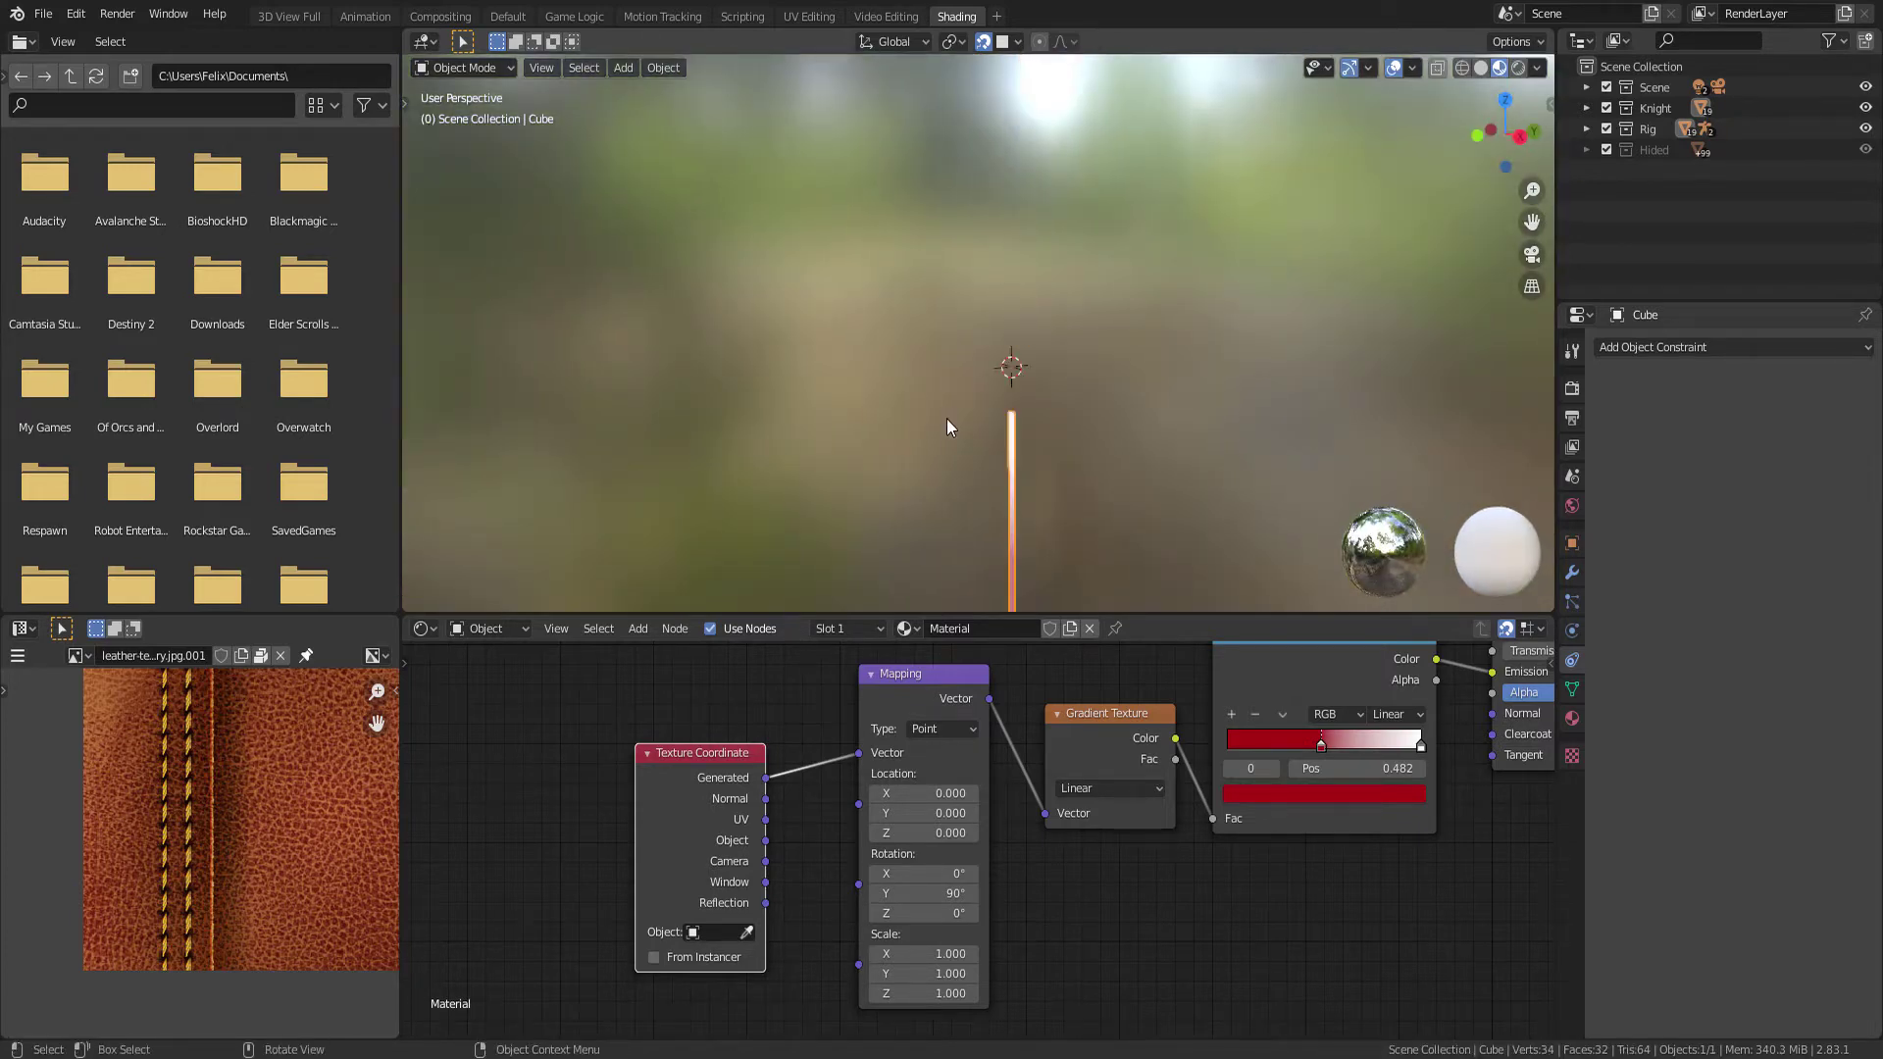
key("Right")
key("KP_Divide")
Enable the Child Of constraint on the guardian_sword_rig sword bone
left_click(1016, 398)
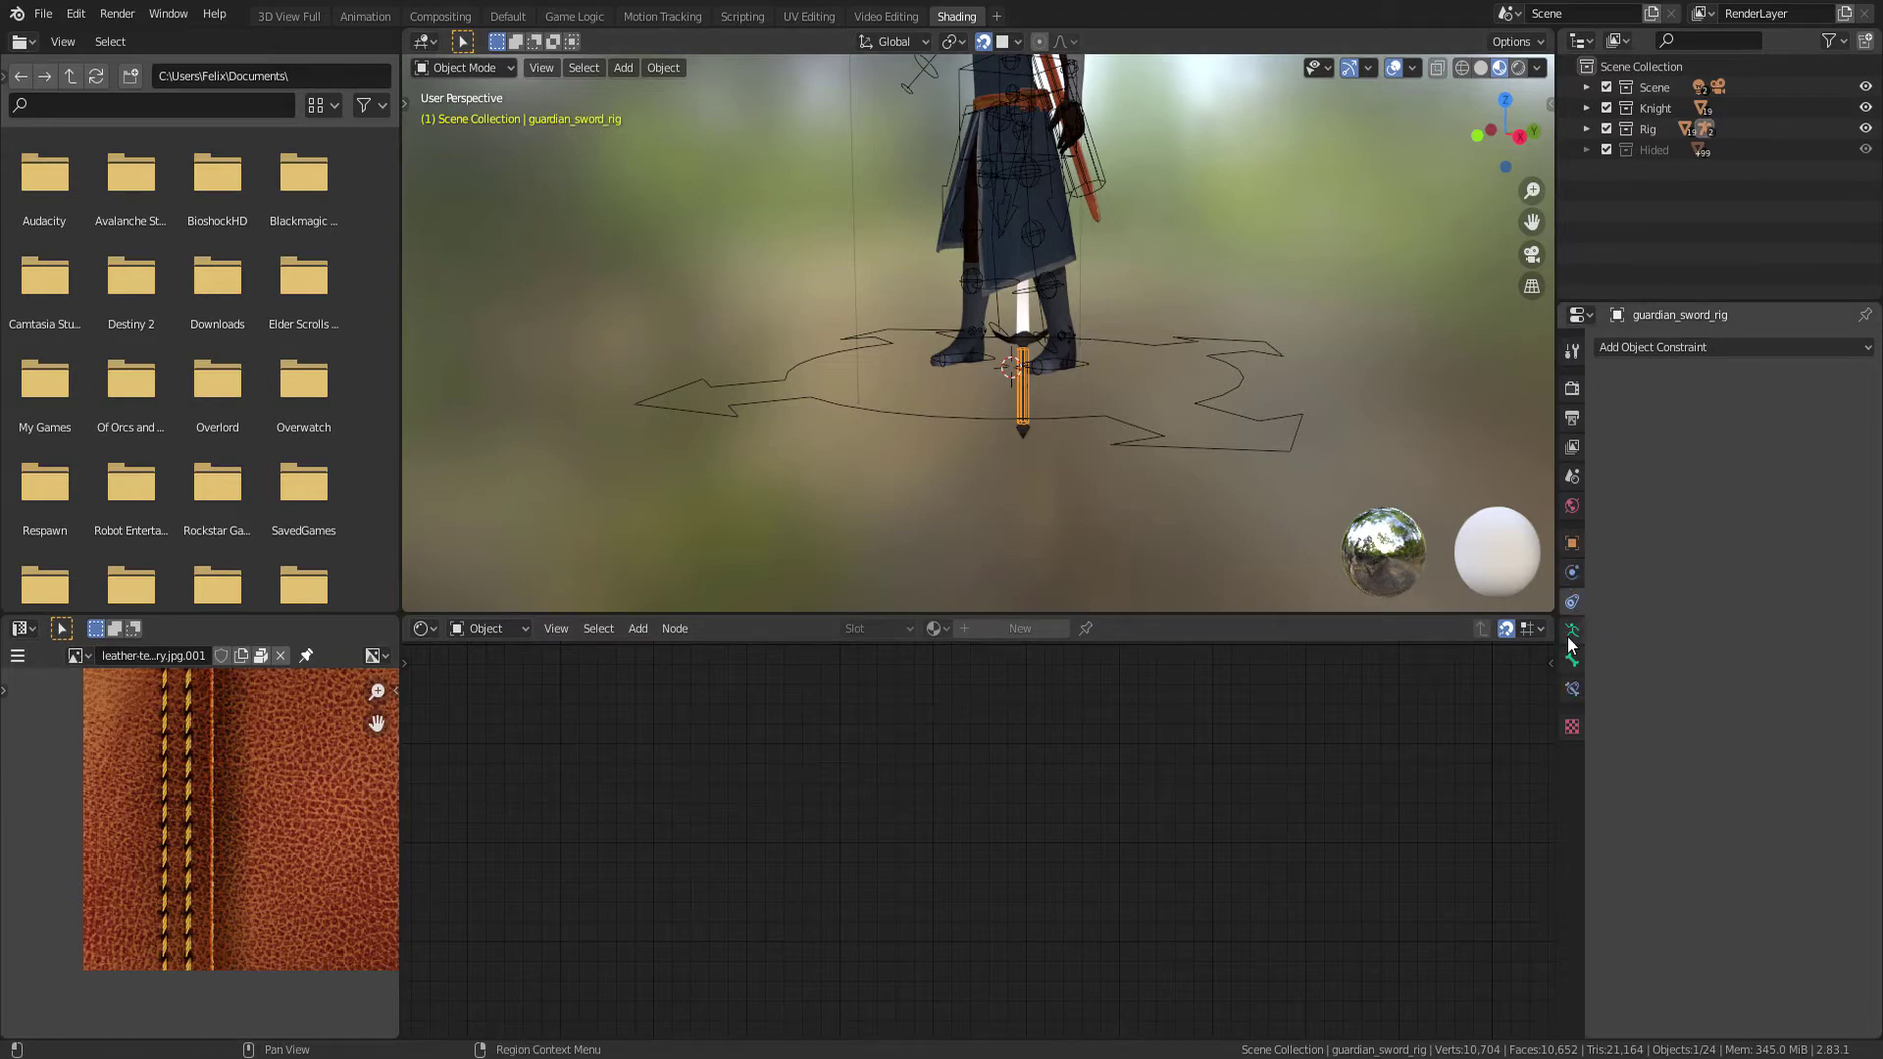
left_click(1575, 630)
left_click(1572, 690)
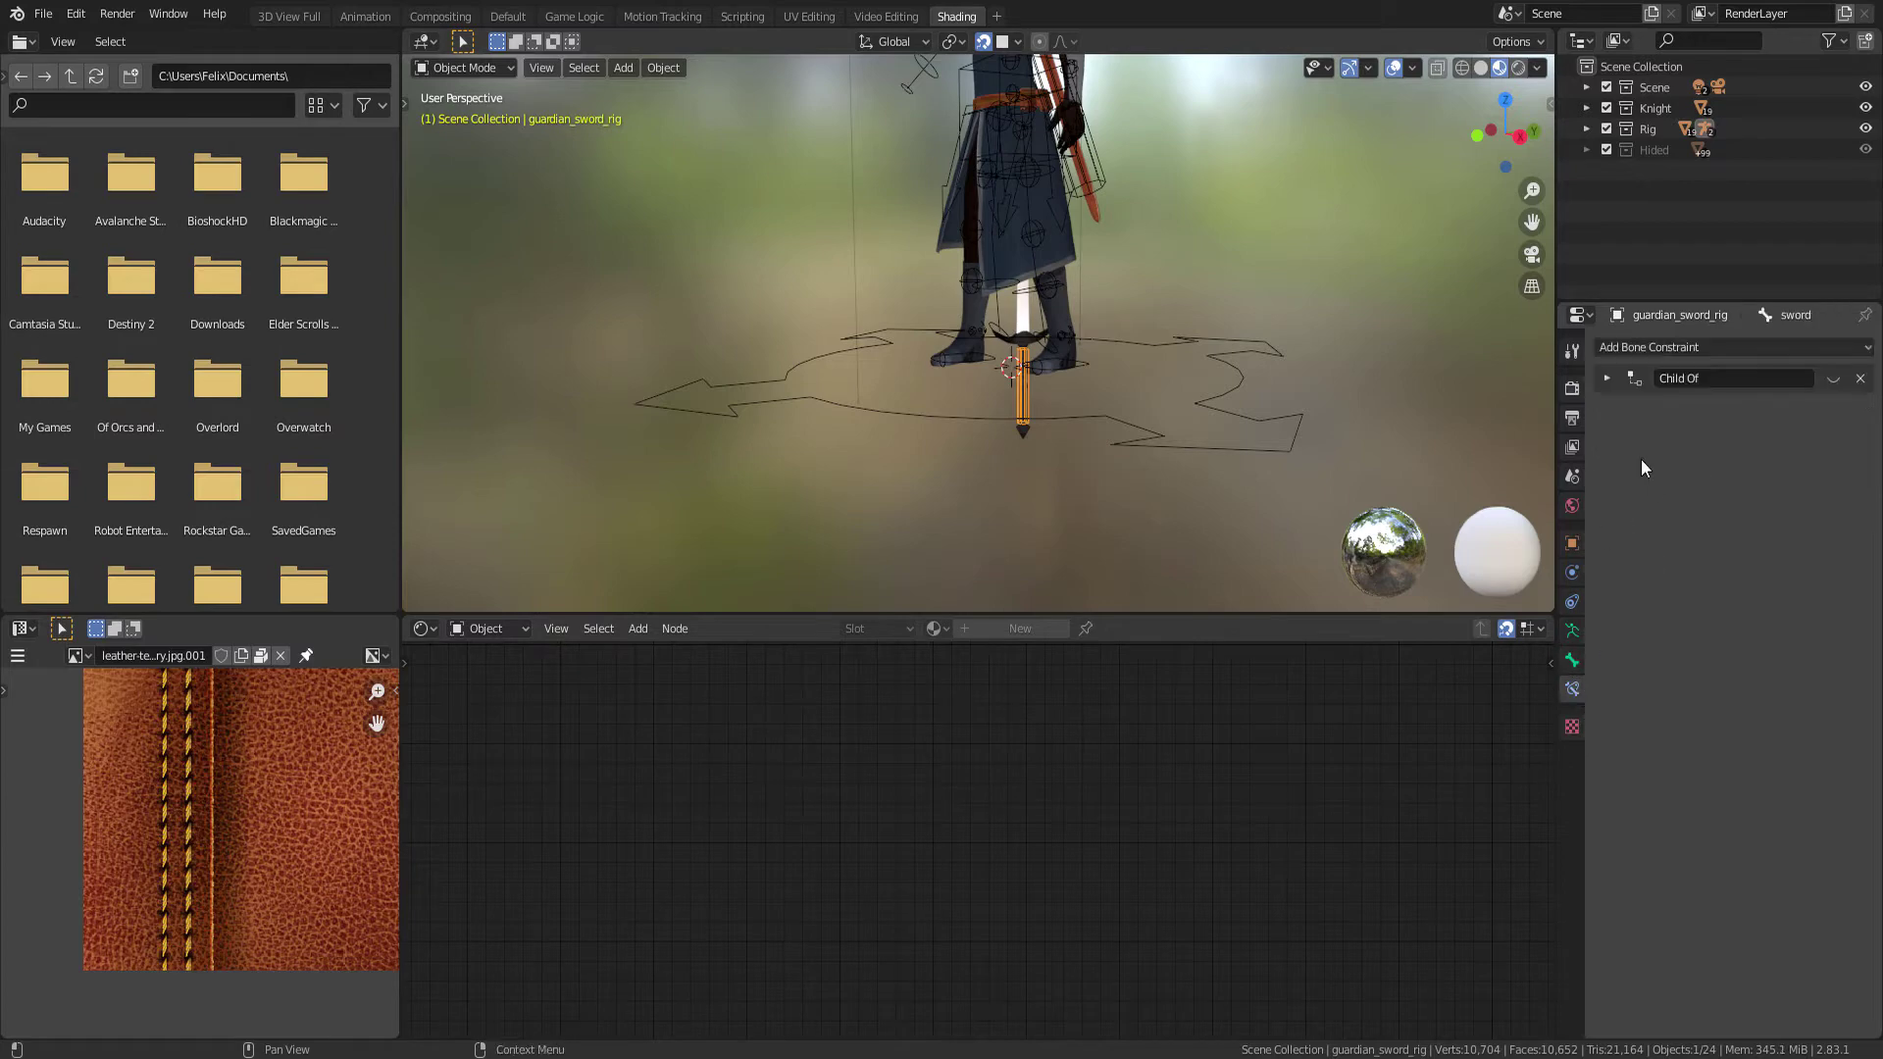
left_click(1833, 379)
Return to frame 0 and orbit around the whole knight to check the pose
key("Home")
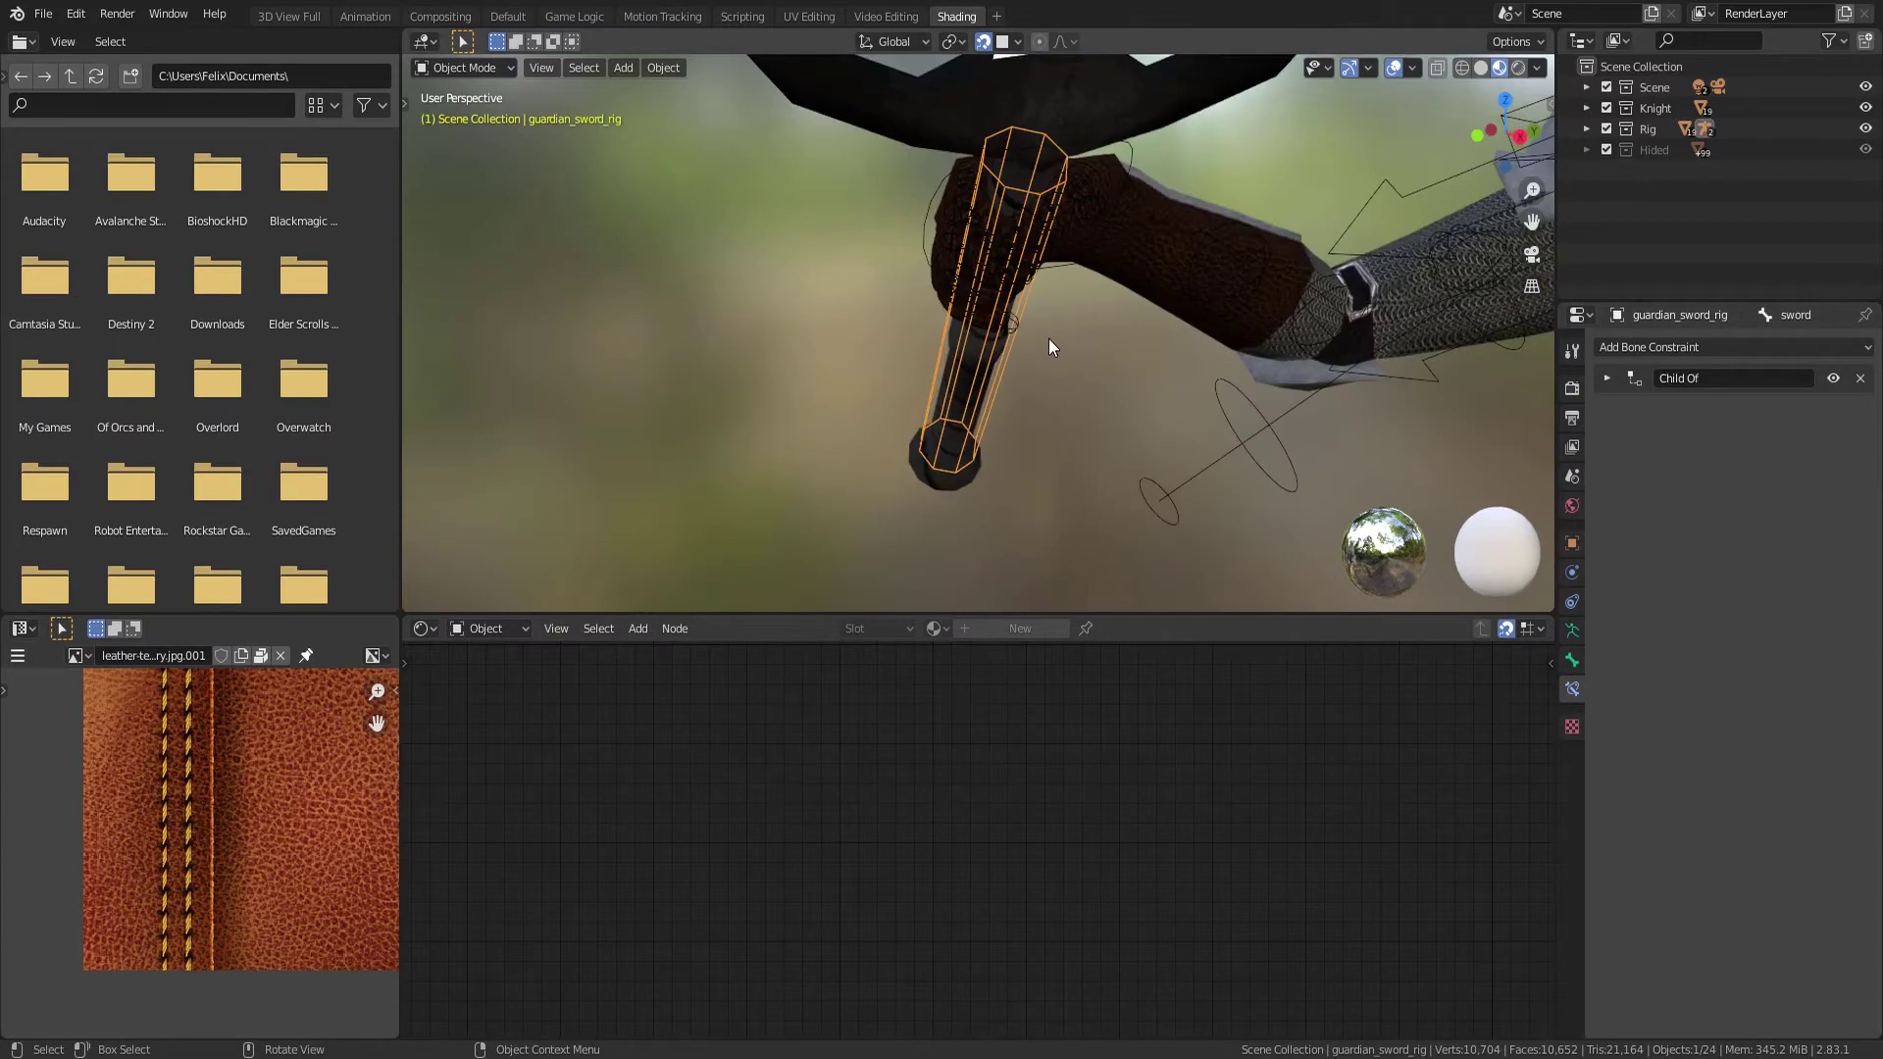
mouse_move(1098, 355)
middle_mouse_down()
mouse_move(1185, 315)
mouse_move(1118, 468)
mouse_move(1054, 291)
middle_mouse_up()
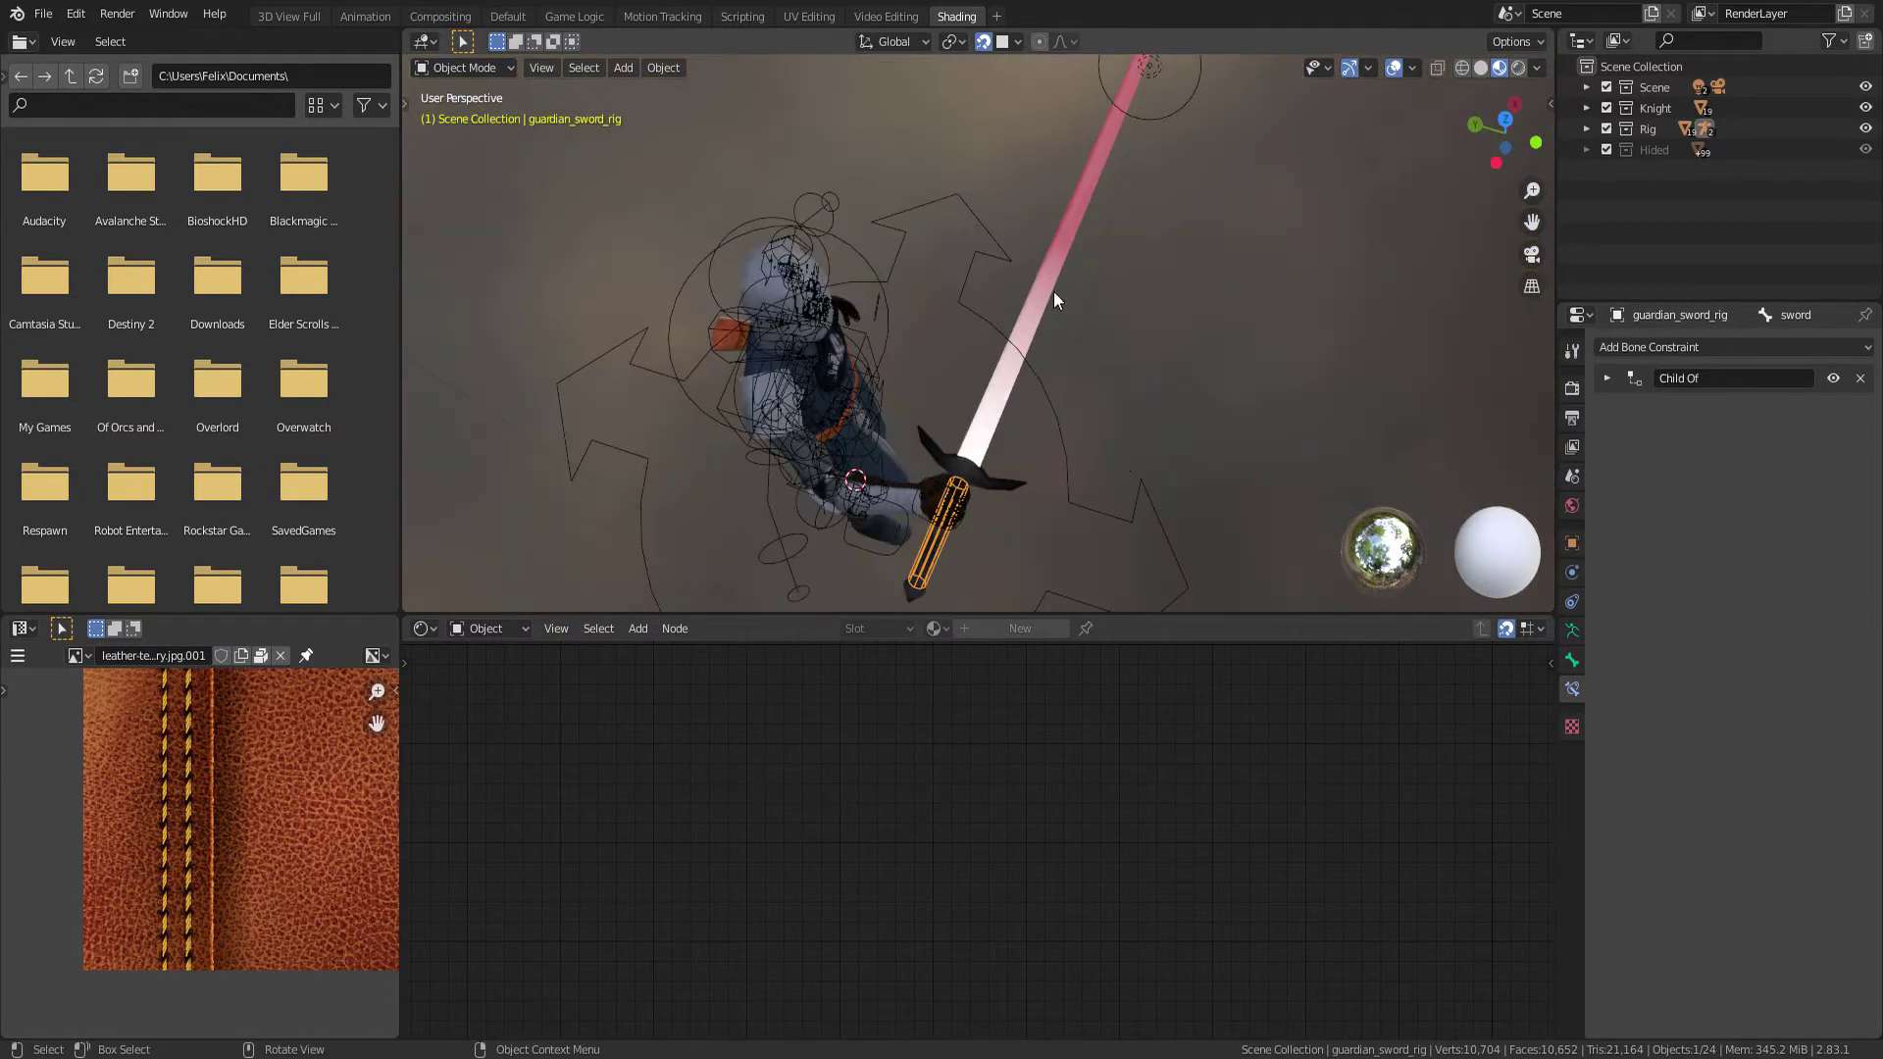
mouse_move(1083, 183)
middle_mouse_down()
mouse_move(963, 467)
mouse_move(987, 410)
mouse_move(857, 176)
middle_mouse_up()
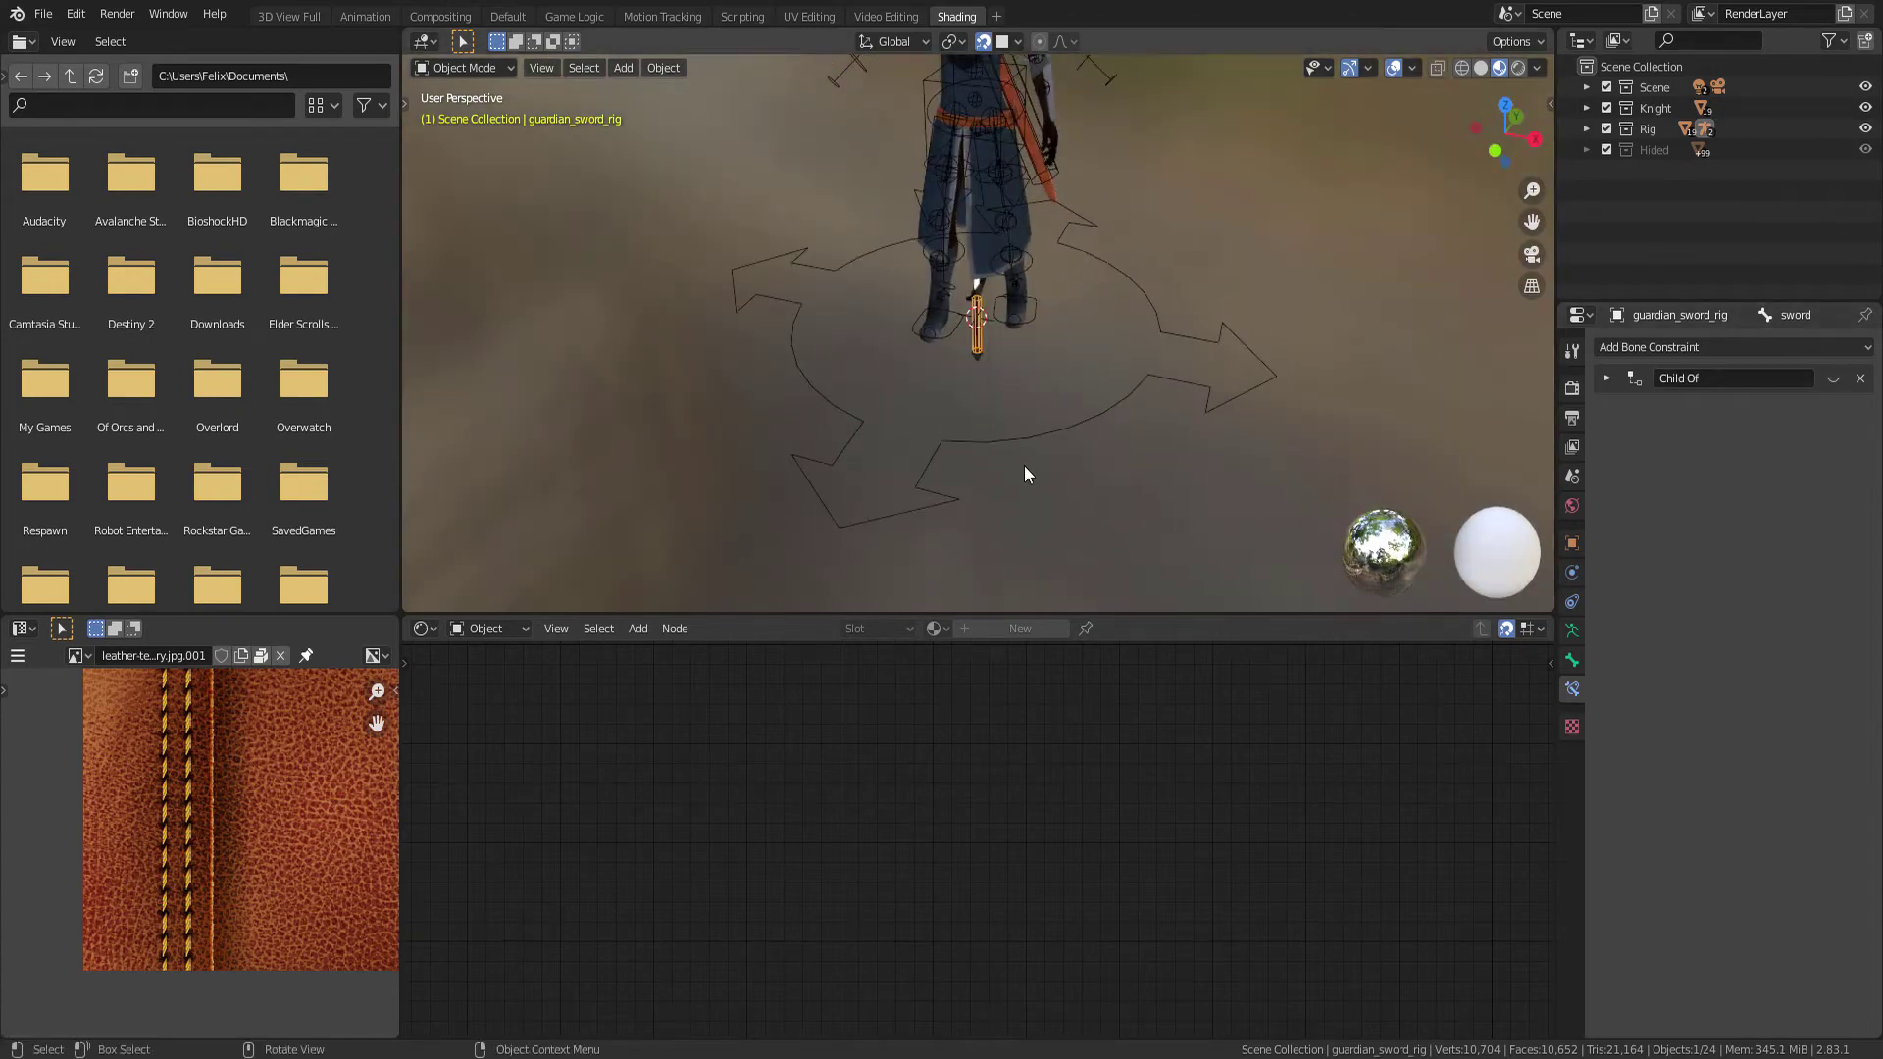
key("shift+Left")
mouse_move(1024, 465)
middle_mouse_down()
mouse_move(987, 357)
mouse_move(980, 504)
mouse_move(958, 355)
mouse_move(990, 172)
mouse_move(941, 475)
mouse_move(985, 257)
mouse_move(1030, 429)
mouse_move(1026, 344)
mouse_move(1021, 374)
mouse_move(1067, 338)
middle_mouse_up()
On the selected blade, move the white stop to 0.795 and tint it pale yellow
left_click(1065, 335)
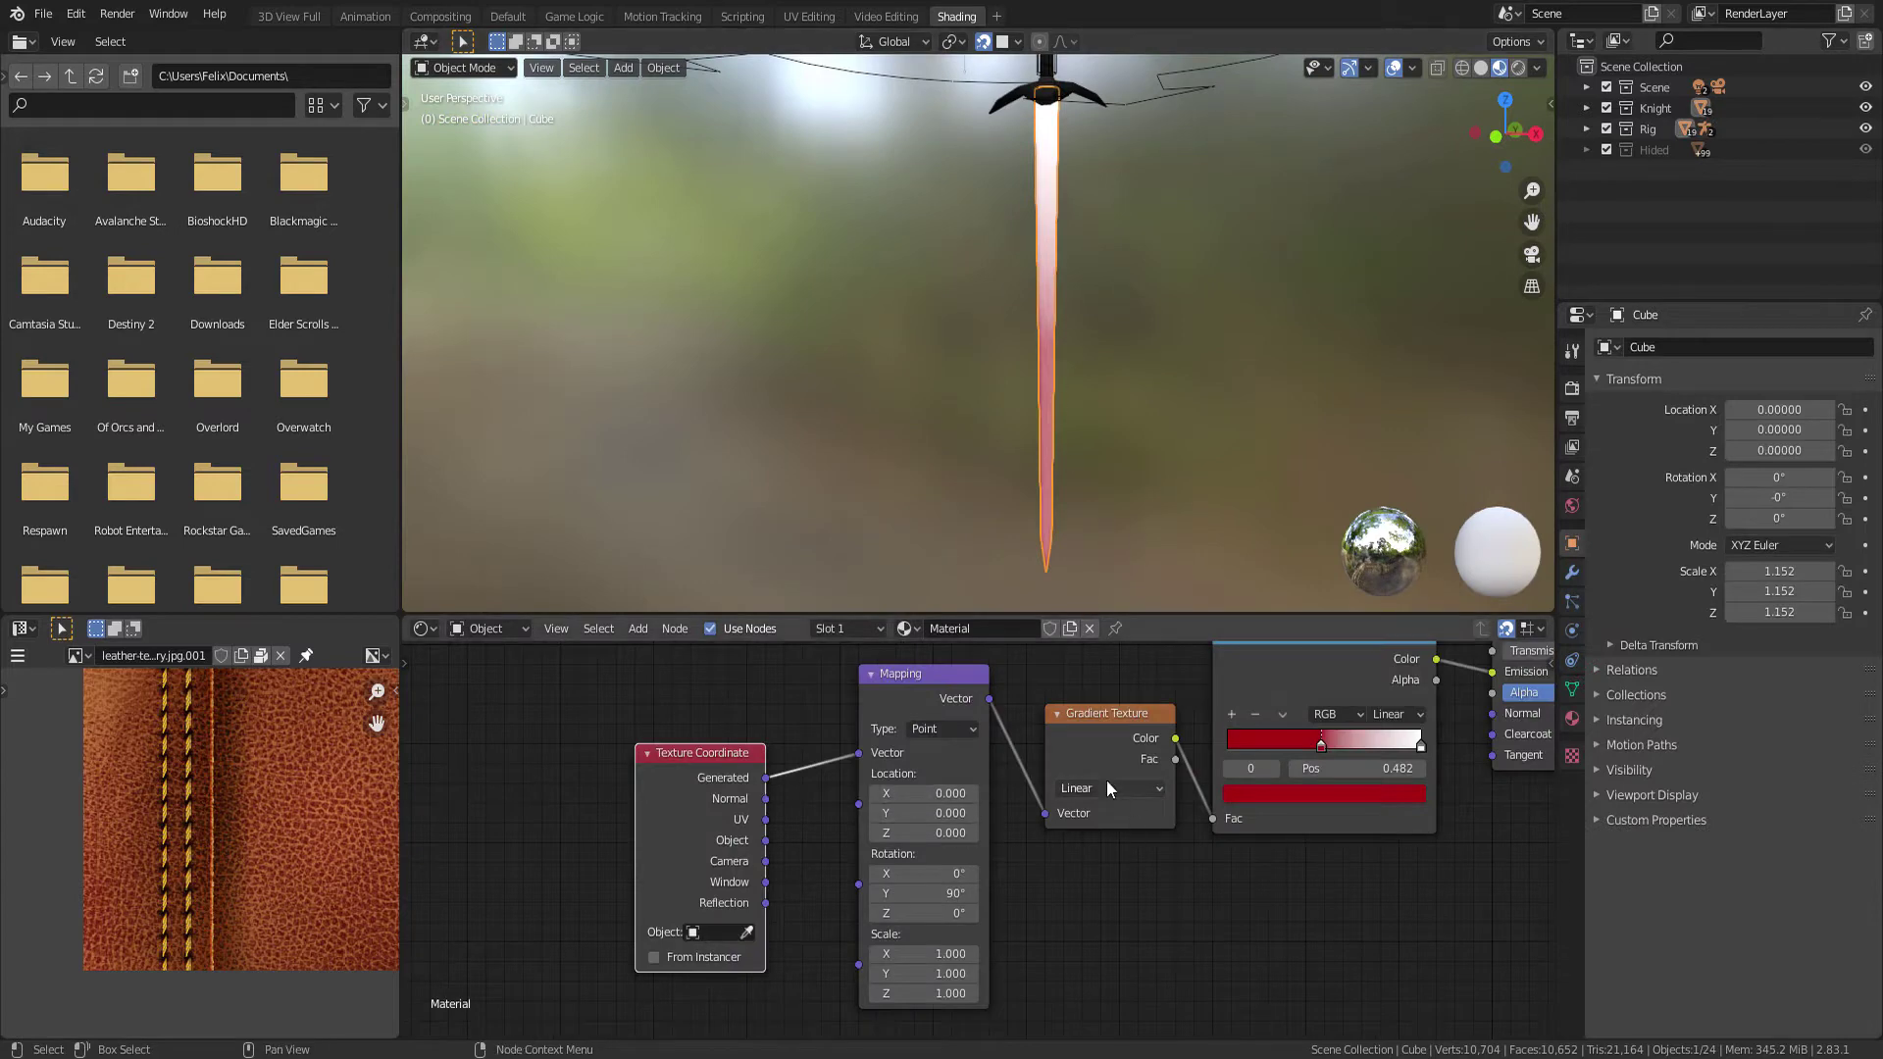
scroll(1106, 779, "up", 3)
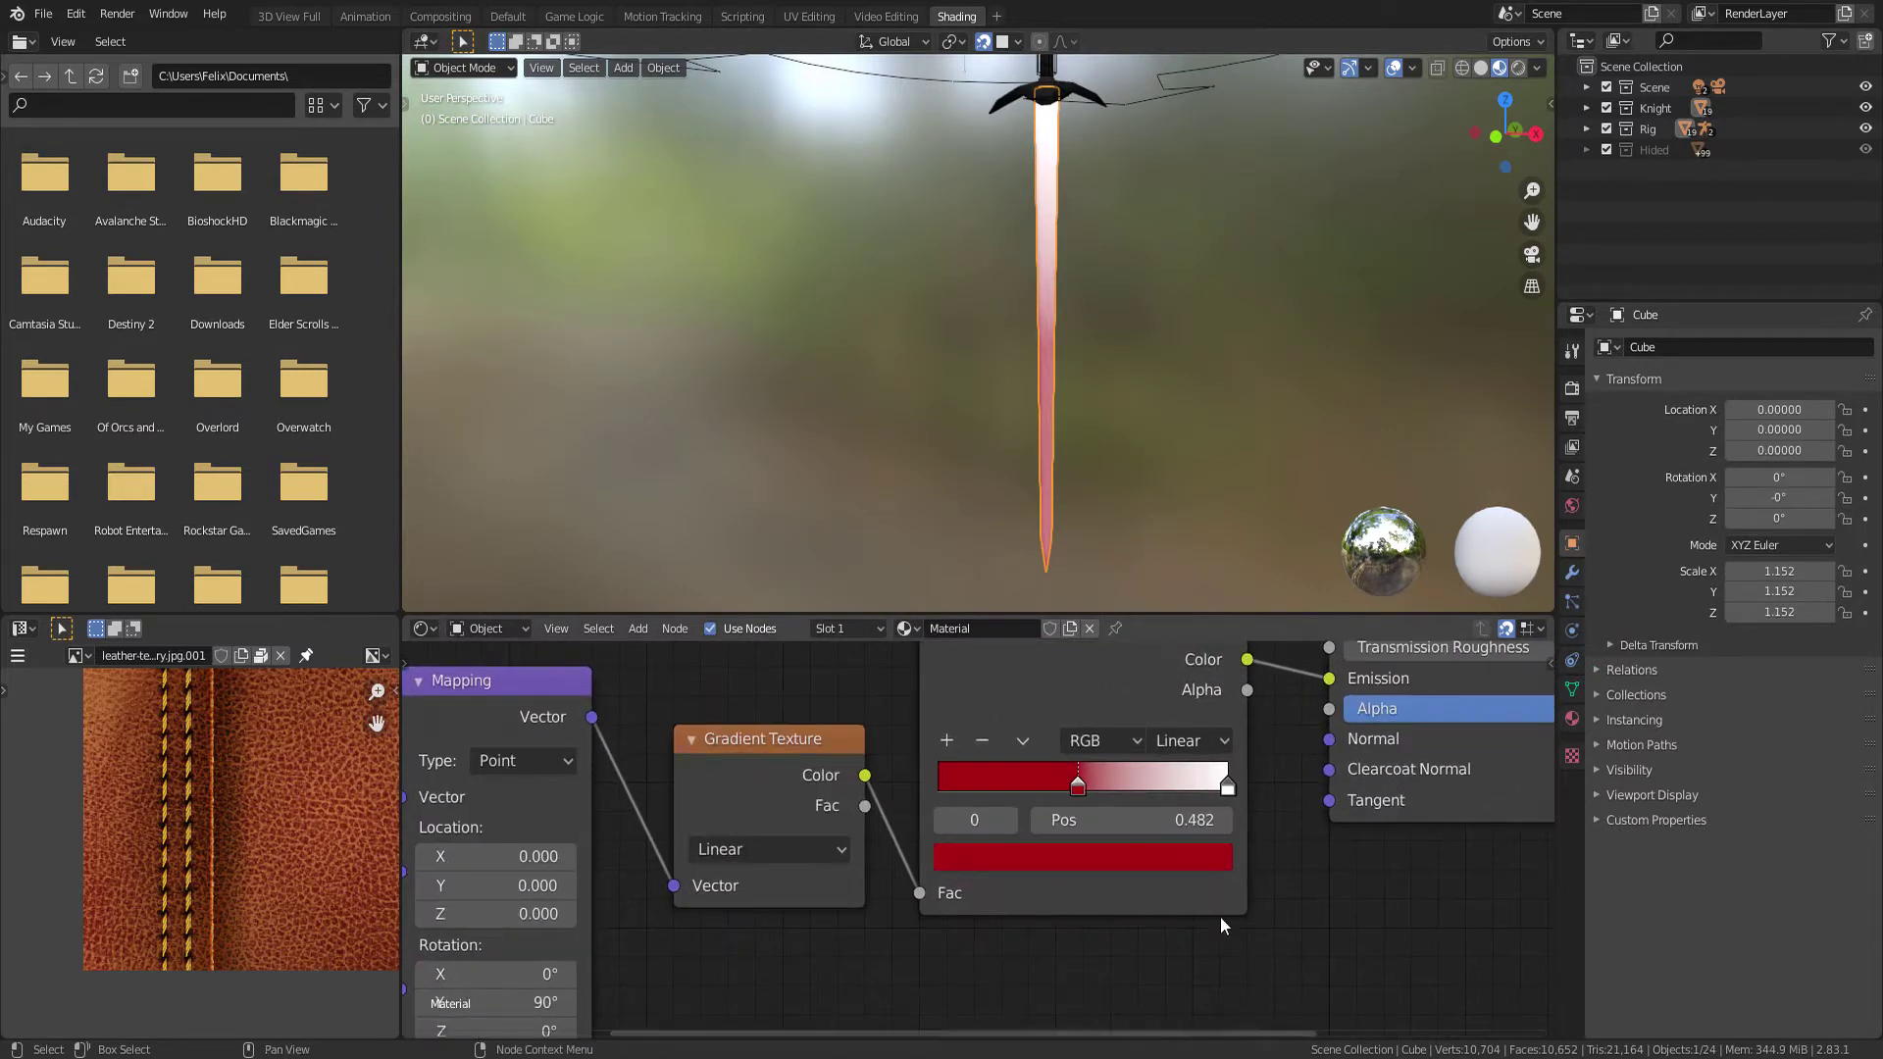
mouse_move(1220, 916)
middle_mouse_down()
mouse_move(1037, 803)
mouse_move(1024, 1005)
mouse_move(1014, 785)
mouse_move(988, 689)
mouse_move(1038, 745)
middle_mouse_up()
scroll(1038, 802, "down", 2)
scroll(1037, 746, "up", 3)
left_click_drag(1023, 790, 950, 790)
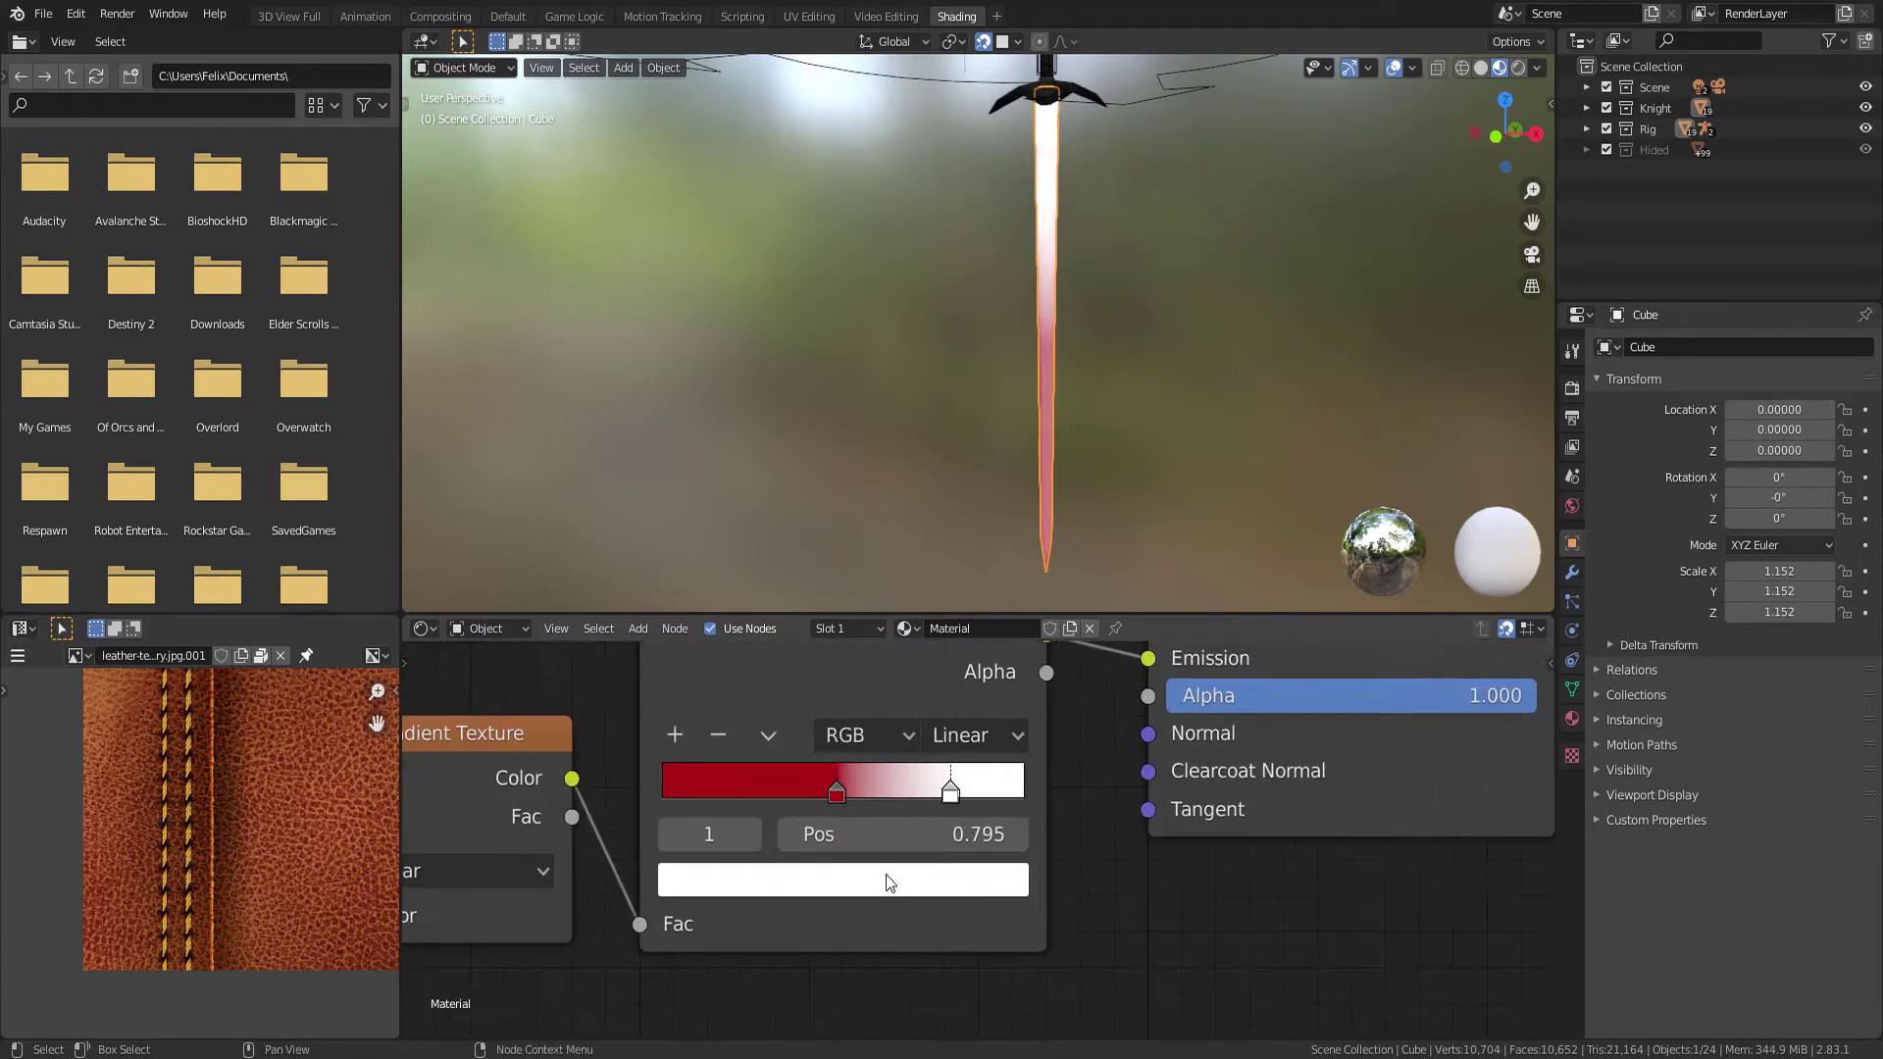
left_click(886, 880)
left_click(780, 517)
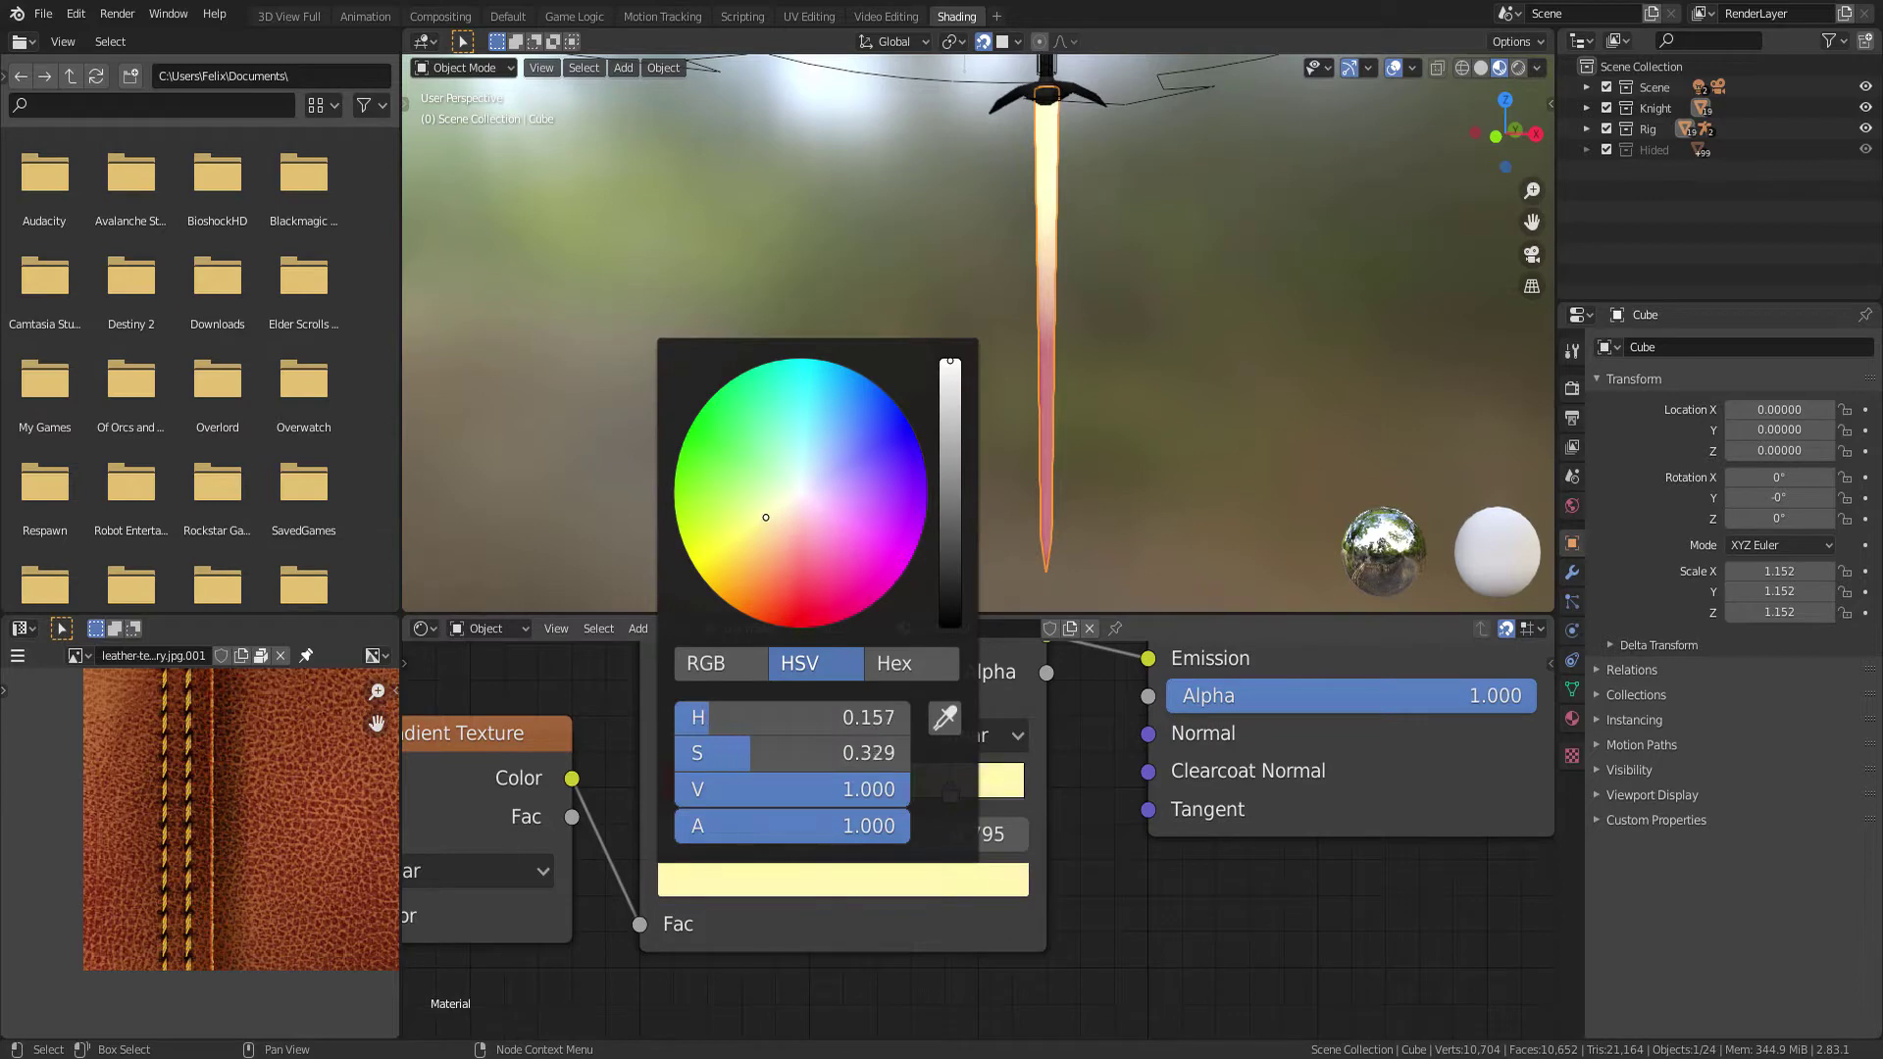
left_click_drag(947, 420, 948, 385)
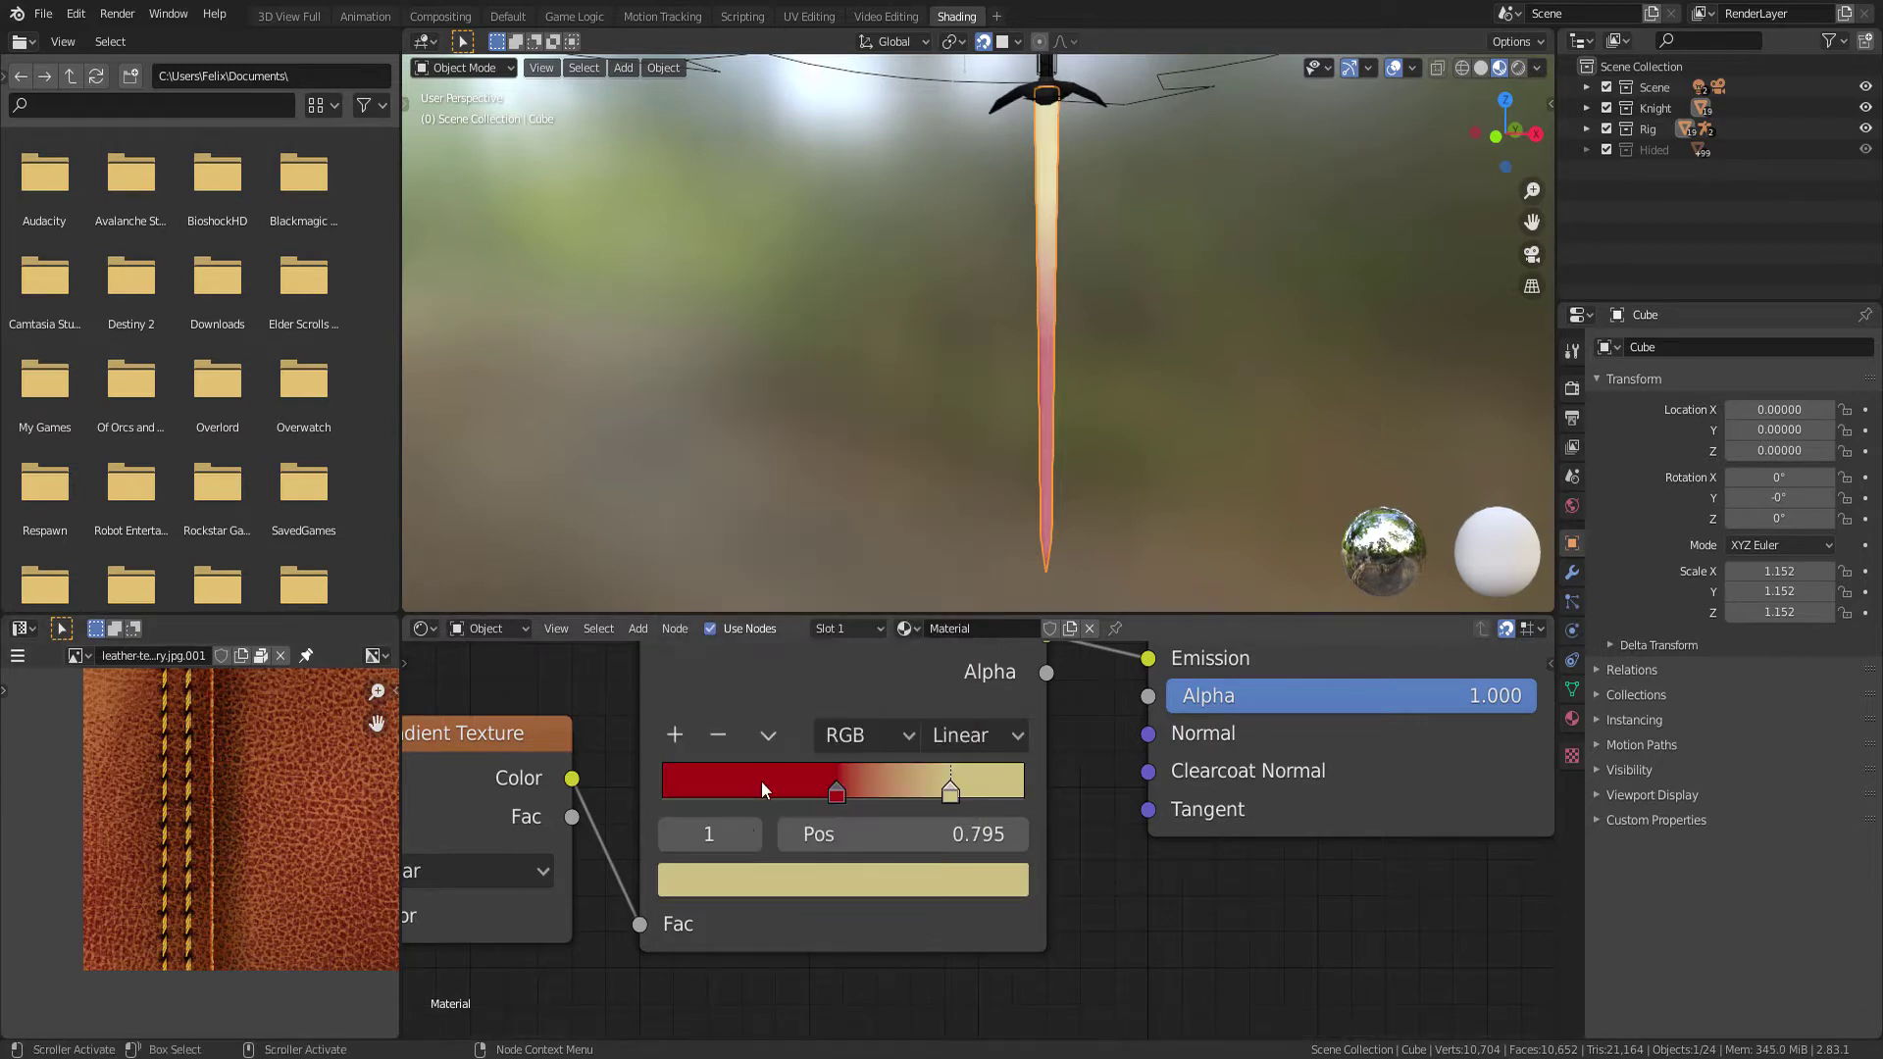
Add a middle stop and place the red stop at 0.173 and yellow at 0.823
left_click(675, 736)
left_click_drag(728, 803, 712, 795)
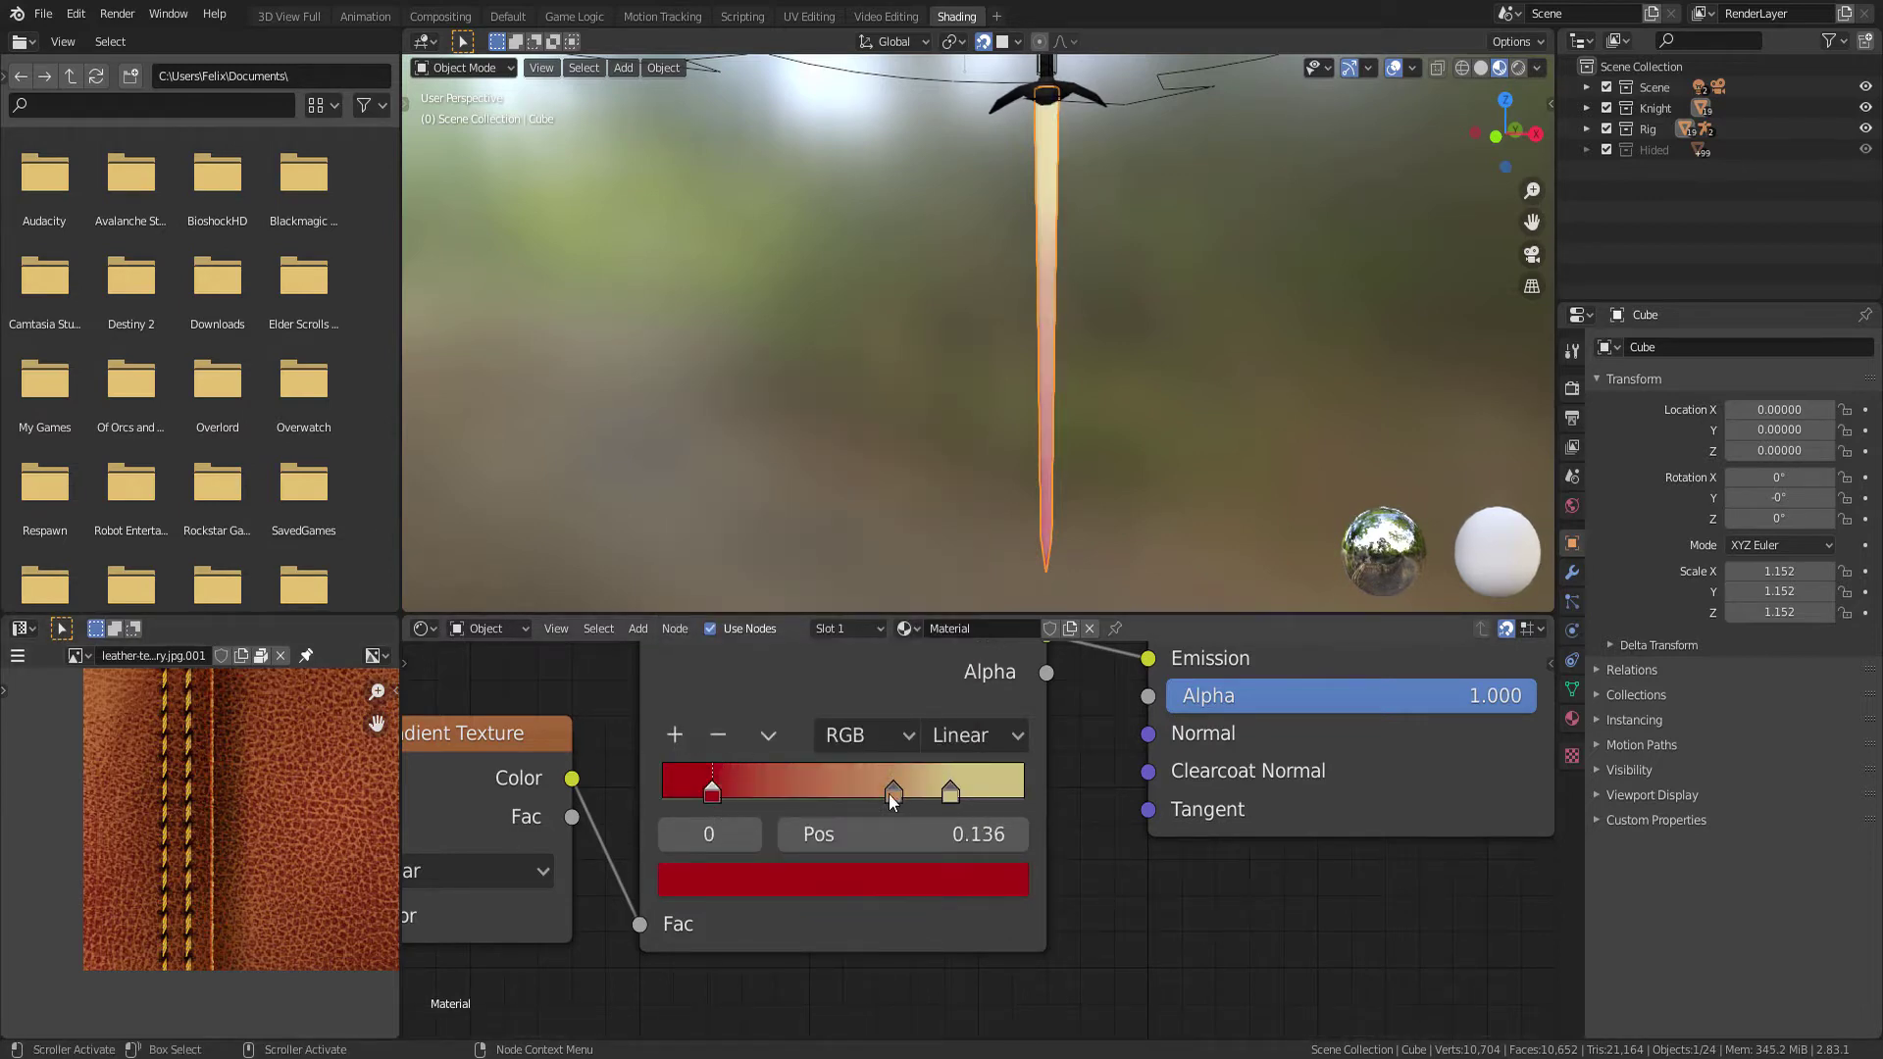
left_click_drag(883, 793, 838, 800)
left_click_drag(712, 792, 728, 793)
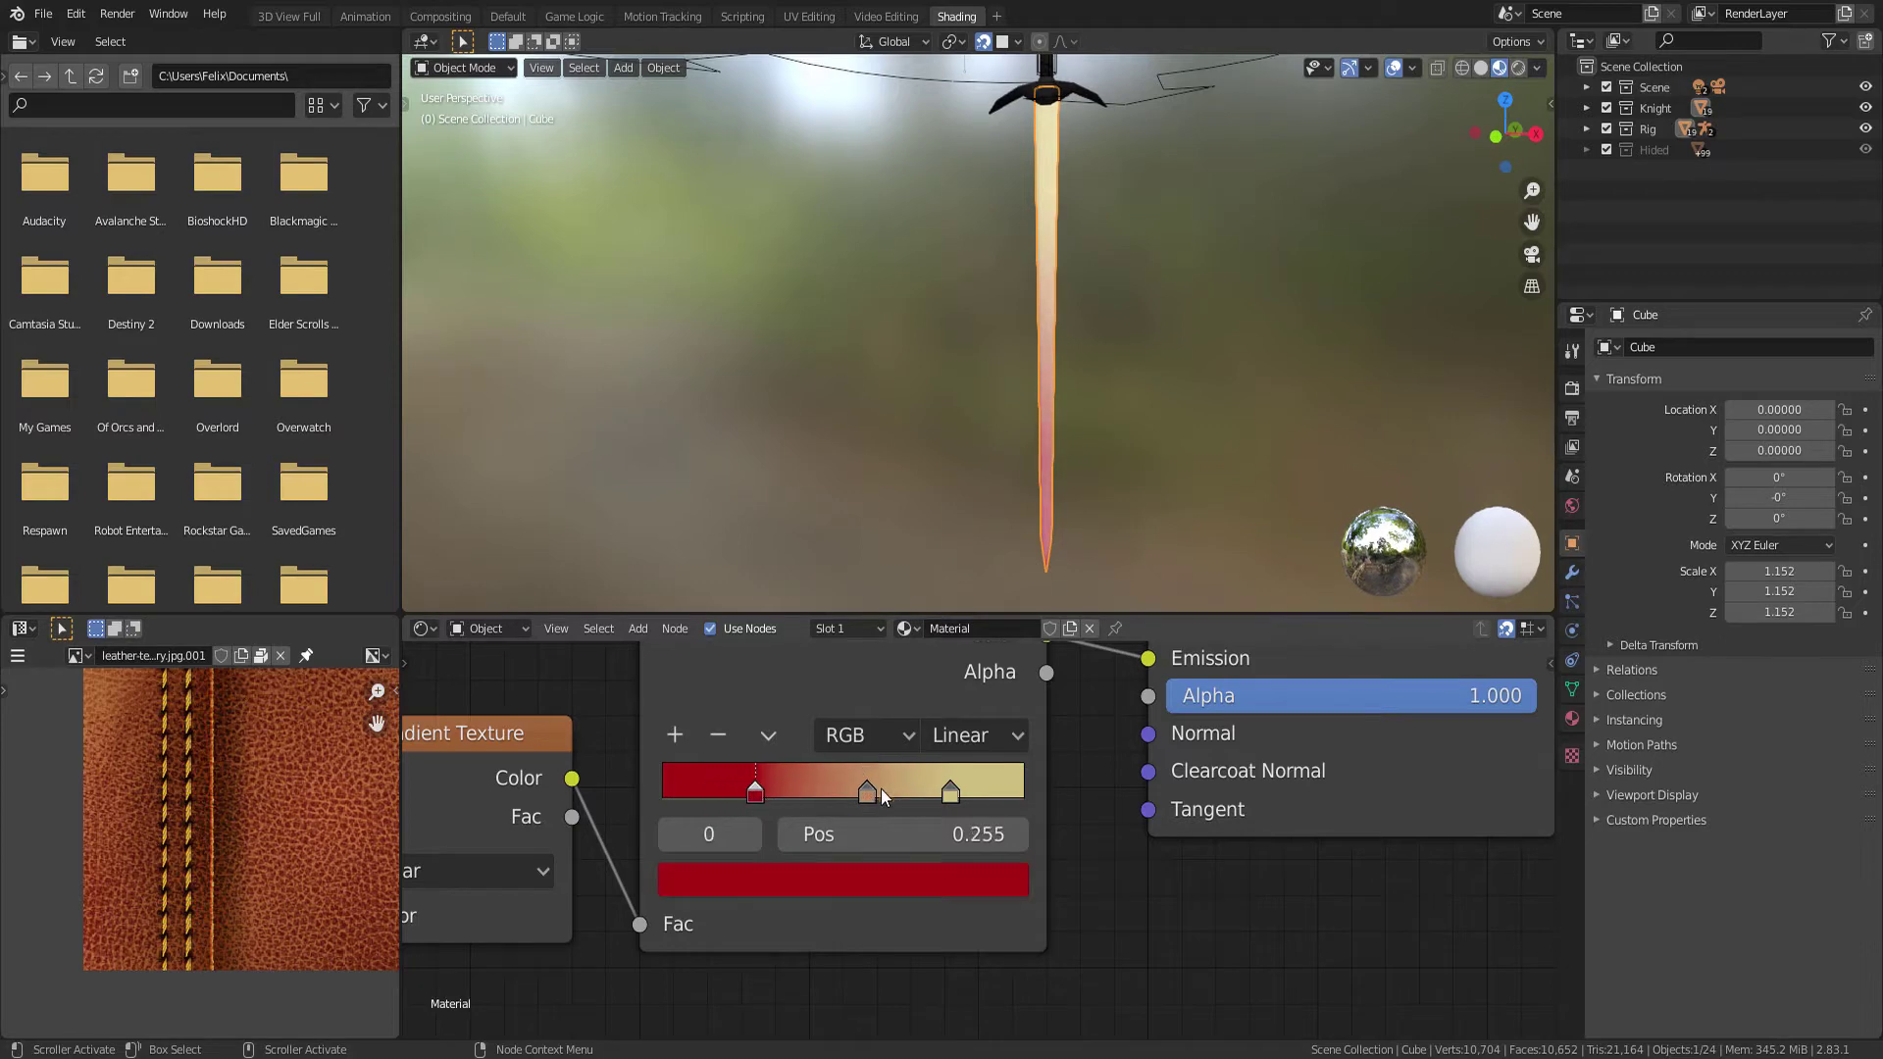
mouse_move(958, 792)
left_mouse_down()
mouse_move(859, 798)
mouse_move(1024, 793)
left_mouse_up()
Add another stop and make the end stop a near-white pink
left_click(675, 734)
left_click(898, 891)
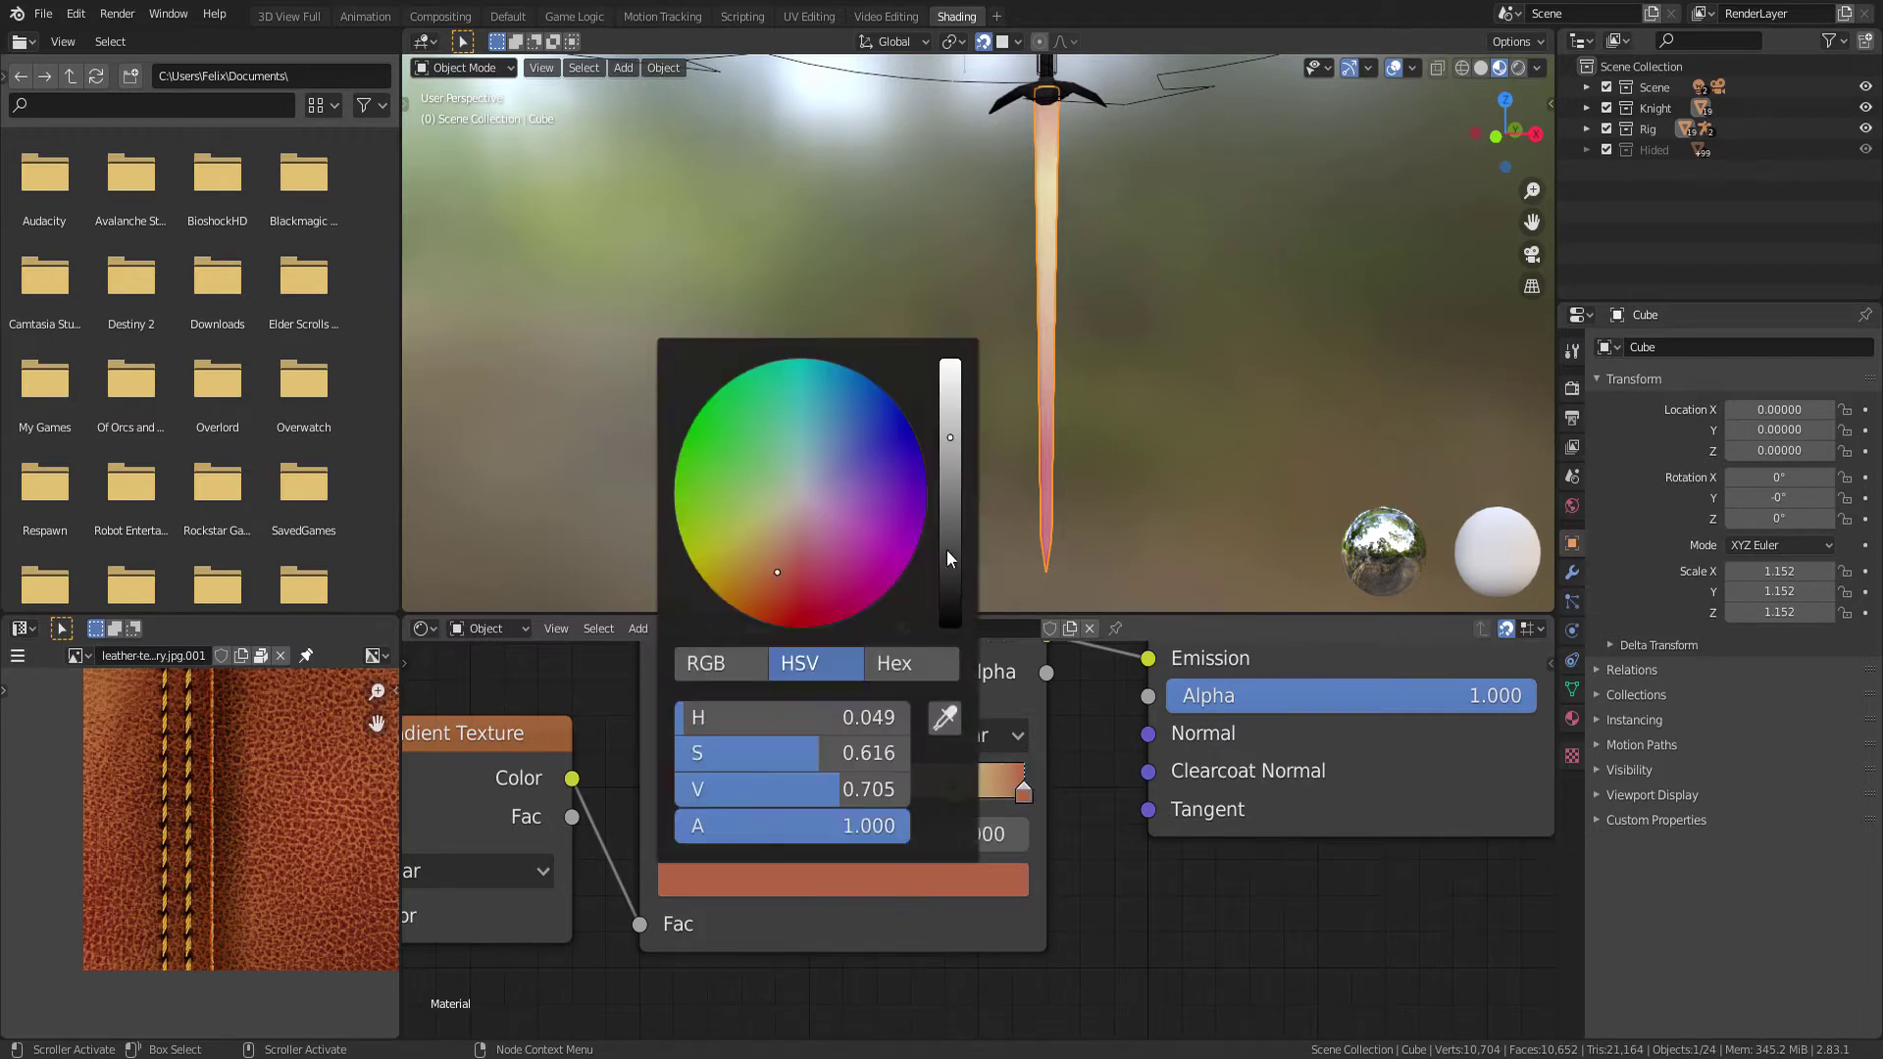
left_click(768, 525)
left_click_drag(861, 753, 785, 753)
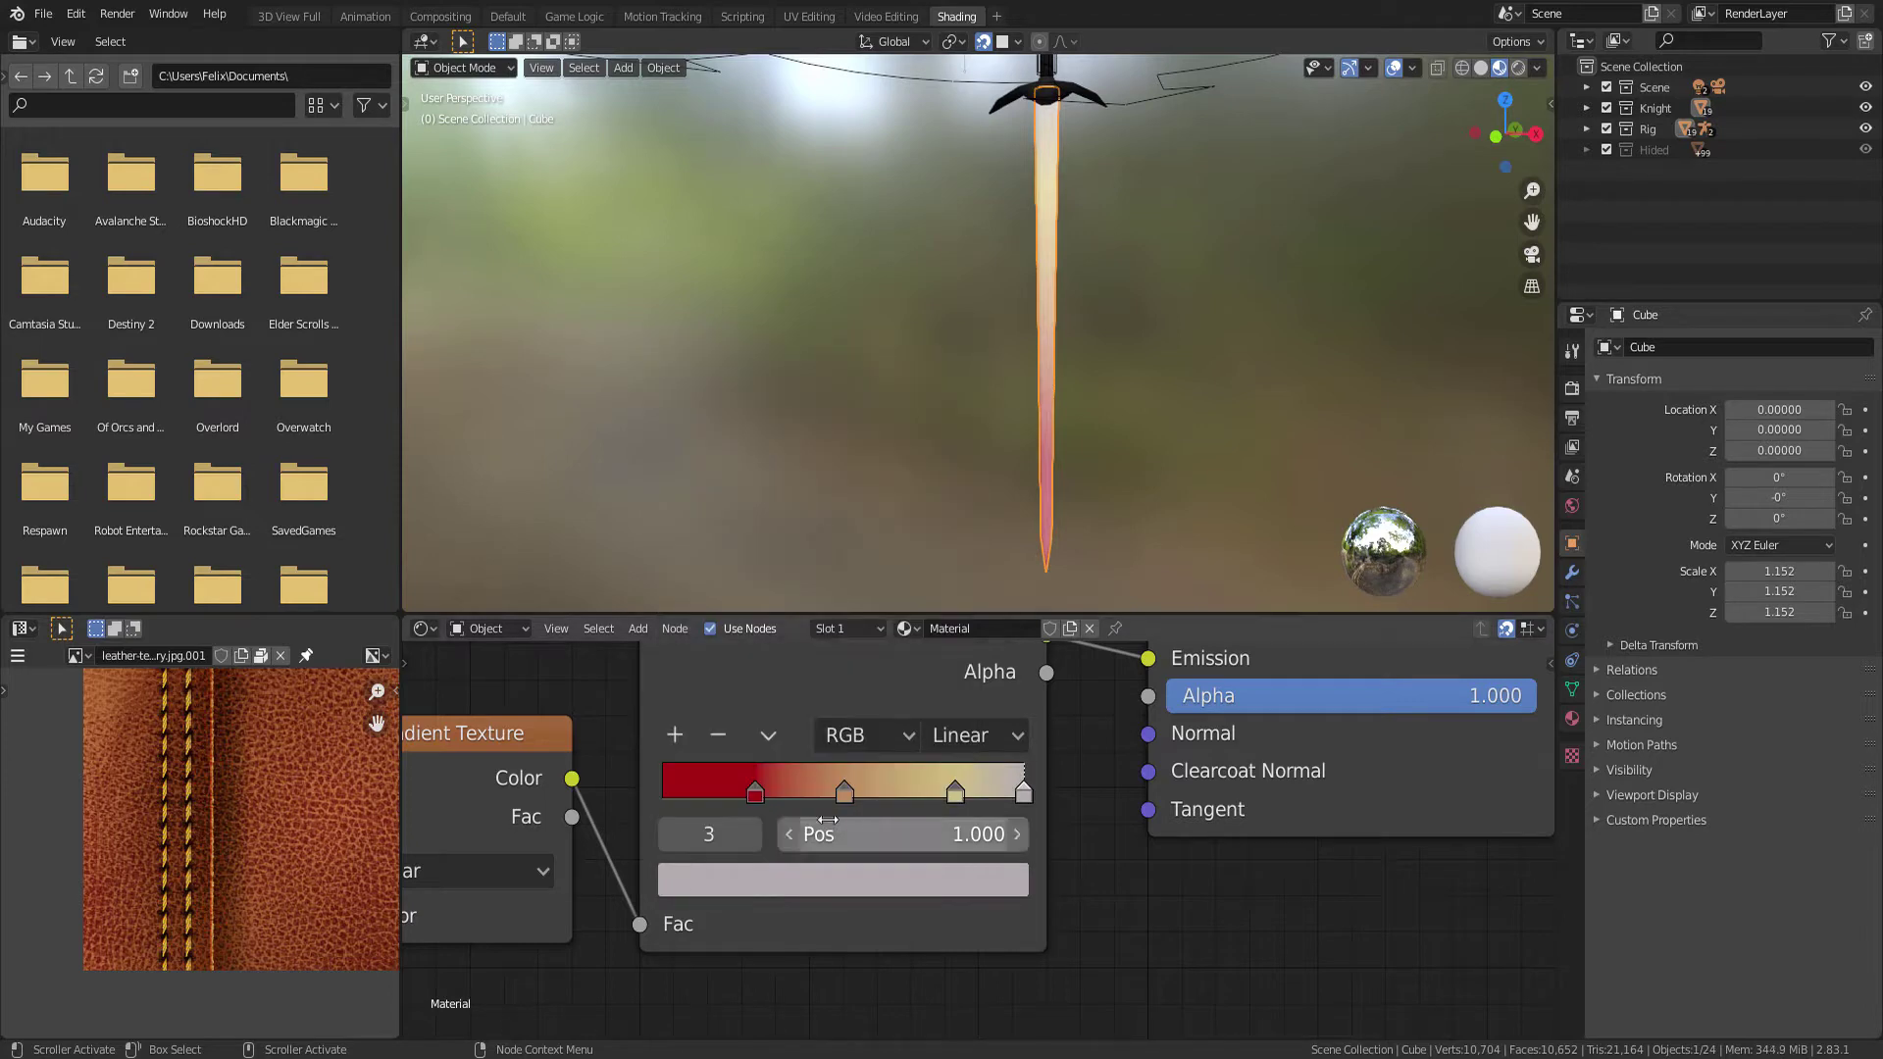
Adjust the transparency of the red stop at 0.255
left_click(756, 793)
left_click(806, 880)
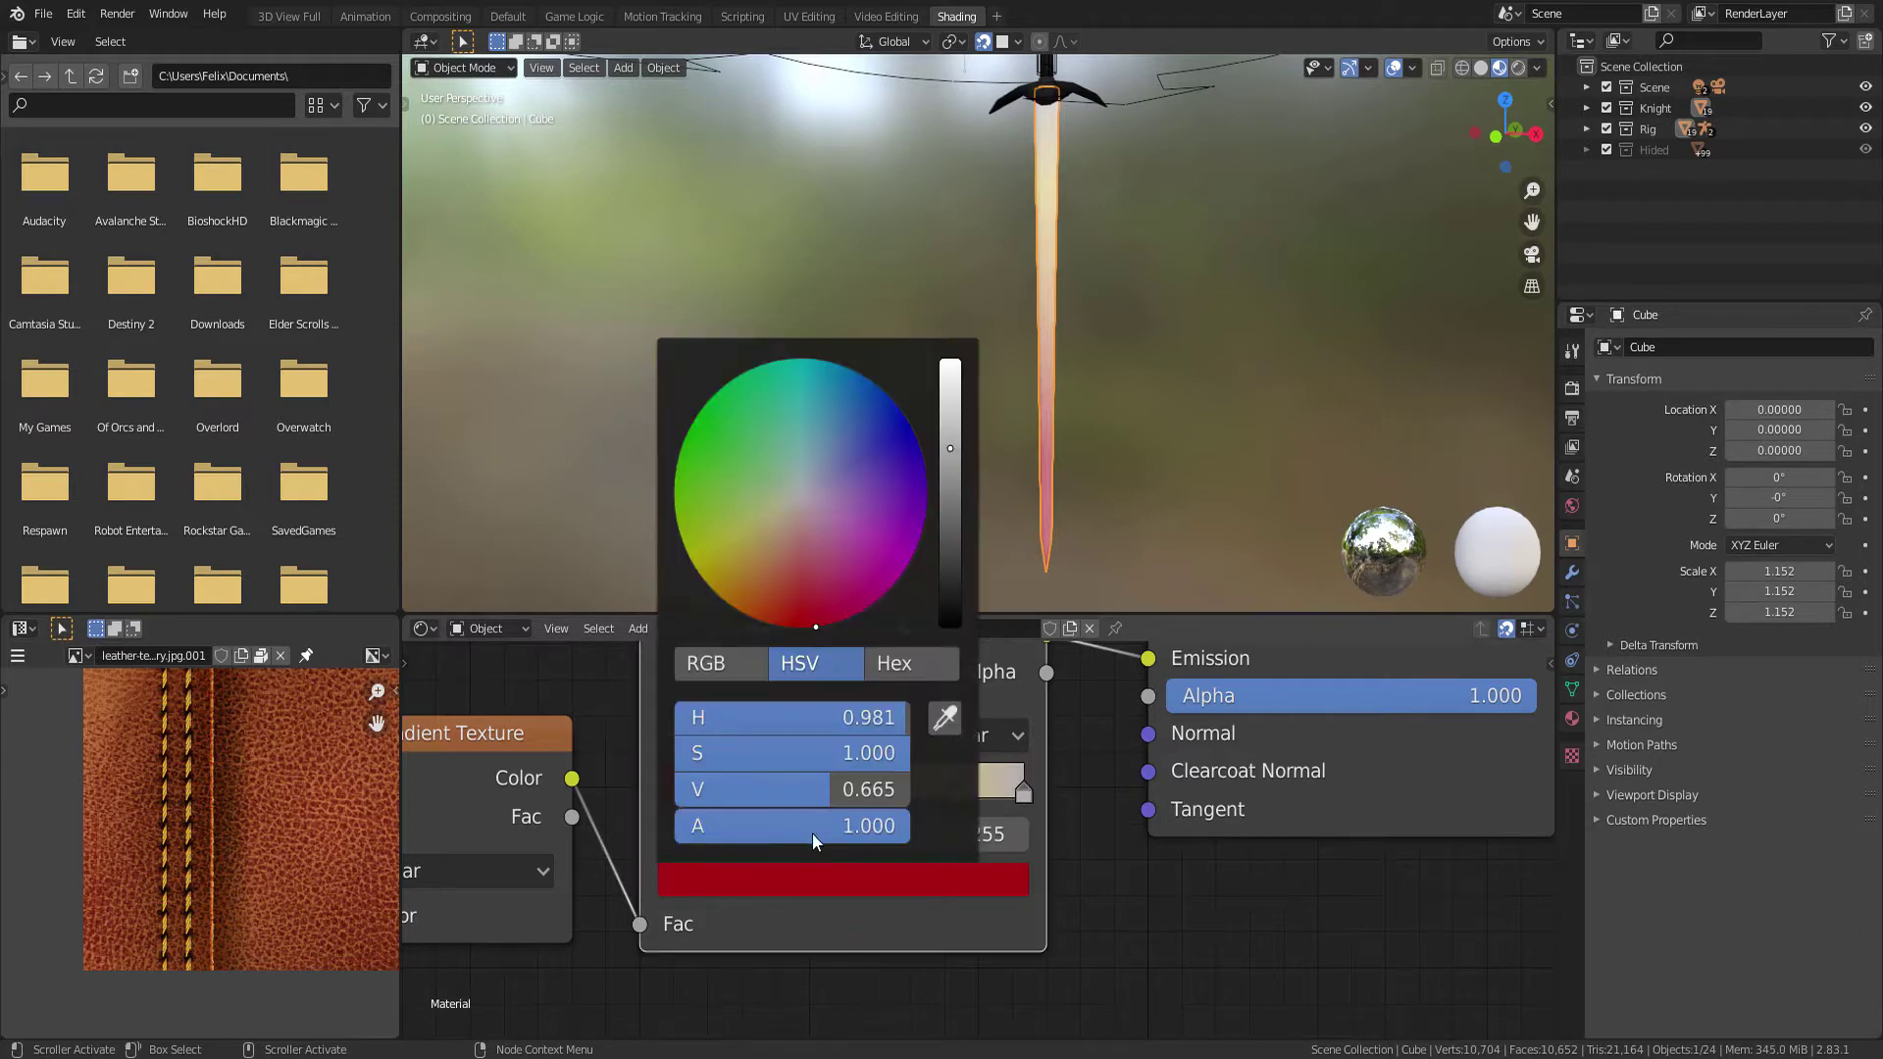
mouse_move(812, 826)
left_mouse_down()
mouse_move(687, 825)
mouse_move(909, 826)
left_mouse_up()
middle_click_drag(1110, 827, 997, 912)
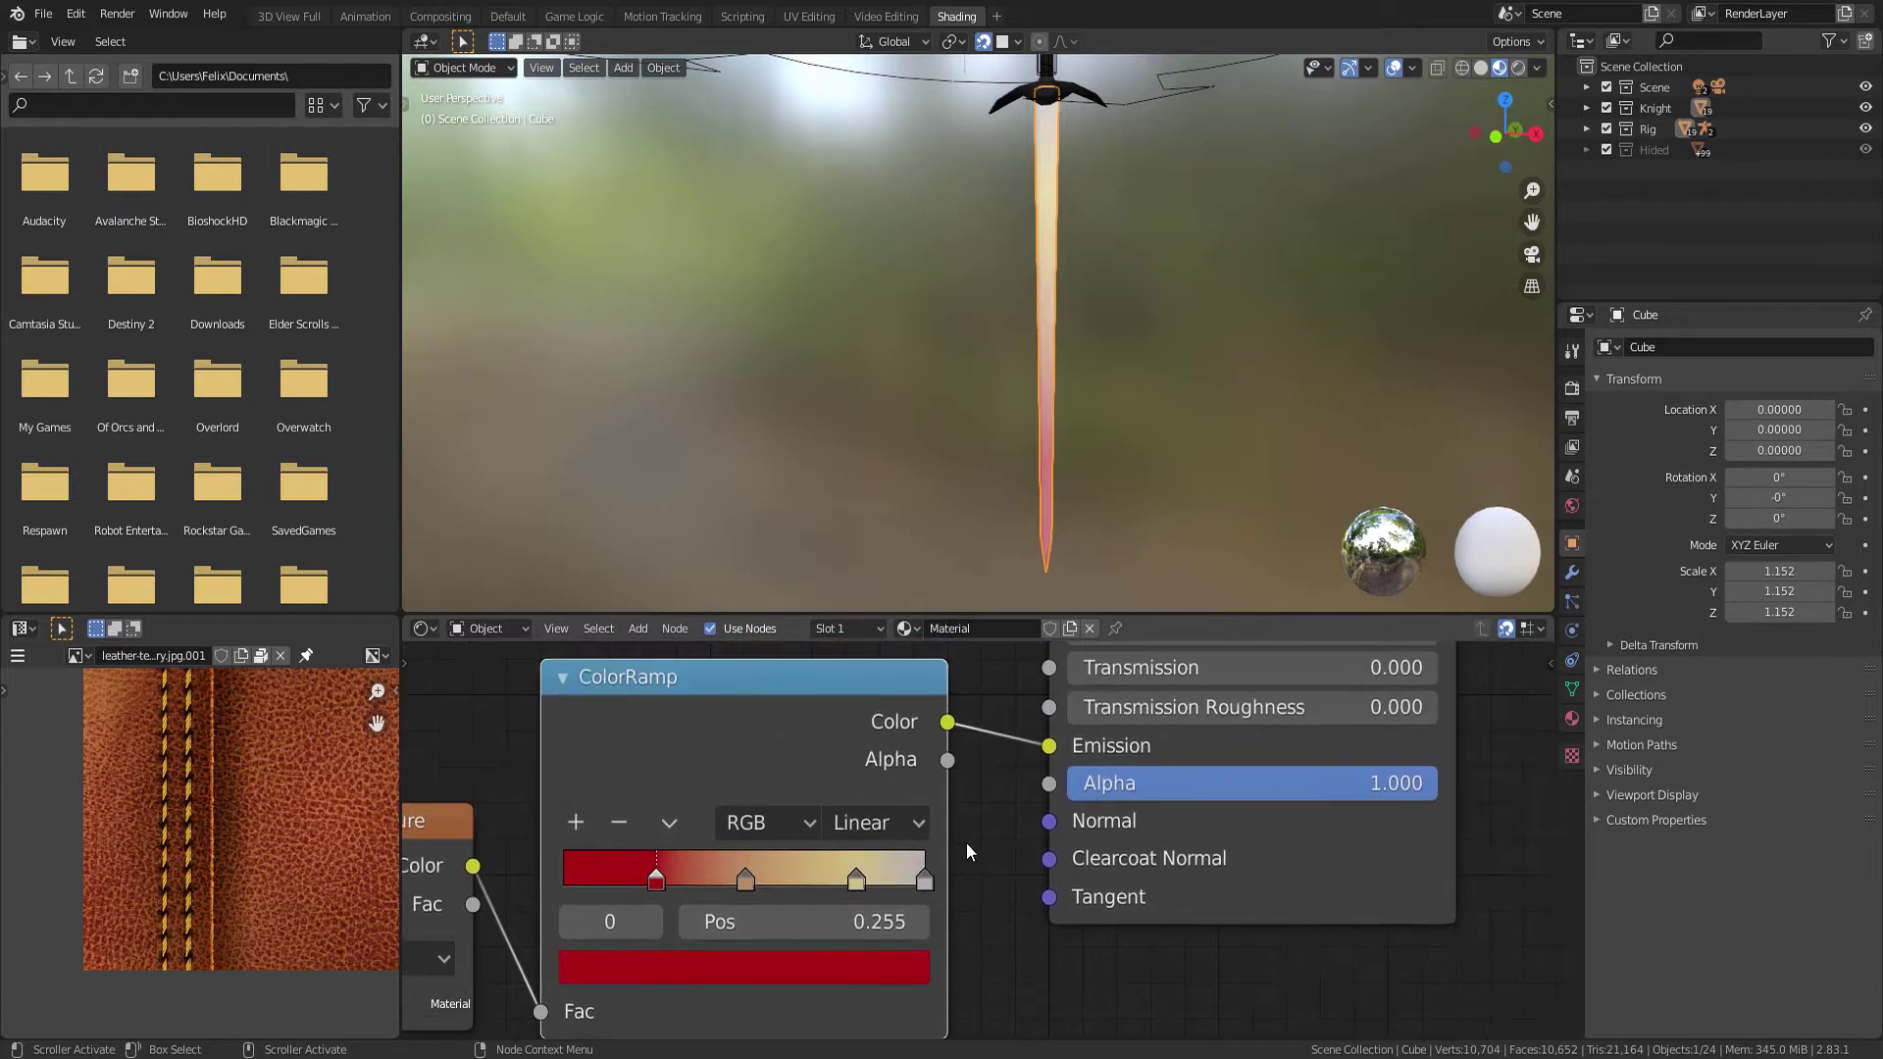
Try linking the ramp Alpha to the shader Alpha with red alpha 0.835, then revert both
left_click_drag(955, 761, 1049, 783)
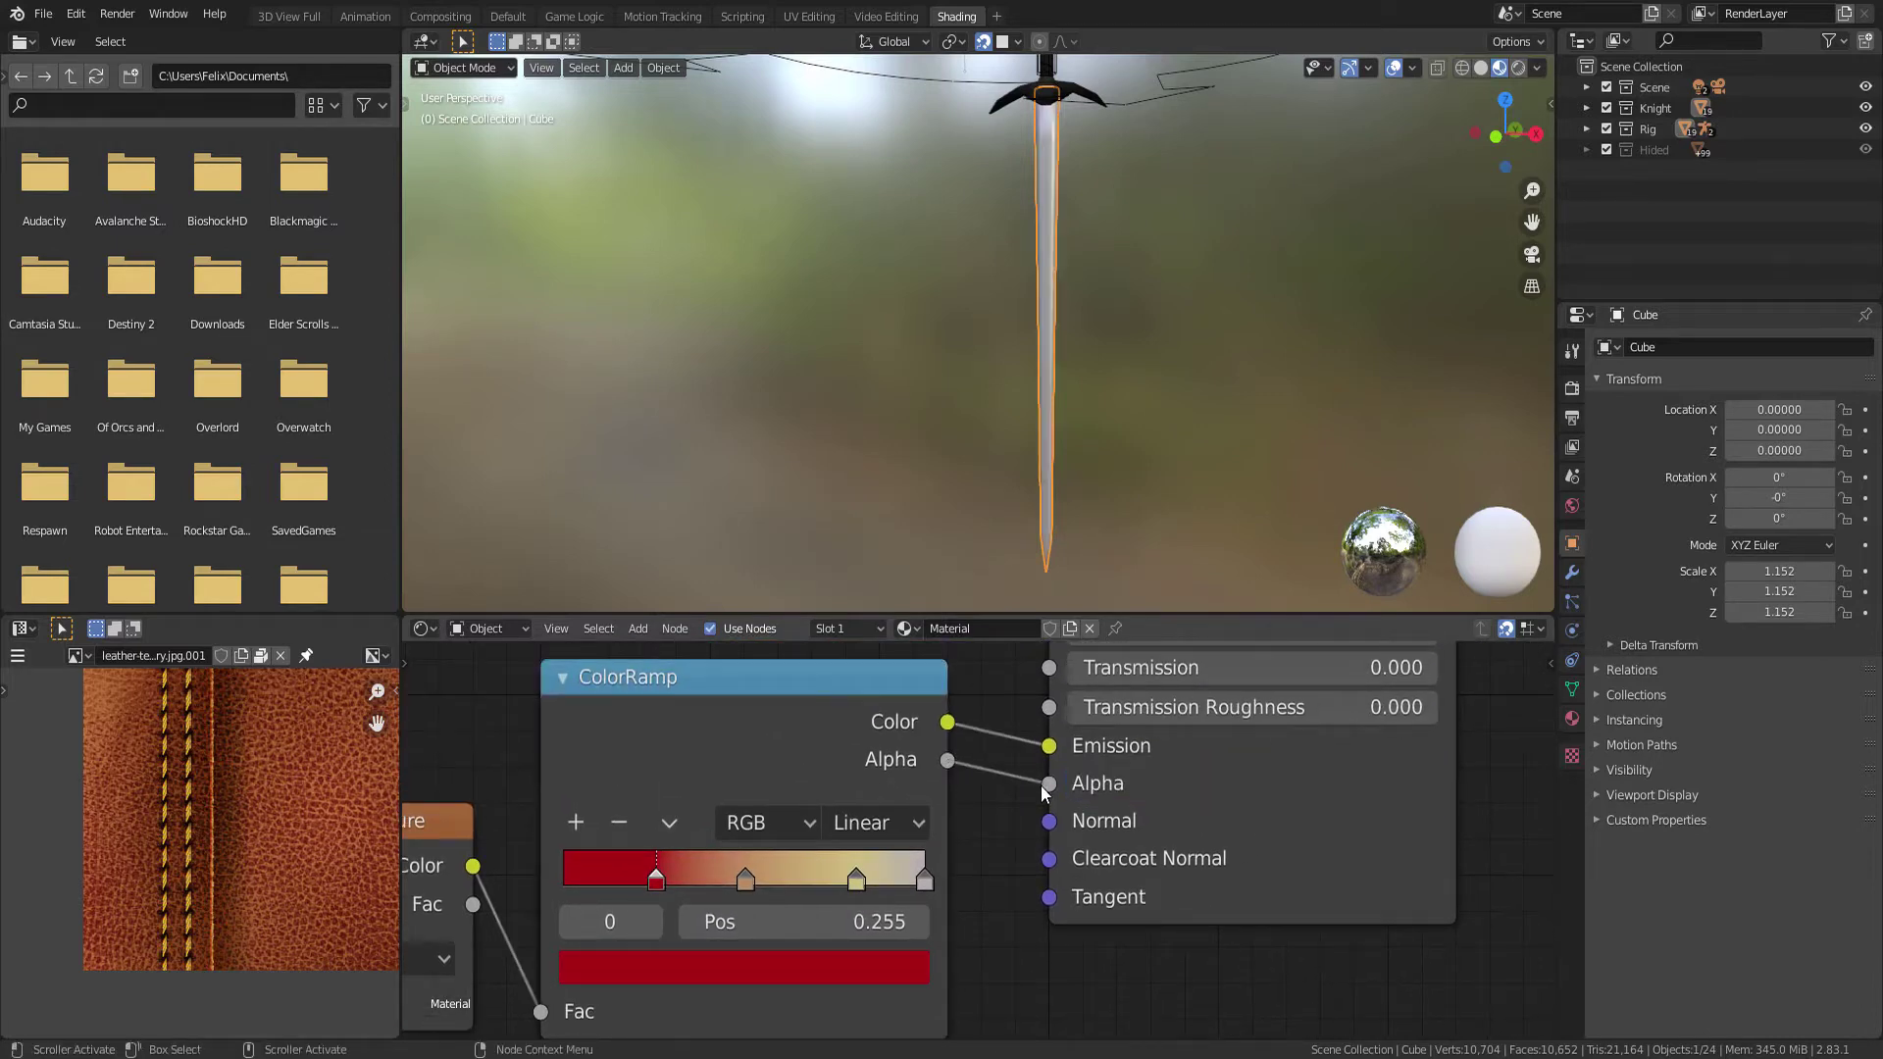
mouse_move(958, 882)
middle_mouse_down()
mouse_move(1033, 797)
mouse_move(1013, 842)
middle_mouse_up()
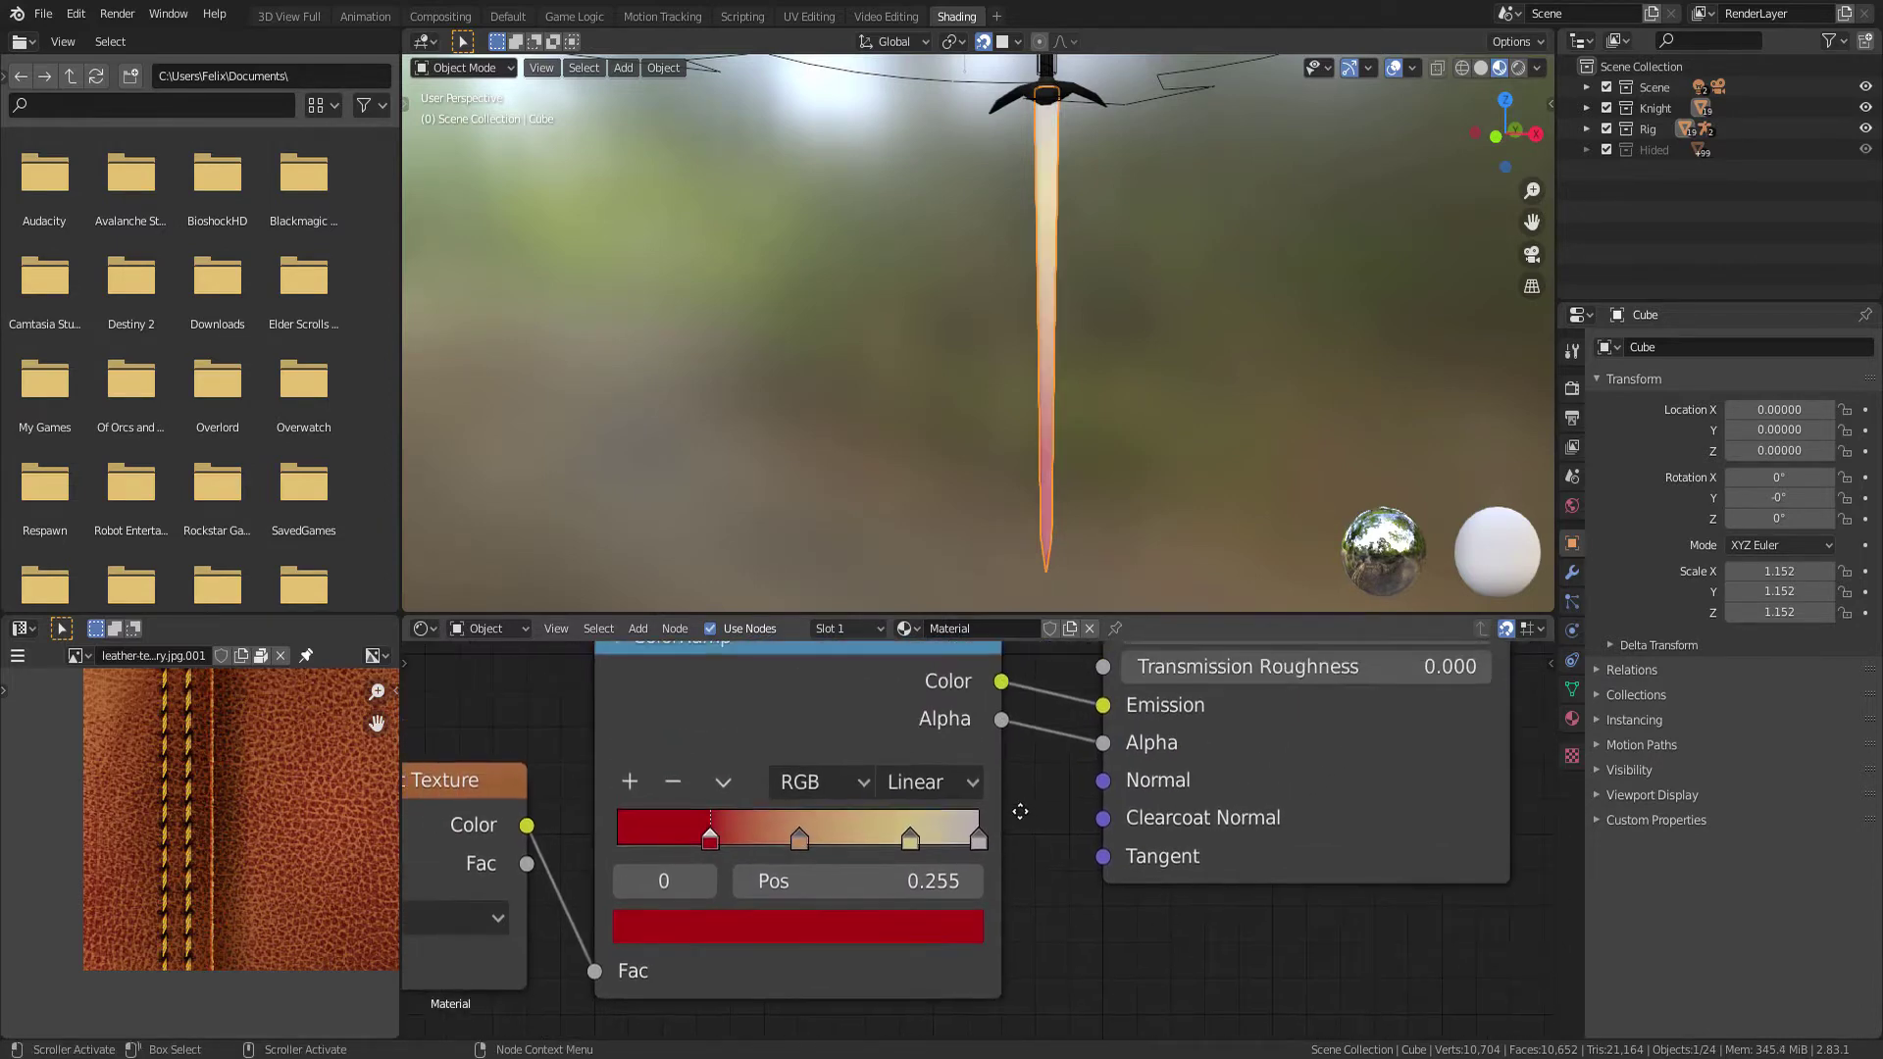
left_click(796, 895)
mouse_move(863, 856)
left_mouse_down()
mouse_move(637, 856)
mouse_move(871, 857)
left_mouse_up()
left_click_drag(1108, 726, 1048, 767)
mouse_move(1208, 817)
middle_mouse_down()
mouse_move(932, 985)
mouse_move(975, 926)
middle_mouse_up()
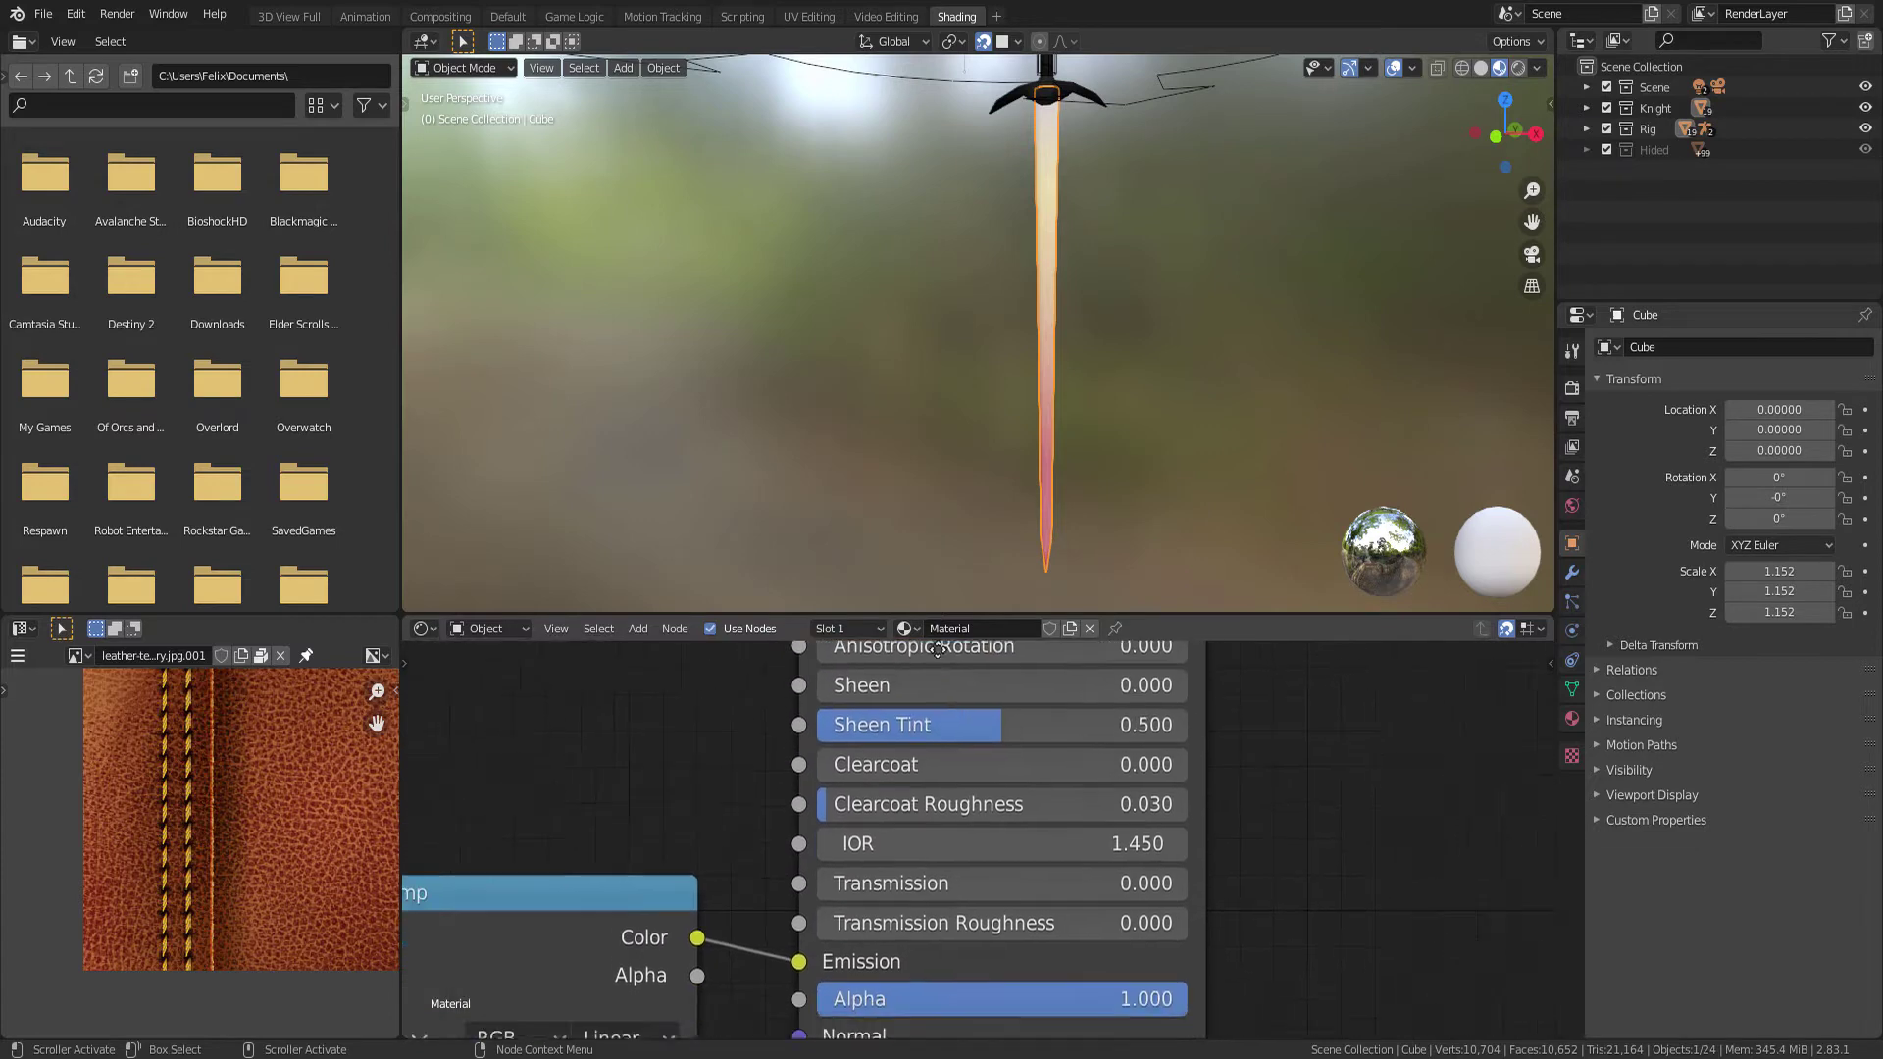
Slide the yellow ramp stop further left while checking the glowing blade
scroll(1057, 838, "up", 4, "shift")
scroll(1056, 838, "up", 7, "shift")
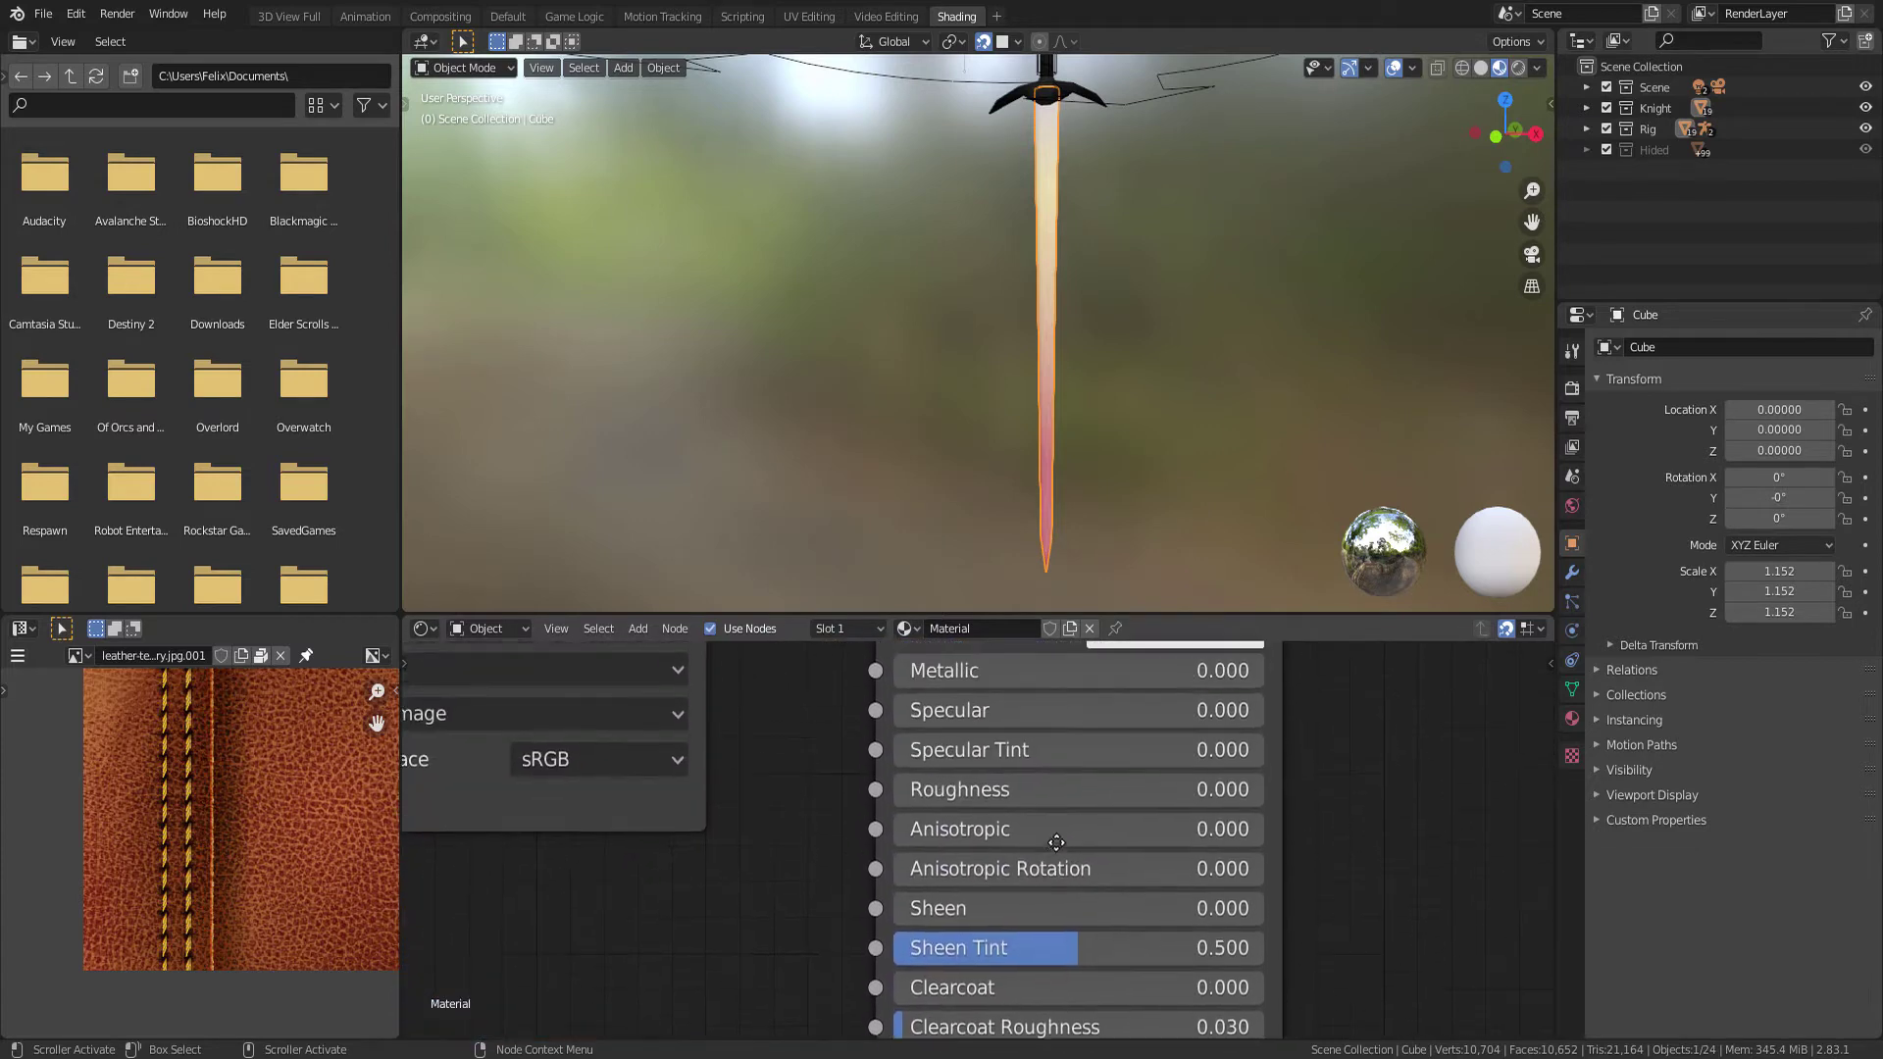
scroll(1057, 838, "down", 12, "shift")
middle_click_drag(1056, 839, 1132, 708)
scroll(1128, 716, "down", 2)
scroll(1113, 731, "up", 1)
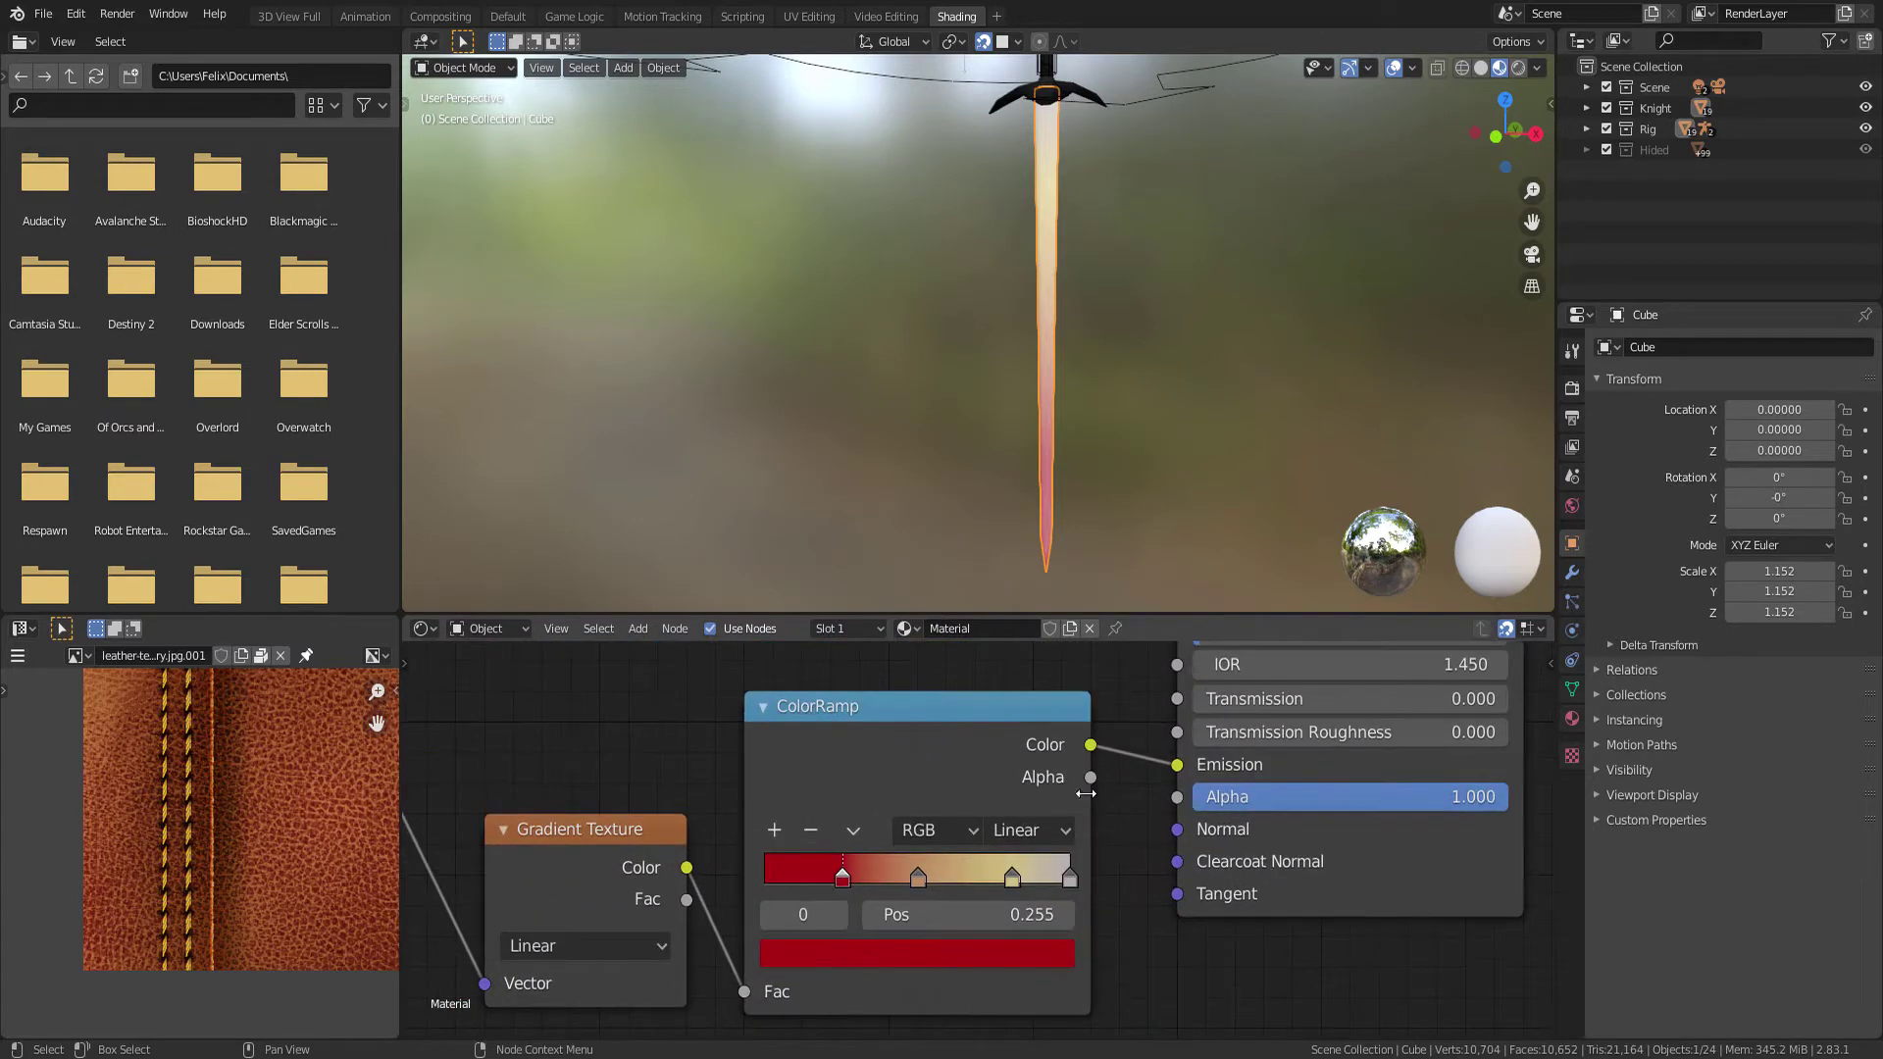
scroll(1103, 737, "up", 1)
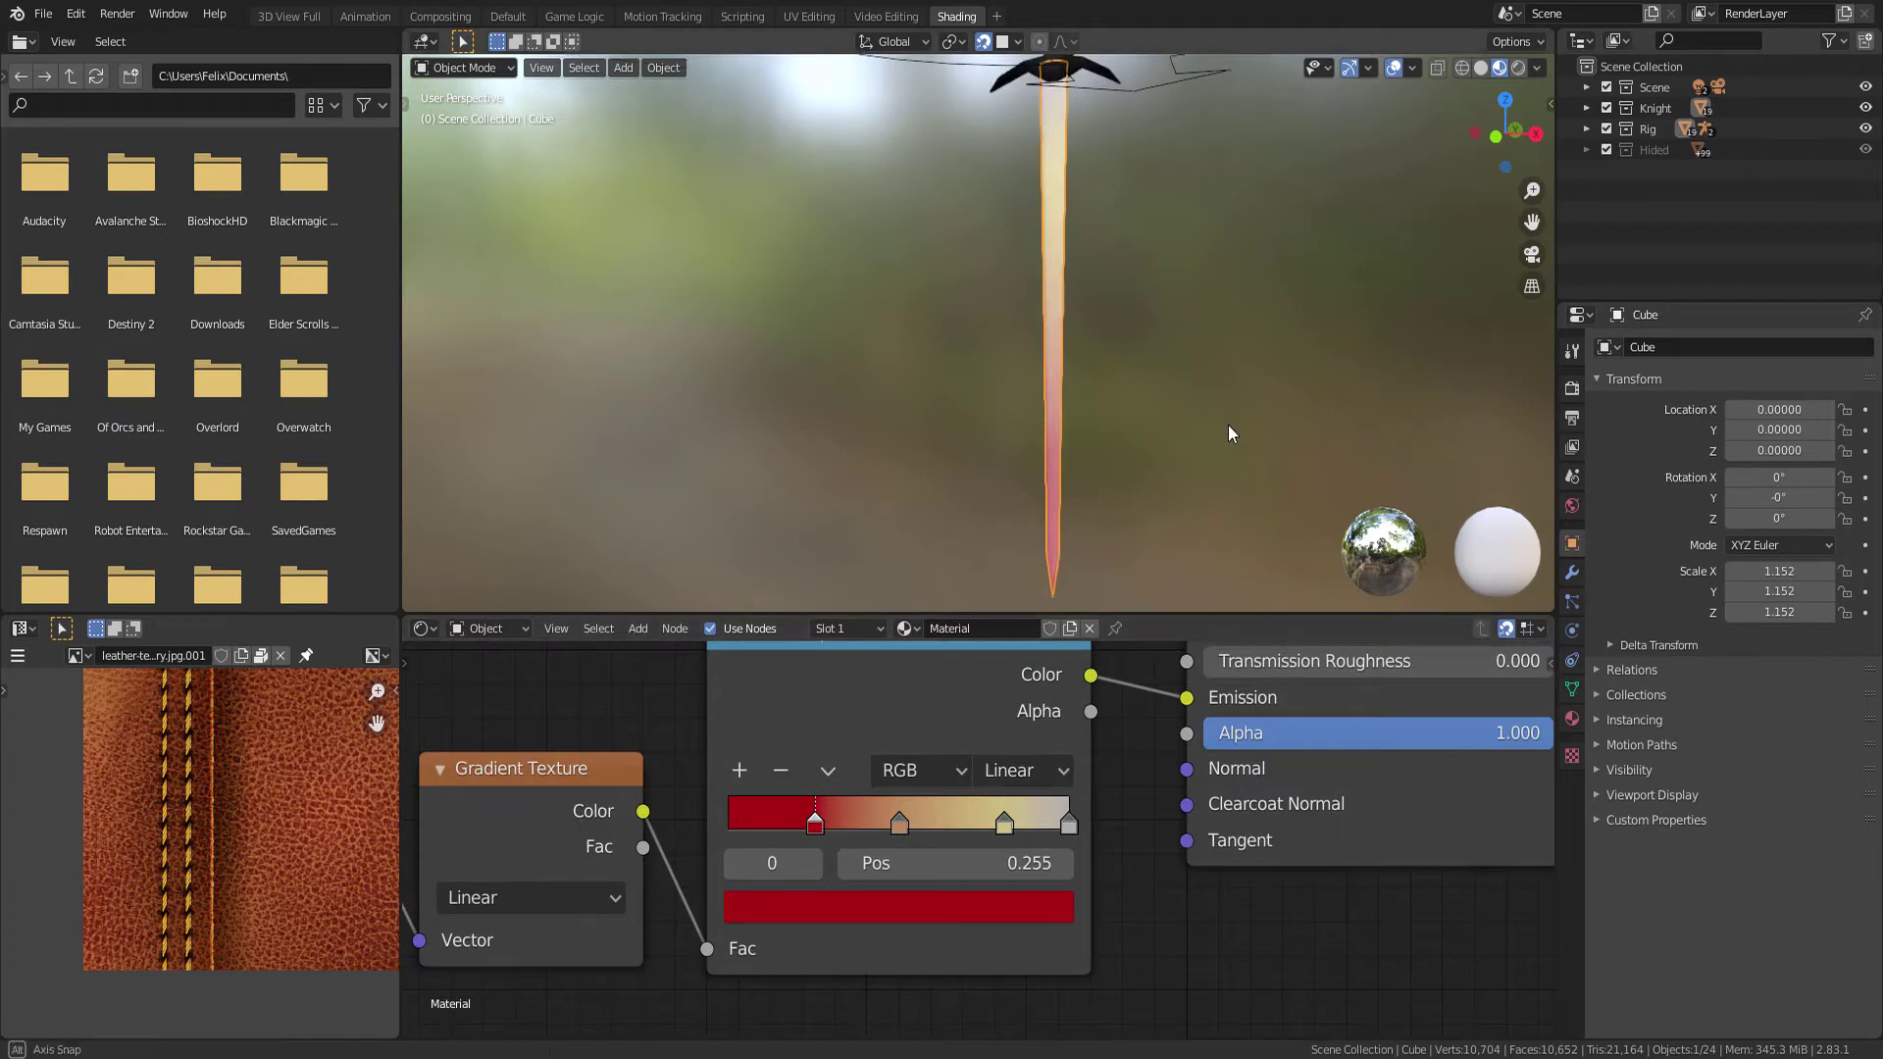
middle_click_drag(1226, 424, 1021, 421)
middle_click_drag(1061, 350, 1046, 353)
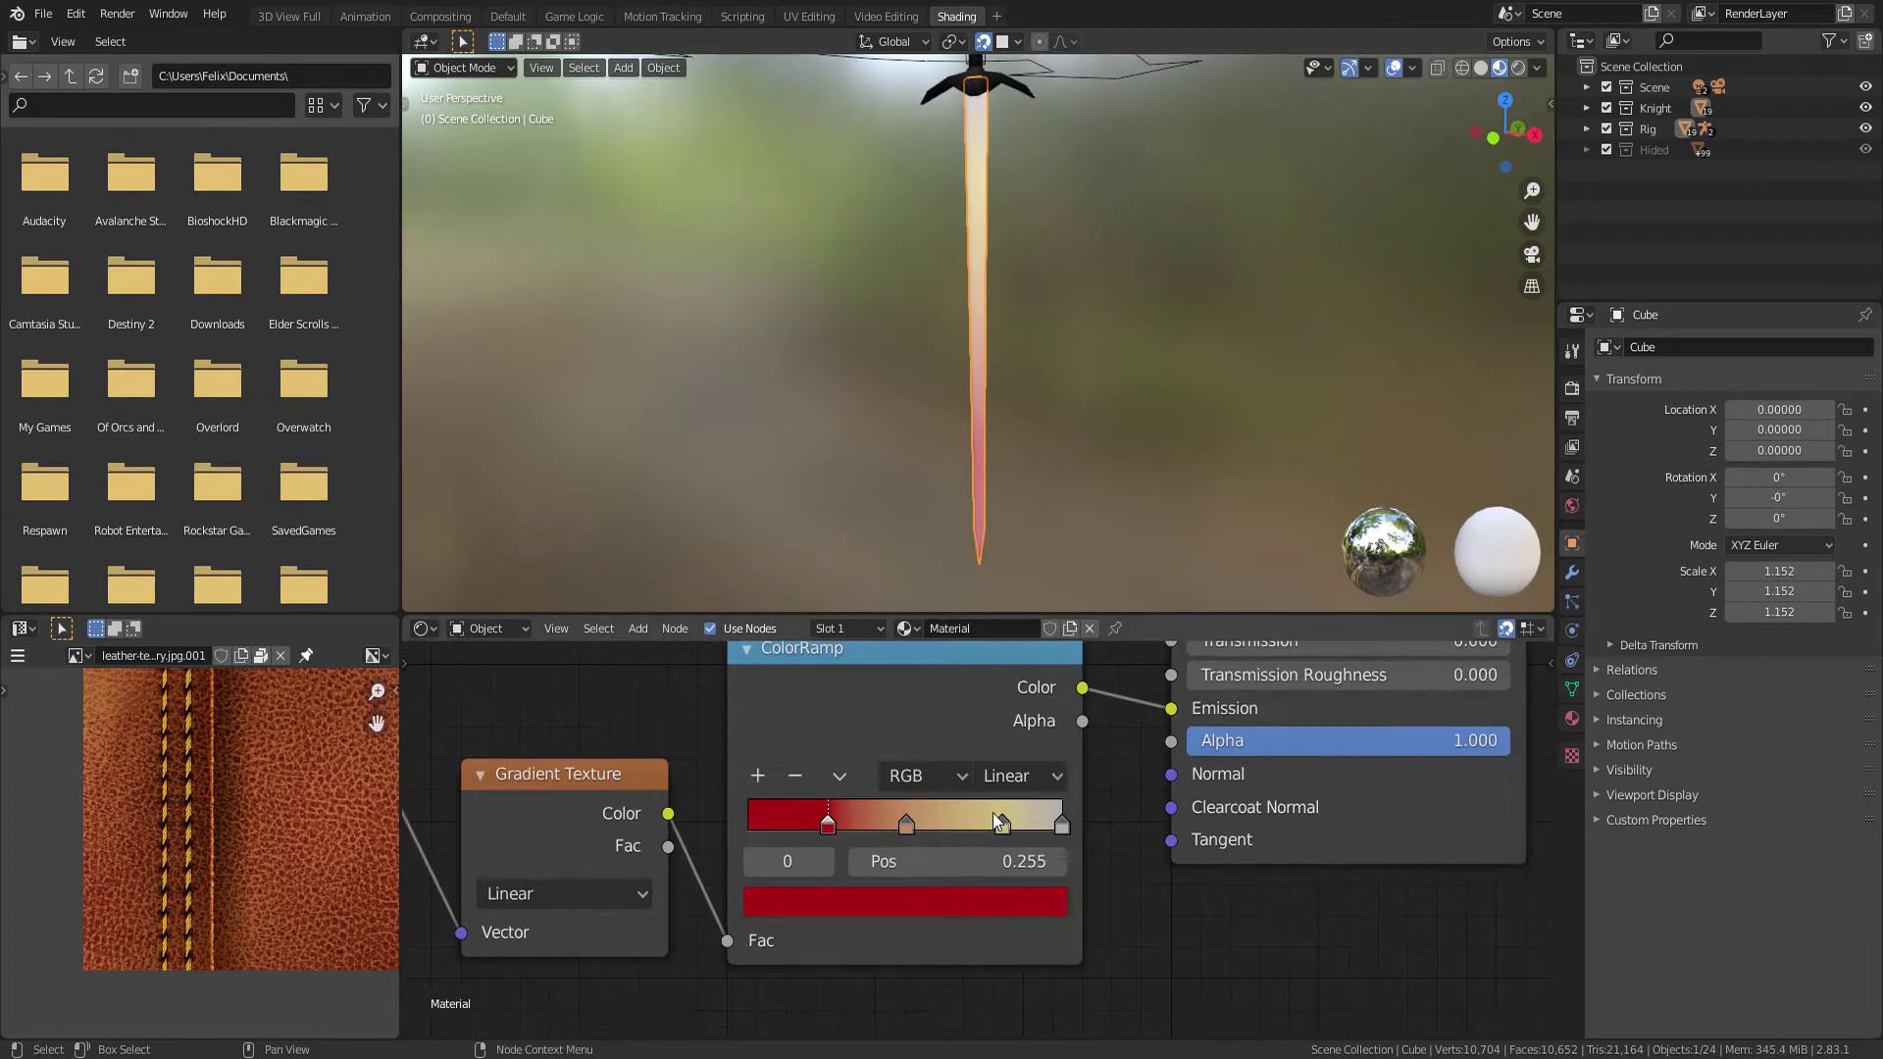
mouse_move(1004, 822)
left_mouse_down()
mouse_move(781, 814)
mouse_move(850, 816)
left_mouse_up()
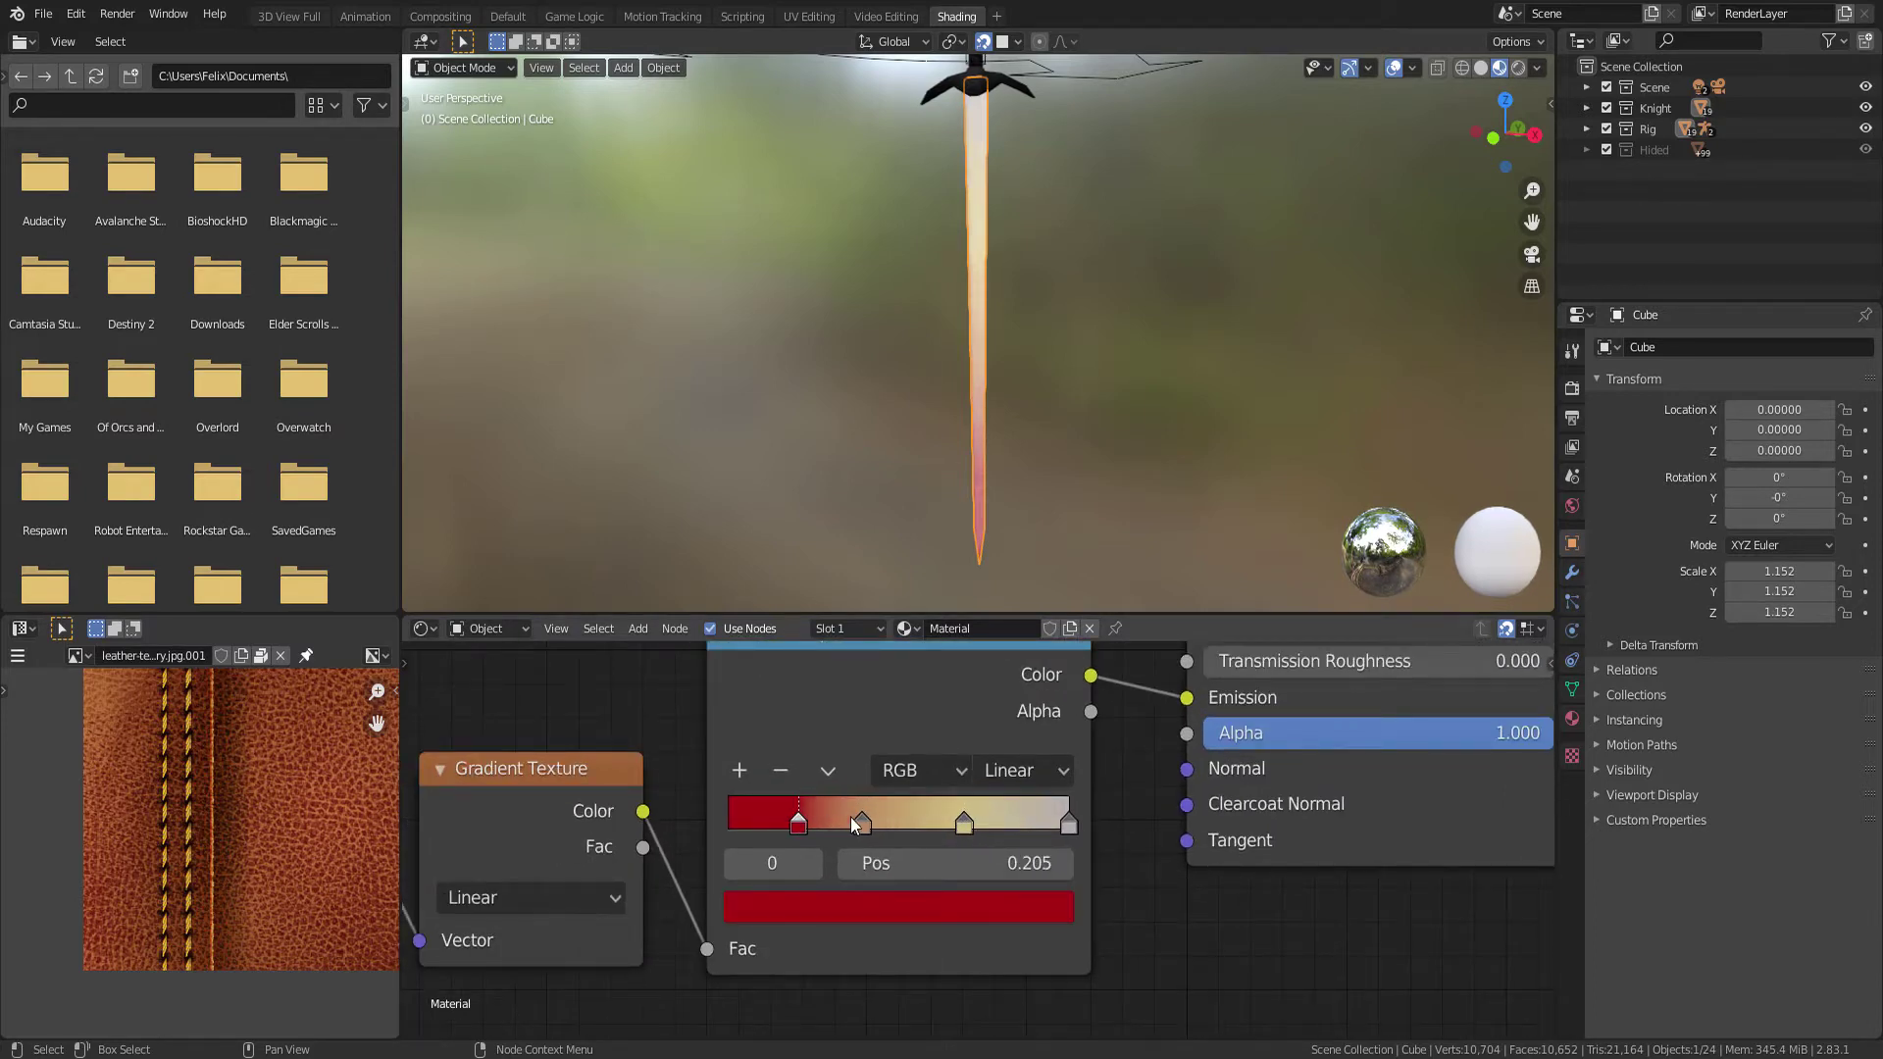
Make the tan stop a brighter, saturated orange and move it toward the middle
left_click(859, 820)
left_click(914, 898)
left_click_drag(999, 480, 999, 422)
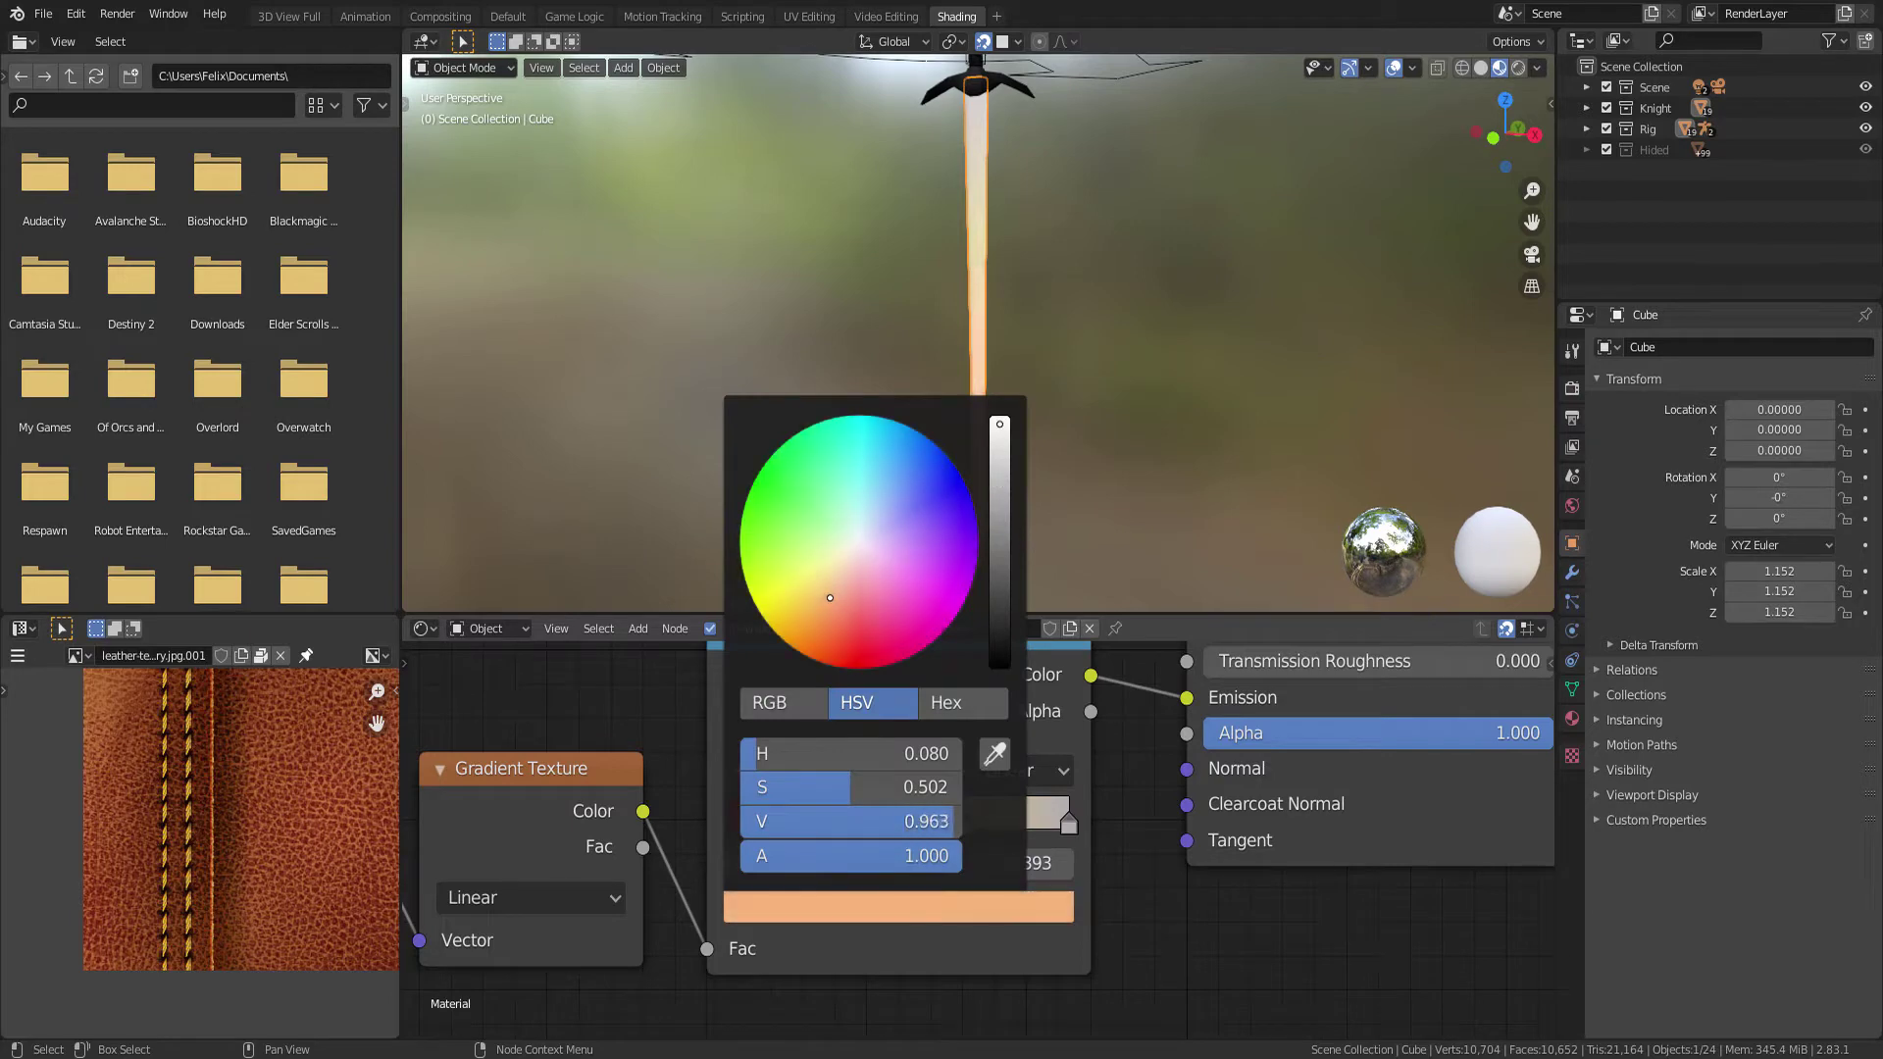
left_click_drag(829, 598, 823, 621)
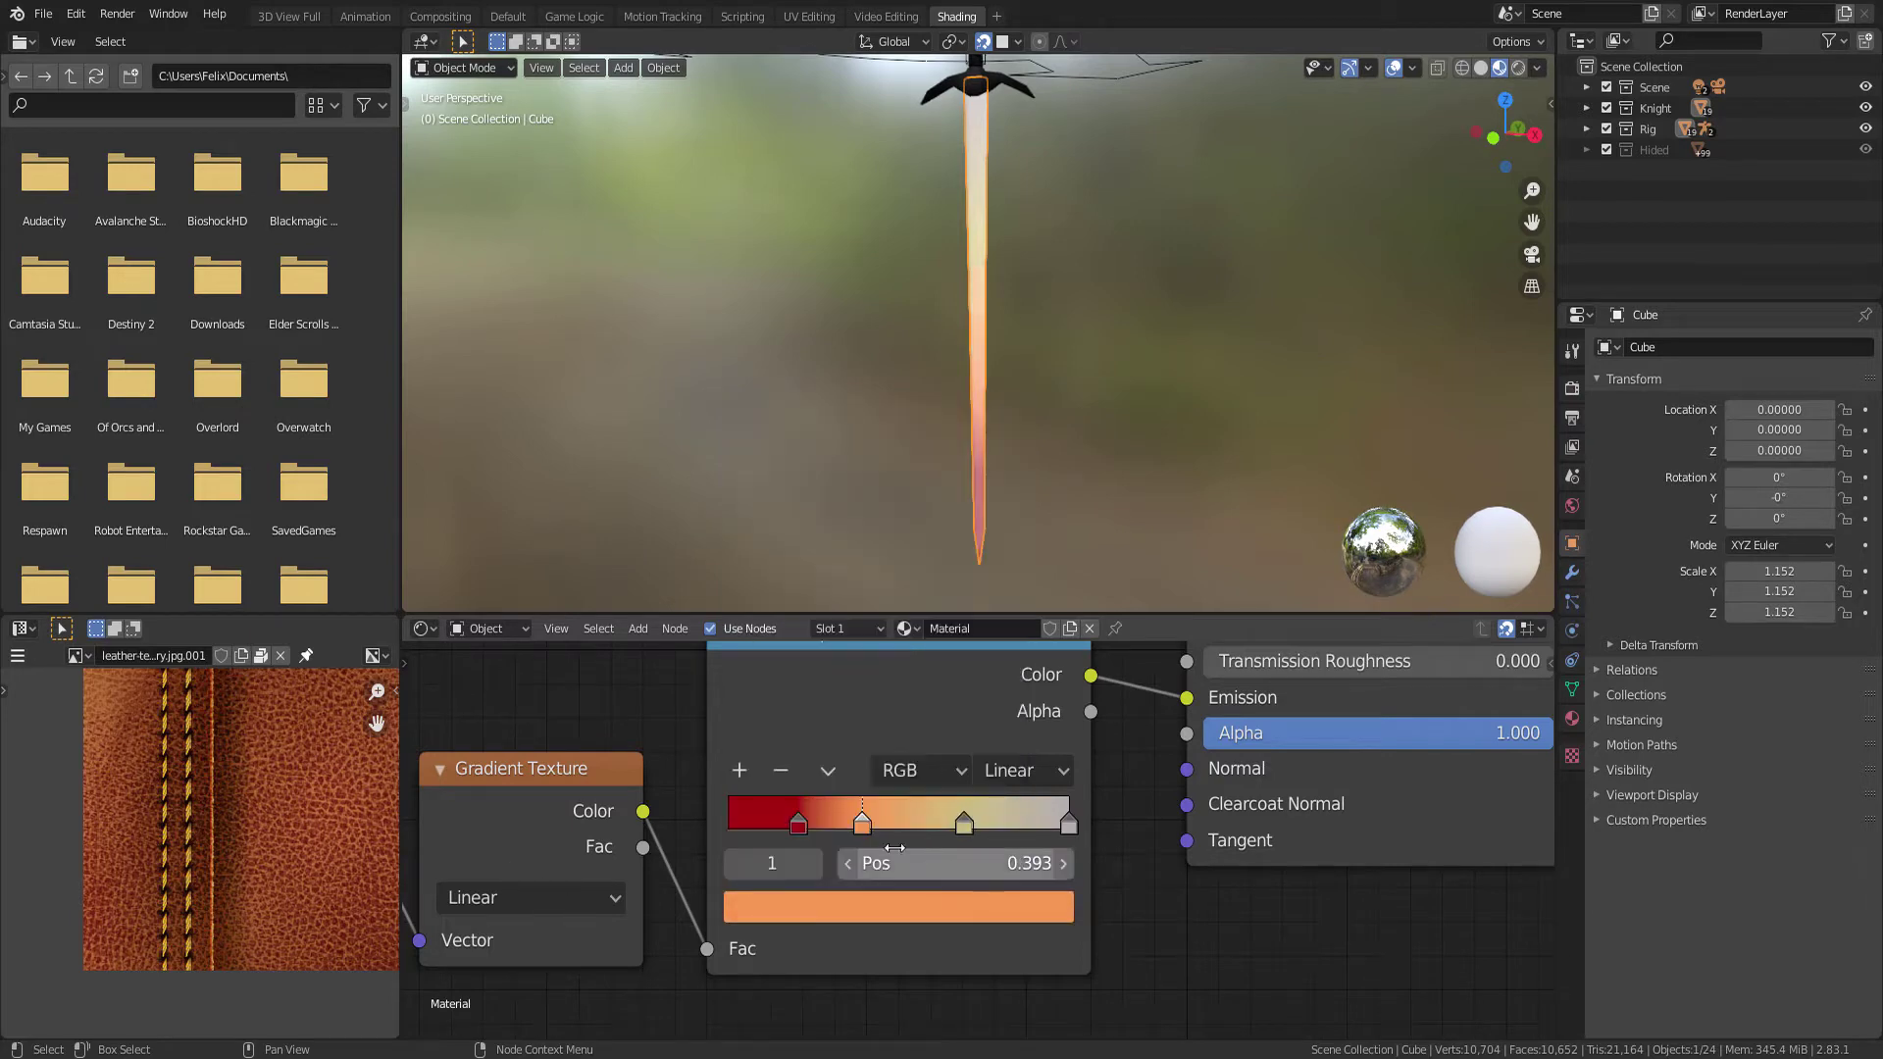
mouse_move(859, 822)
left_mouse_down()
mouse_move(1008, 820)
mouse_move(947, 830)
left_mouse_up()
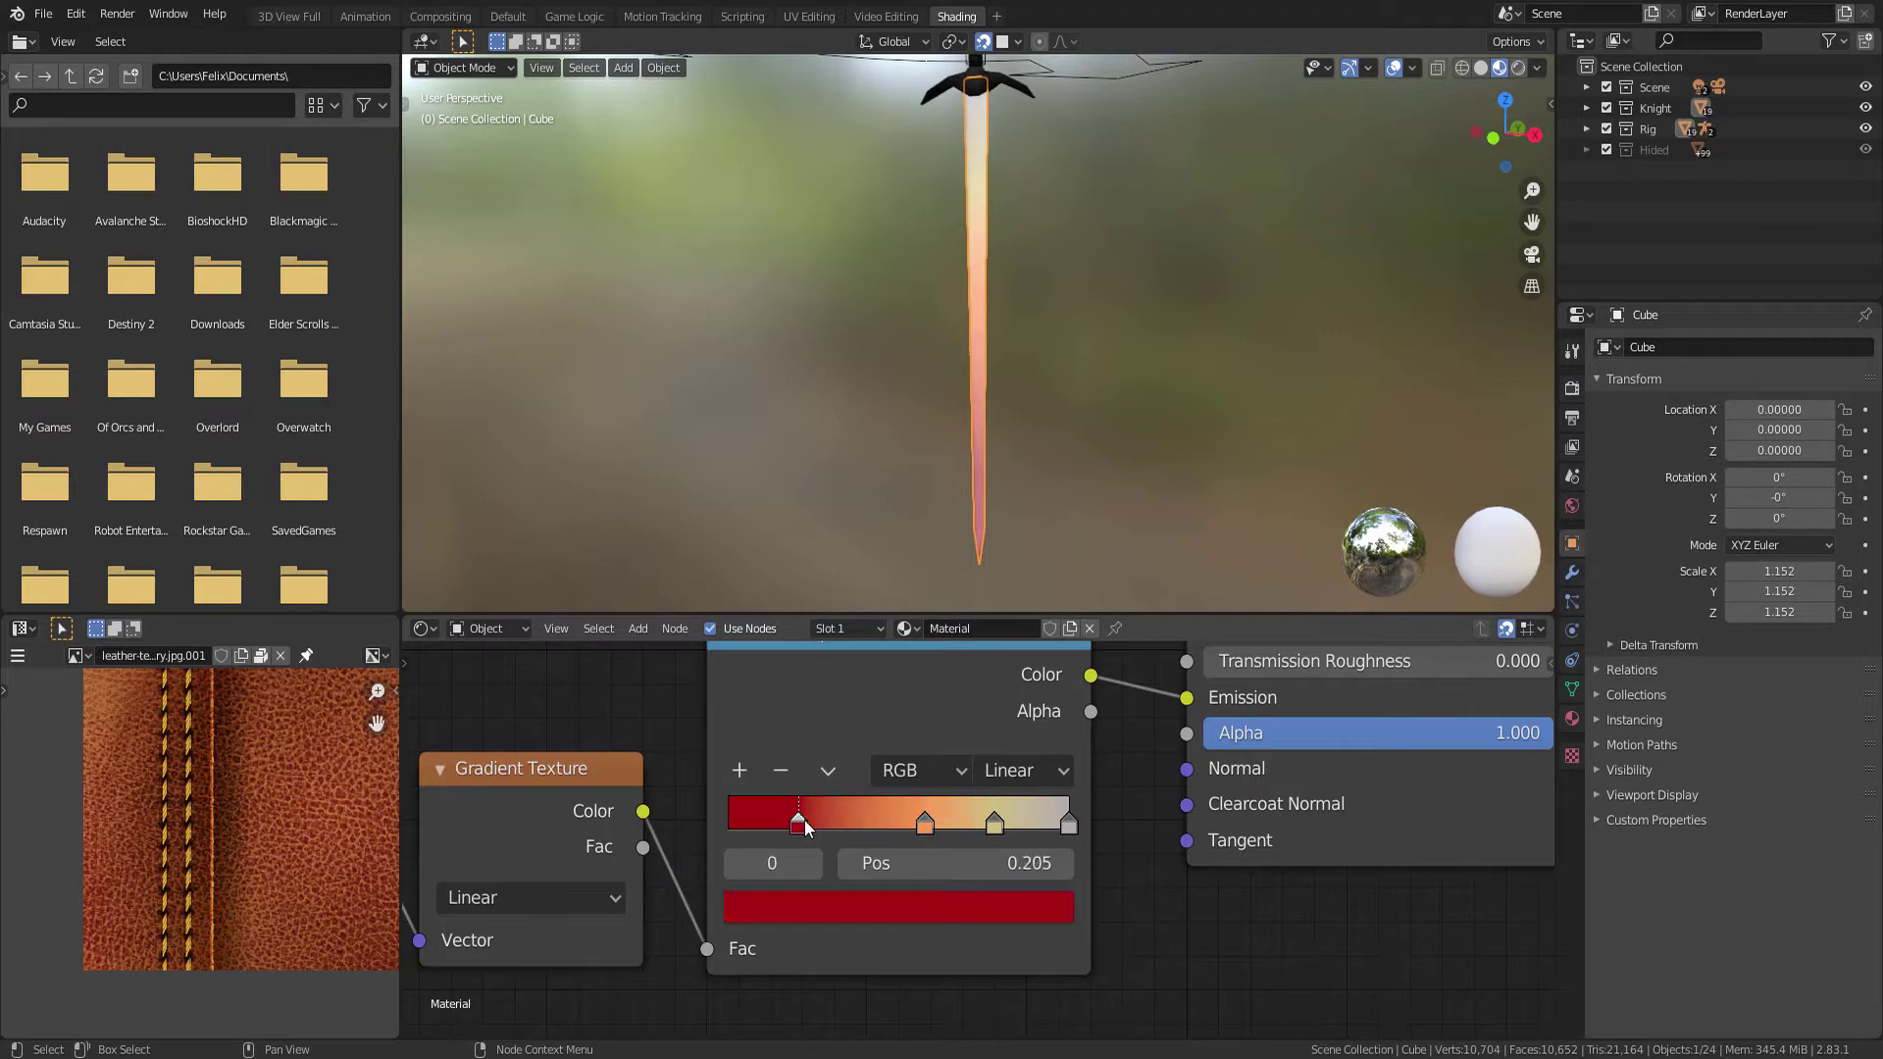
Move the red stop to 0.205 and fine-tune its deep red colour
left_click_drag(798, 824, 875, 827)
left_click(873, 898)
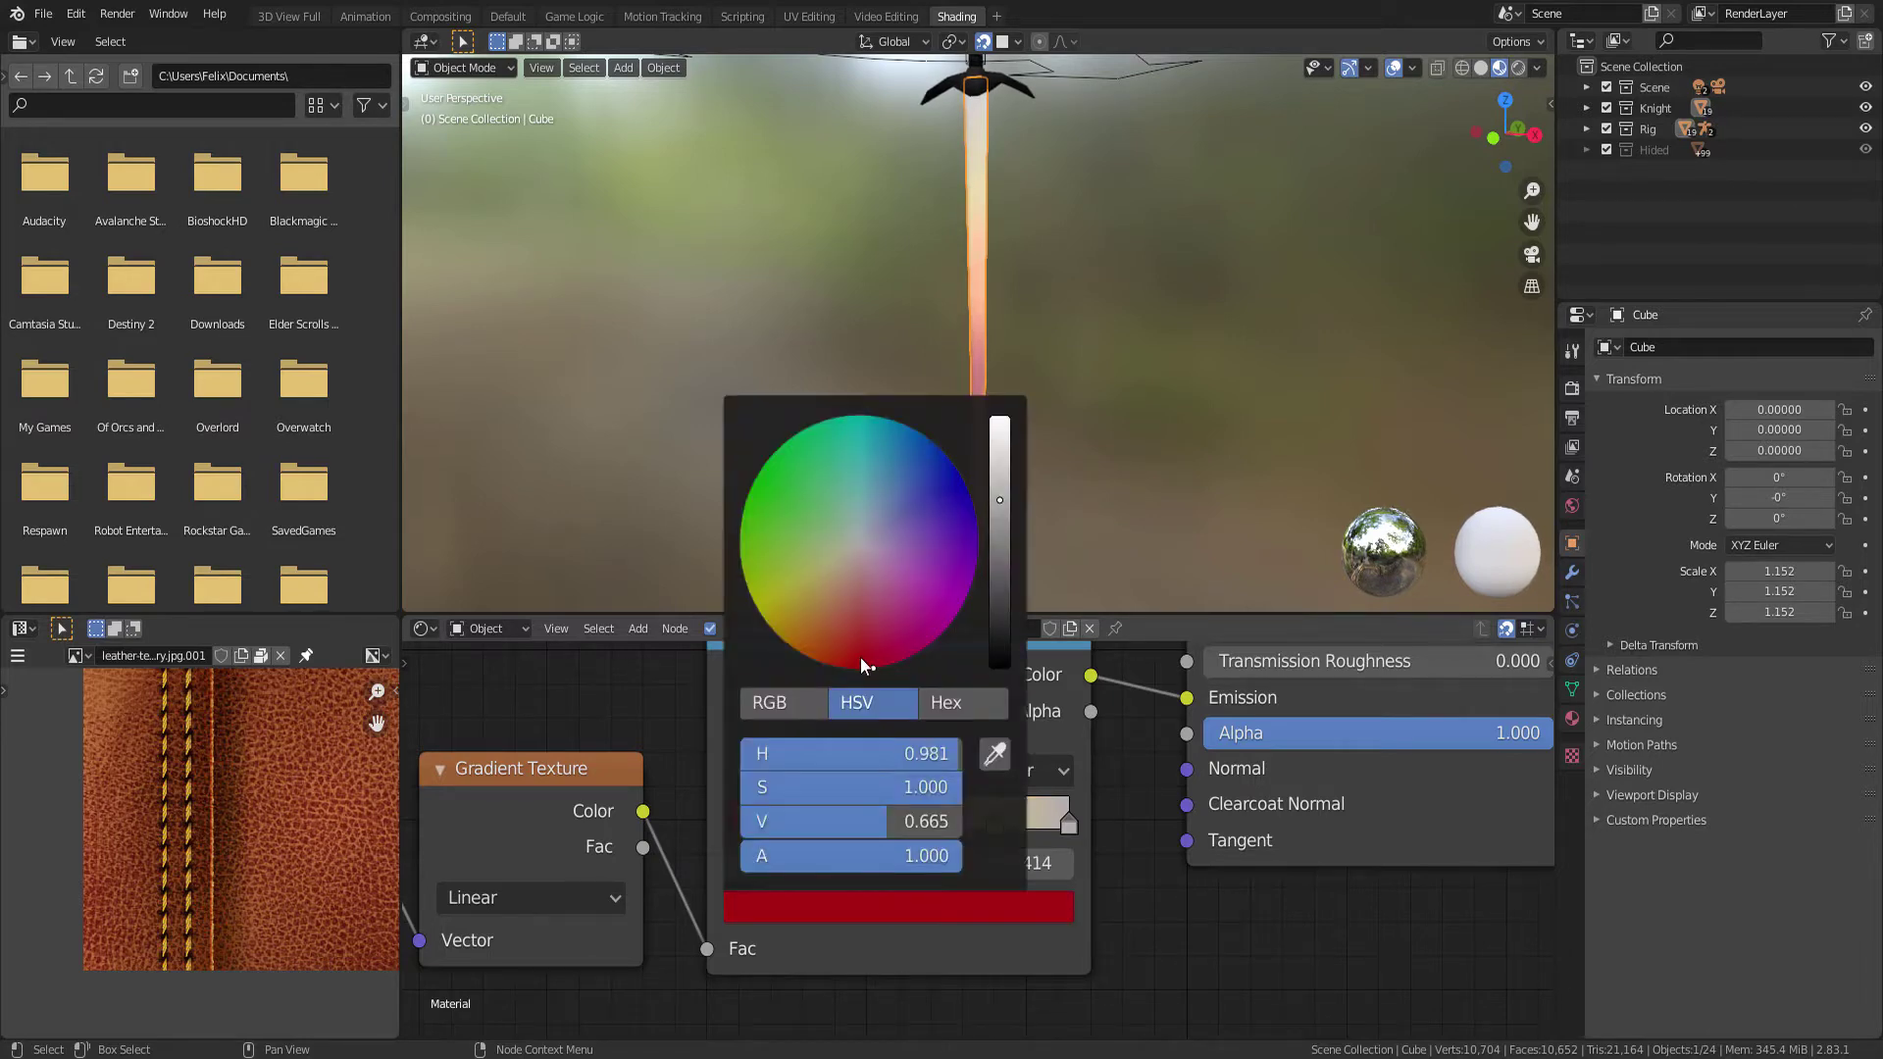
mouse_move(1311, 846)
middle_mouse_down()
mouse_move(1219, 1008)
mouse_move(1153, 817)
mouse_move(1001, 757)
middle_mouse_up()
mouse_move(1001, 757)
left_mouse_down()
mouse_move(1216, 753)
mouse_move(924, 753)
left_mouse_up()
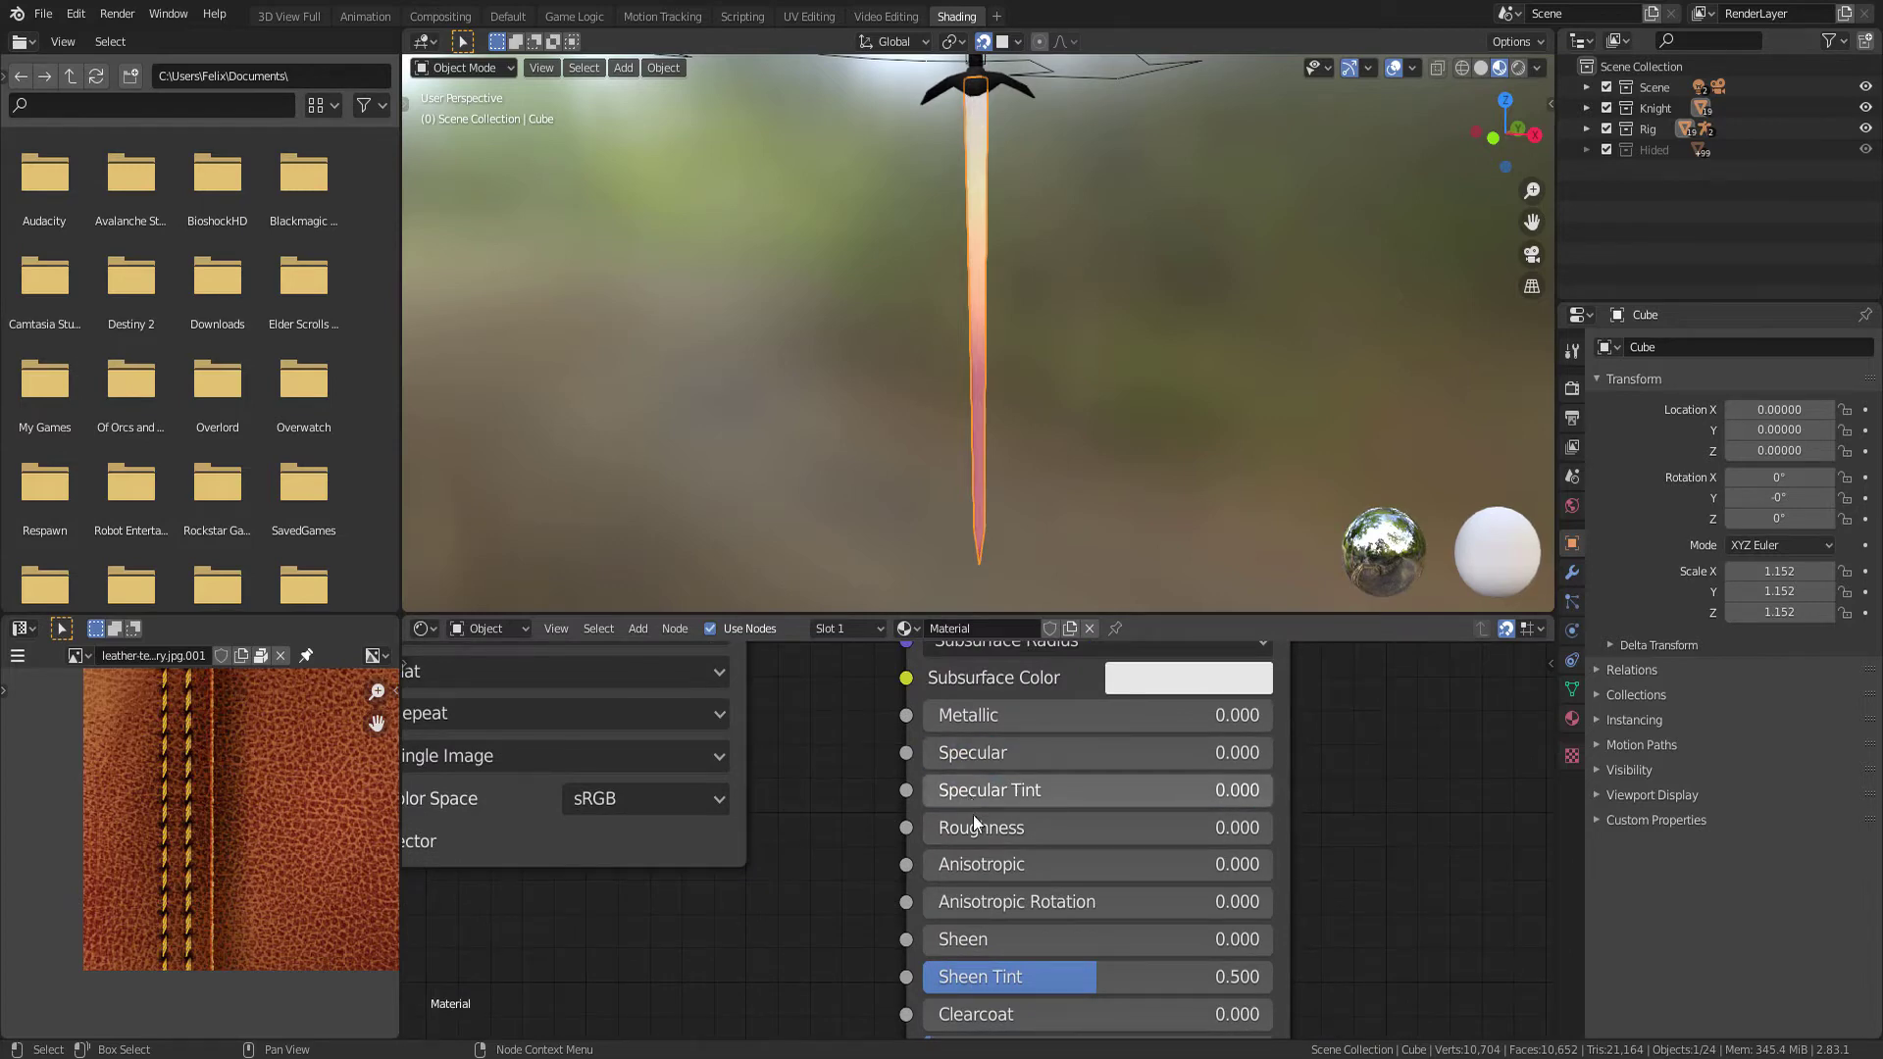
Compare Rendered and Material Preview shading while orbiting around the sword
left_click(1519, 68)
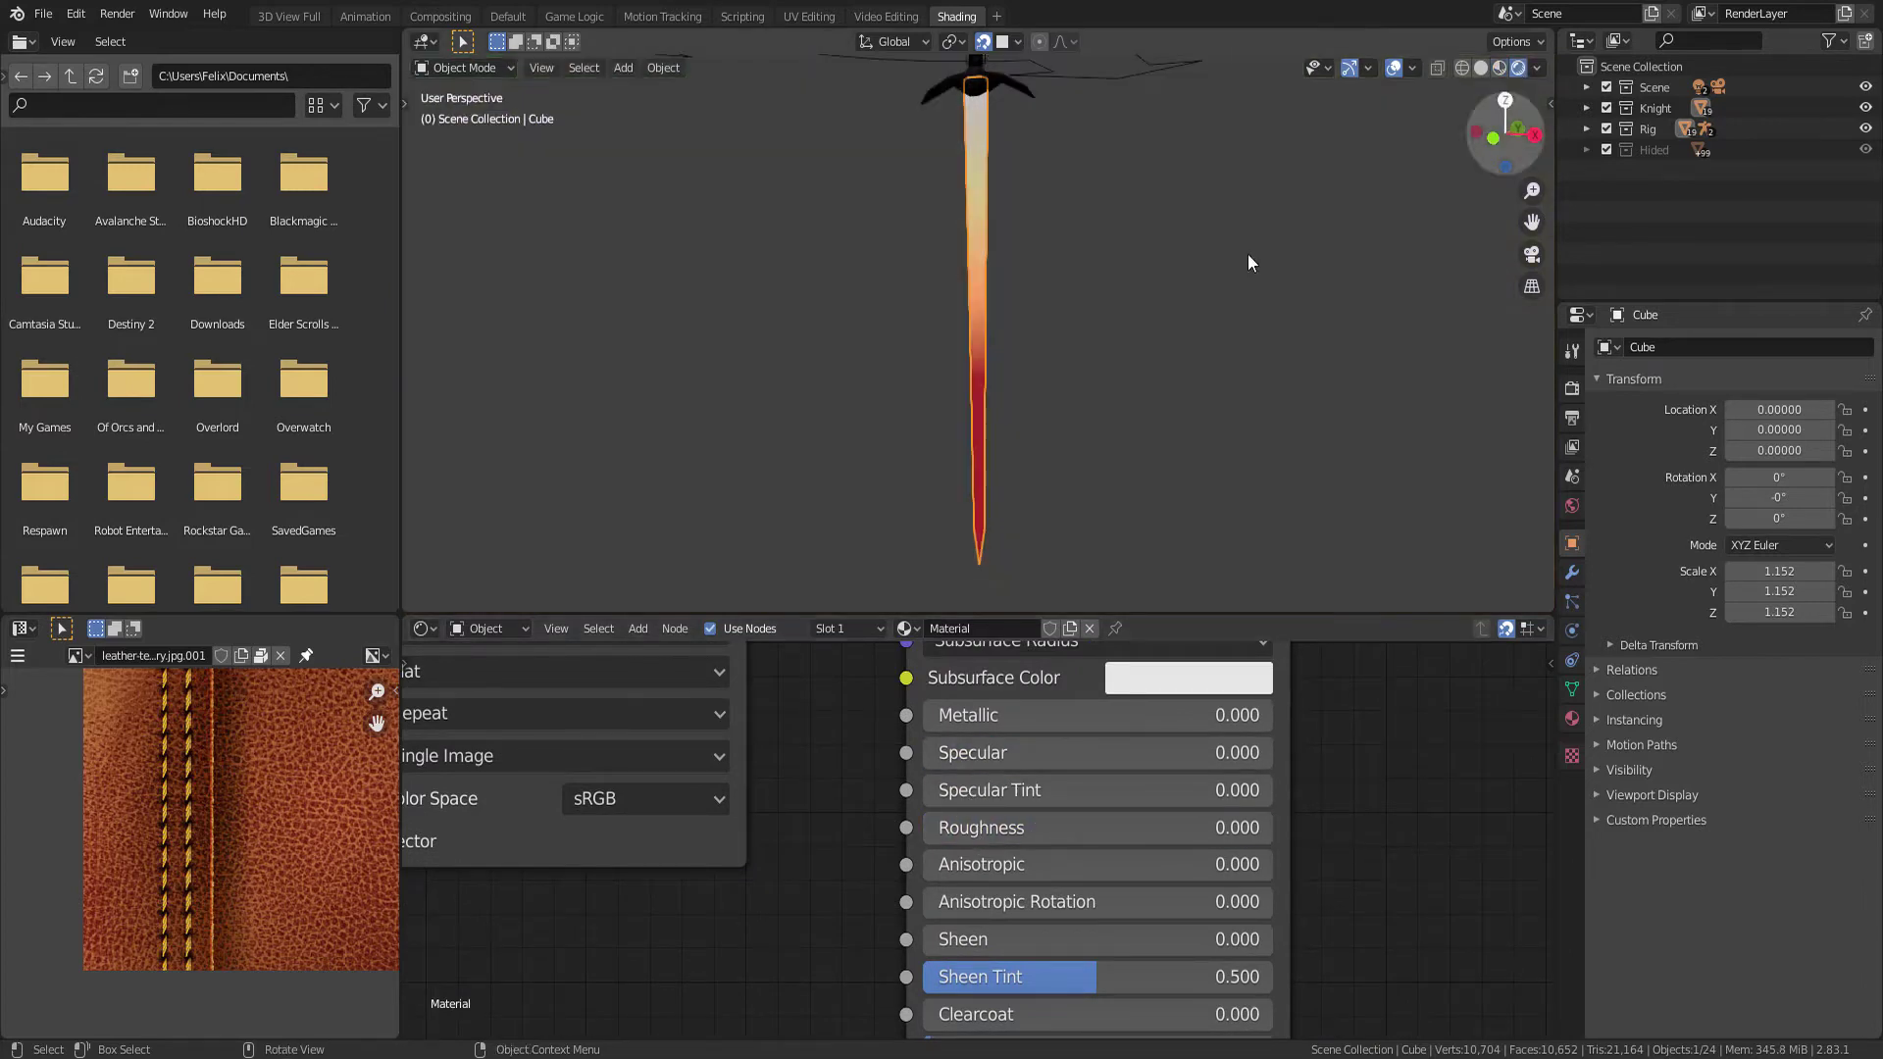
mouse_move(1247, 255)
middle_mouse_down()
mouse_move(1069, 509)
mouse_move(1061, 450)
middle_mouse_up()
left_click(1498, 67)
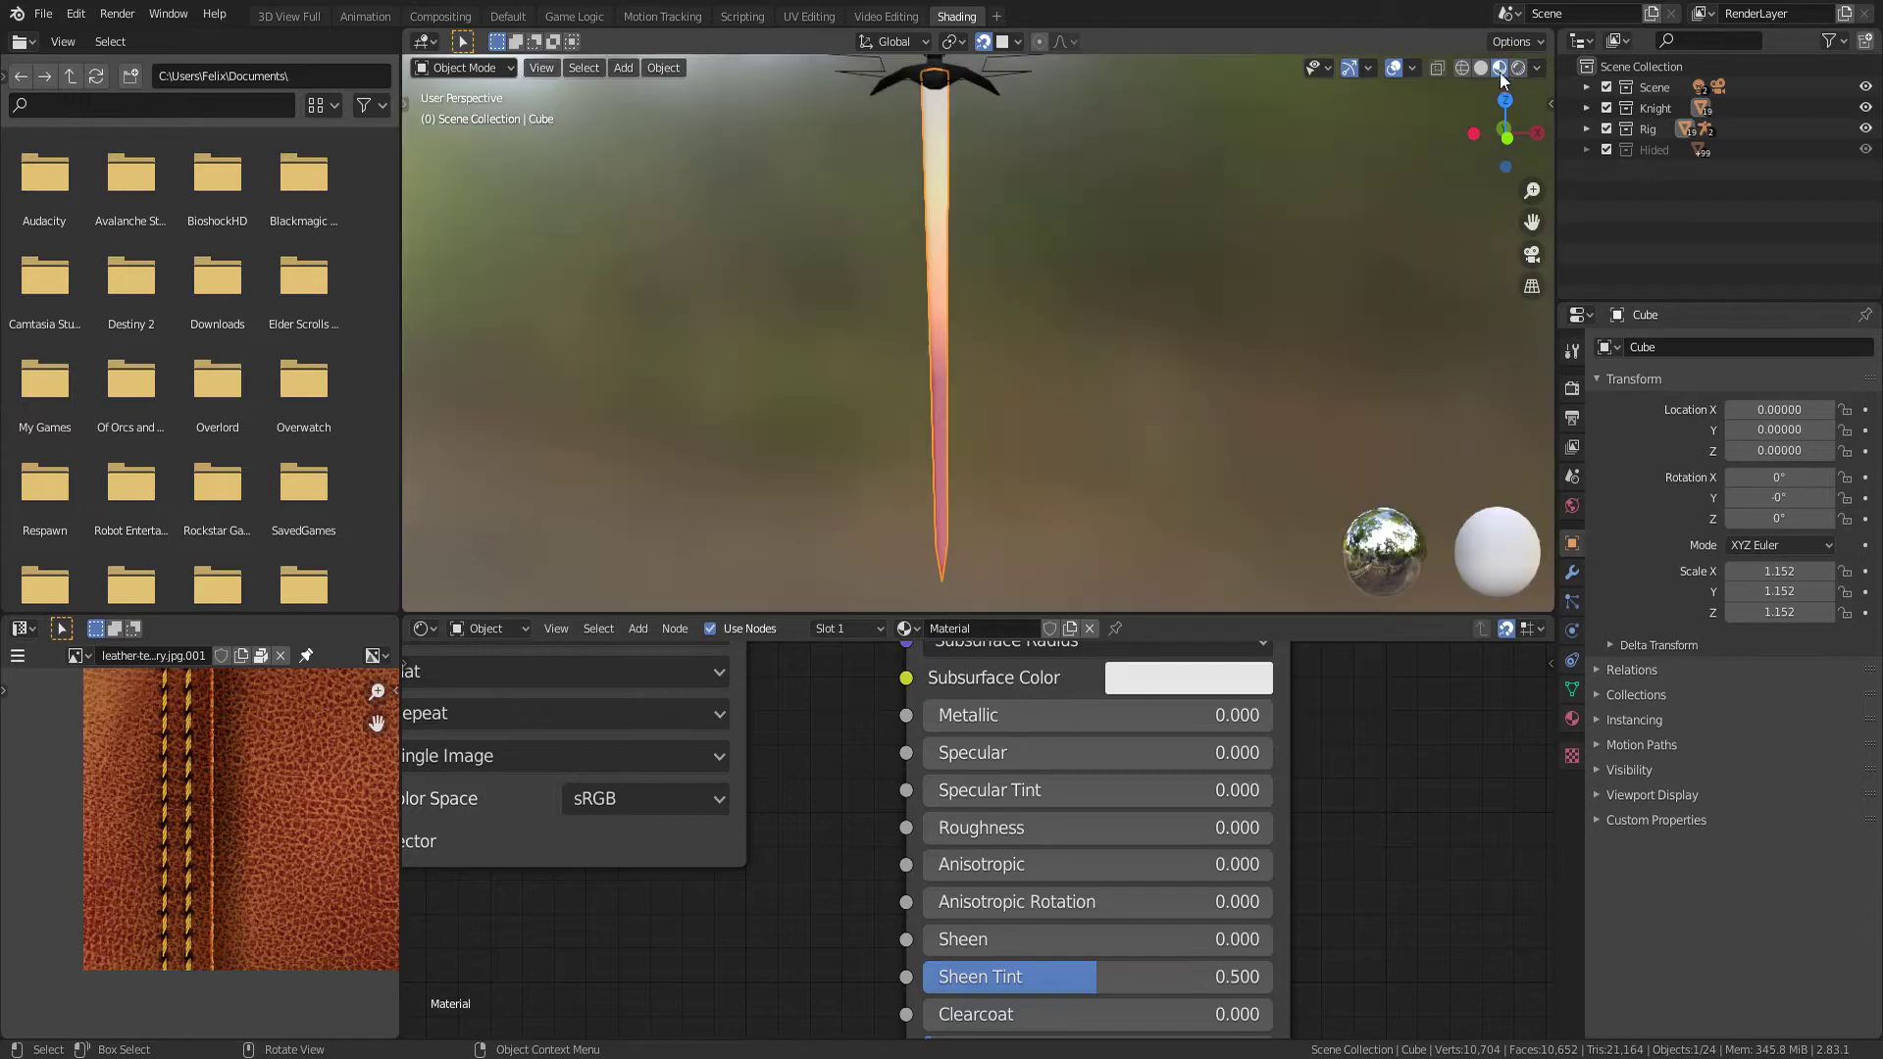
mouse_move(1324, 255)
middle_mouse_down()
mouse_move(1107, 427)
mouse_move(1089, 359)
mouse_move(1020, 402)
mouse_move(1011, 359)
middle_mouse_up()
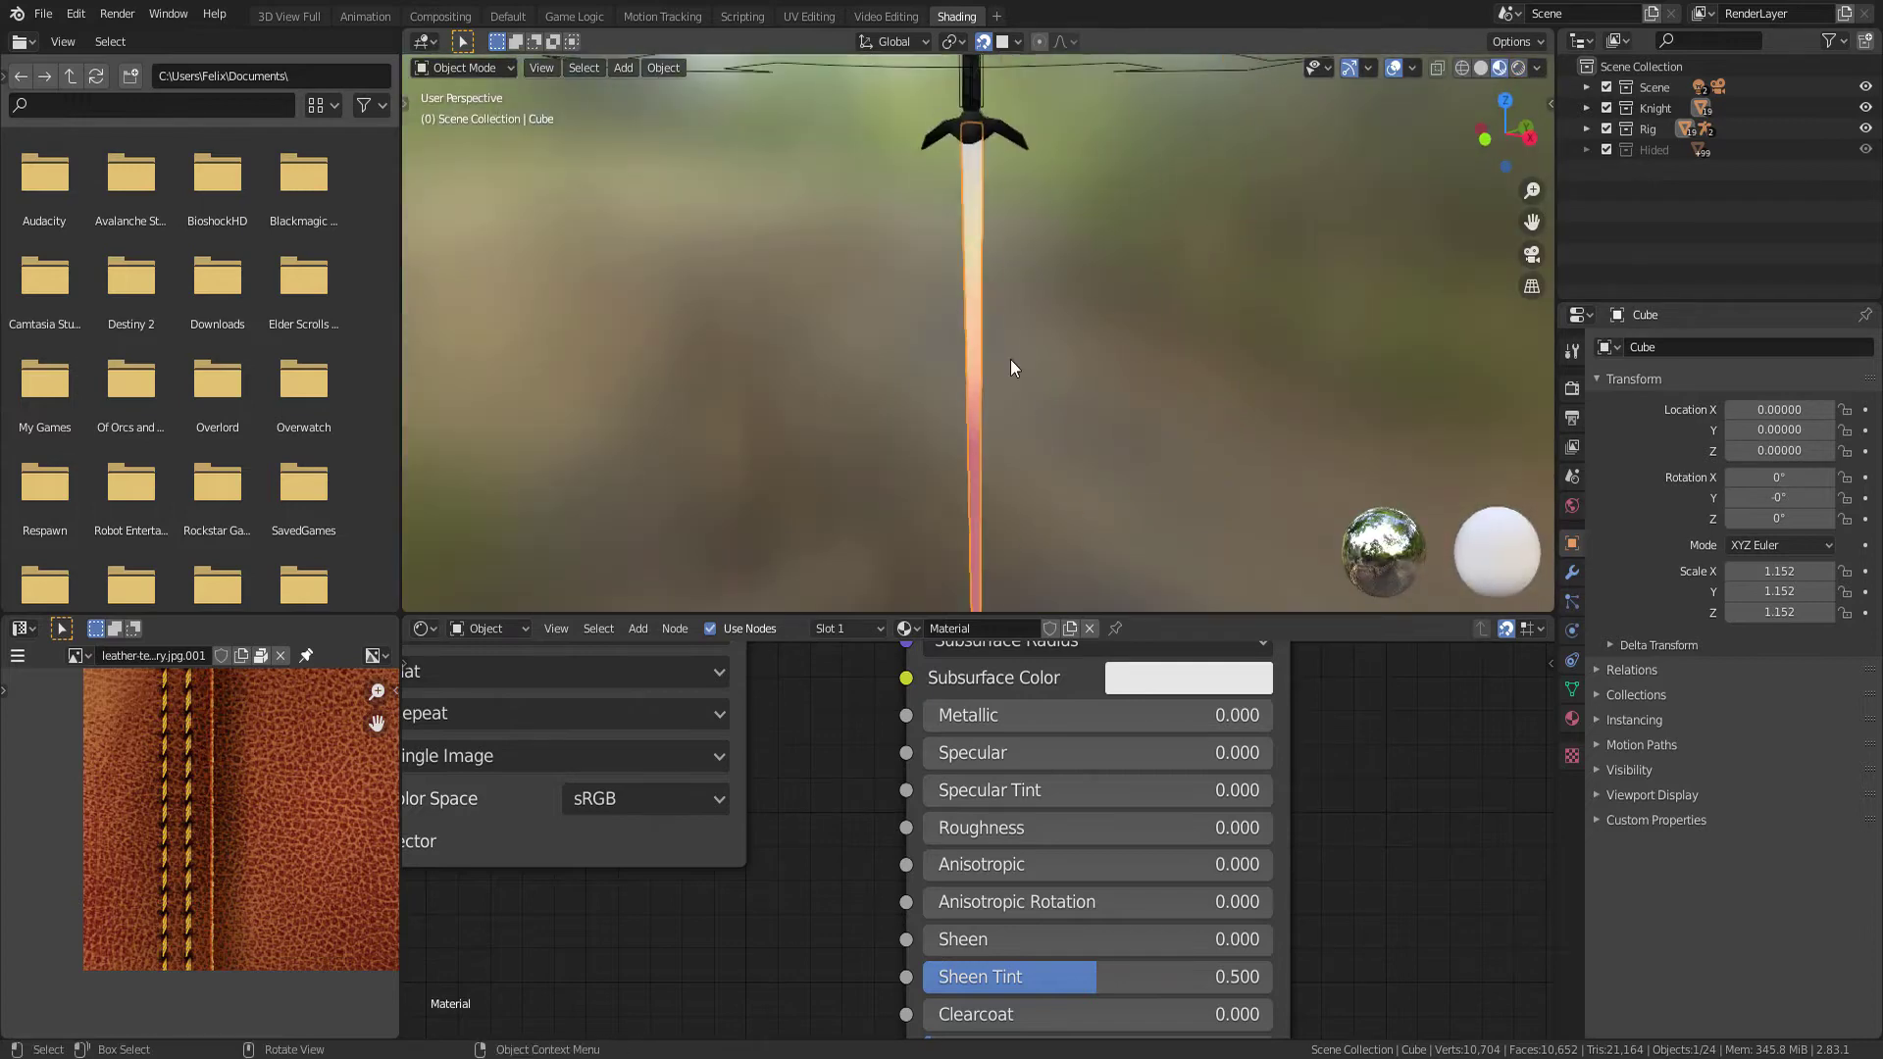
left_click(1518, 67)
mouse_move(1109, 430)
middle_mouse_down()
mouse_move(1105, 357)
mouse_move(1036, 390)
middle_mouse_up()
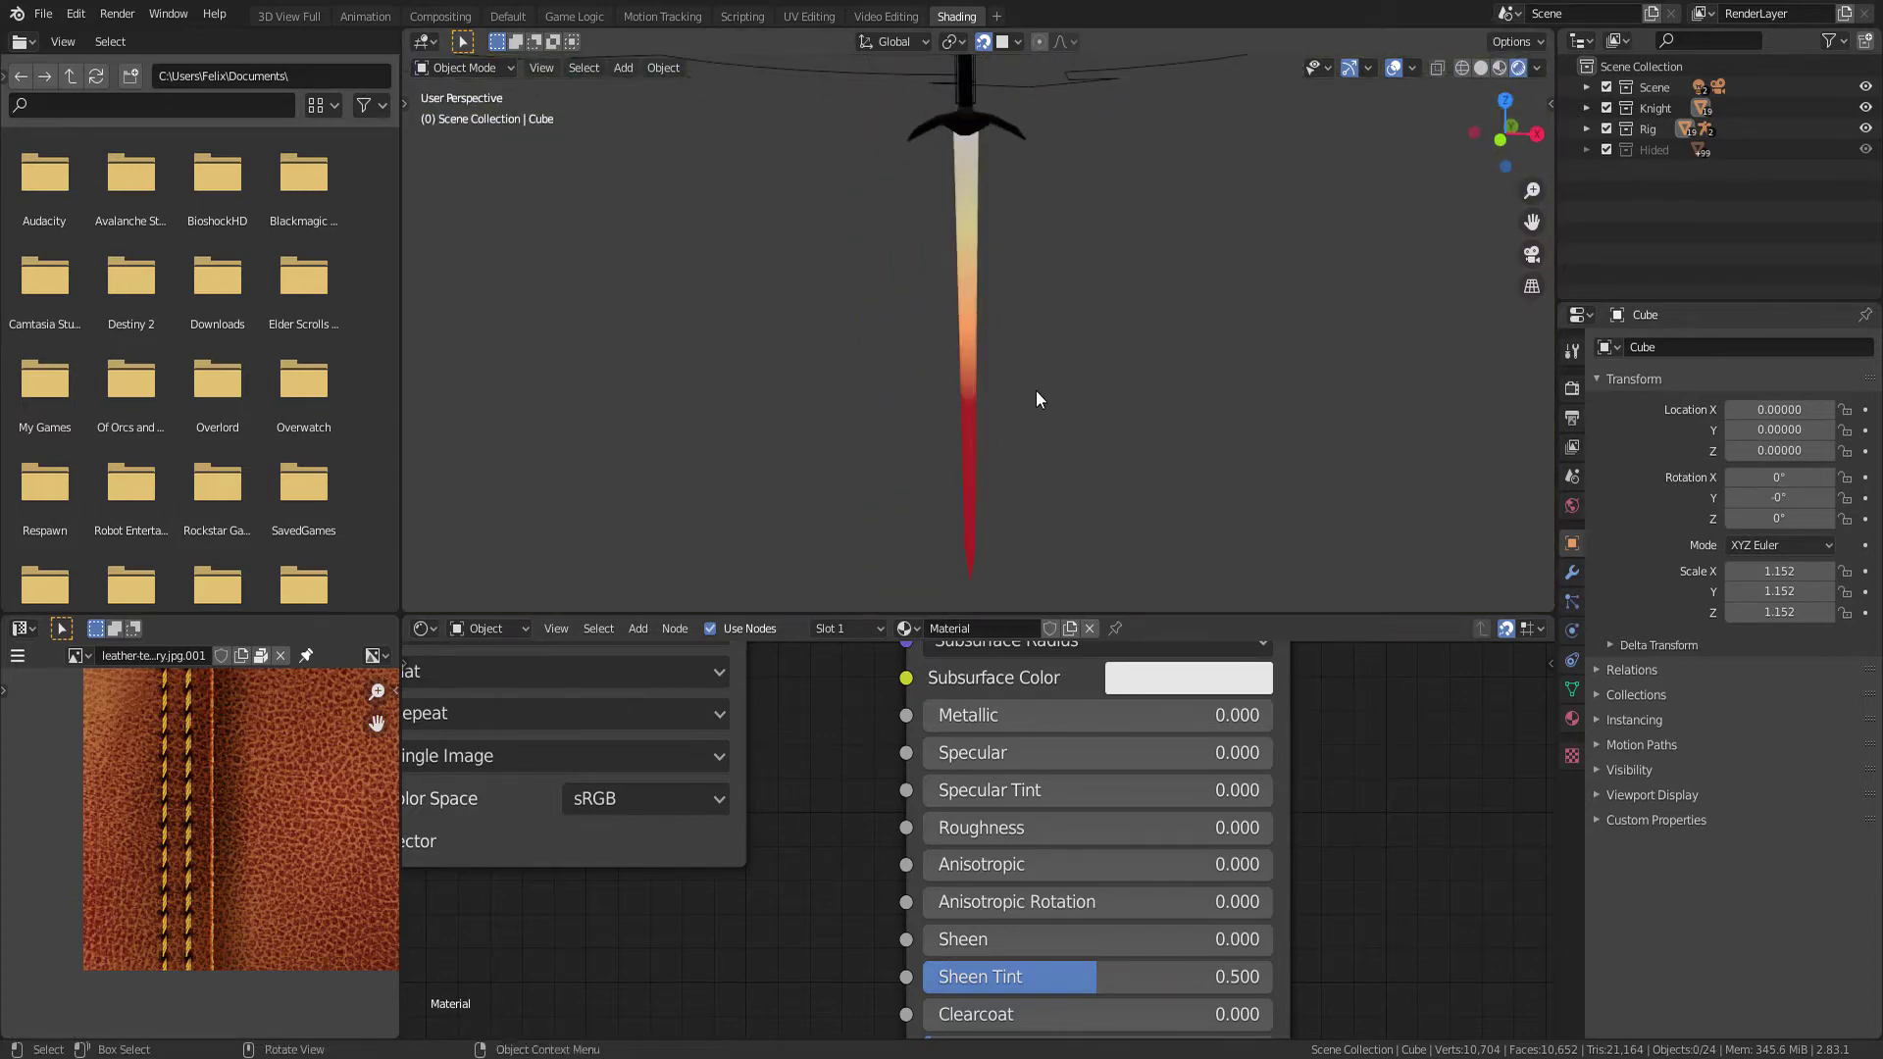
left_click(1034, 391)
mouse_move(1132, 923)
middle_mouse_down()
mouse_move(1251, 855)
mouse_move(1158, 765)
mouse_move(1058, 813)
middle_mouse_up()
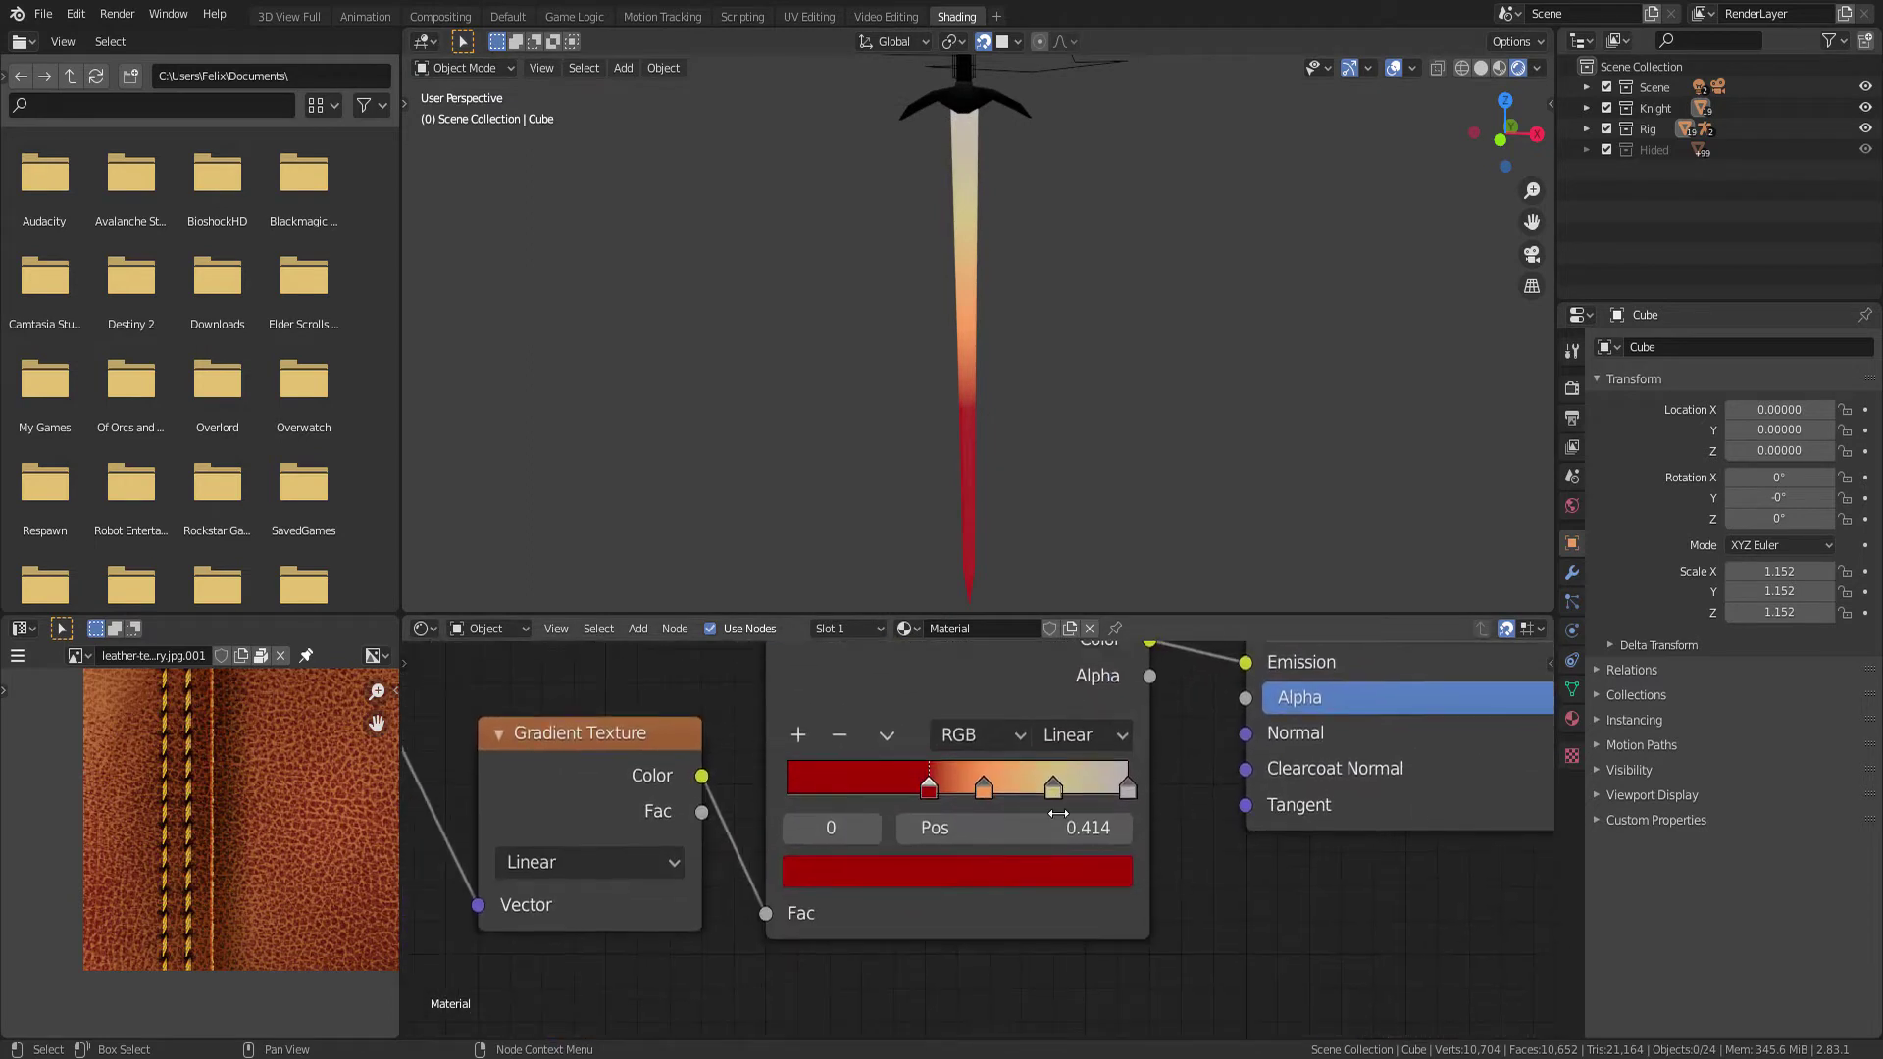
Shift the red stop left, set the next stop to 0.516, and add a lighter red fifth stop
mouse_move(929, 785)
left_mouse_down()
mouse_move(845, 787)
mouse_move(900, 788)
left_mouse_up()
mouse_move(984, 788)
left_mouse_down()
mouse_move(862, 793)
mouse_move(961, 789)
mouse_move(899, 798)
left_mouse_up()
left_click(800, 734)
left_click(930, 876)
left_click_drag(916, 594, 896, 592)
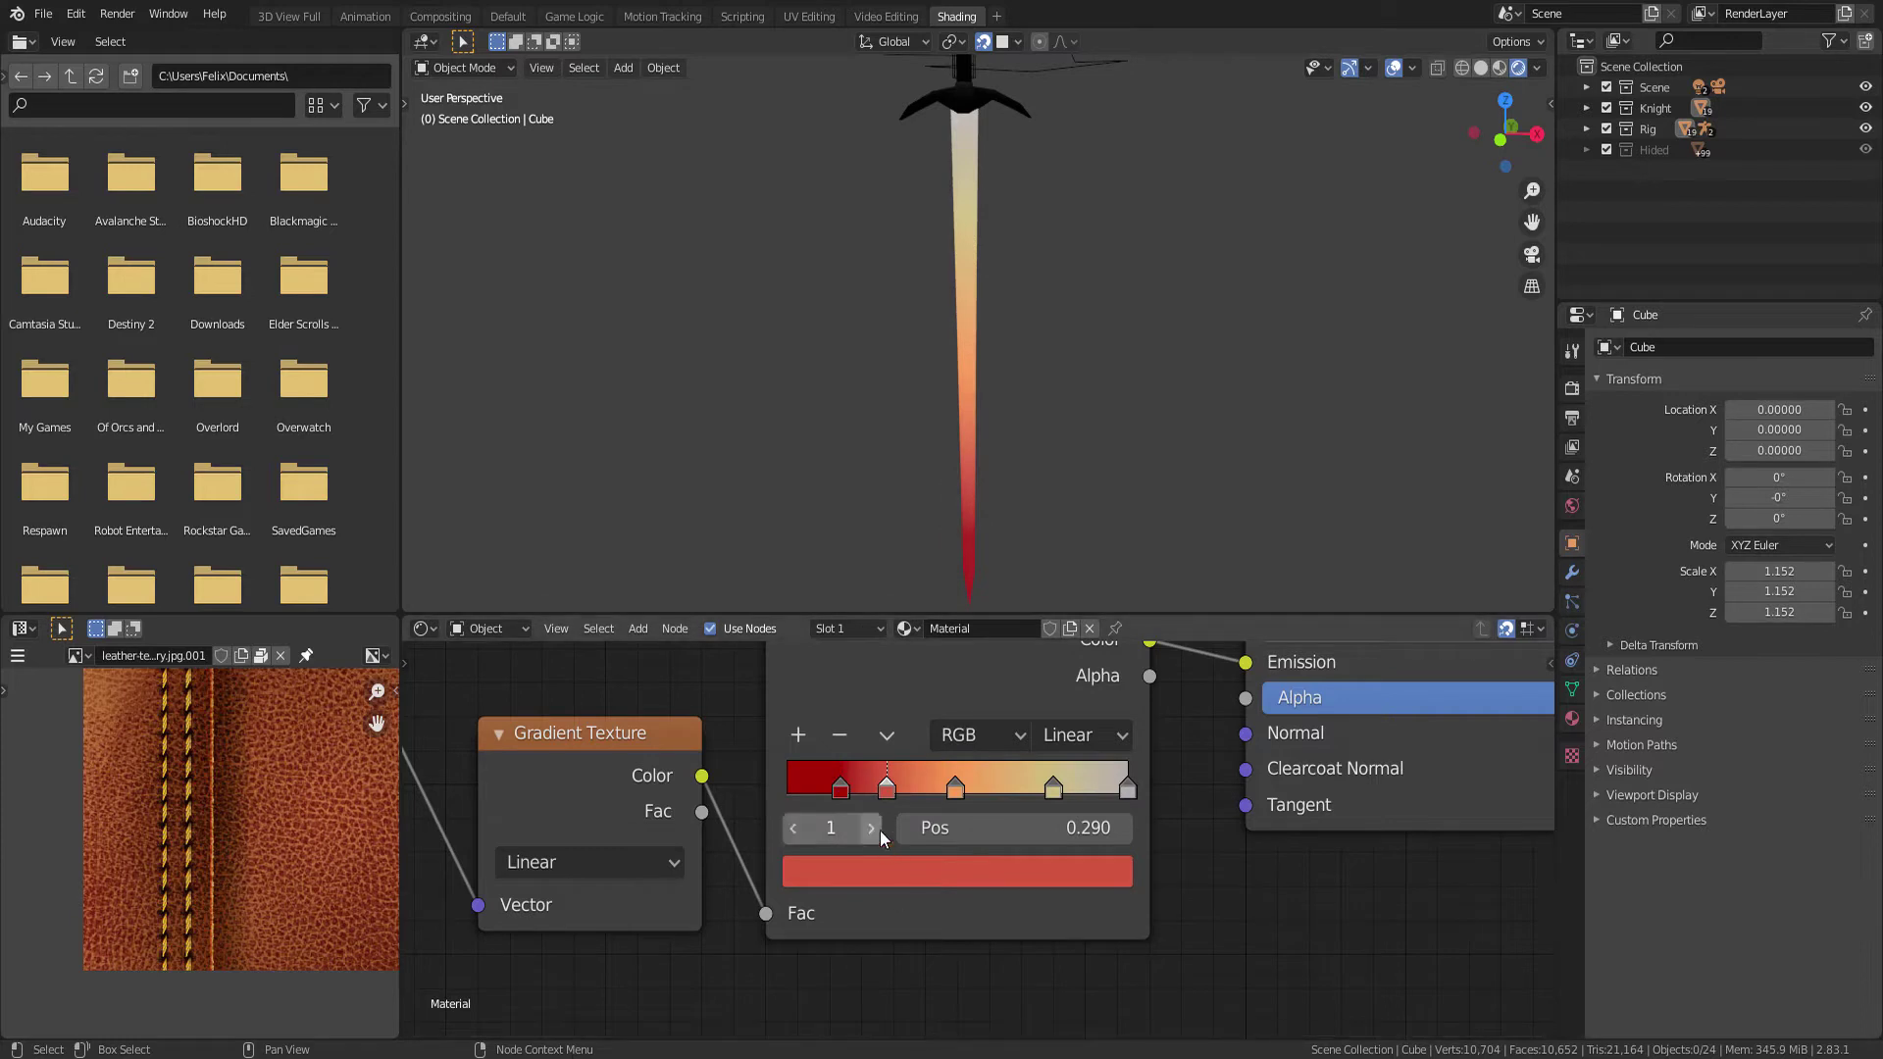
Place the red stop at 0.195 and the yellow stop at 0.755
left_click_drag(875, 790, 855, 790)
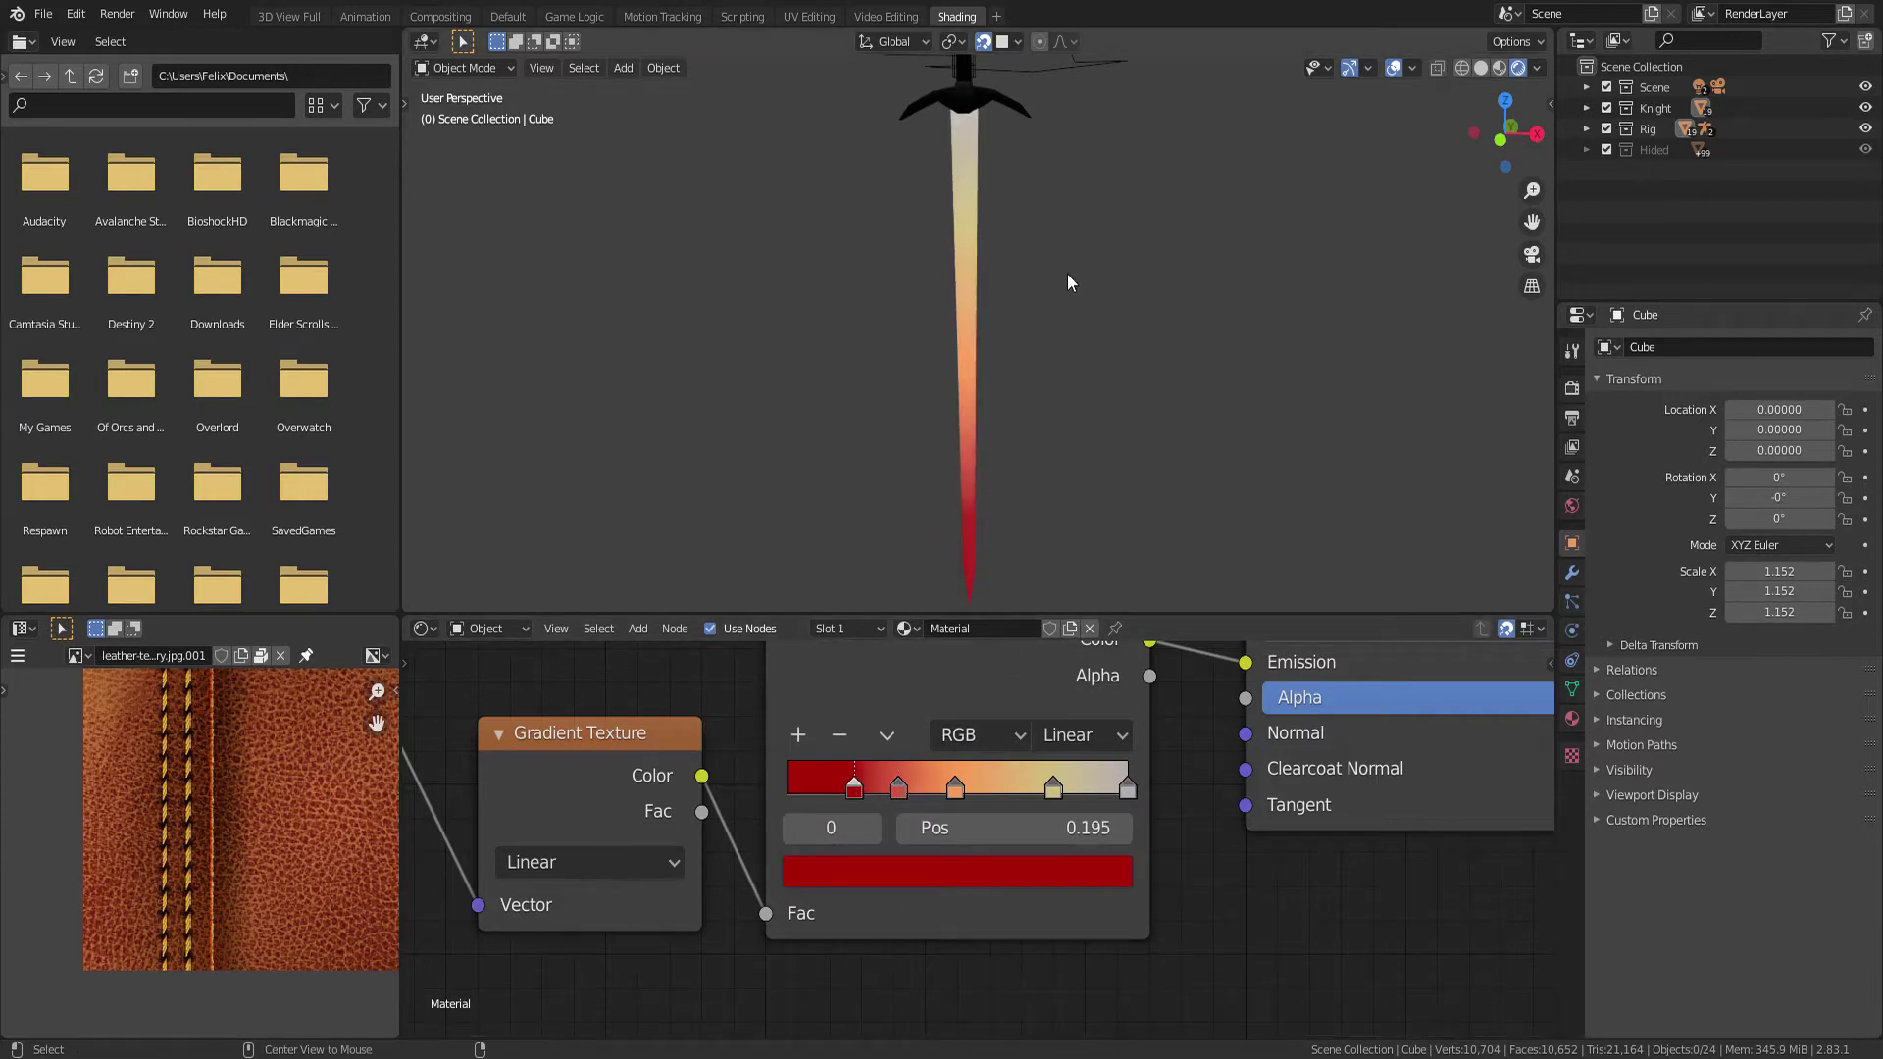
mouse_move(1067, 286)
middle_mouse_down()
mouse_move(955, 449)
mouse_move(920, 408)
mouse_move(943, 368)
middle_mouse_up()
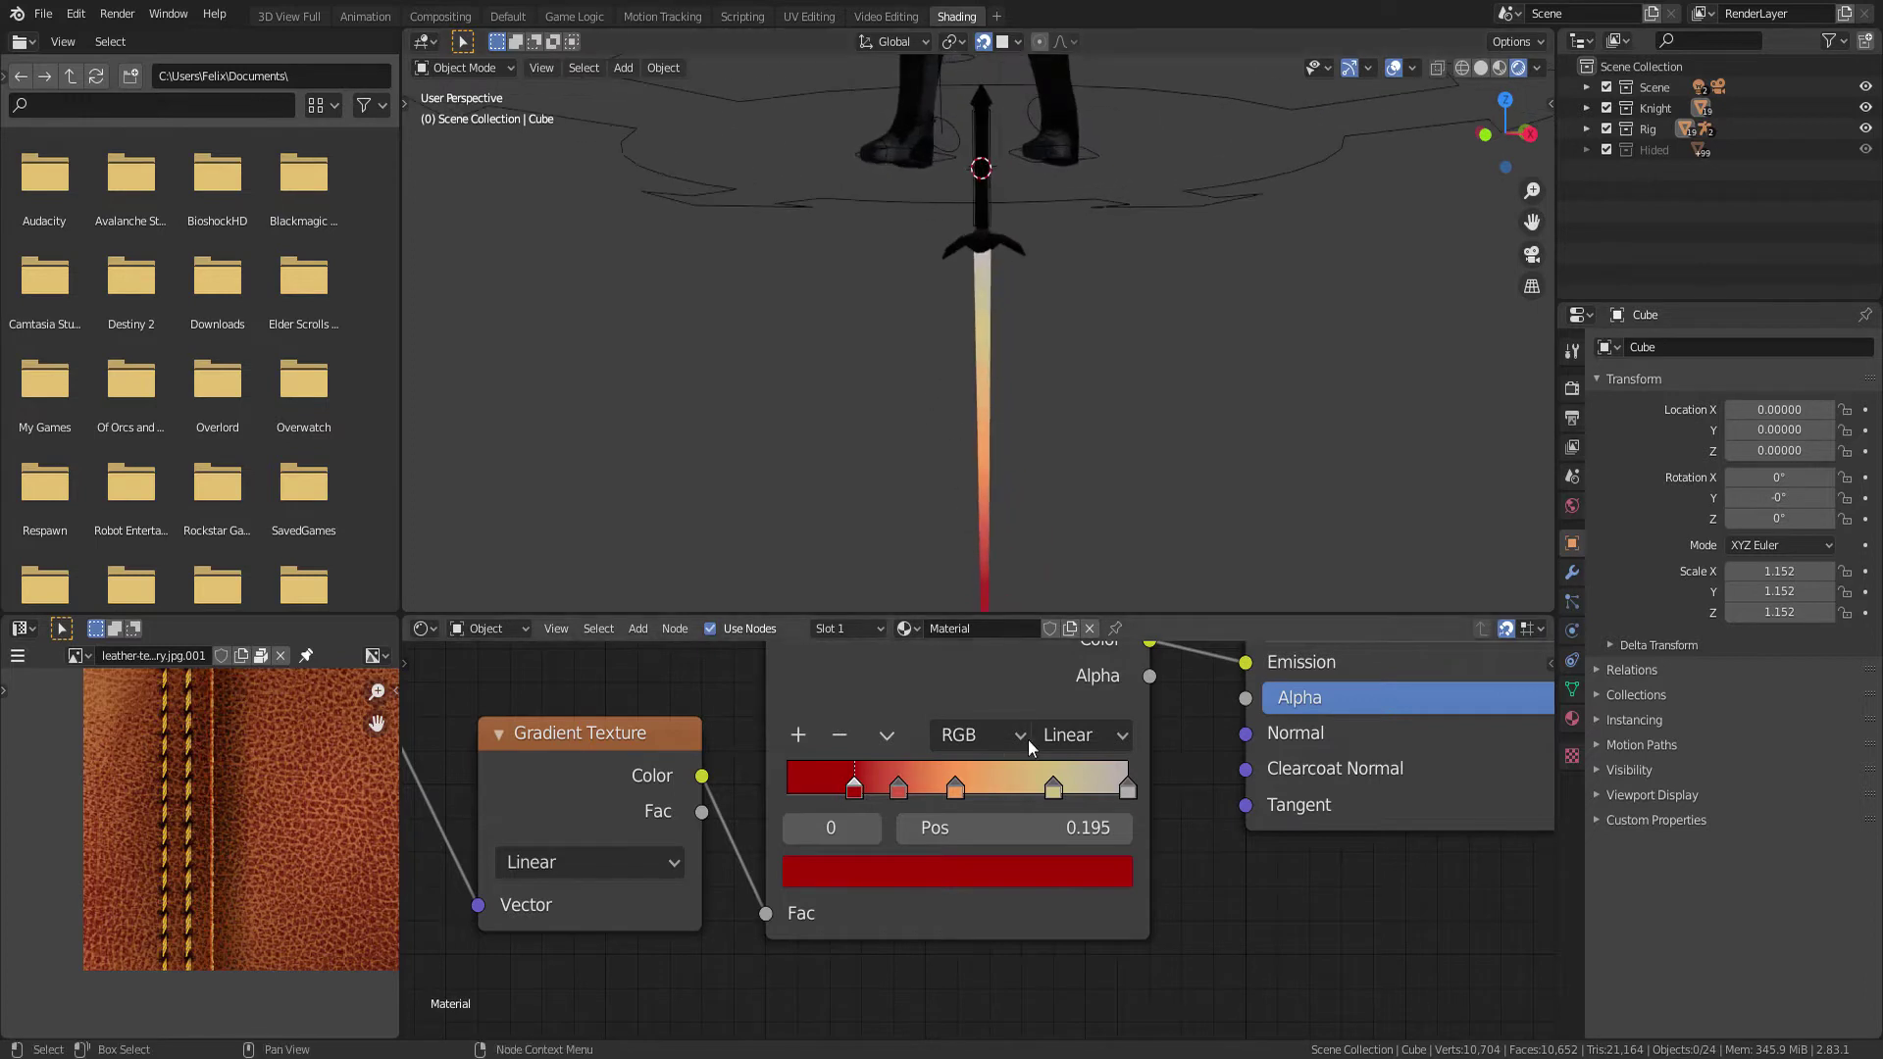
left_click_drag(1053, 788, 1045, 788)
middle_click_drag(1021, 355, 958, 255, "shift")
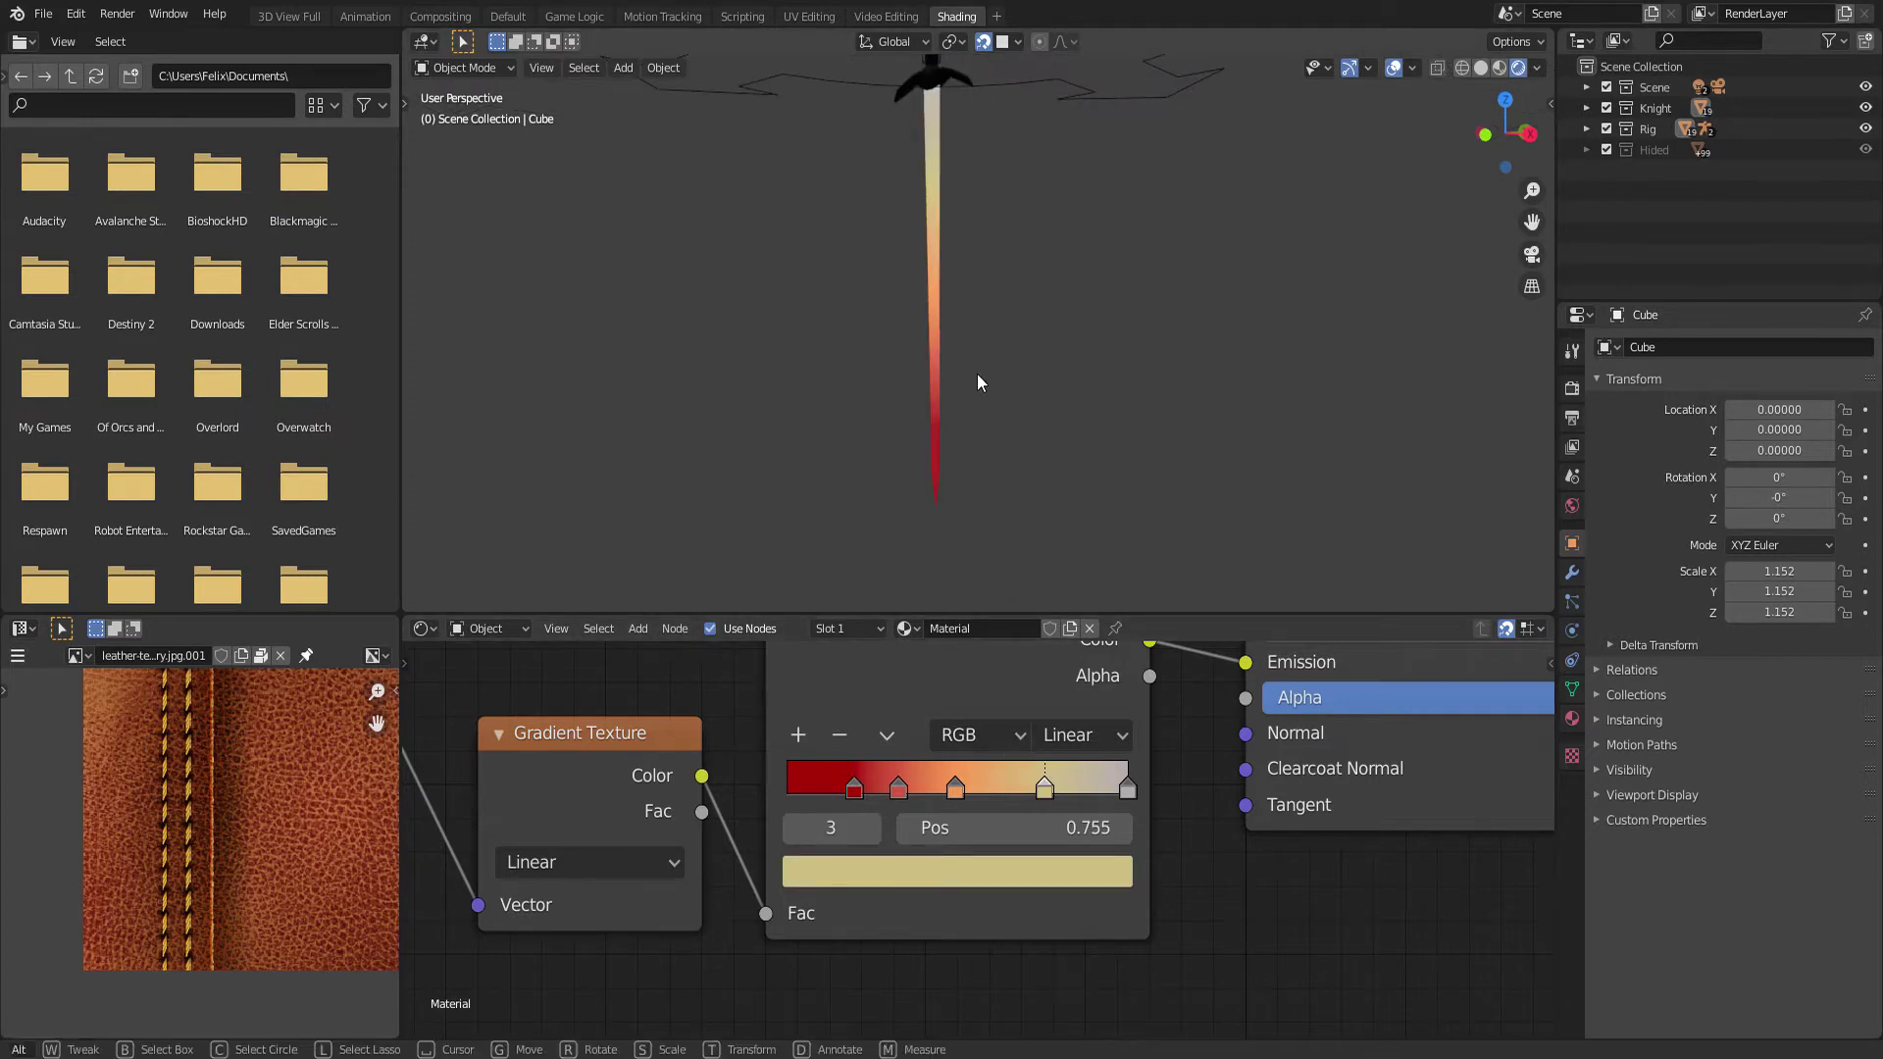
mouse_move(941, 474)
middle_mouse_down()
mouse_move(1034, 479)
mouse_move(1069, 520)
mouse_move(1074, 448)
middle_mouse_up()
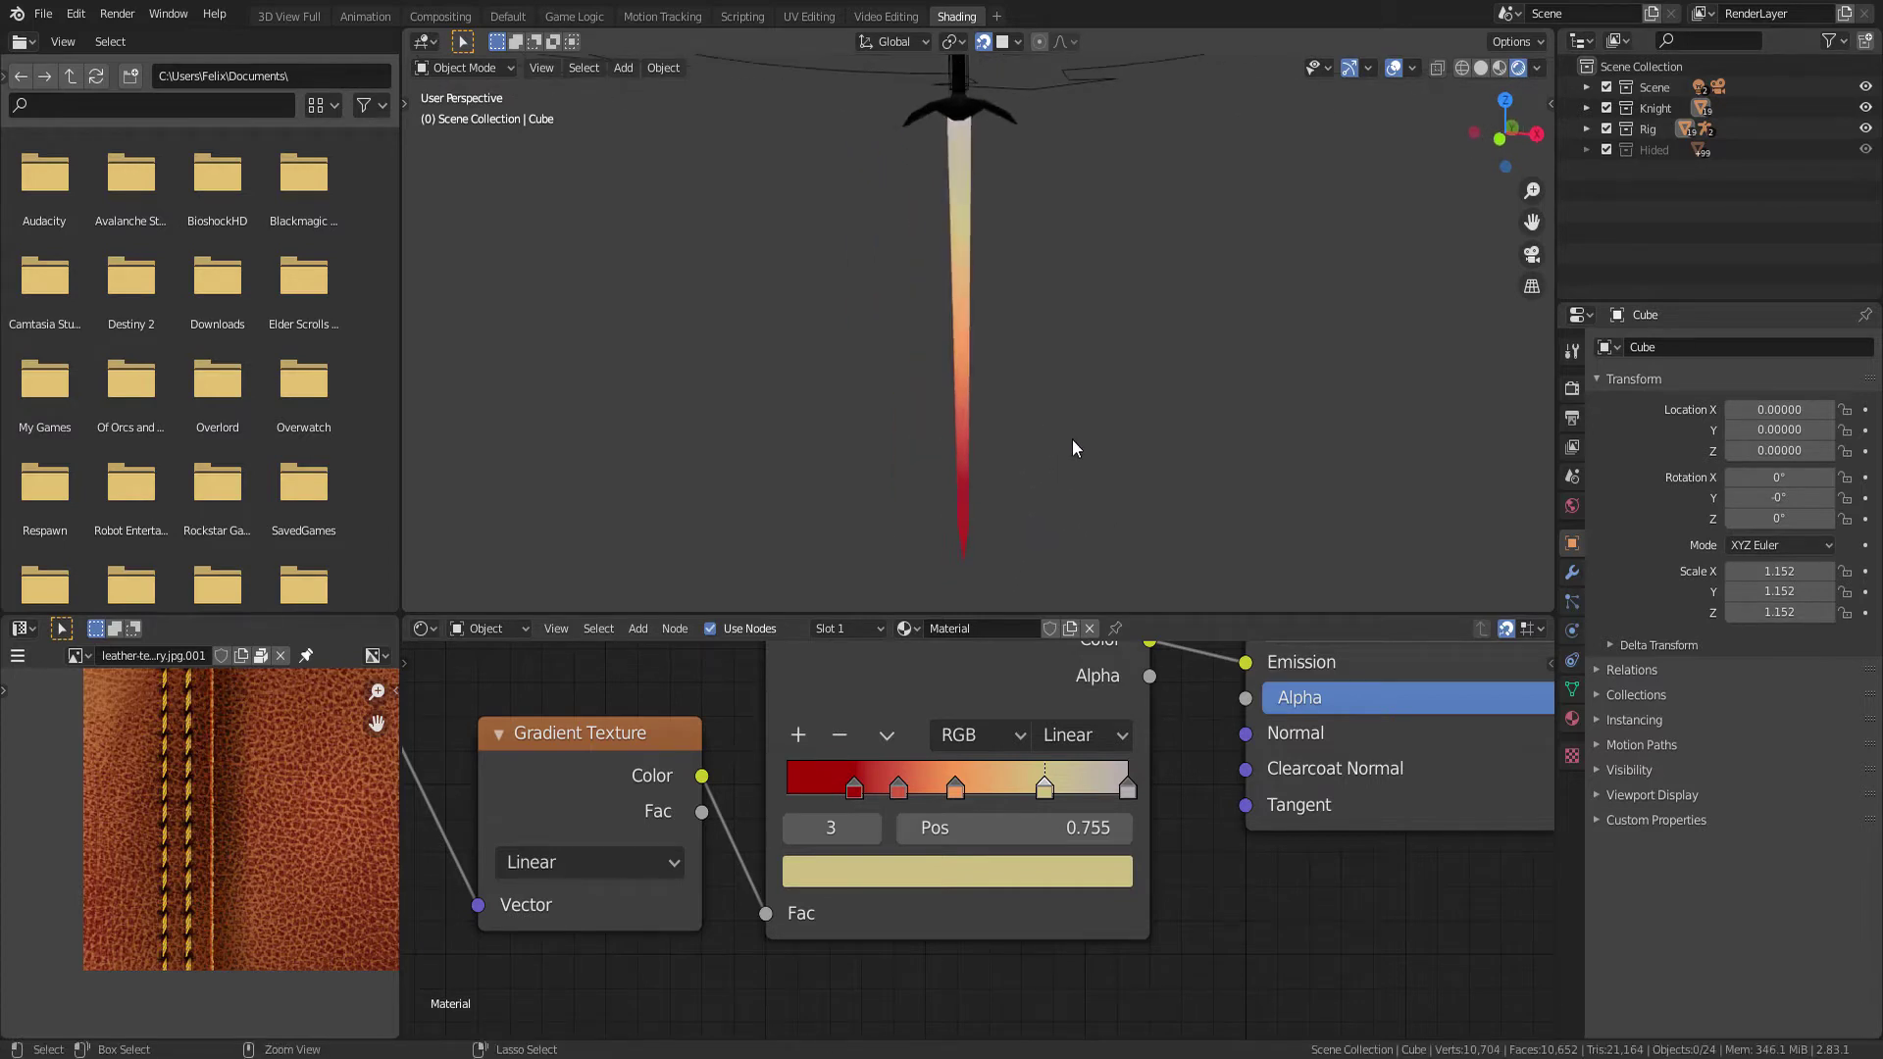
left_click(961, 257)
mouse_move(1016, 497)
middle_mouse_down()
mouse_move(900, 500)
mouse_move(1078, 500)
mouse_move(992, 500)
mouse_move(1040, 471)
middle_mouse_up()
left_click(1481, 67)
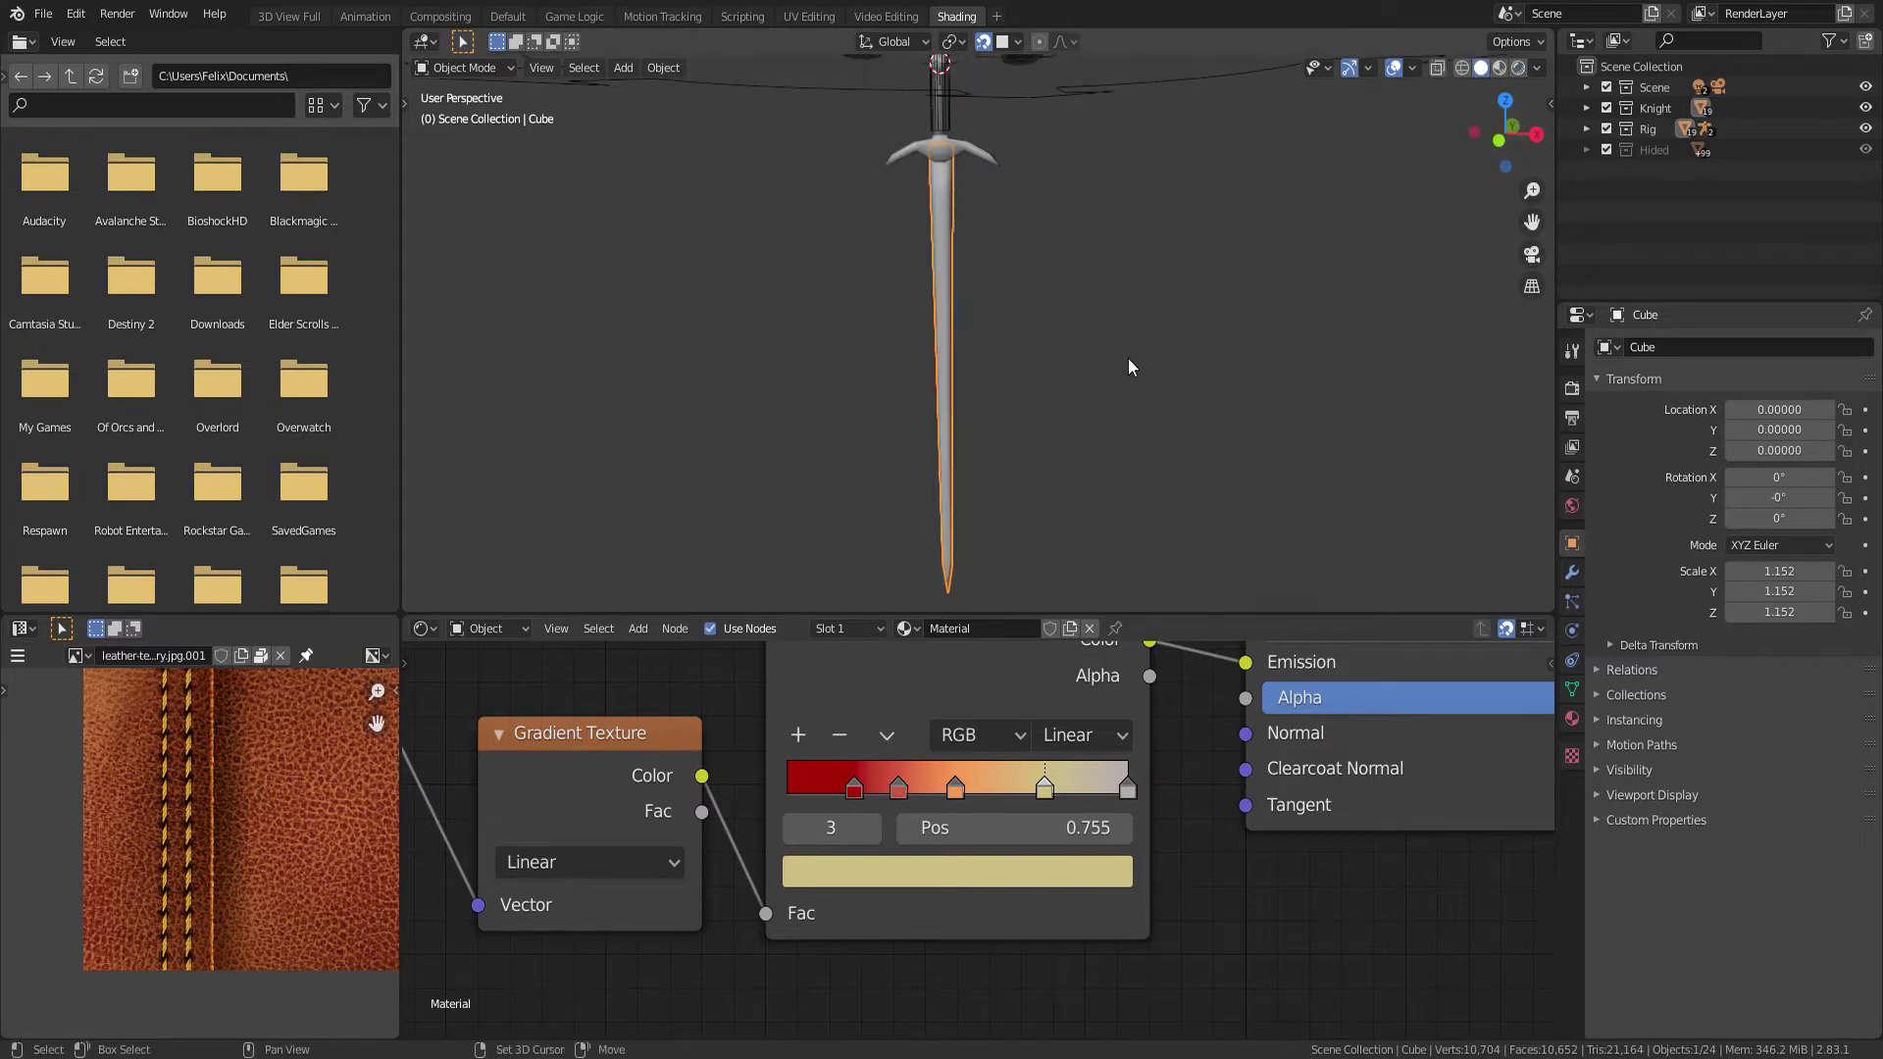
key("shift+d")
right_click(1219, 397)
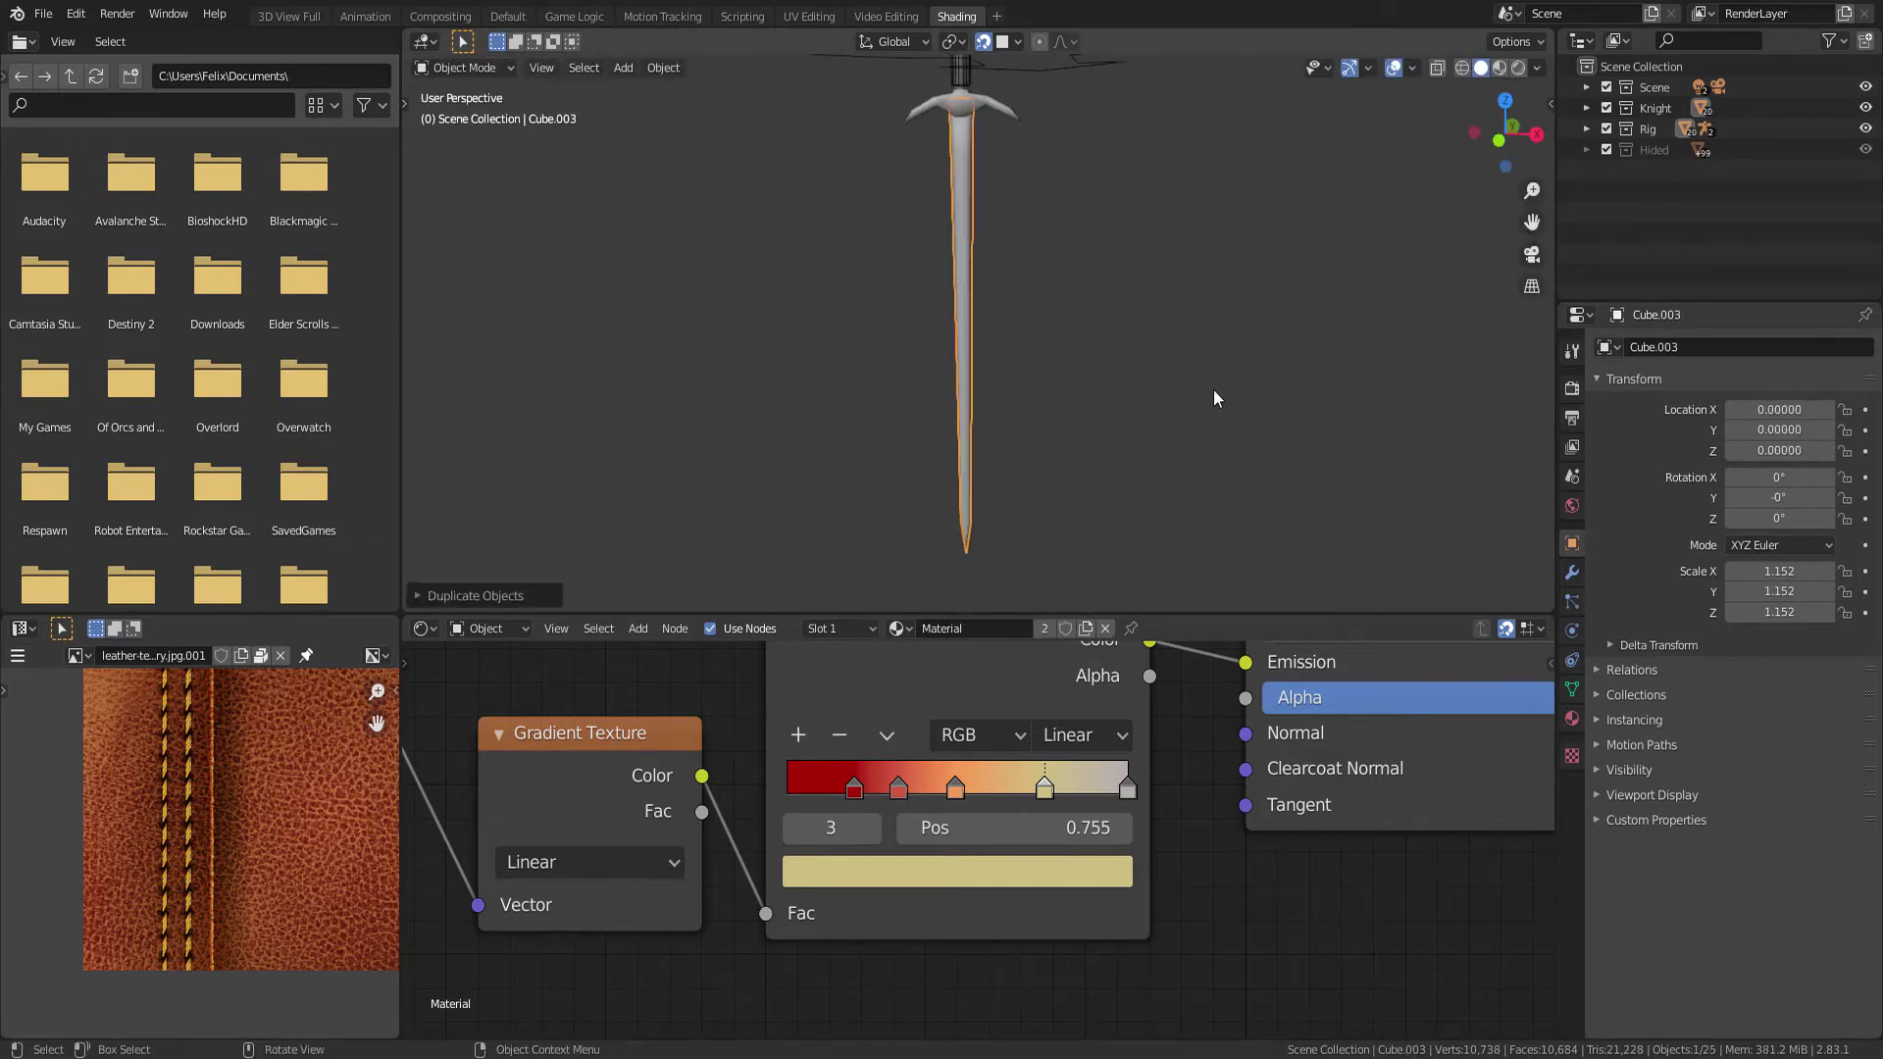
left_click(1572, 718)
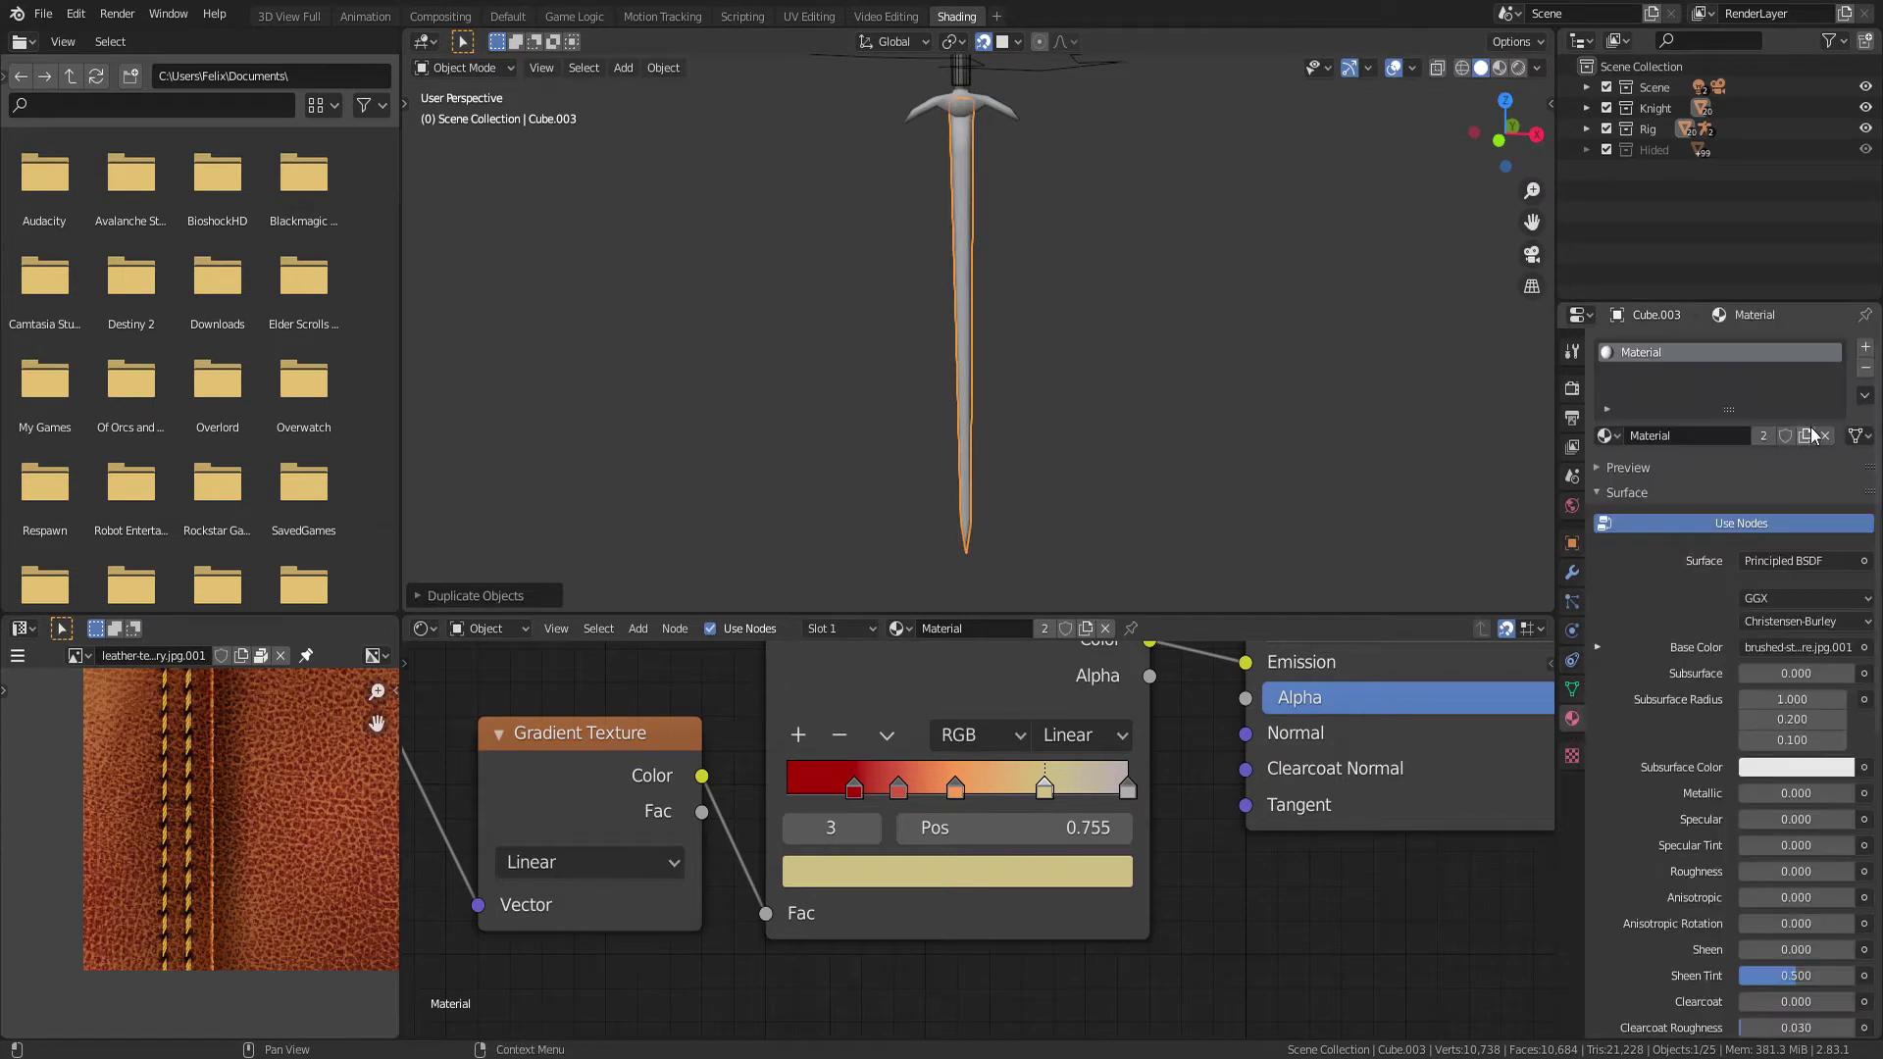
left_click(1865, 369)
mouse_move(999, 419)
middle_mouse_down()
mouse_move(1001, 437)
mouse_move(996, 379)
mouse_move(1023, 418)
middle_mouse_up()
key("Tab")
key("a")
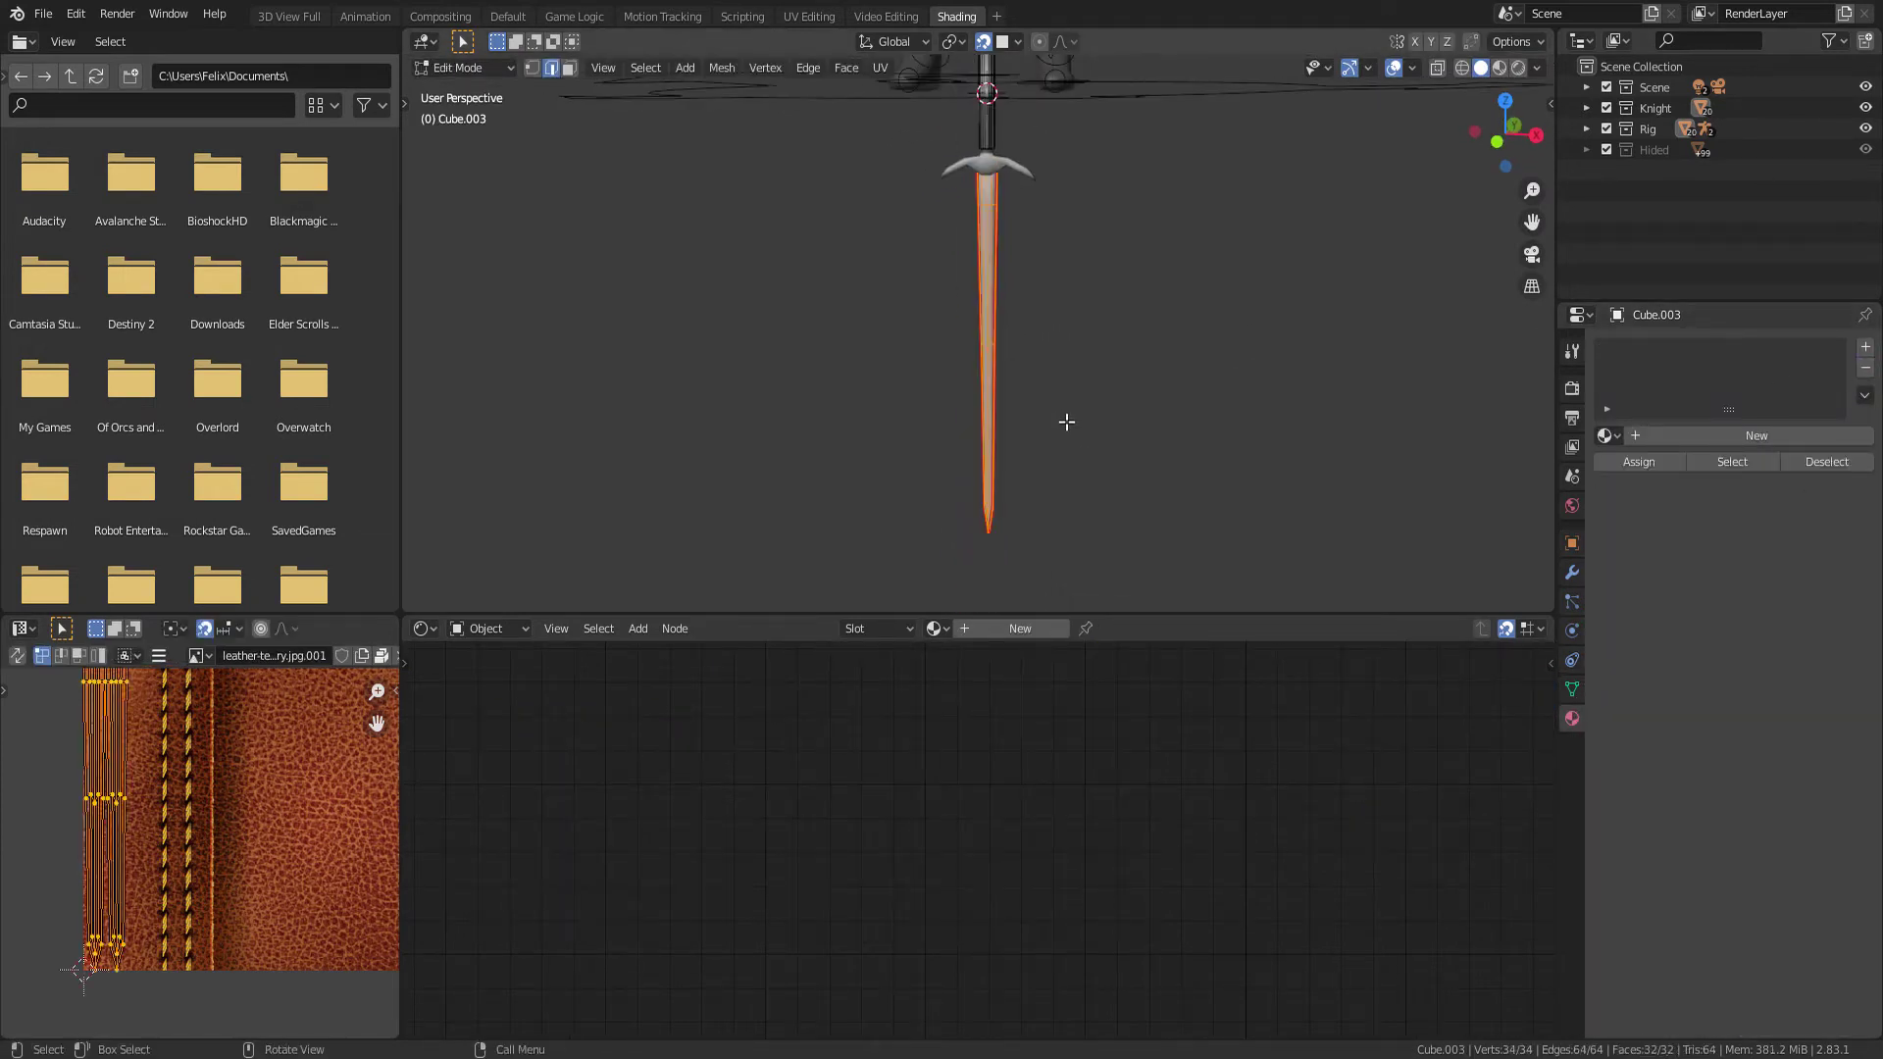
scroll(1059, 402, "up", 1)
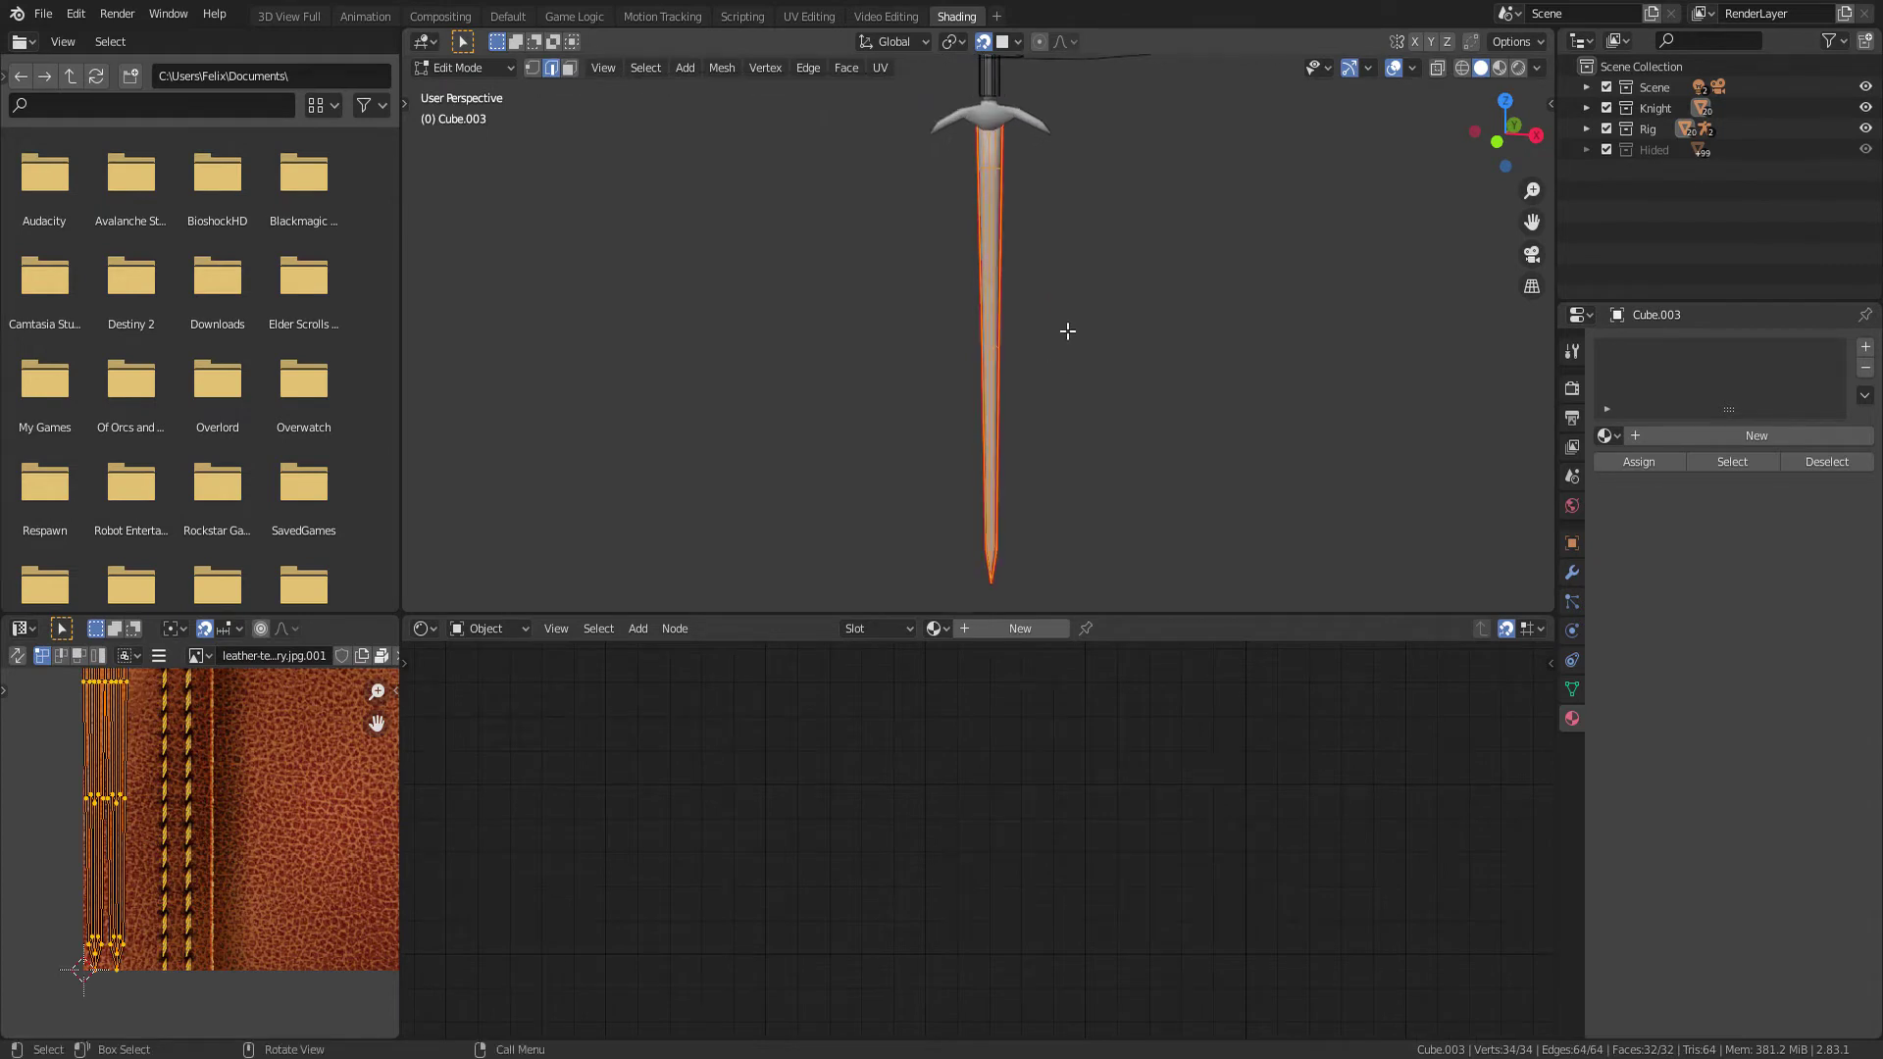
key("s")
key("Escape")
key("s")
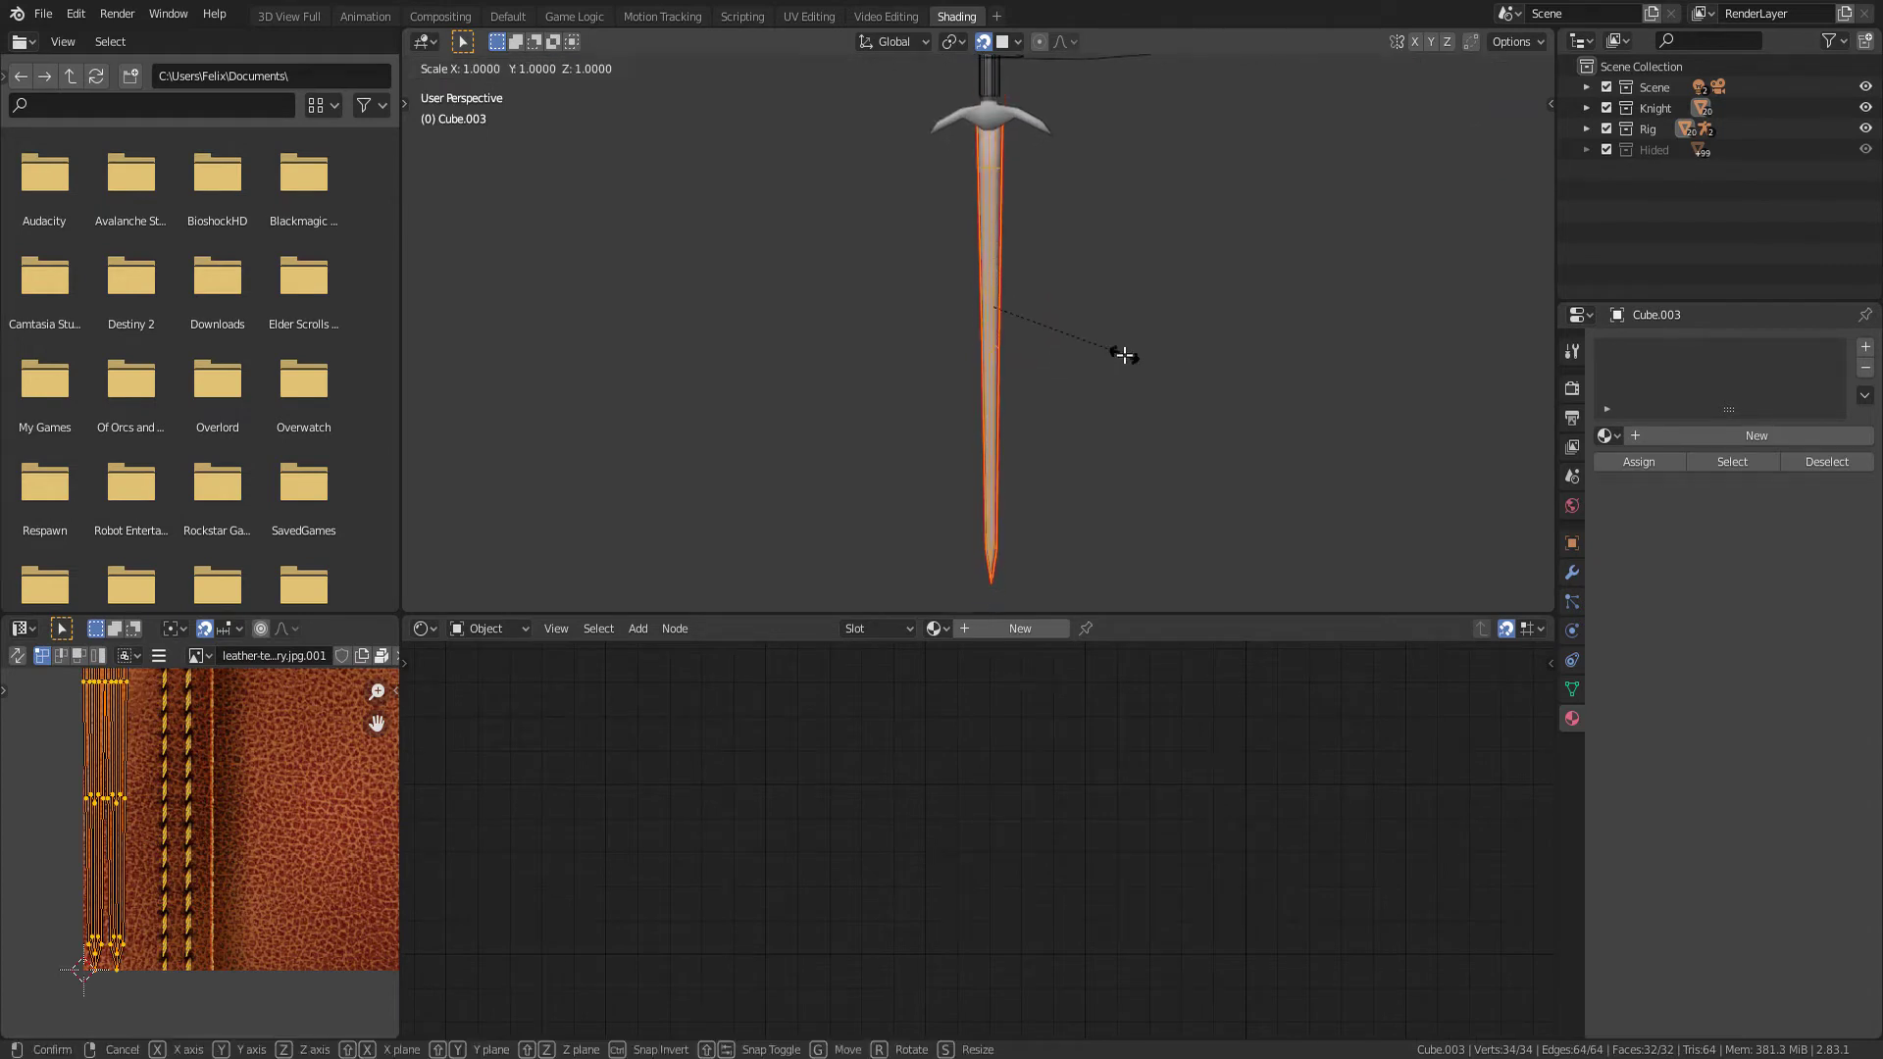
key("x")
left_click(1156, 359)
key("s")
key("z")
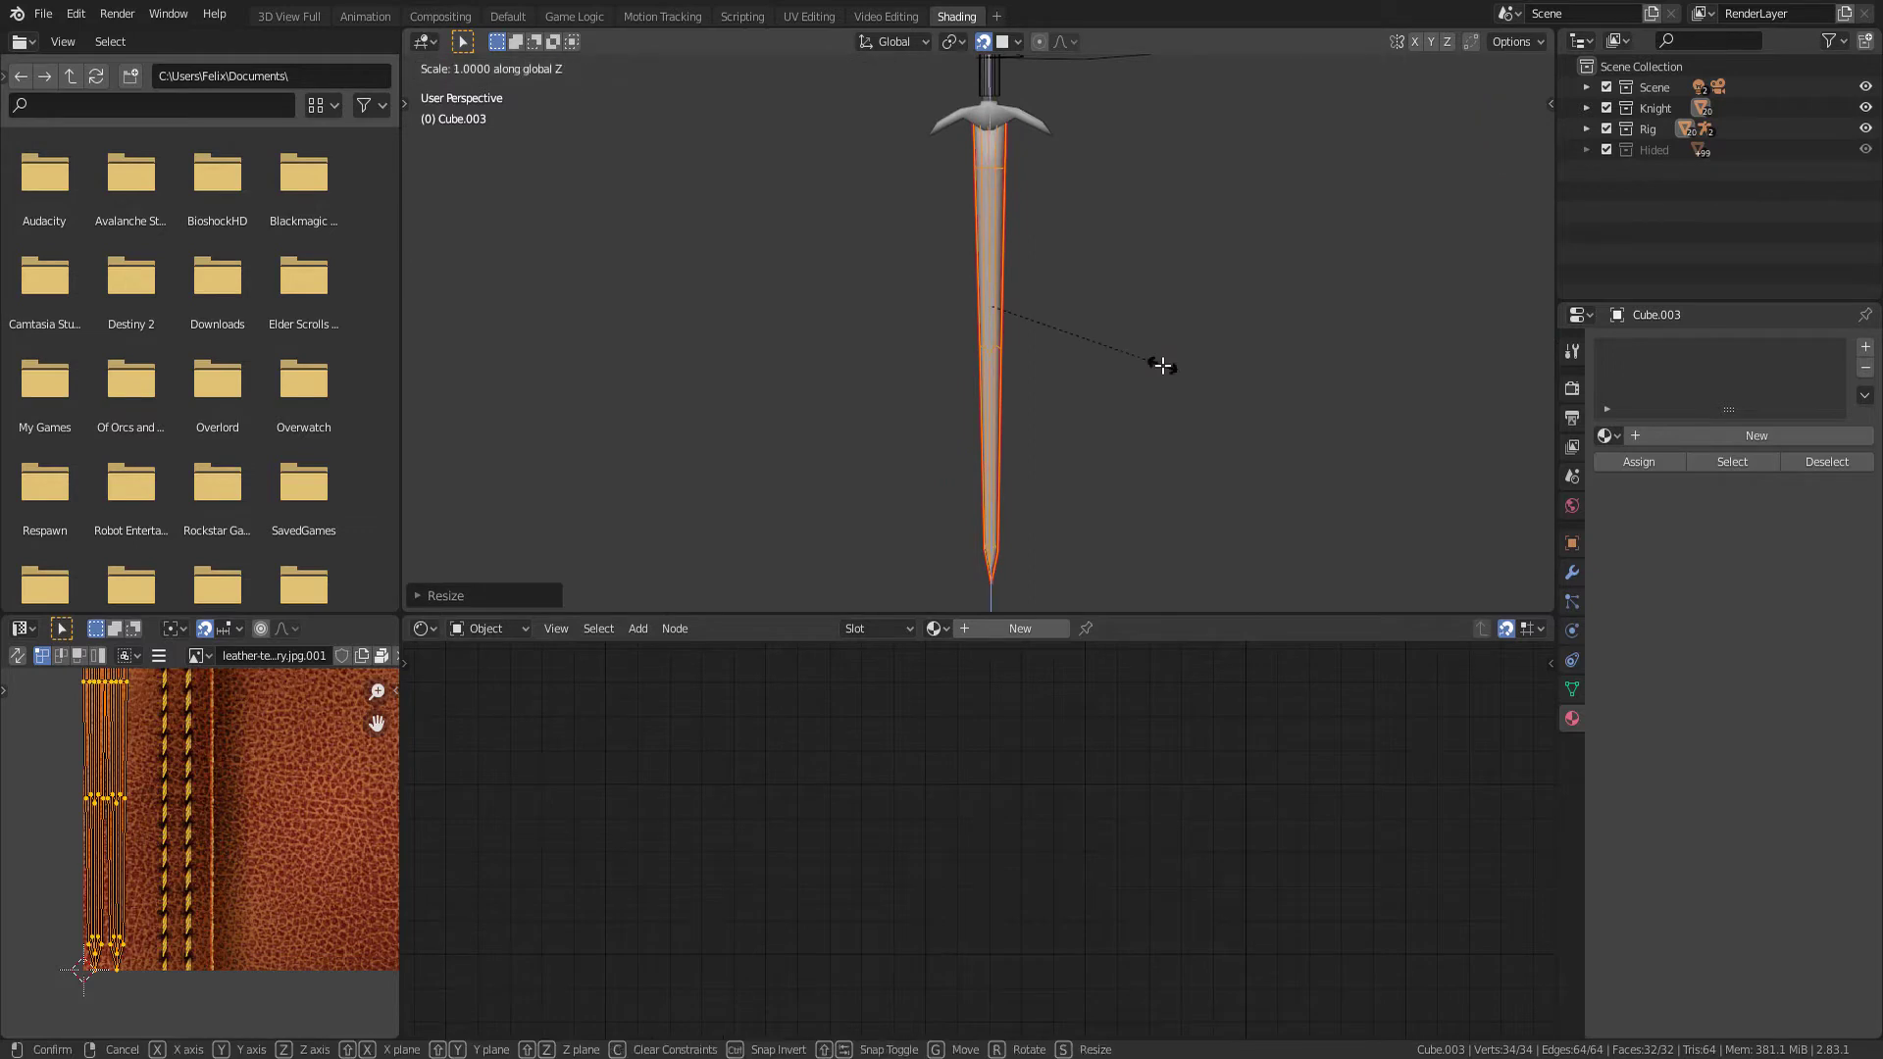
left_click(1187, 378)
key("g")
key("z")
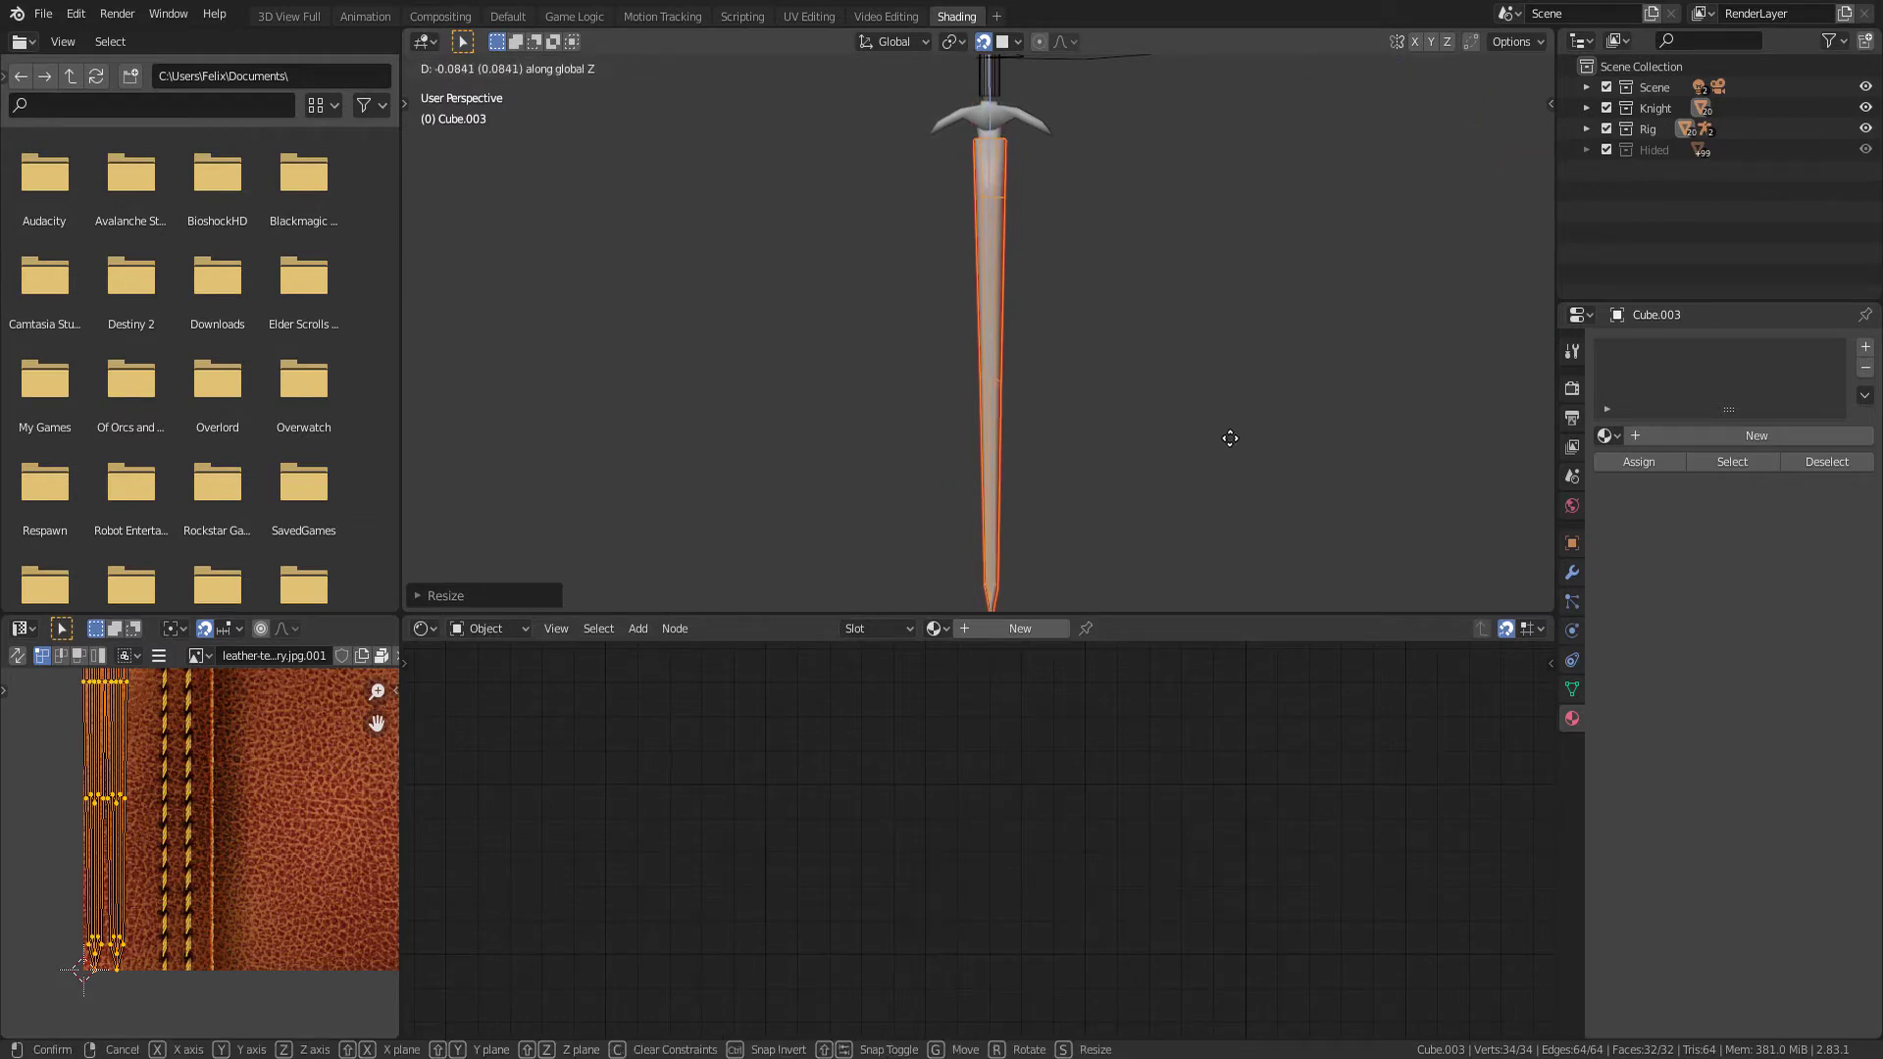
left_click(1230, 438)
key("Tab")
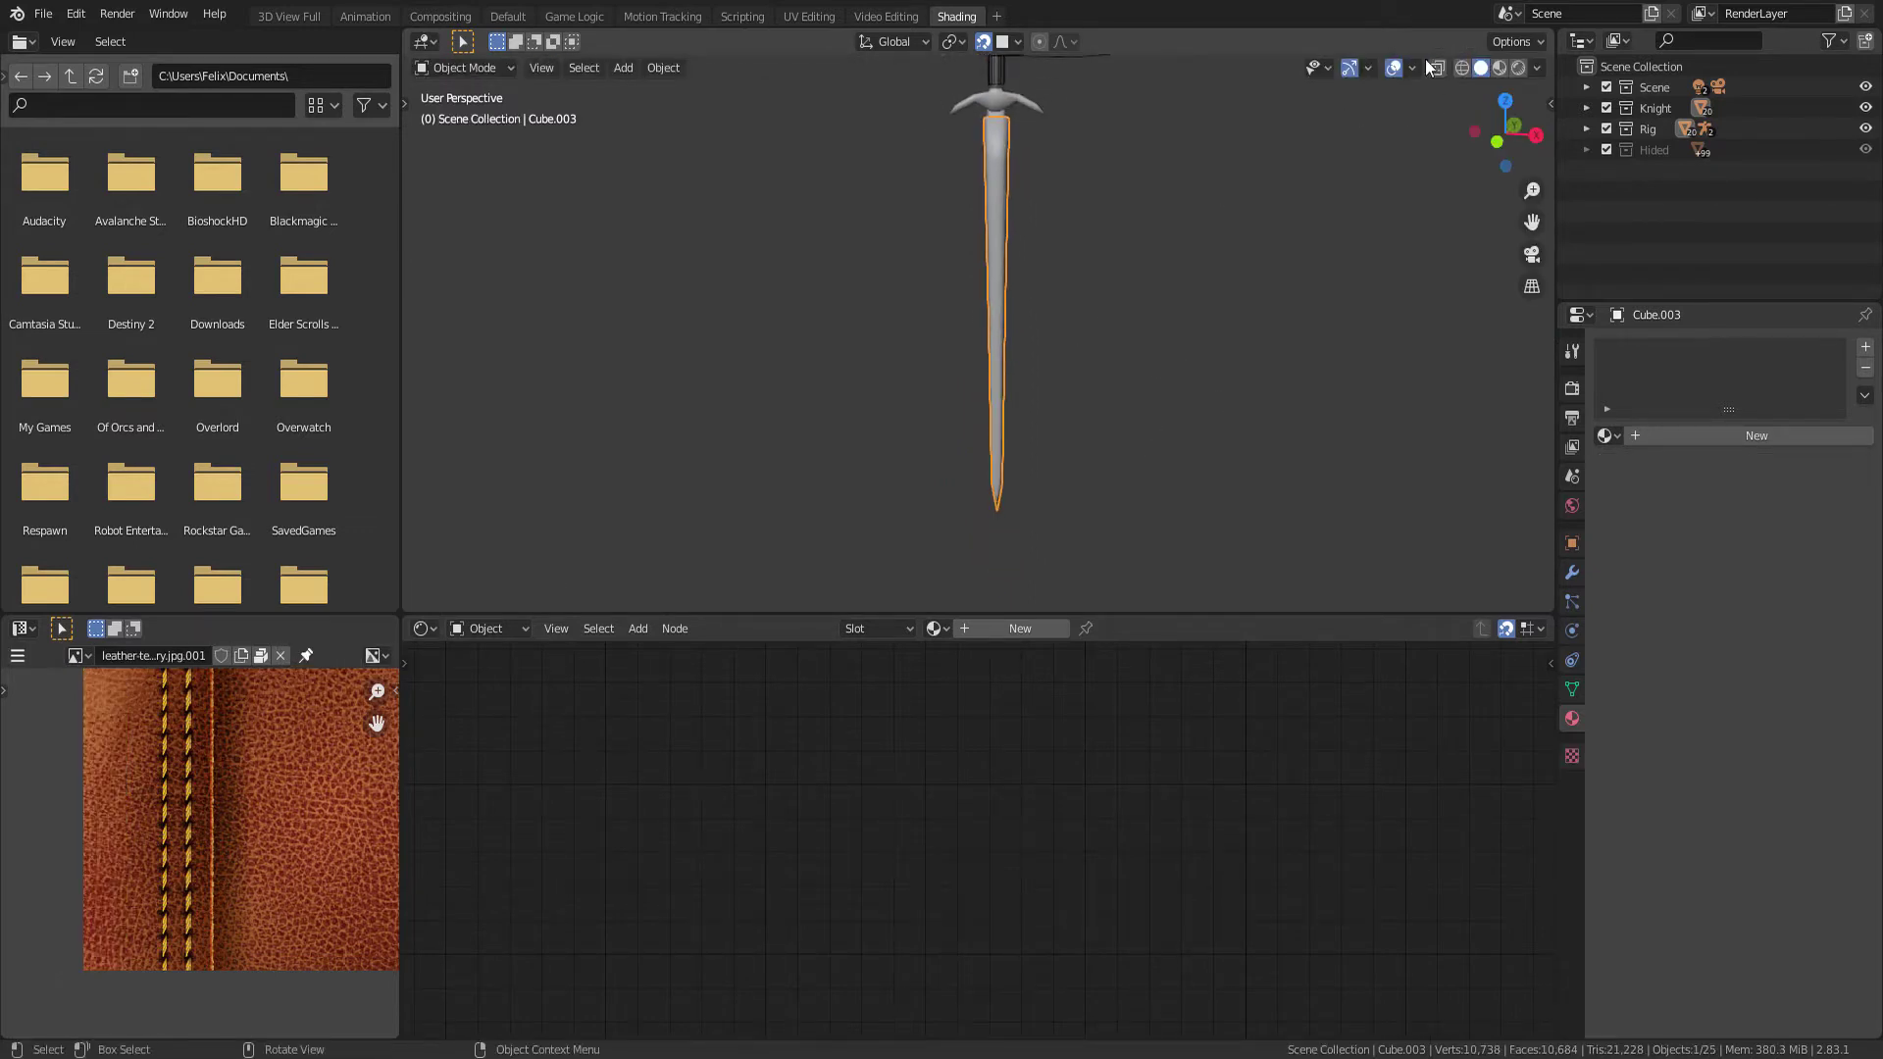
scroll(1187, 378, "up", 3)
key("g")
key("x")
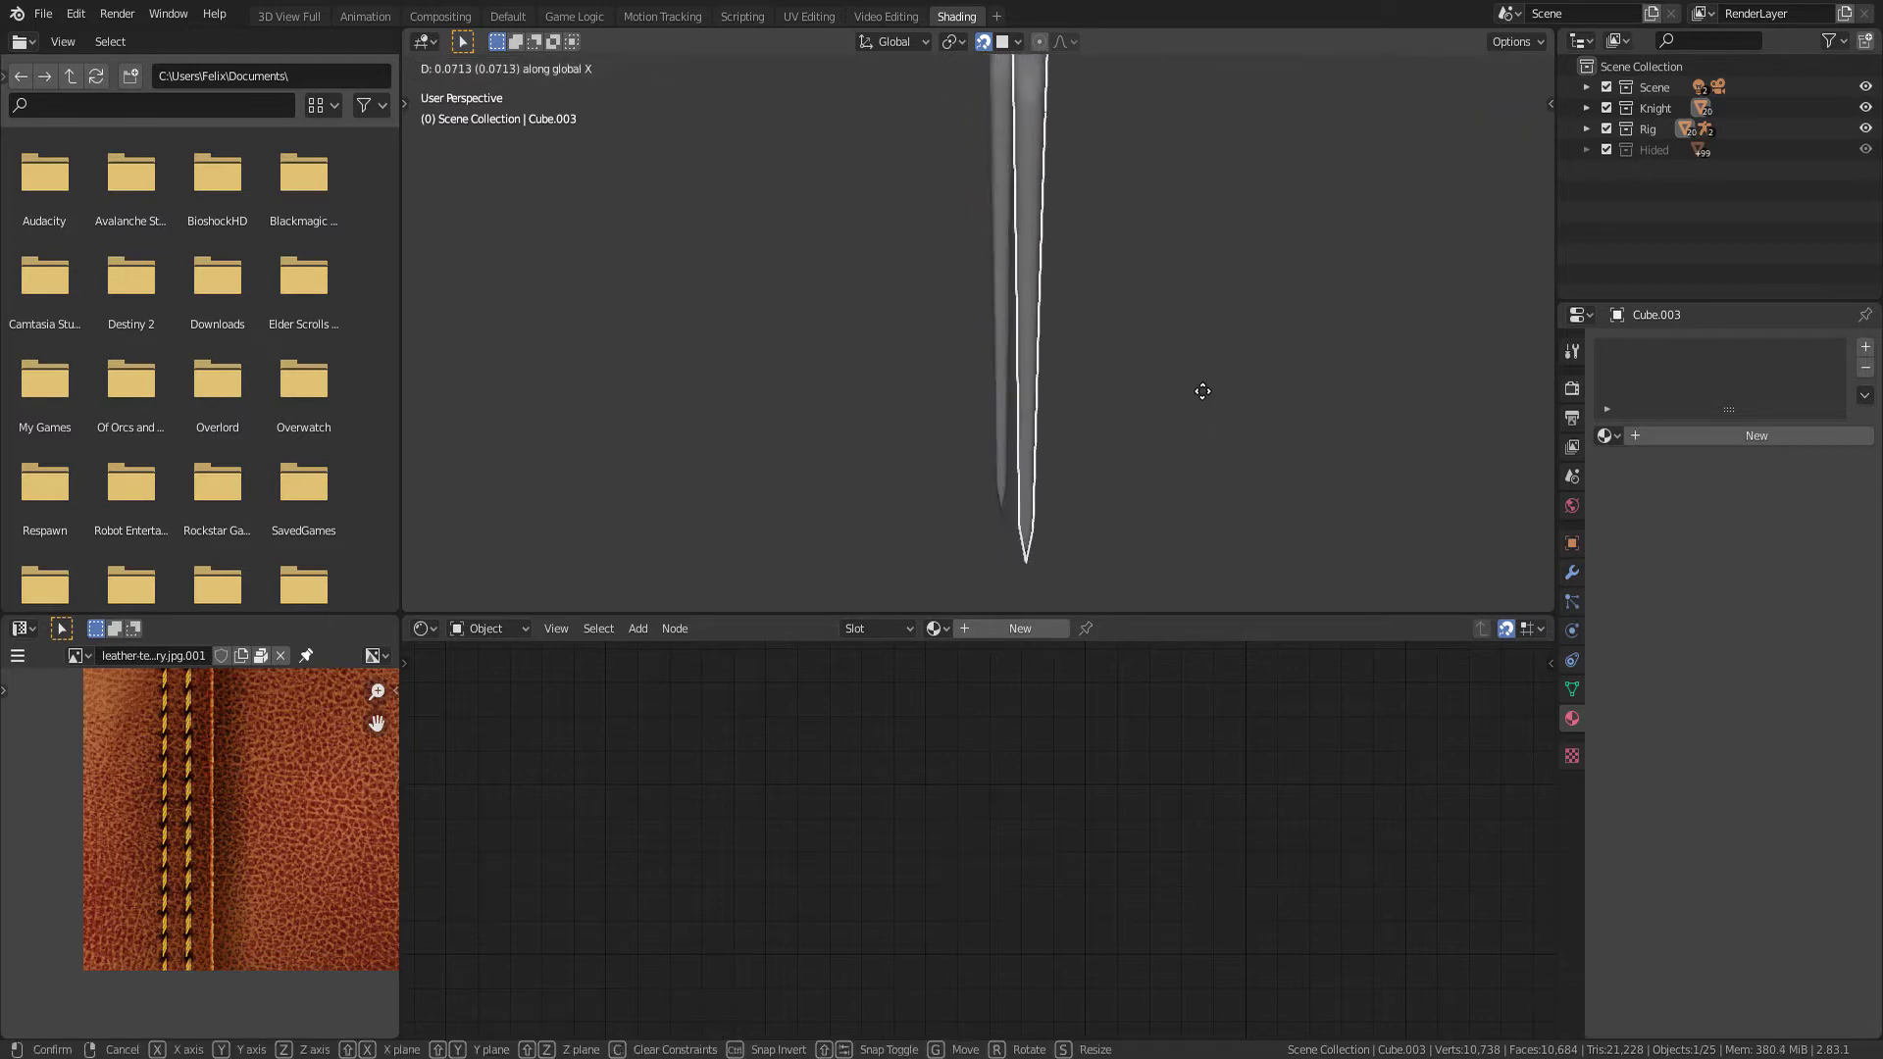
key("Escape")
key("Tab")
key("s")
key("Escape")
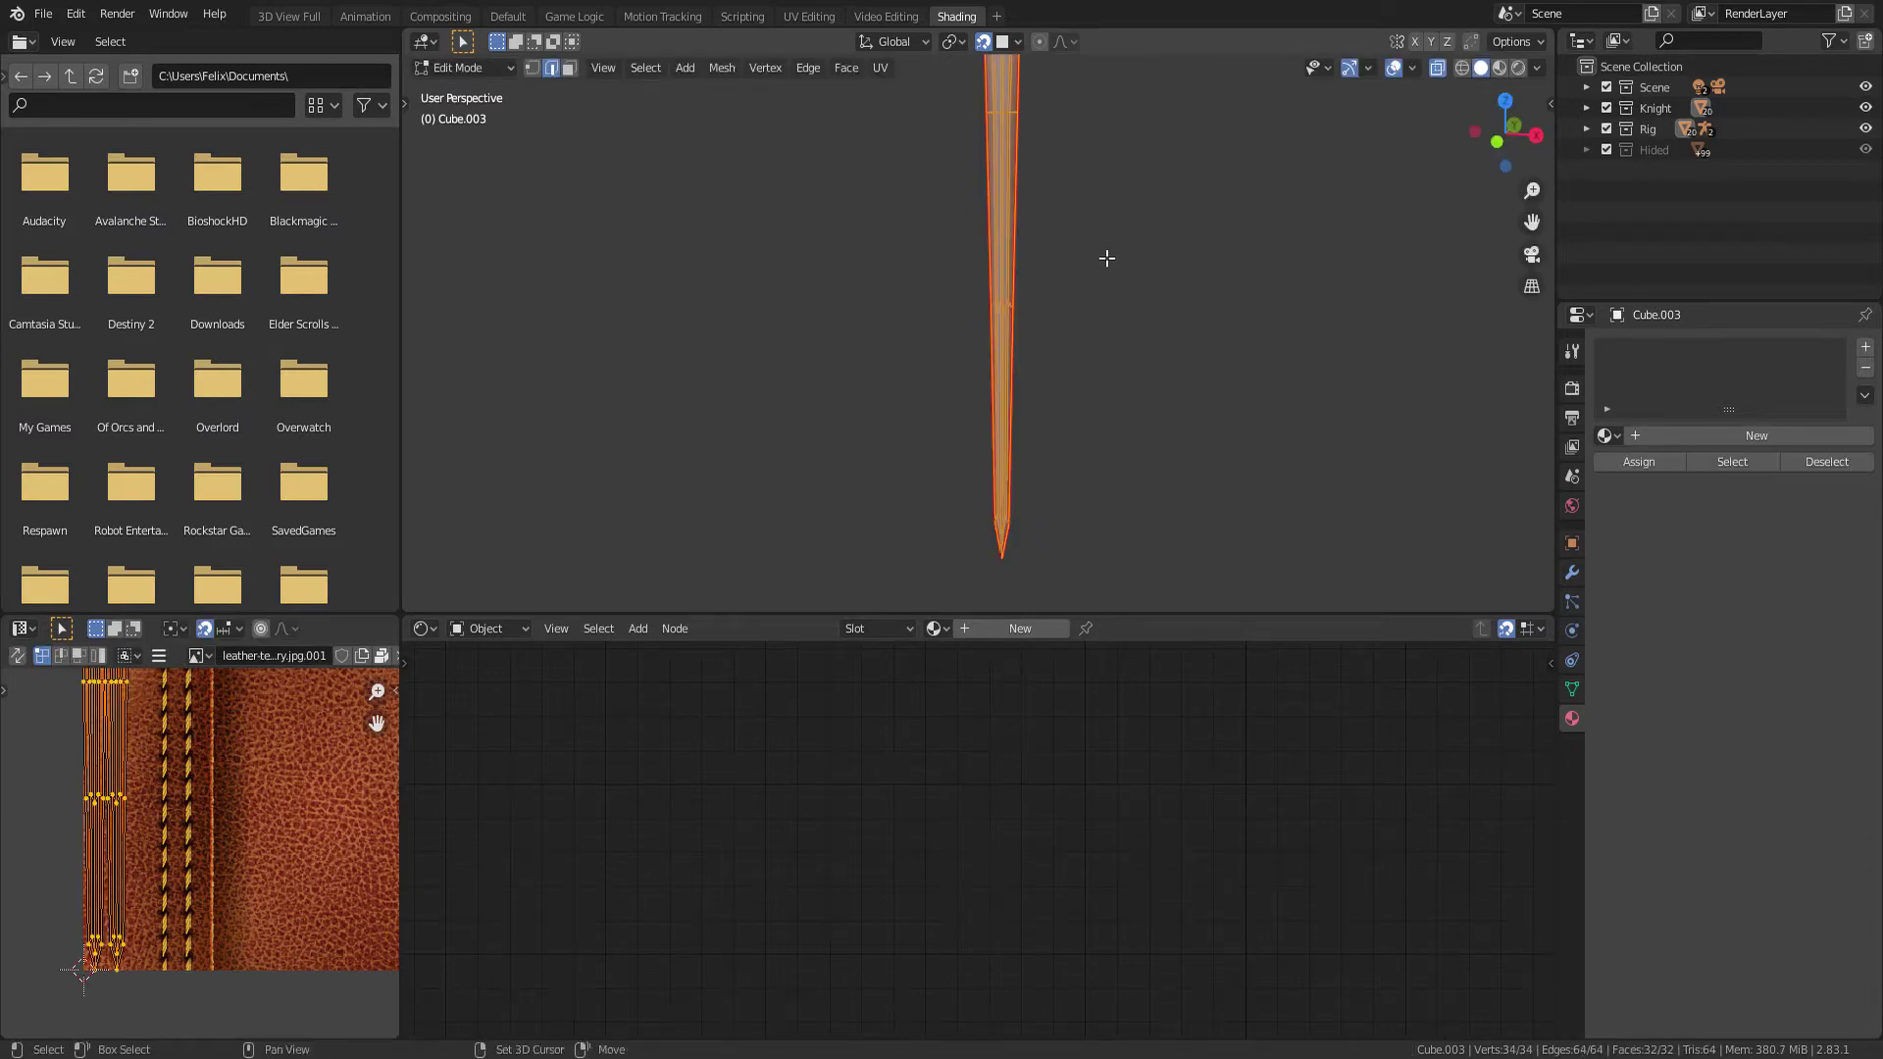
key("g")
key("x")
key("Escape")
key("Tab")
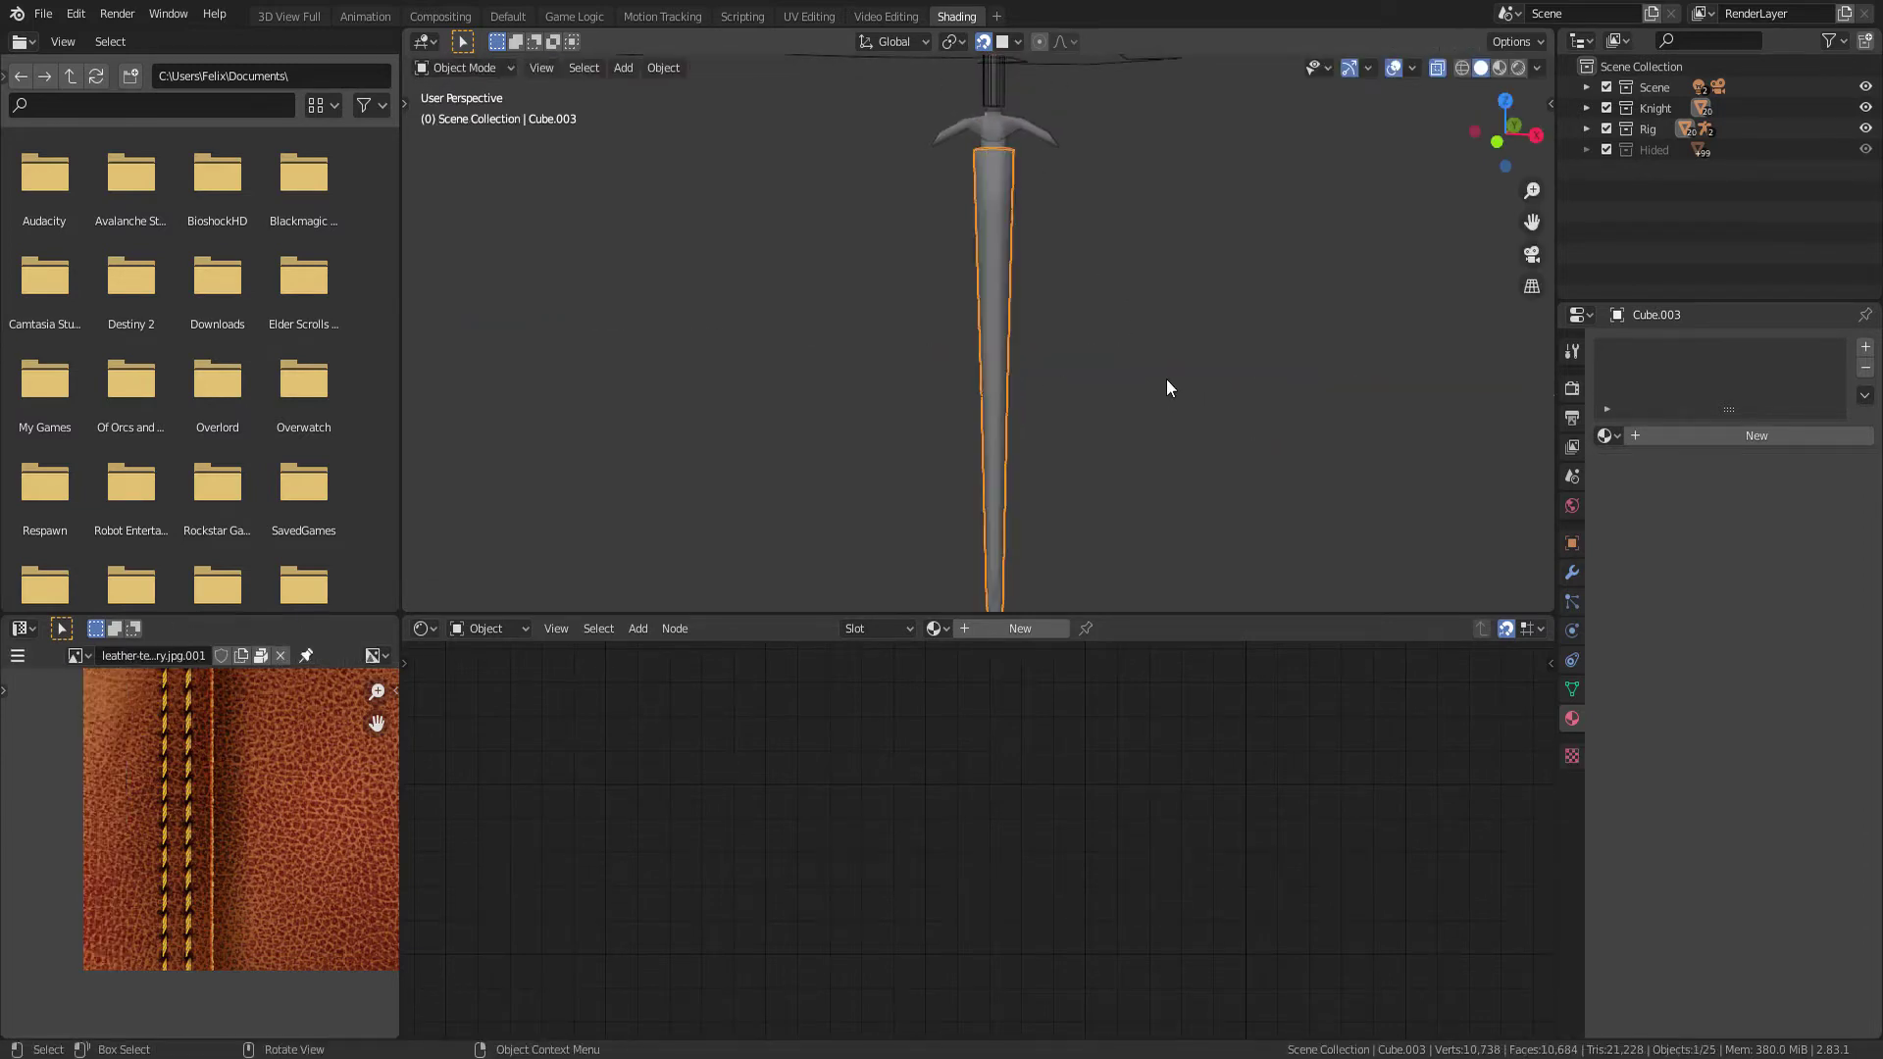
scroll(1147, 402, "down", 3)
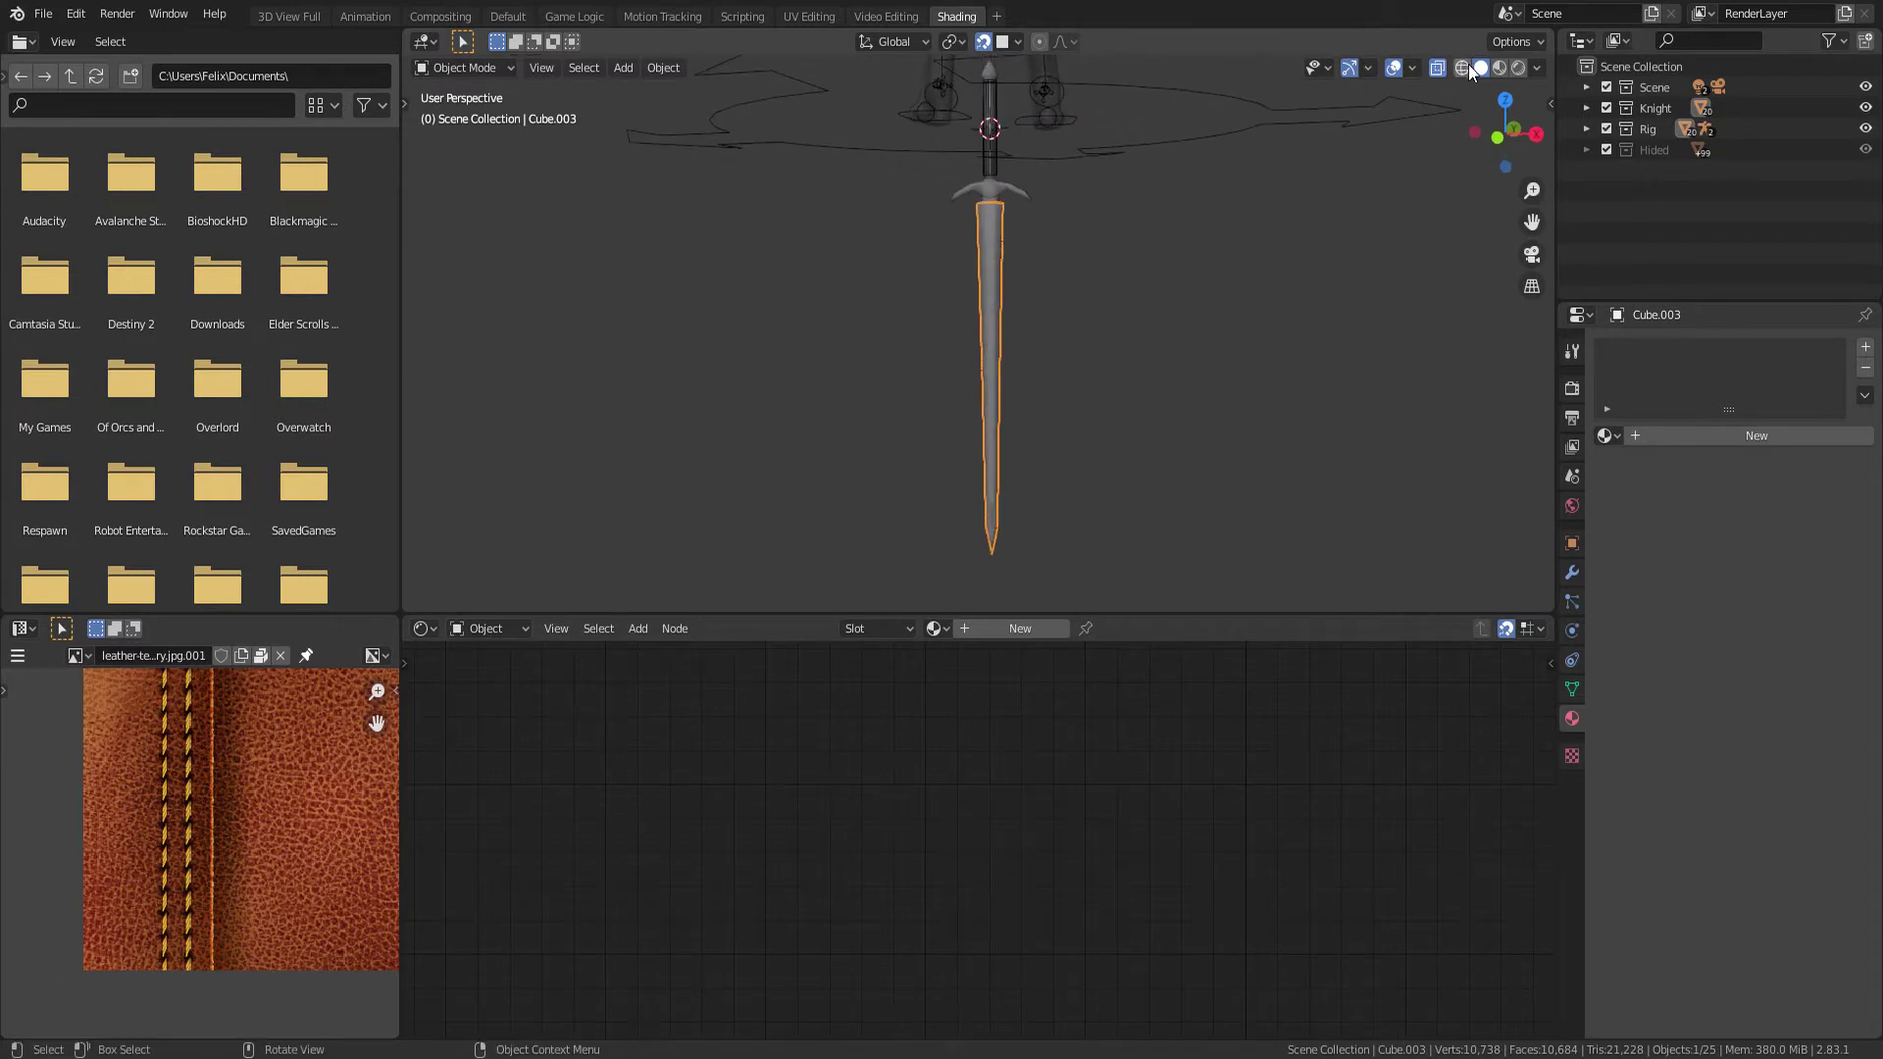
mouse_move(1191, 313)
middle_mouse_down()
mouse_move(1145, 327)
mouse_move(1147, 369)
middle_mouse_up()
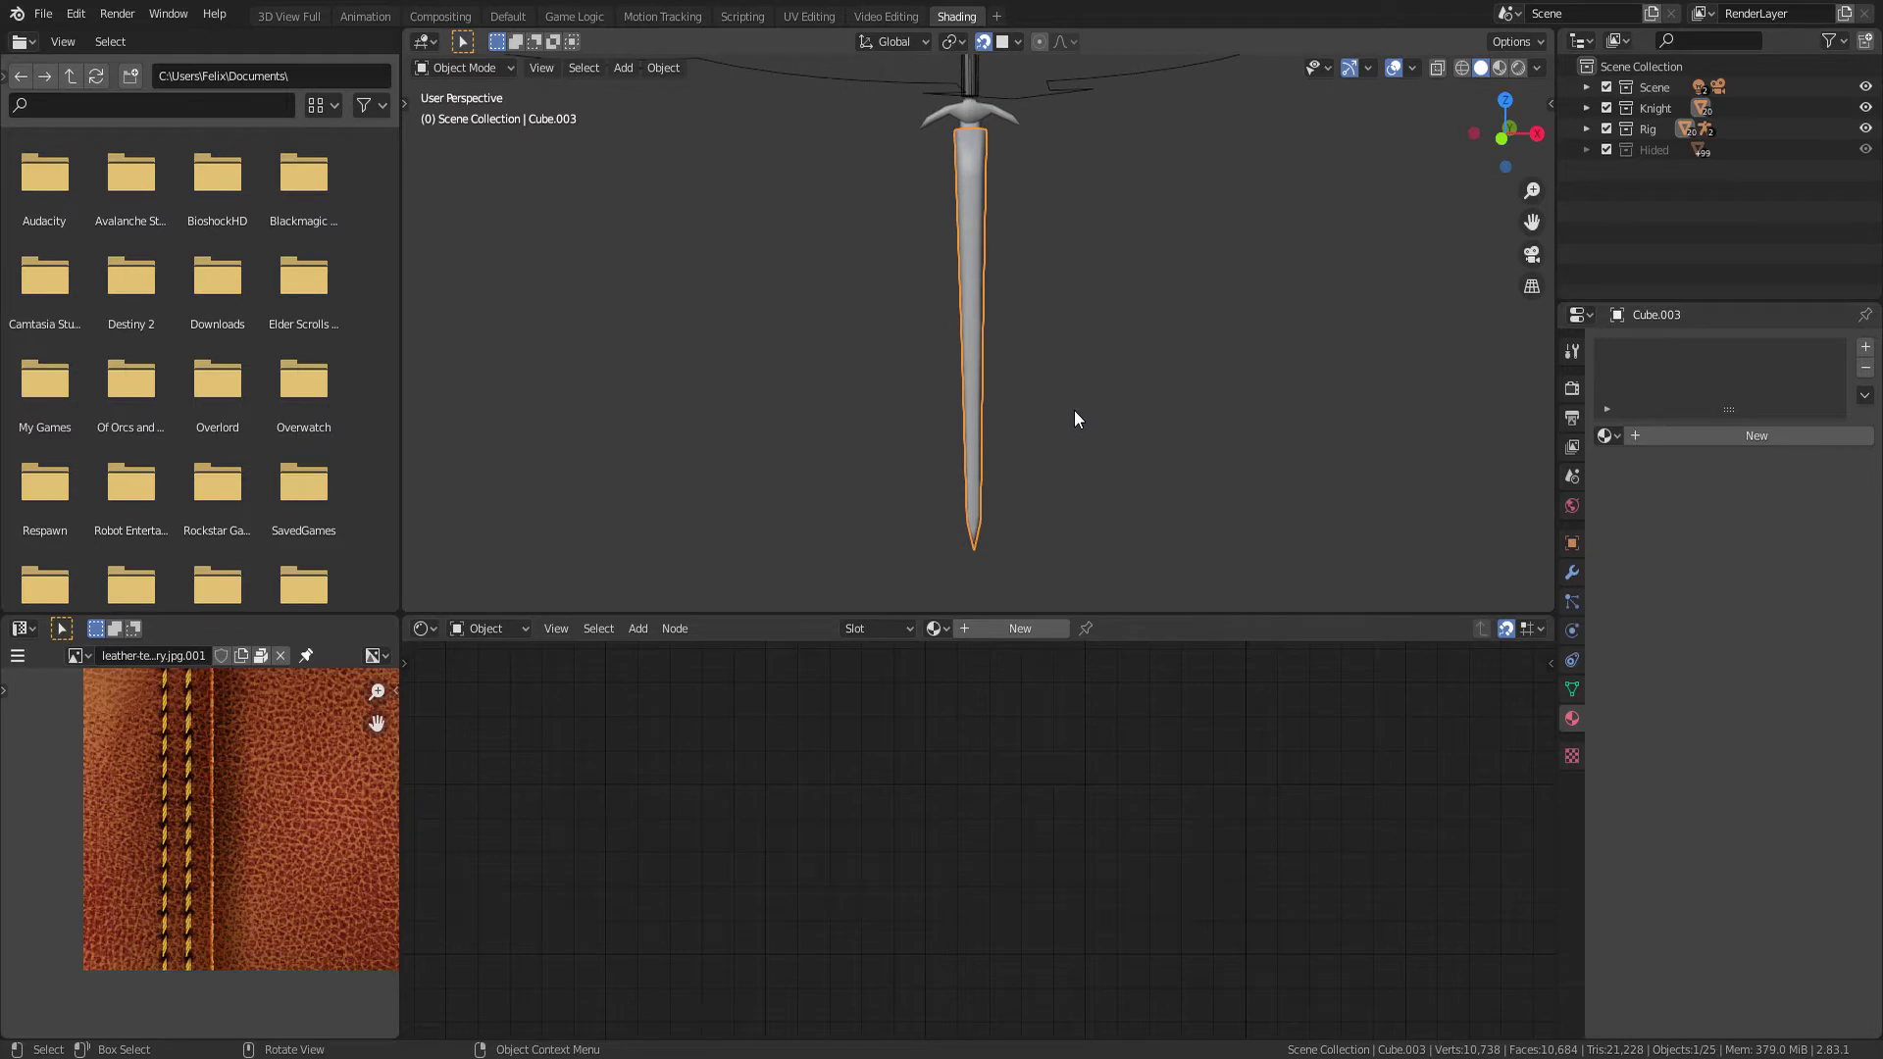
Create a new material on the blade and name it Fire
left_click(1010, 633)
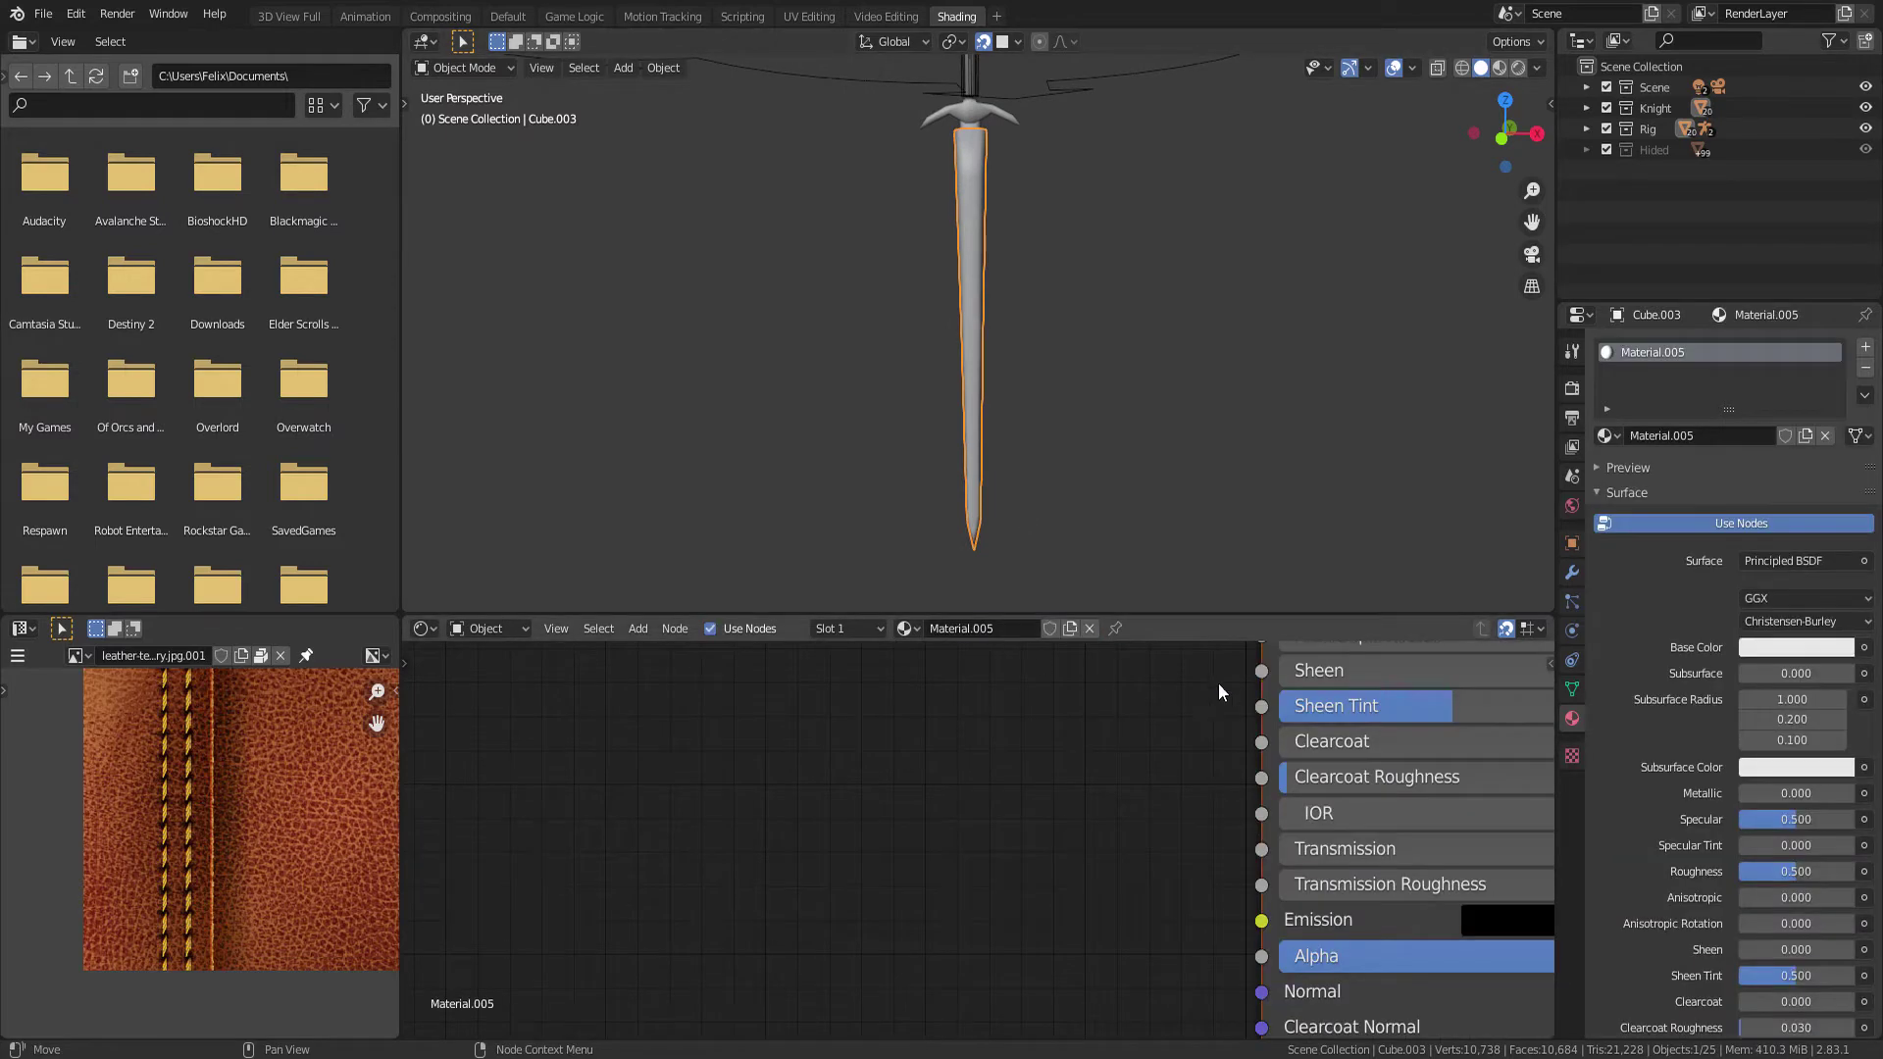
middle_click_drag(1218, 683, 1000, 809)
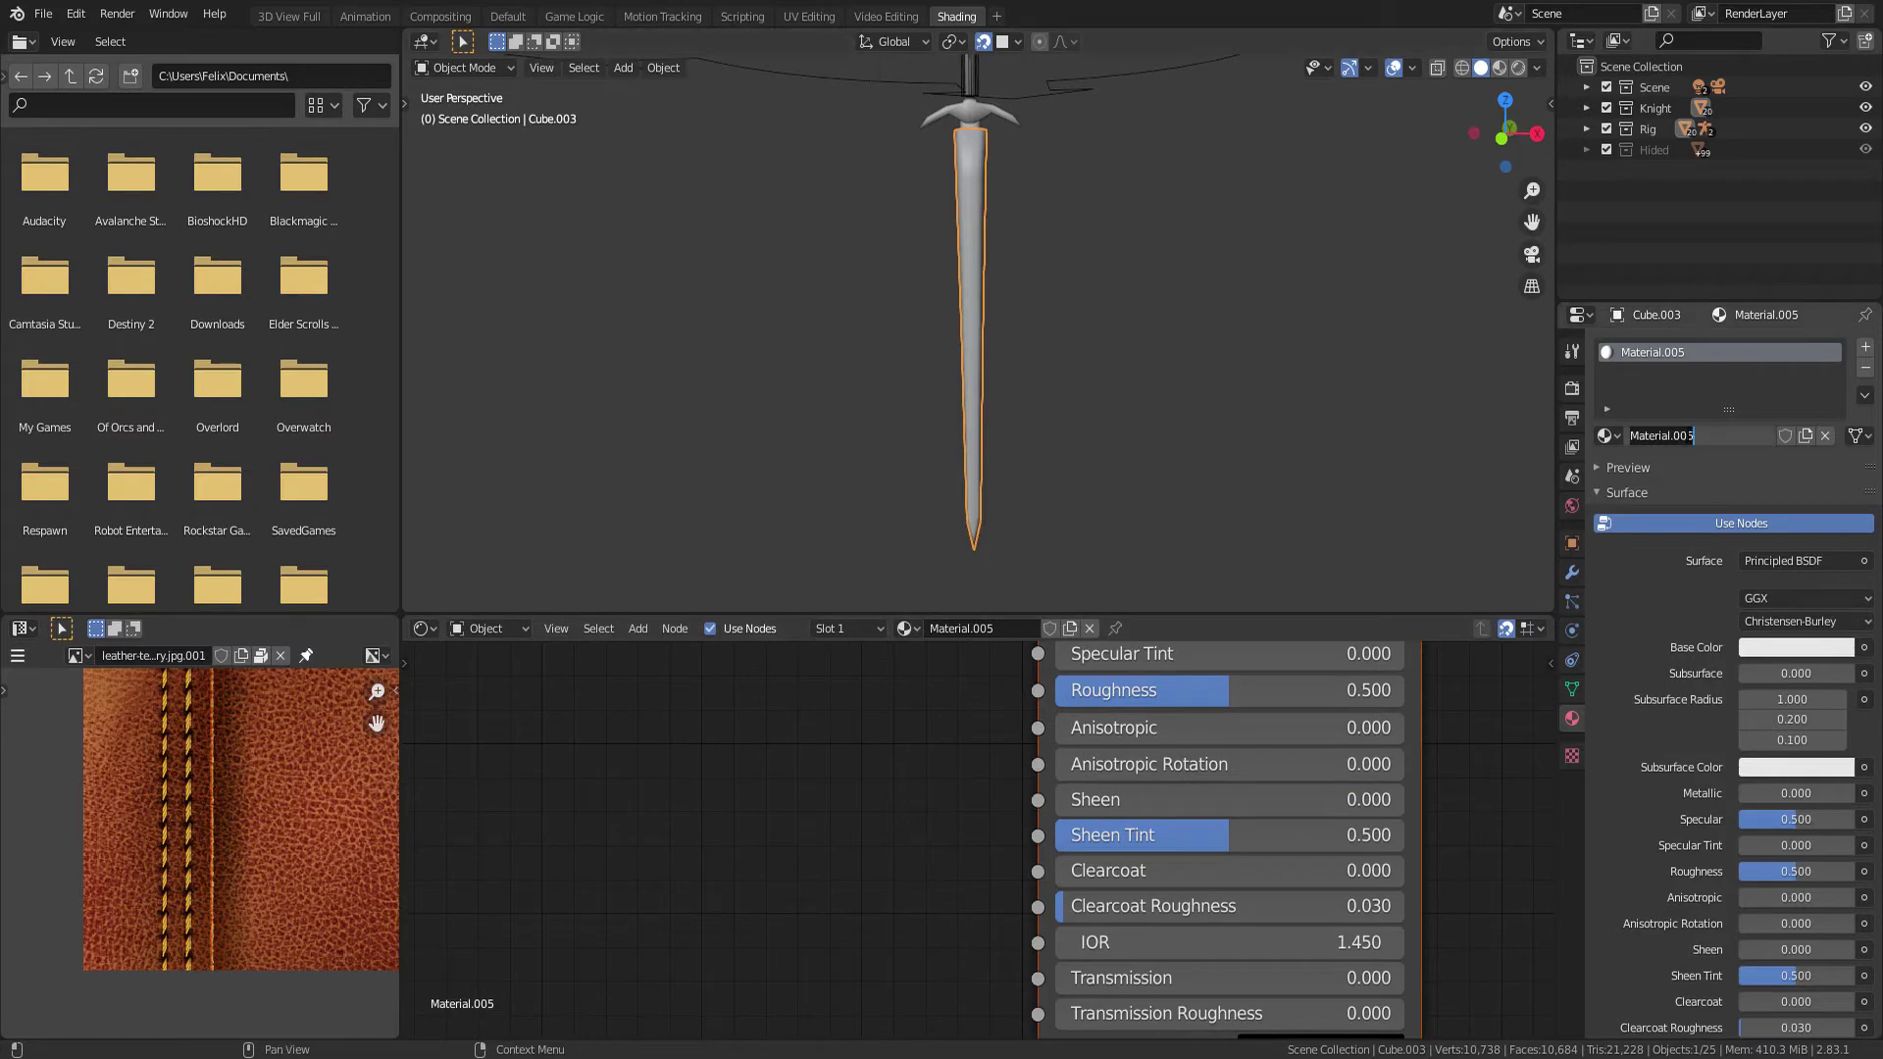
type("Fire")
key("Return")
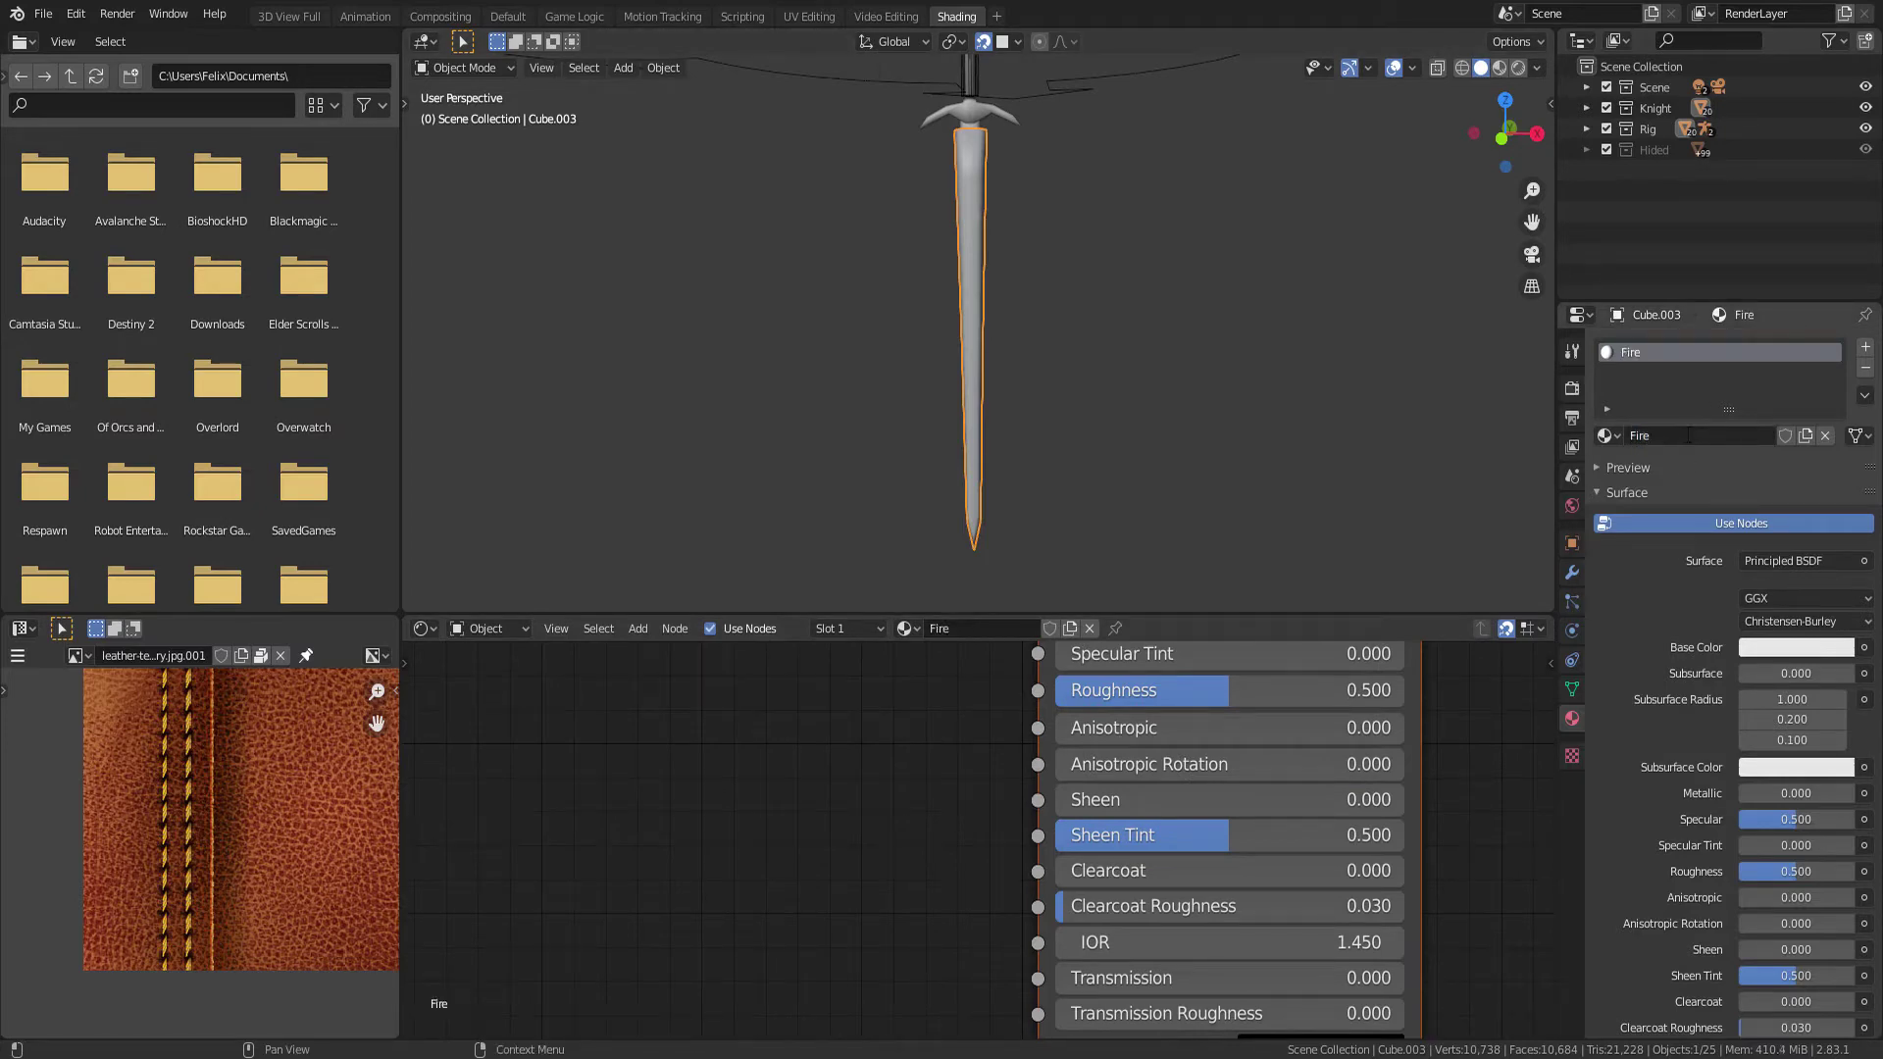
Delete the Principled BSDF node, leaving only the Material Output
mouse_move(1029, 848)
middle_mouse_down()
mouse_move(890, 966)
mouse_move(871, 844)
middle_mouse_up()
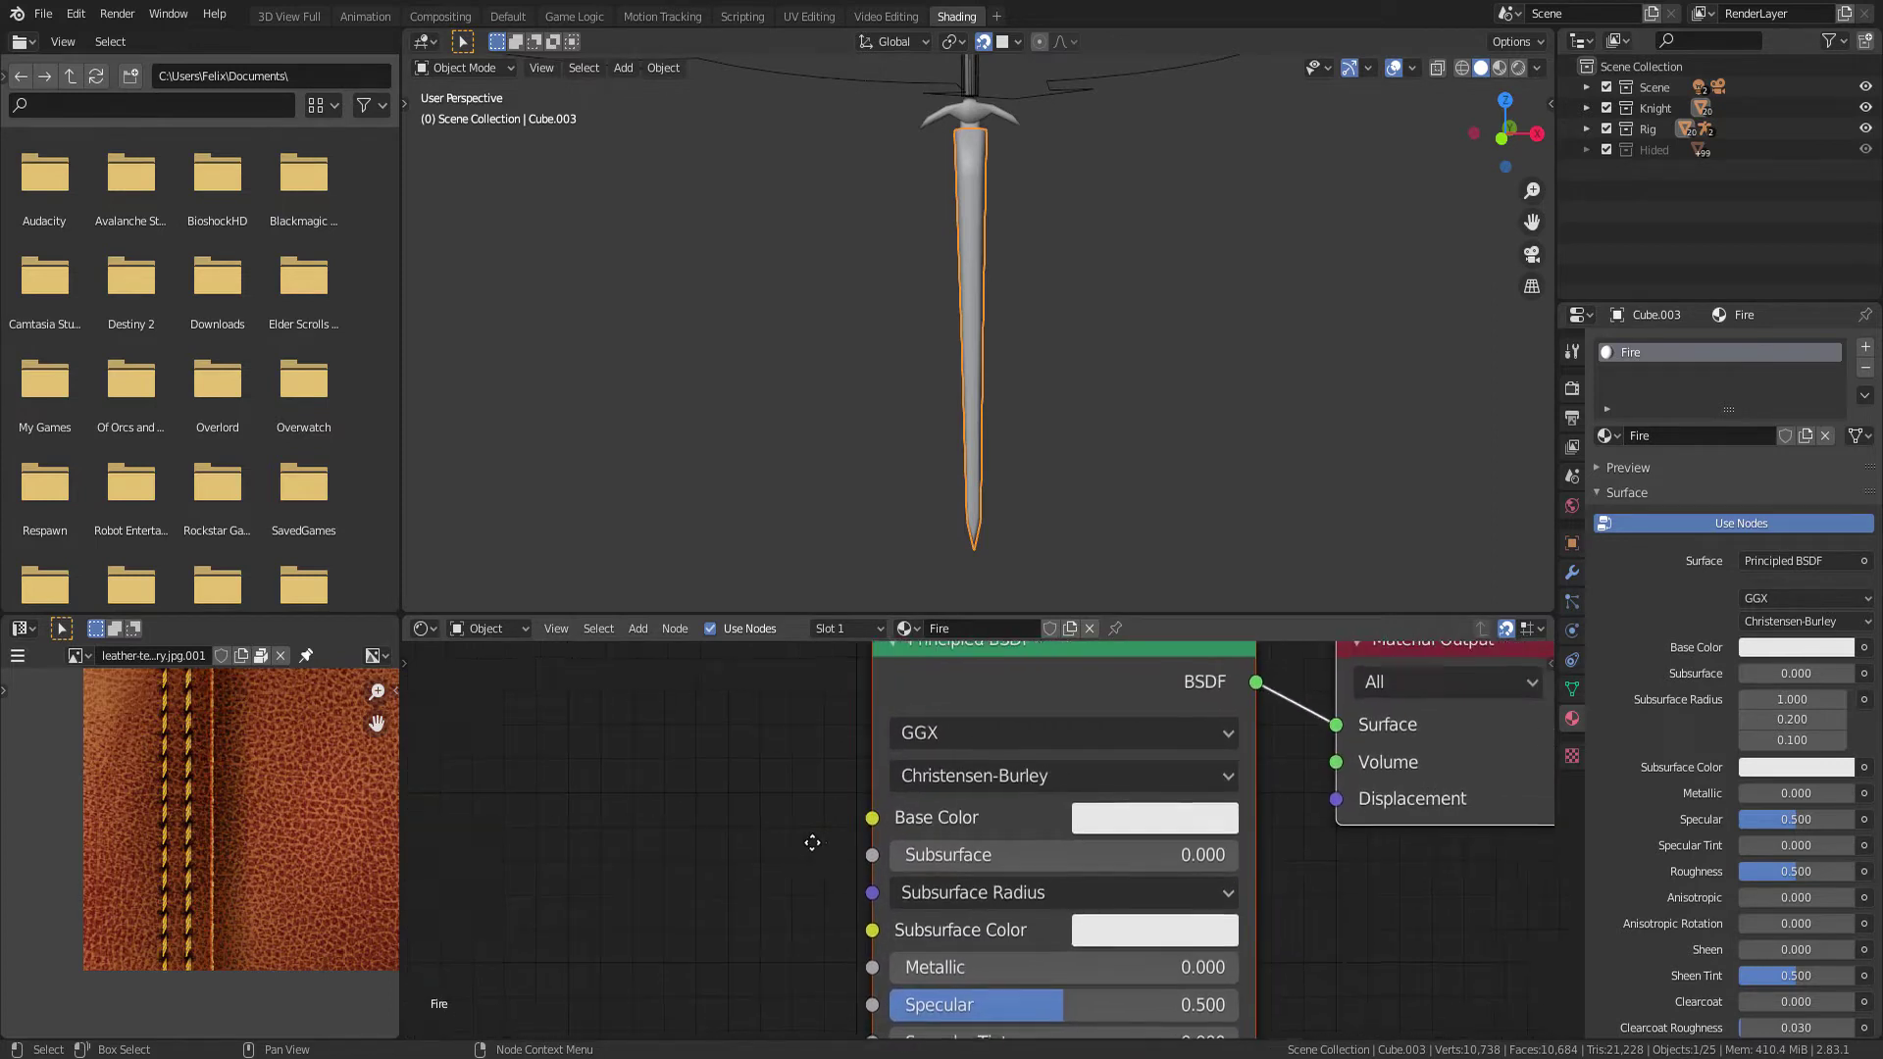
middle_click_drag(871, 843, 1050, 755)
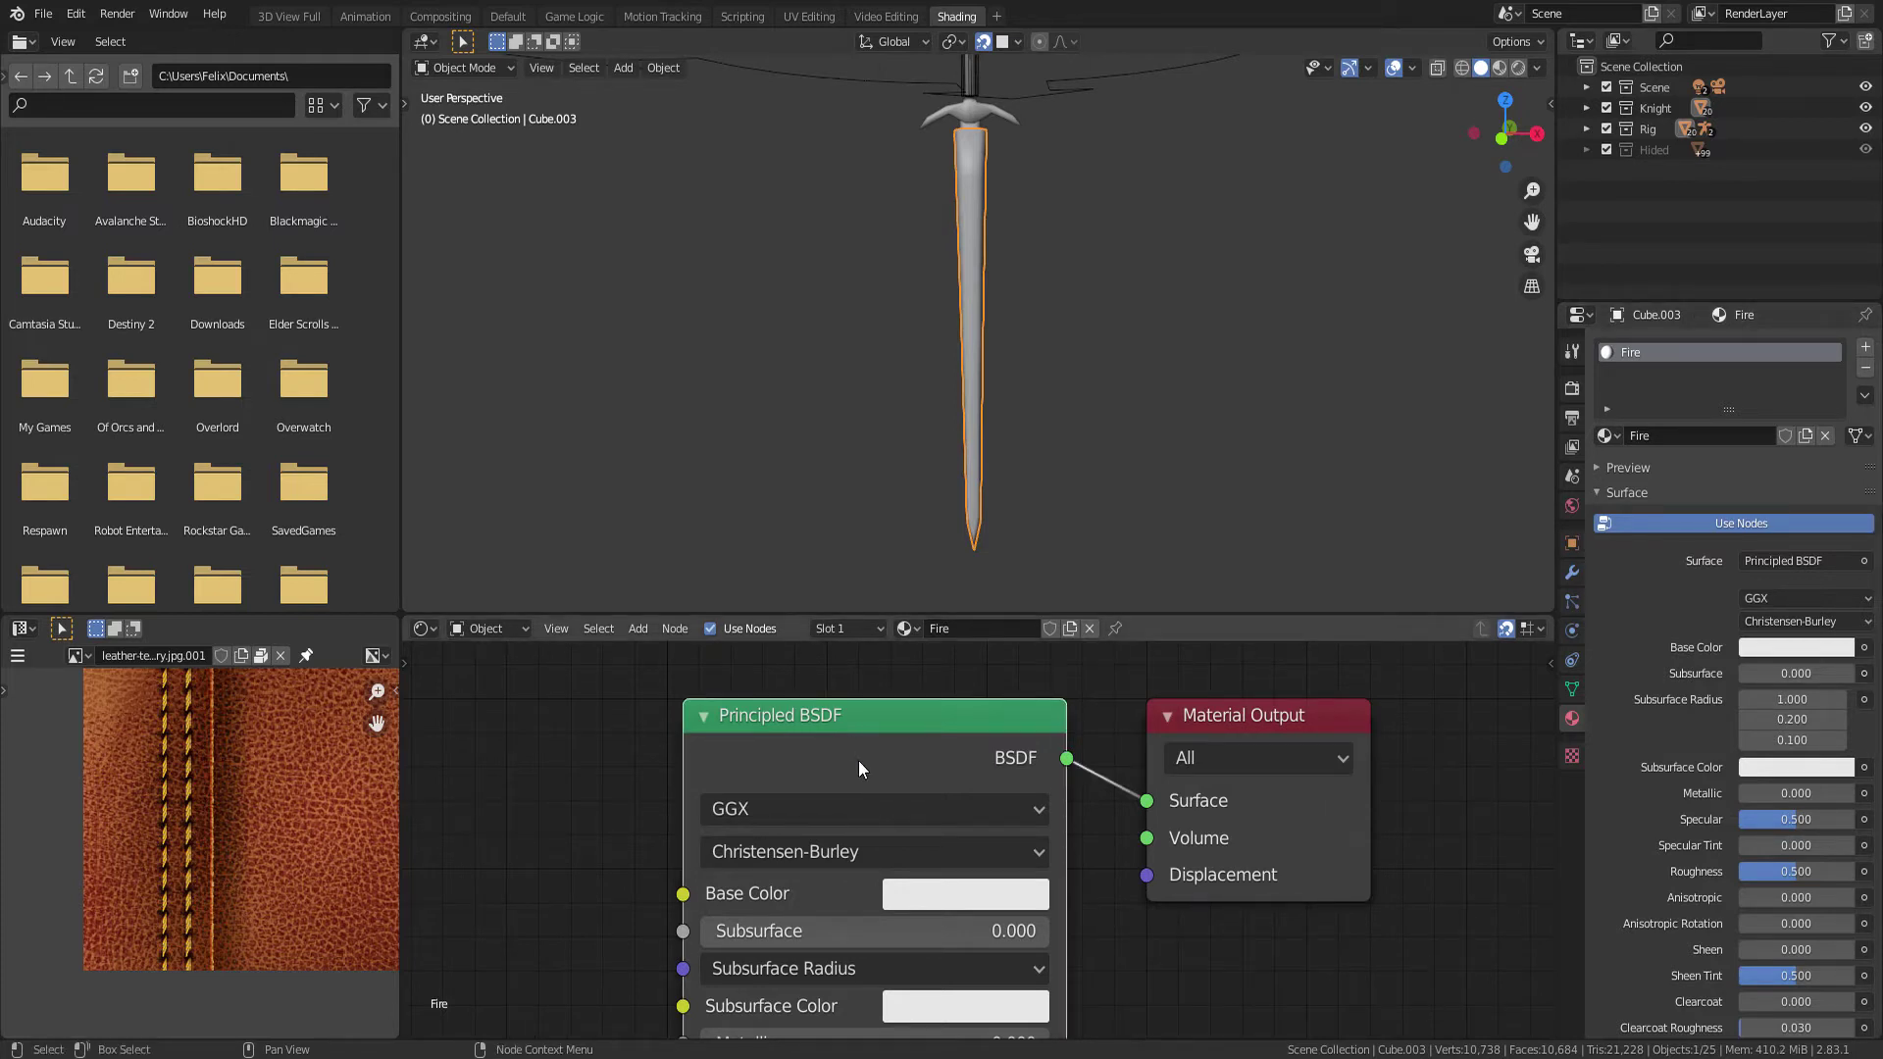
key("x")
middle_click_drag(857, 765, 854, 790)
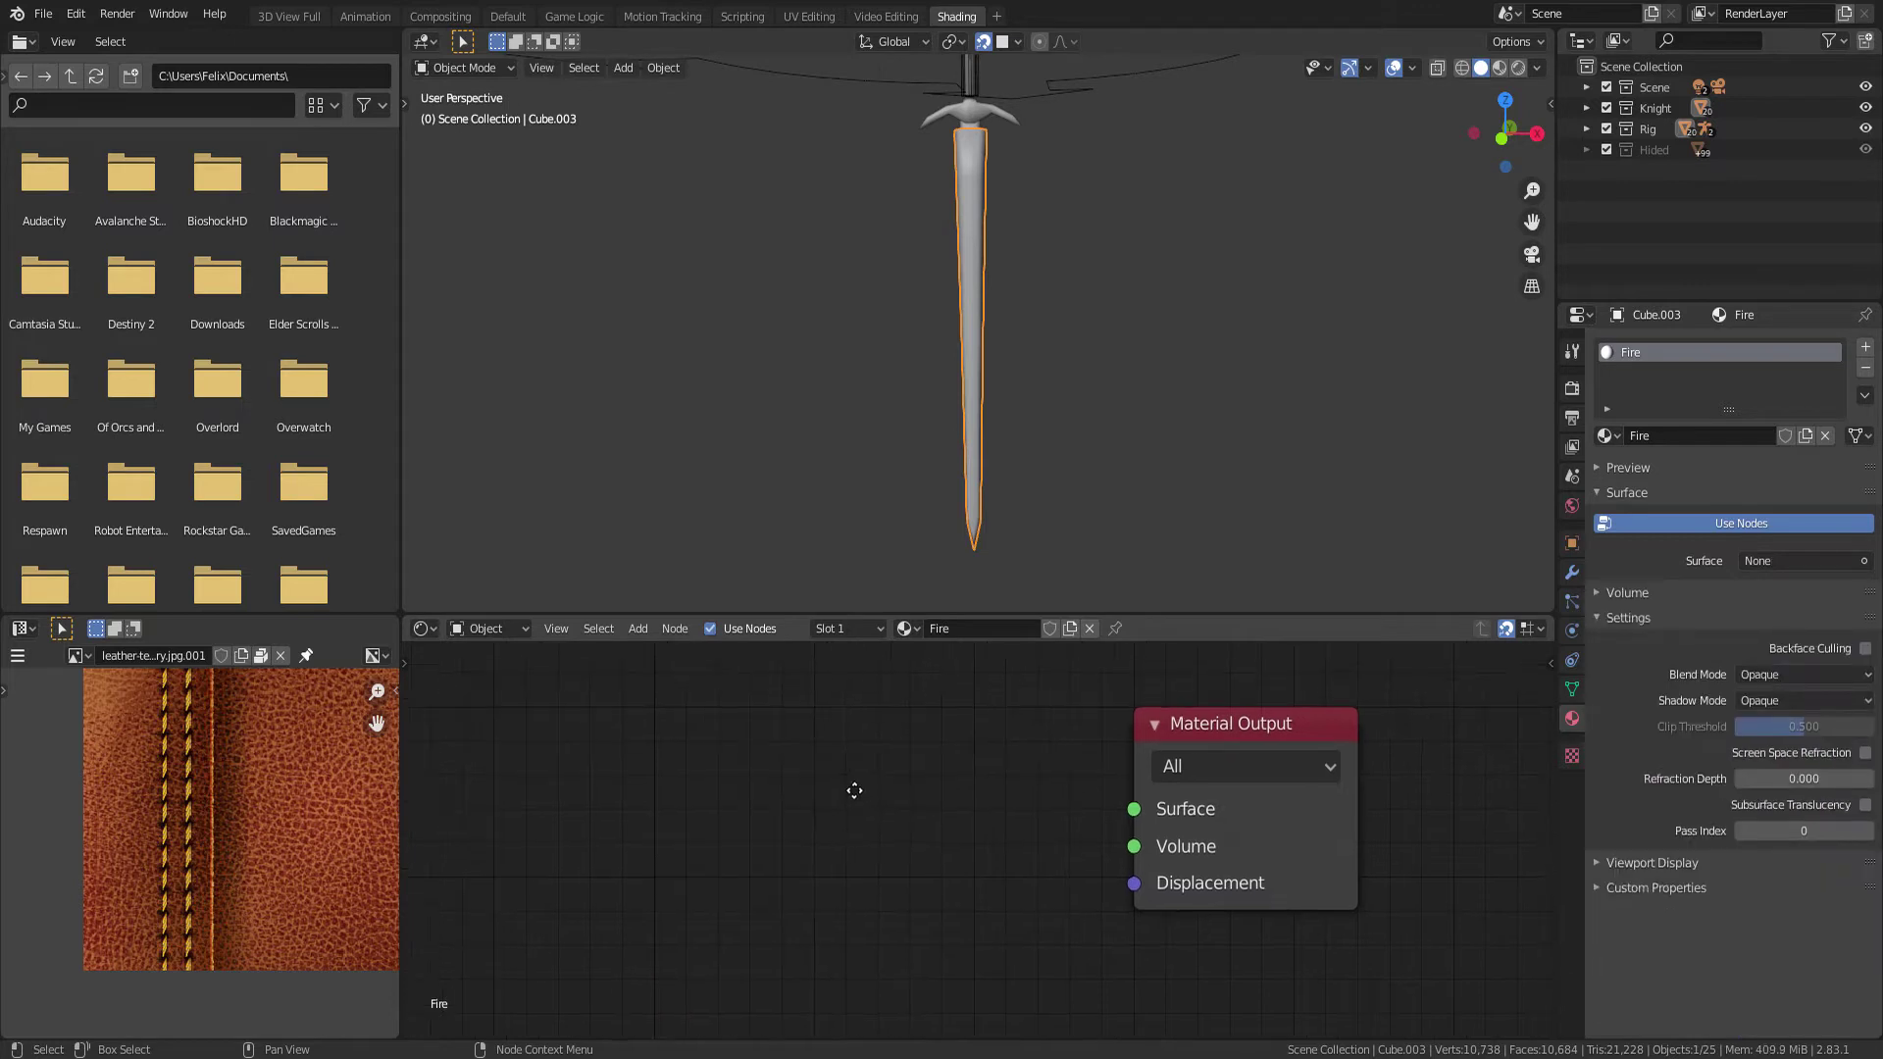
Switch the viewport to Rendered shading and add a Mix Shader feeding the Material Output Surface
left_click(1518, 68)
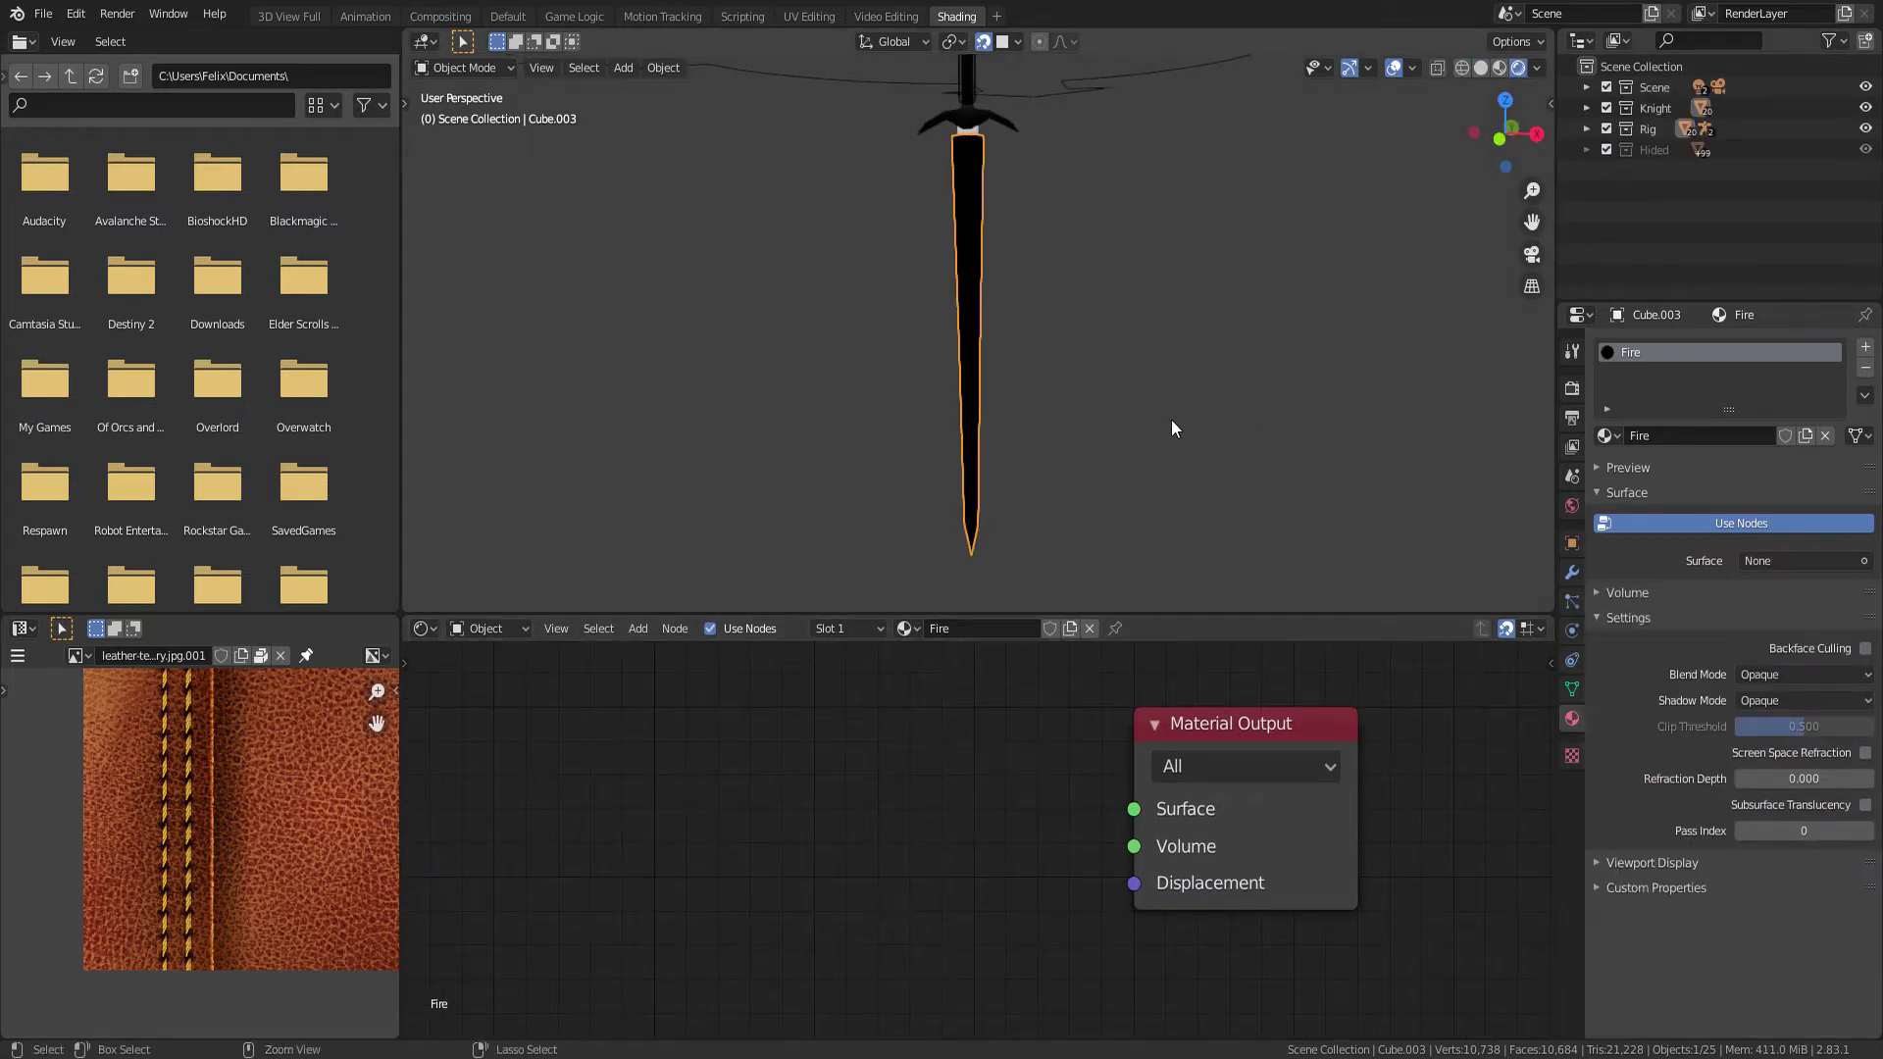
middle_click_drag(1010, 757, 1043, 786)
key("shift+a")
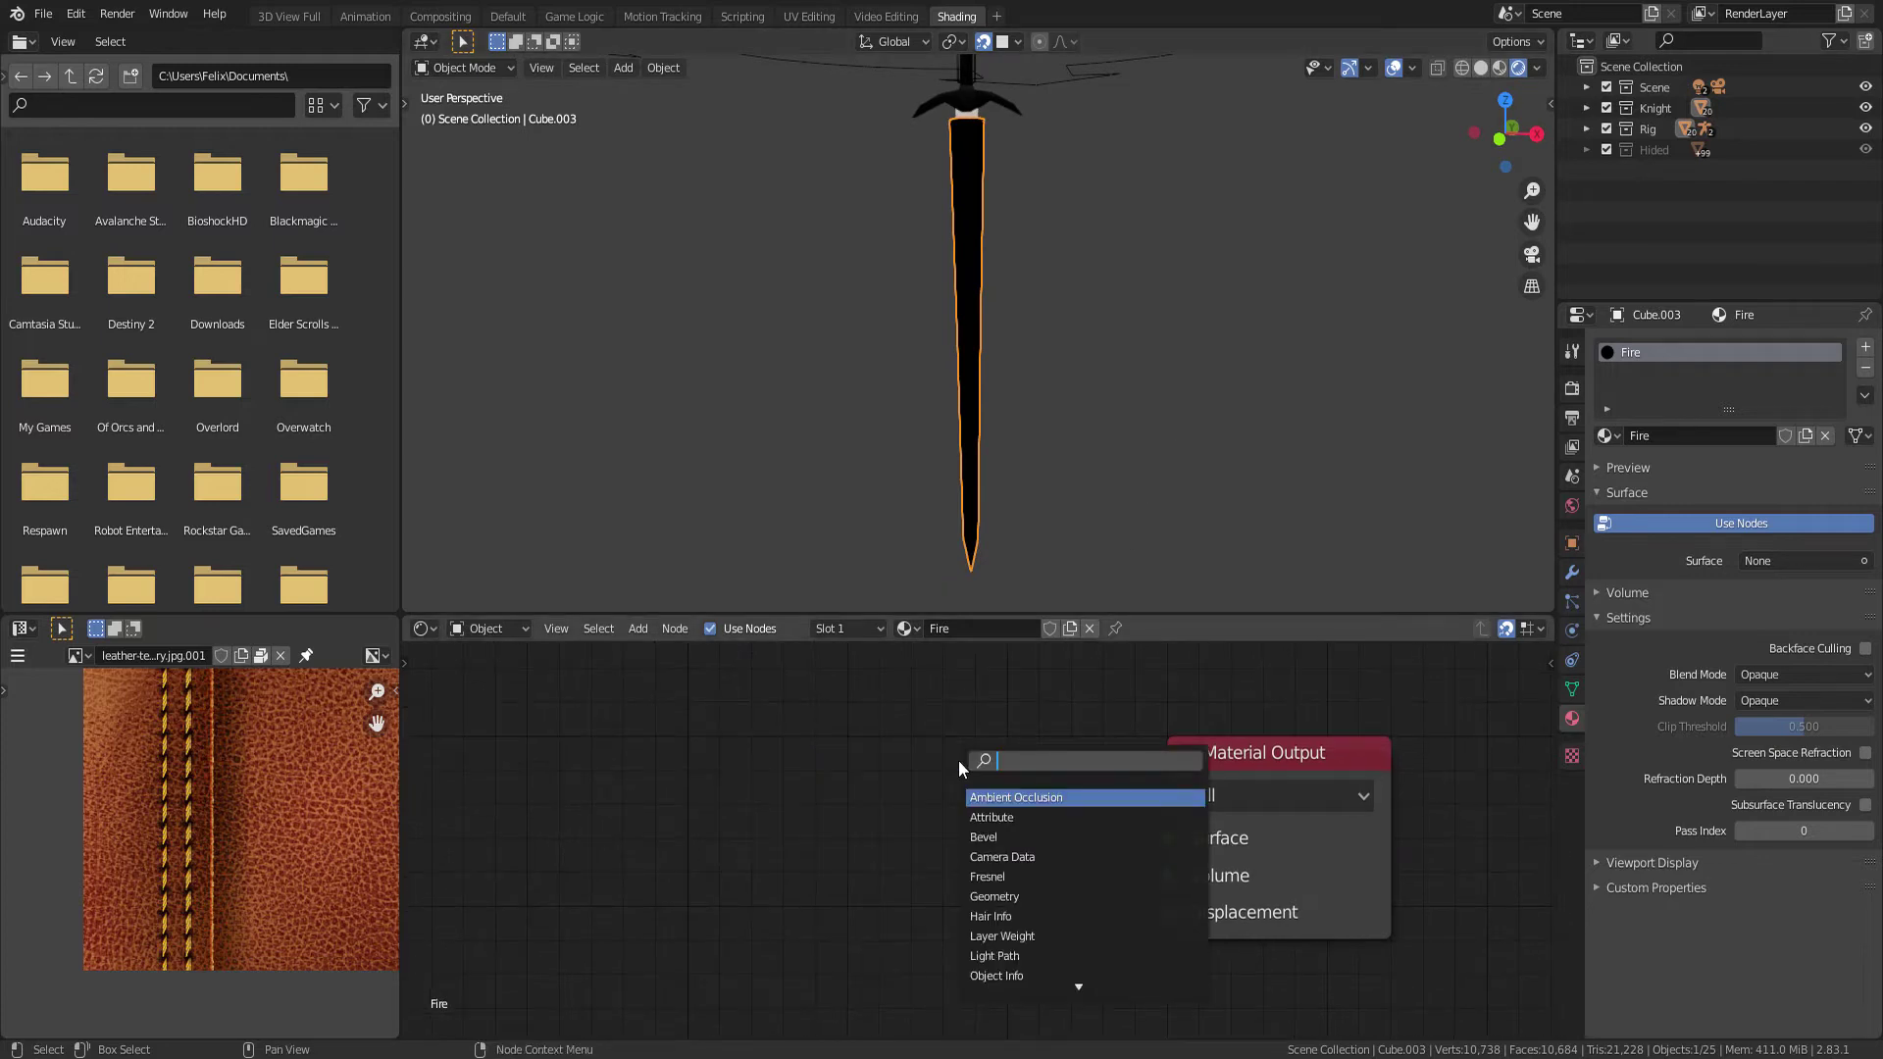
type("mix sh")
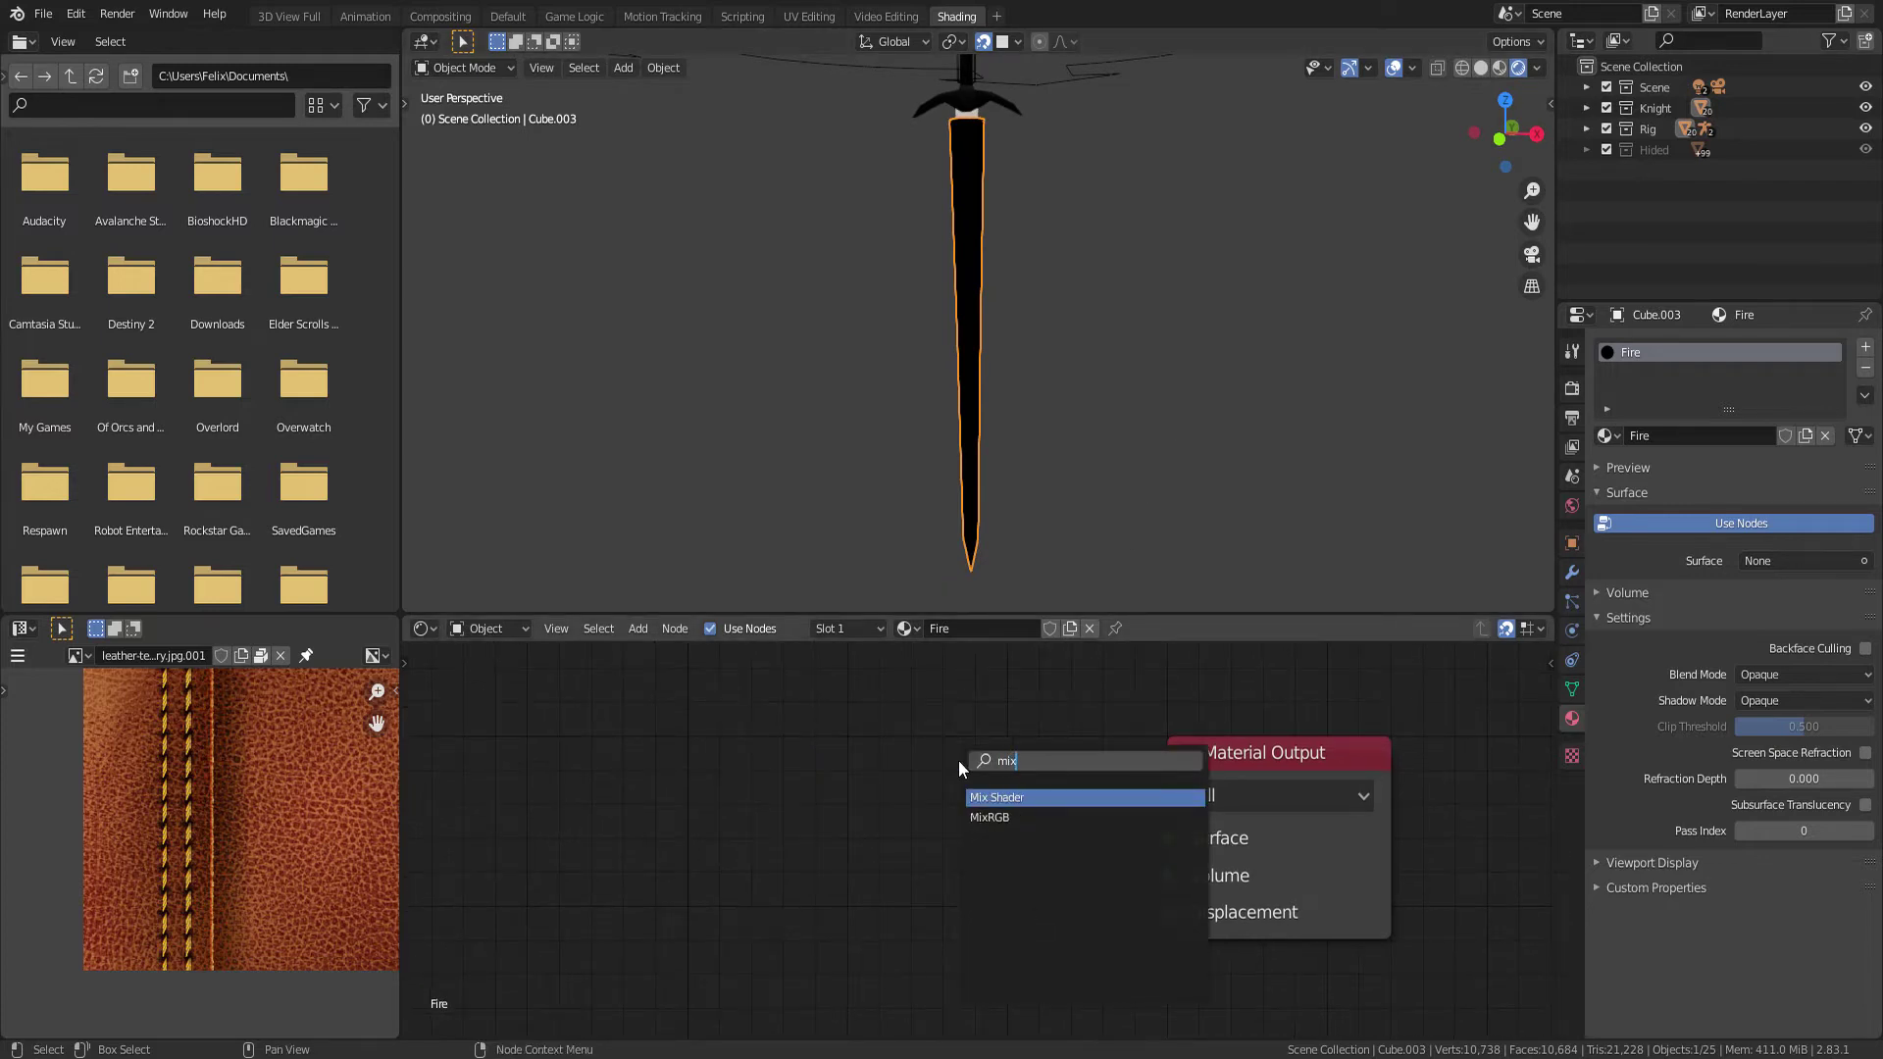
key("Return")
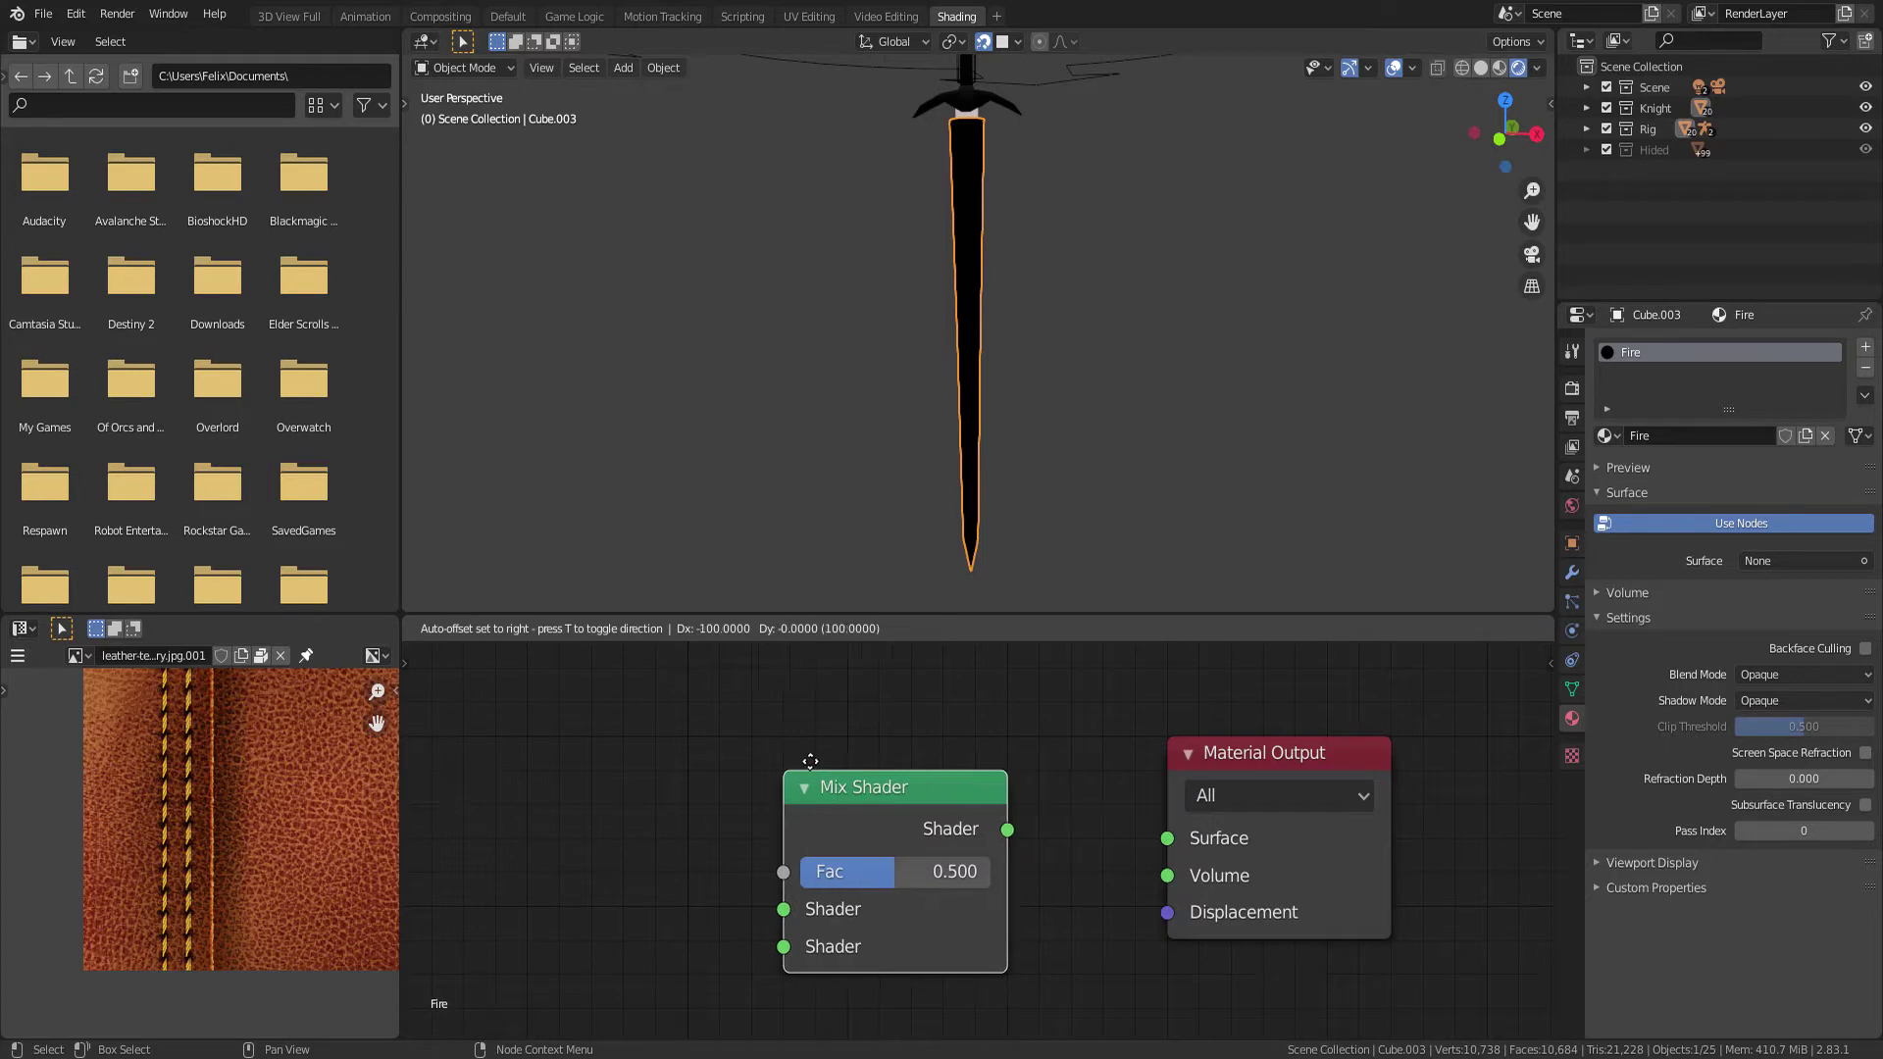
left_click(814, 760)
middle_click_drag(907, 819, 851, 750)
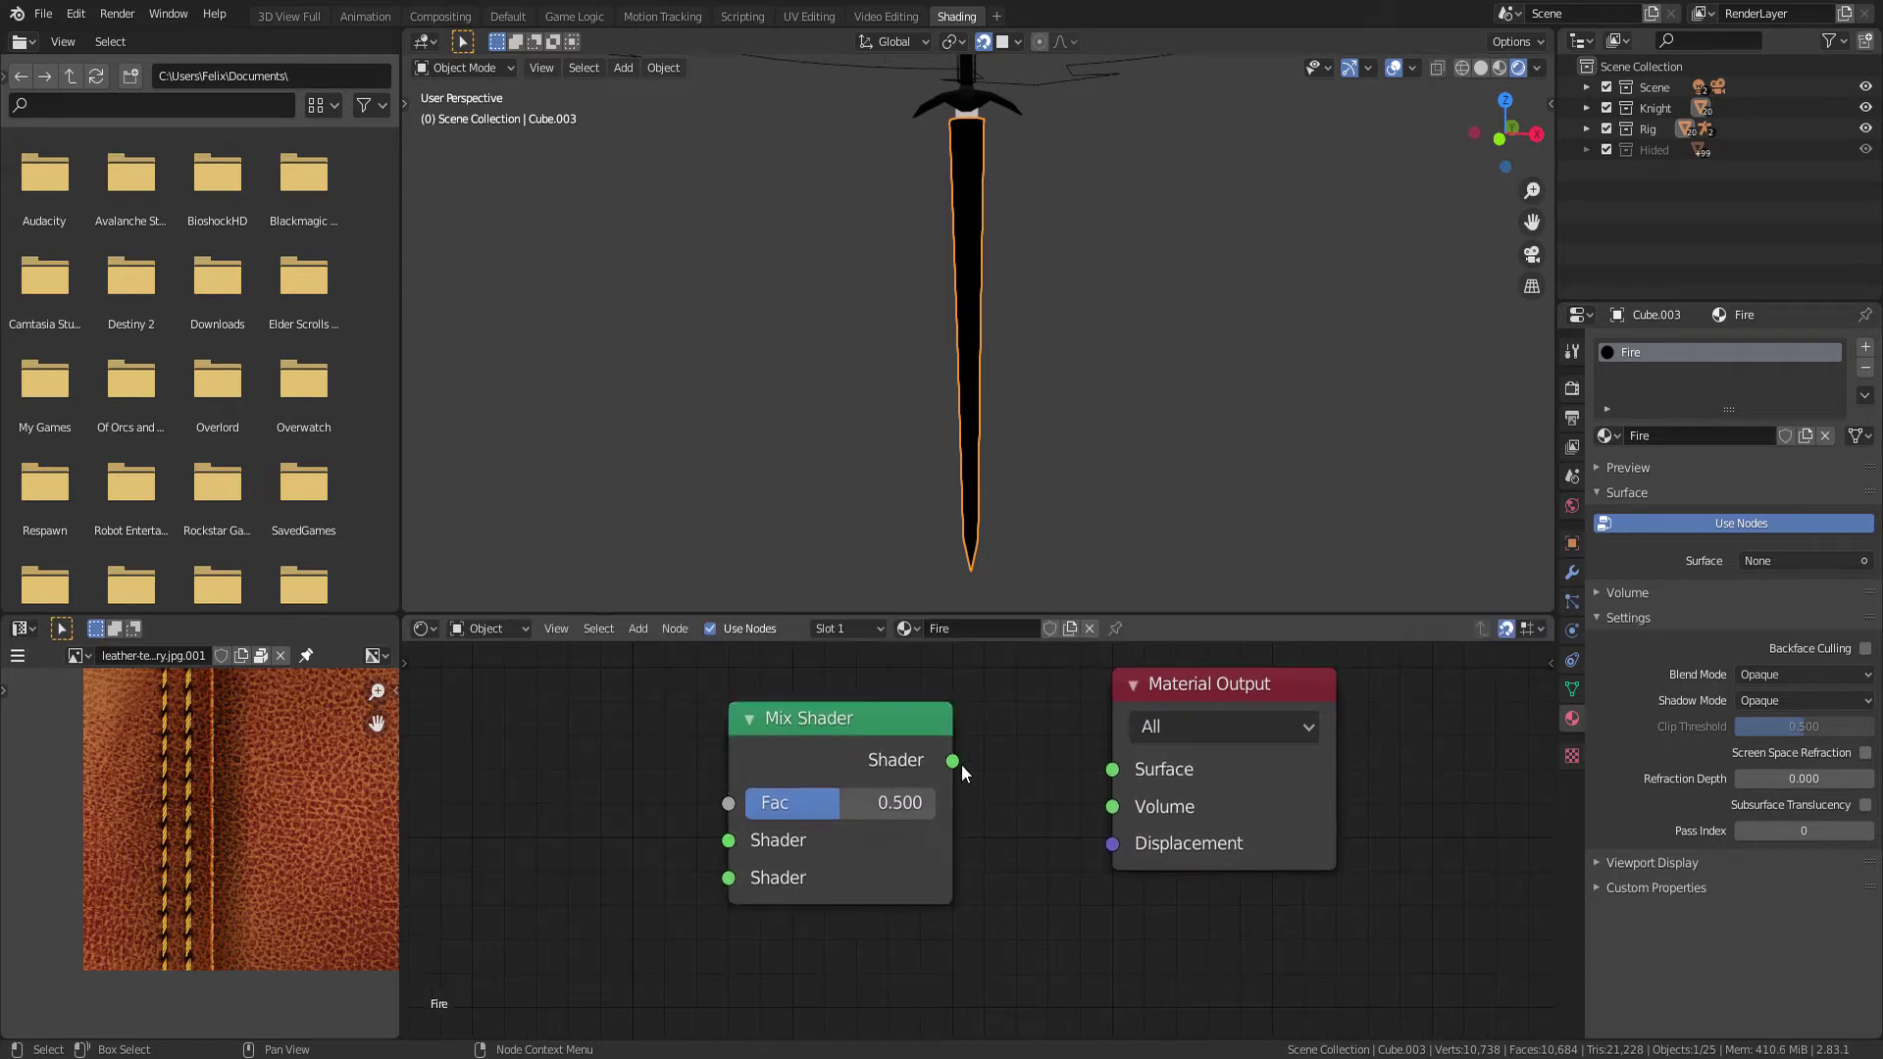
left_click_drag(961, 763, 992, 790)
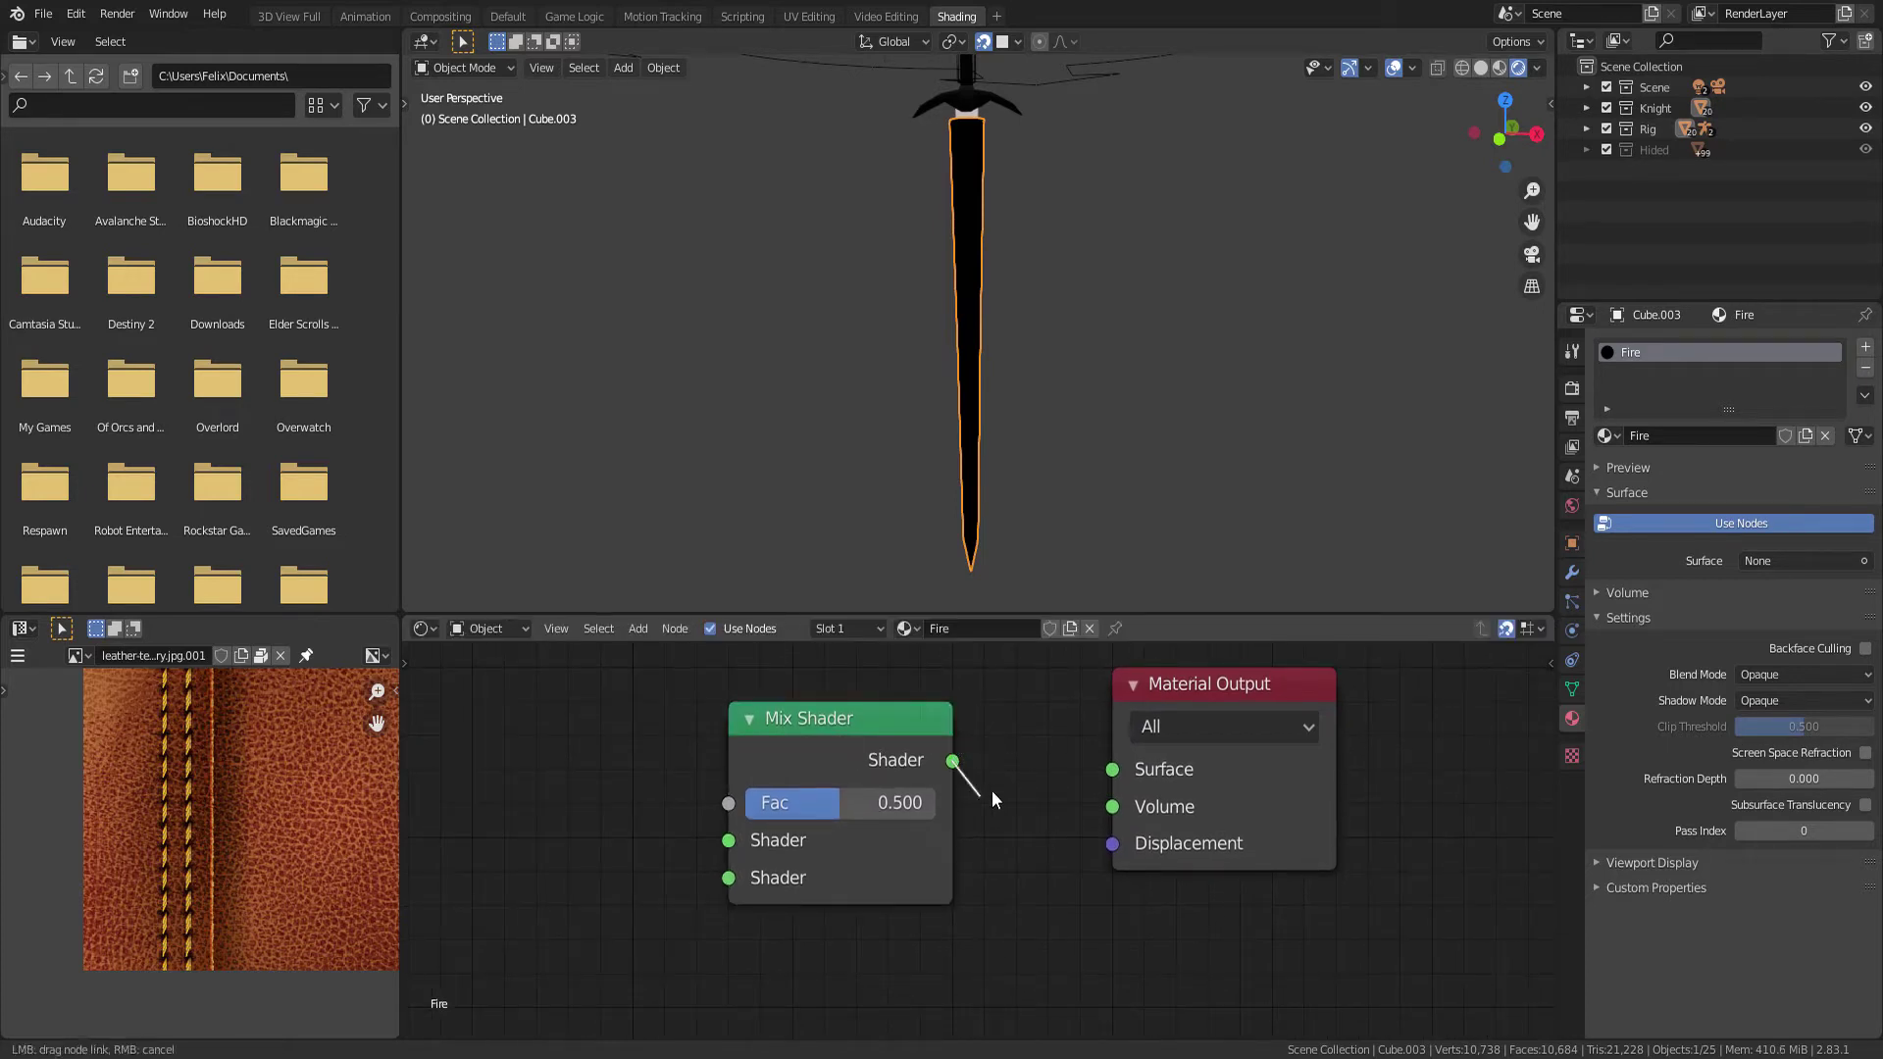
left_click_drag(1128, 774, 1112, 770)
middle_click_drag(888, 795, 1106, 768)
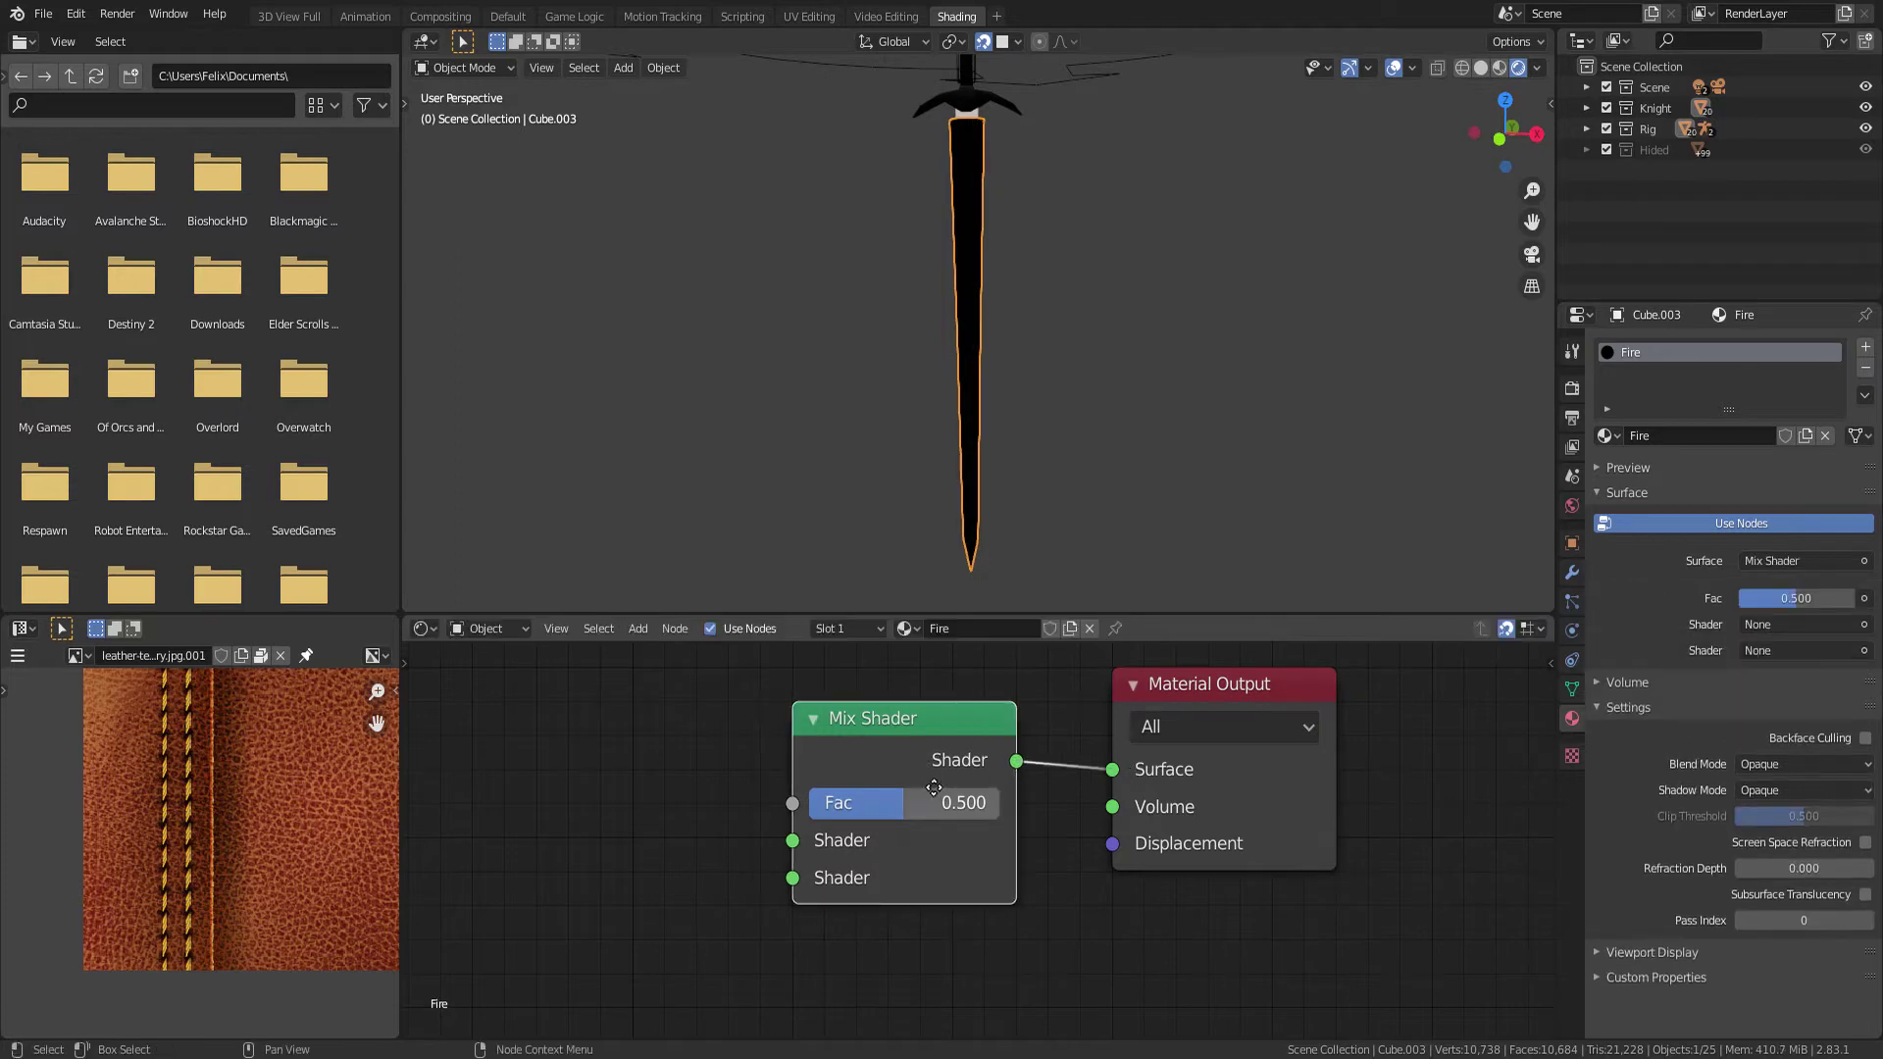
Duplicate the Mix Shader twice and chain each copy into the next one
key("shift+d")
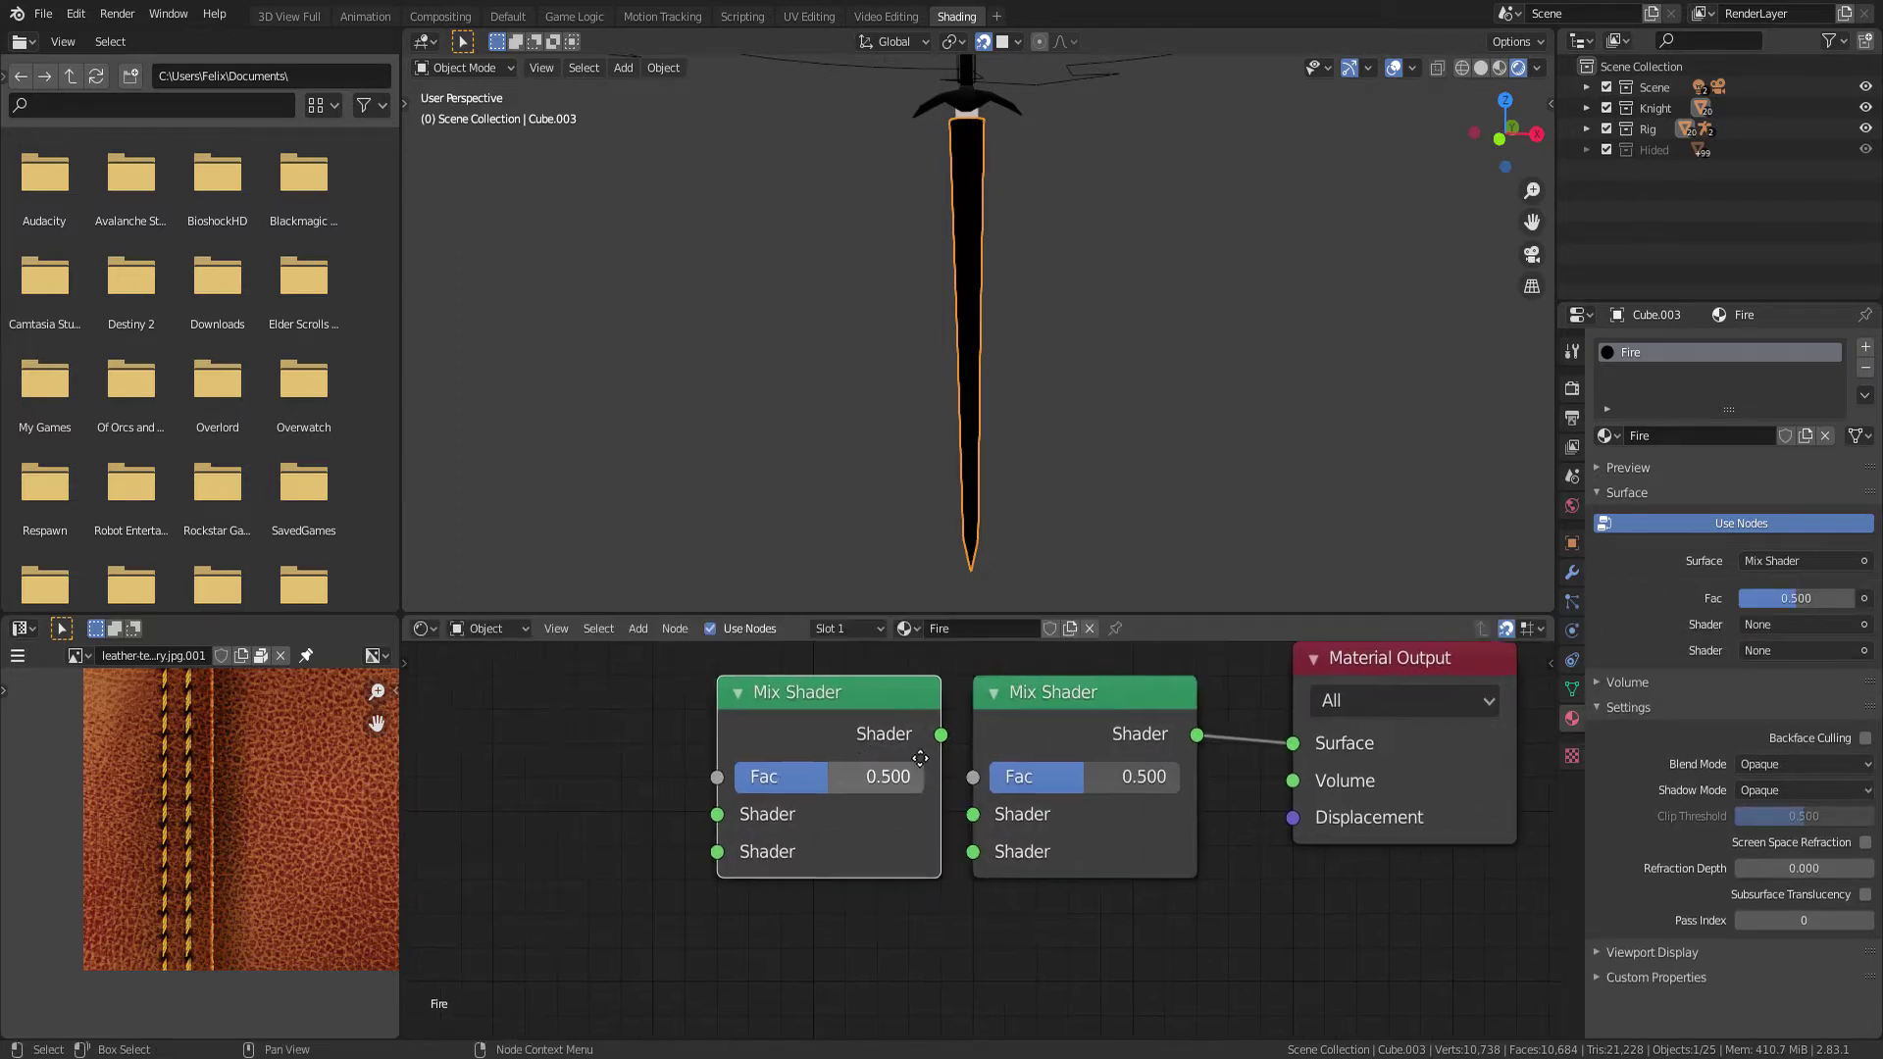
left_click(1060, 761)
key("shift+d")
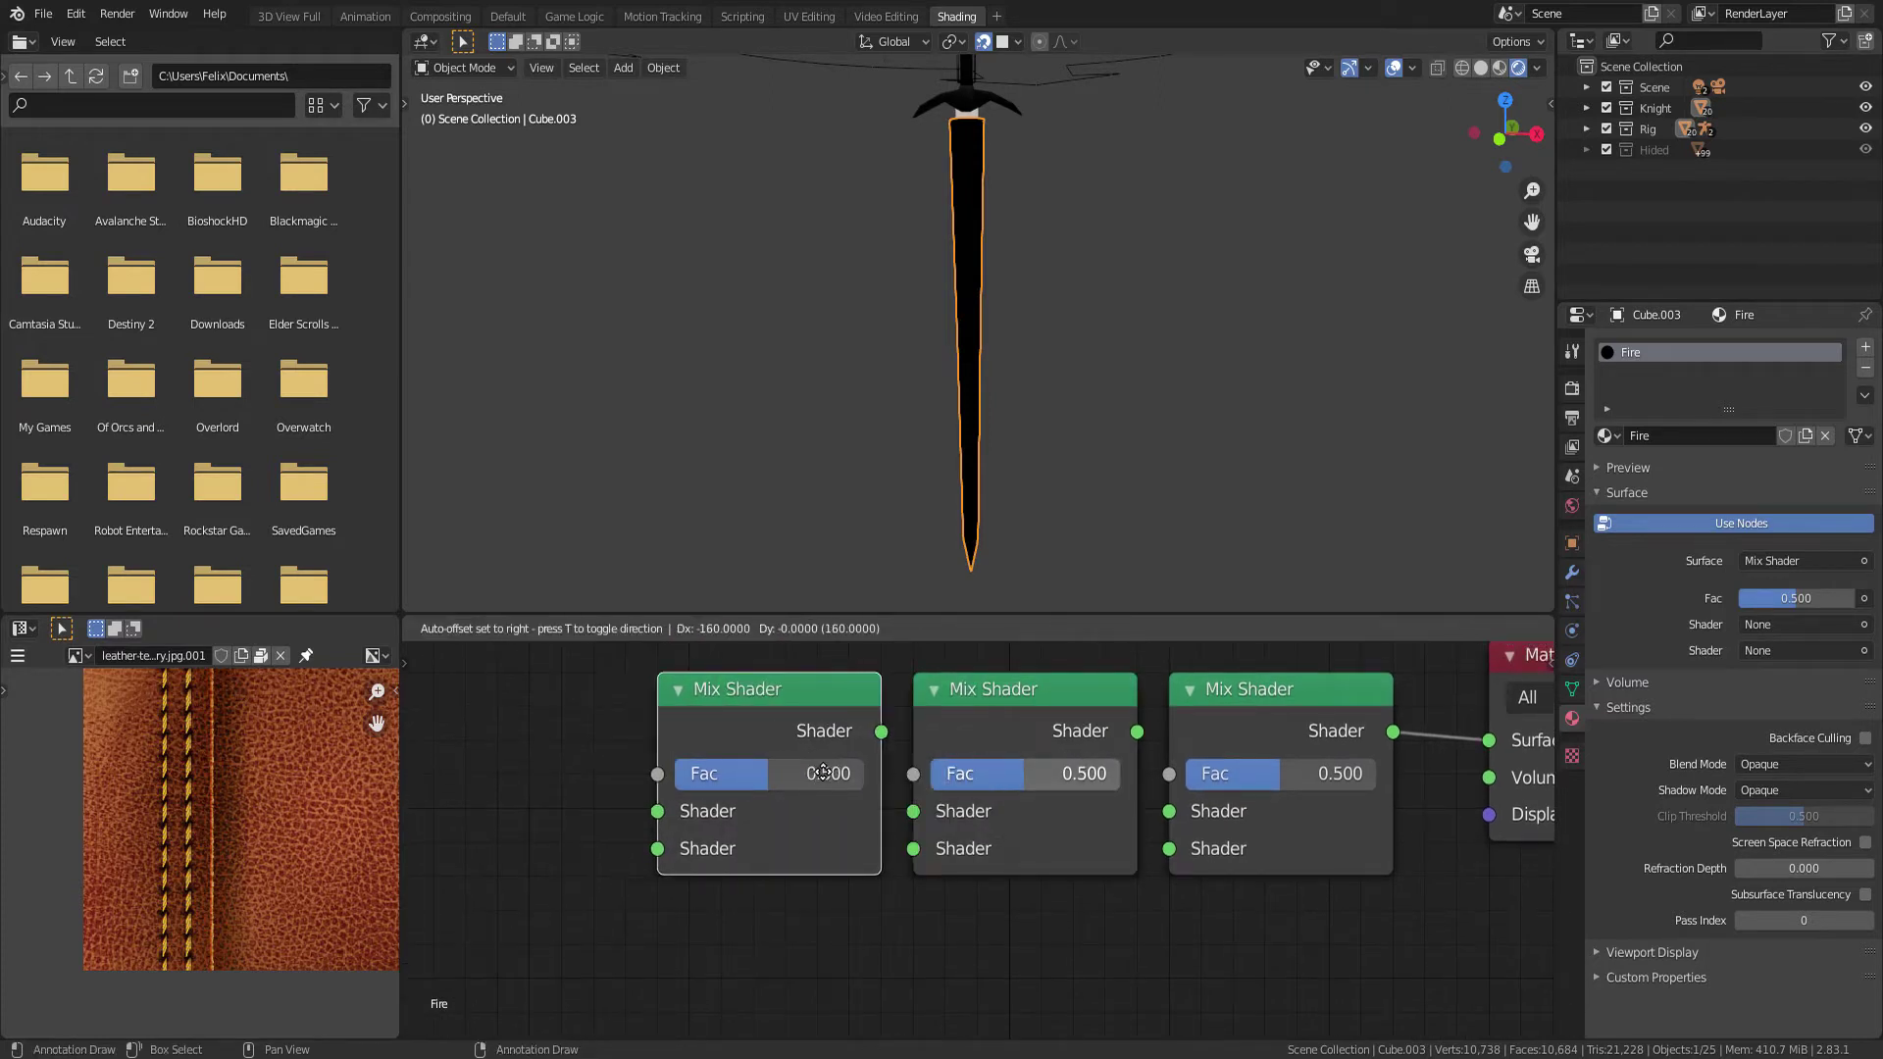
left_click(779, 773)
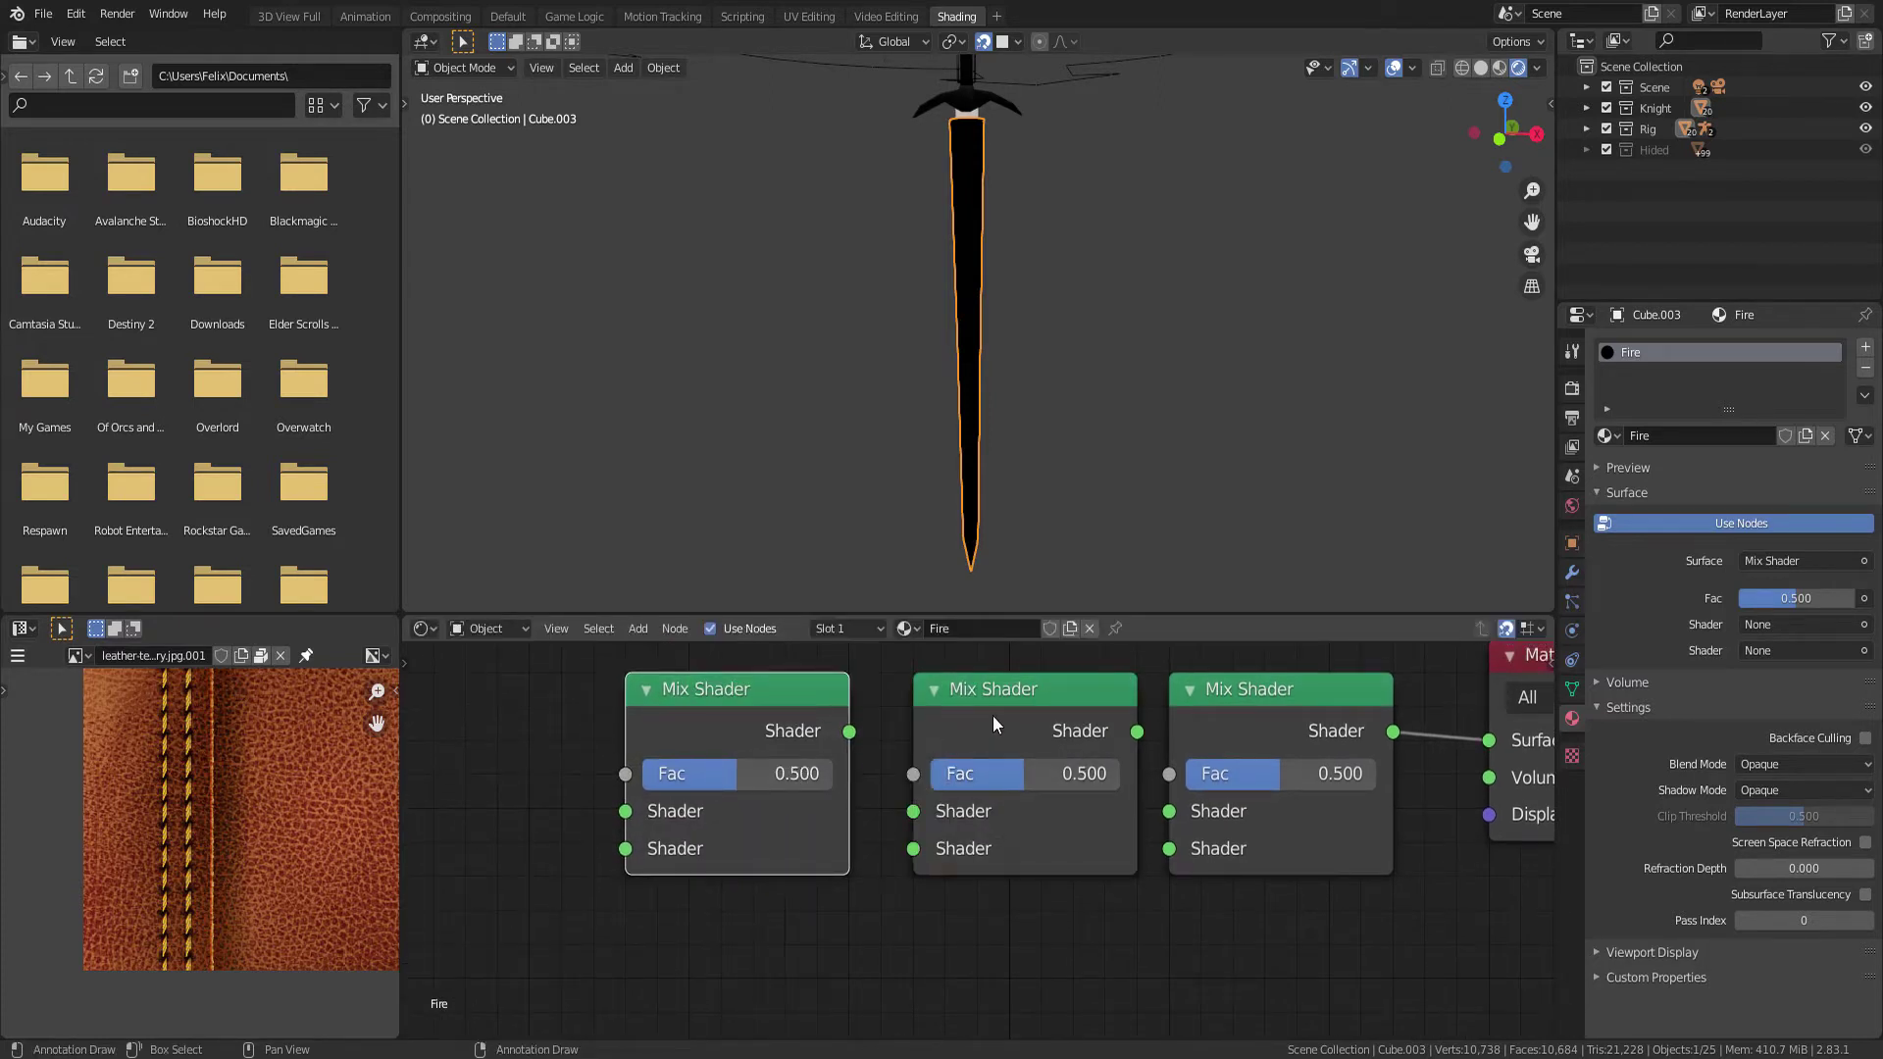
left_click(994, 721)
left_click(742, 701, "shift")
key("g")
left_click(976, 726)
scroll(991, 746, "down", 2, "ctrl")
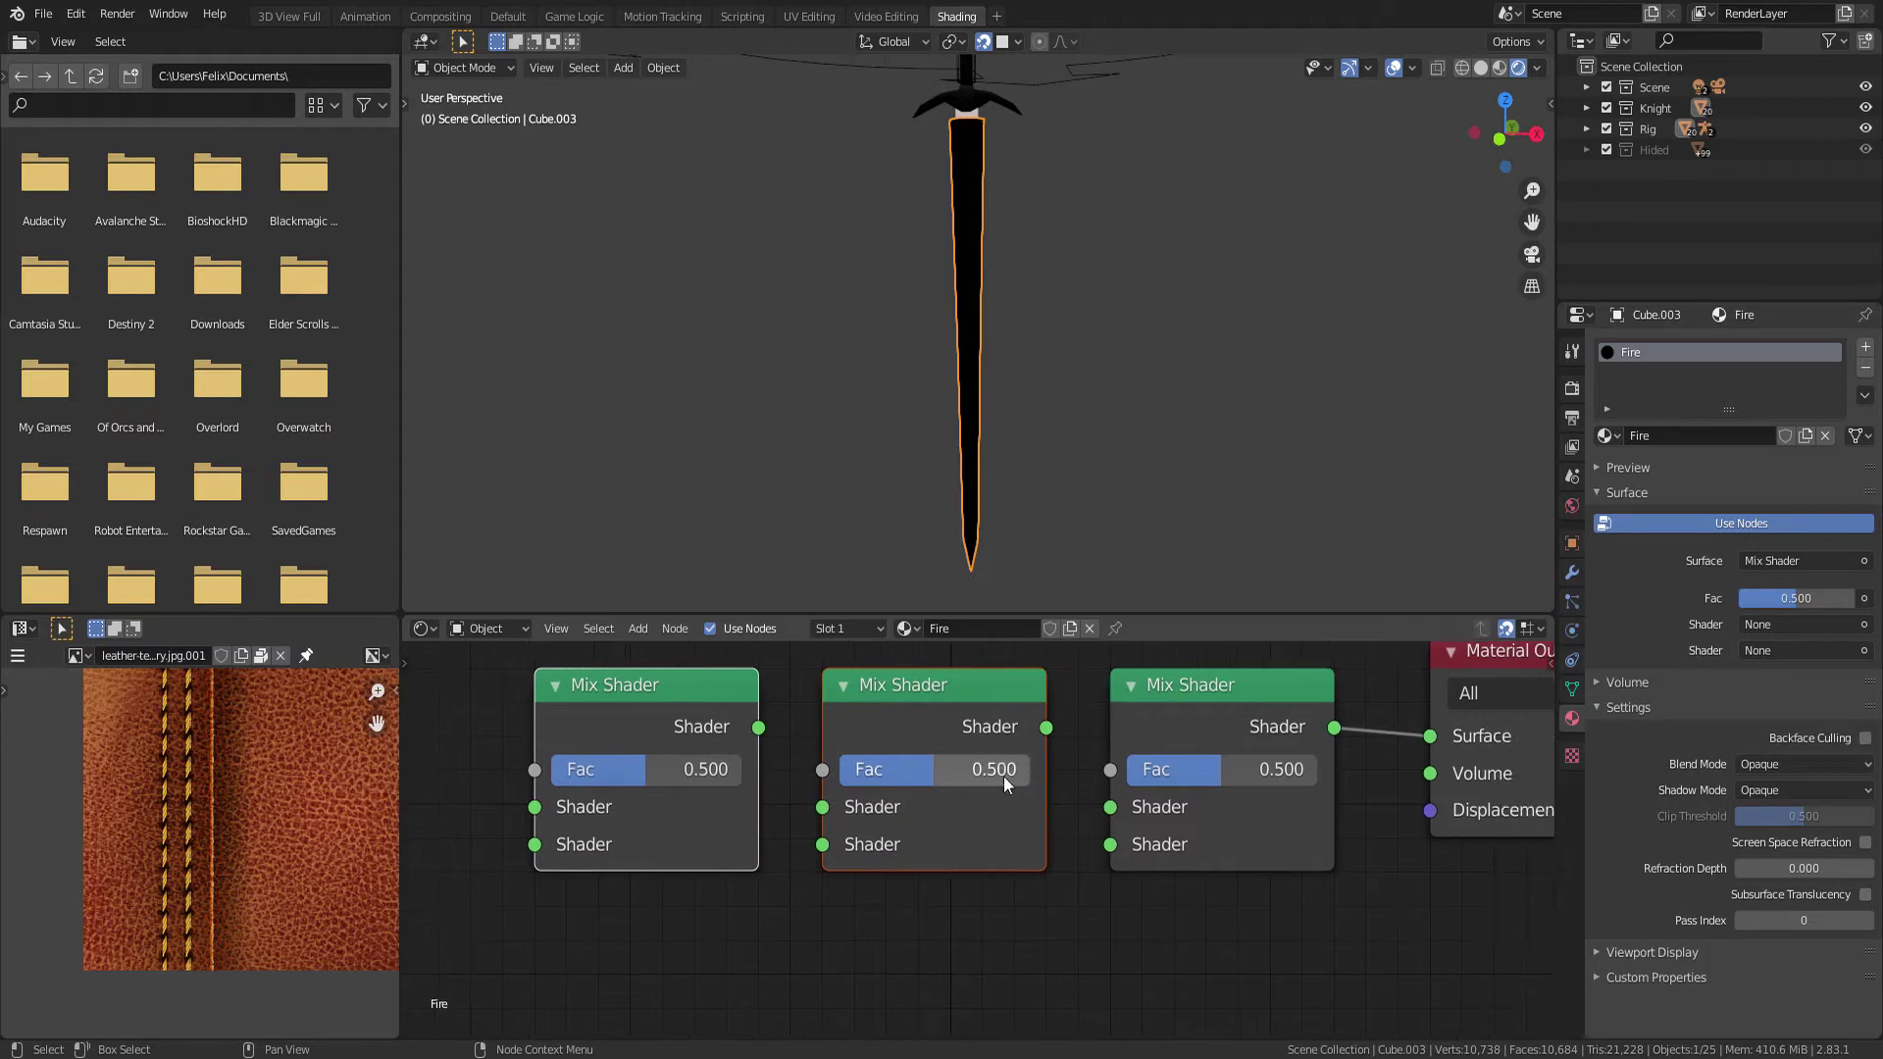
left_click_drag(1047, 727, 1110, 806)
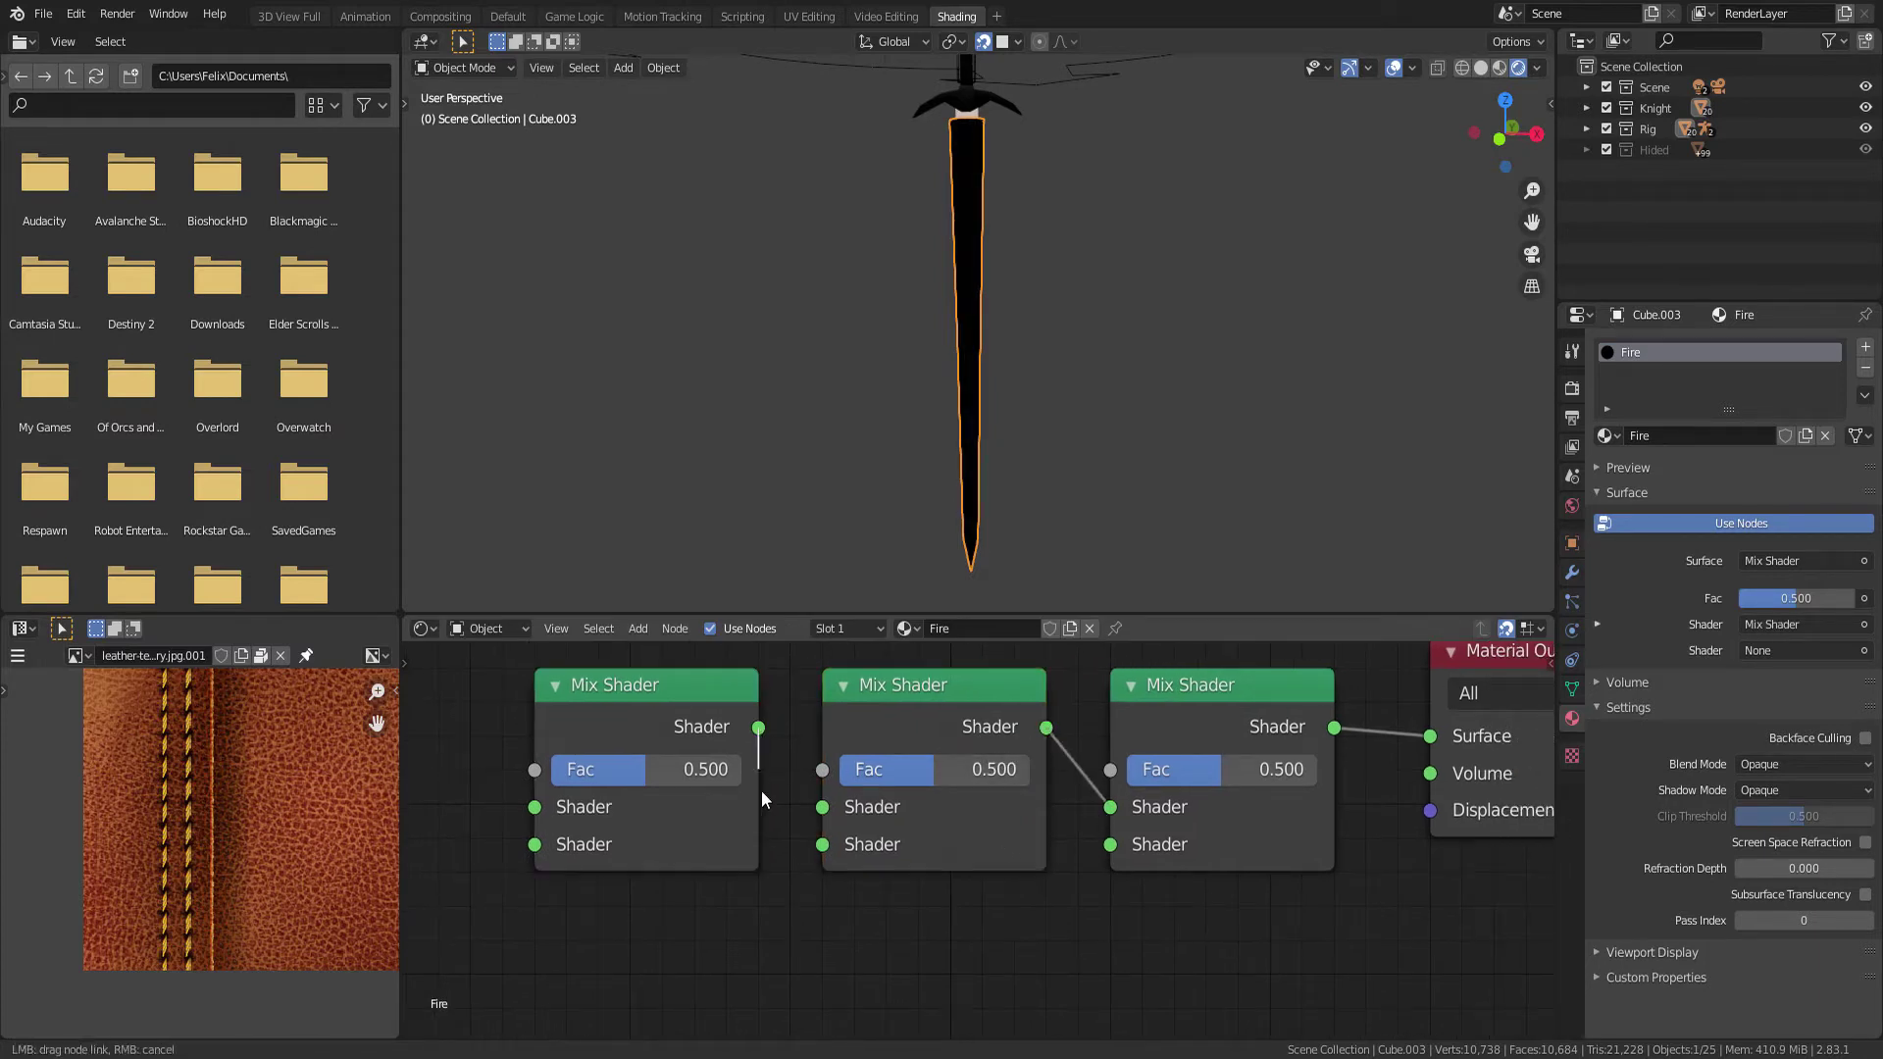
left_click_drag(759, 728, 822, 806)
mouse_move(1137, 650)
middle_mouse_down()
mouse_move(1041, 724)
mouse_move(924, 723)
mouse_move(997, 761)
middle_mouse_up()
Place a Layer Weight node above the Mix Shaders, its Facing output driving the last Mix Shader's Fac
key("shift+a")
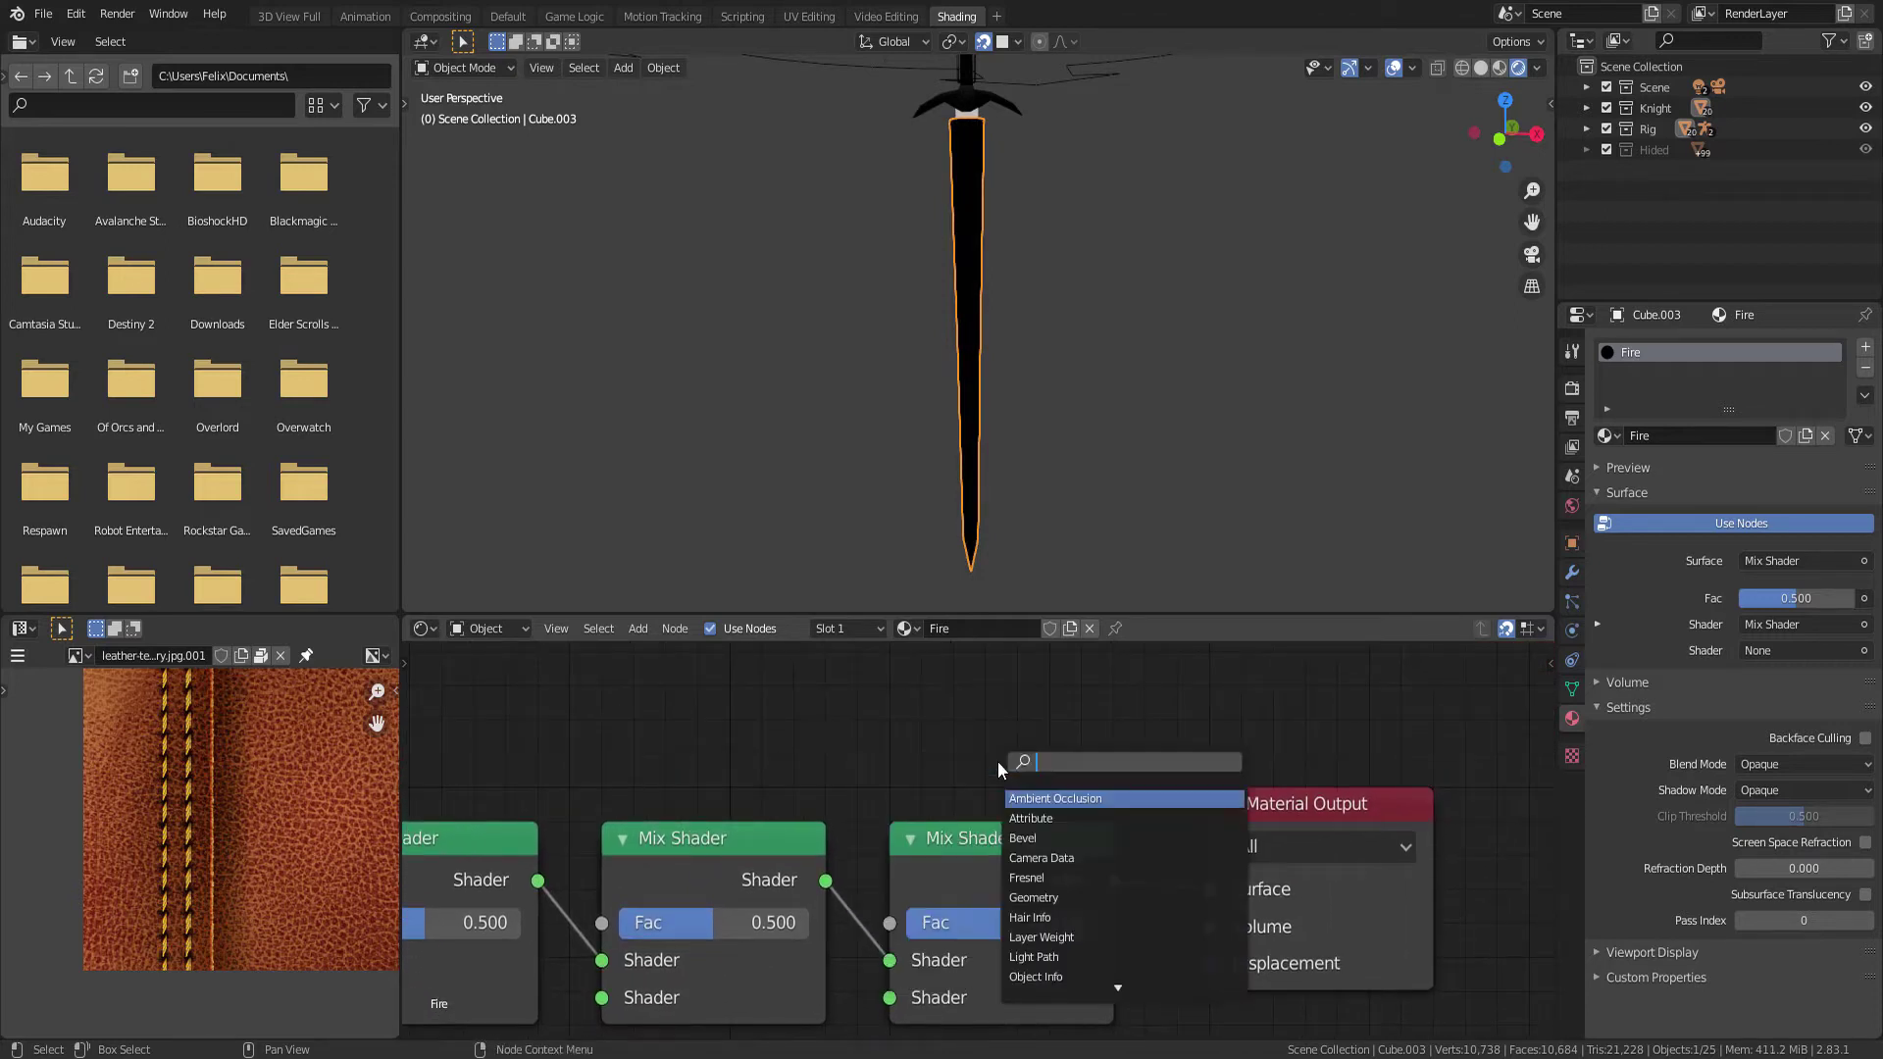
type("layer")
key("Return")
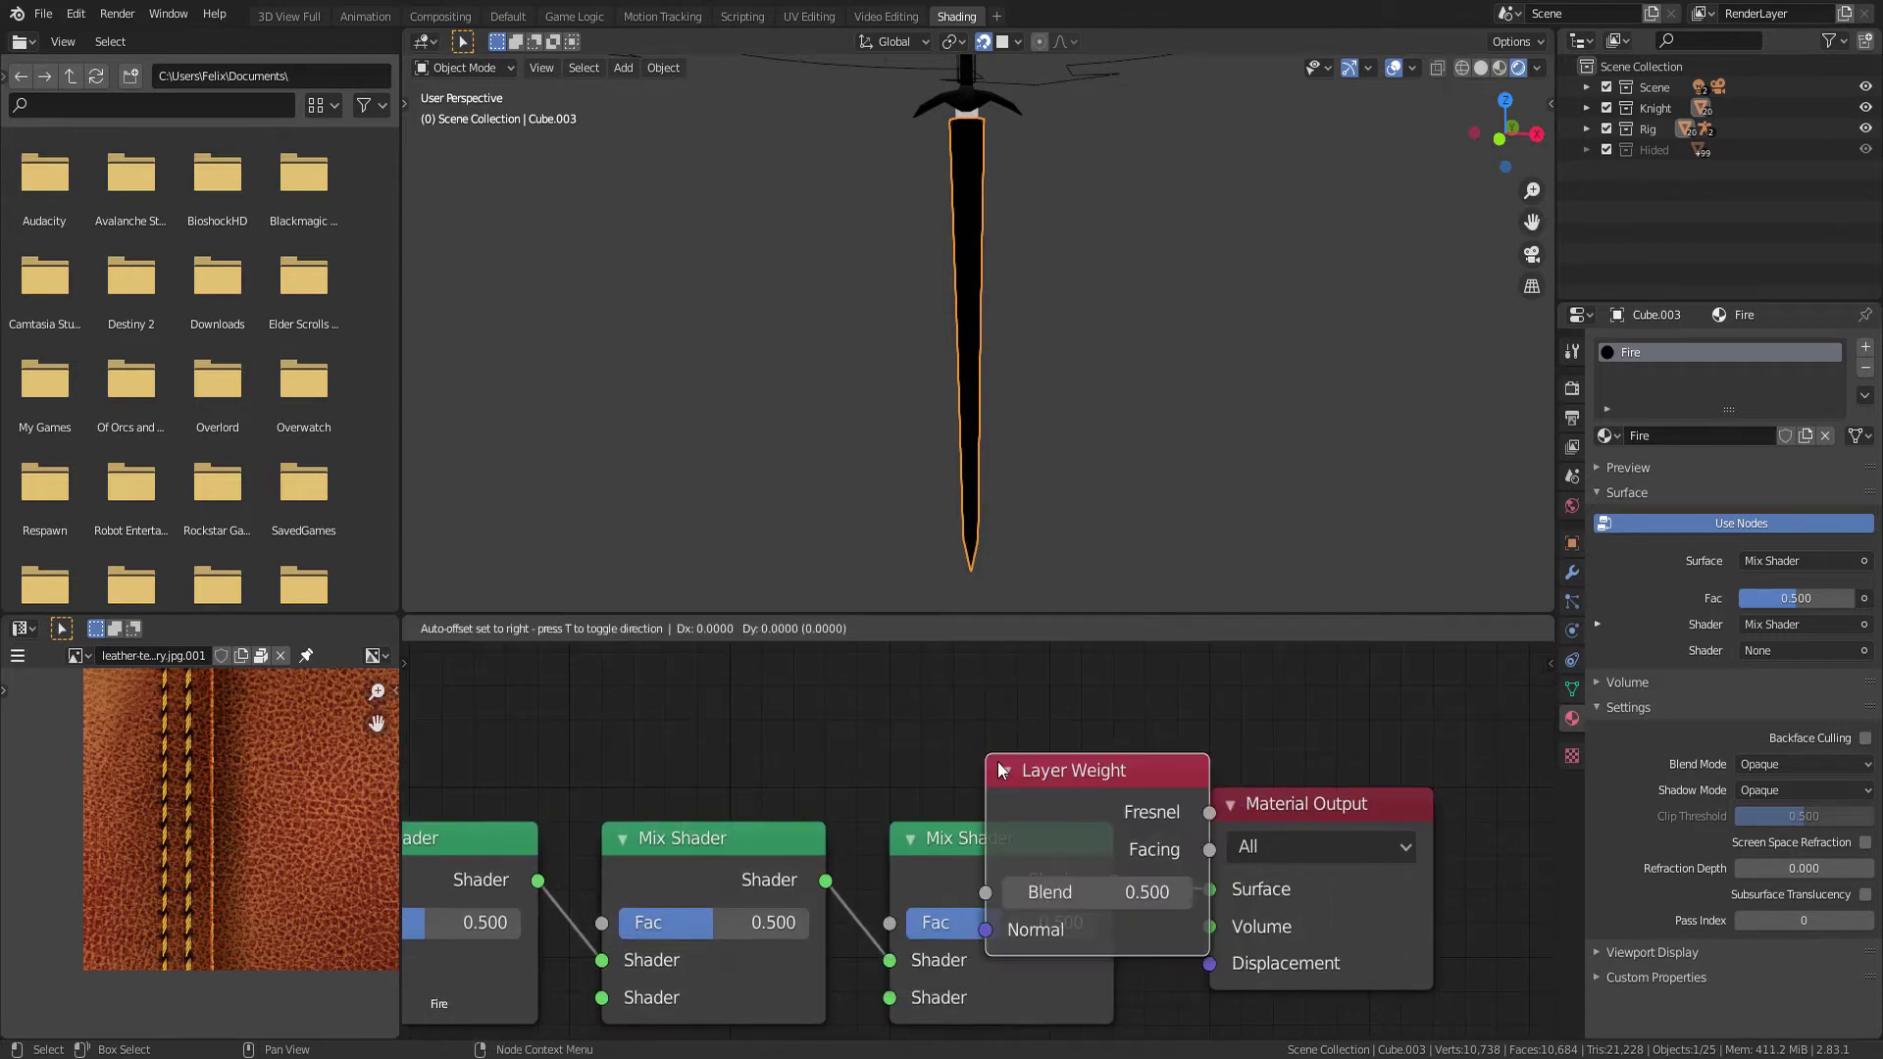
left_click(900, 995)
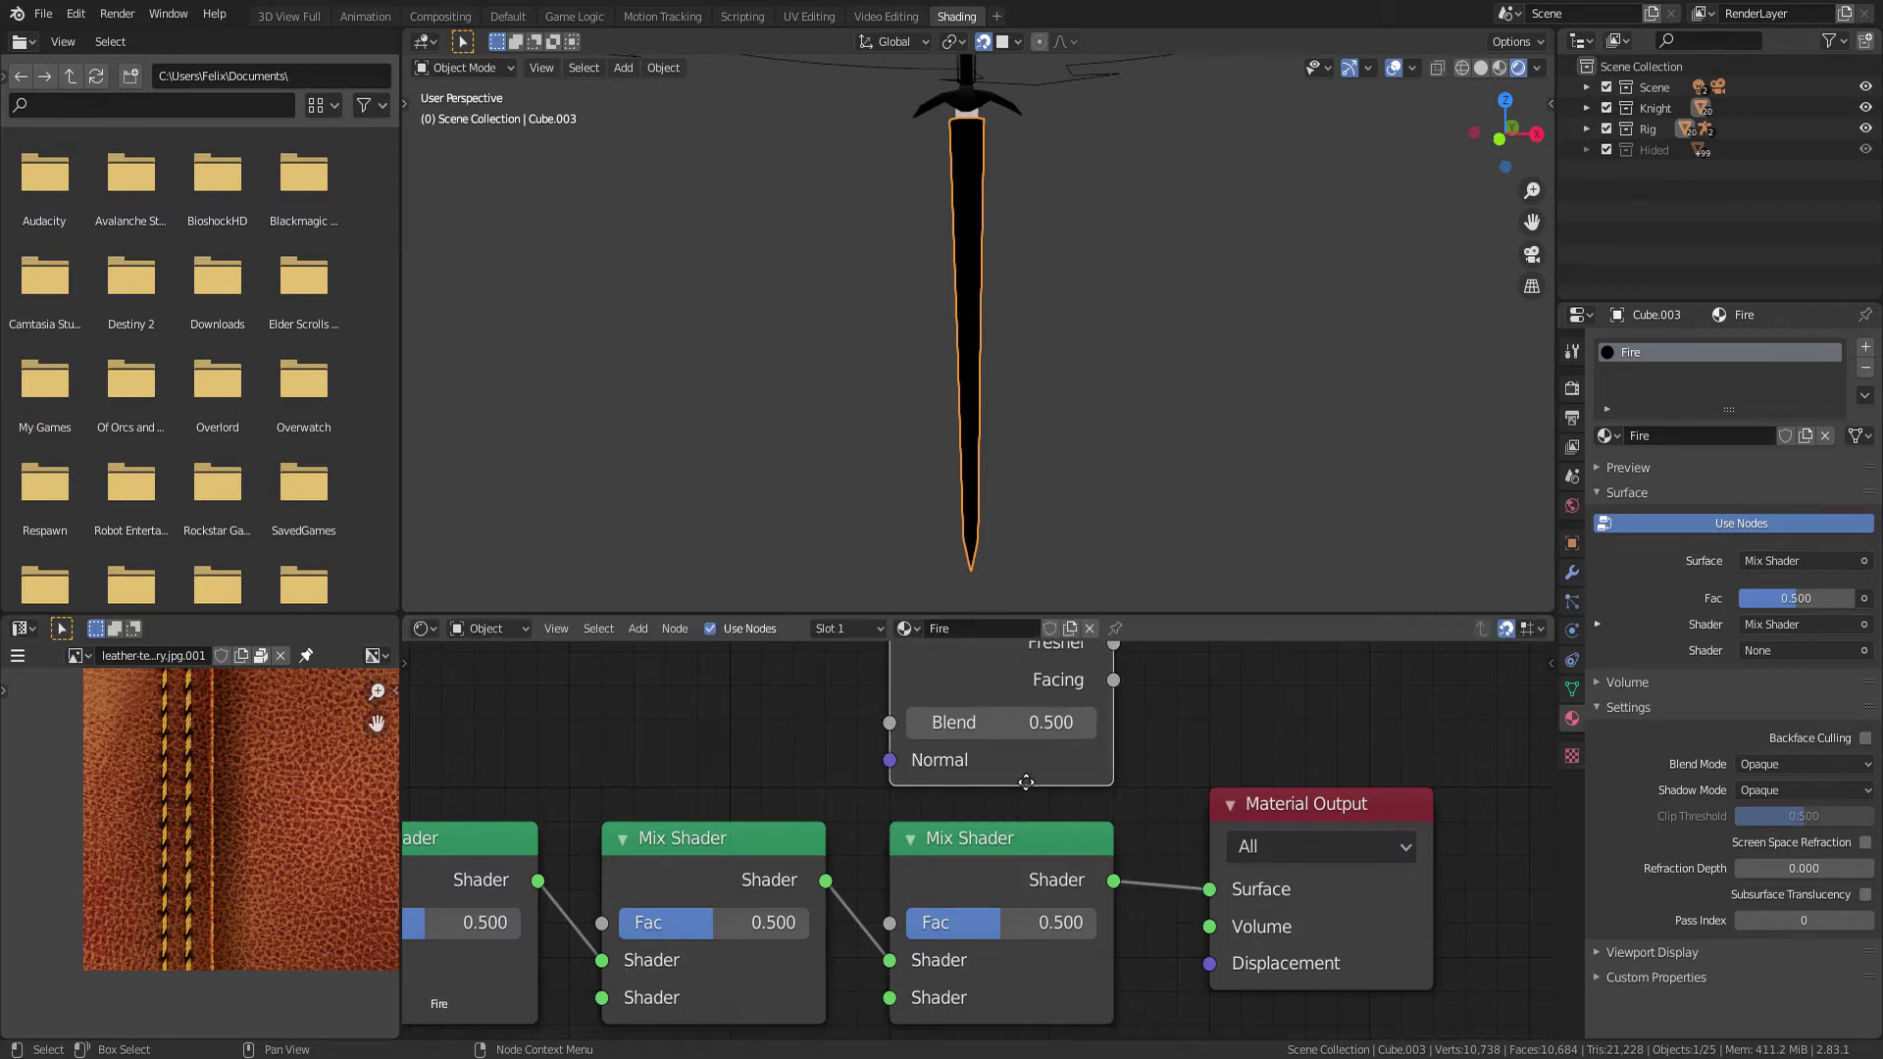
middle_click_drag(1040, 790, 868, 883)
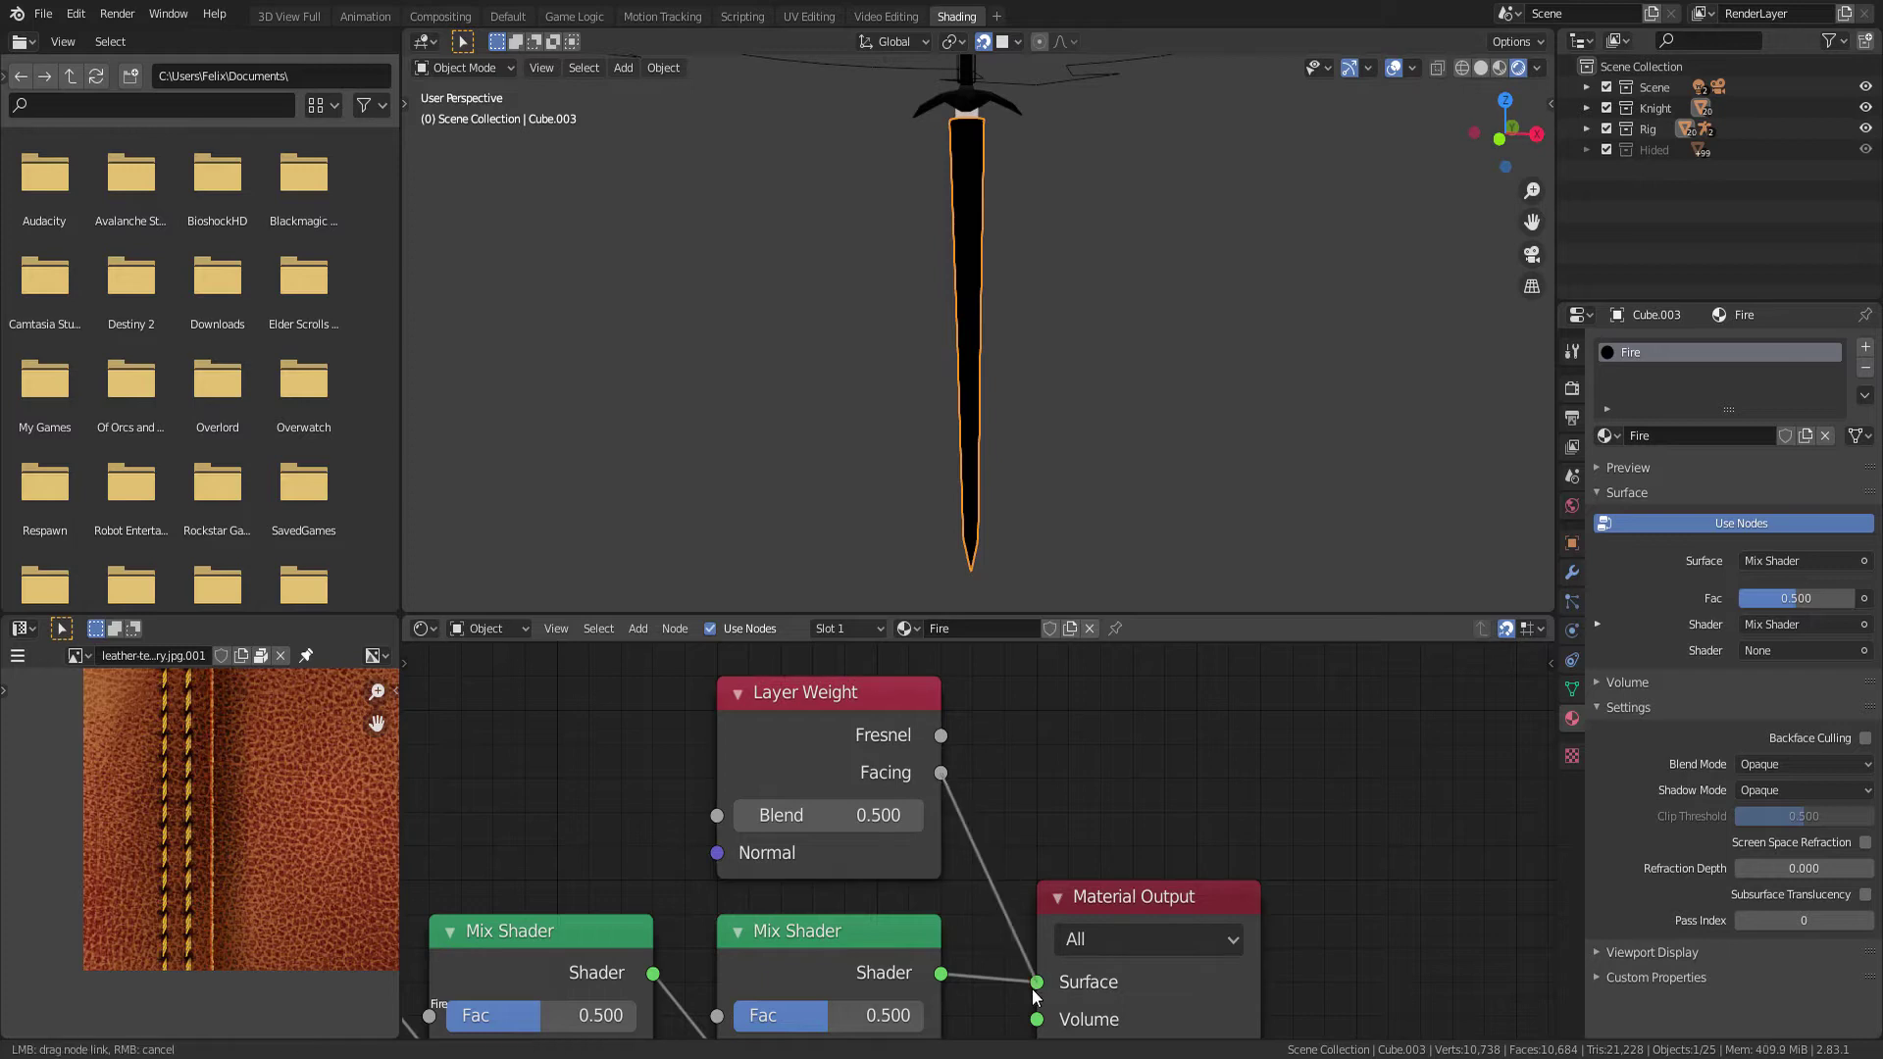
mouse_move(981, 875)
middle_mouse_down()
mouse_move(953, 760)
mouse_move(989, 811)
middle_mouse_up()
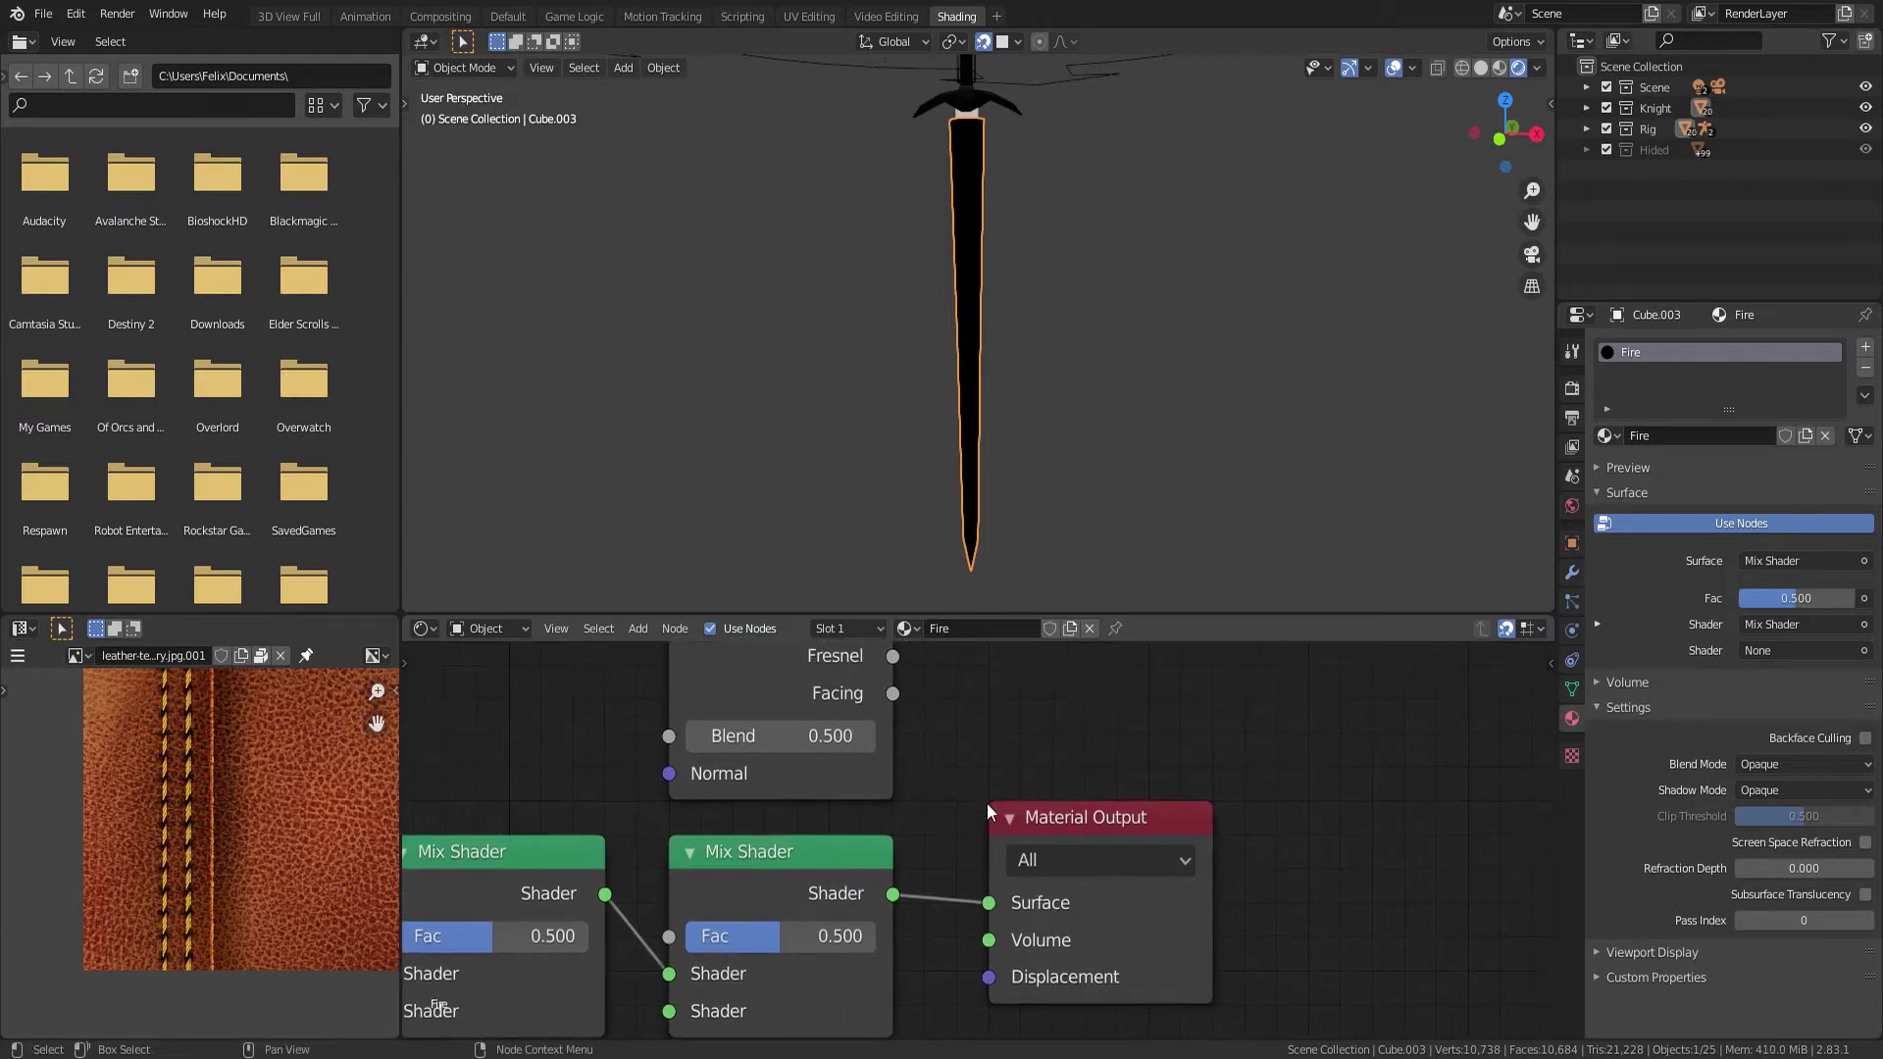
mouse_move(981, 917)
middle_mouse_down()
mouse_move(1253, 954)
mouse_move(1378, 1012)
middle_mouse_up()
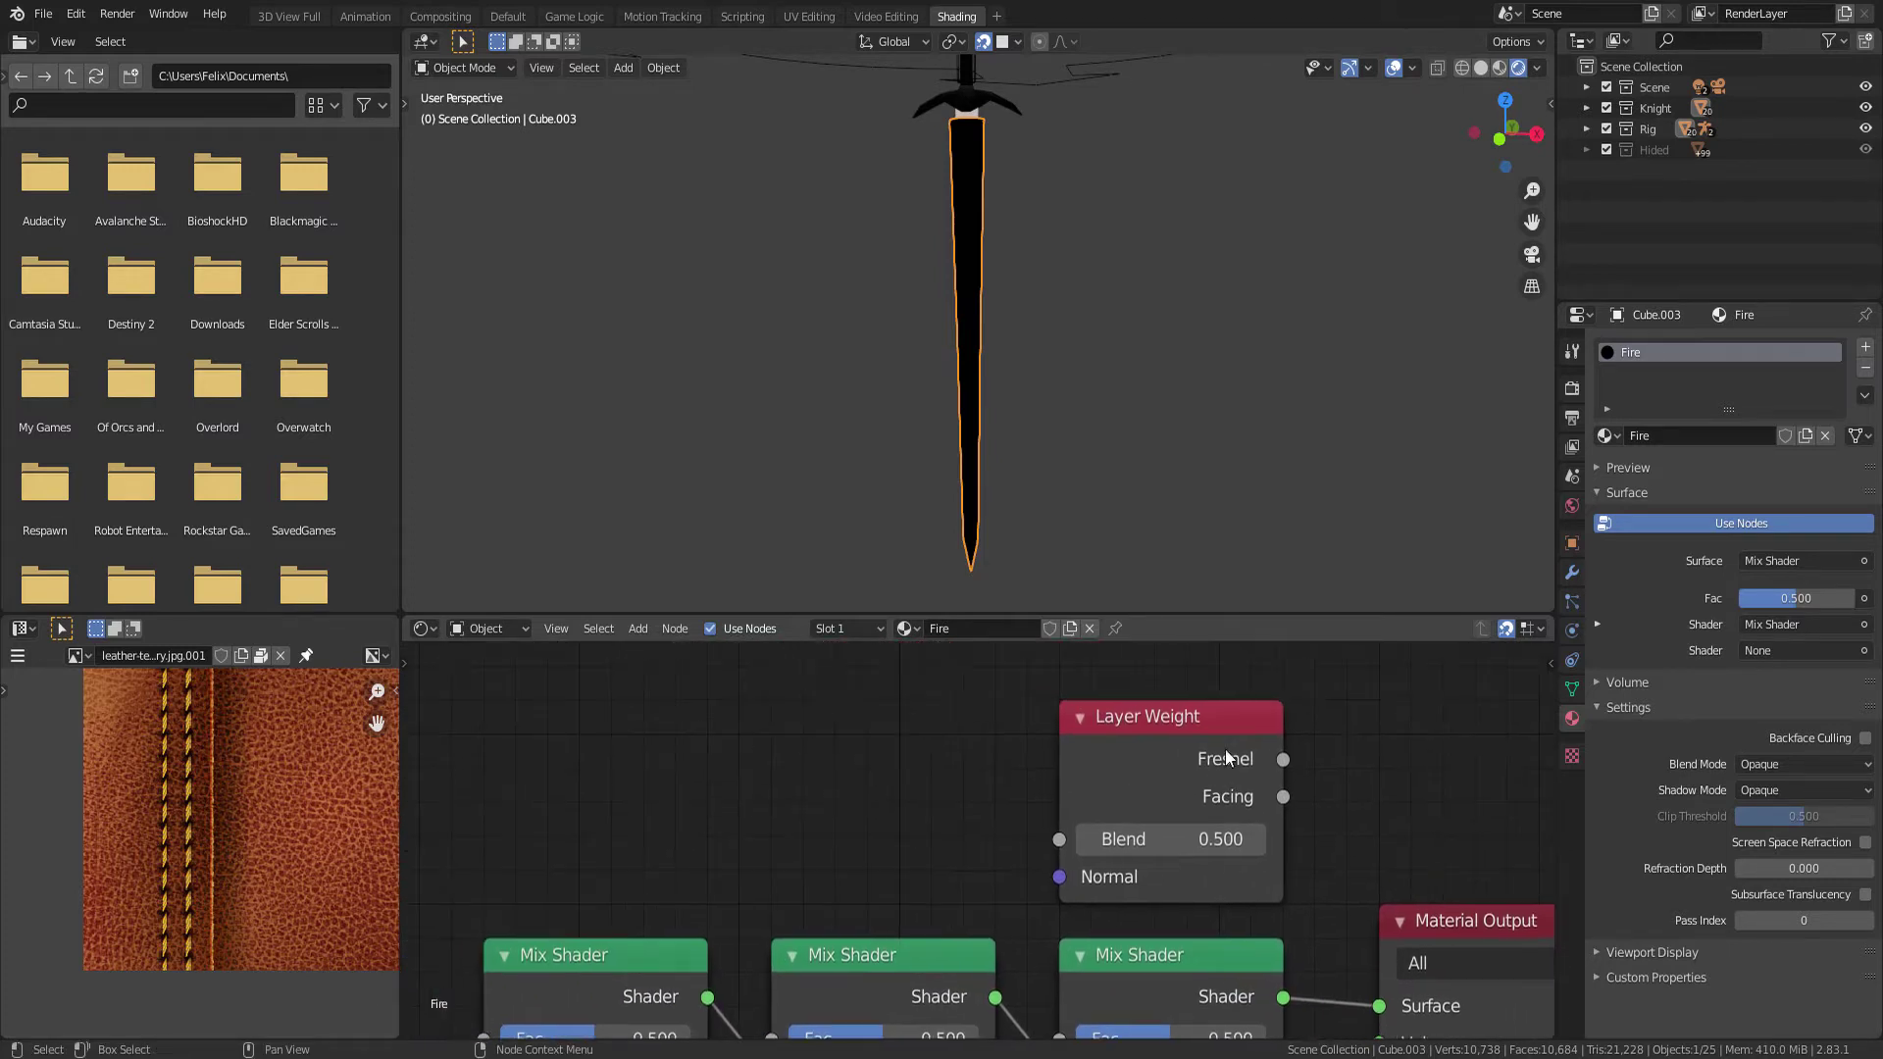
left_click_drag(1181, 753, 893, 753)
middle_click_drag(894, 753, 883, 673)
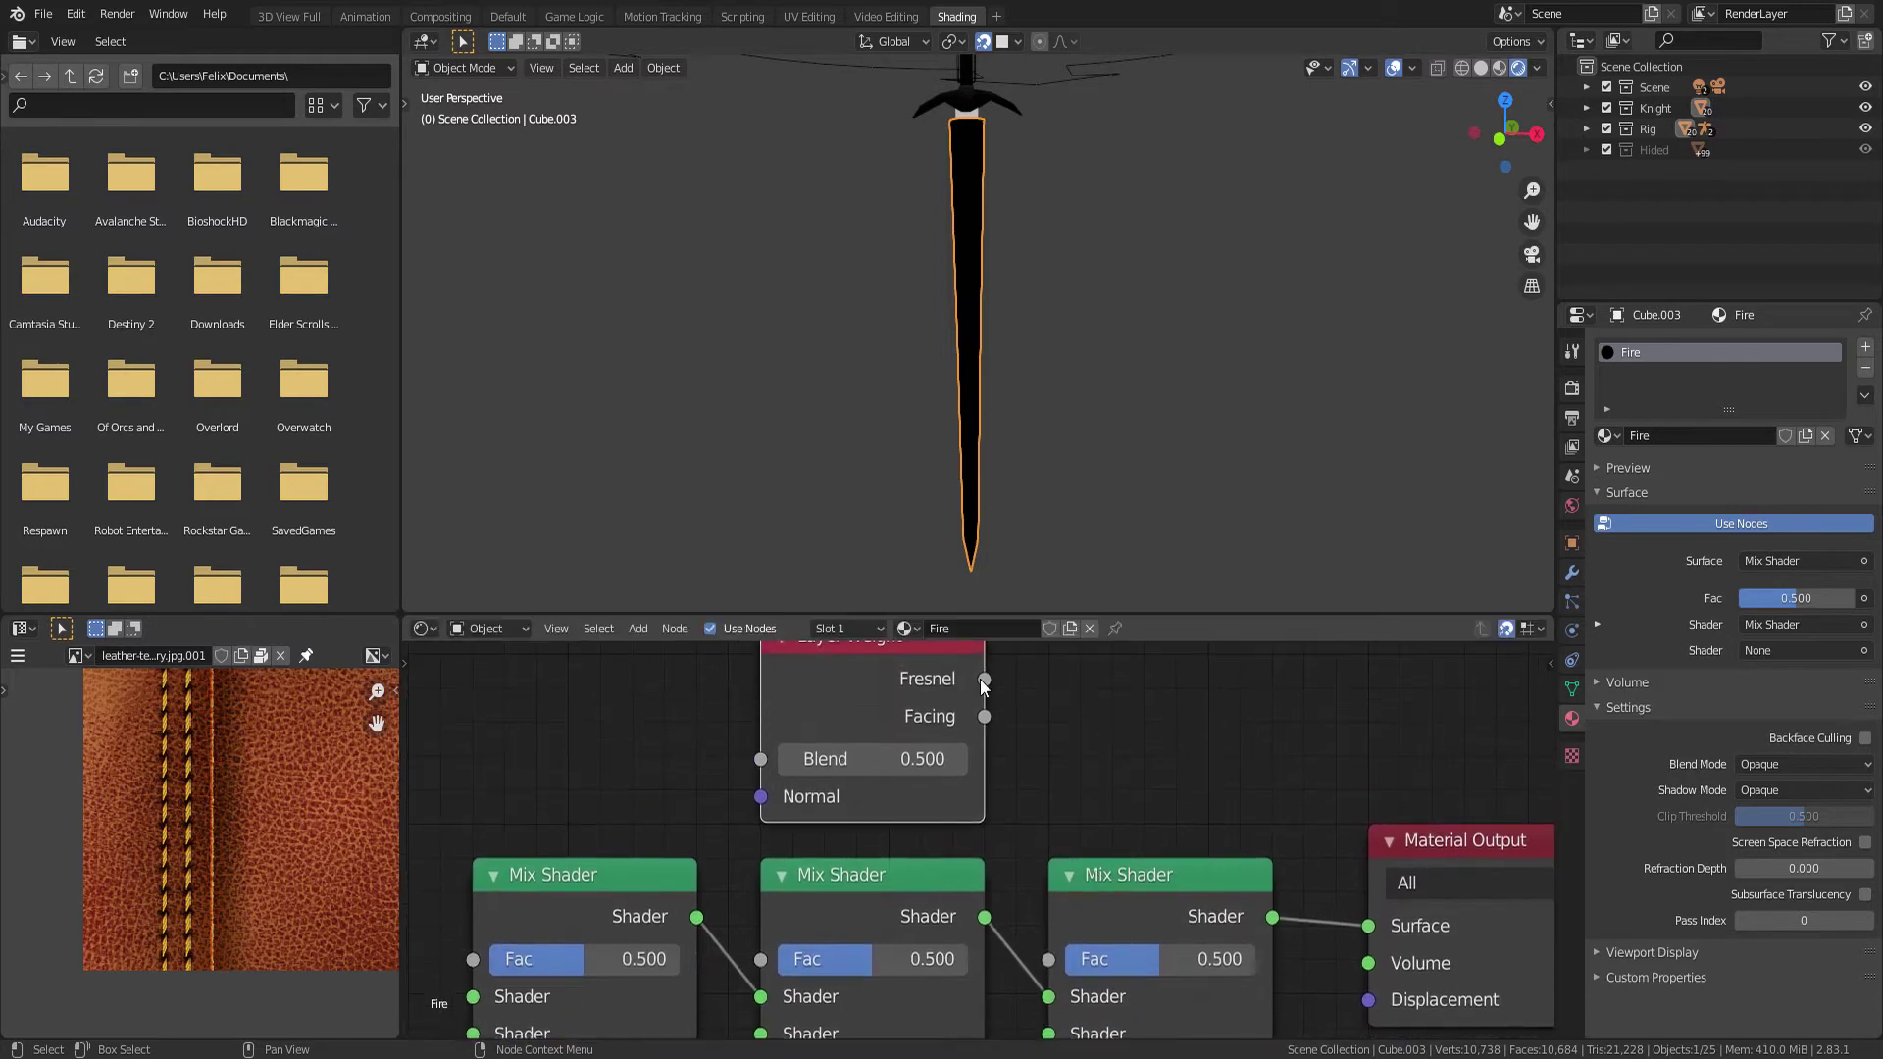
mouse_move(983, 679)
left_mouse_down()
mouse_move(1014, 678)
mouse_move(1048, 959)
left_mouse_up()
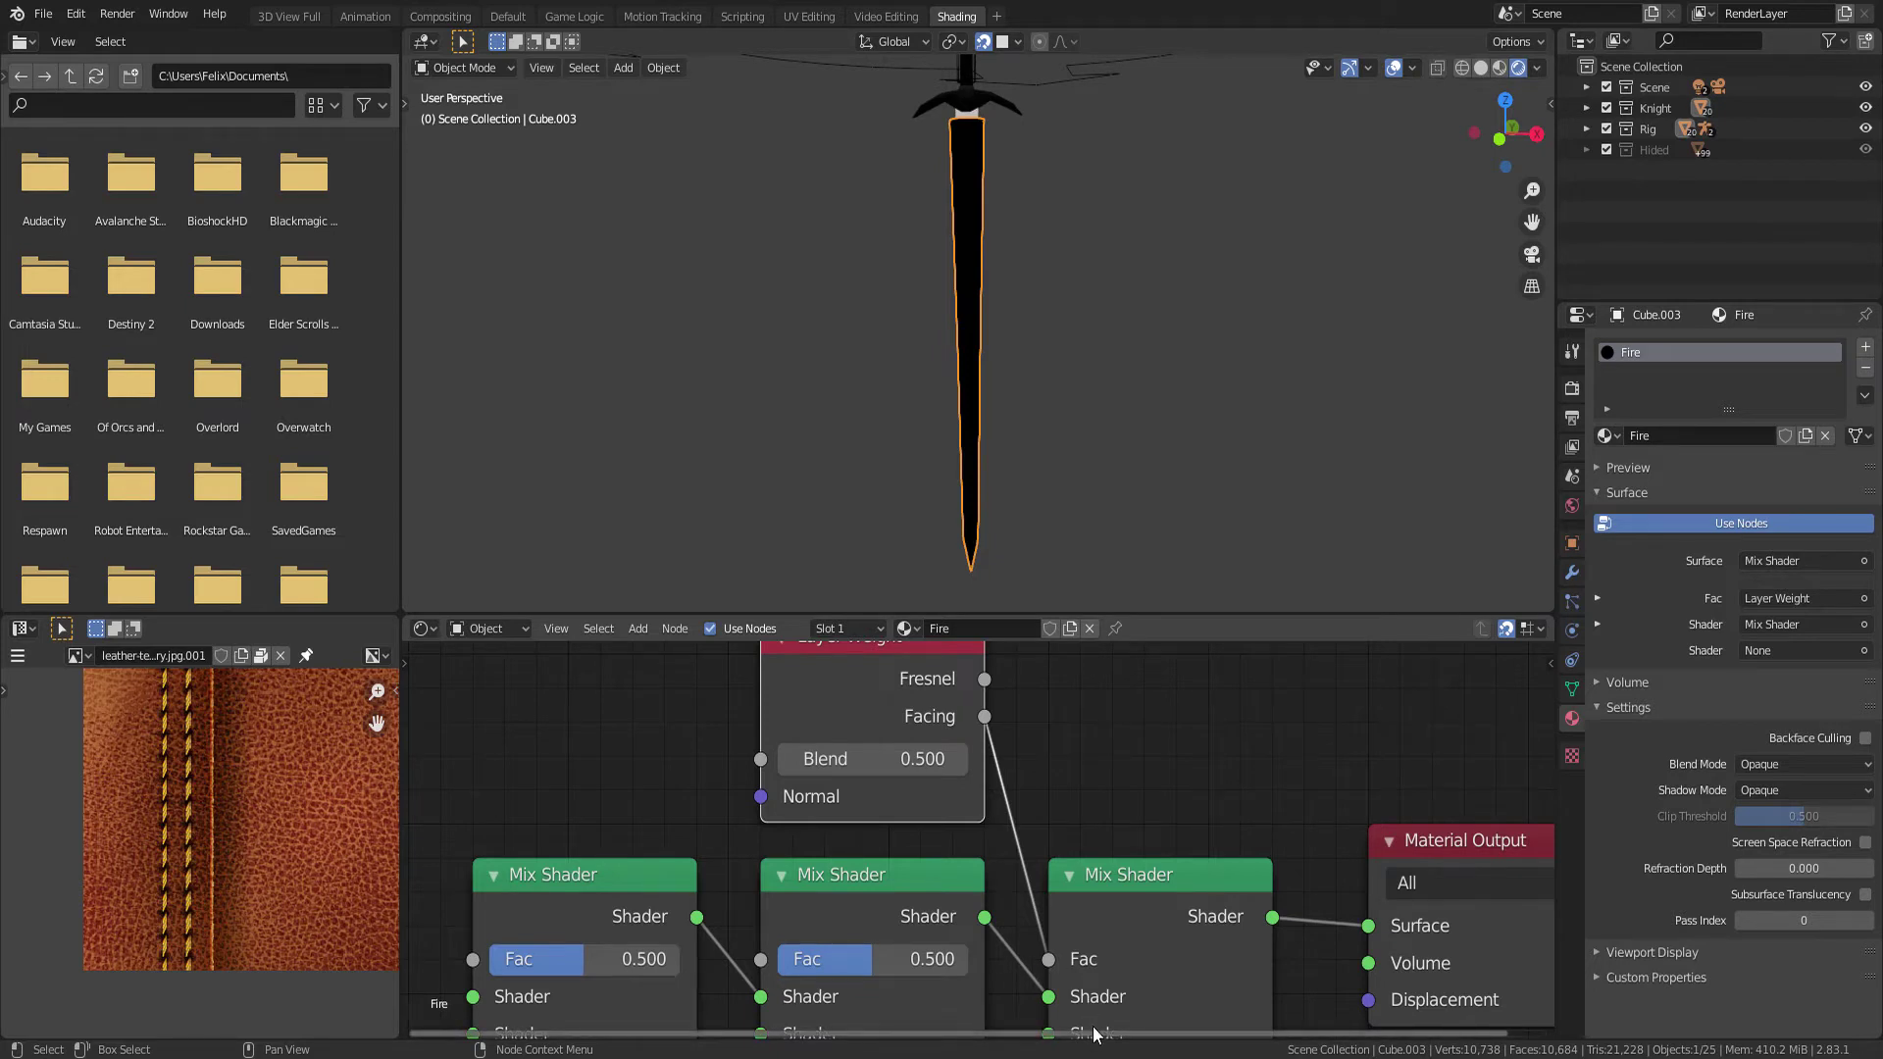
mouse_move(1056, 962)
middle_mouse_down()
mouse_move(1134, 809)
mouse_move(1153, 902)
middle_mouse_up()
Add a Transparent BSDF below the mixers, linked to the third Mix Shader's lower Shader input
key("shift+a")
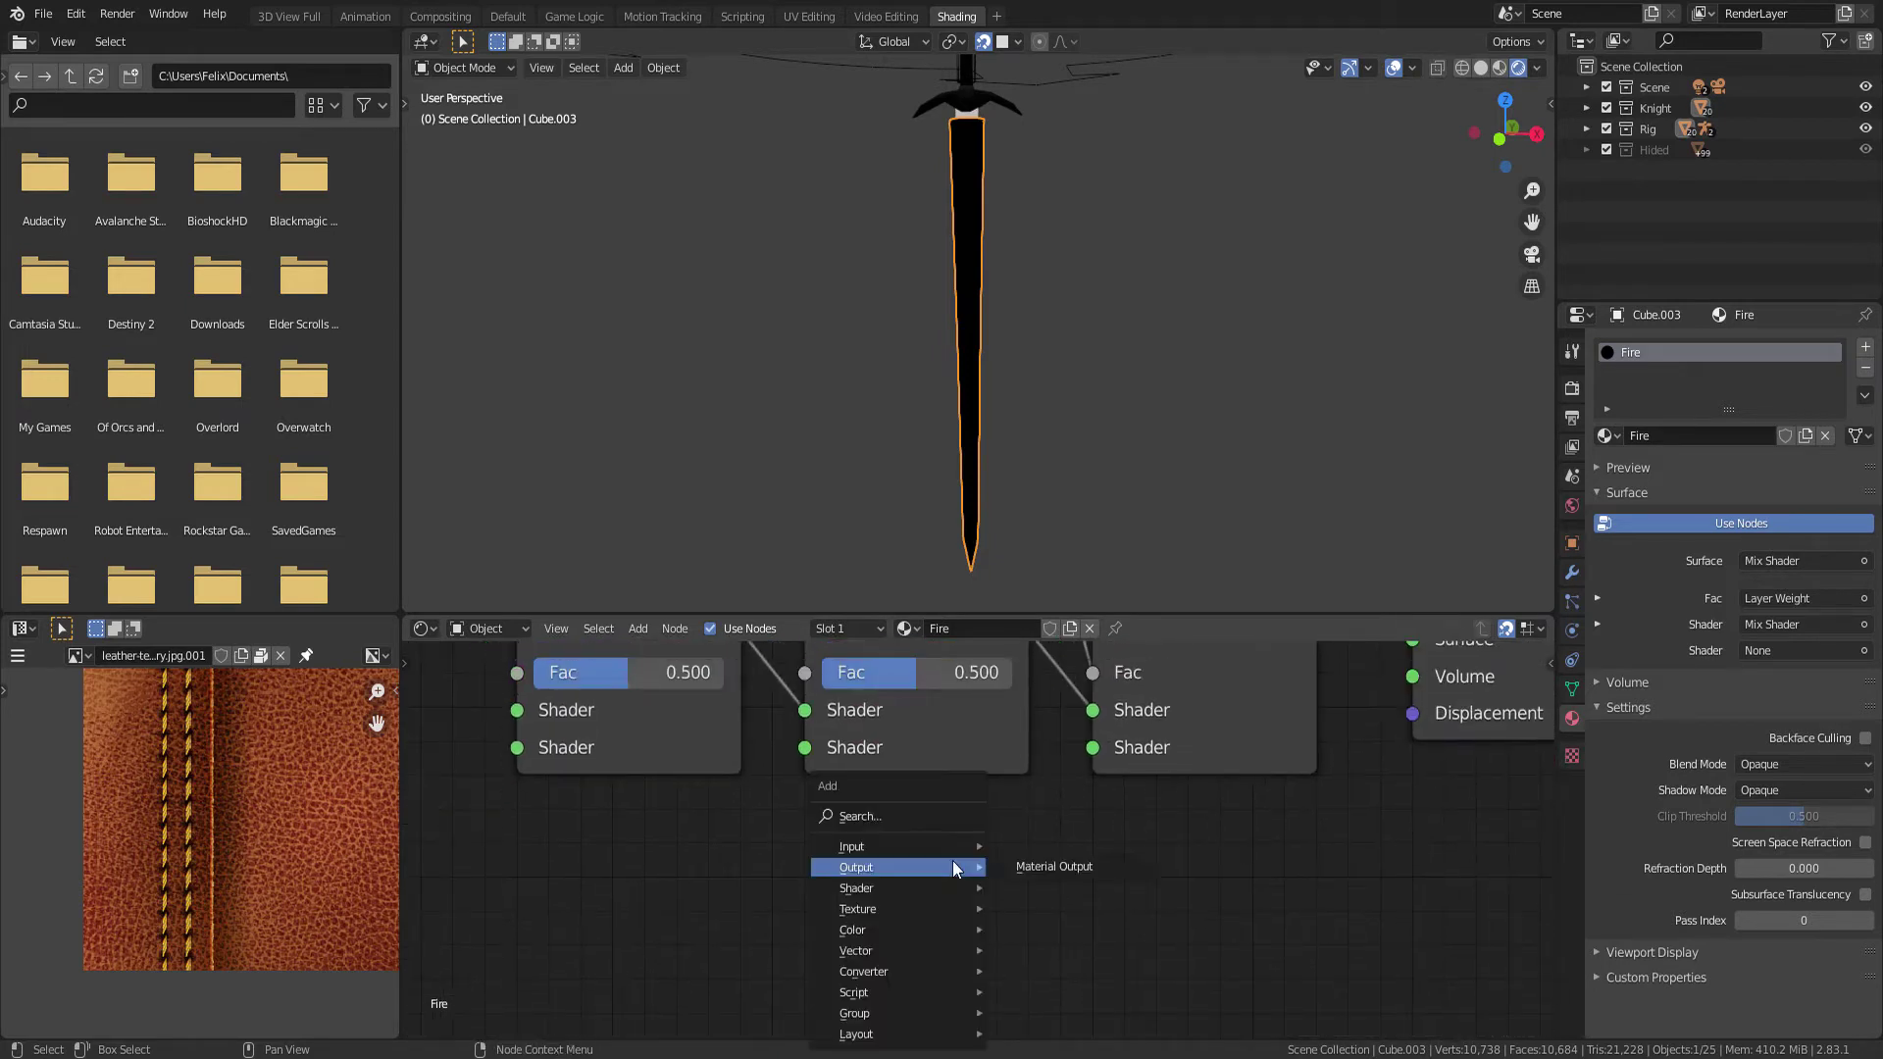
type("reans")
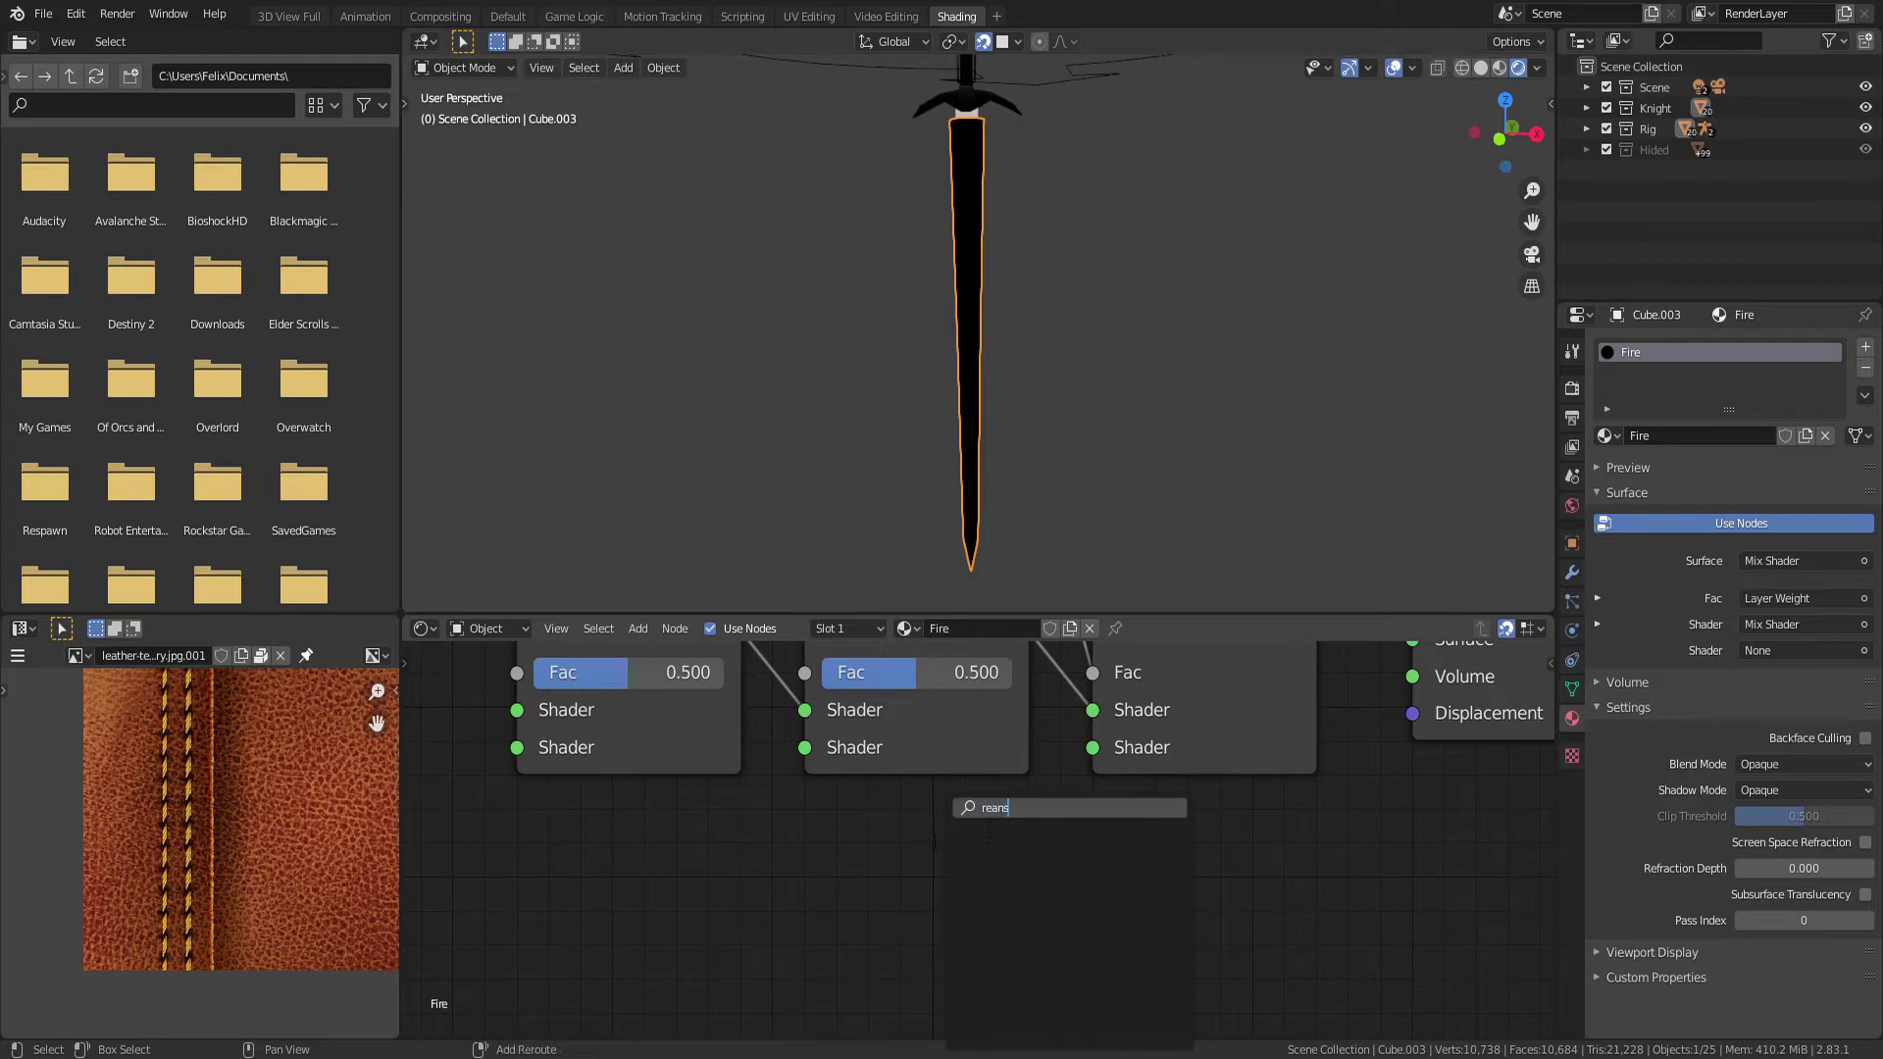
key("Escape")
key("shift+a")
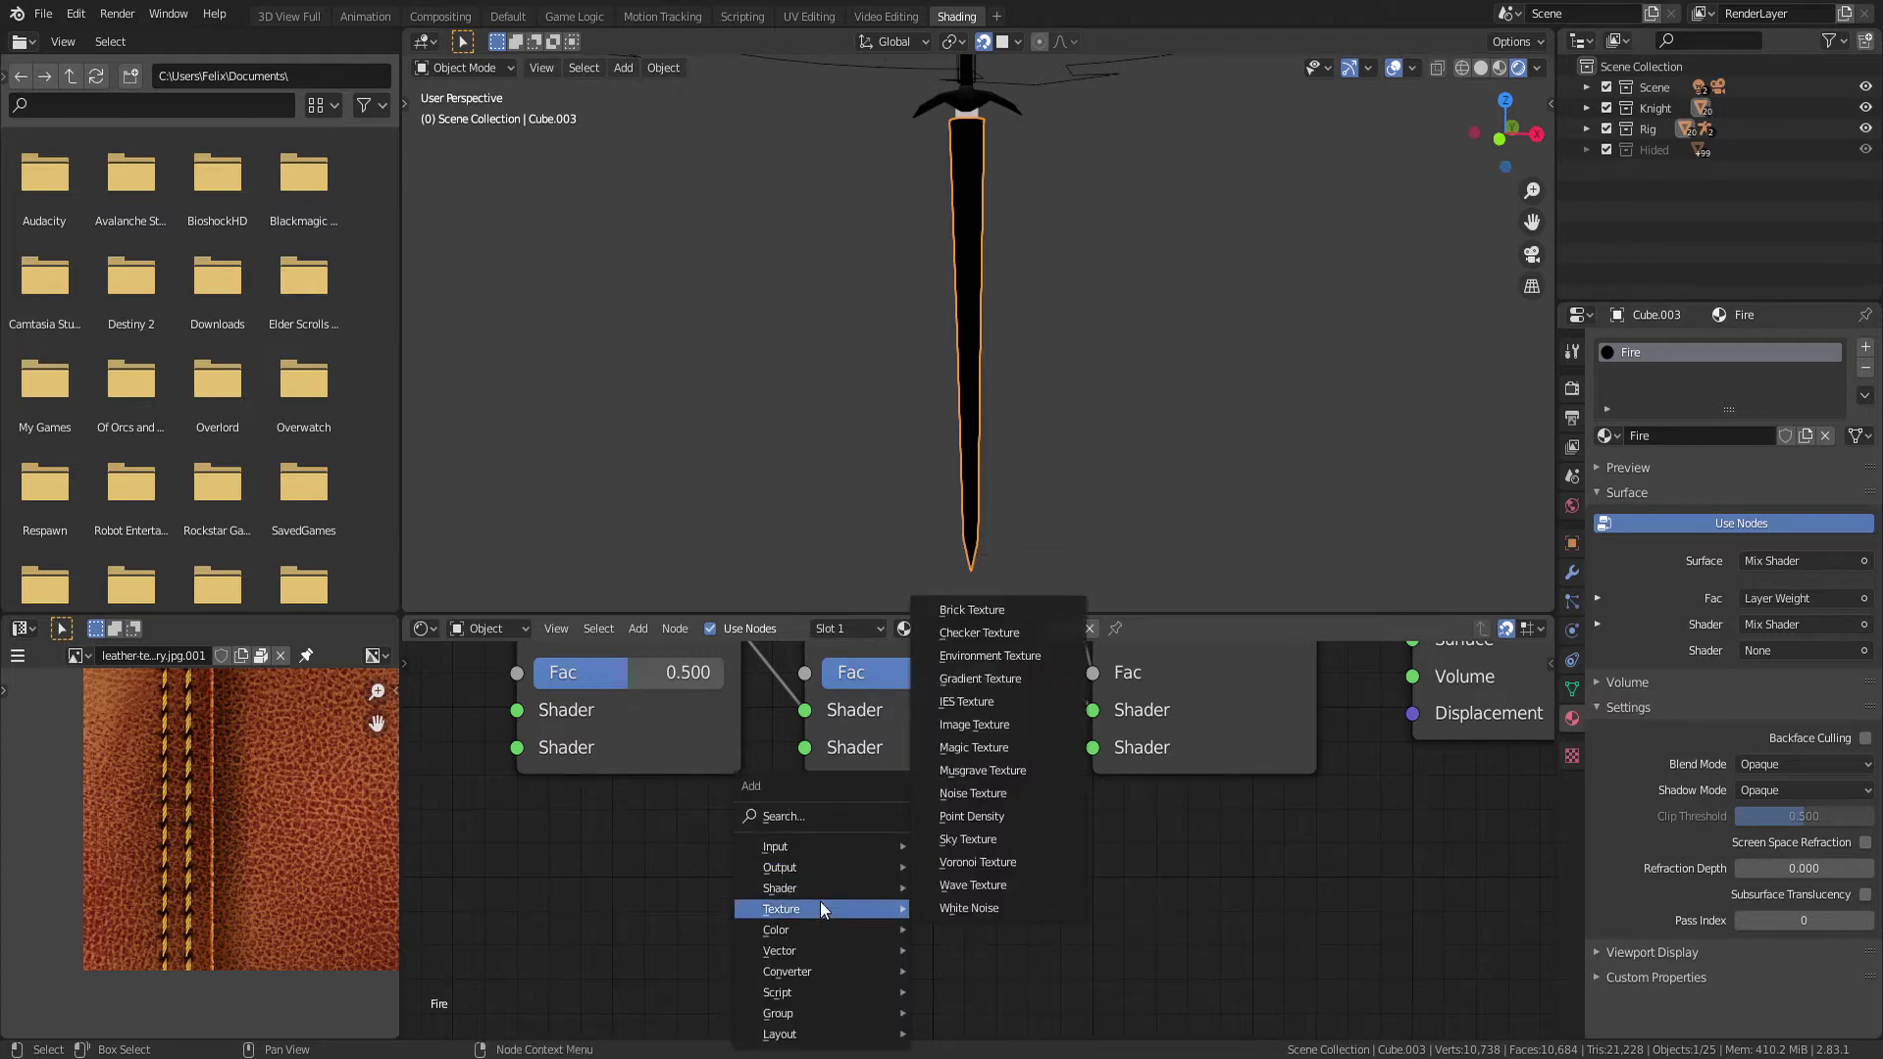
mouse_move(779, 886)
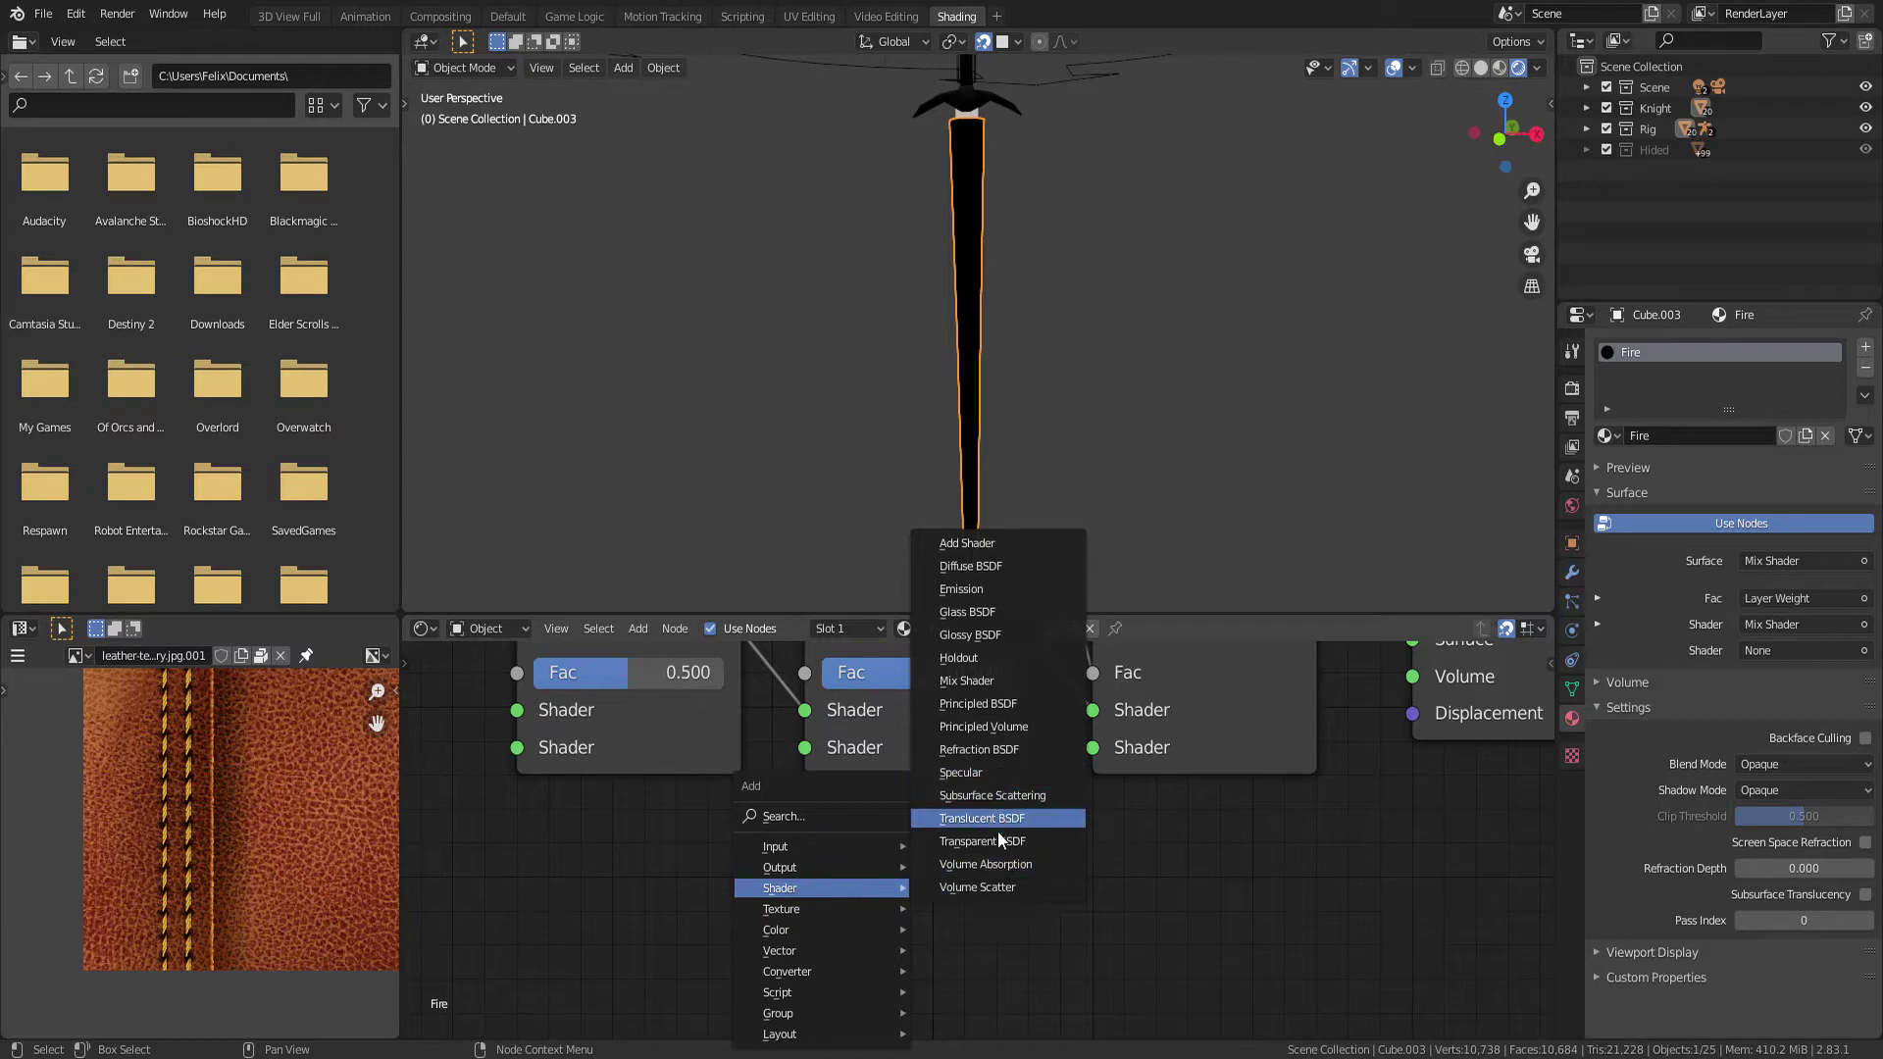
left_click(1002, 838)
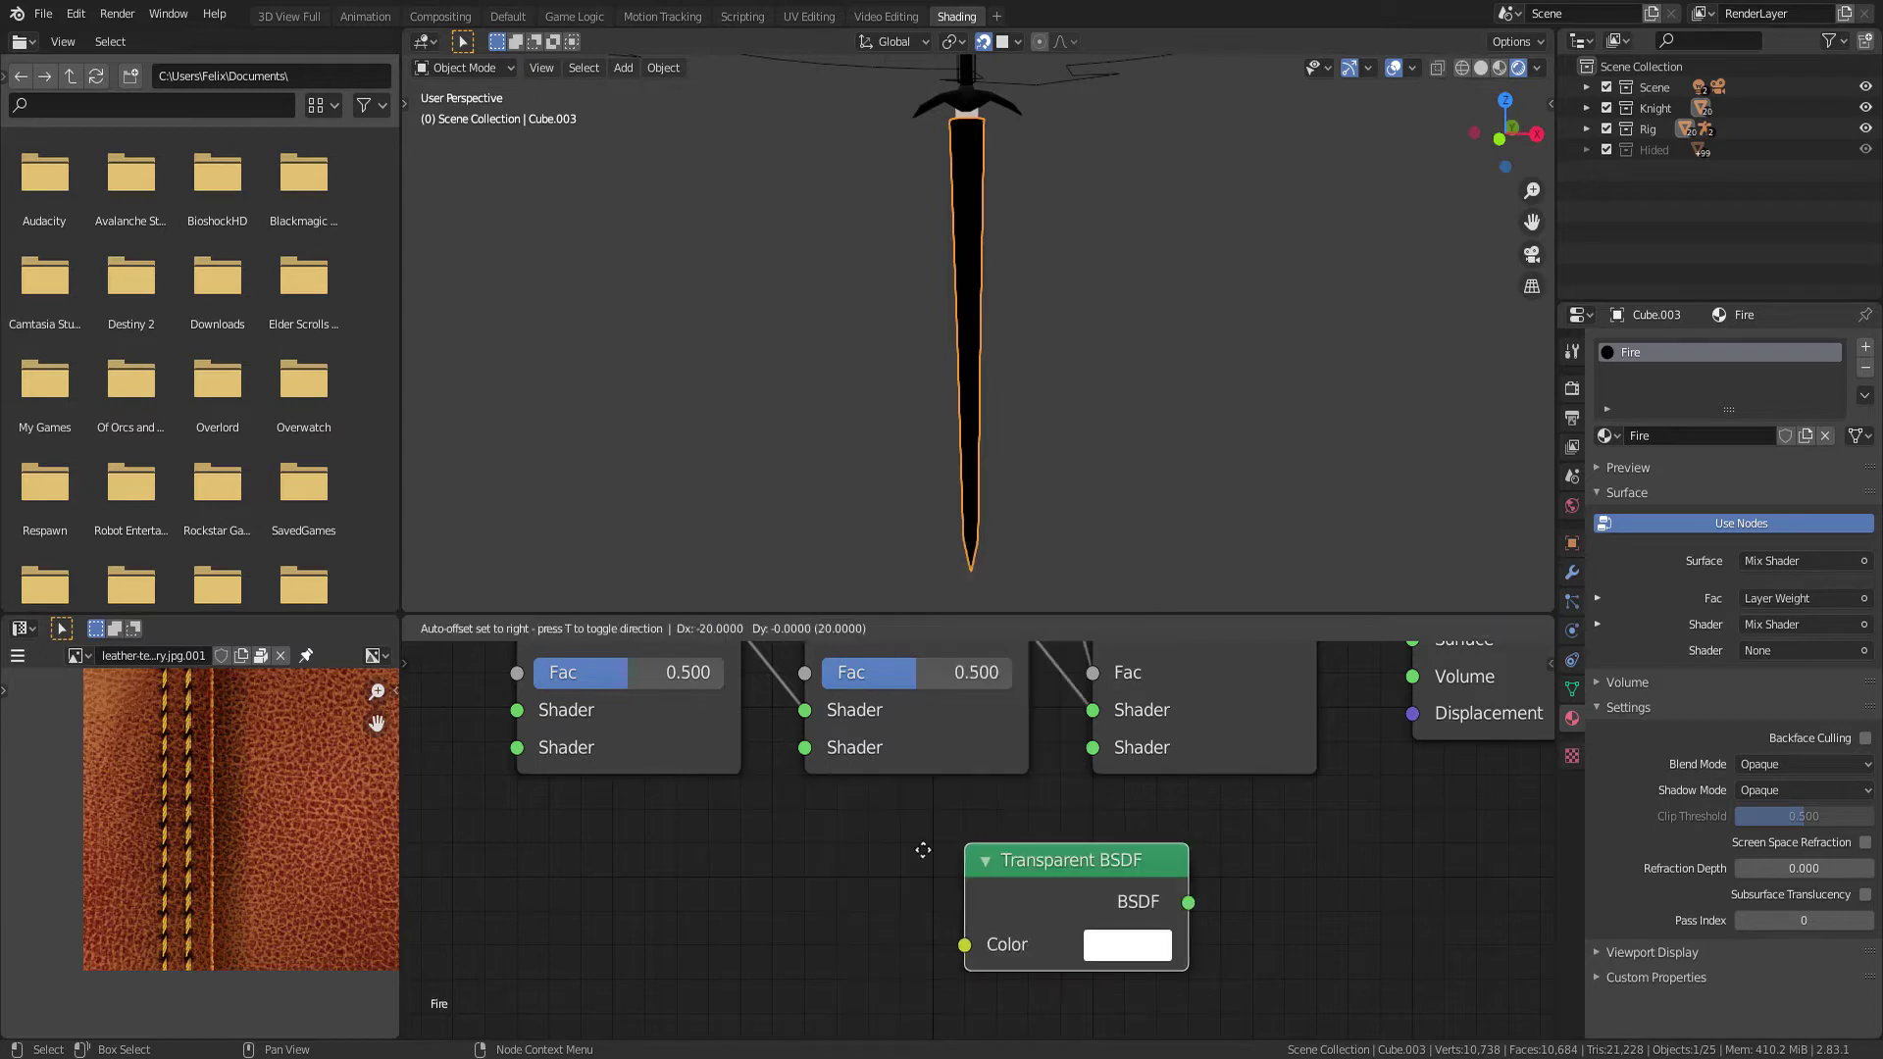
left_click(804, 835)
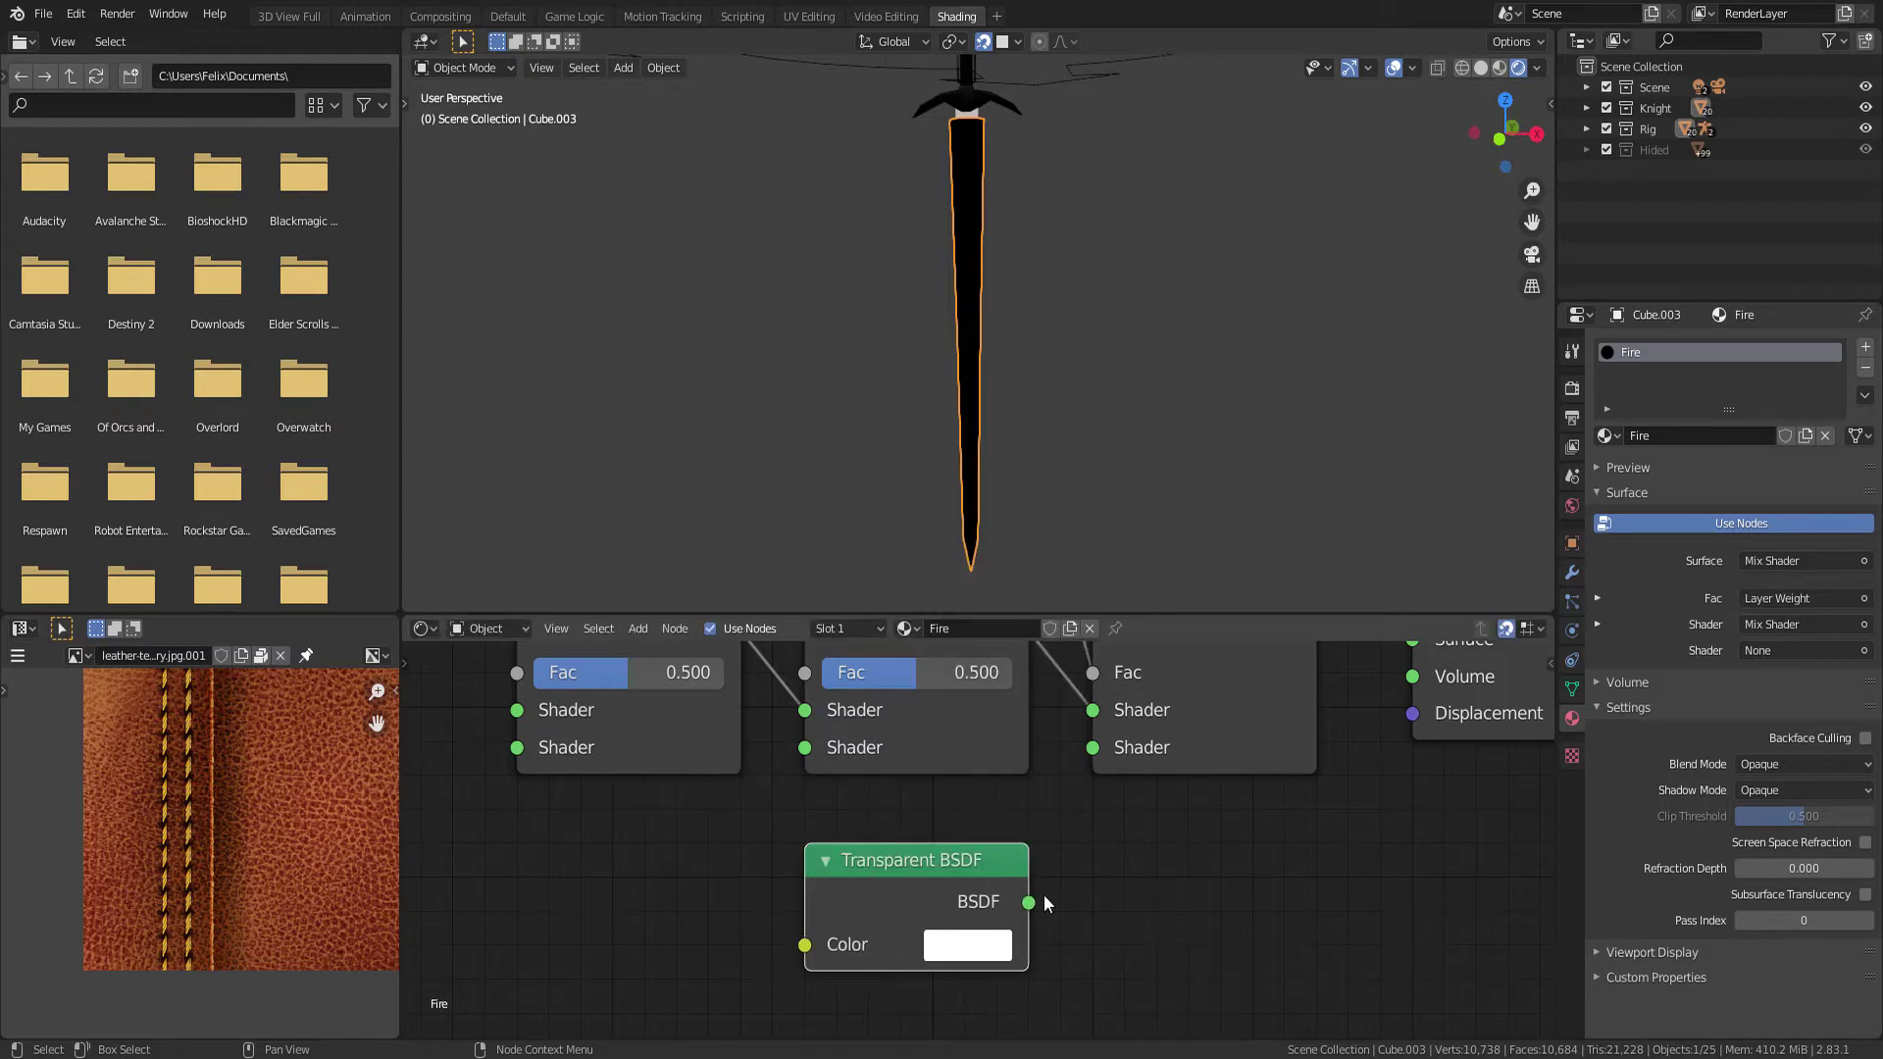
left_click_drag(1029, 902, 1092, 748)
left_click_drag(946, 868, 934, 860)
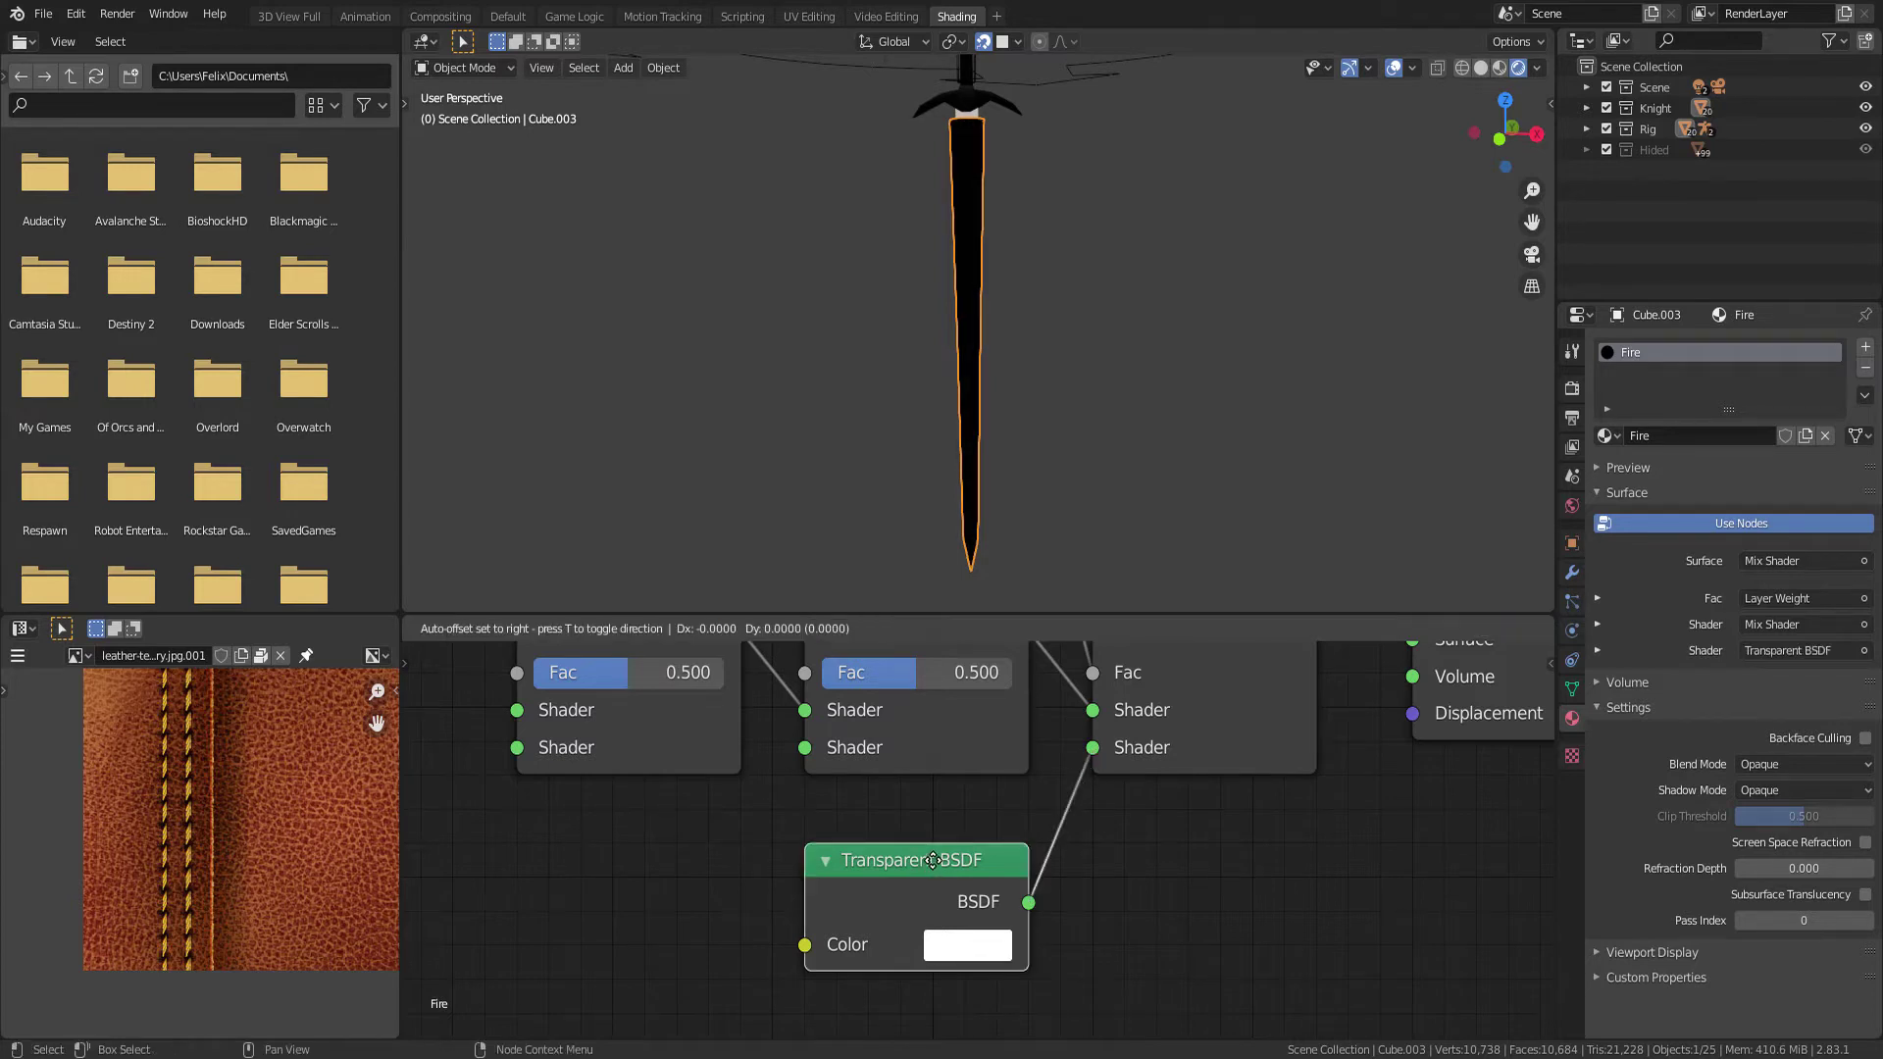
left_click(937, 860)
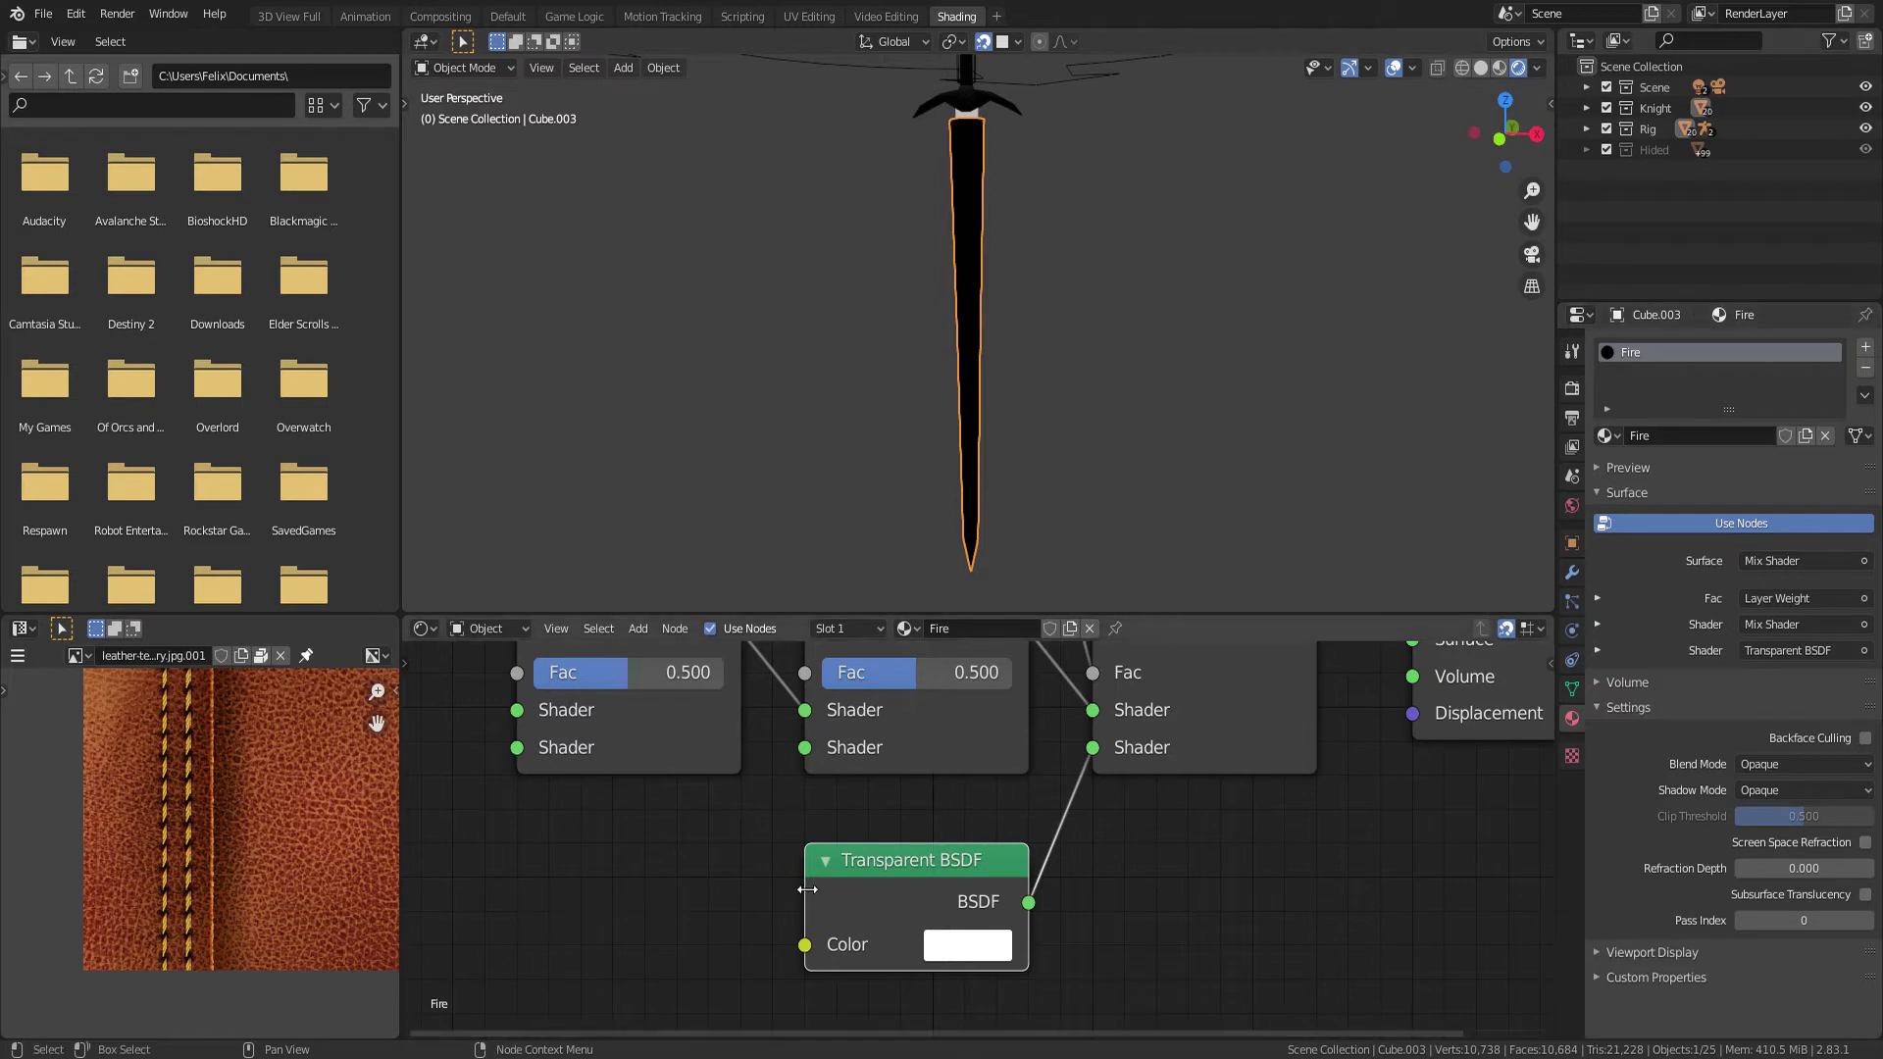
Set the Fire material's Blend Mode to Alpha Blend and orbit the sword to check transparency
left_click(1793, 767)
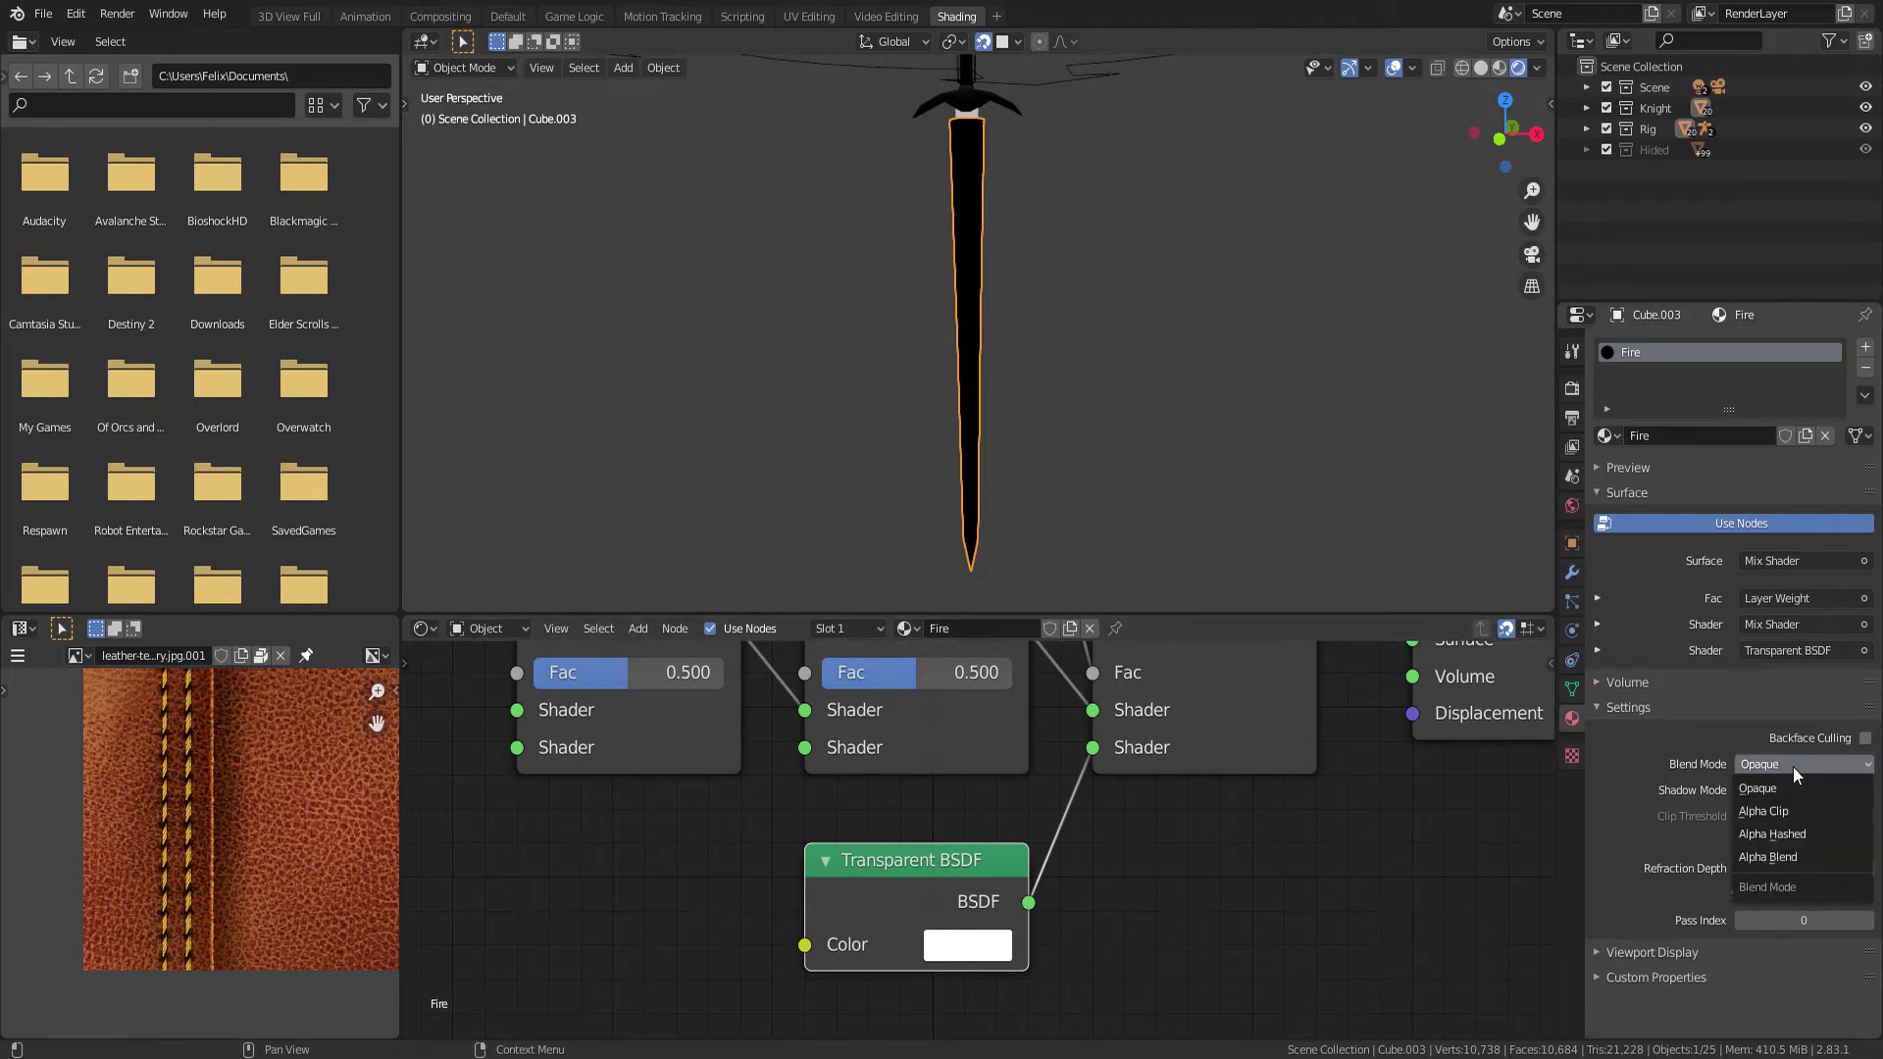
left_click(1791, 857)
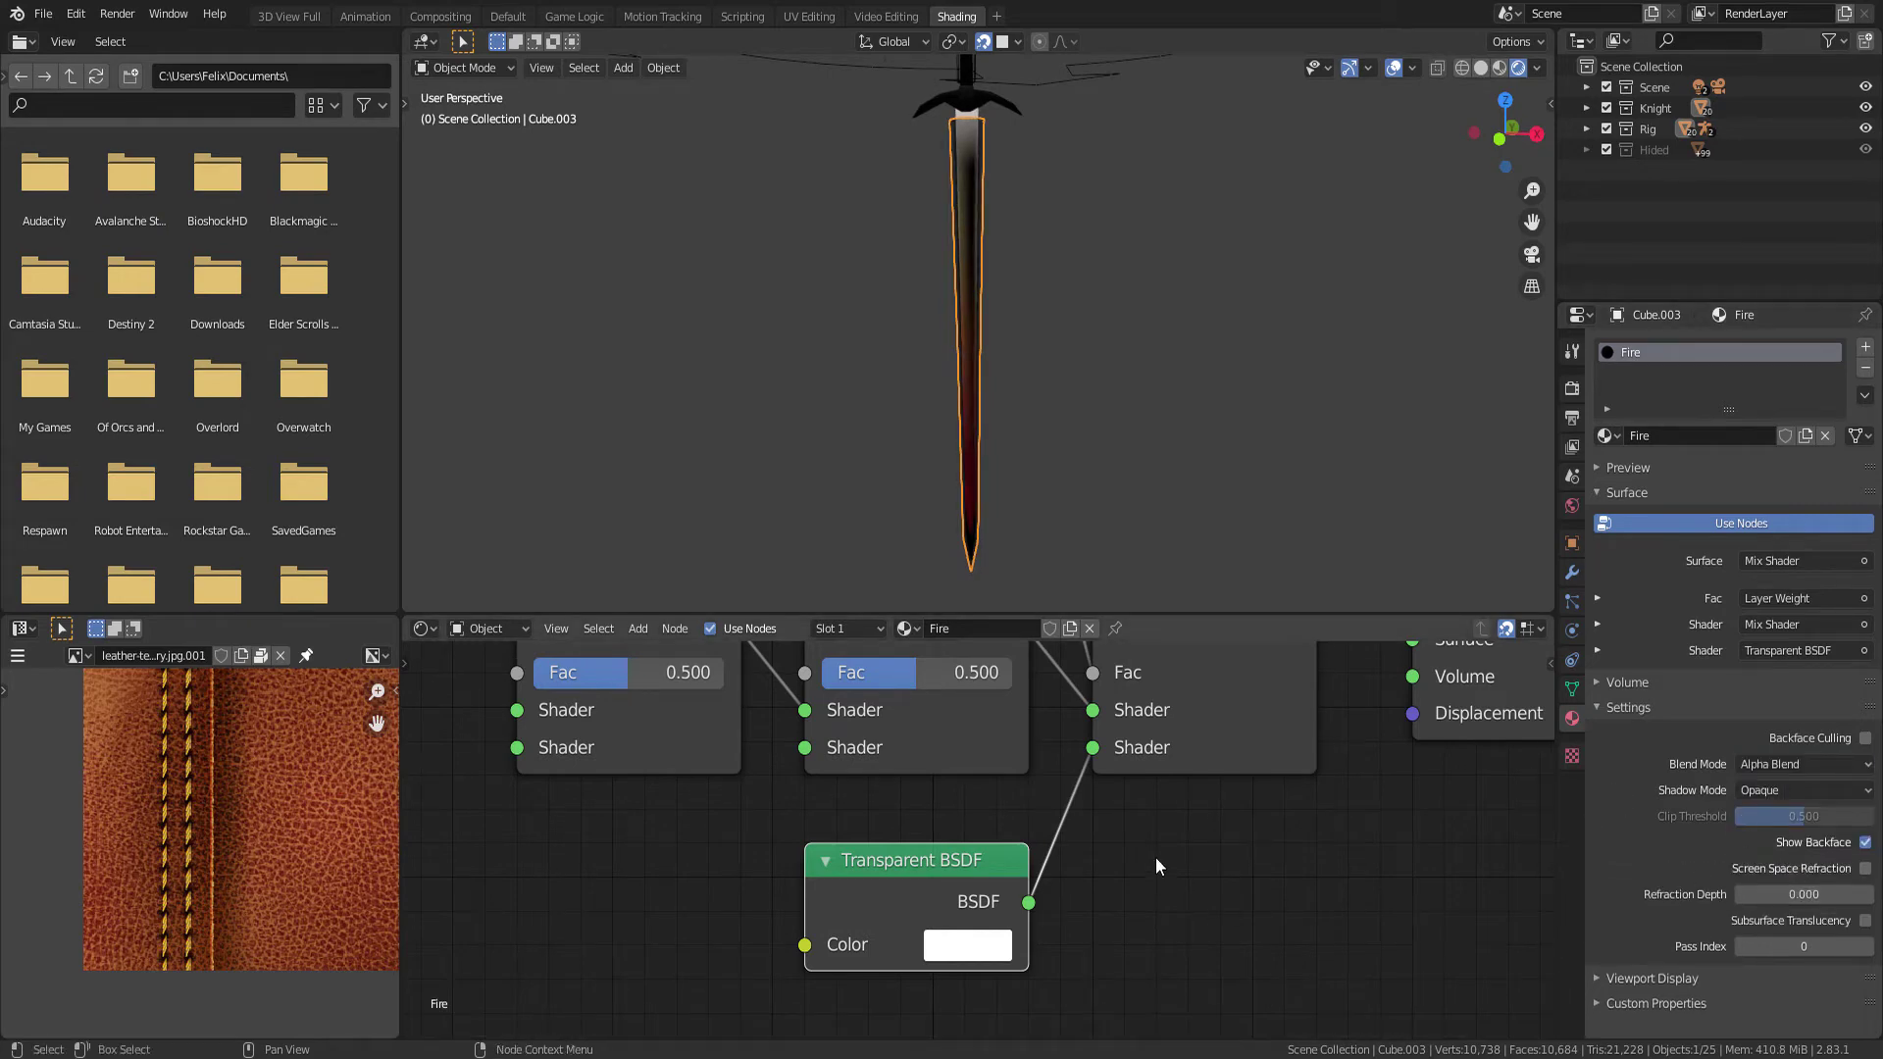
middle_click_drag(1140, 836, 1148, 856)
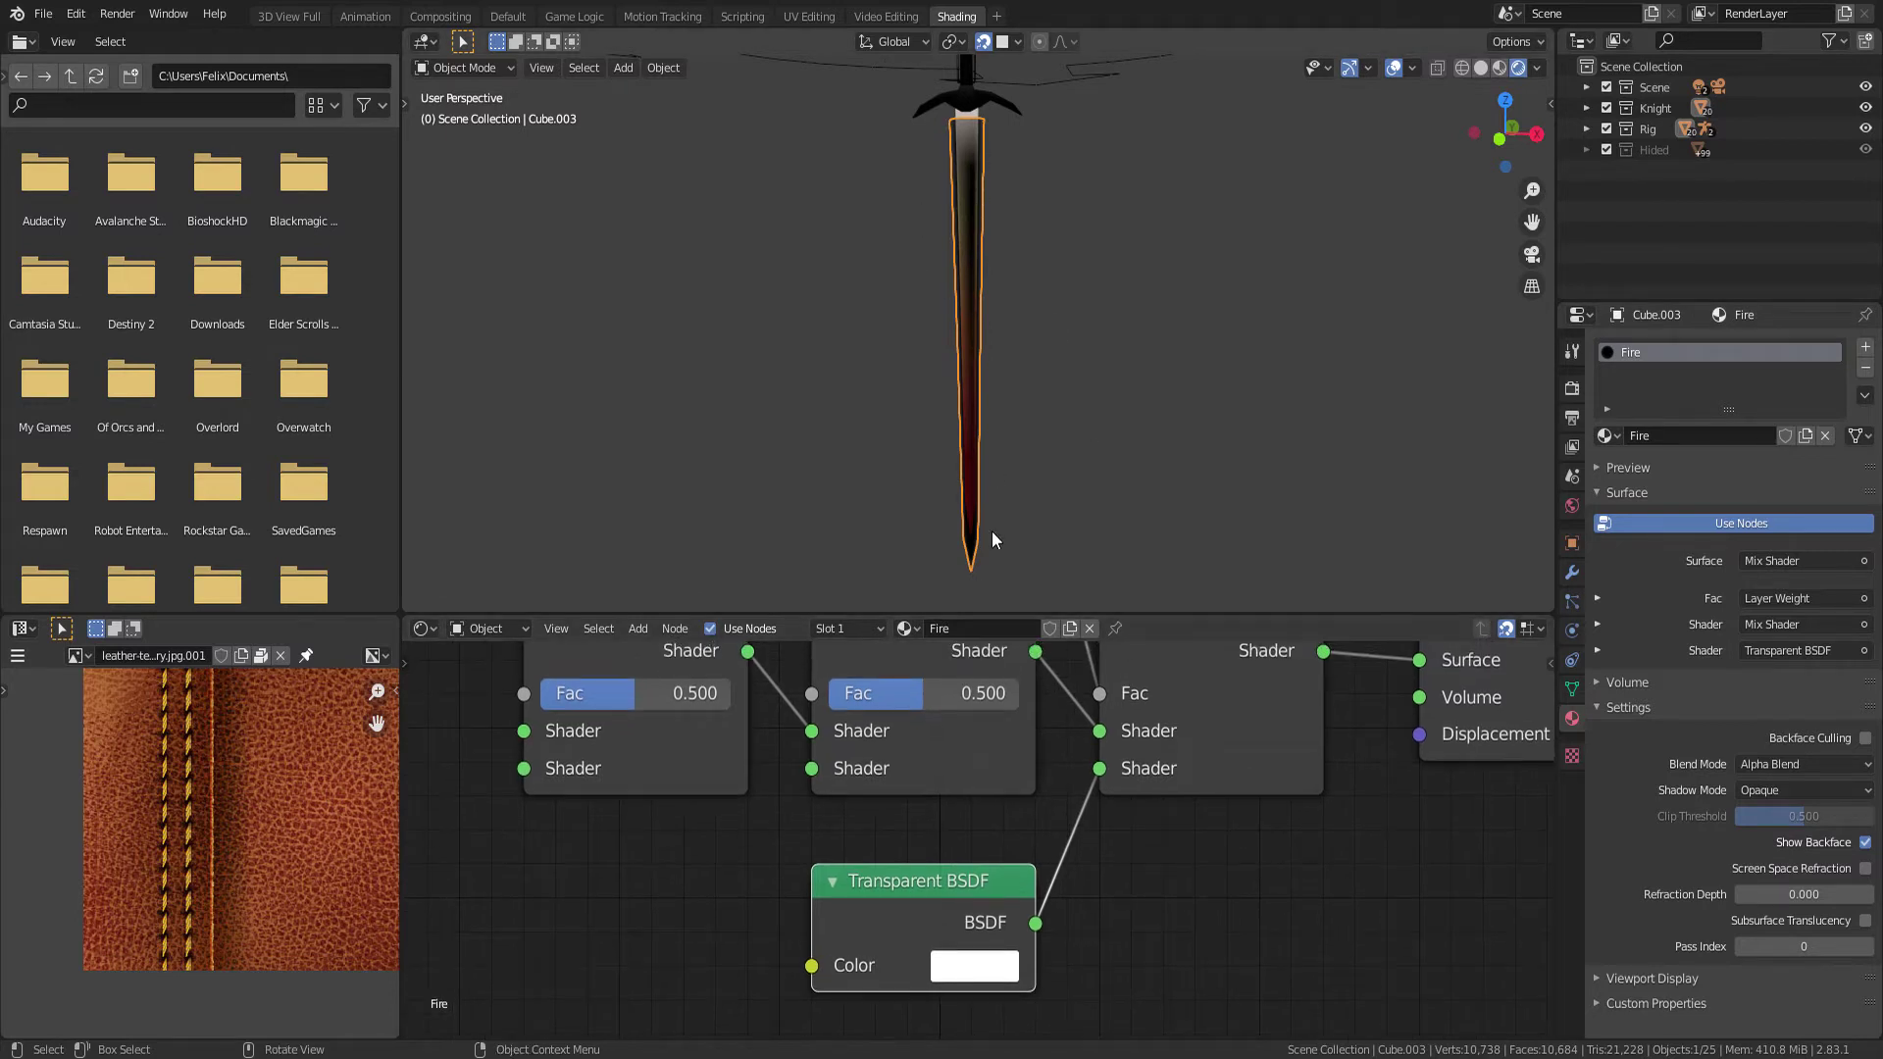
middle_click_drag(1006, 549, 1061, 552)
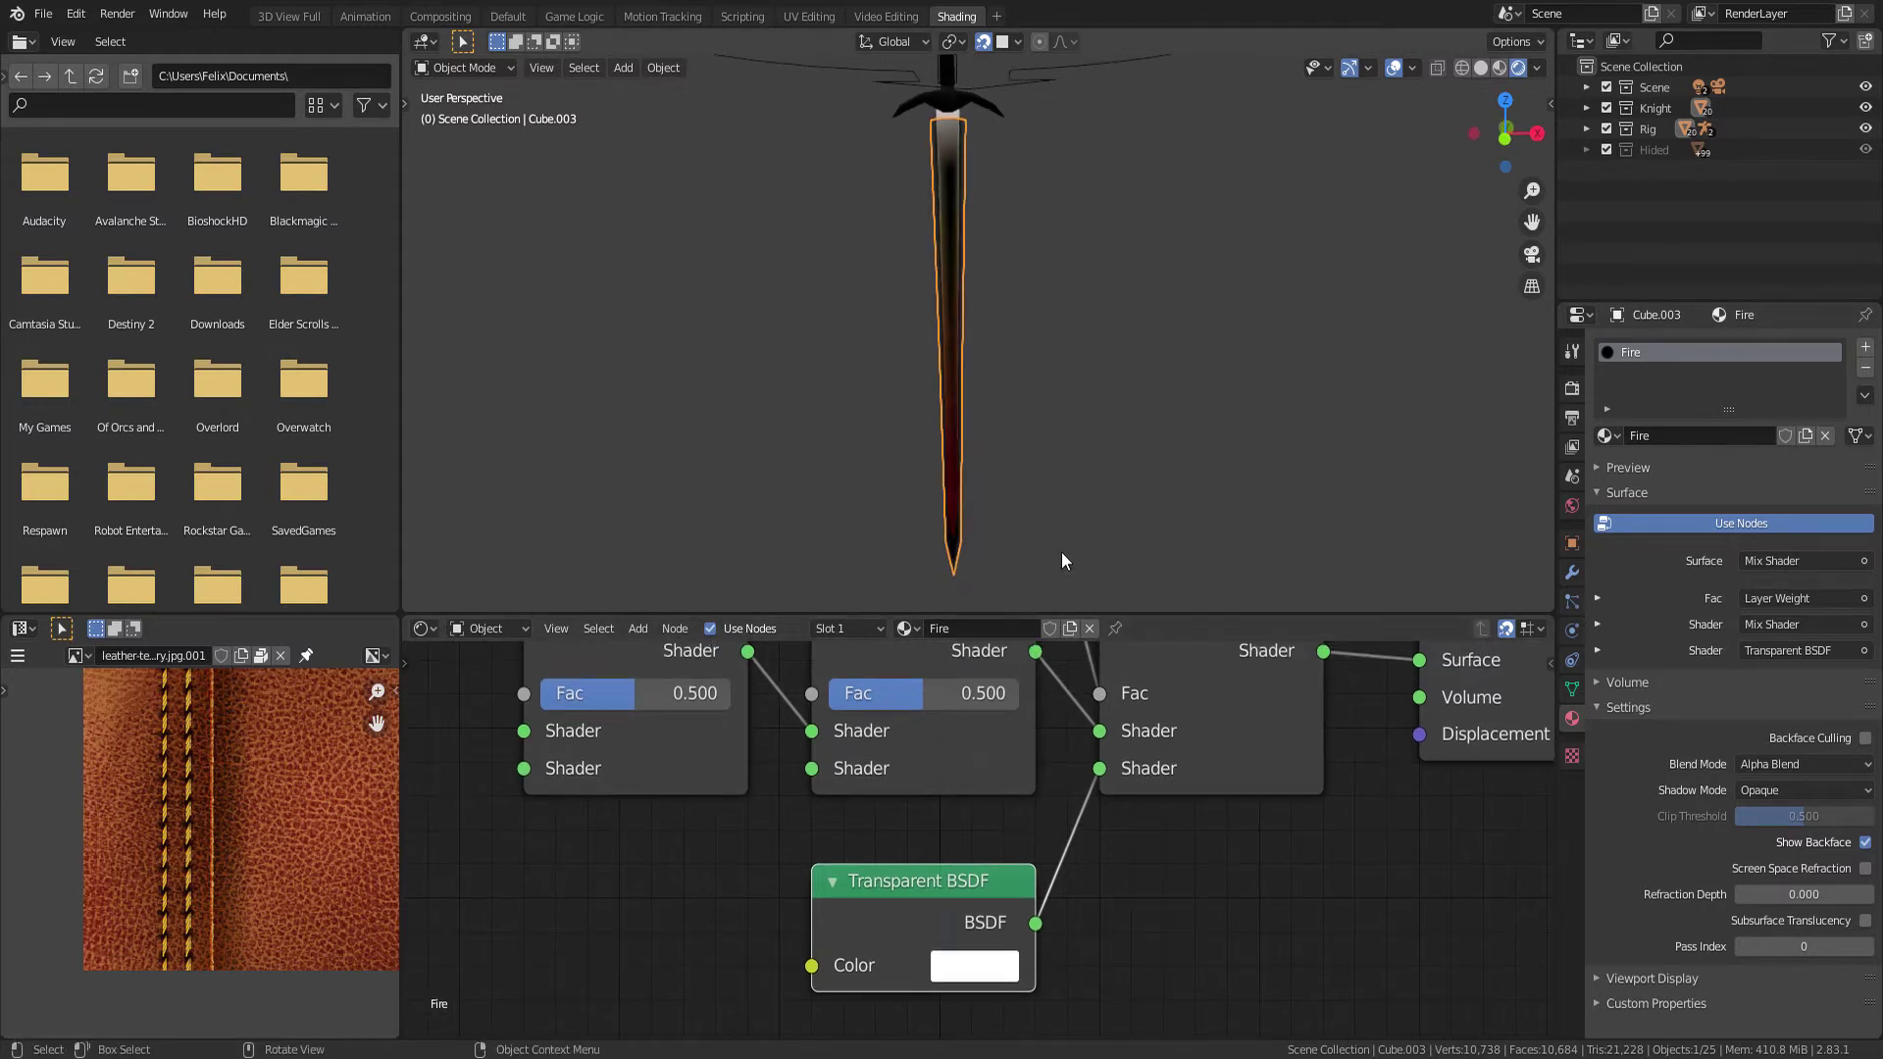
mouse_move(1186, 784)
middle_mouse_down()
mouse_move(1185, 876)
mouse_move(1279, 792)
mouse_move(1530, 714)
middle_mouse_up()
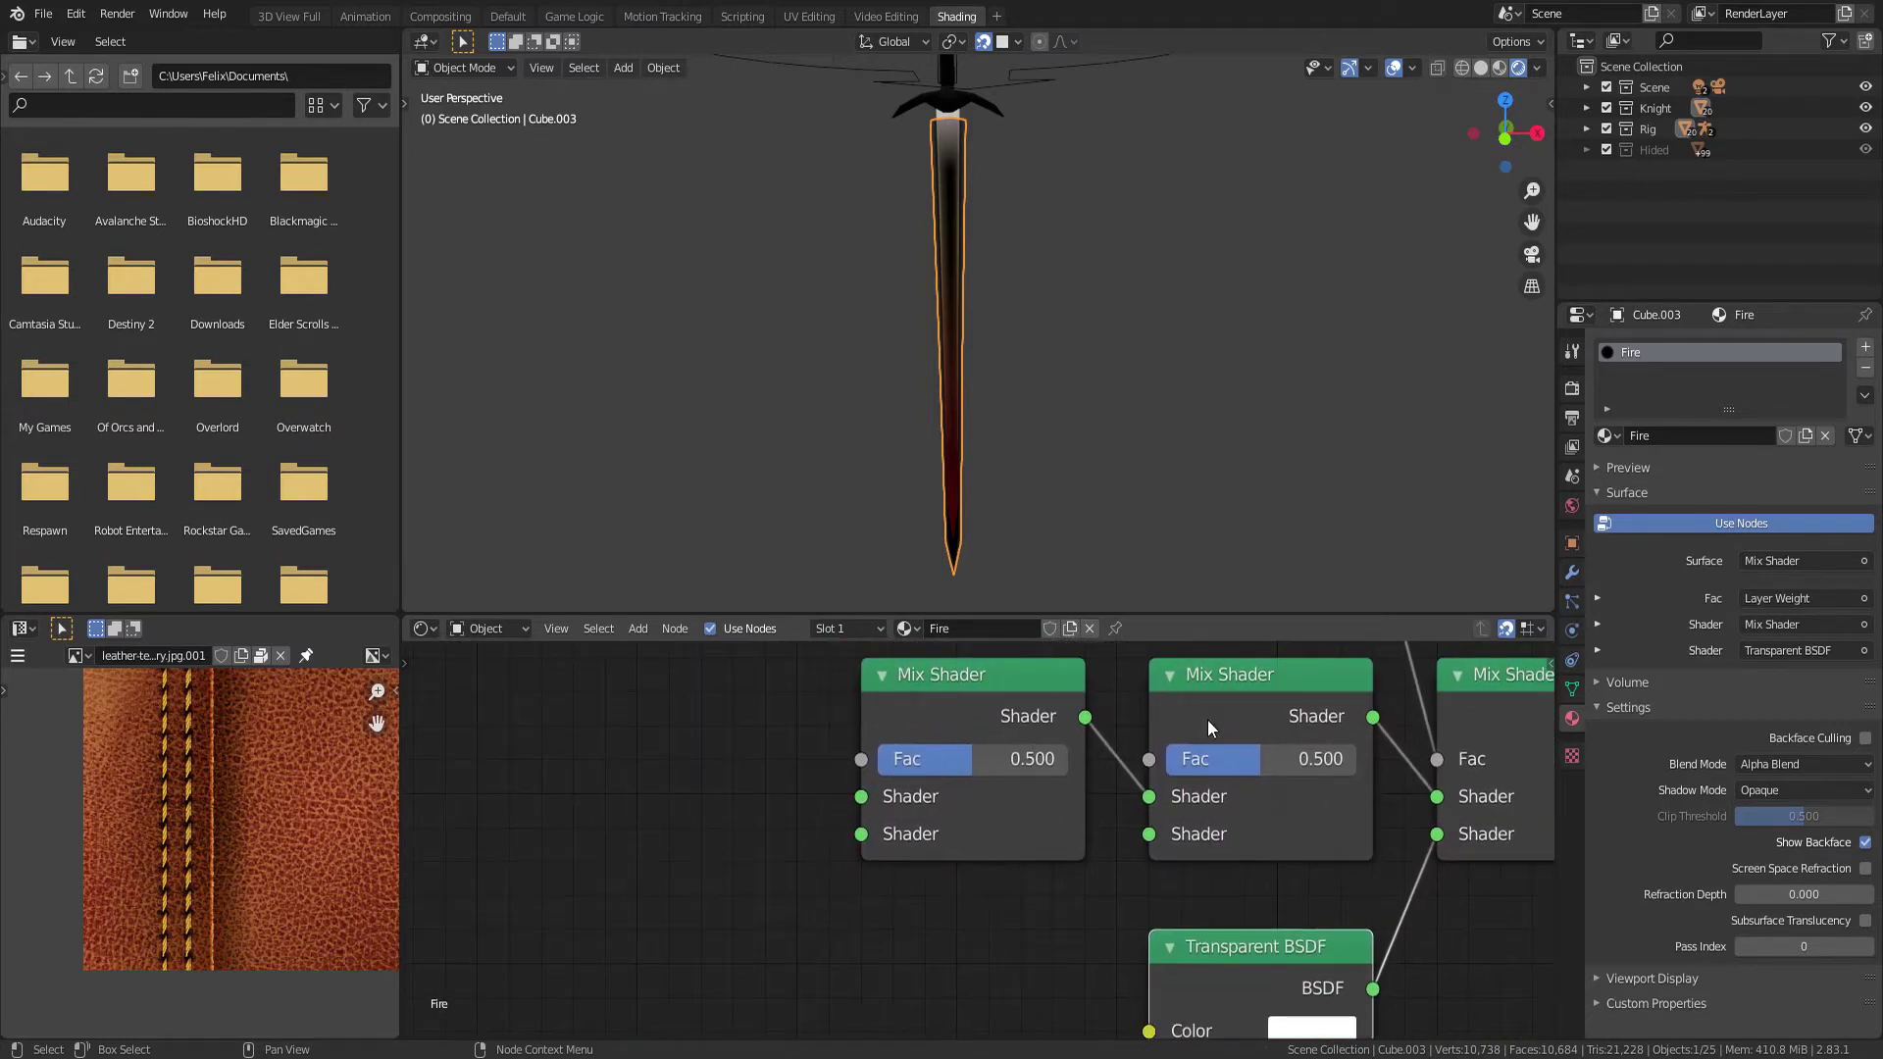
Duplicate the Transparent BSDF and link the copy into the middle Mix Shader's lower Shader input
middle_click_drag(1265, 760, 1302, 944)
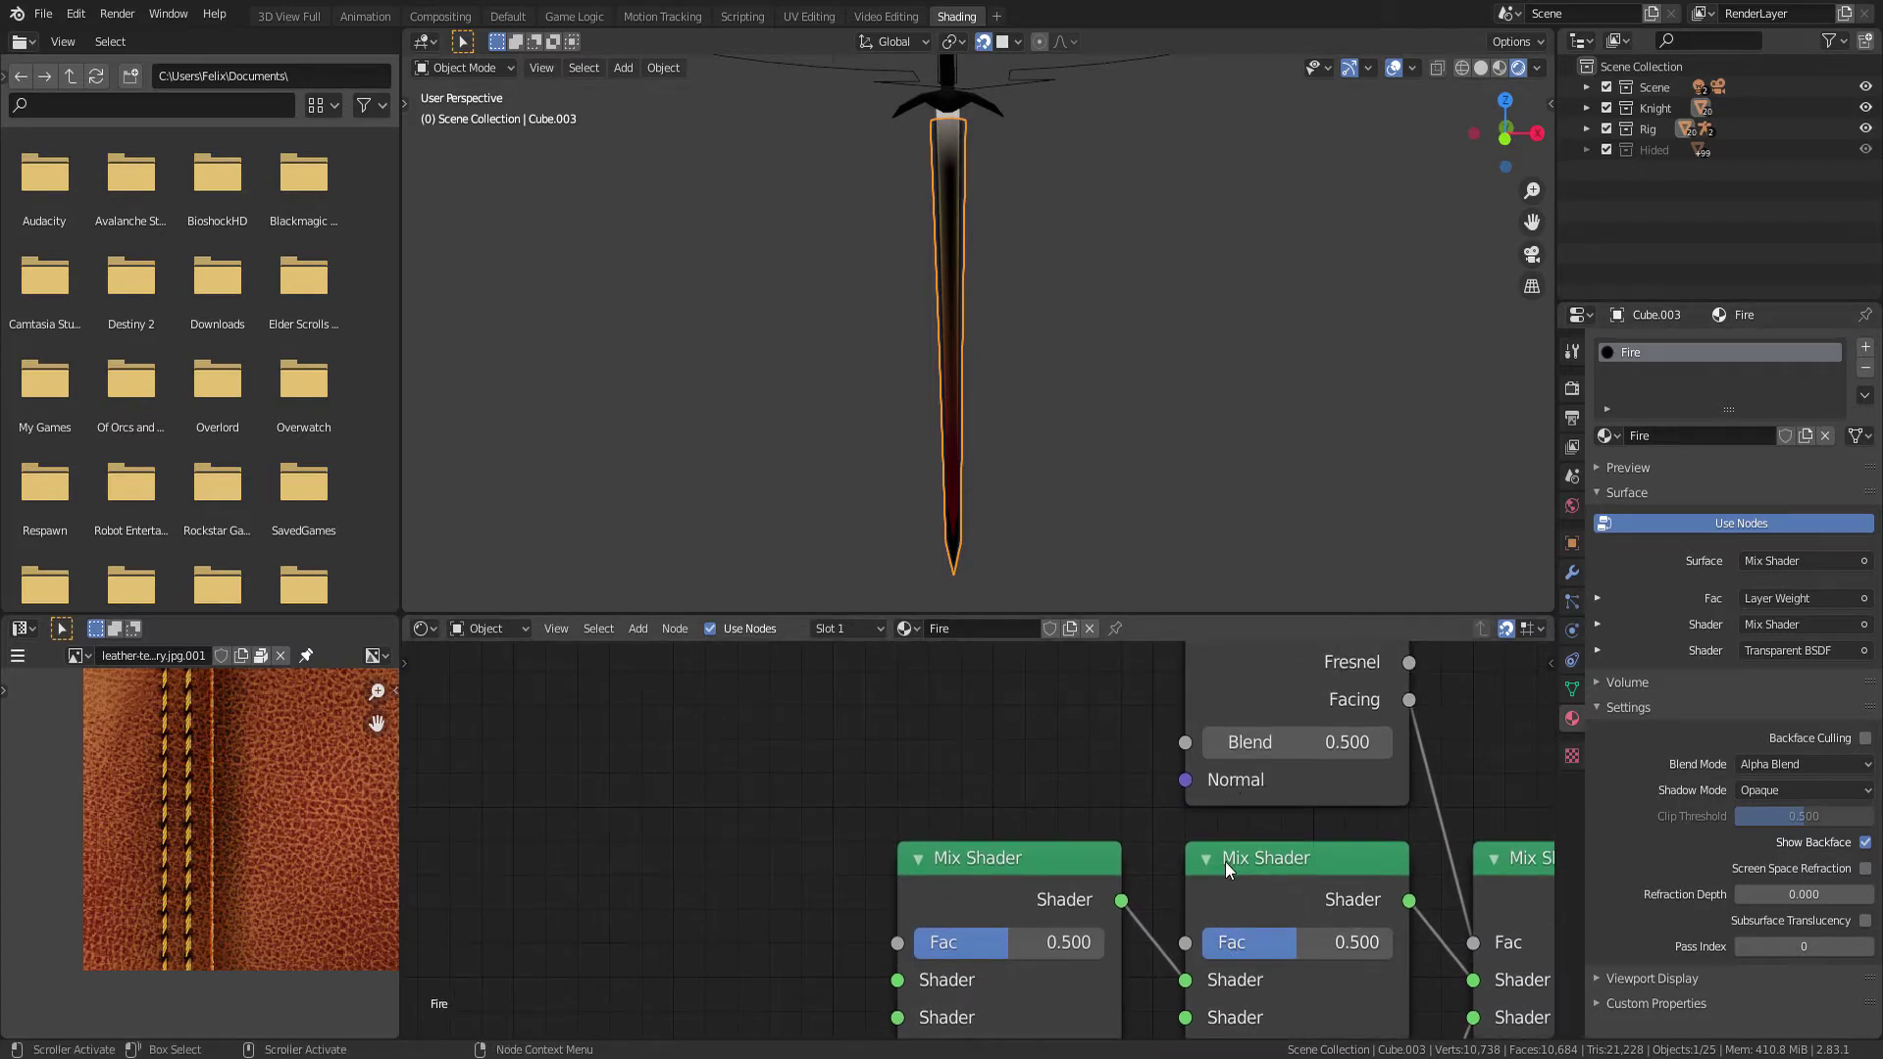
middle_click_drag(1226, 862, 1156, 499)
middle_click_drag(1226, 872, 1164, 973)
key("shift+d")
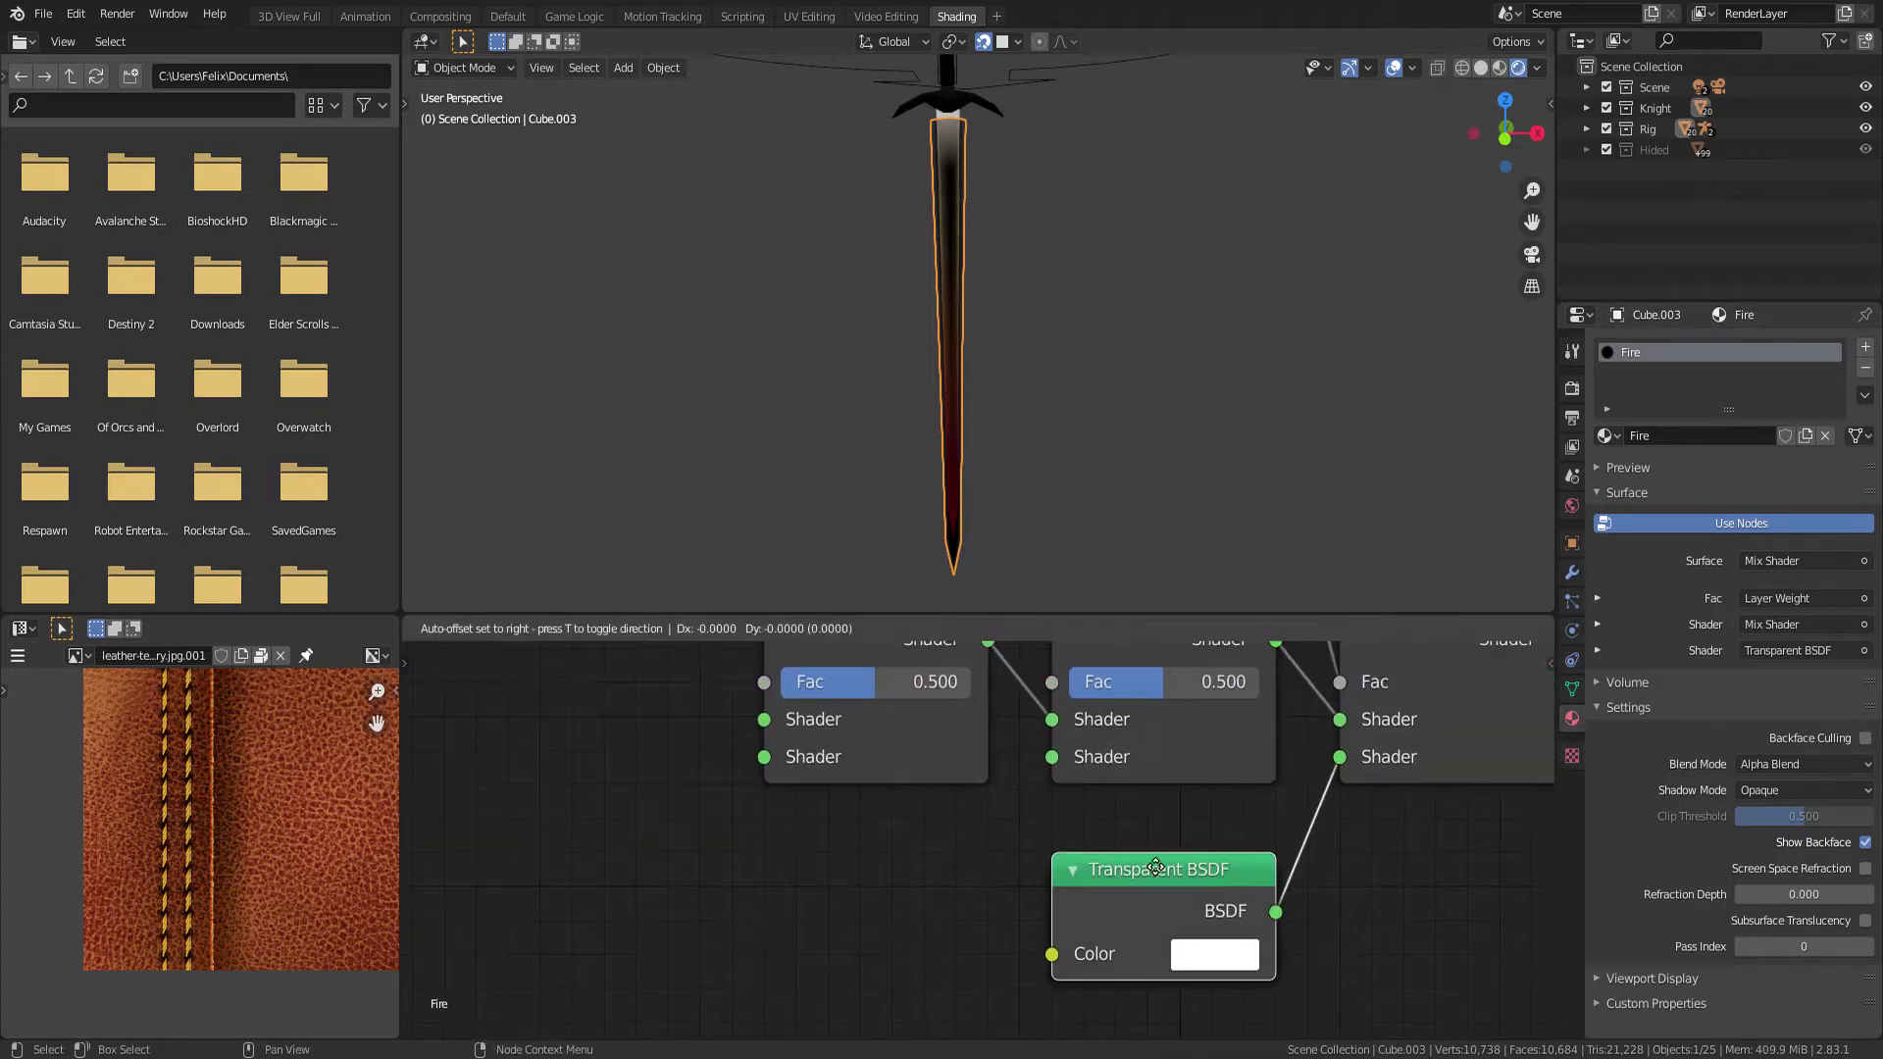
left_click(910, 873)
left_click_drag(988, 912, 1051, 756)
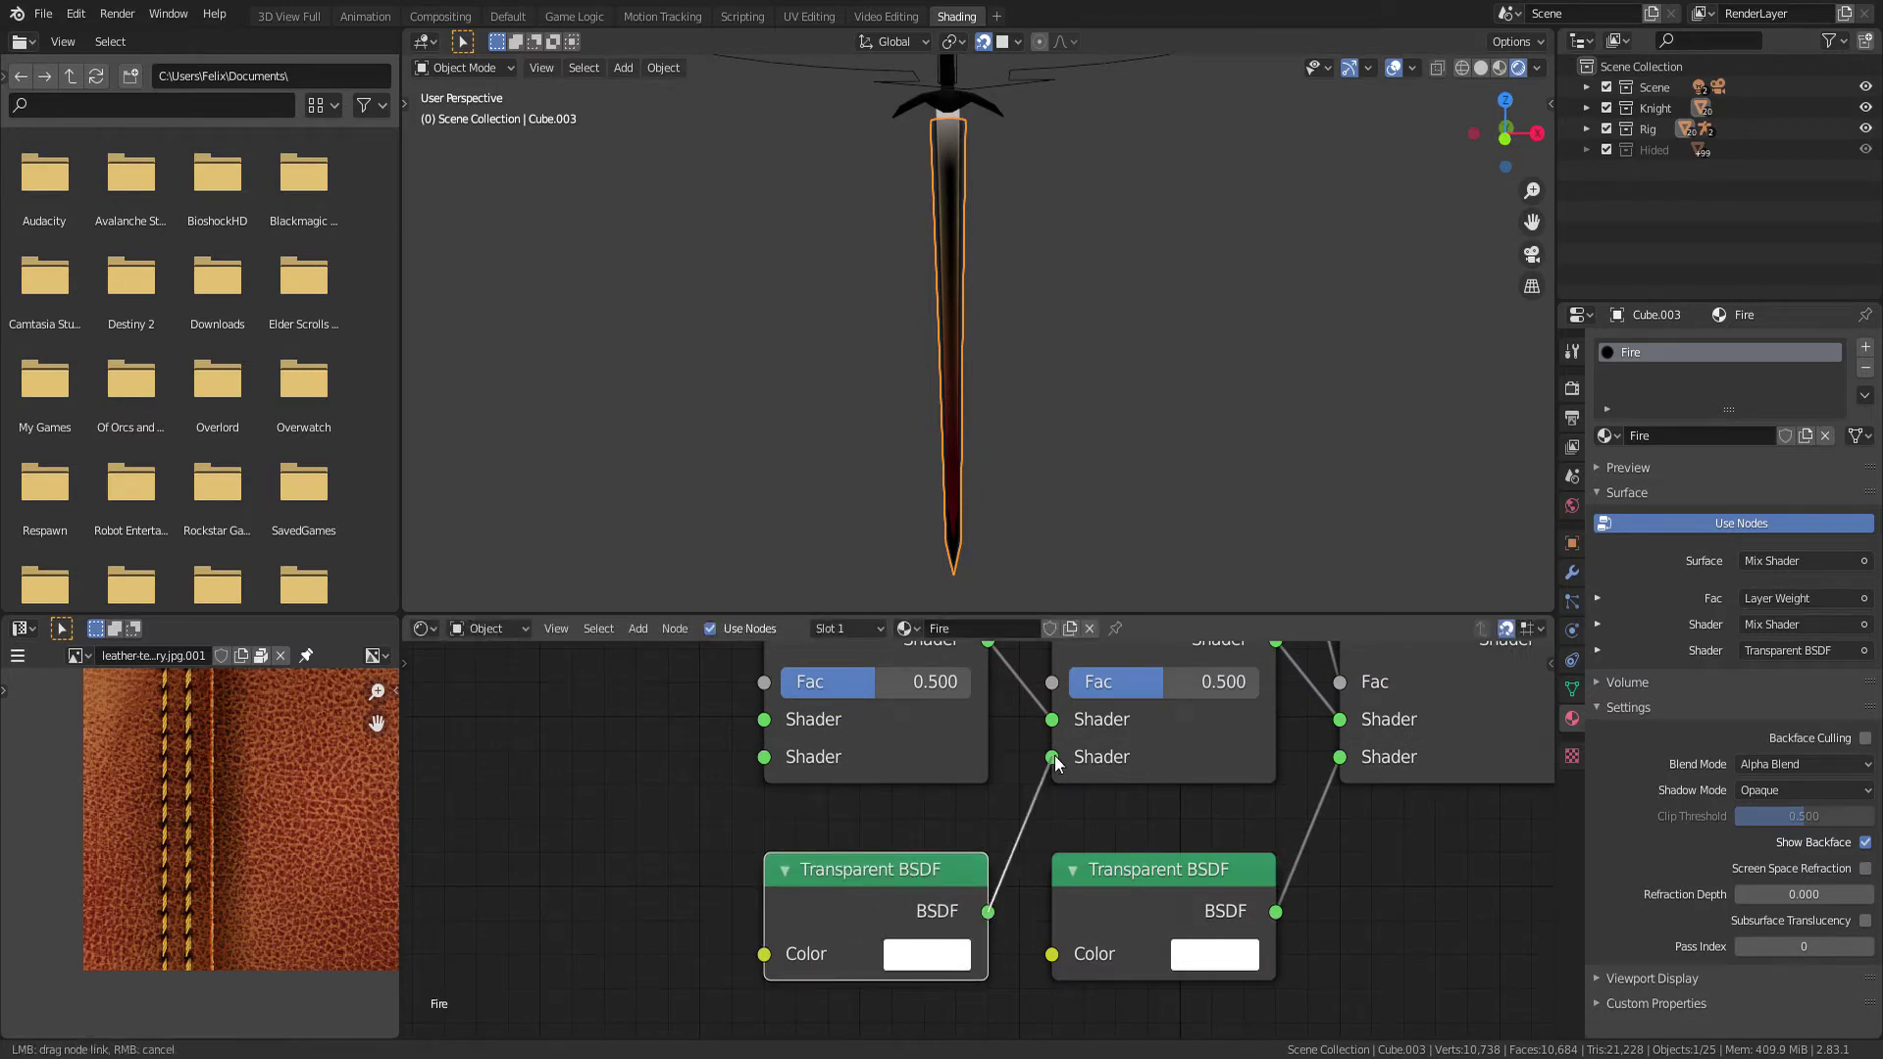
middle_click_drag(1226, 834, 1149, 849)
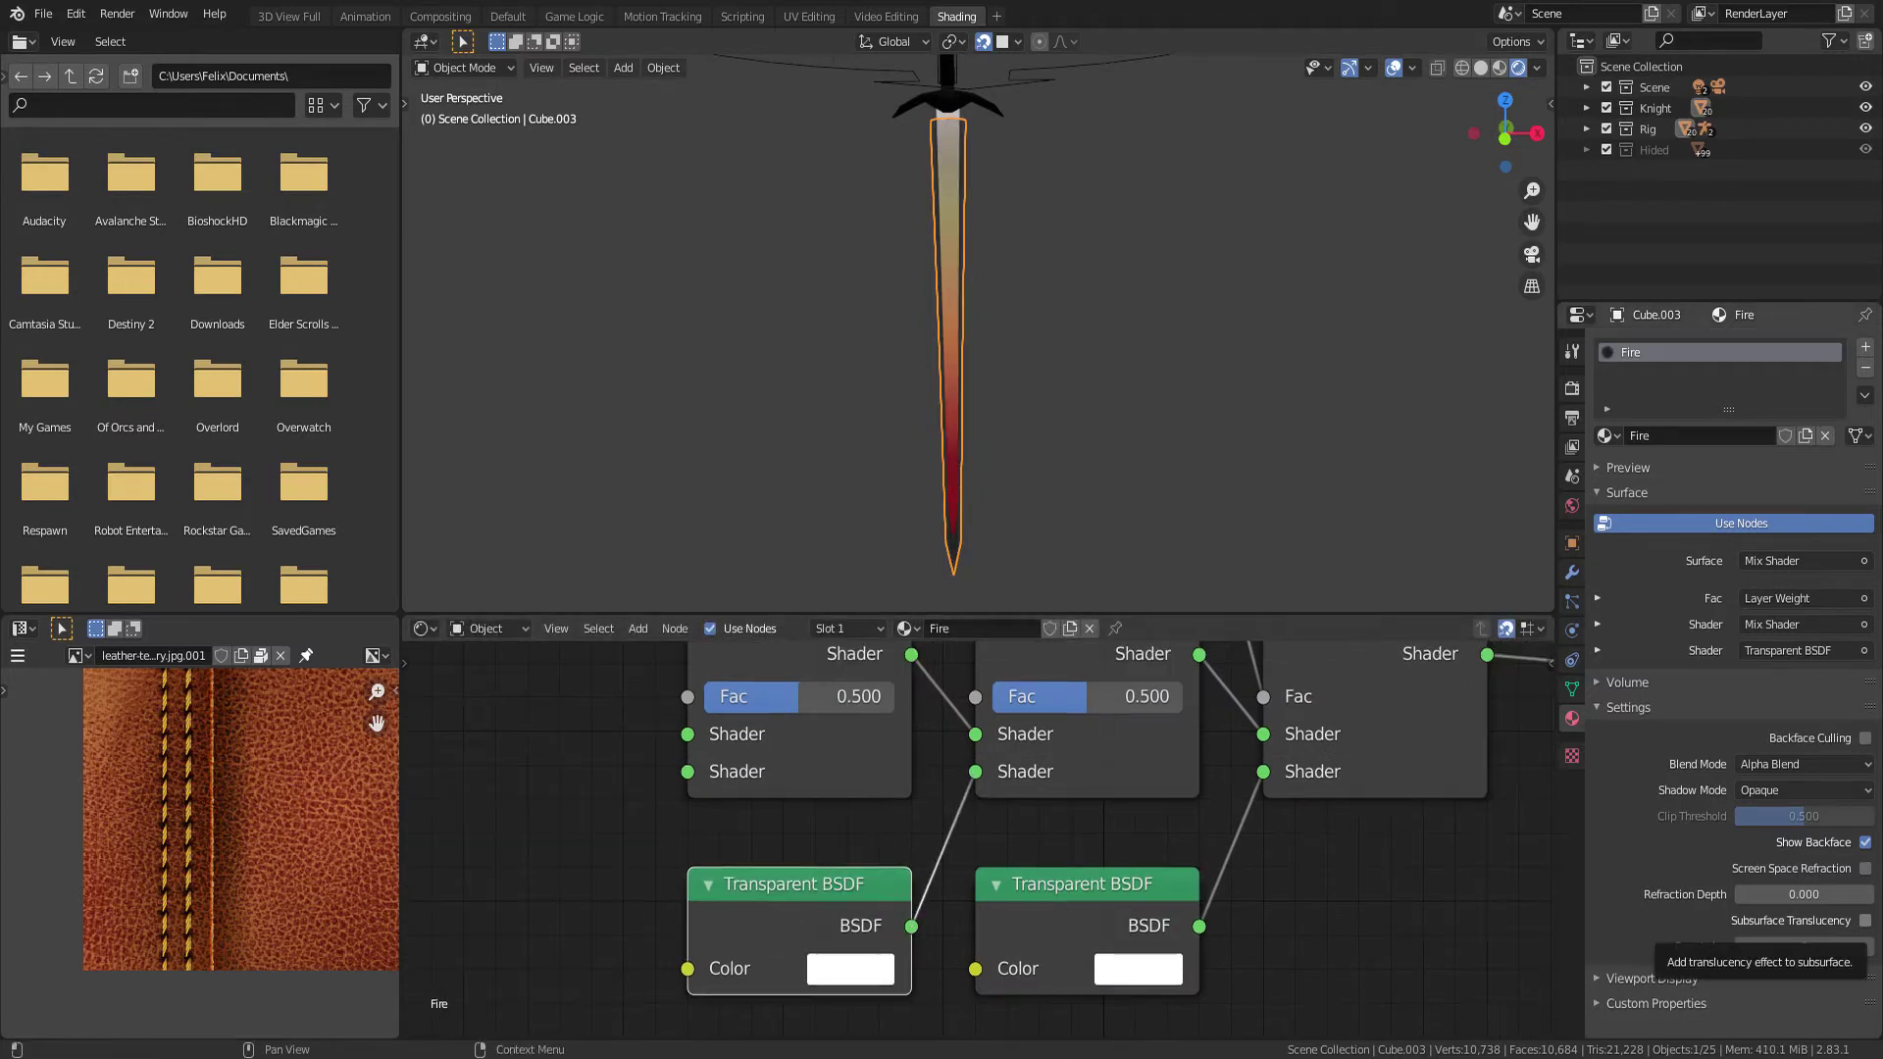
mouse_move(1089, 667)
middle_mouse_down()
mouse_move(1167, 656)
mouse_move(1229, 696)
middle_mouse_up()
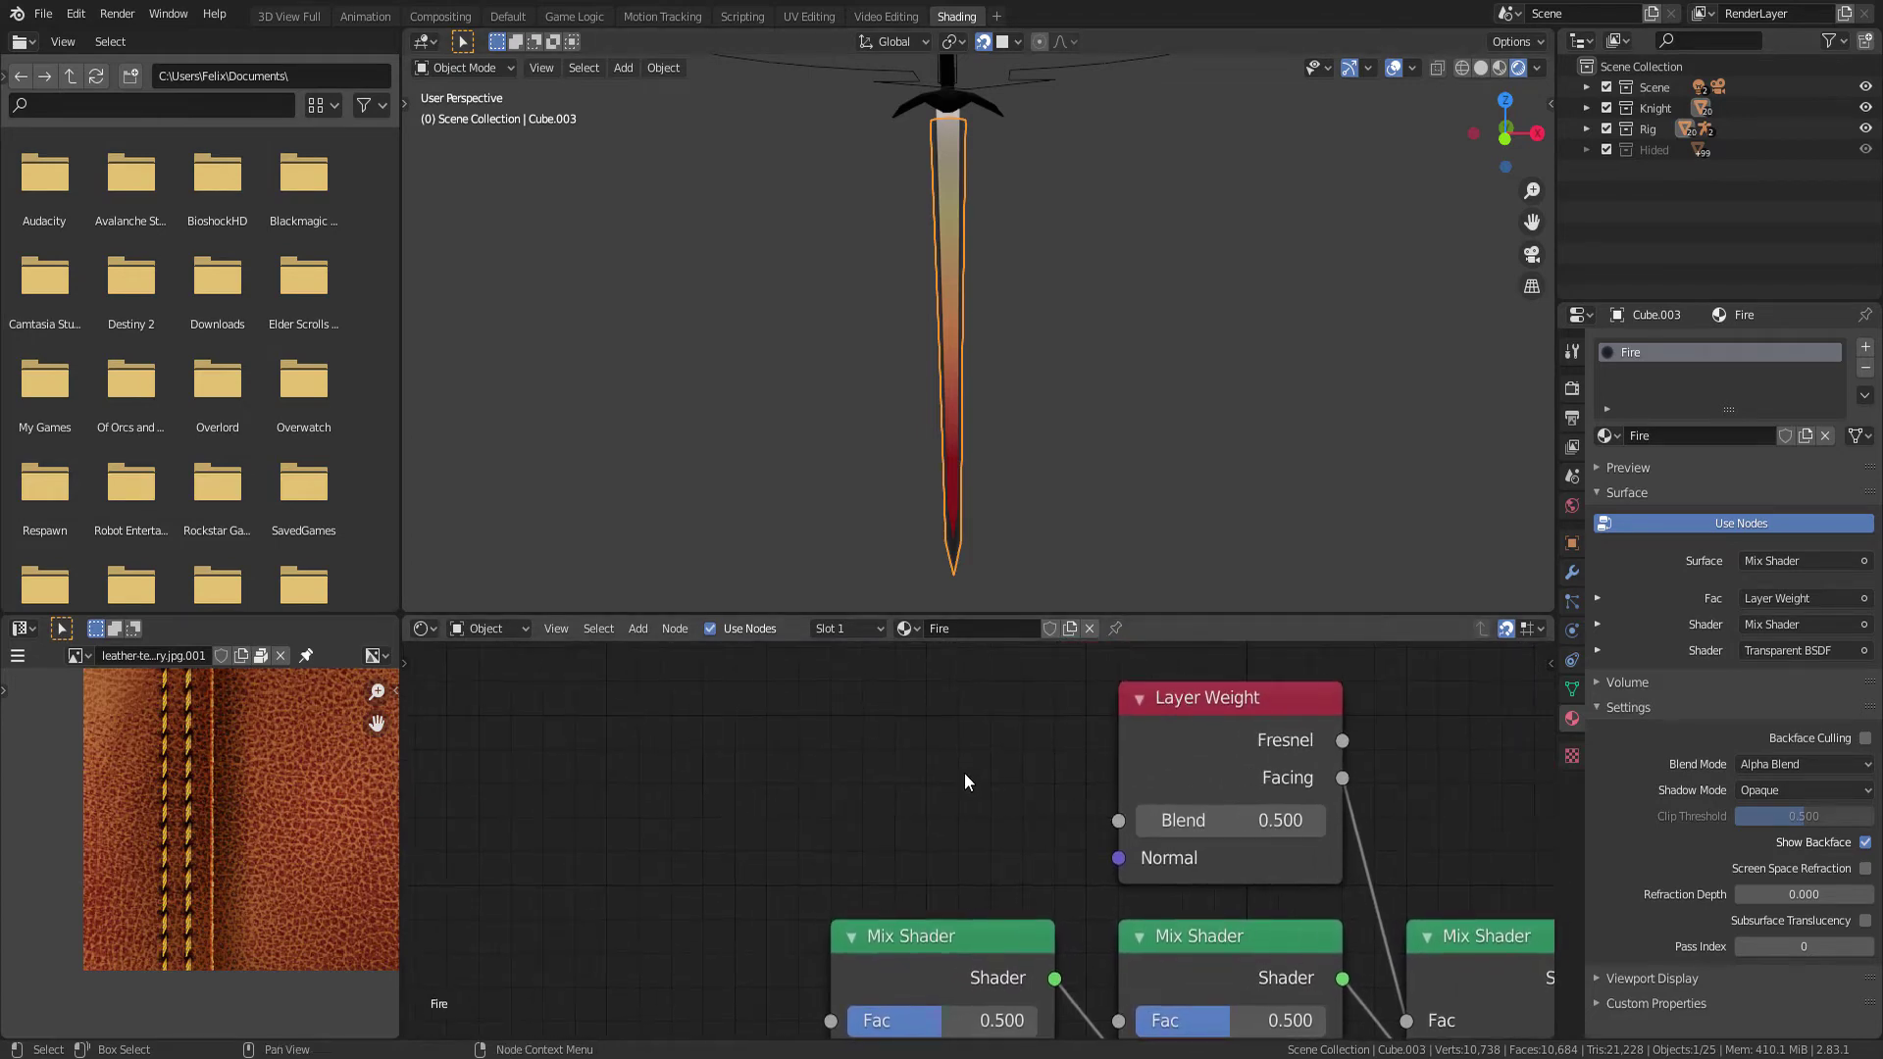
Add a Math node and set its operation to Less Than
key("shift+a")
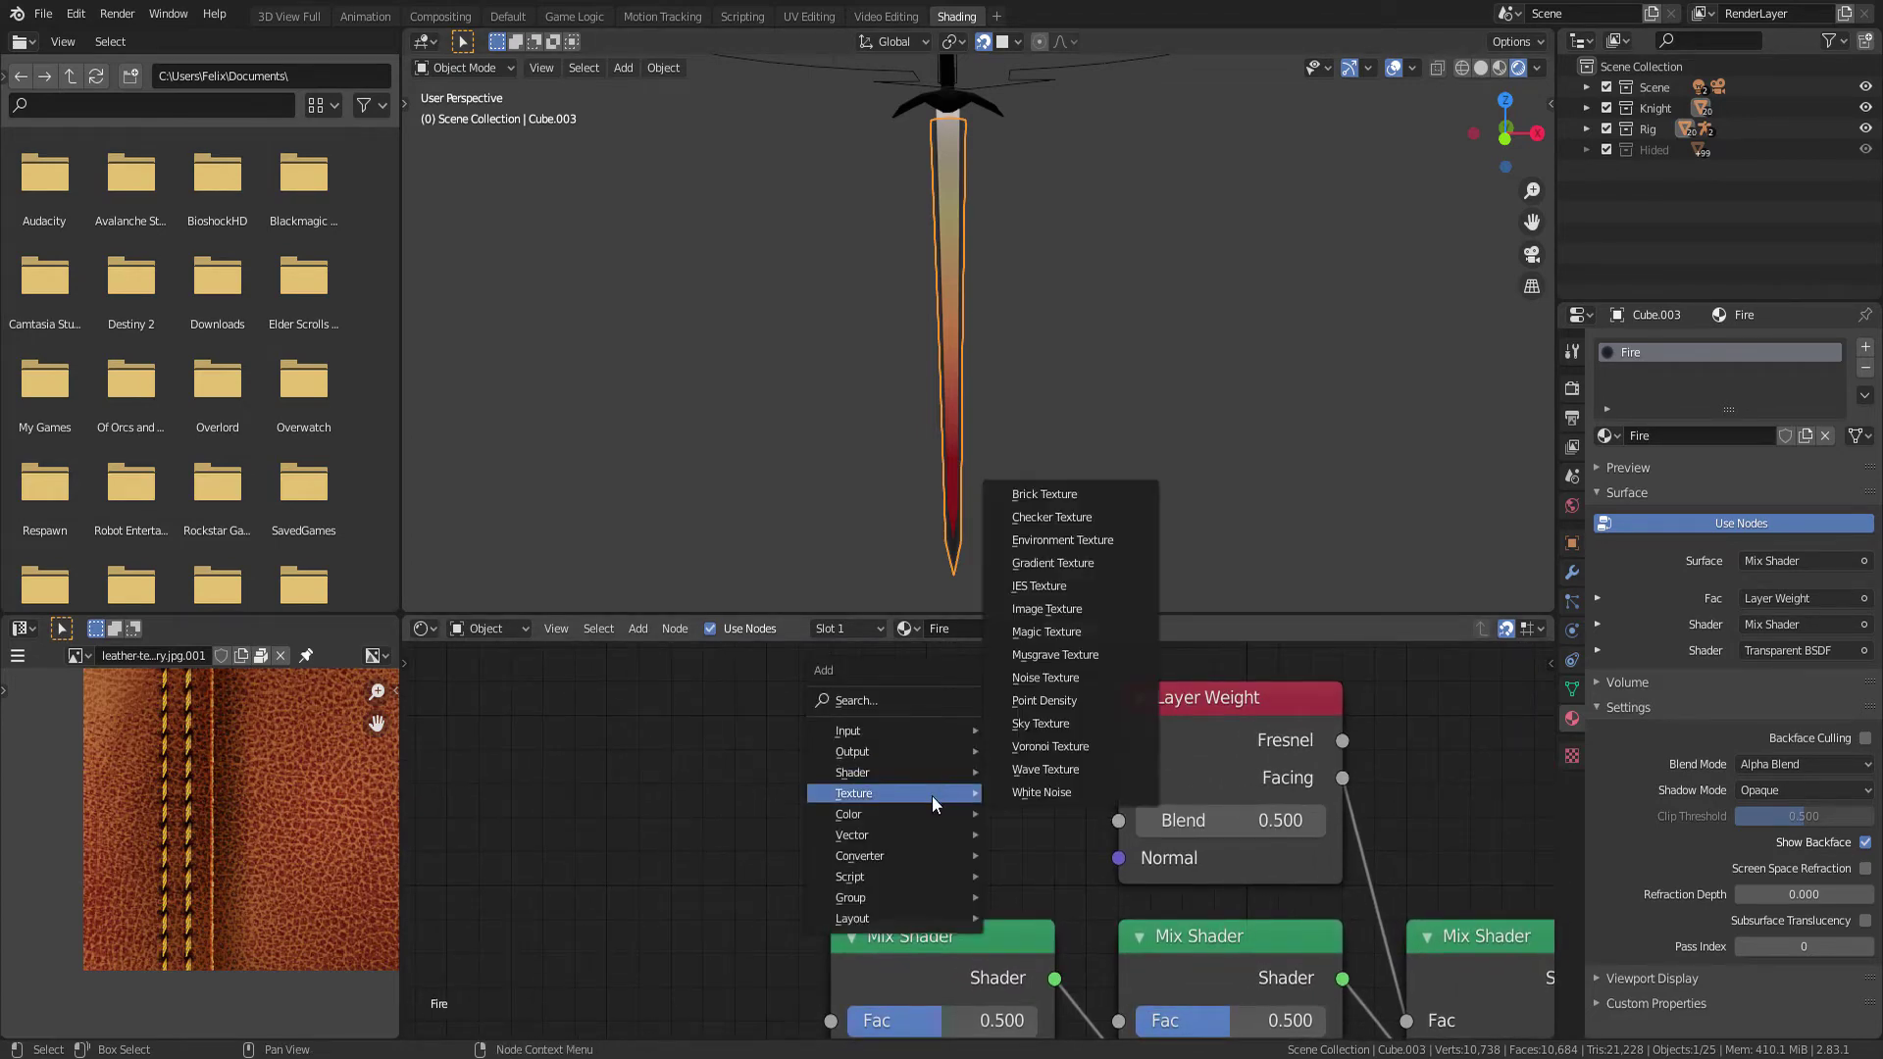
mouse_move(861, 856)
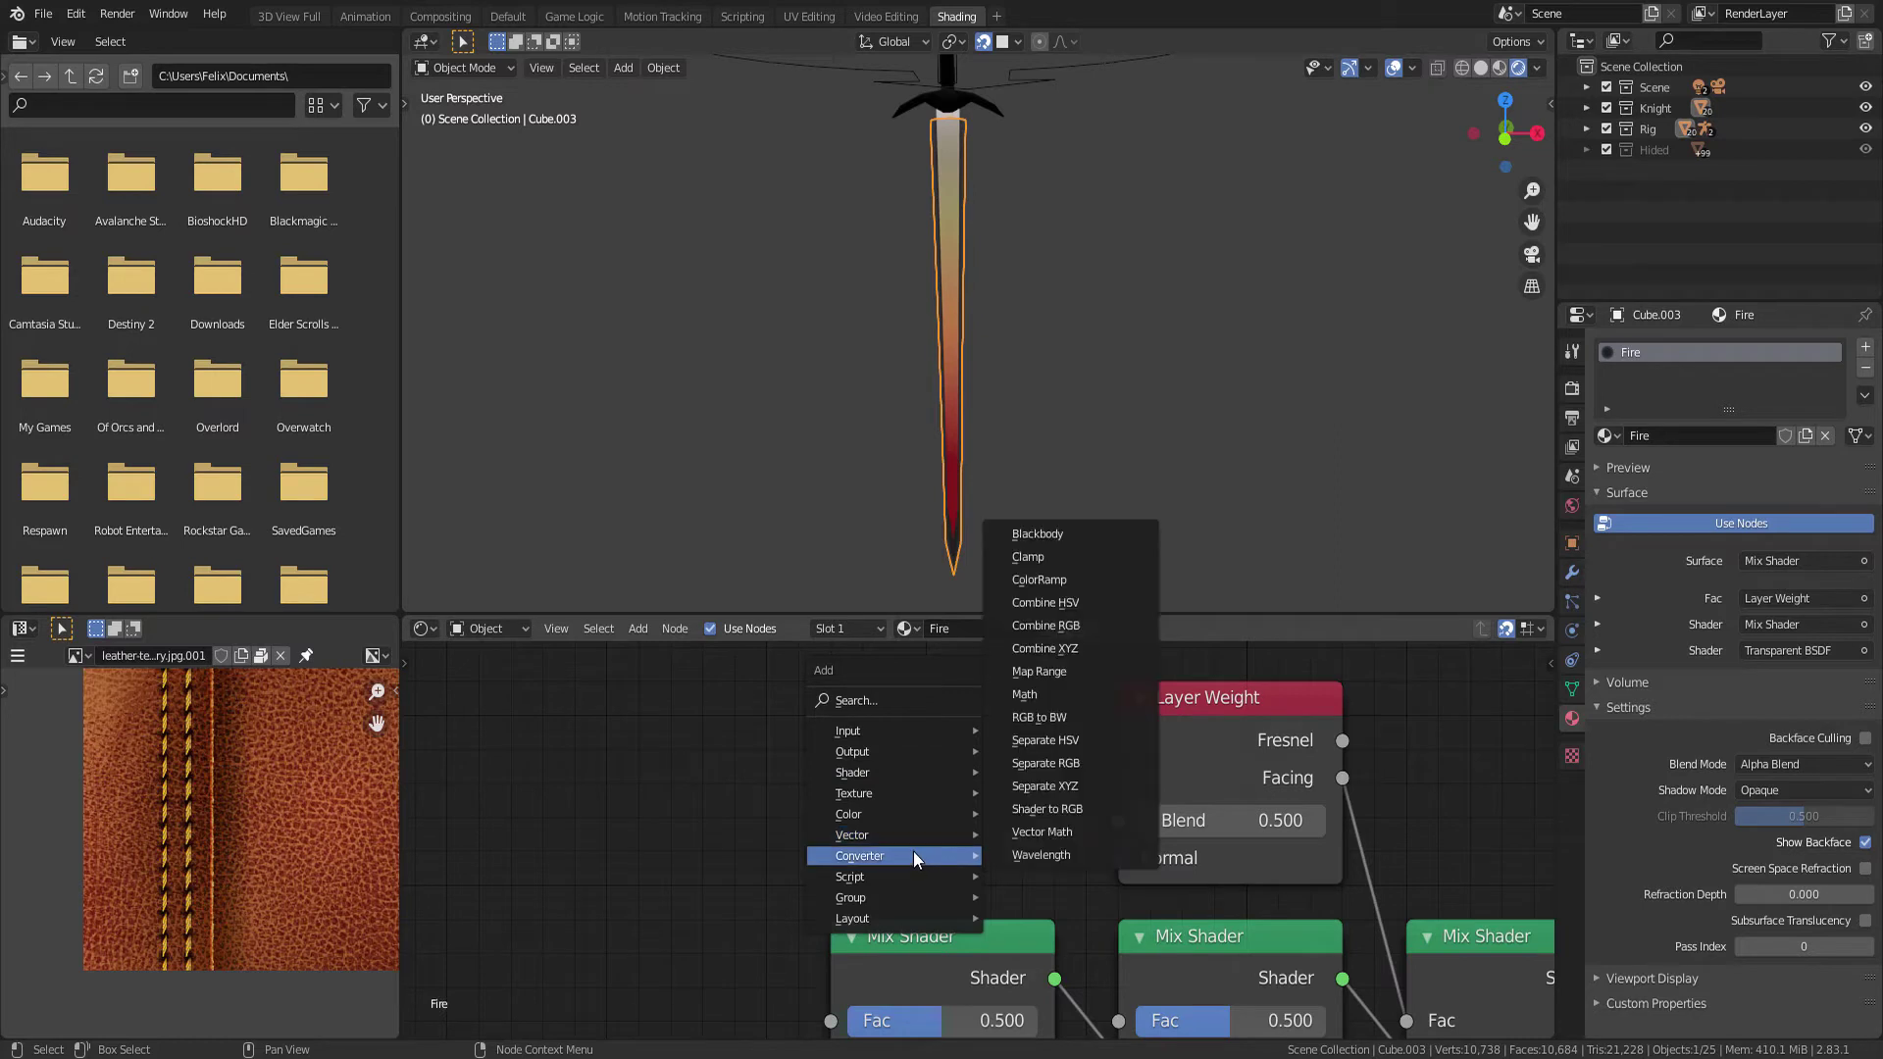
left_click(1060, 698)
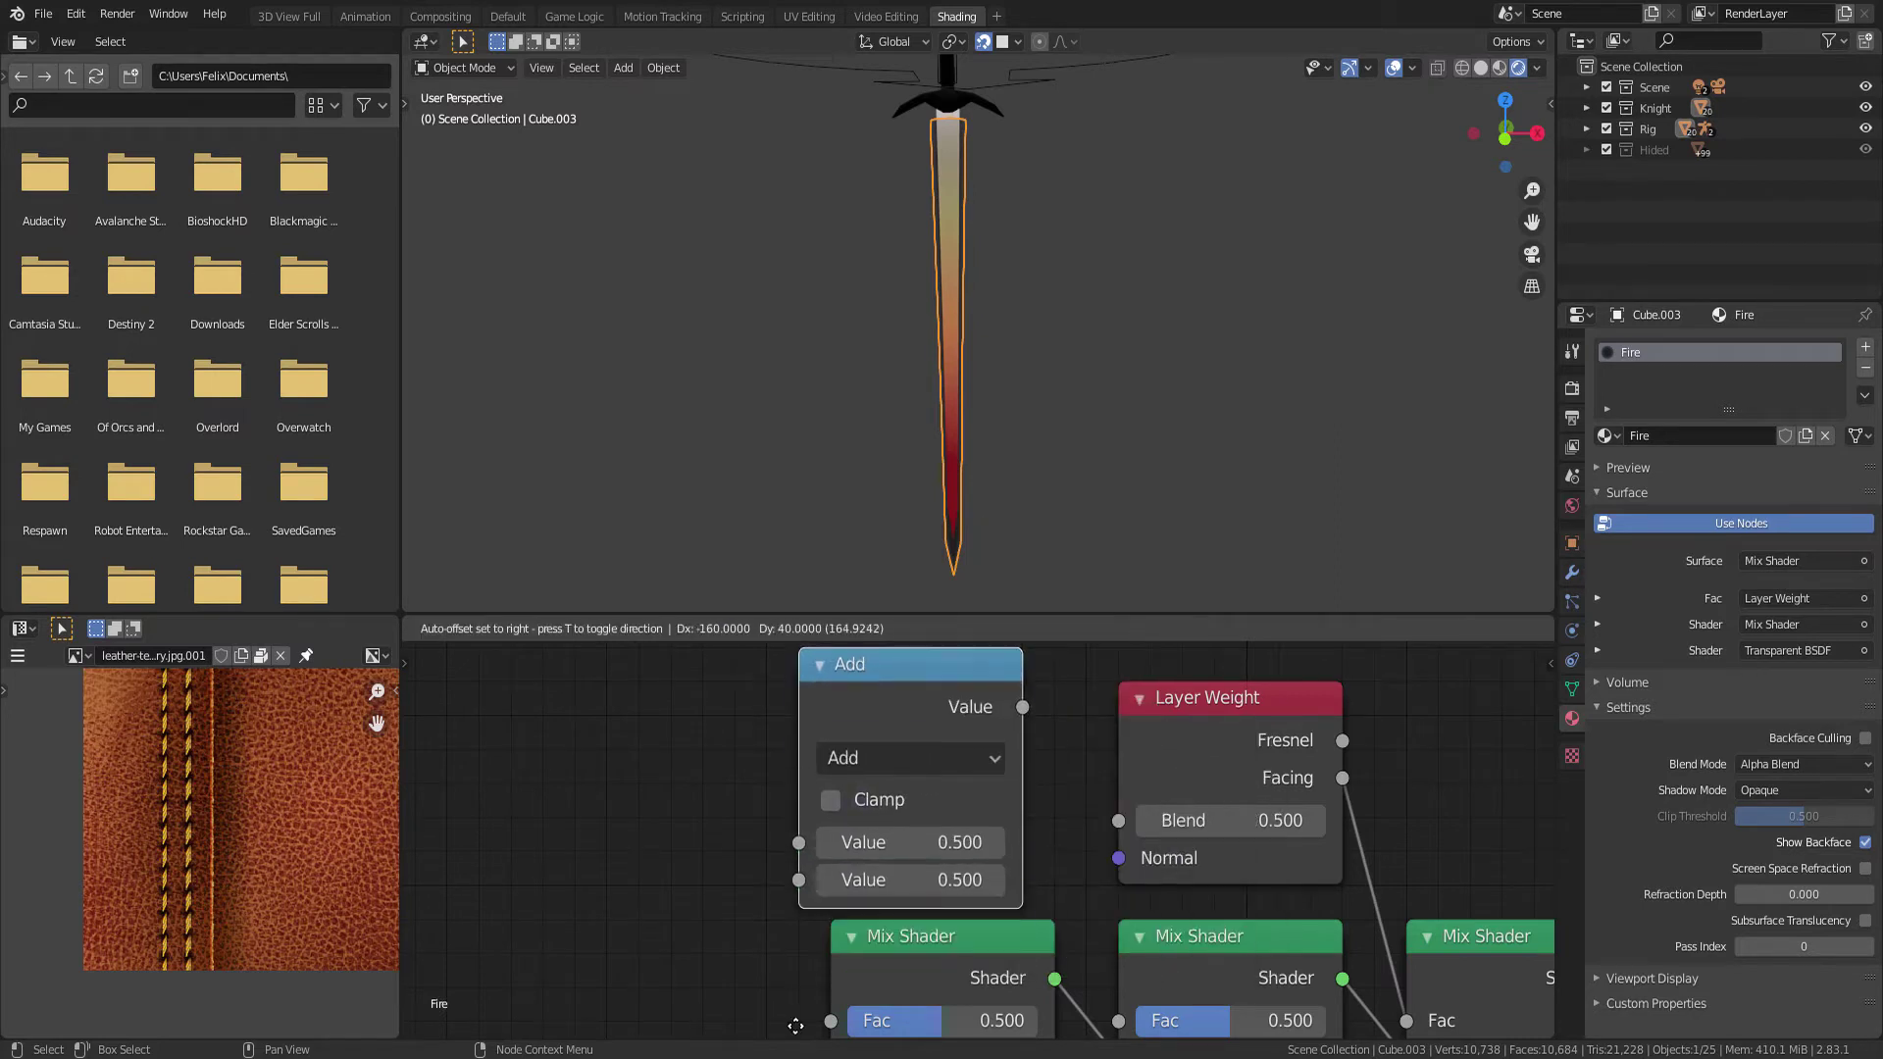
left_click(944, 680)
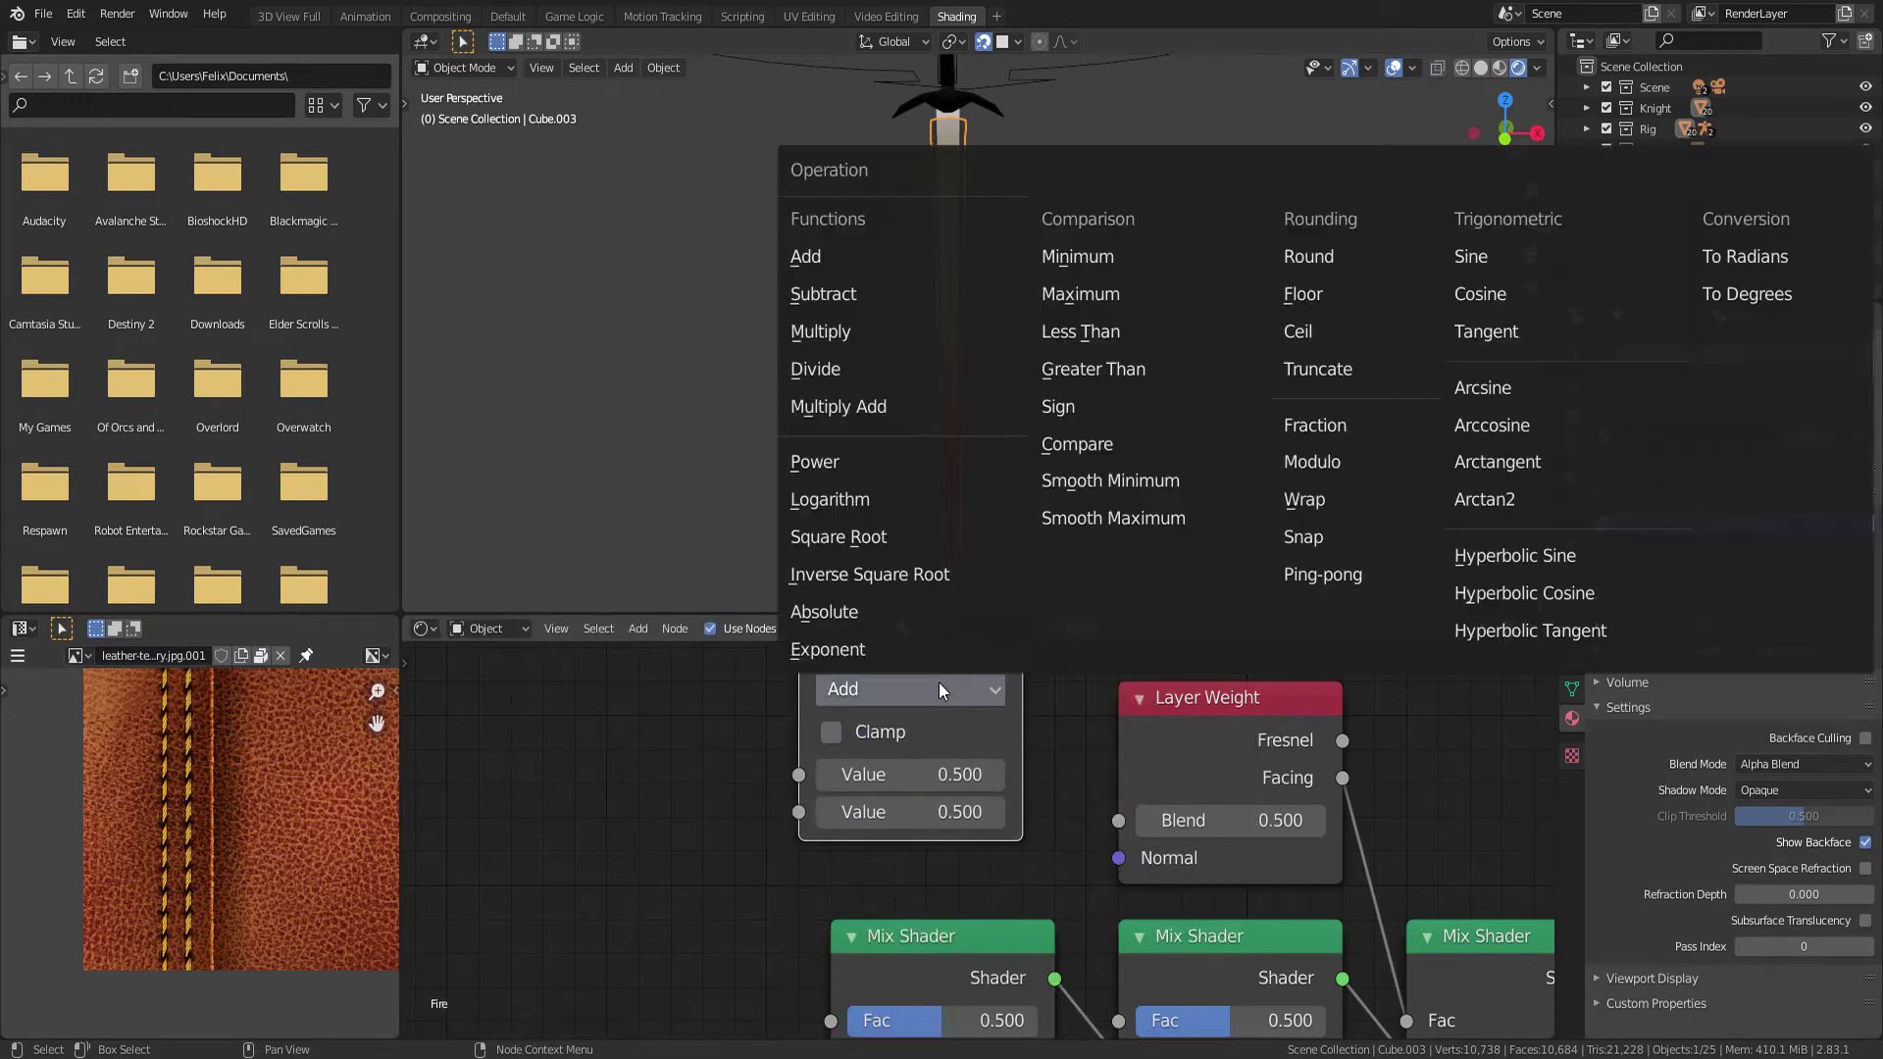
left_click(1096, 334)
middle_click_drag(1048, 828, 867, 874)
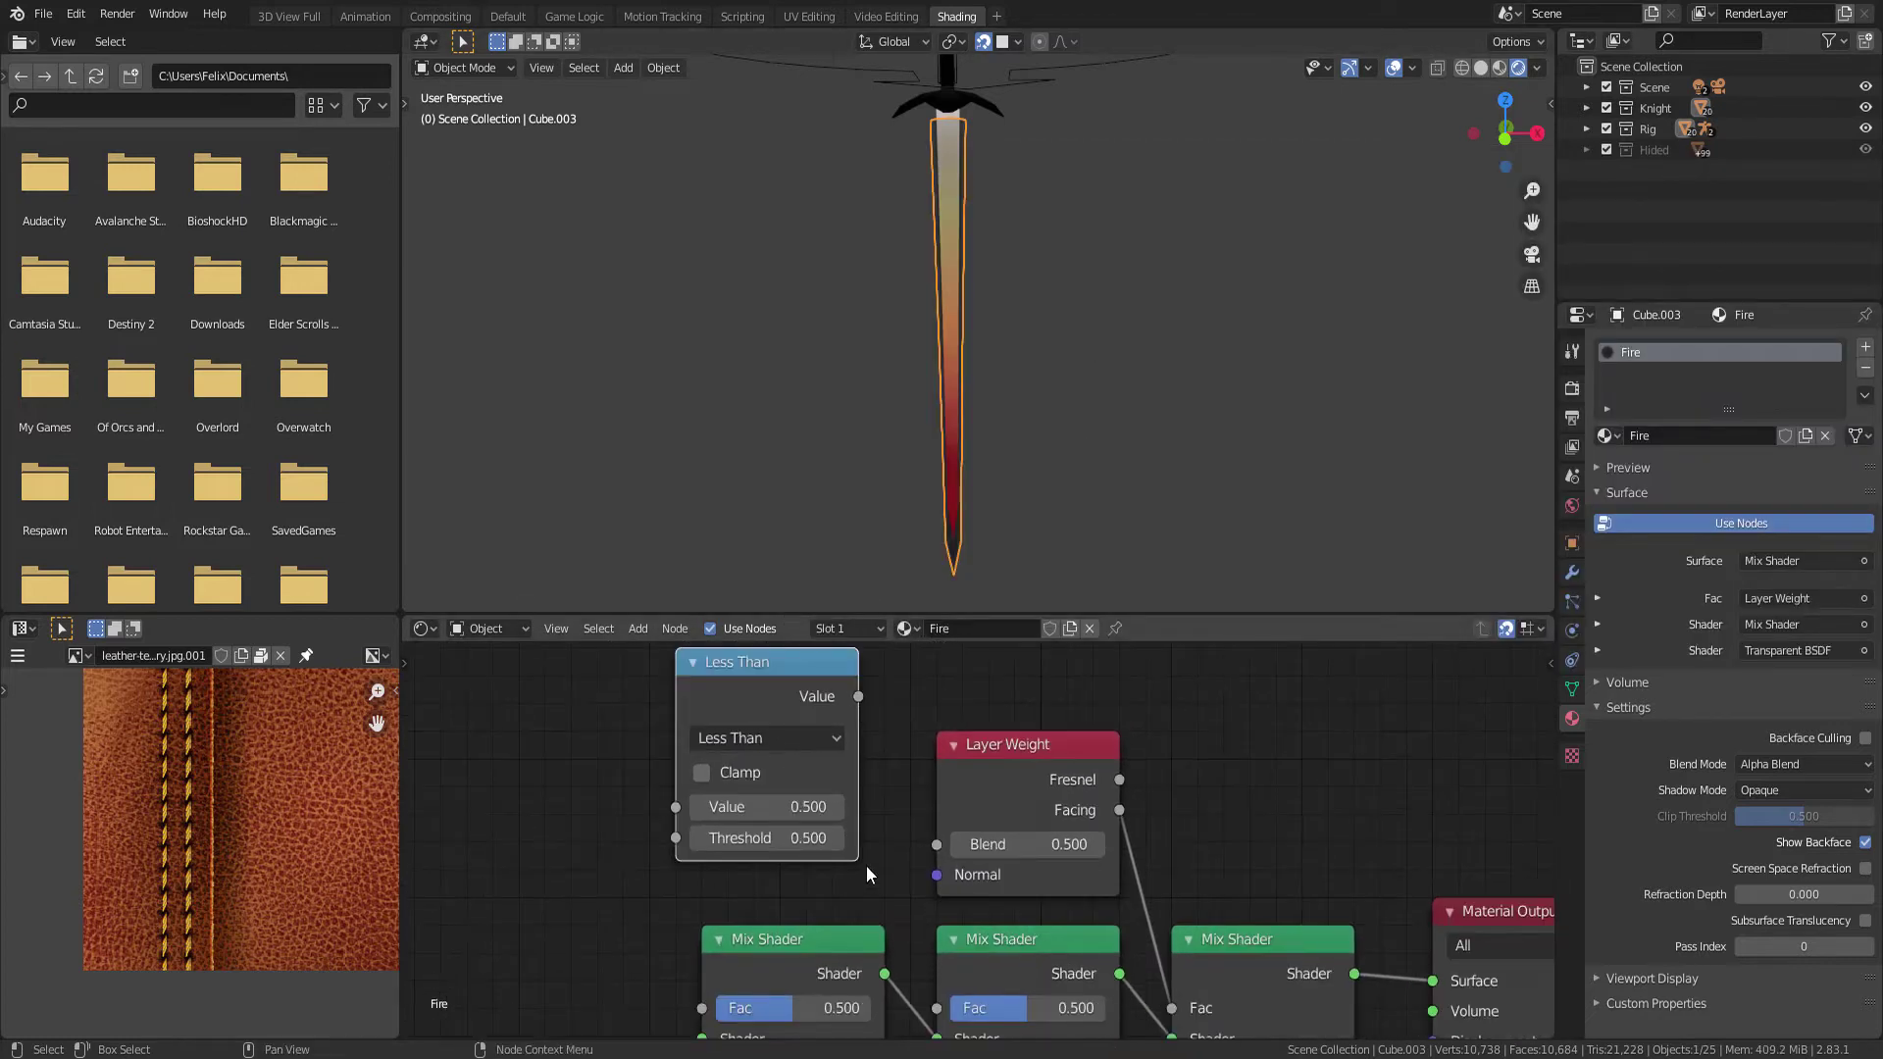
Plug the Less Than output into the middle Mix Shader's Fac and reposition the node
left_click_drag(907, 673, 981, 967)
middle_click_drag(872, 655, 910, 711)
left_click_drag(910, 712, 934, 737)
middle_click_drag(933, 737, 960, 682)
middle_click_drag(990, 1030, 1040, 904)
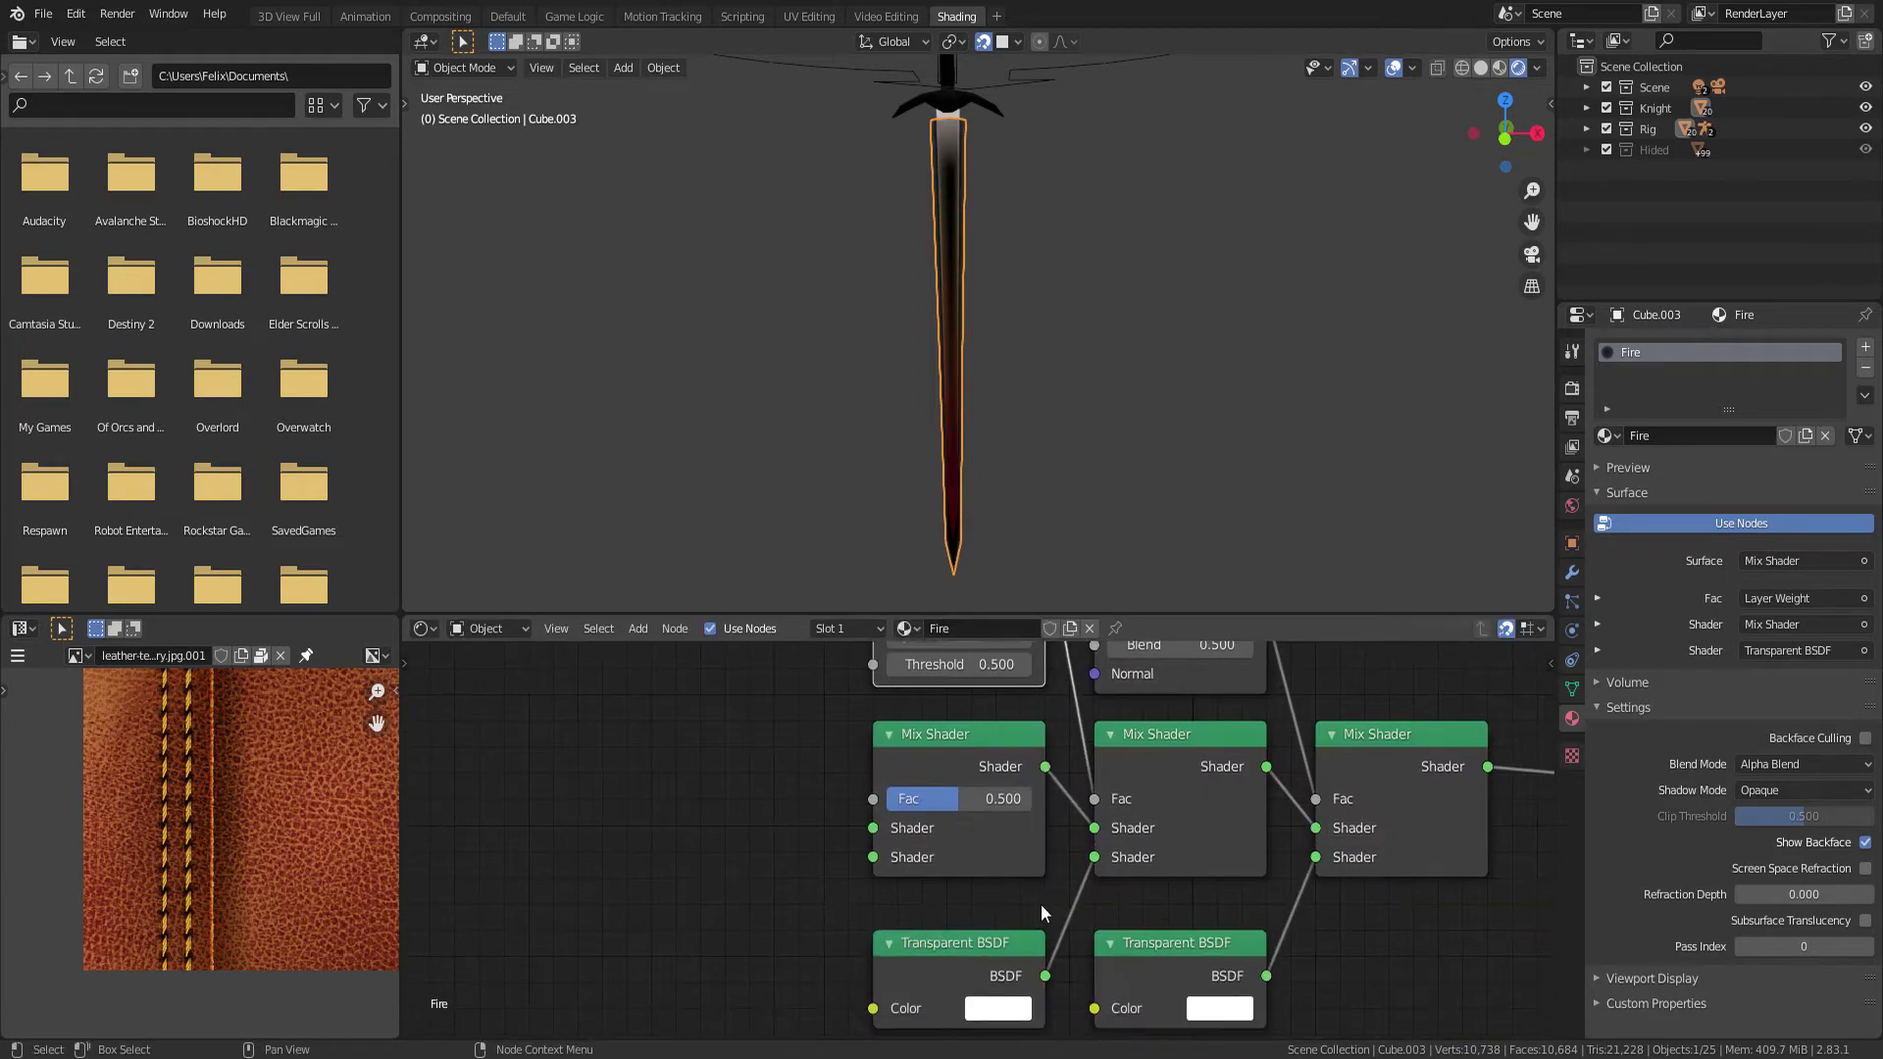
scroll(1039, 904, "up", 2)
middle_click_drag(942, 753, 1037, 794)
left_click(993, 759)
Chain the new left Mix Shader into the next one and set that Mix Shader's Fac to 0.245
mouse_move(1030, 816)
left_mouse_down()
mouse_move(878, 807)
mouse_move(934, 855)
left_mouse_up()
left_click_drag(843, 817, 872, 817)
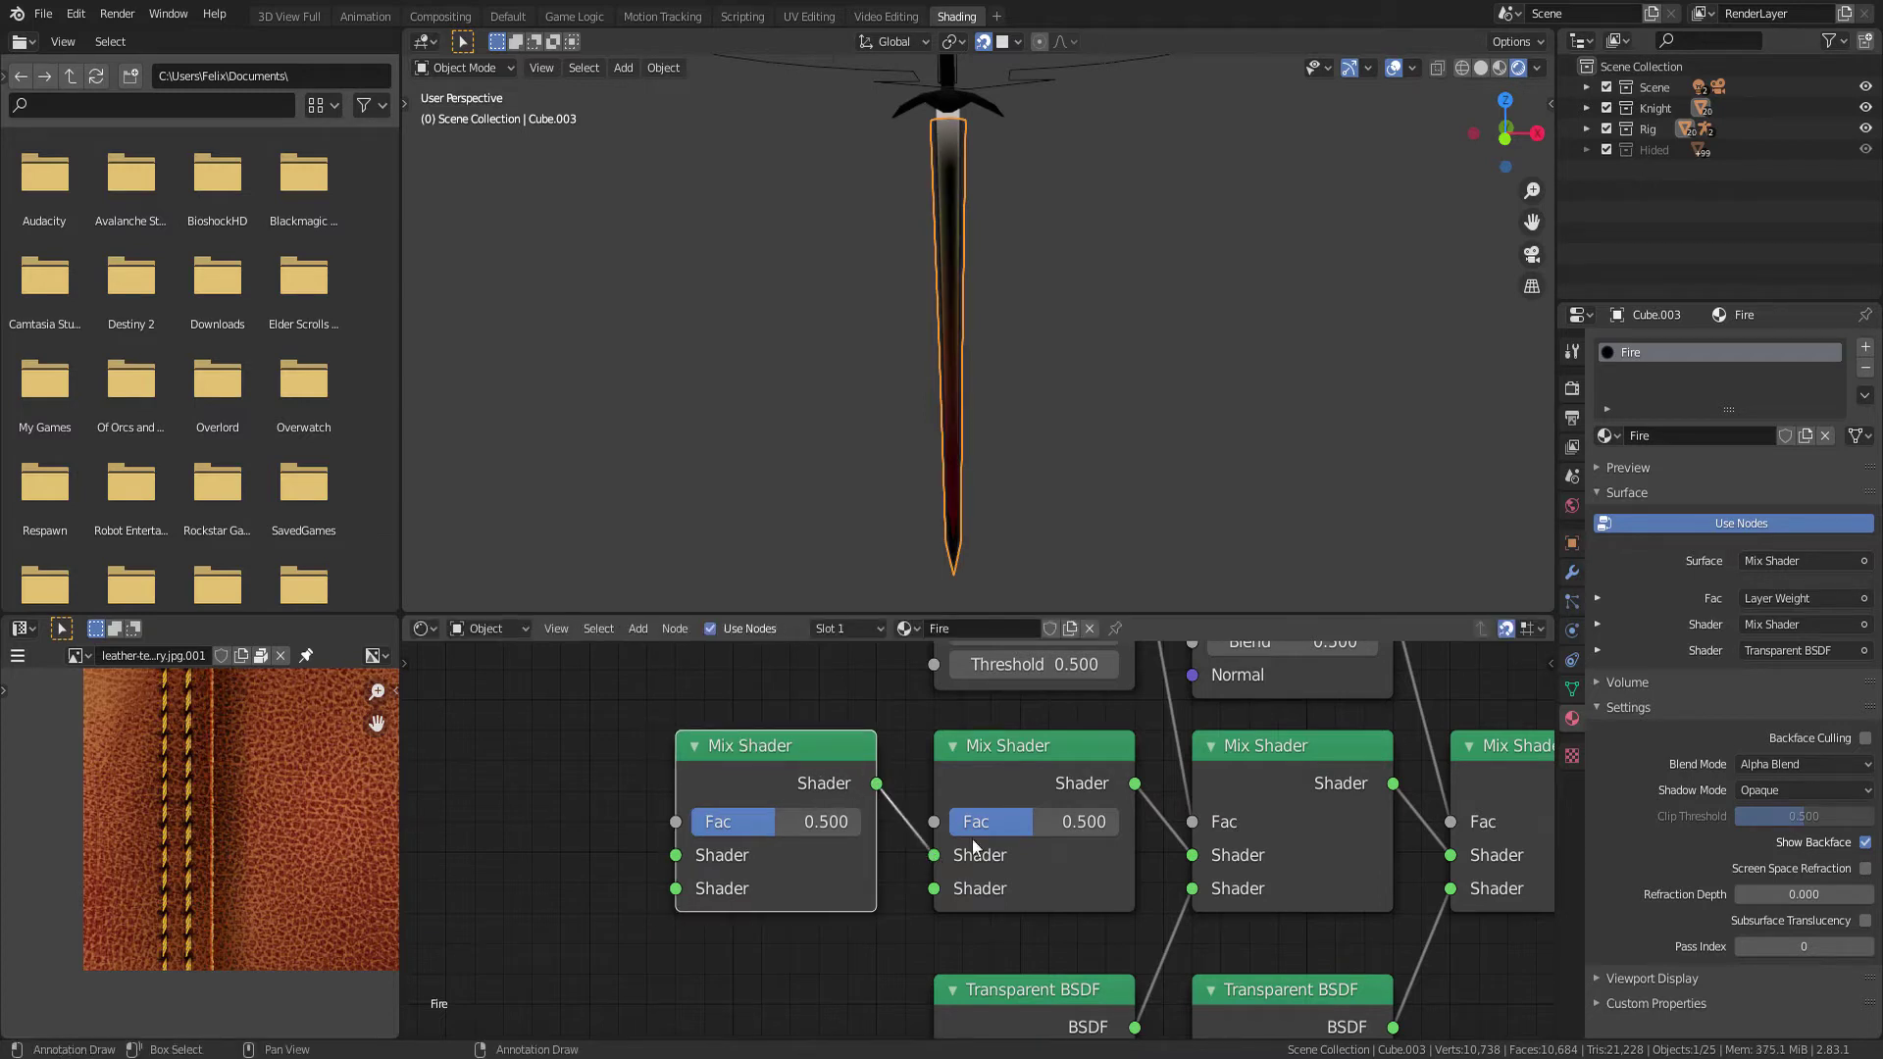
left_click(1002, 832)
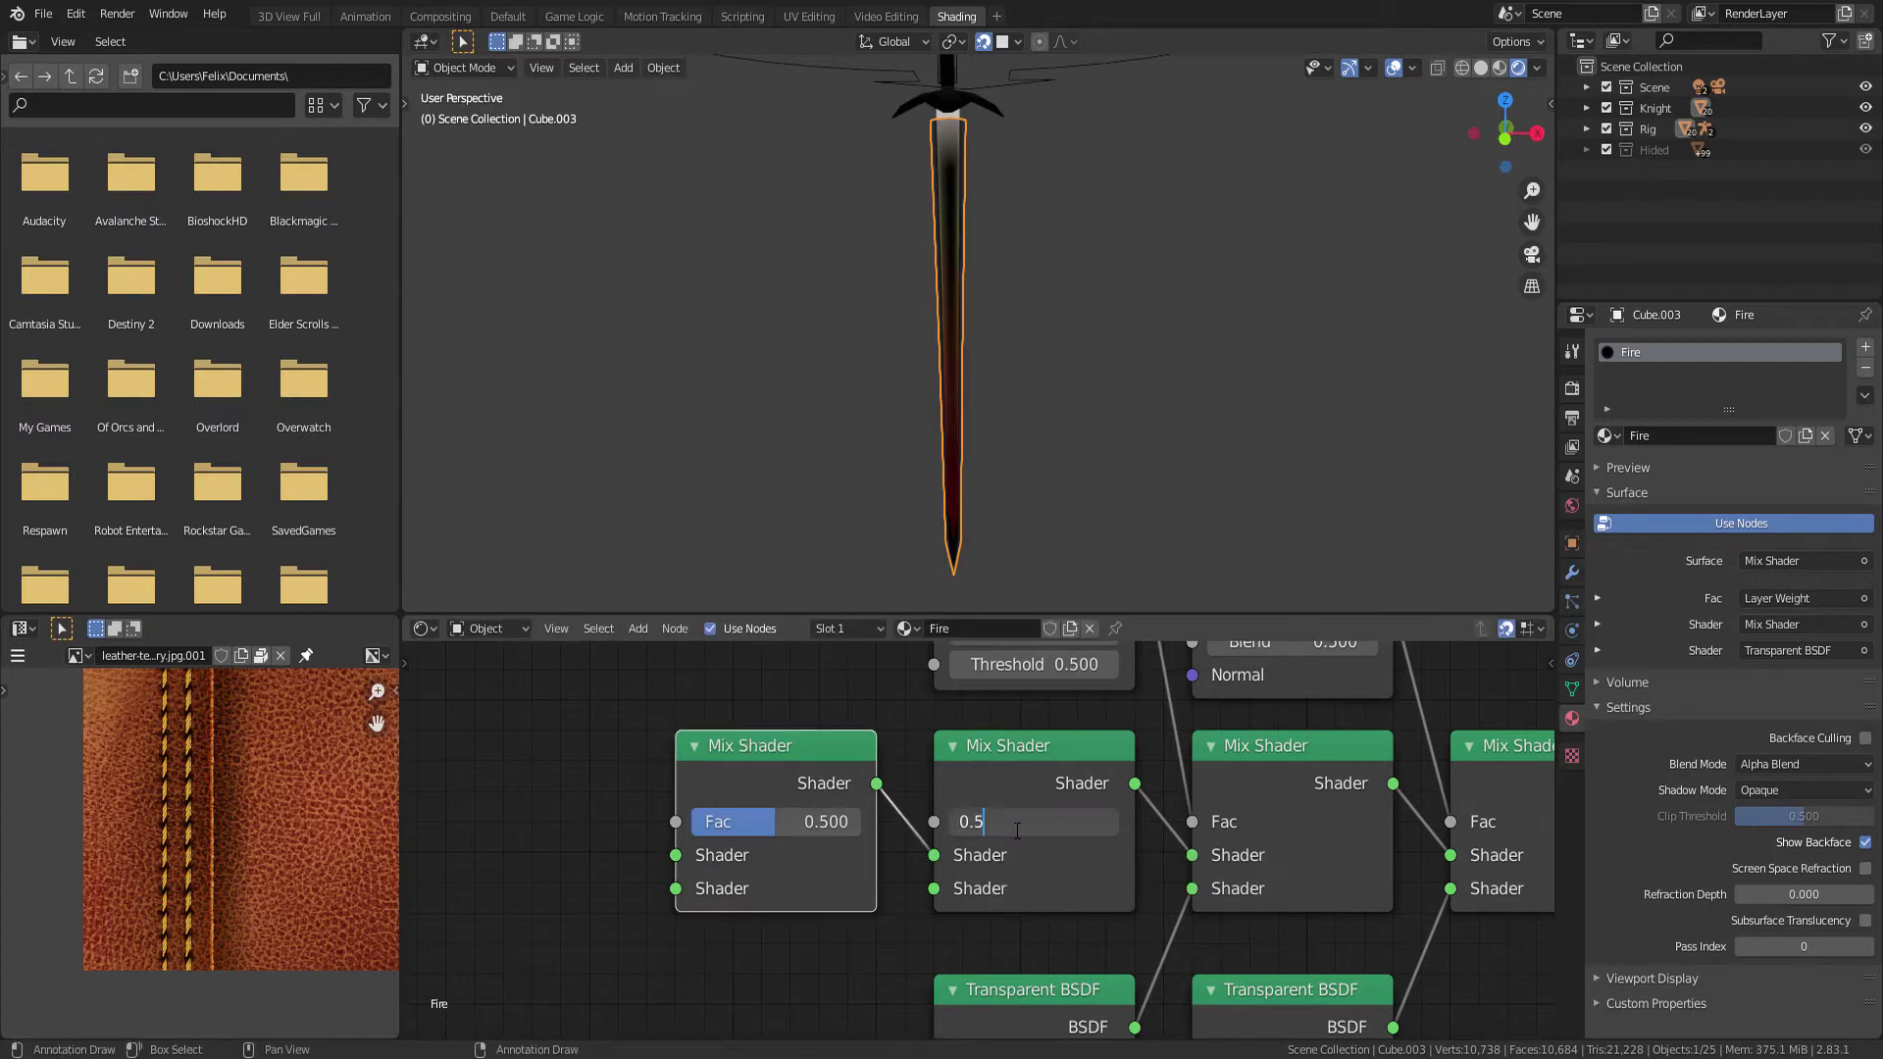
key("BackSpace")
type("2")
type("45")
key("Return")
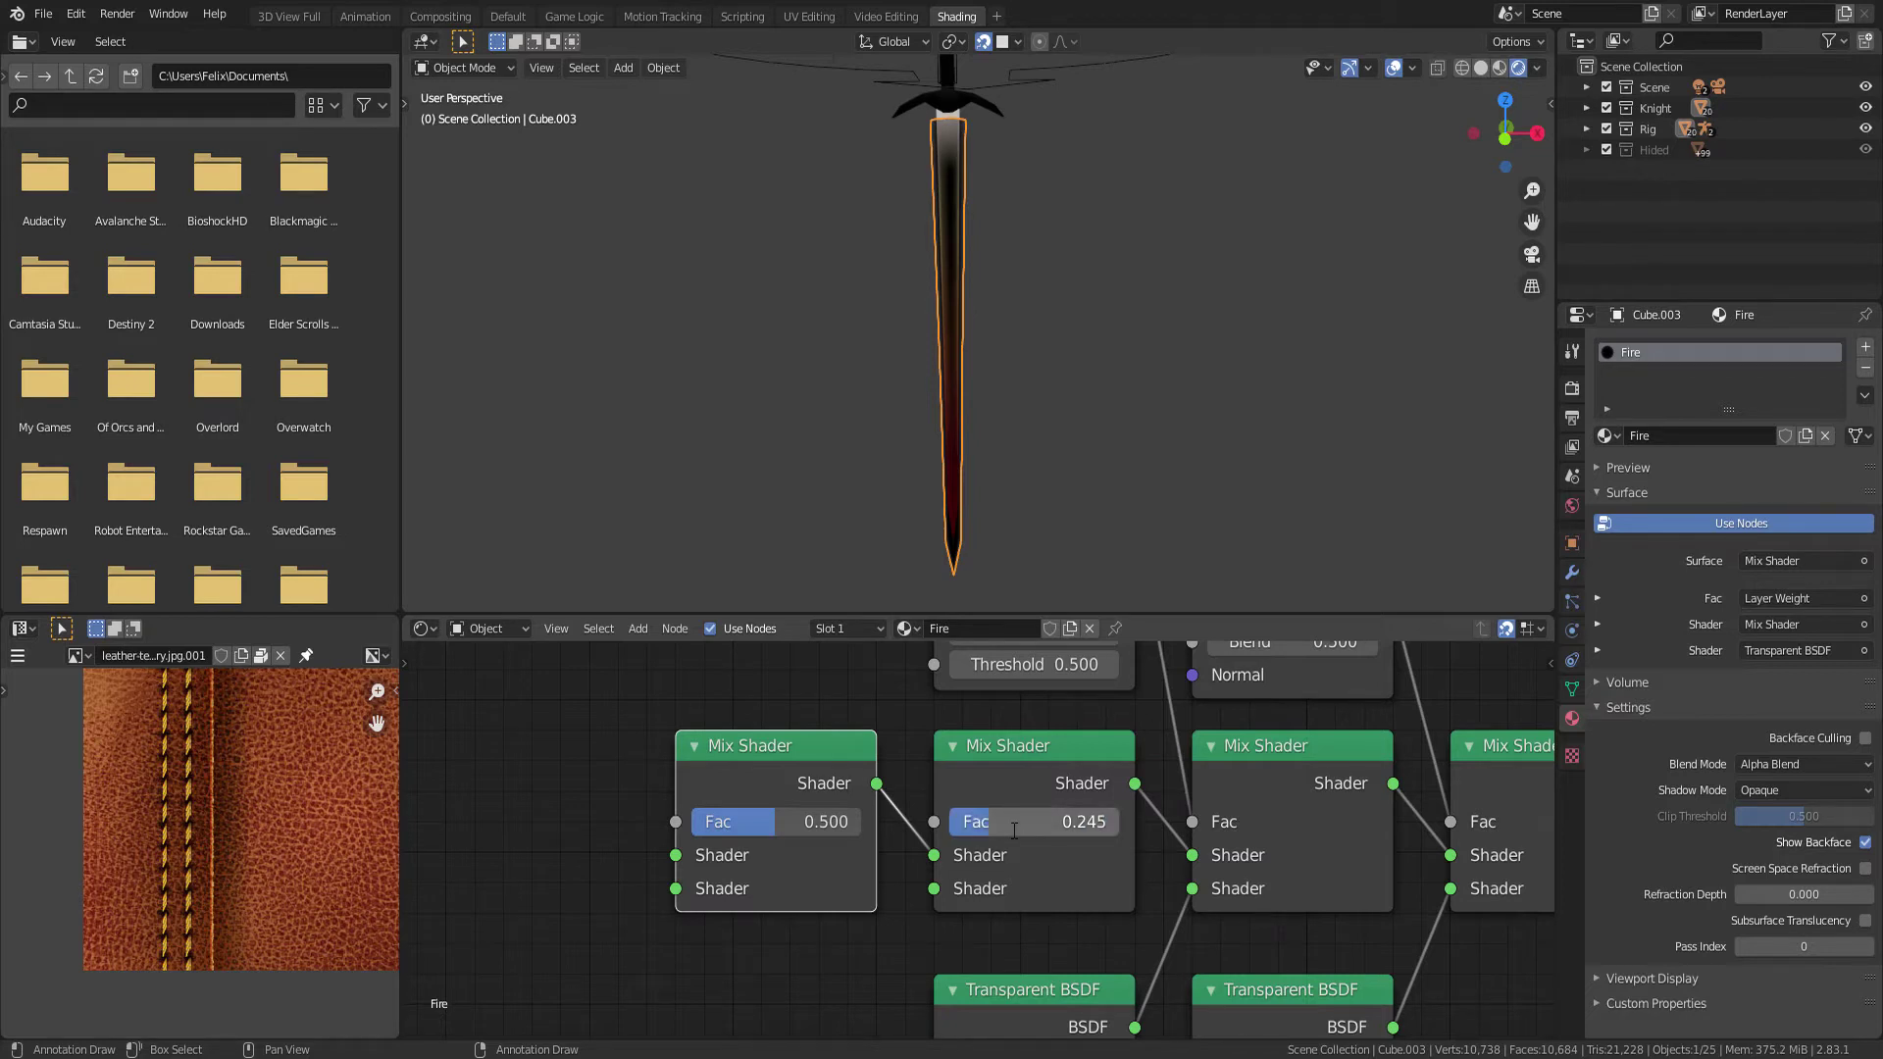
Duplicate a Transparent BSDF and feed it into the 0.245 Mix Shader
scroll(968, 871, "up", 1)
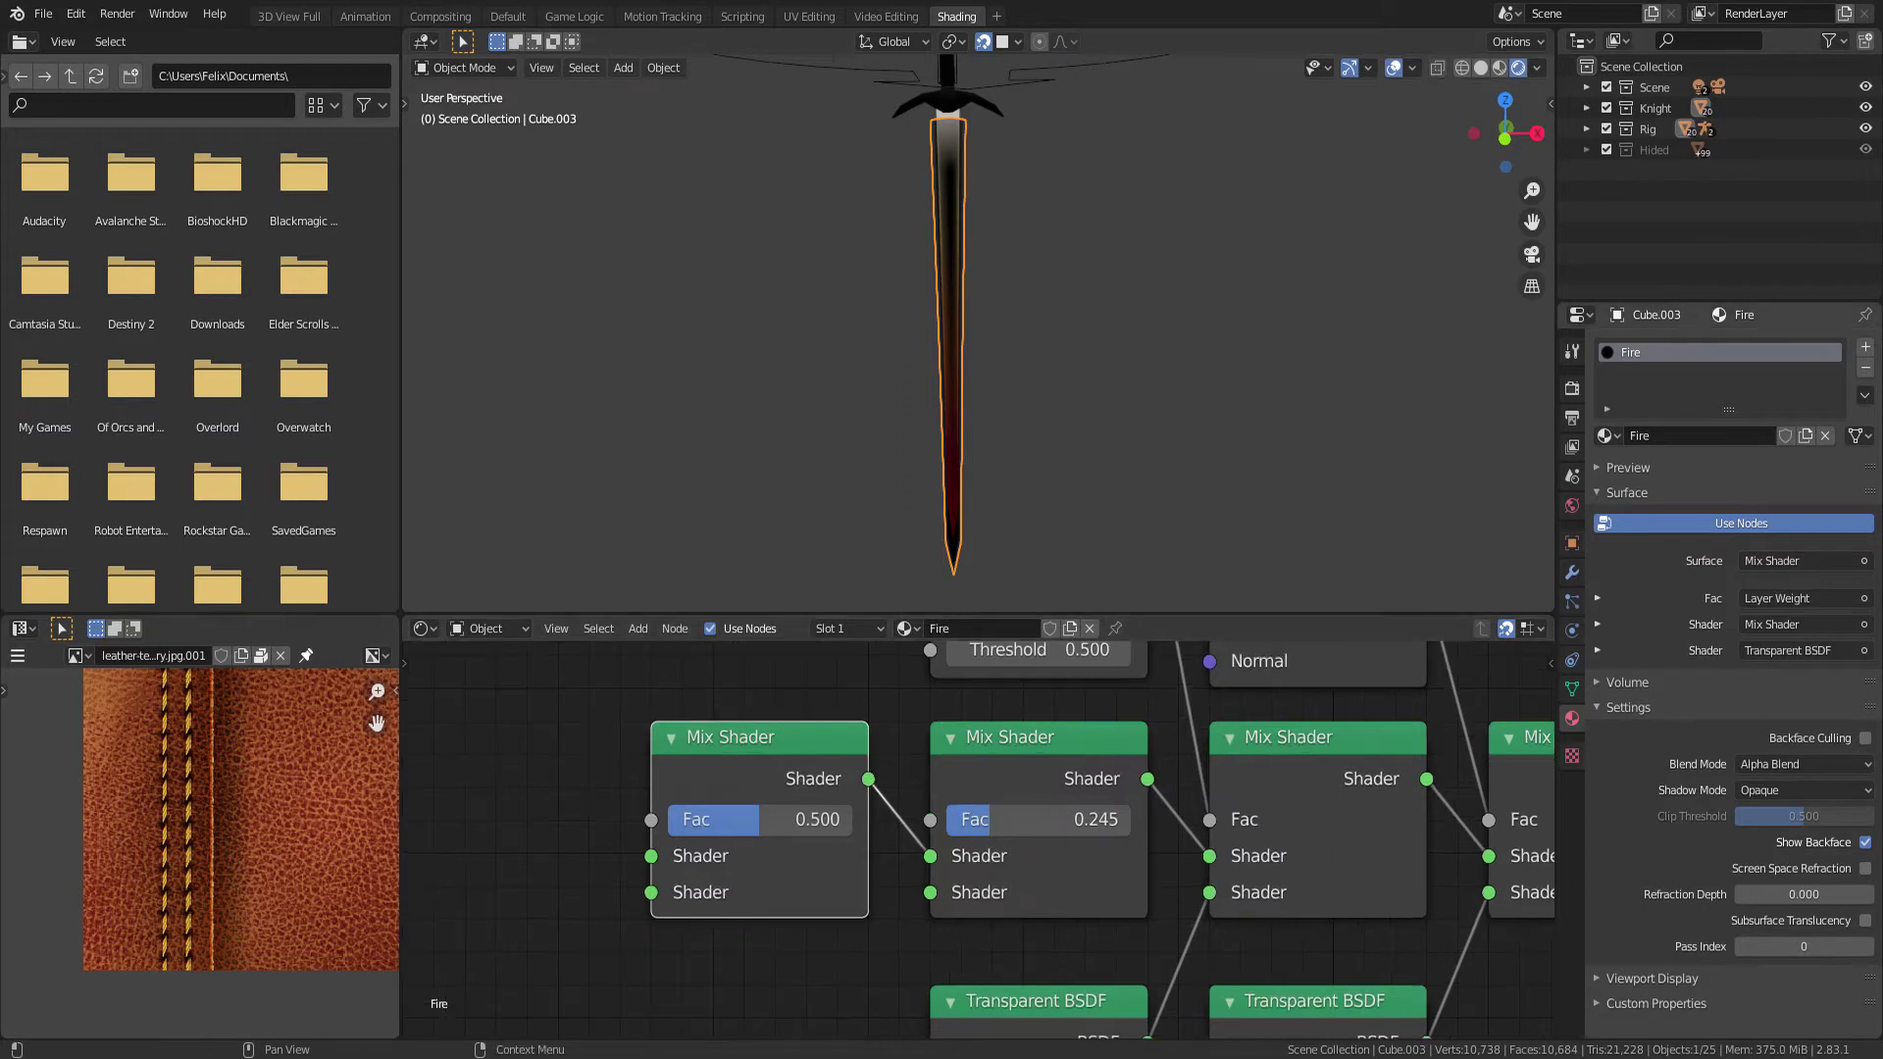
middle_click_drag(1021, 960, 1075, 869)
left_click(1065, 911)
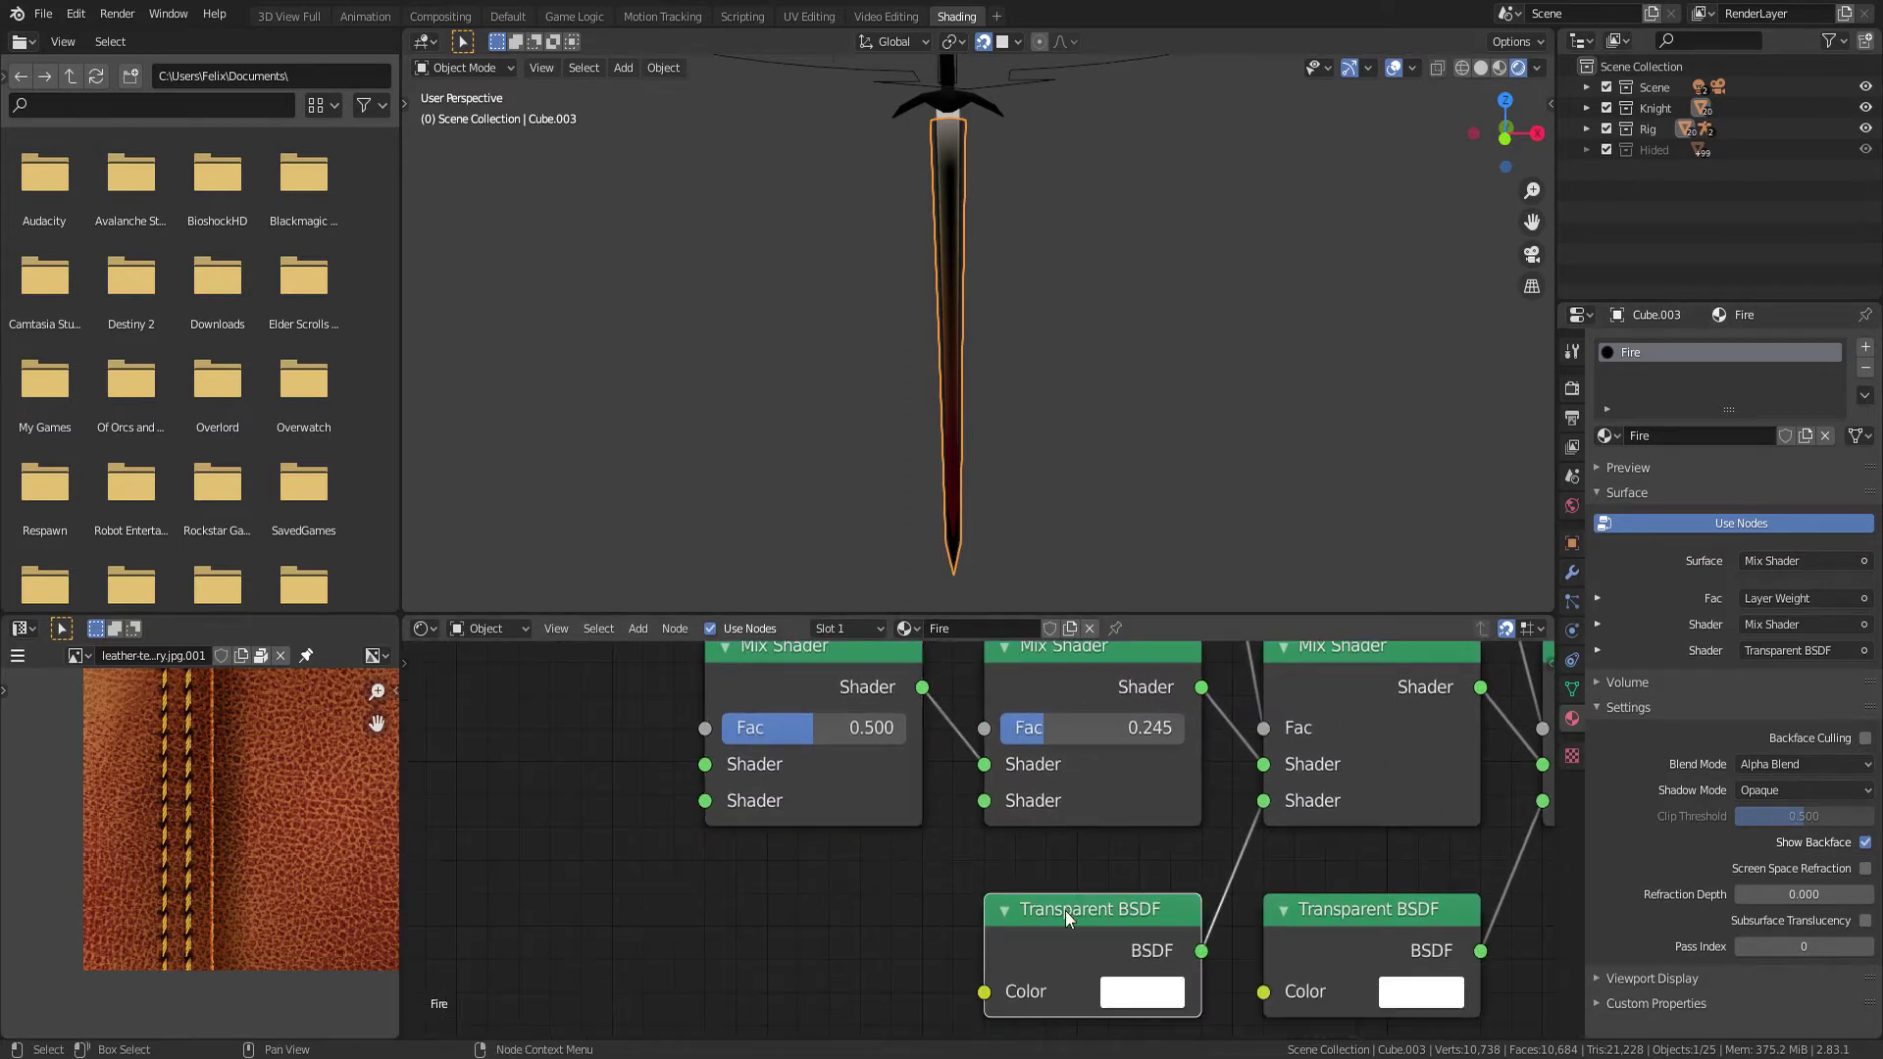
key("shift+d")
left_click(871, 938)
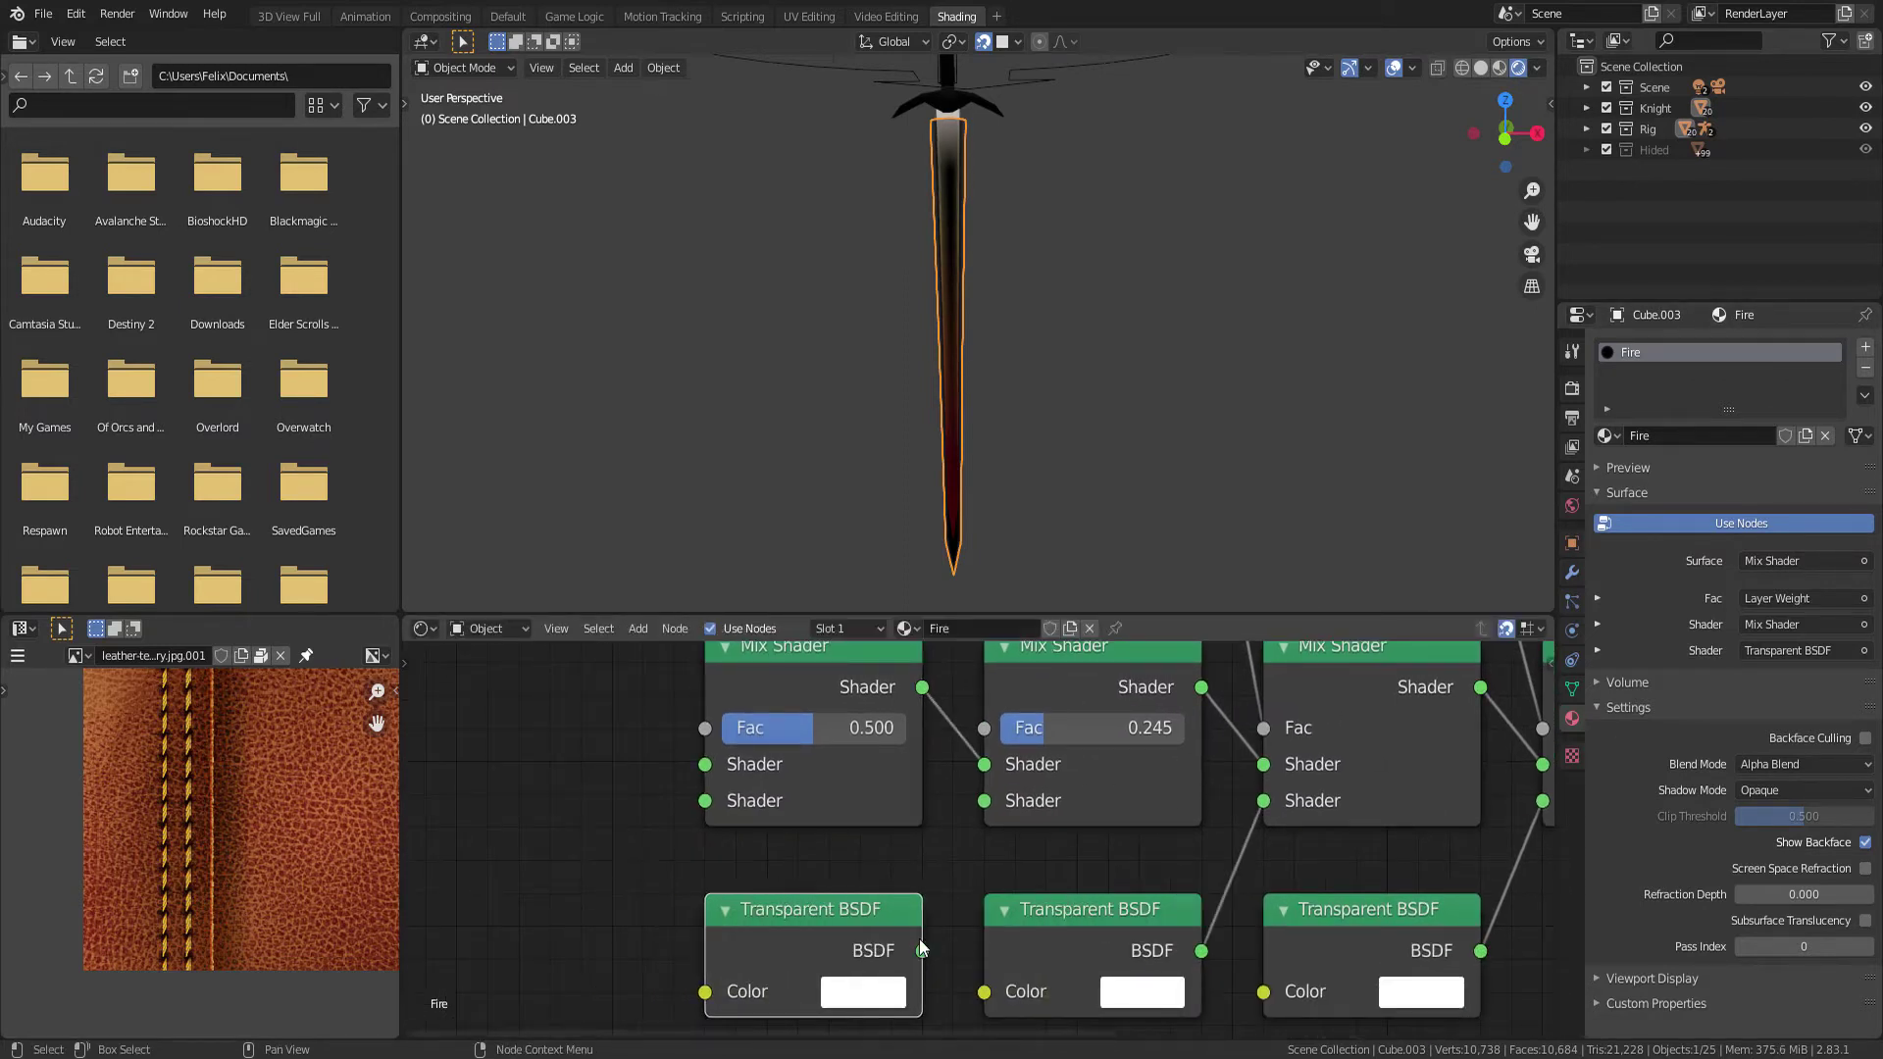
left_click_drag(920, 949, 984, 801)
middle_click_drag(975, 808, 991, 930)
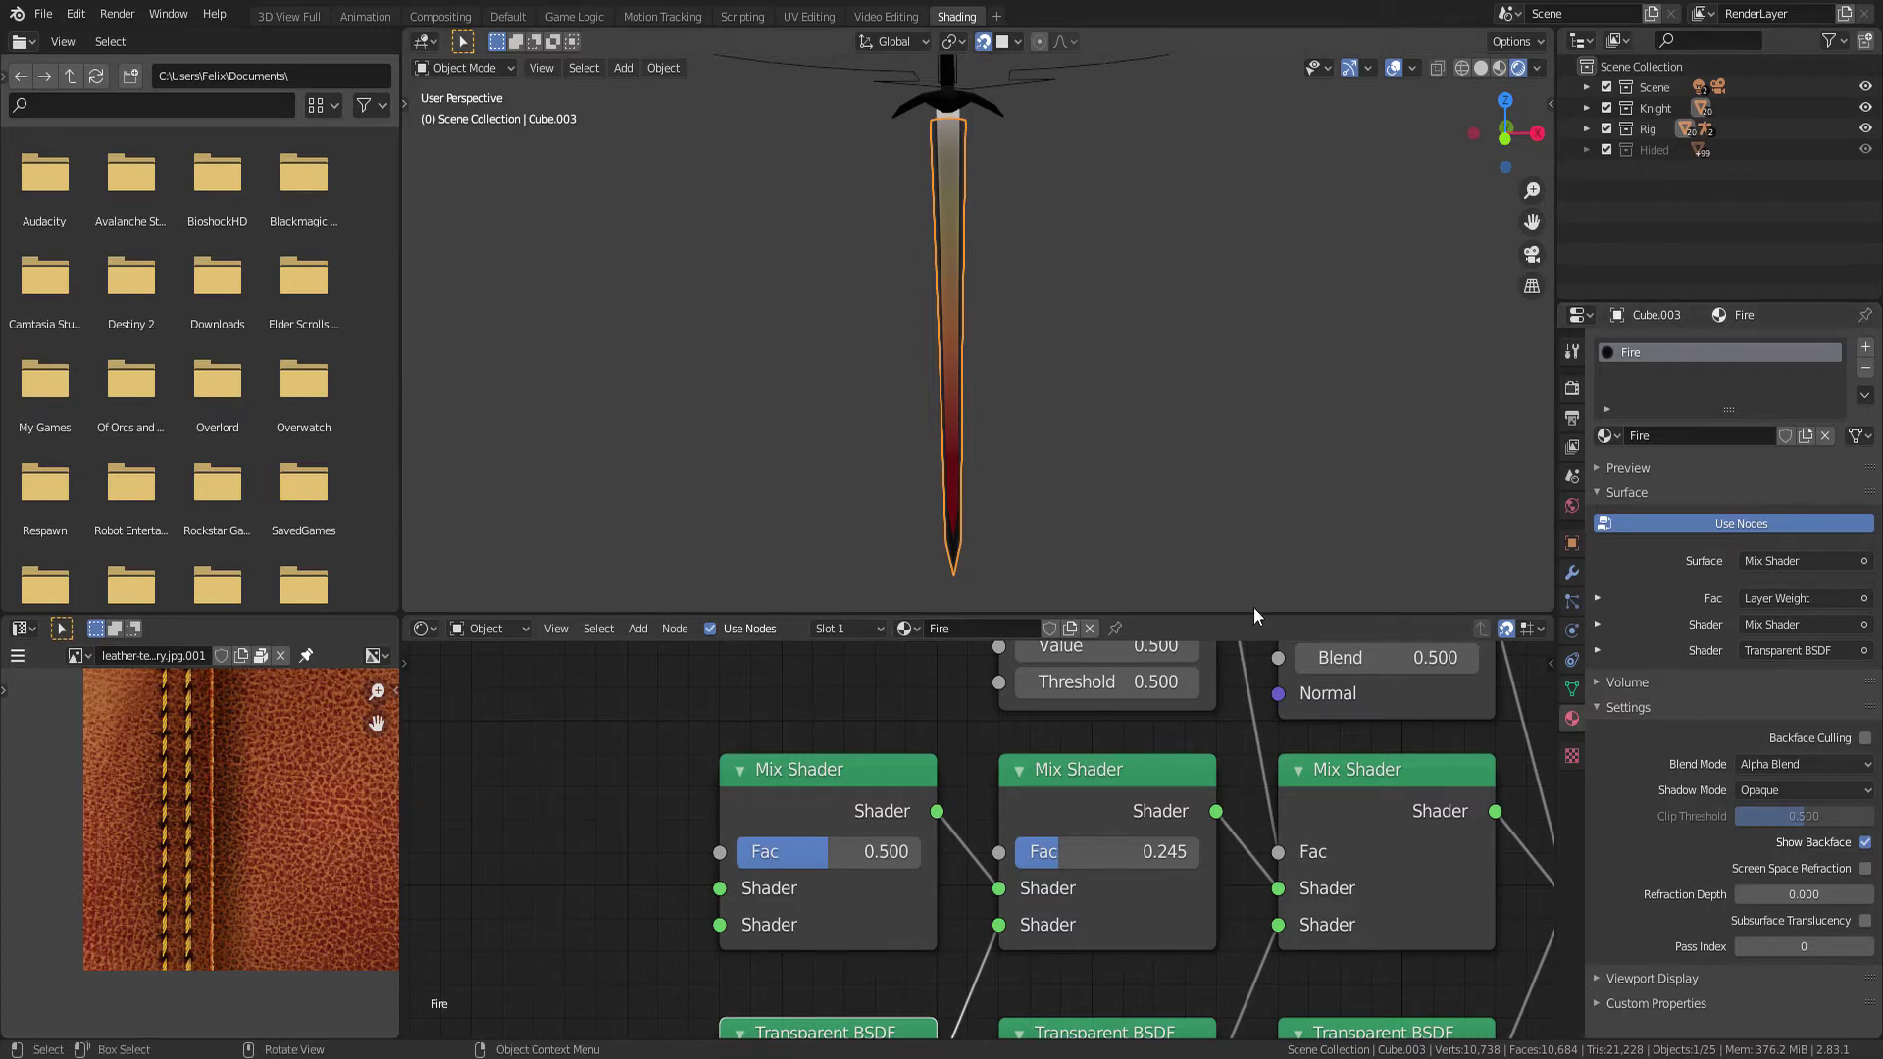
middle_click_drag(765, 818, 1073, 701)
scroll(1000, 750, "down", 2)
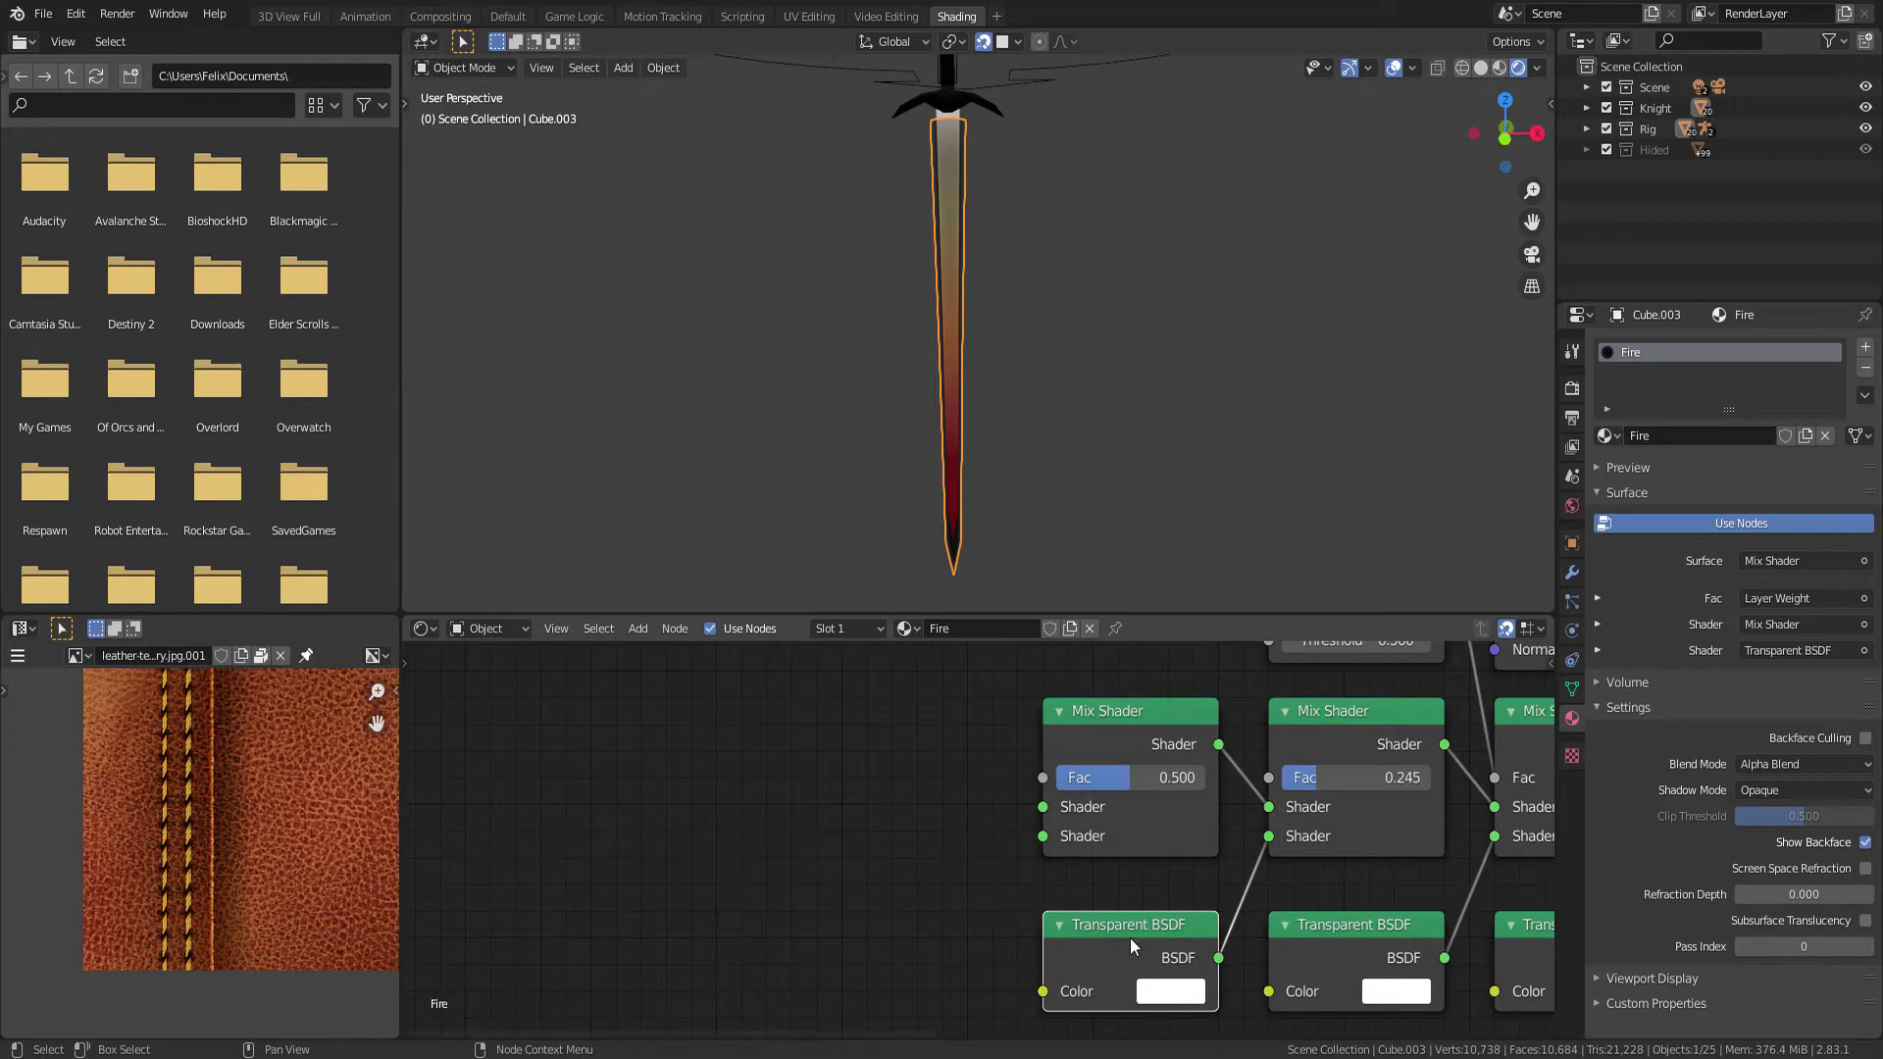
Duplicate another Transparent BSDF into the first Mix Shader's upper Shader input
key("shift+d")
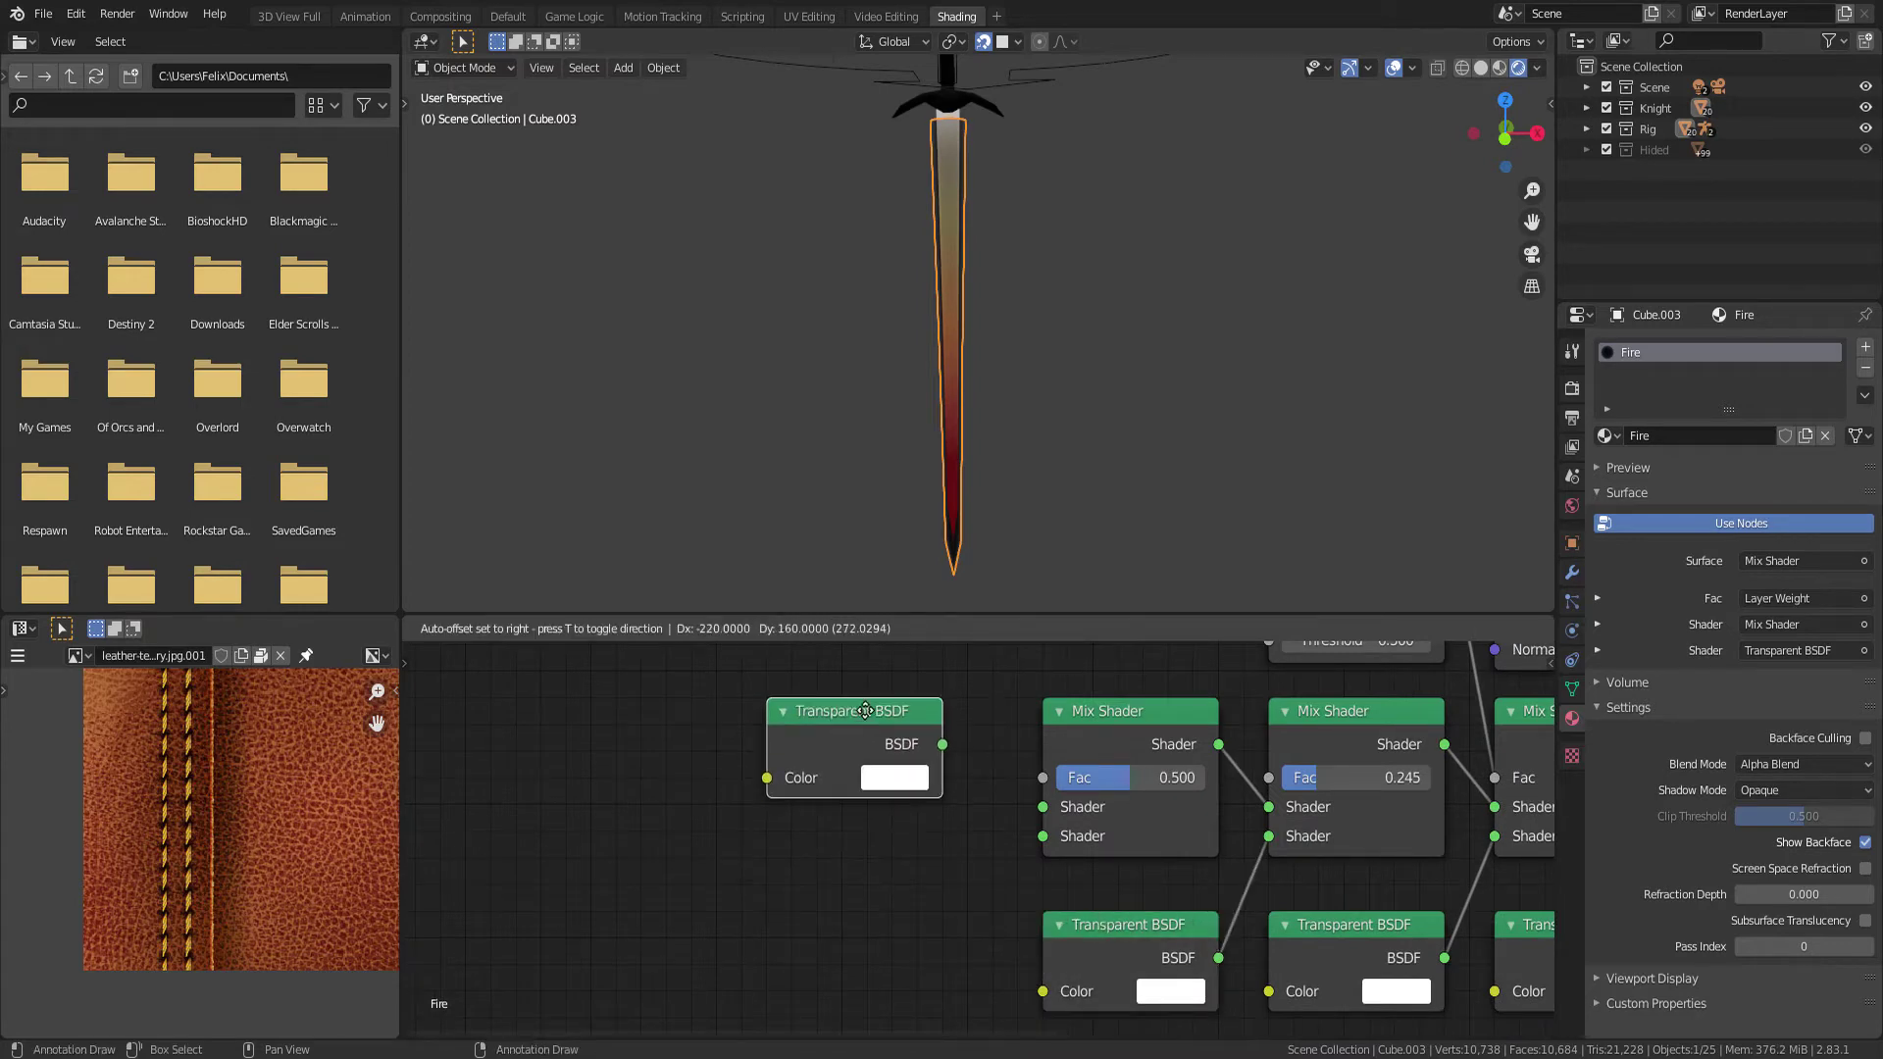
left_click(859, 706)
left_click_drag(942, 717, 1042, 807)
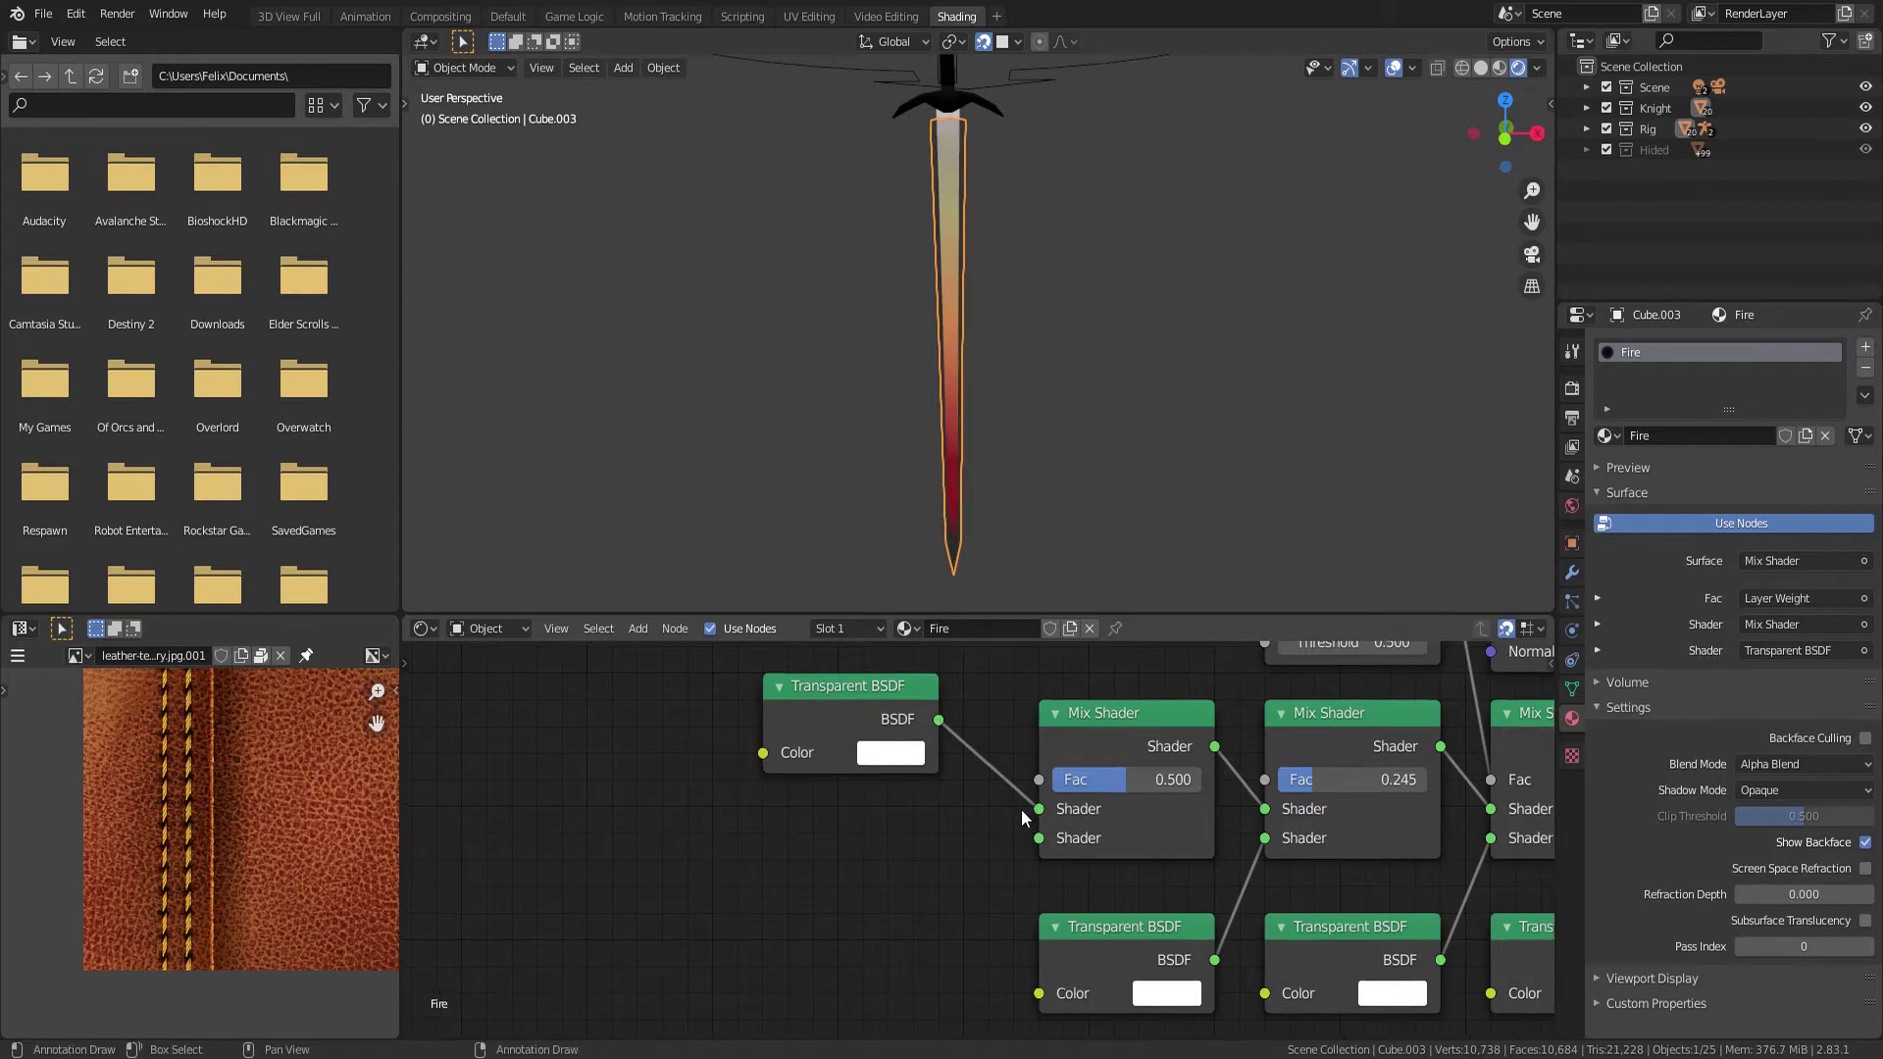
Add an Emission node feeding the first Mix Shader's lower Shader input and move it alongside
key("shift+a")
left_click(844, 681)
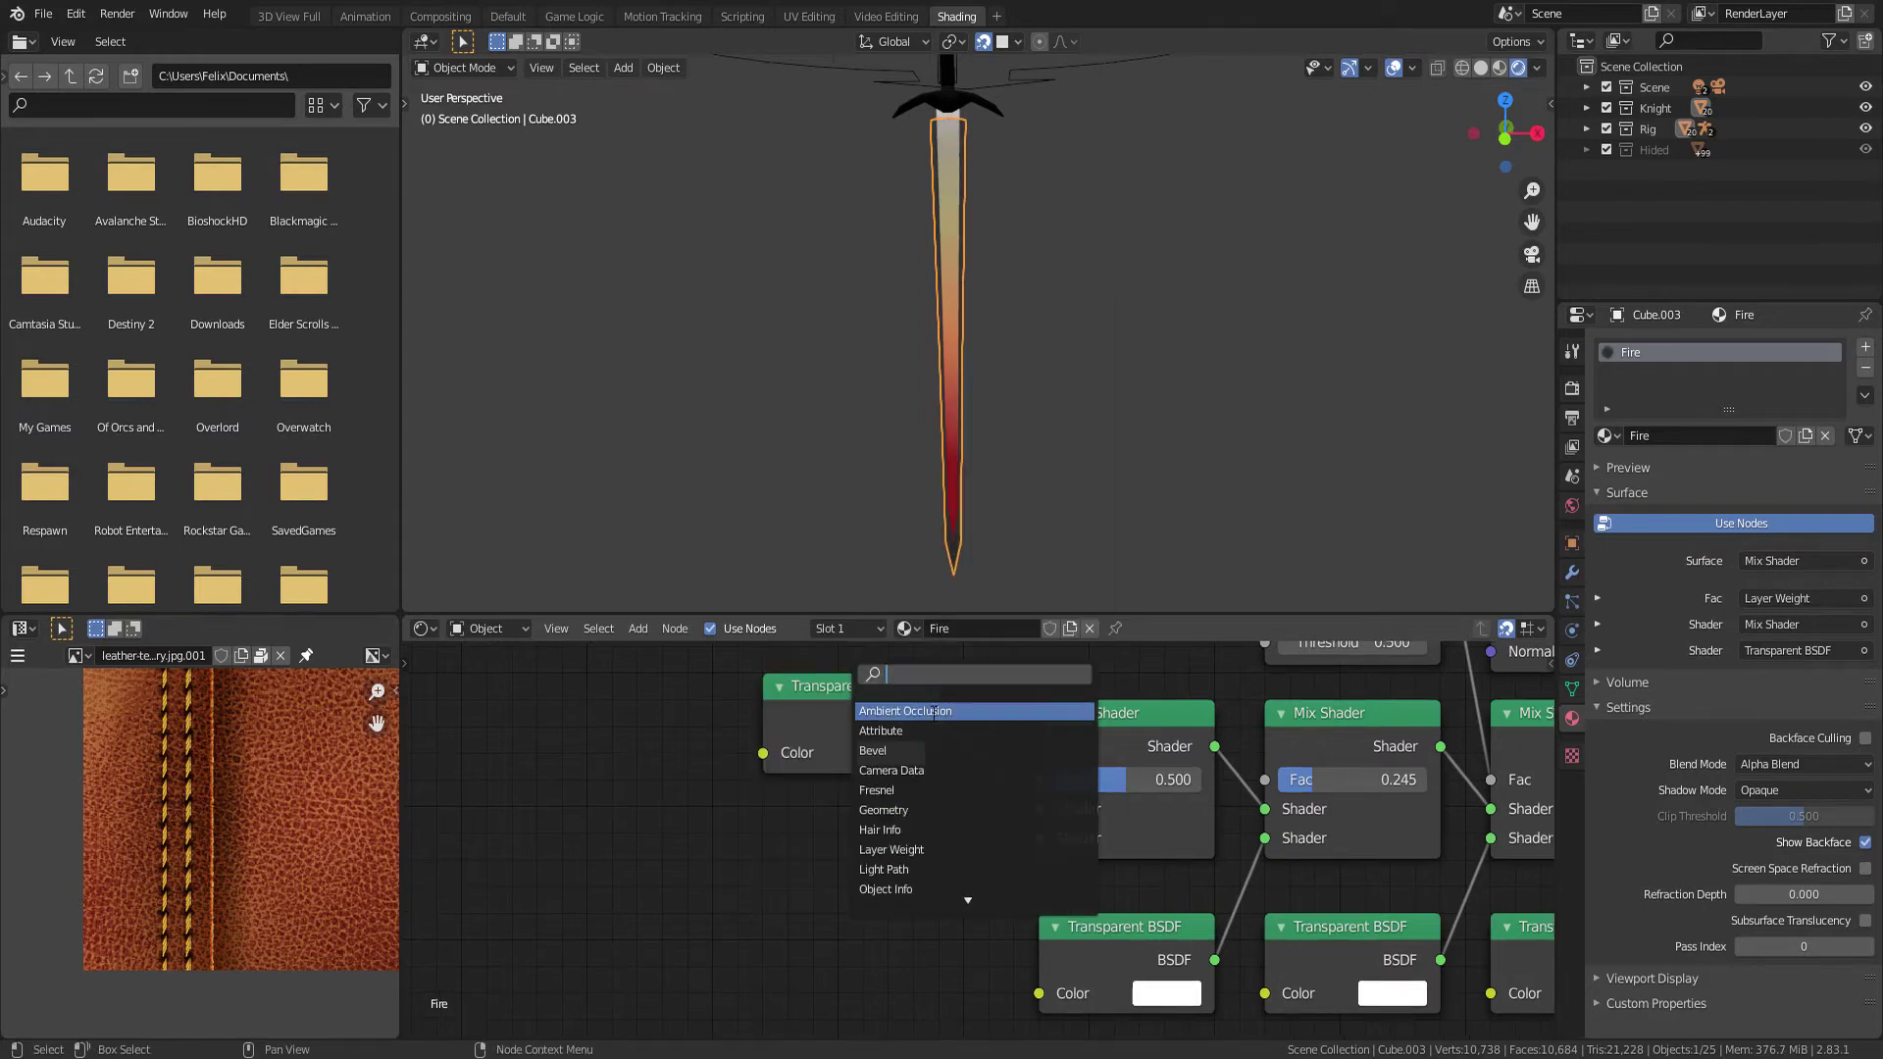
type("emiss")
left_click(933, 713)
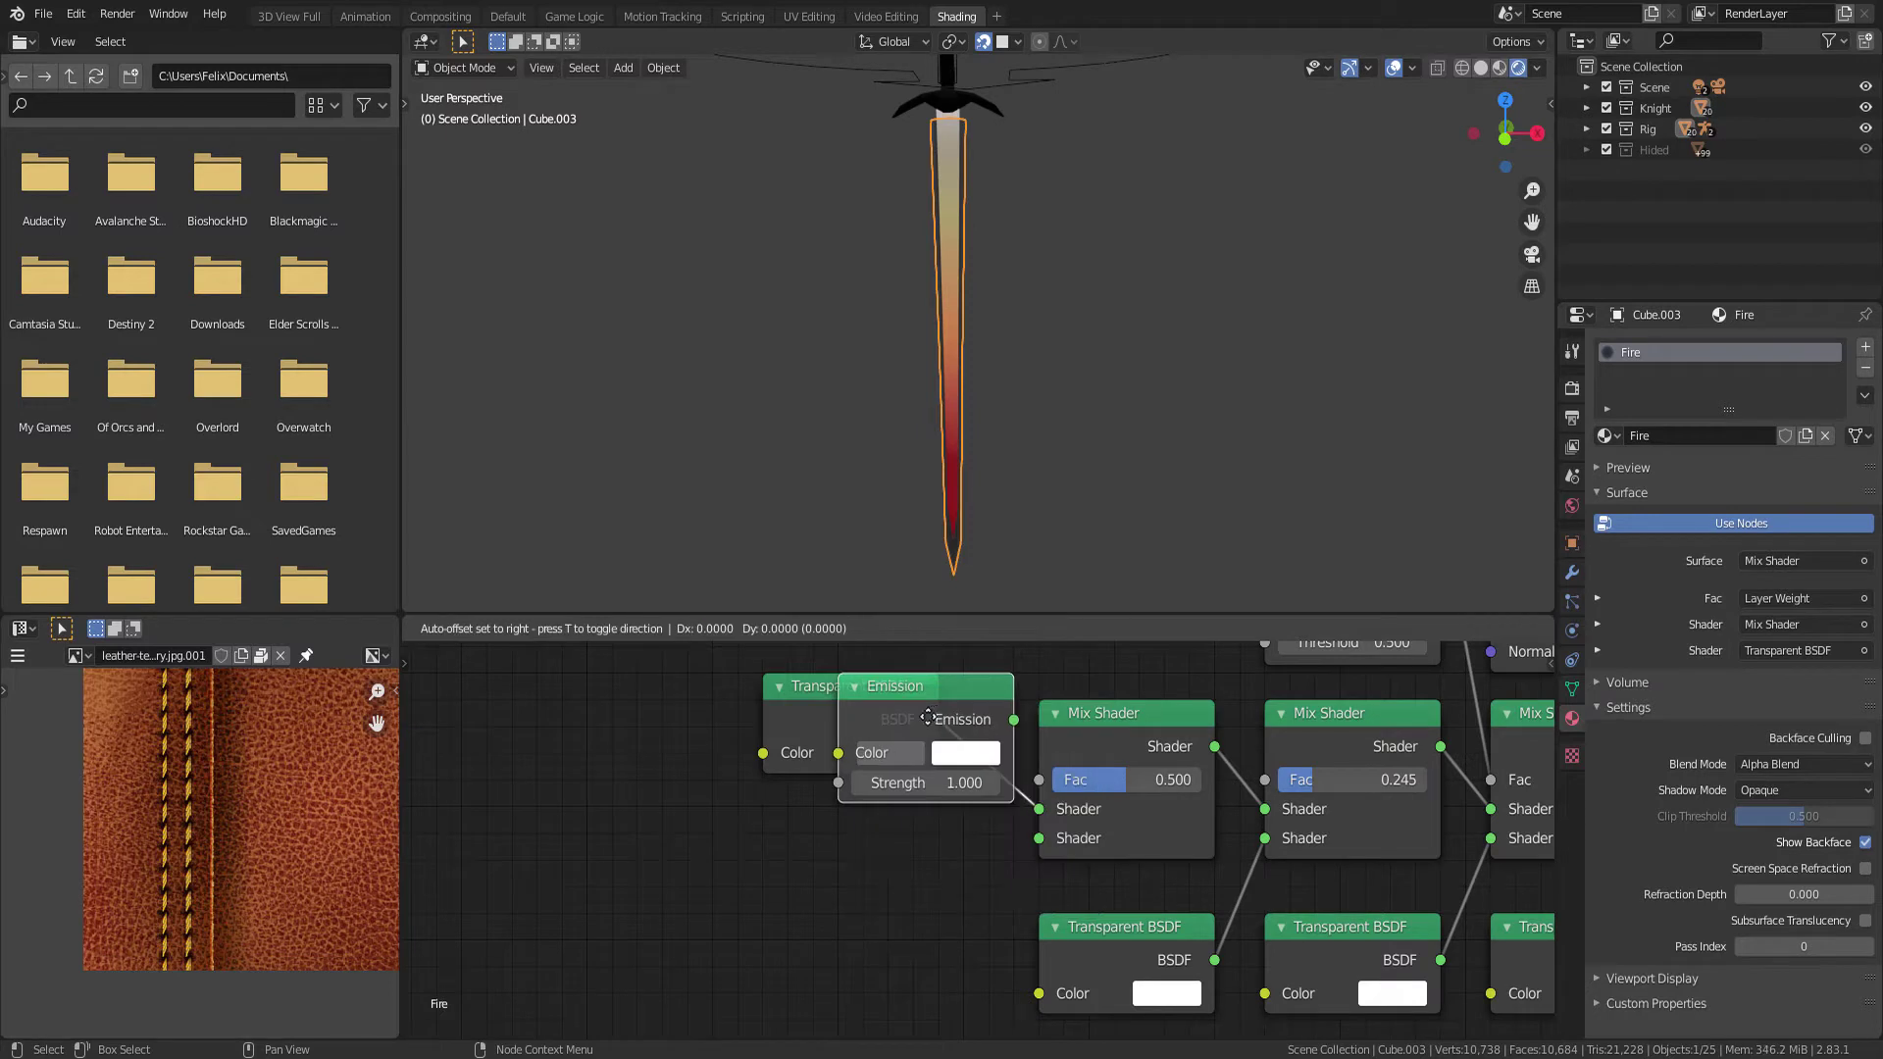
left_click(894, 889)
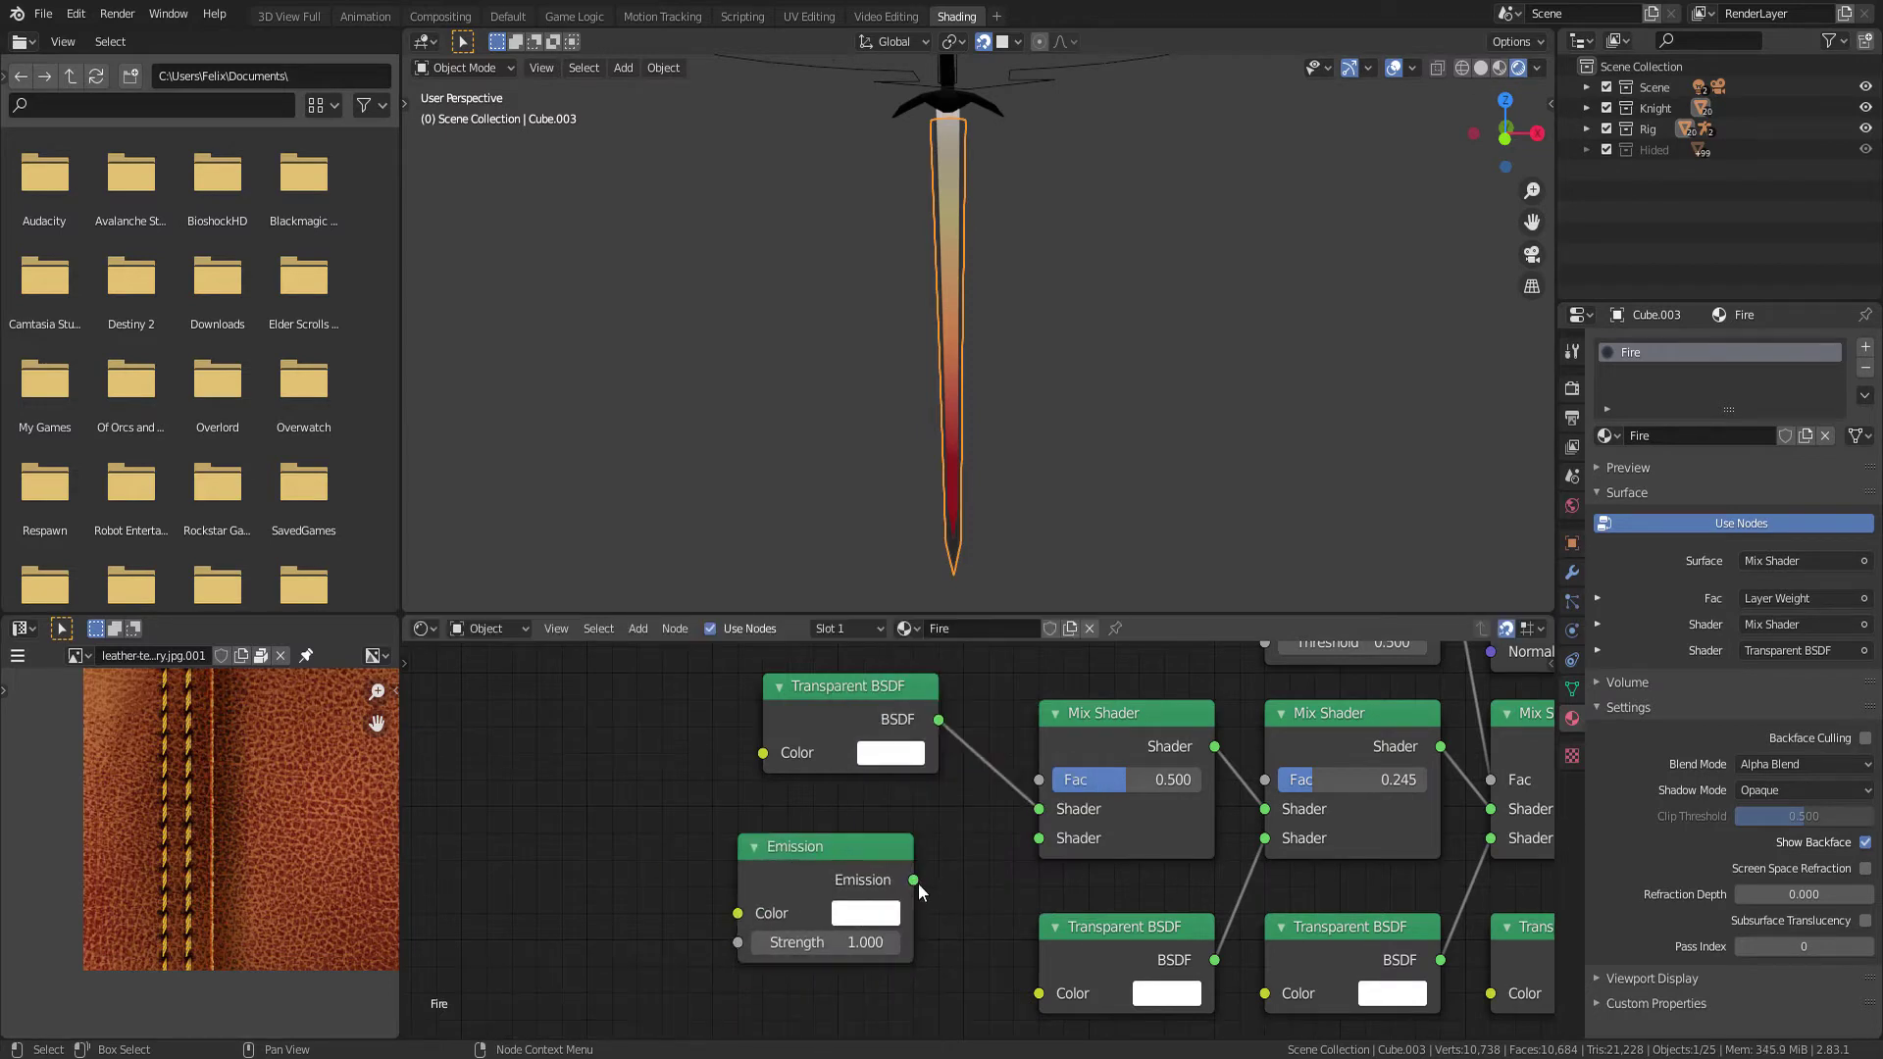
left_click_drag(918, 882, 1042, 840)
key("g")
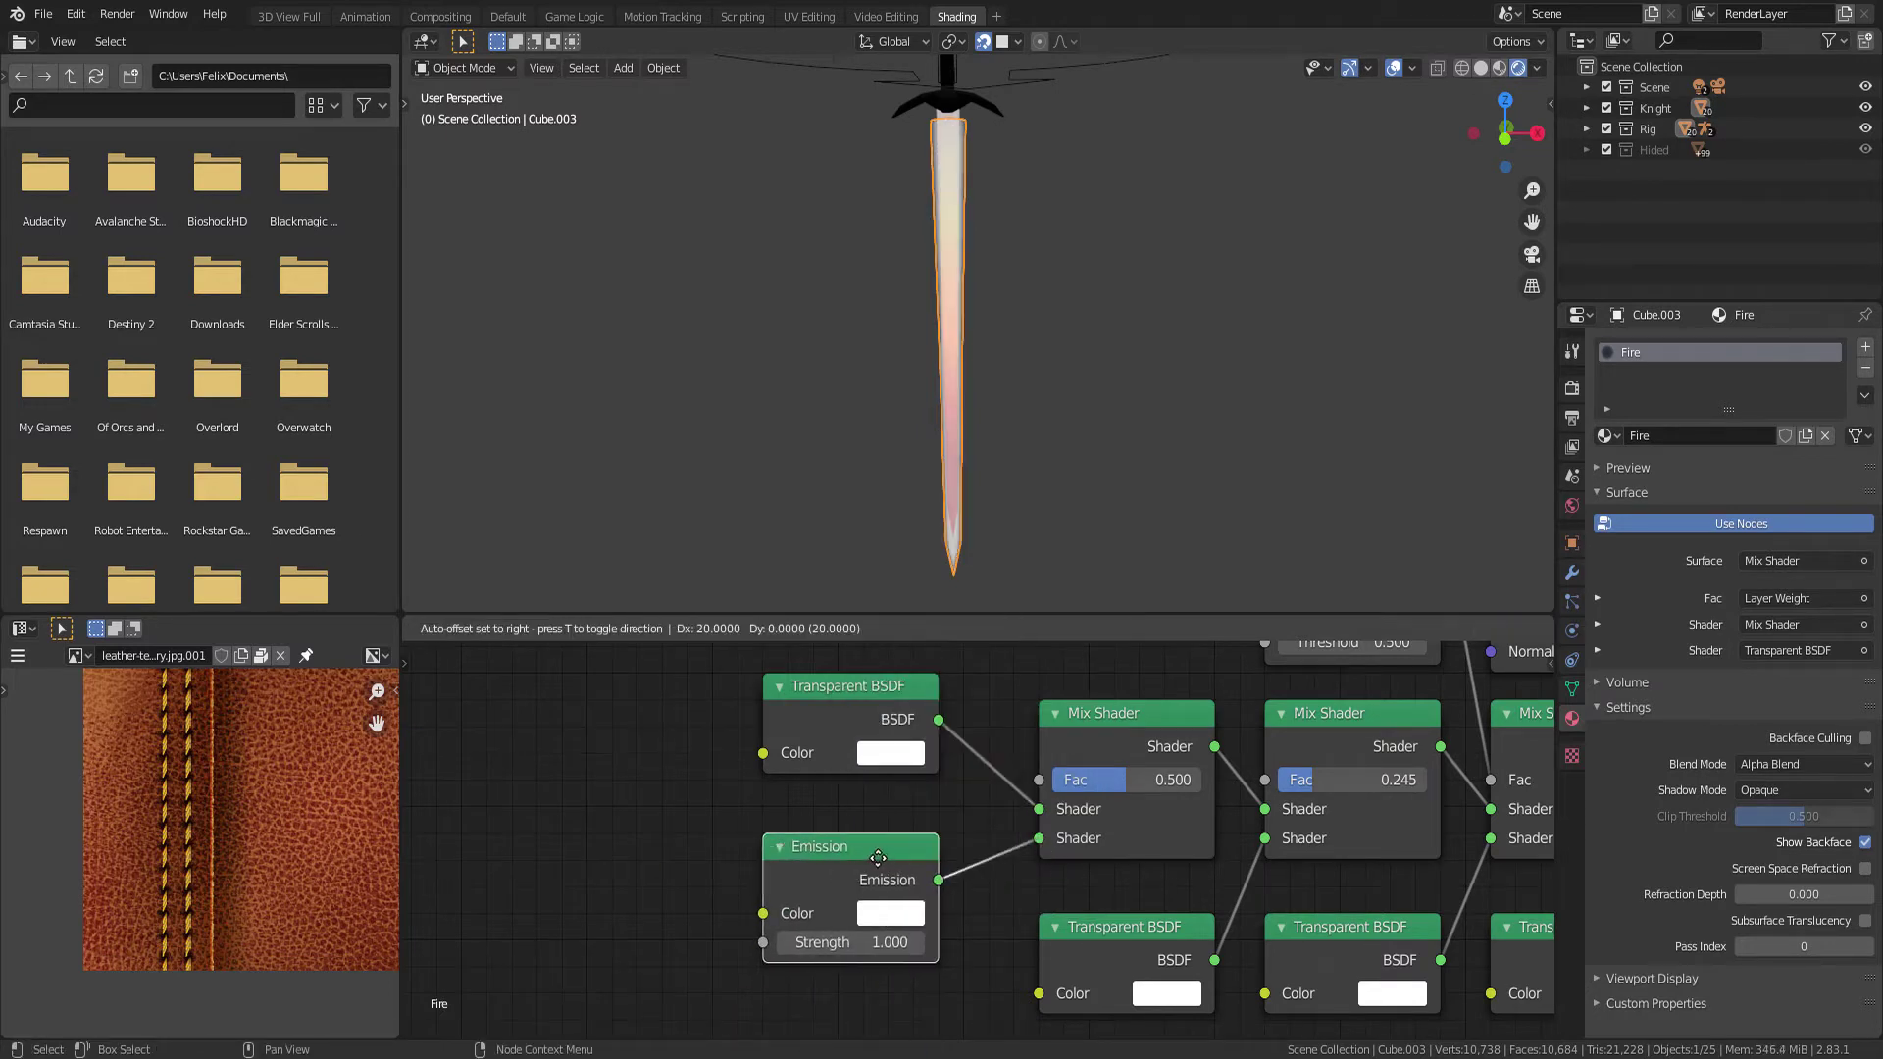
left_click(869, 697)
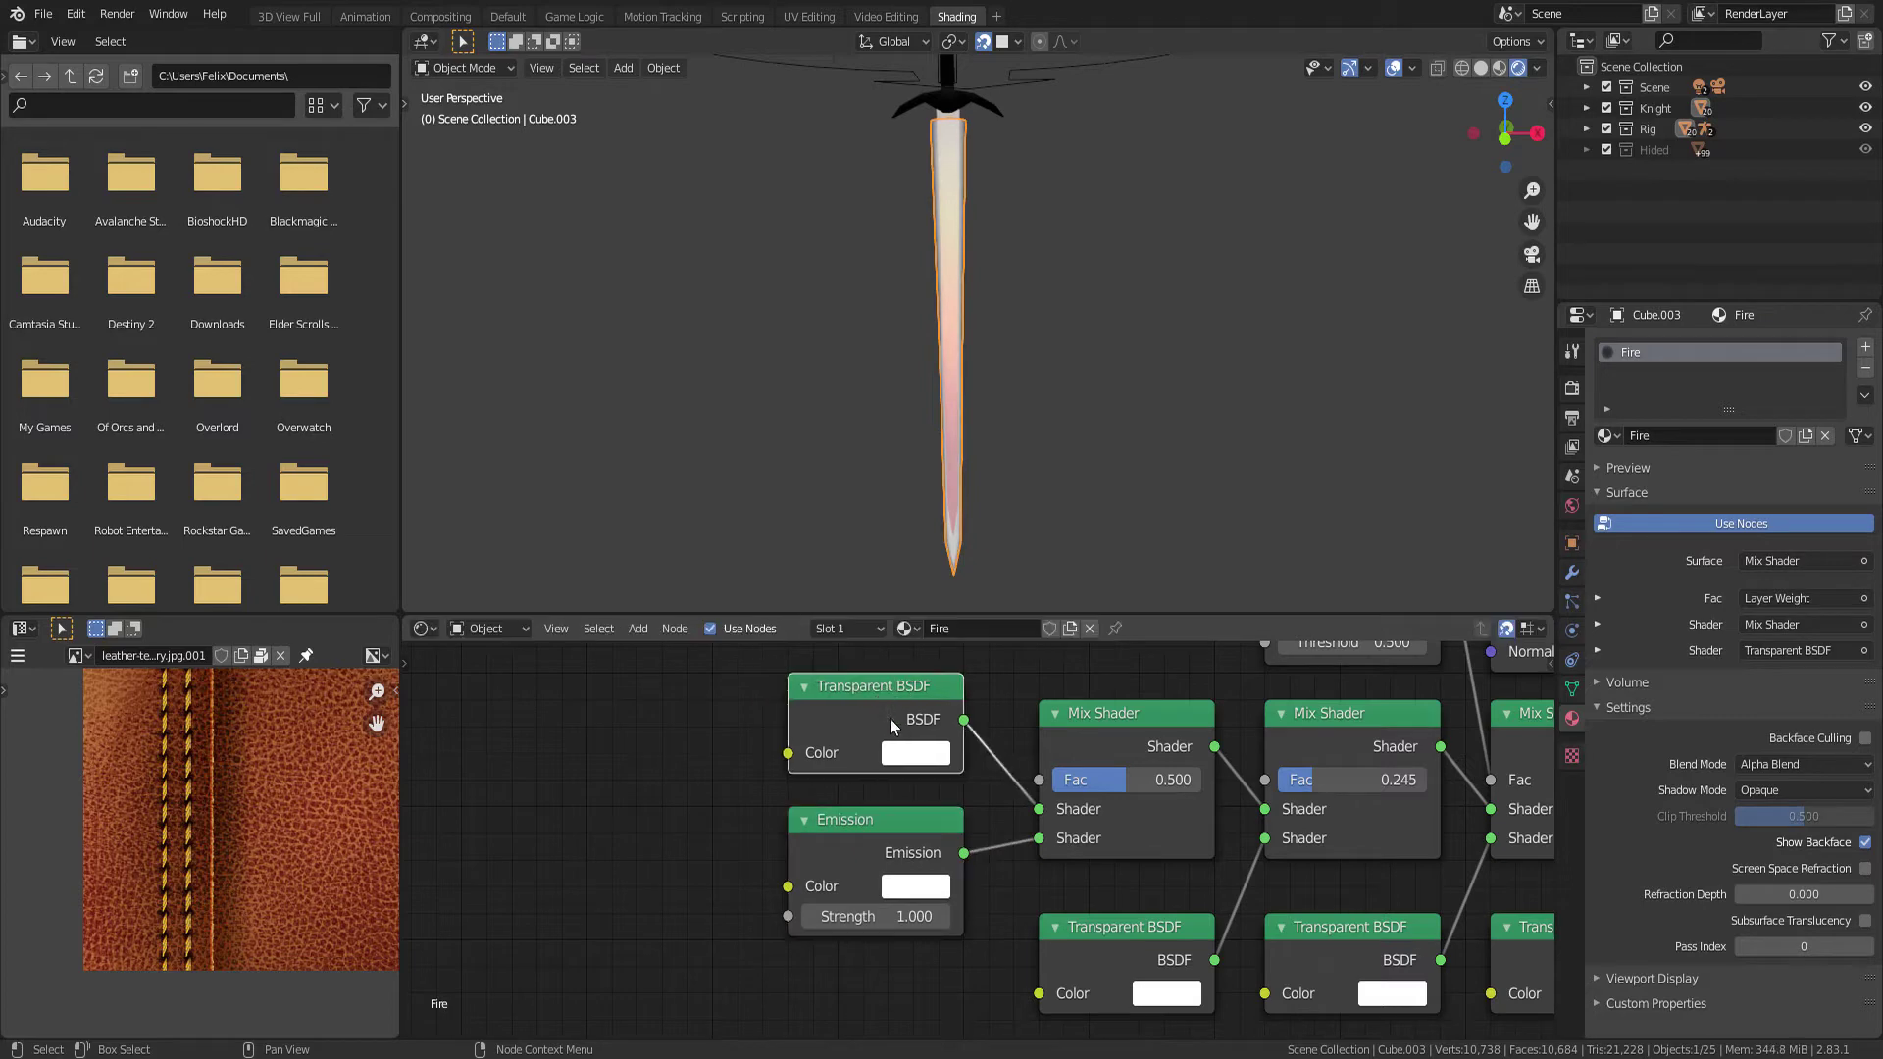
scroll(992, 916, "up", 5, "ctrl")
Add a ColorRamp linking Color to Emission Color and Alpha to the Mix Shader Fac
middle_click_drag(864, 822, 761, 817)
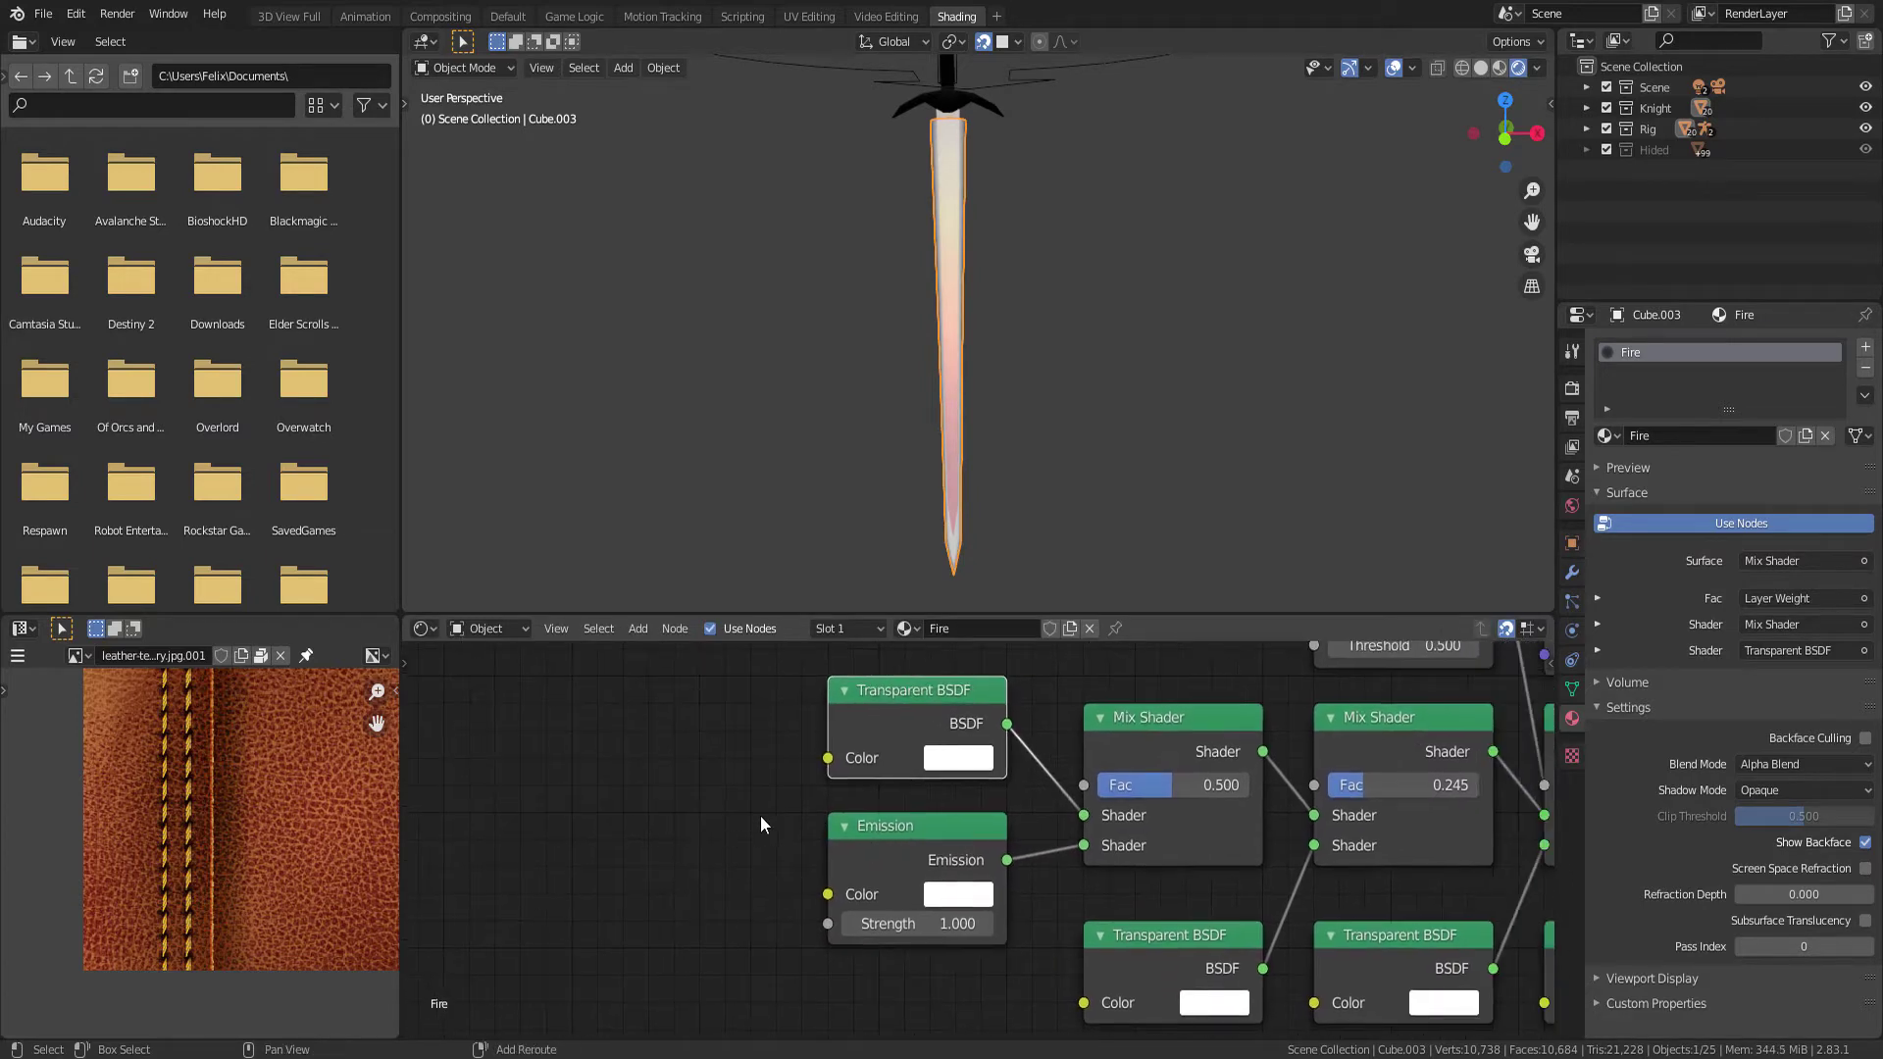
key("shift+a")
left_click(761, 817)
type("ramp")
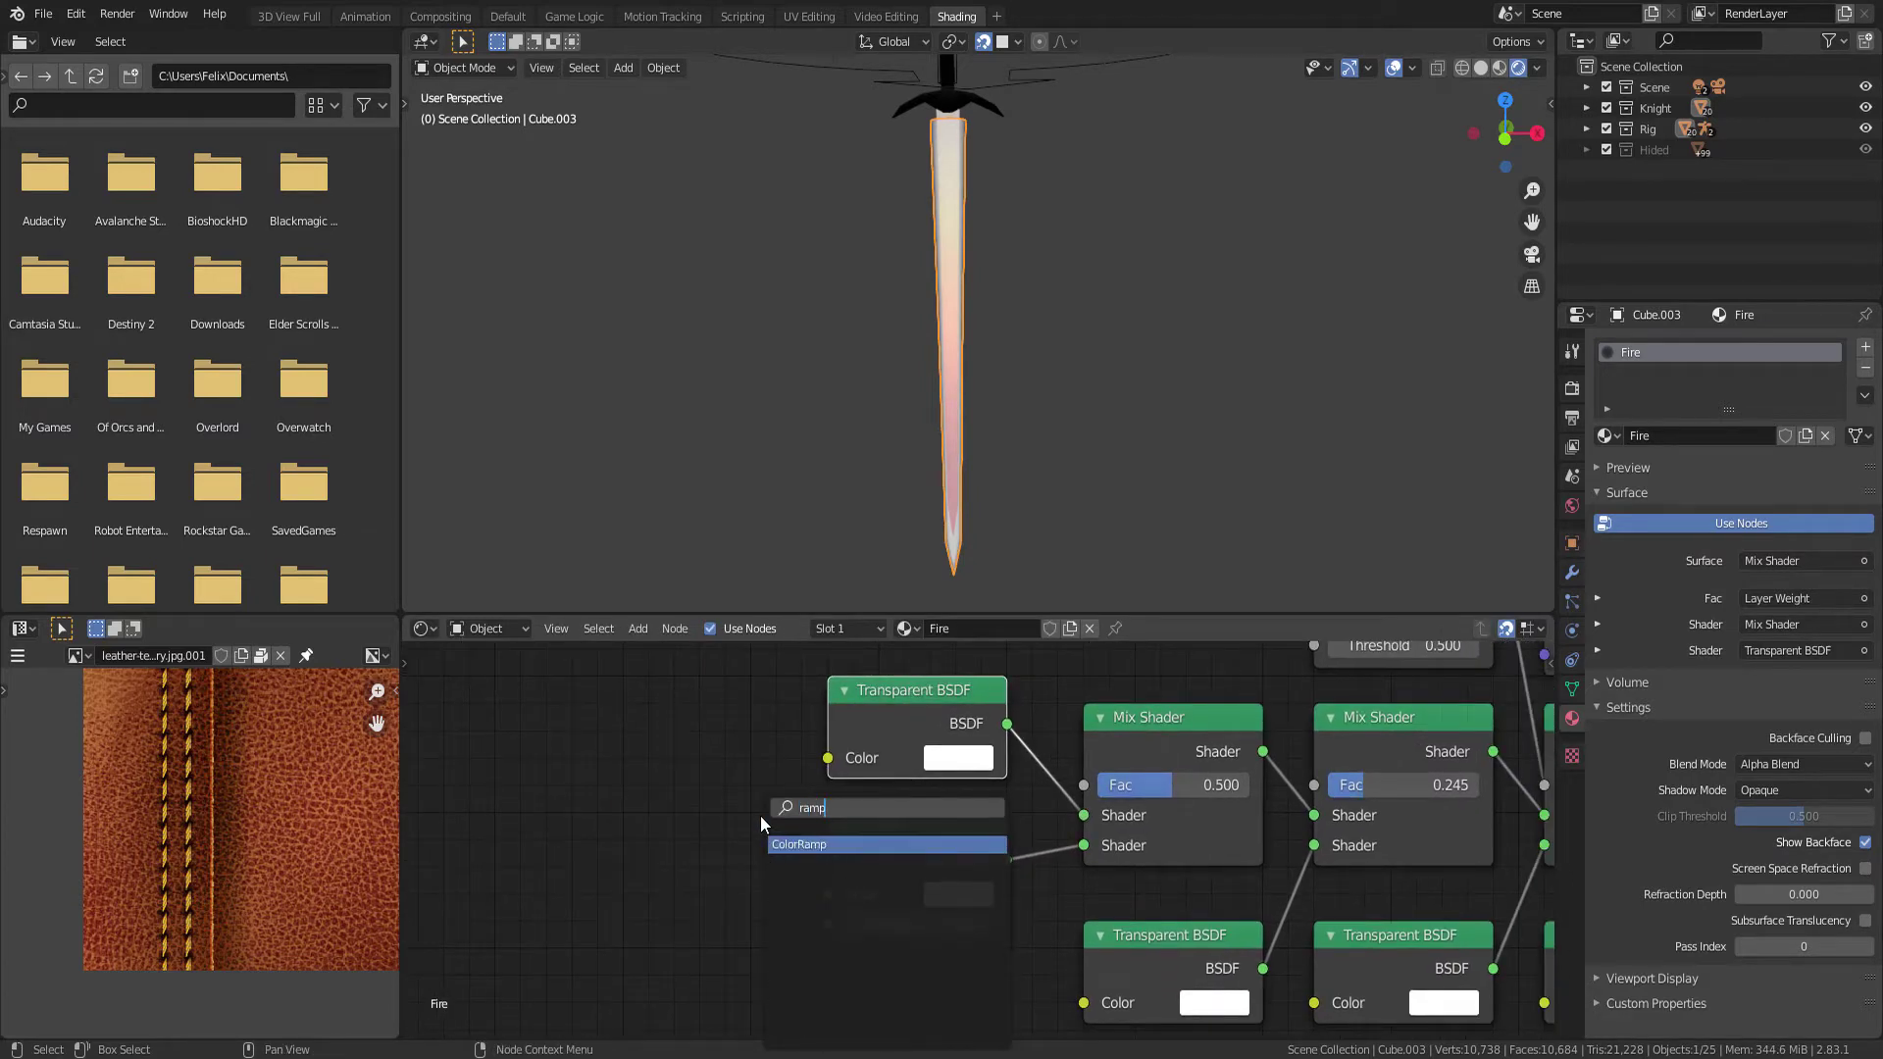
key("Return")
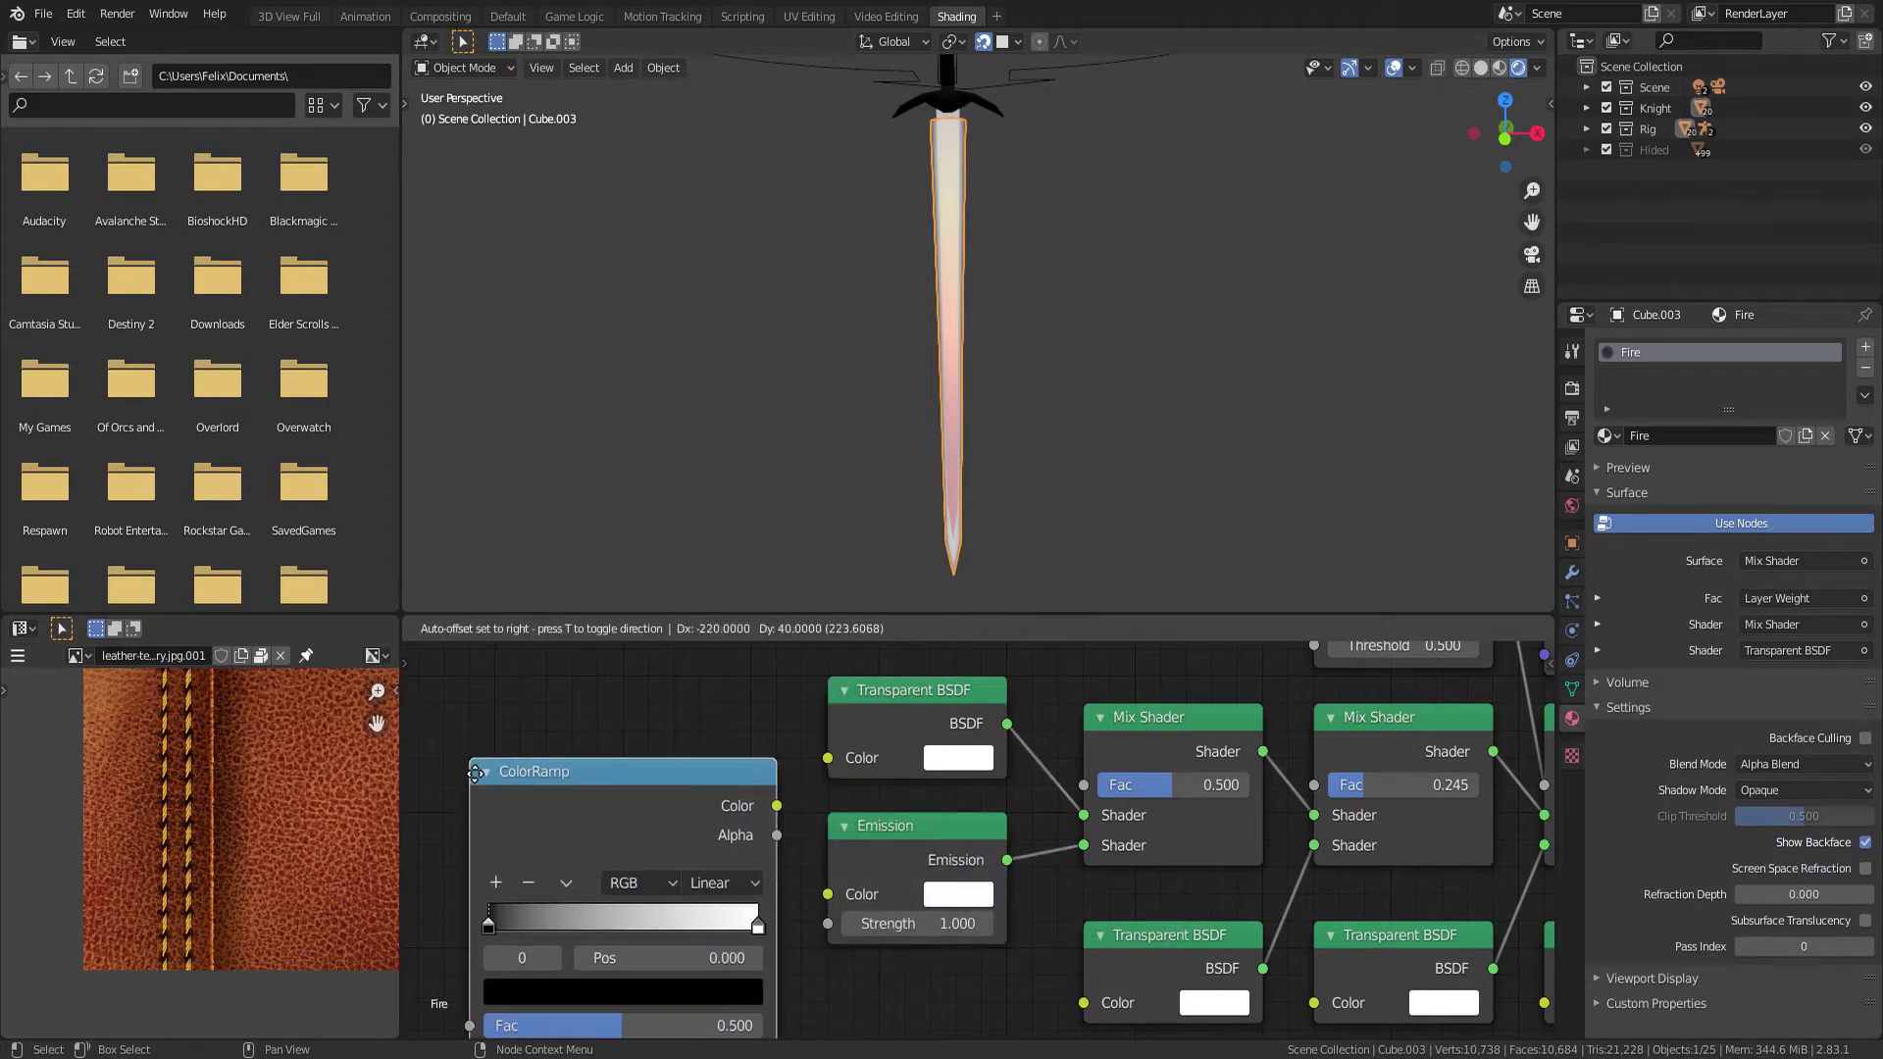
left_click(419, 714)
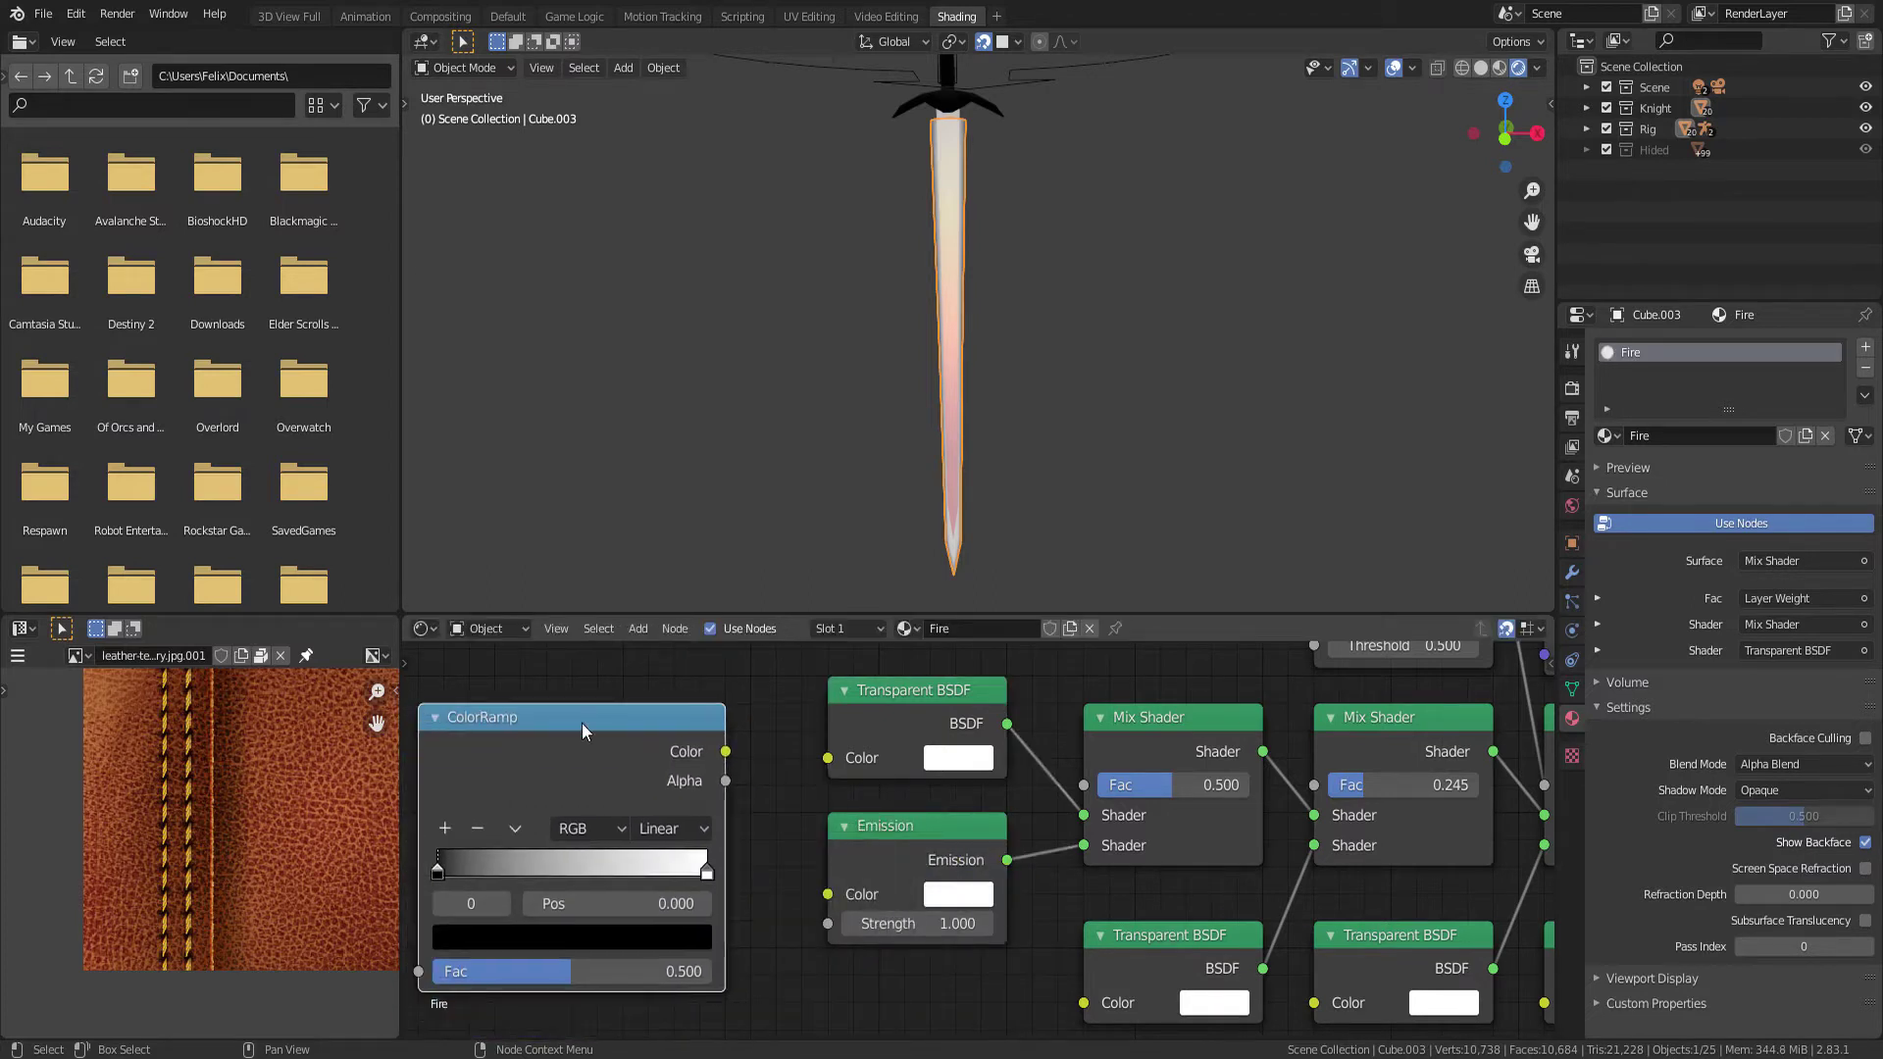
middle_click_drag(588, 724, 636, 702)
left_click_drag(771, 731, 873, 874)
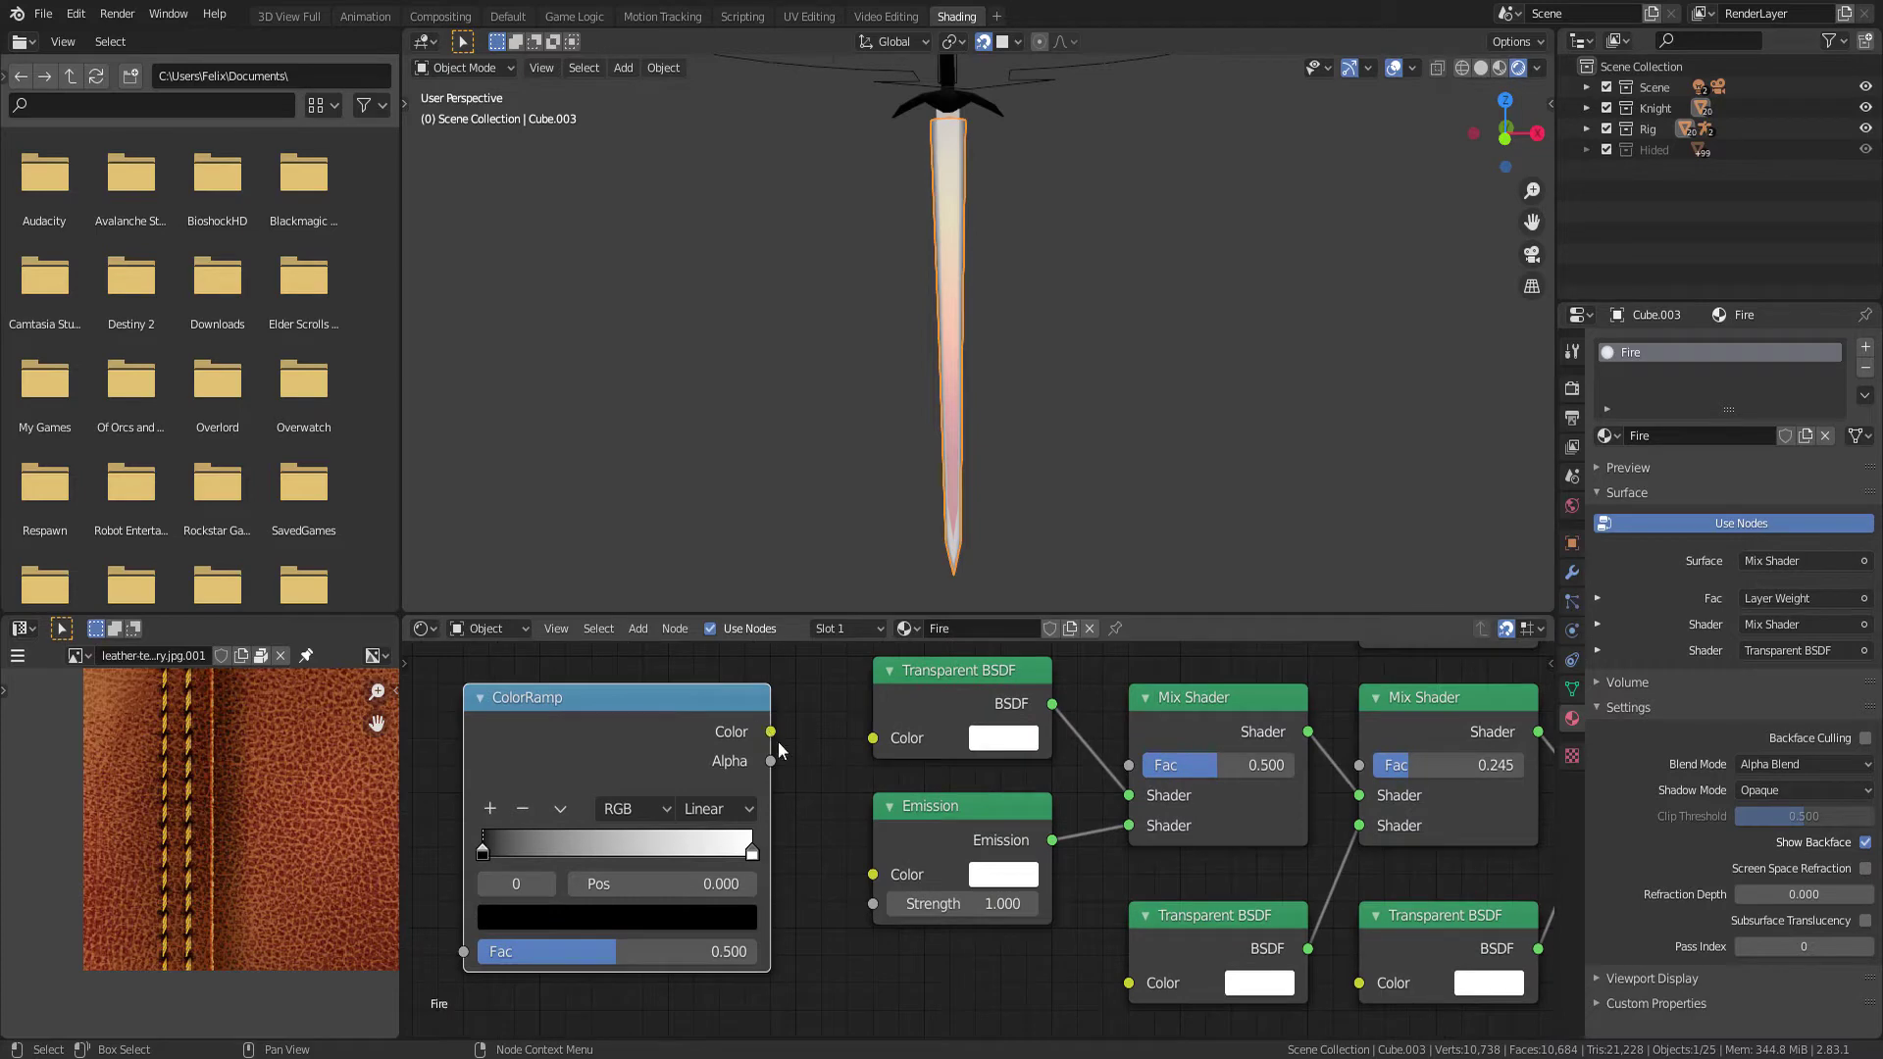
left_click_drag(771, 761, 1128, 768)
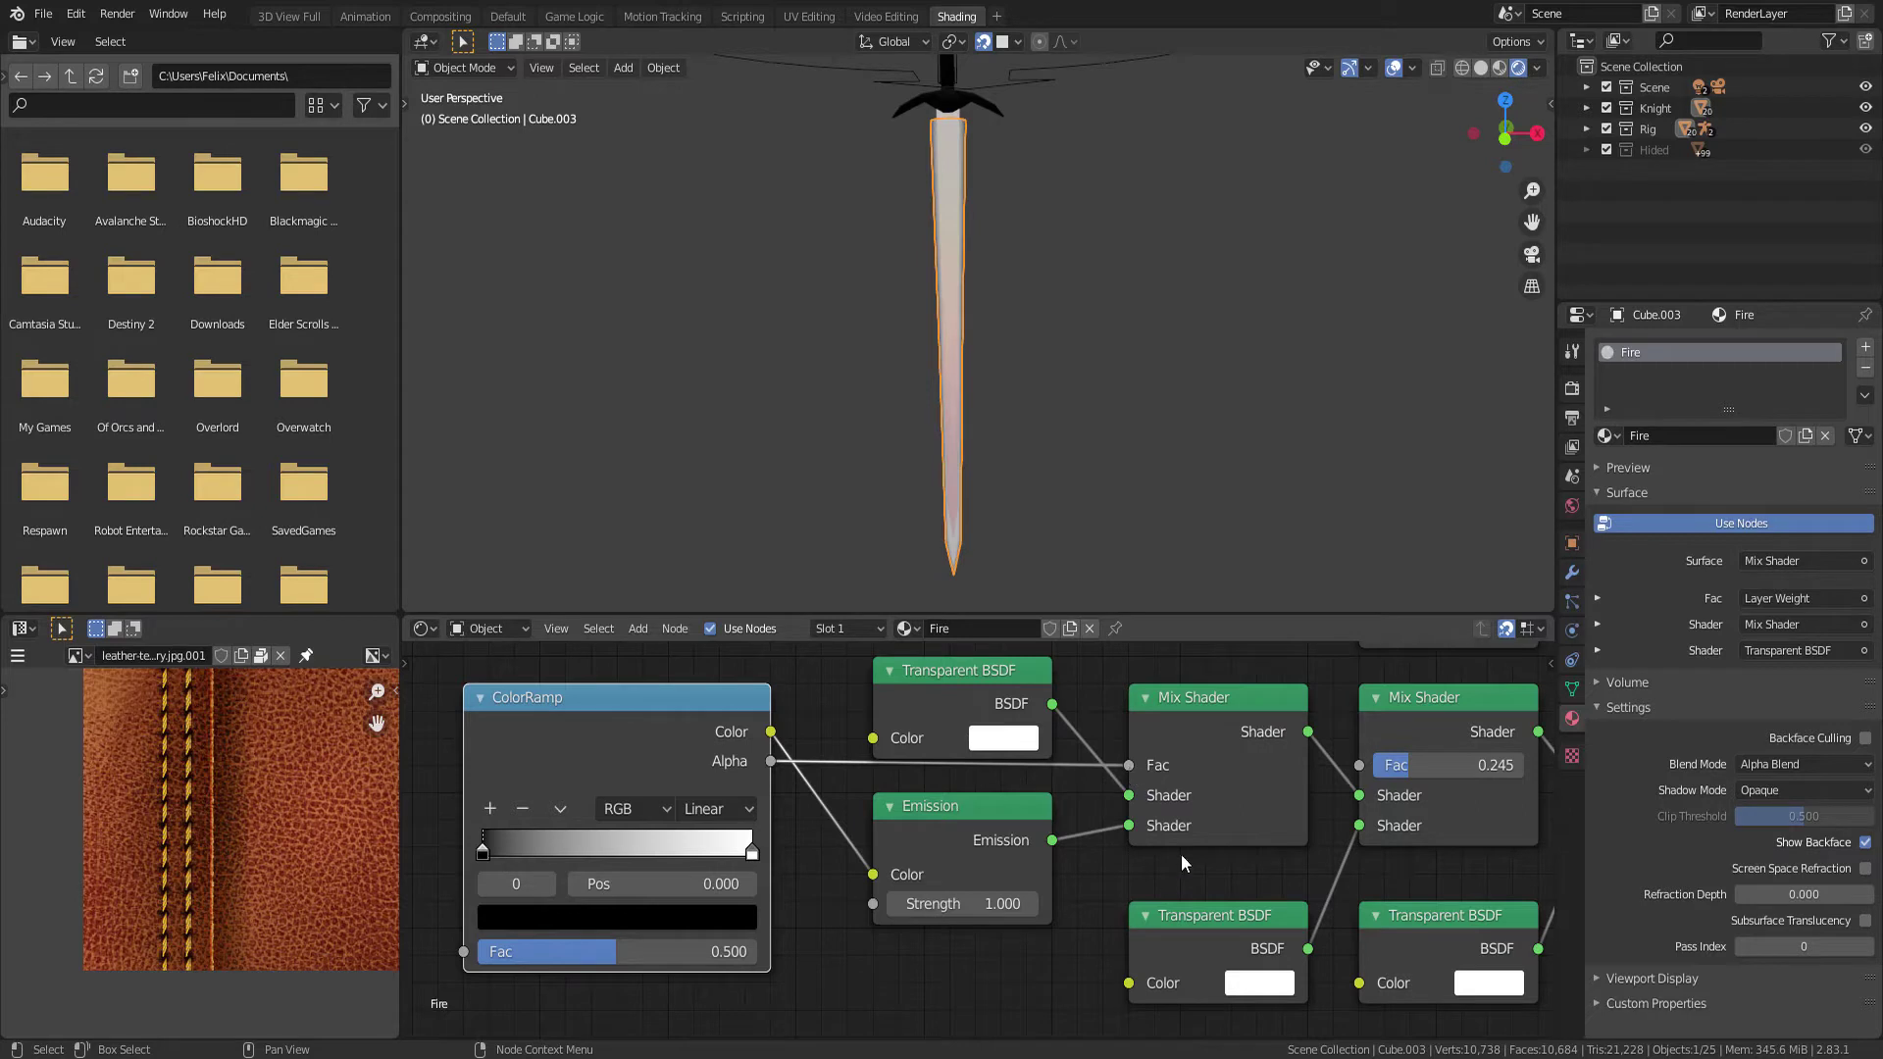
Pull the ColorRamp stops inward: black stop to about 0.23, white stop to 0.832
scroll(726, 759, "up", 2, "ctrl")
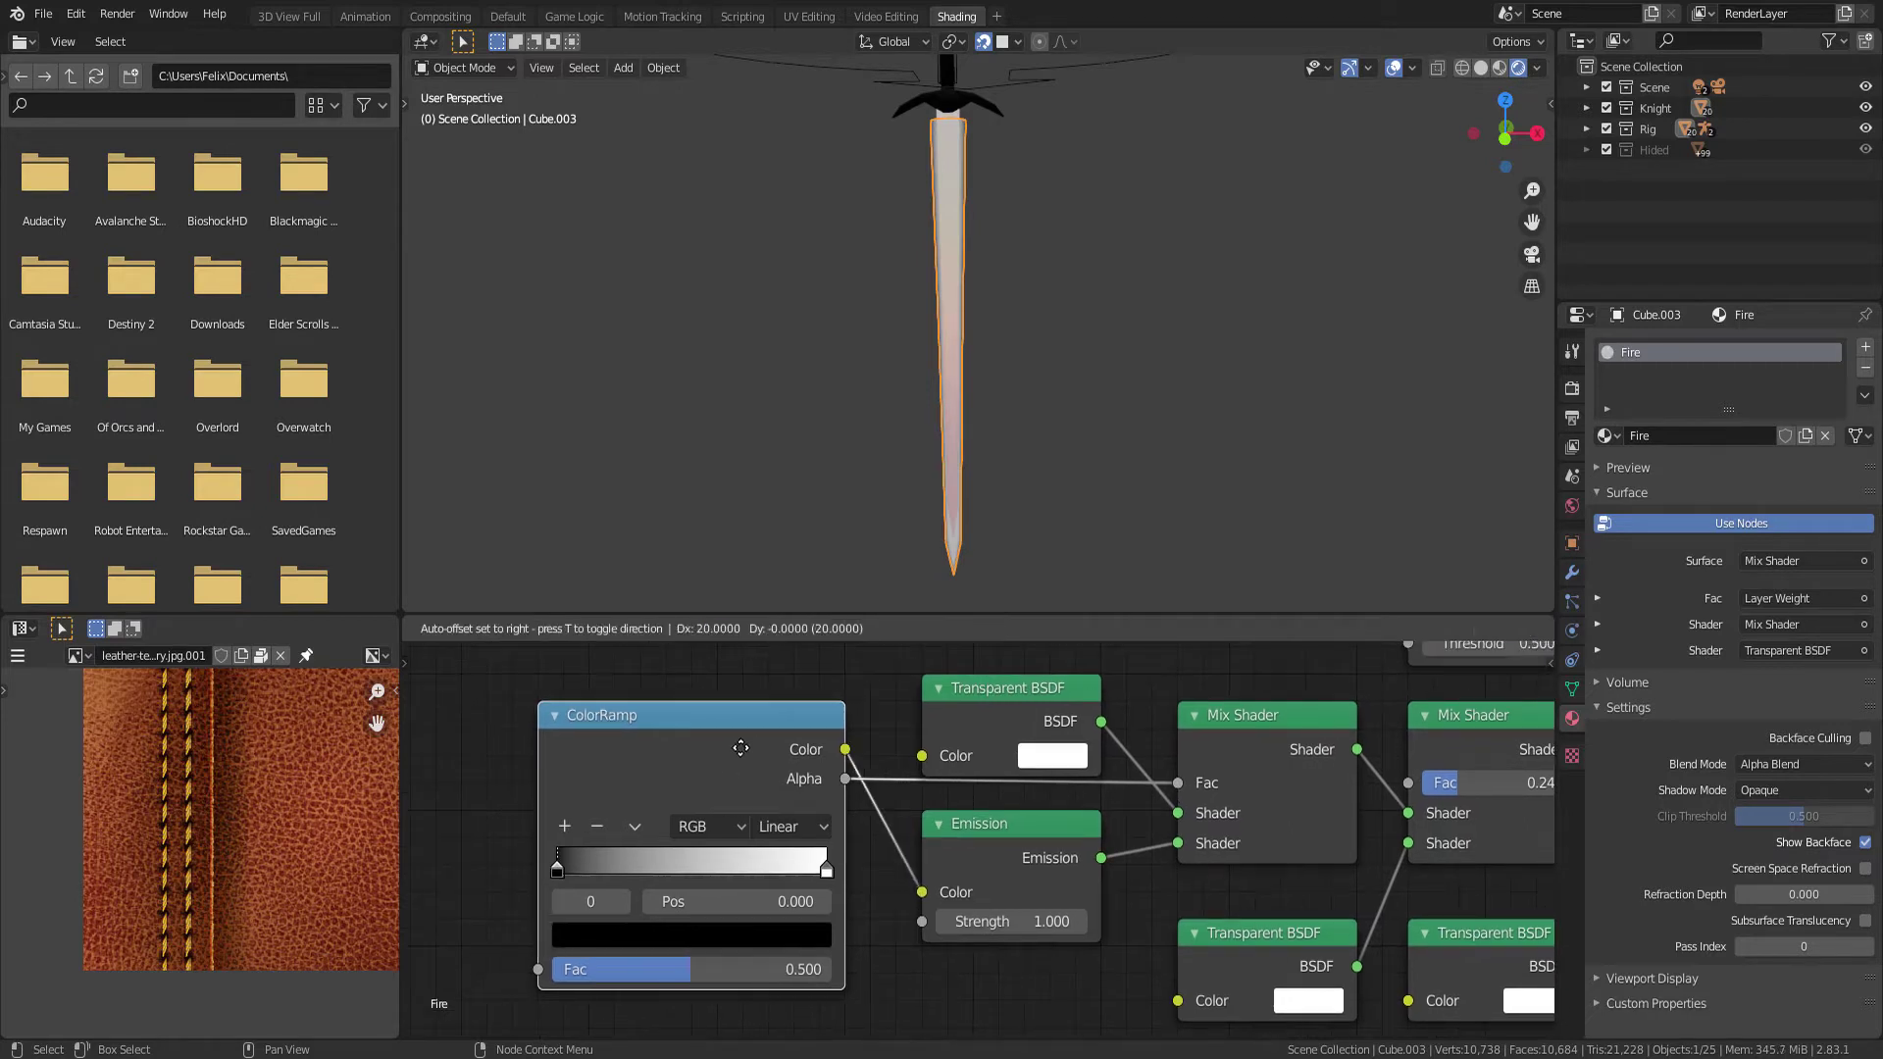
scroll(807, 788, "up", 3, "ctrl")
scroll(808, 788, "up", 3, "ctrl")
scroll(863, 844, "up", 2, "ctrl")
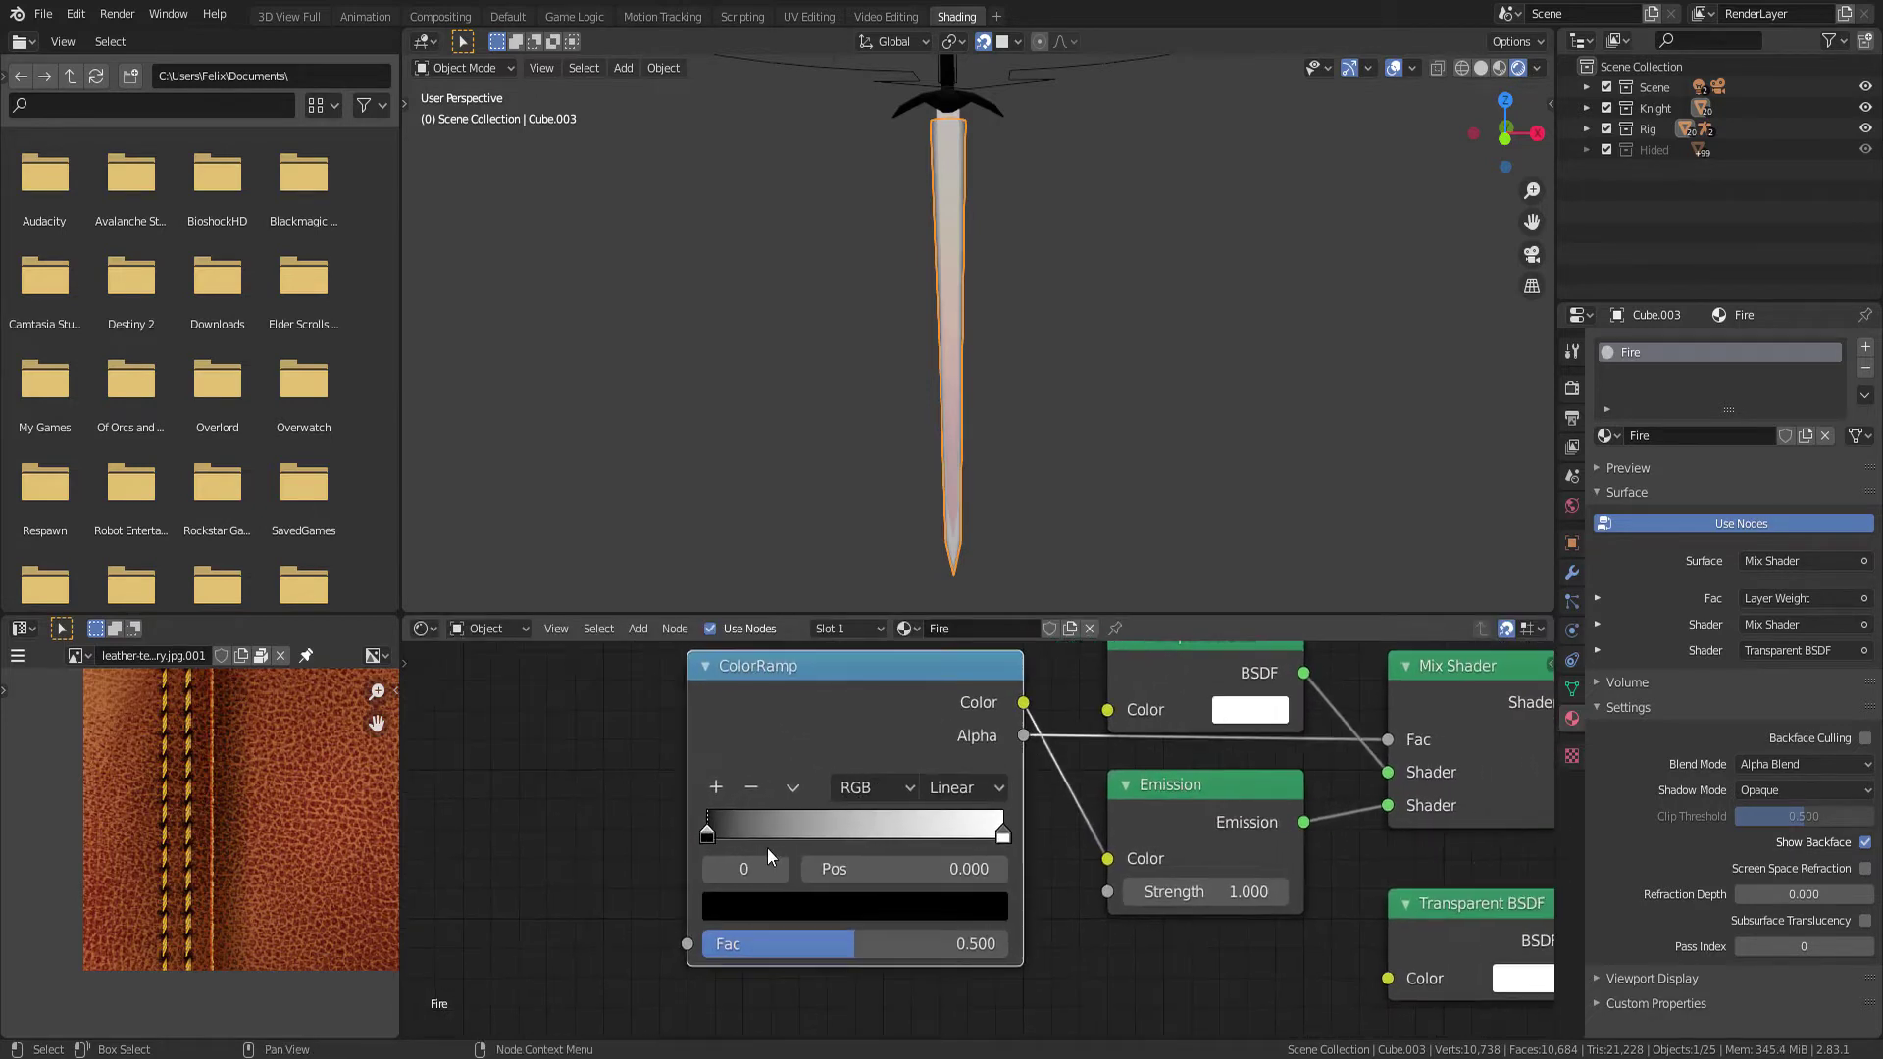
left_click(787, 908)
left_click_drag(814, 863, 844, 863)
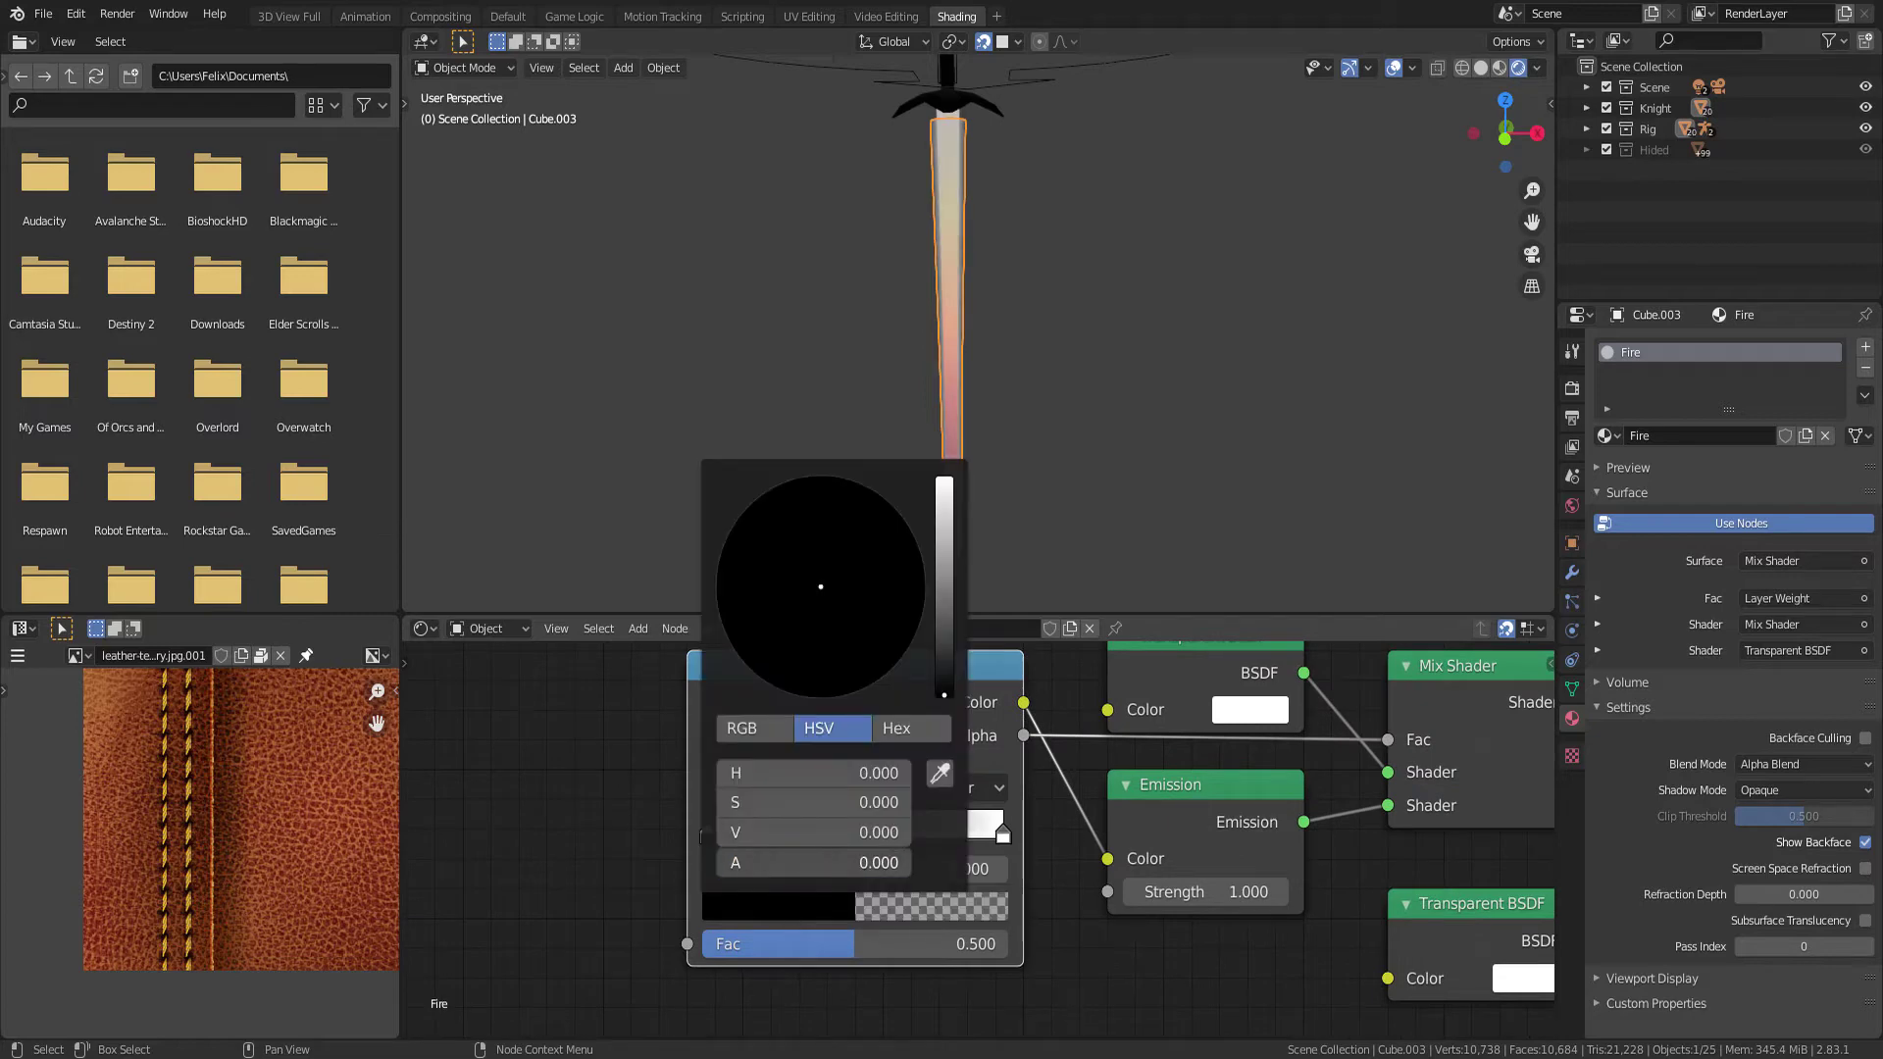
mouse_move(707, 834)
left_mouse_down()
mouse_move(795, 834)
mouse_move(556, 828)
left_mouse_up()
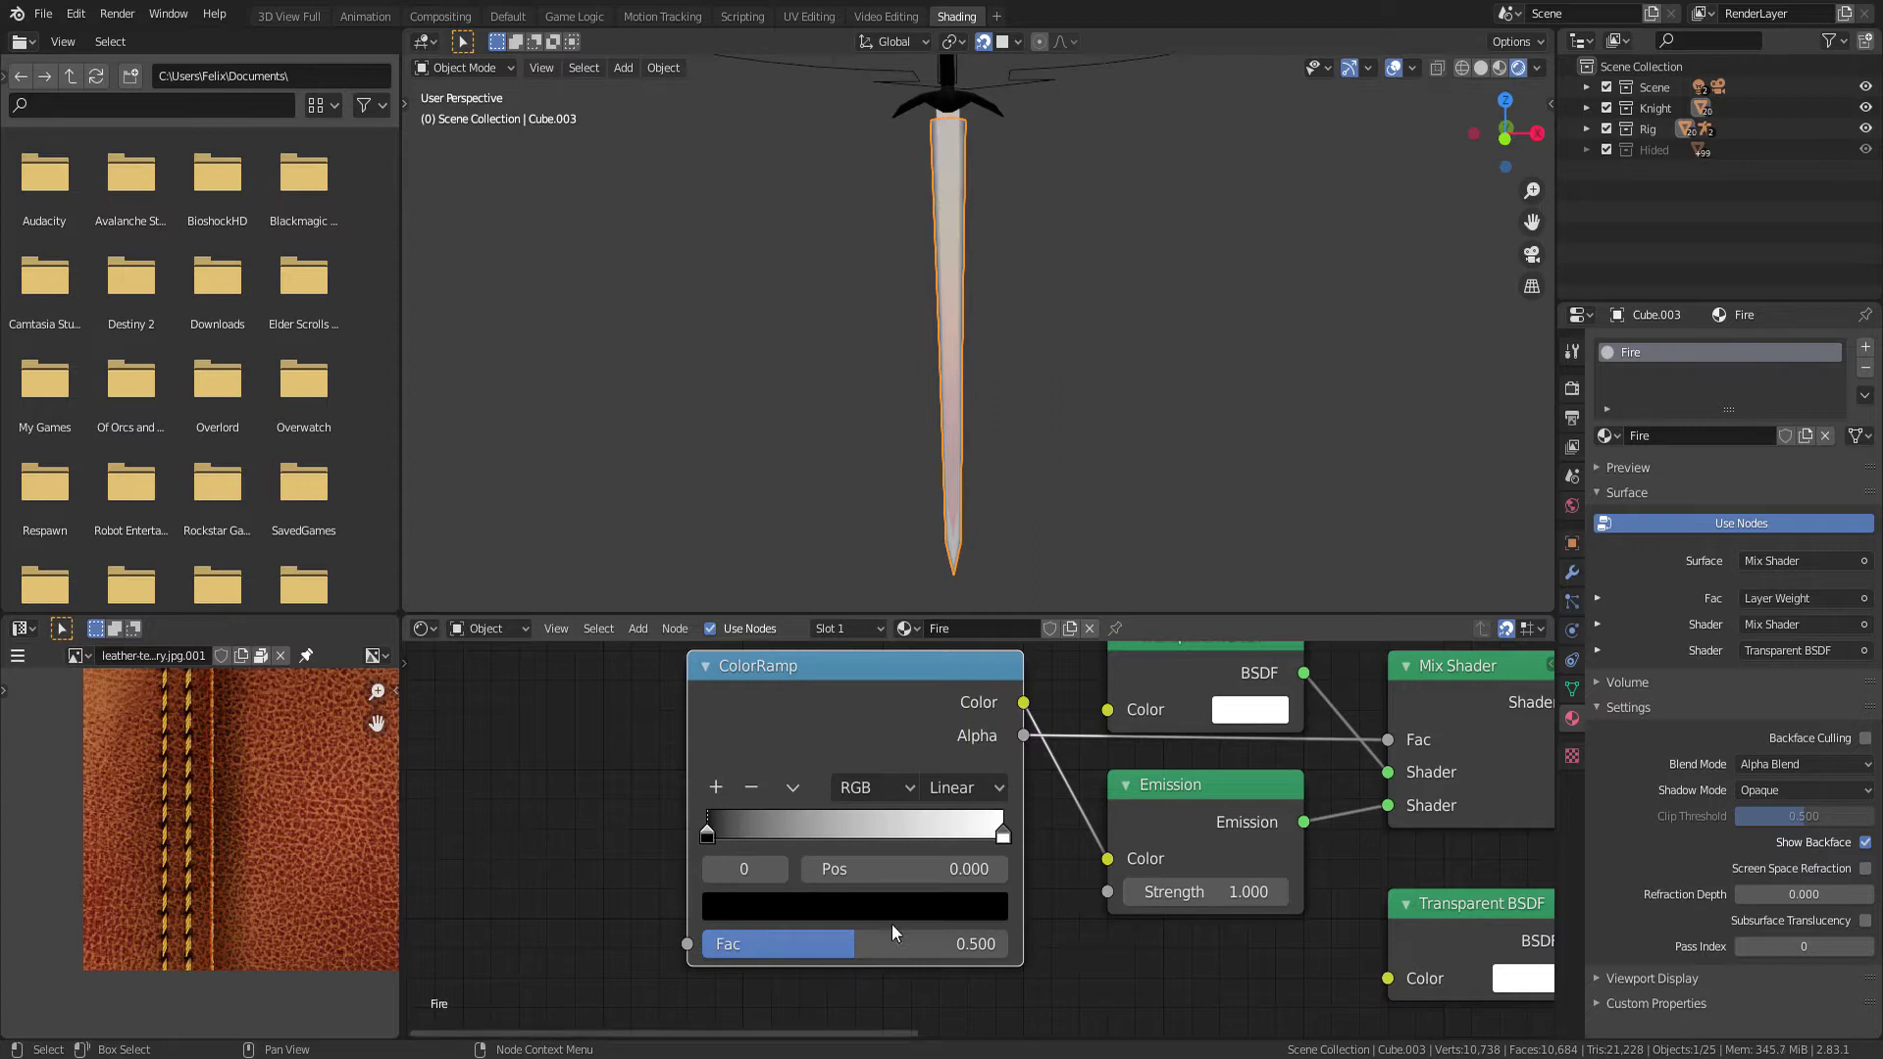
middle_click_drag(601, 756, 765, 780)
middle_click_drag(837, 859, 887, 825)
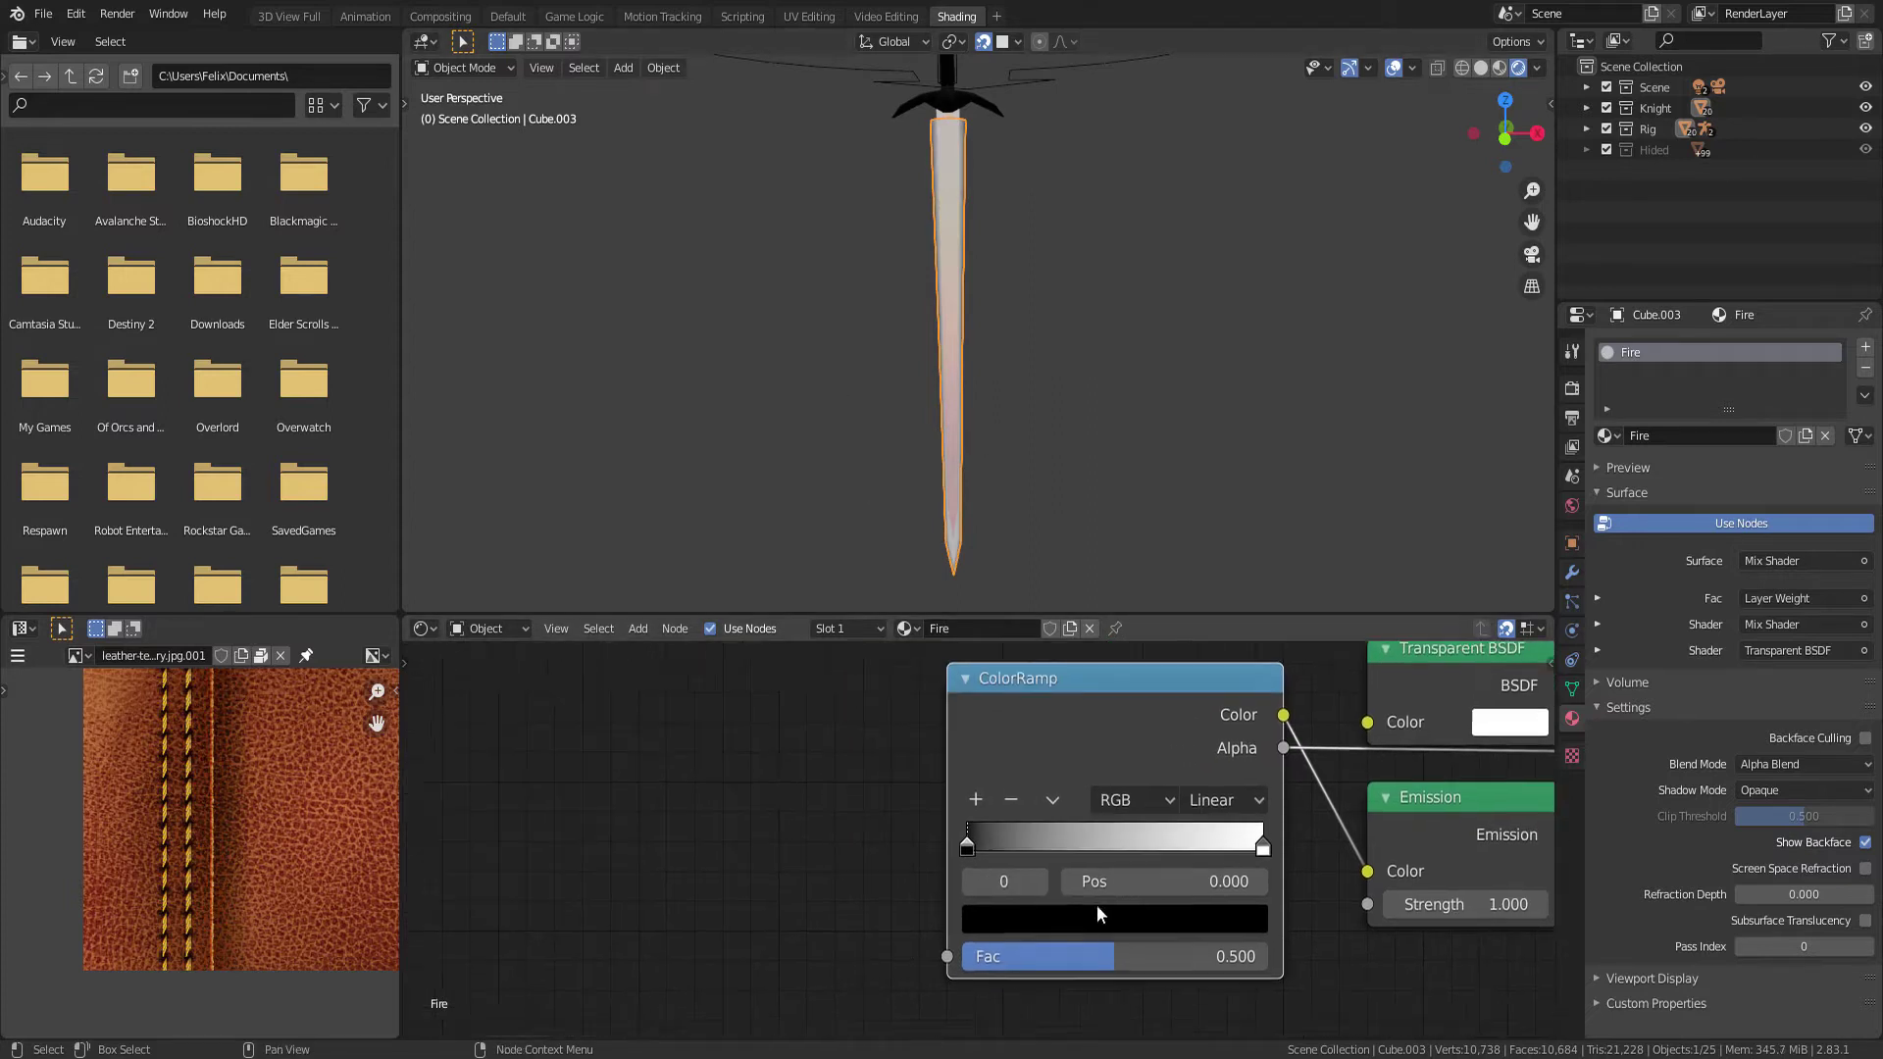
left_click_drag(992, 822, 1004, 816)
left_click_drag(1216, 822, 1168, 822)
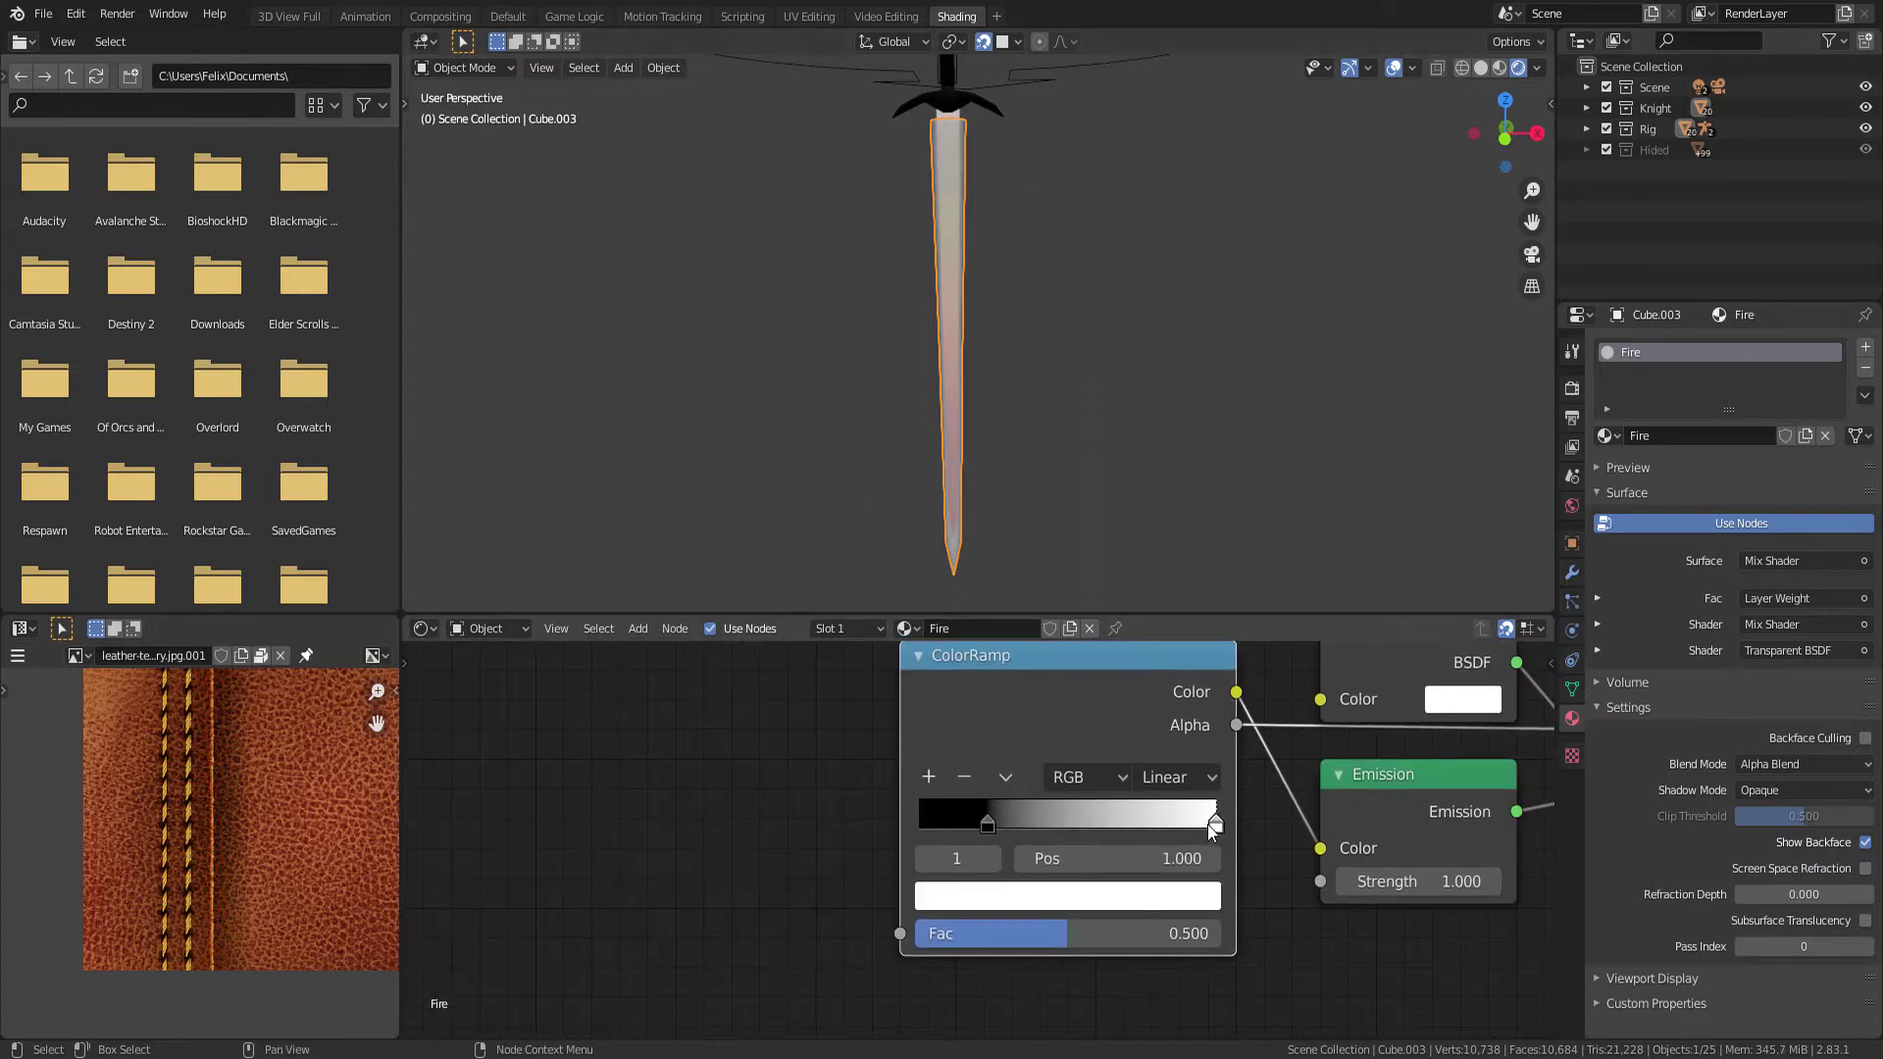
middle_click_drag(844, 814, 858, 834)
key("shift+a")
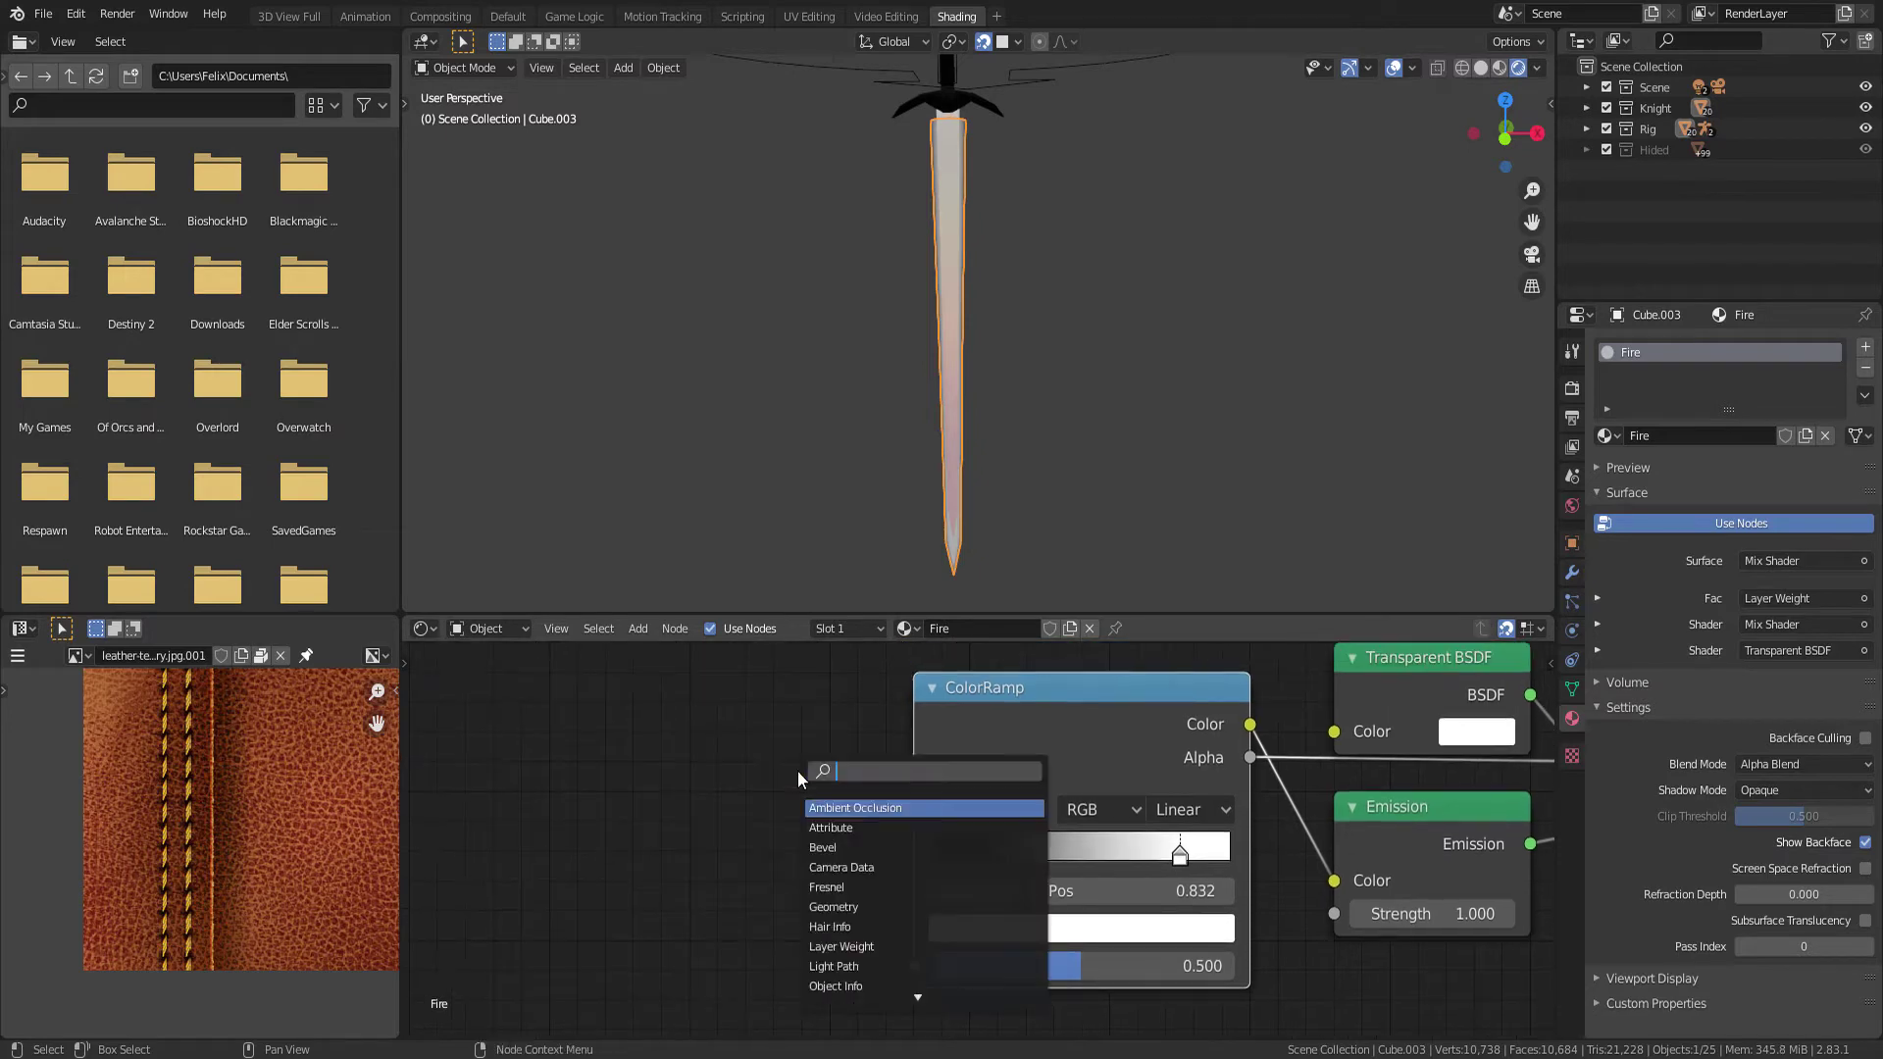
Add a Gradient Texture whose Color feeds the ColorRamp Fac
type("gra")
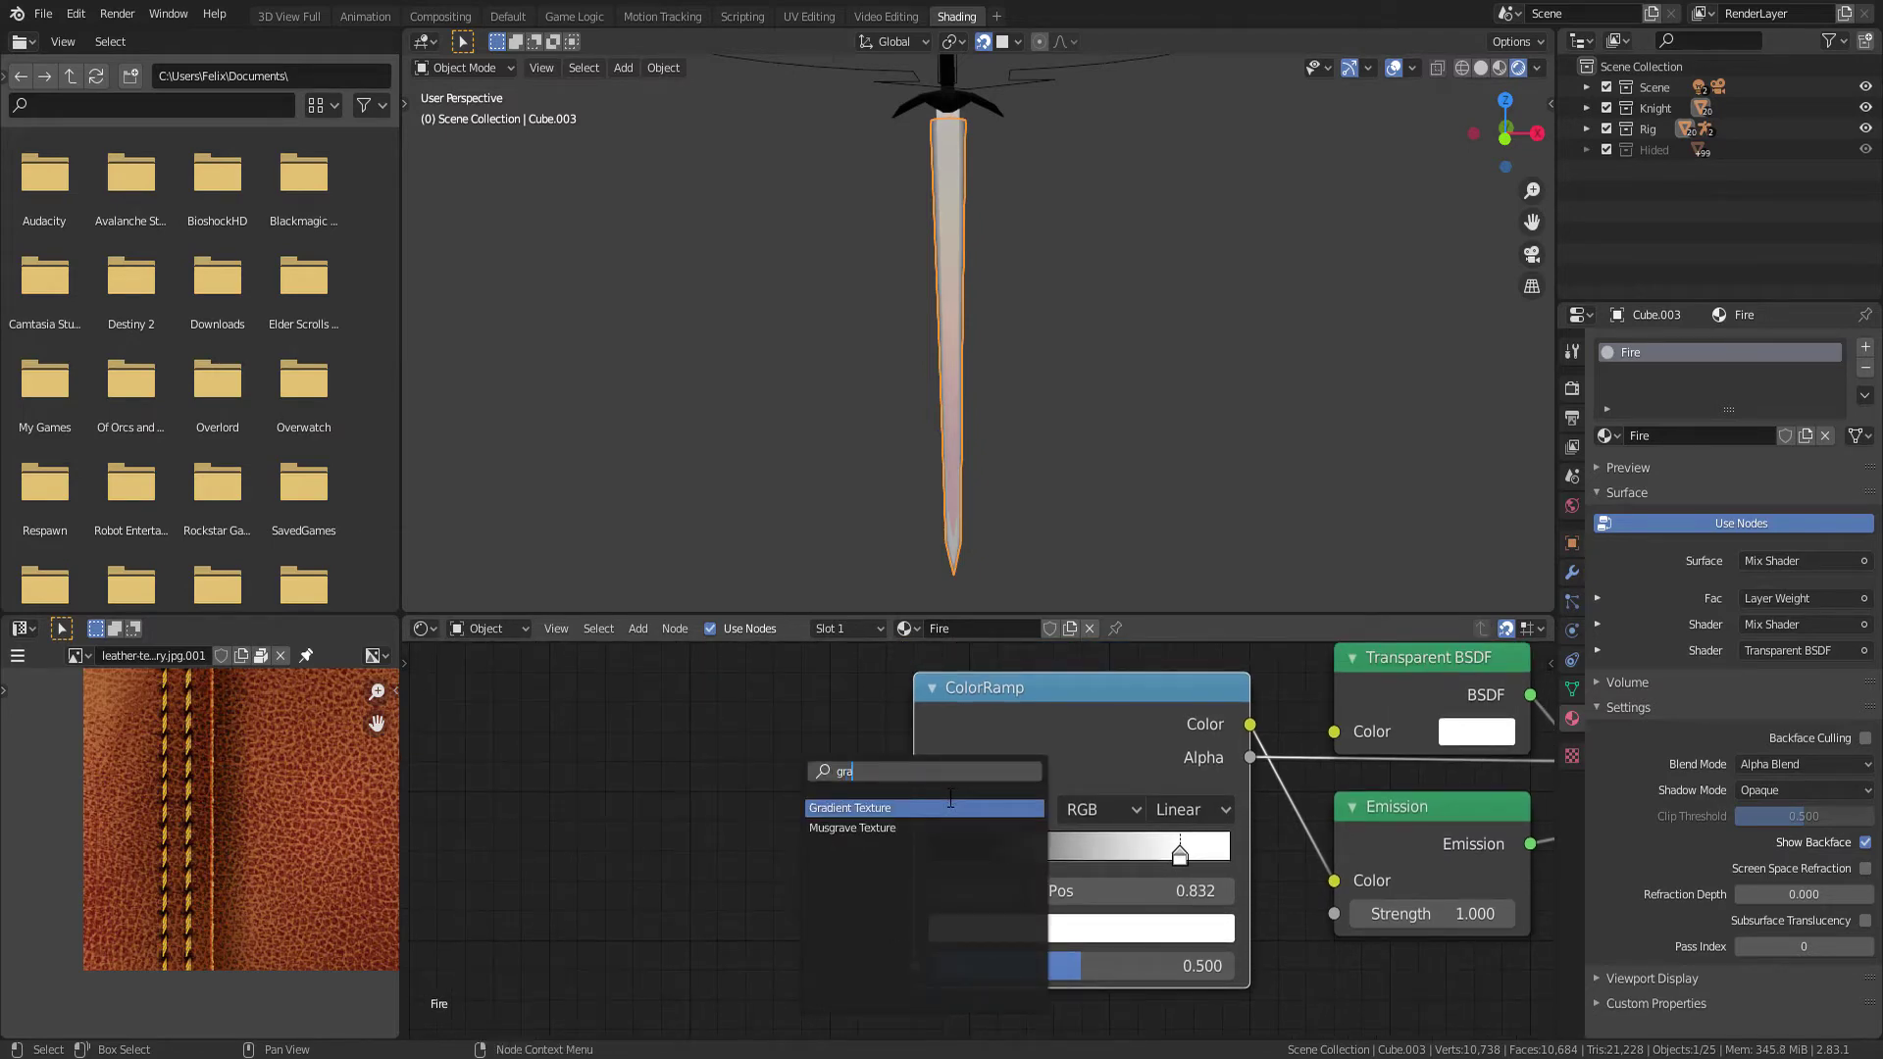
left_click(950, 807)
left_click(775, 845)
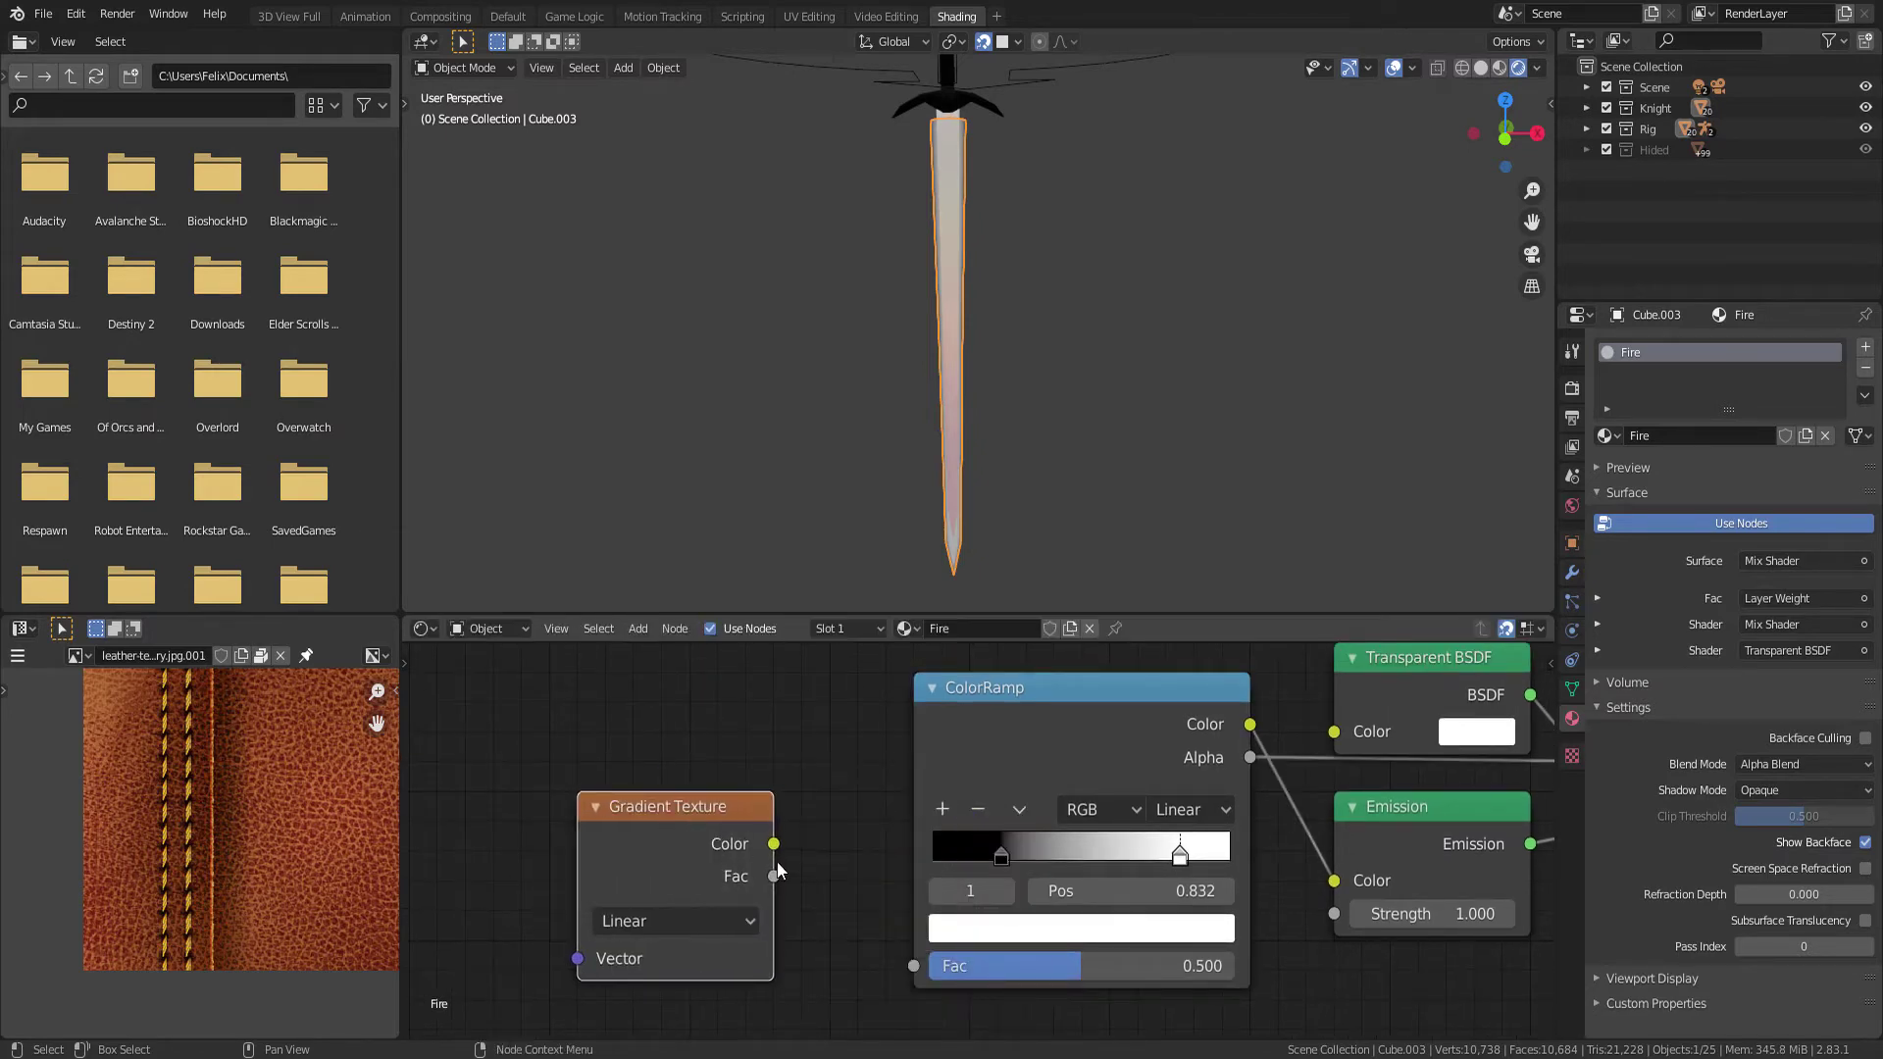
left_click_drag(774, 843, 913, 966)
left_click_drag(687, 849, 742, 850)
left_click(771, 849)
key("KP_Decimal")
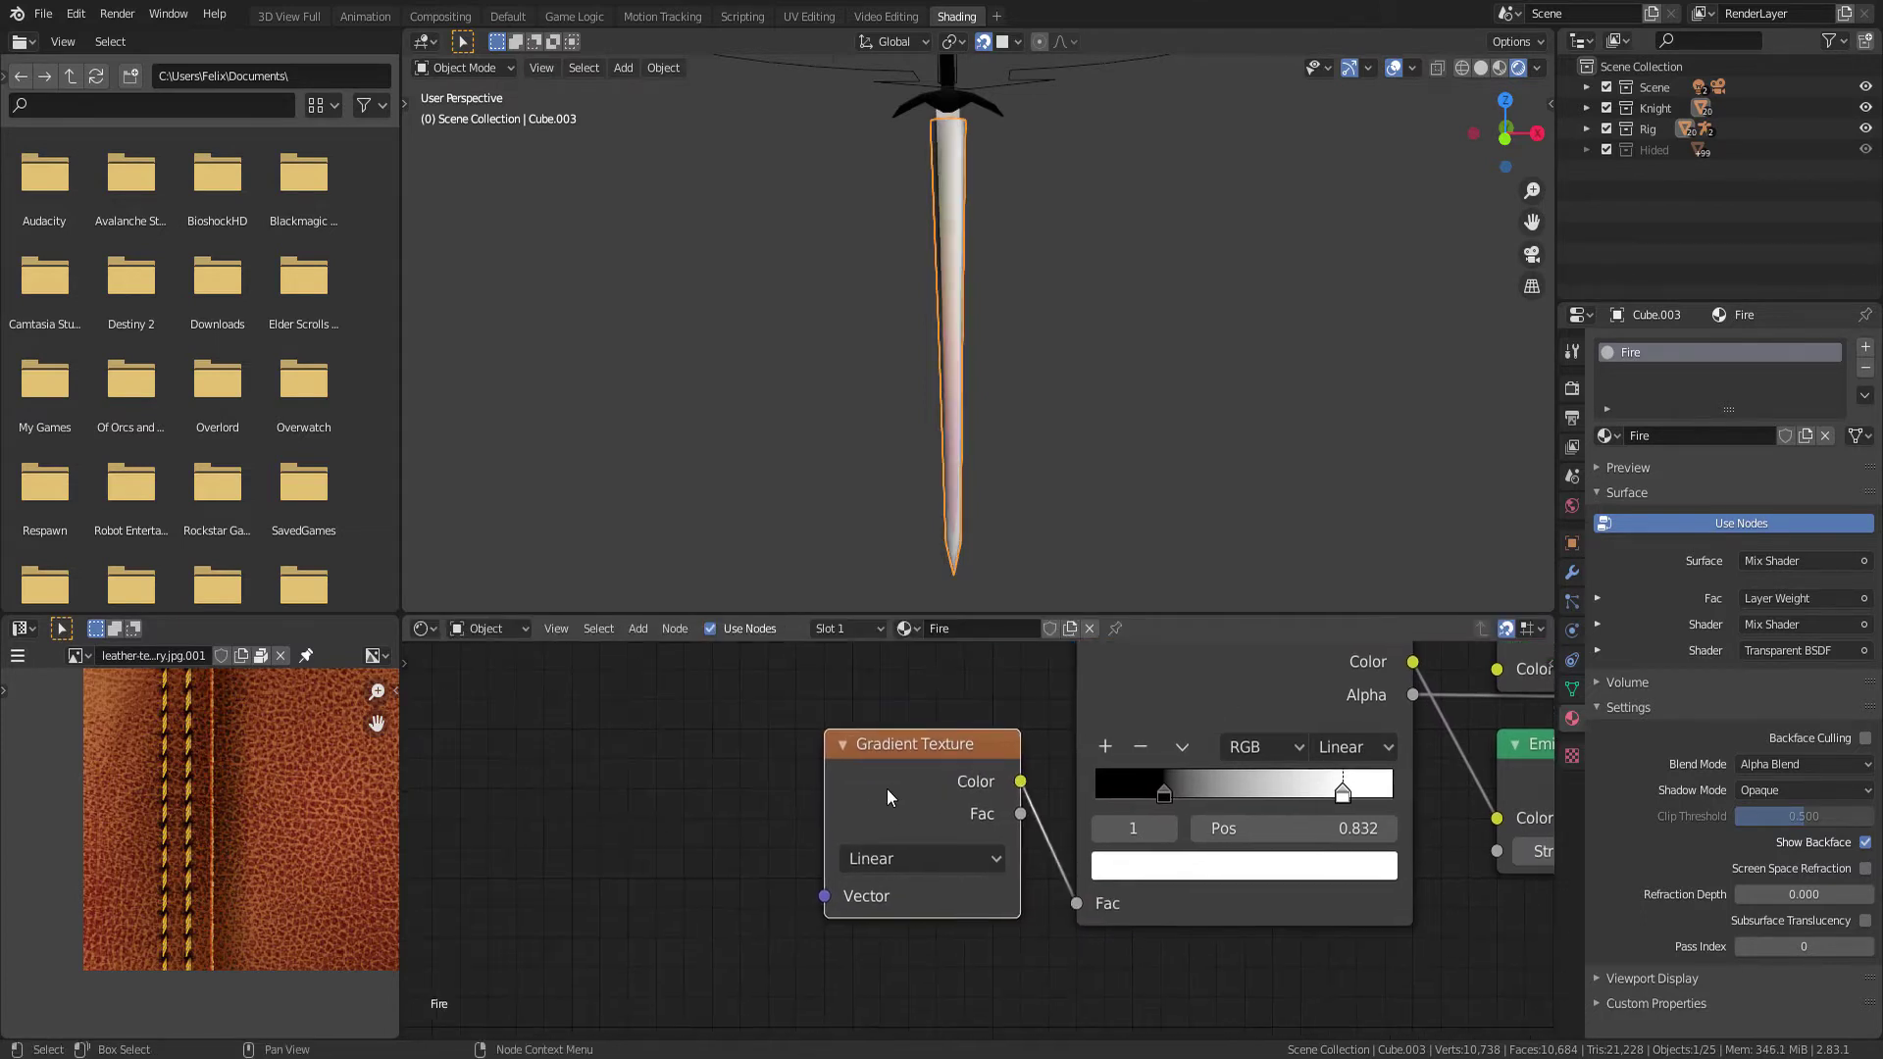
Add a Mapping node whose Vector output drives the Gradient Texture Vector
key("shift+a")
type("mapp")
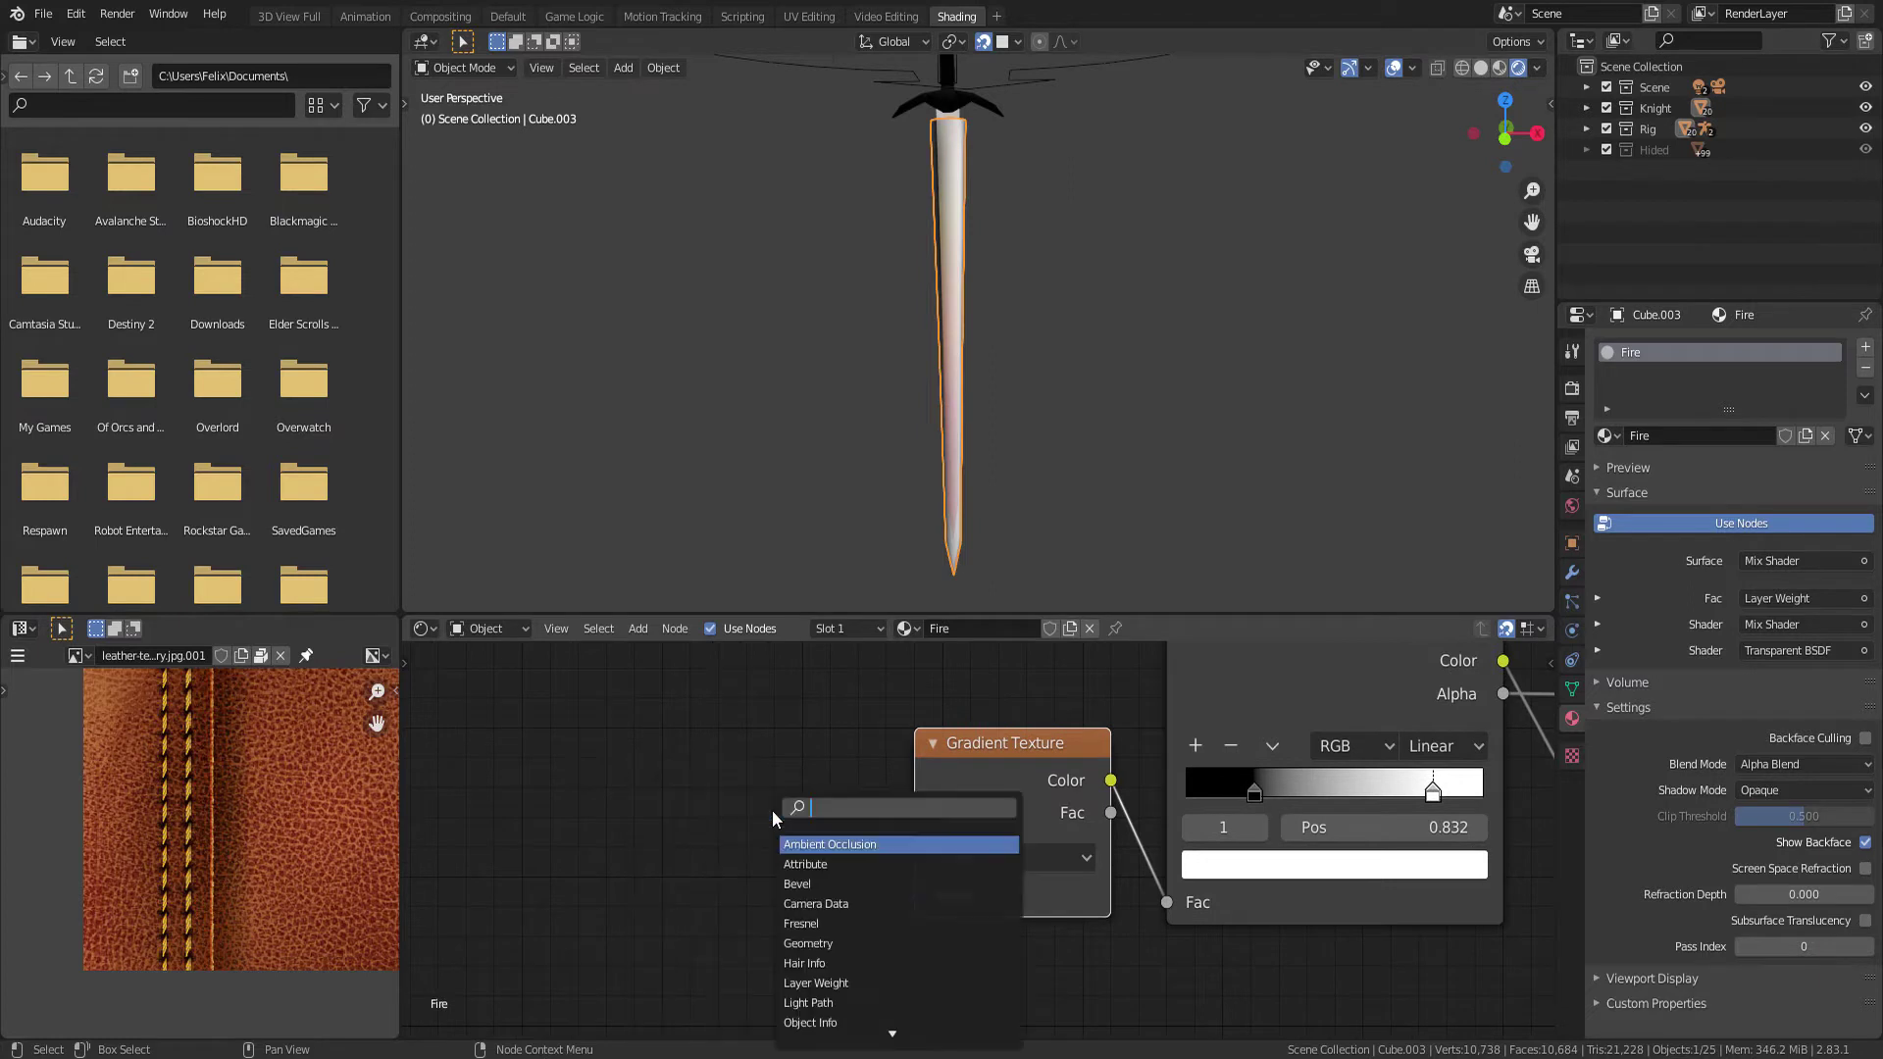
key("Return")
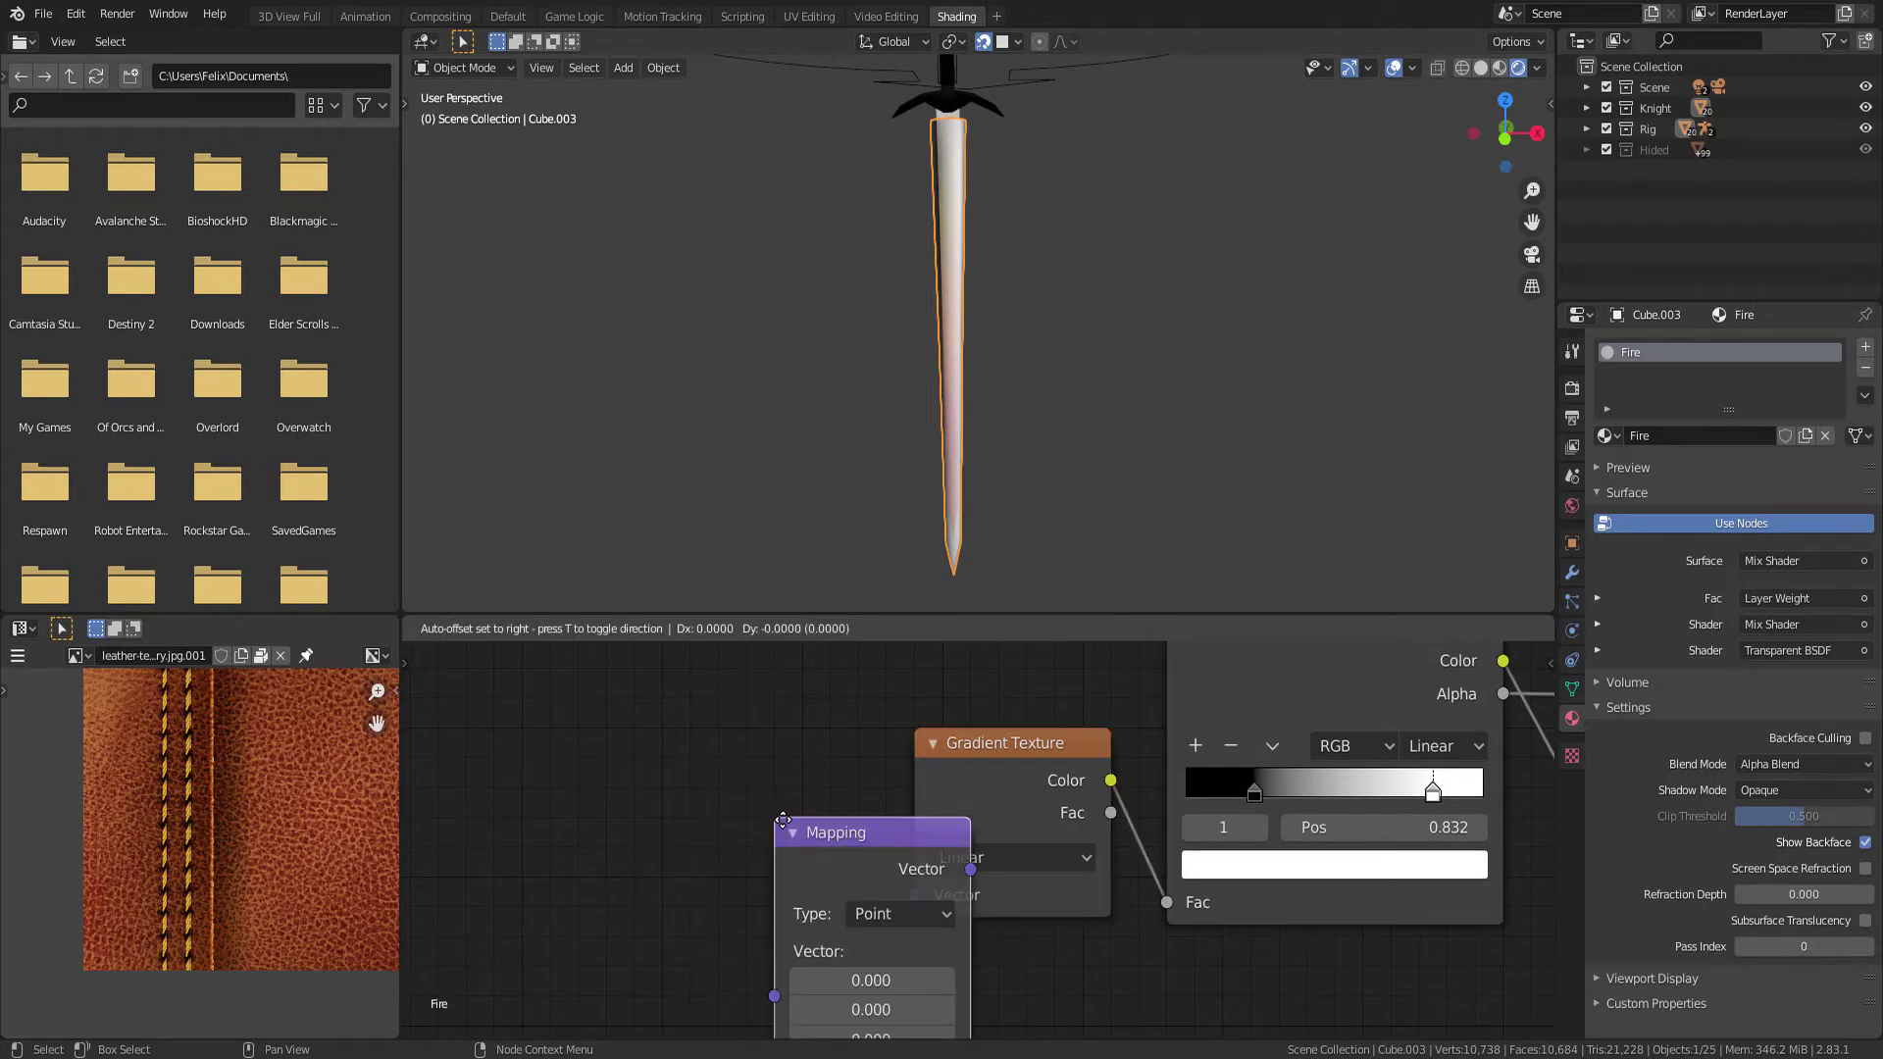
left_click(602, 659)
left_click_drag(802, 720, 914, 895)
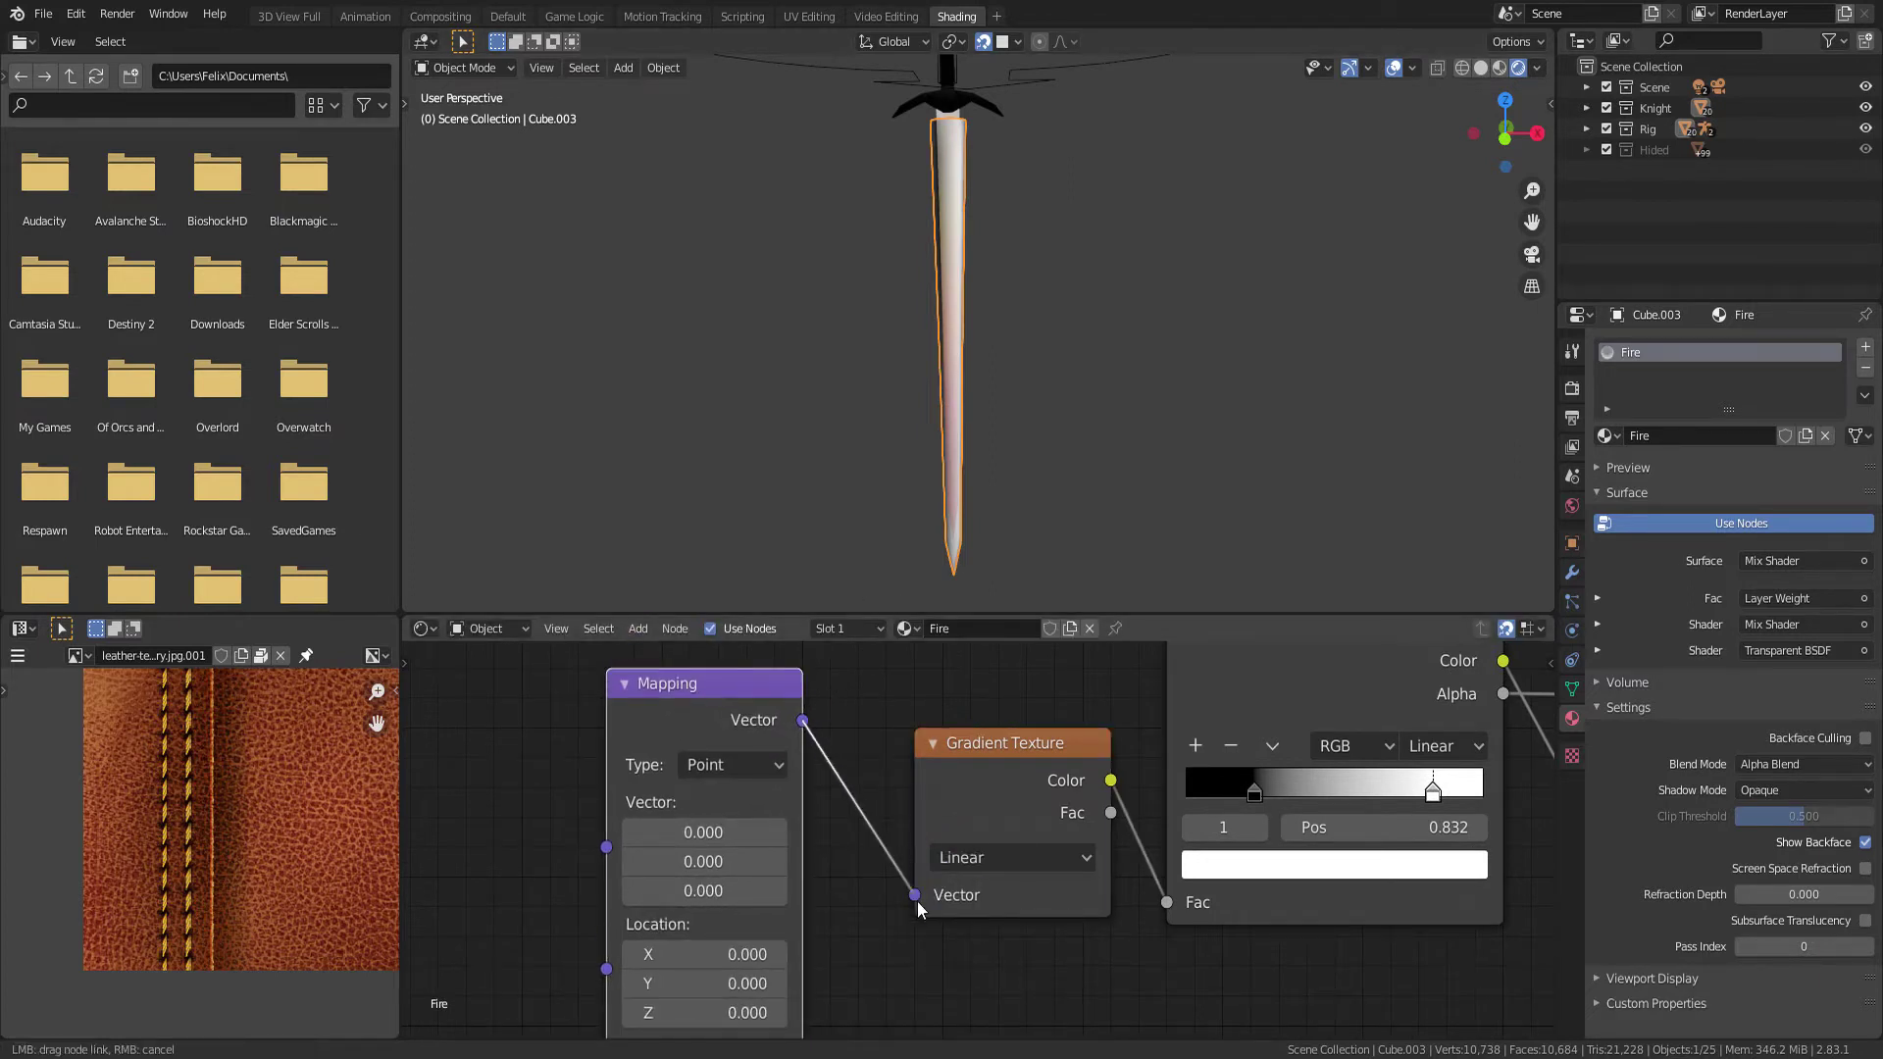
scroll(796, 753, "down", 1)
middle_click_drag(626, 744, 690, 777)
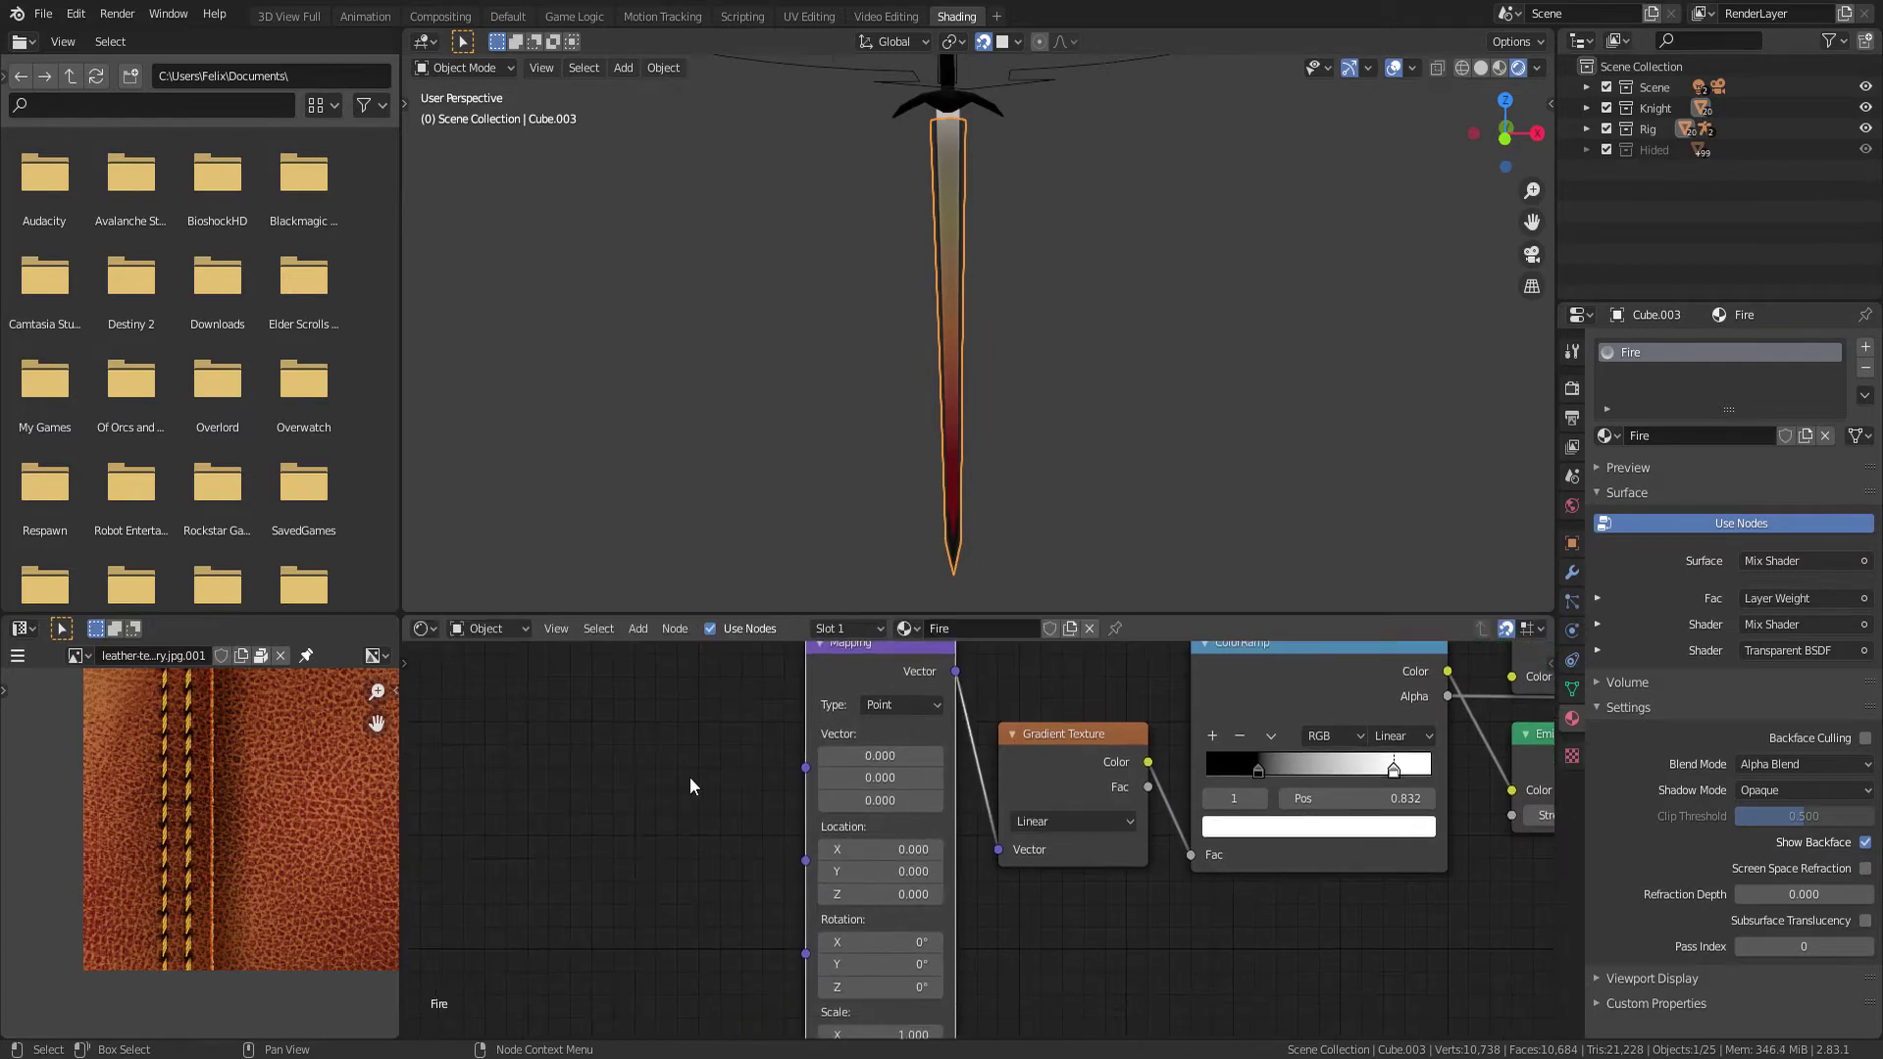
Add a Texture Coordinate node linking its Generated output to the Mapping Vector input
key("shift+a")
type("cor")
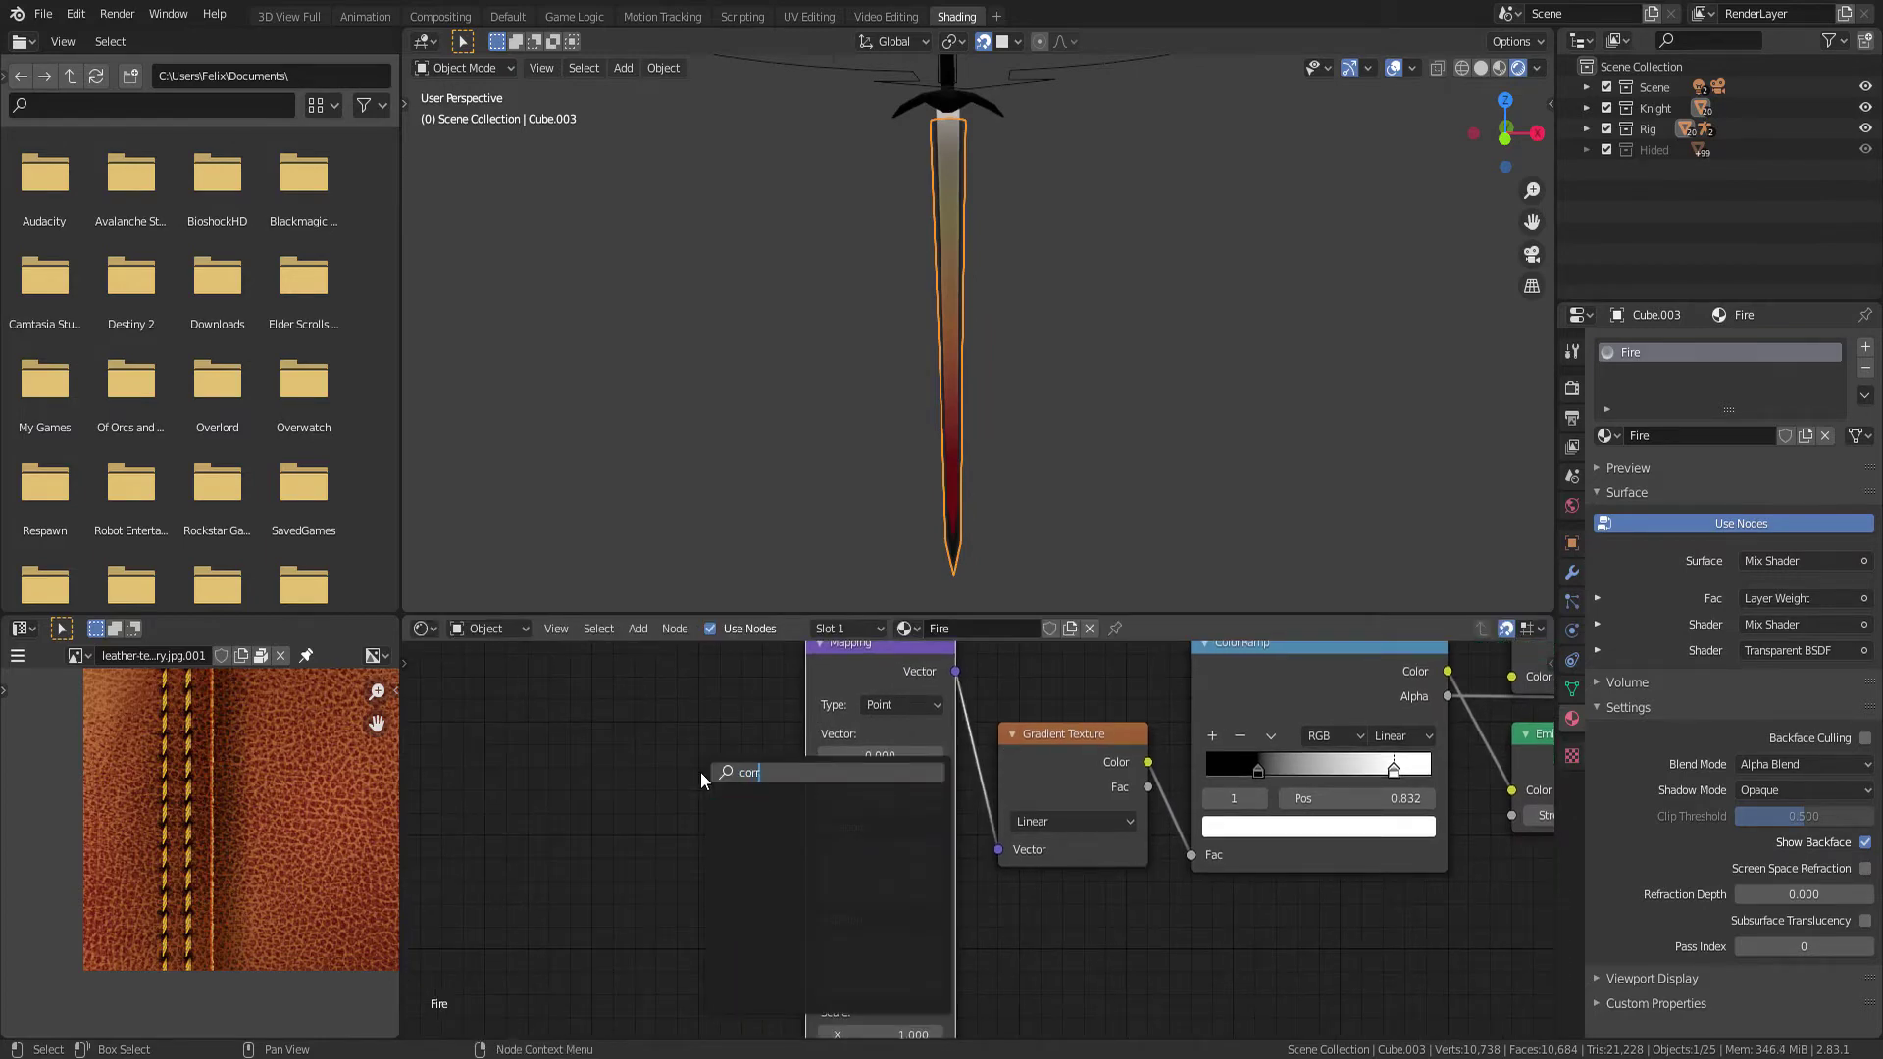
type("d")
key("Return")
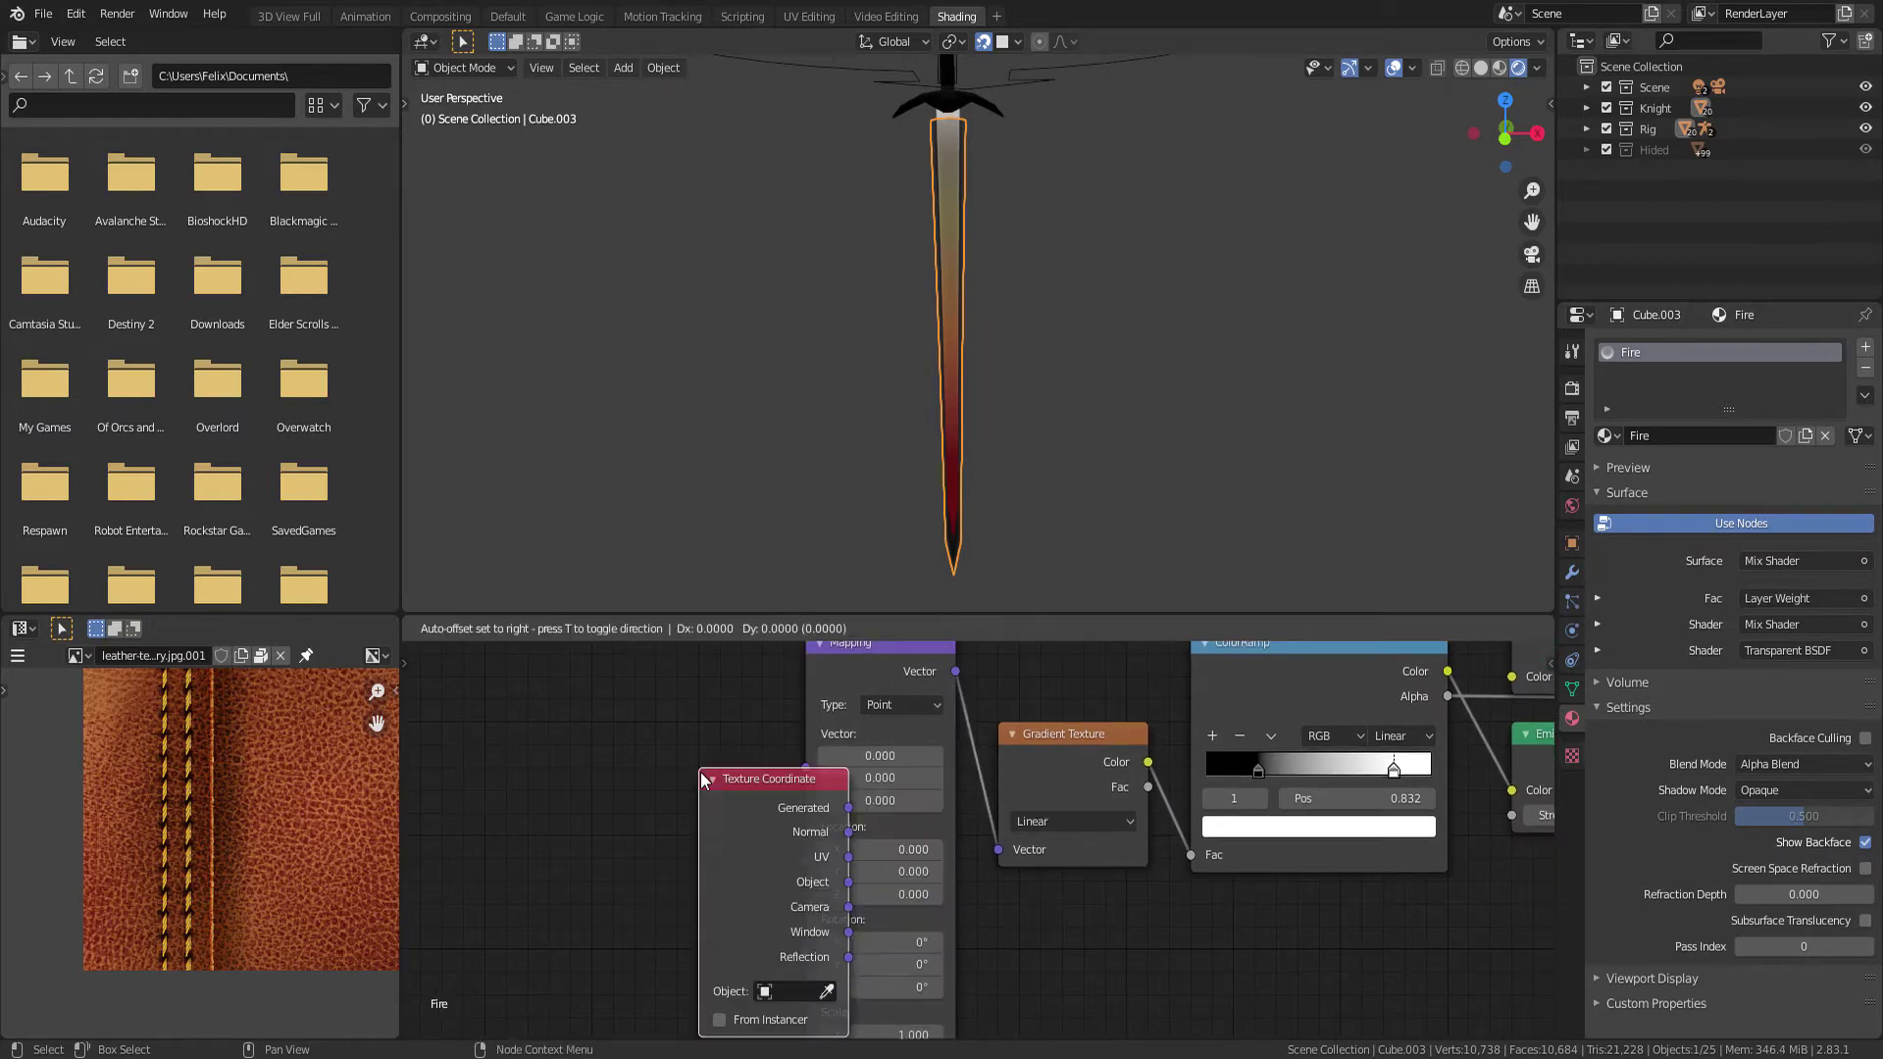
left_click(551, 705)
left_click_drag(699, 739, 805, 767)
left_click_drag(614, 726, 636, 726)
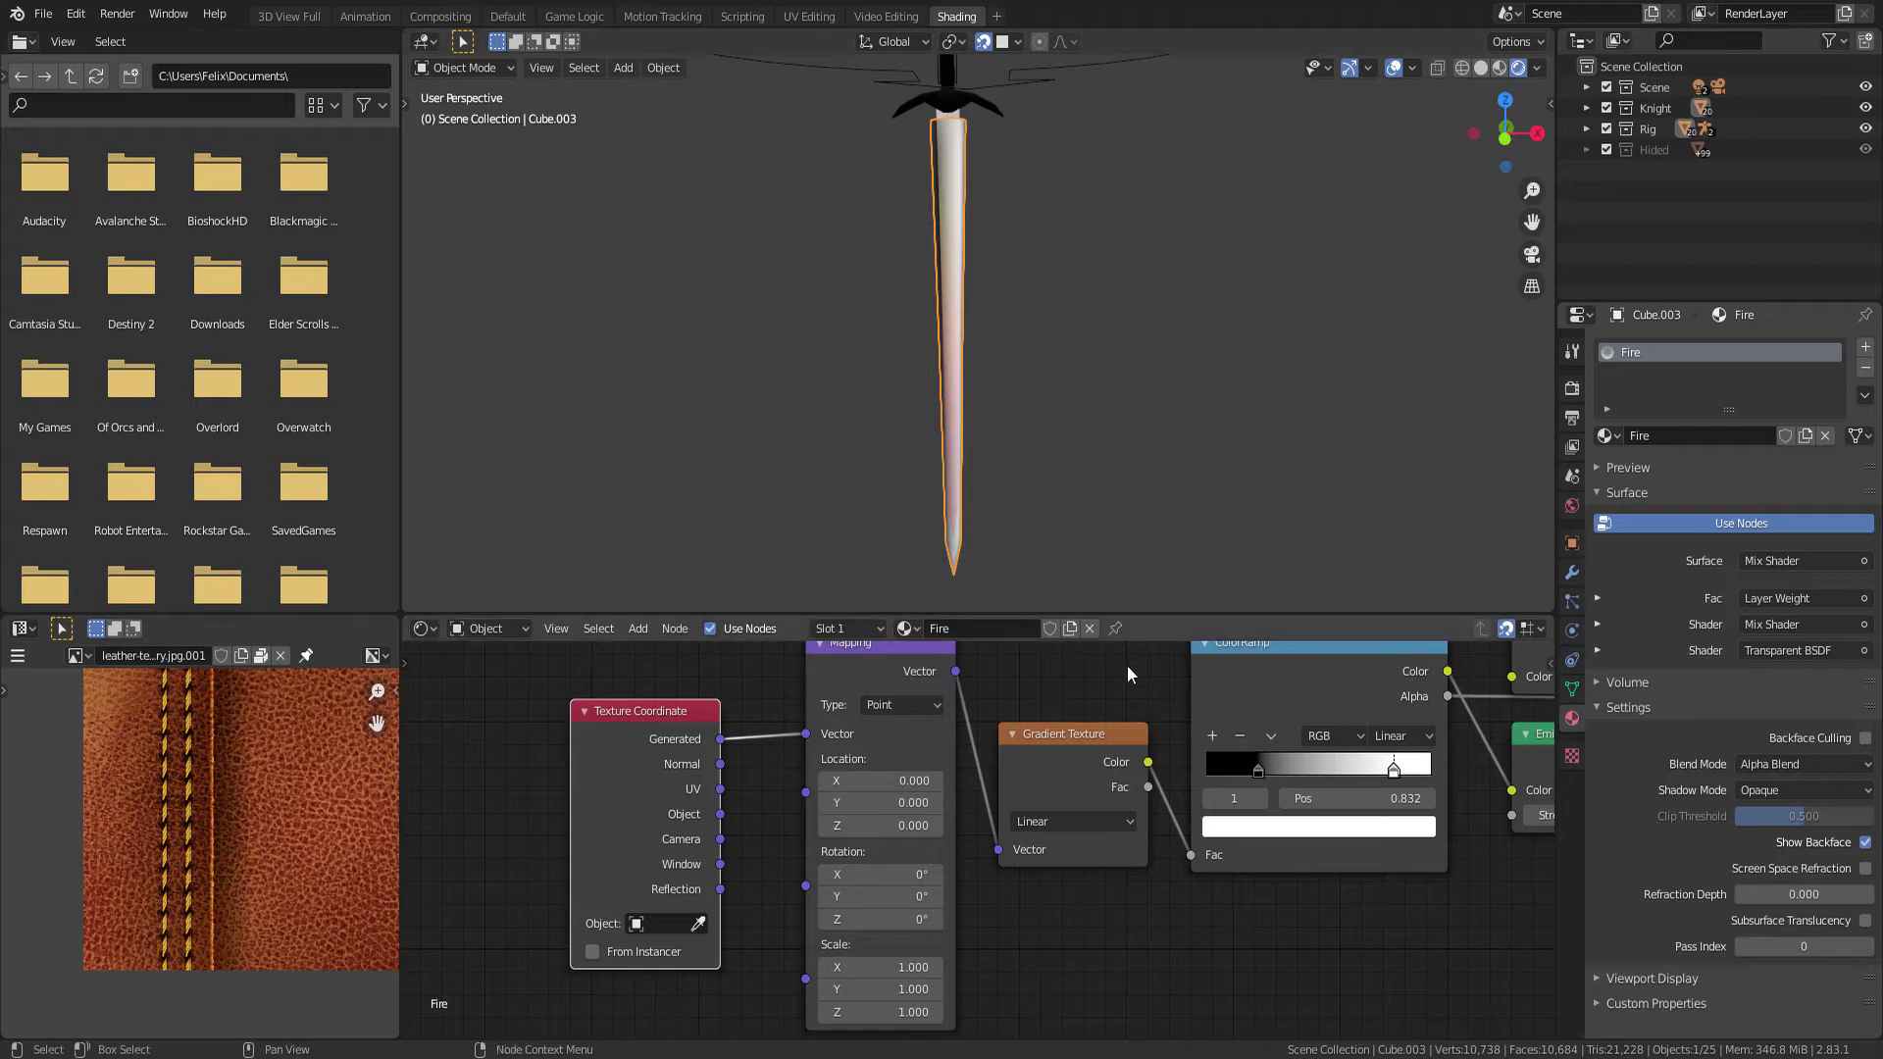
Rotate the Fire gradient -90° around Y in the Mapping node
mouse_move(1033, 794)
middle_mouse_down()
mouse_move(1020, 826)
mouse_move(1067, 732)
middle_mouse_up()
scroll(1020, 827, "up", 2)
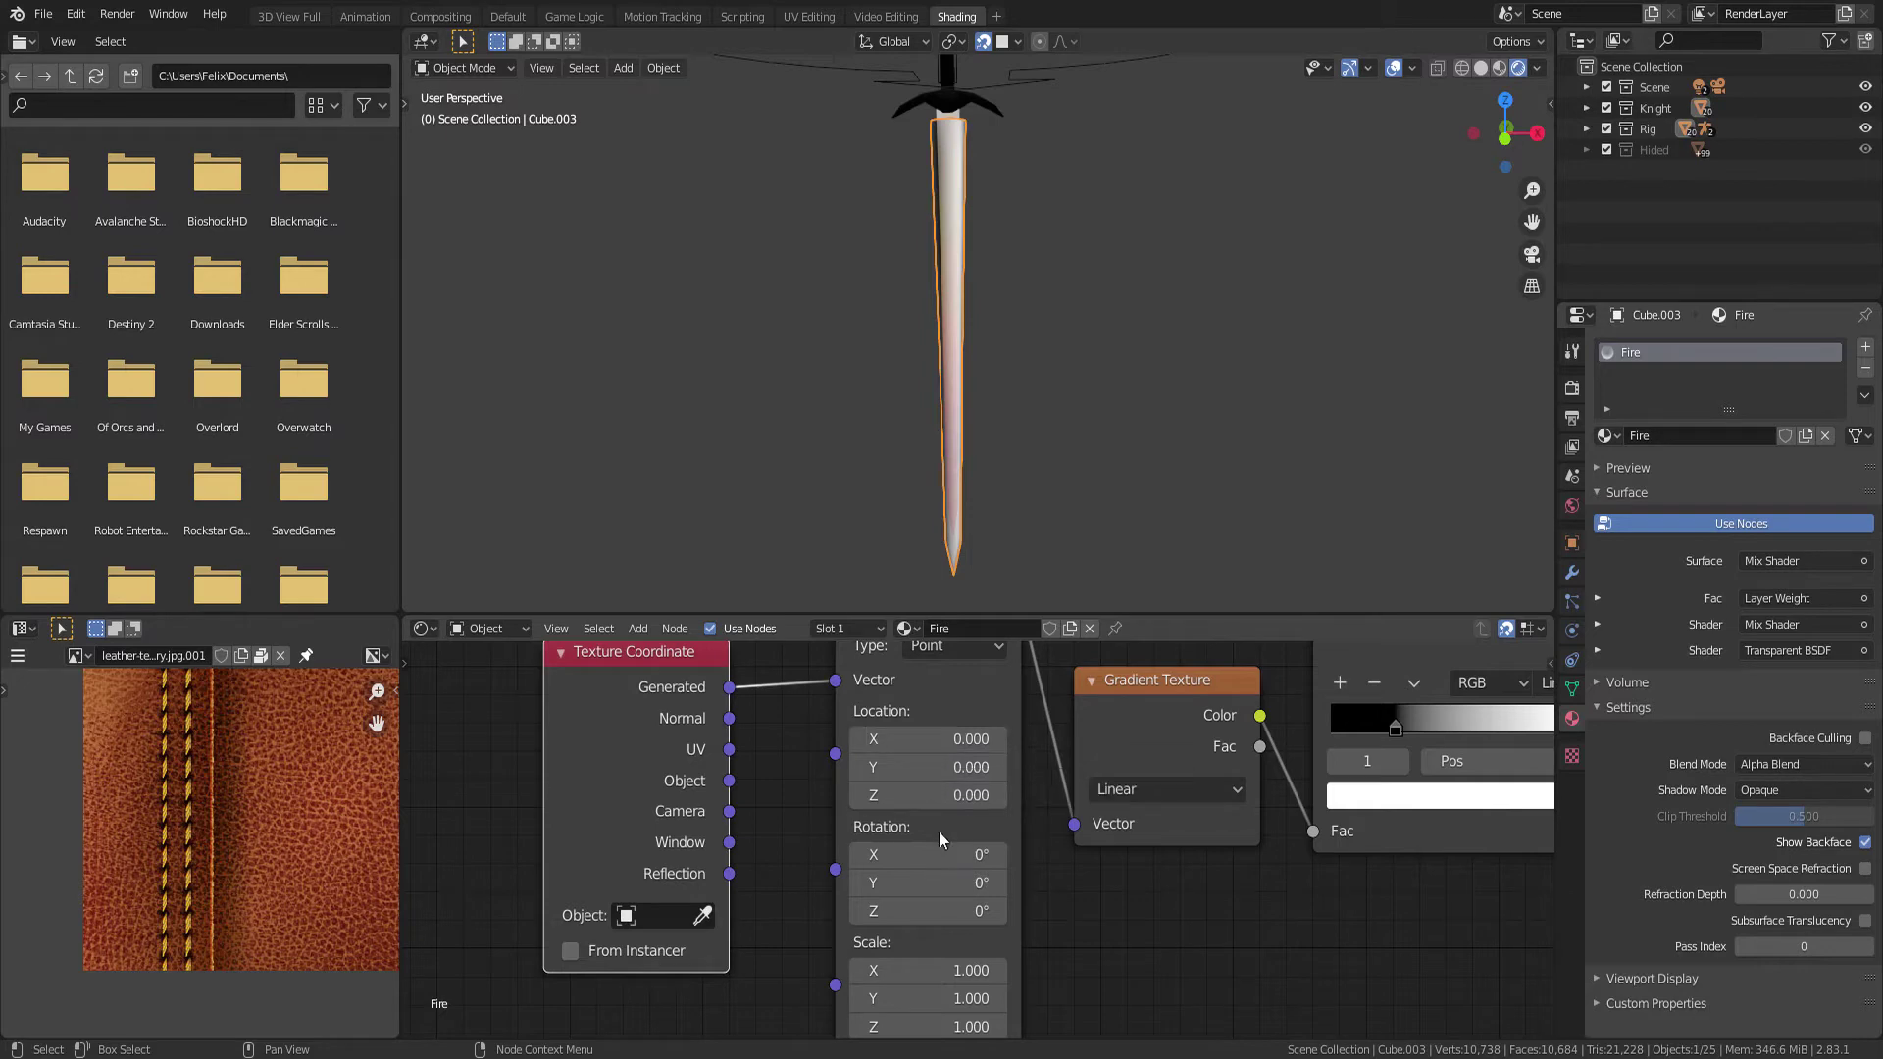
left_click(927, 883)
type("90")
key("Return")
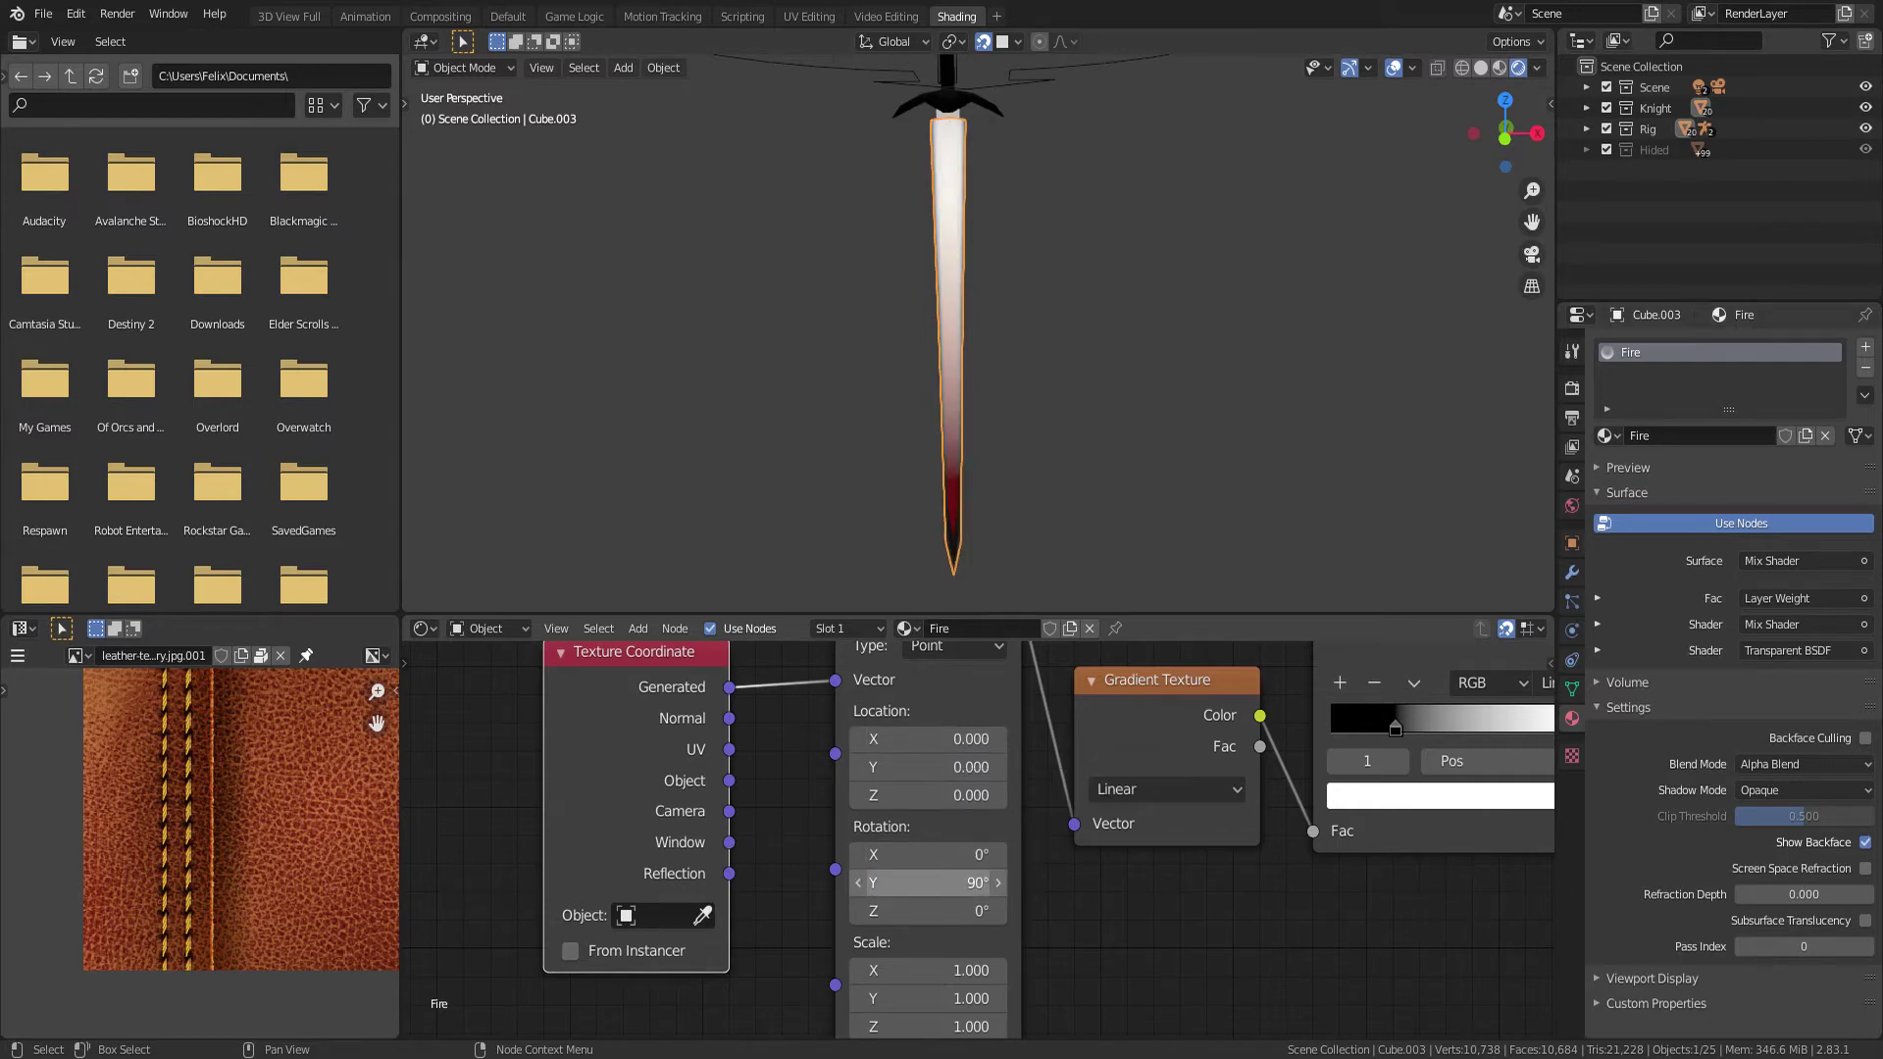
left_click(944, 880)
key("Home")
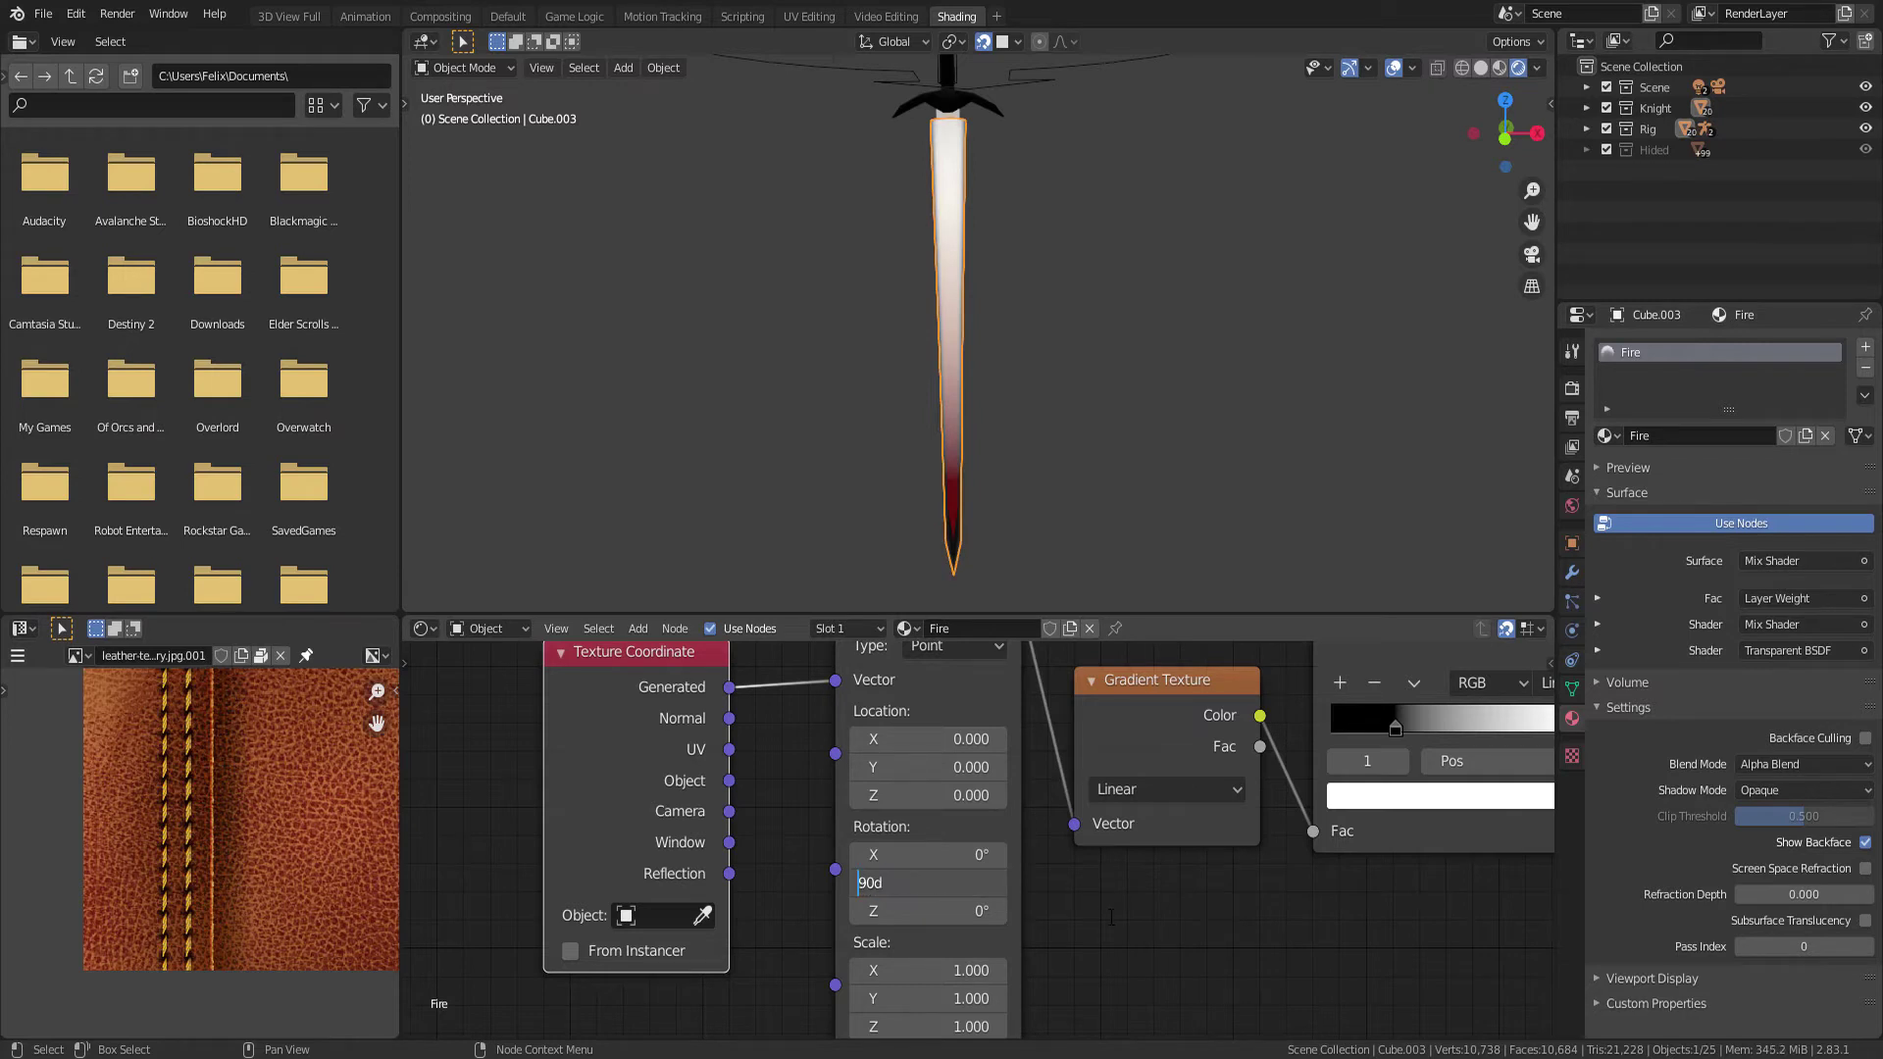
type("-")
key("Return")
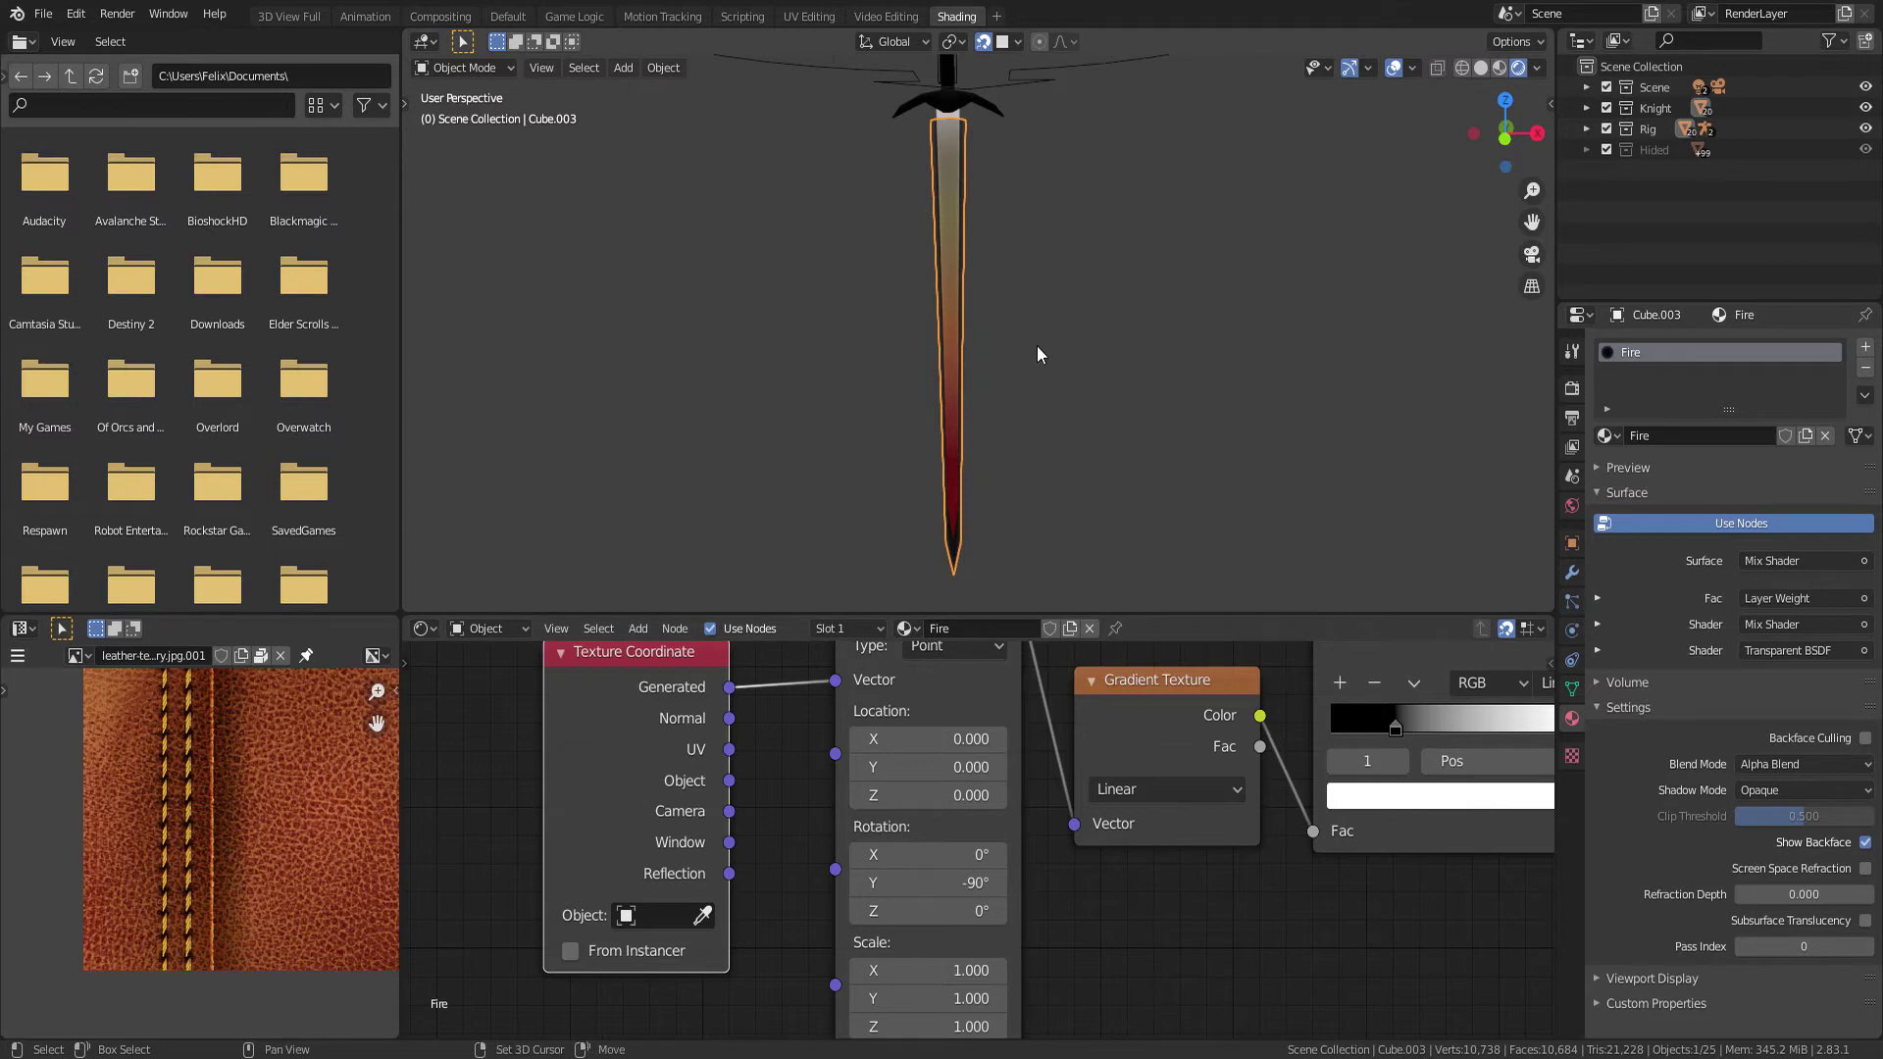
Isolate the blade and offset the Mapping location to X 1 and Y 7
key("shift+h")
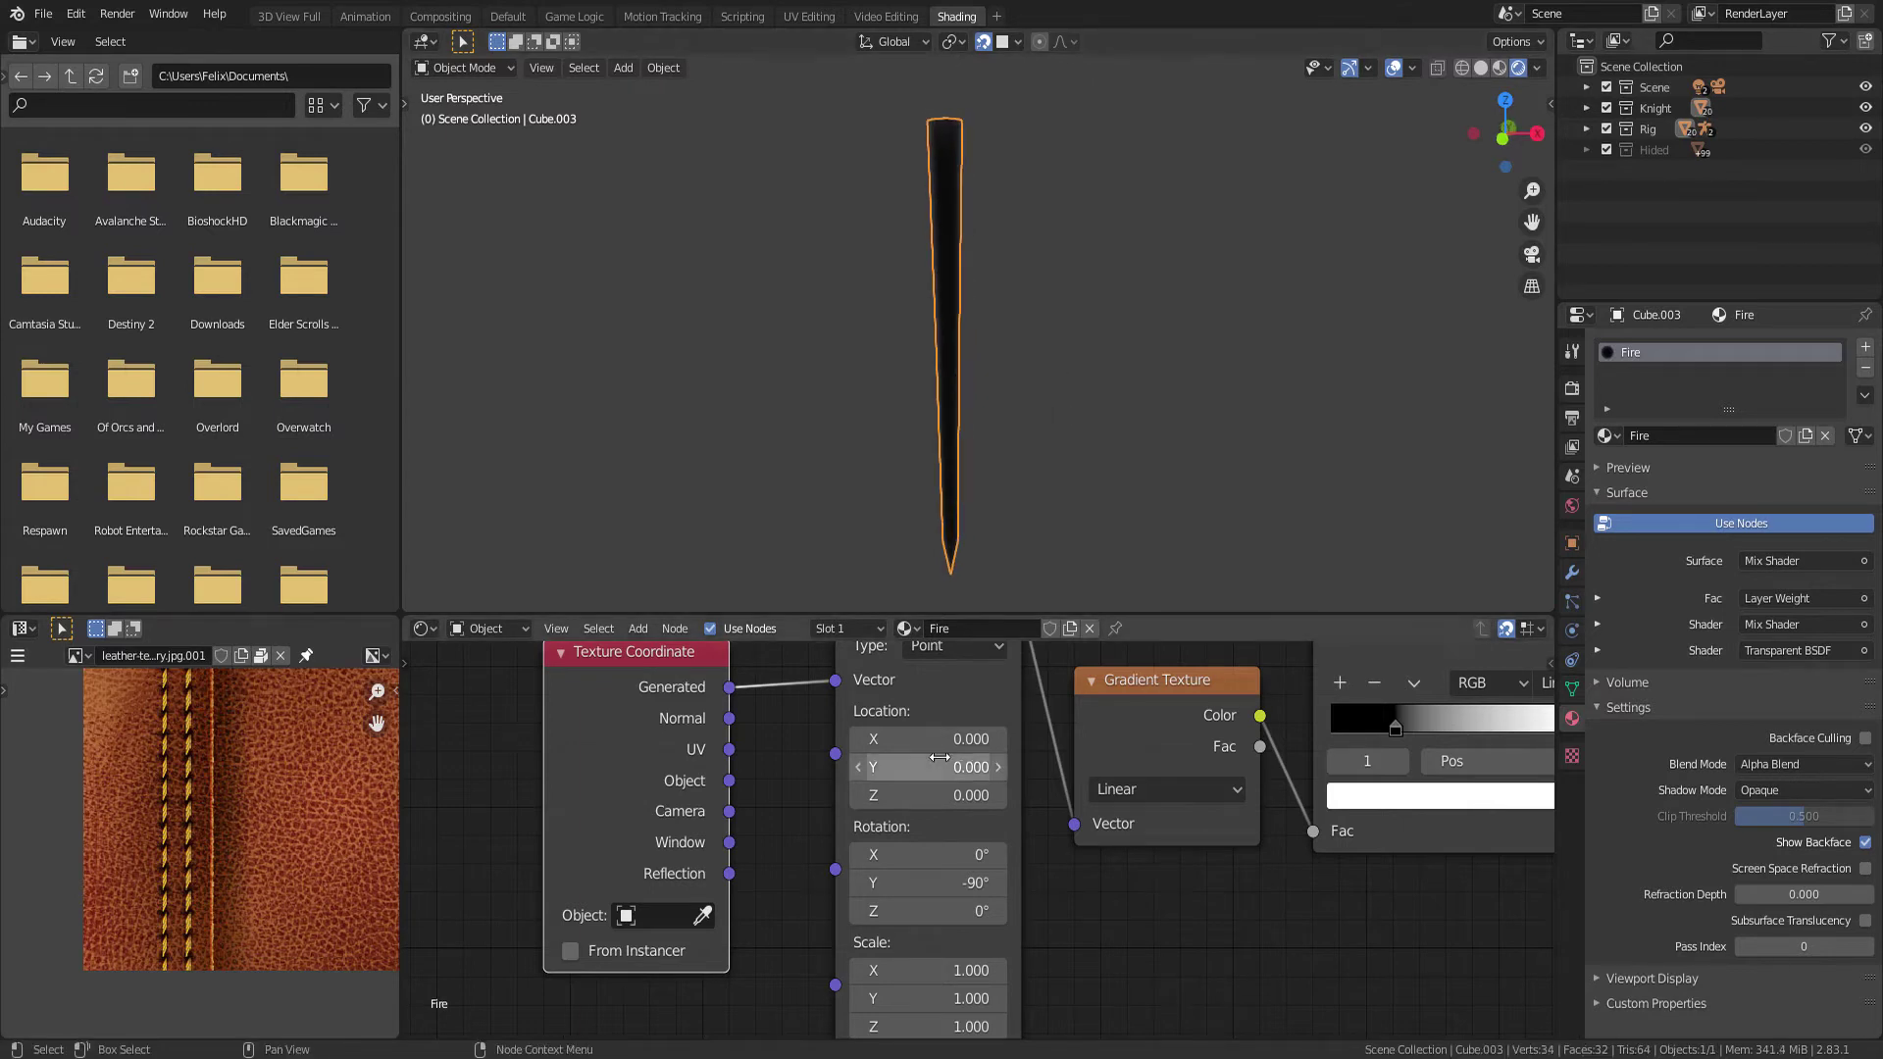
left_click(932, 738)
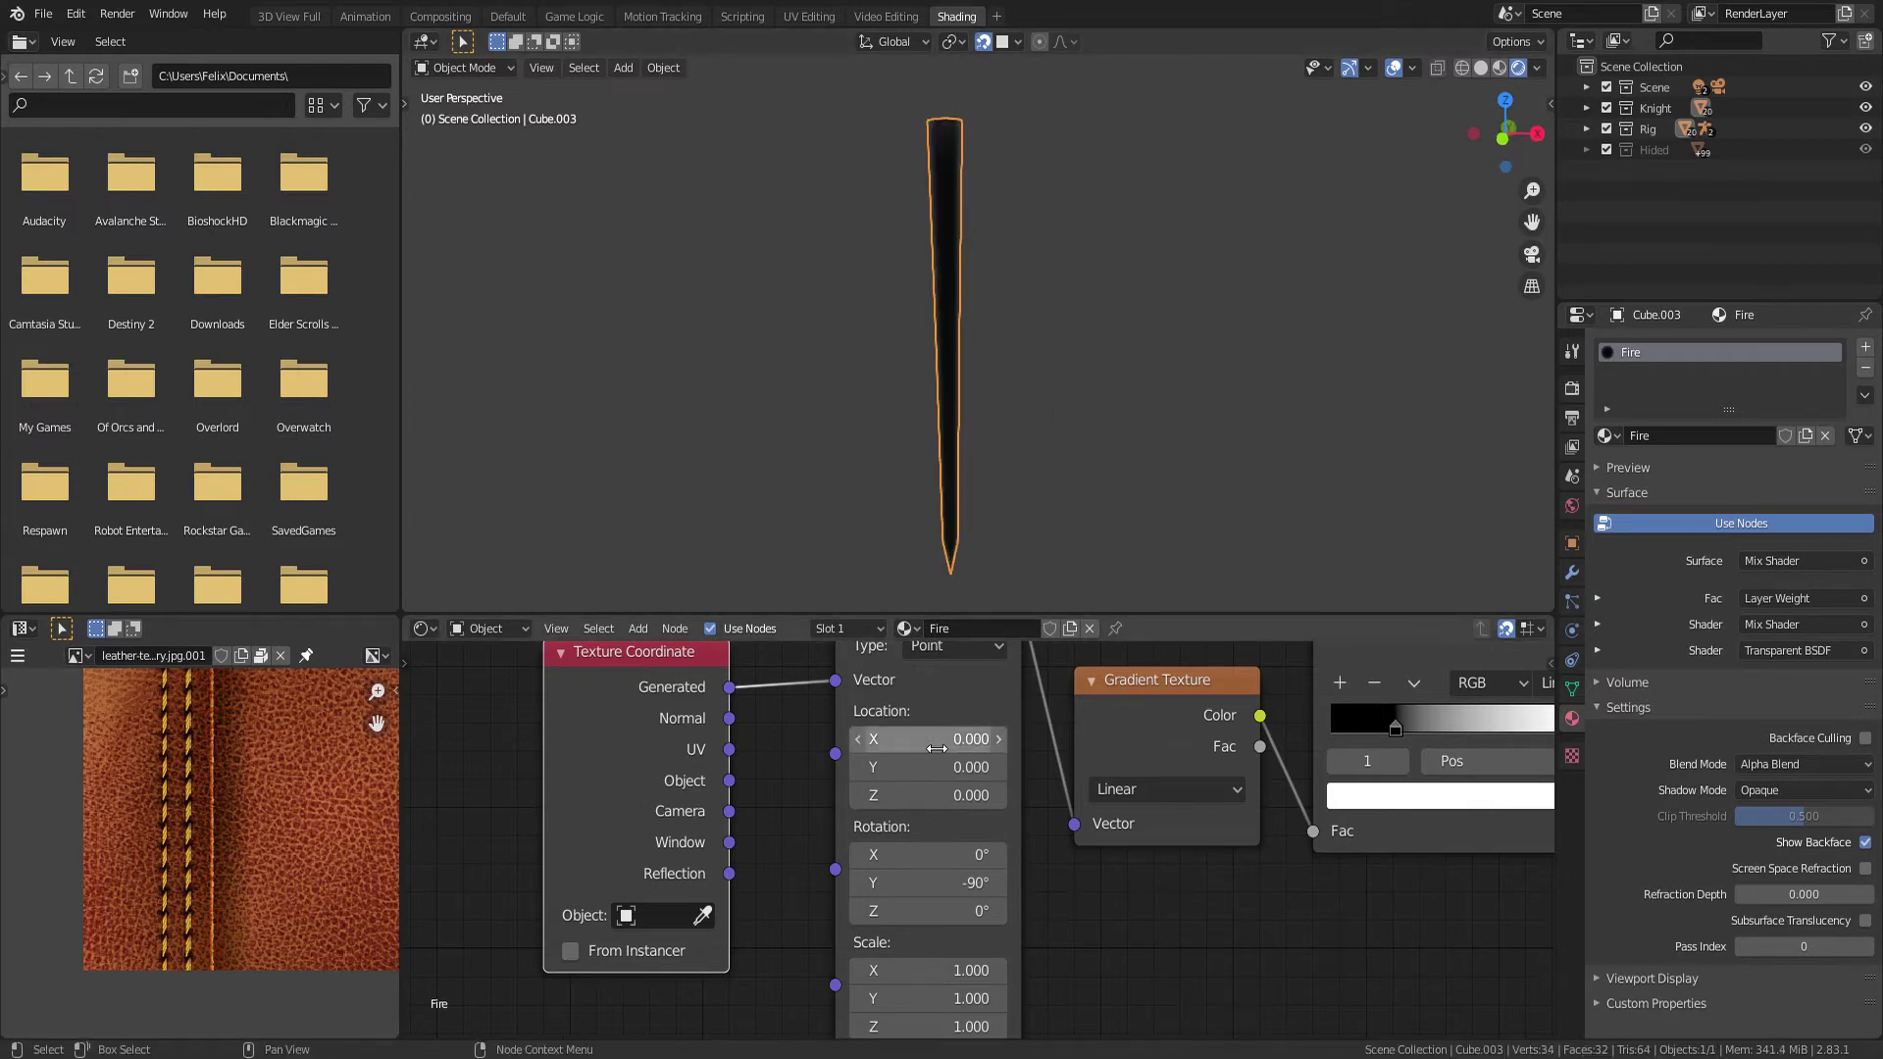
type("1")
key("Return")
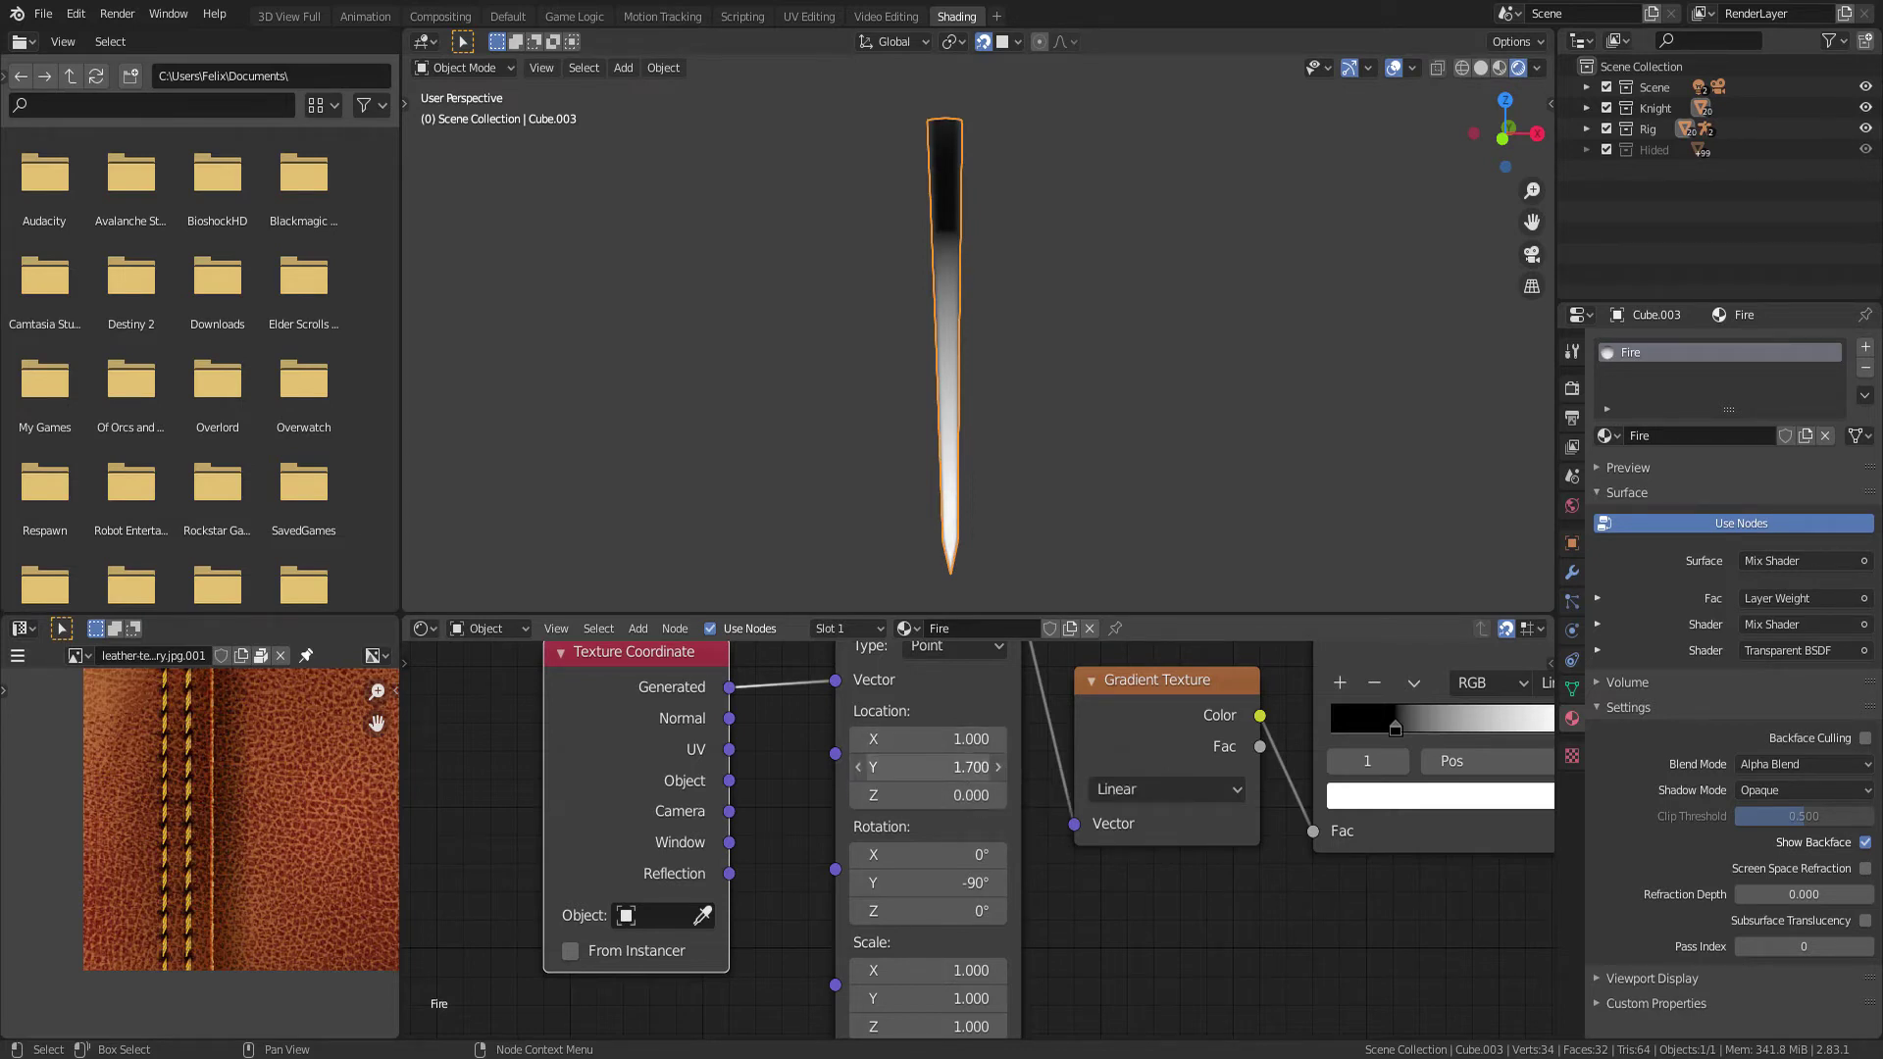
left_click_drag(927, 767, 971, 767)
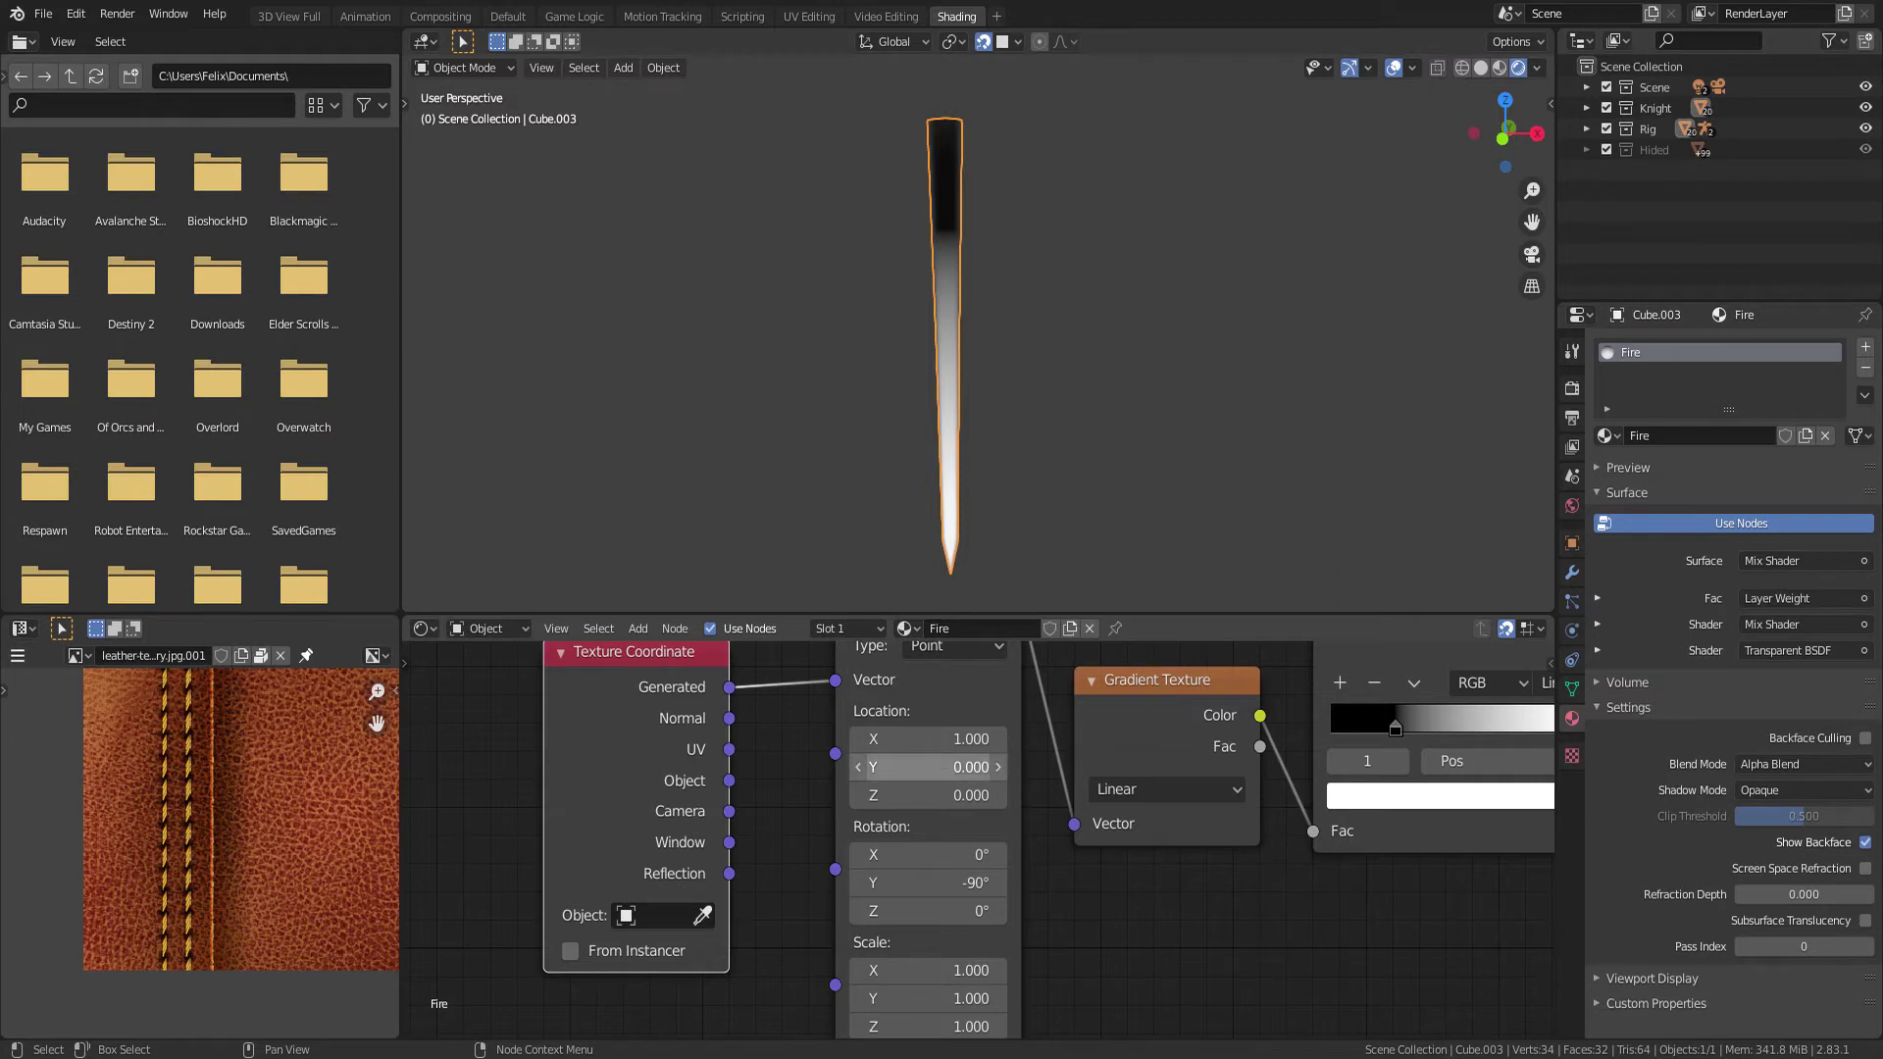
left_click(942, 767)
type("0.0")
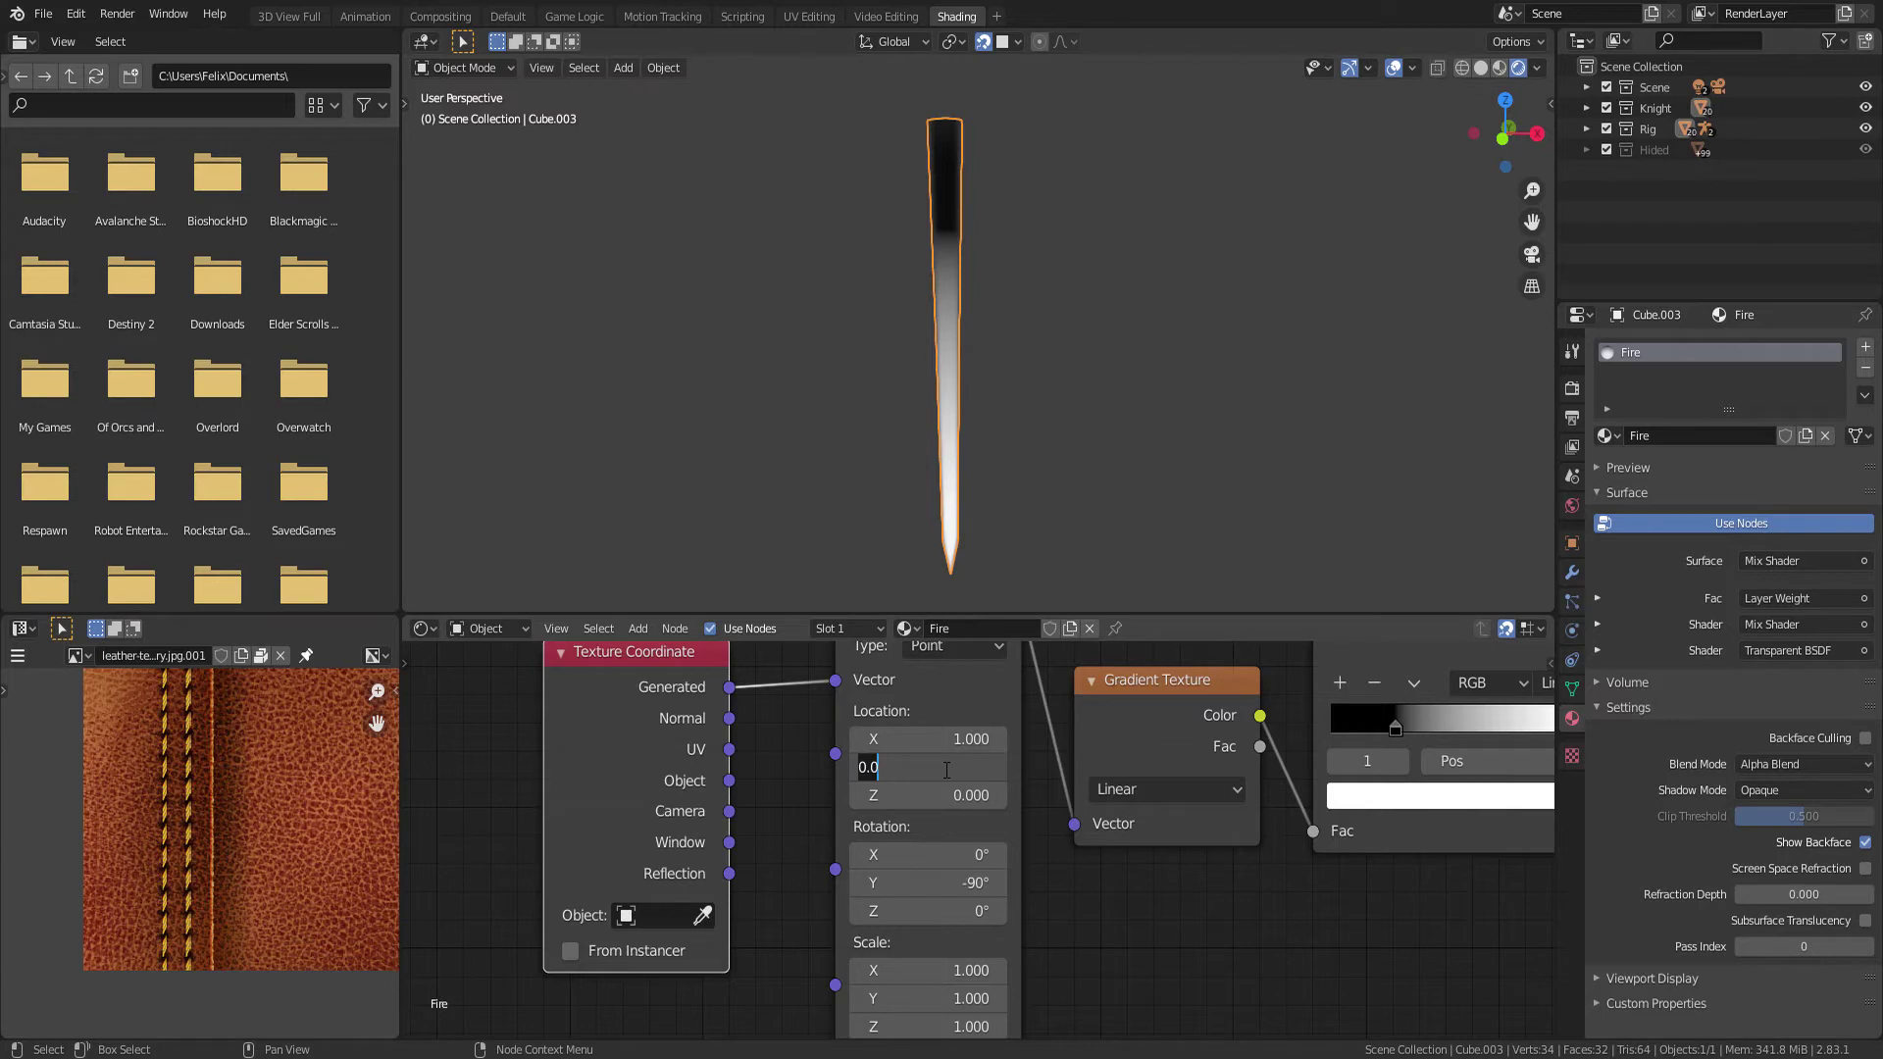
key("BackSpace")
key("BackSpace")
key("BackSpace")
type("7")
key("Return")
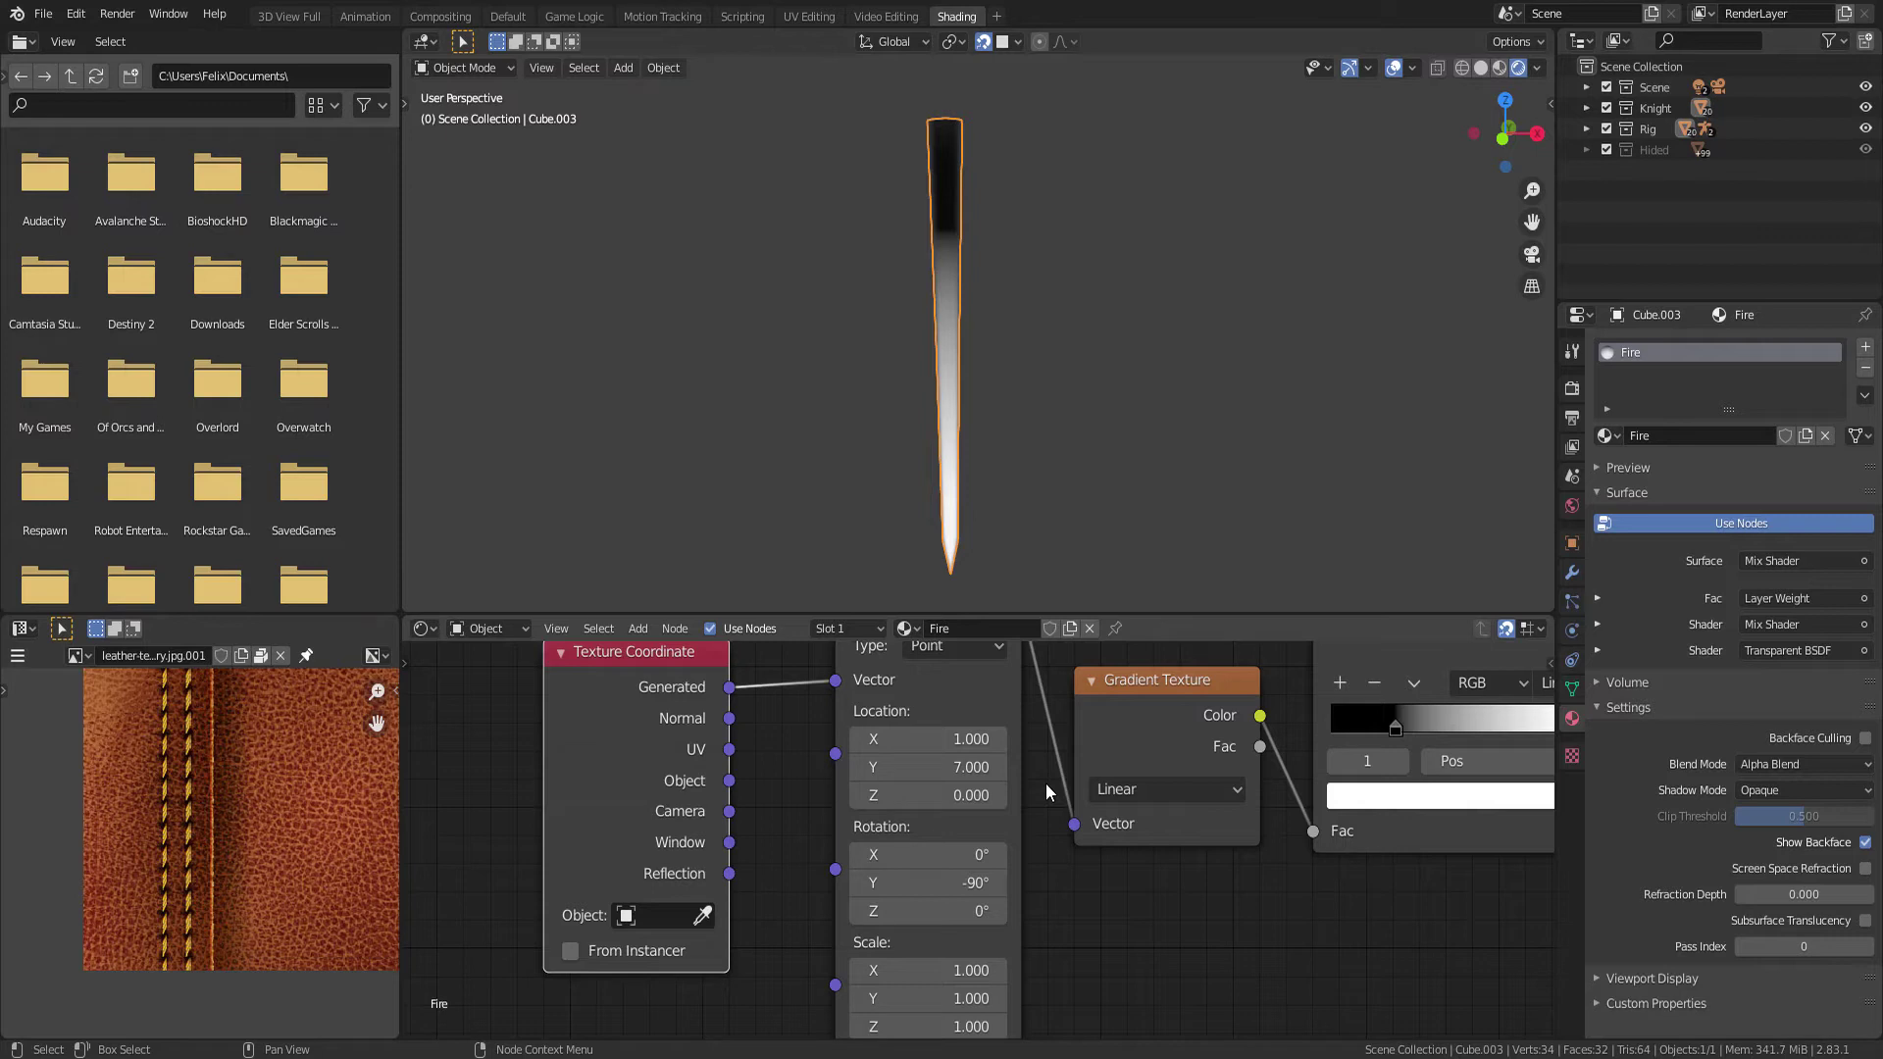
mouse_move(1045, 782)
middle_mouse_down()
mouse_move(1016, 910)
mouse_move(953, 879)
middle_mouse_up()
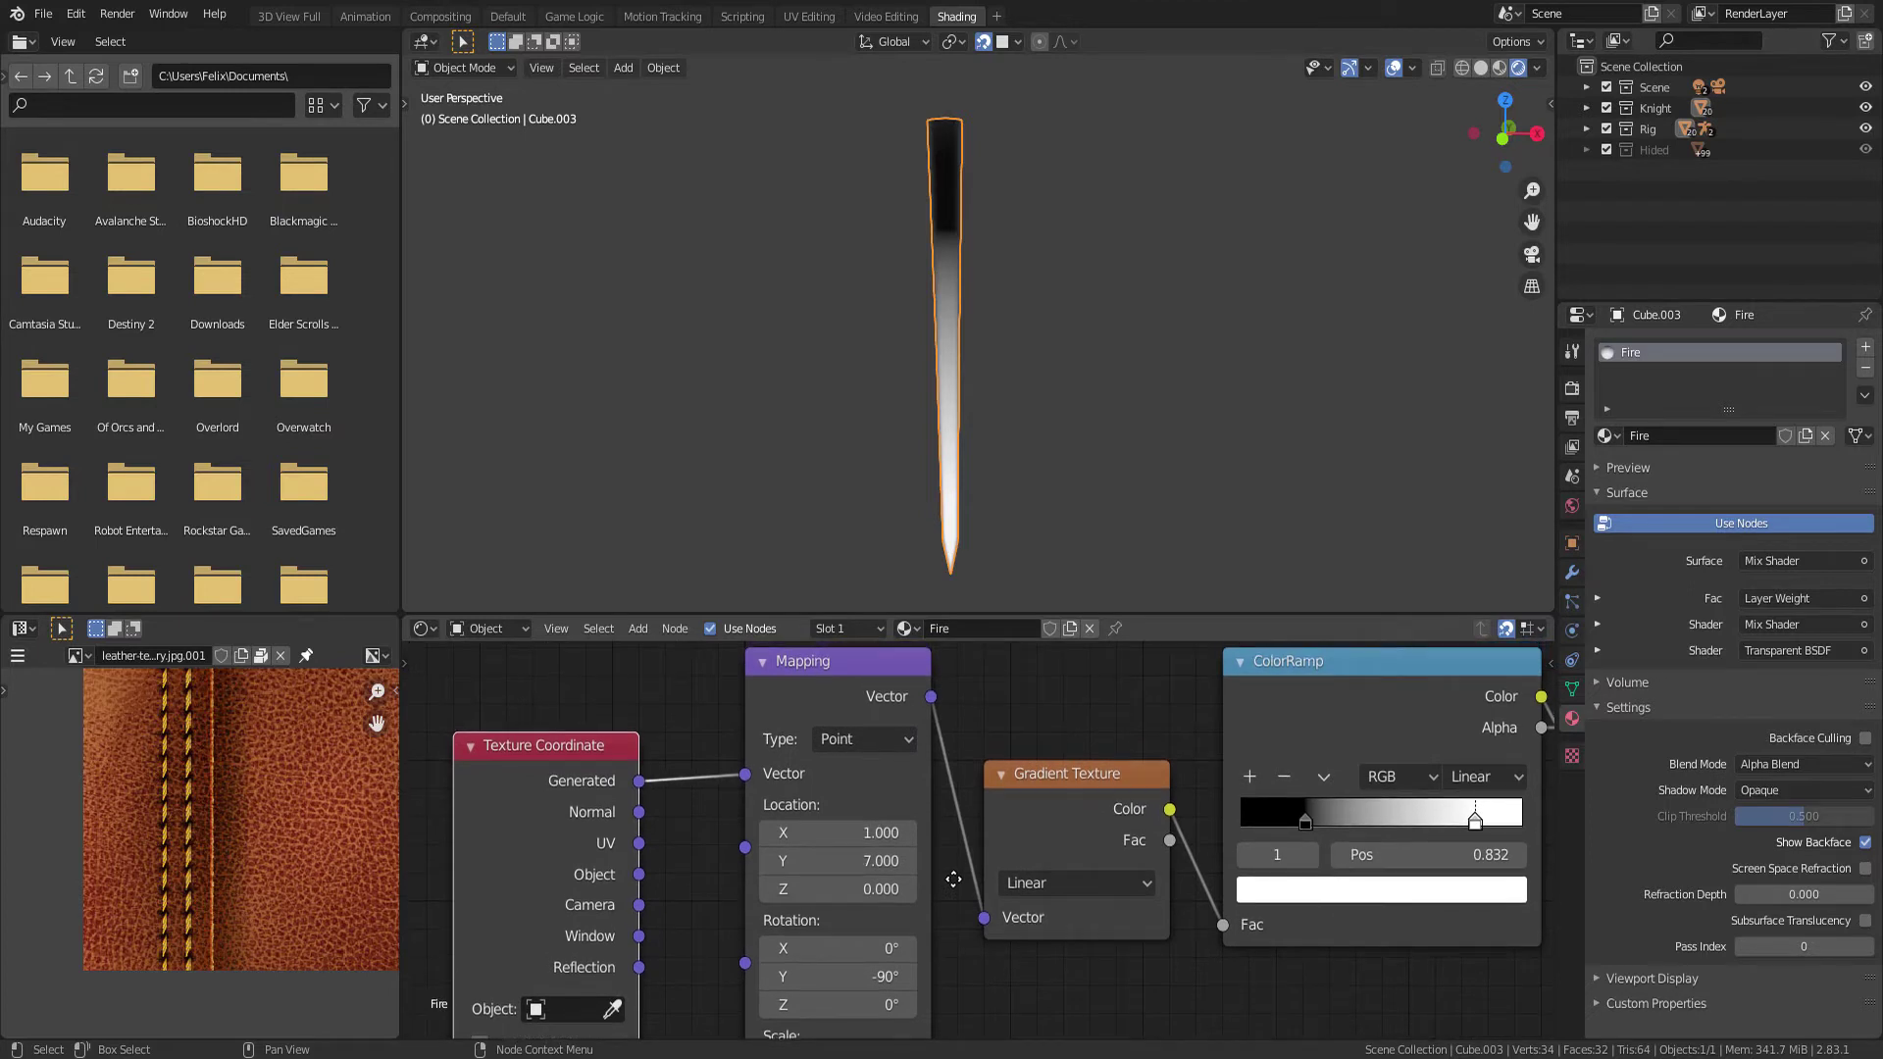
Set the scene's Unit System to Metric in the Scene properties
left_click(1572, 420)
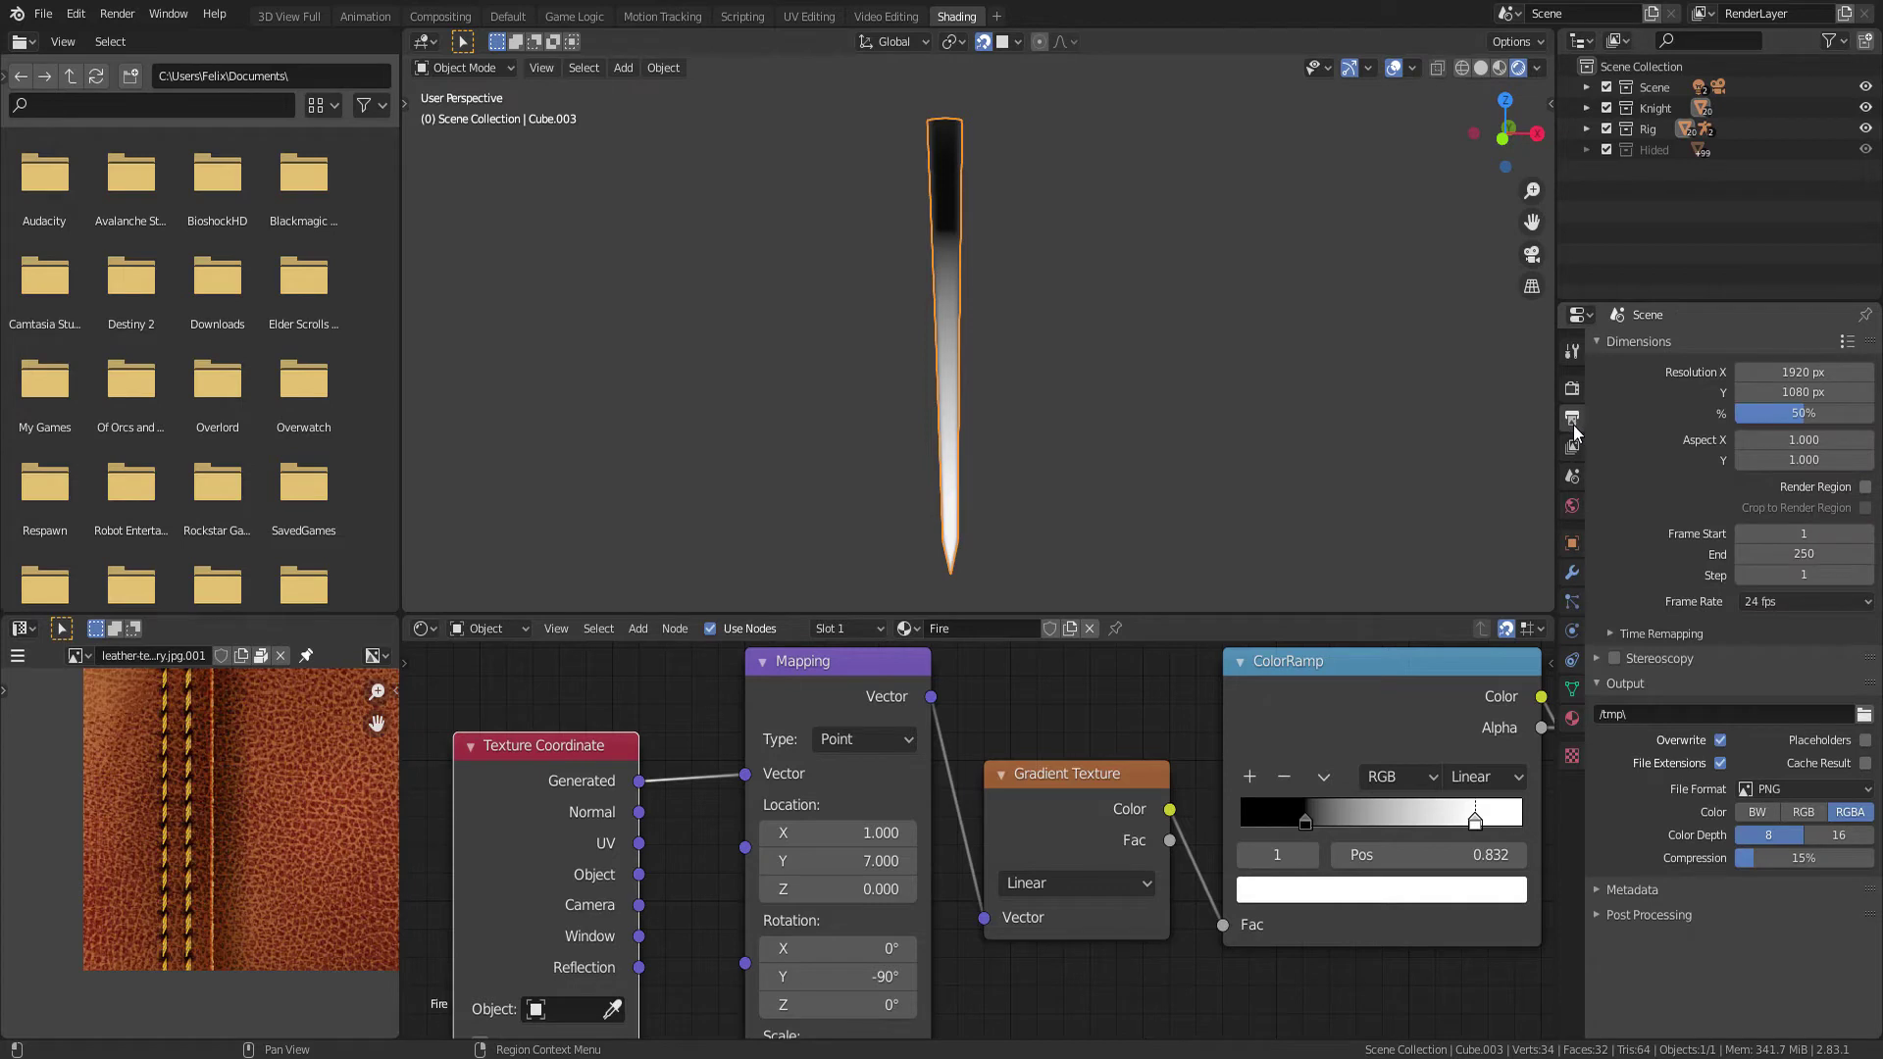
left_click(1575, 477)
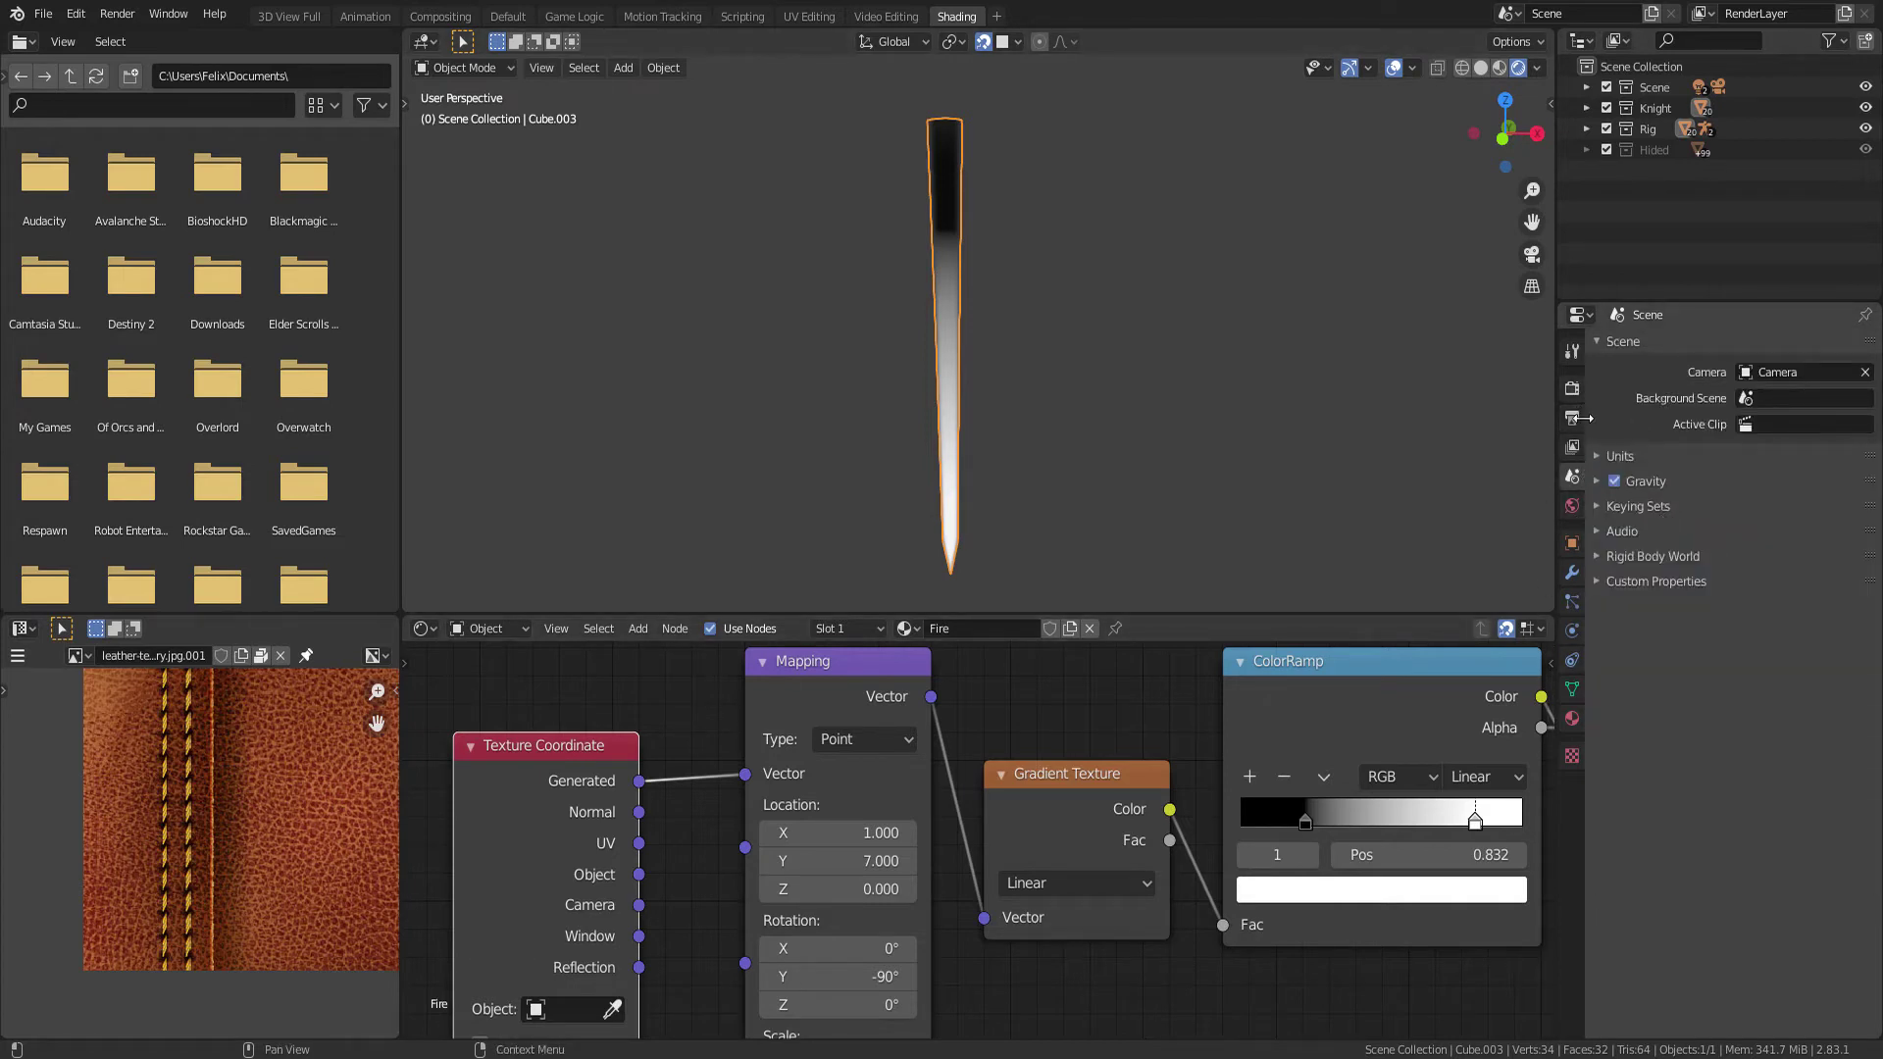
left_click(1572, 447)
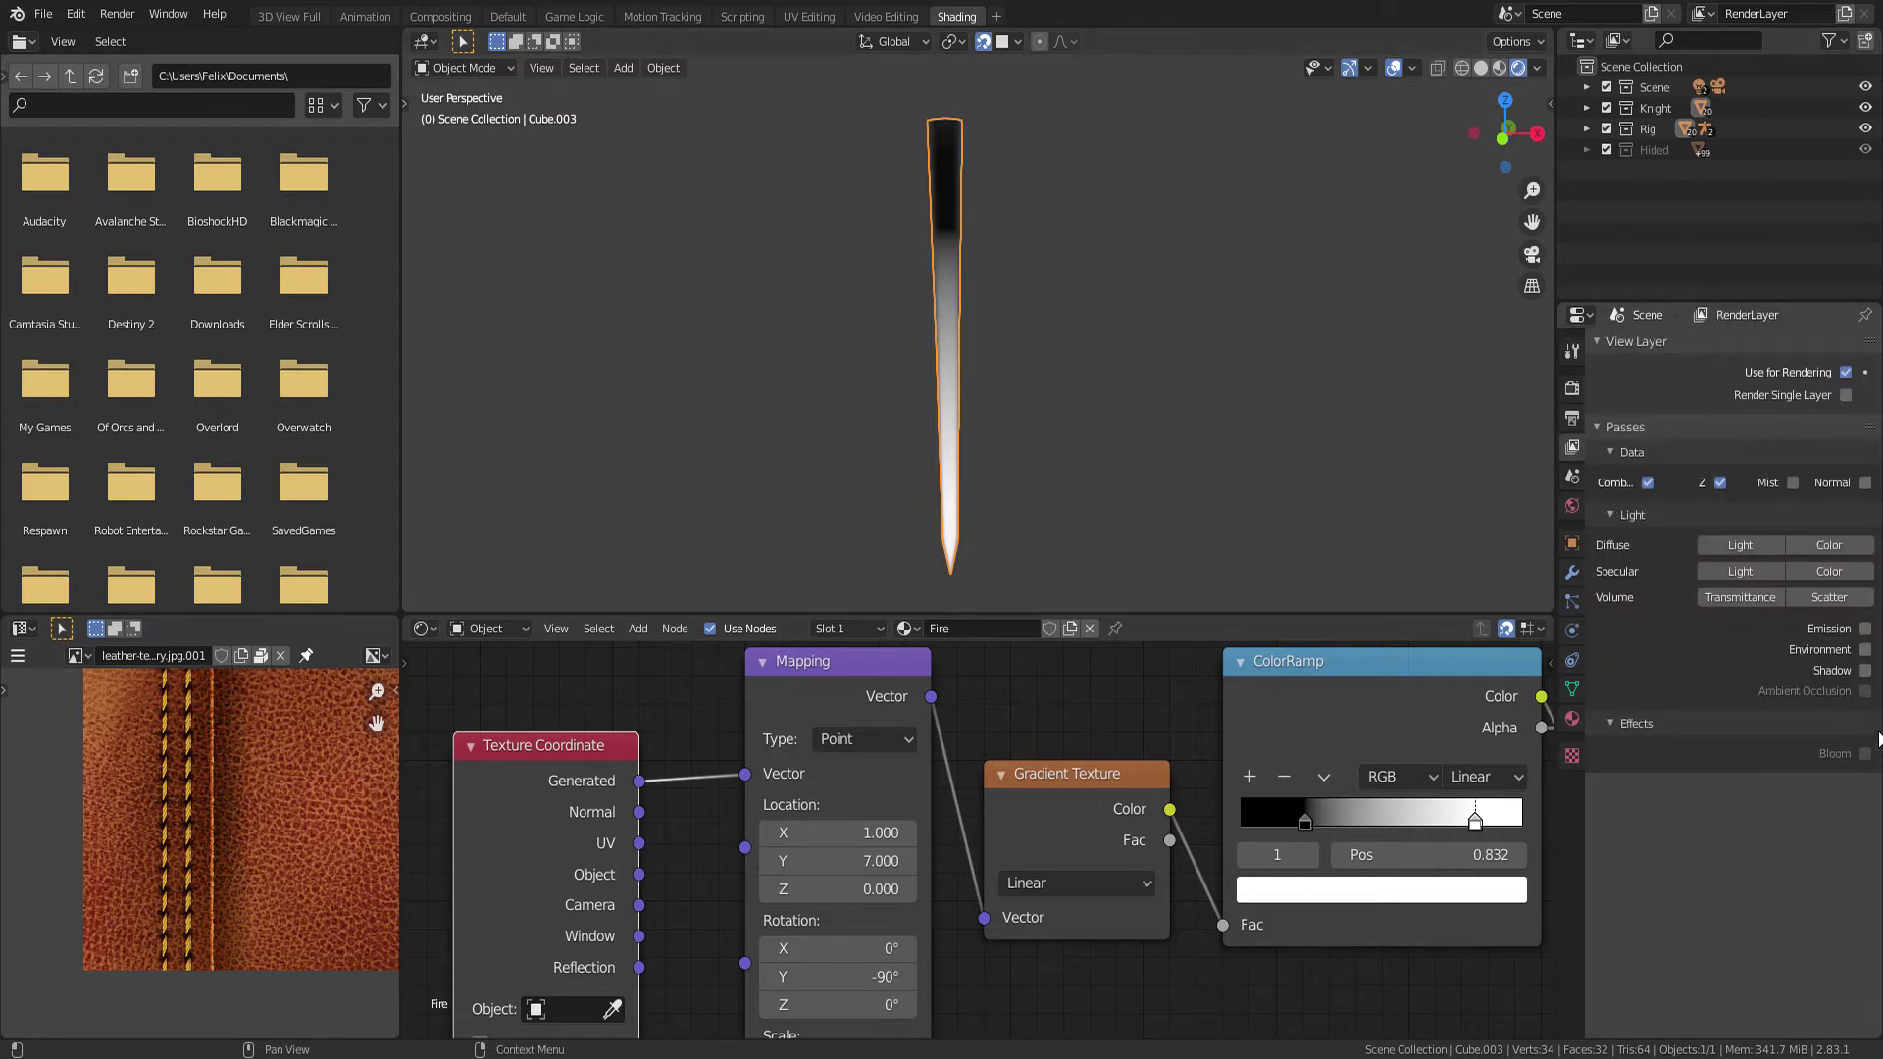
left_click(1572, 477)
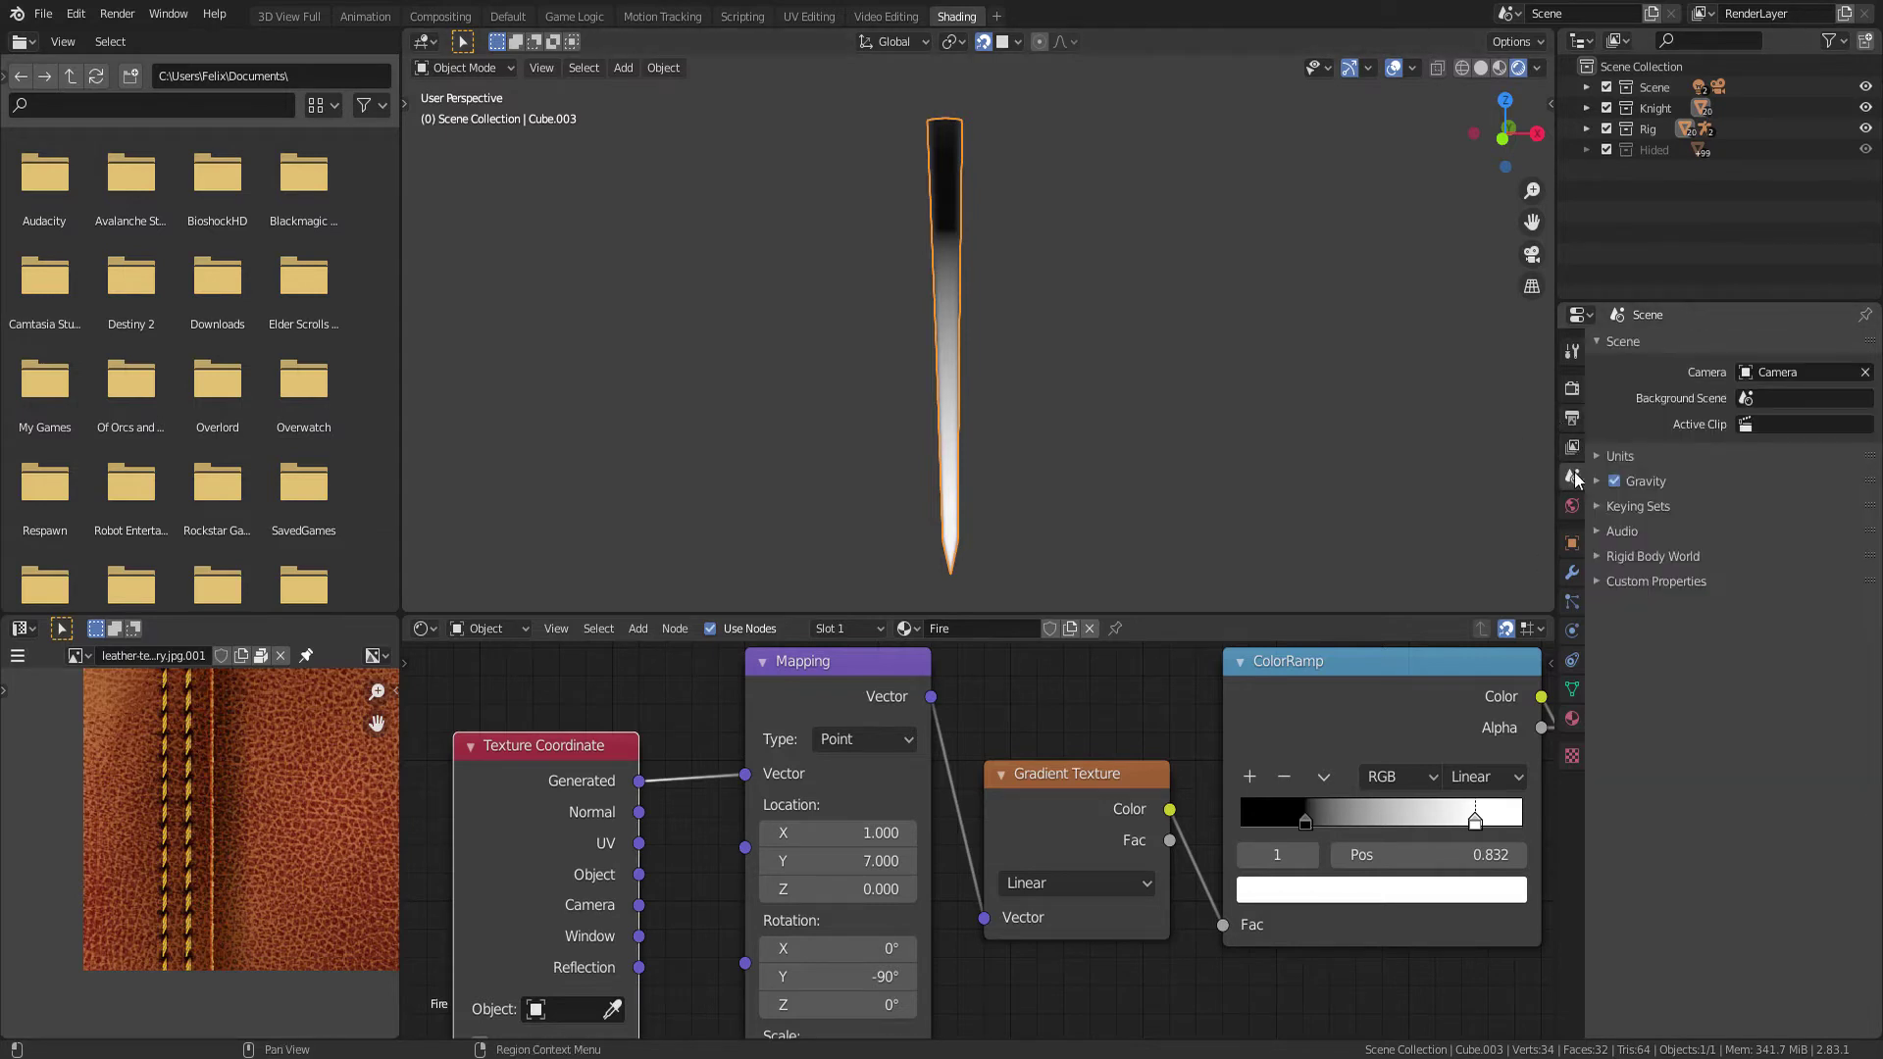
left_click(1645, 558)
left_click(1620, 454)
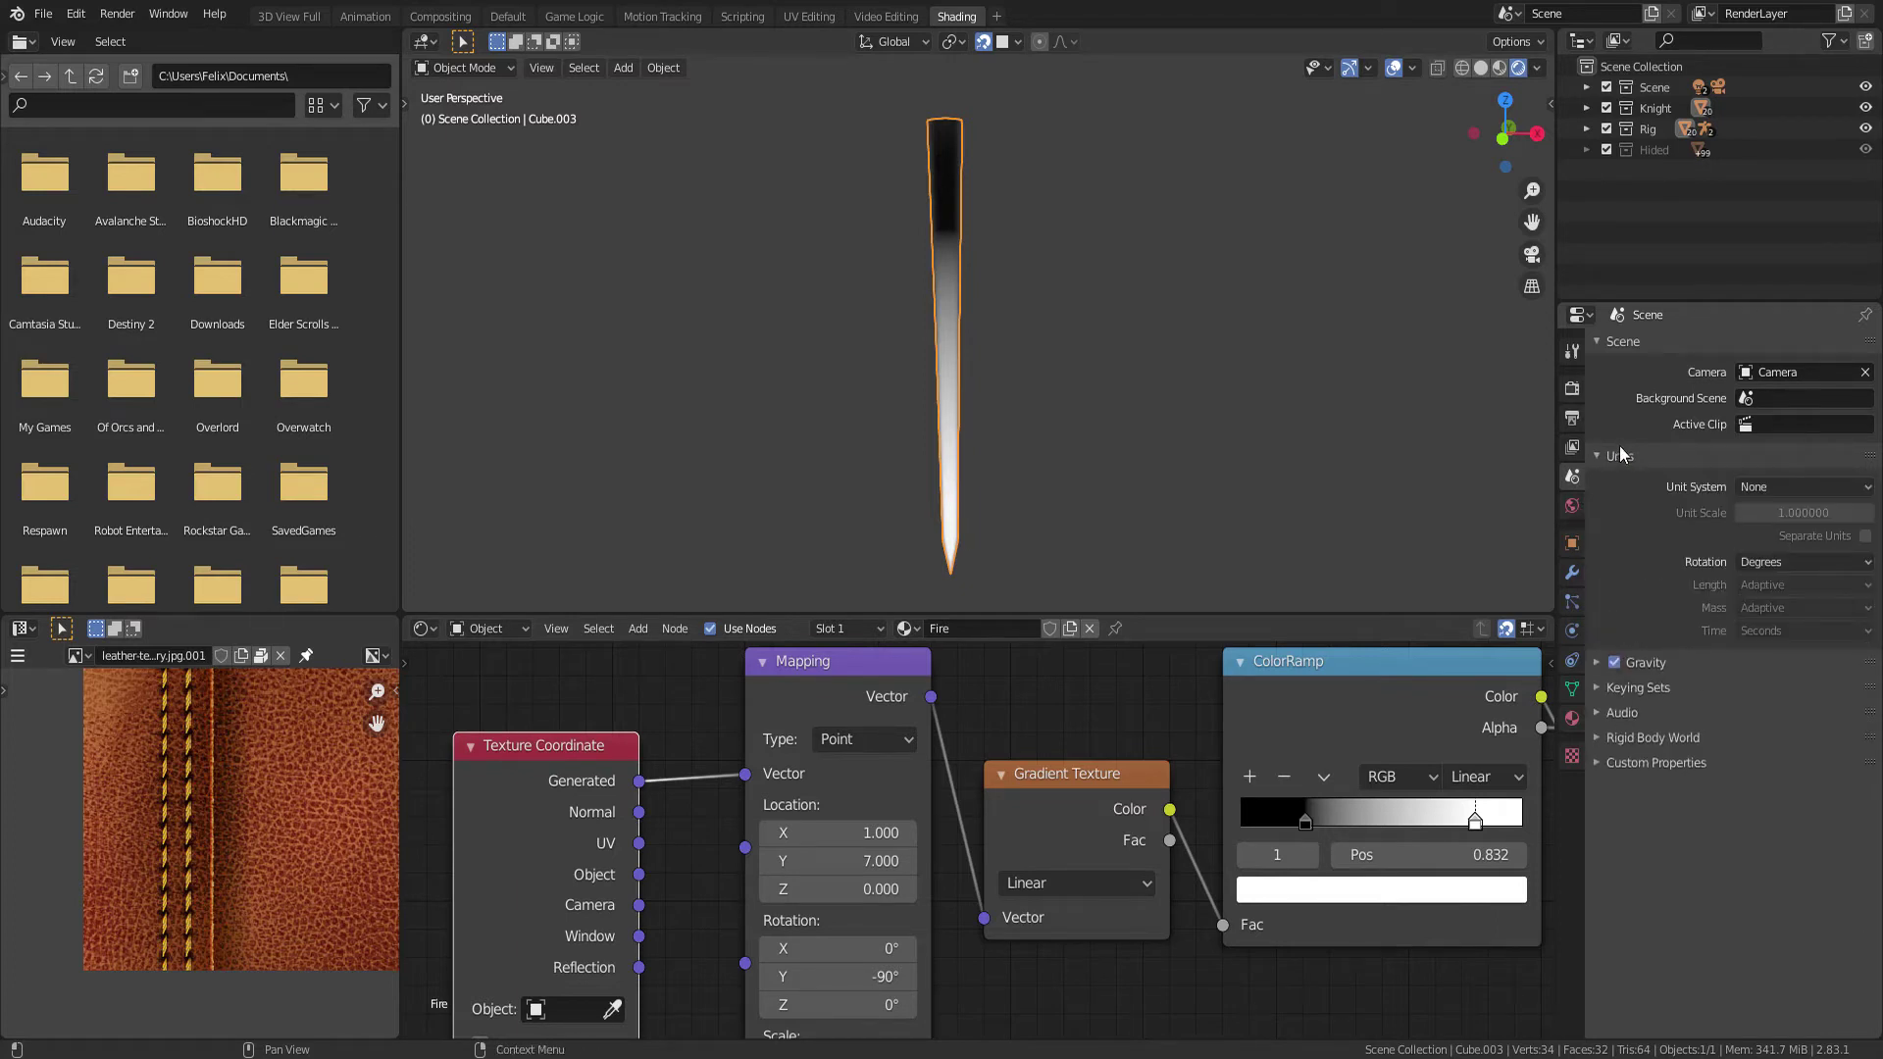
left_click(1762, 480)
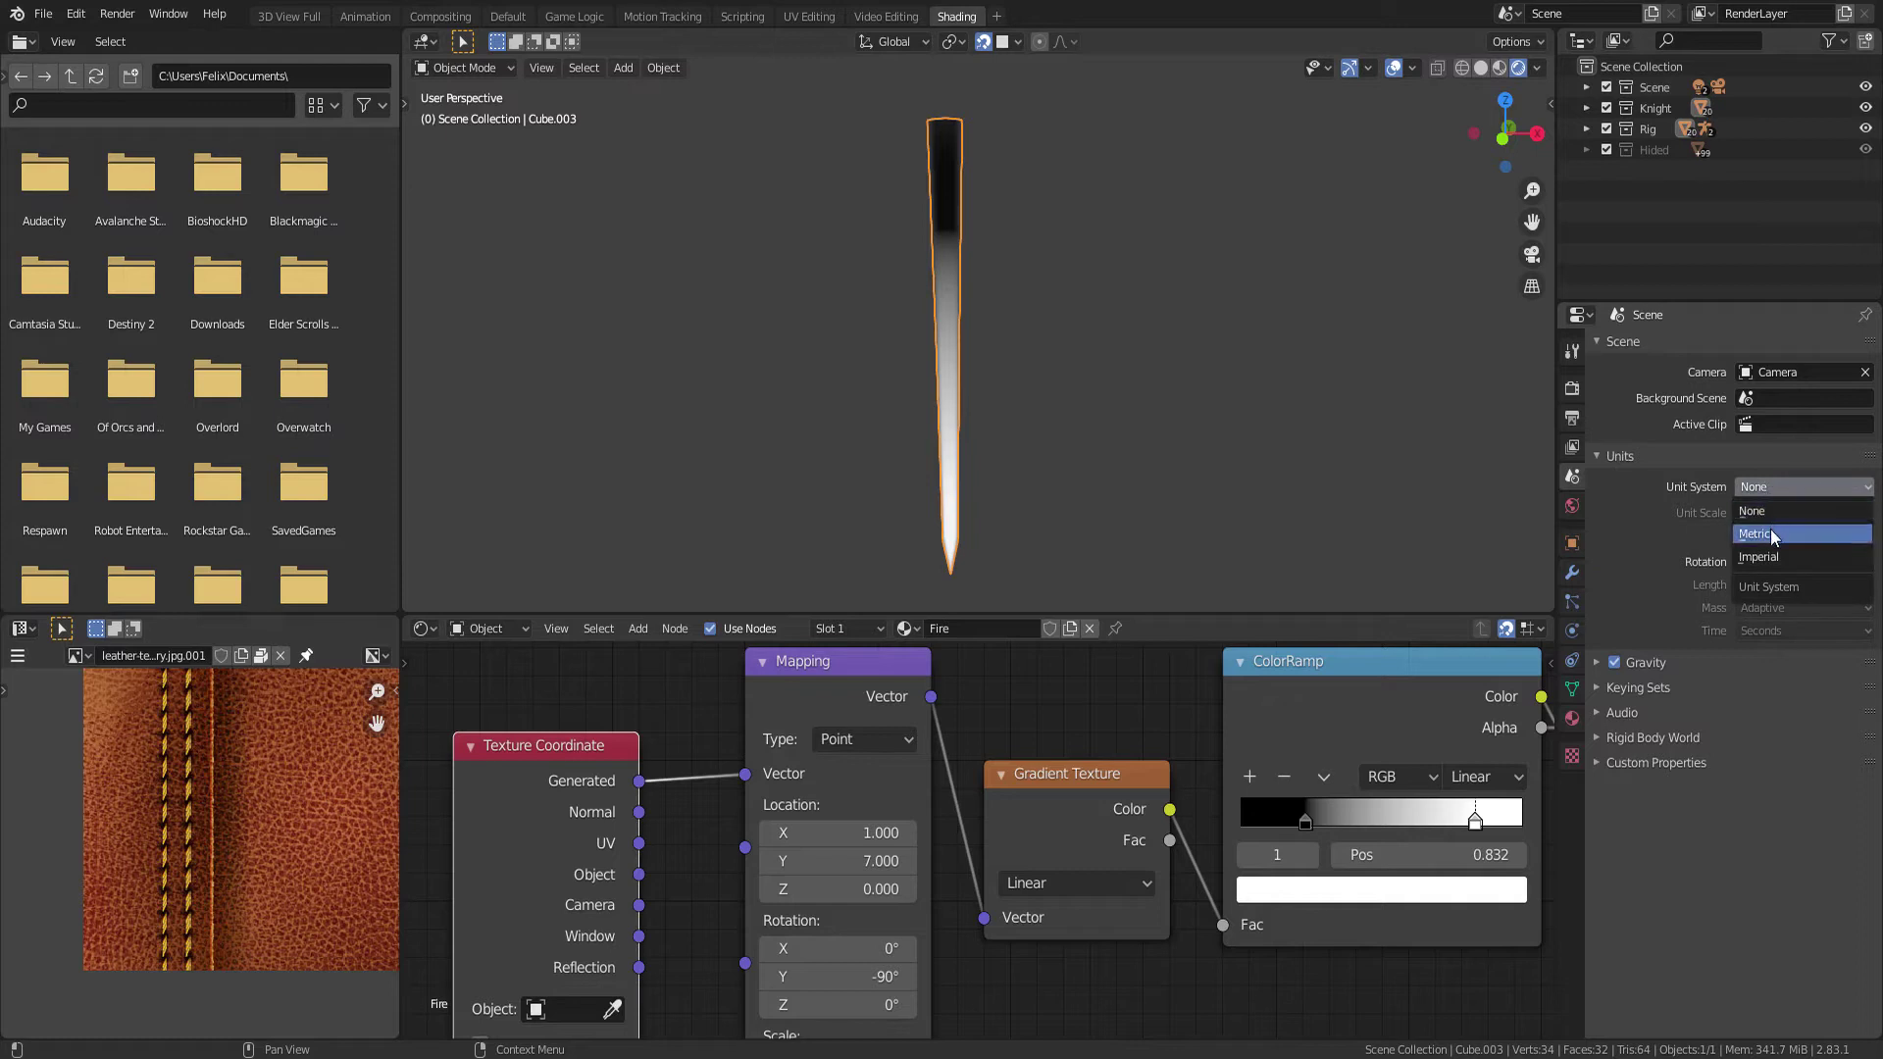
left_click(1769, 528)
Change the Mapping node's Location Y to 3.4 m
middle_click_drag(771, 799, 822, 803)
left_click(883, 864)
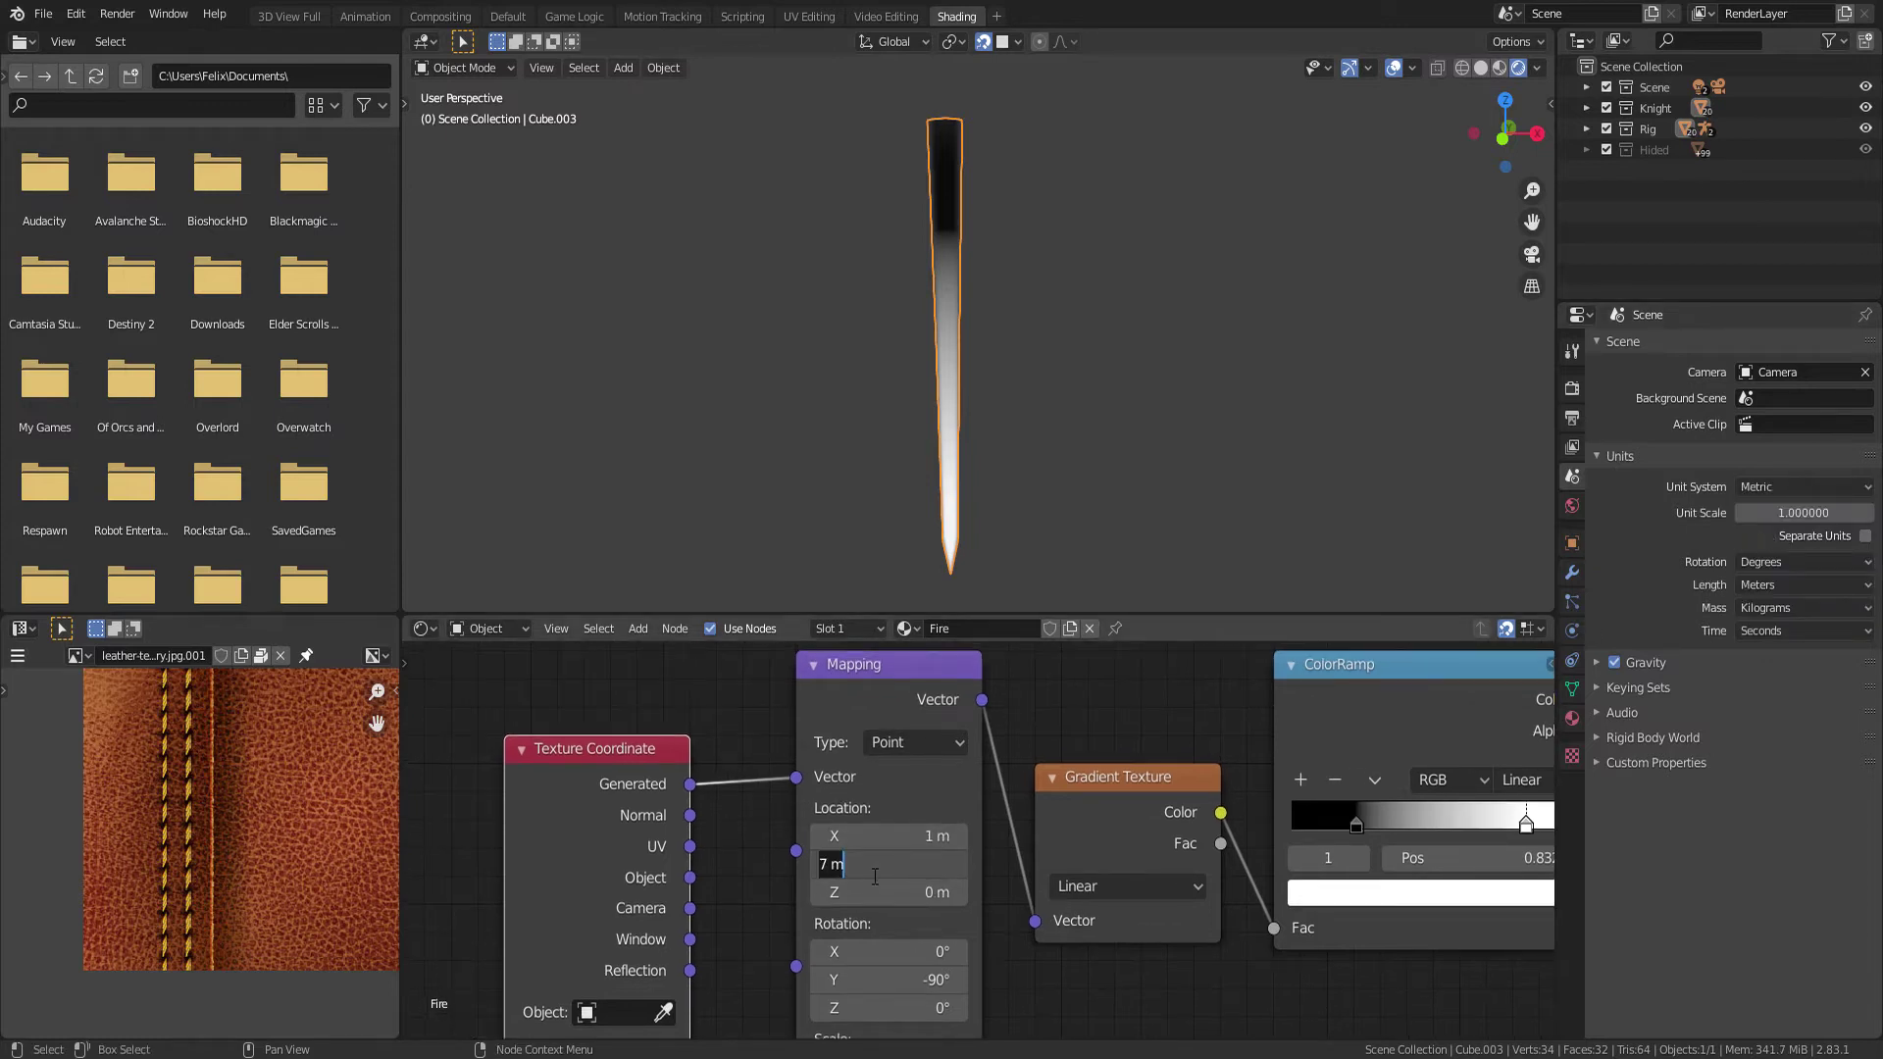
type("3,")
type("4")
key("Return")
left_click(883, 865)
type("3.4")
key("Return")
Move the white ColorRamp stop to the ramp's end and tint it pale yellow
mouse_move(992, 838)
middle_mouse_down()
mouse_move(913, 888)
mouse_move(998, 775)
middle_mouse_up()
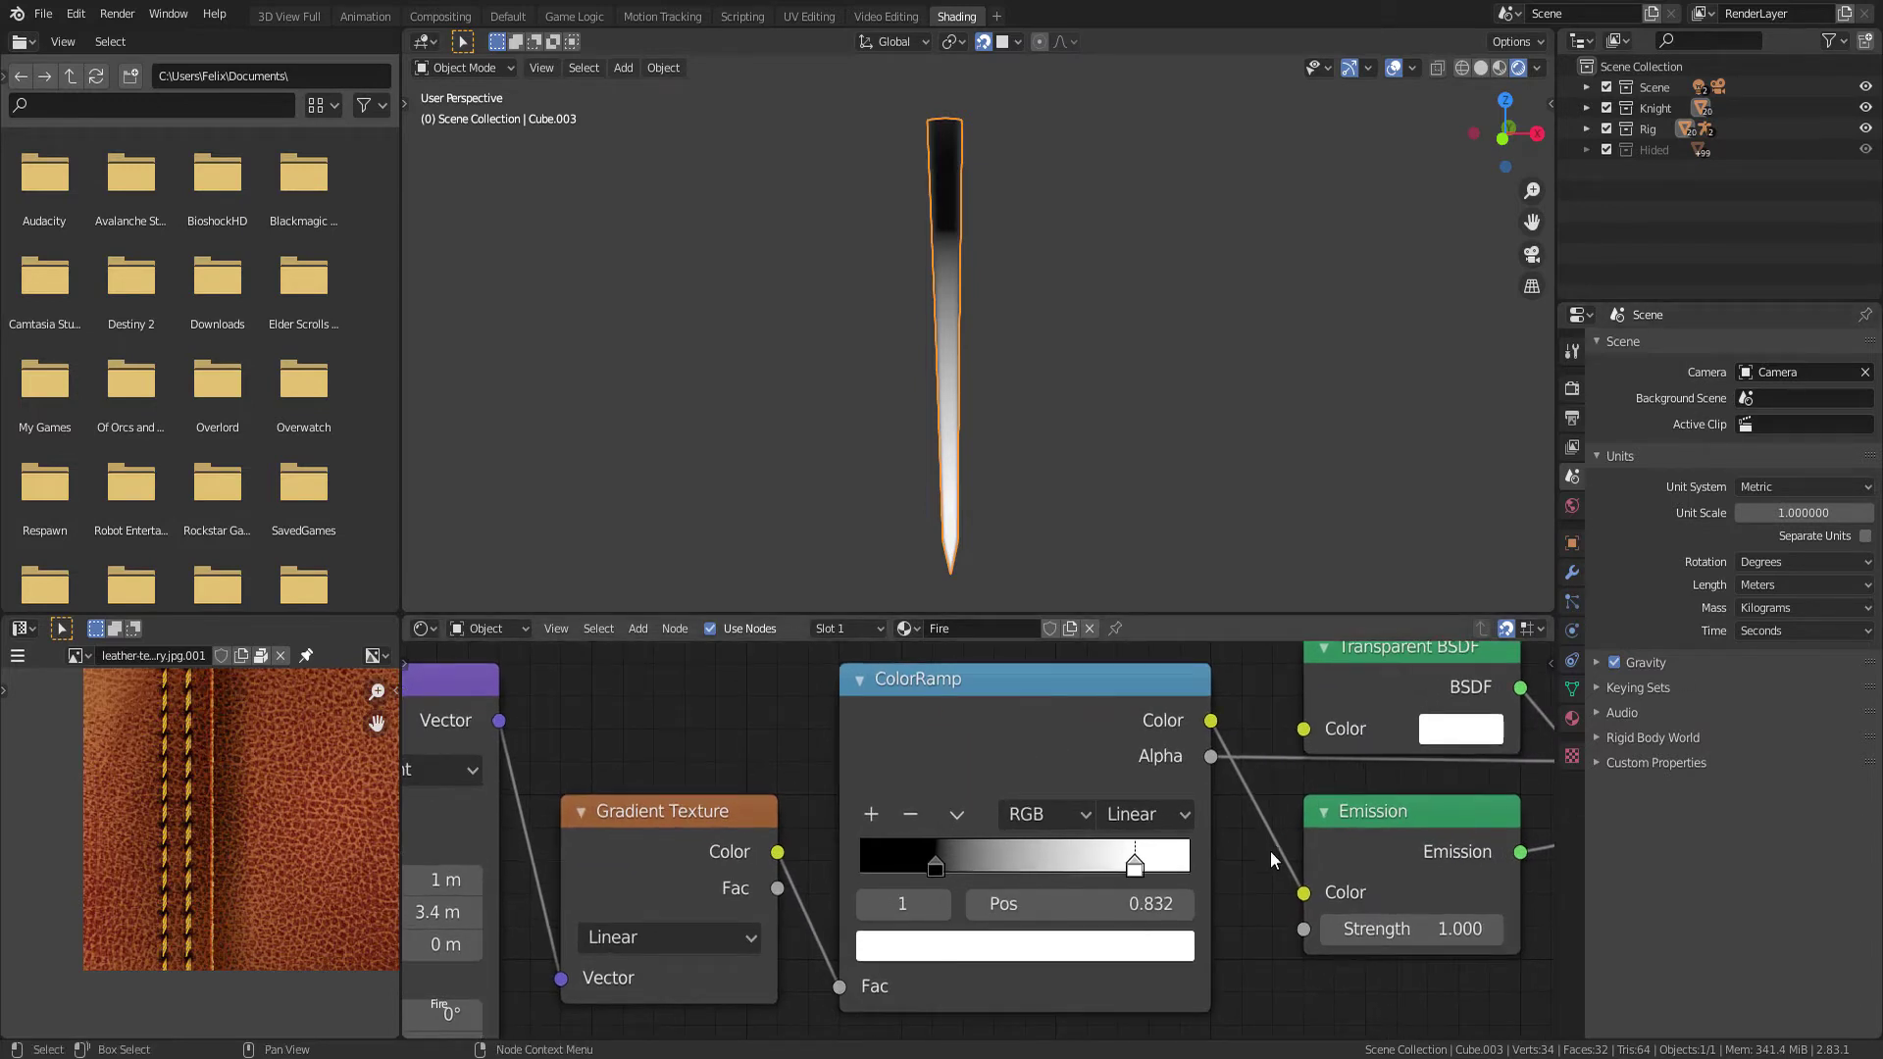
left_click_drag(1126, 877, 1226, 882)
left_click_drag(1216, 765, 1186, 765)
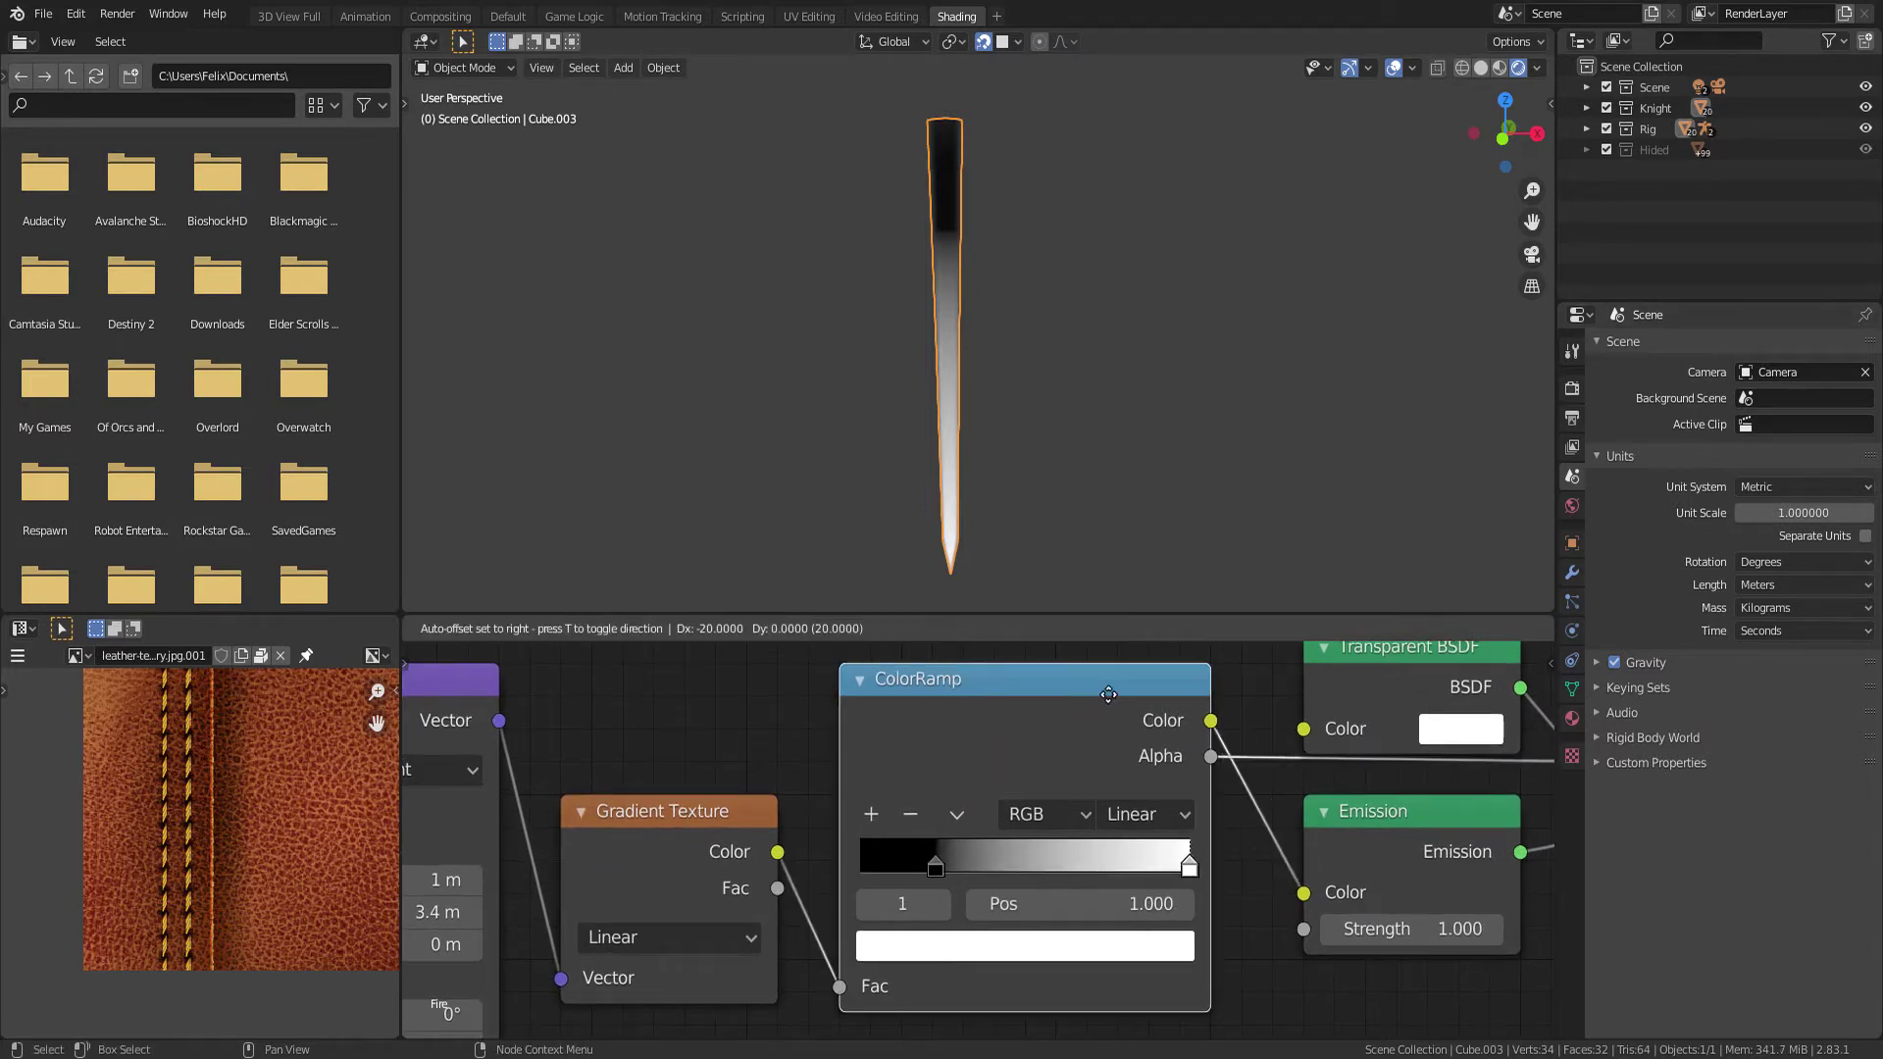
scroll(1188, 821, "up", 1)
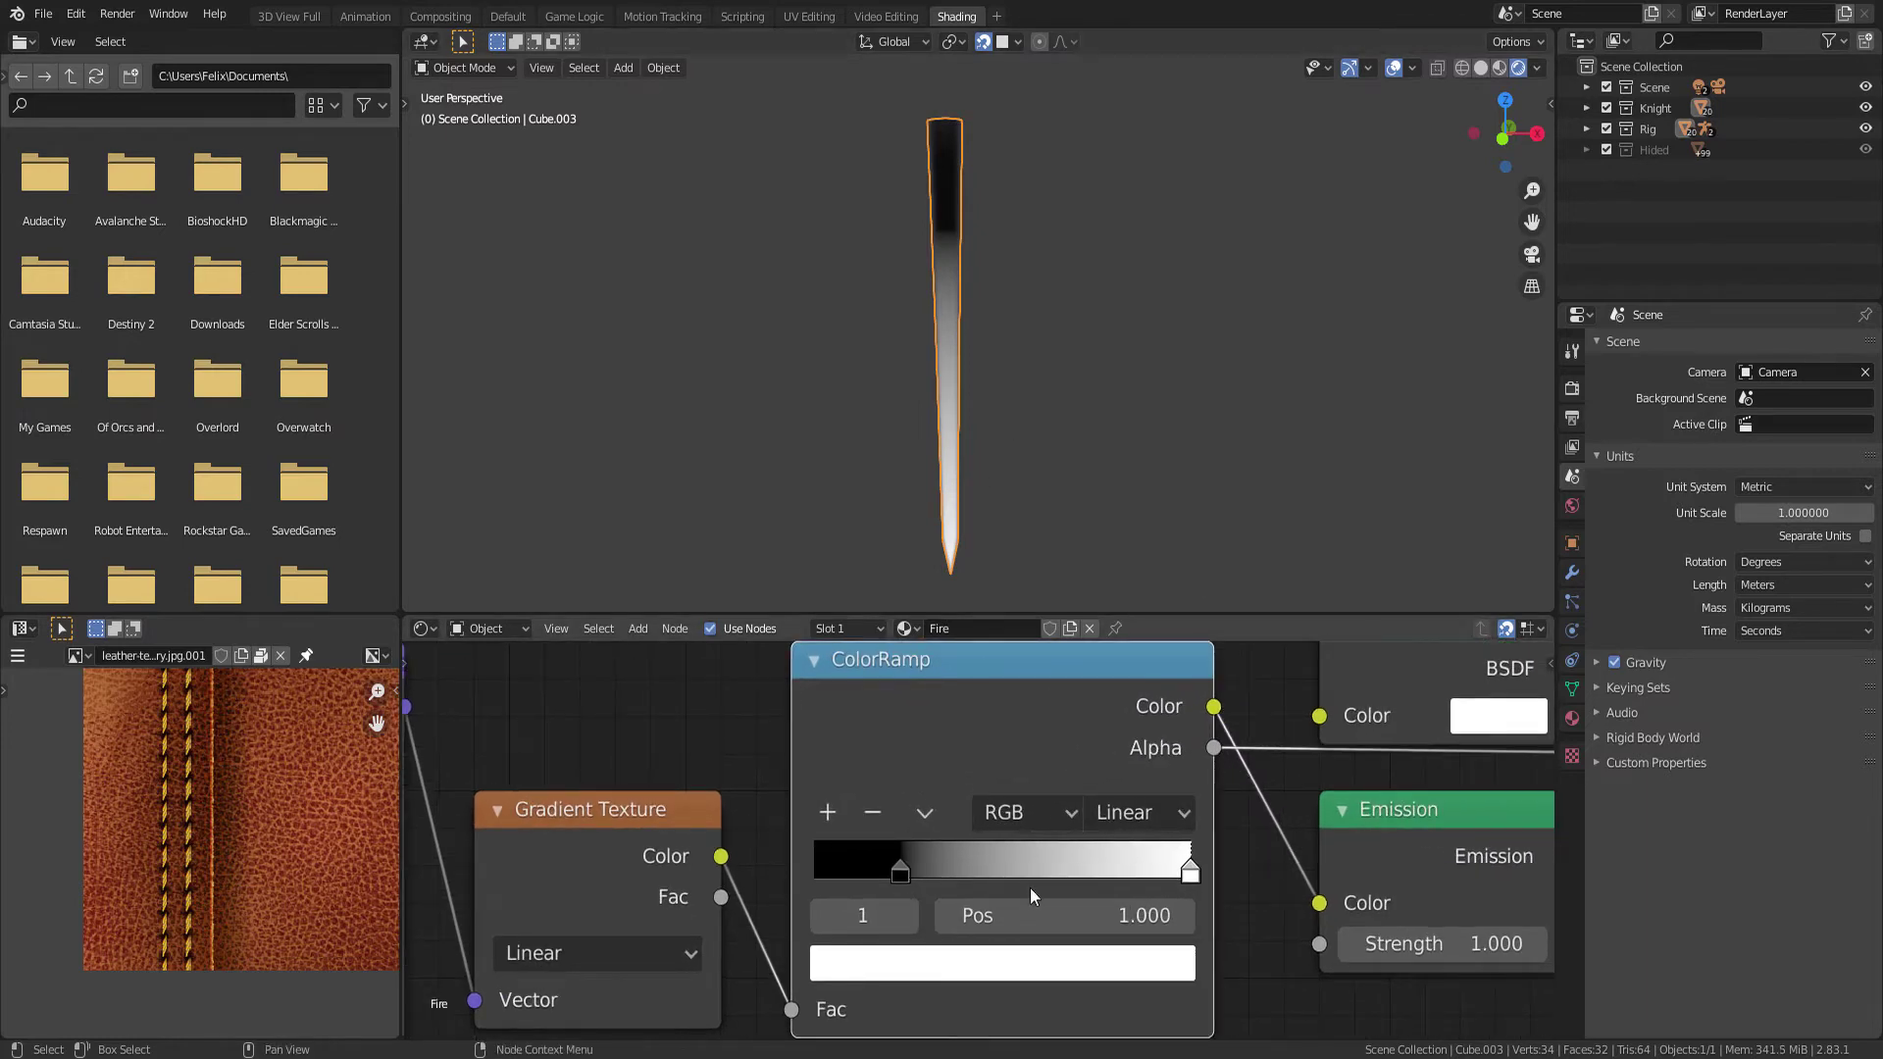
left_click(1021, 971)
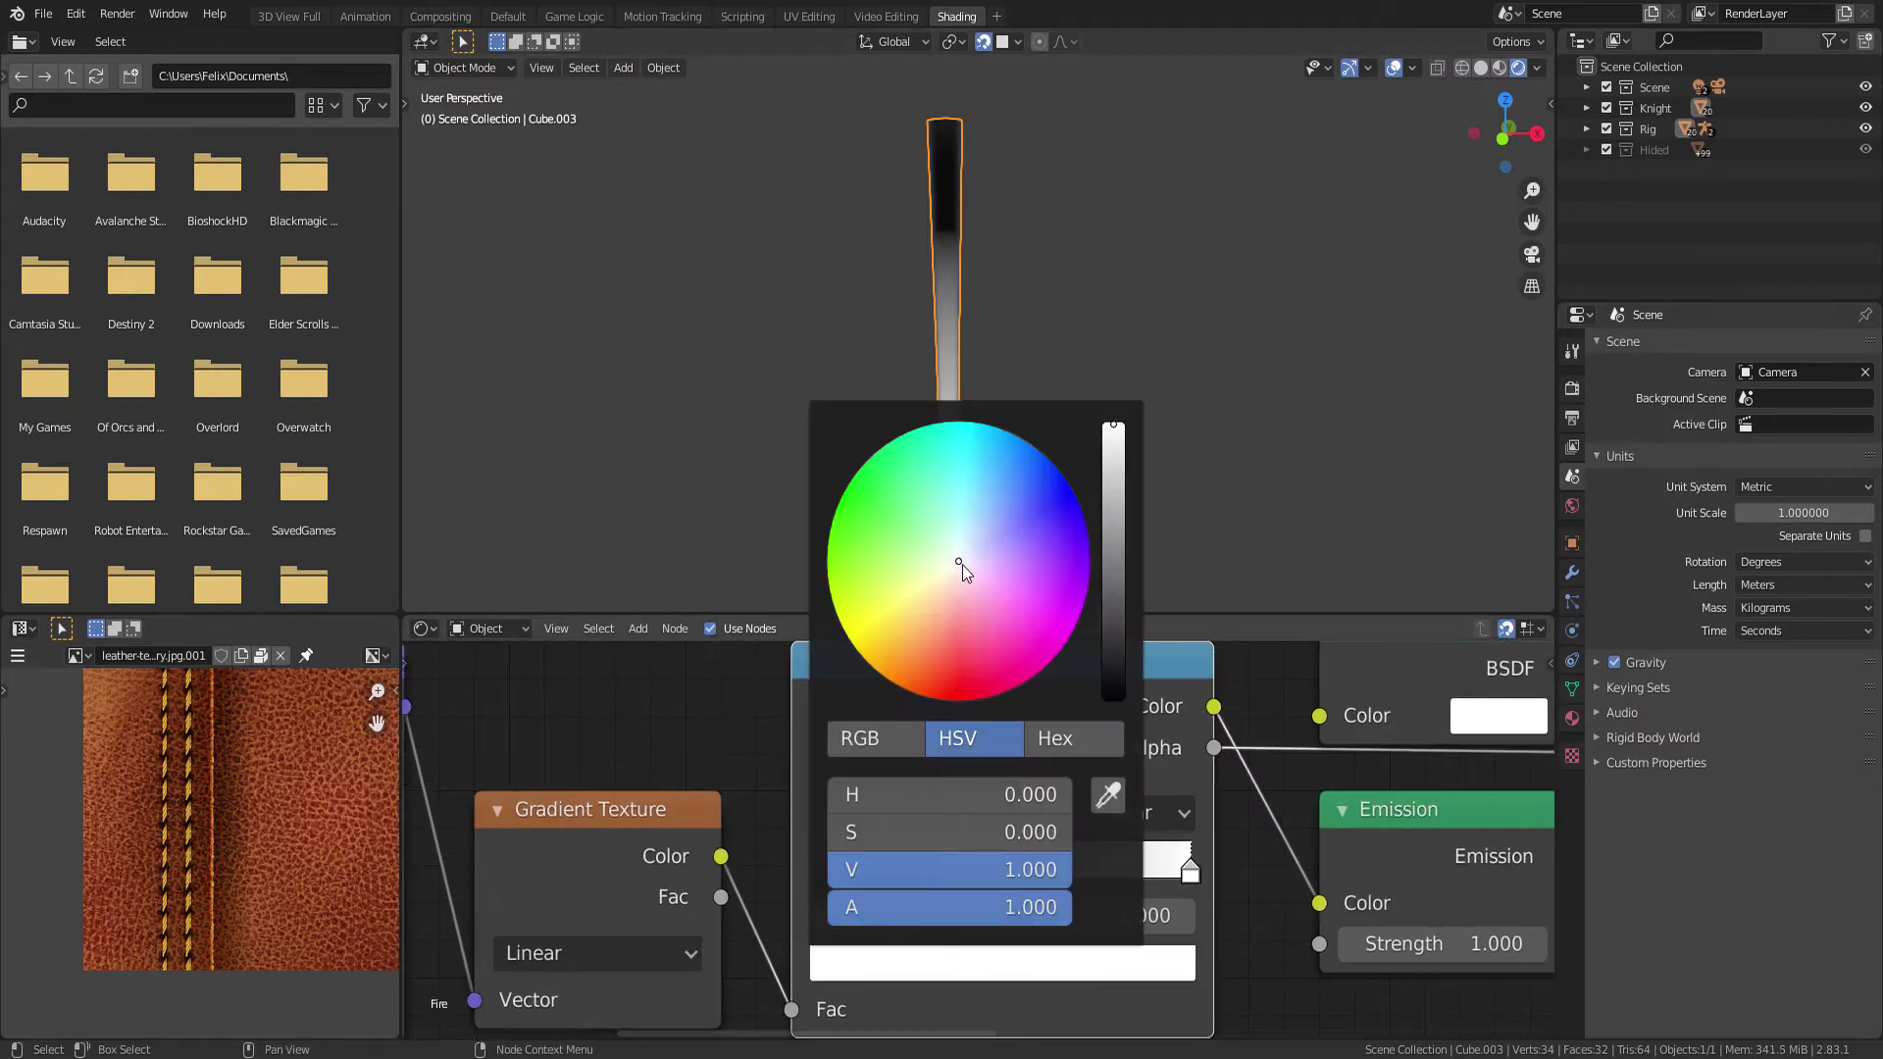
left_click_drag(962, 562, 929, 586)
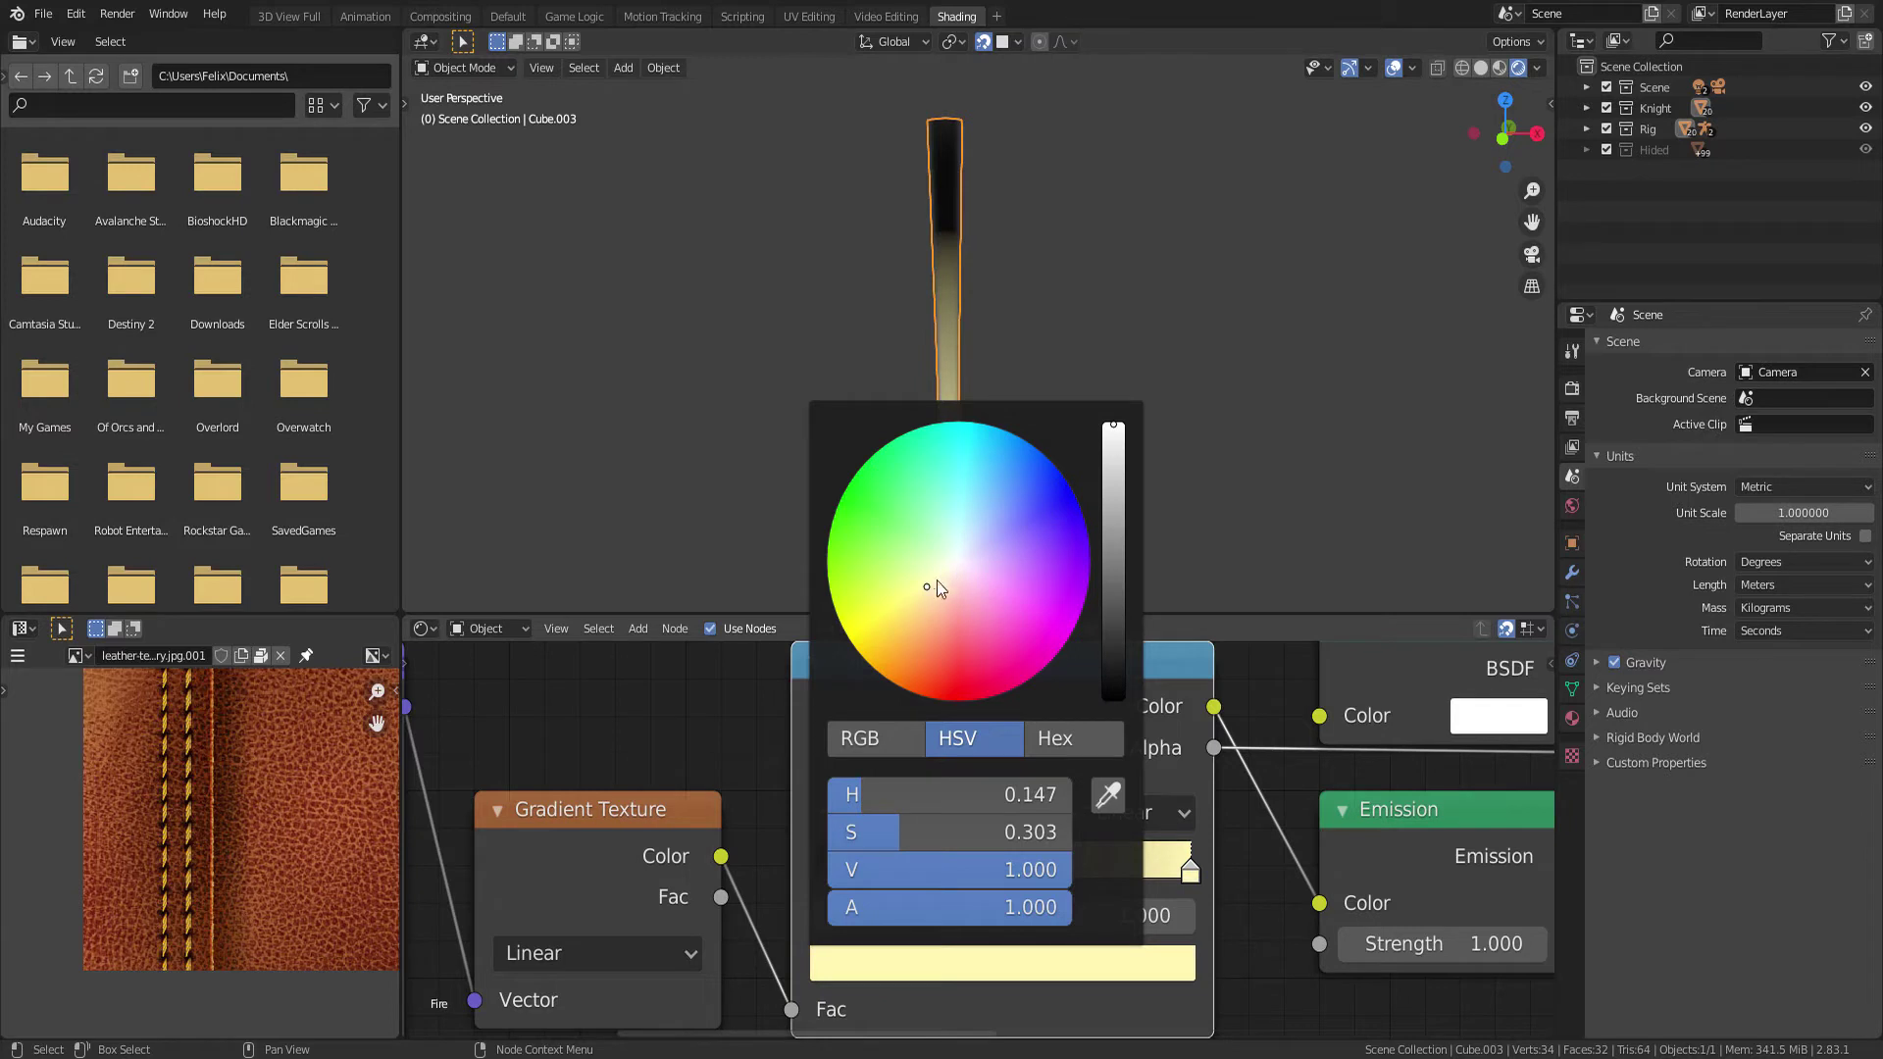
left_click_drag(937, 588, 908, 588)
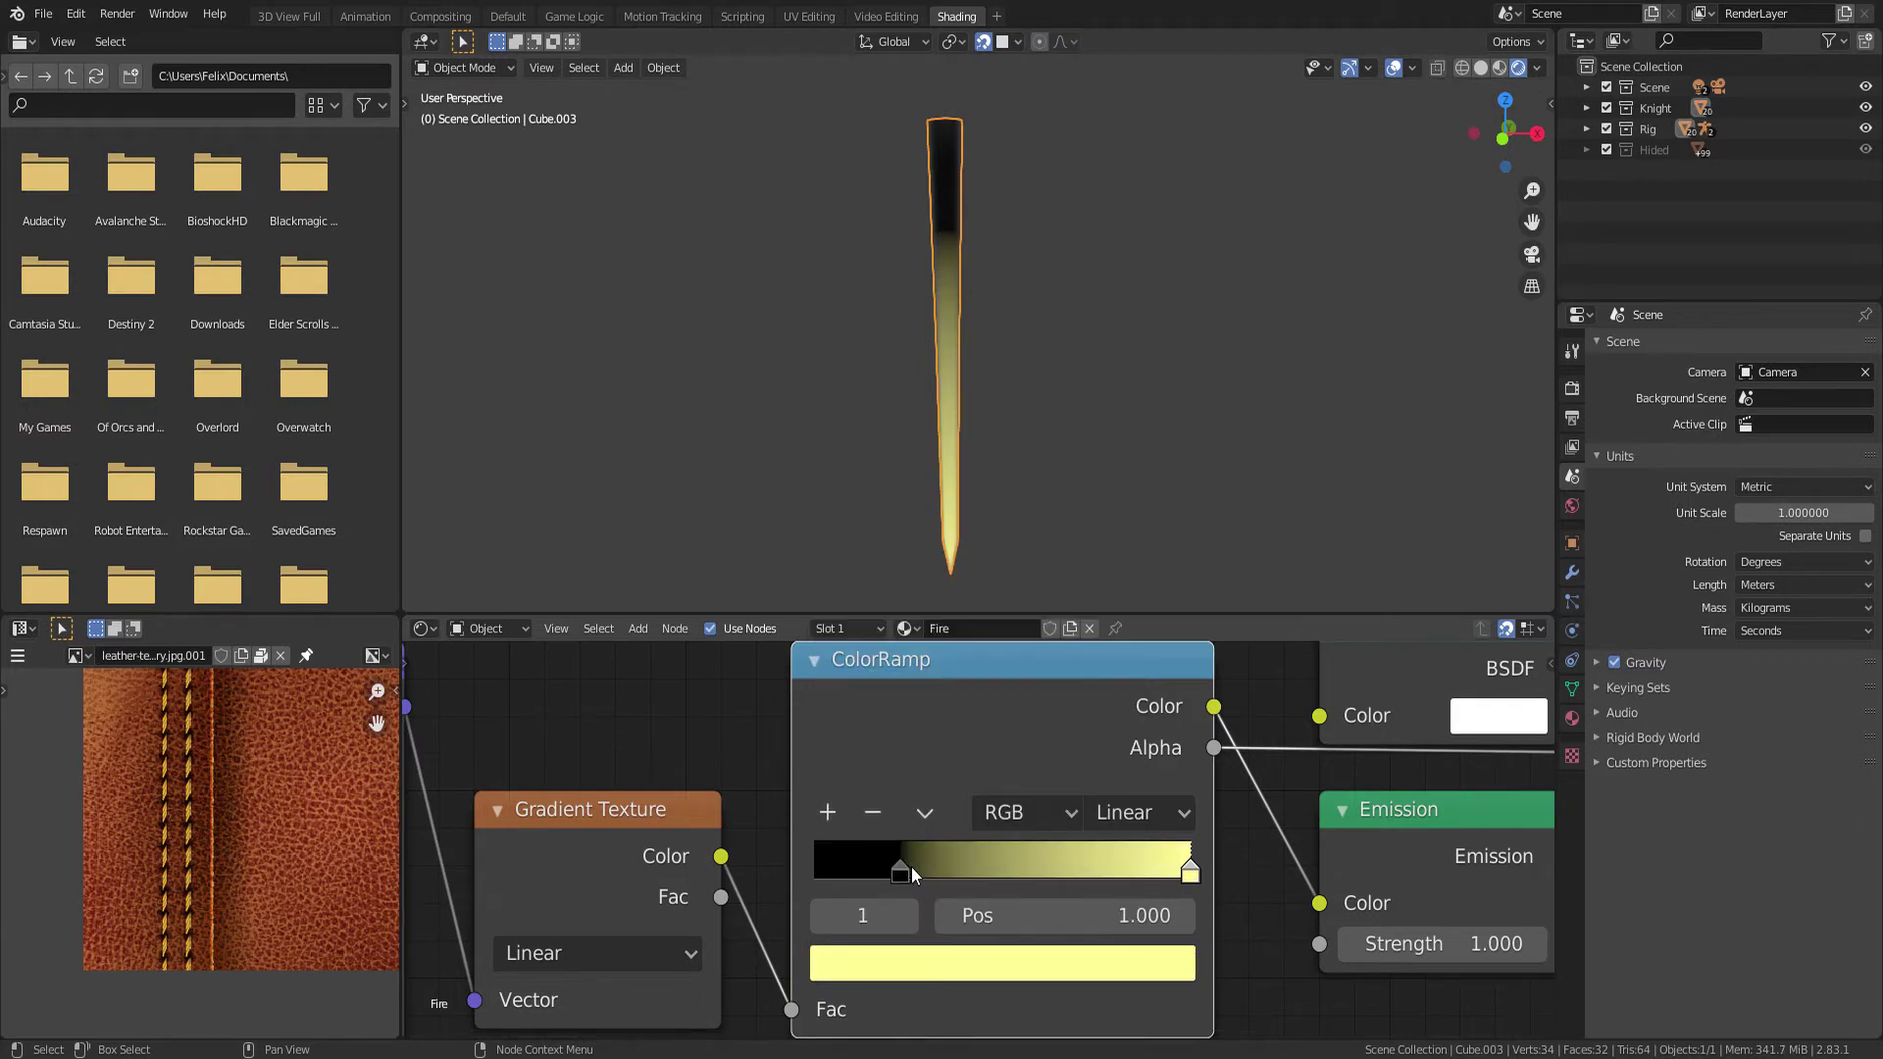
Move the black stop to position 0 and make it fully transparent
left_click_drag(910, 867, 804, 826)
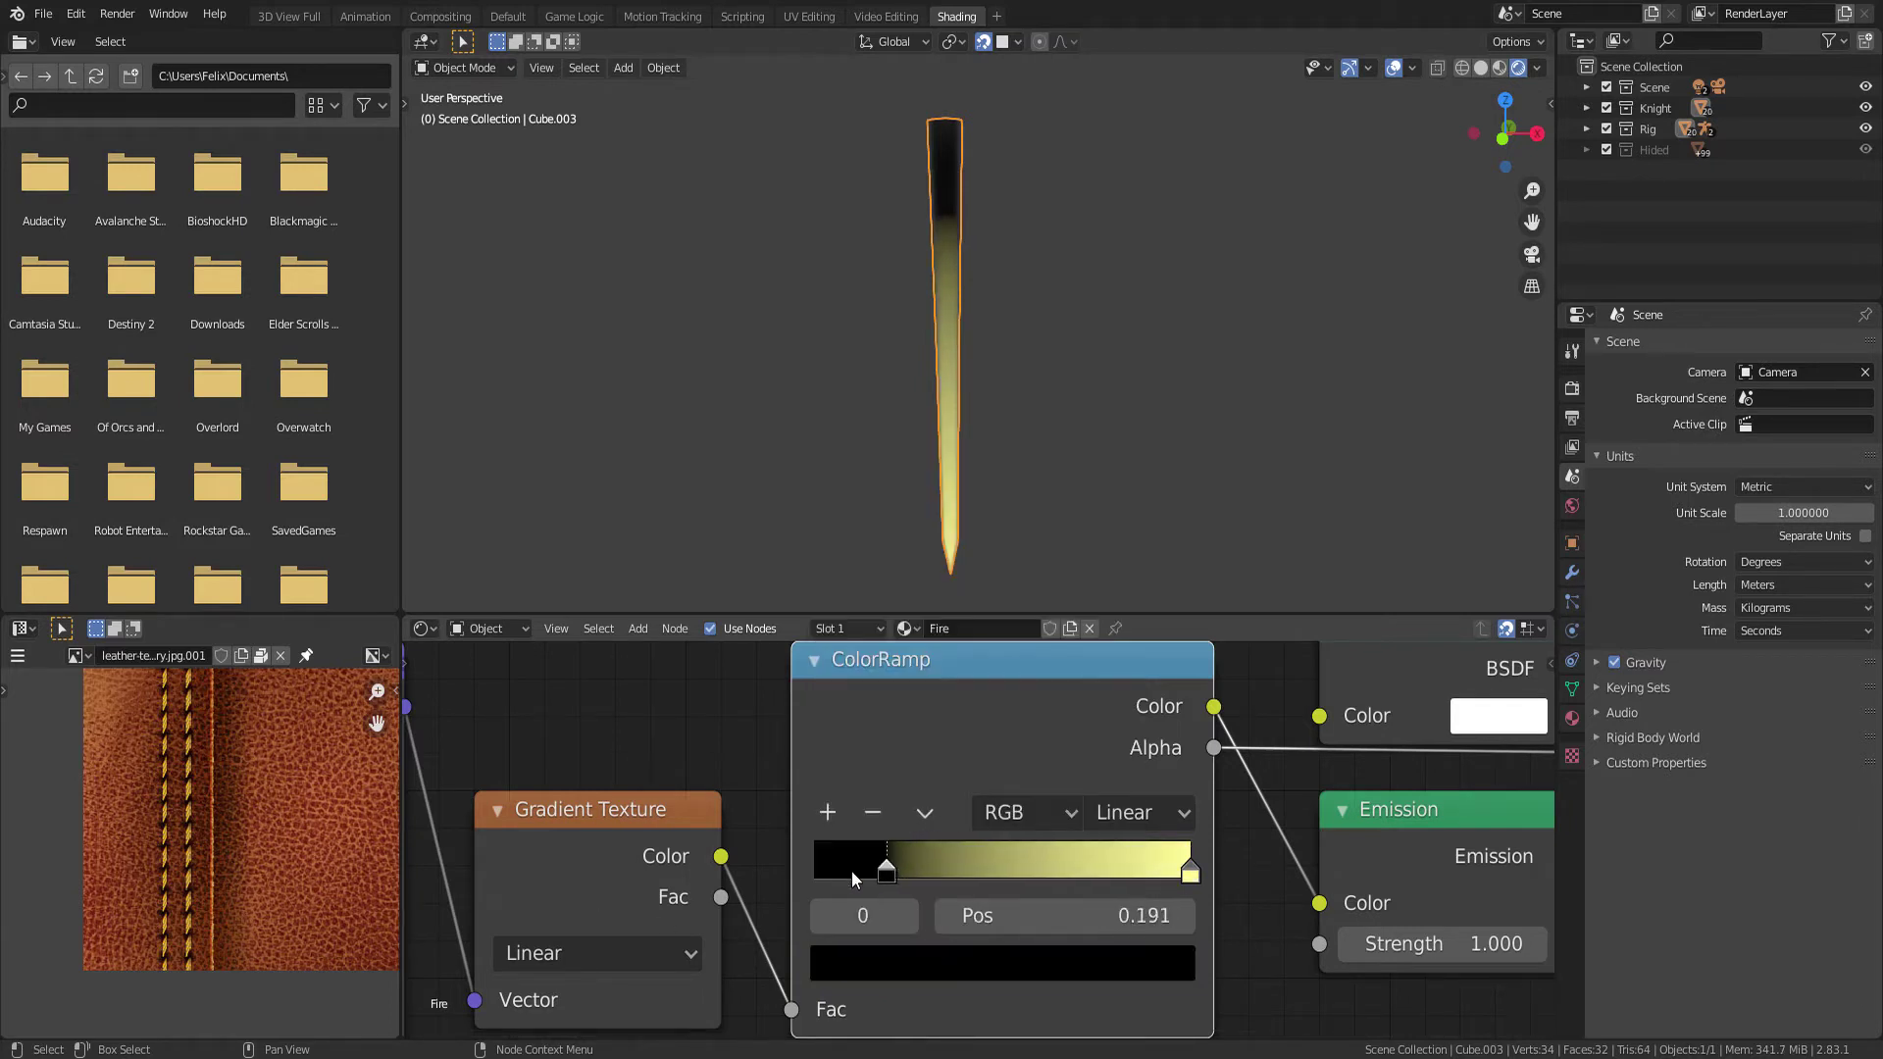
left_click(871, 946)
left_click_drag(1018, 907, 882, 907)
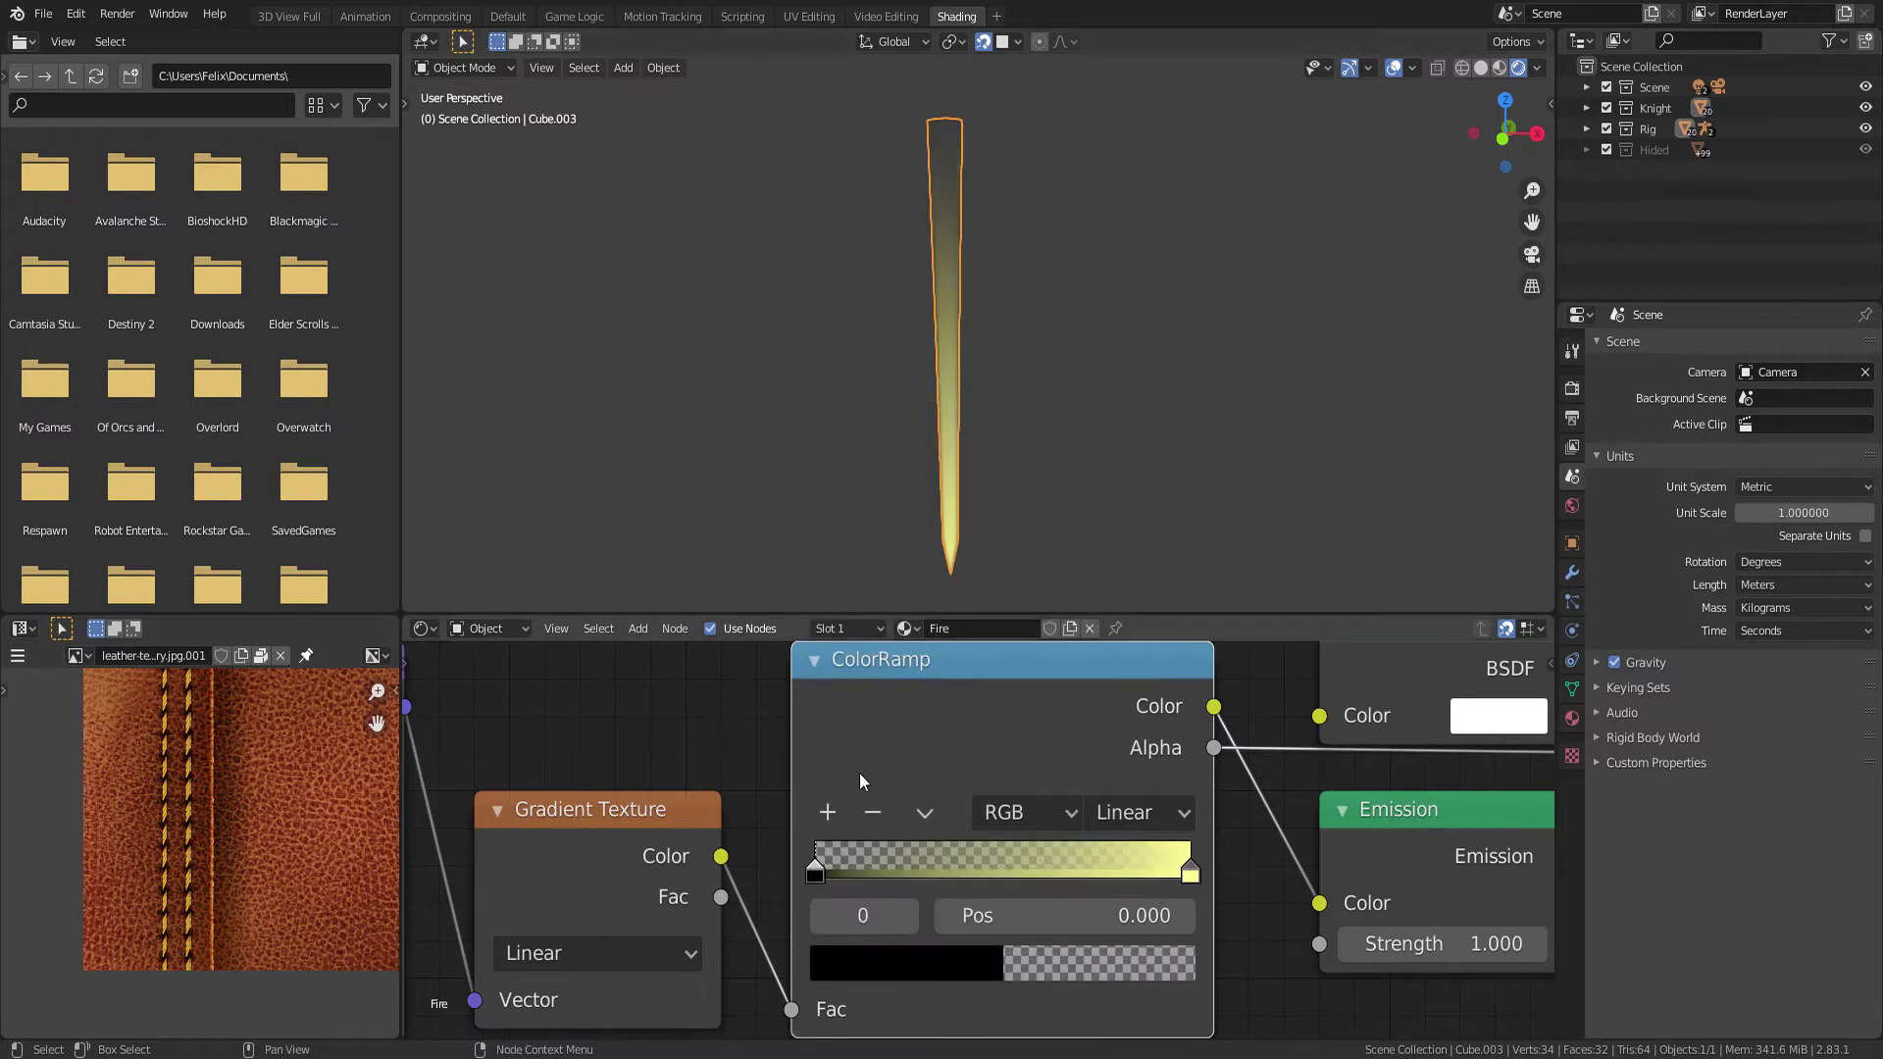
Add a fully opaque, bright red stop at 0.145
left_click(832, 811)
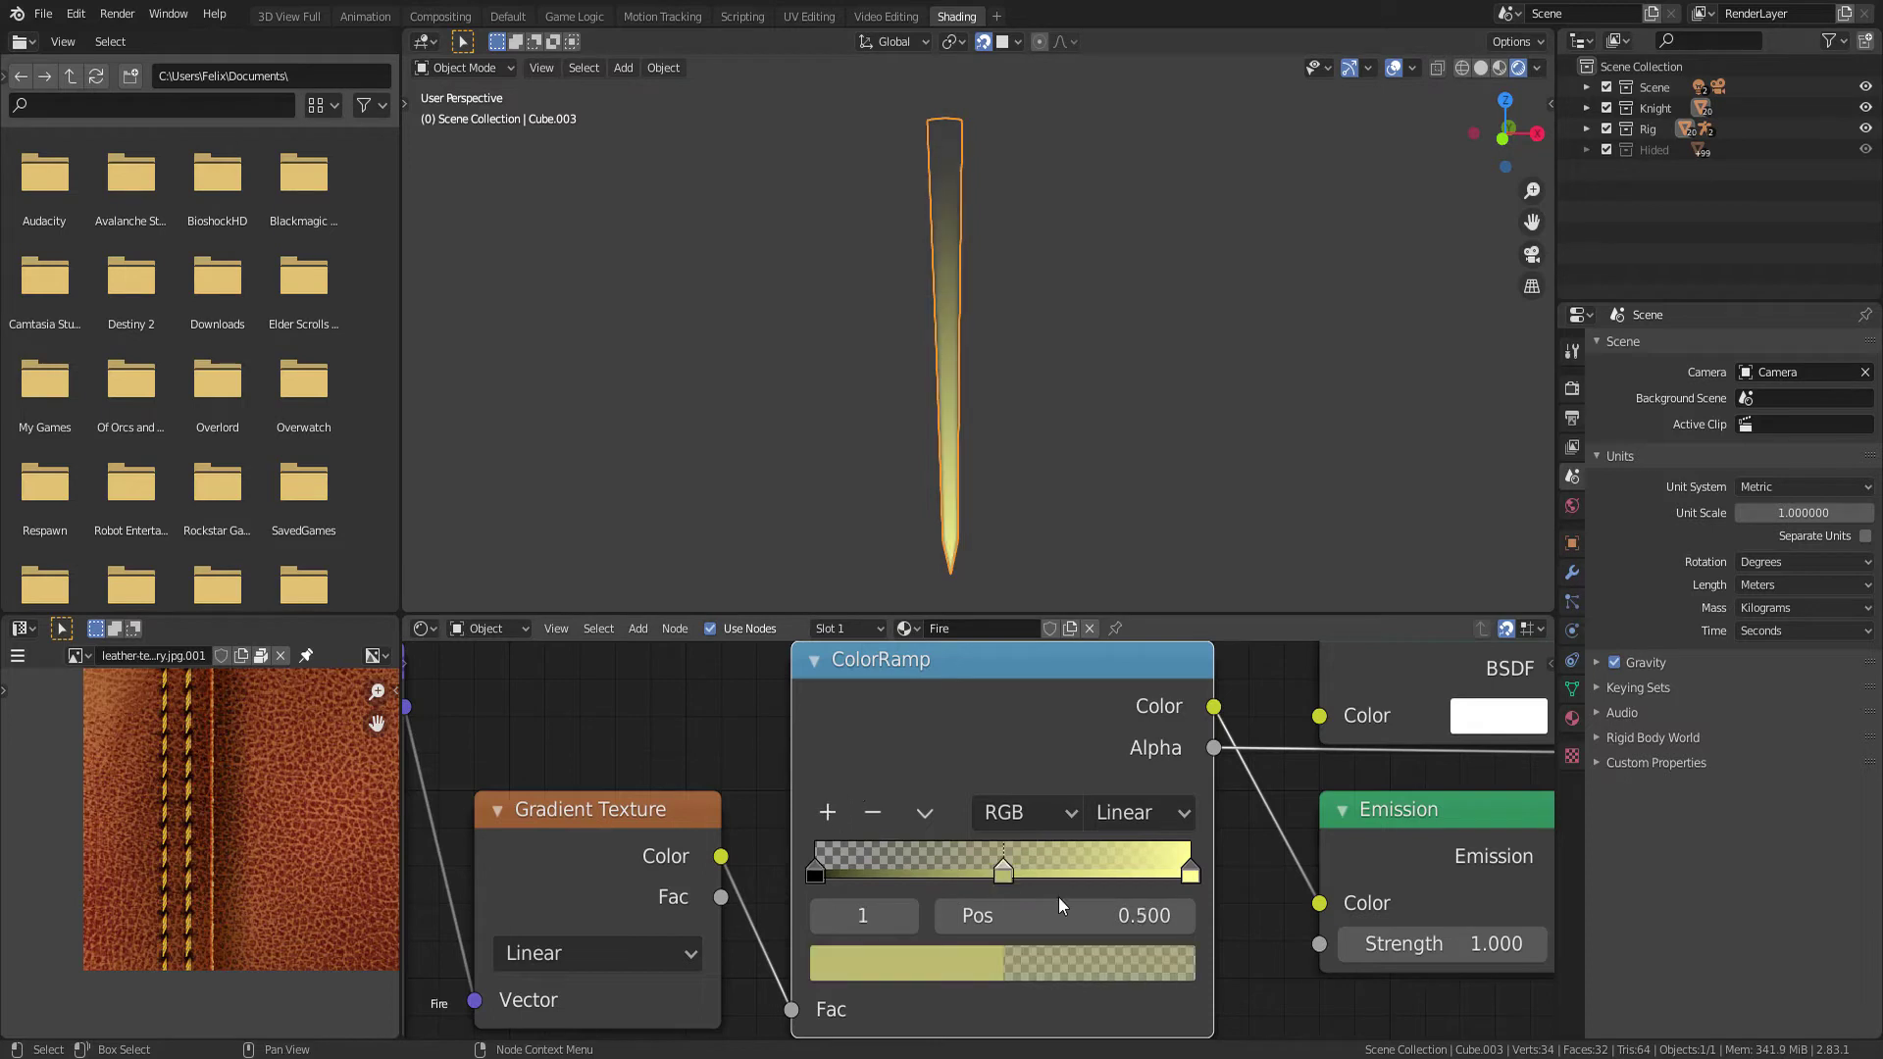
left_click(967, 976)
left_click(1067, 971)
mouse_move(991, 905)
left_mouse_down()
mouse_move(1074, 907)
mouse_move(846, 876)
mouse_move(874, 875)
left_mouse_up()
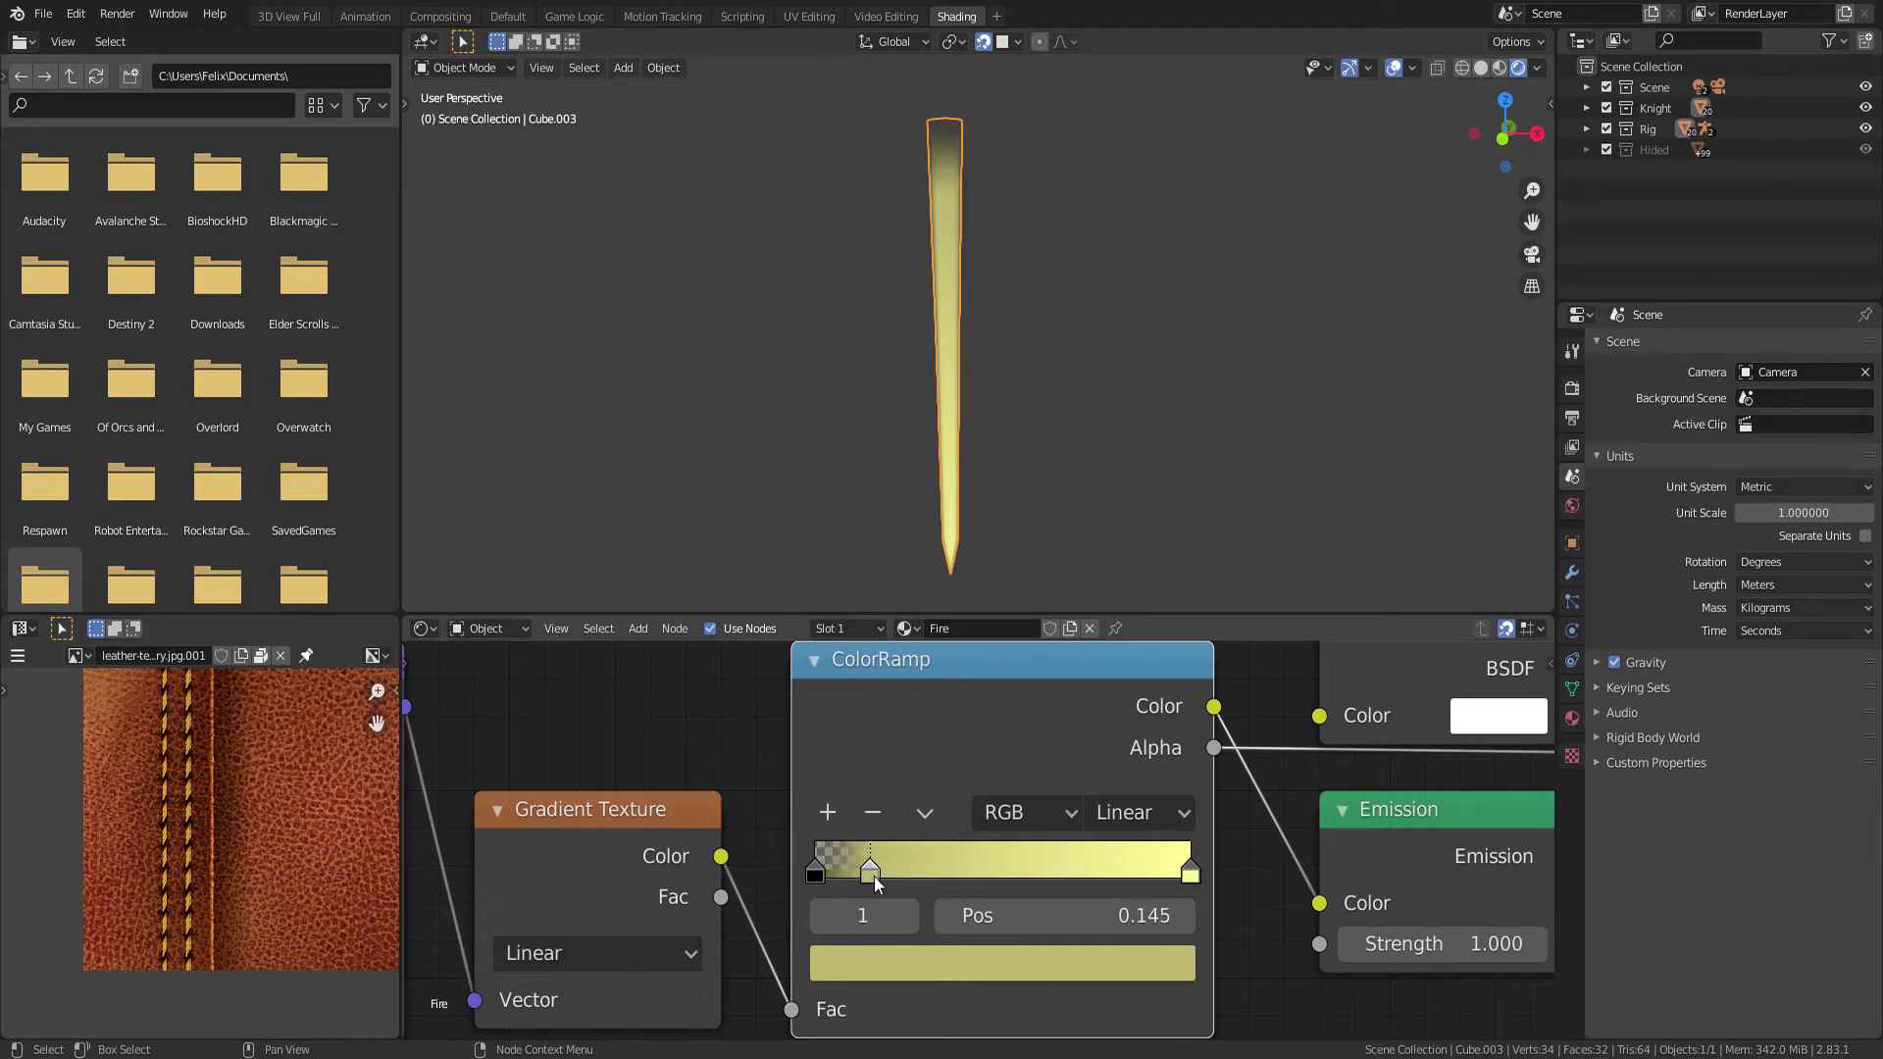
left_click(928, 969)
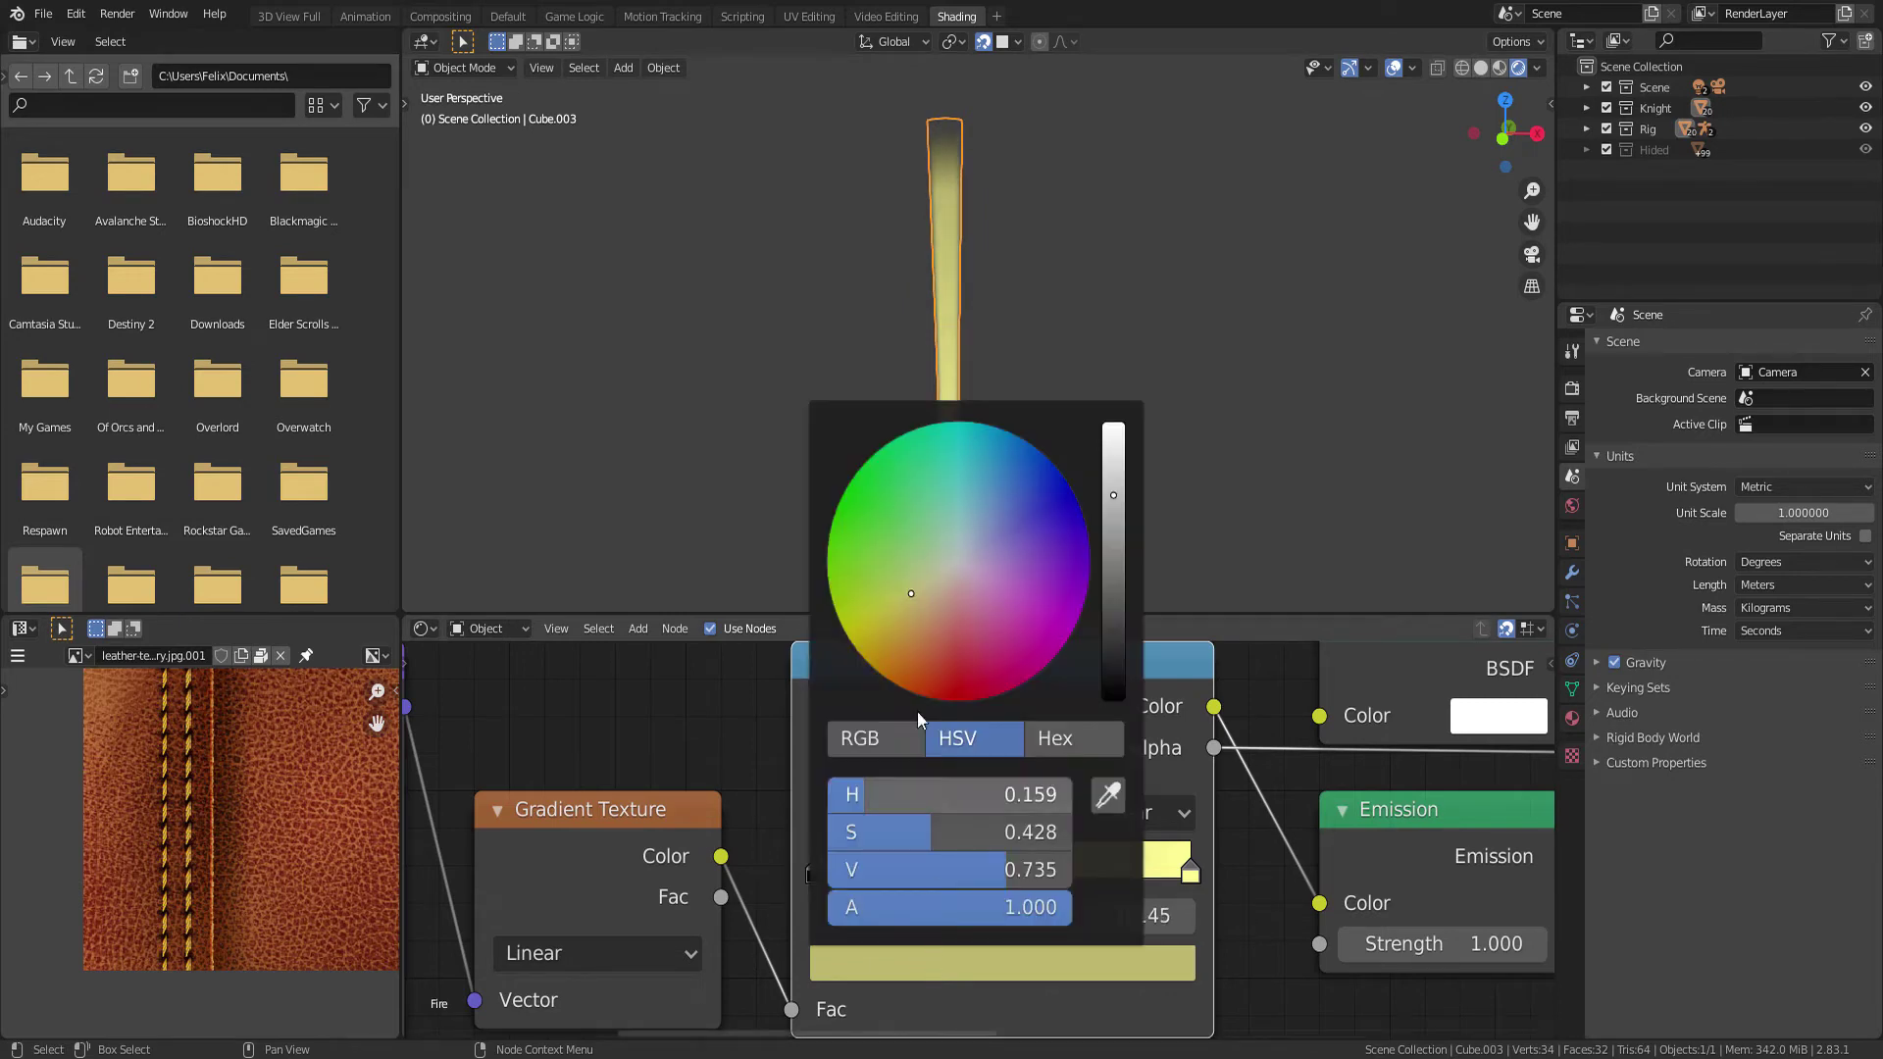
left_click_drag(1113, 501, 1114, 424)
left_click_drag(912, 599, 941, 678)
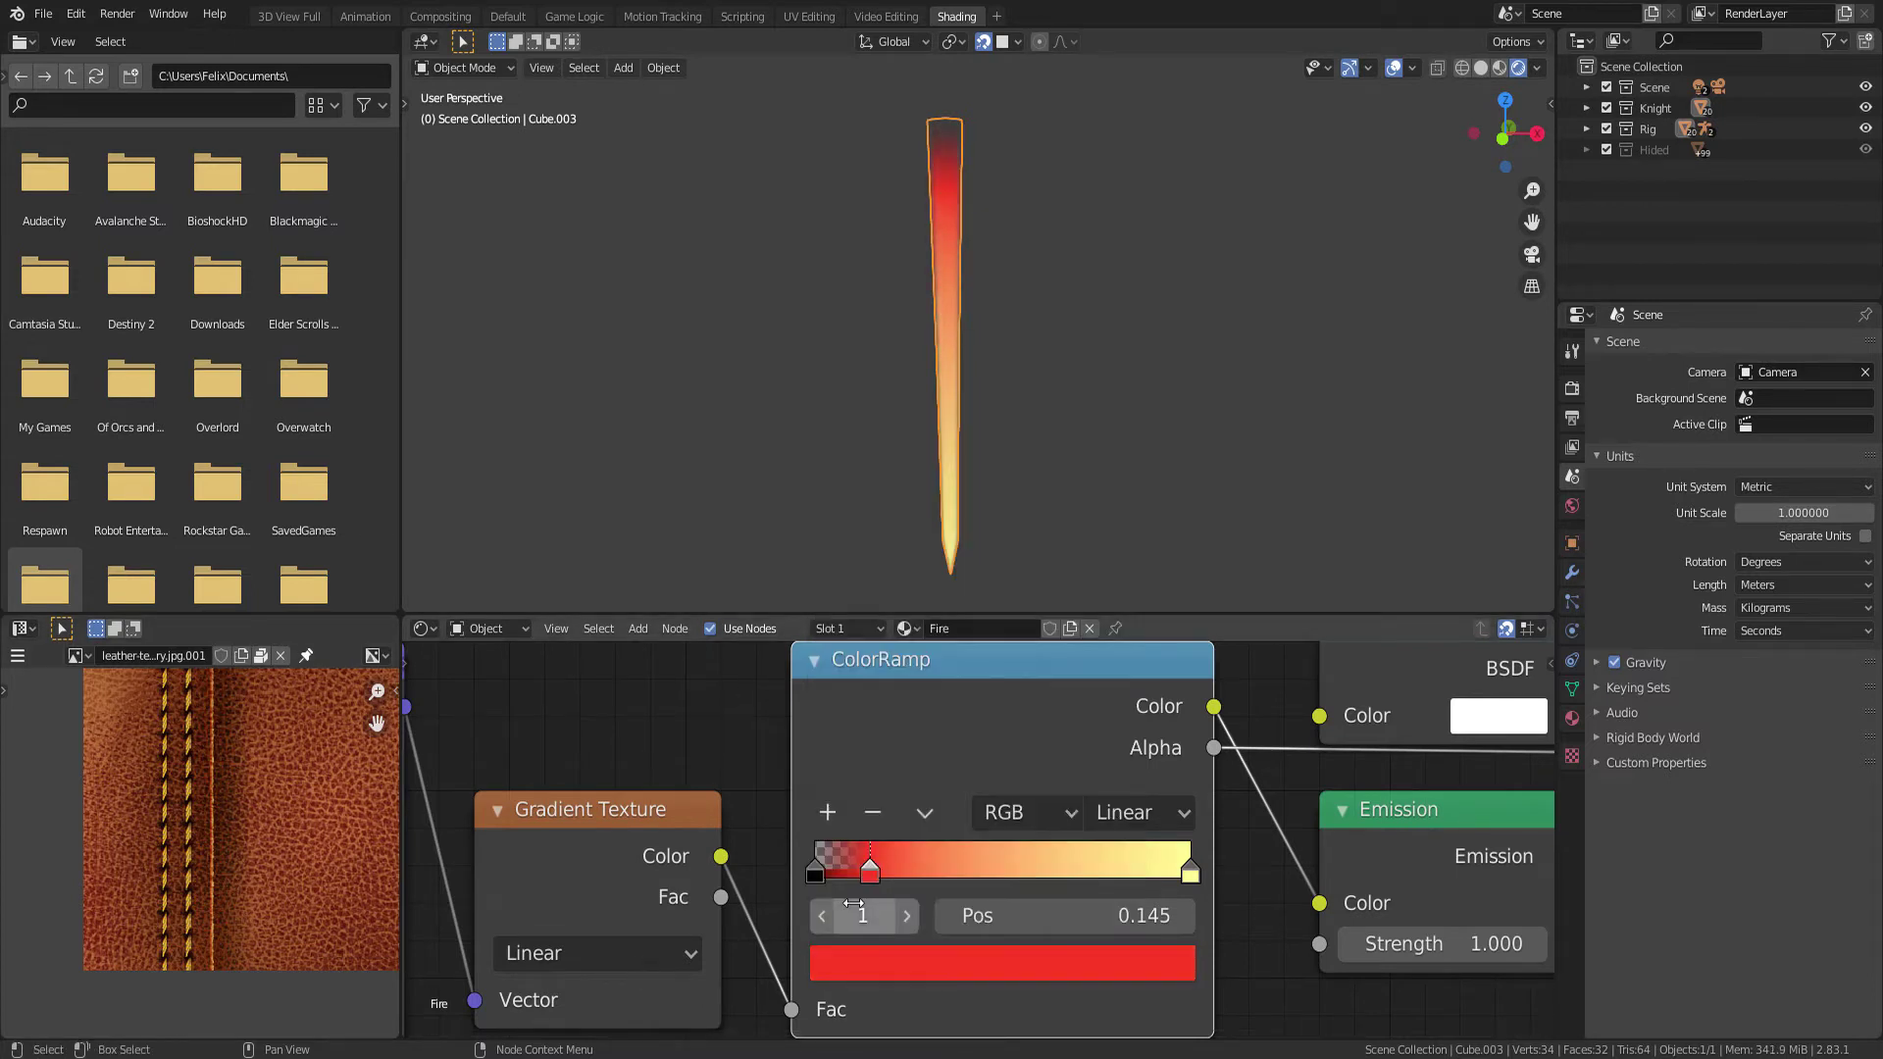
Add two ColorRamp stops between red and yellow, placed near 0.4 and 0.66
left_click(830, 817)
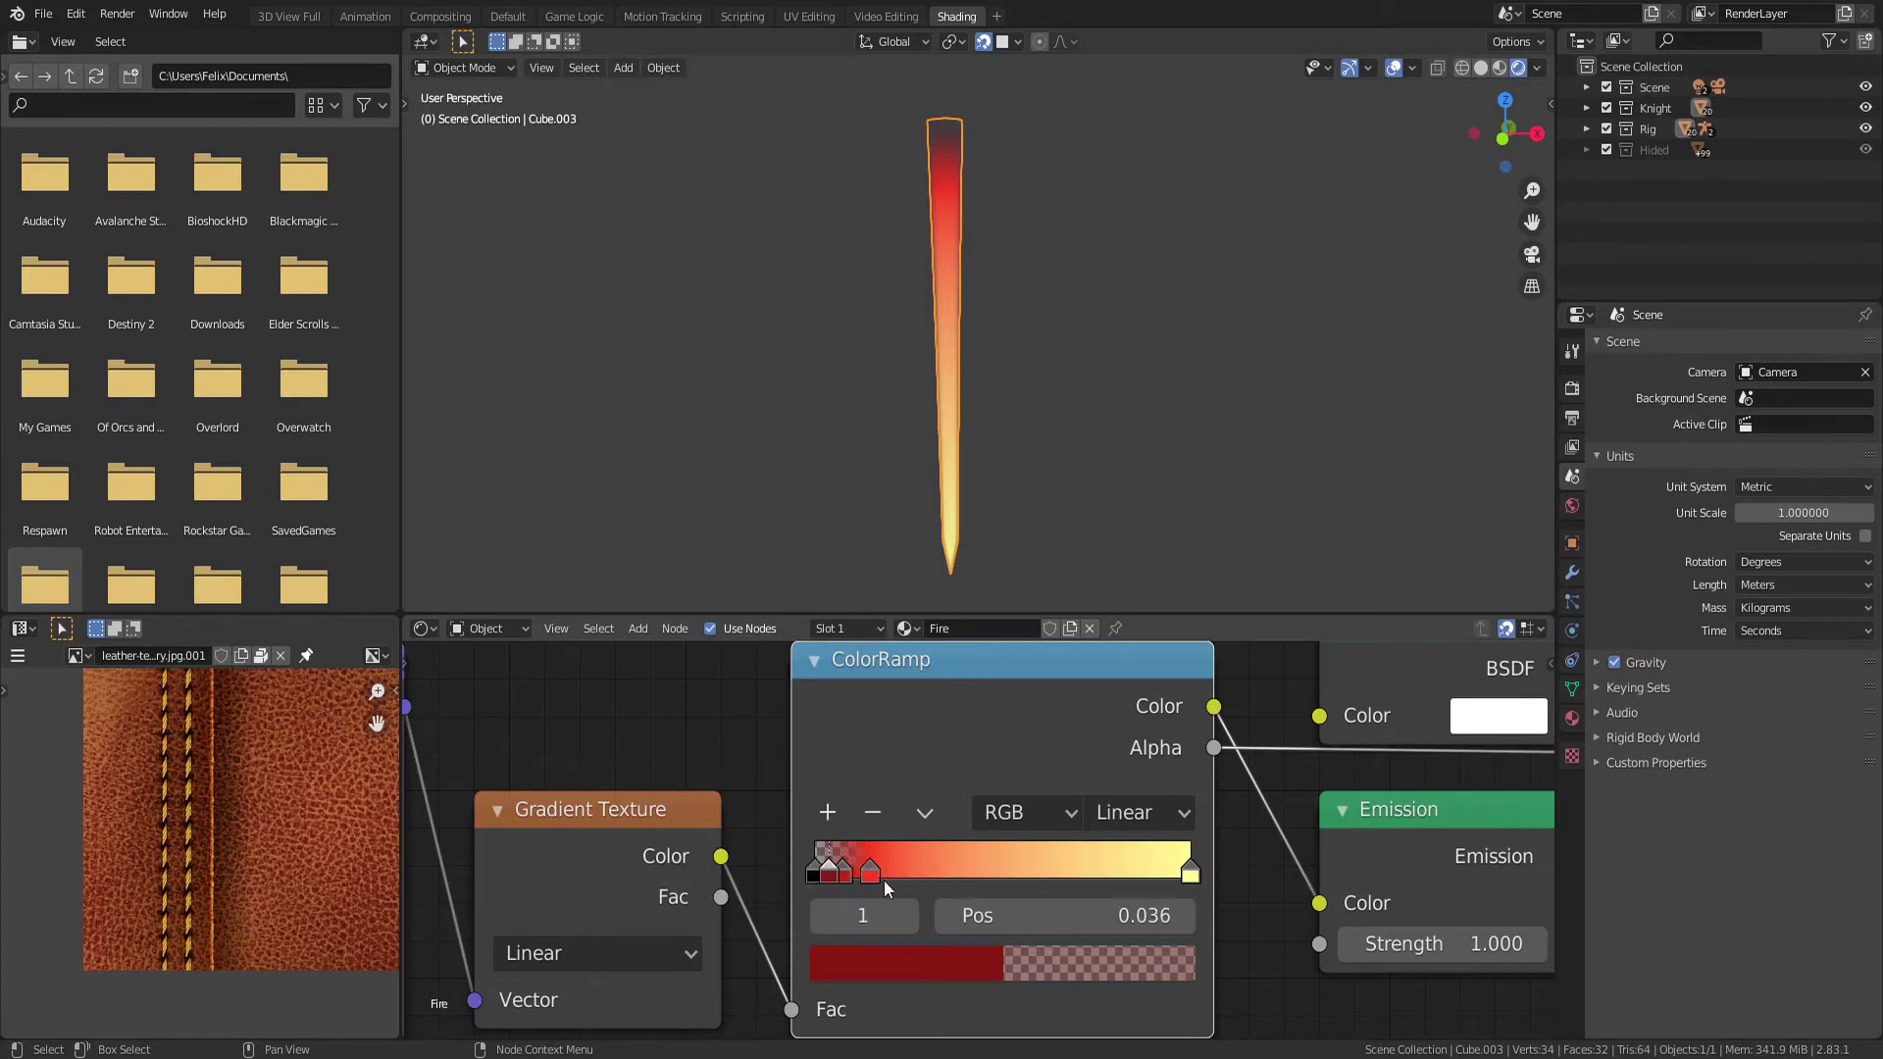
key("ctrl+z")
key("ctrl+z")
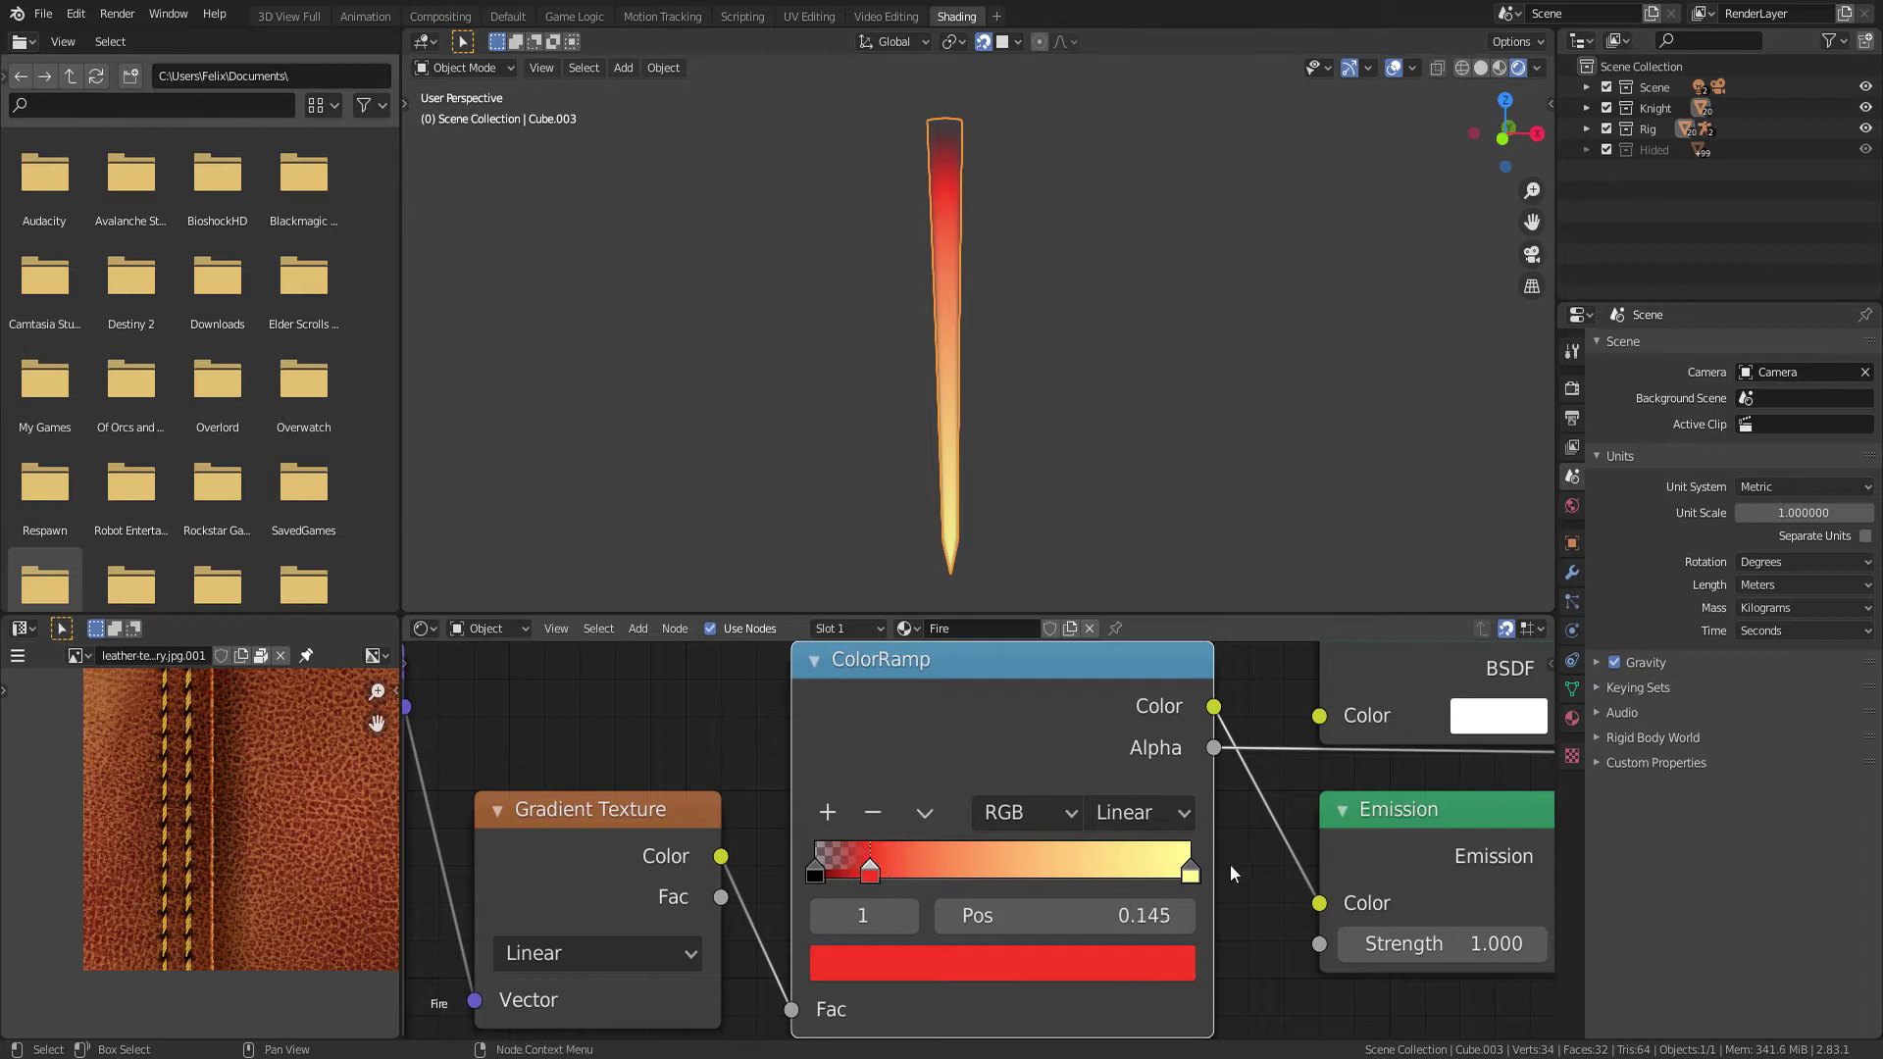
left_click(1169, 873)
left_click(826, 818)
left_click(826, 818)
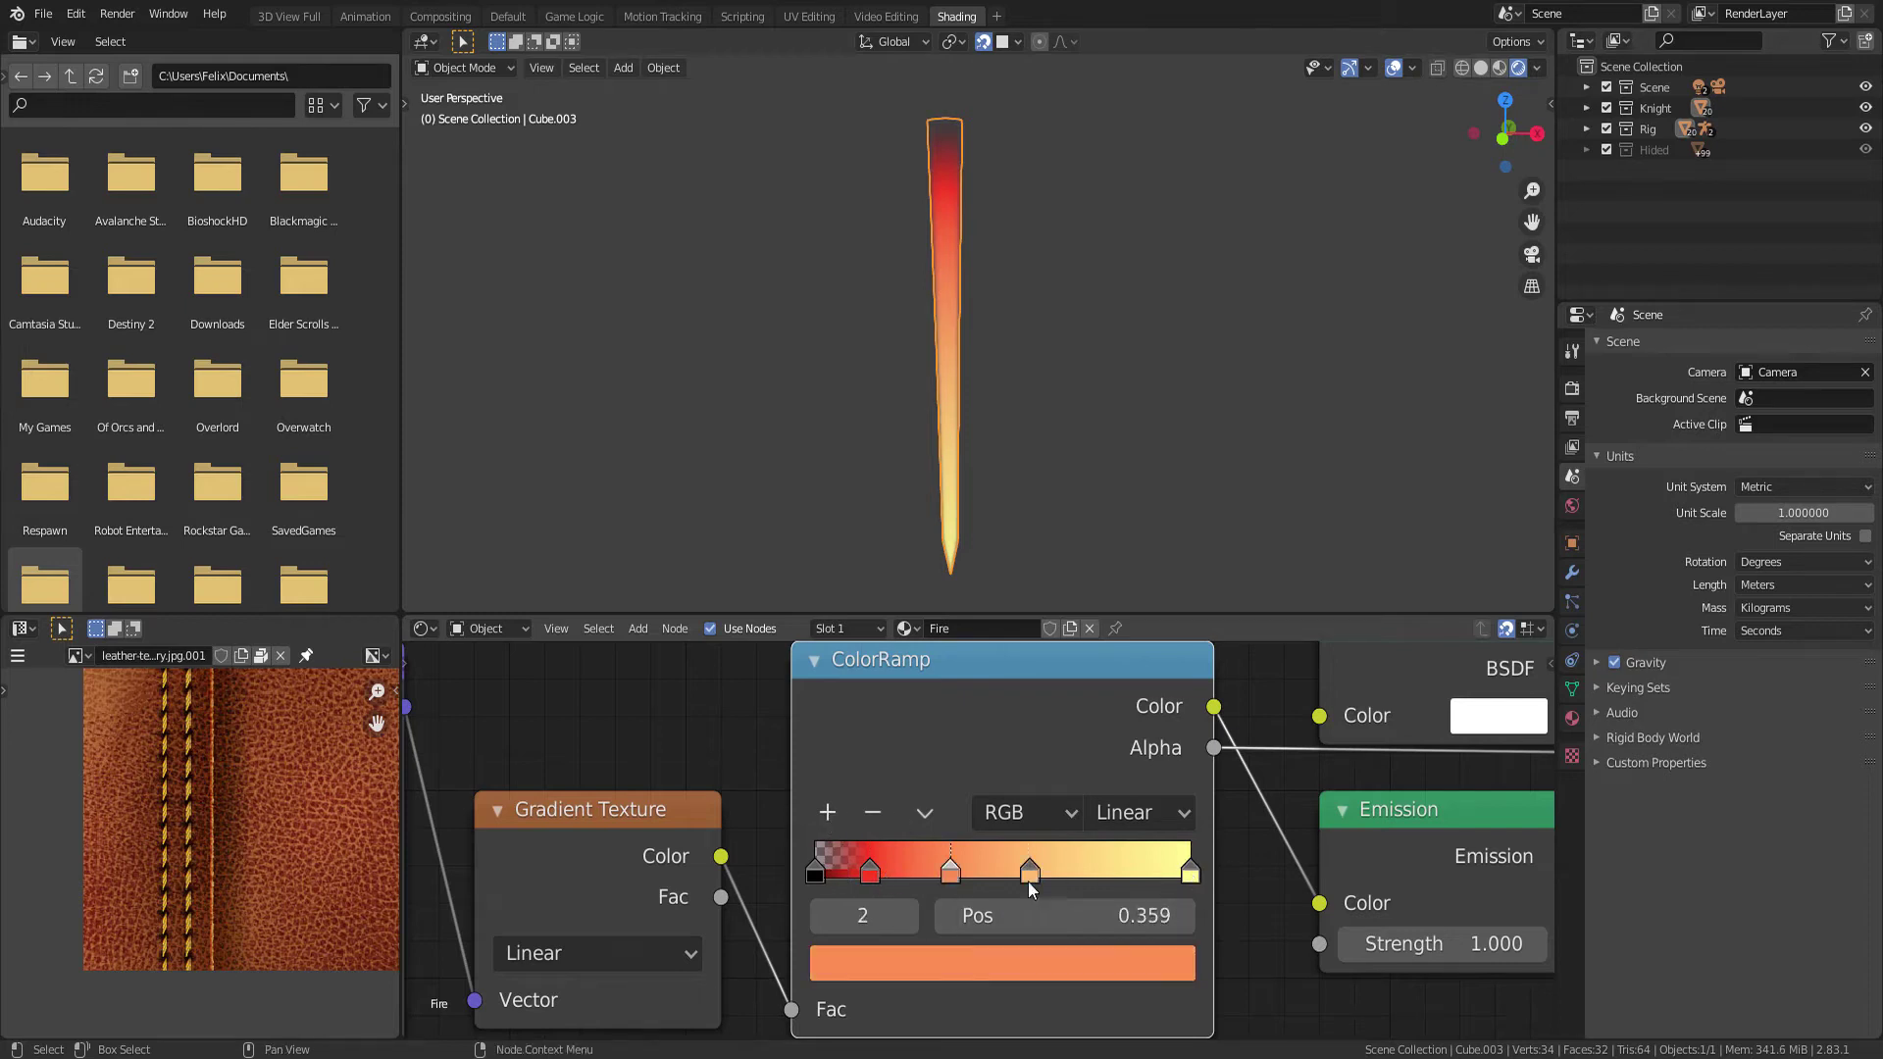
key("g")
left_click_drag(1034, 873, 1069, 873)
left_click_drag(951, 873, 967, 869)
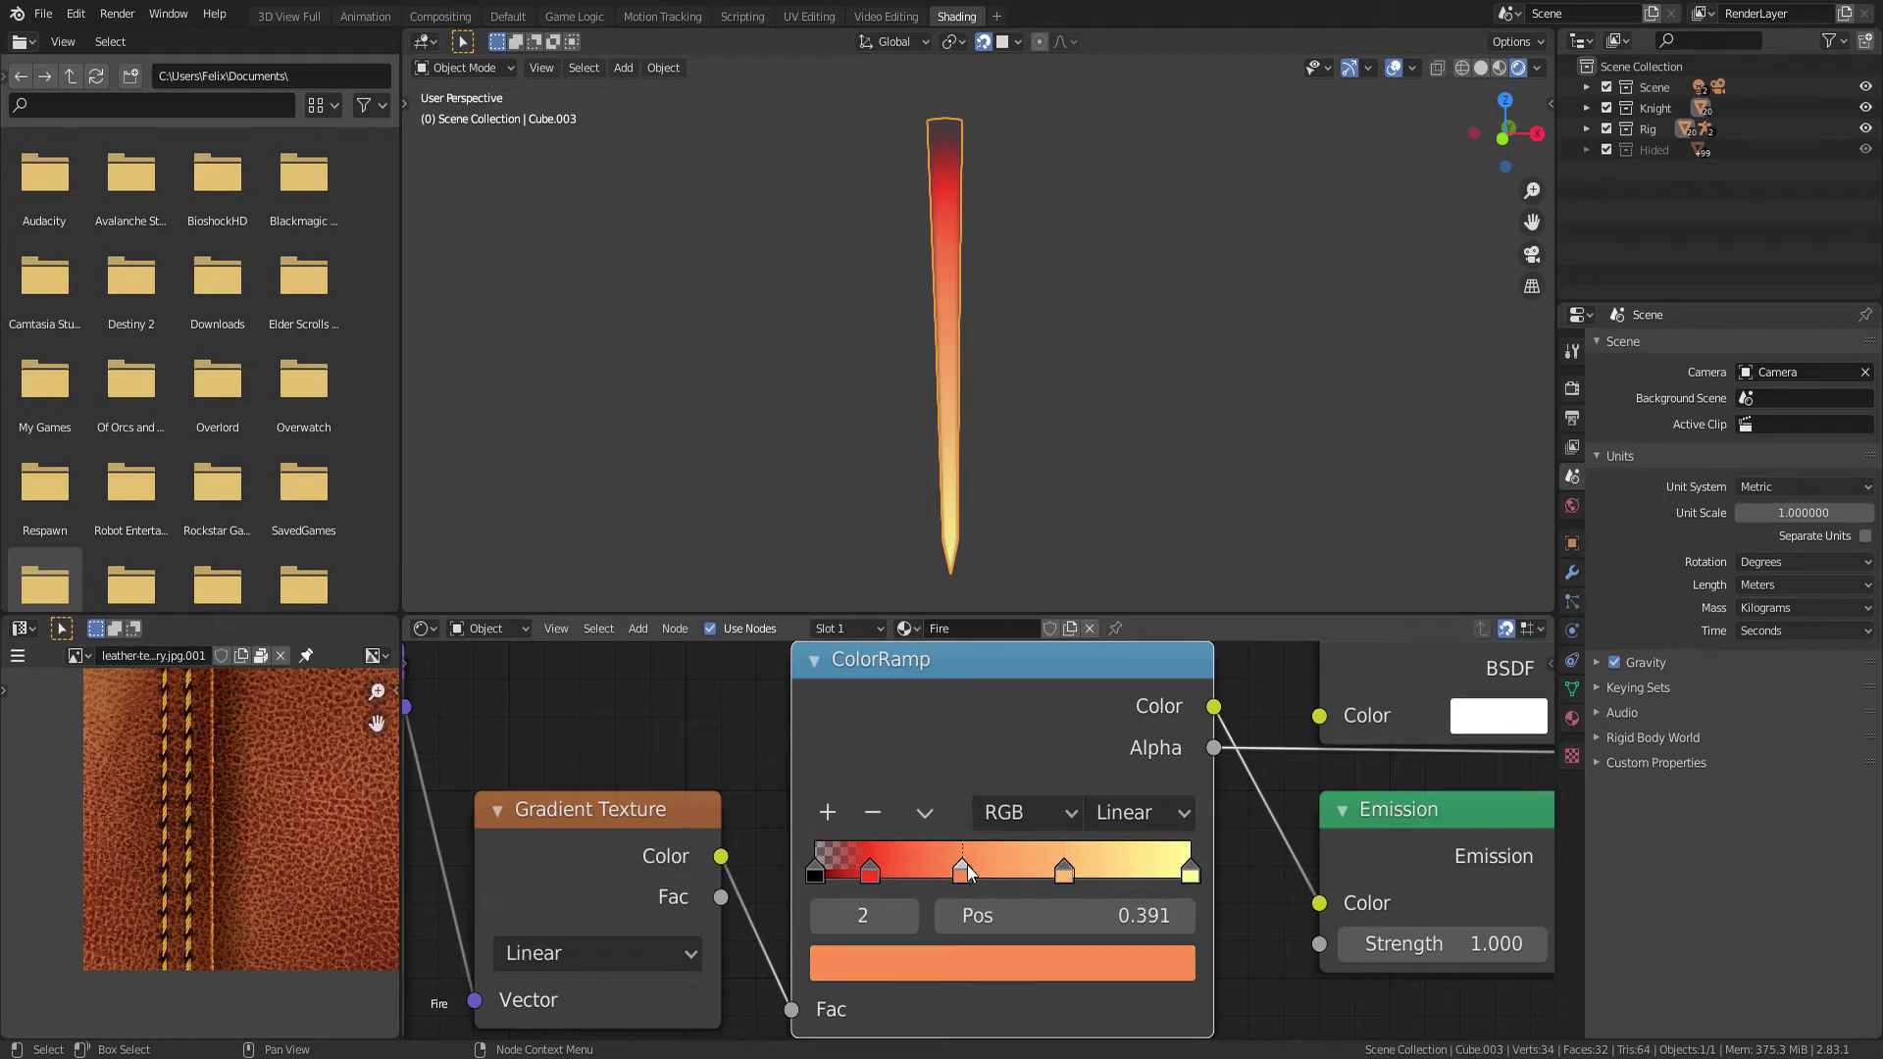
Colour the lower new stop orange and the upper one peach
left_click(908, 962)
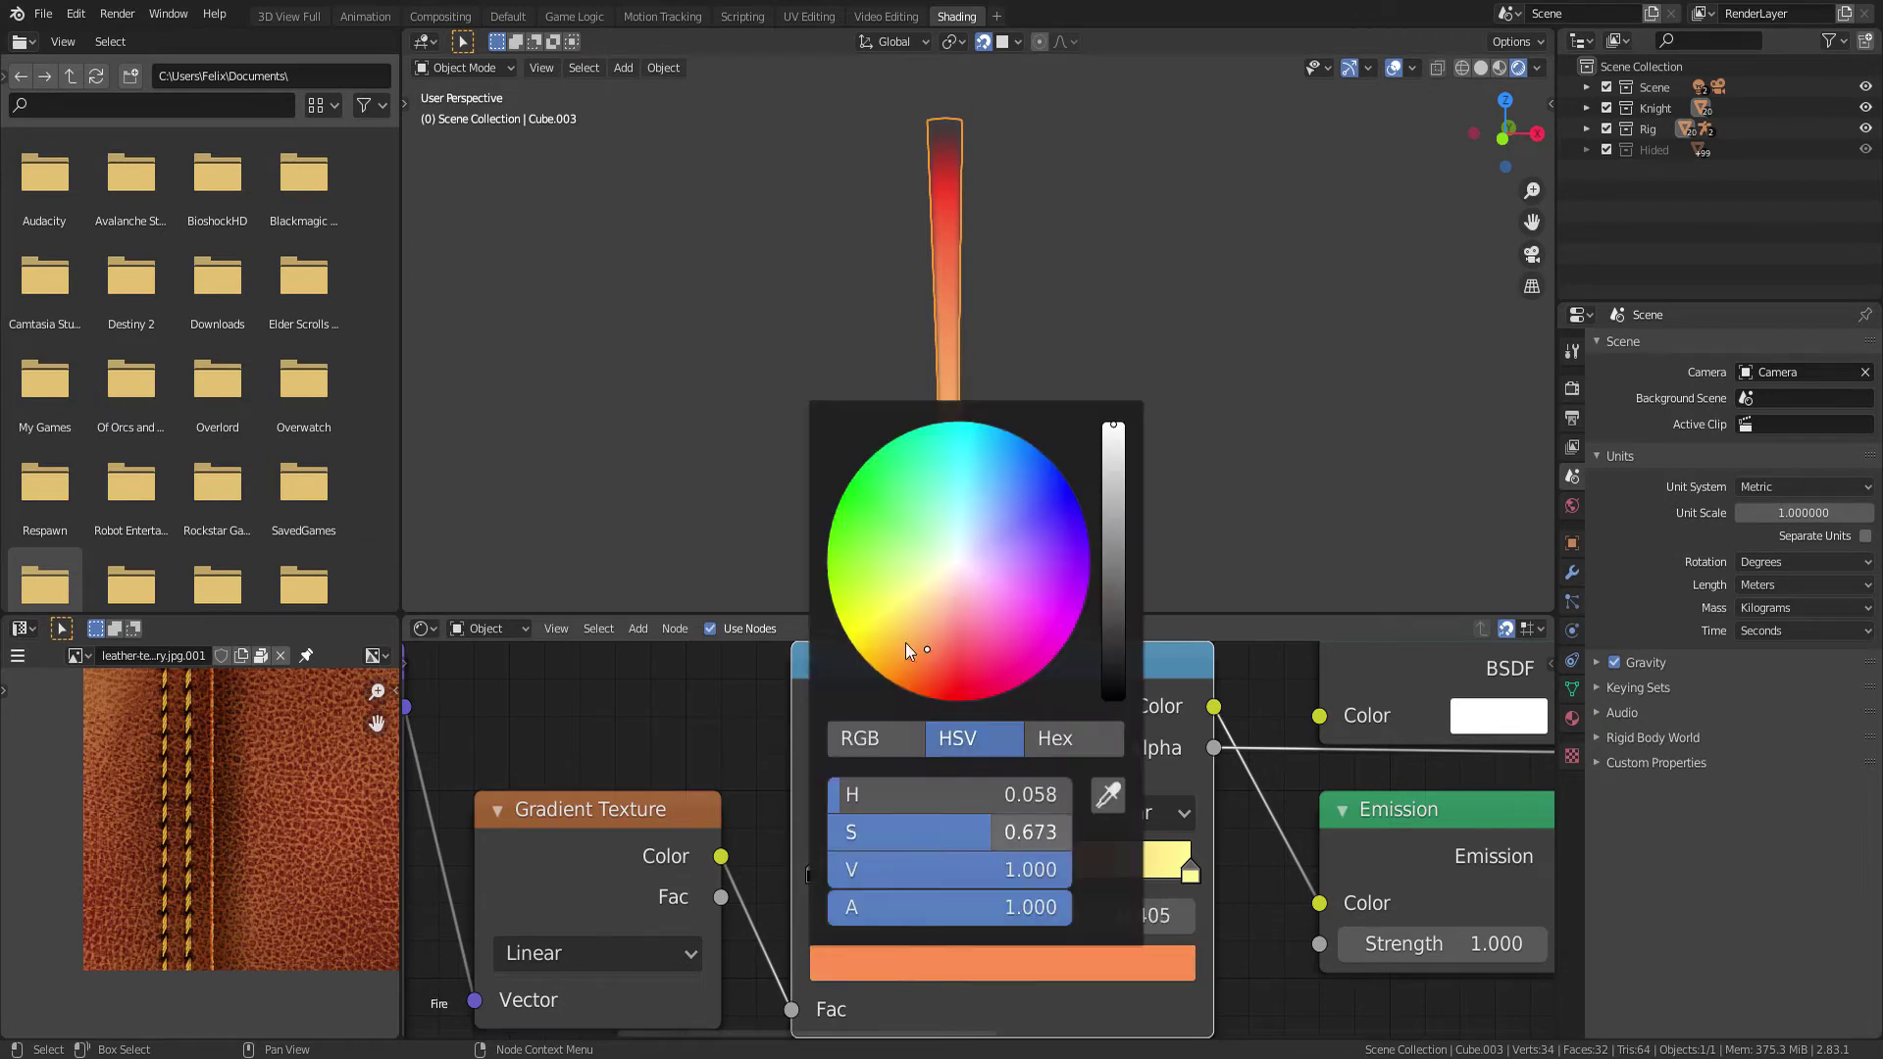
left_click(925, 645)
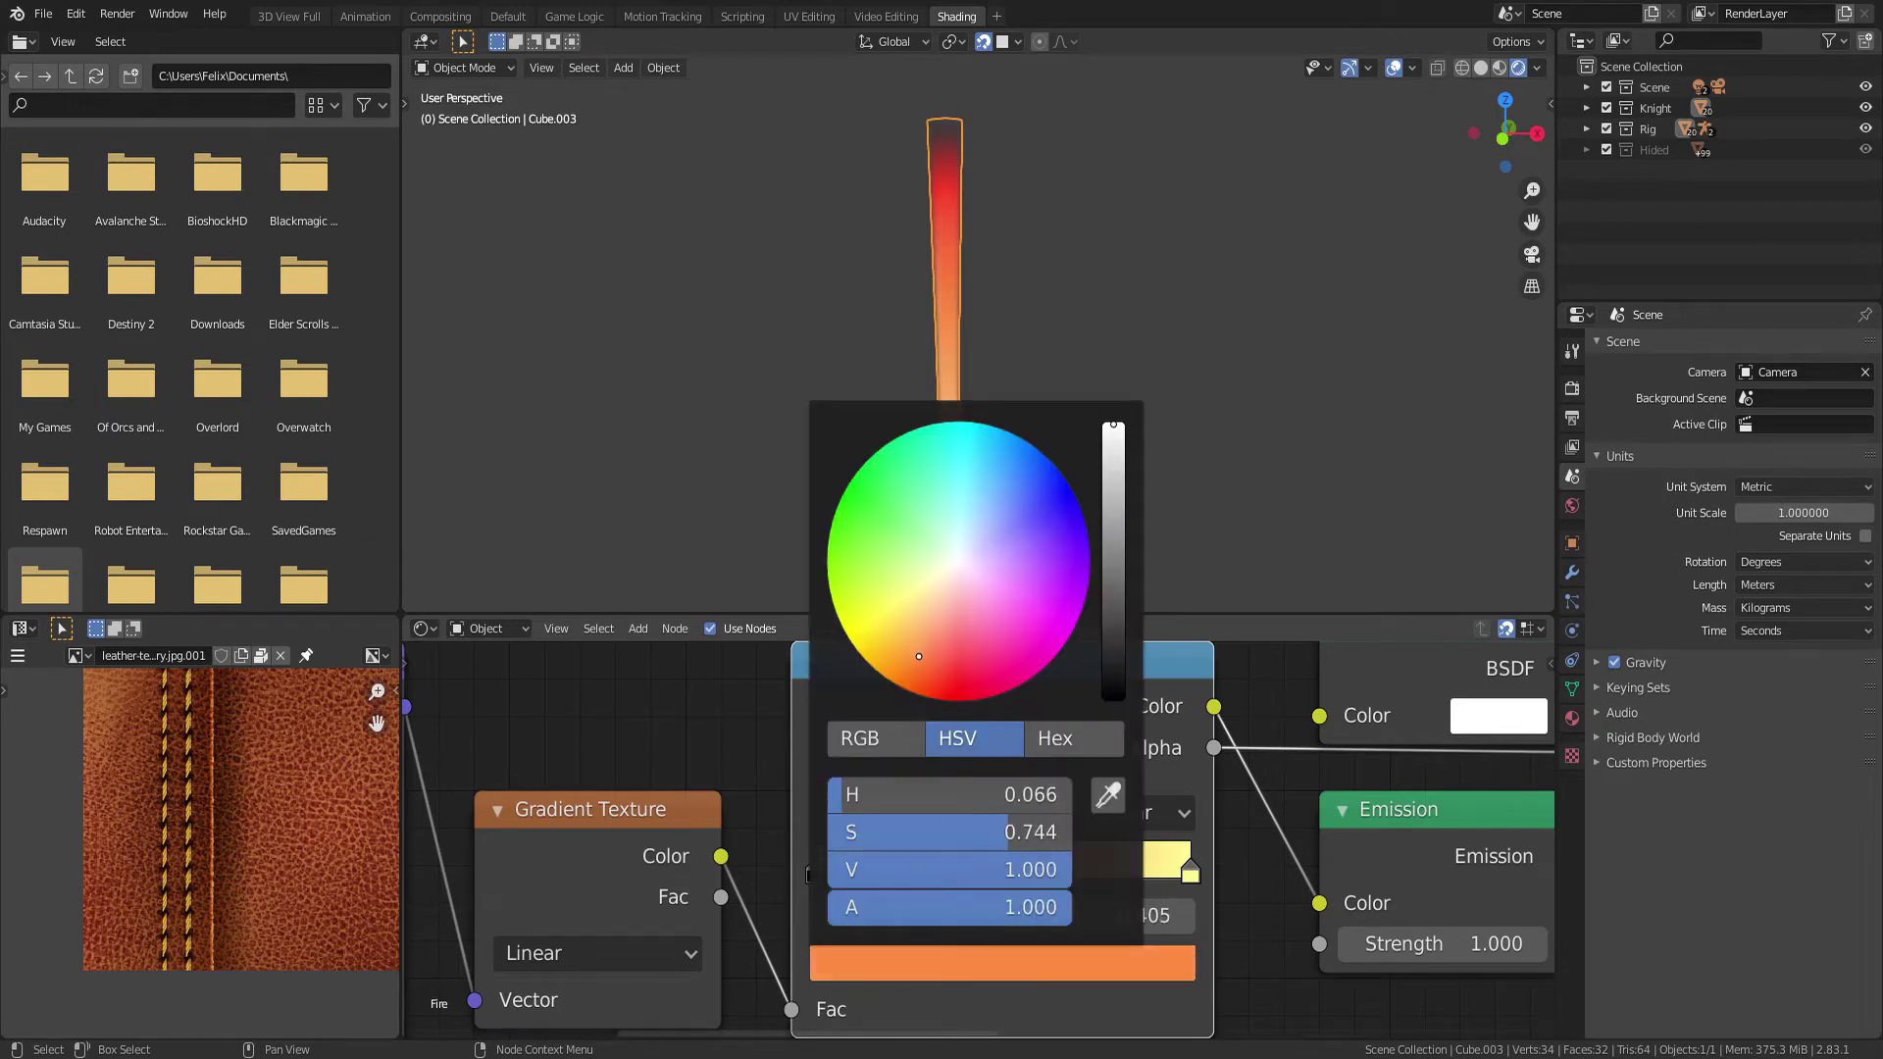
left_click_drag(925, 643, 923, 652)
left_click(1064, 871)
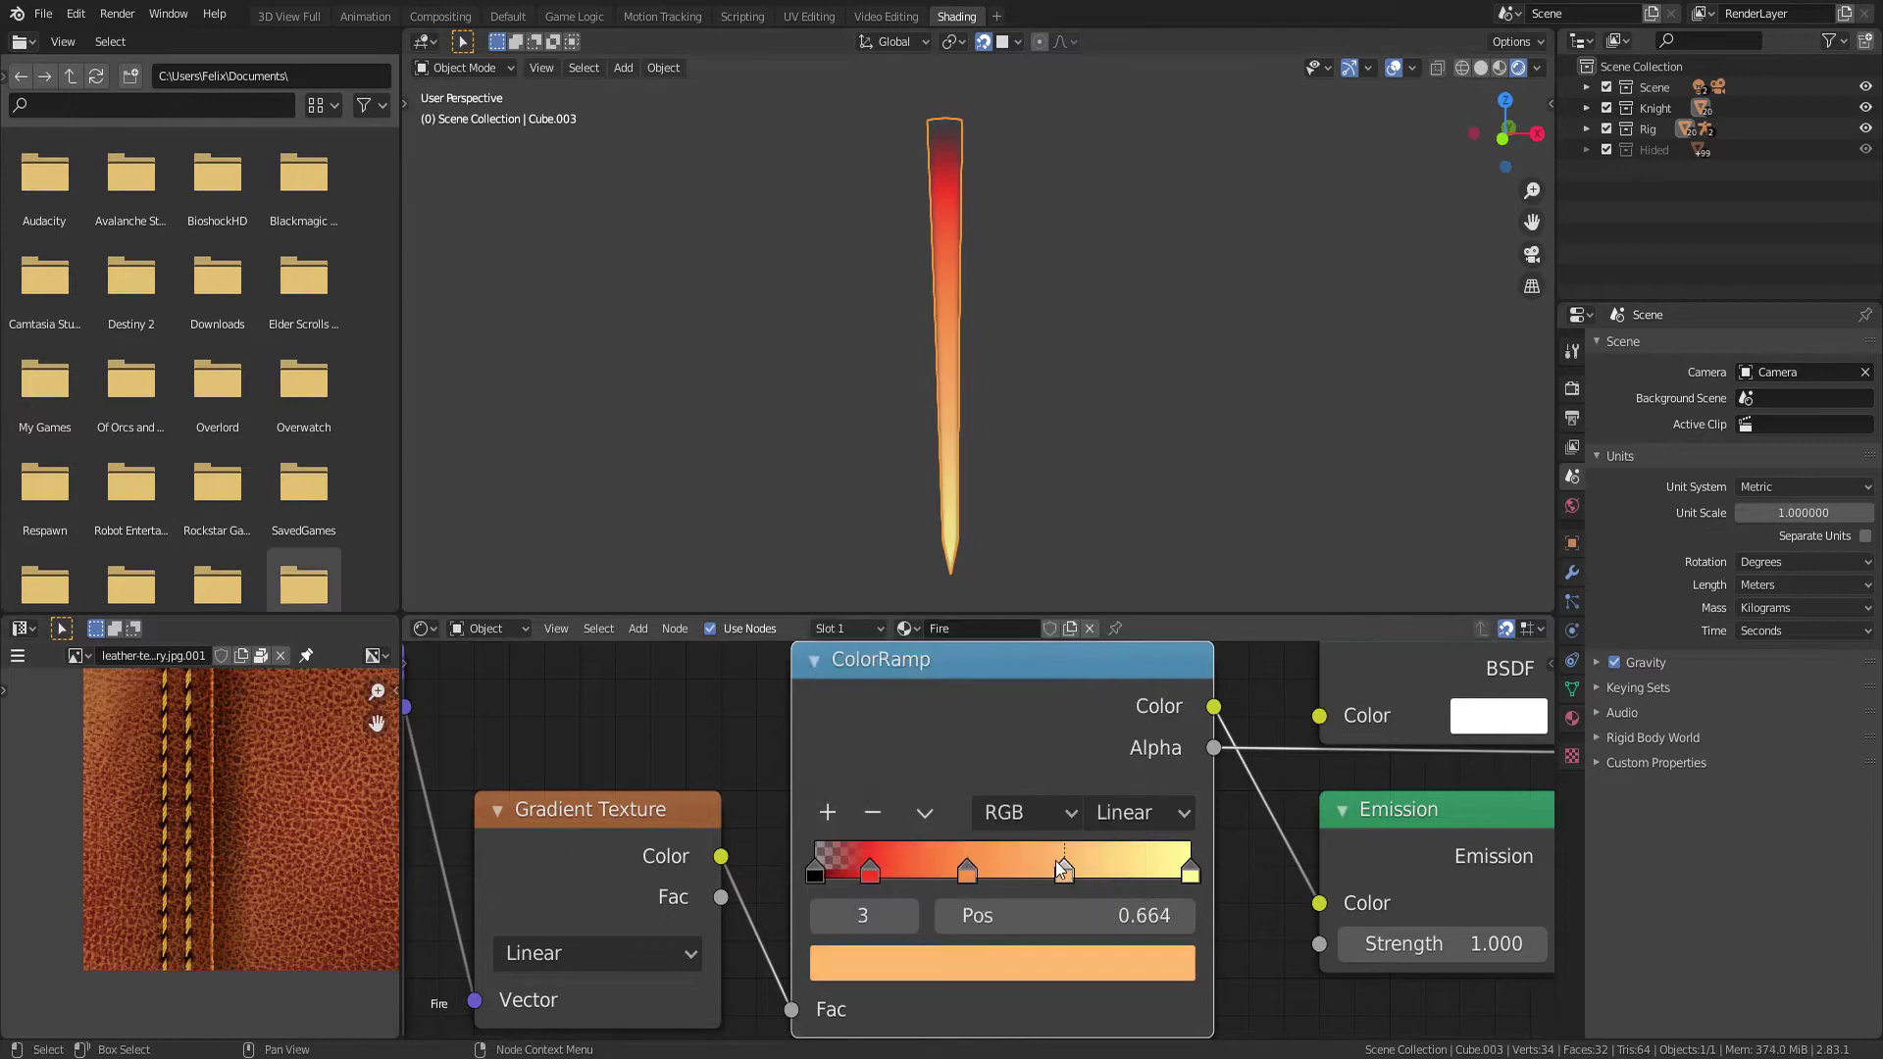
left_click(1010, 967)
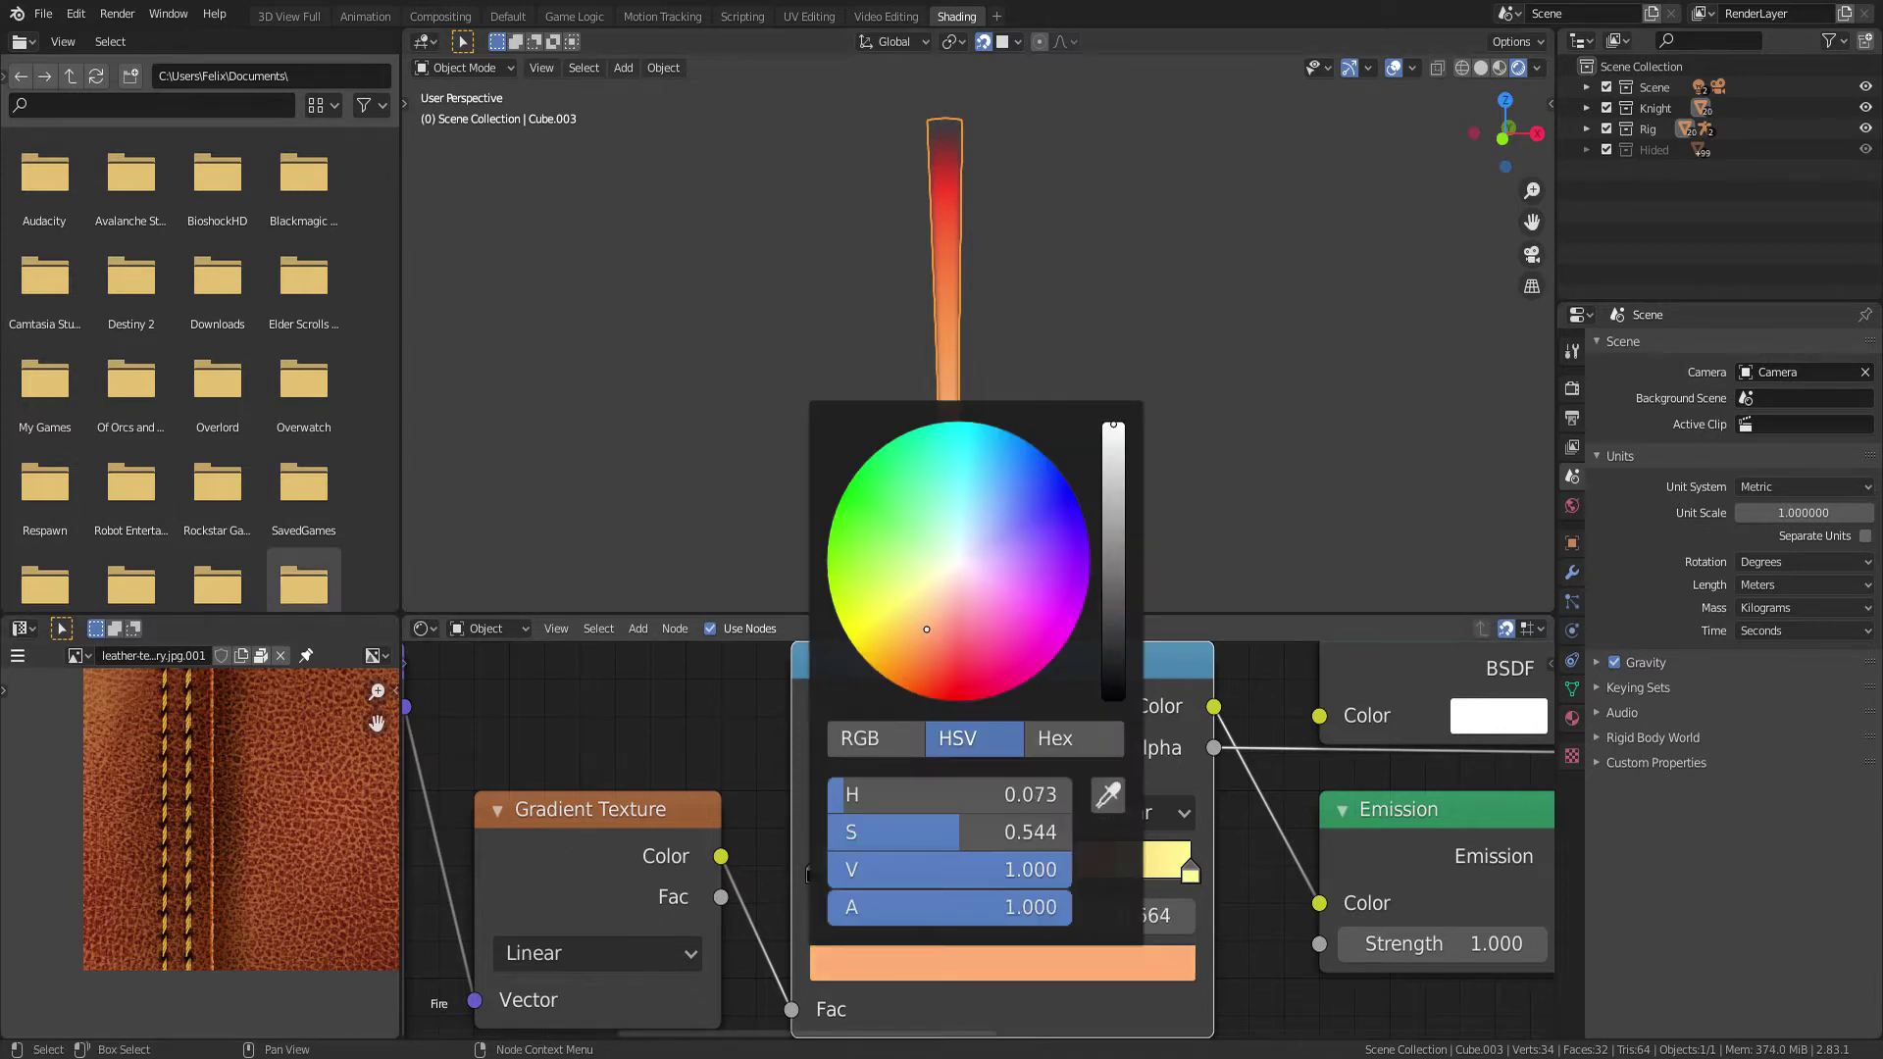
mouse_move(869, 397)
middle_mouse_down()
mouse_move(883, 387)
mouse_move(892, 408)
mouse_move(974, 362)
mouse_move(1038, 300)
mouse_move(1030, 344)
mouse_move(939, 402)
middle_mouse_up()
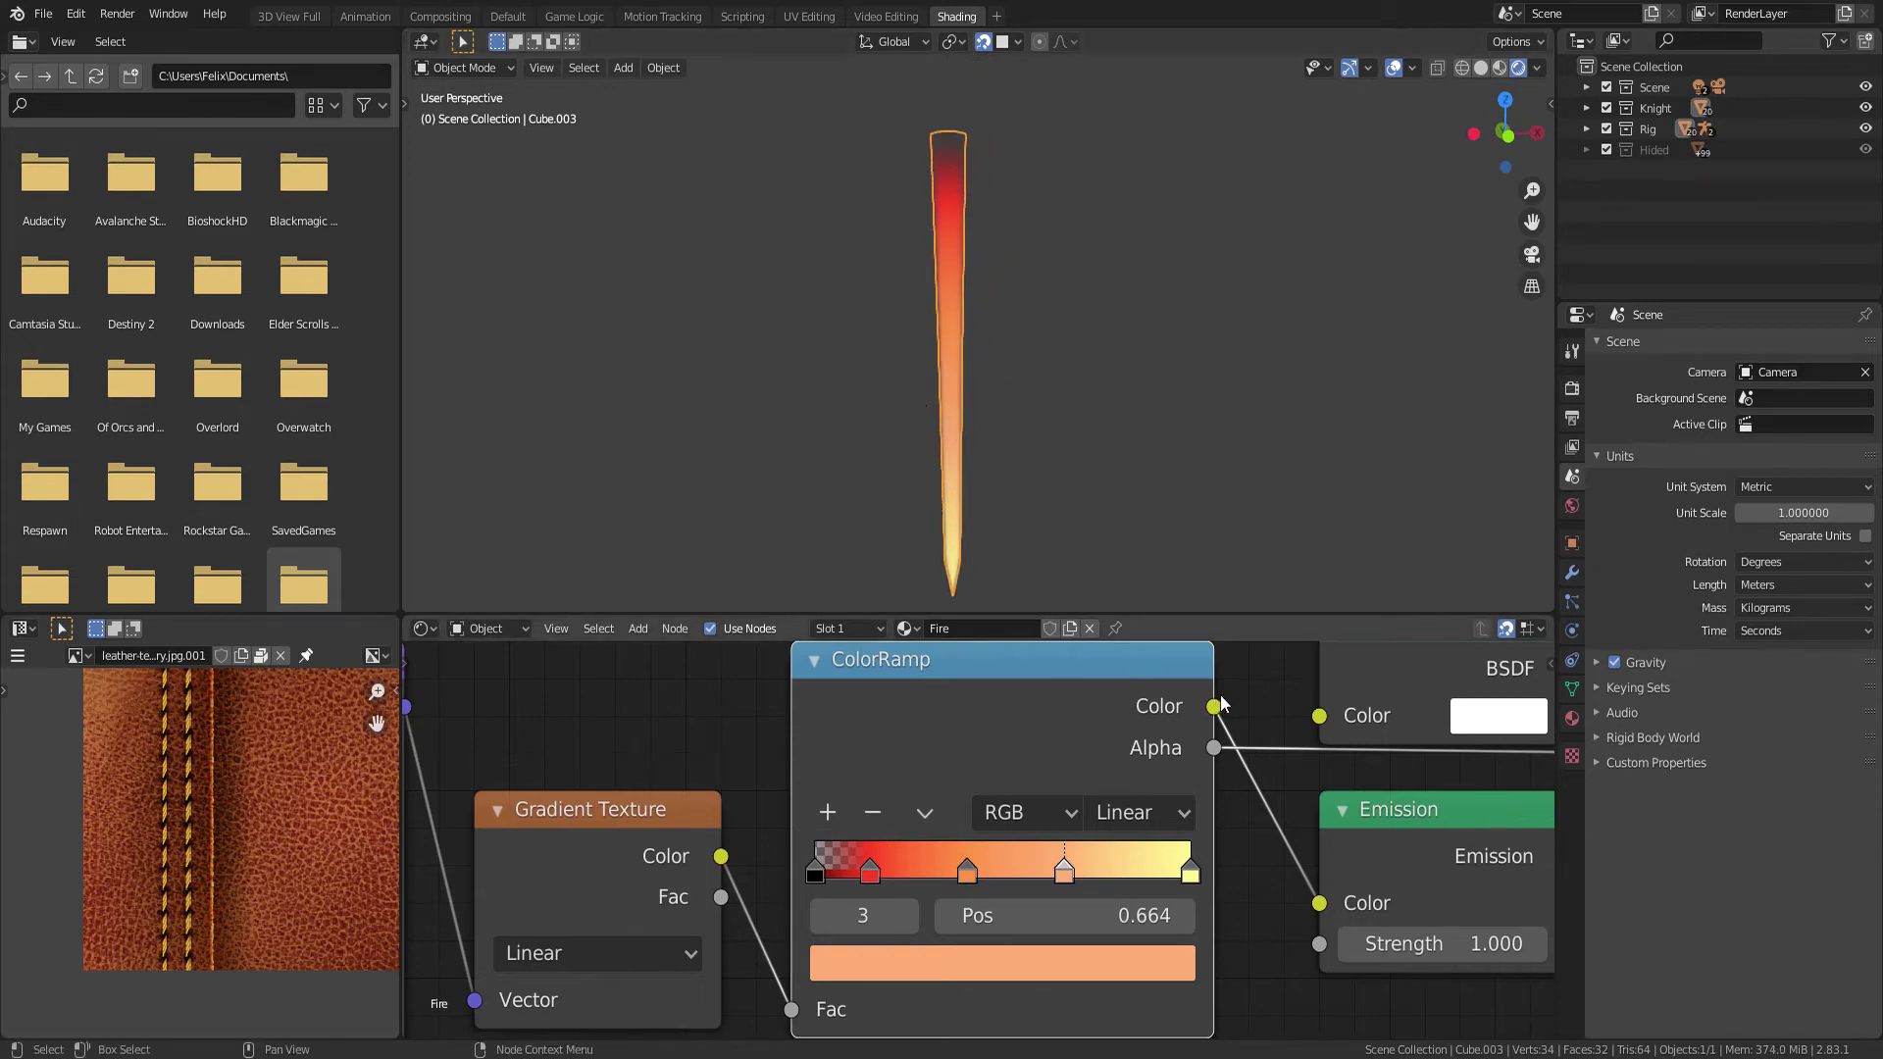
mouse_move(805, 811)
middle_mouse_down("ctrl")
mouse_move(1063, 782)
mouse_move(1033, 842)
mouse_move(944, 819)
middle_mouse_up("ctrl")
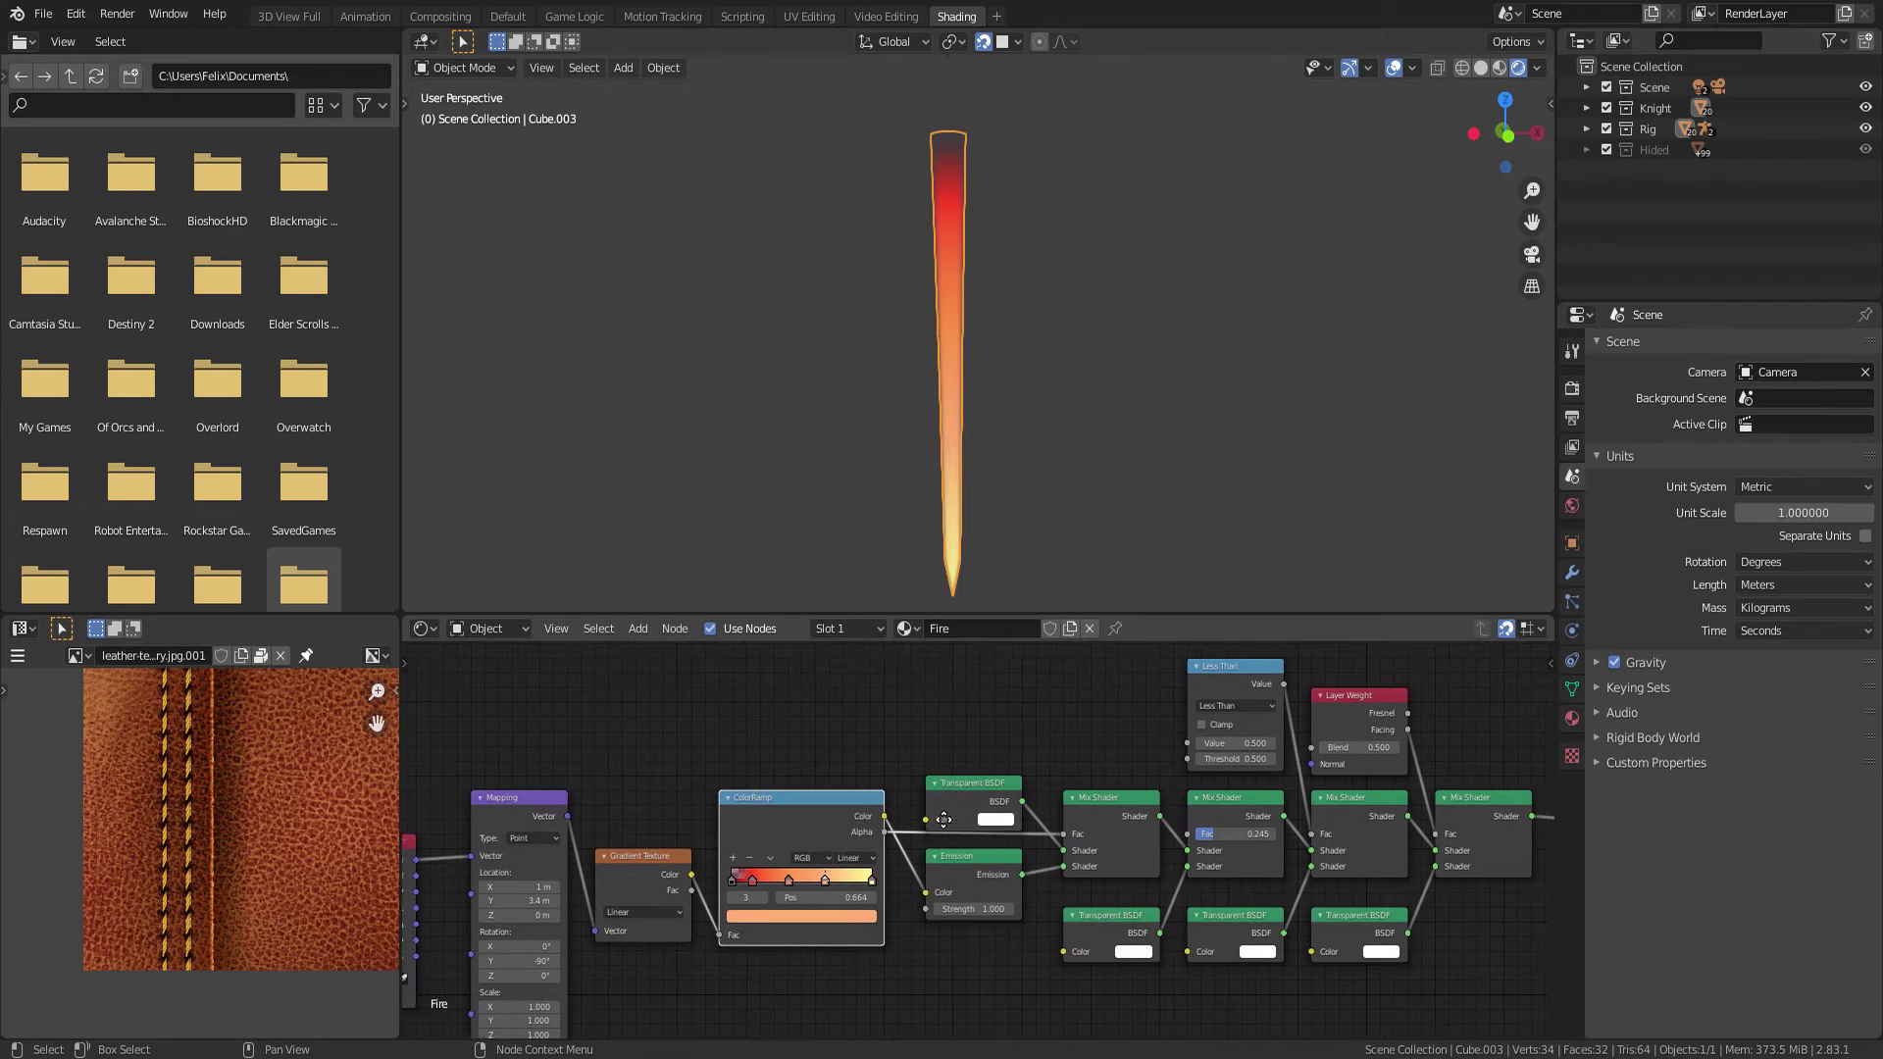
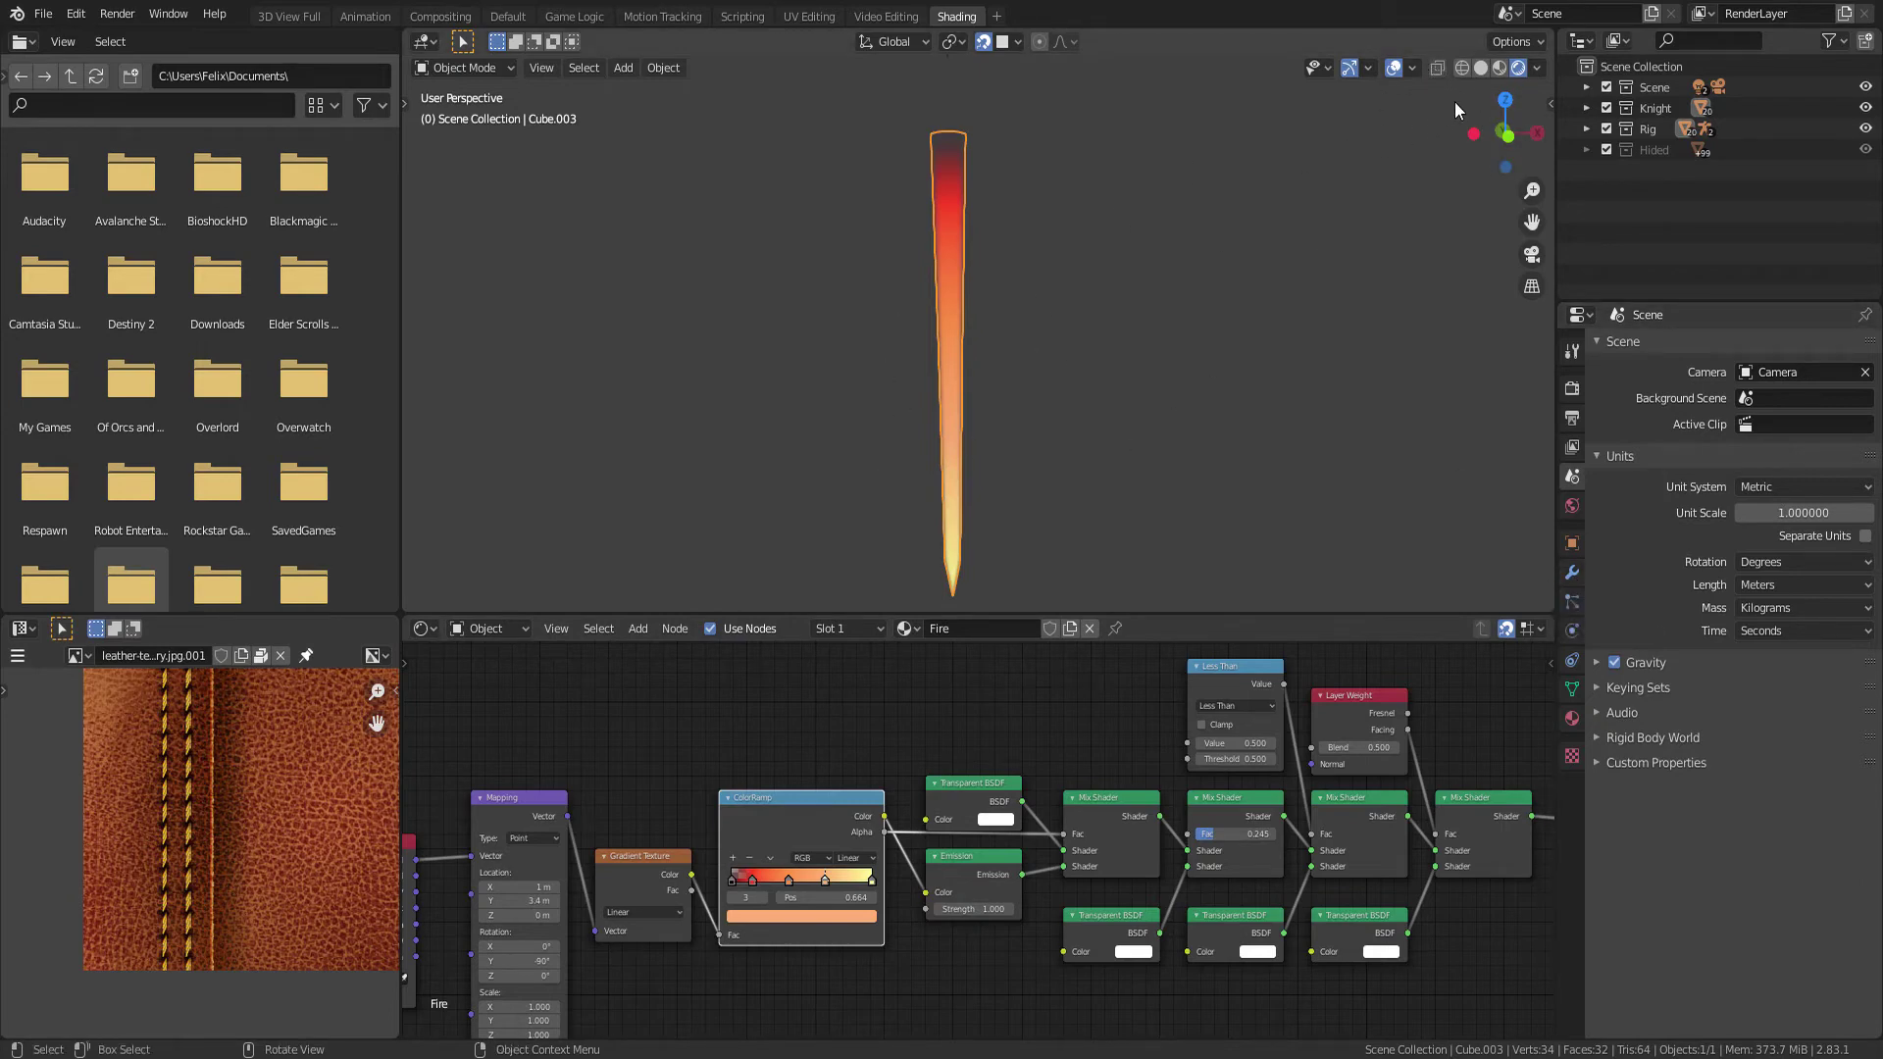
Switch to Solid shading and add a Plain Axes empty, moving it vertically along Z
left_click(1482, 74)
middle_click_drag(1175, 420, 1045, 299)
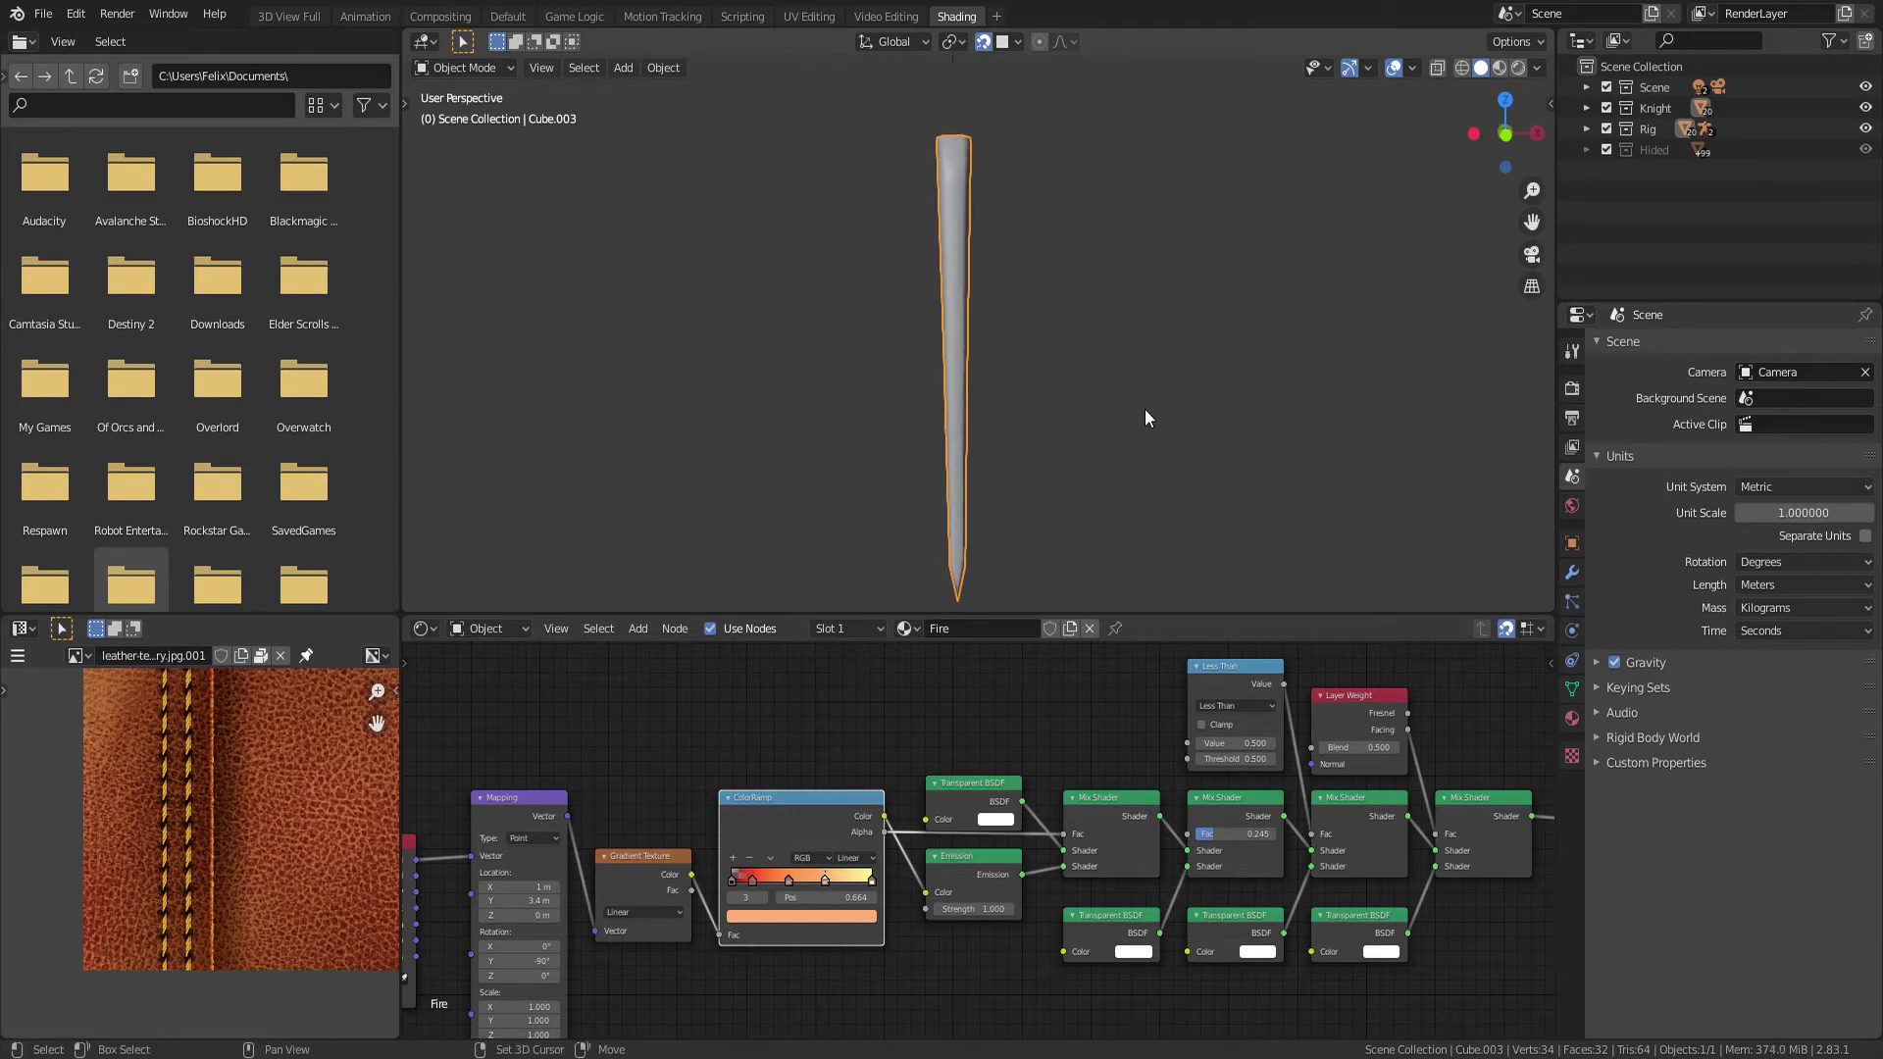
key("shift+a")
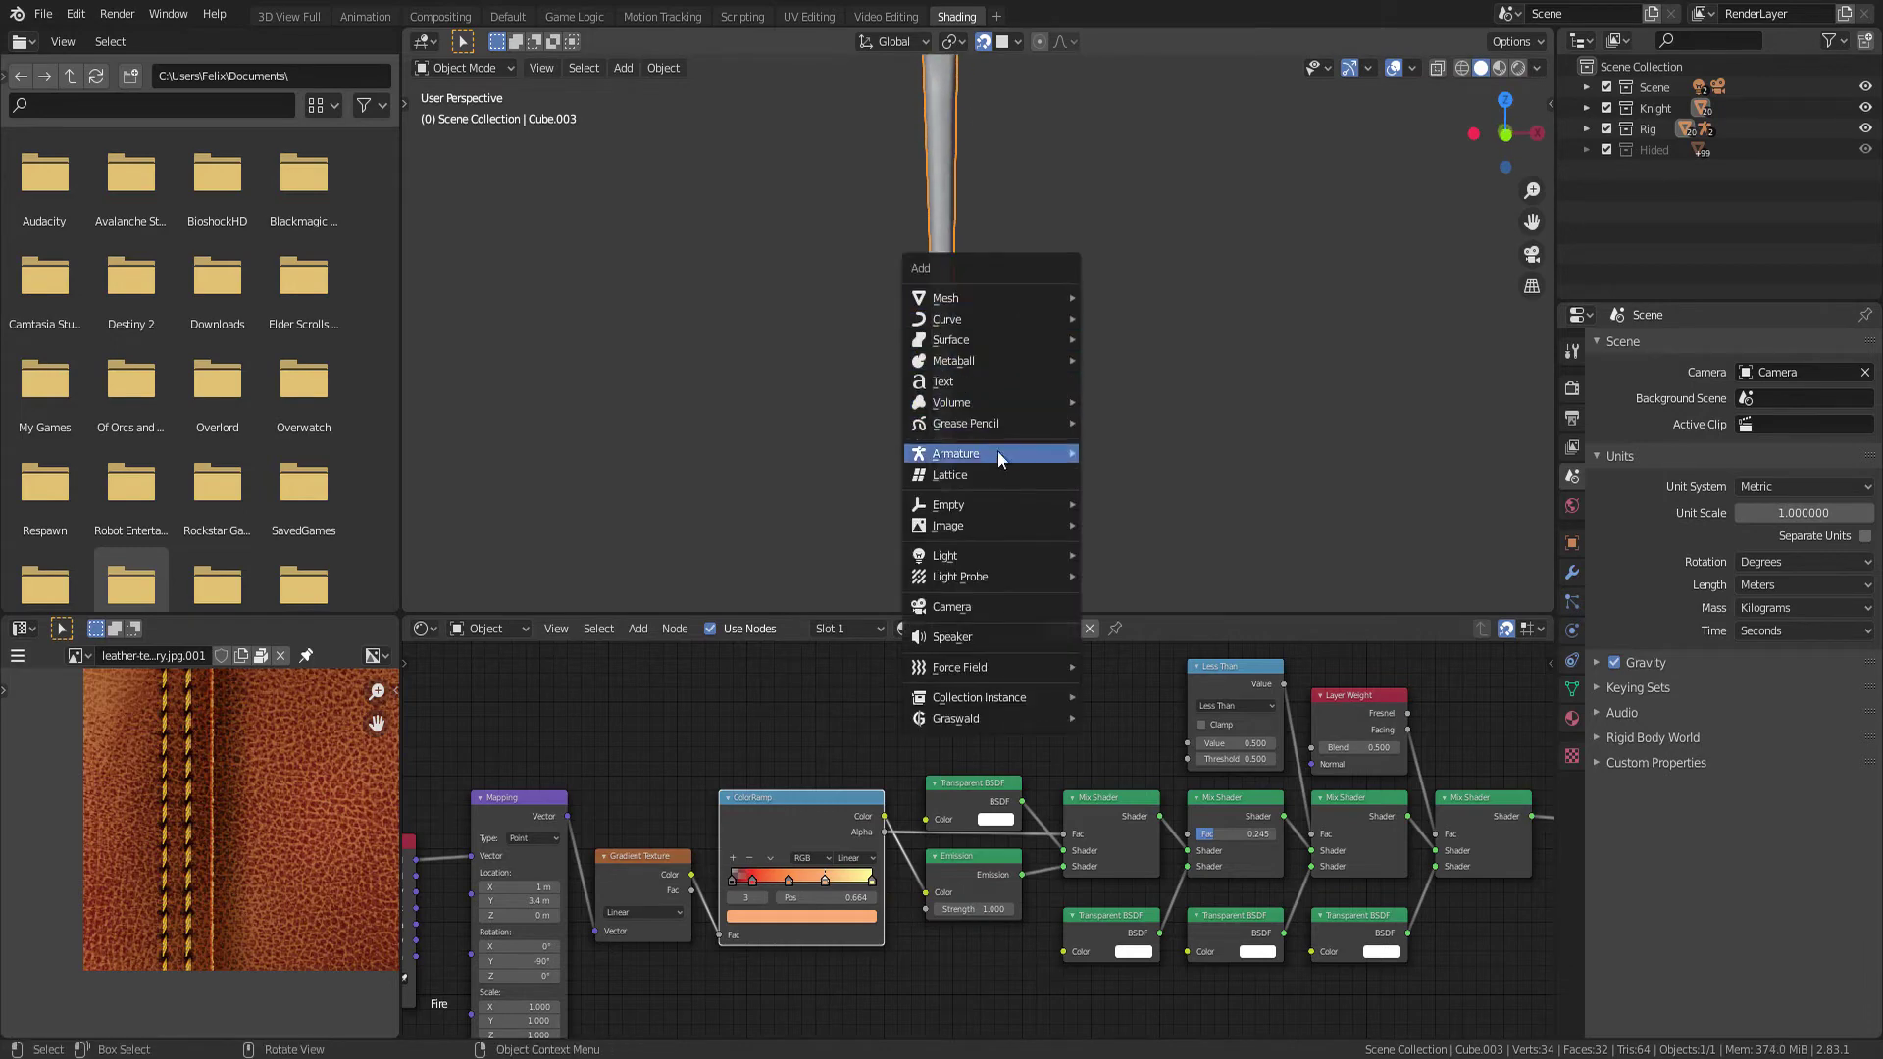
mouse_move(950, 505)
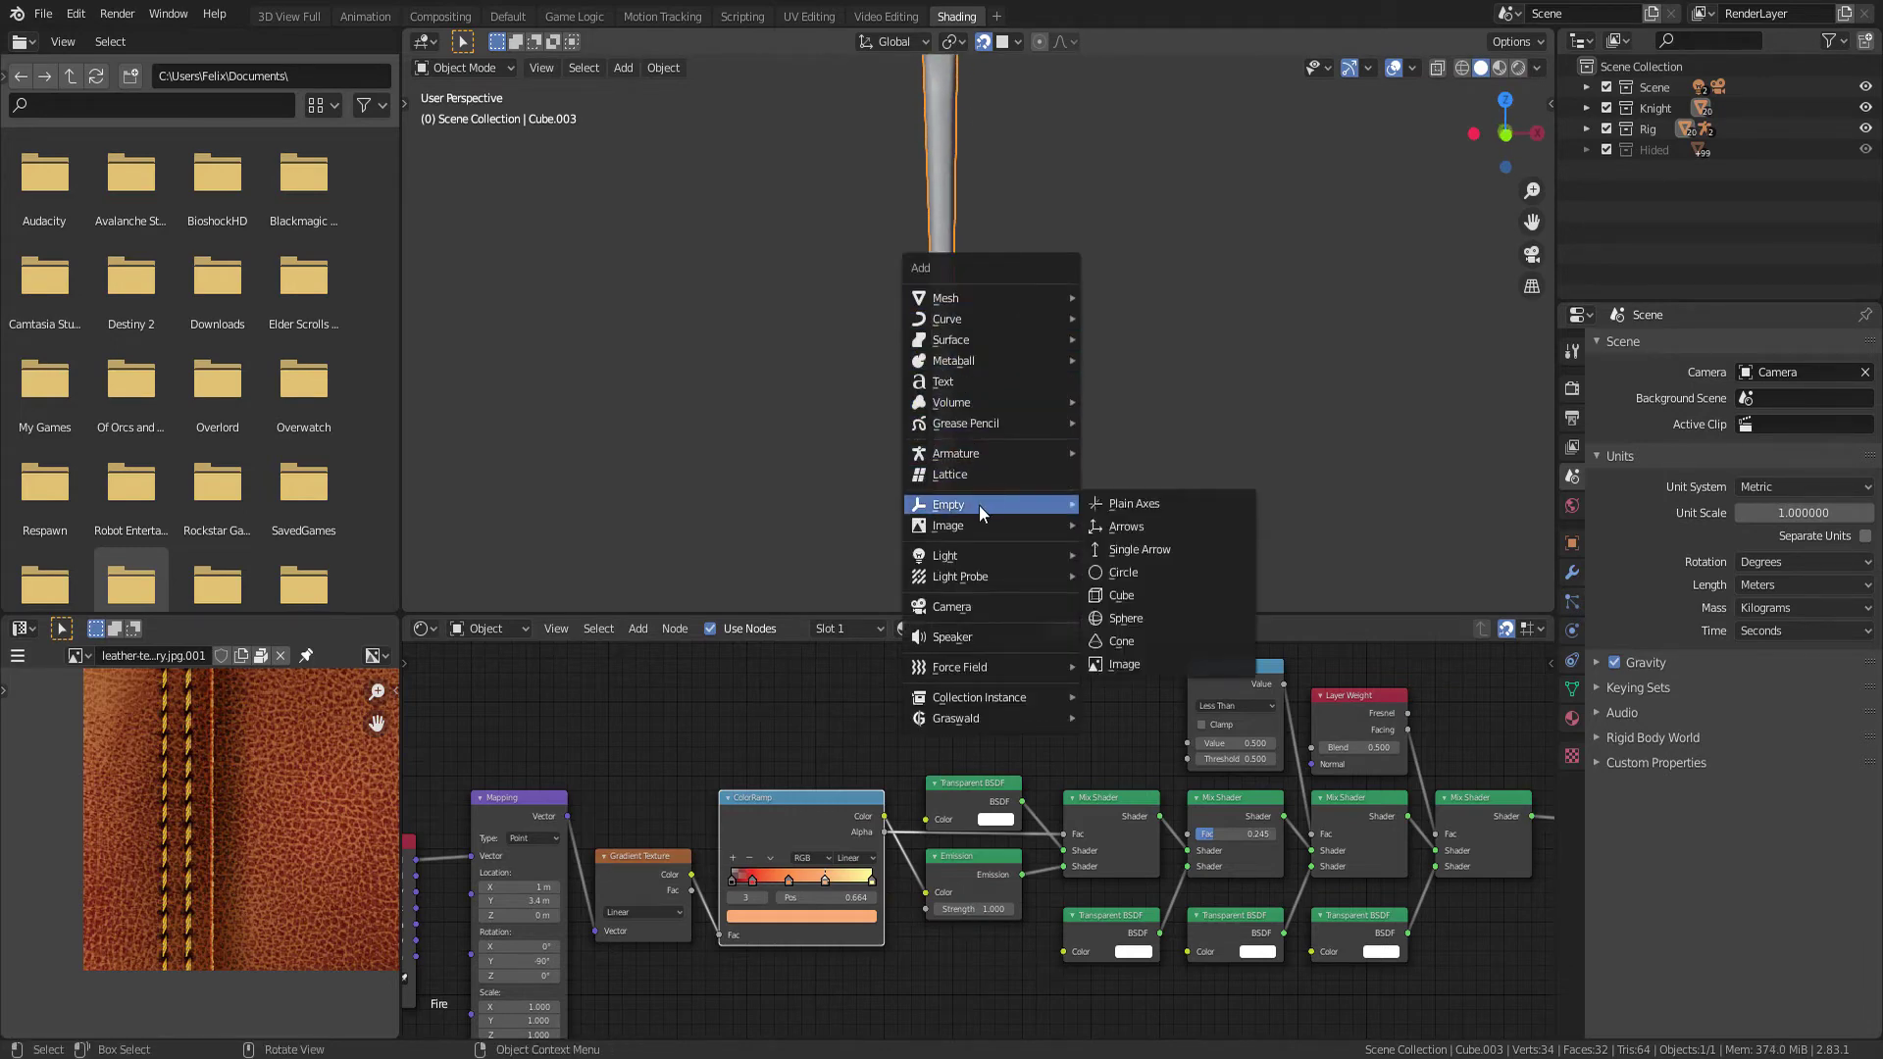
left_click(1120, 504)
mouse_move(1119, 498)
middle_mouse_down()
mouse_move(1016, 359)
mouse_move(1041, 401)
middle_mouse_up()
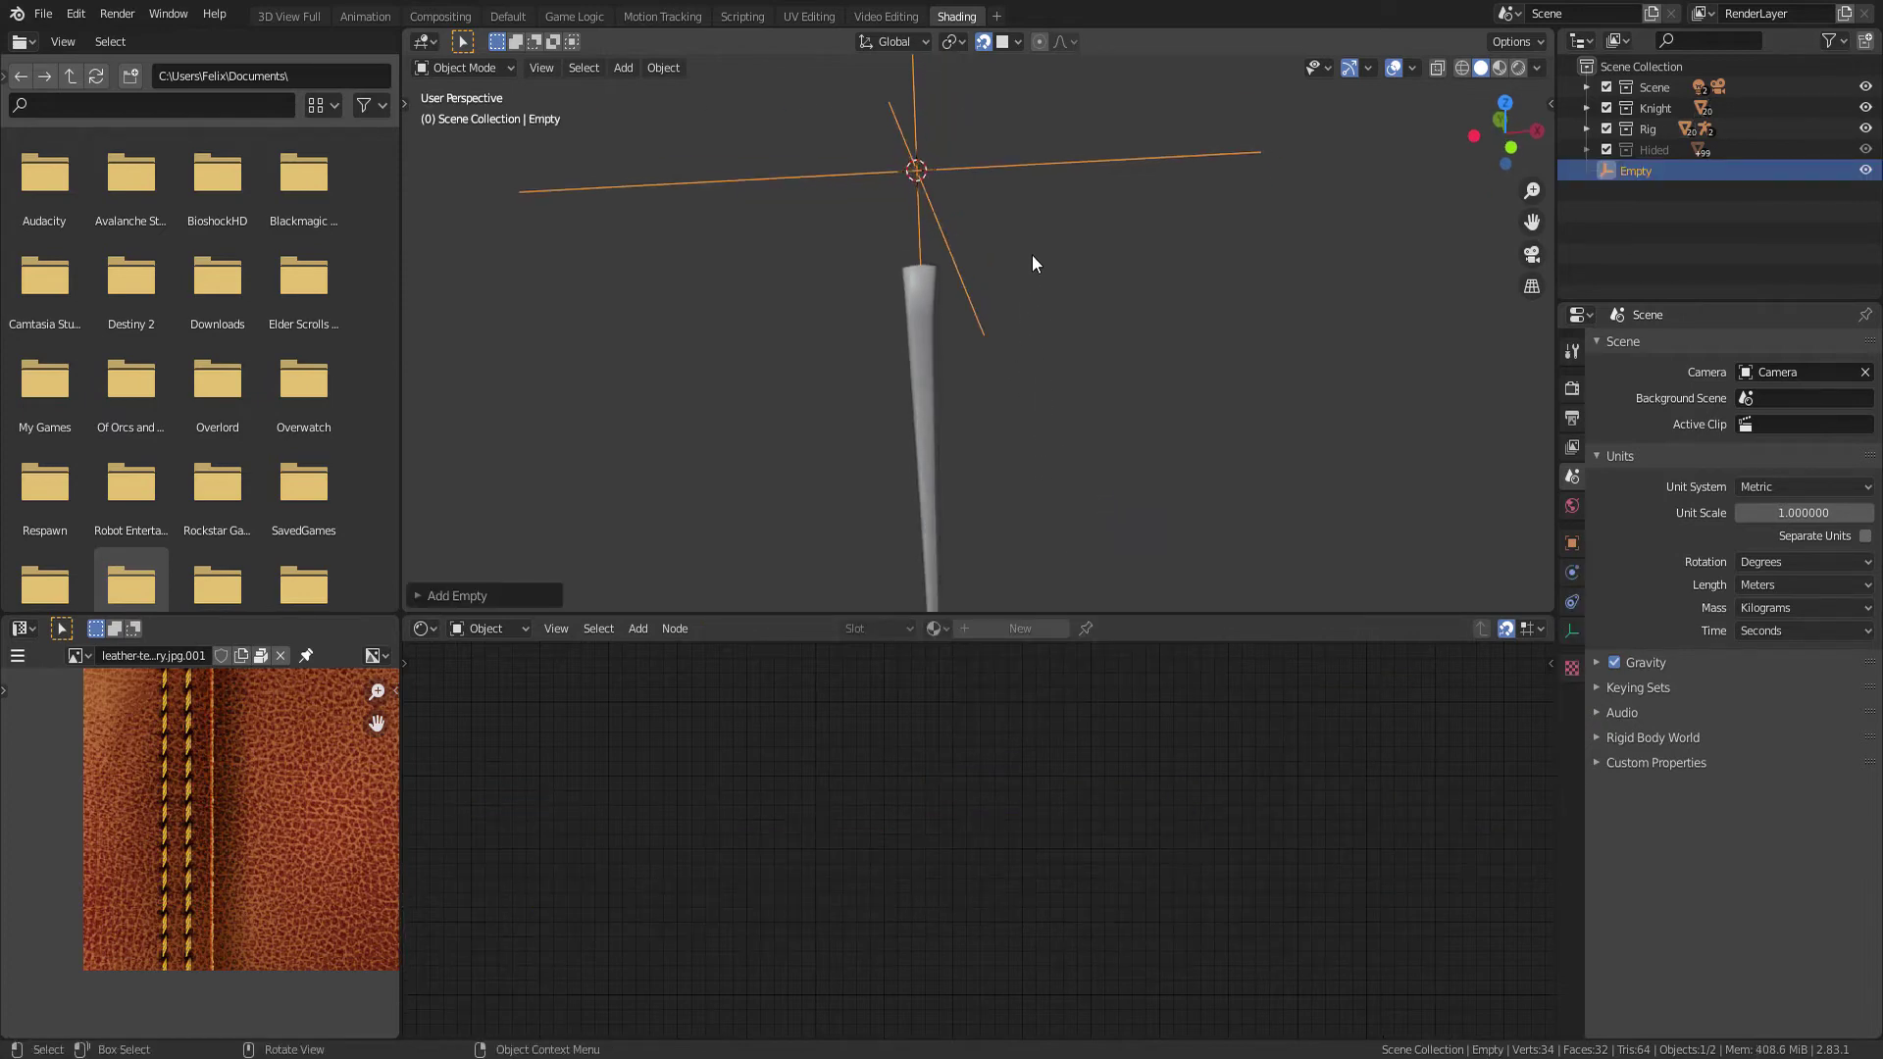
key("g")
key("z")
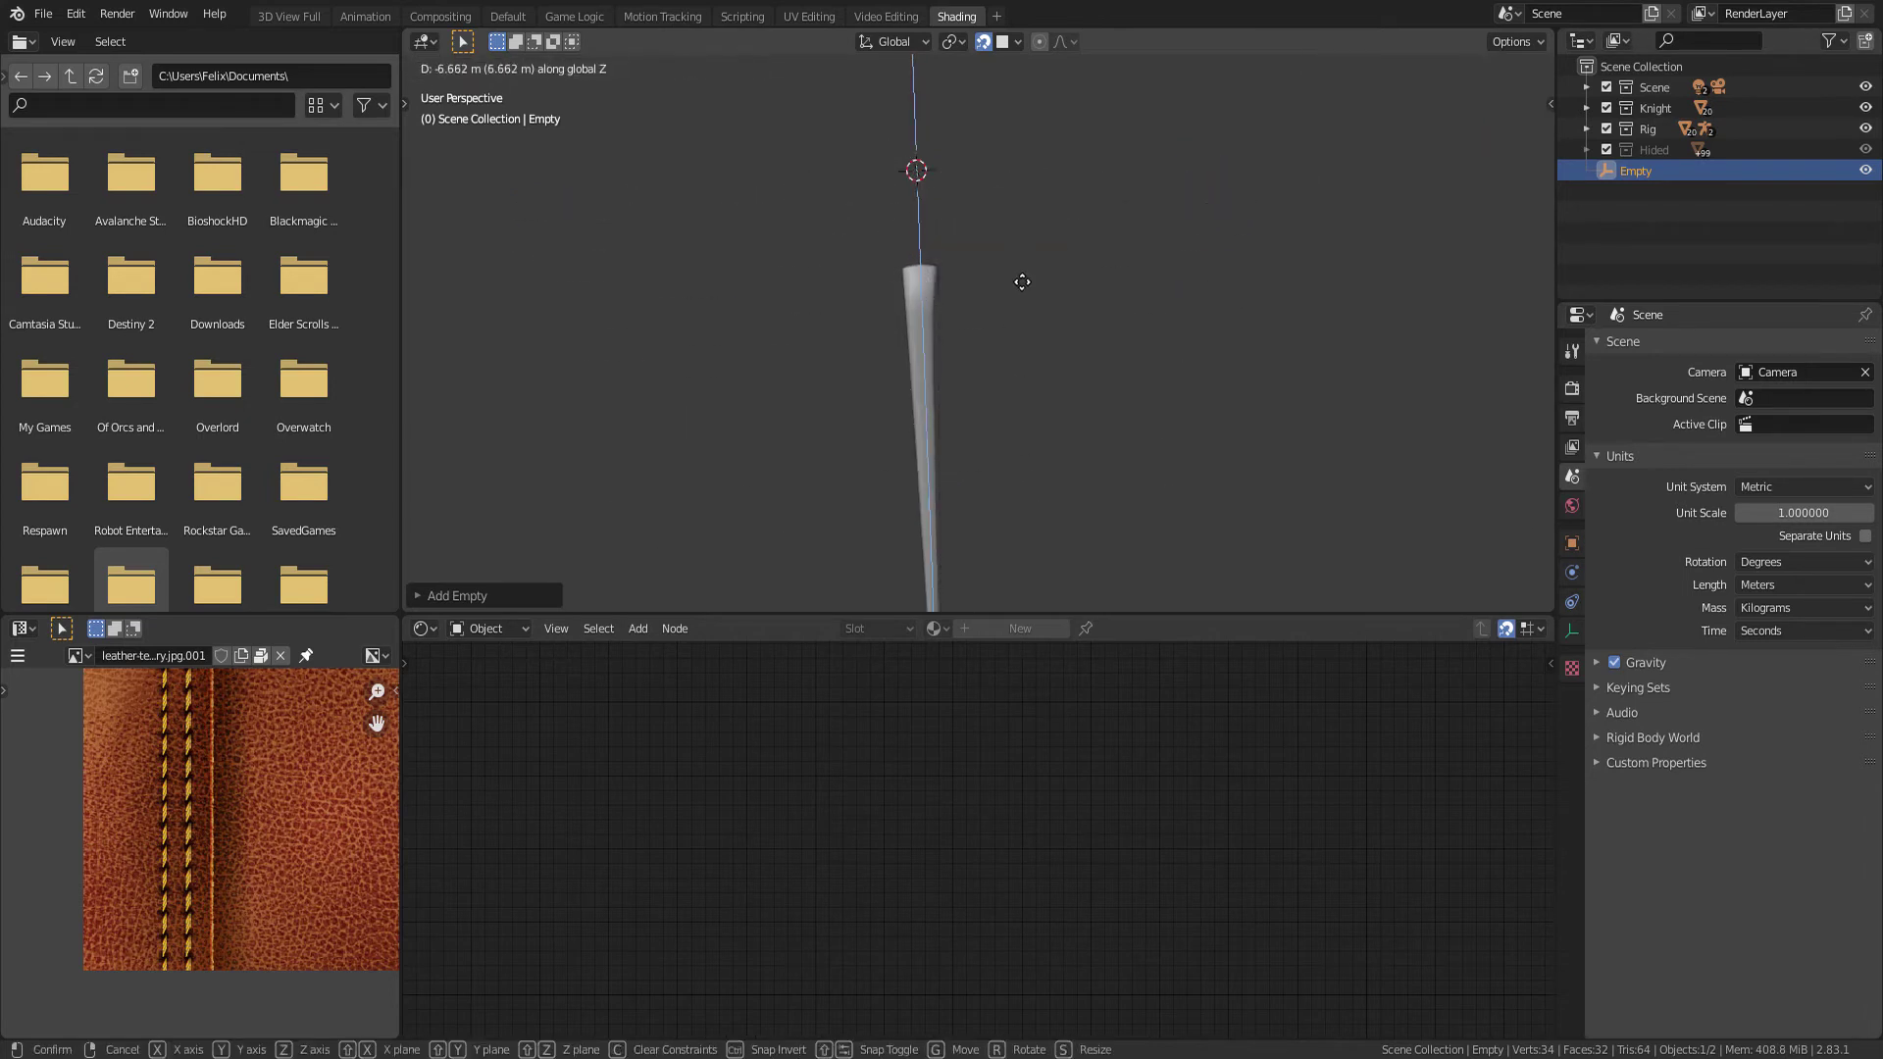
left_click(1022, 282)
key("g")
key("z")
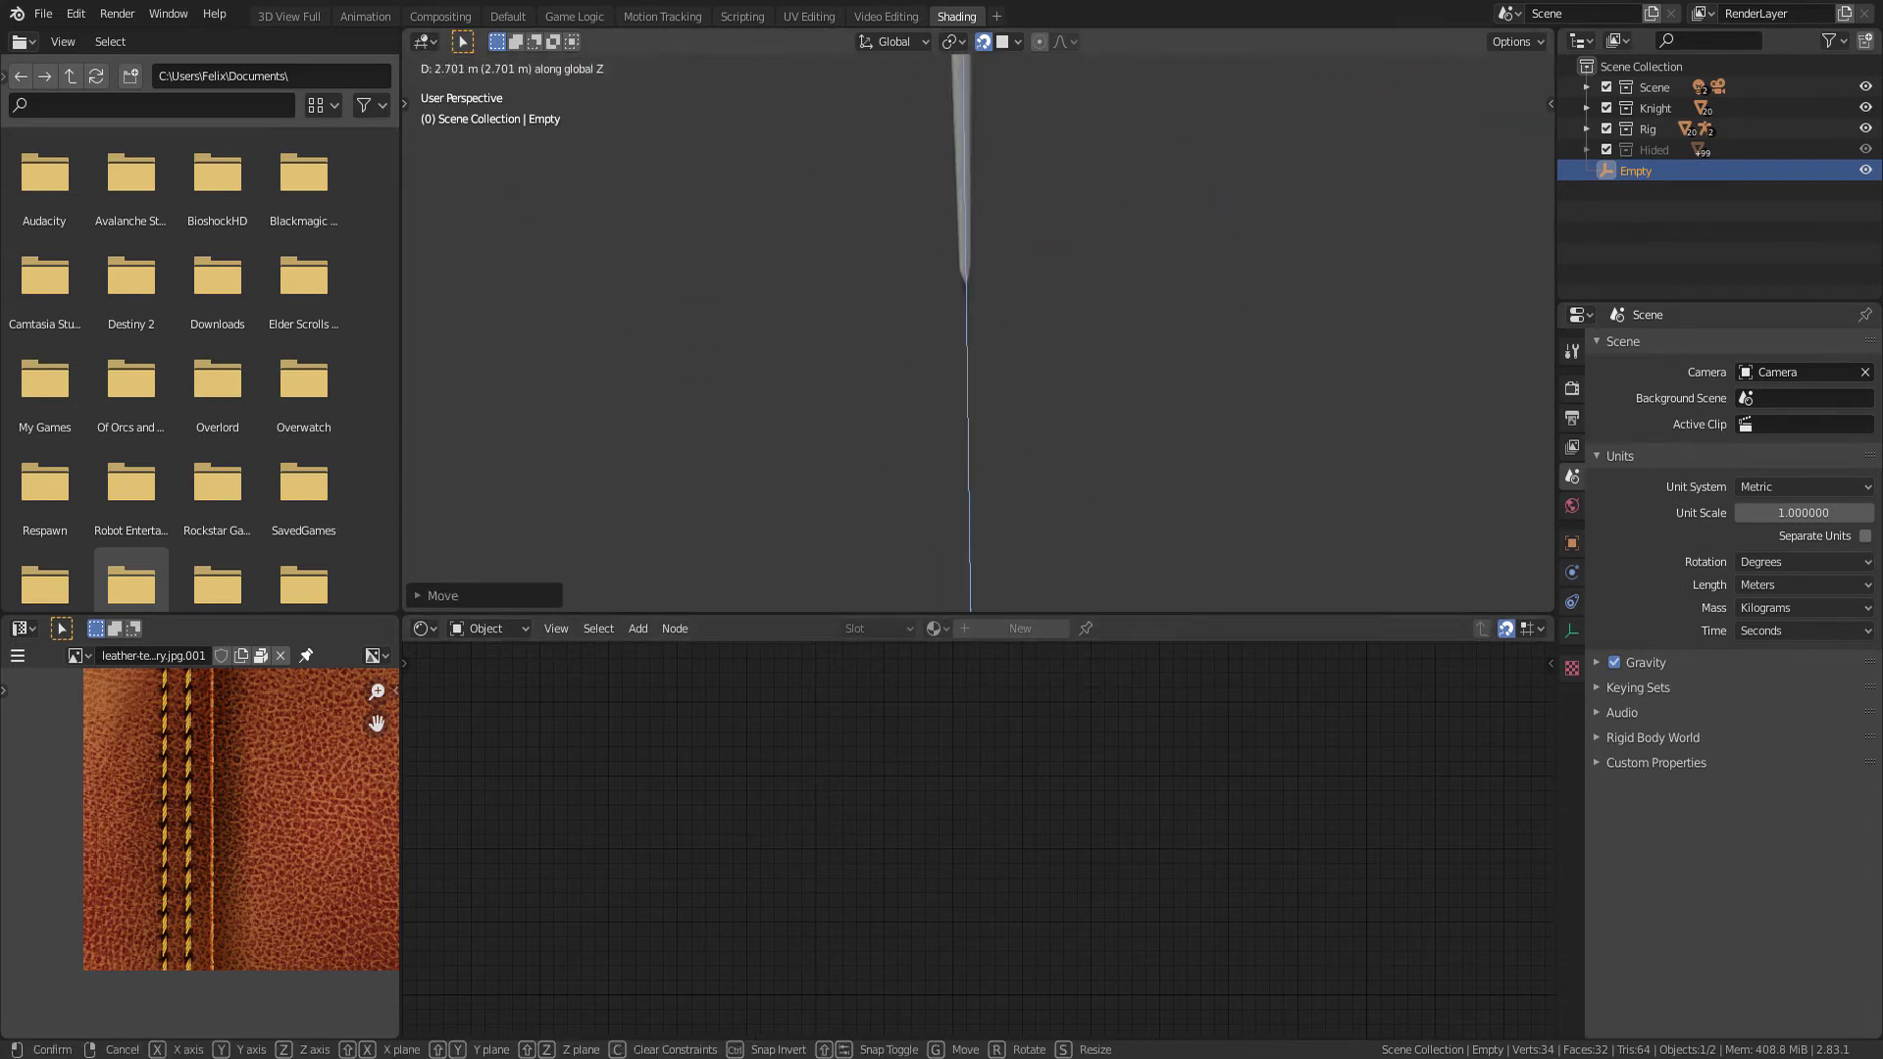
left_click(1173, 201)
mouse_move(1190, 399)
middle_mouse_down()
mouse_move(1080, 274)
mouse_move(1011, 323)
mouse_move(1195, 273)
middle_mouse_up()
Duplicate the axes empty and snap the 3D cursor to the selected duplicate
key("shift+a")
key("shift+s")
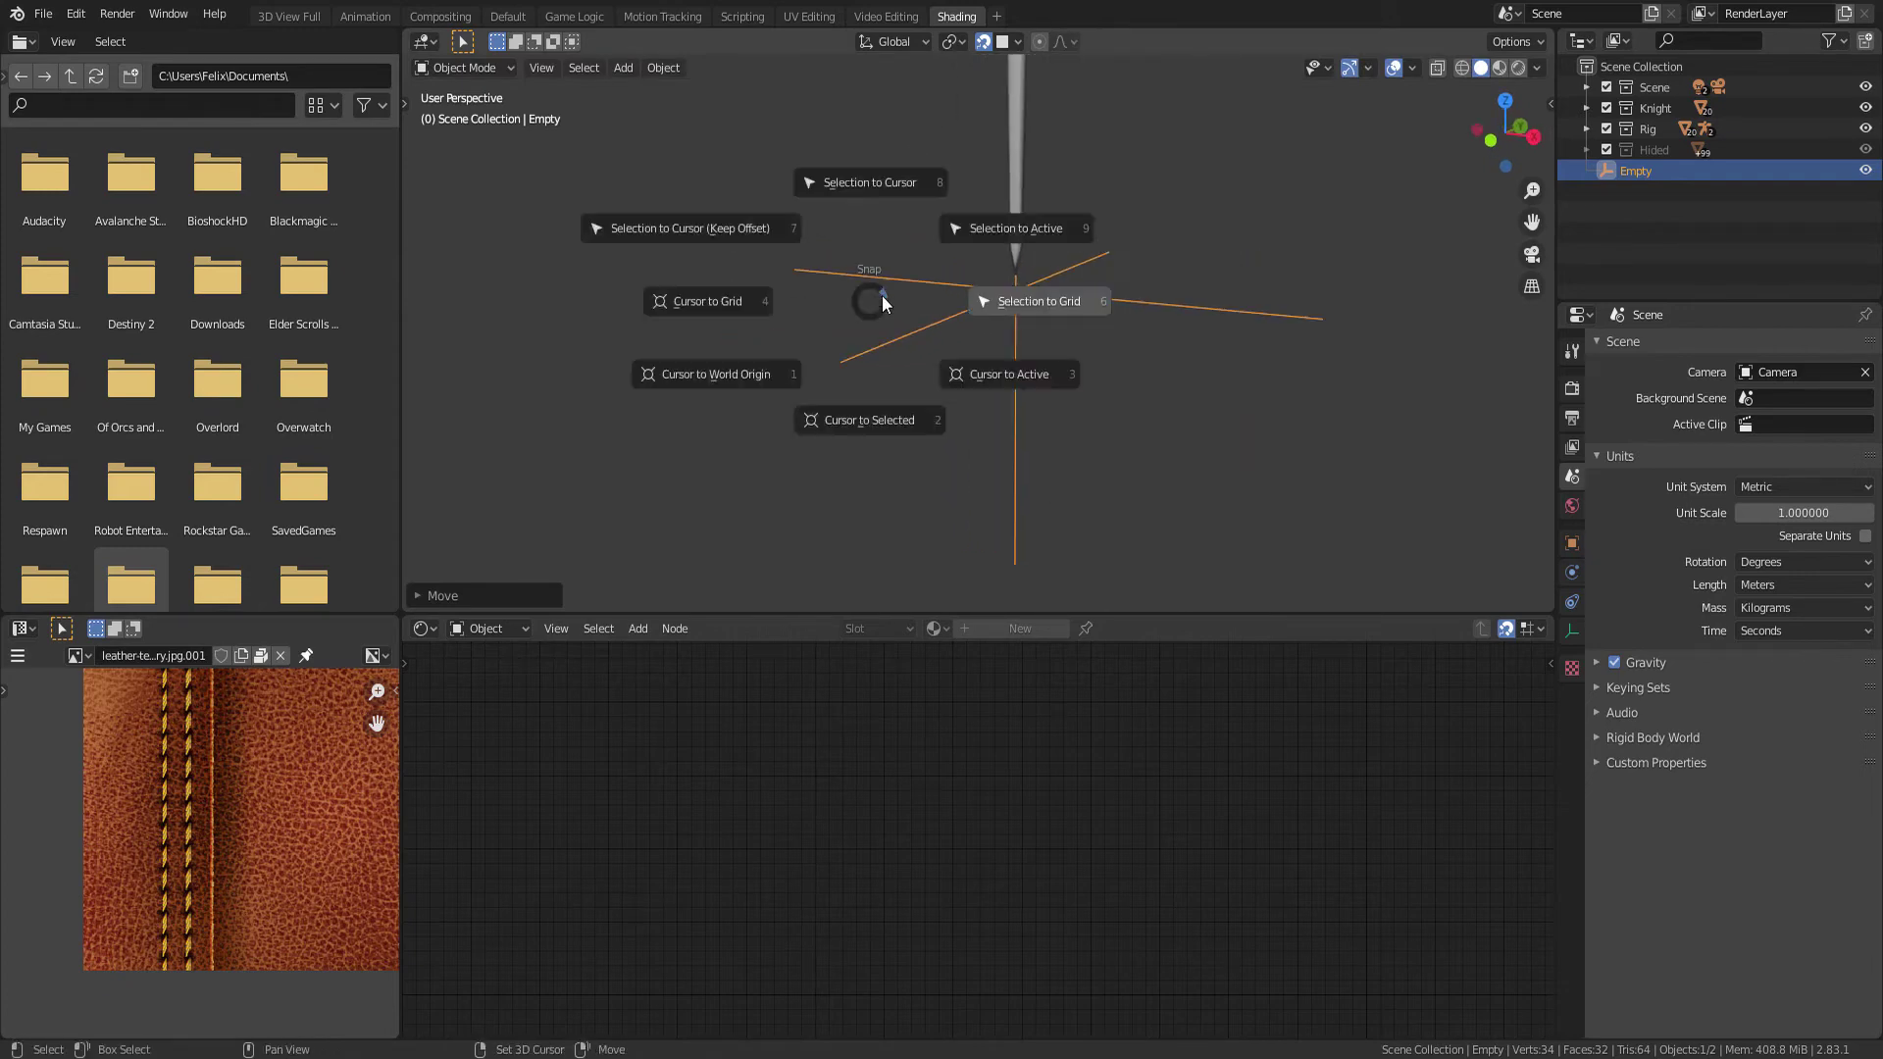
left_click(881, 296)
key("ctrl+z")
key("shift+d")
key("s")
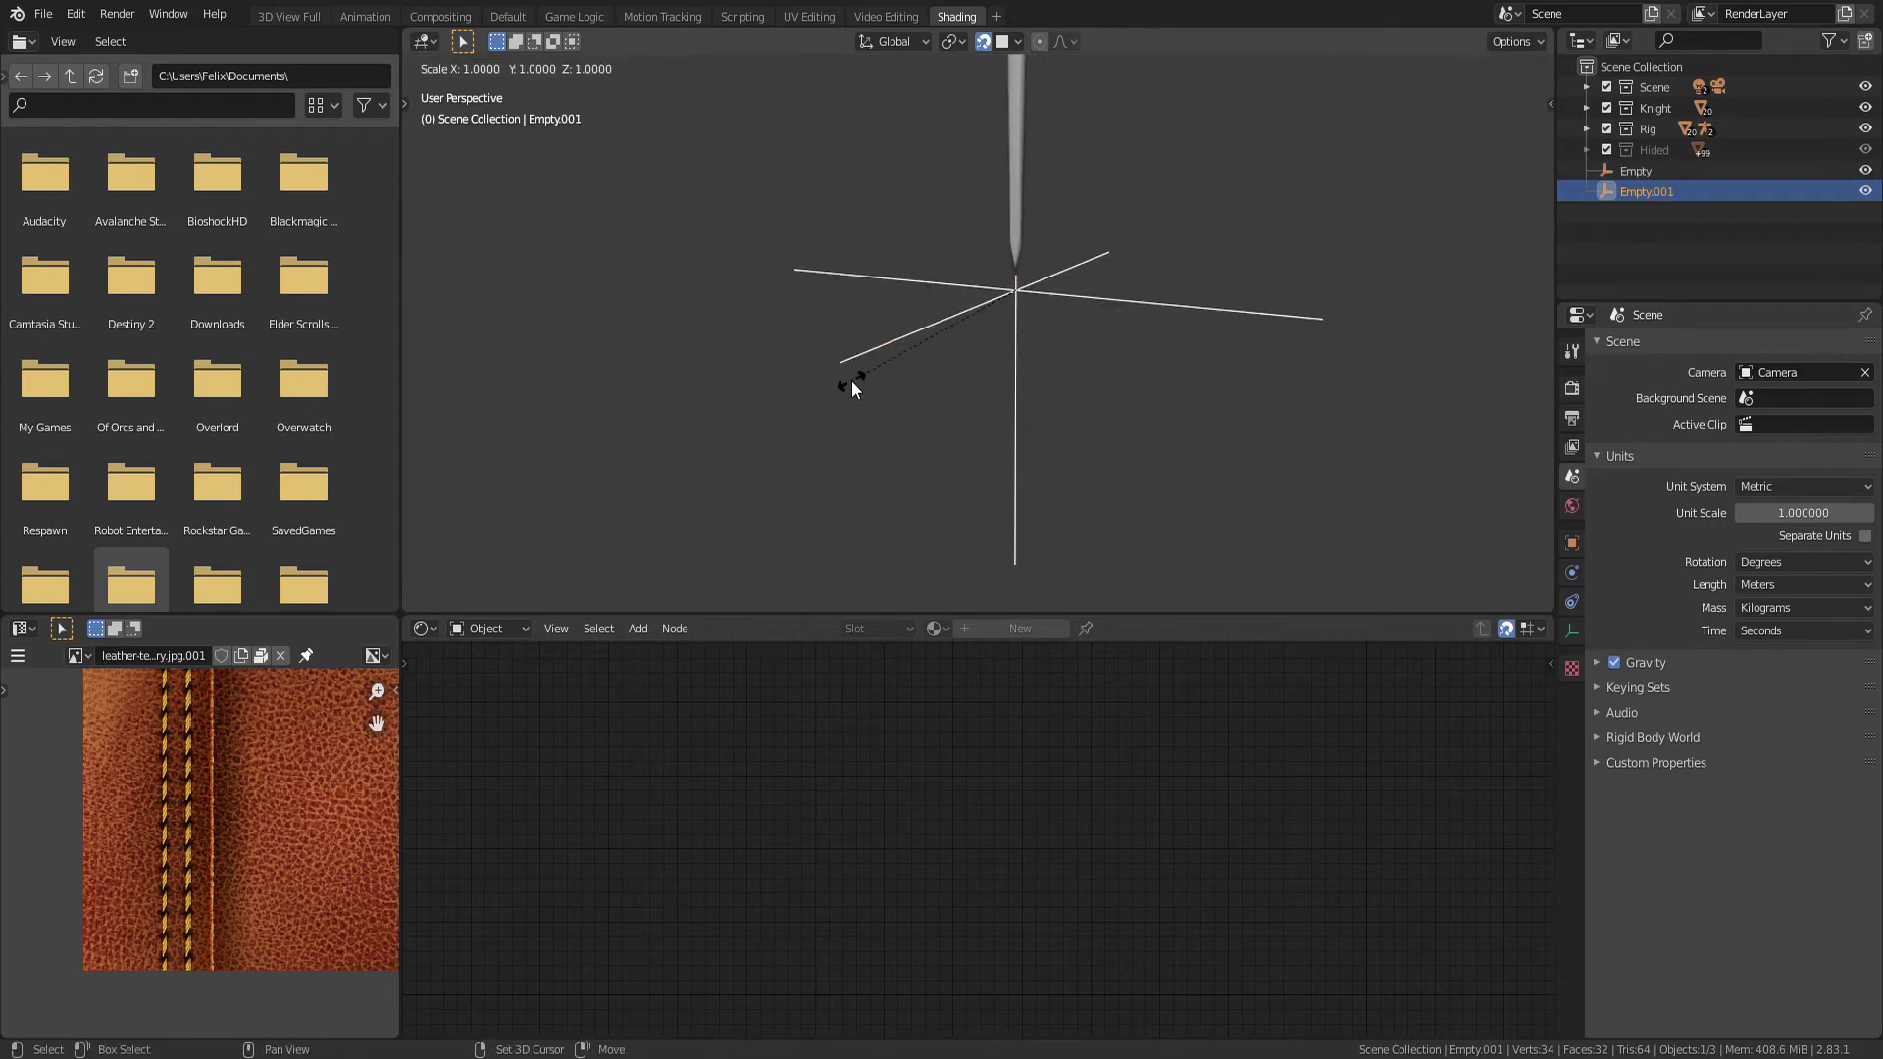
key("Escape")
key("shift+s")
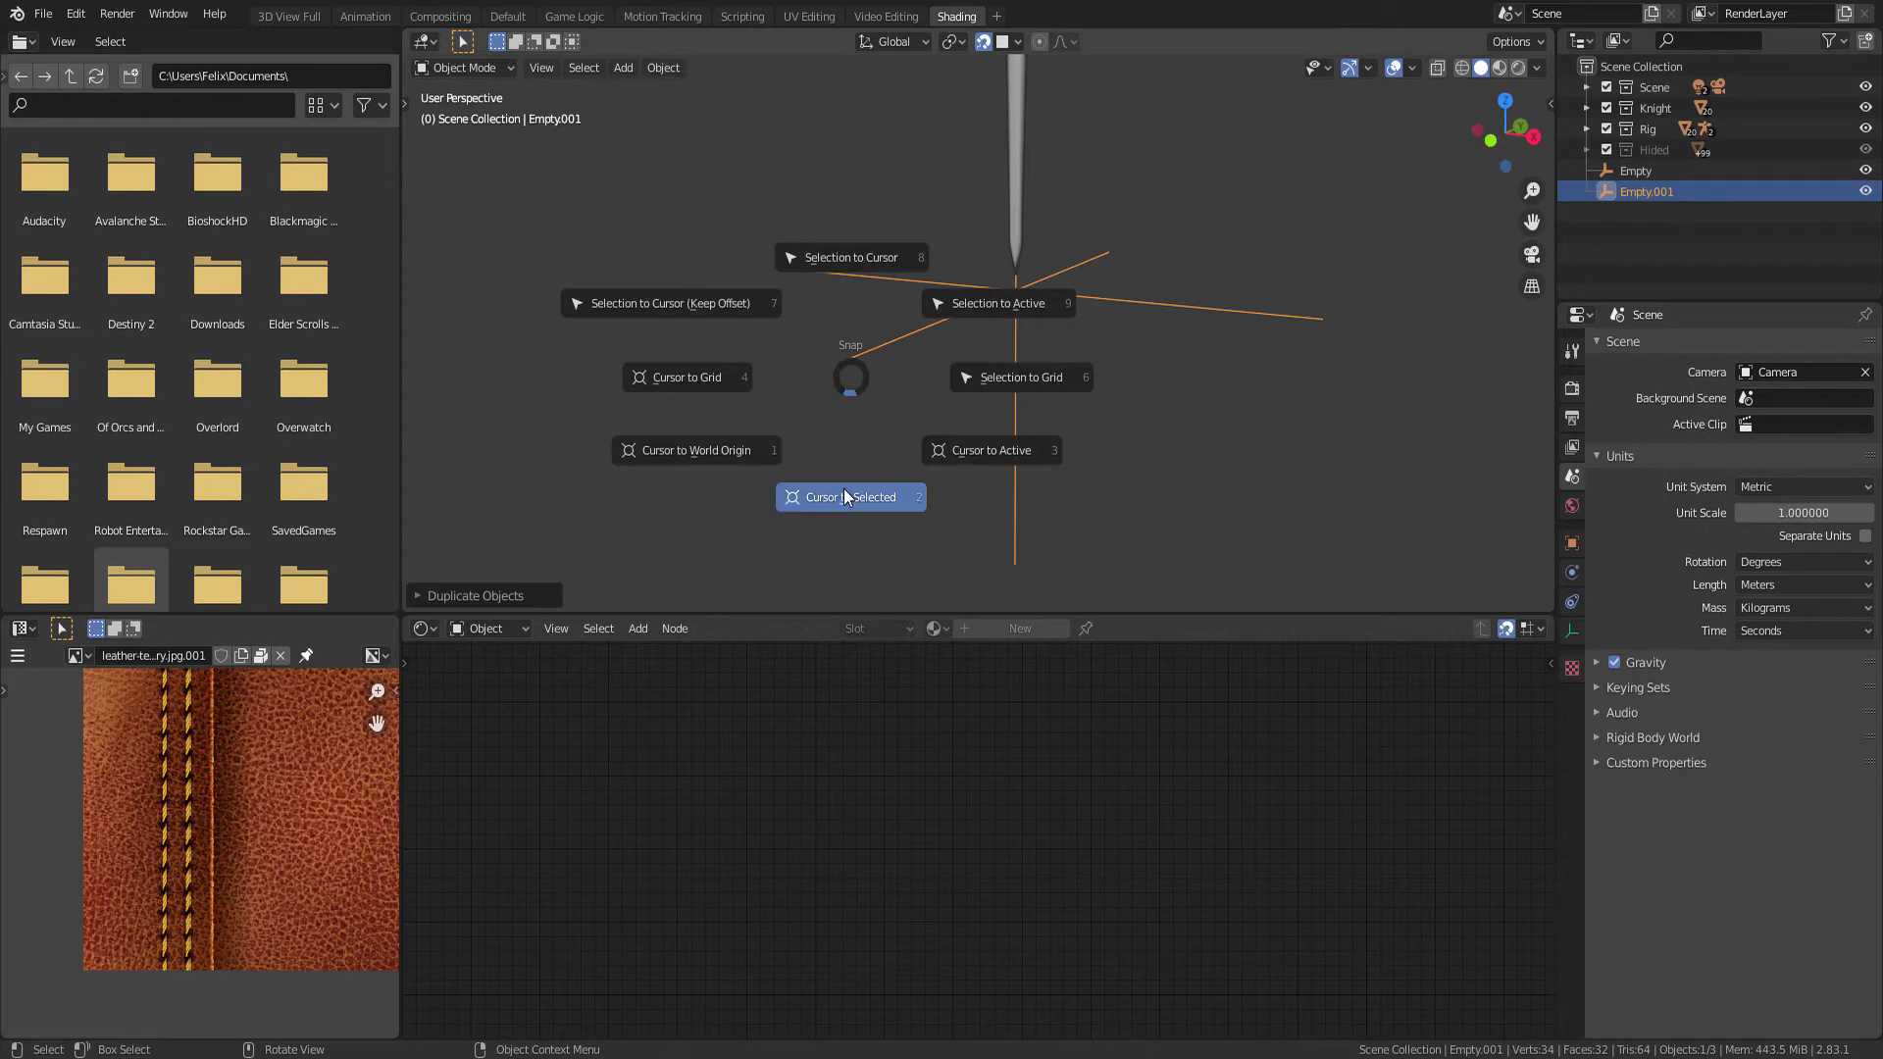
left_click(847, 496)
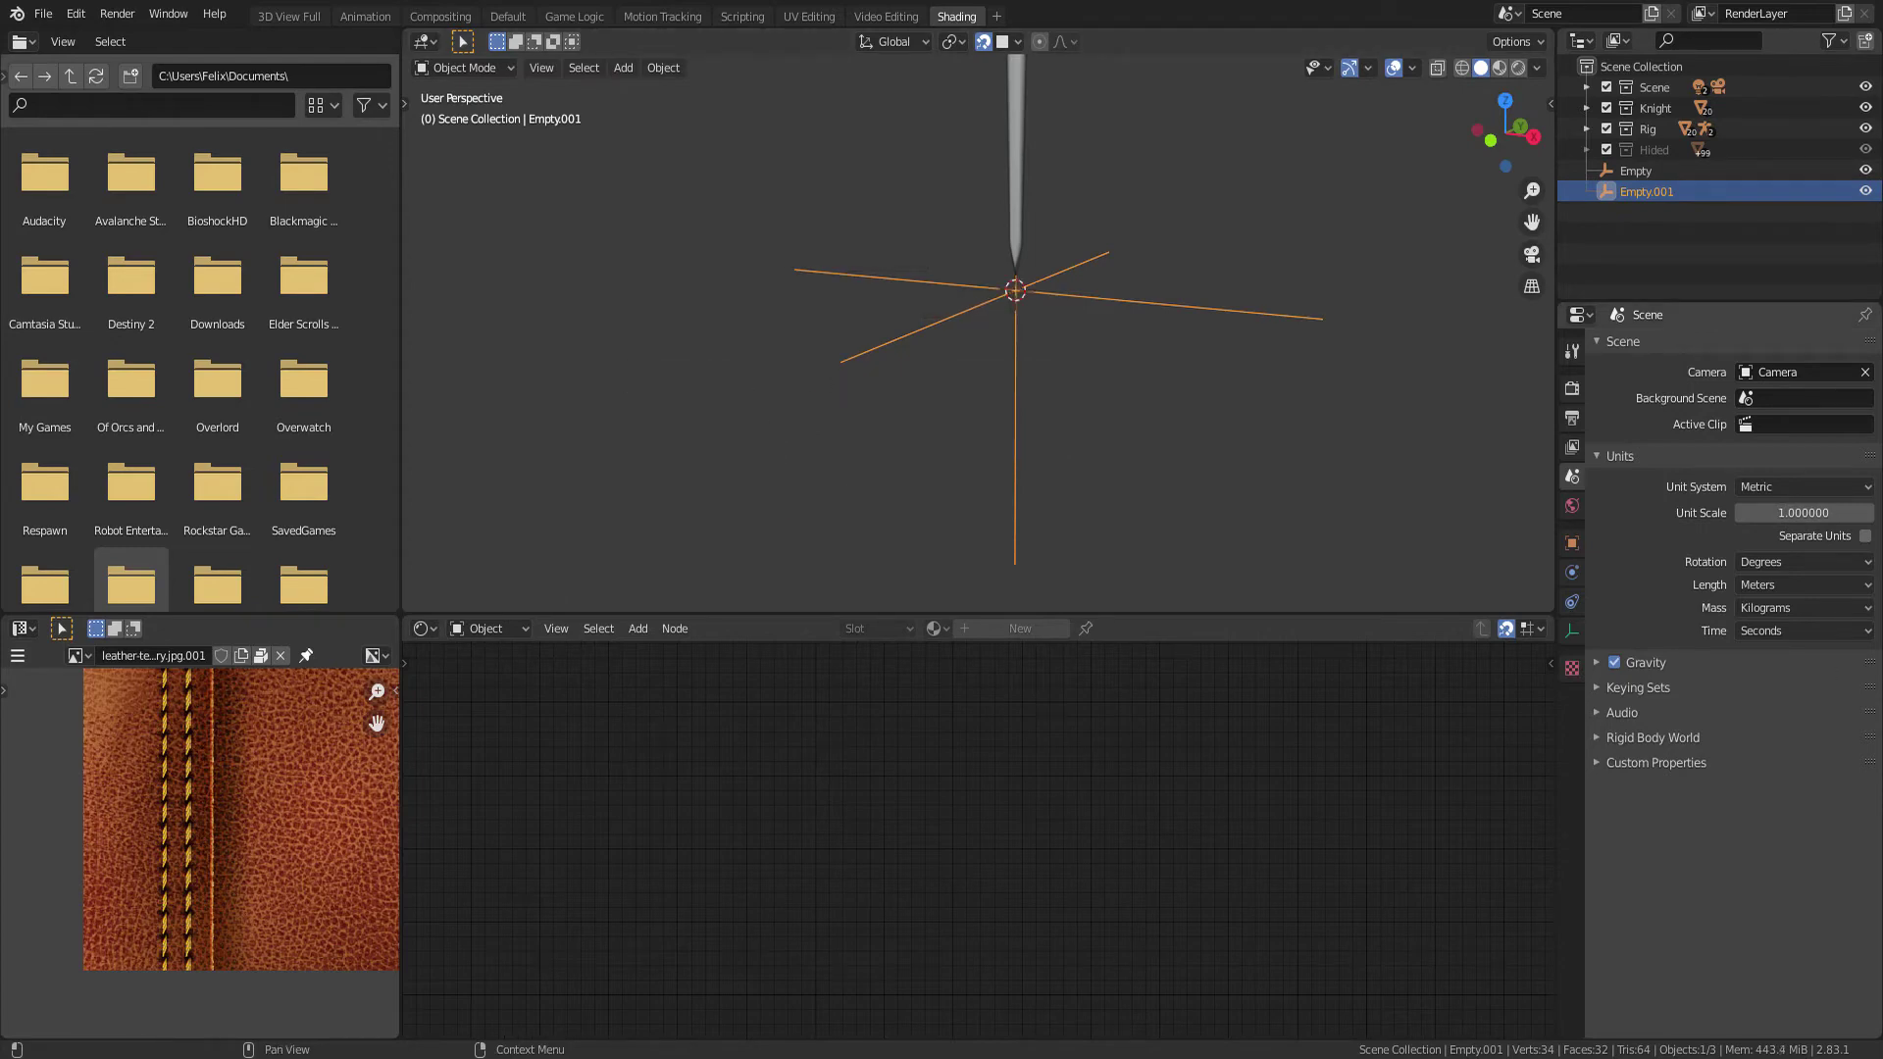
Add a Sphere empty at the cursor, replacing a mistaken Circle empty
key("shift+a")
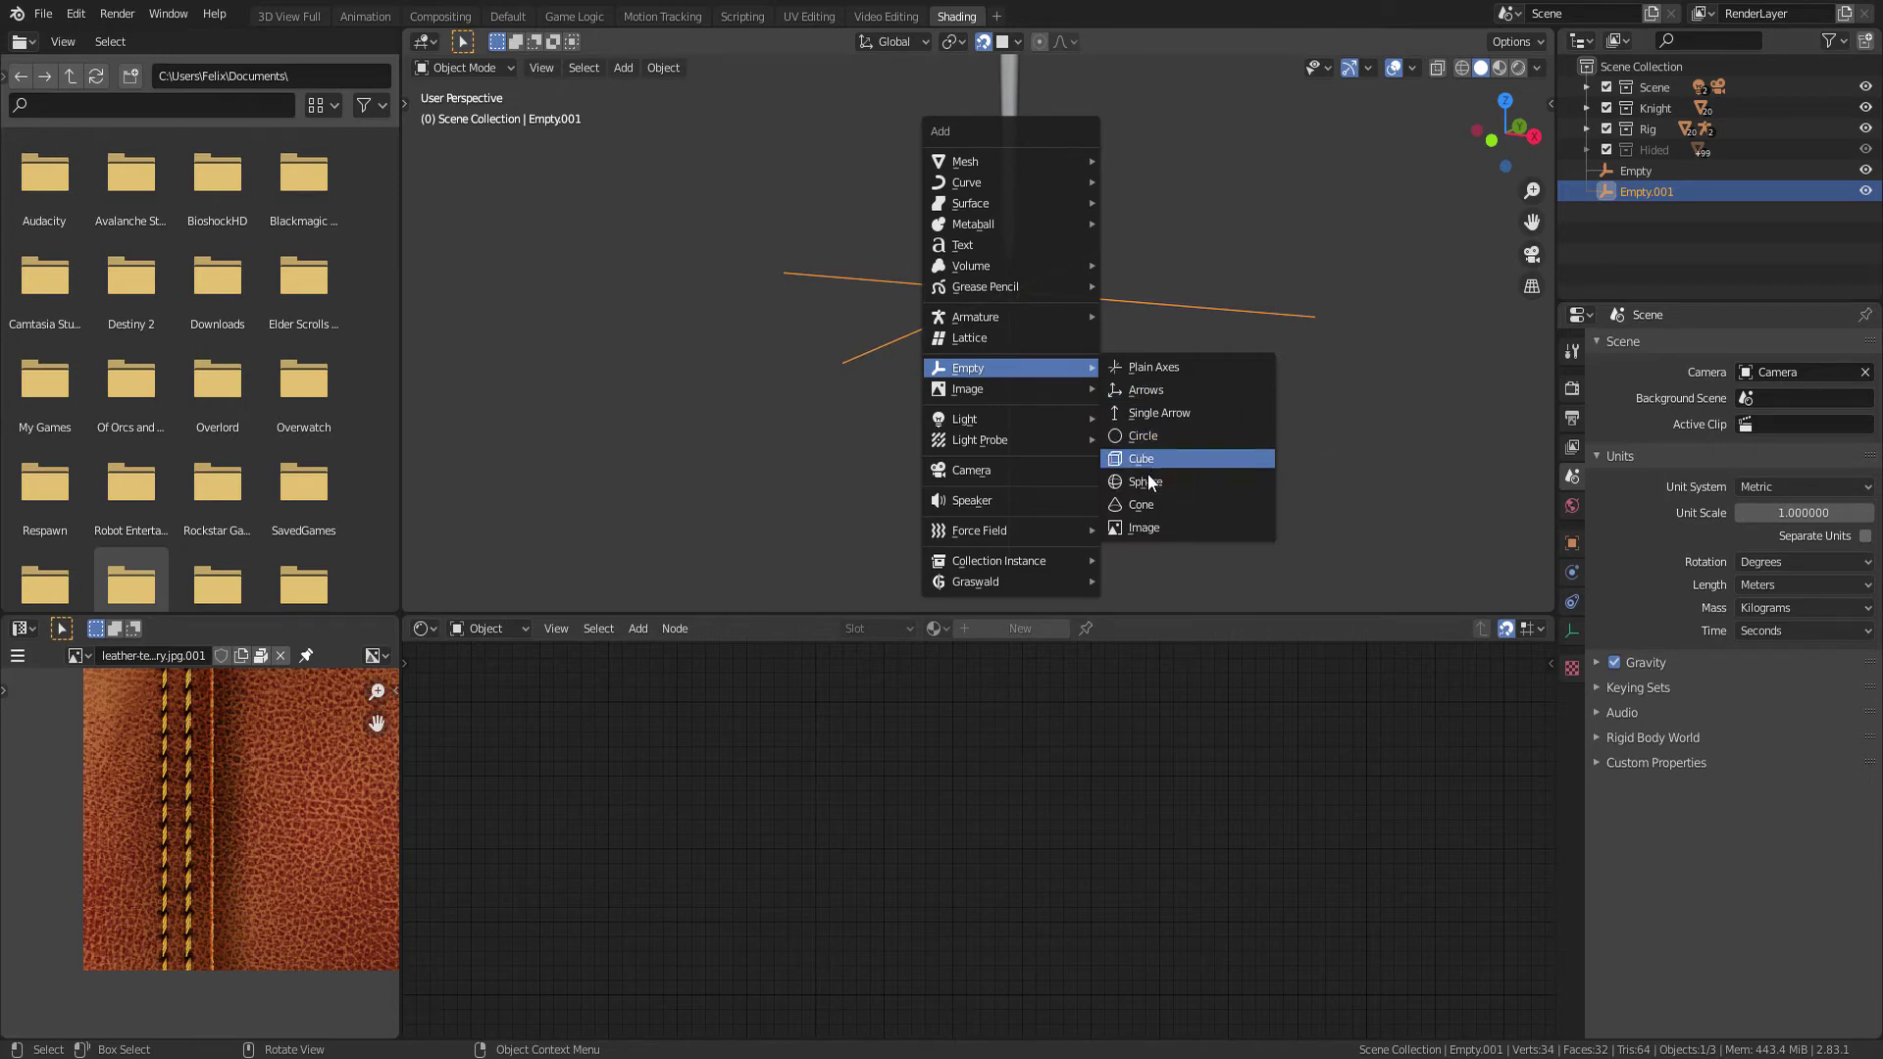
left_click(1155, 439)
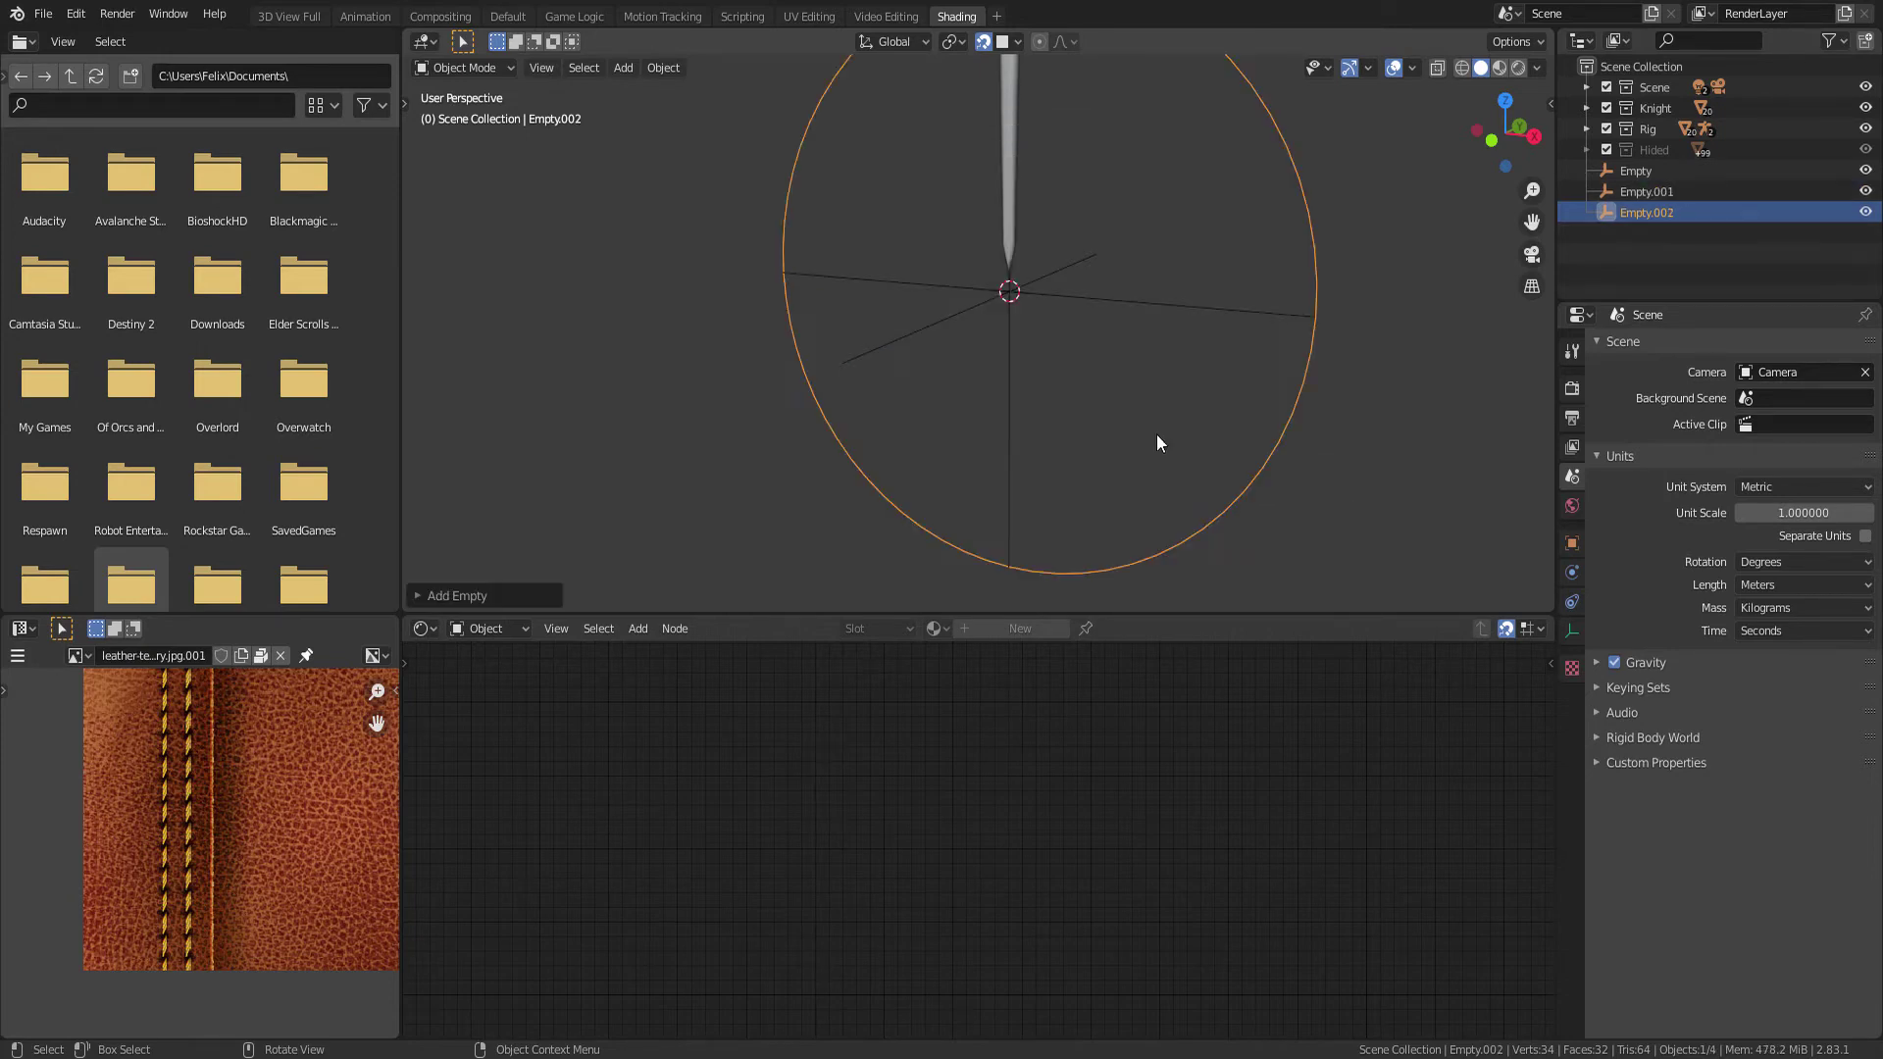
mouse_move(1156, 433)
middle_mouse_down()
mouse_move(914, 400)
mouse_move(1068, 389)
middle_mouse_up()
key("ctrl+z")
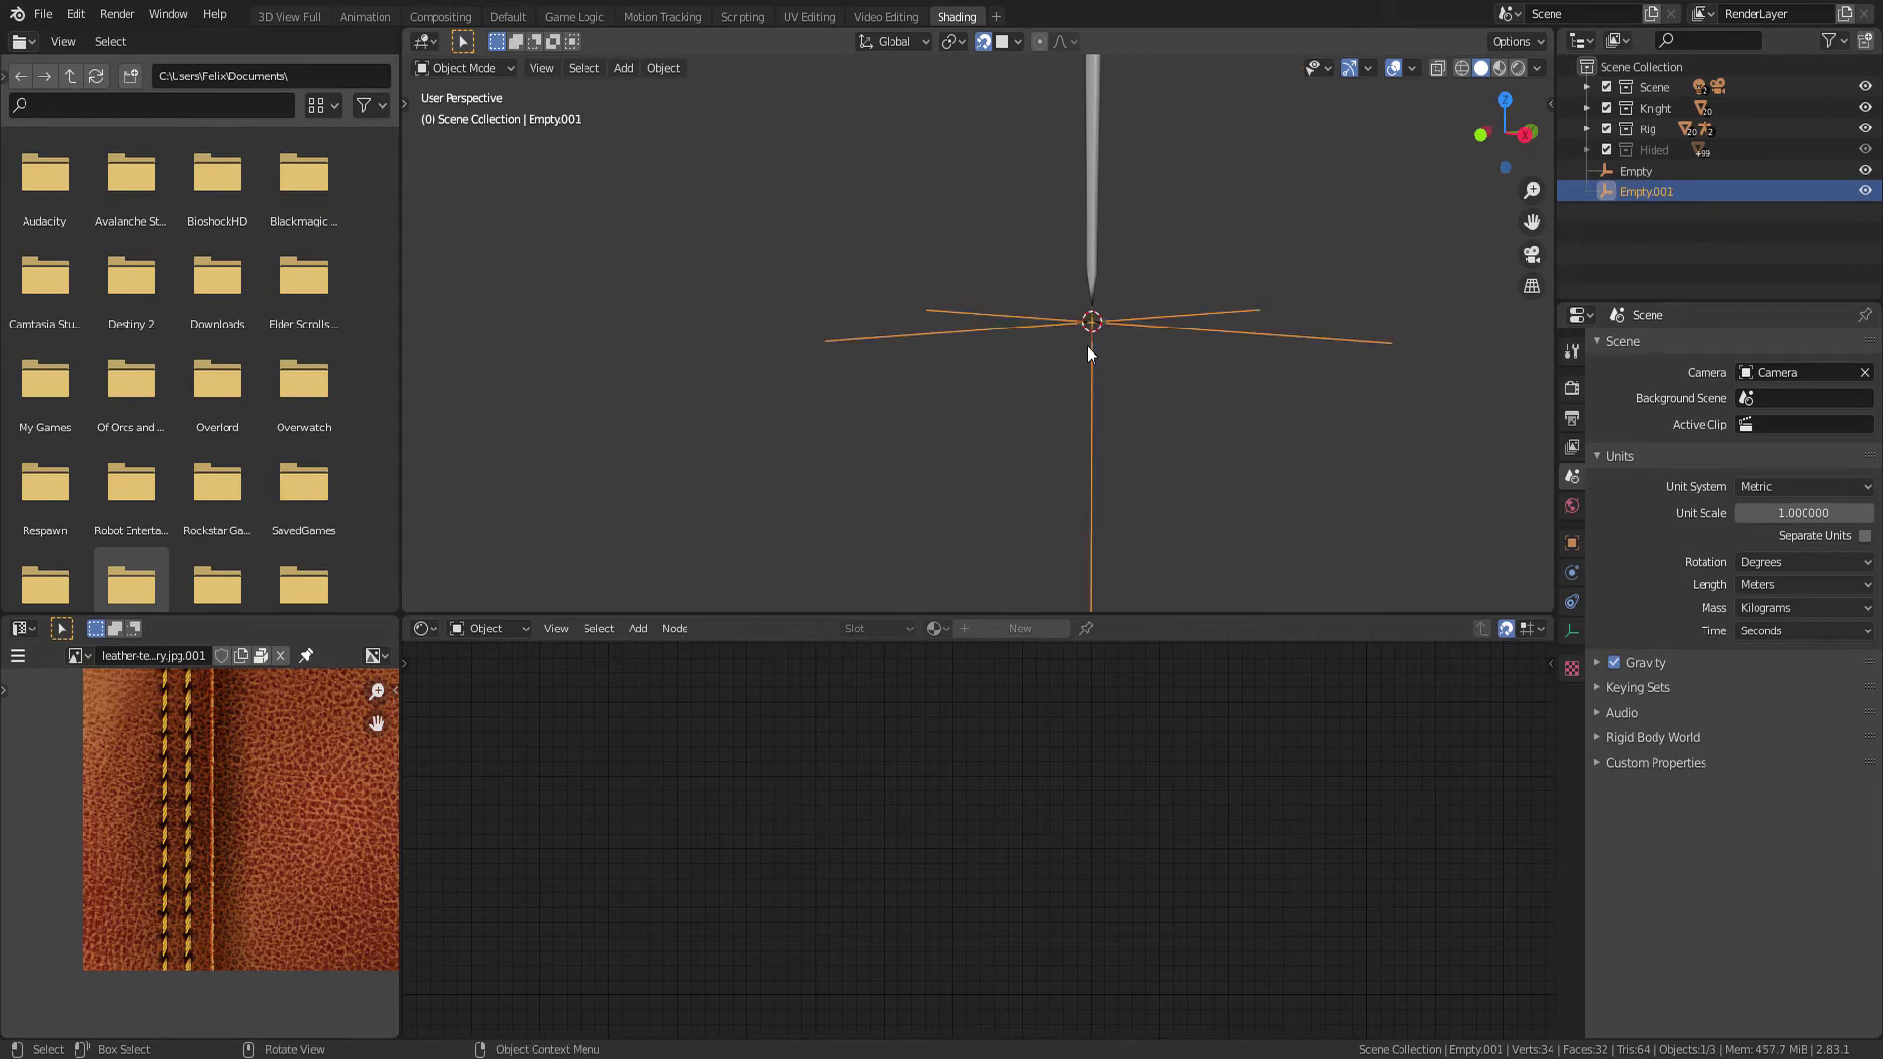
key("shift+a")
left_click(1165, 443)
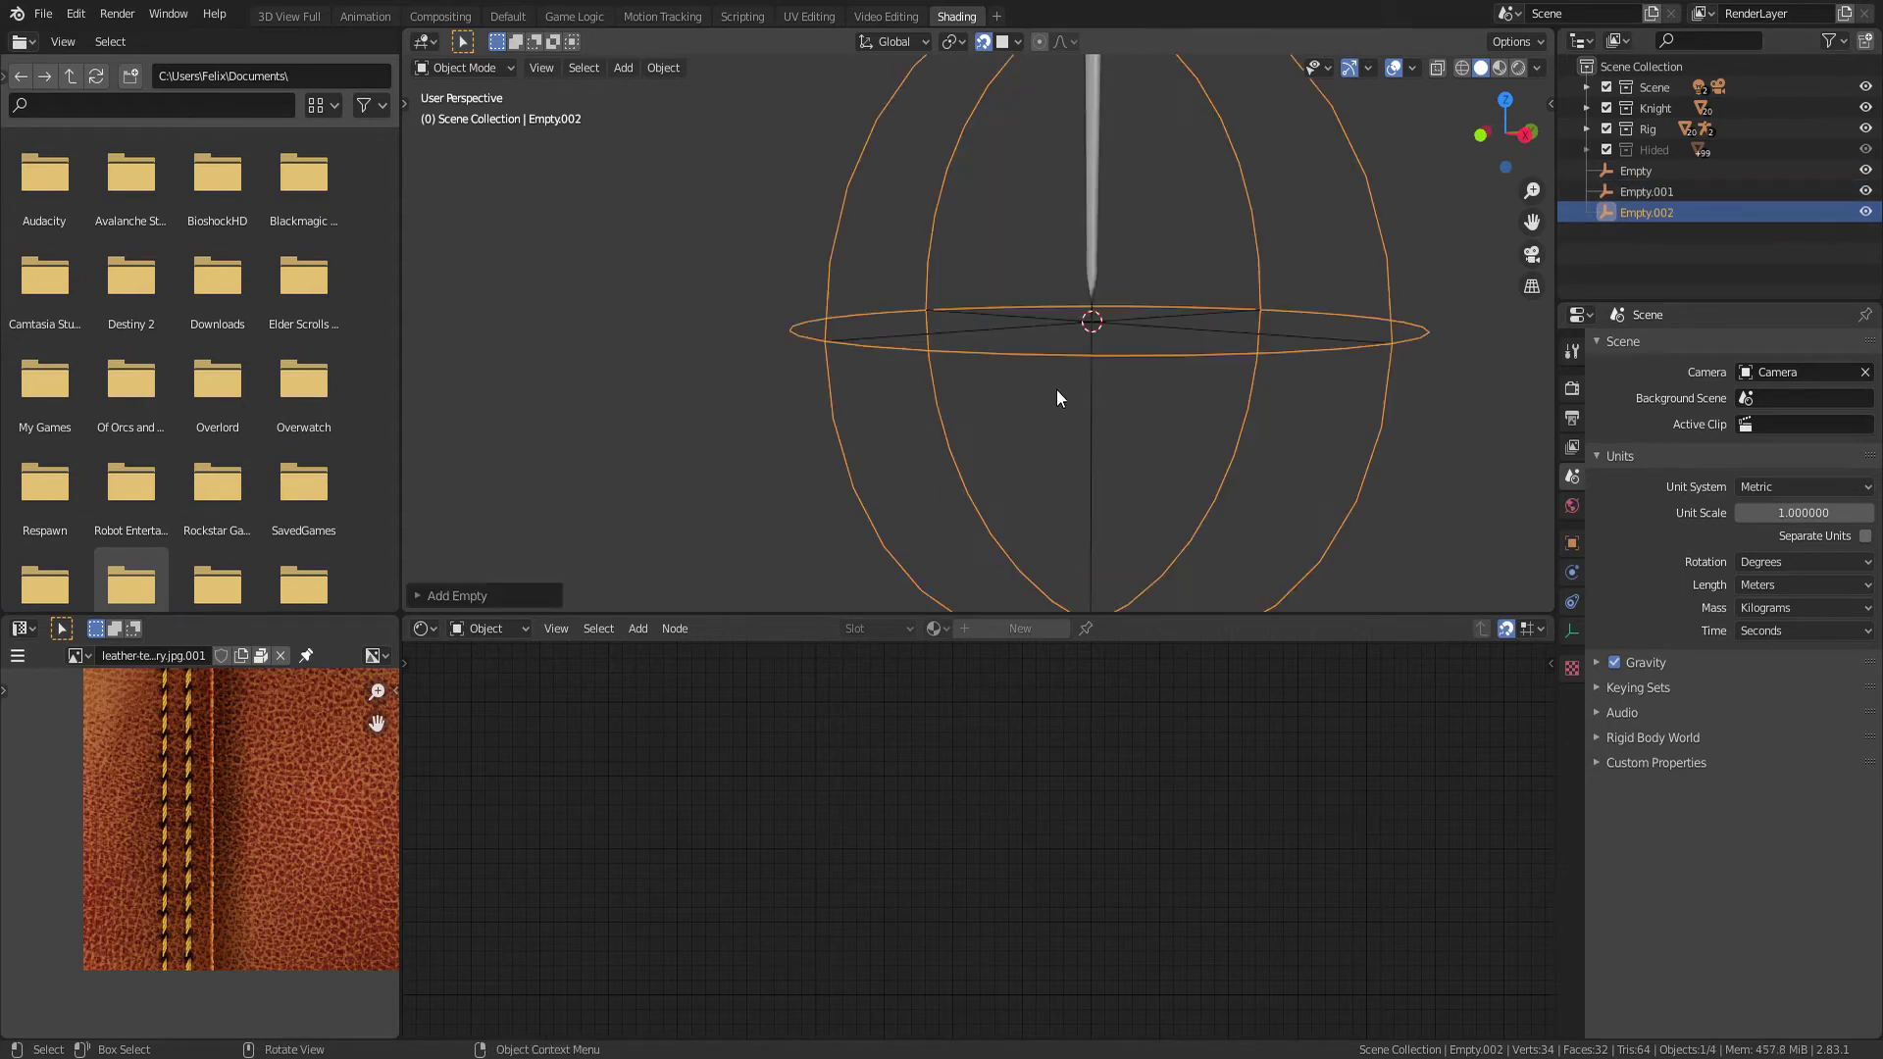
mouse_move(1056, 390)
middle_mouse_down()
mouse_move(1044, 351)
mouse_move(1049, 437)
mouse_move(1116, 392)
mouse_move(999, 398)
mouse_move(1029, 349)
middle_mouse_up()
Check the axes and sphere empties, then select the blade
left_click(1050, 438)
left_click(1031, 356)
left_click(1063, 443)
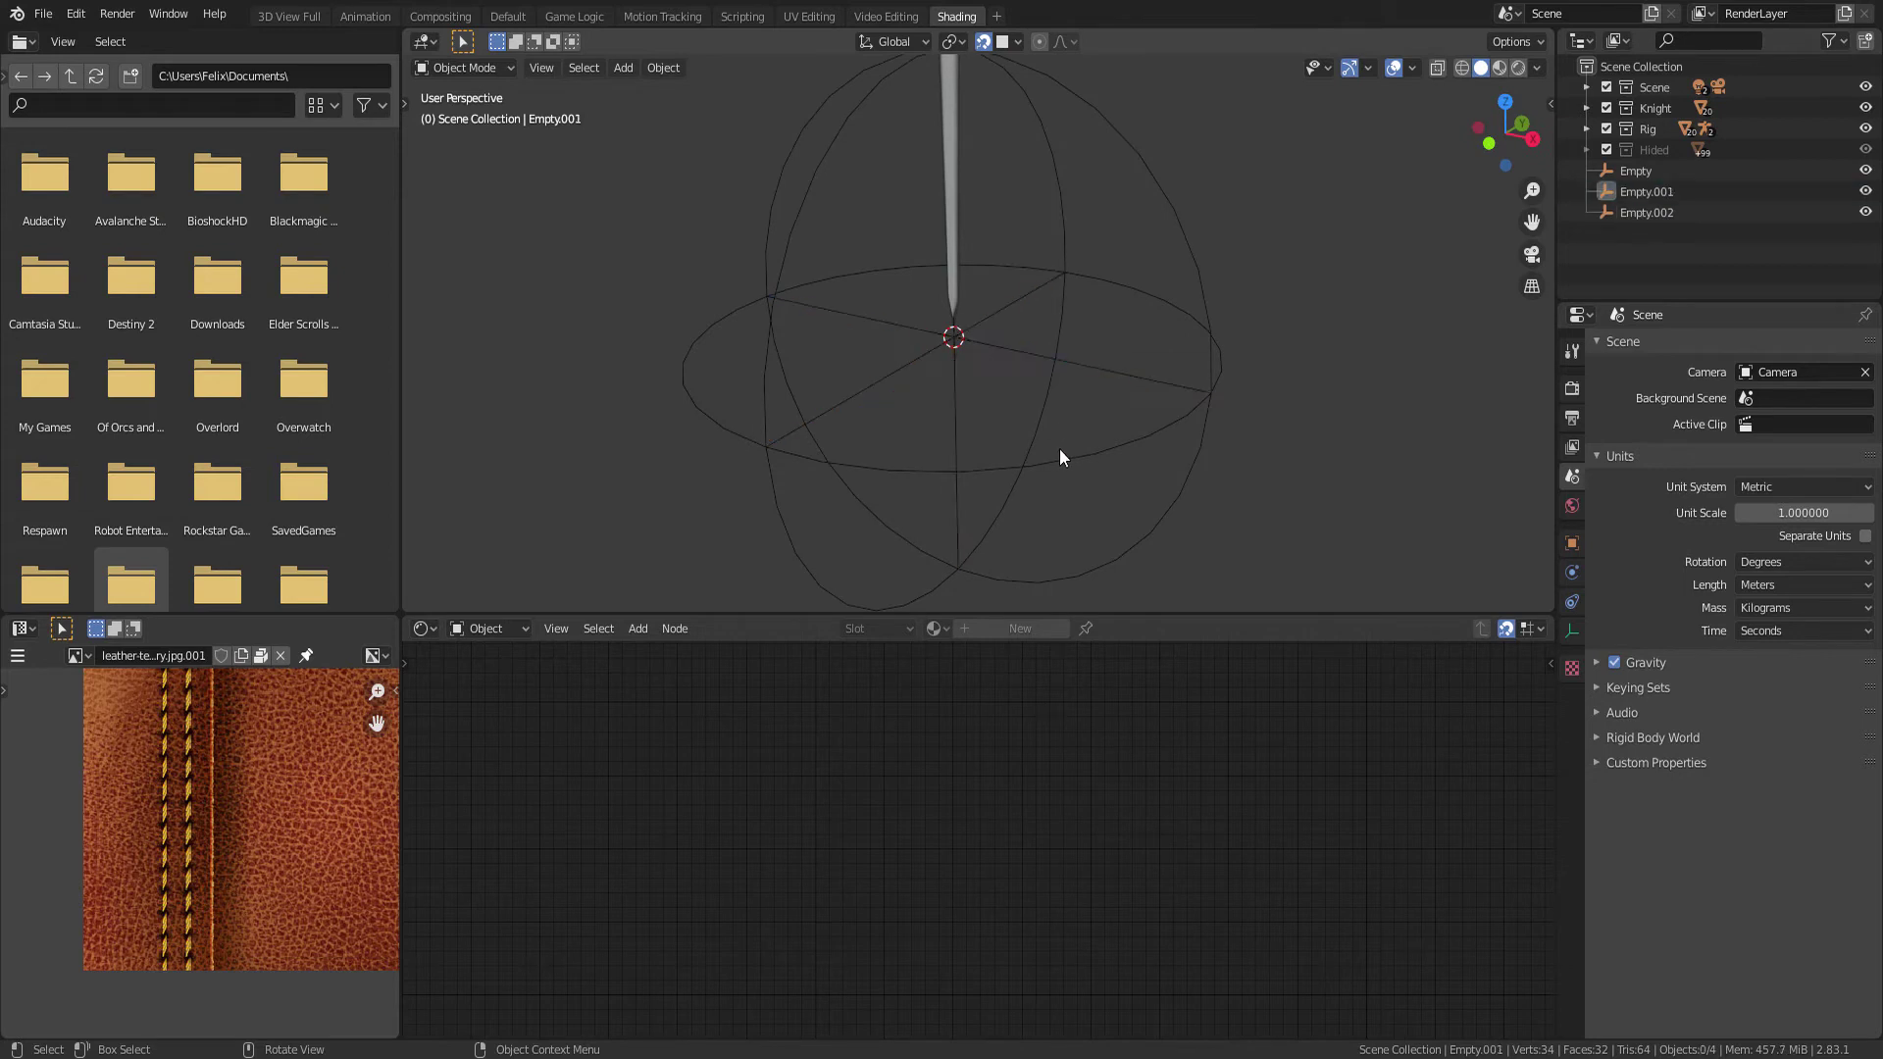
mouse_move(1059, 449)
middle_mouse_down()
mouse_move(1033, 454)
mouse_move(967, 397)
middle_mouse_up()
left_click(928, 284)
mouse_move(928, 284)
middle_mouse_down()
mouse_move(992, 281)
mouse_move(1012, 377)
mouse_move(1085, 338)
mouse_move(1067, 508)
mouse_move(1198, 492)
mouse_move(1050, 453)
mouse_move(1093, 386)
middle_mouse_up()
In Edit Mode, add two sets of centred loop cuts along the blade
key("Tab")
scroll(1198, 491, "up", 2)
key("ctrl+r")
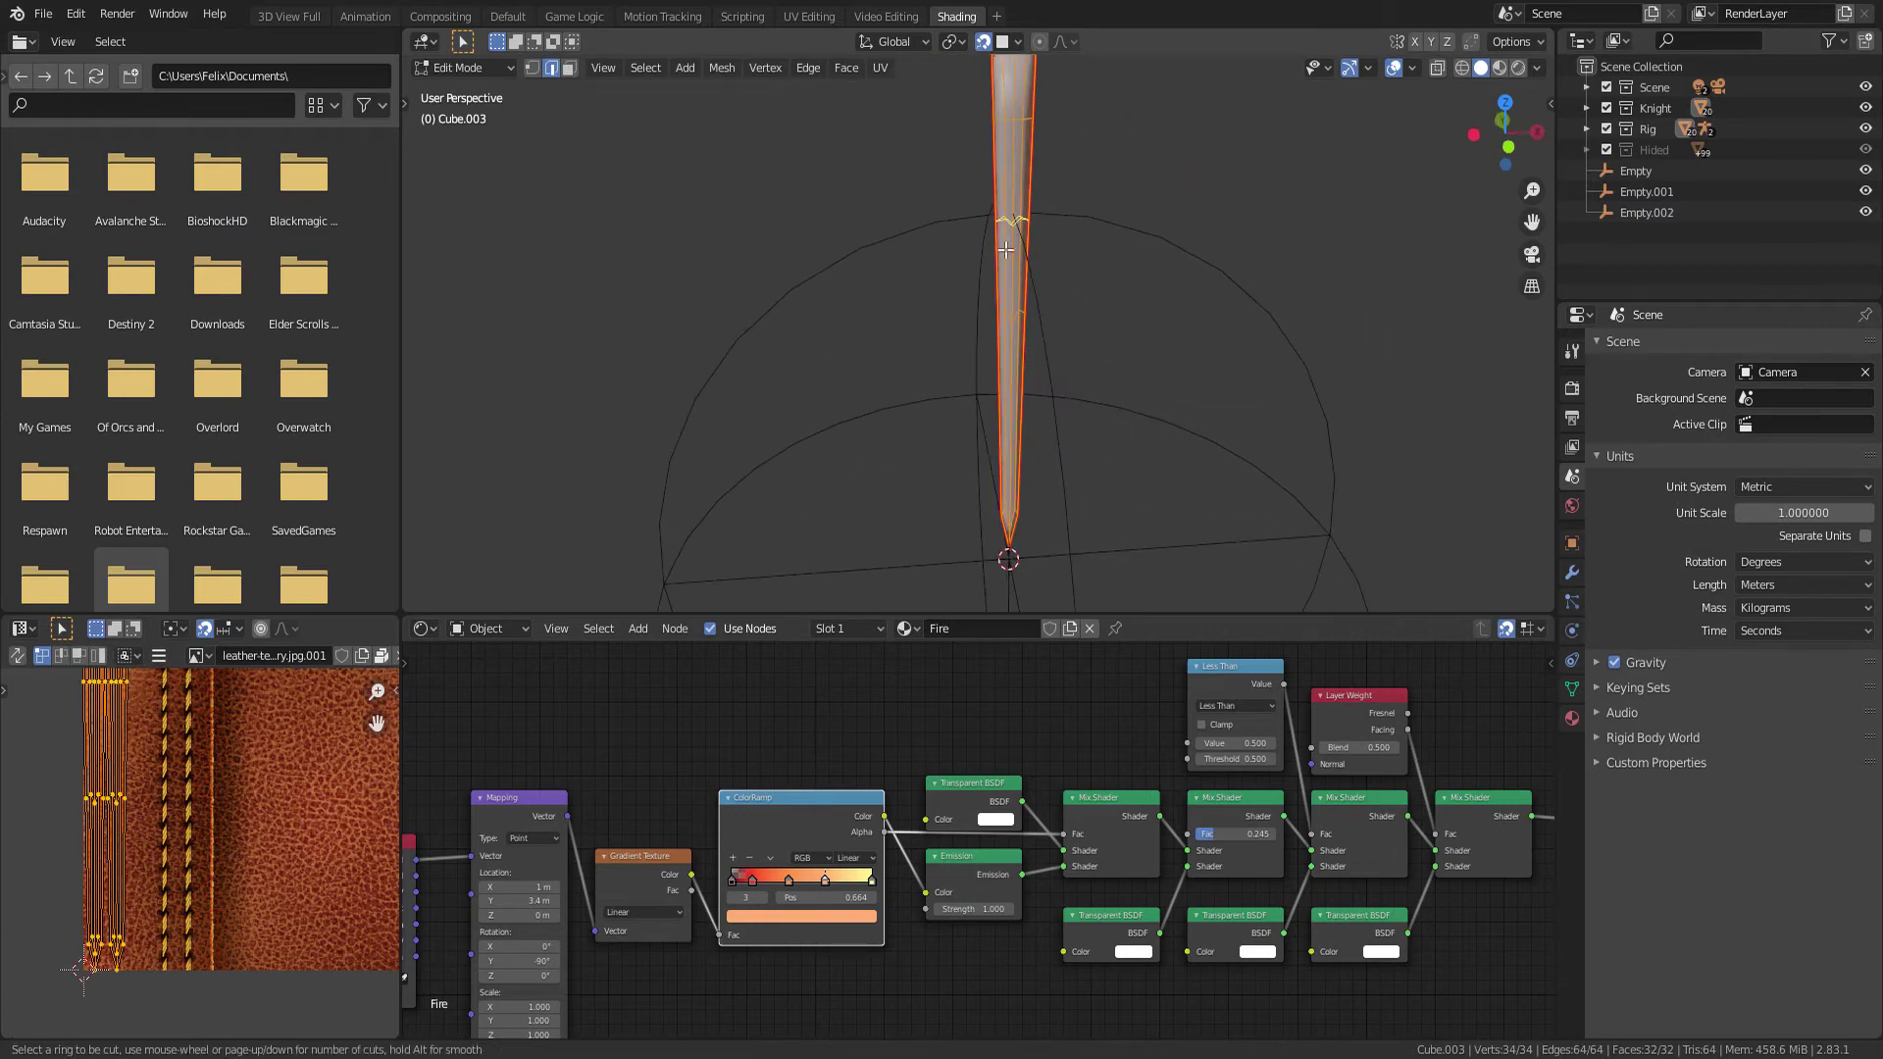
scroll(1018, 253, "up", 4)
left_click(1017, 253)
right_click(1008, 416)
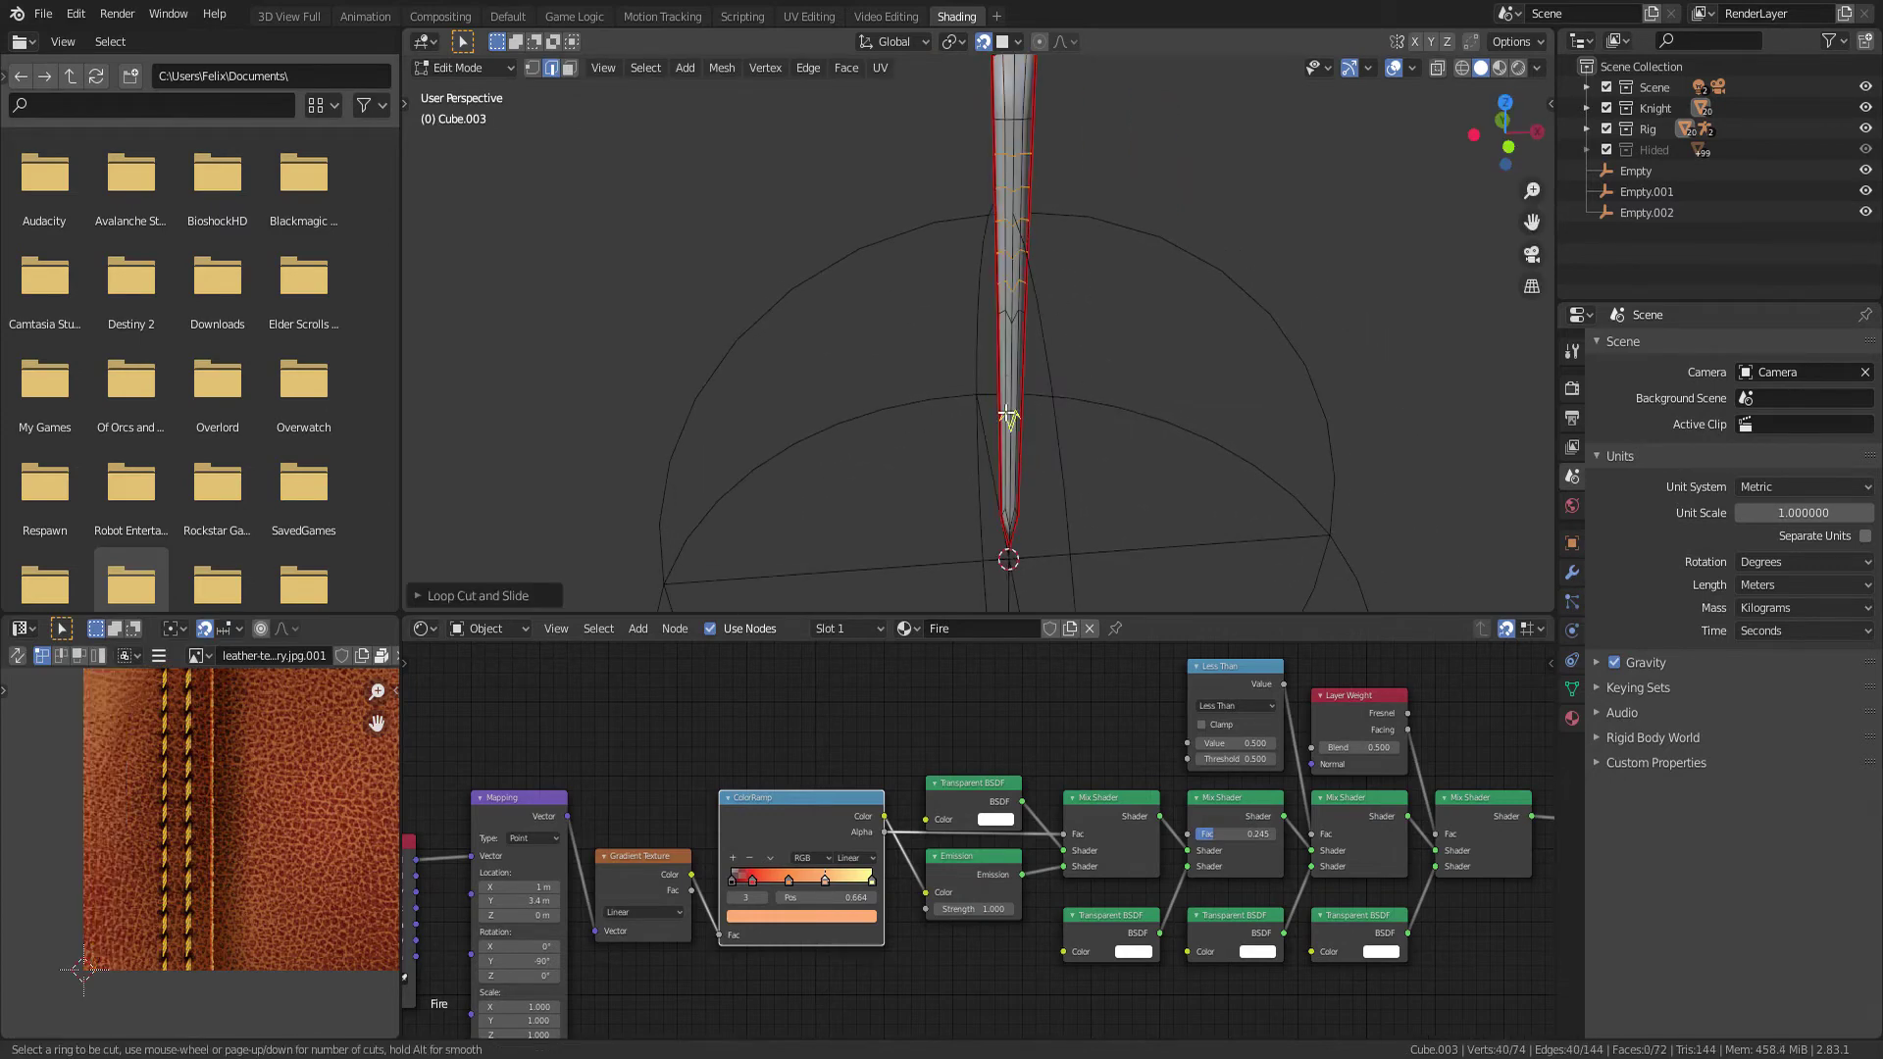
left_click(1010, 420)
right_click(1010, 419)
mouse_move(1025, 128)
middle_mouse_down("shift")
mouse_move(1037, 268)
mouse_move(1030, 122)
middle_mouse_up("shift")
key("ctrl+r")
right_click(1037, 268)
Subdivide the entire blade mesh and return to Object Mode
key("a")
right_click(1092, 294)
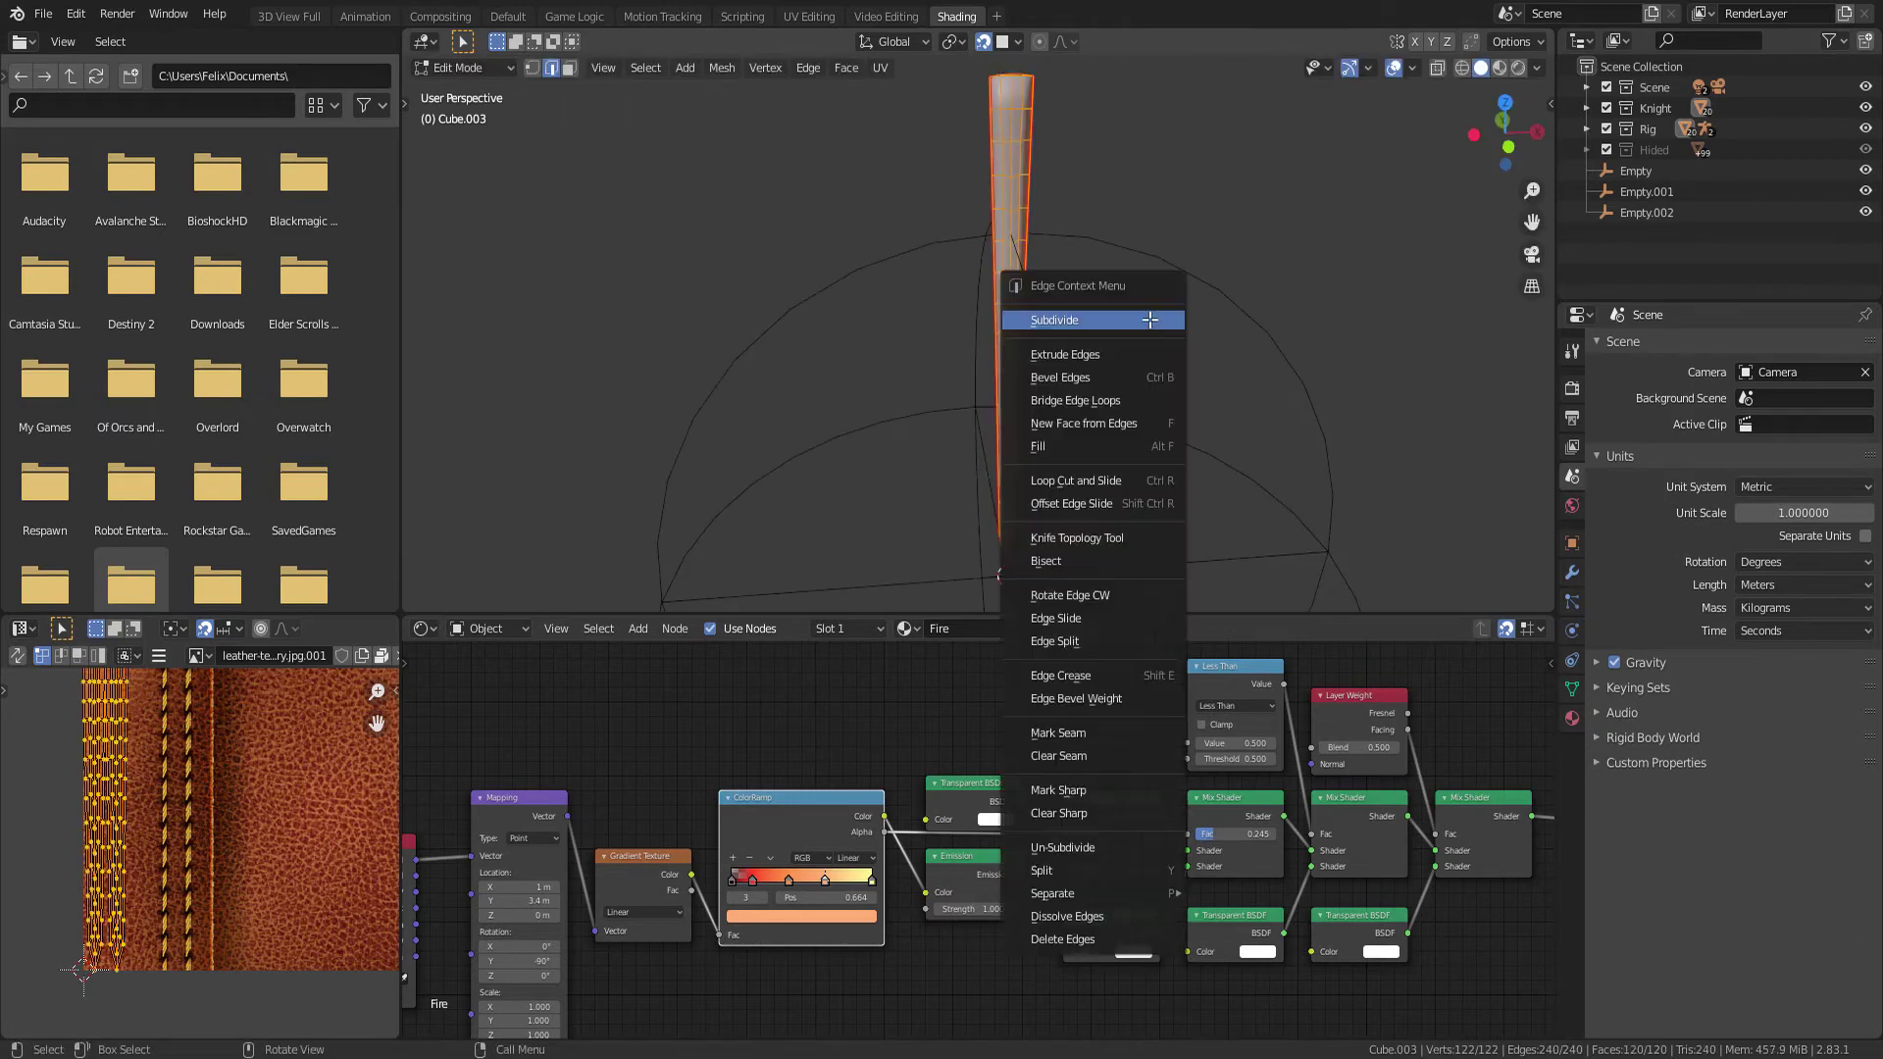
left_click(1149, 309)
mouse_move(1145, 364)
middle_mouse_down()
mouse_move(1079, 403)
mouse_move(1026, 316)
mouse_move(971, 374)
mouse_move(1157, 532)
middle_mouse_up()
key("Tab")
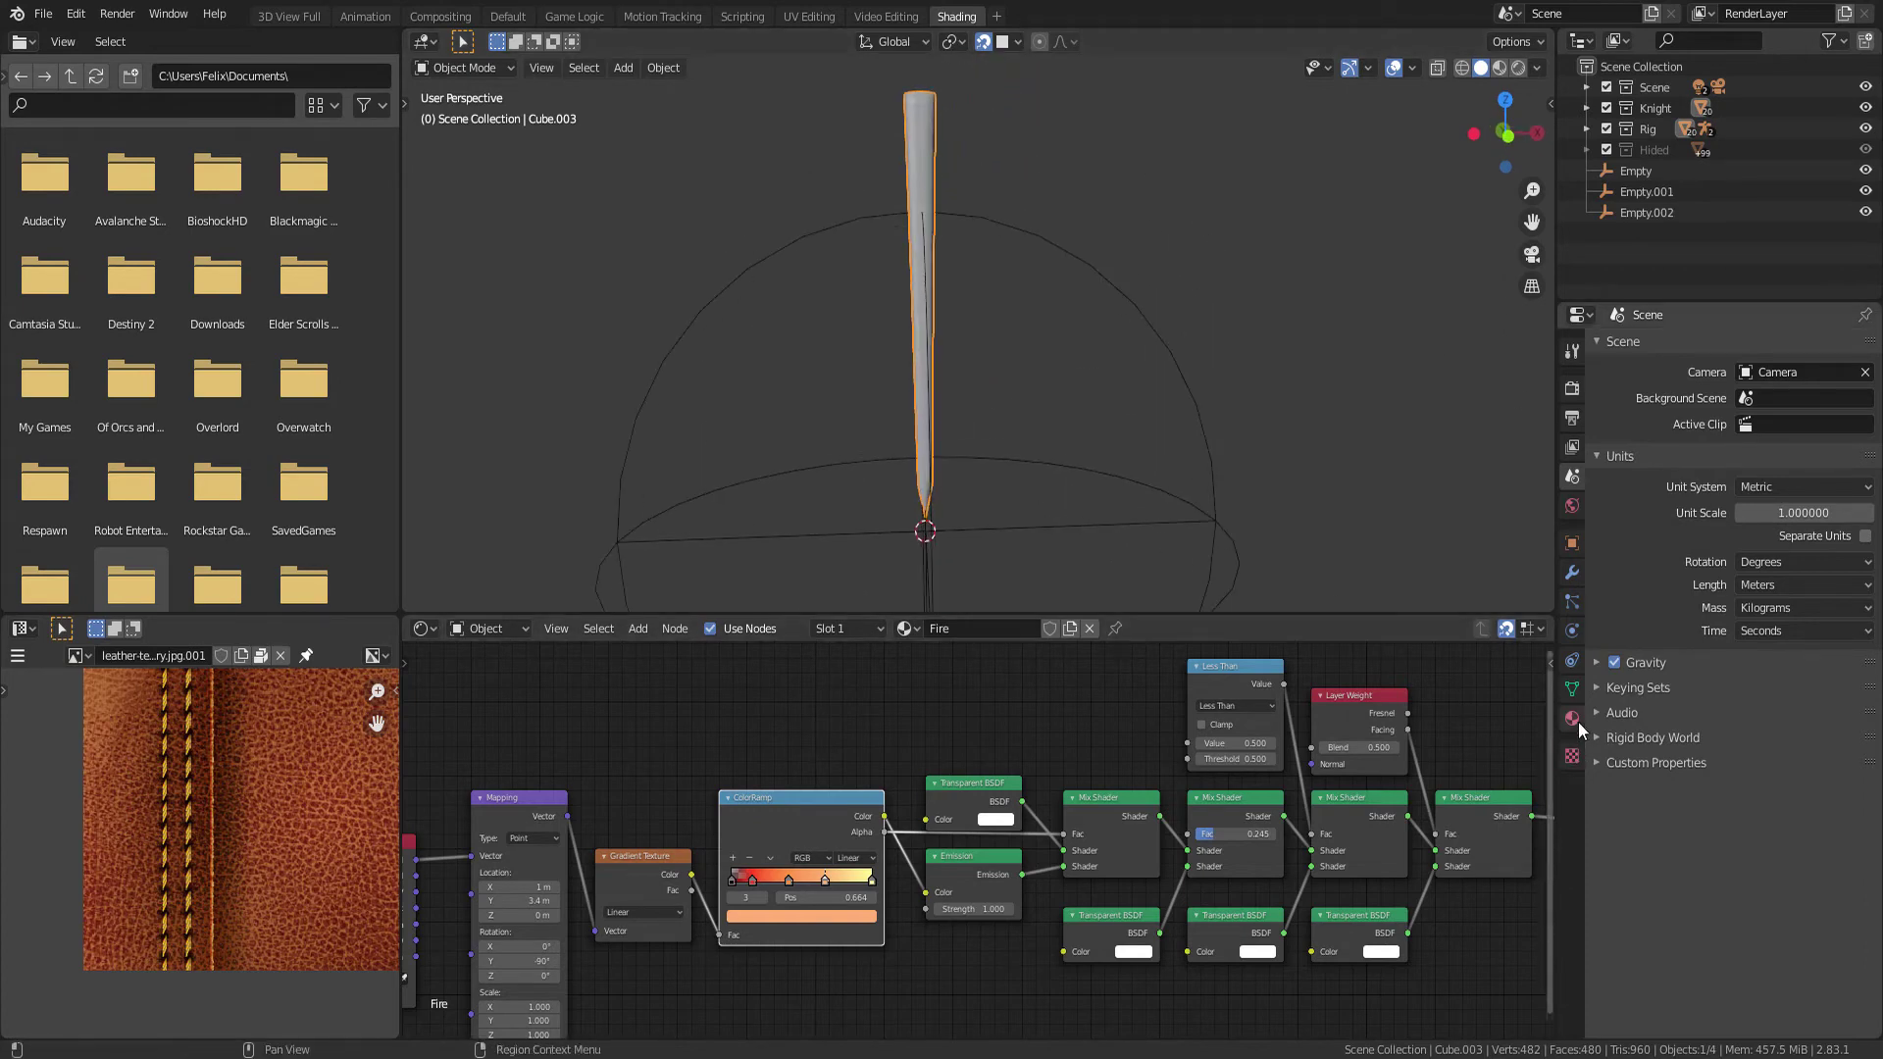
Add a Displace modifier to the blade and give it a new texture
left_click(1572, 572)
left_click(1646, 349)
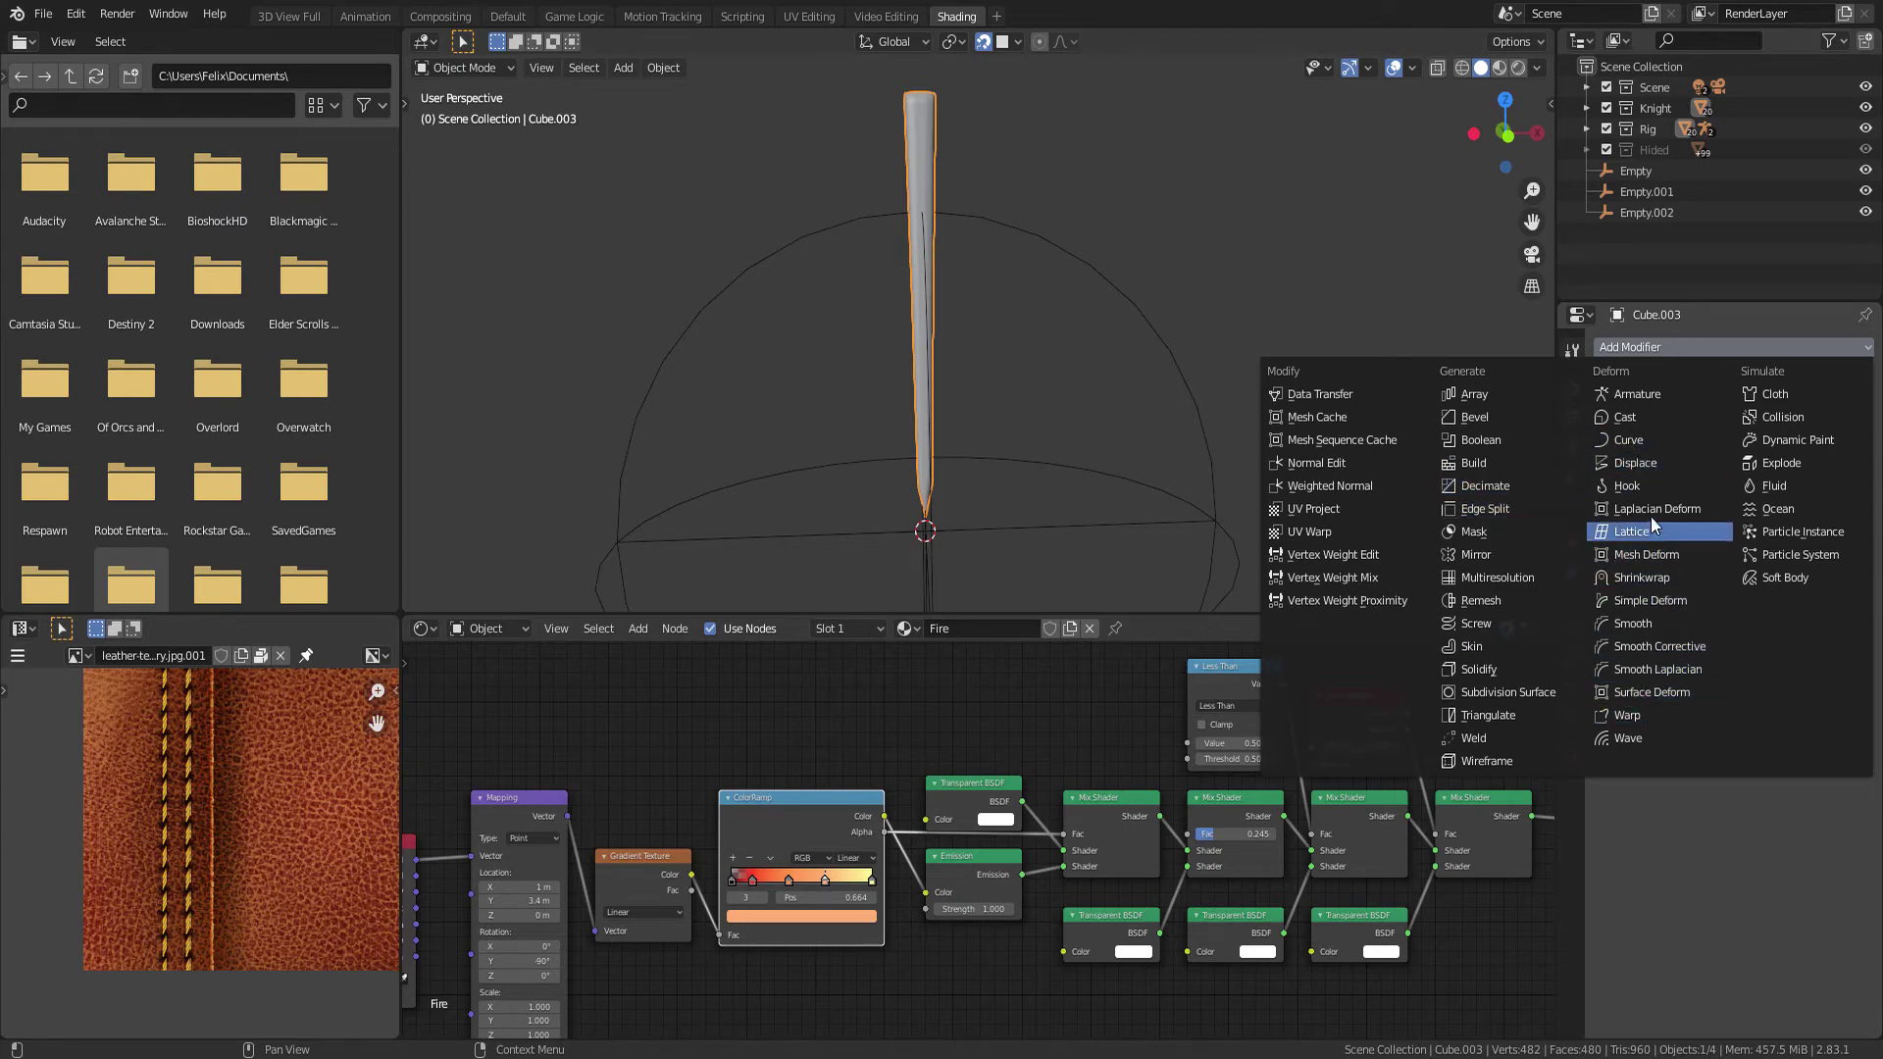
left_click(1650, 463)
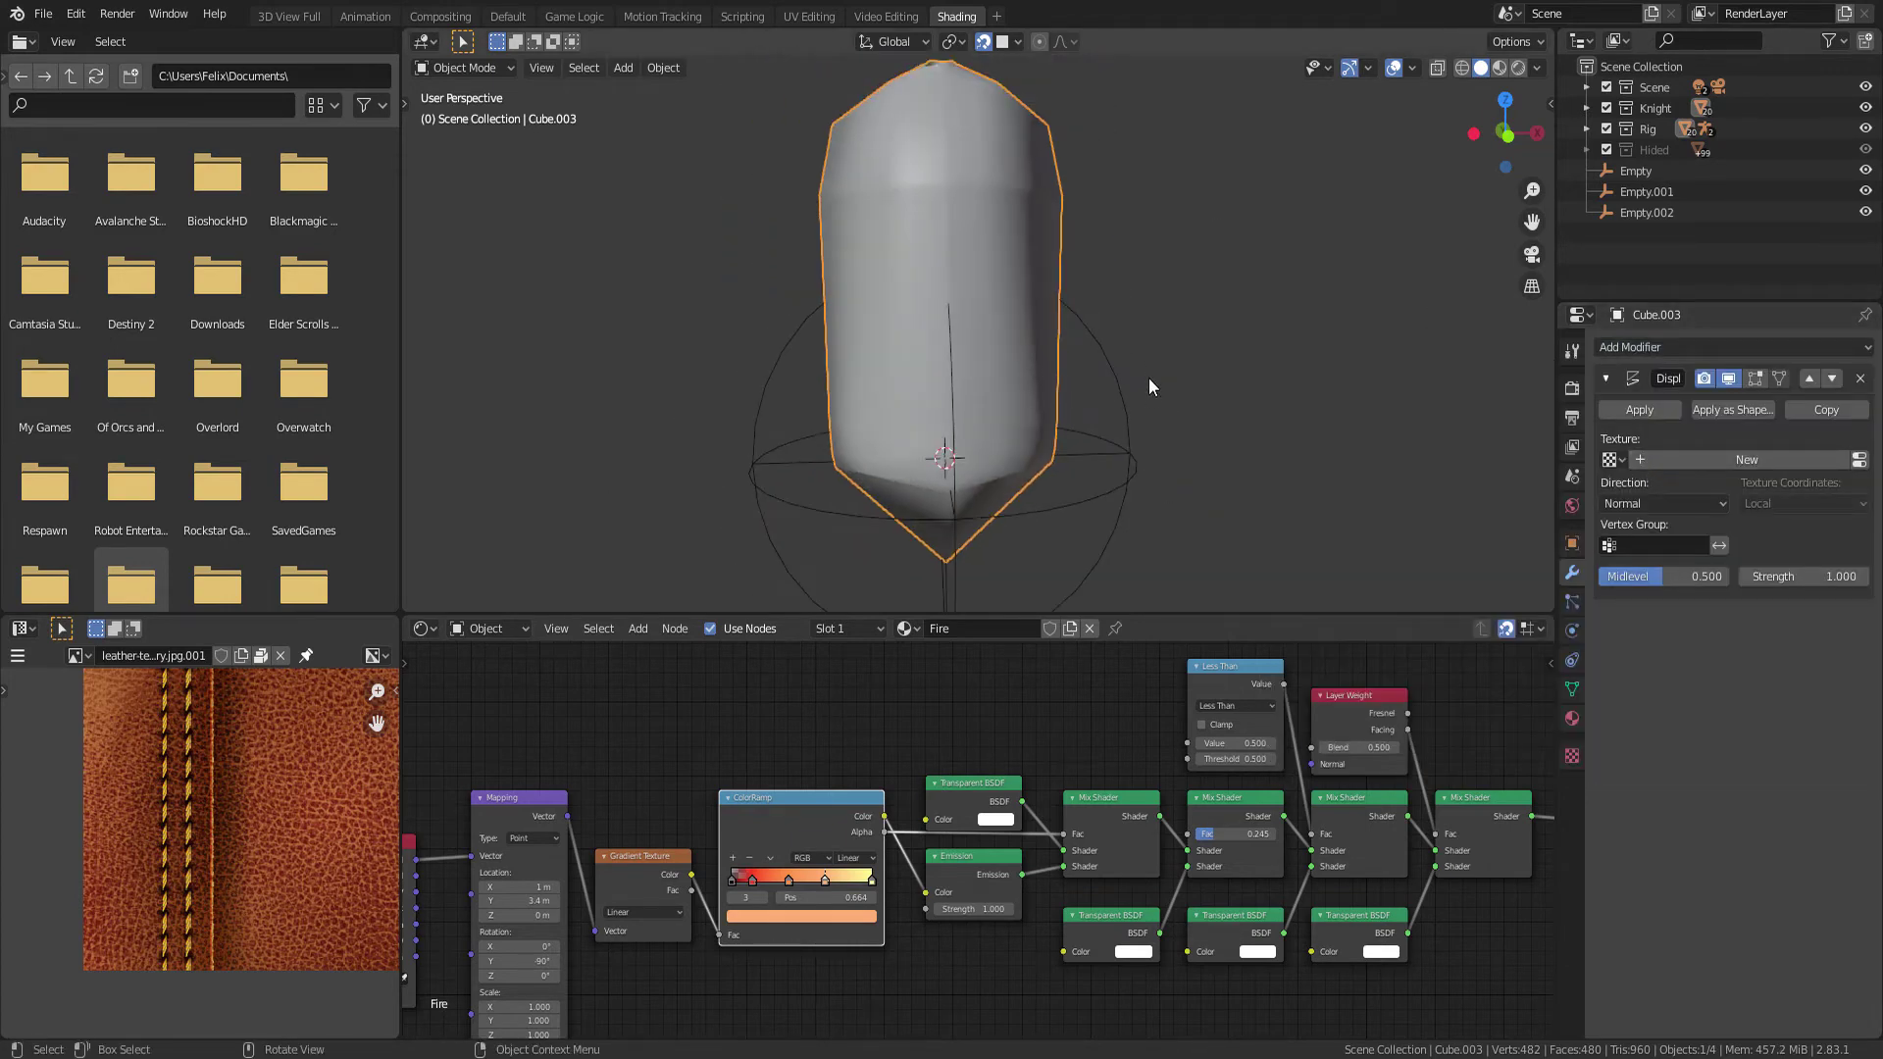
mouse_move(1150, 378)
middle_mouse_down()
mouse_move(1156, 344)
mouse_move(1191, 355)
mouse_move(1046, 497)
mouse_move(1048, 563)
mouse_move(1085, 451)
mouse_move(1136, 426)
mouse_move(1110, 406)
middle_mouse_up()
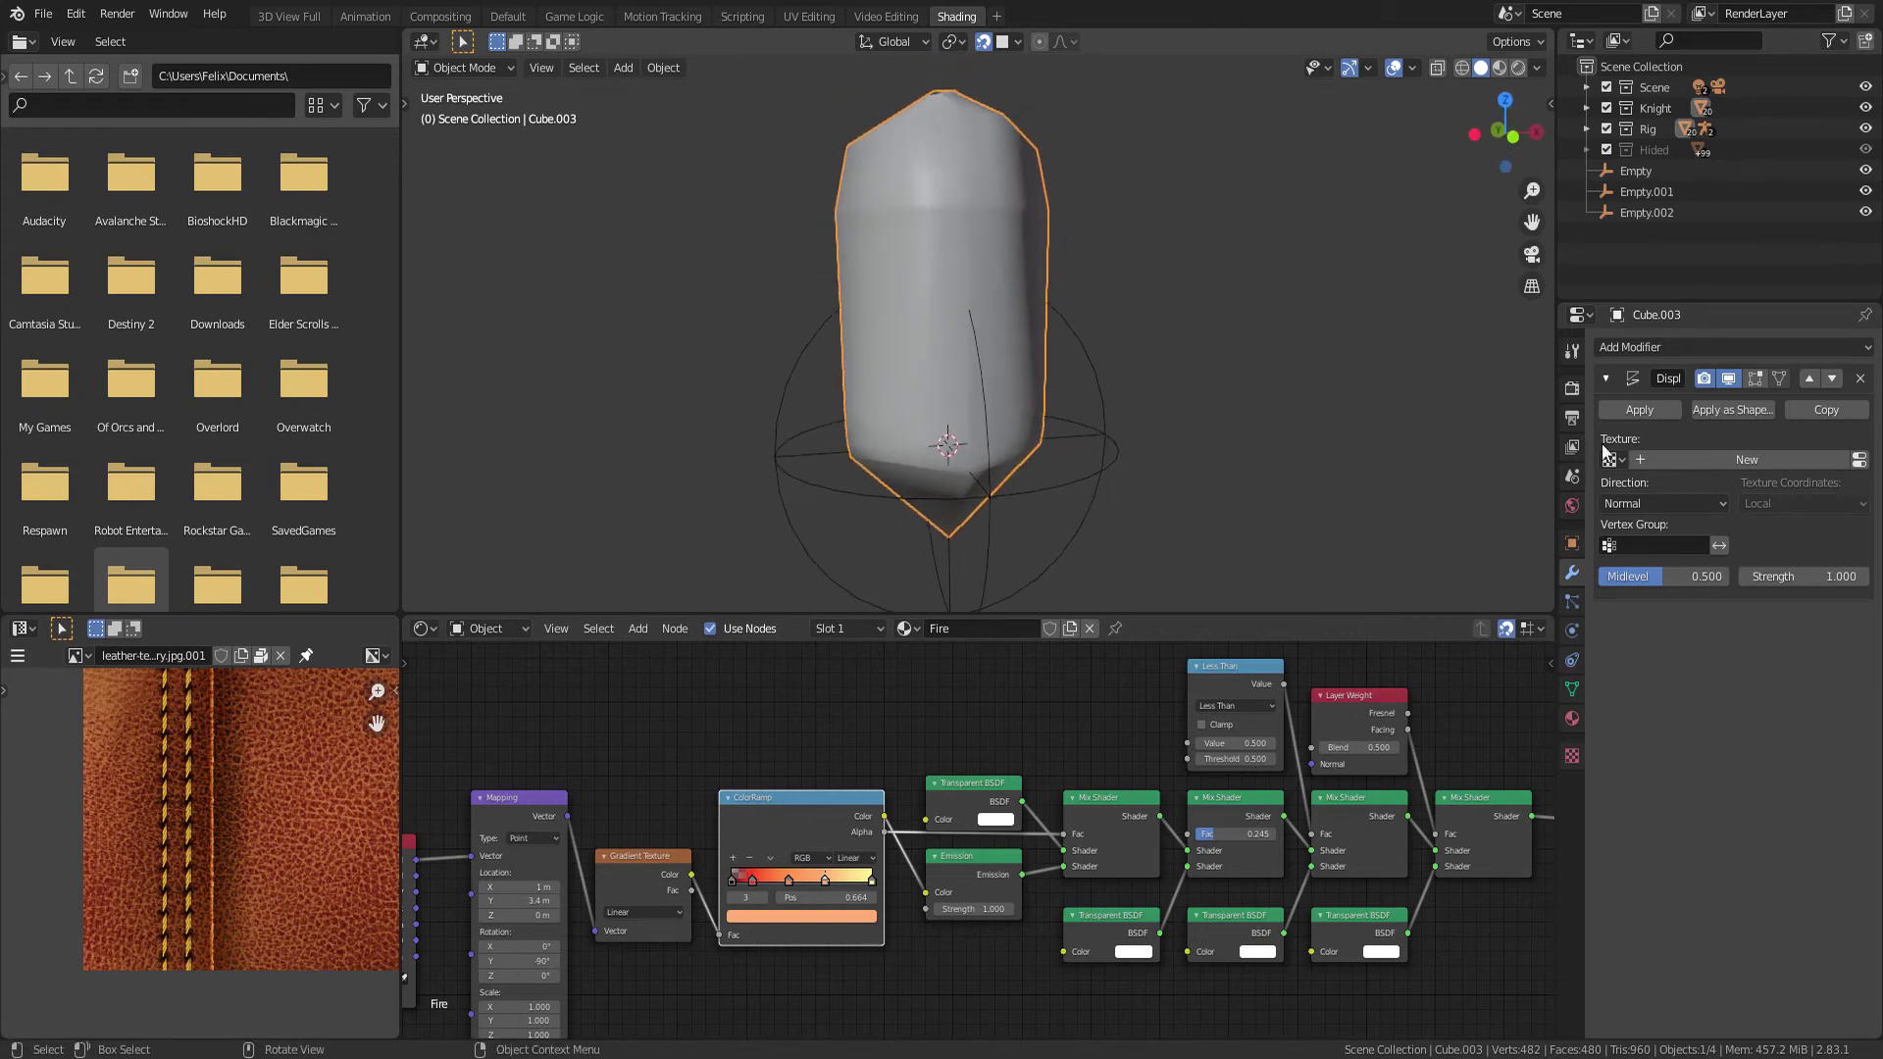
left_click(1685, 461)
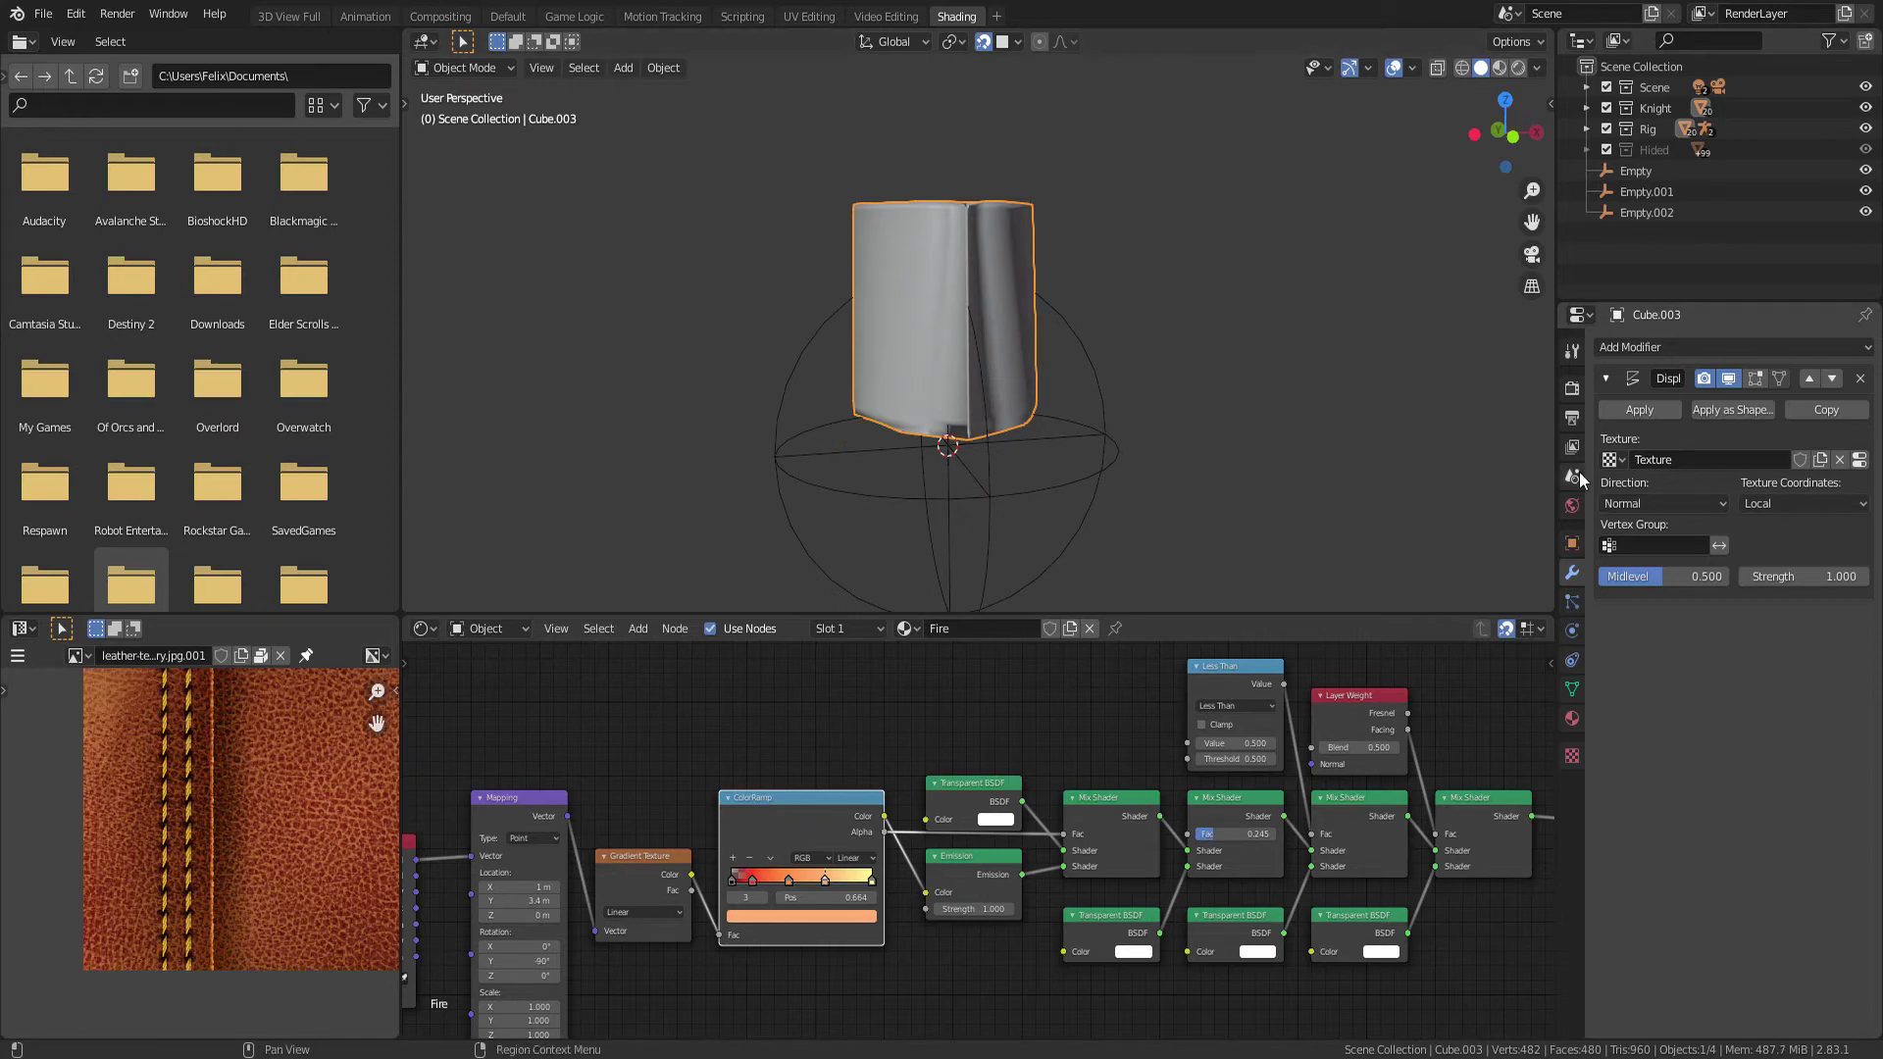
Change the displacement texture type to Clouds, then to Marble
left_click(1572, 756)
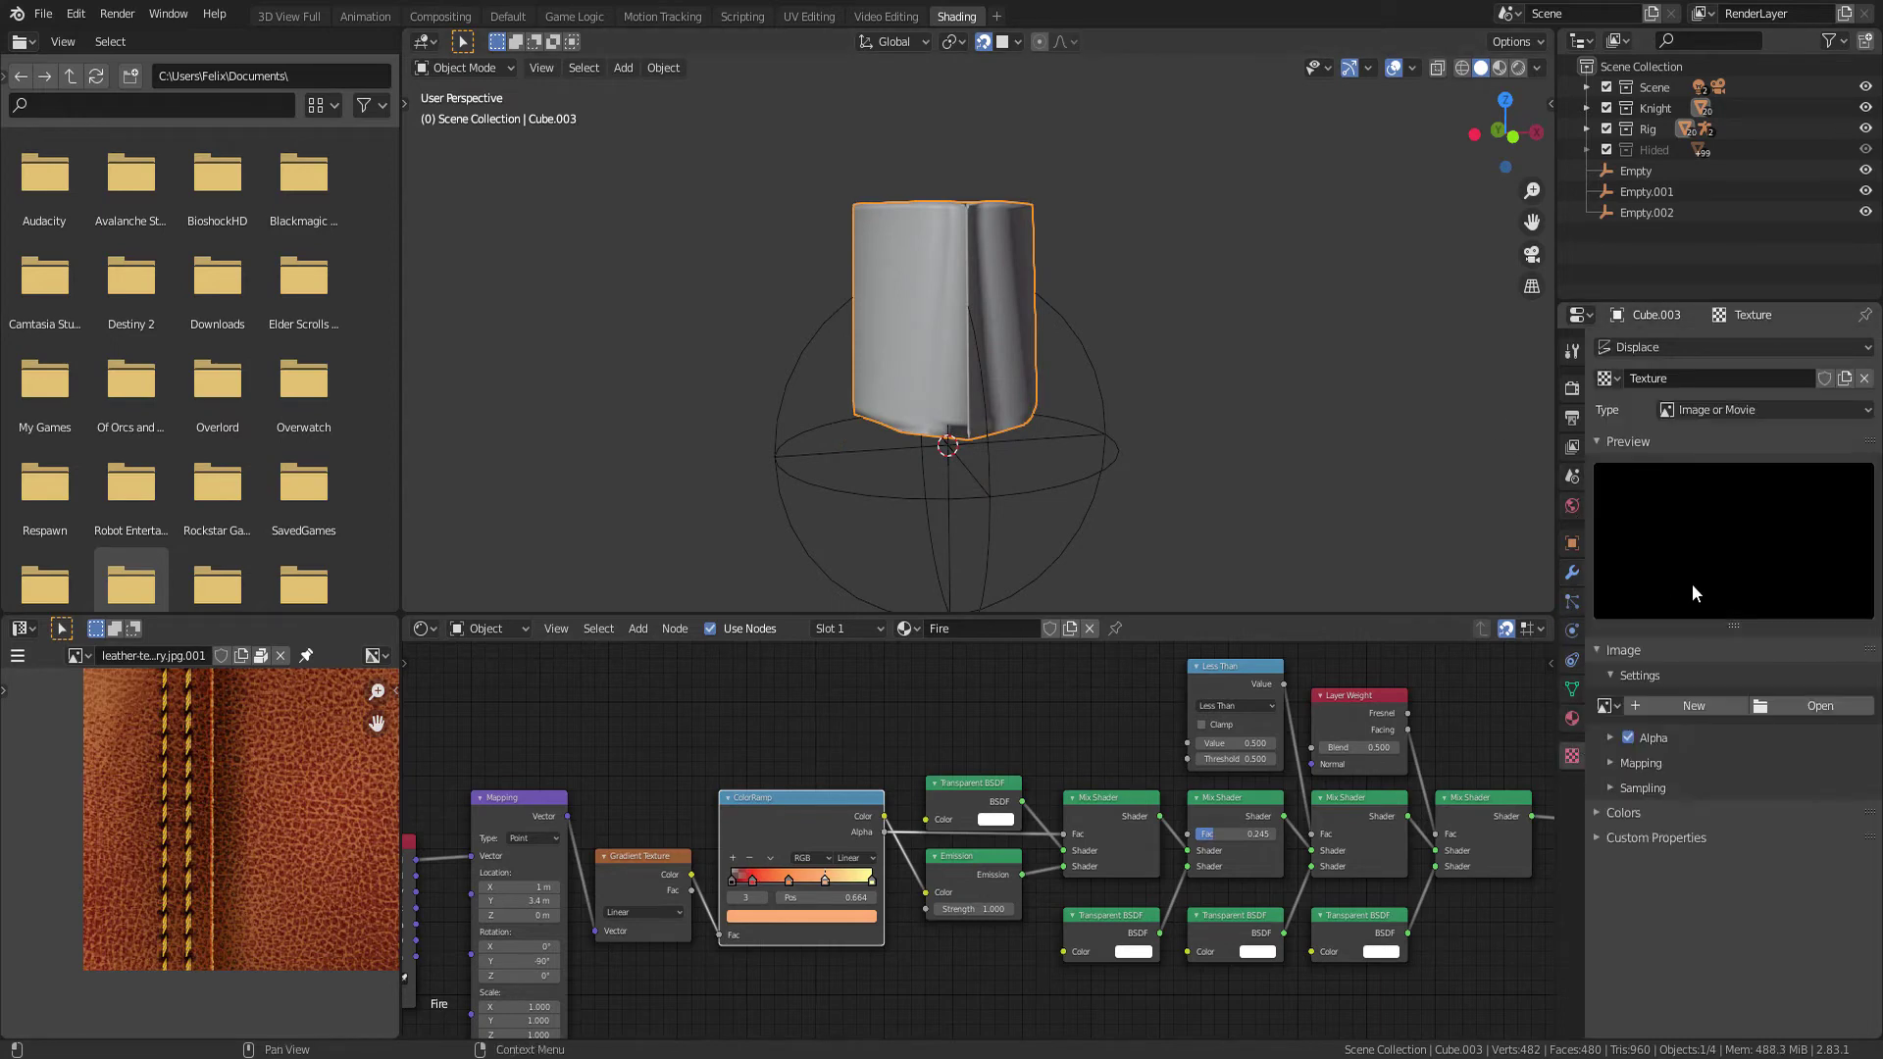
left_click(1714, 411)
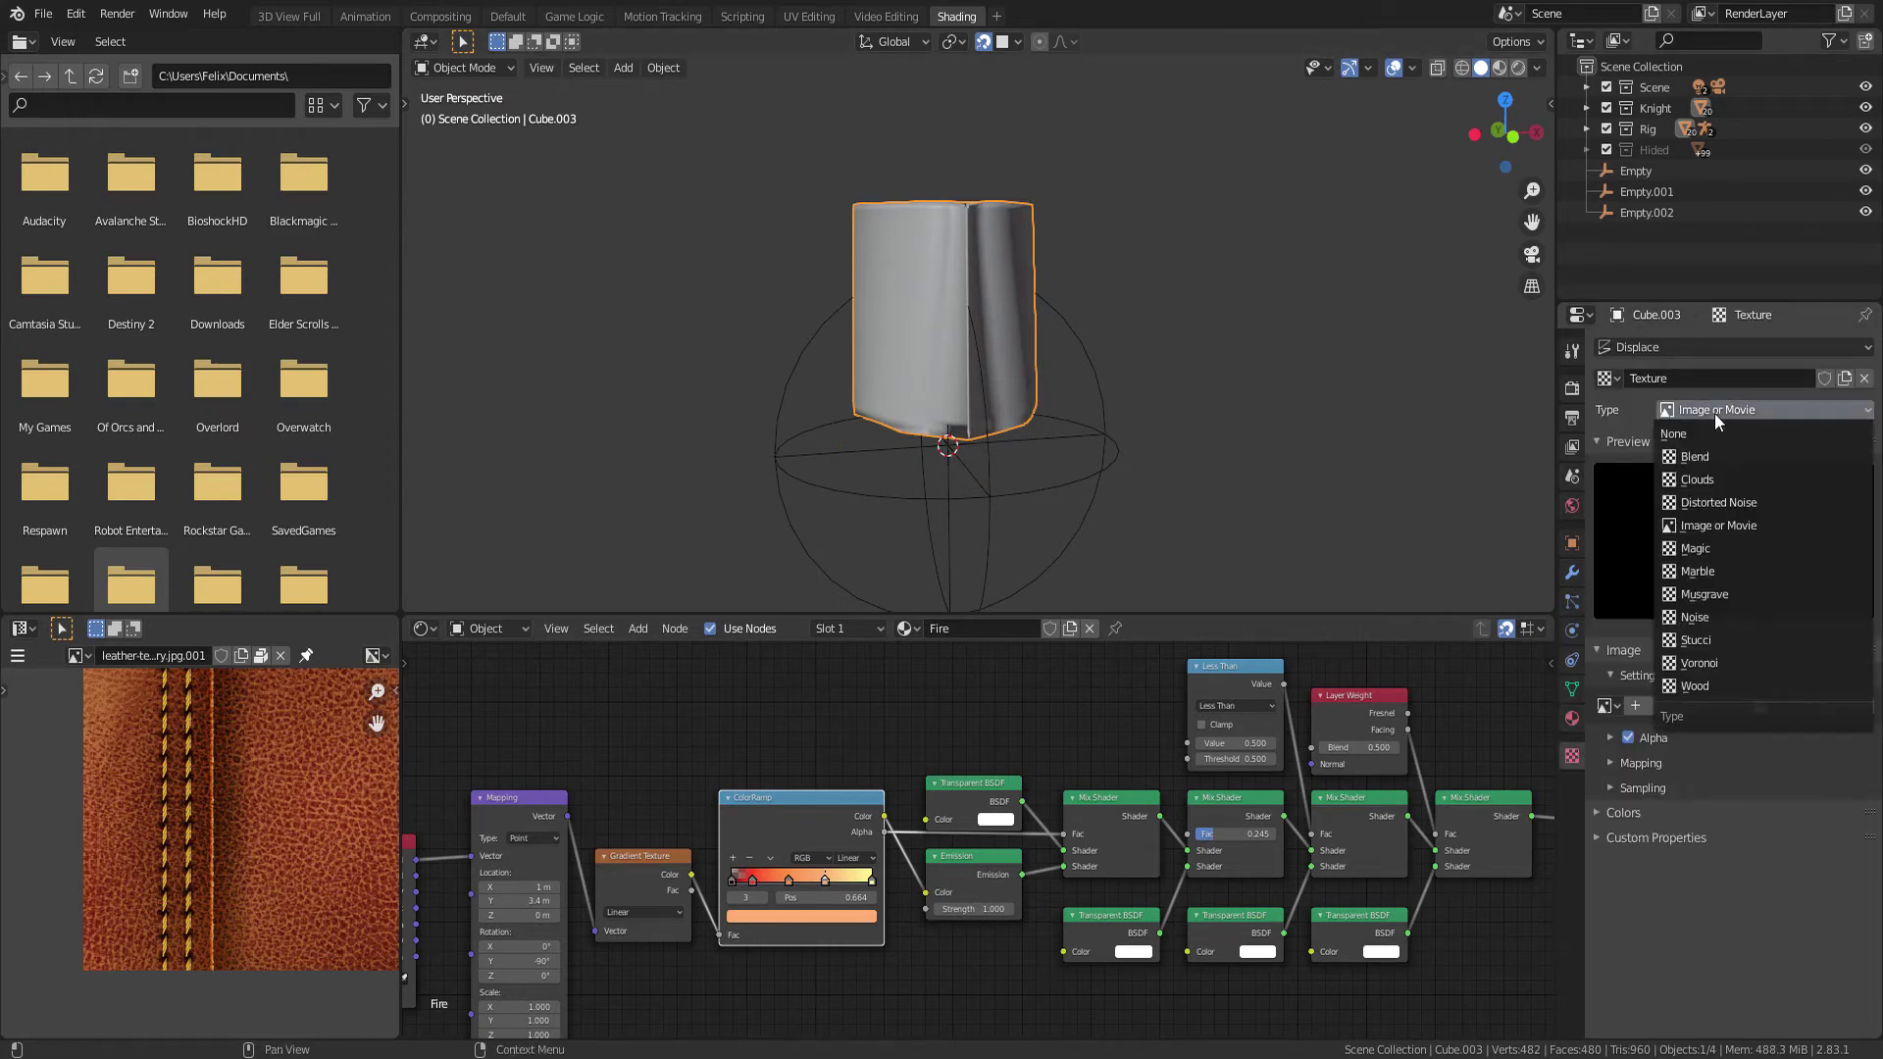
left_click(1709, 479)
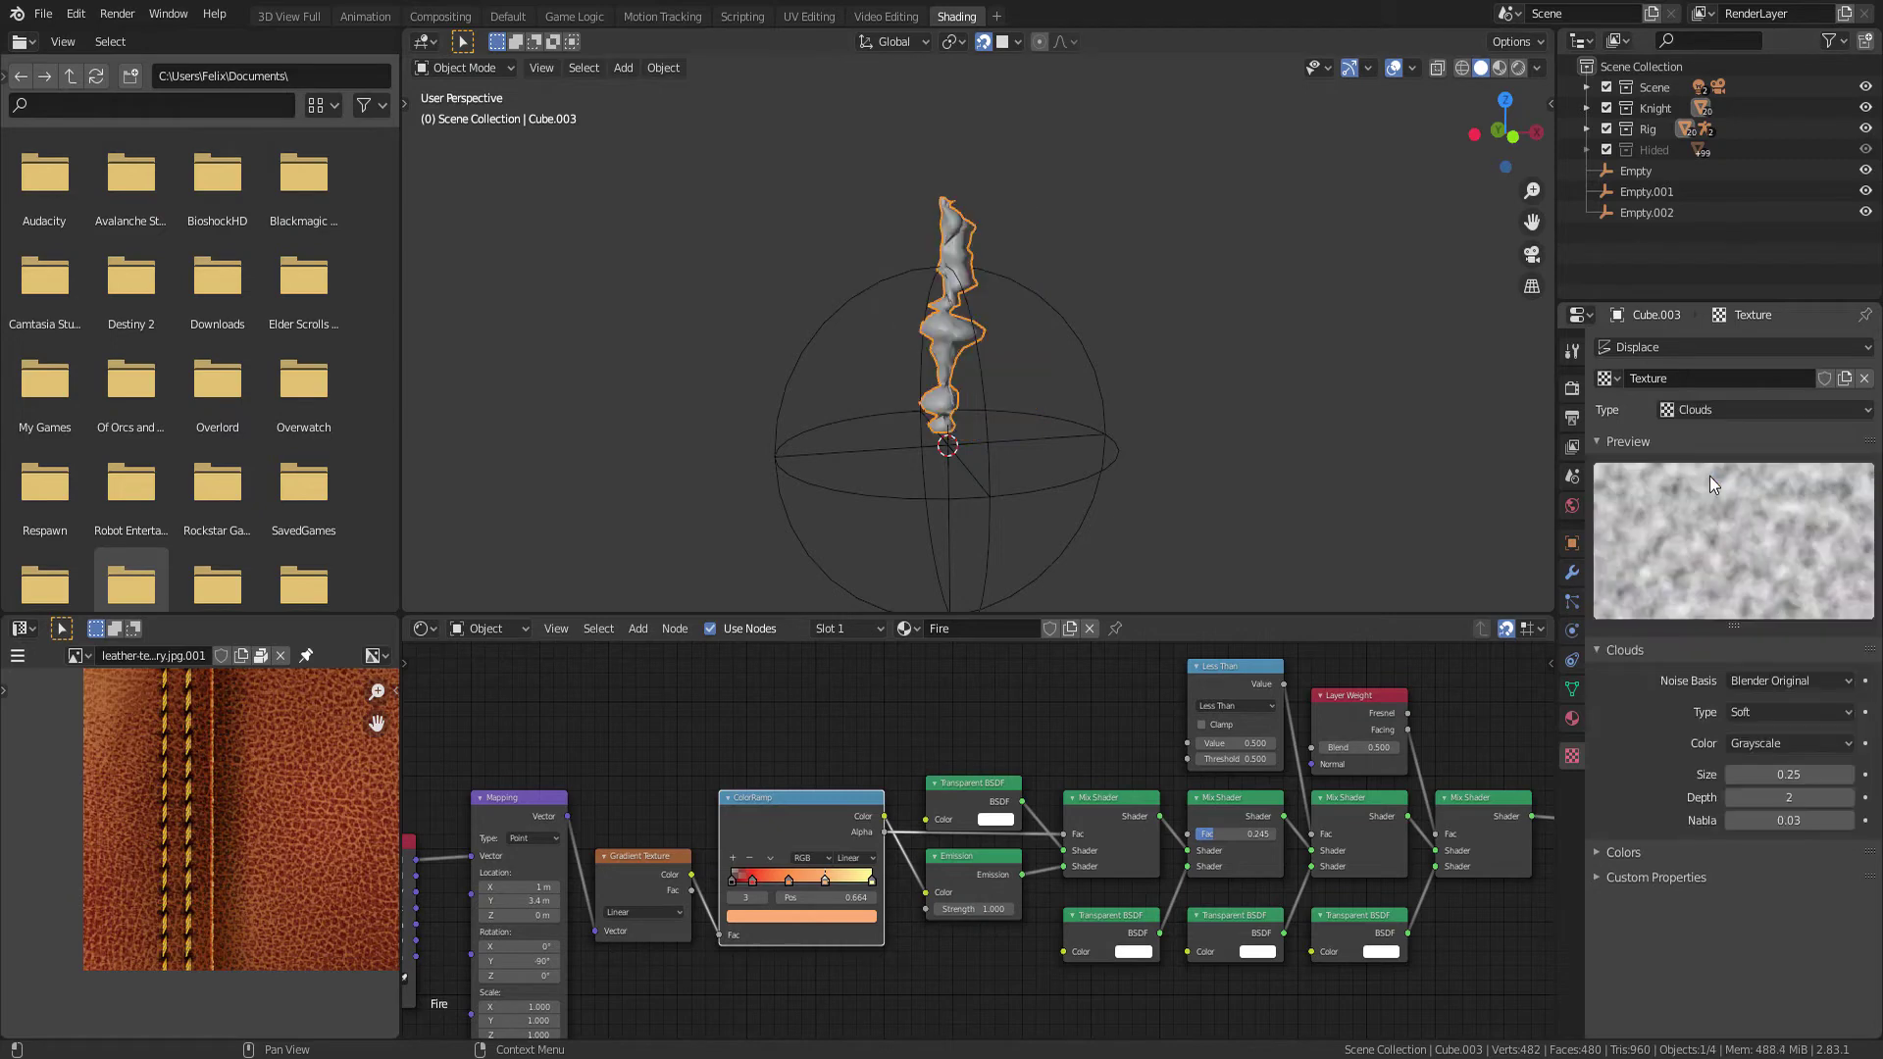
left_click(1710, 410)
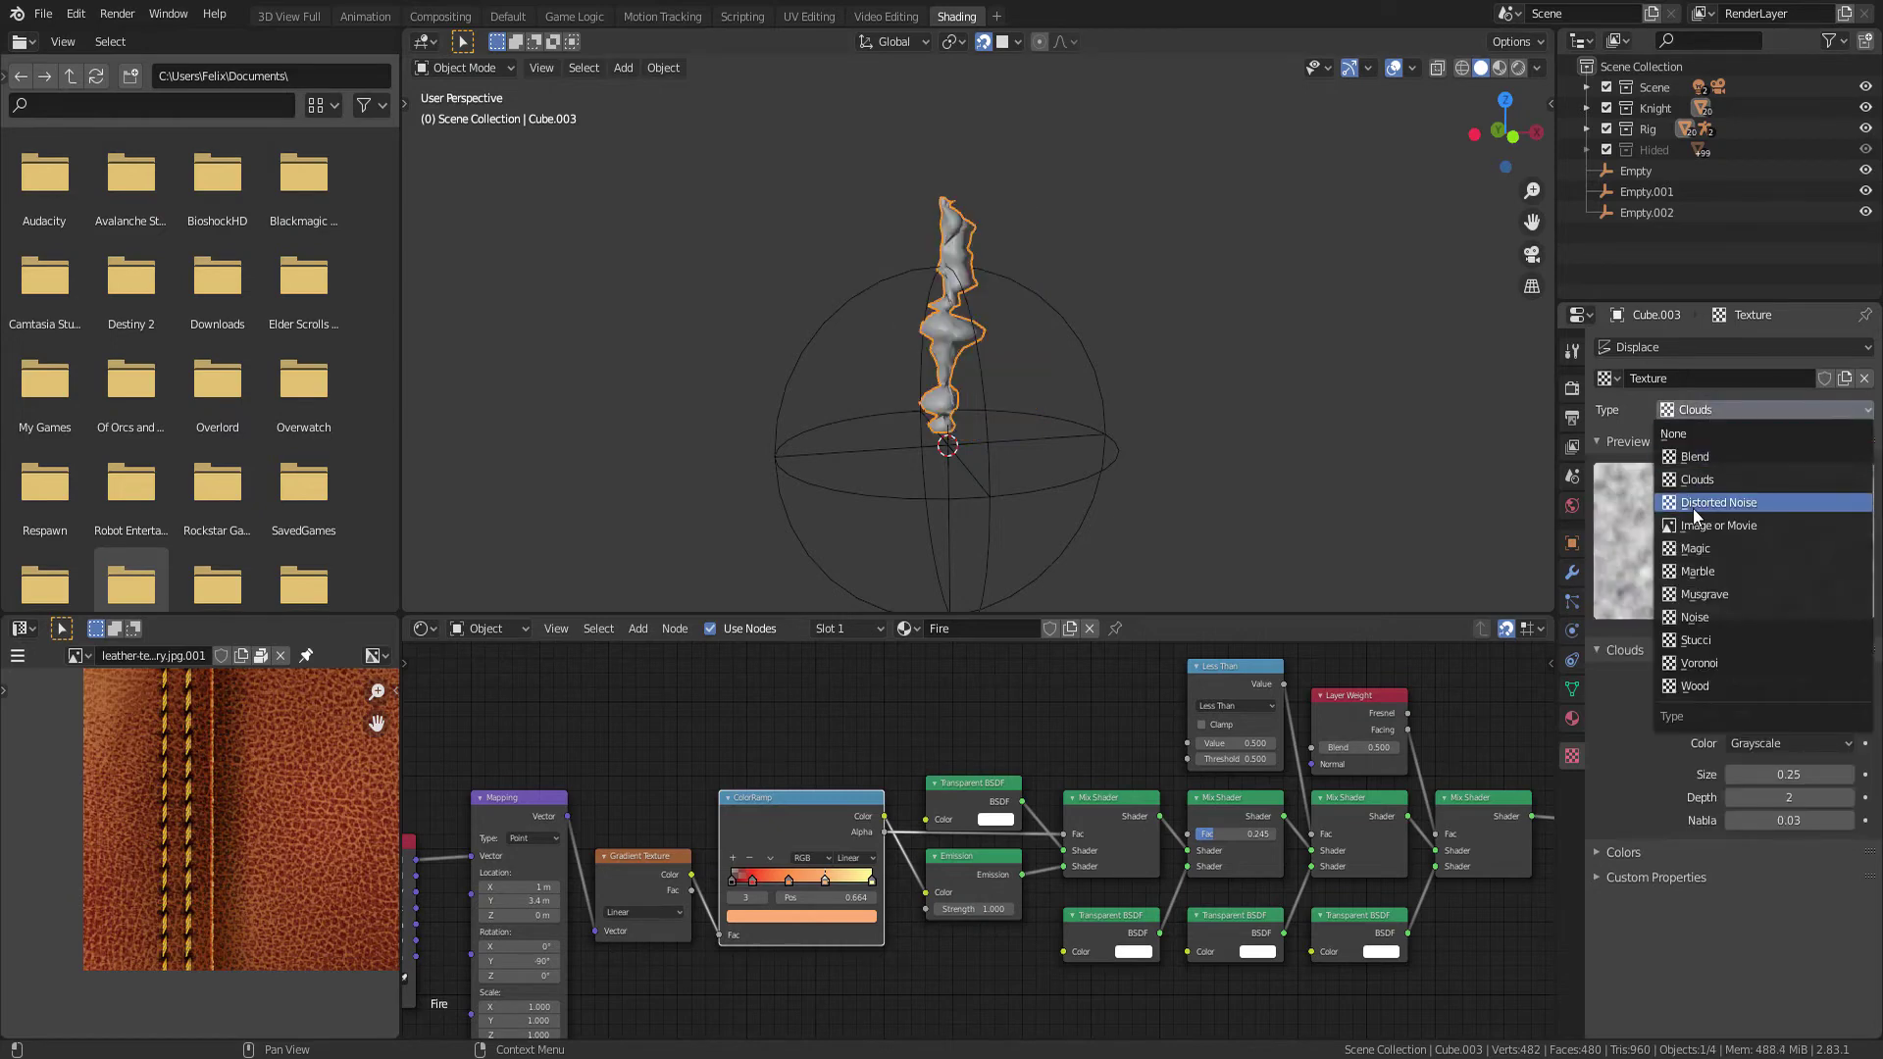
left_click(1716, 573)
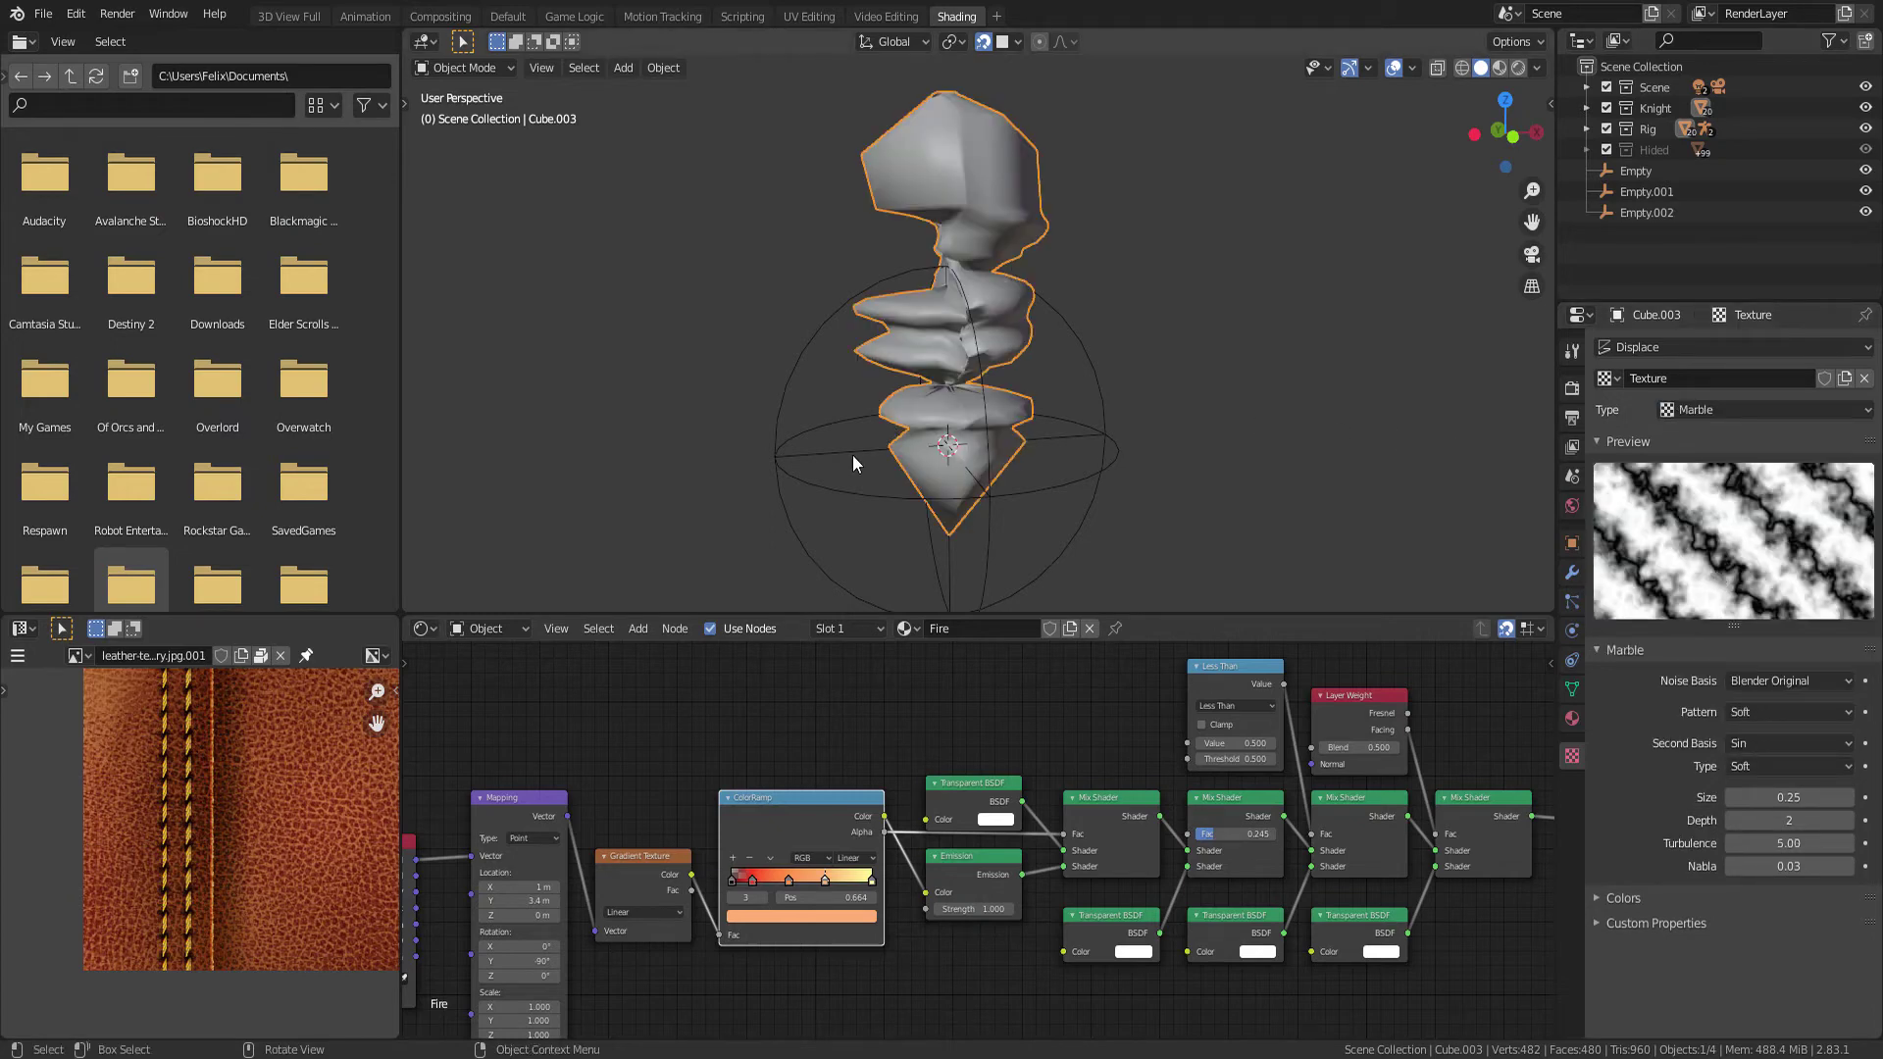
mouse_move(851, 455)
middle_mouse_down()
mouse_move(1128, 505)
mouse_move(1096, 446)
middle_mouse_up()
scroll(1122, 498, "up", 2)
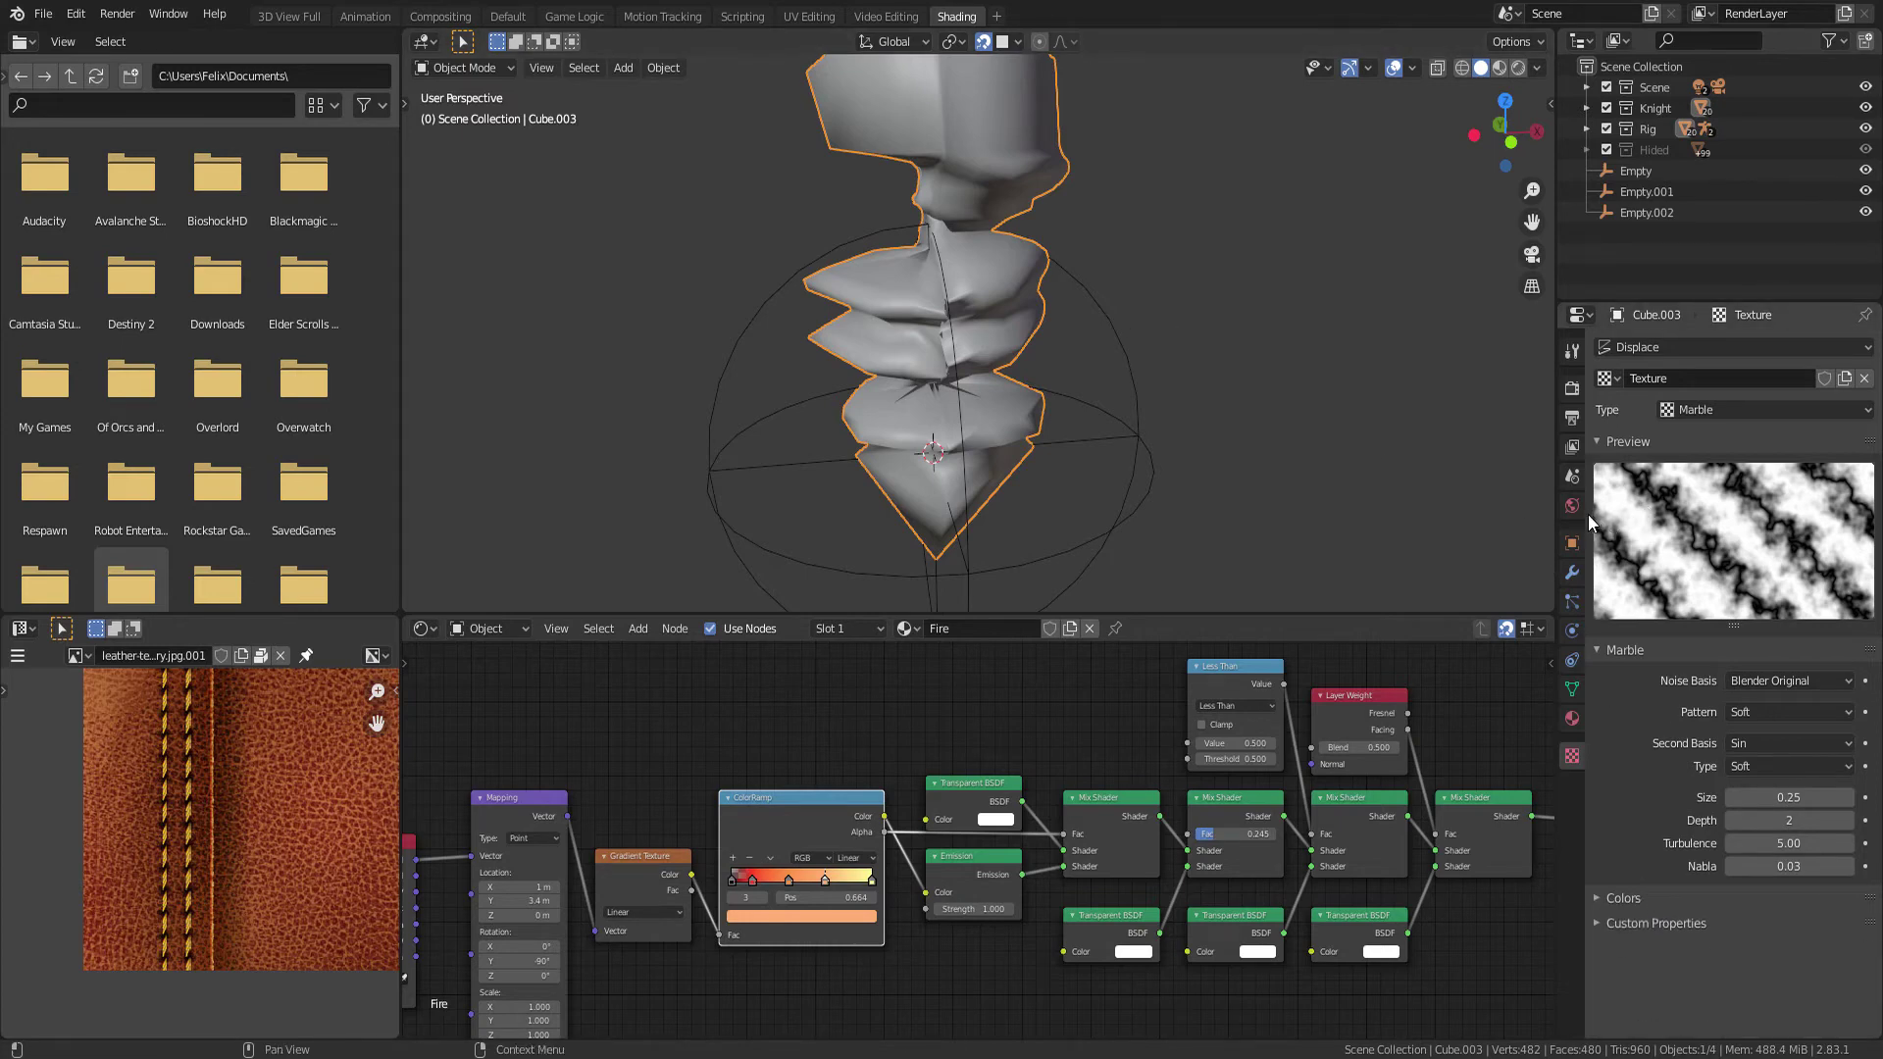
Lower the Displace Strength to 0.000 and inspect the thin blade
left_click(1572, 571)
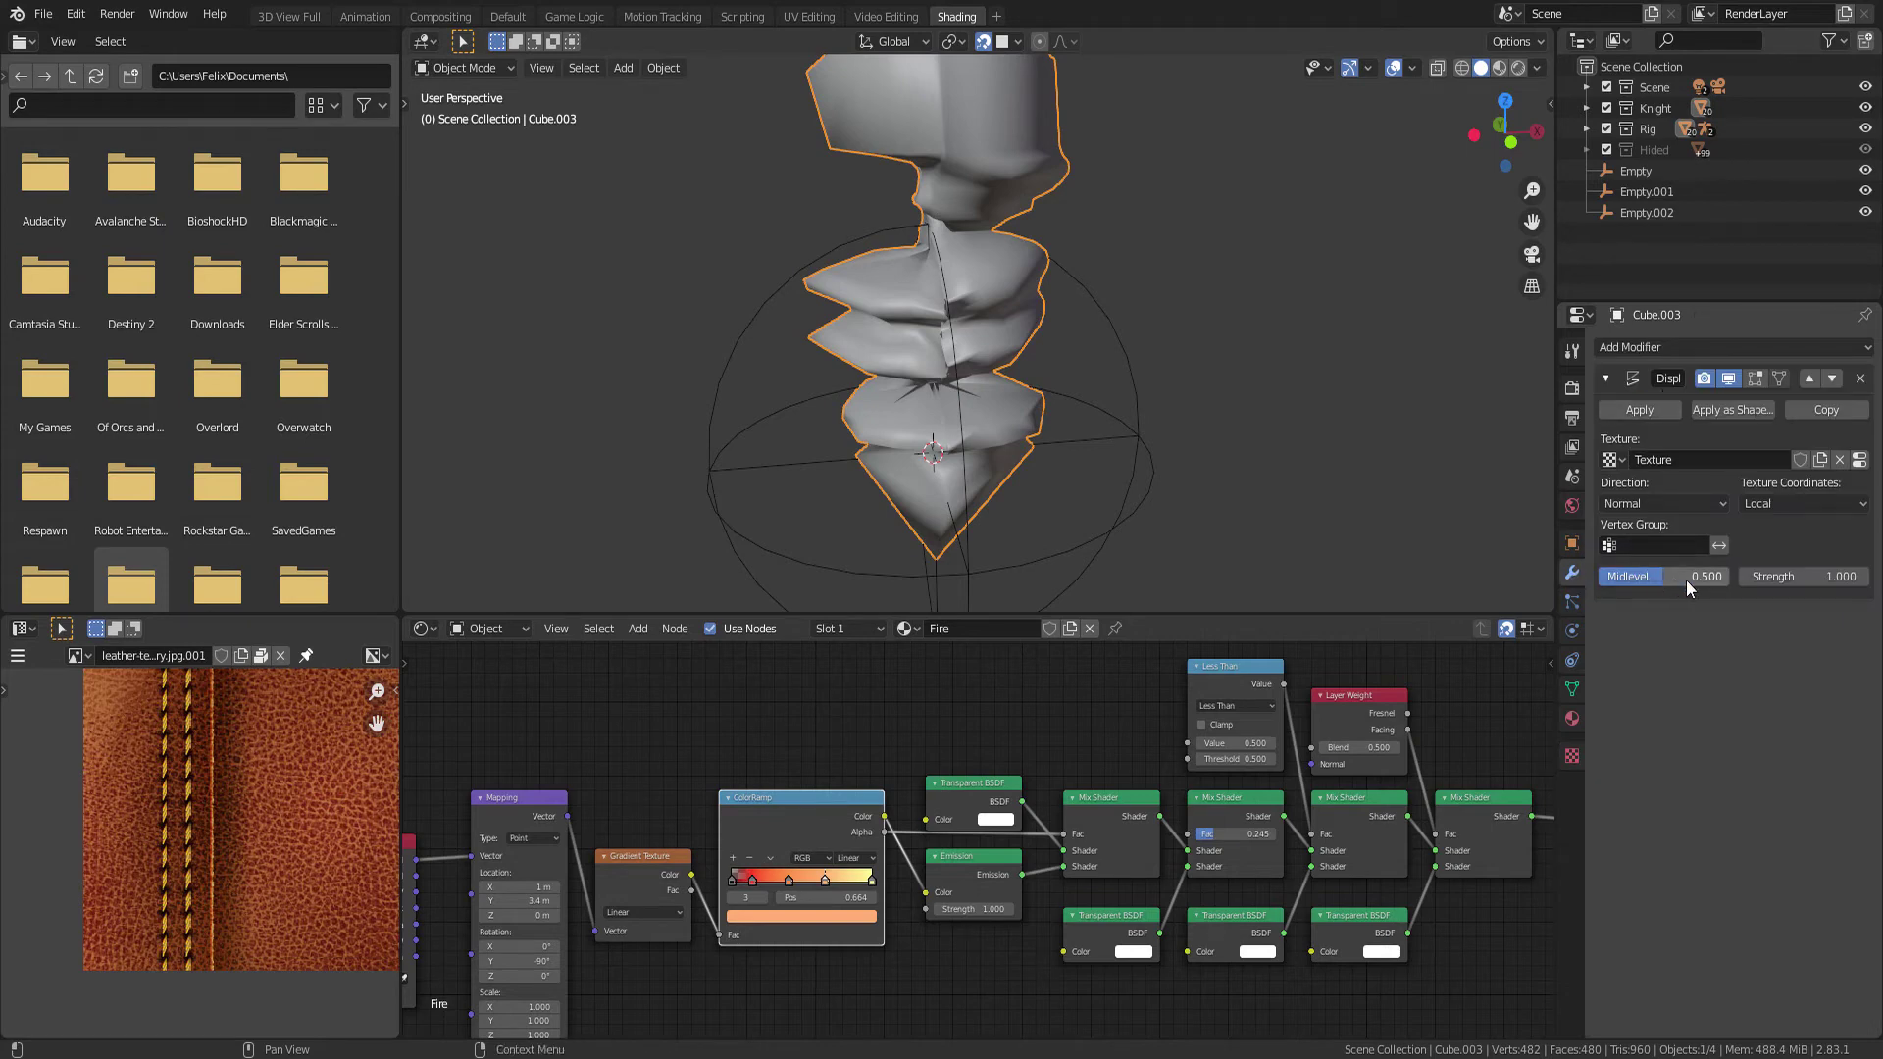
mouse_move(1804, 577)
left_mouse_down()
mouse_move(1756, 577)
mouse_move(1776, 577)
left_mouse_up()
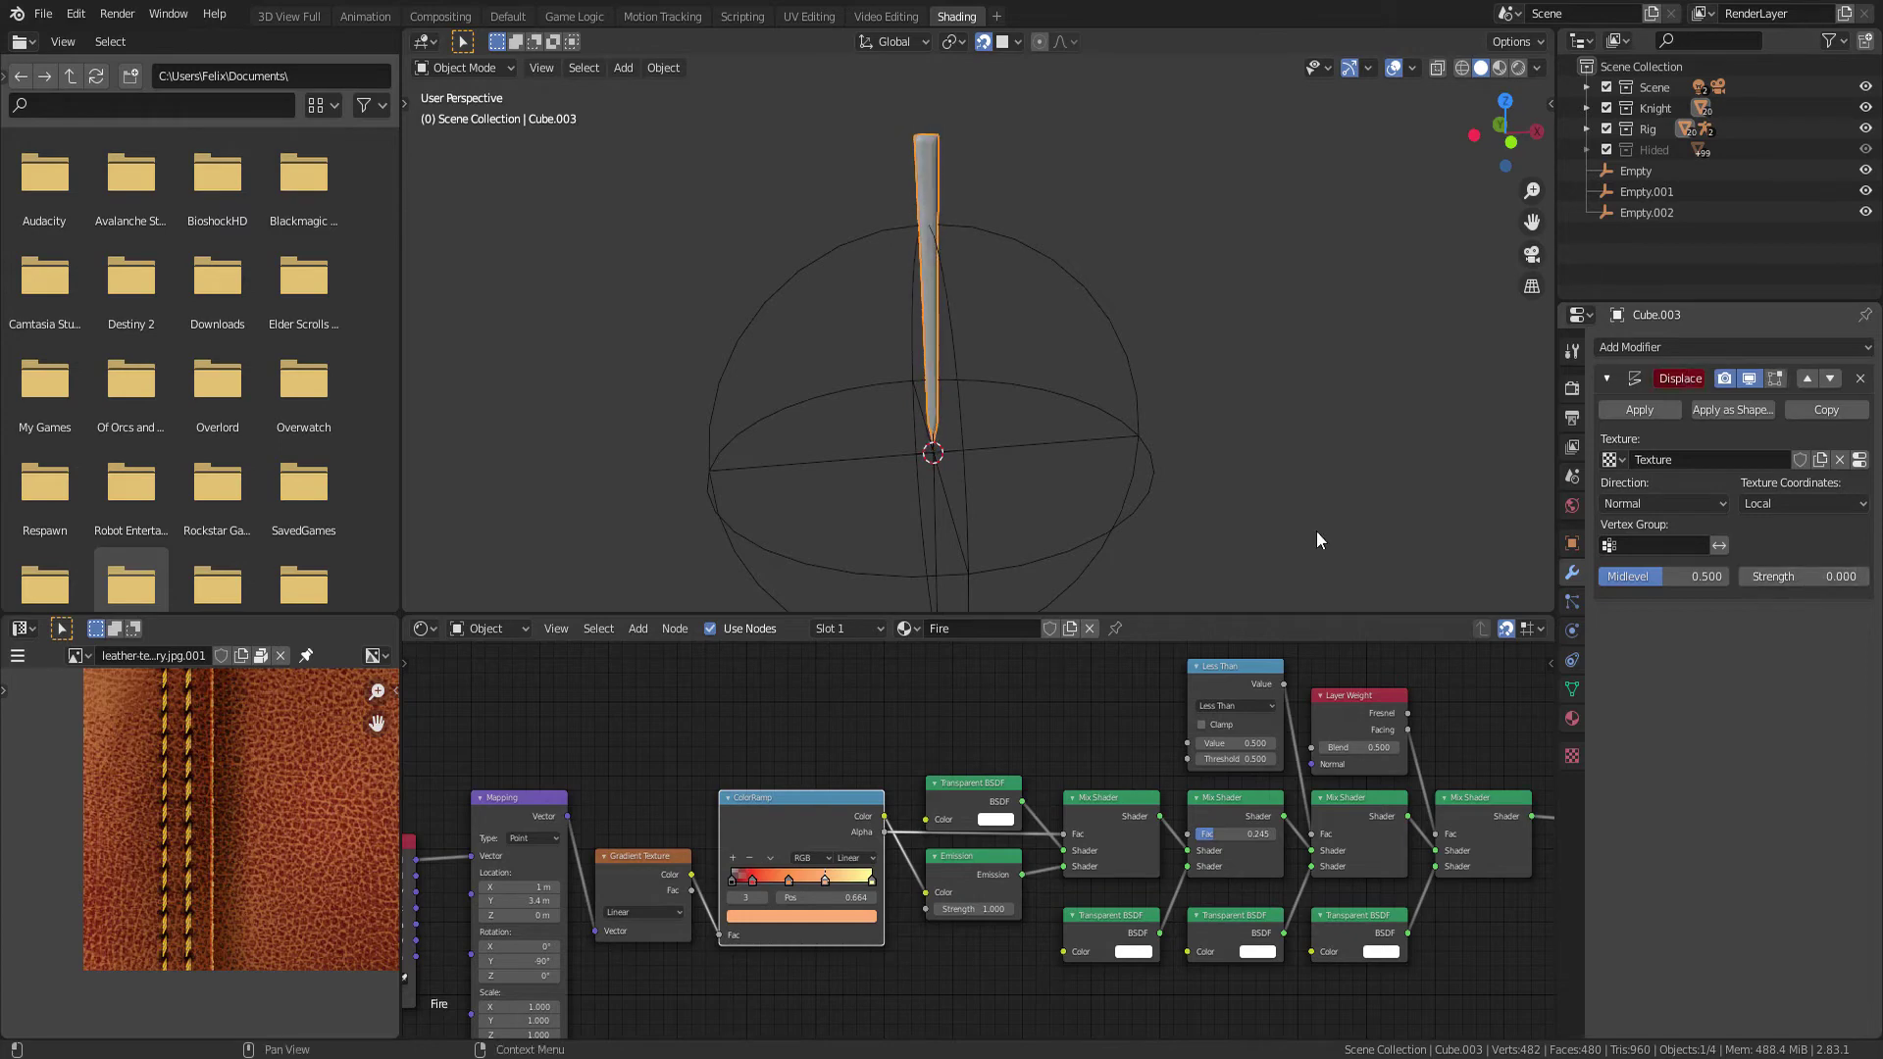
mouse_move(1317, 531)
middle_mouse_down()
mouse_move(1093, 455)
mouse_move(1173, 450)
middle_mouse_up()
From front orthographic view, enter Weight Paint mode with a 42 px brush radius
key("KP_1")
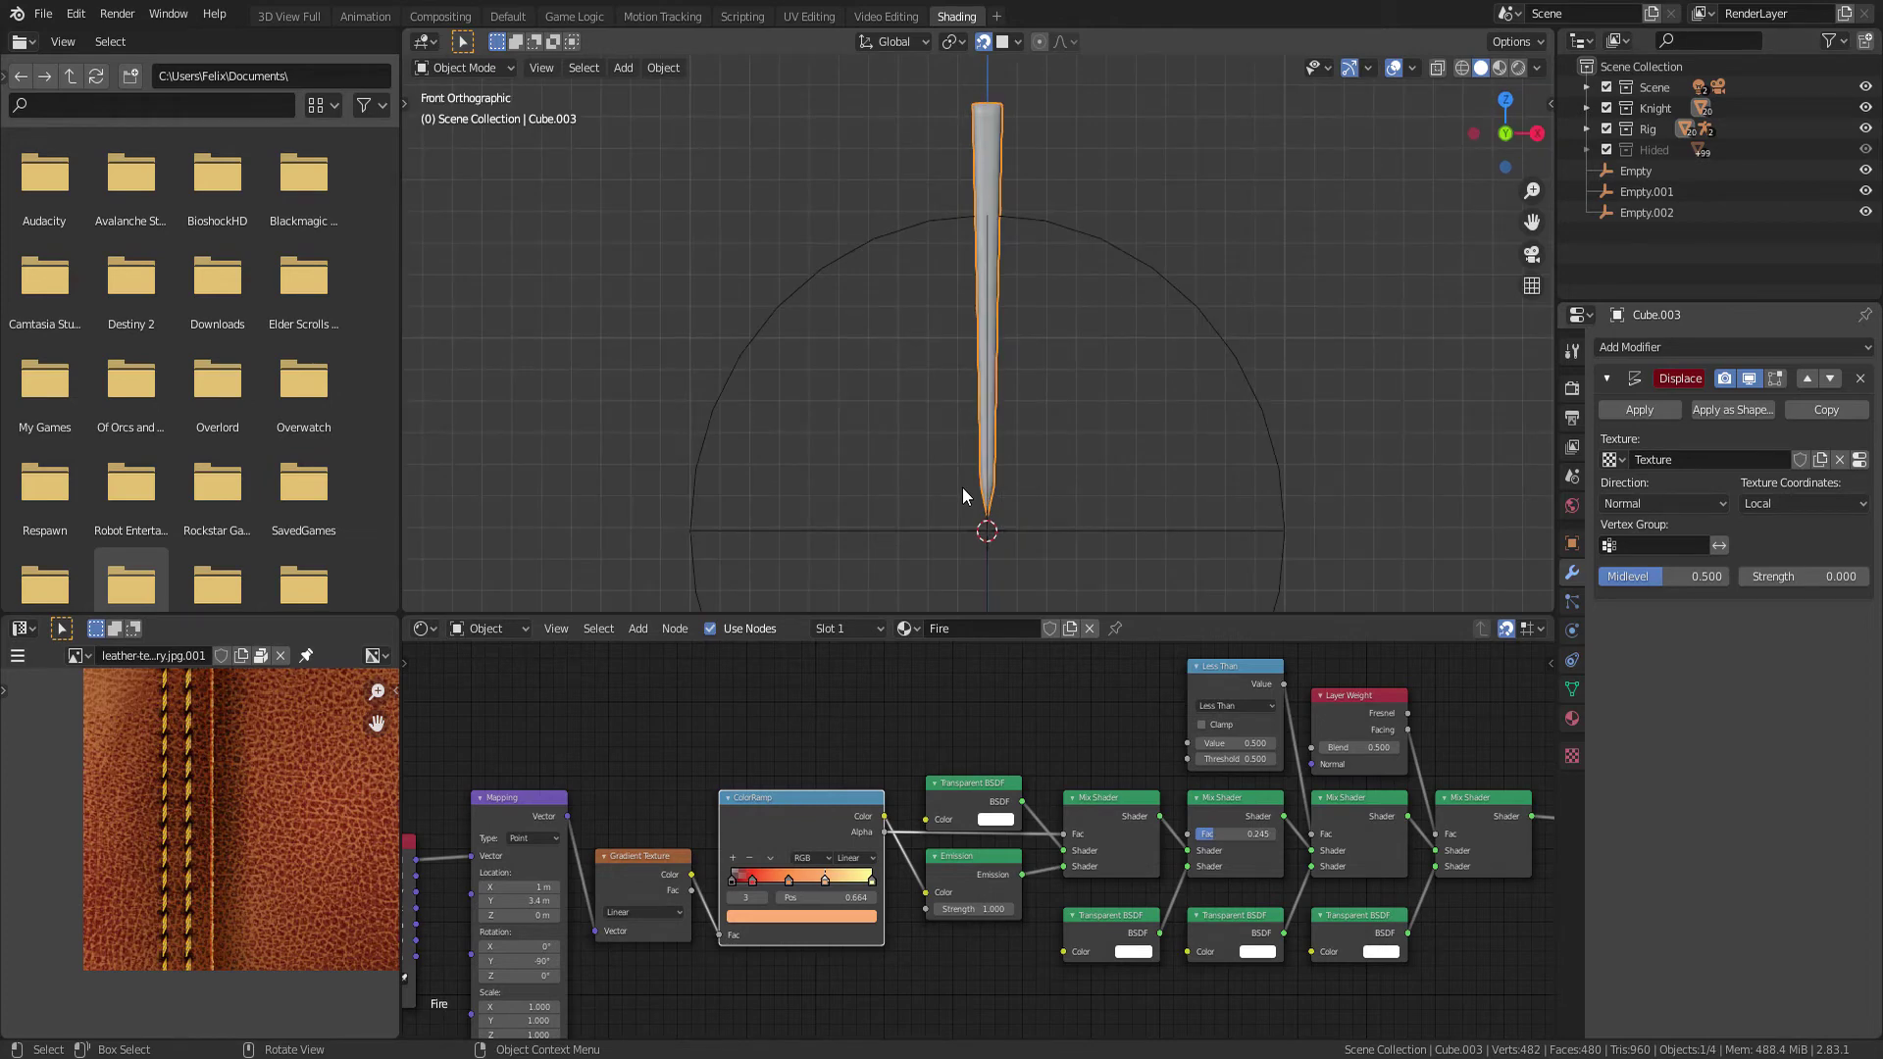
key("ctrl+Tab")
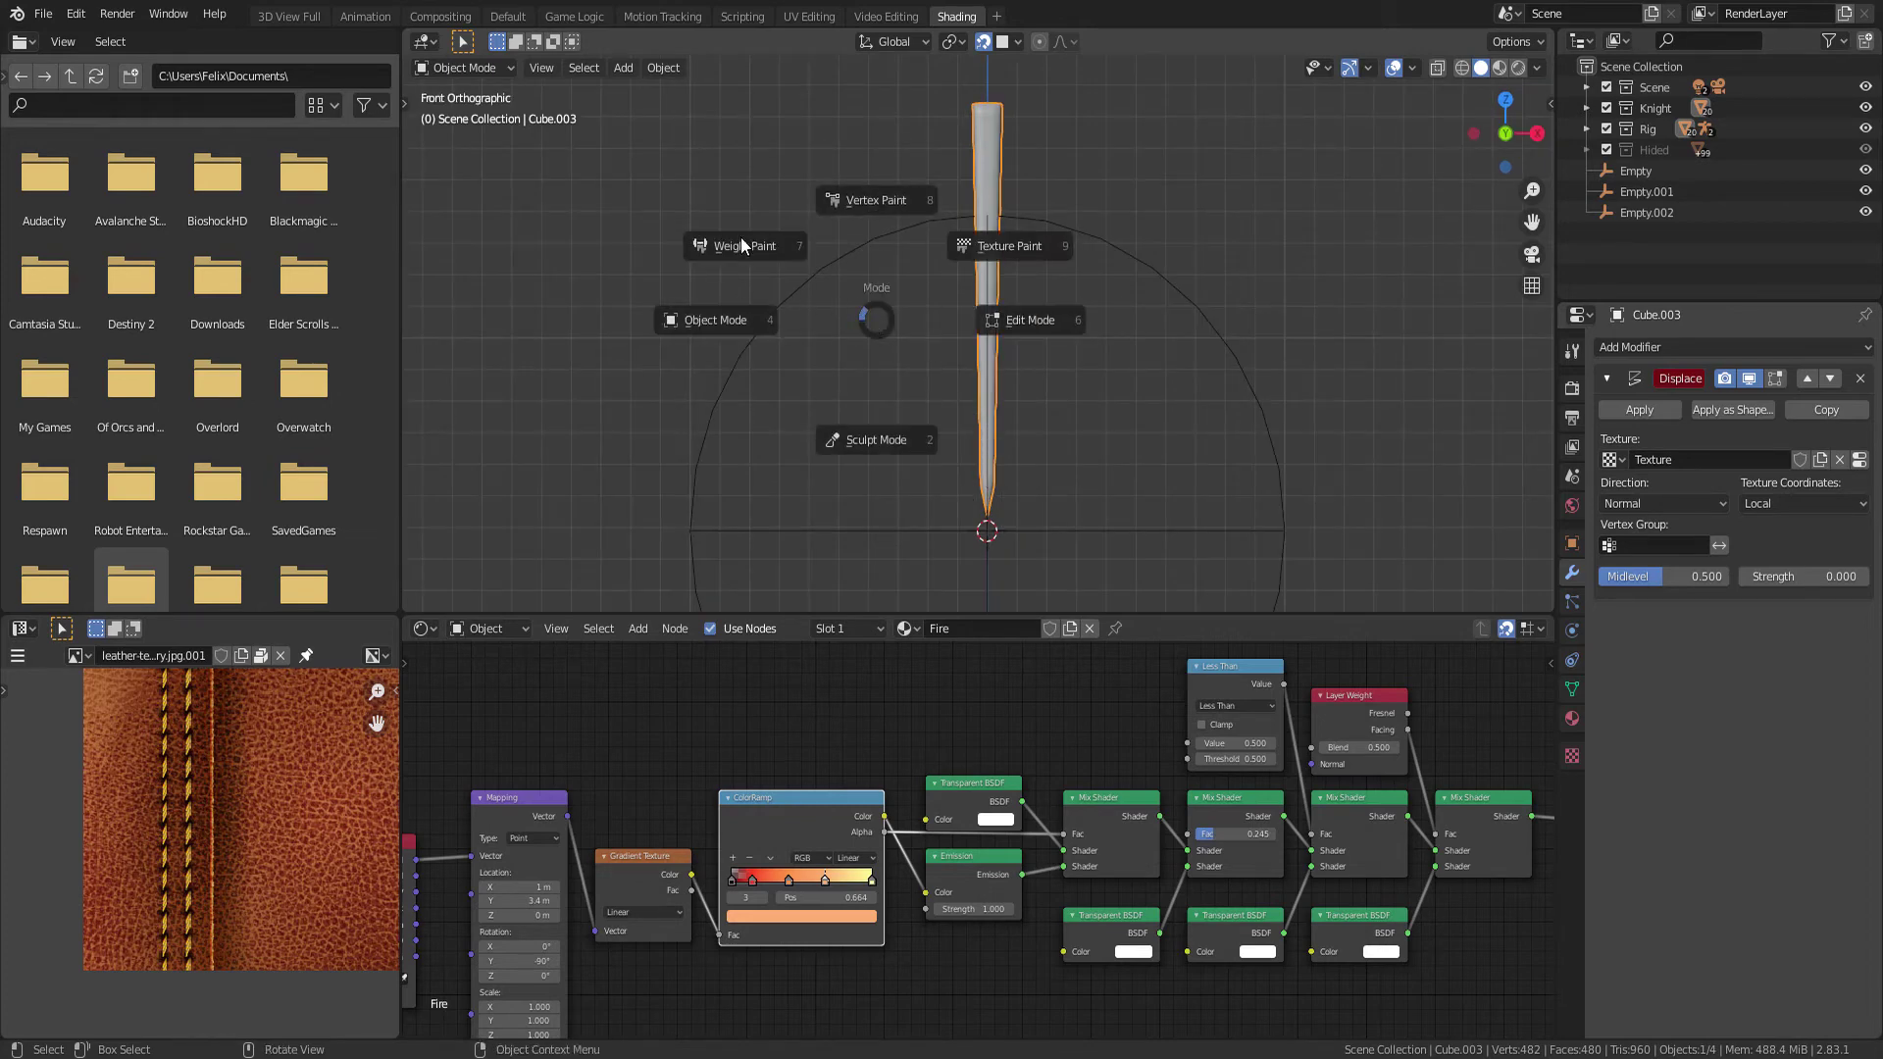
left_click(735, 250)
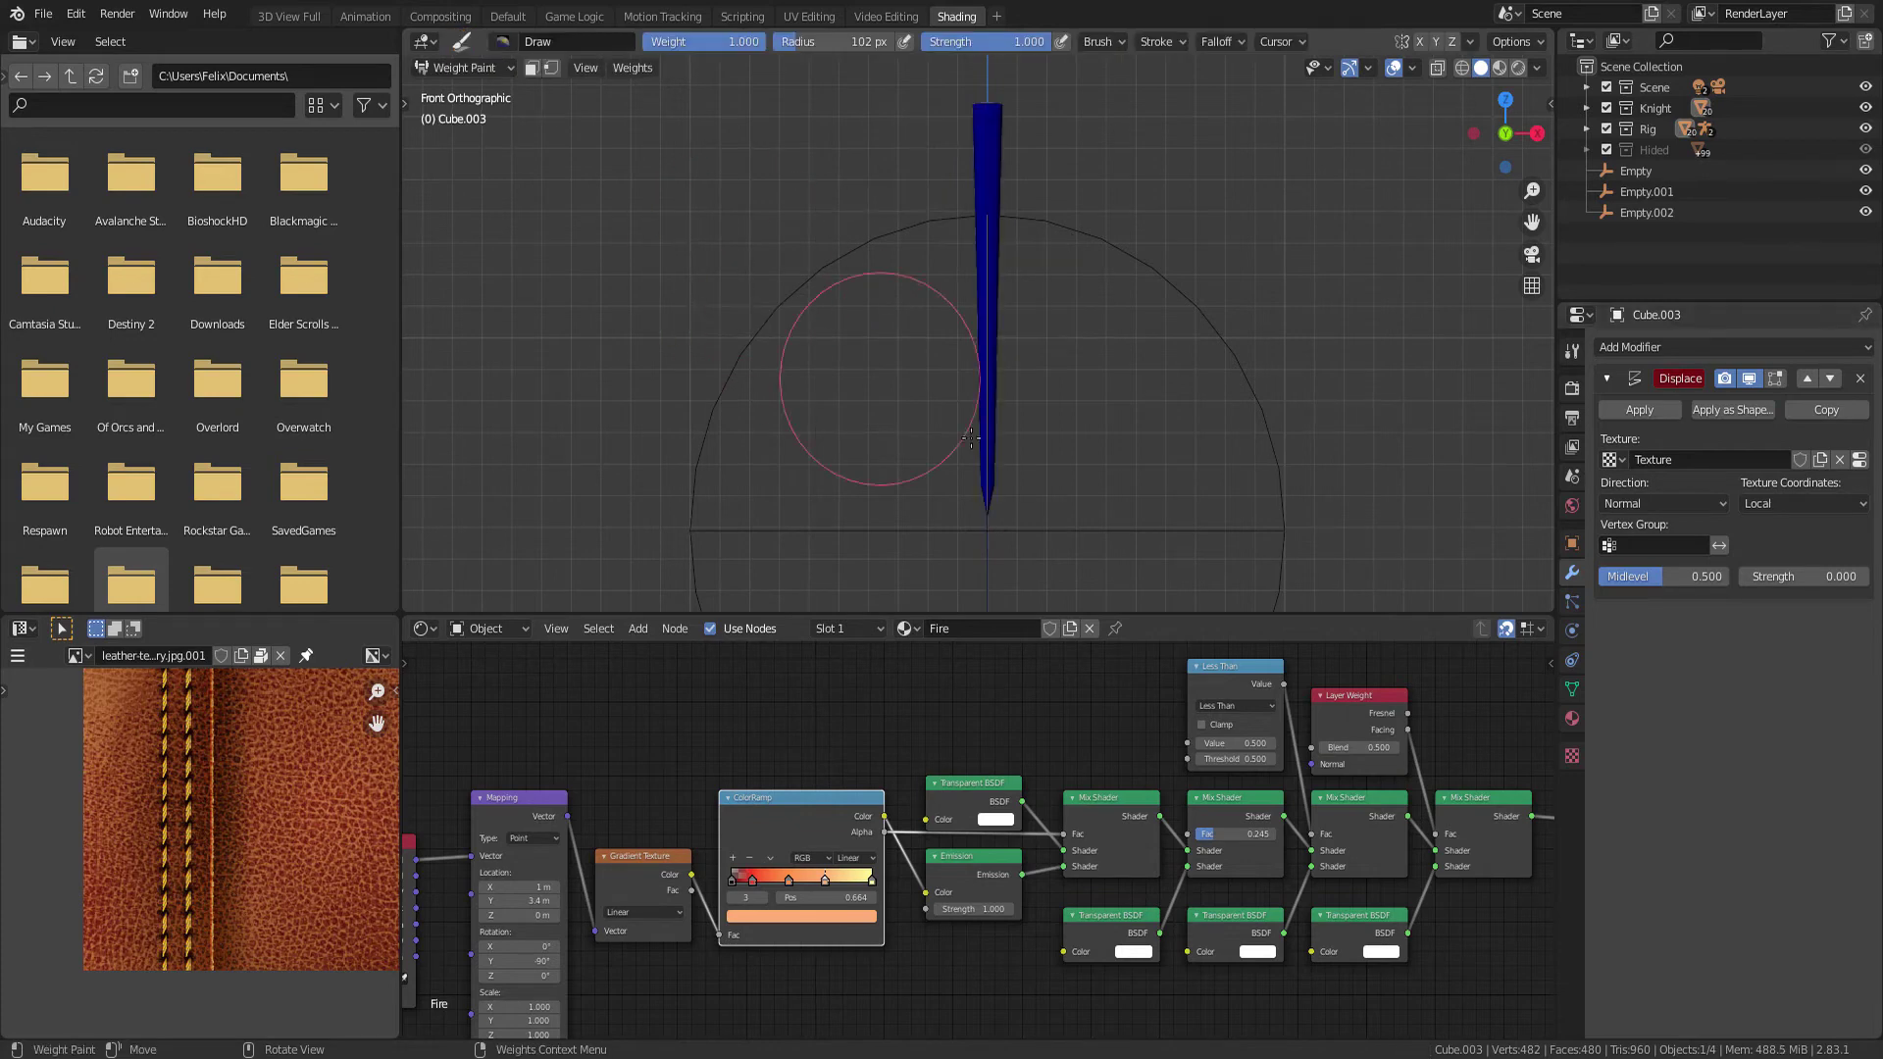
middle_click_drag(971, 439, 900, 439, "shift")
scroll(840, 357, "up", 1)
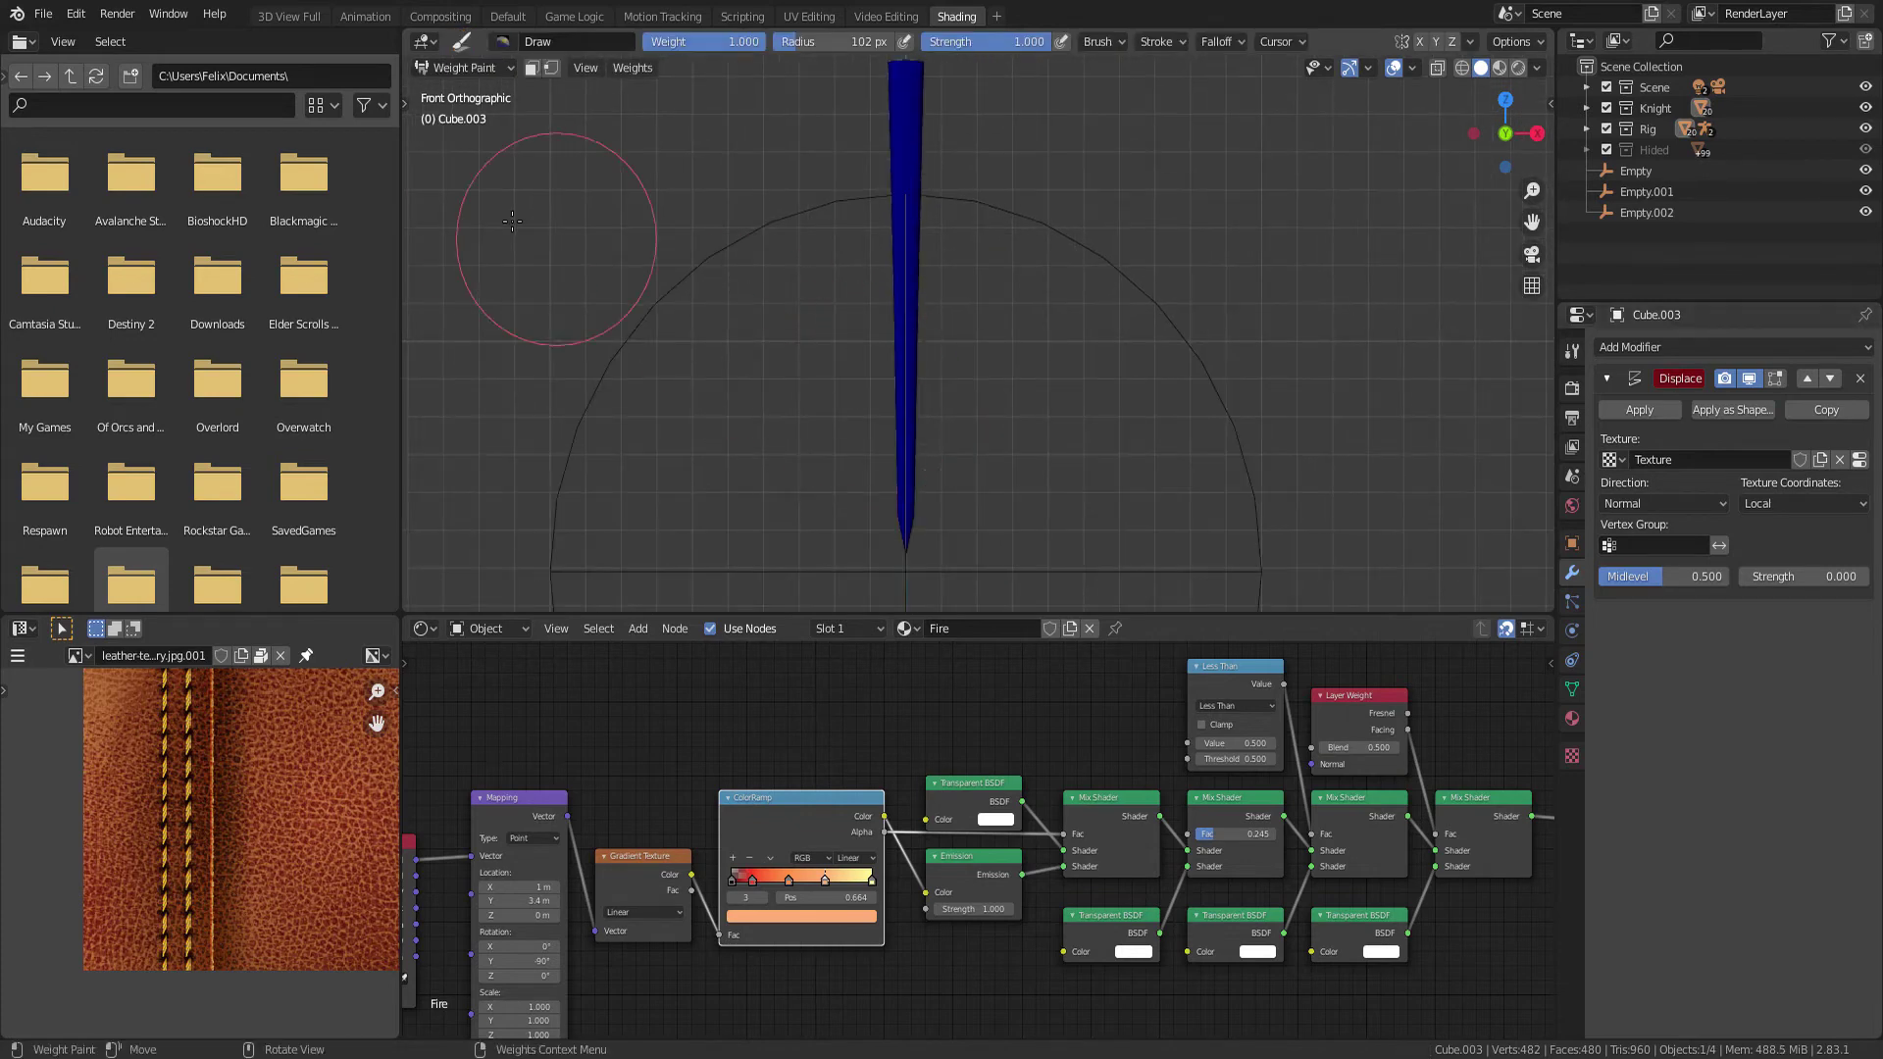
scroll(704, 327, "up", 2)
key("f")
left_click(735, 326)
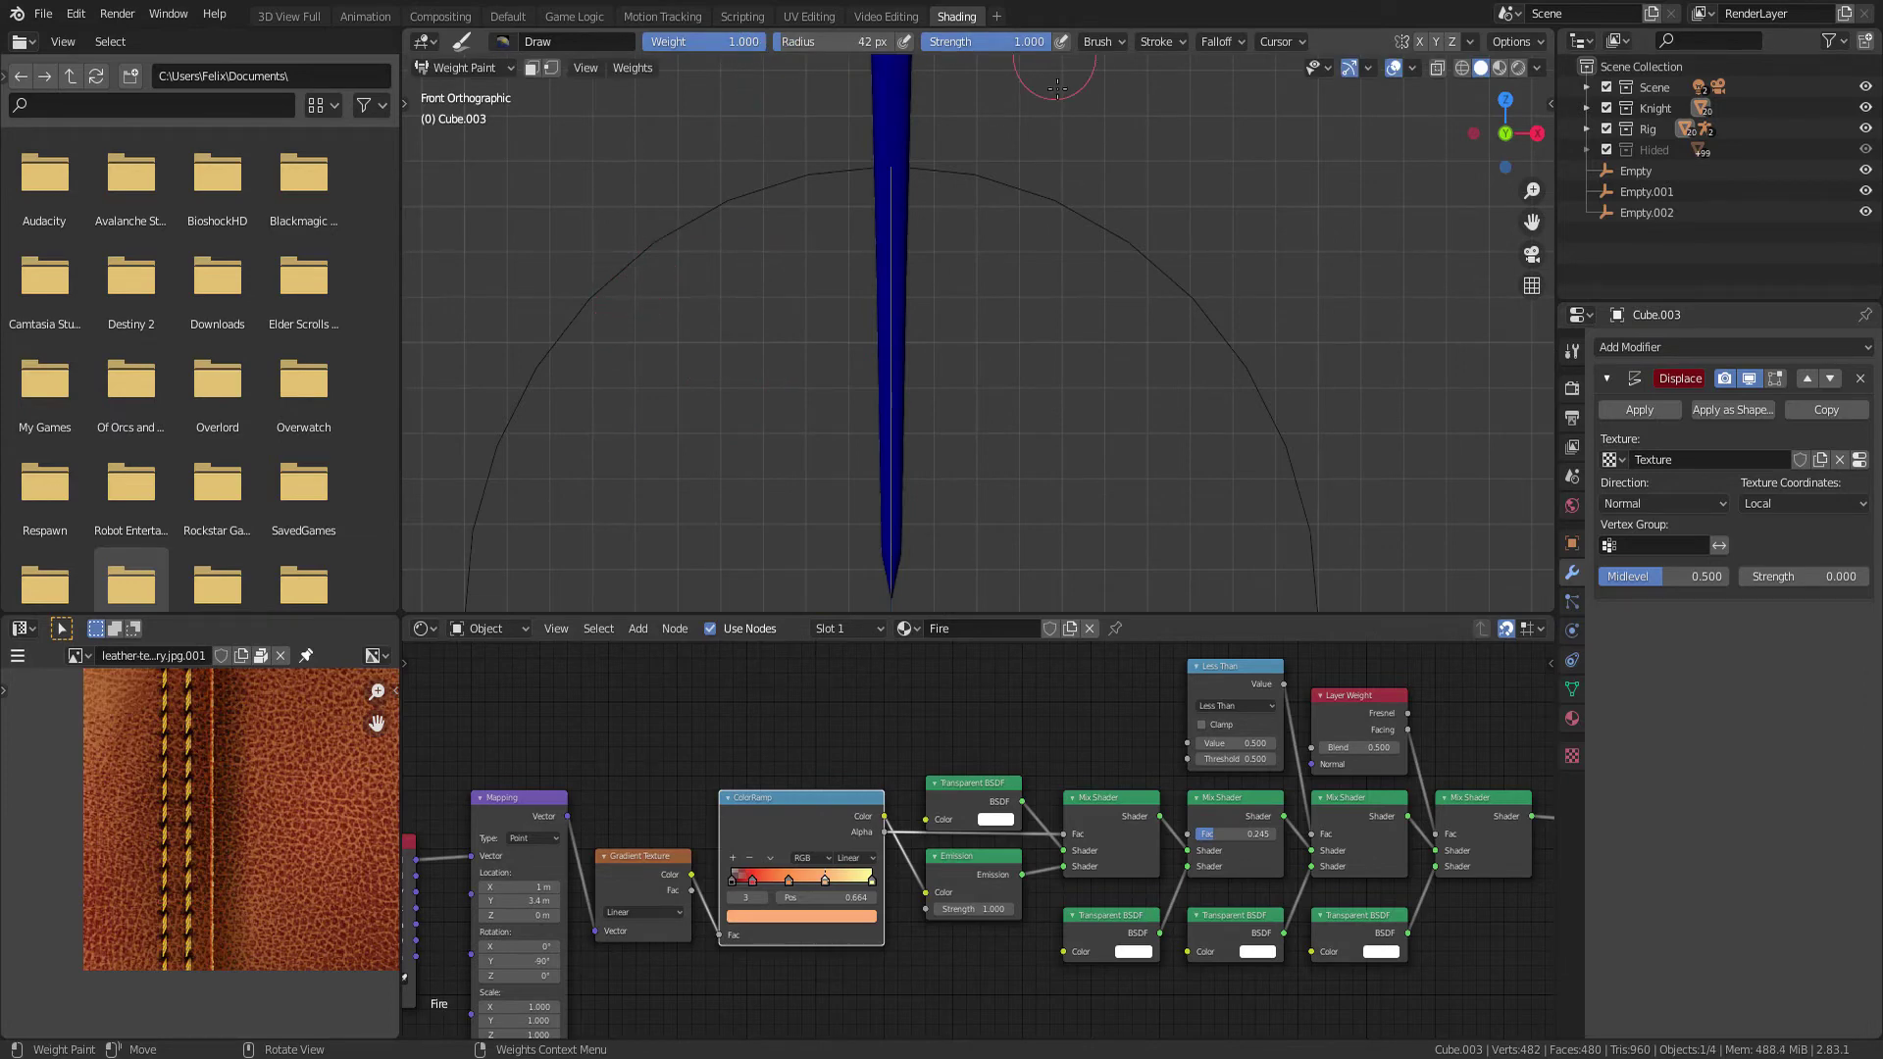
Draw a weight gradient along the blade into vertex group Group
key("t")
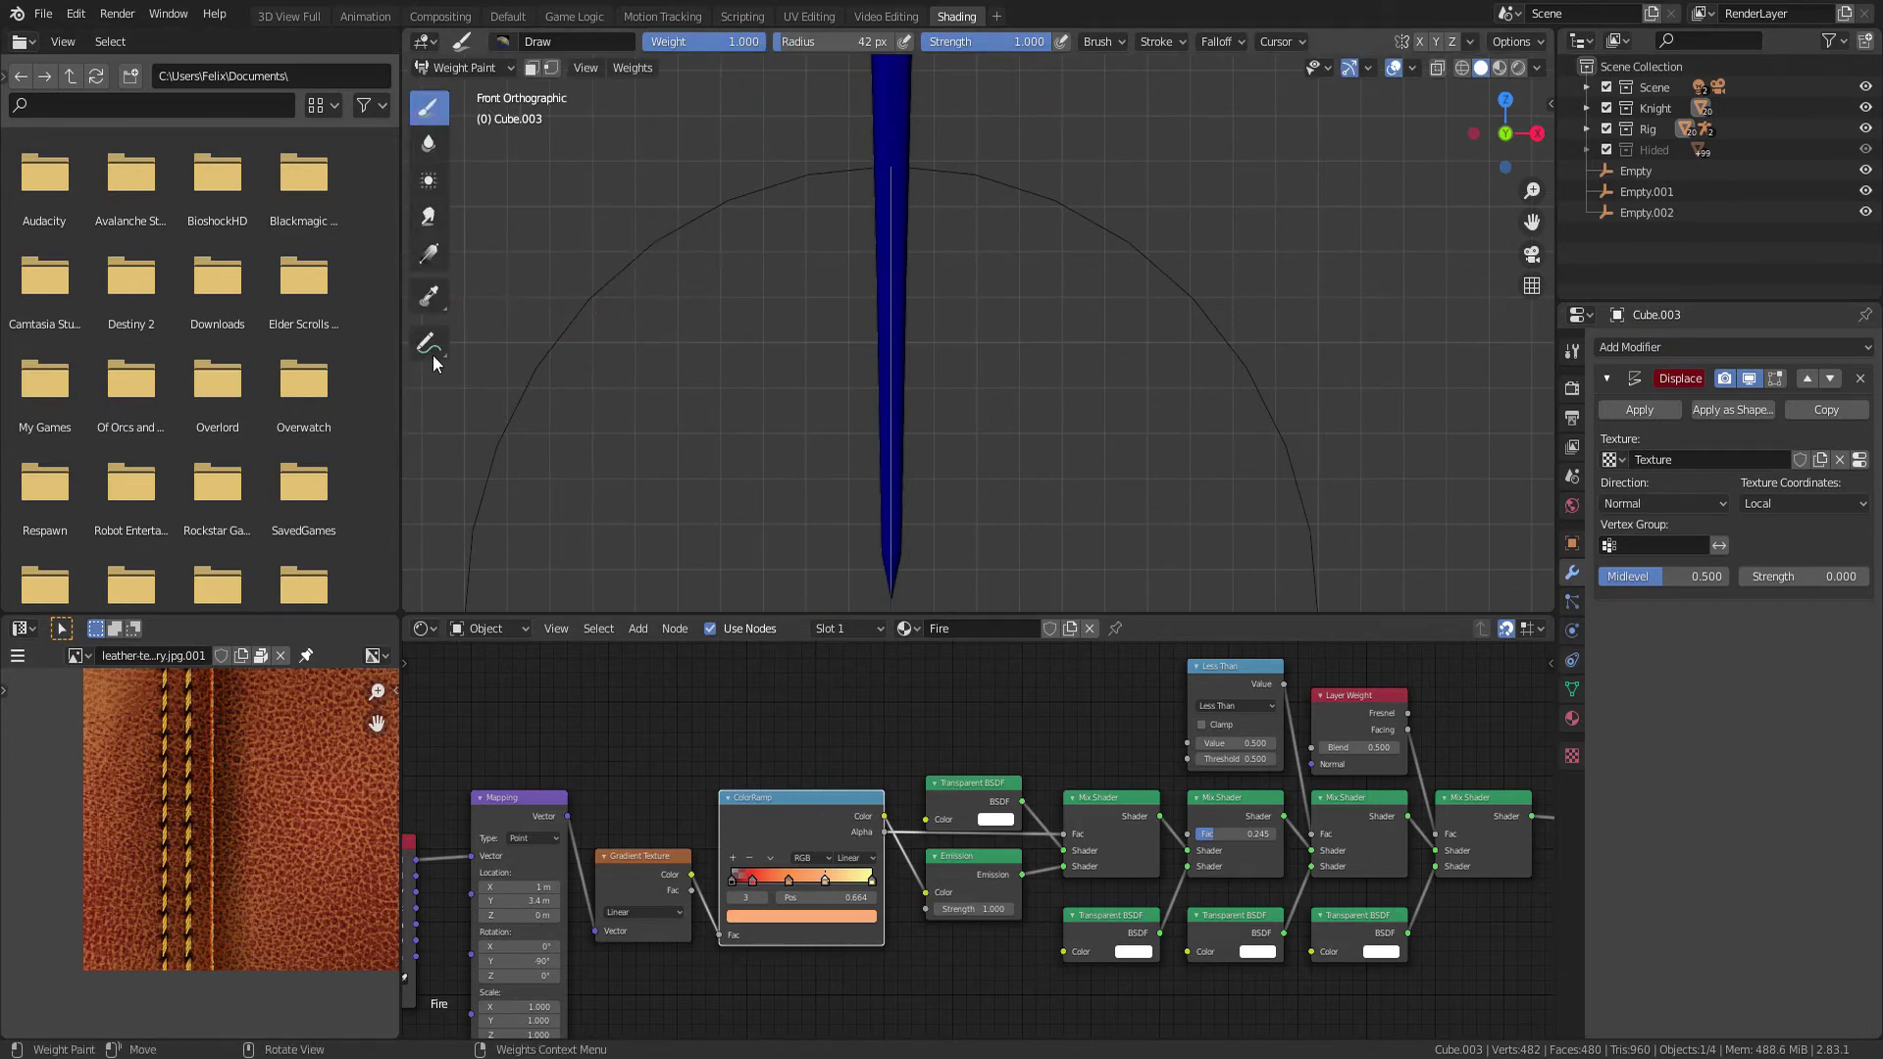
left_click(429, 257)
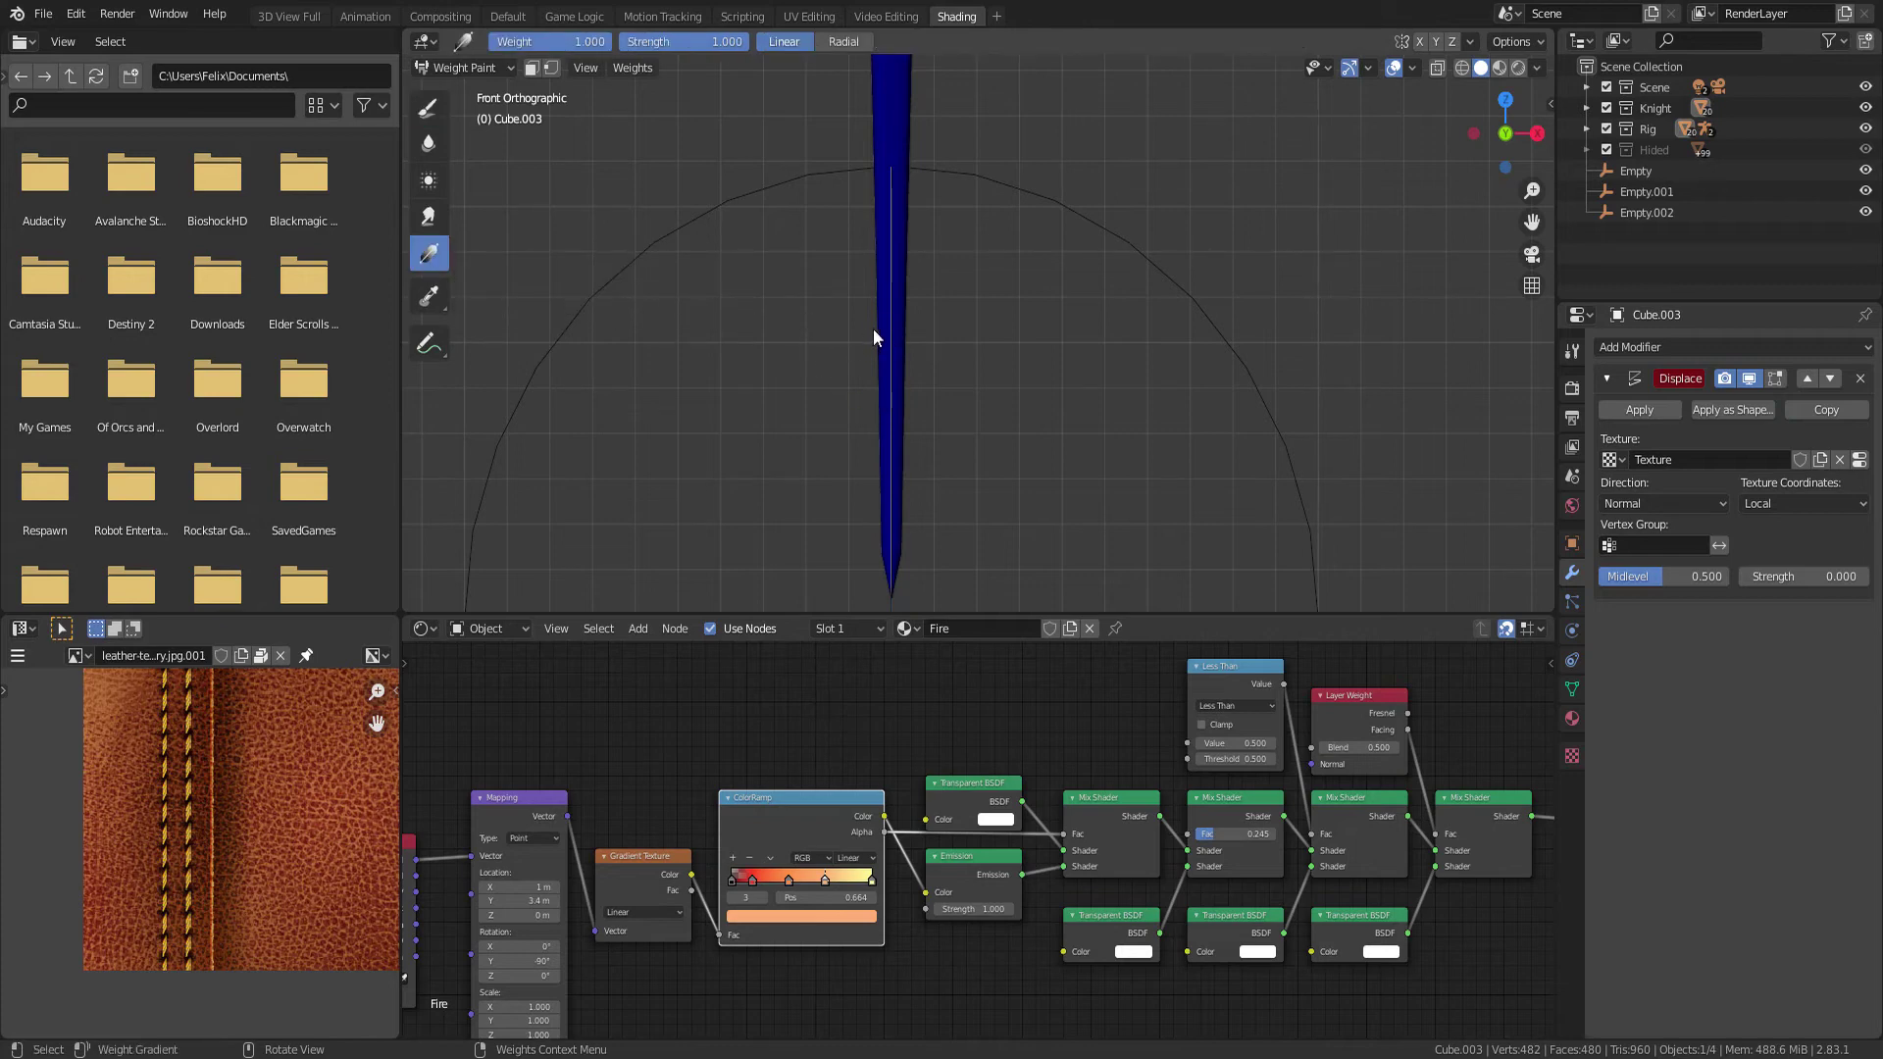
left_click_drag(877, 327, 900, 325)
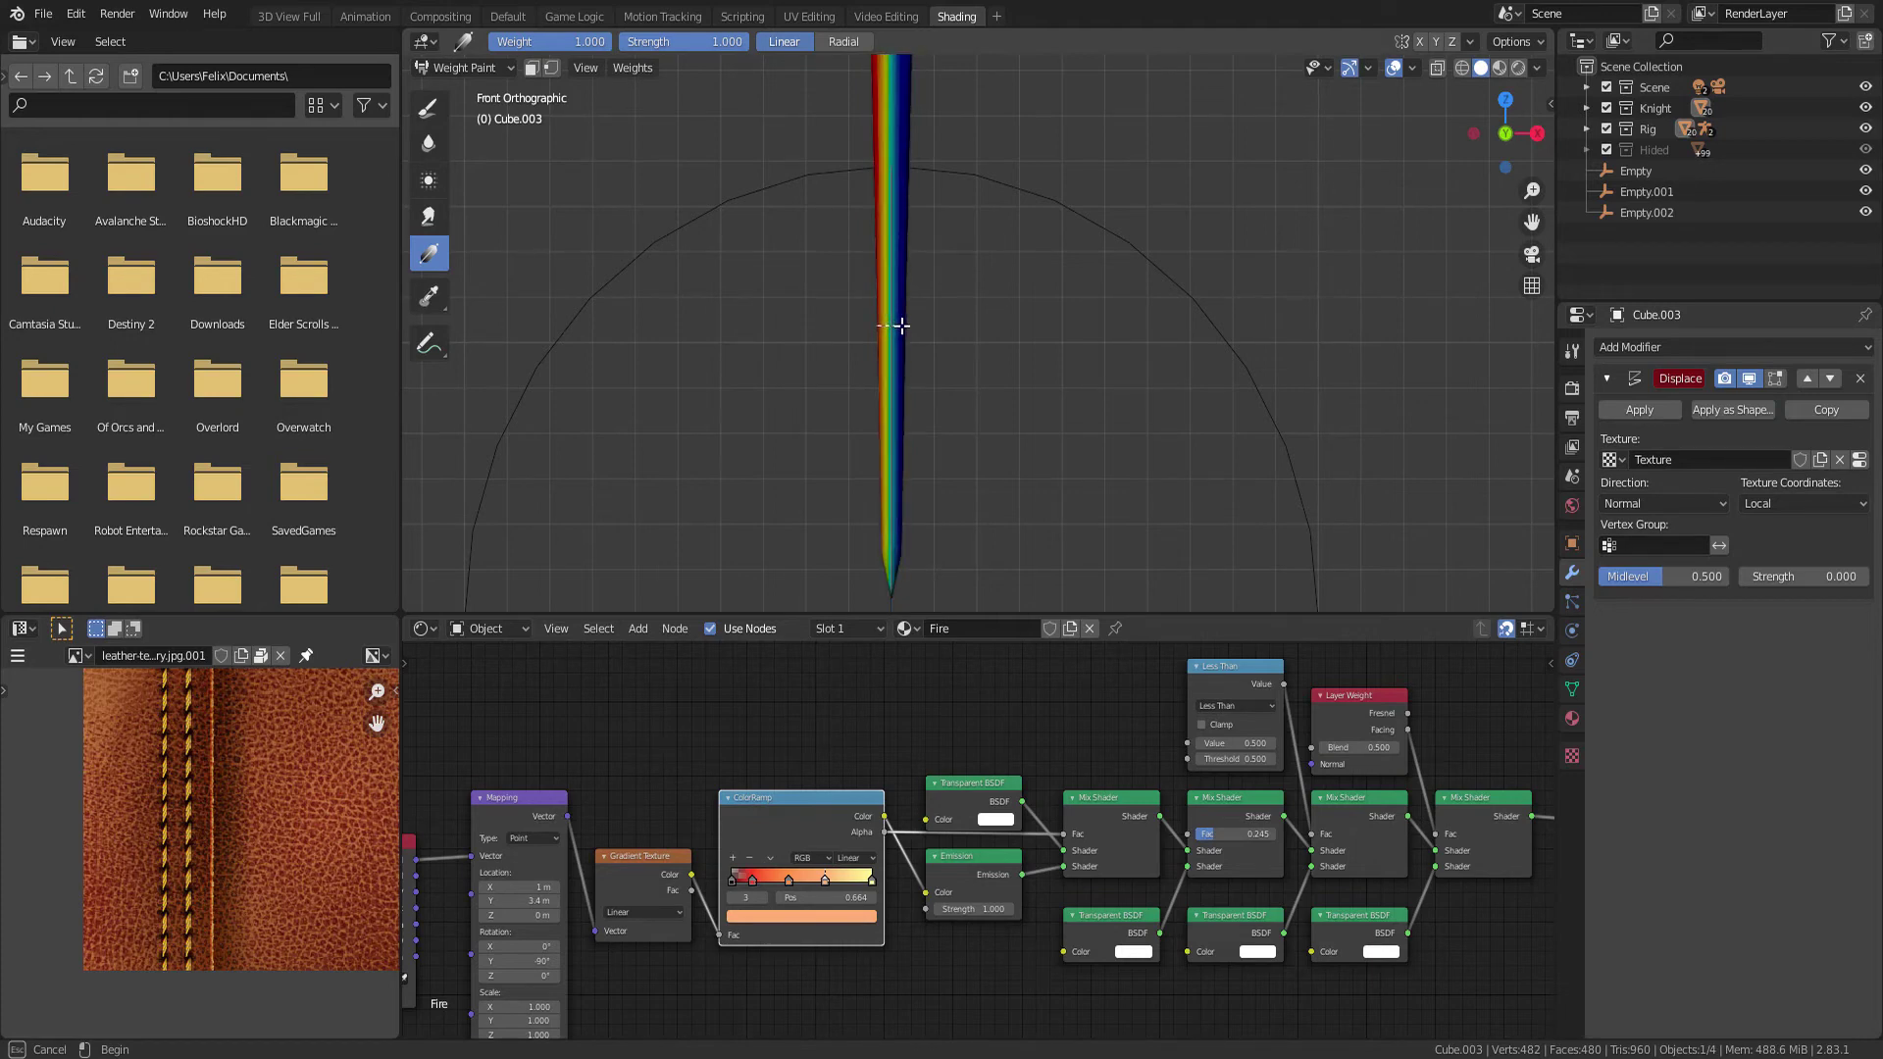
left_click_drag(900, 326, 909, 324)
scroll(980, 323, "down", 2)
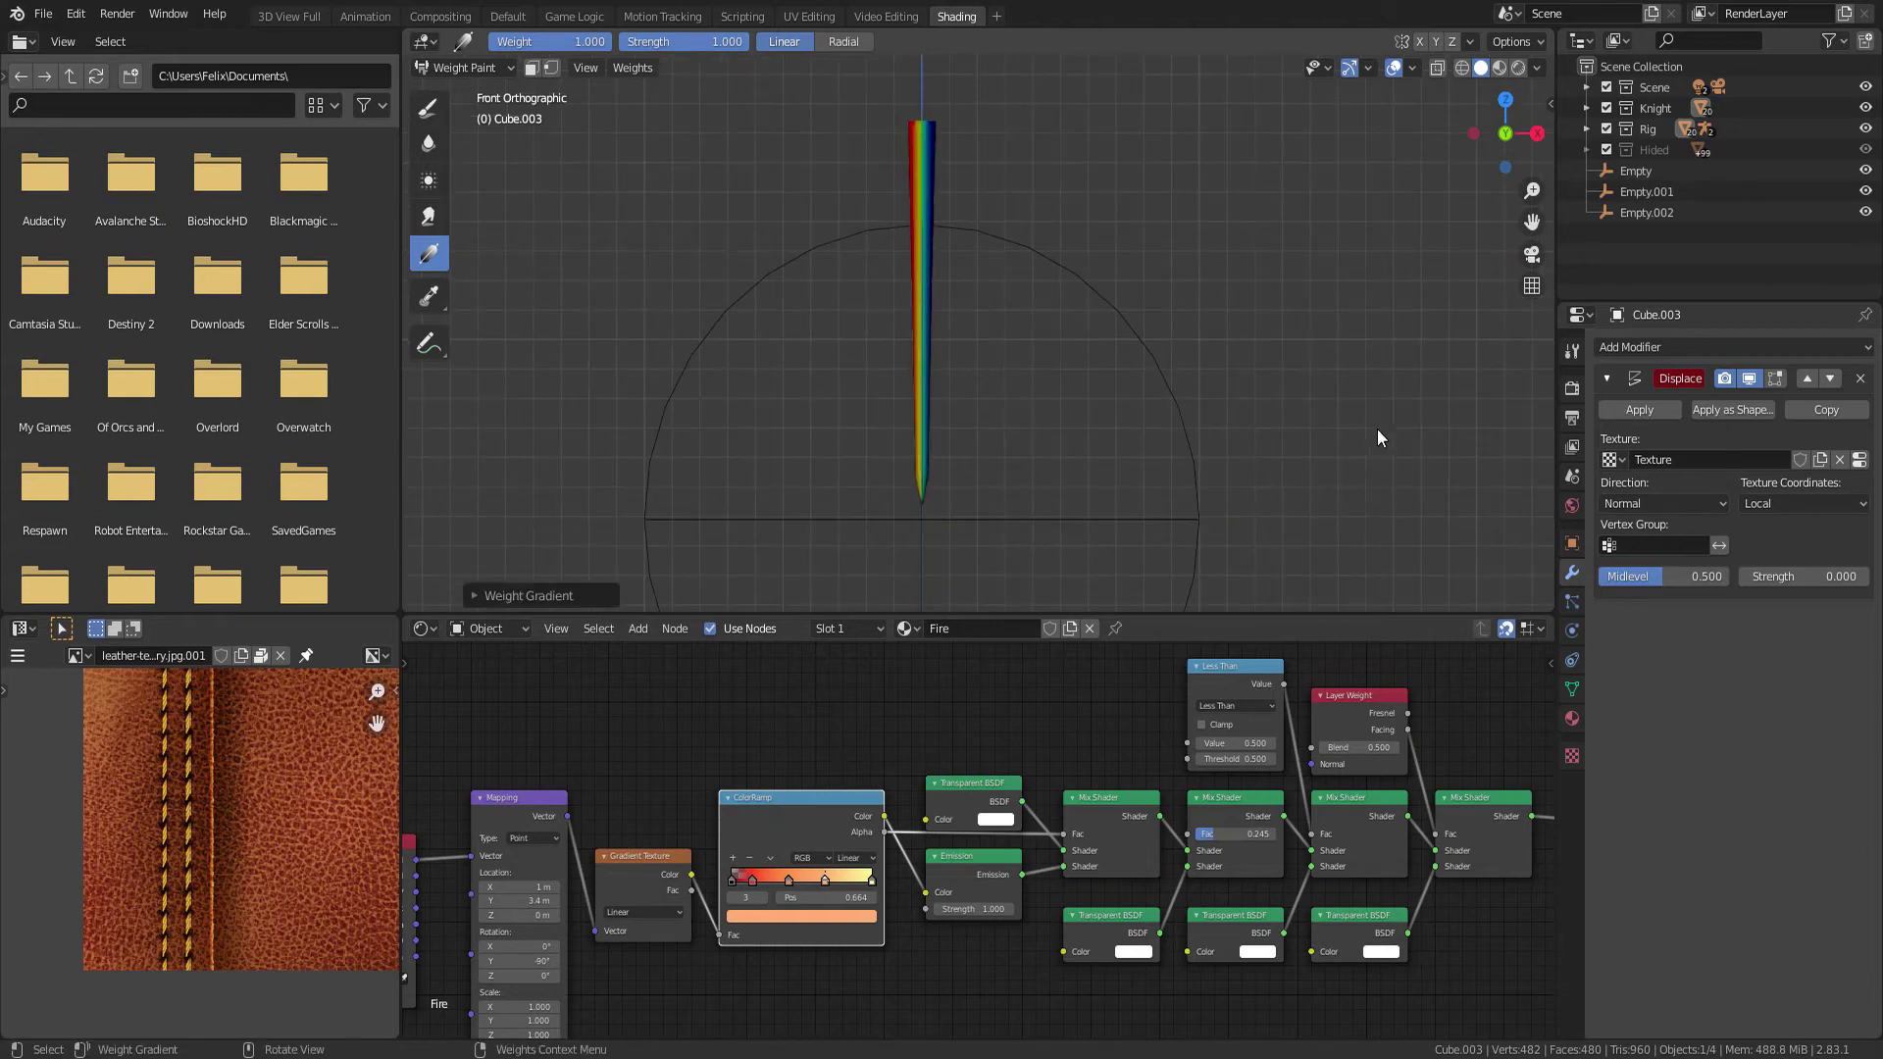
left_click(1573, 689)
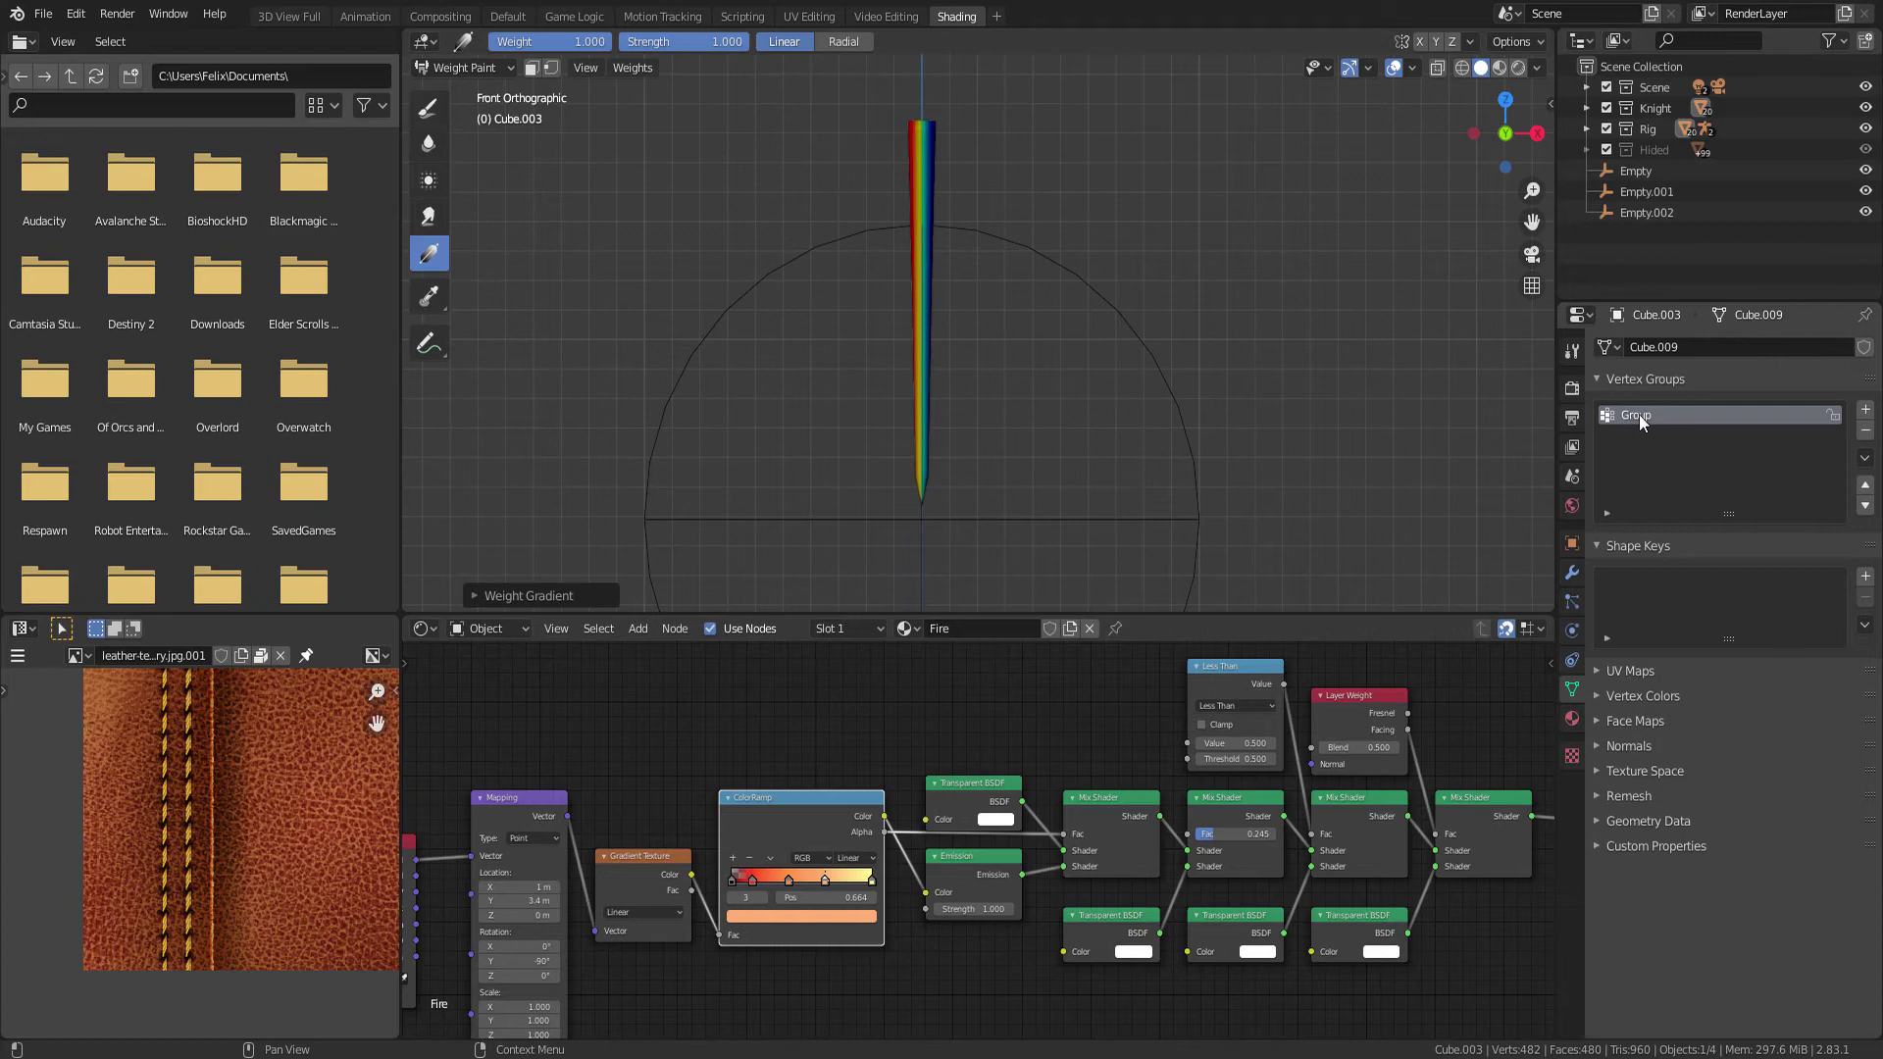
left_click(1572, 573)
Back in Object Mode, limit Displace to vertex group Group at strength 0.010
key("ctrl+Tab")
left_click(762, 267)
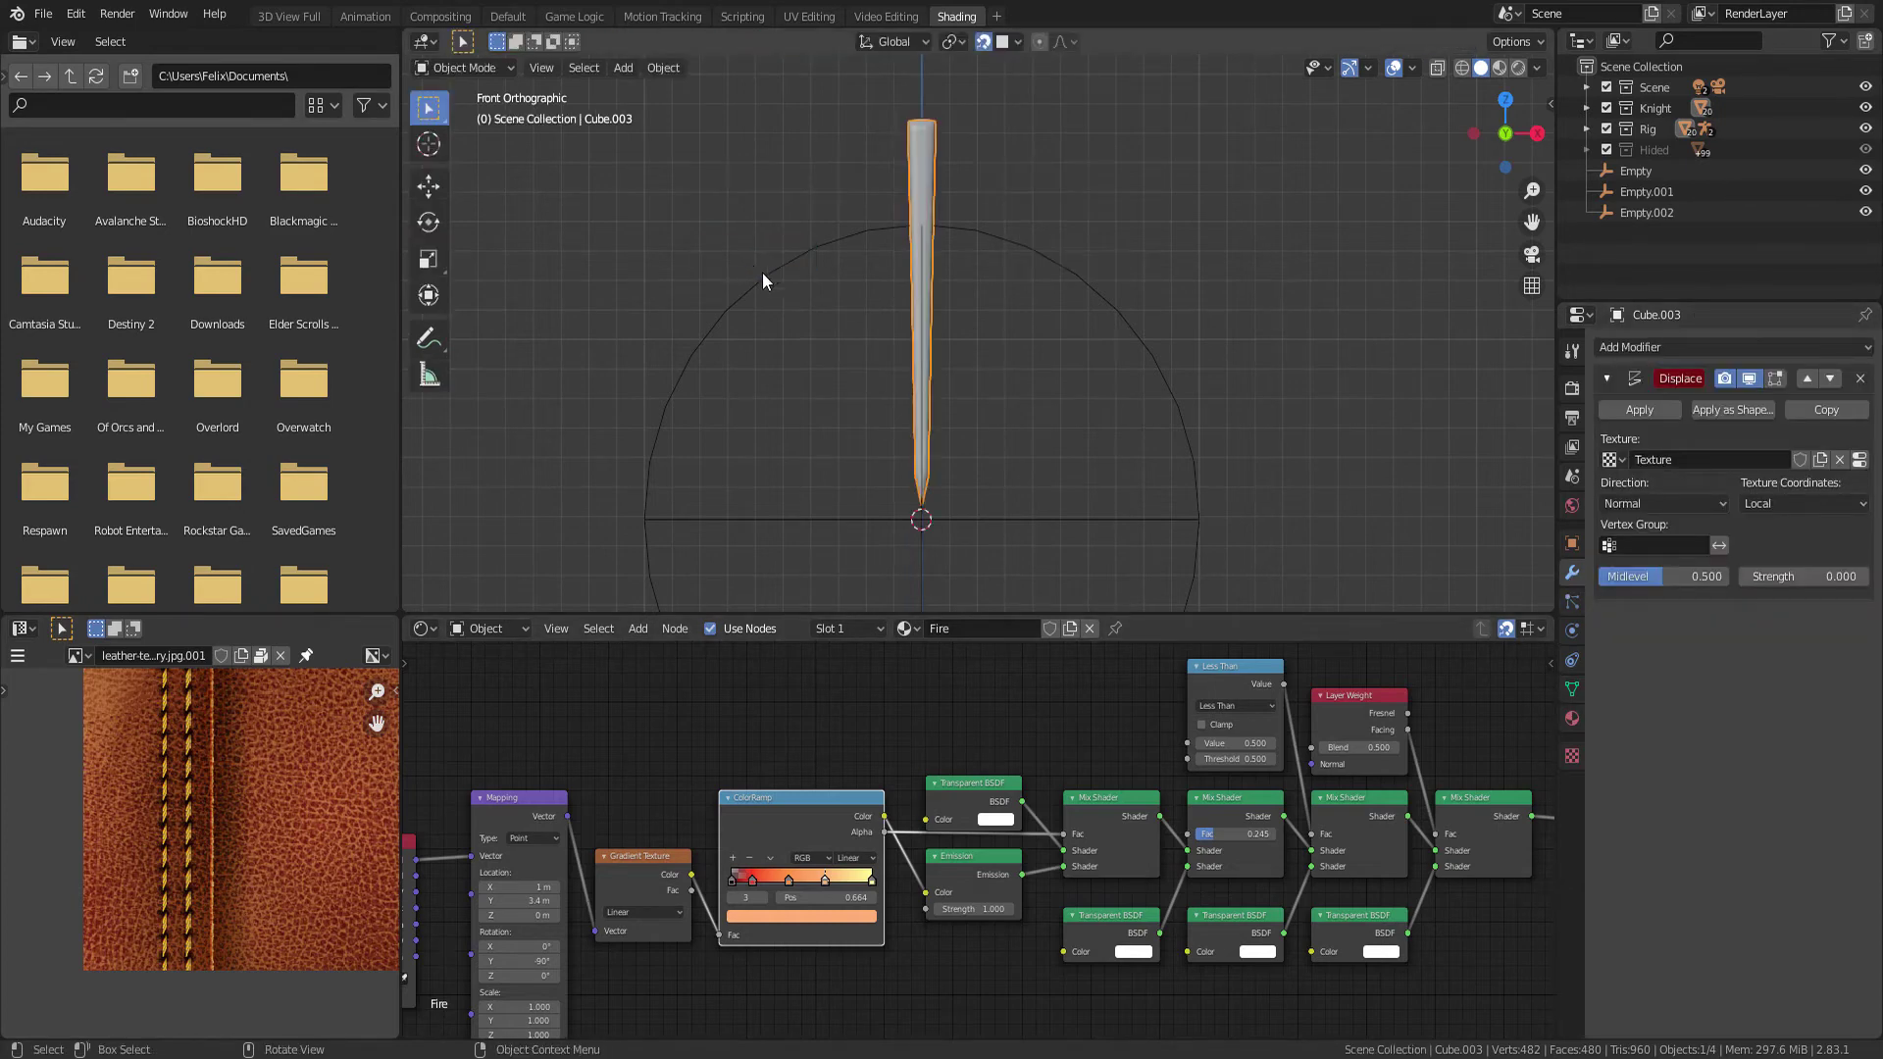
left_click(1668, 547)
left_click(1668, 575)
mouse_move(1803, 576)
left_mouse_down()
mouse_move(1766, 575)
mouse_move(1825, 576)
mouse_move(1800, 576)
left_mouse_up()
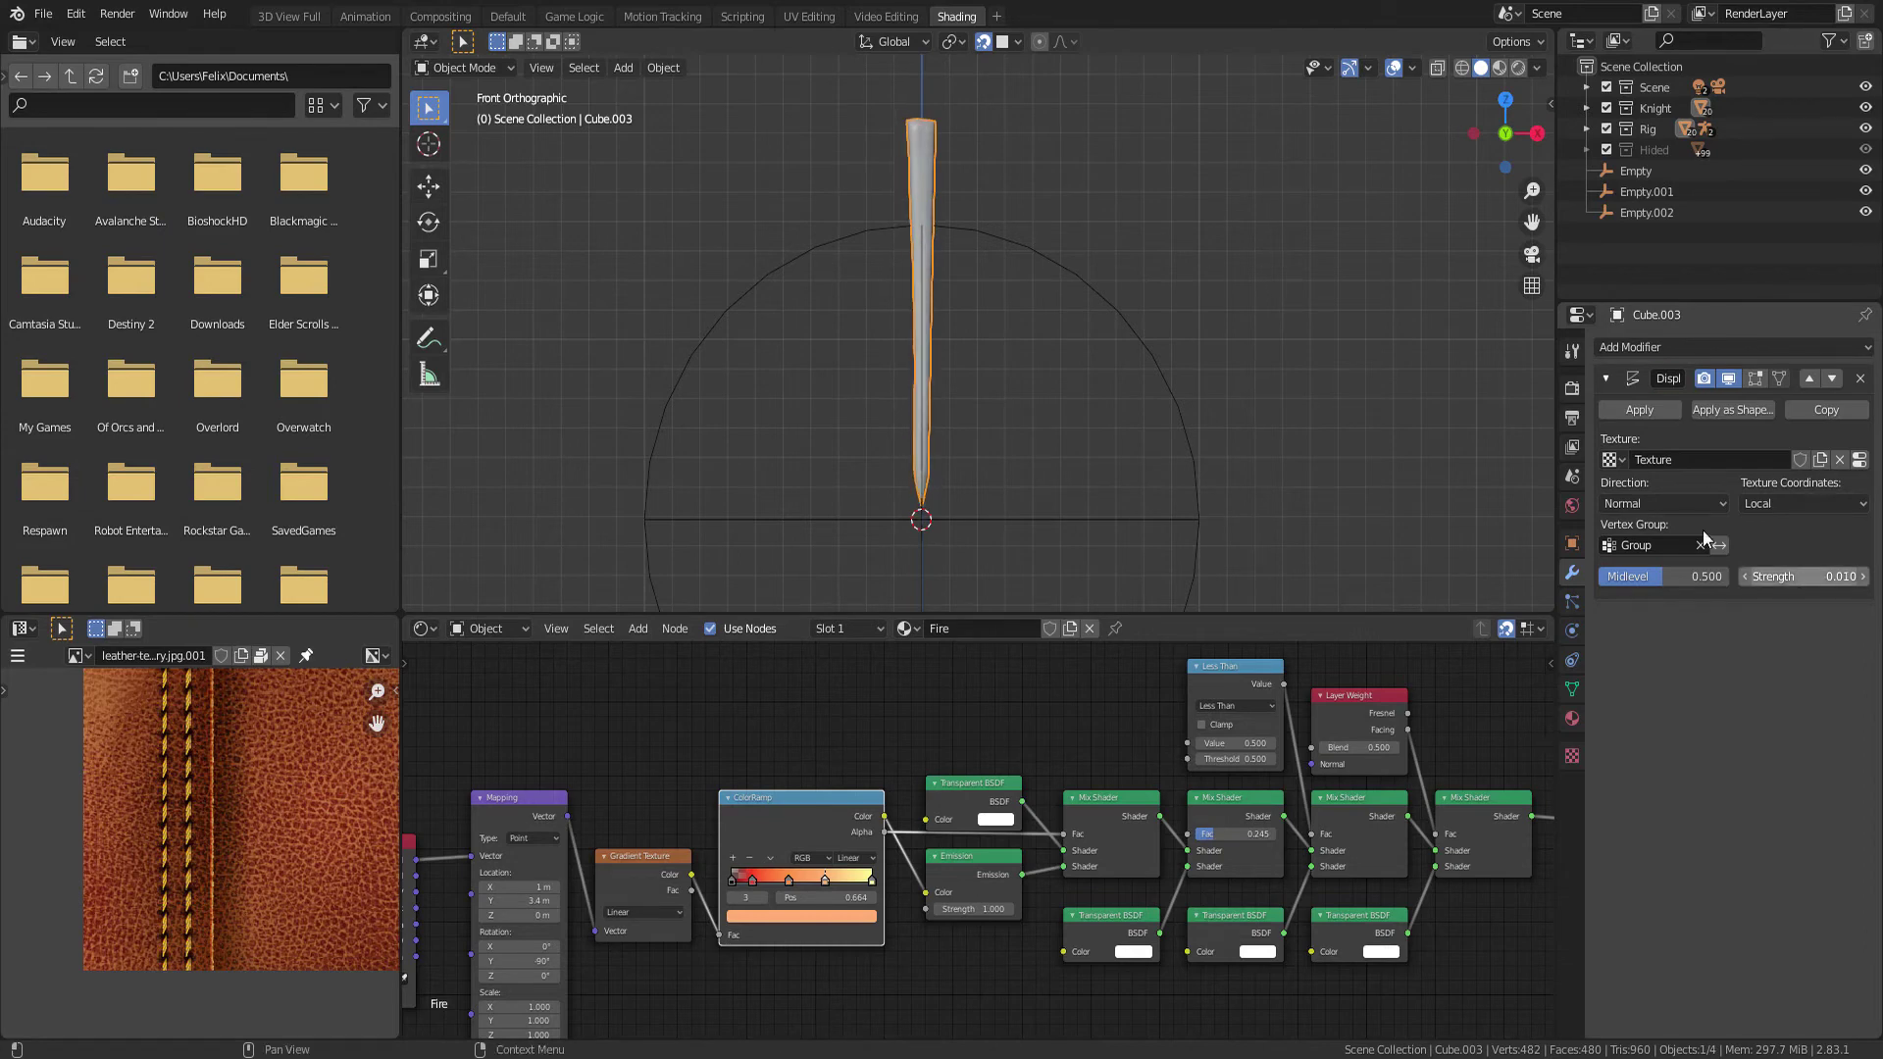
middle_click_drag(1030, 257, 1049, 312)
Unhide everything, select guardian_sword_rig, and show its sword bone properties
key("alt+h")
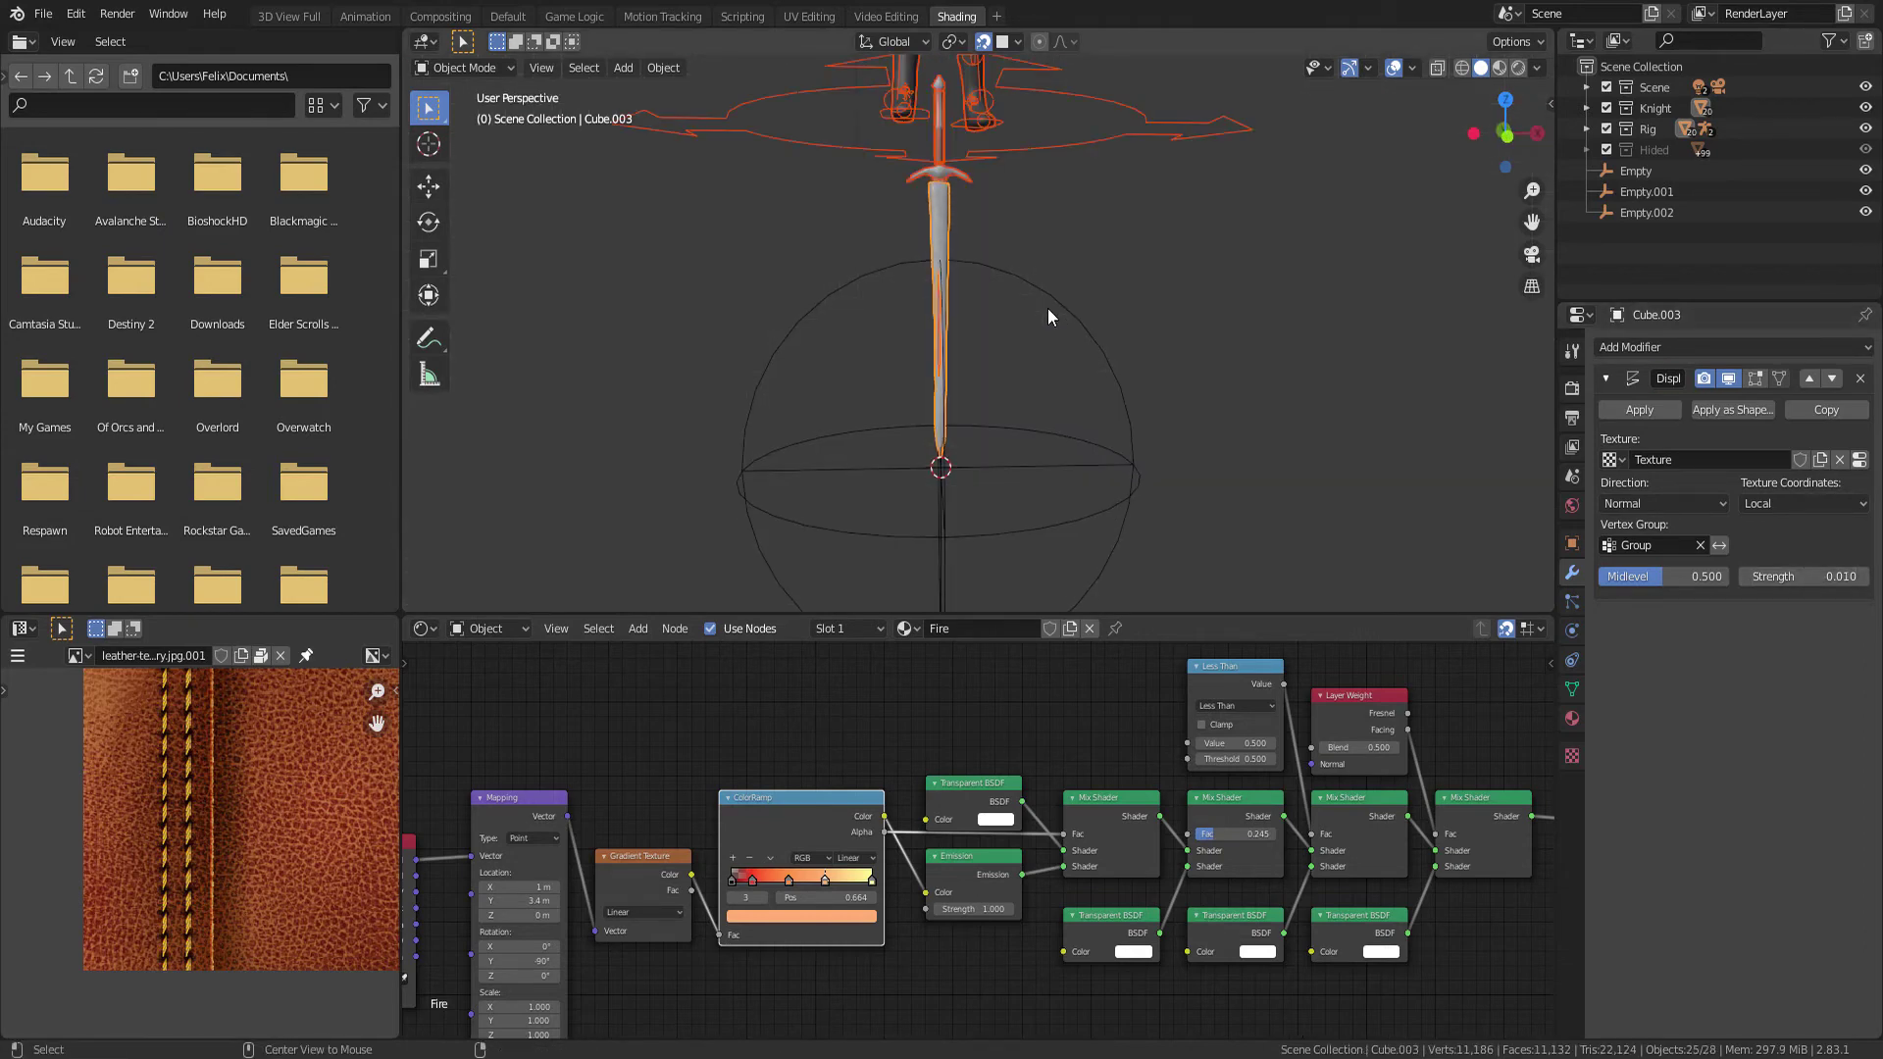
key("alt+a")
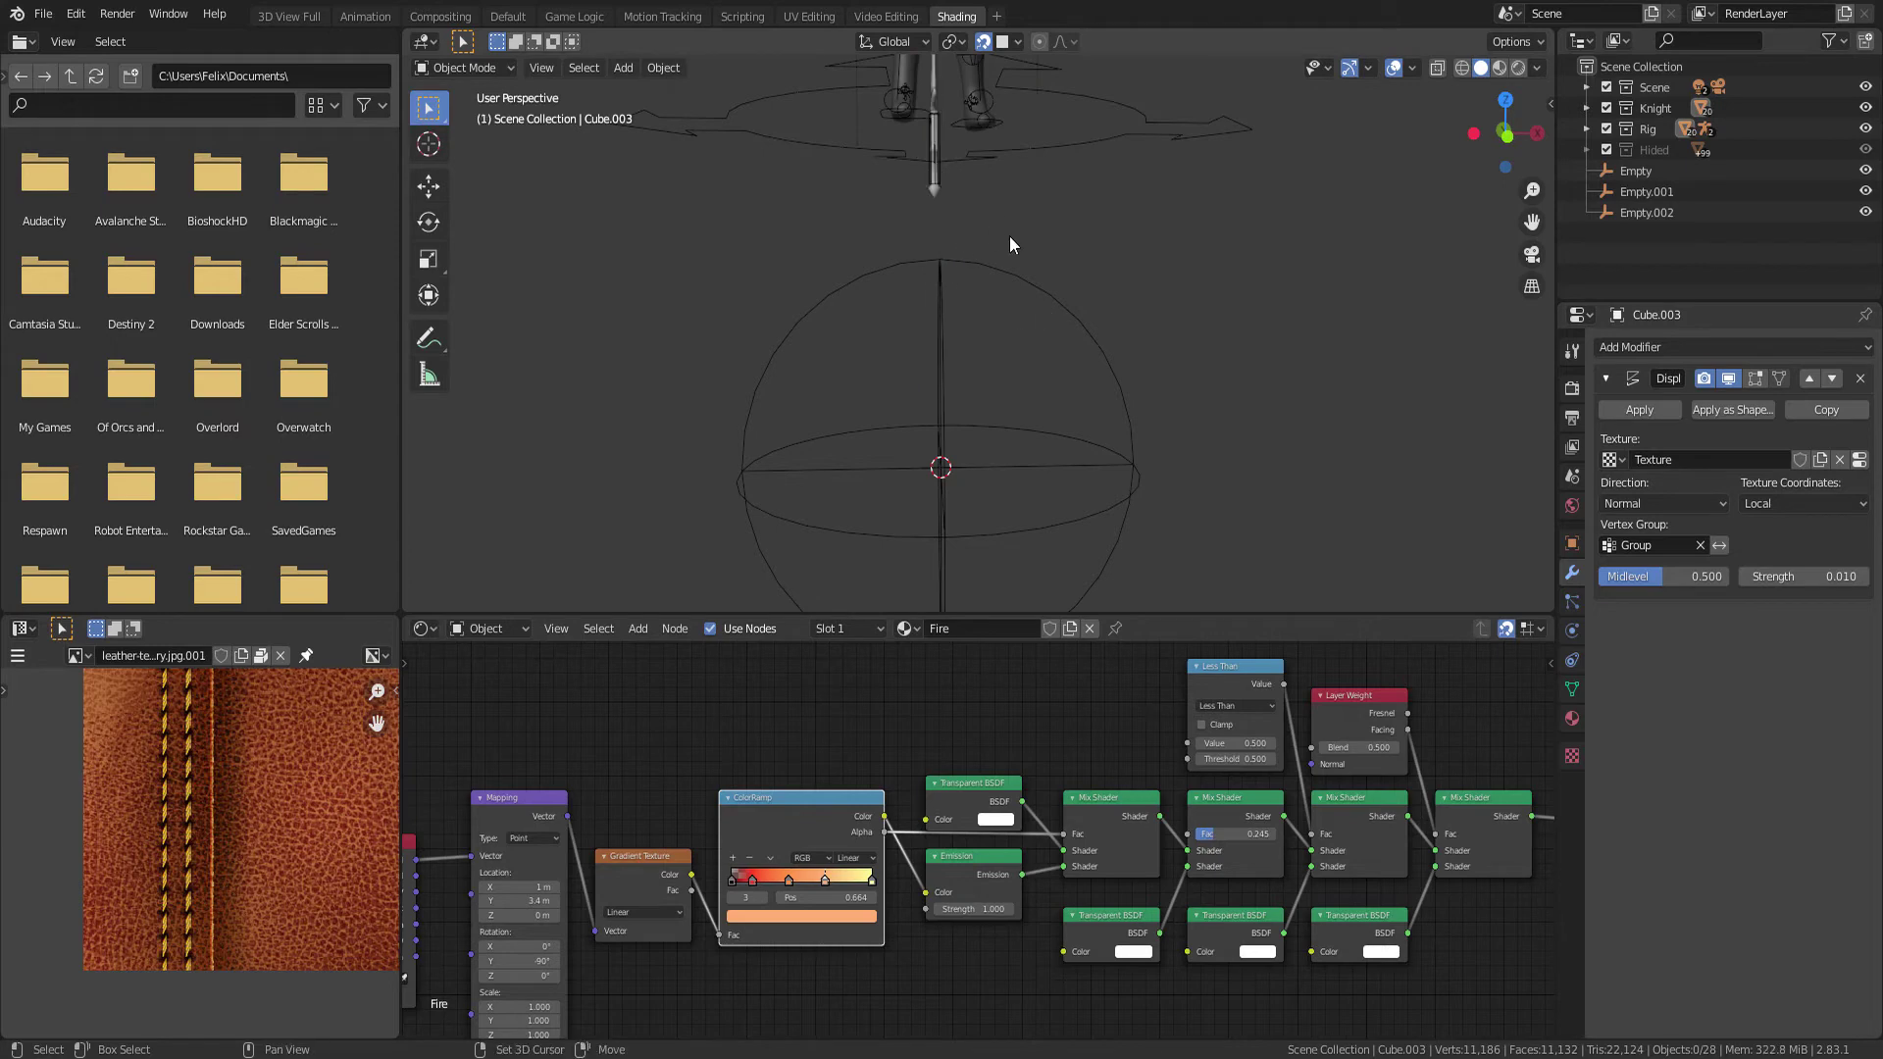
middle_click_drag(1009, 235, 981, 323, "shift")
left_click(971, 312, "shift")
middle_click_drag(1015, 155, 1095, 333, "shift")
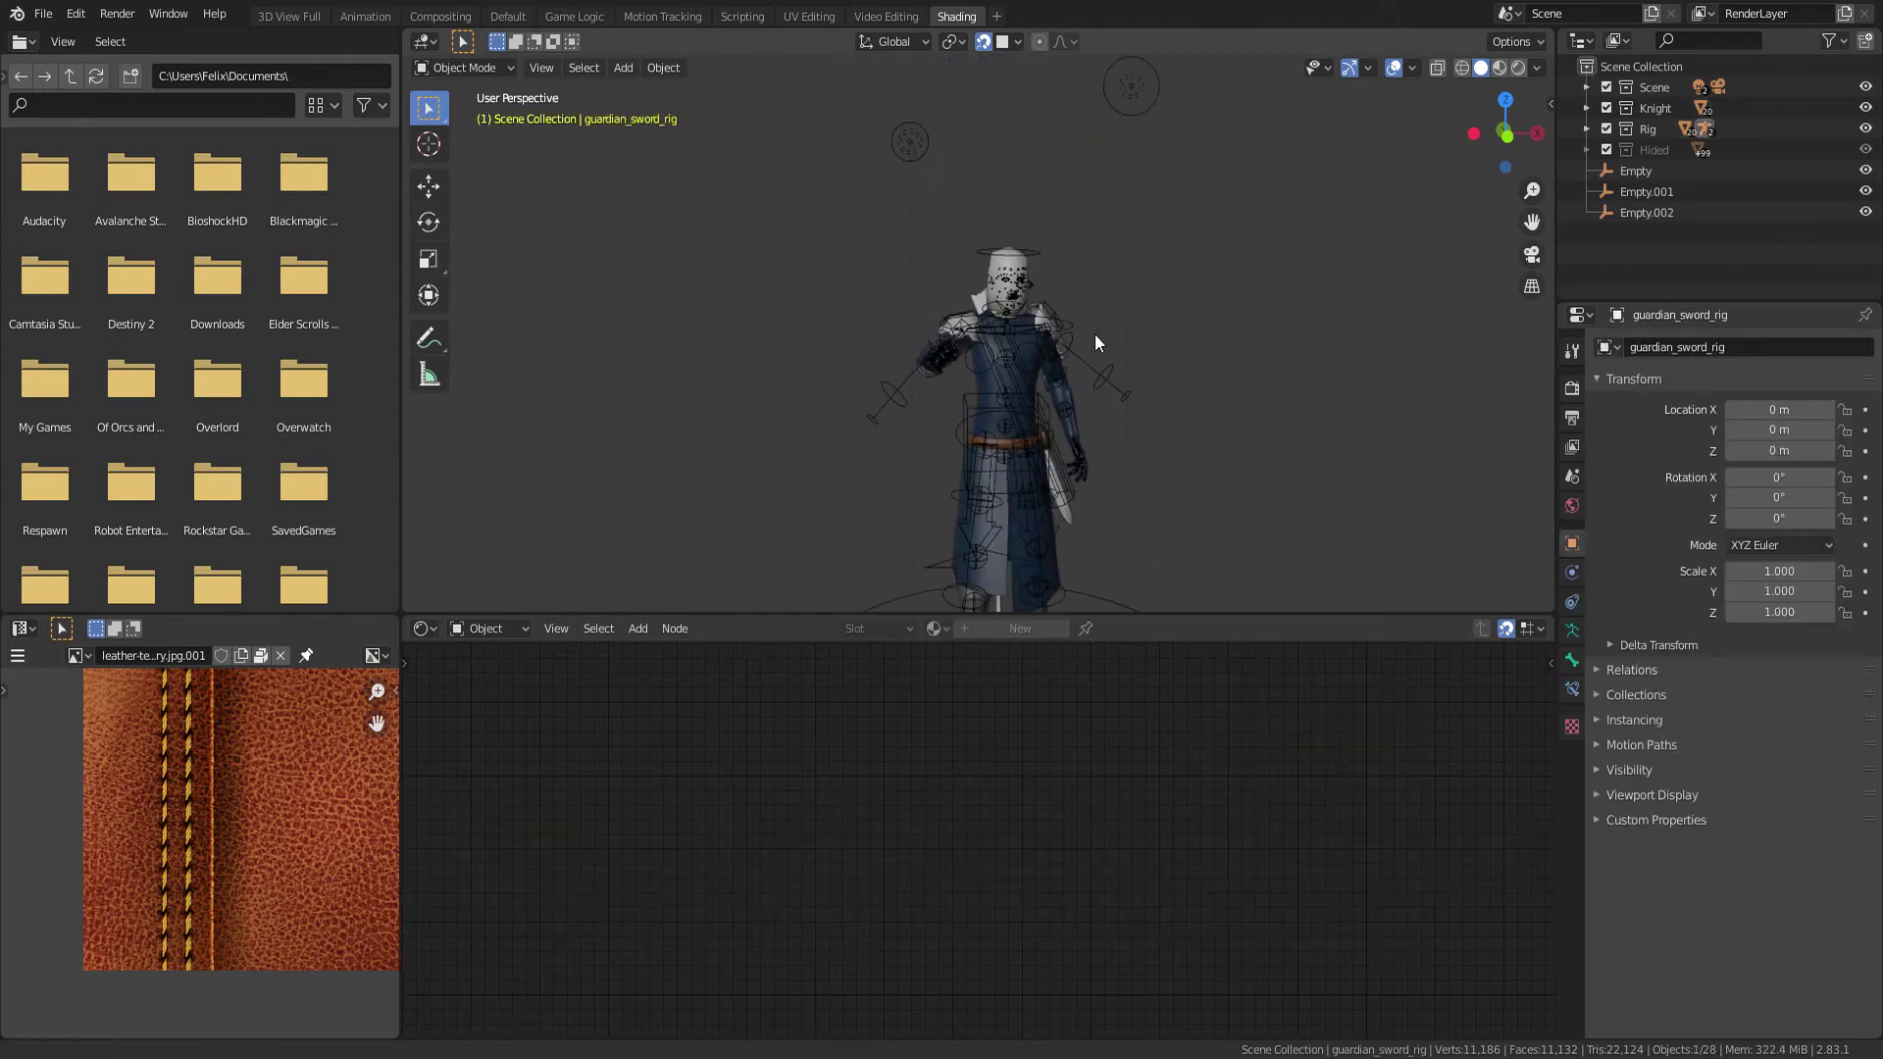
left_click(1570, 633)
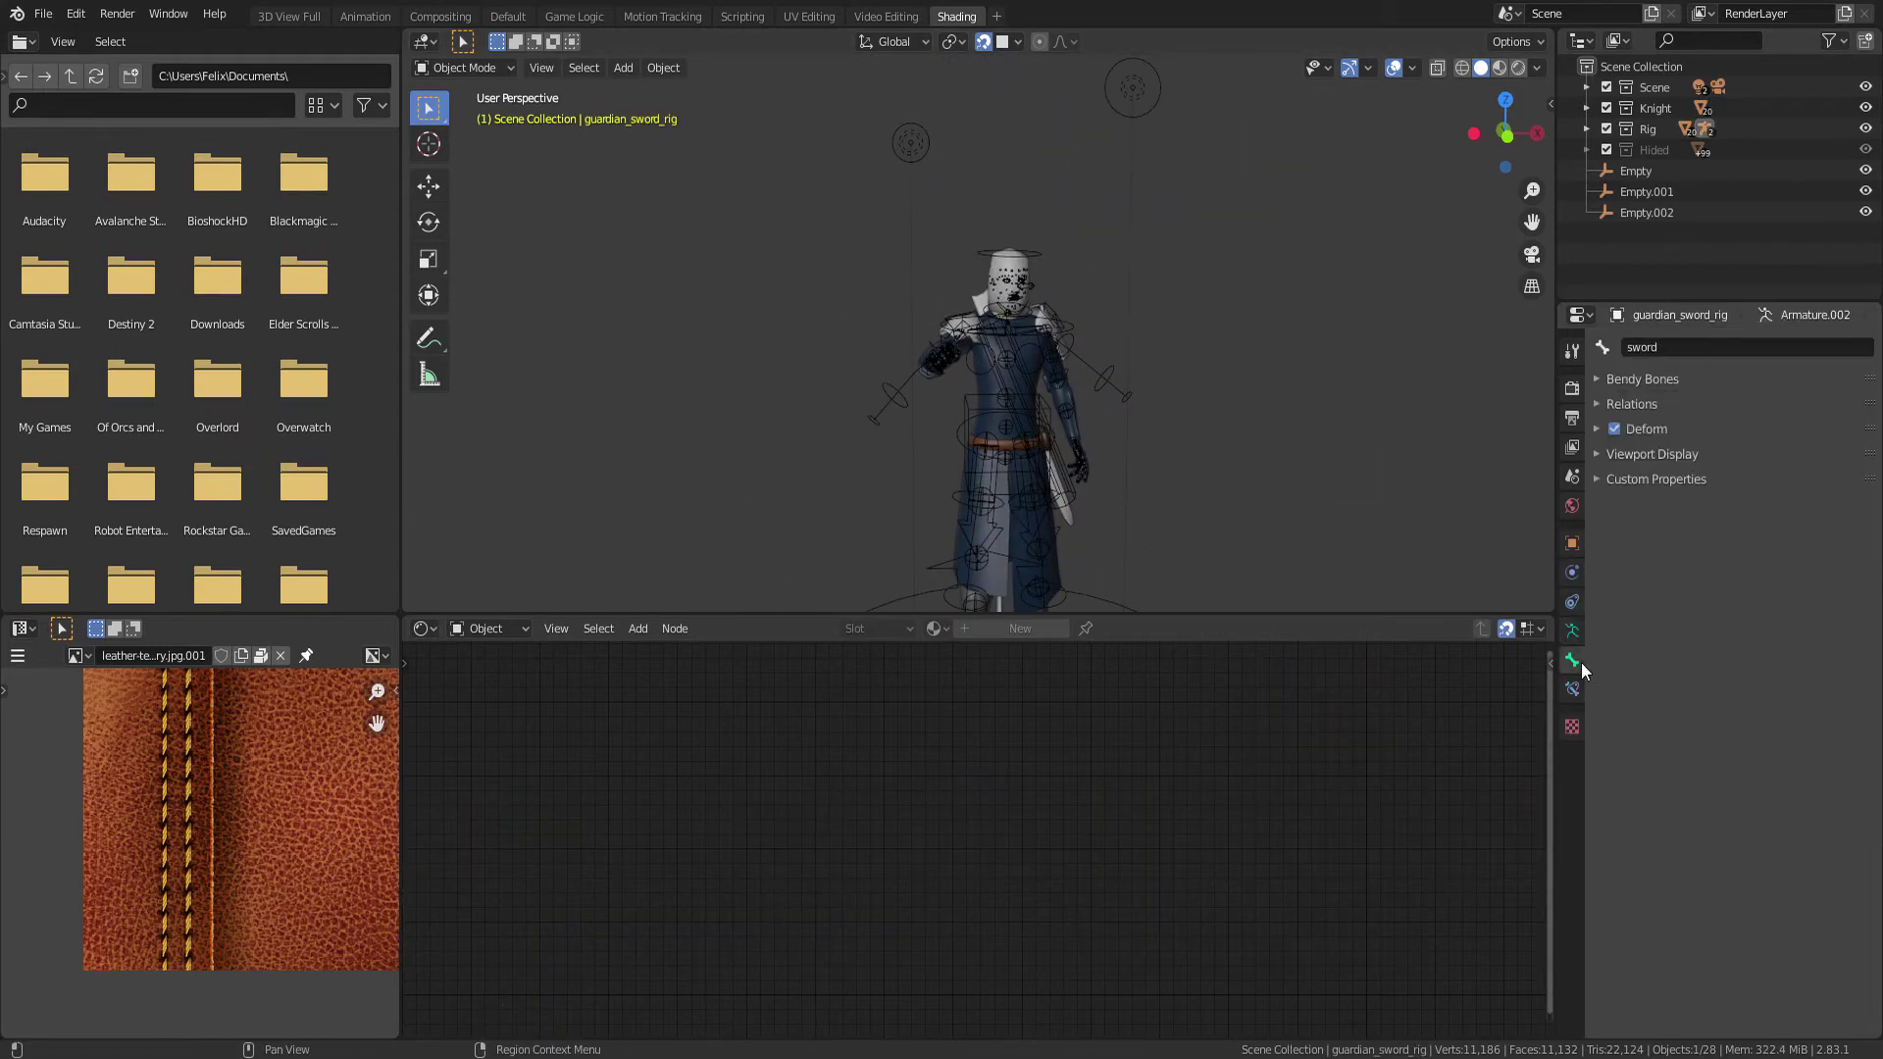
left_click(1575, 685)
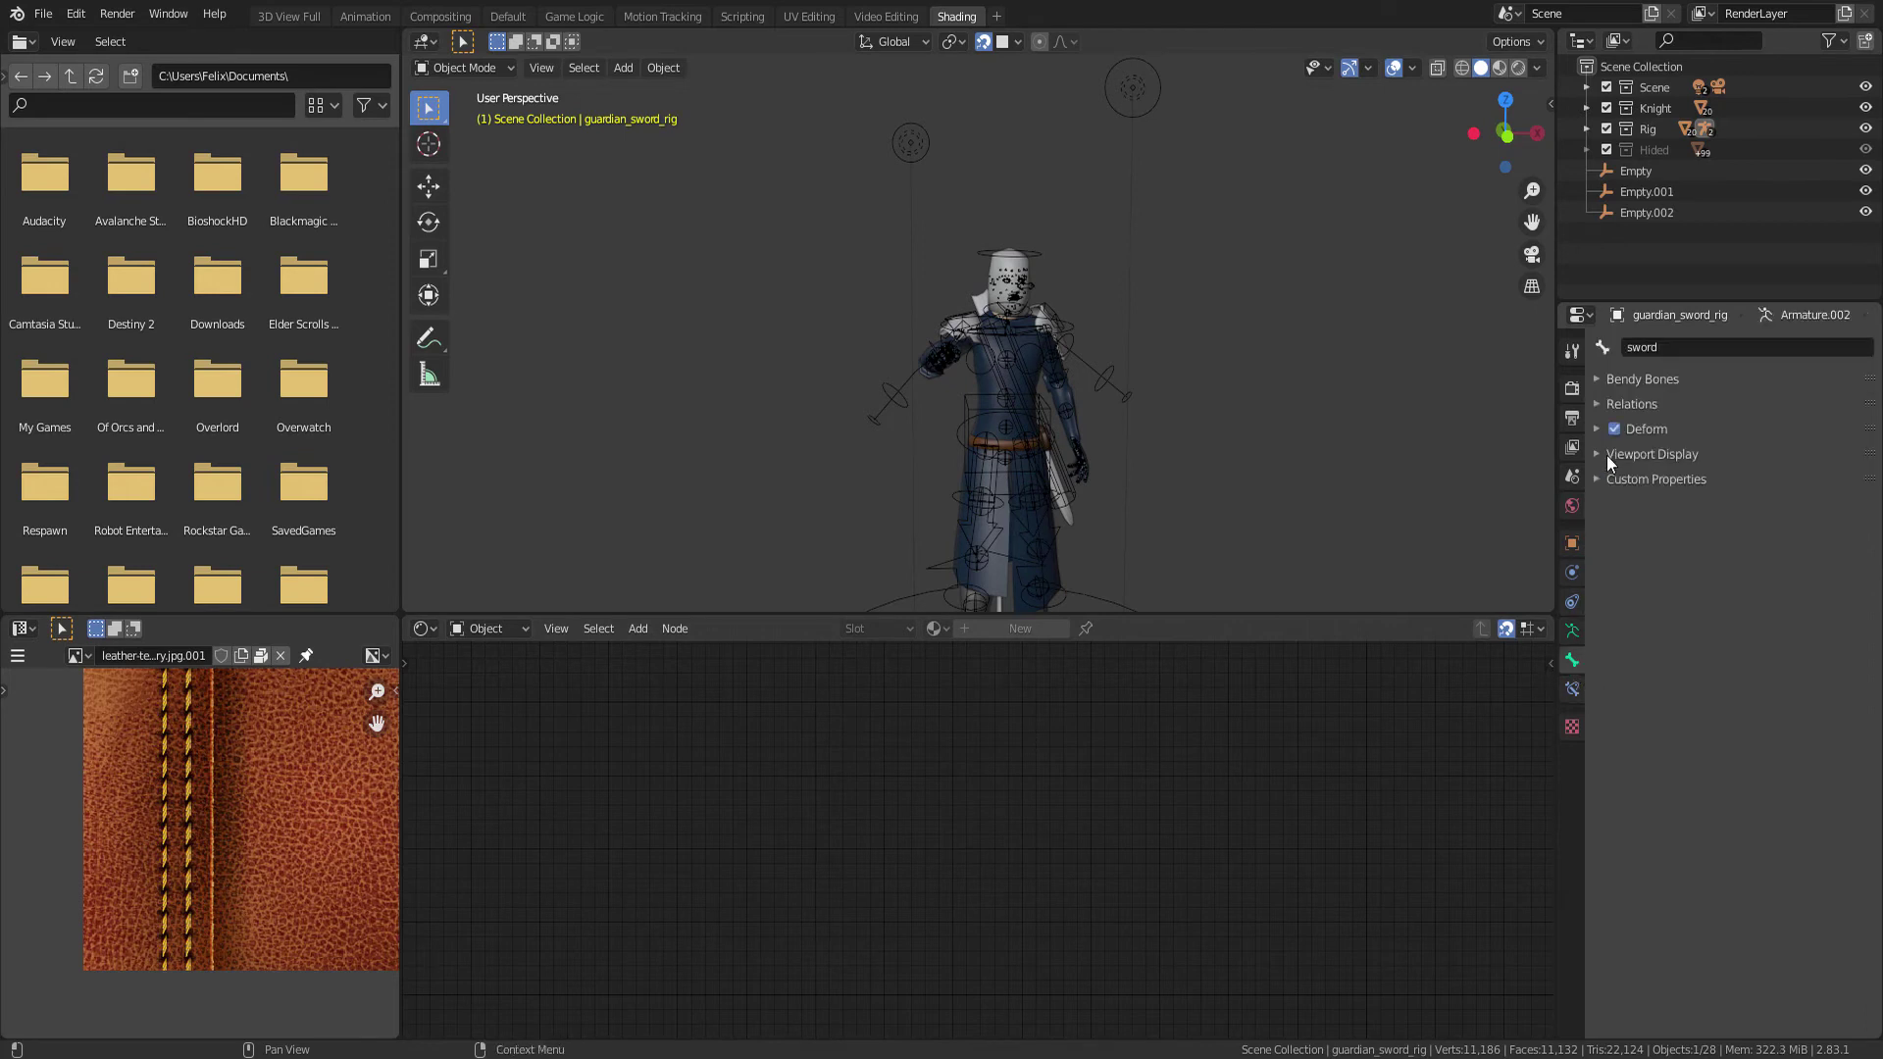
Enable the sword bone's Child Of constraint so the knight grips the sword
left_click(1572, 689)
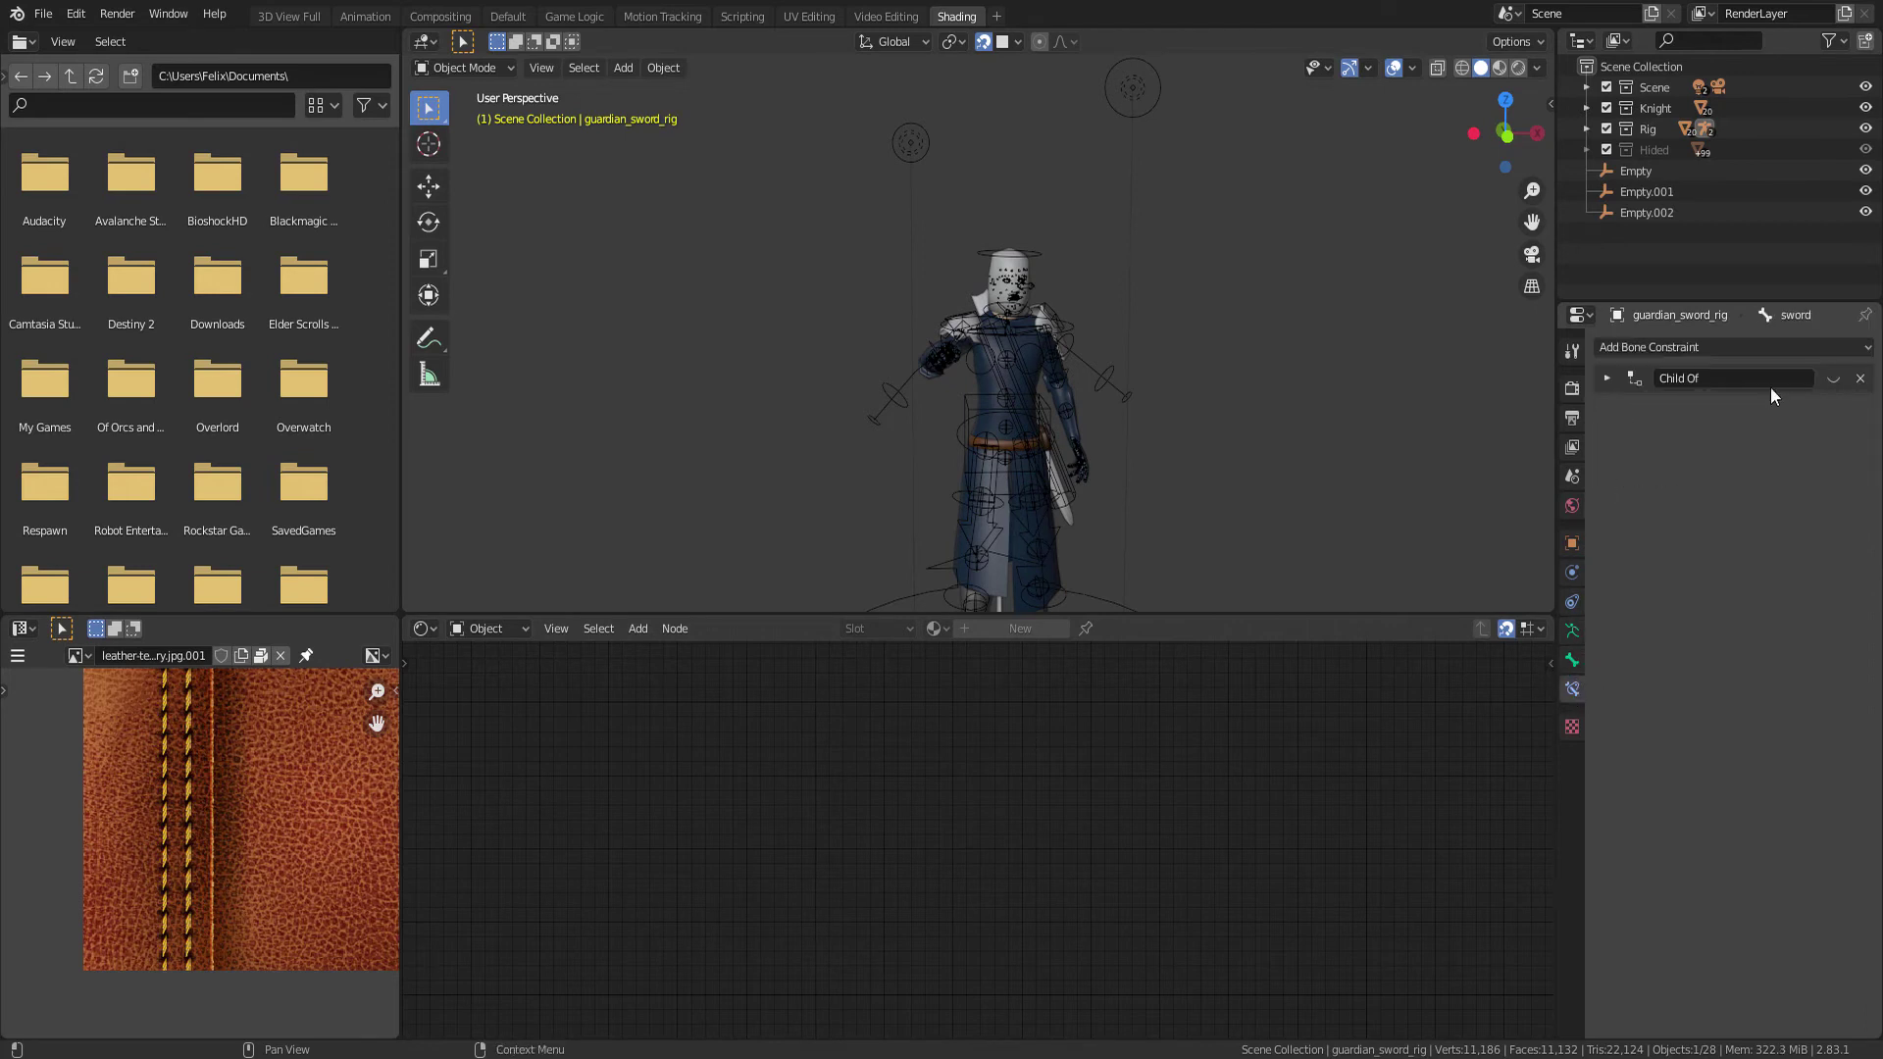
left_click(1832, 379)
mouse_move(1297, 461)
middle_mouse_down()
mouse_move(1361, 467)
mouse_move(1226, 345)
middle_mouse_up()
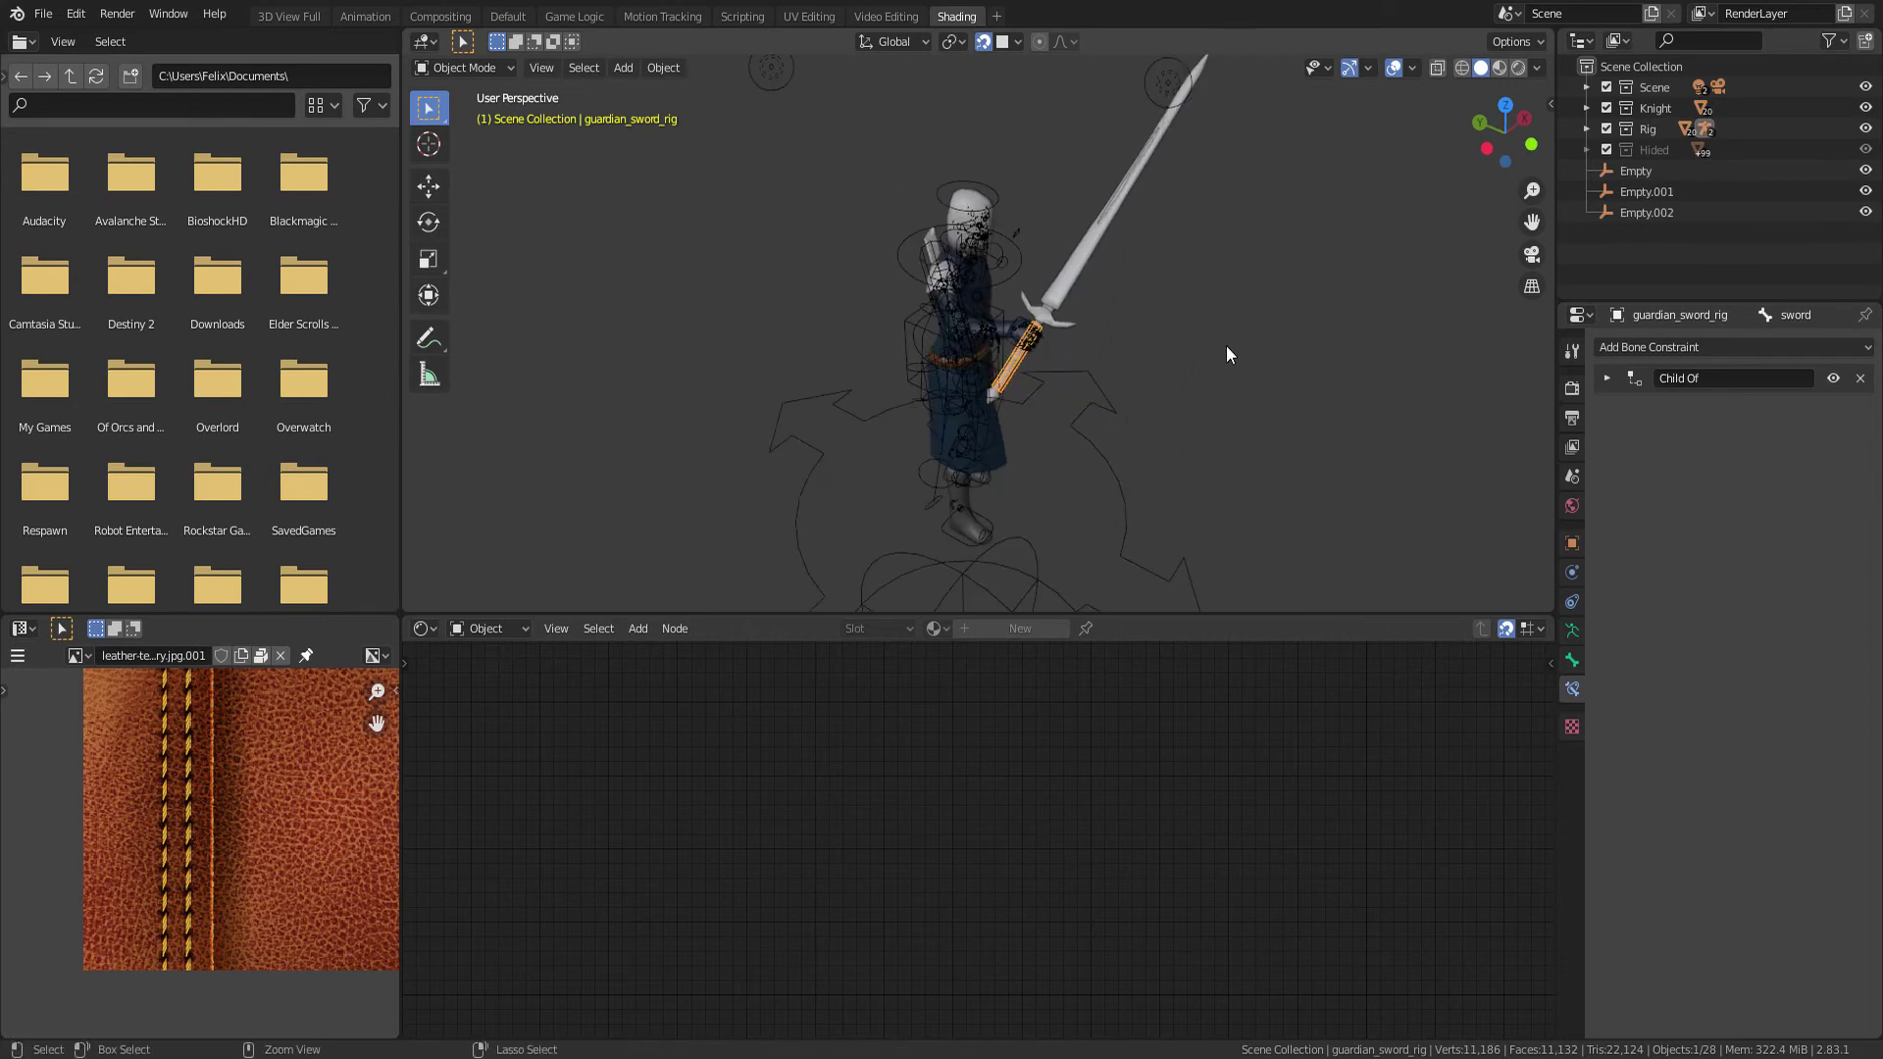
scroll(1134, 345, "up", 5)
In Pose Mode, rotate the sword bone twice about its local Y axis
key("ctrl+Tab")
key("r")
key("y")
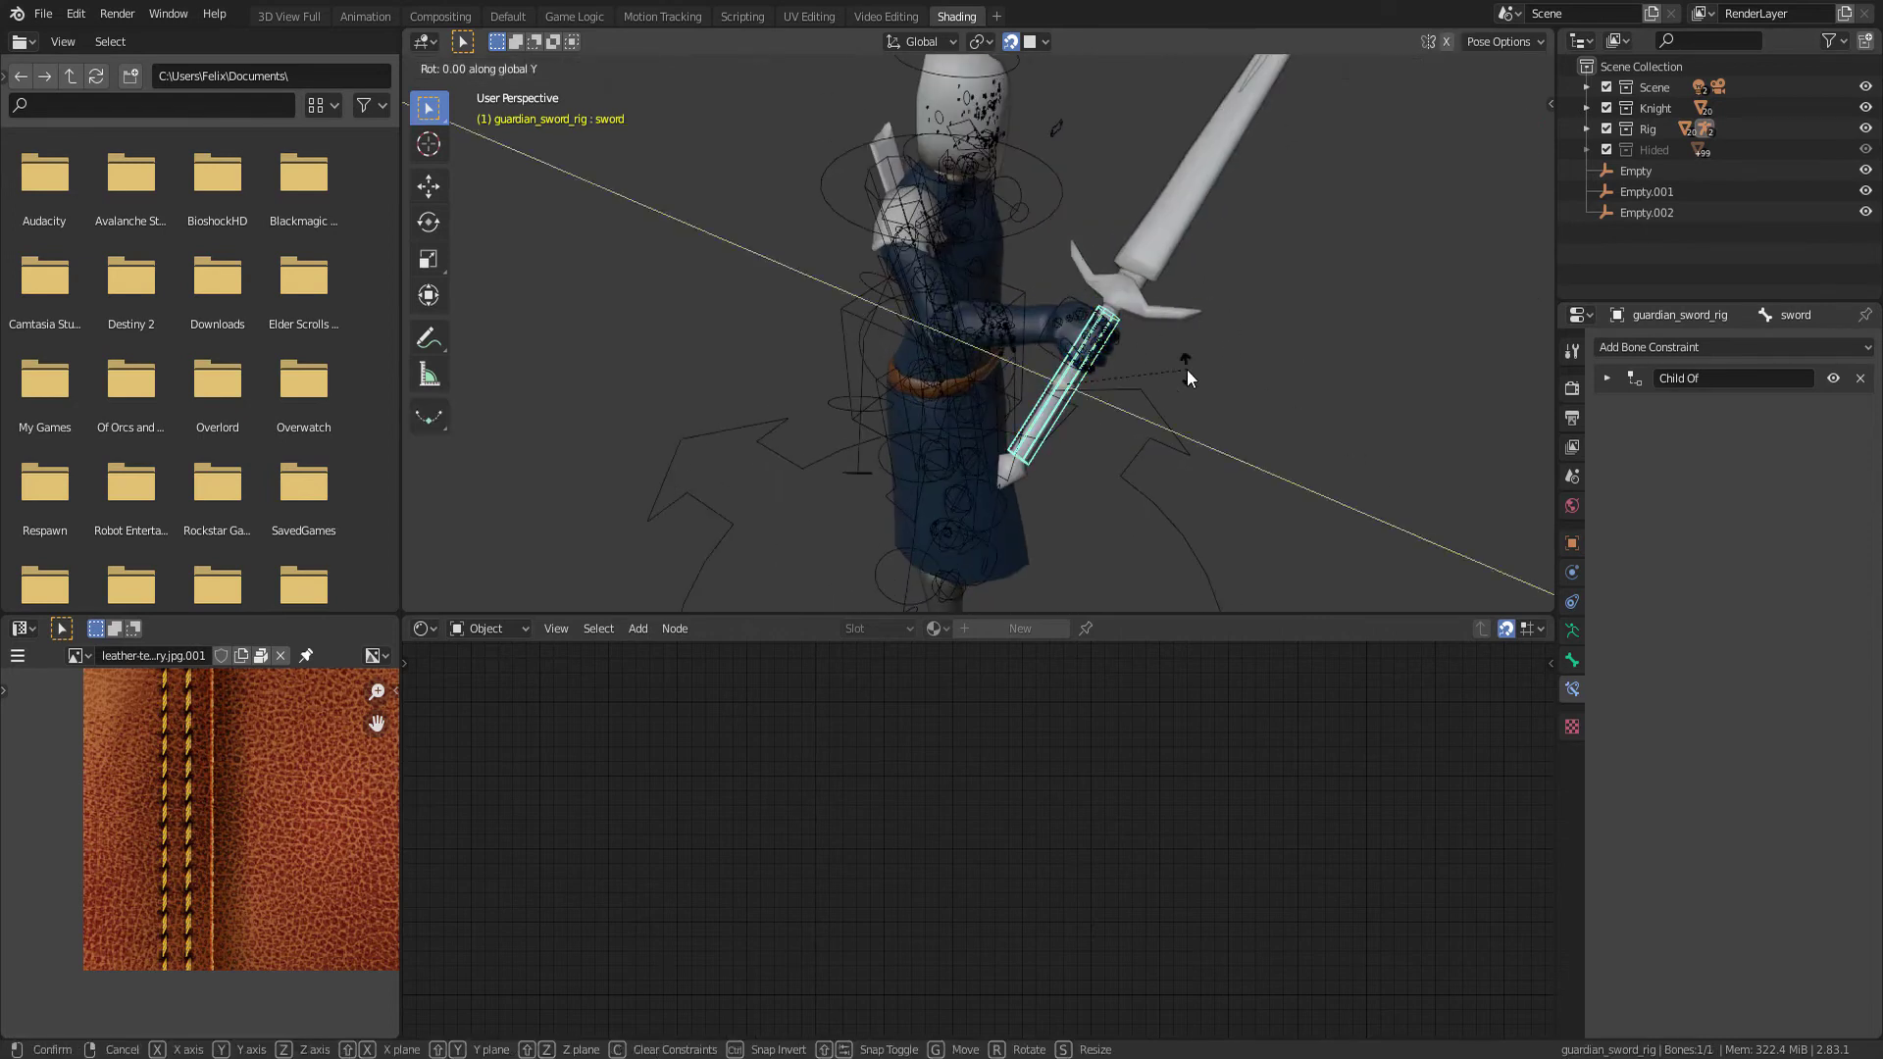
key("y")
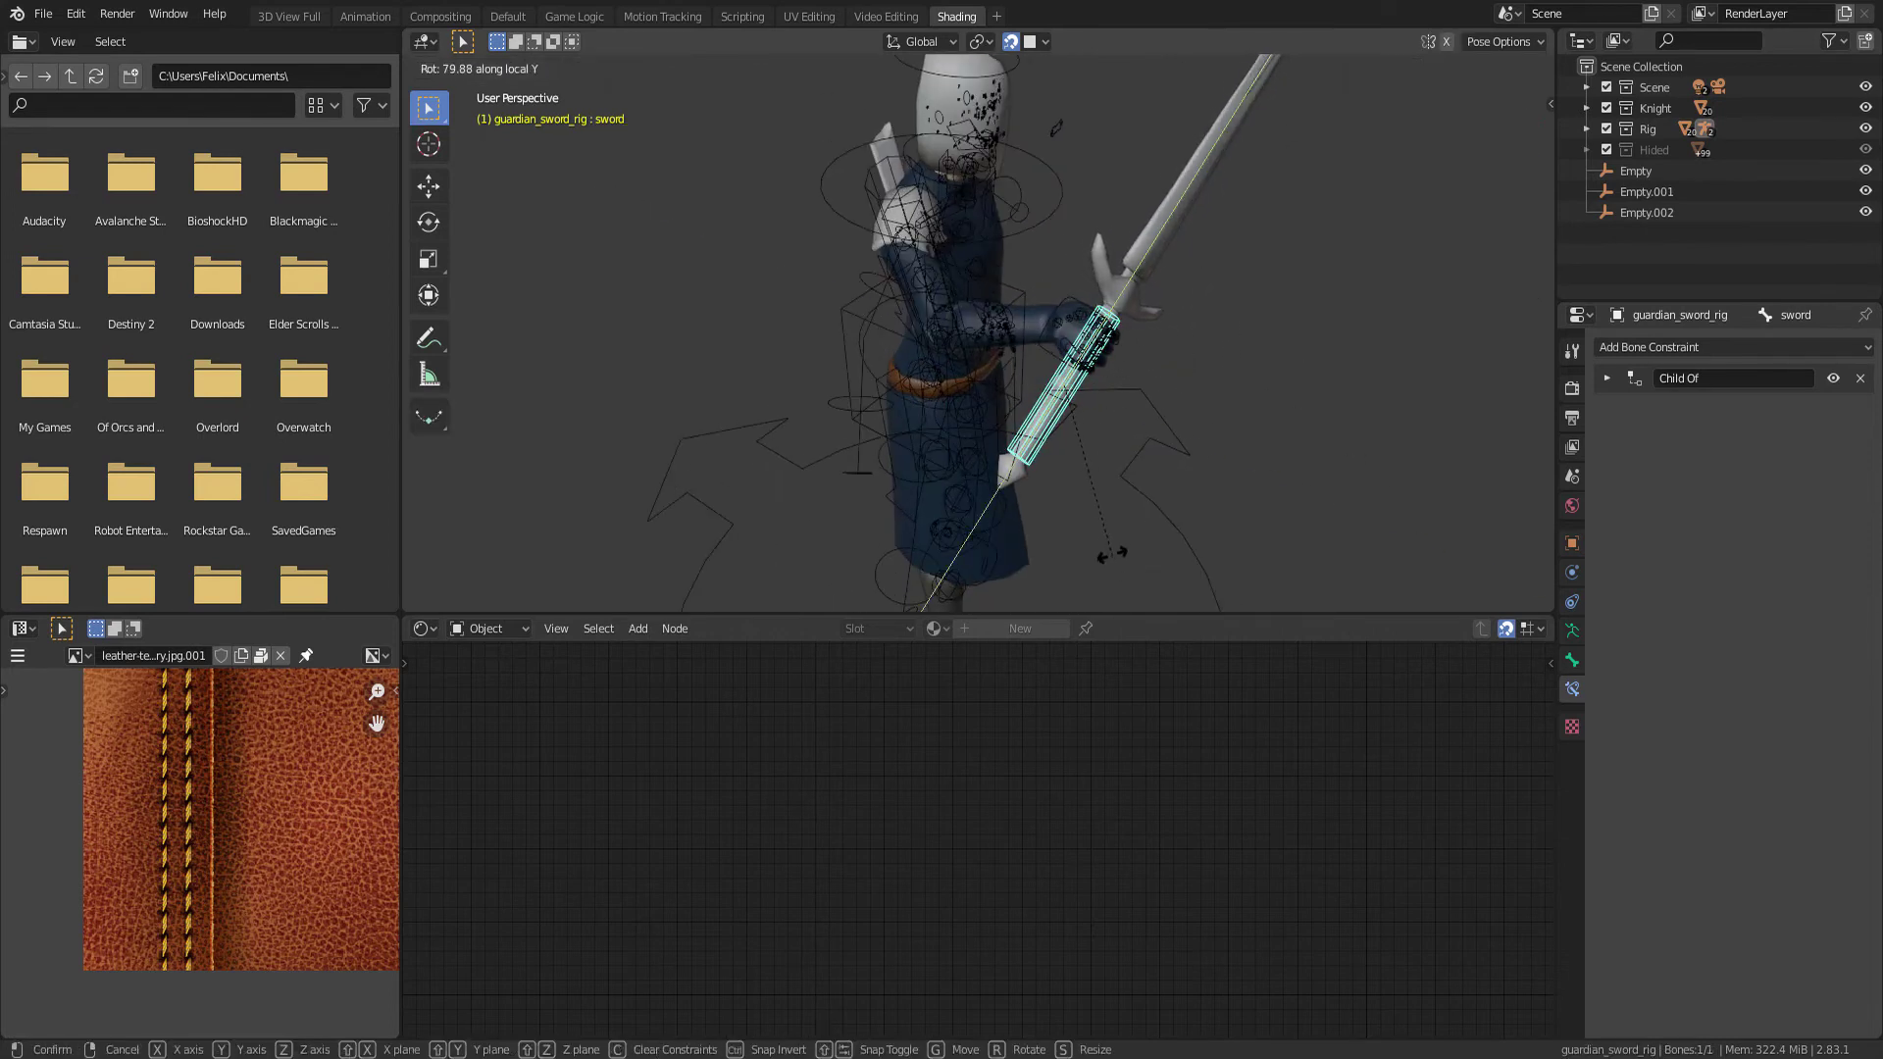
left_click(1150, 479)
mouse_move(1143, 520)
middle_mouse_down()
mouse_move(1020, 377)
mouse_move(1075, 394)
middle_mouse_up()
key("r")
key("y")
key("y")
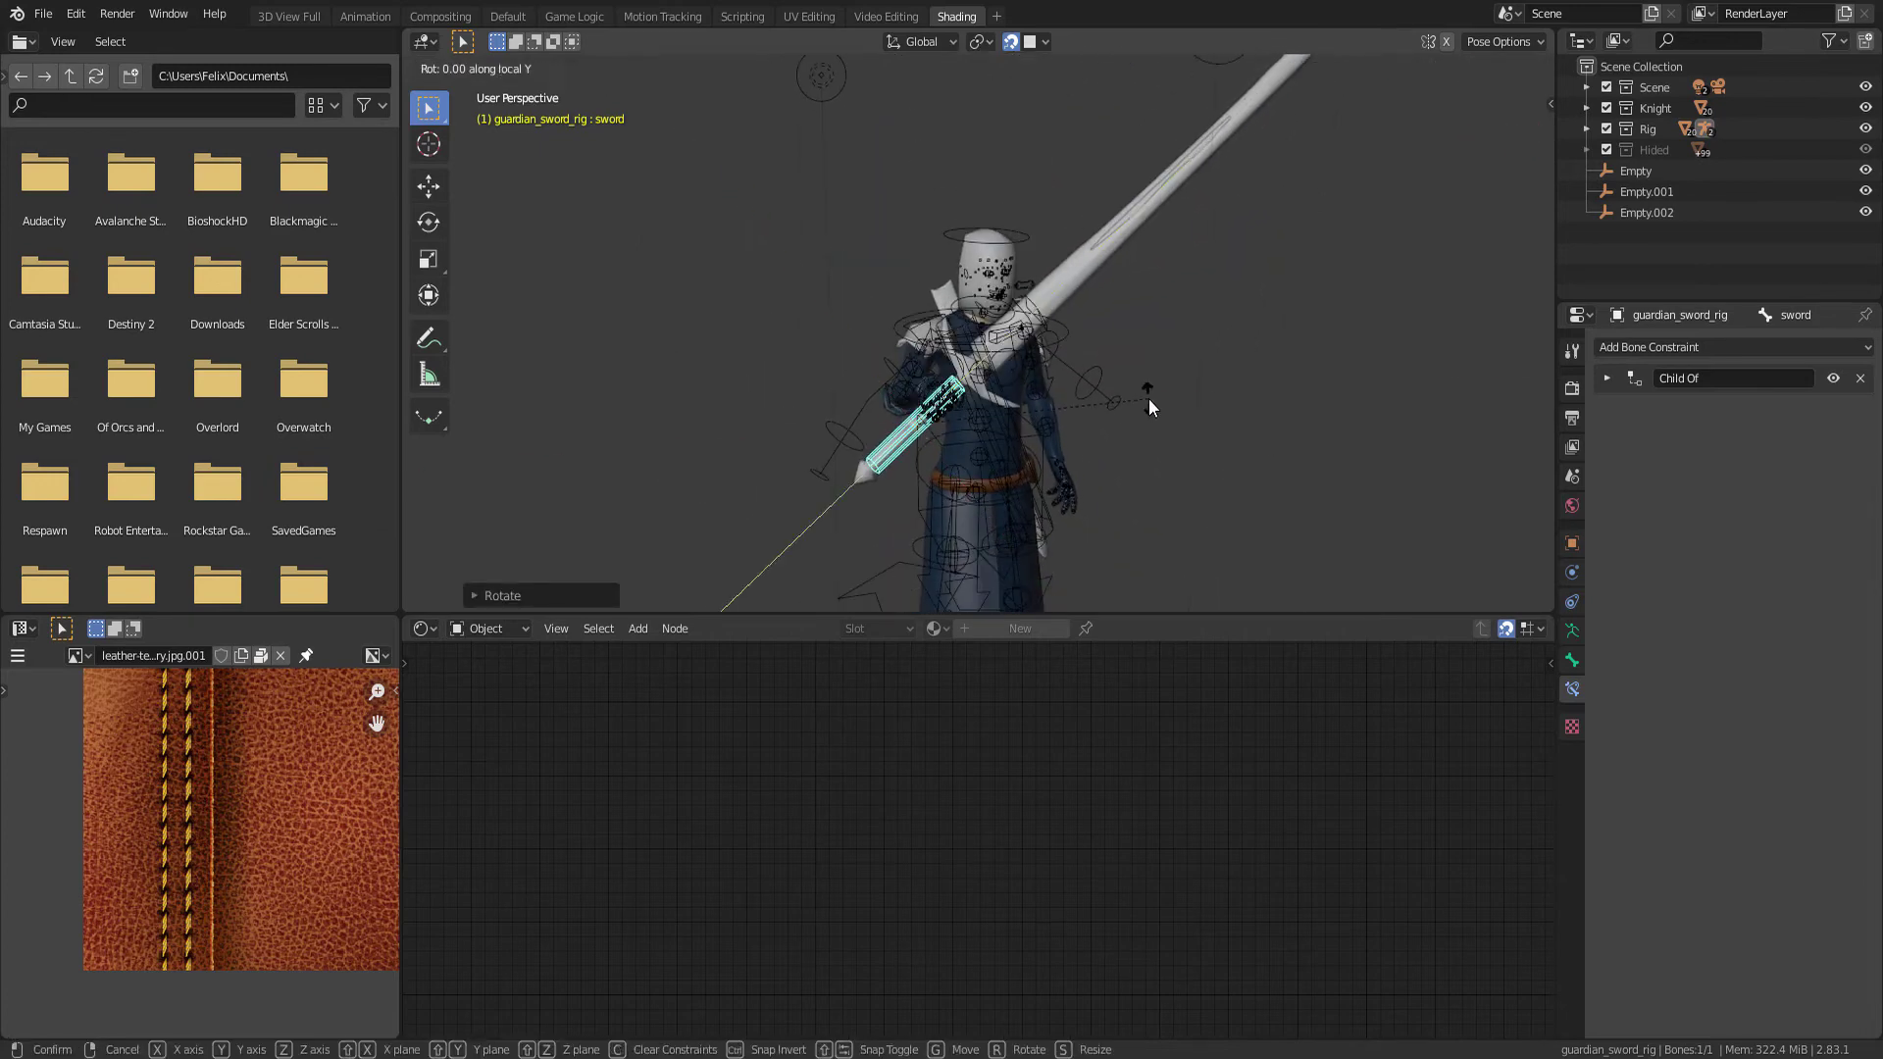
left_click(1144, 384)
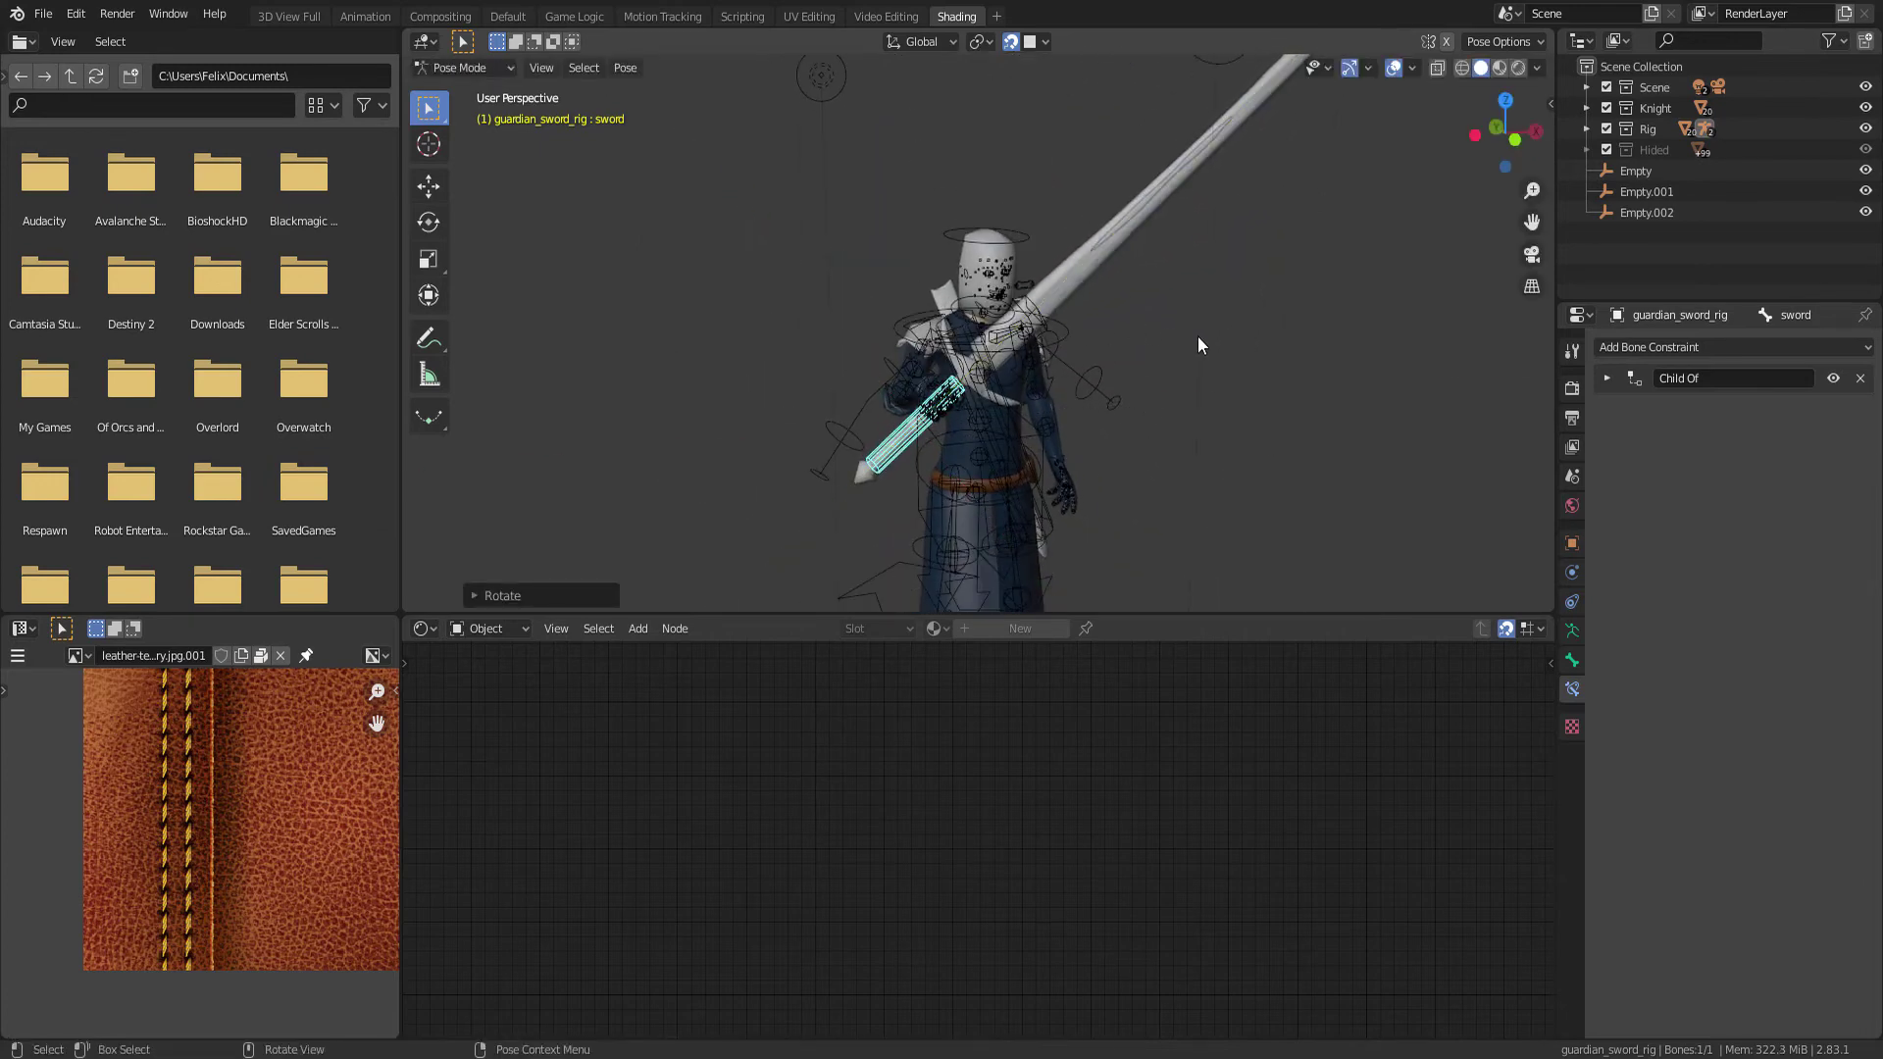
Return to Object Mode and select the sword blade
key("shift+ctrl+c")
key("Escape")
key("ctrl+Tab")
mouse_move(1209, 417)
middle_mouse_down()
mouse_move(1179, 322)
mouse_move(1037, 420)
mouse_move(932, 317)
middle_mouse_up()
left_click(902, 235)
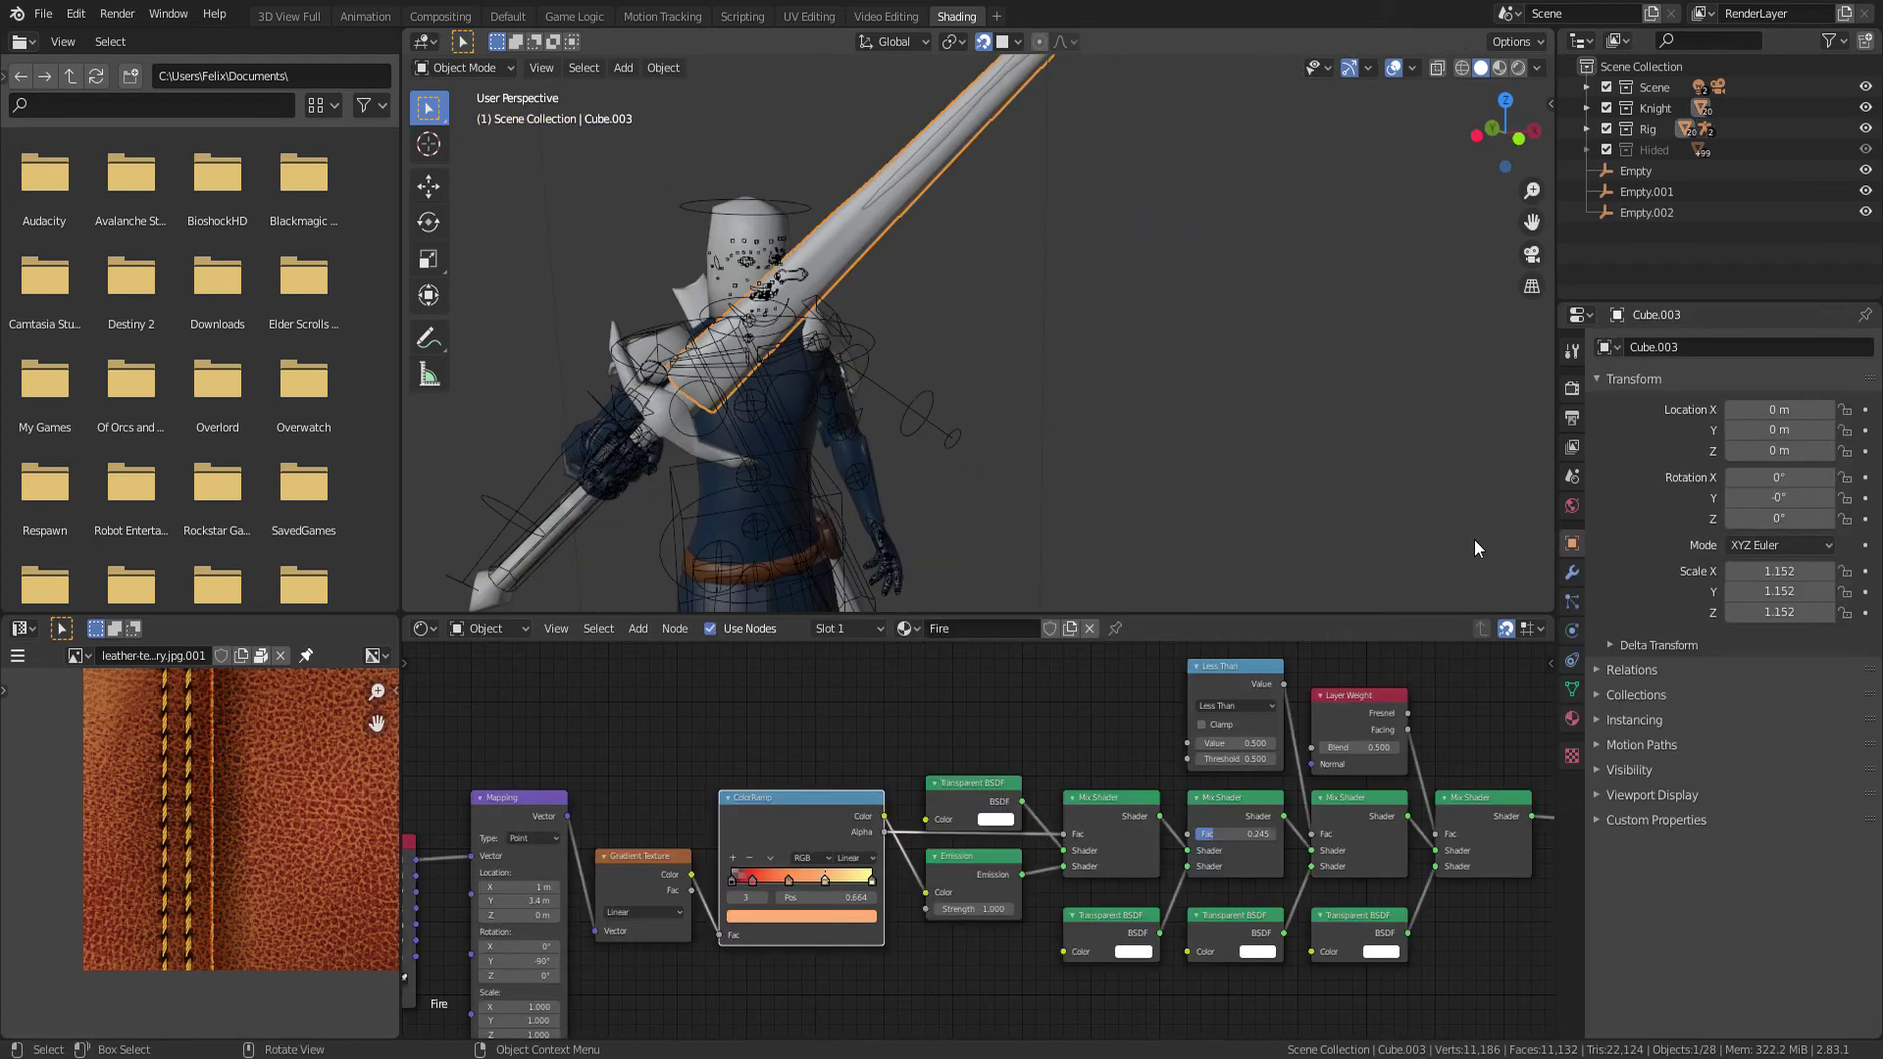
Test the blade's Displace strength and step back to the previous keyframe
left_click(1573, 575)
mouse_move(1805, 577)
left_mouse_down()
mouse_move(1859, 577)
mouse_move(1805, 577)
left_mouse_up()
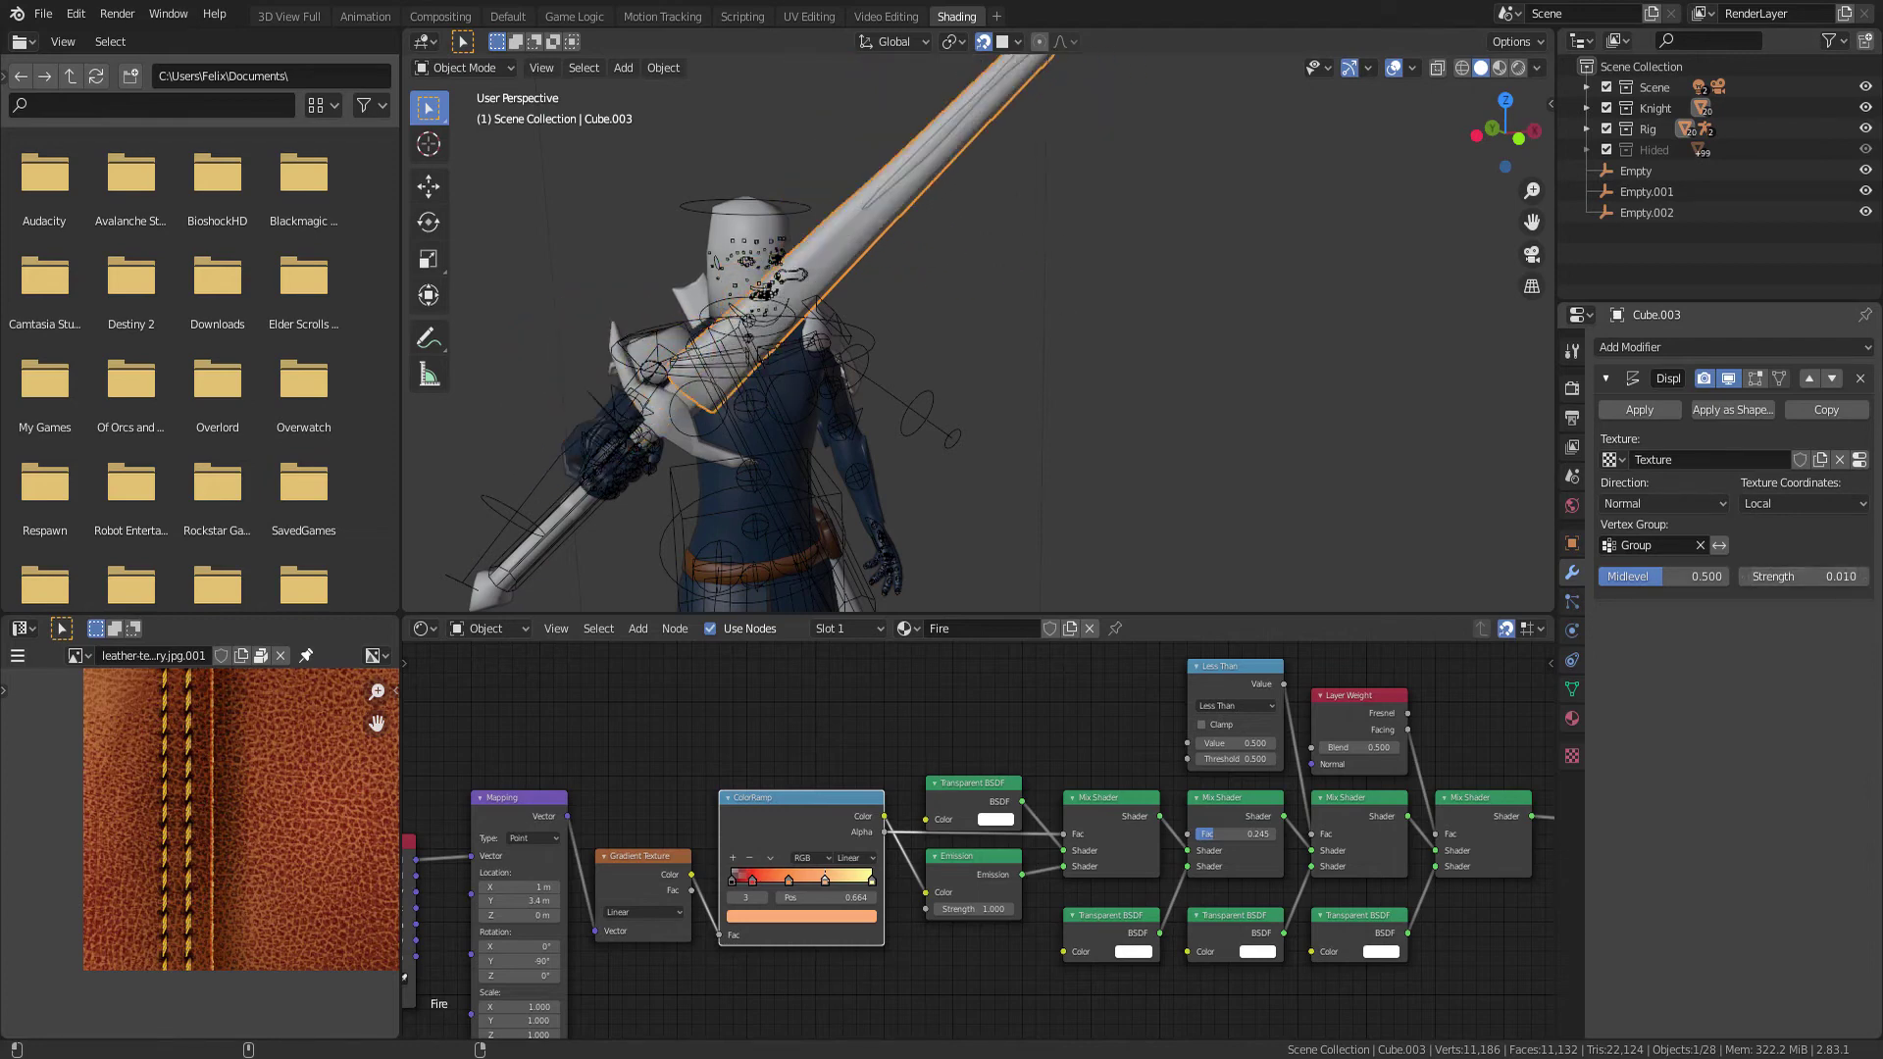
scroll(1102, 487, "down", 4)
key("Down")
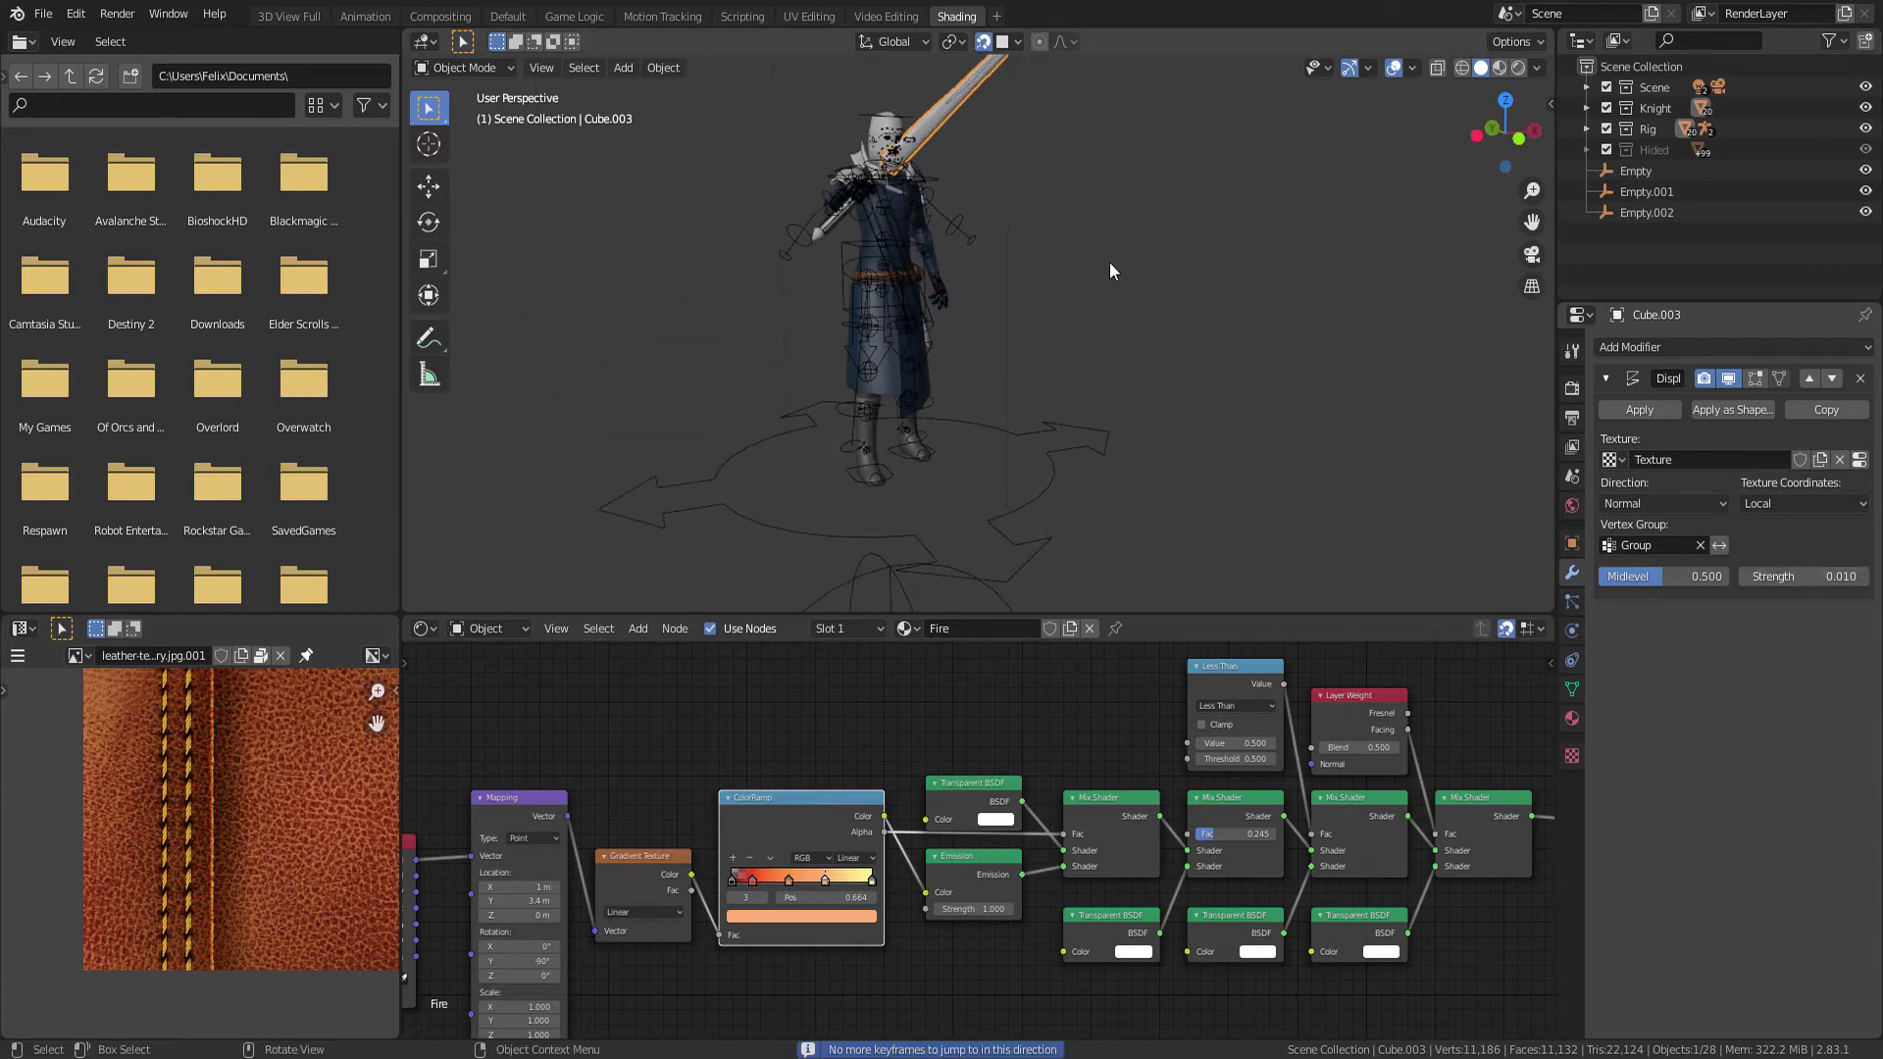
key("Left")
Disable the sword bone's Child Of constraint so the sword hangs straight down
left_click(878, 167)
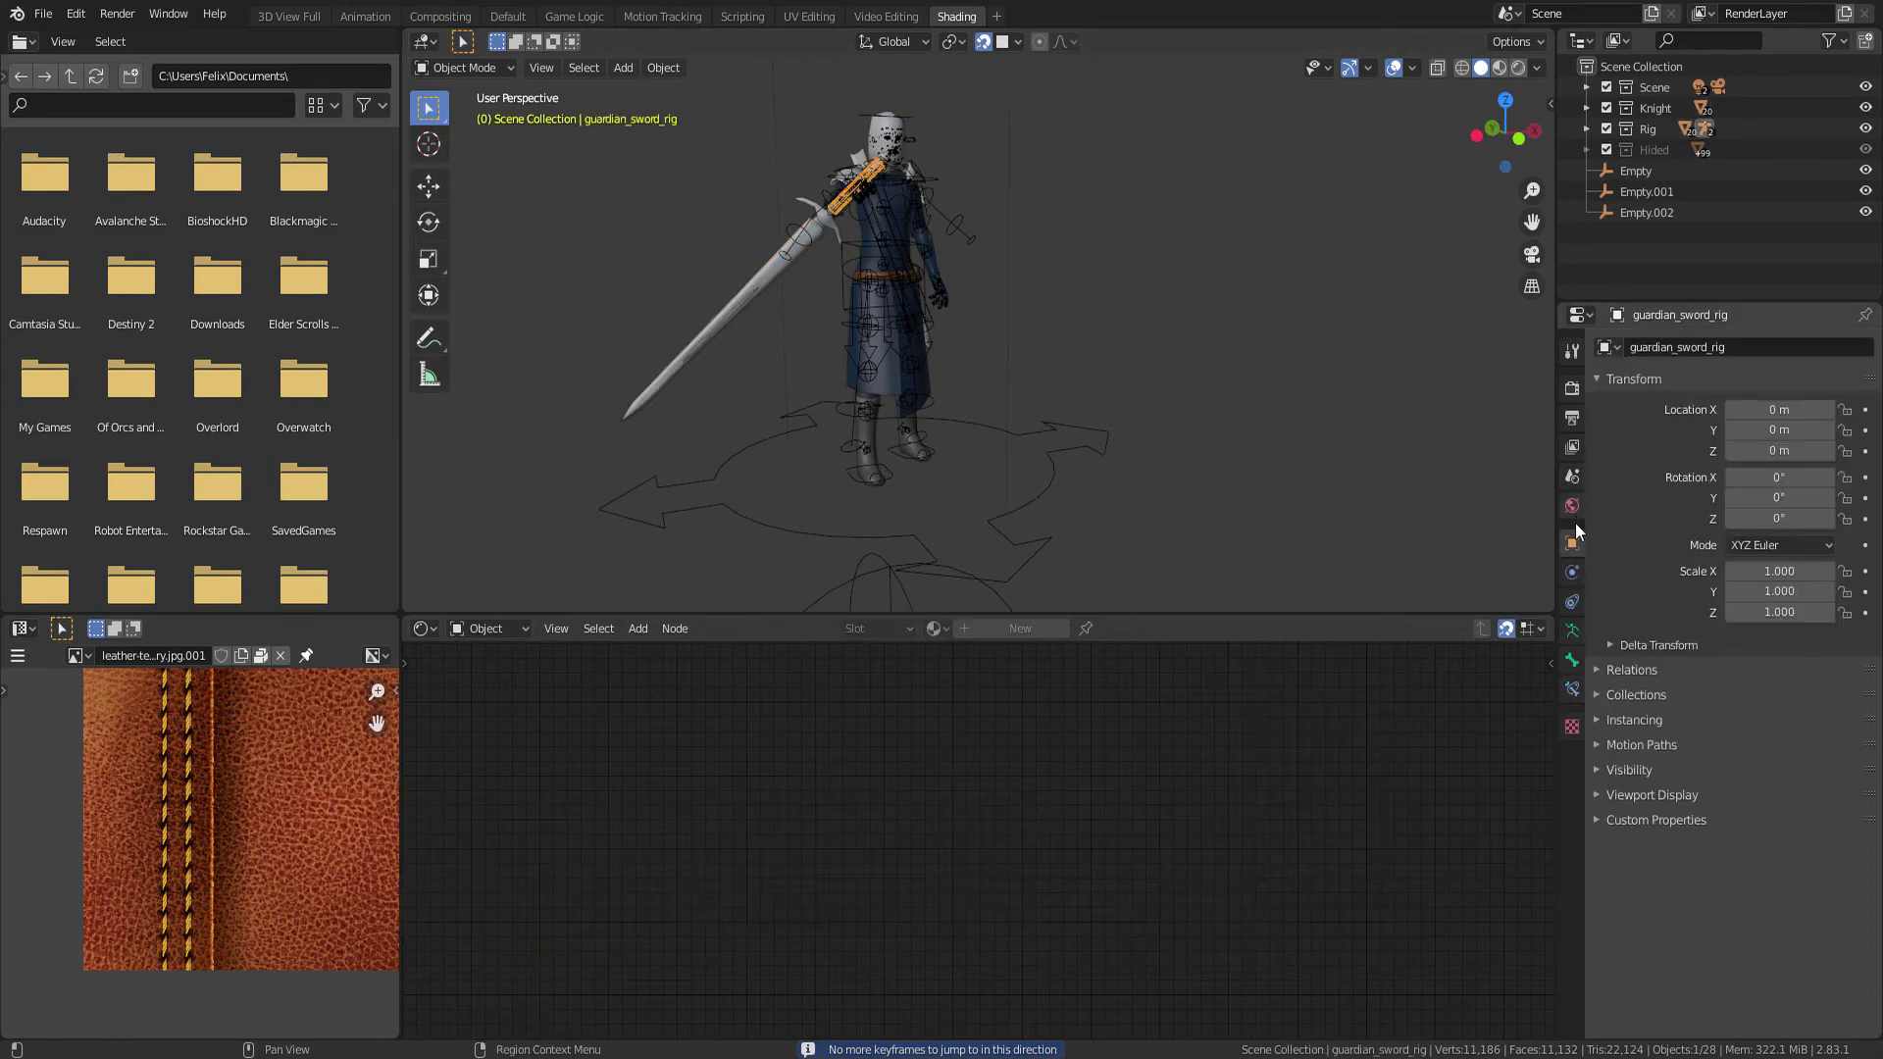
left_click(1577, 677)
left_click(1833, 377)
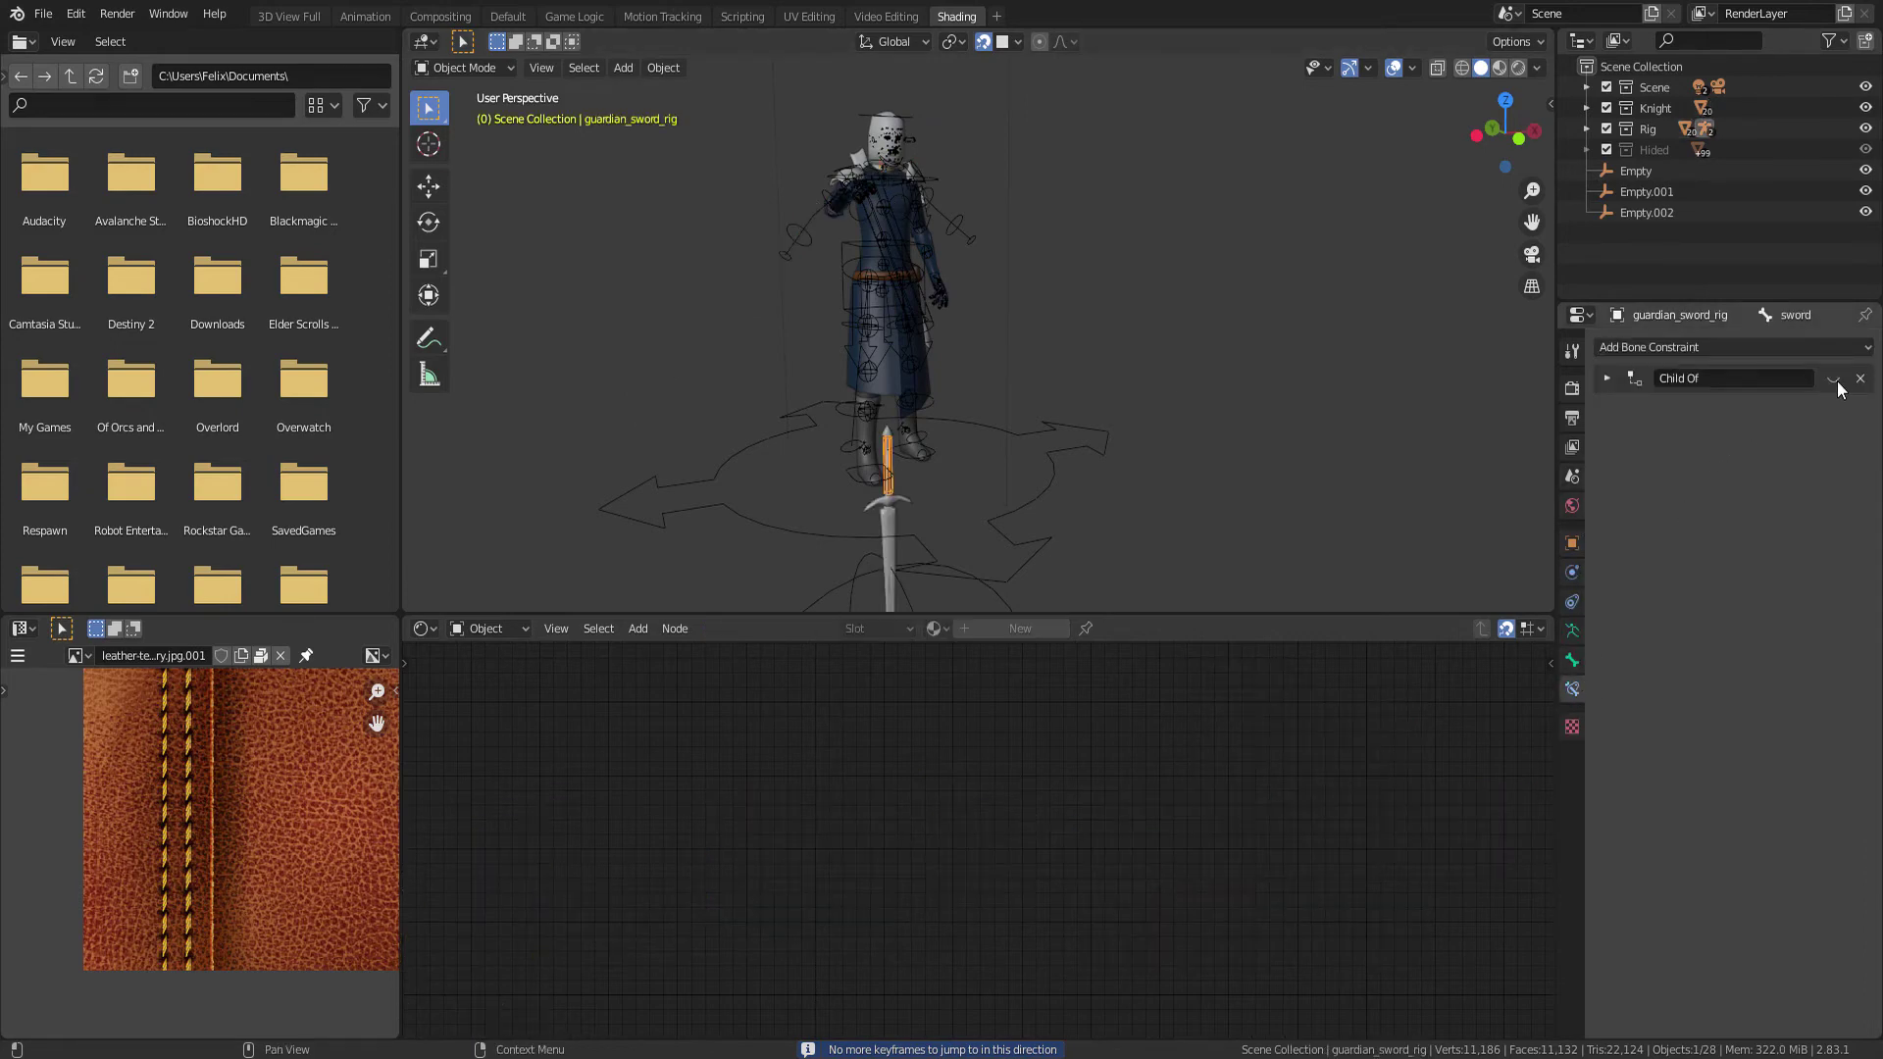
mouse_move(931, 422)
middle_mouse_down()
mouse_move(935, 556)
mouse_move(1063, 315)
middle_mouse_up()
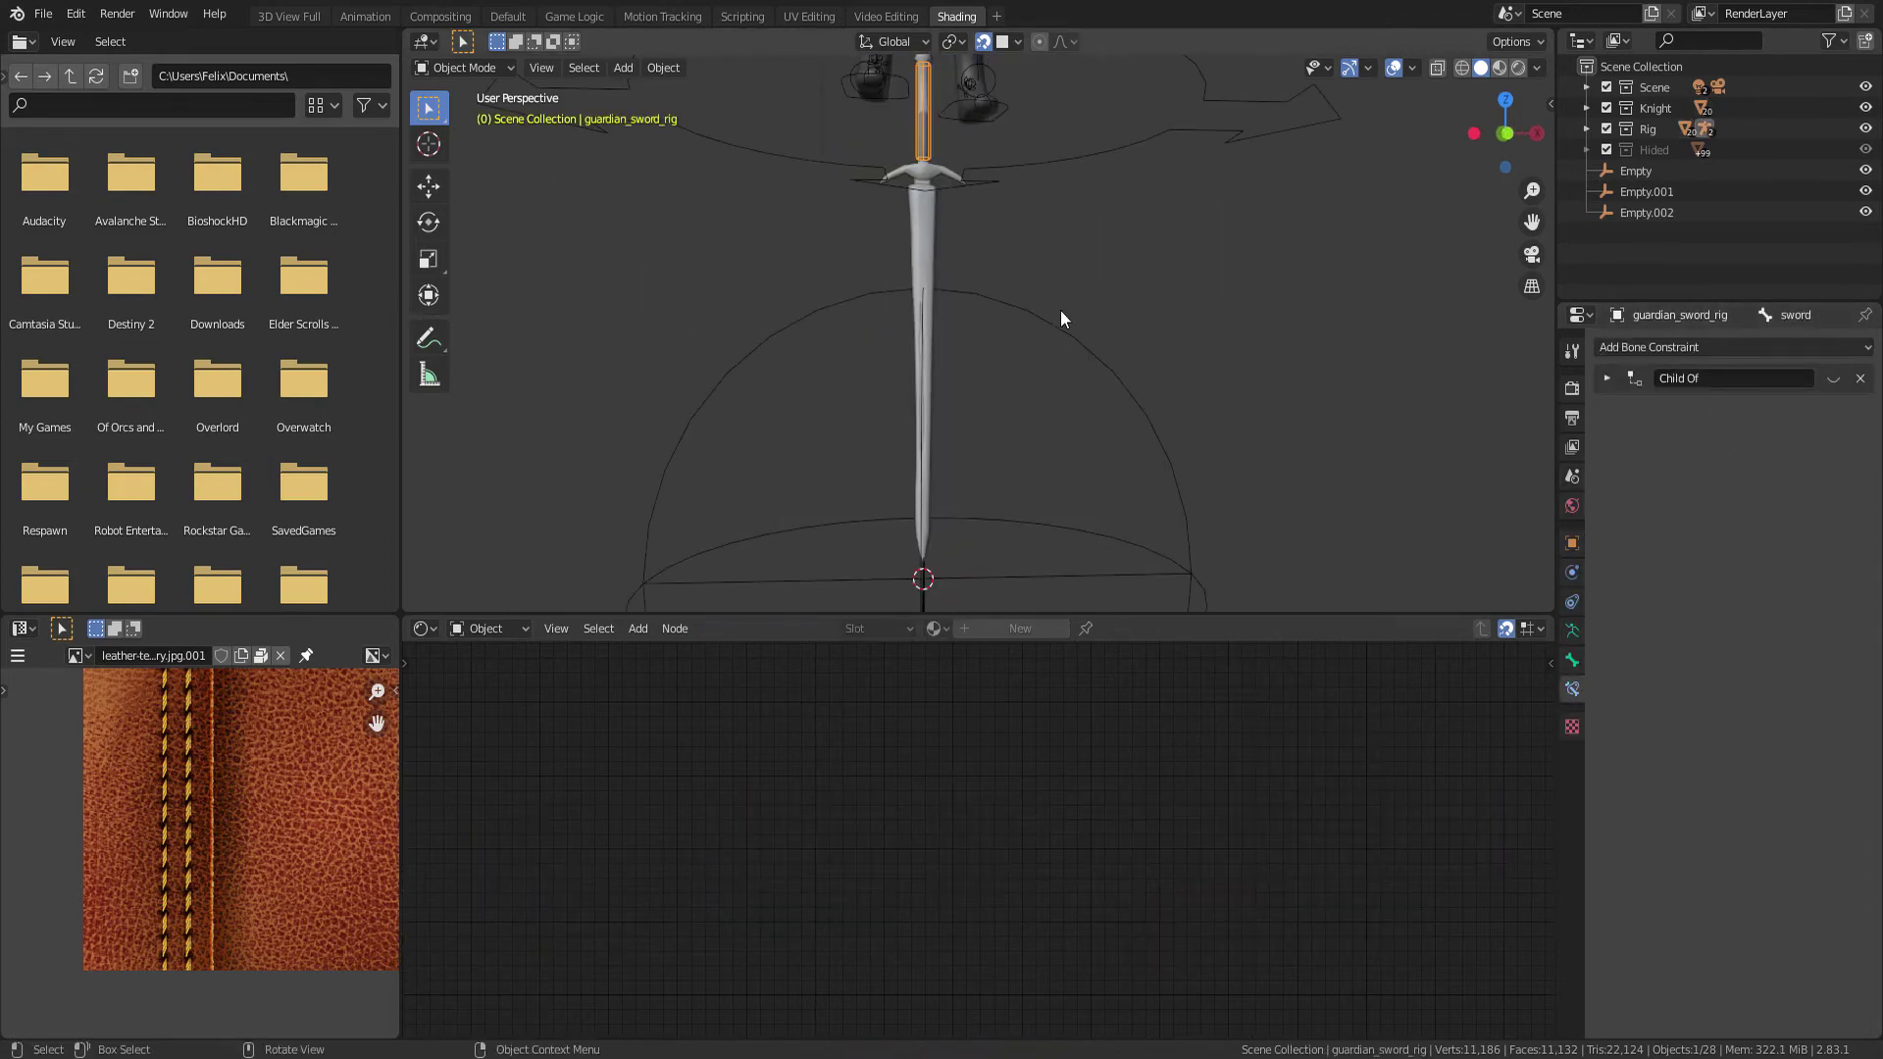
Preview the fire in Rendered shading from the front and recheck its Displace modifier
left_click(1518, 67)
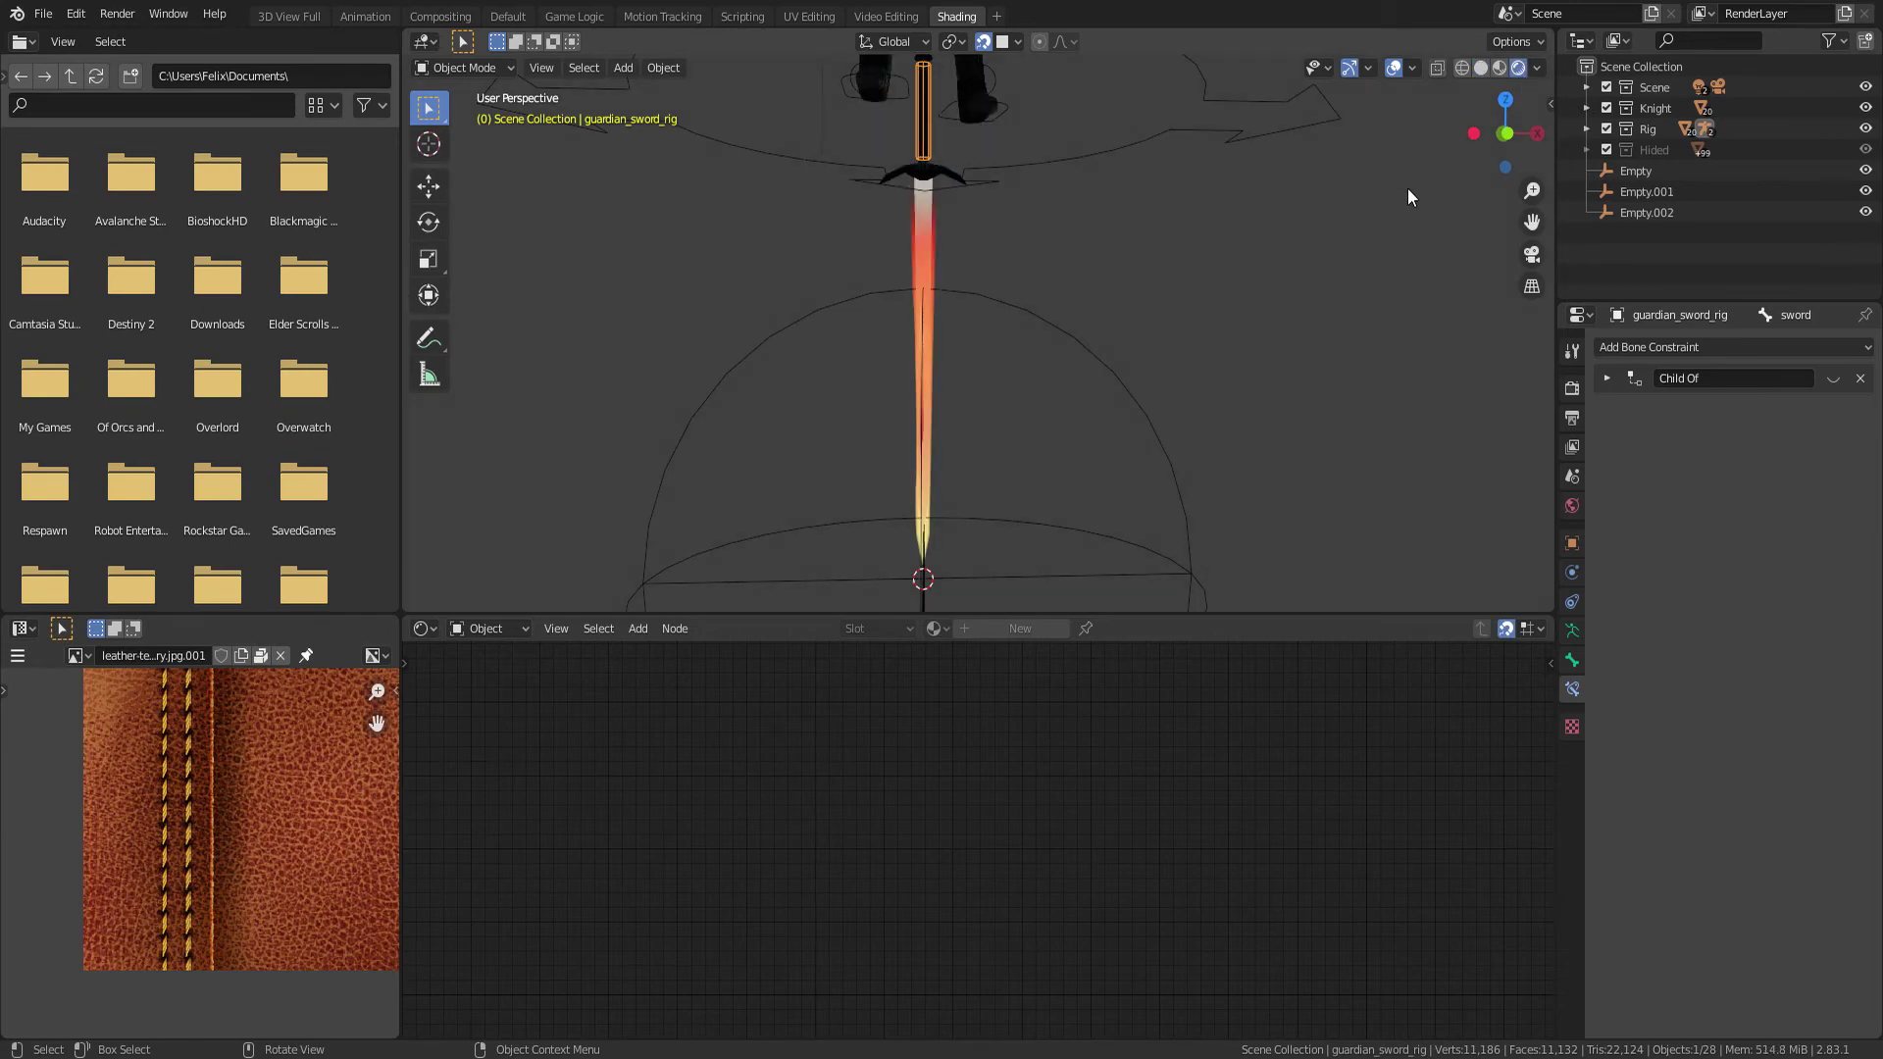
key("KP_1")
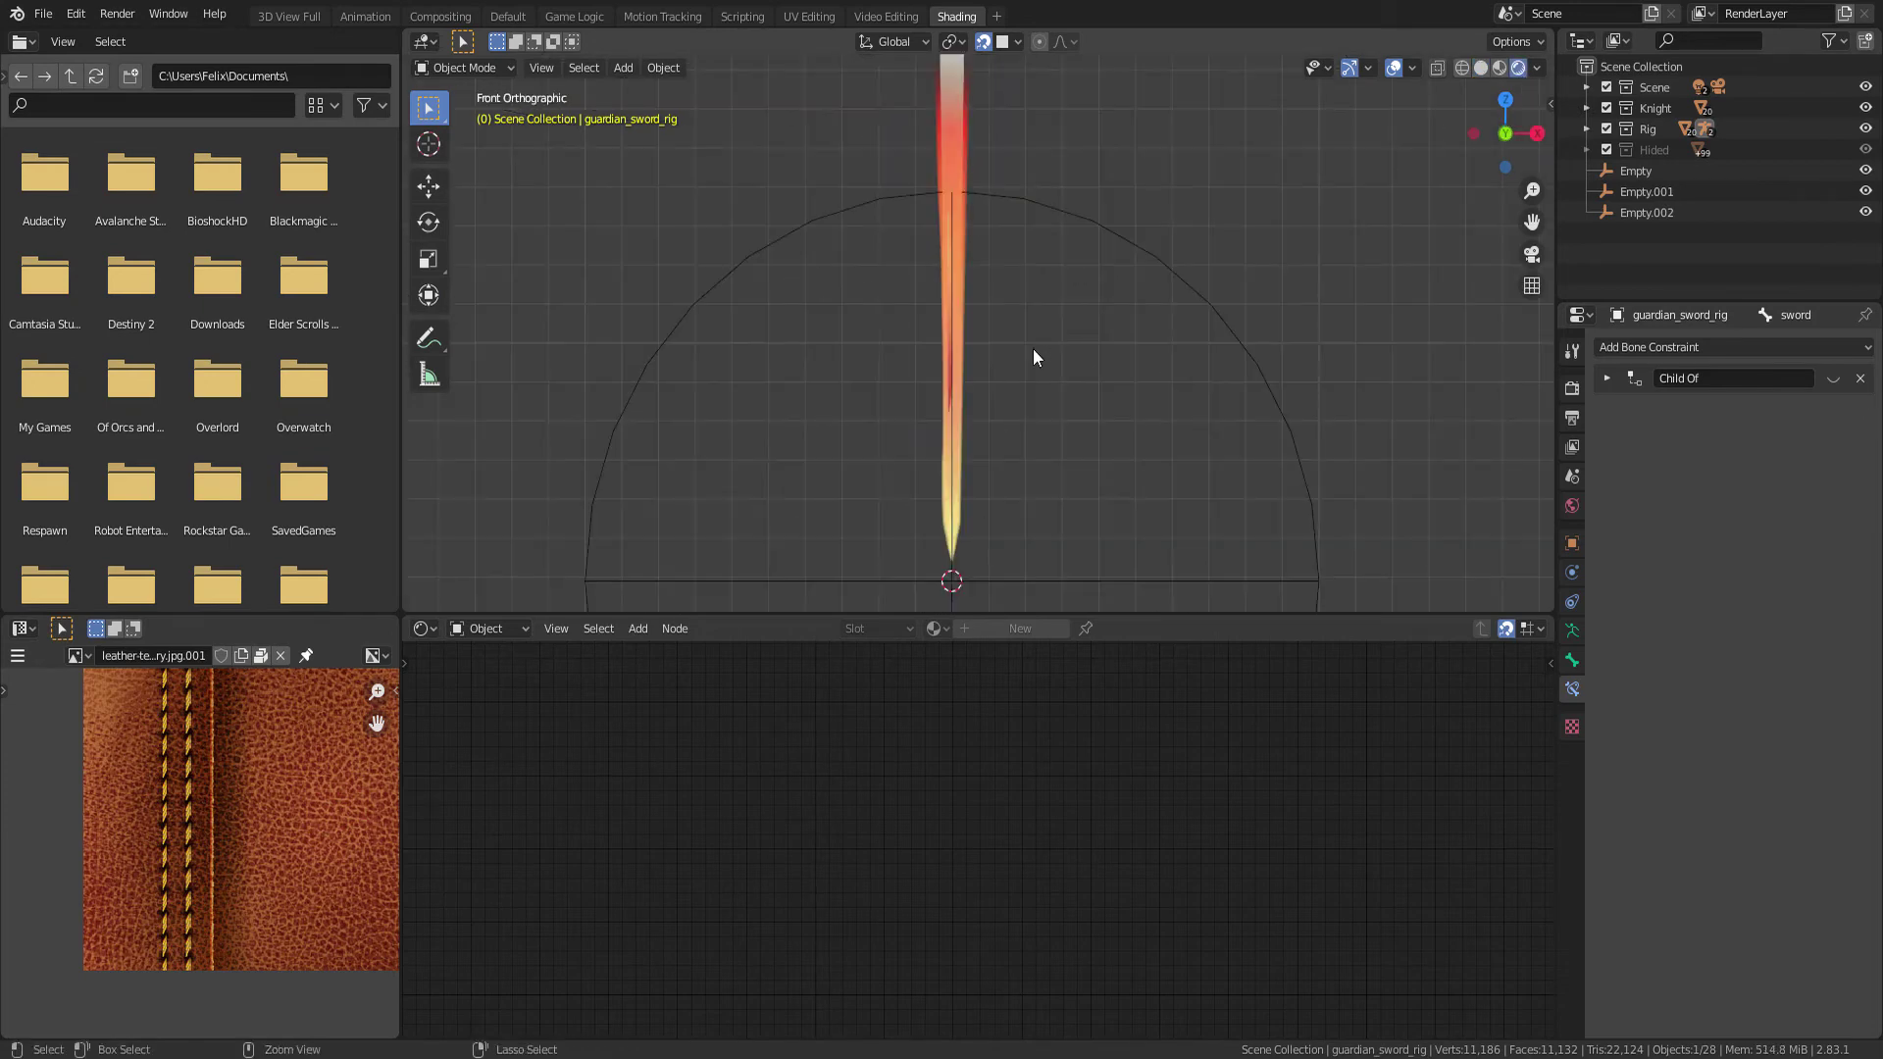
left_click(951, 308)
mouse_move(992, 357)
middle_mouse_down()
mouse_move(832, 347)
mouse_move(940, 424)
middle_mouse_up()
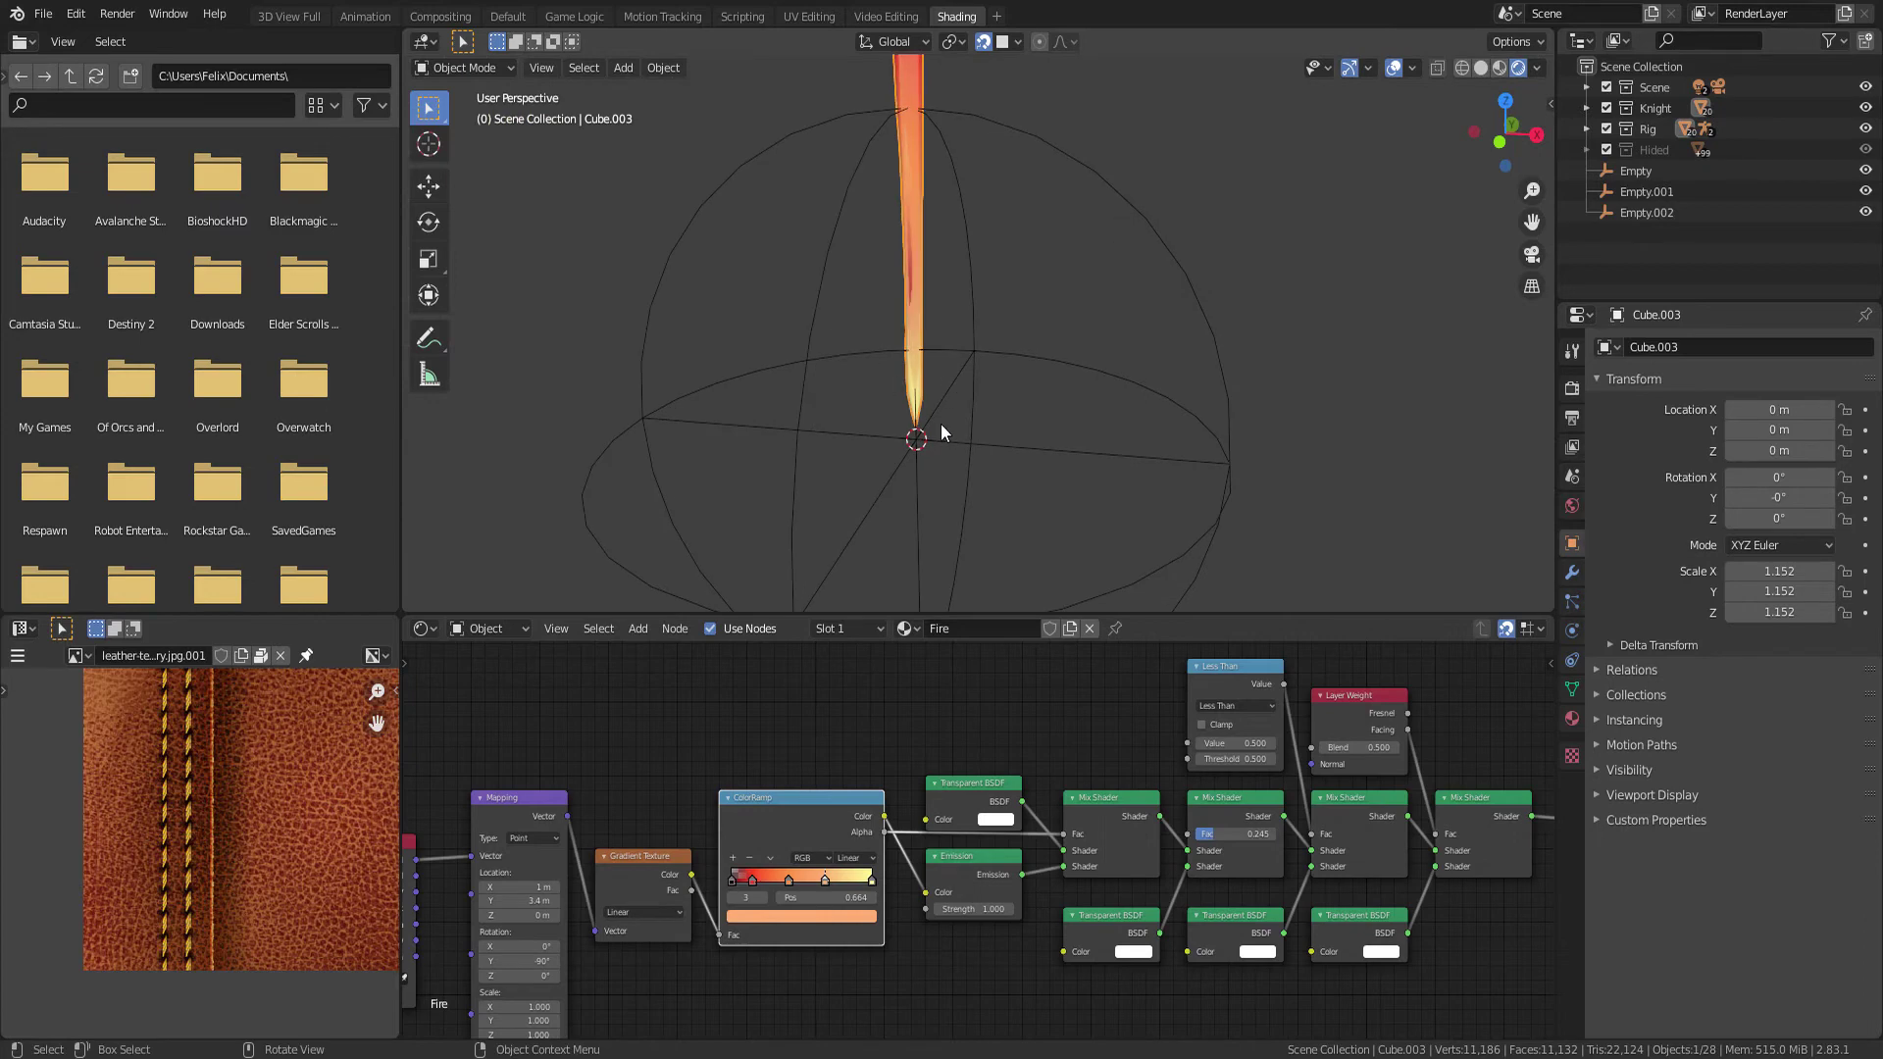
left_click(935, 432)
left_click(1226, 404, "shift")
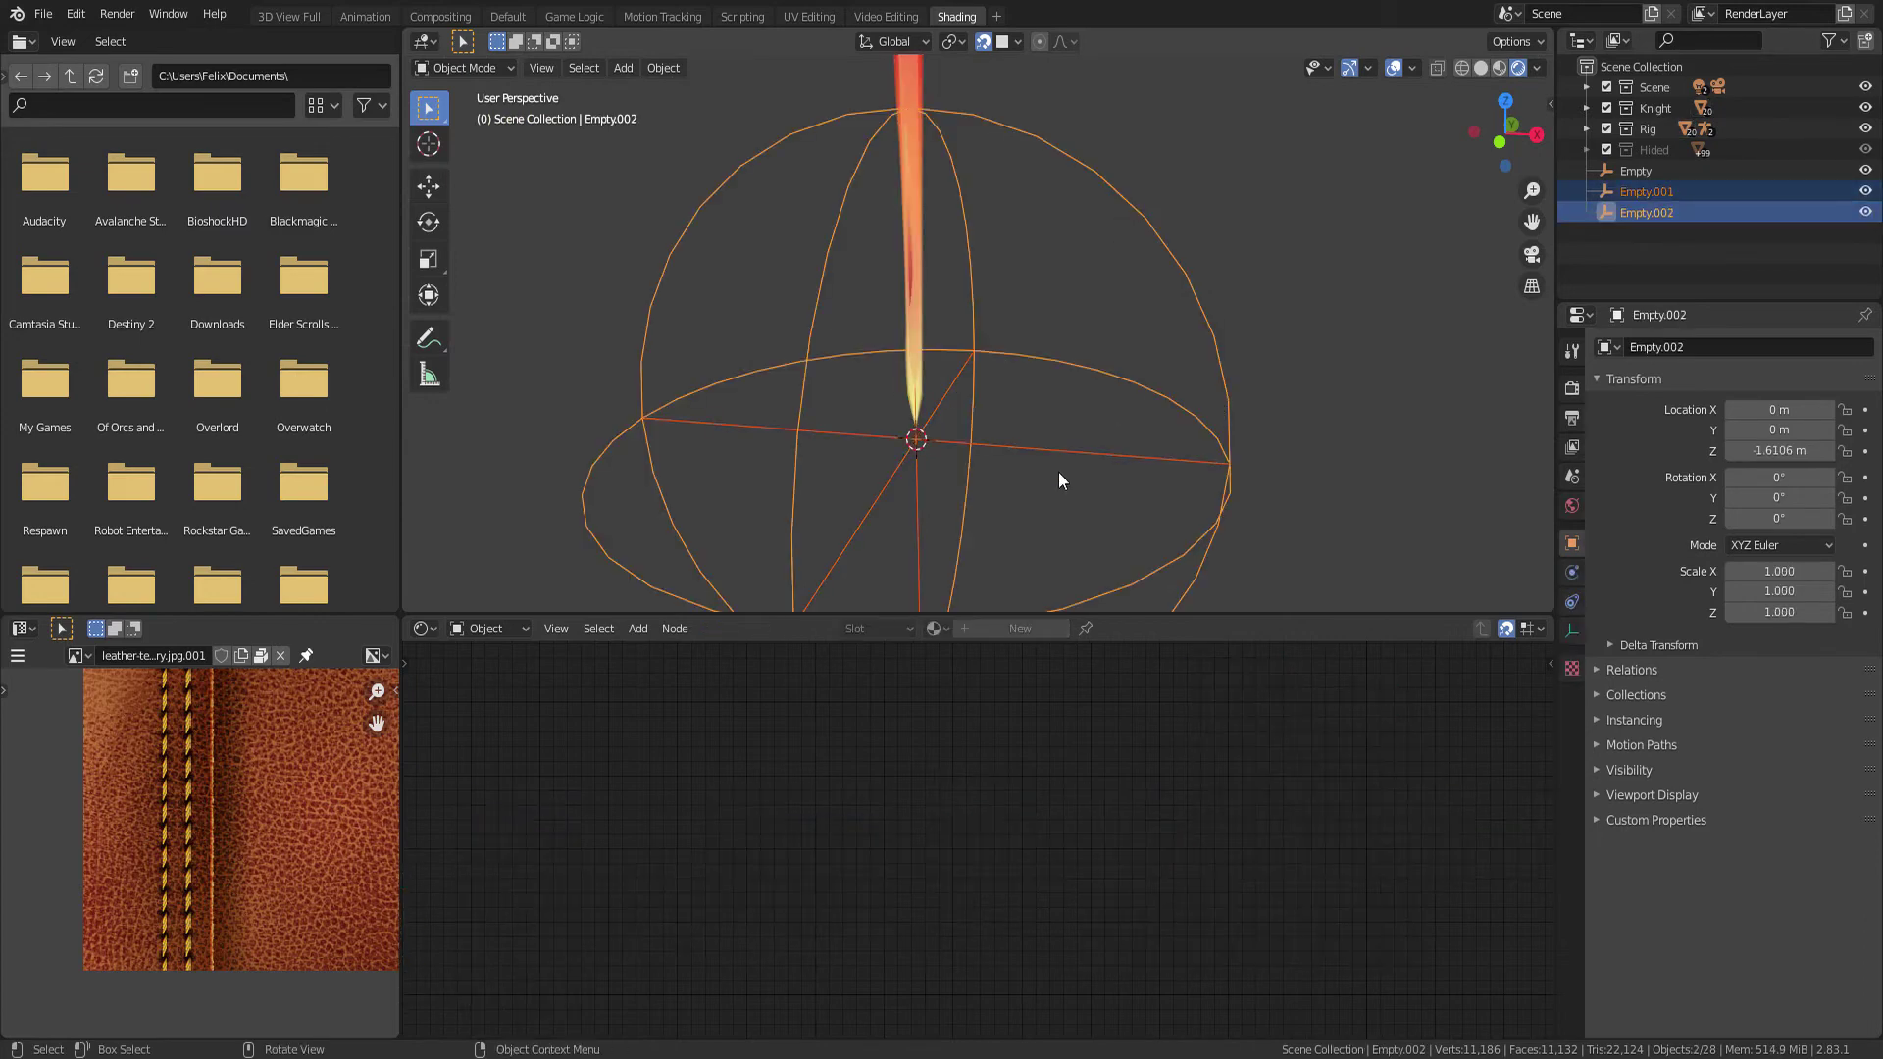
left_click(927, 361)
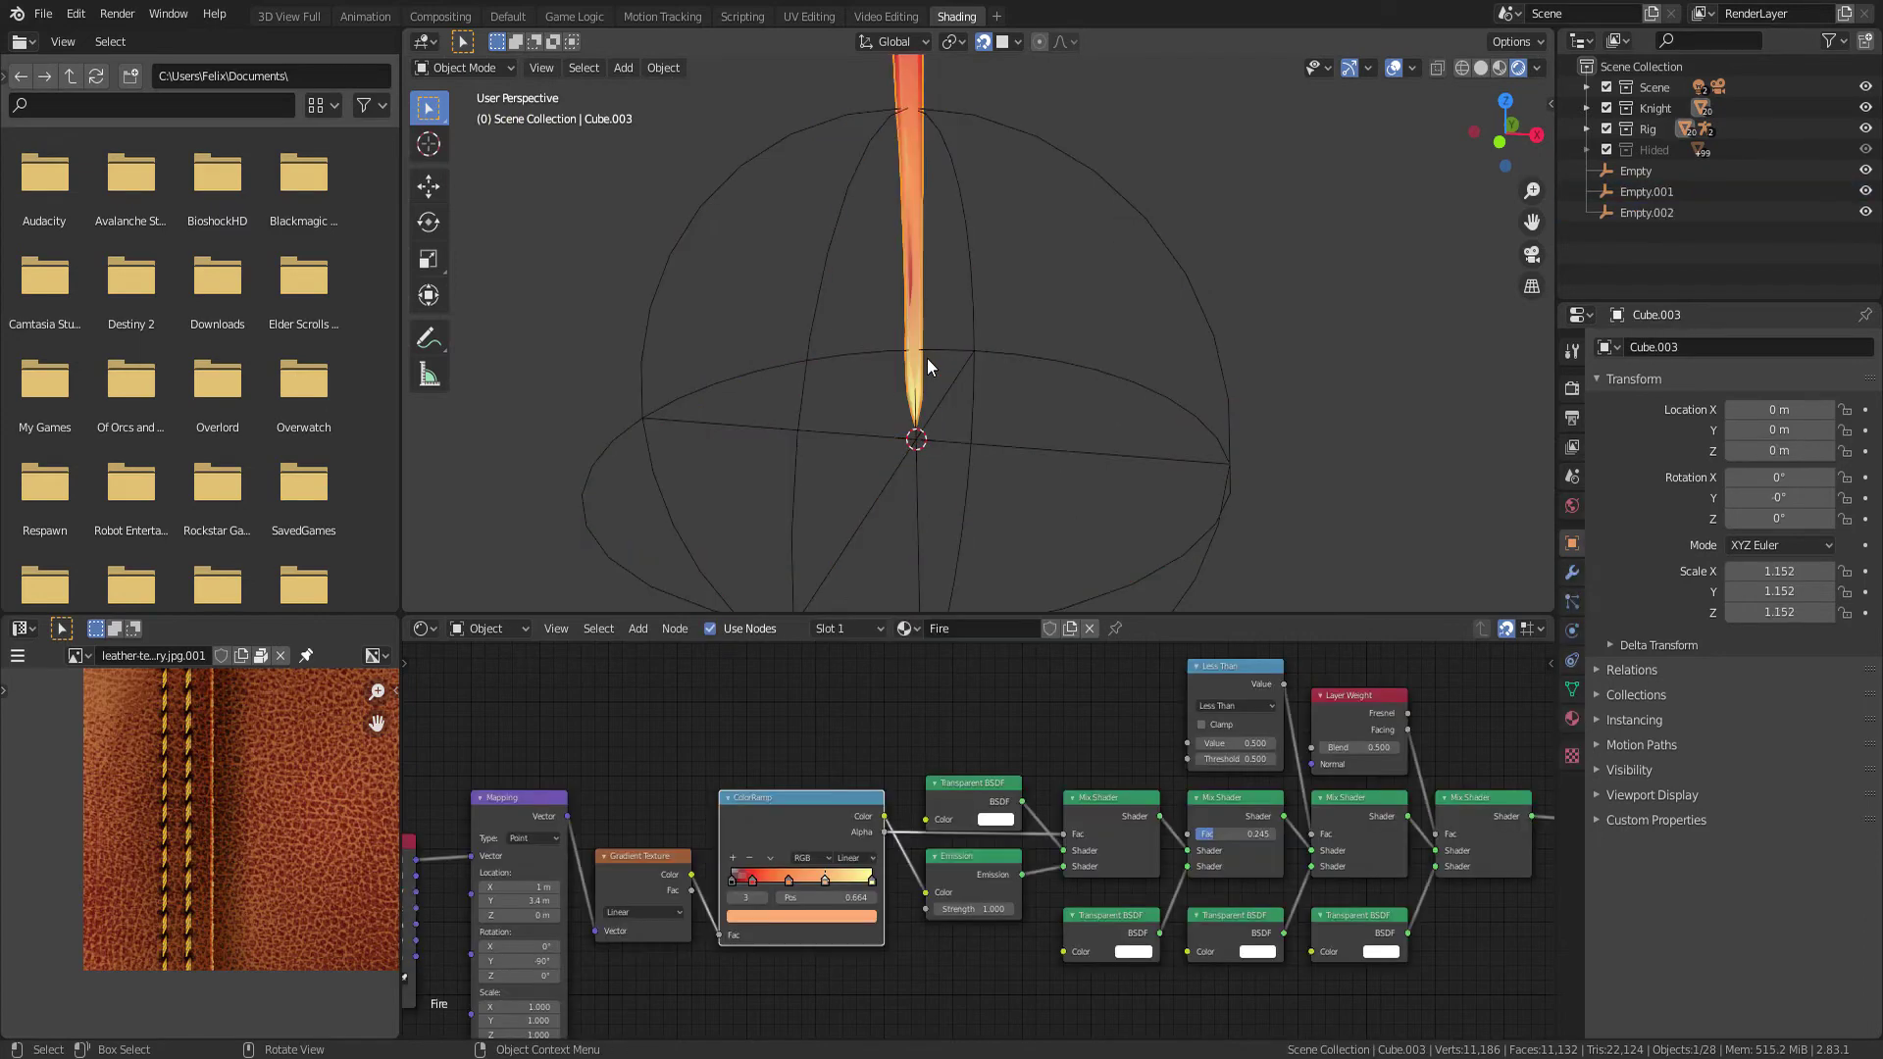
left_click(1572, 690)
left_click(1572, 574)
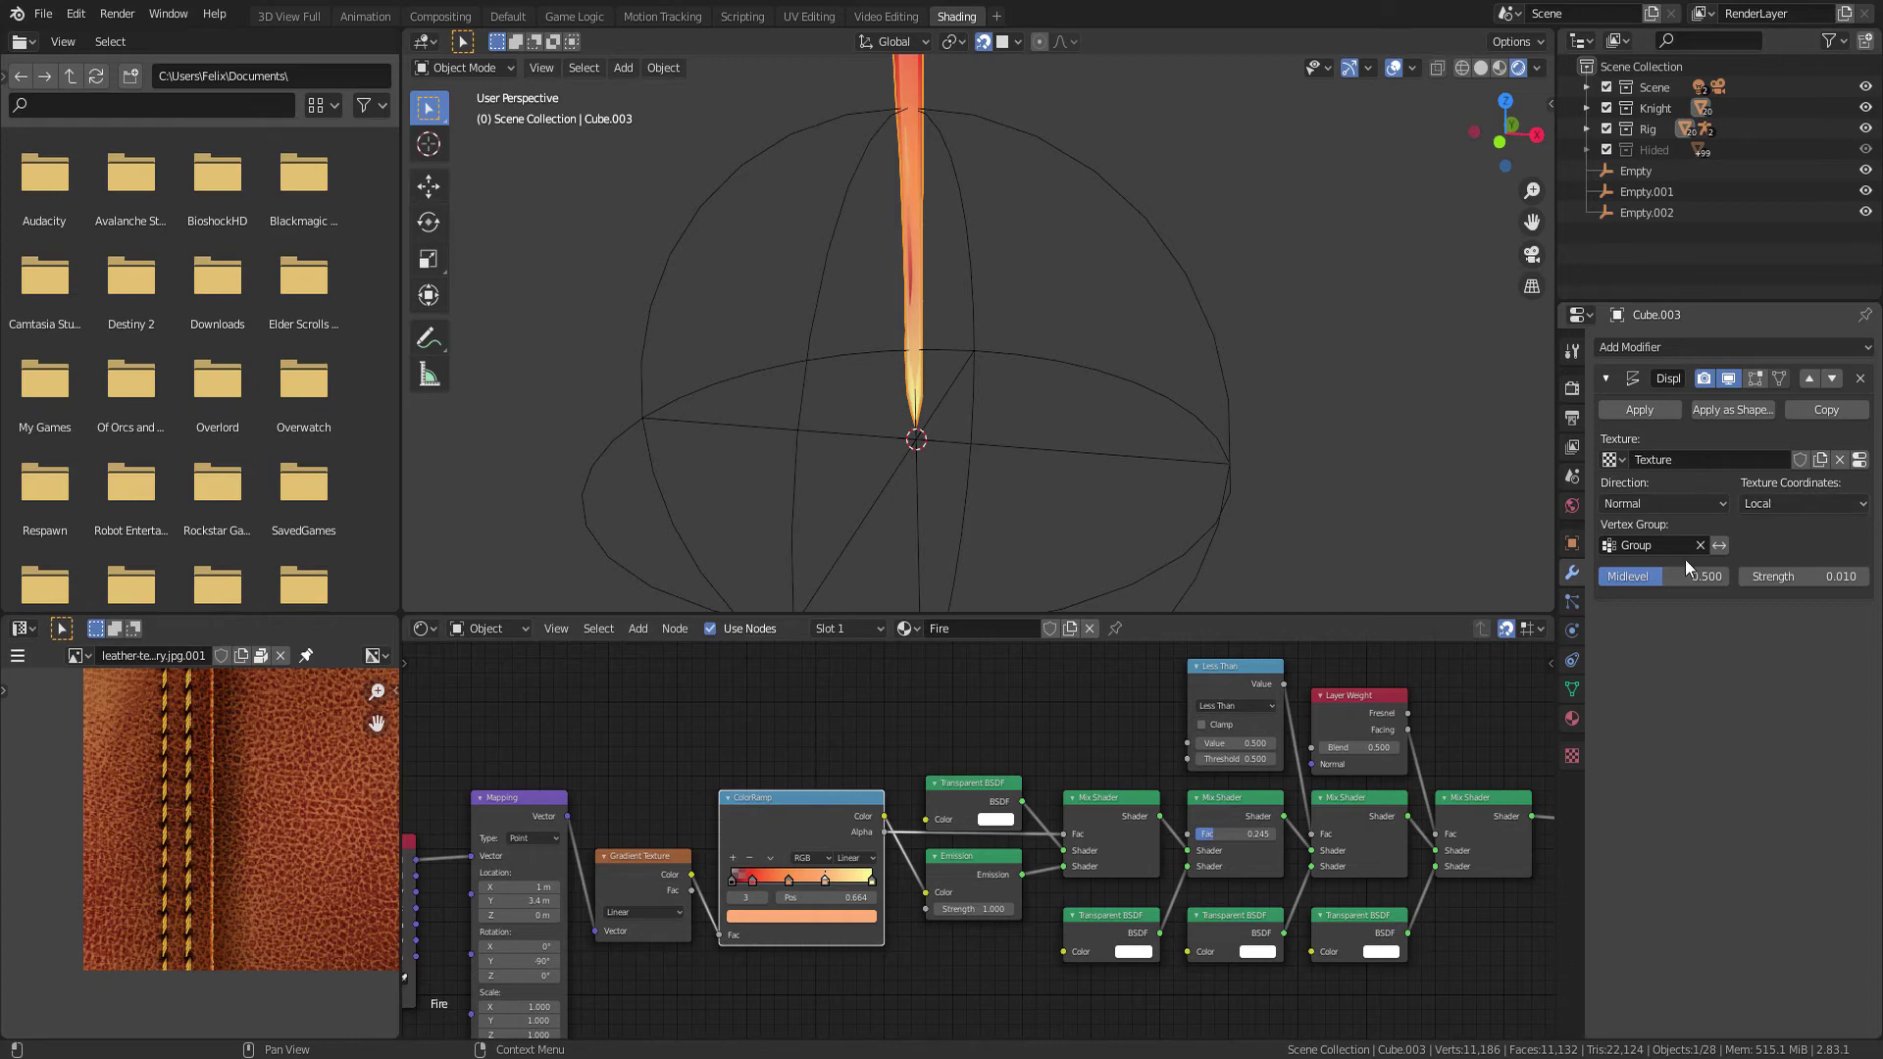
Rename Empty.001 to 'start' and Empty.002 to 'end' in the Outliner
left_click(1020, 449)
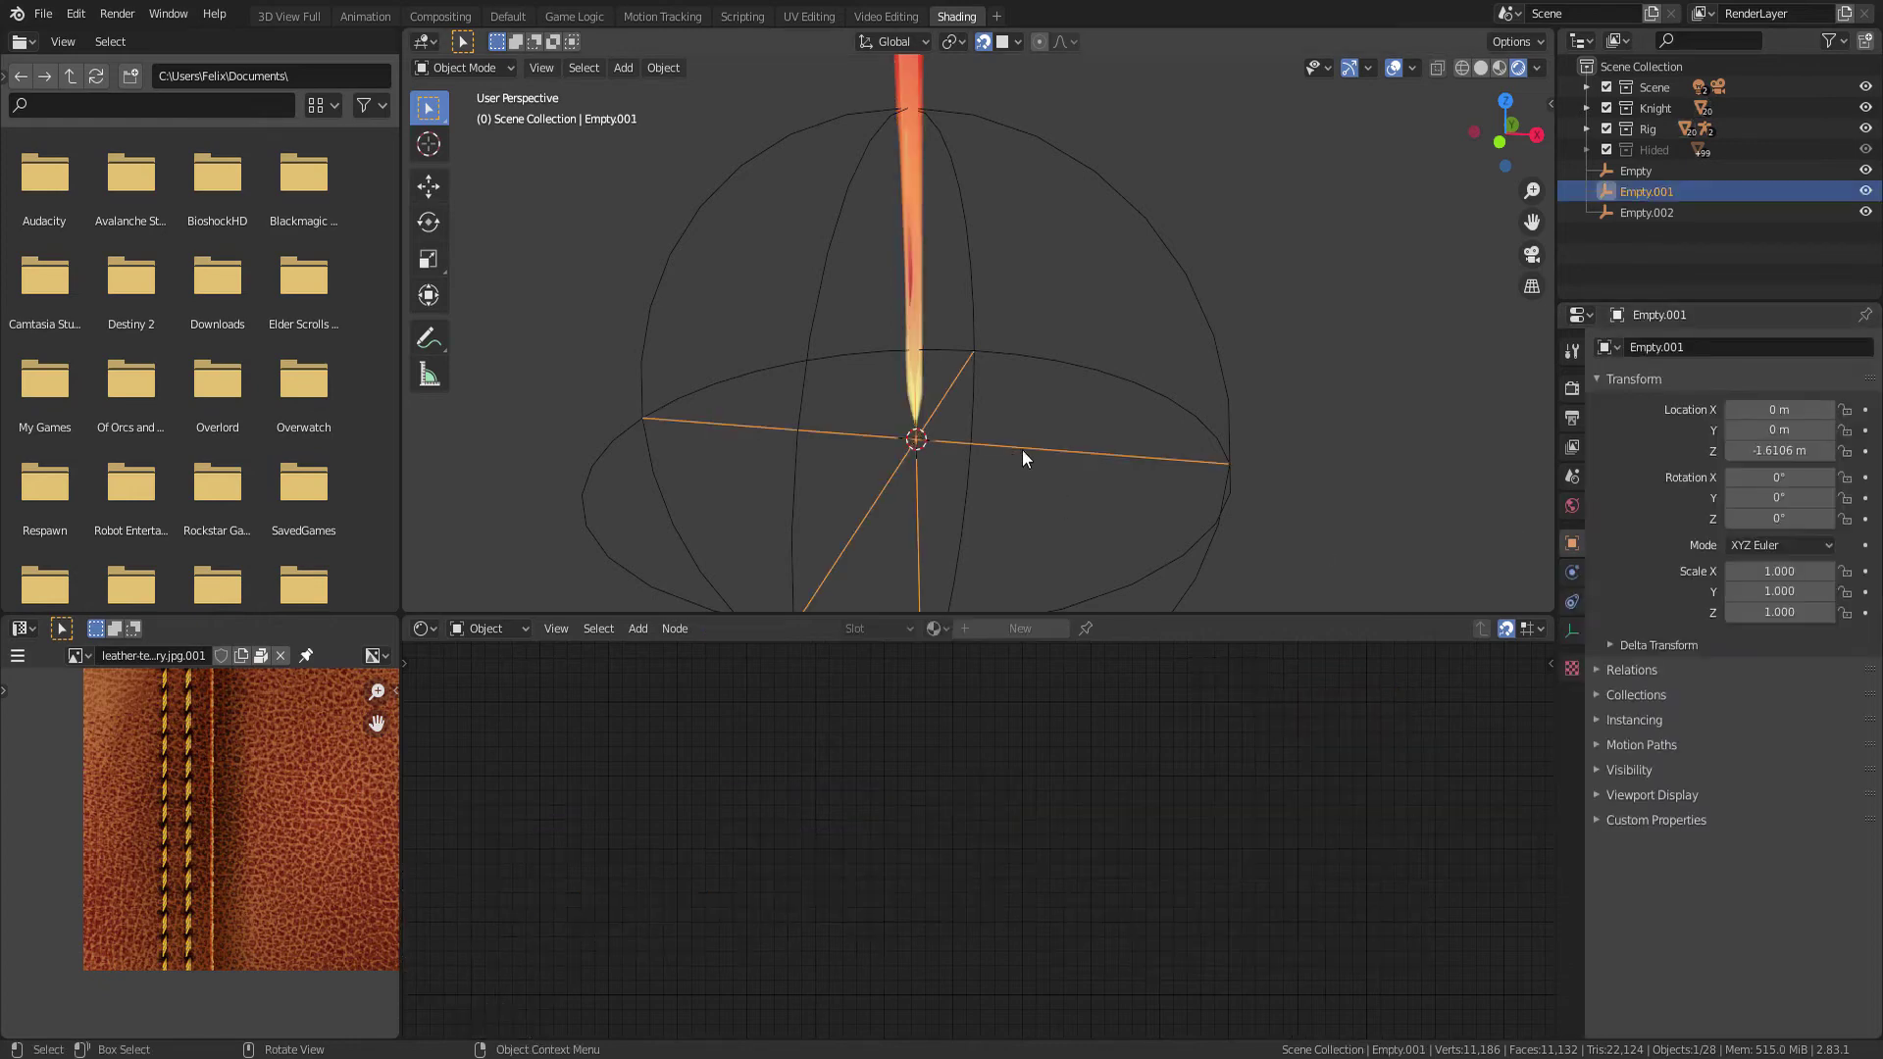
double_click(1646, 193)
type("sta")
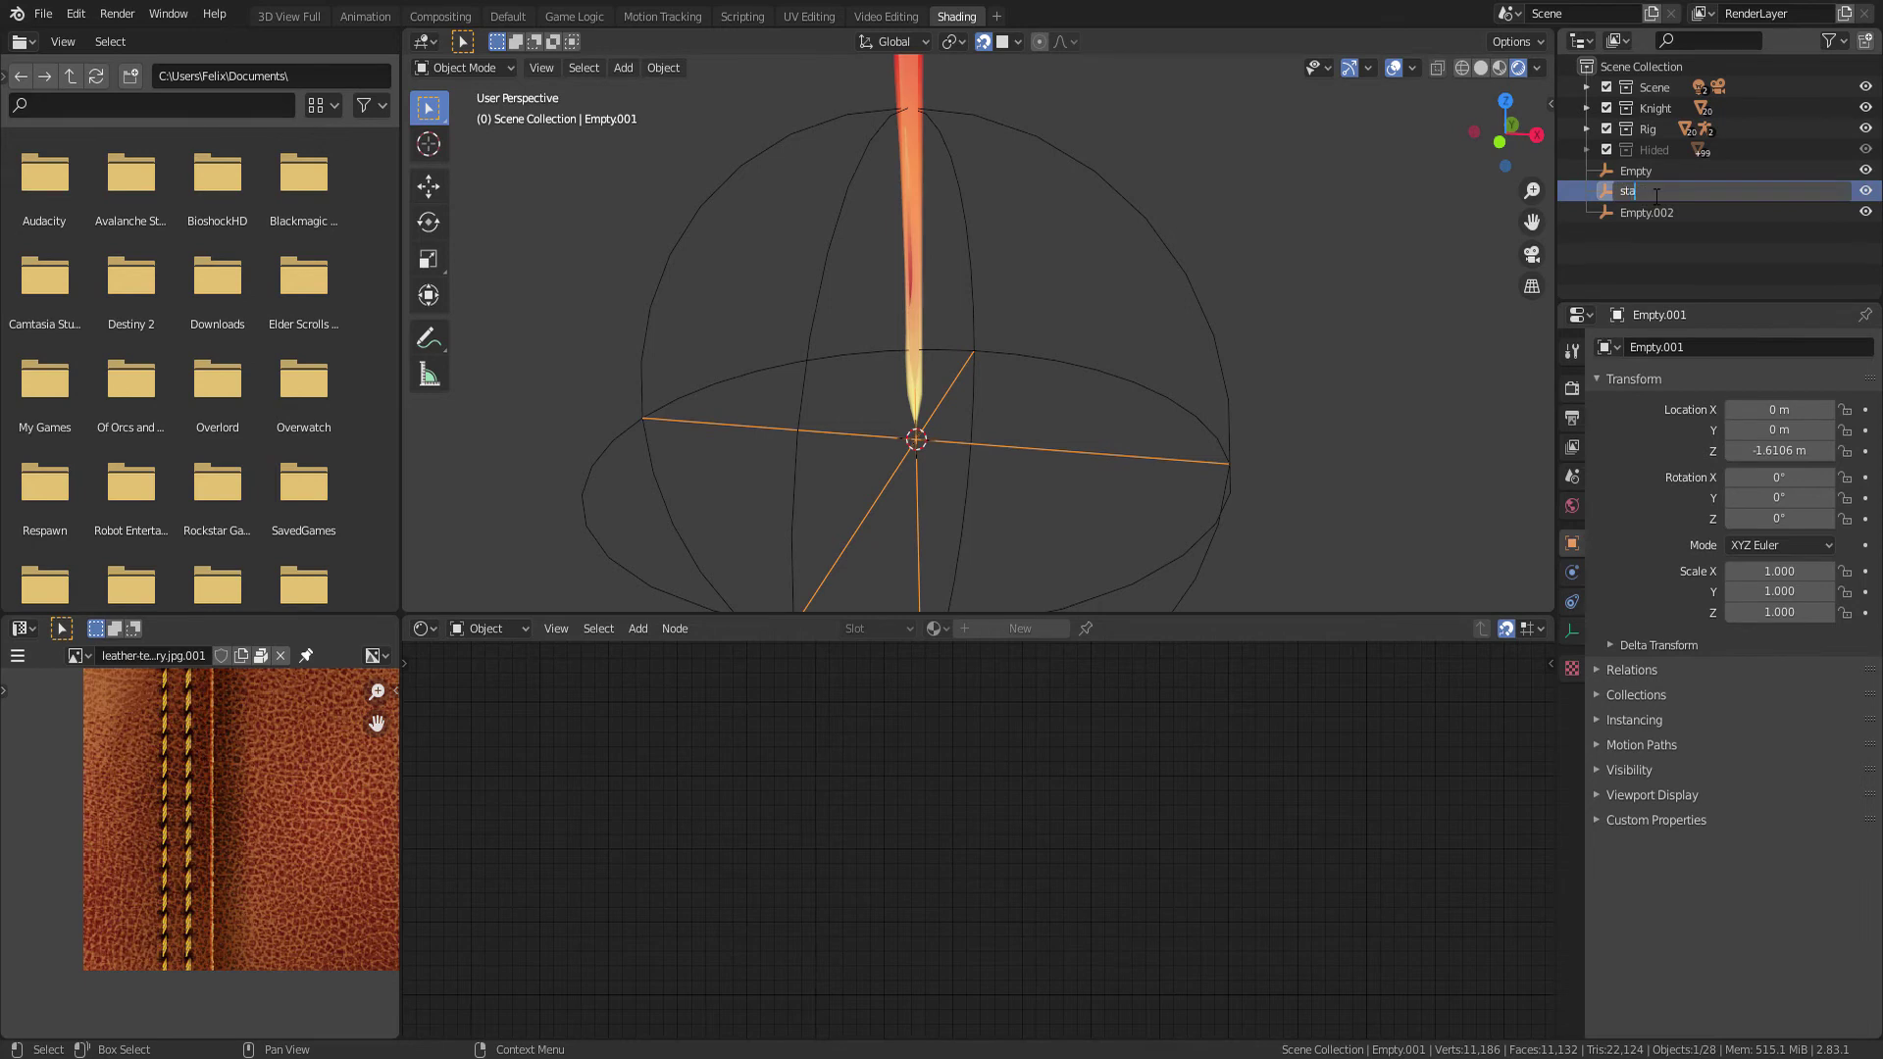
type("rt")
key("Return")
double_click(1652, 191)
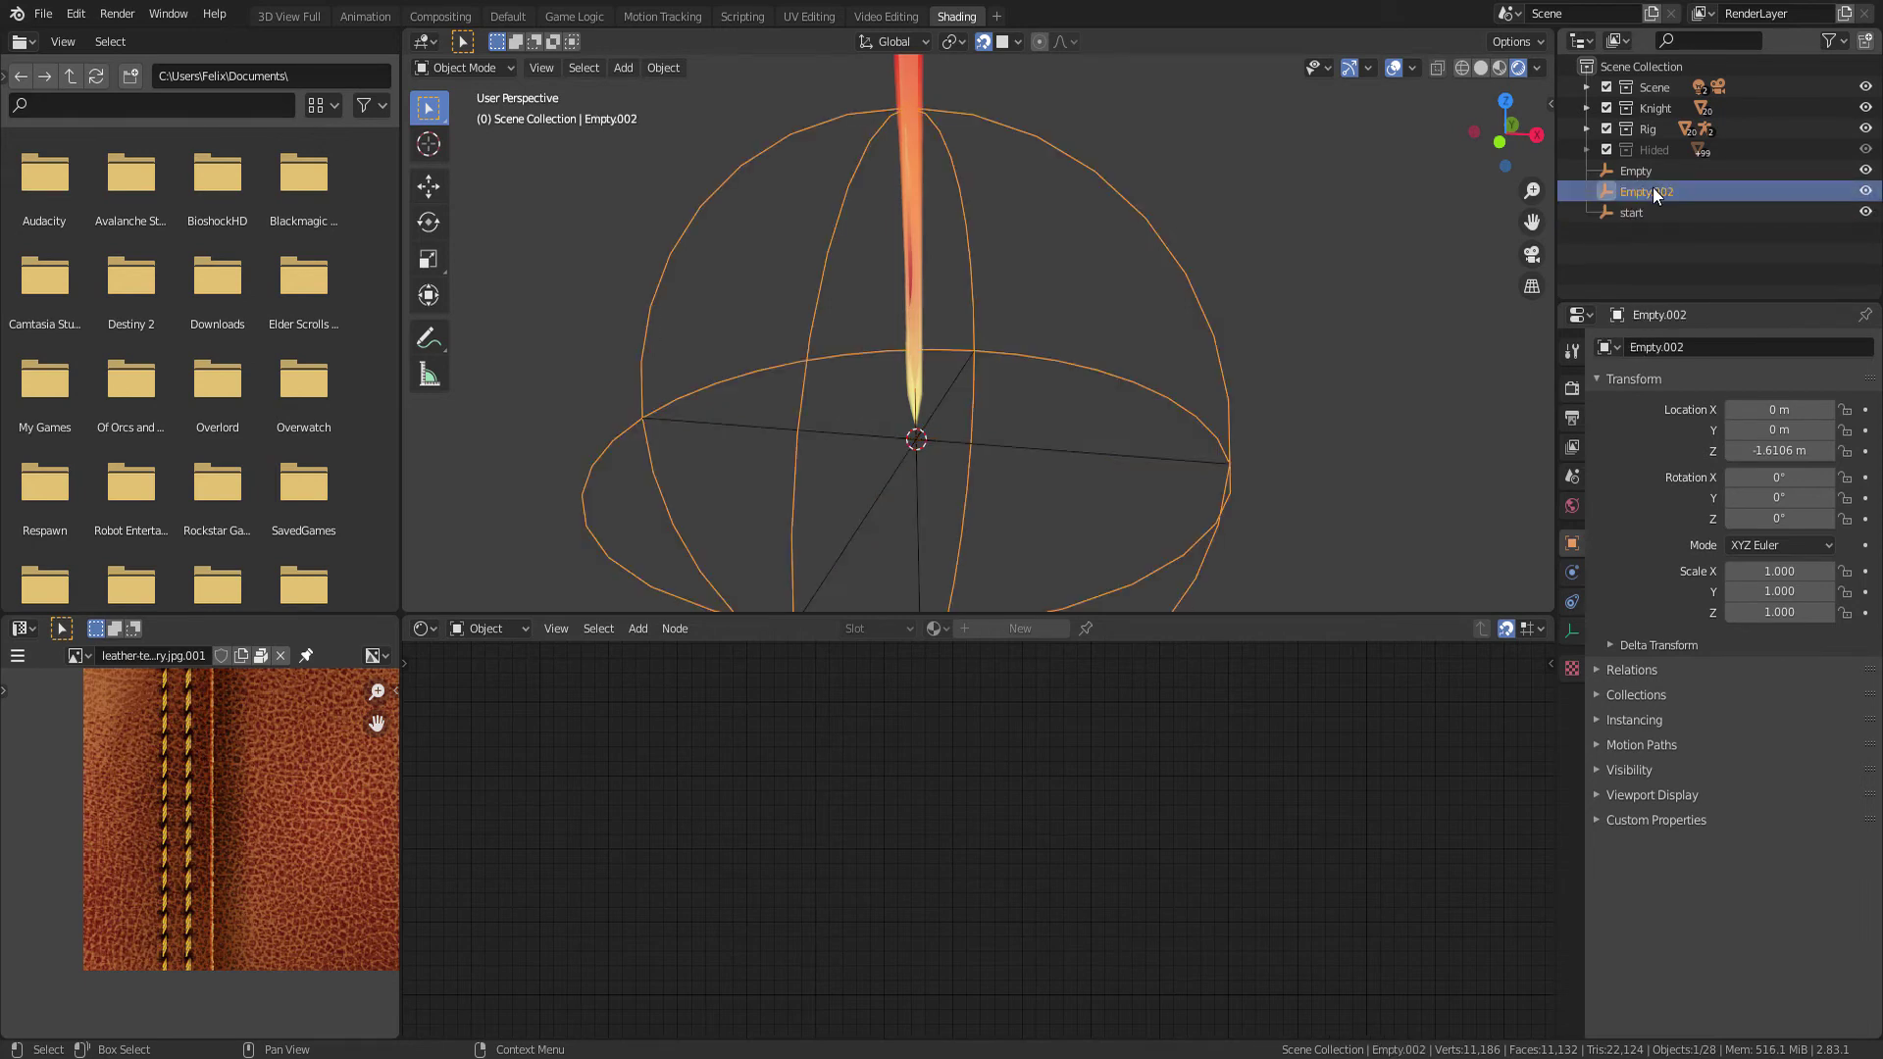
type("end")
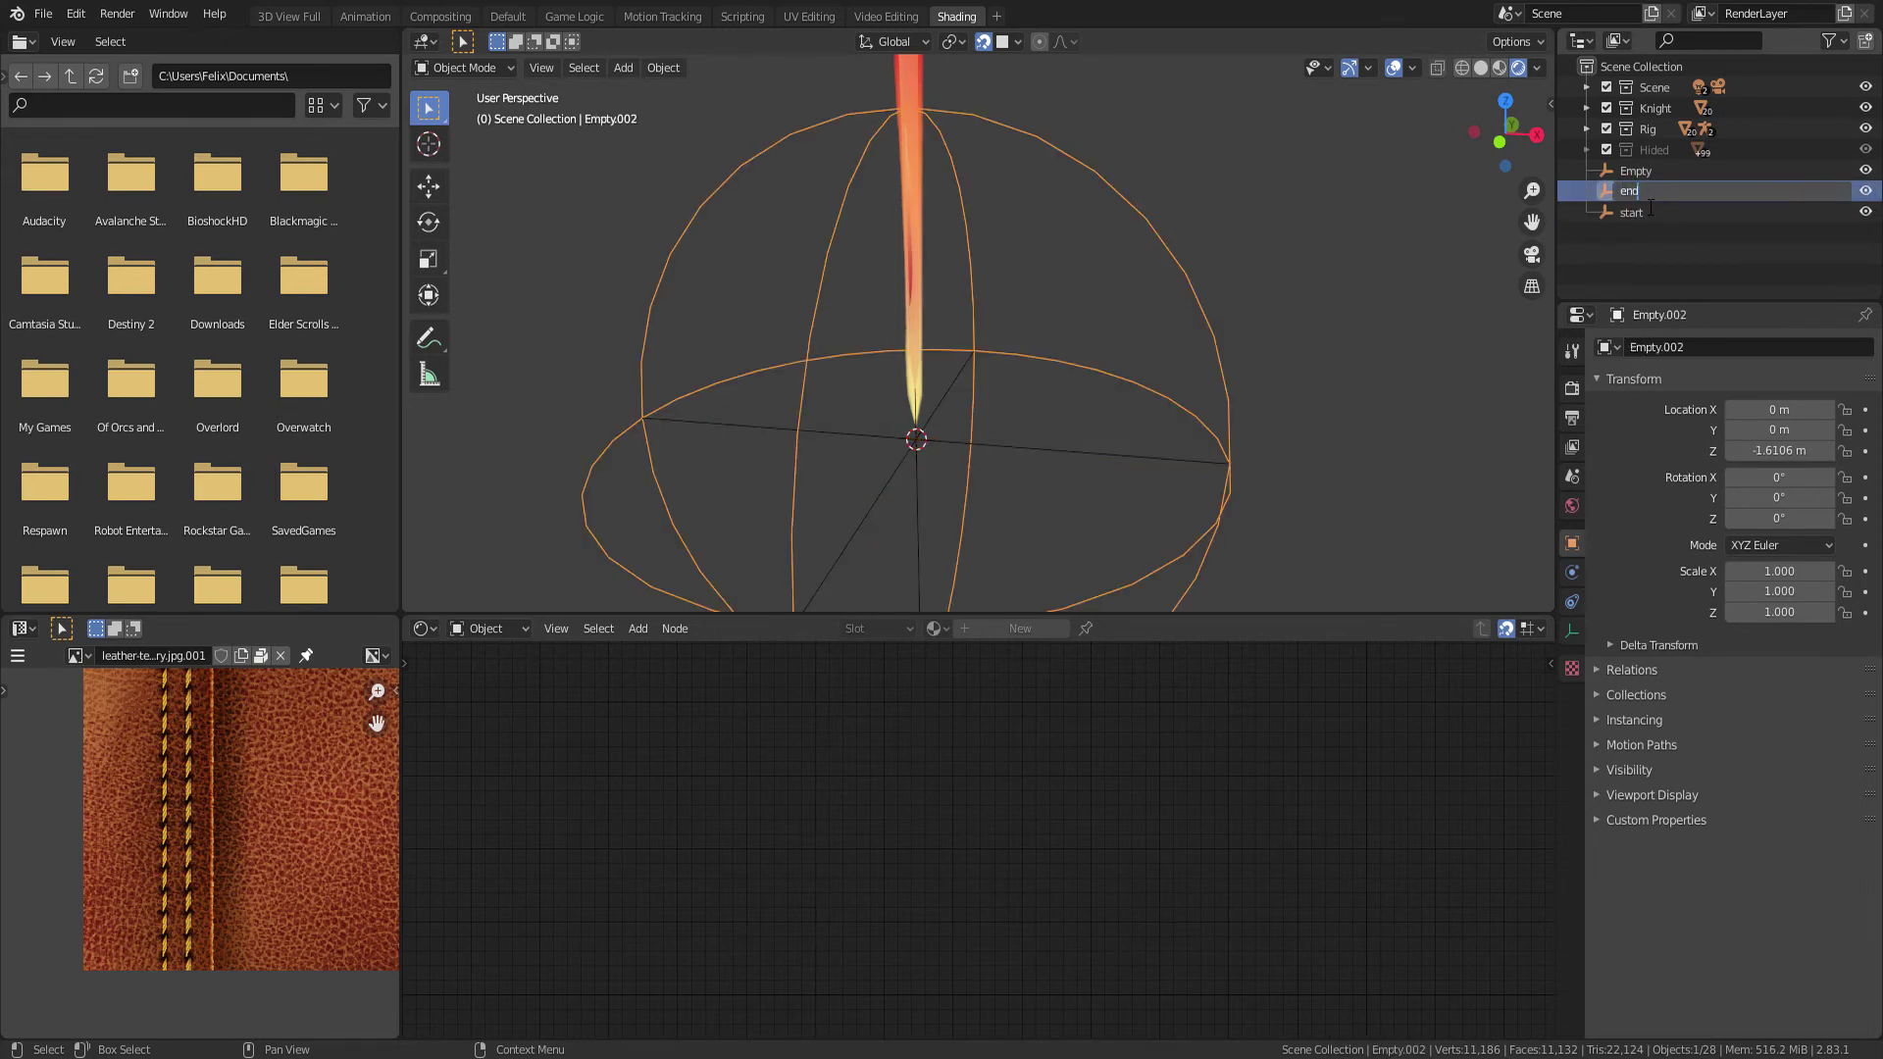
key("Return")
Delete the leftover plain Empty near the sword tip
left_click(1640, 177)
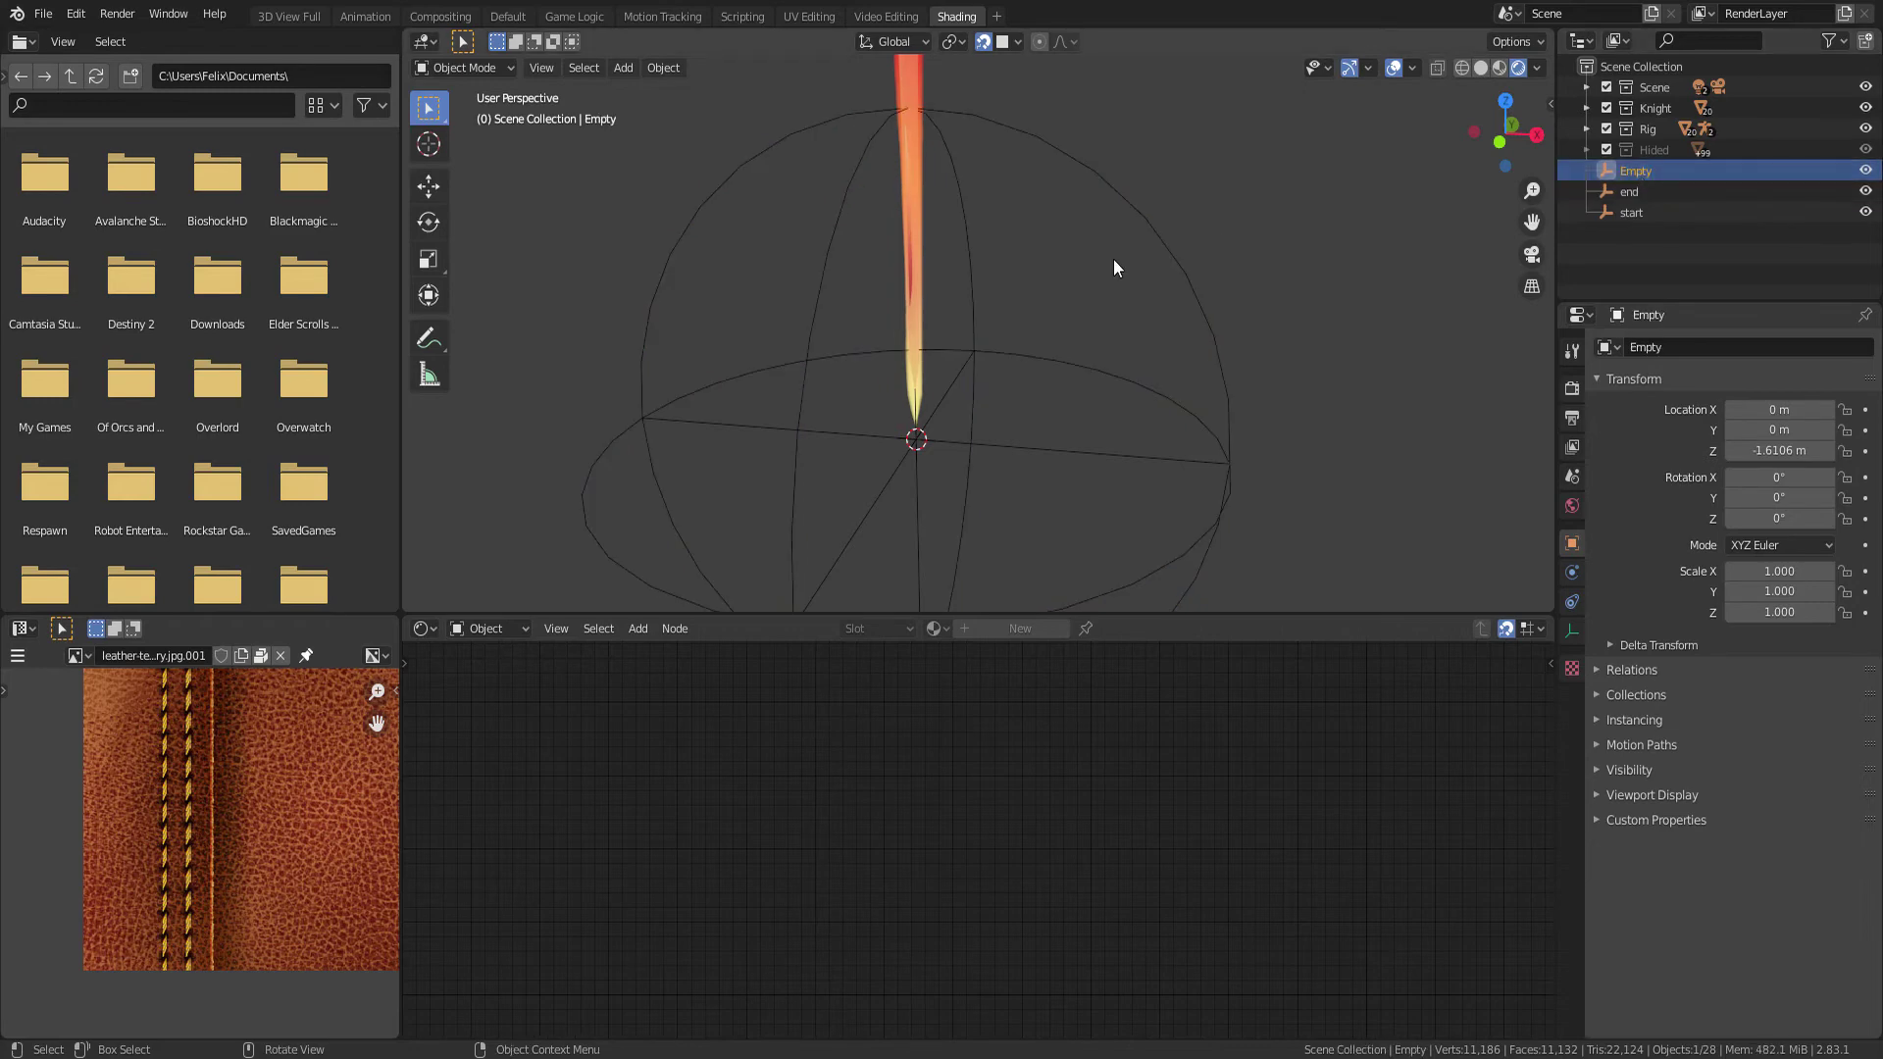
mouse_move(1114, 259)
middle_mouse_down()
mouse_move(1194, 326)
mouse_move(1144, 302)
middle_mouse_up()
key("g")
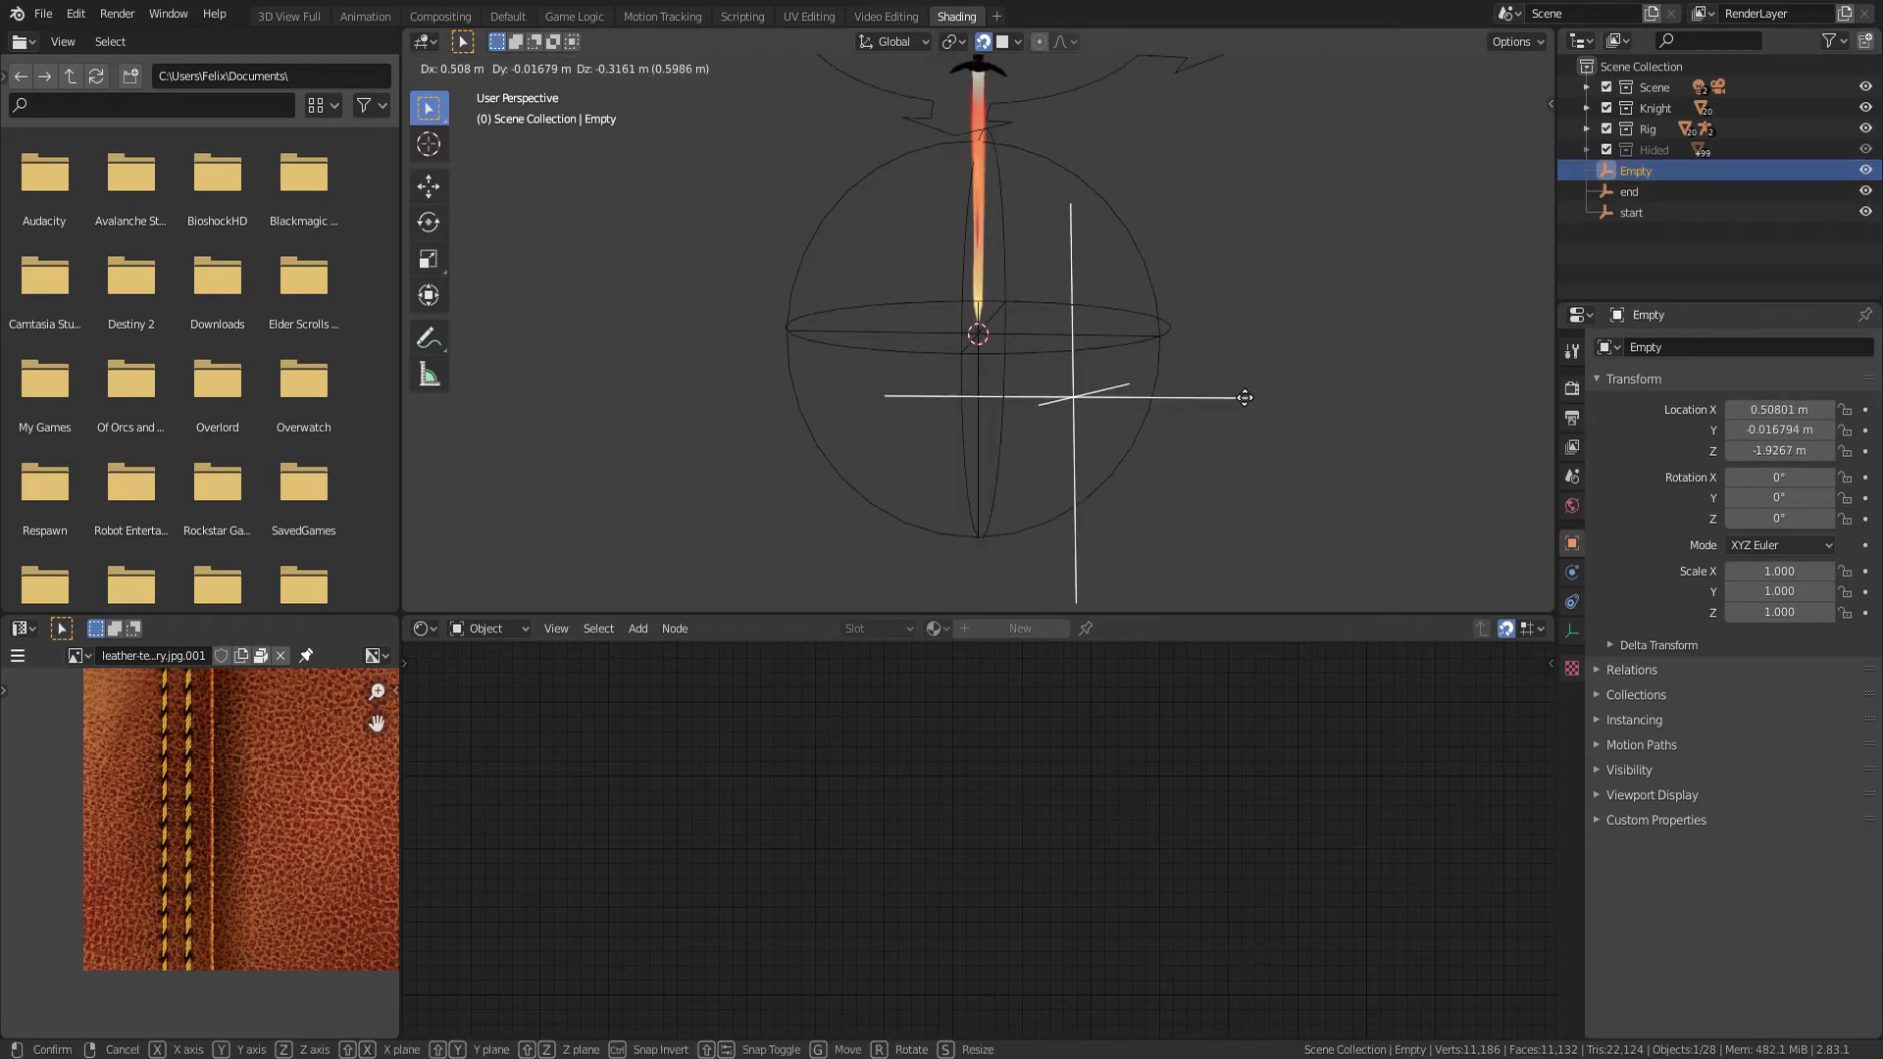
left_click(1250, 362)
key("x")
left_click(1292, 391)
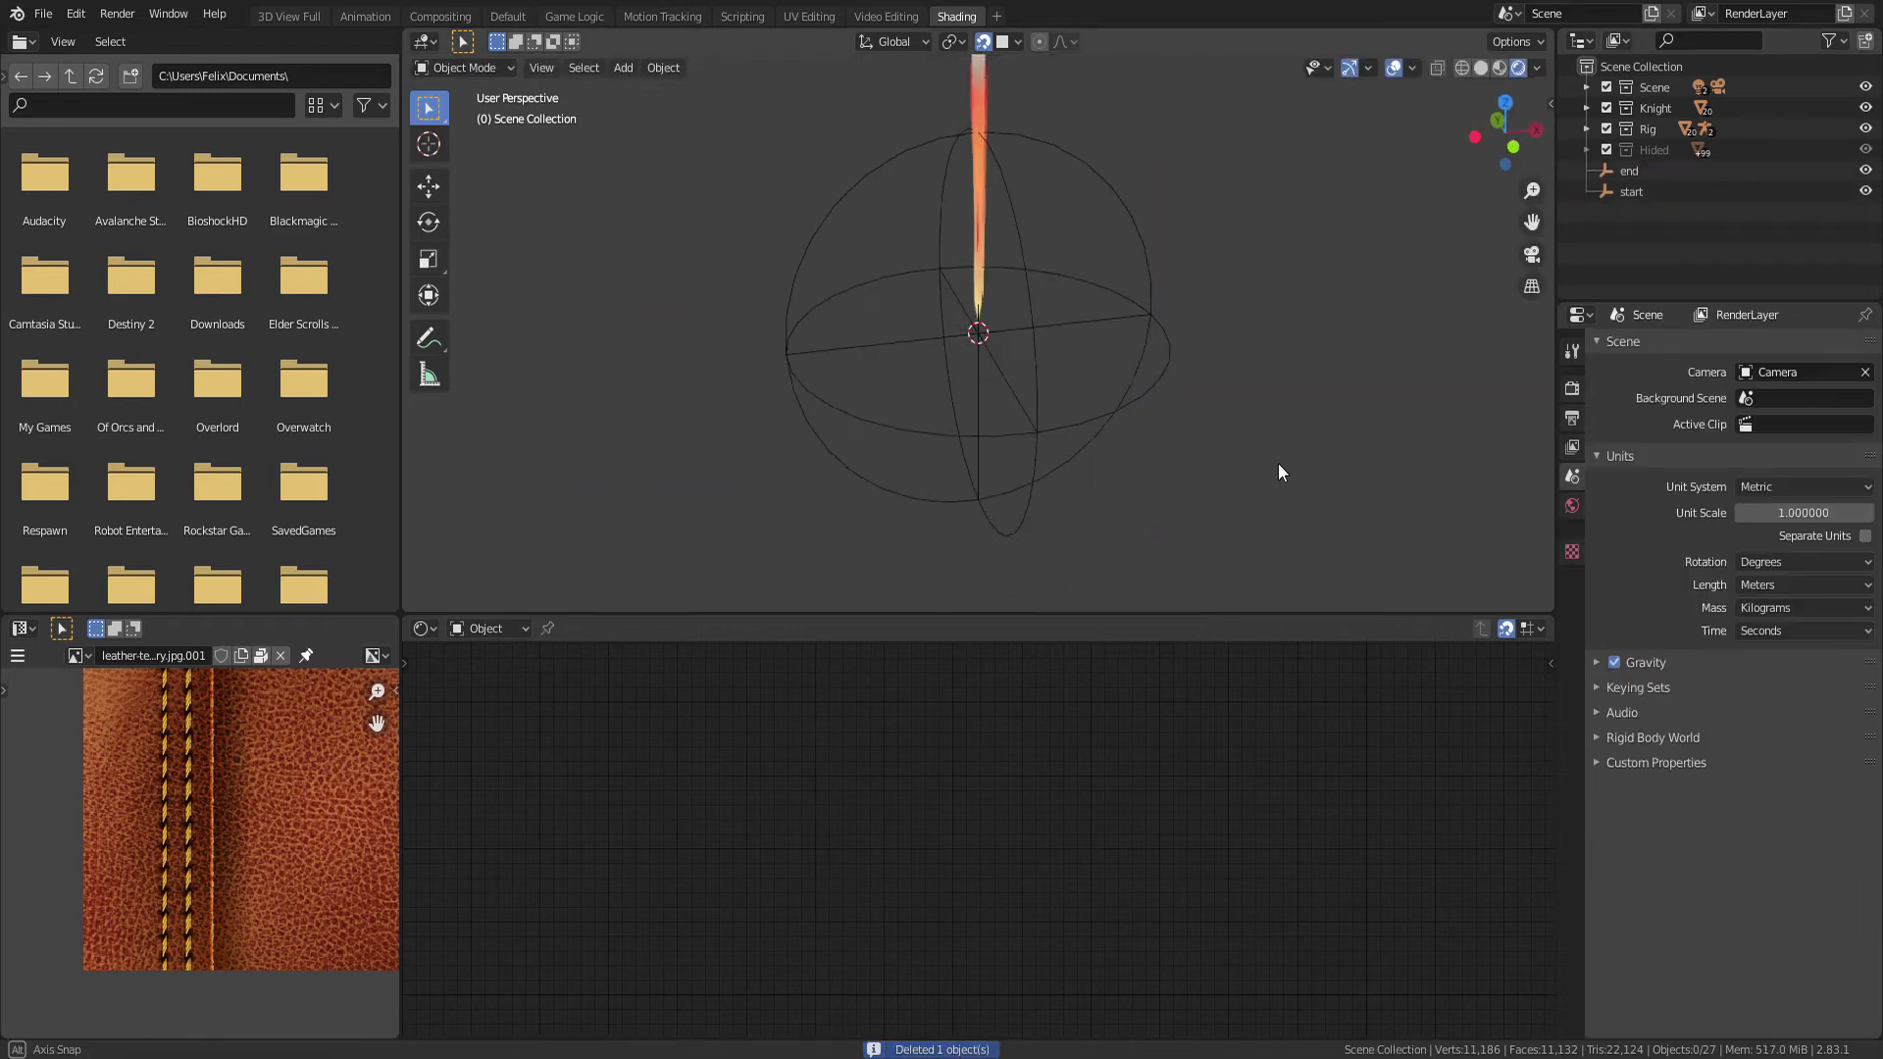
mouse_move(1279, 463)
middle_mouse_down()
mouse_move(1277, 479)
mouse_move(1179, 471)
mouse_move(1290, 441)
middle_mouse_up()
scroll(1209, 390, "up", 2)
scroll(1208, 368, "up", 2)
scroll(1181, 467, "down", 2)
scroll(1261, 446, "down", 3)
scroll(1437, 428, "up", 4)
scroll(1438, 427, "up", 2)
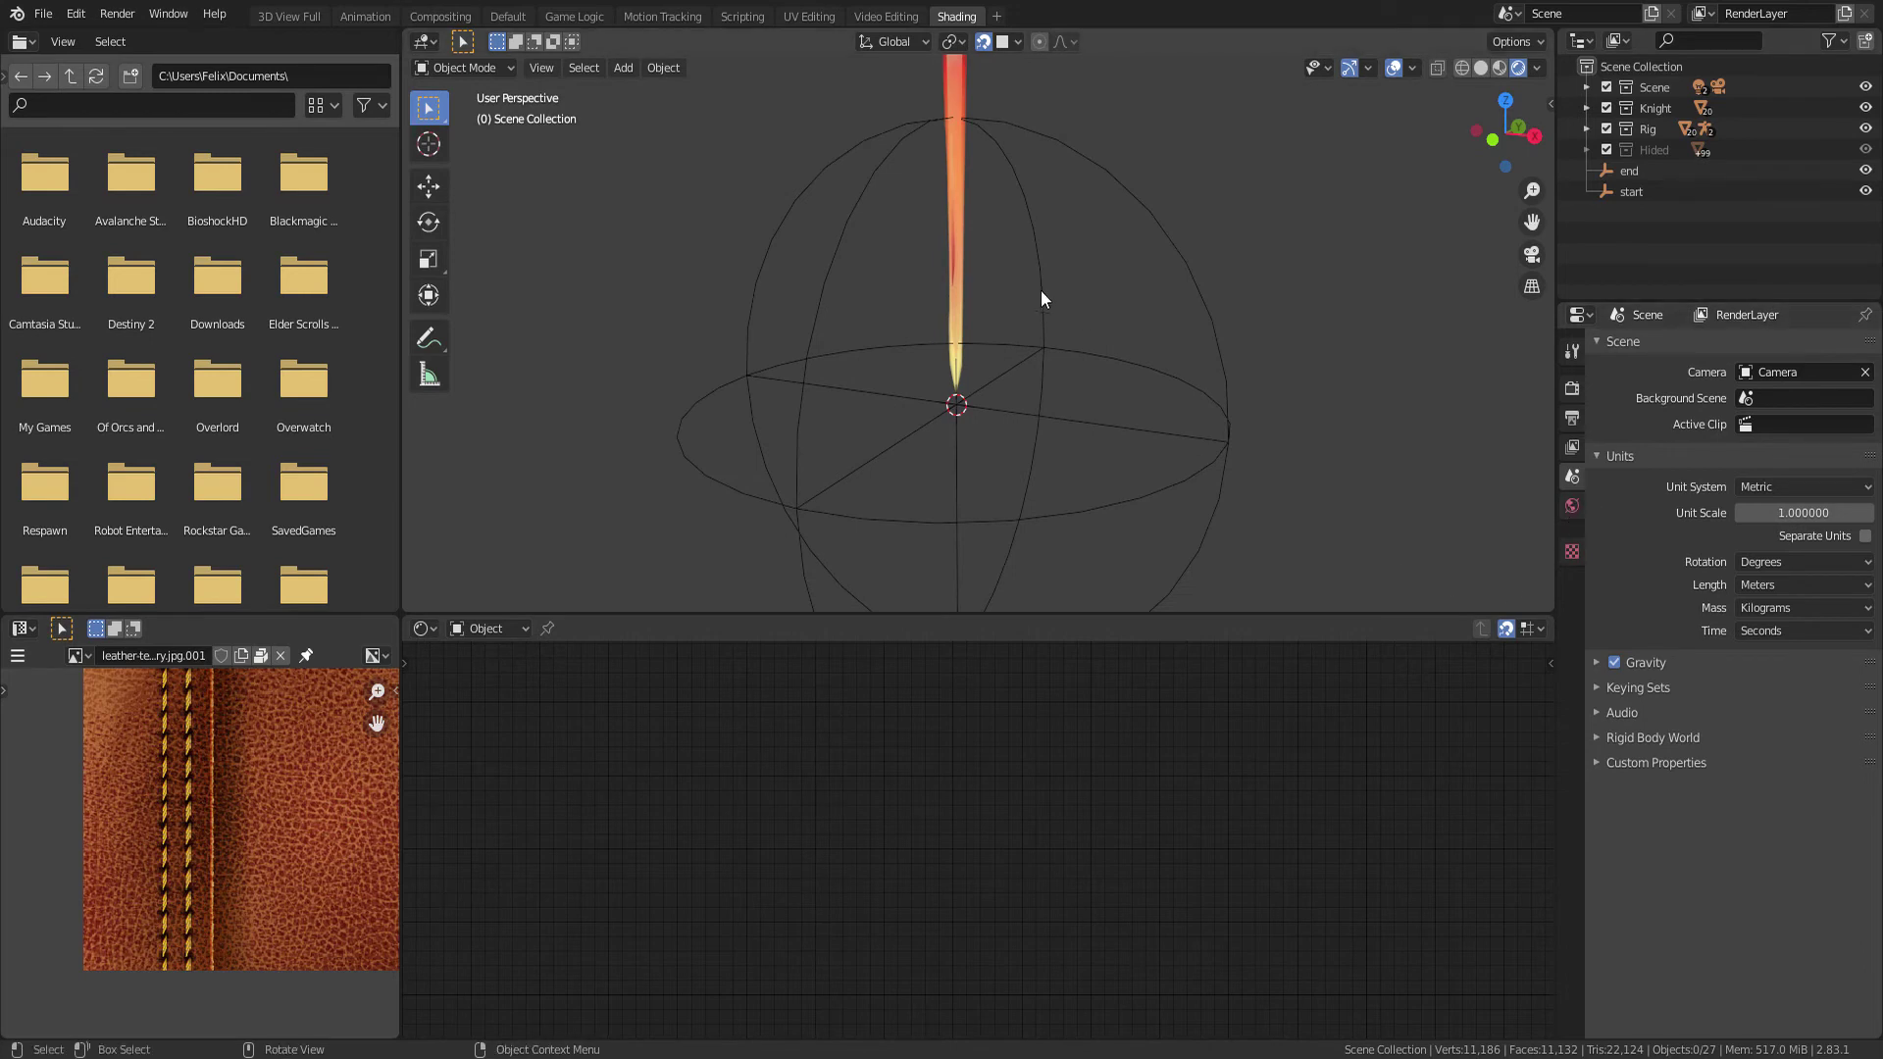
Set Cube.003's Displace modifier to Object texture coordinates taken from the start empty
left_click(949, 298)
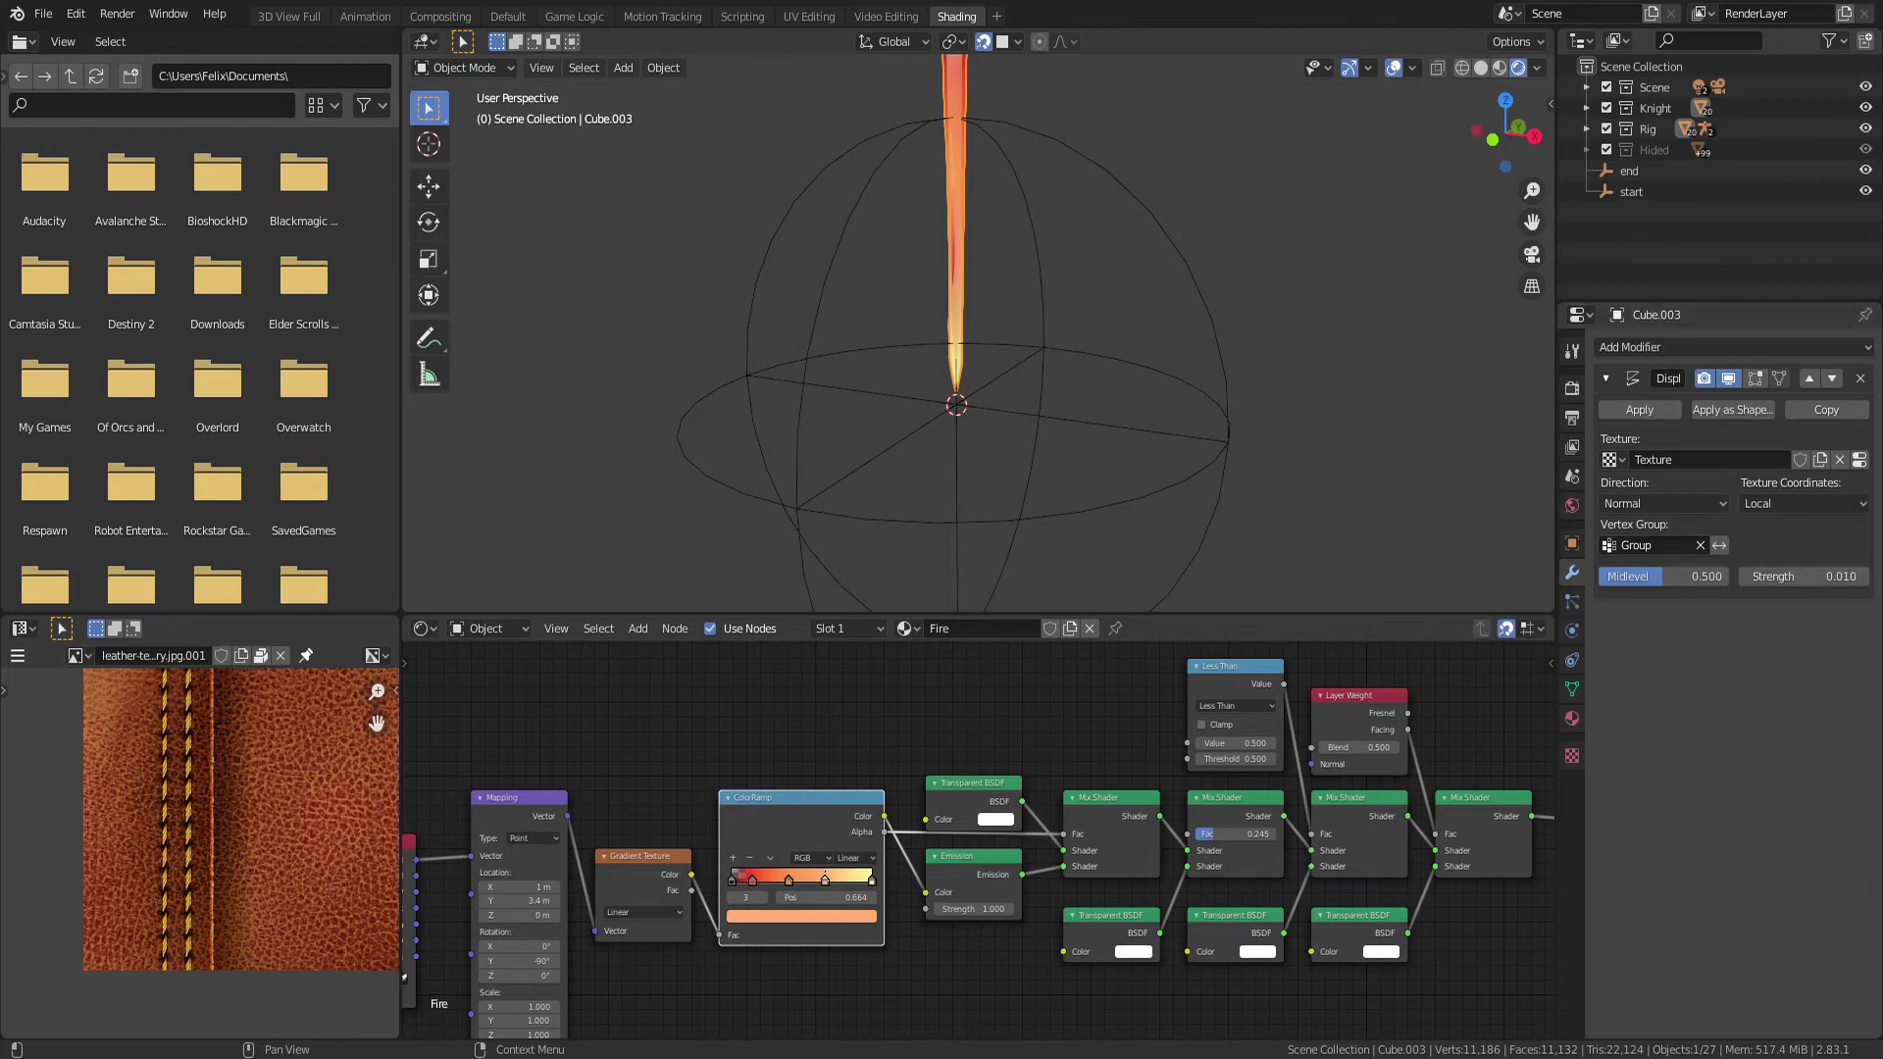
left_click(1786, 510)
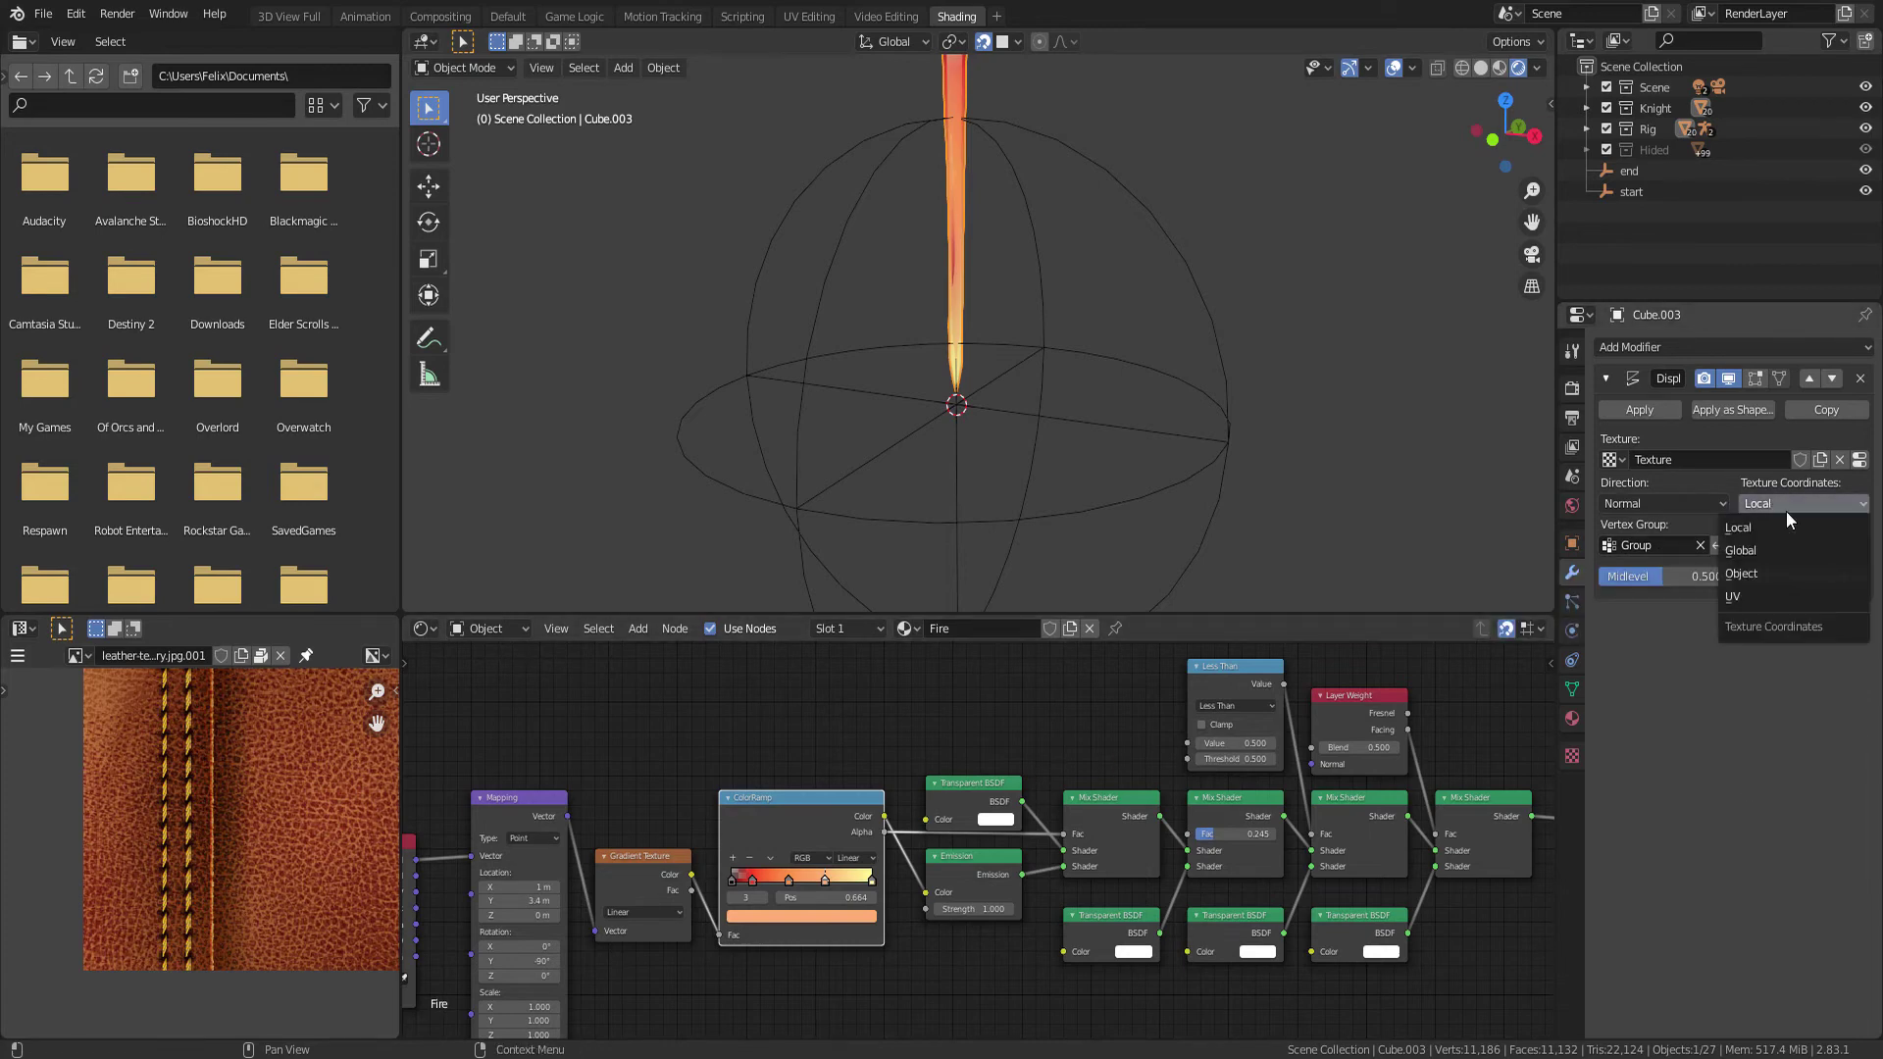
left_click(1757, 569)
left_click(1798, 544)
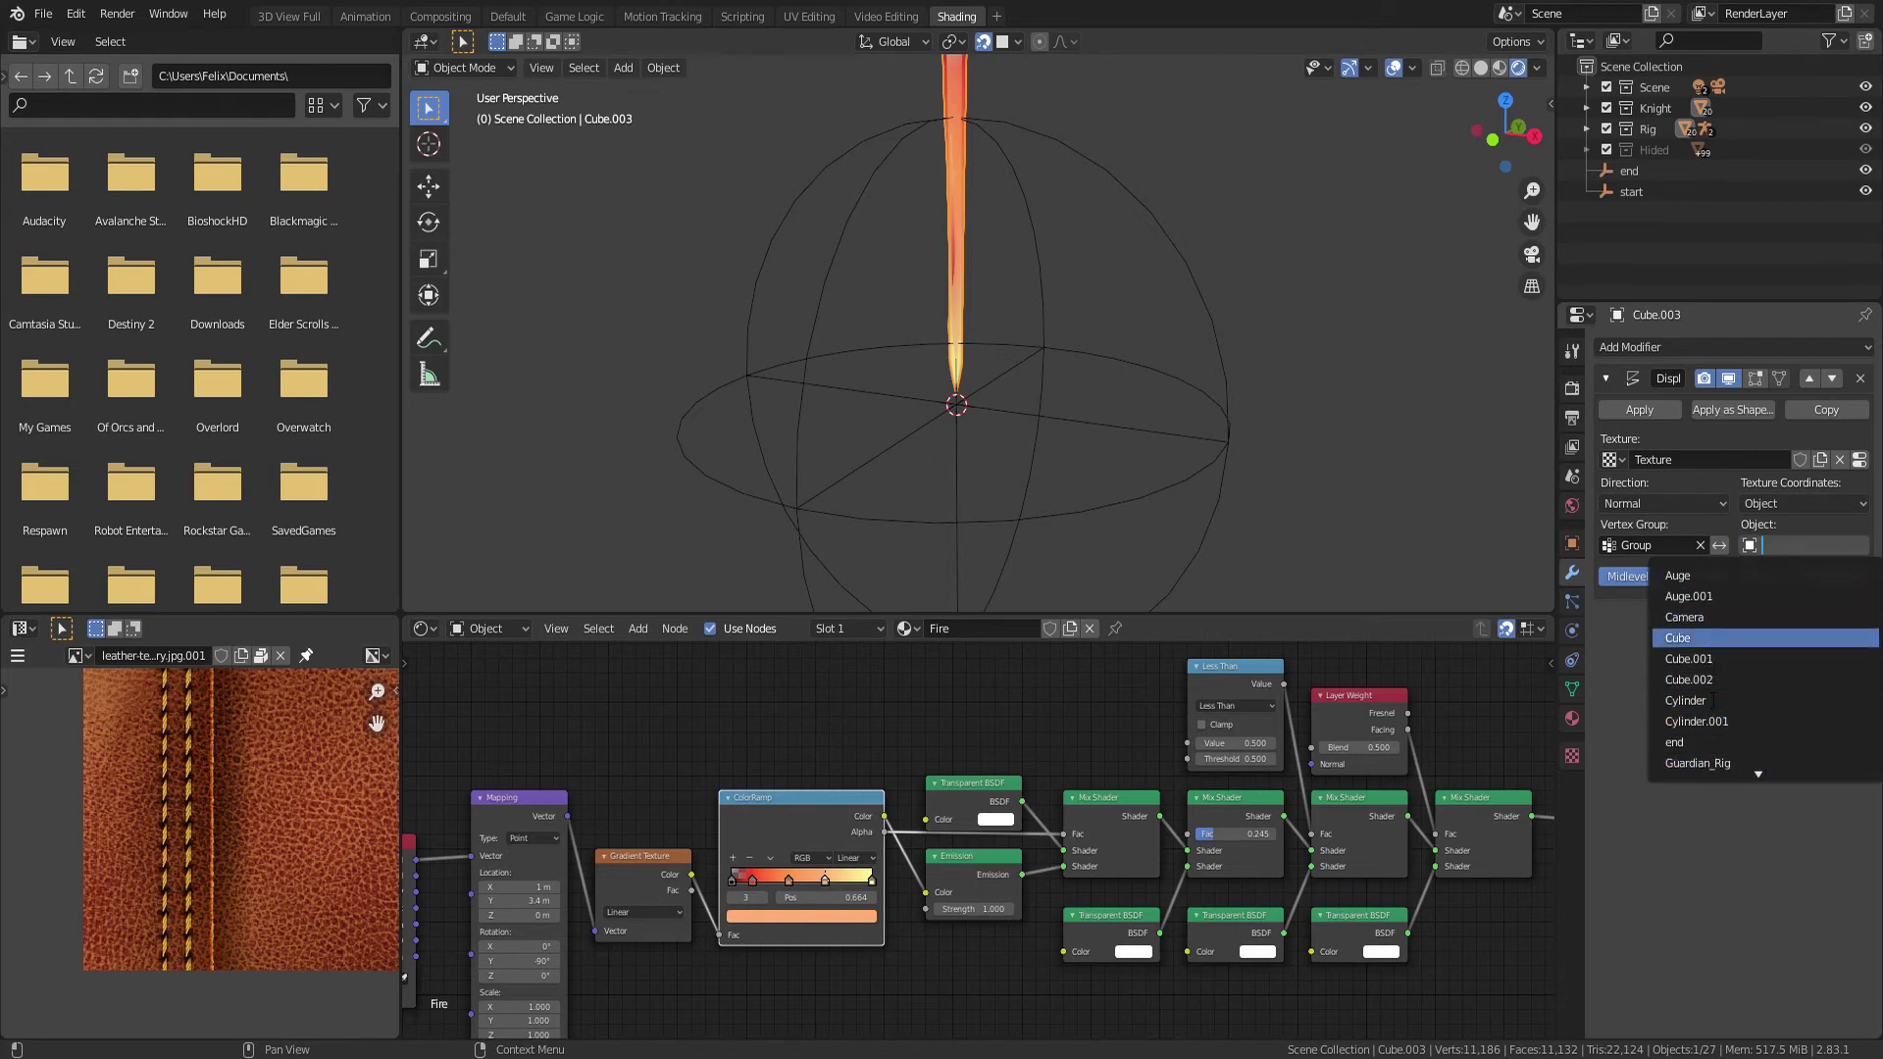
type("st")
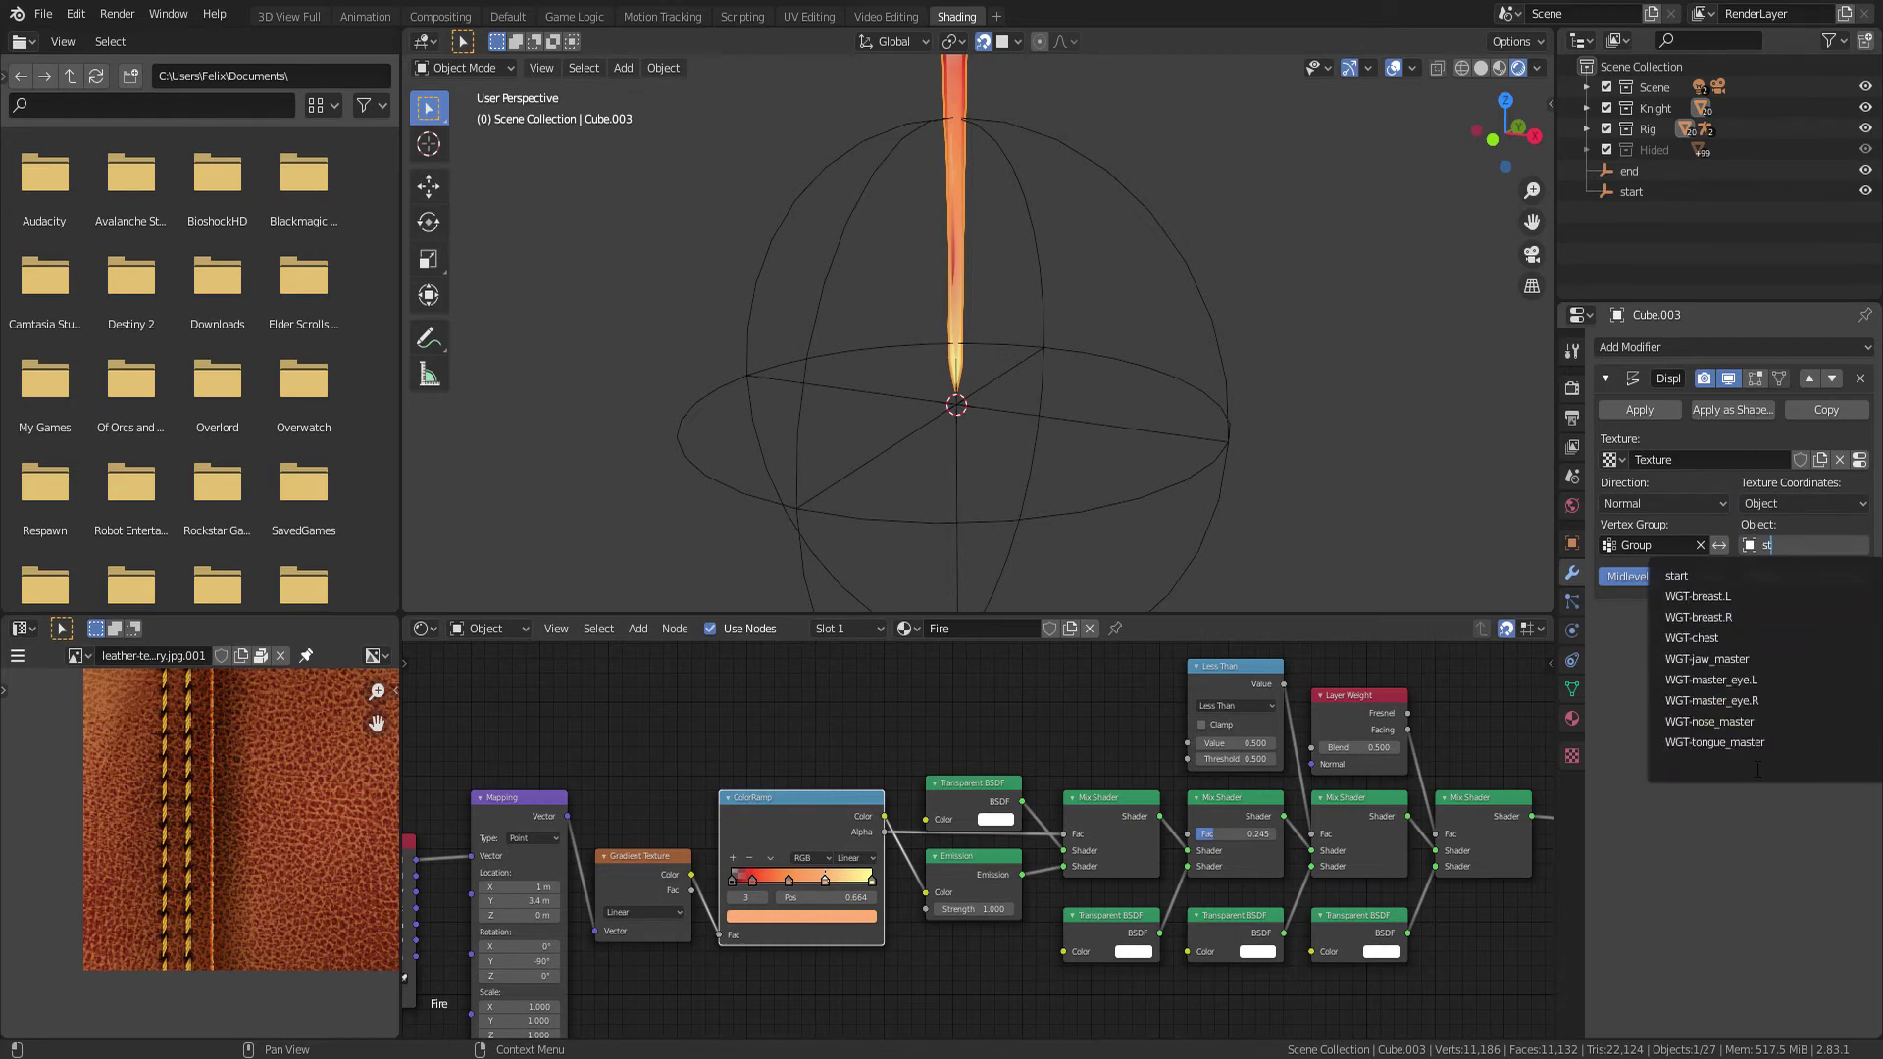
type("art")
key("Return")
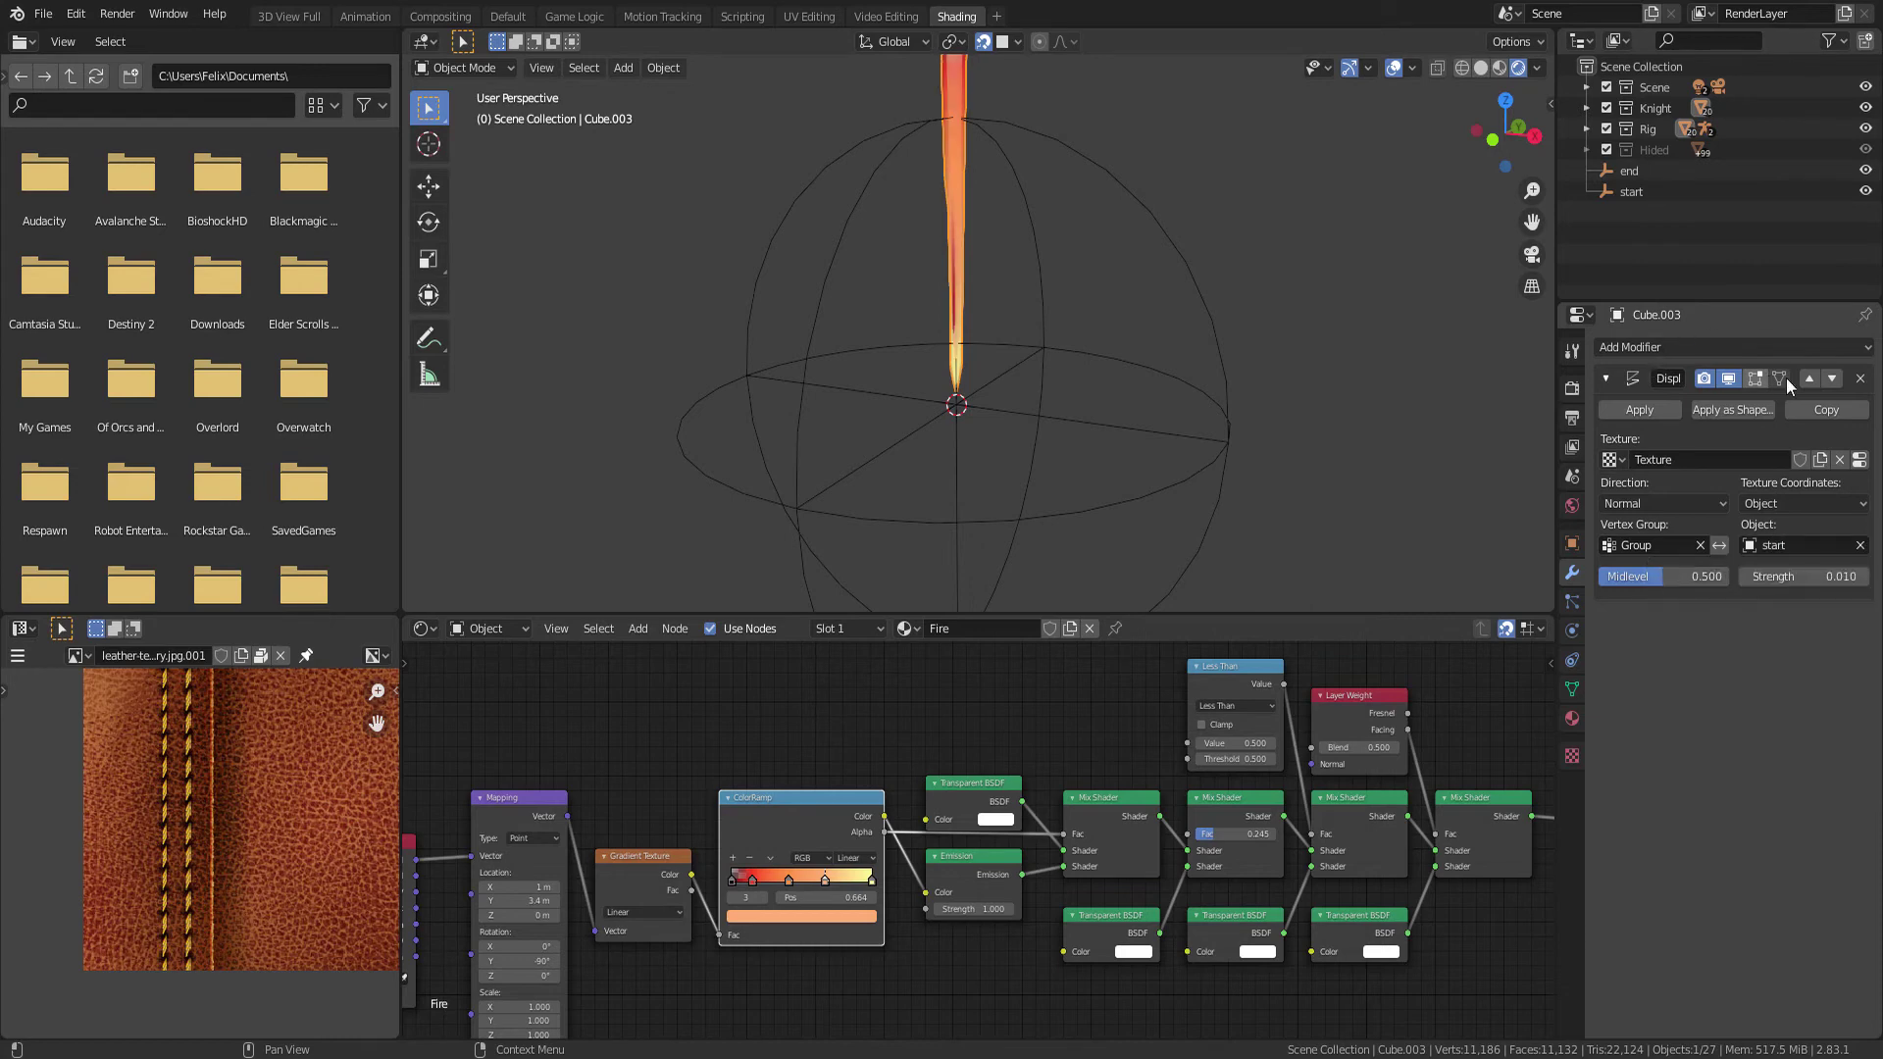
left_click(1685, 343)
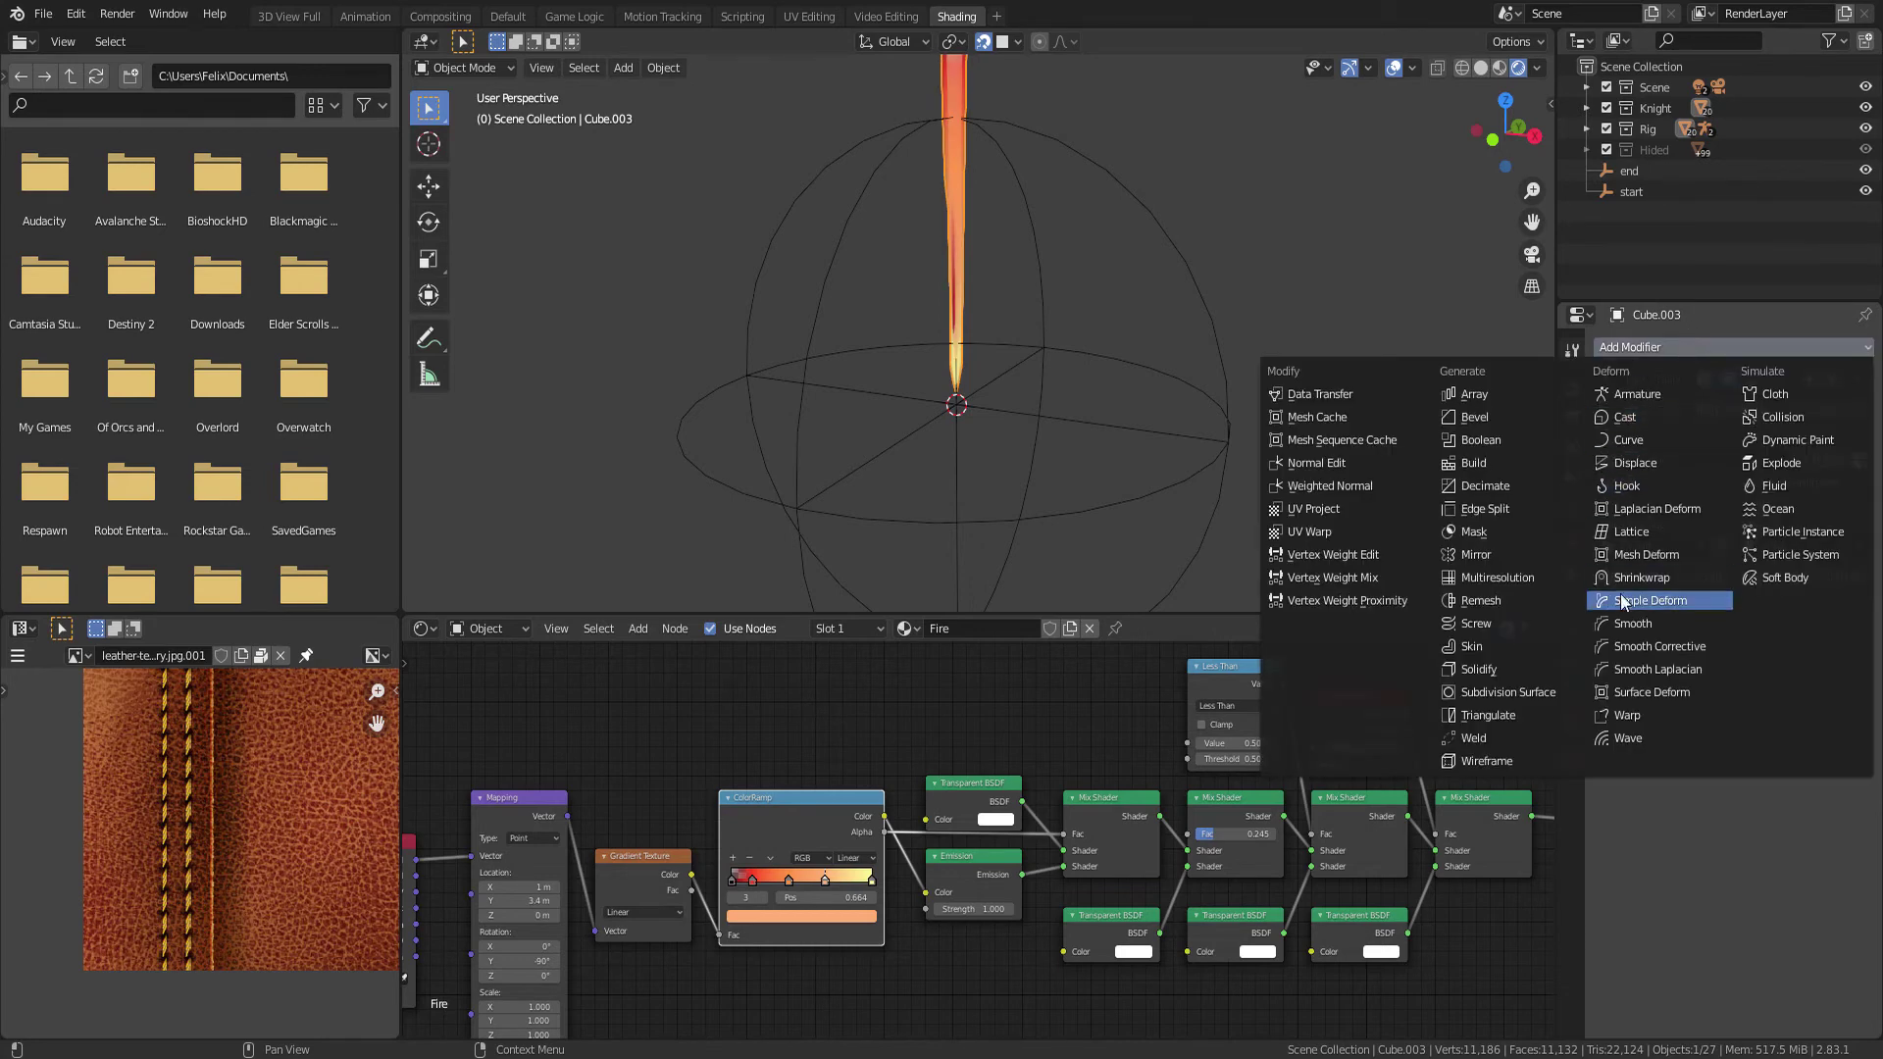
Add a second Displace reusing Texture, with Object coordinates from end and strength -0.030
left_click(1642, 463)
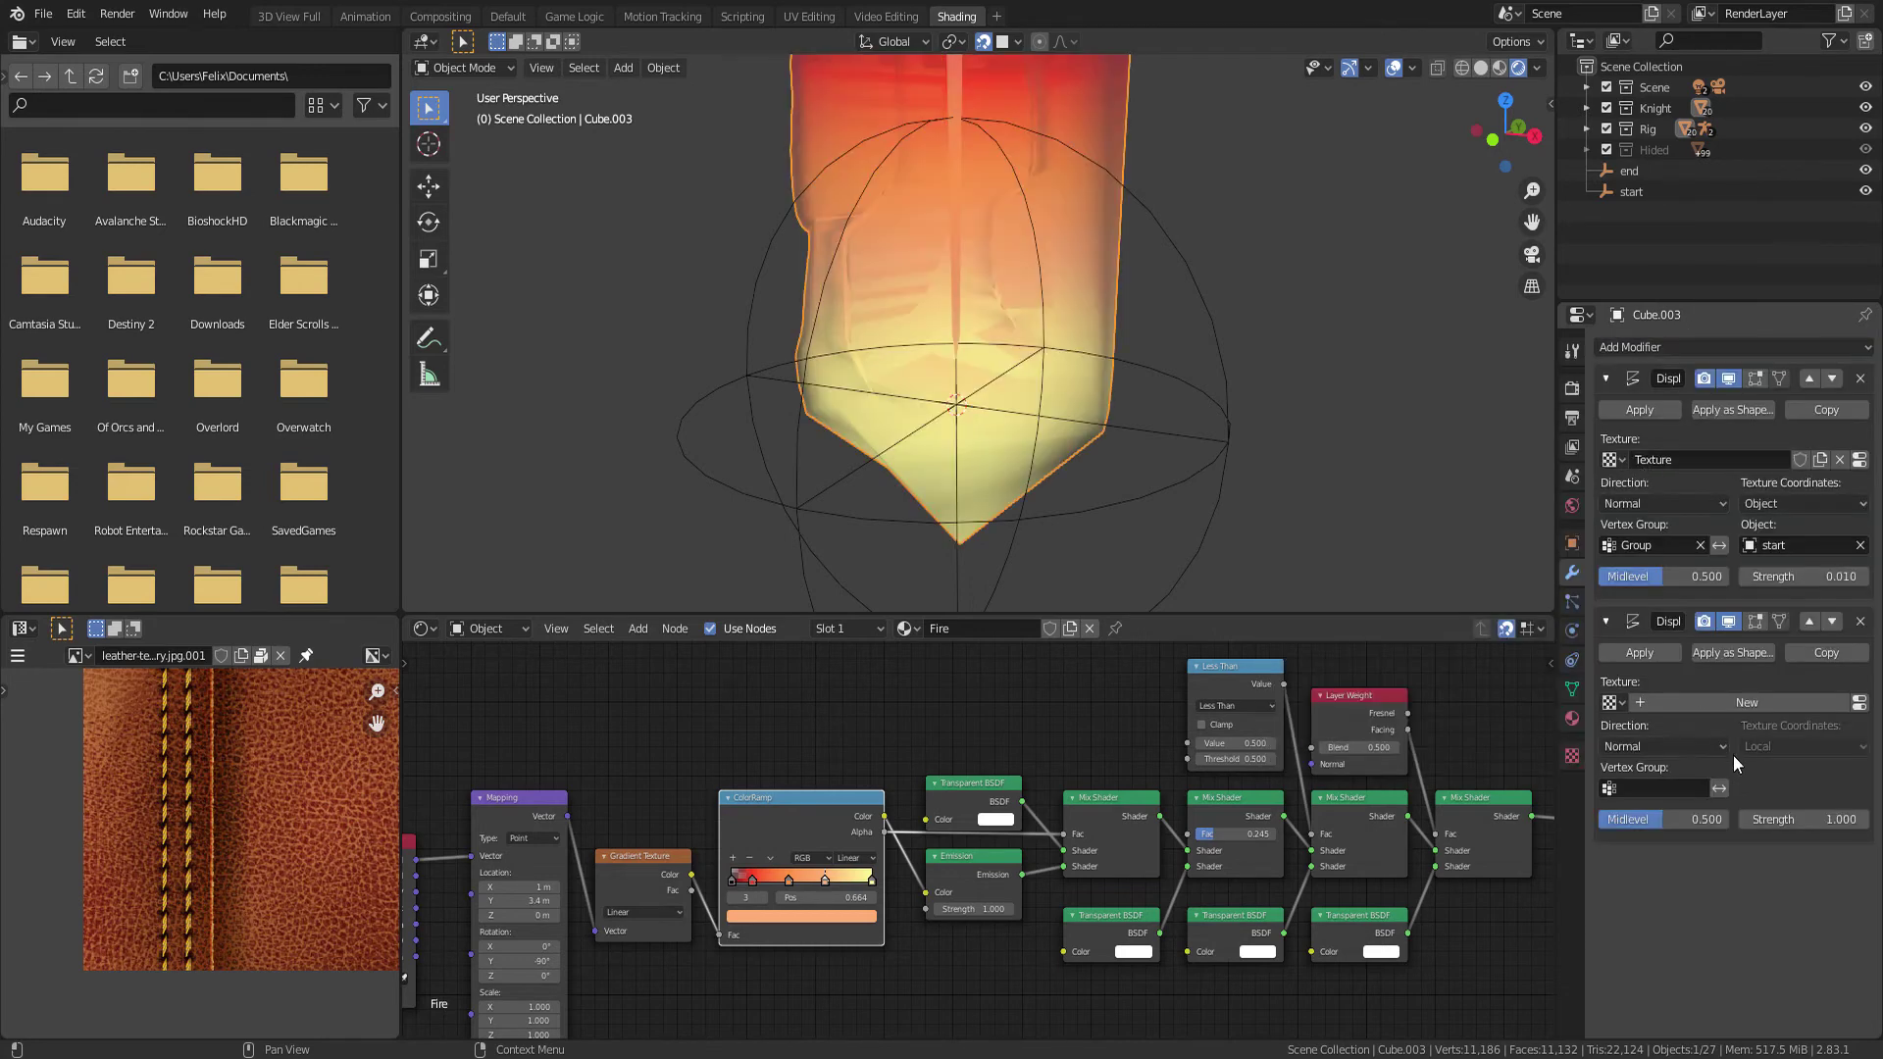
left_click(1611, 702)
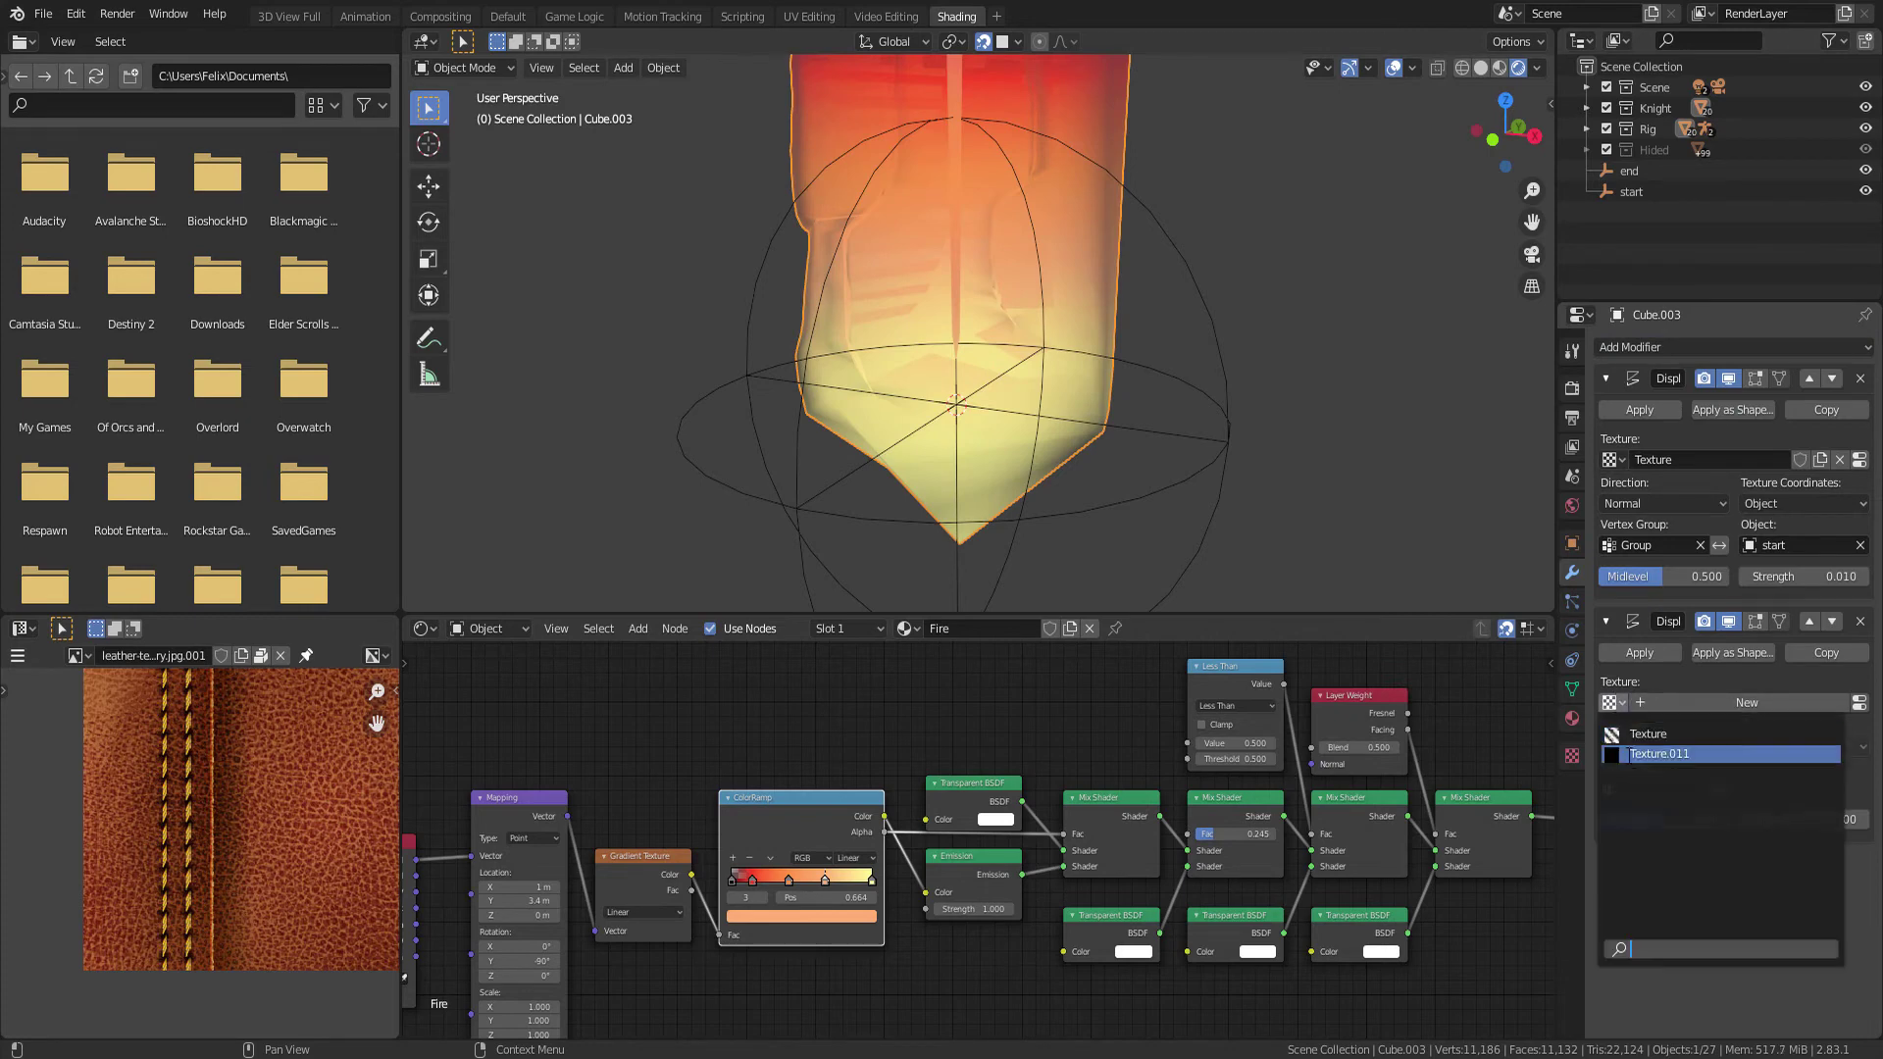
left_click(1606, 734)
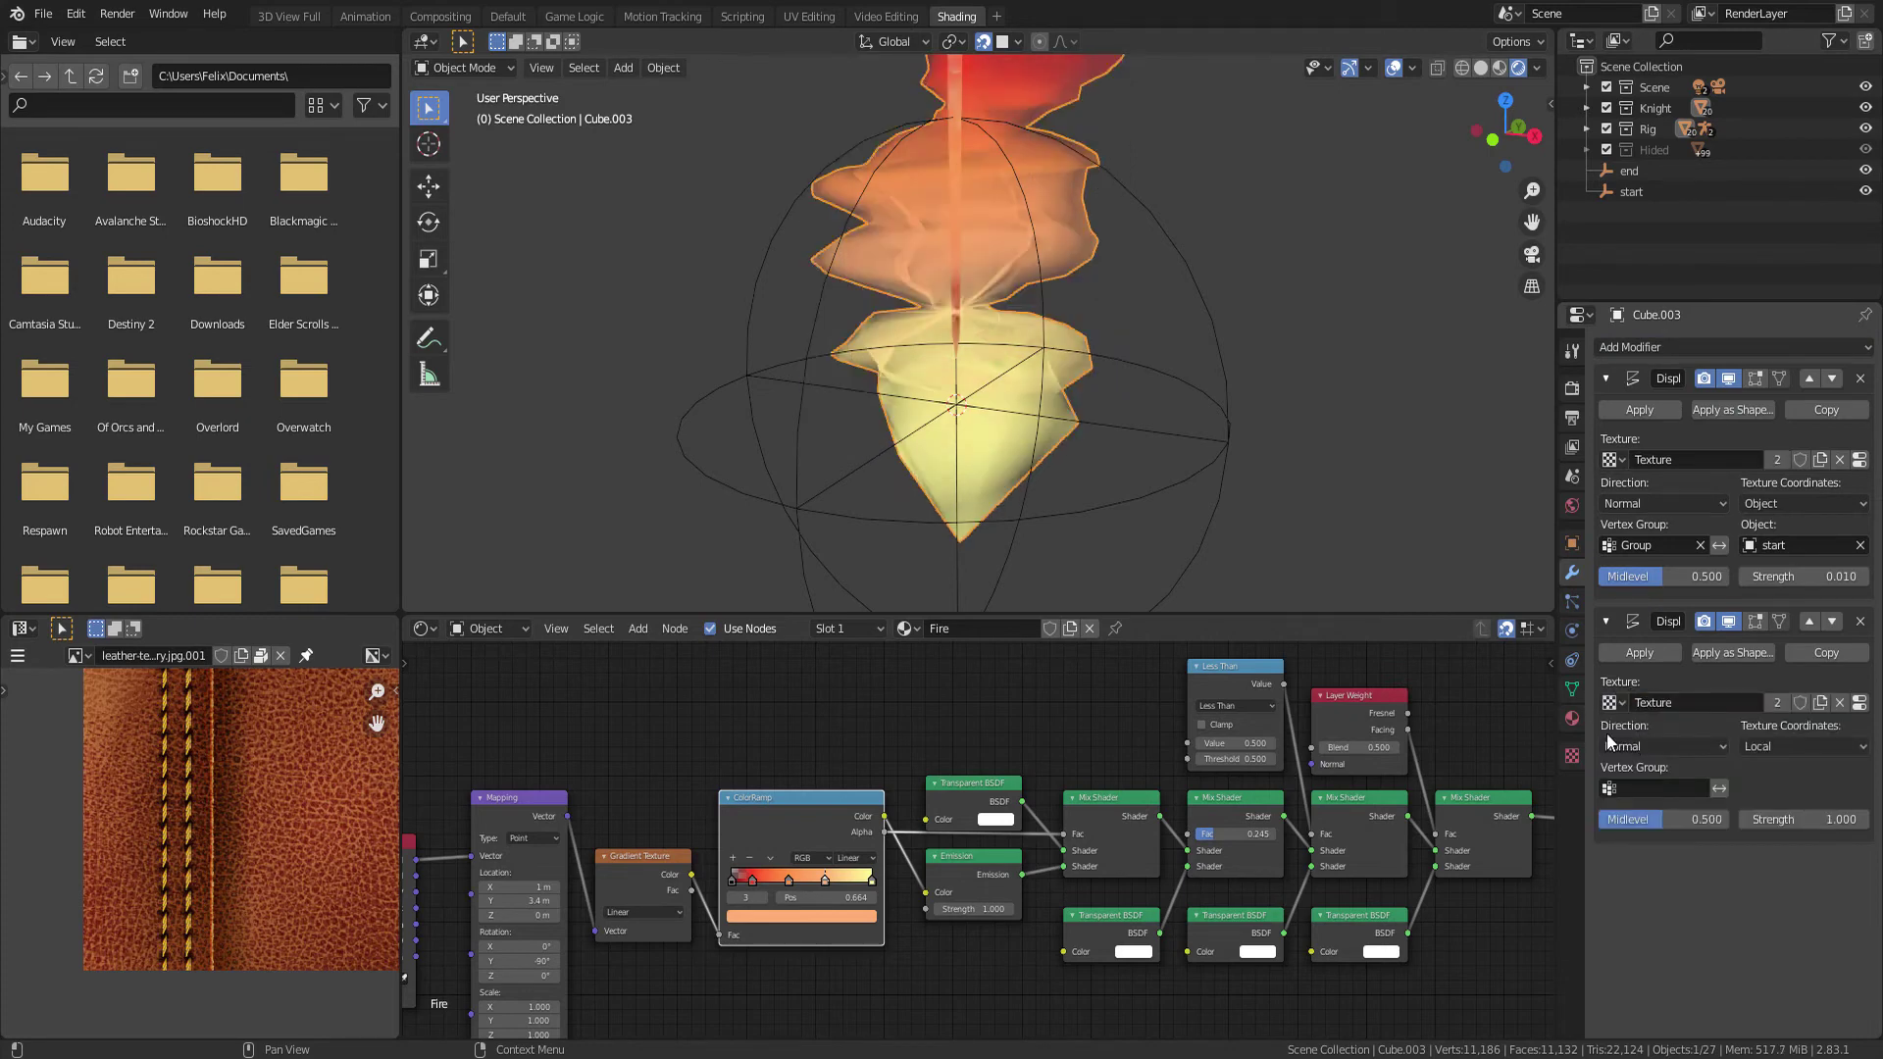
left_click(1795, 748)
left_click(1752, 793)
left_click(1776, 745)
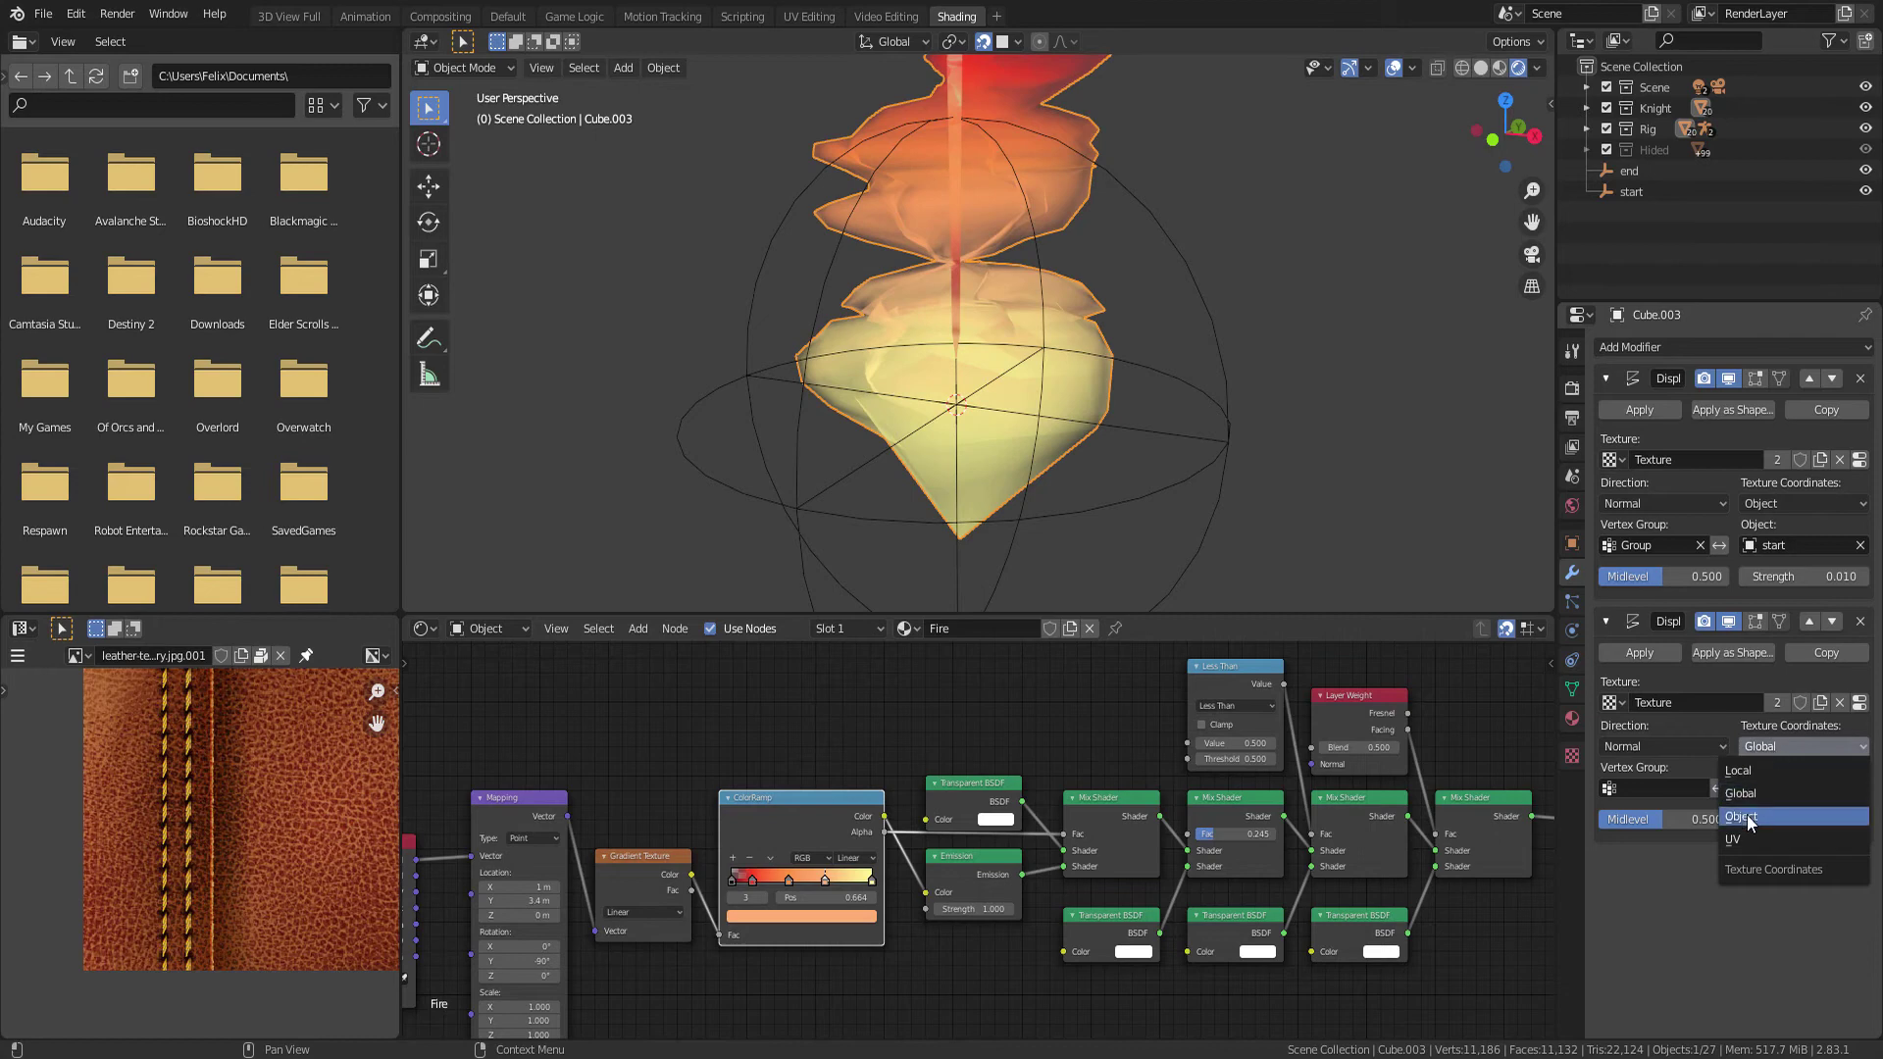
left_click(1746, 816)
left_click(1790, 785)
type("en")
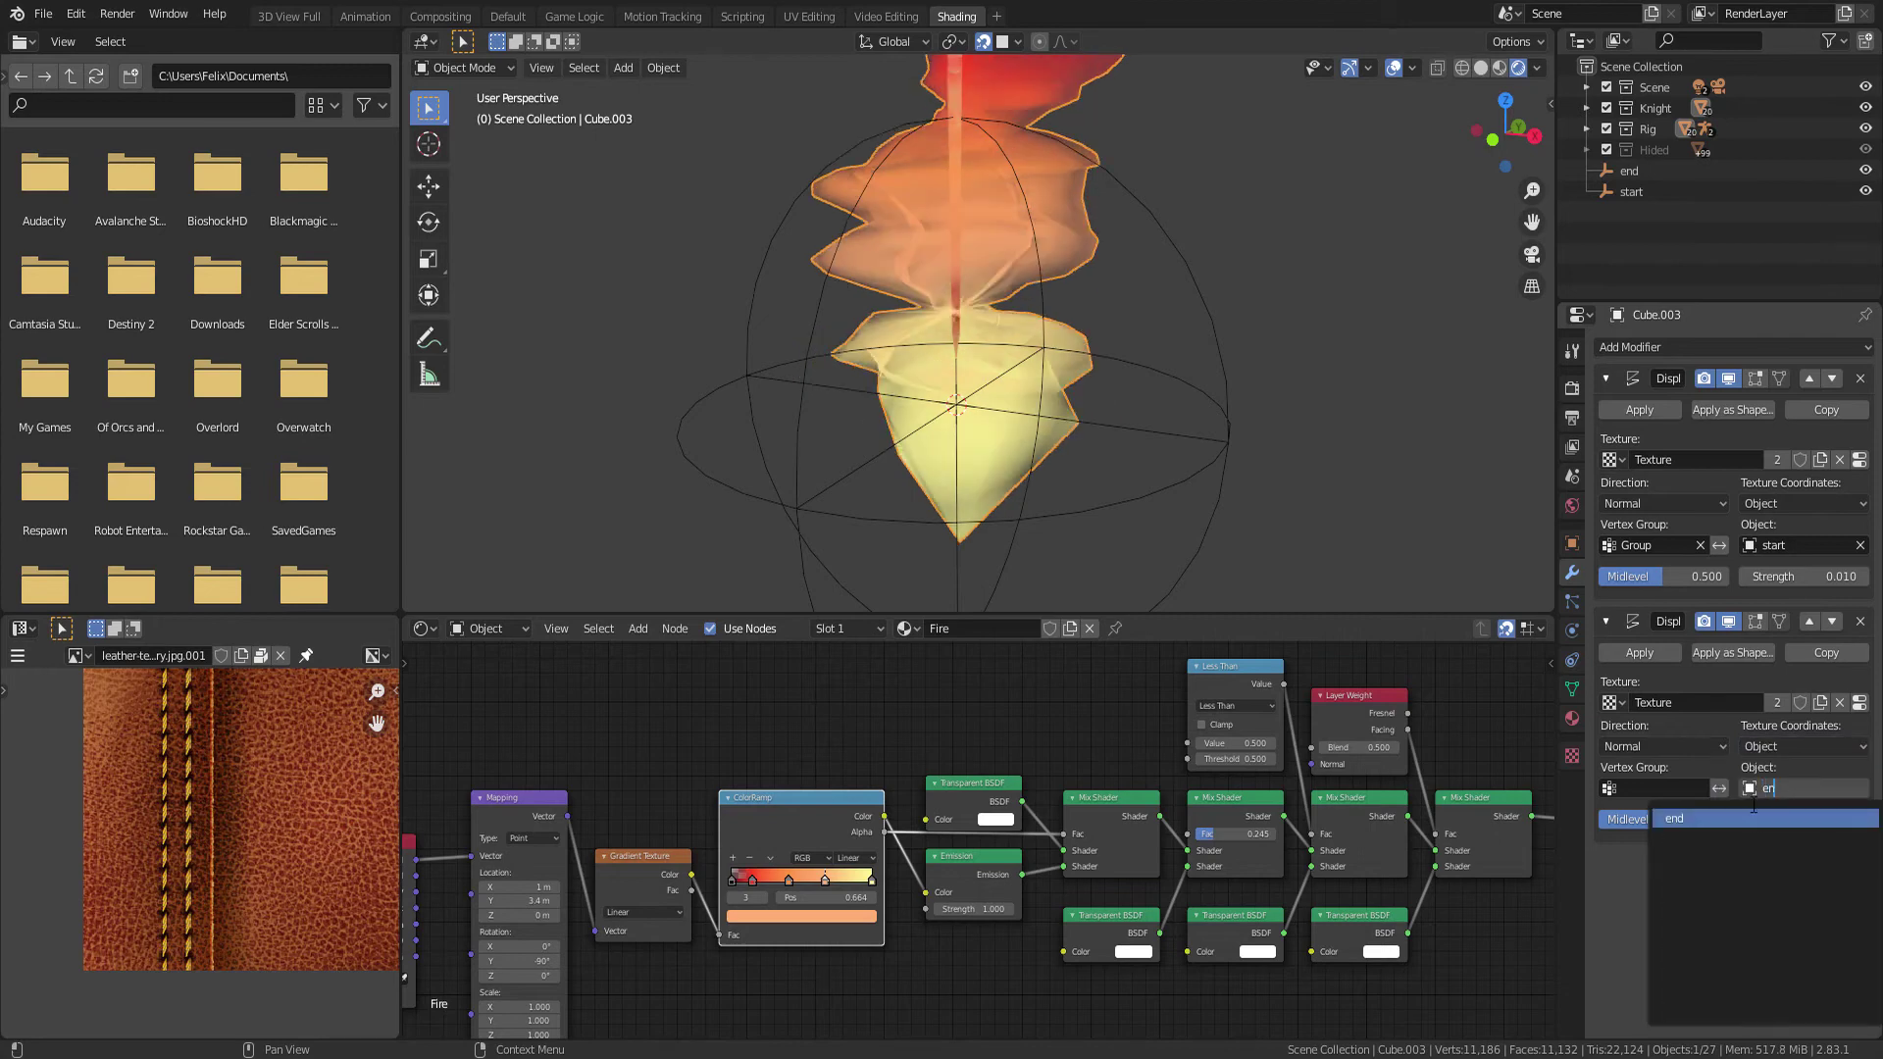
left_click(1732, 819)
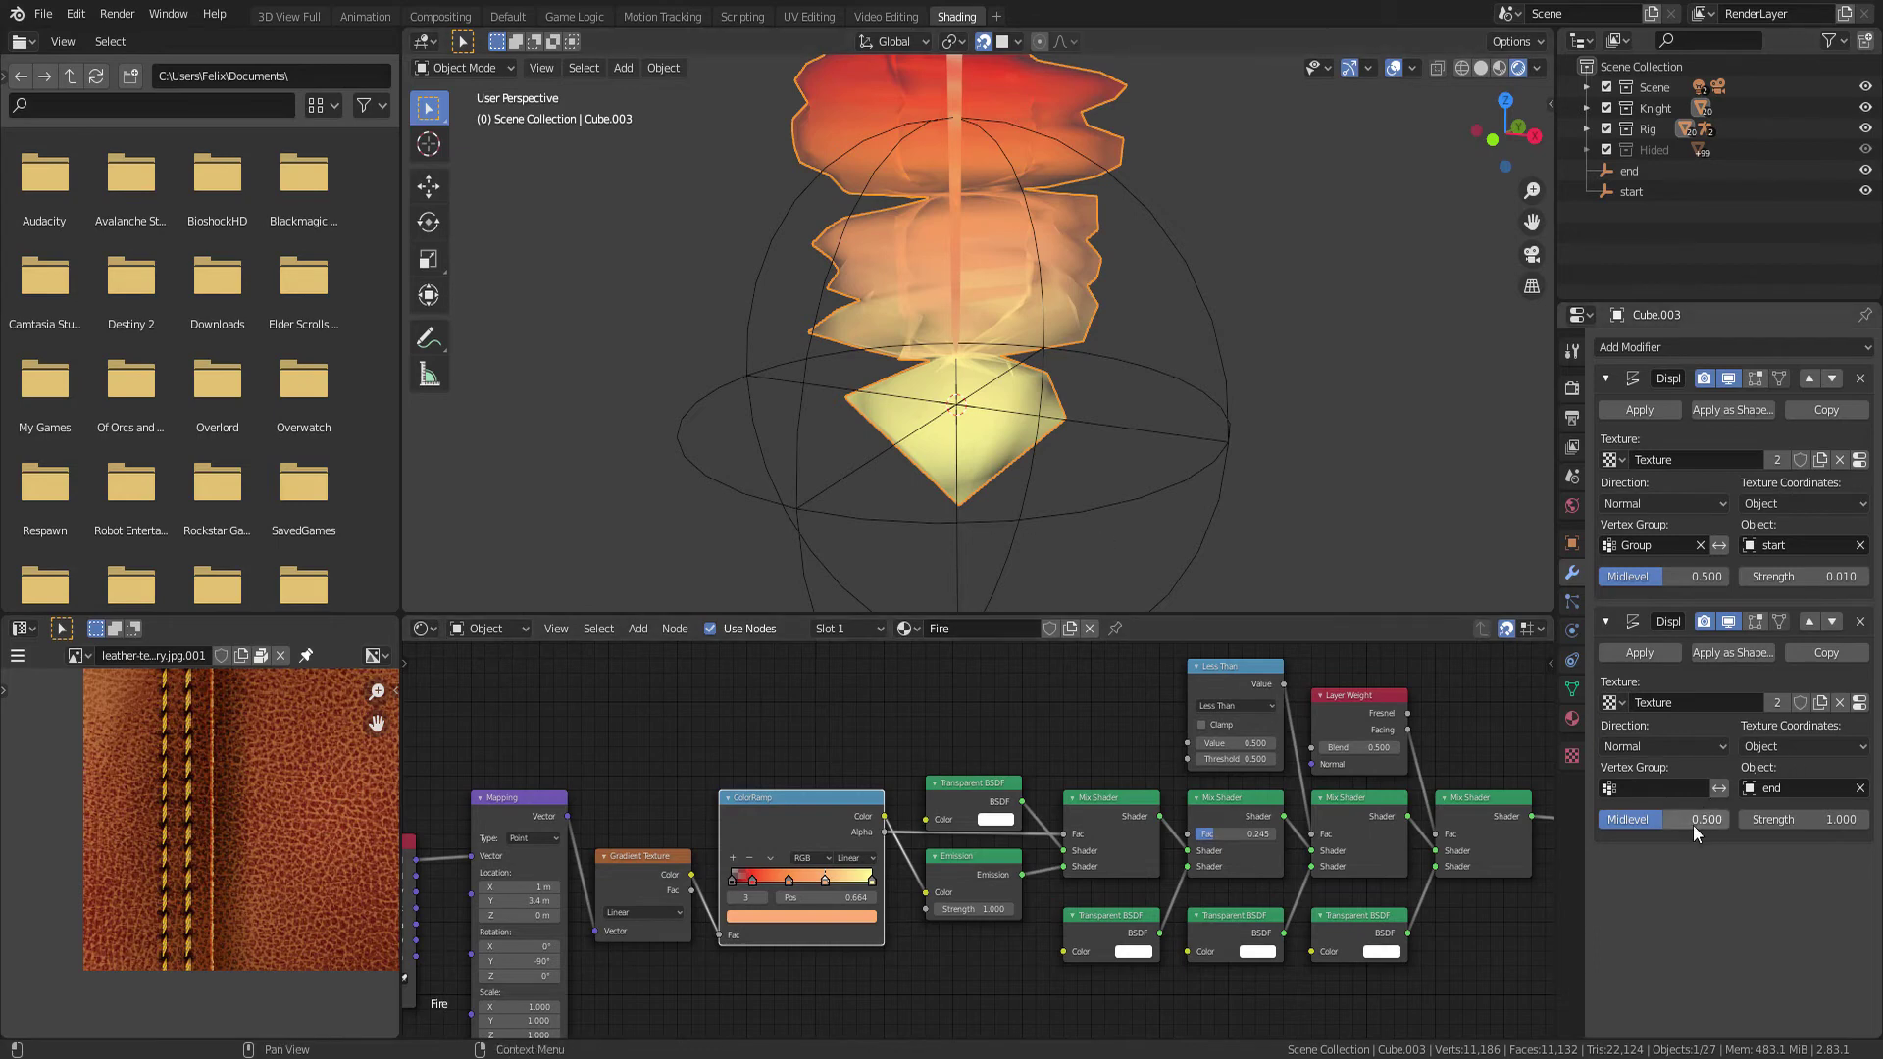
mouse_move(1699, 820)
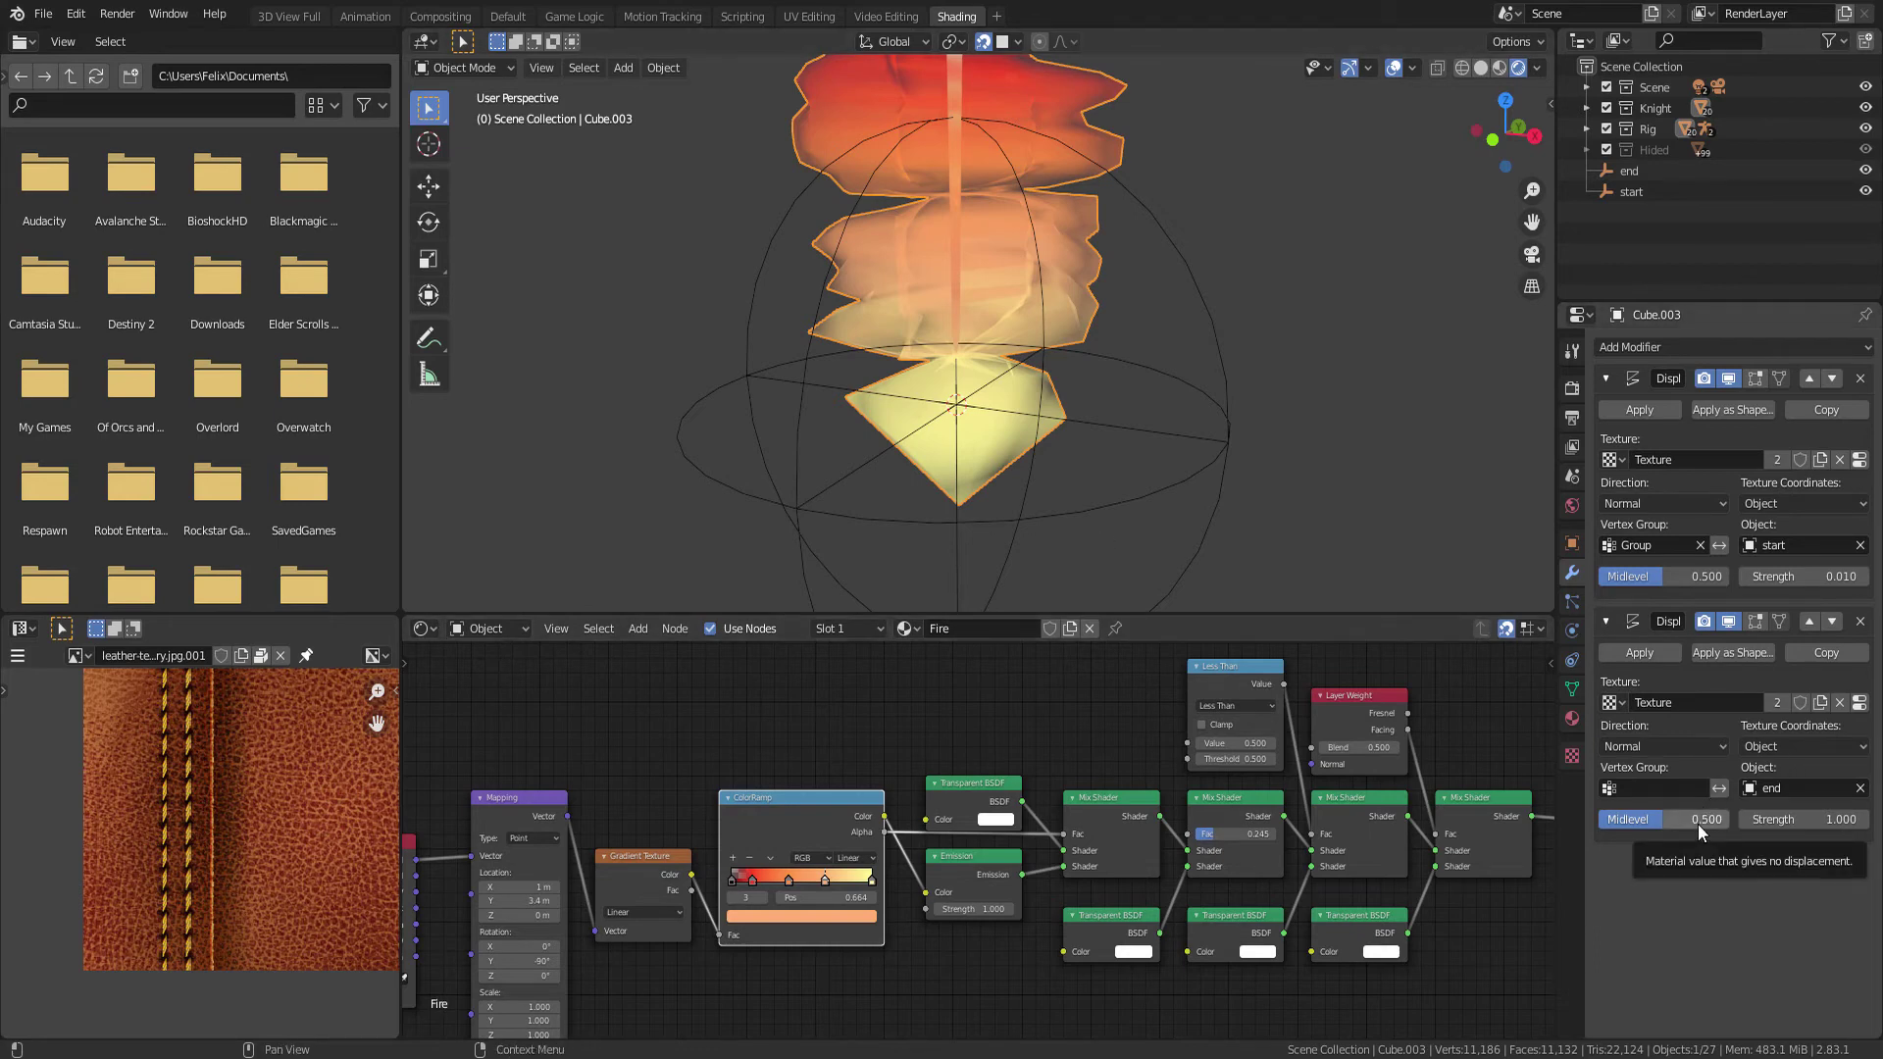
mouse_move(1746, 820)
left_mouse_down()
mouse_move(1687, 822)
mouse_move(1726, 822)
left_mouse_up()
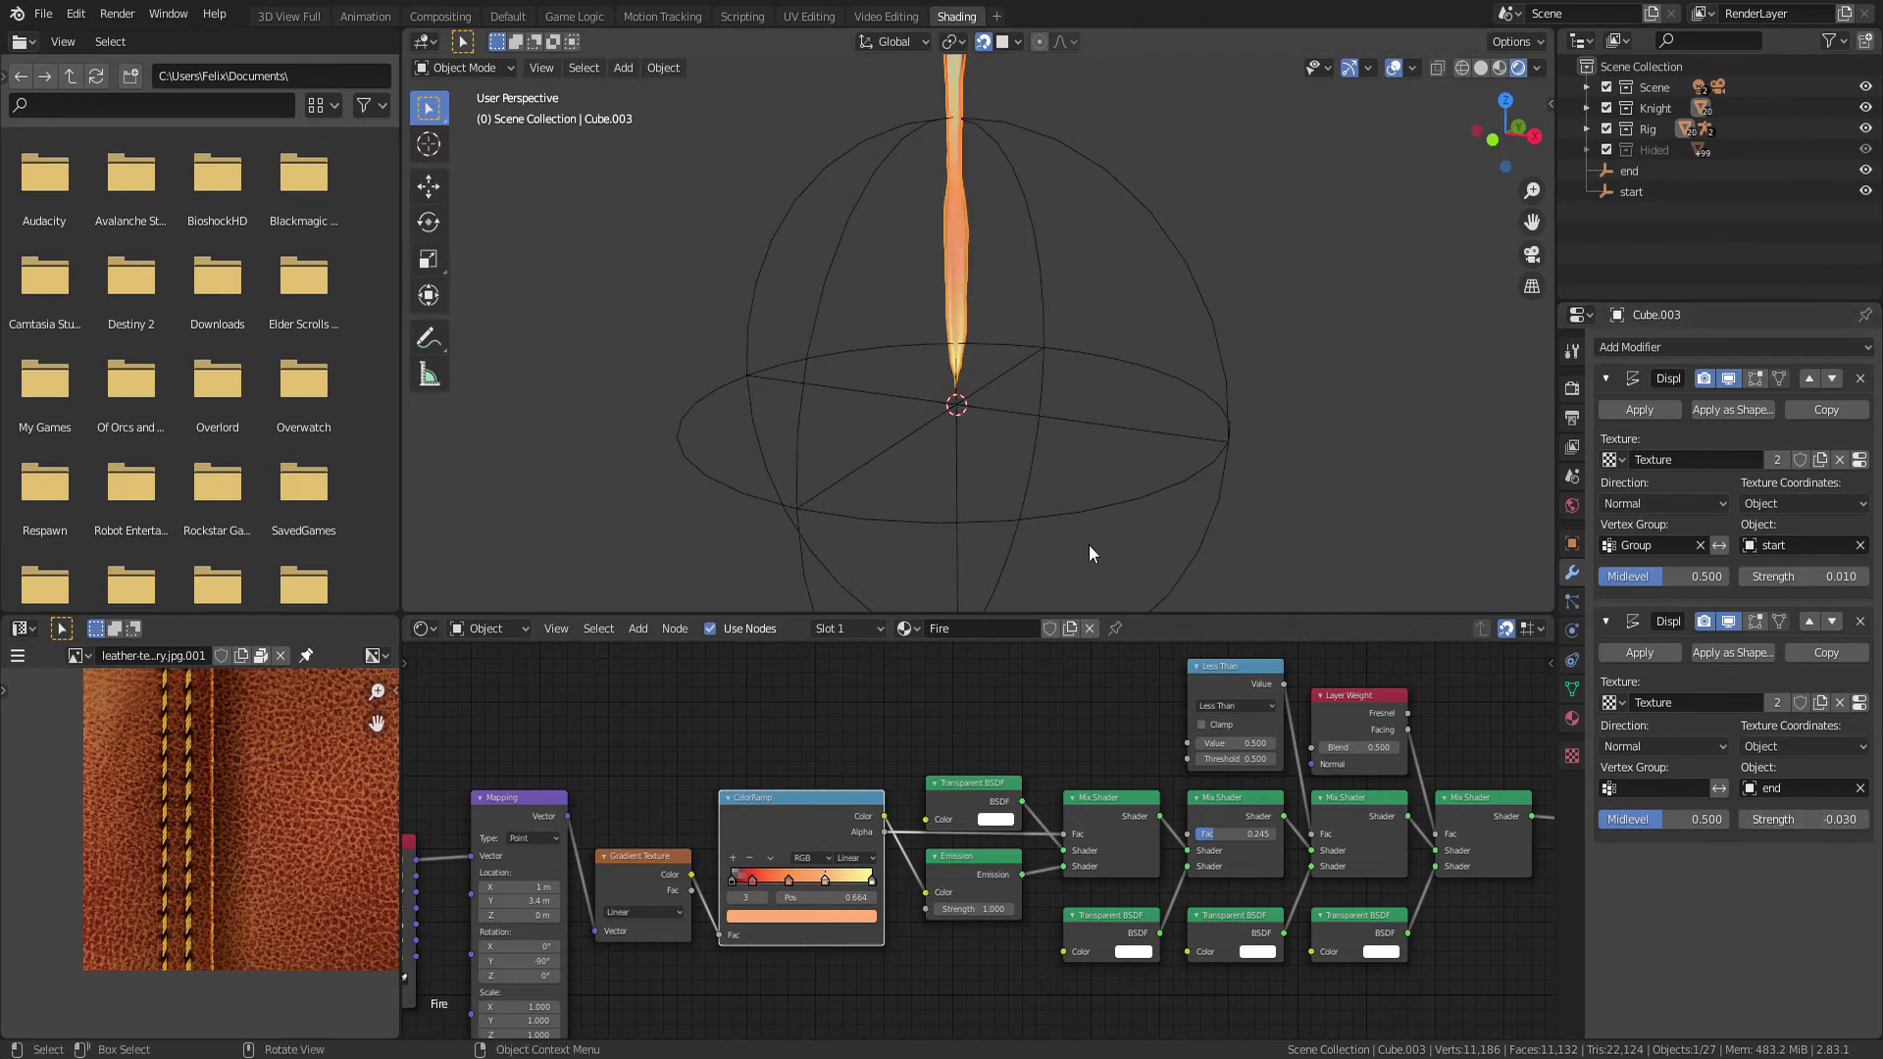
mouse_move(1089, 544)
middle_mouse_down()
mouse_move(1068, 499)
mouse_move(1032, 487)
middle_mouse_up()
Select the start and end empties and trial scaling and vertical moves, cancelling each
left_click(1032, 490)
key("s")
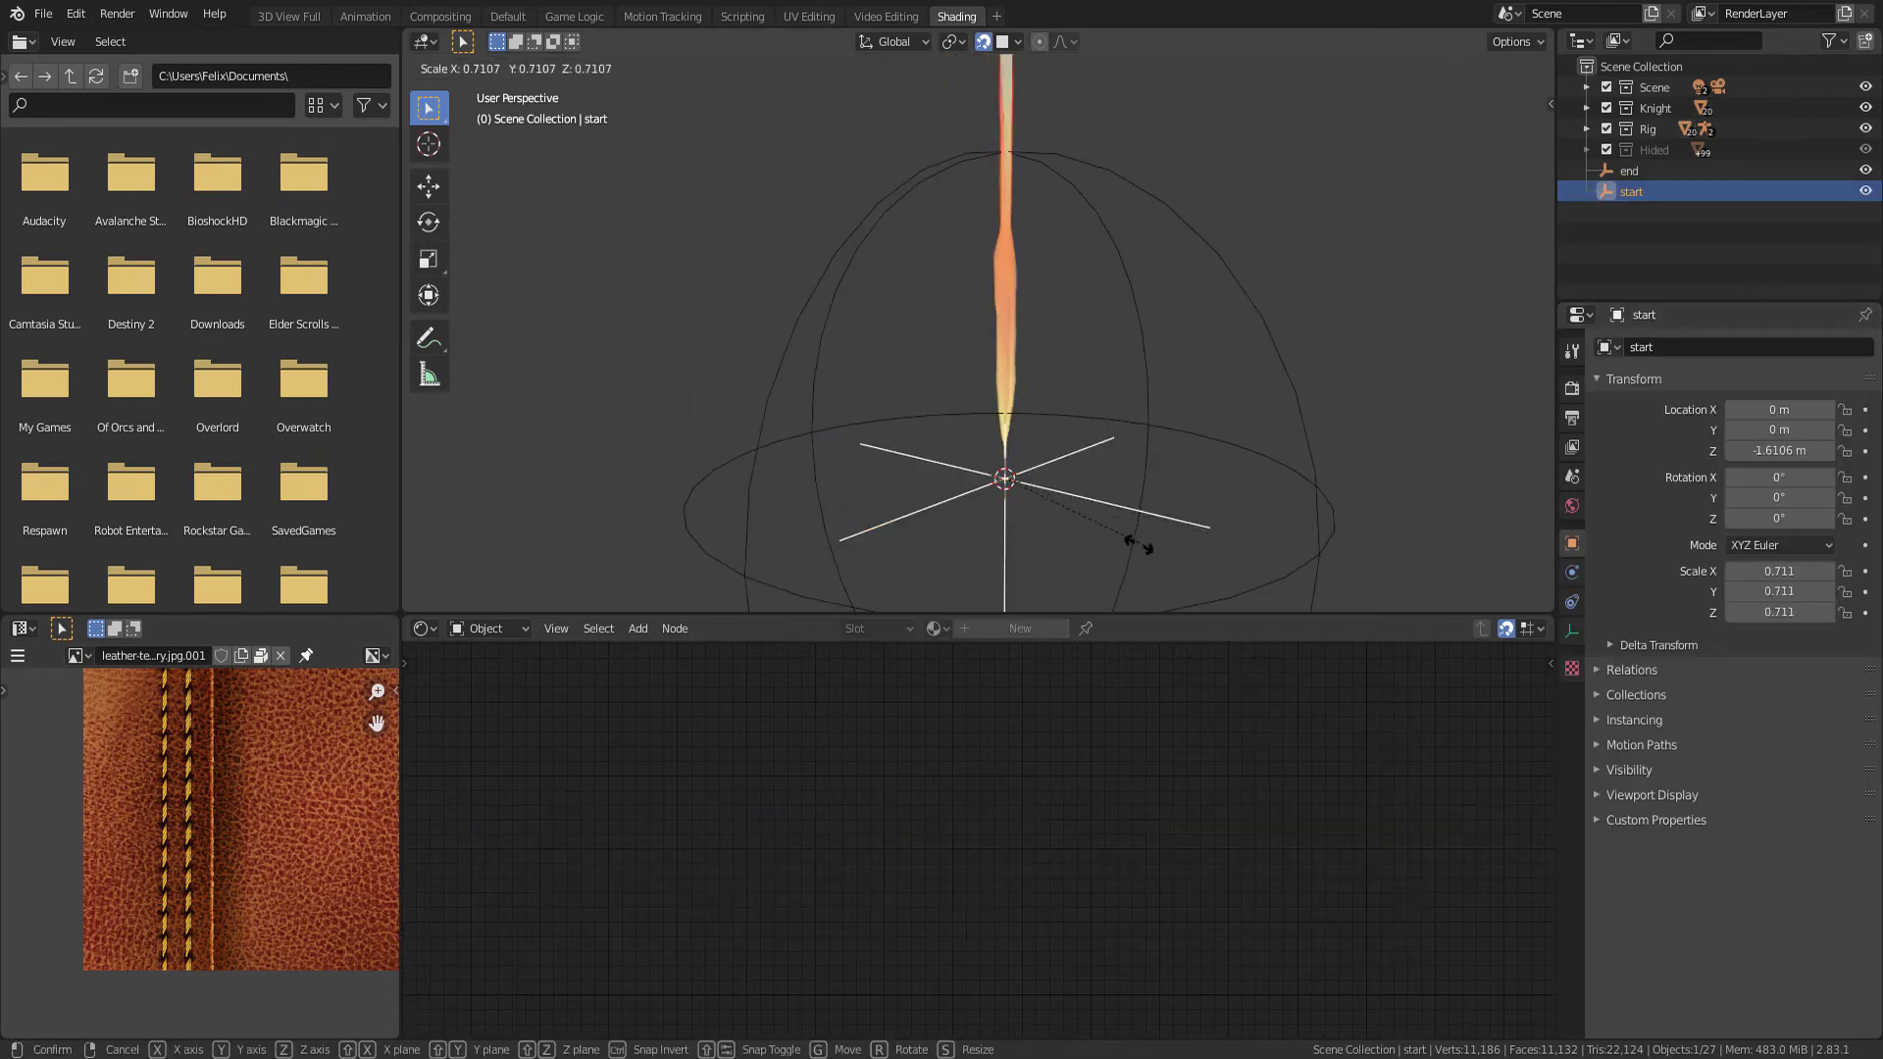
key("Escape")
key("g")
key("Escape")
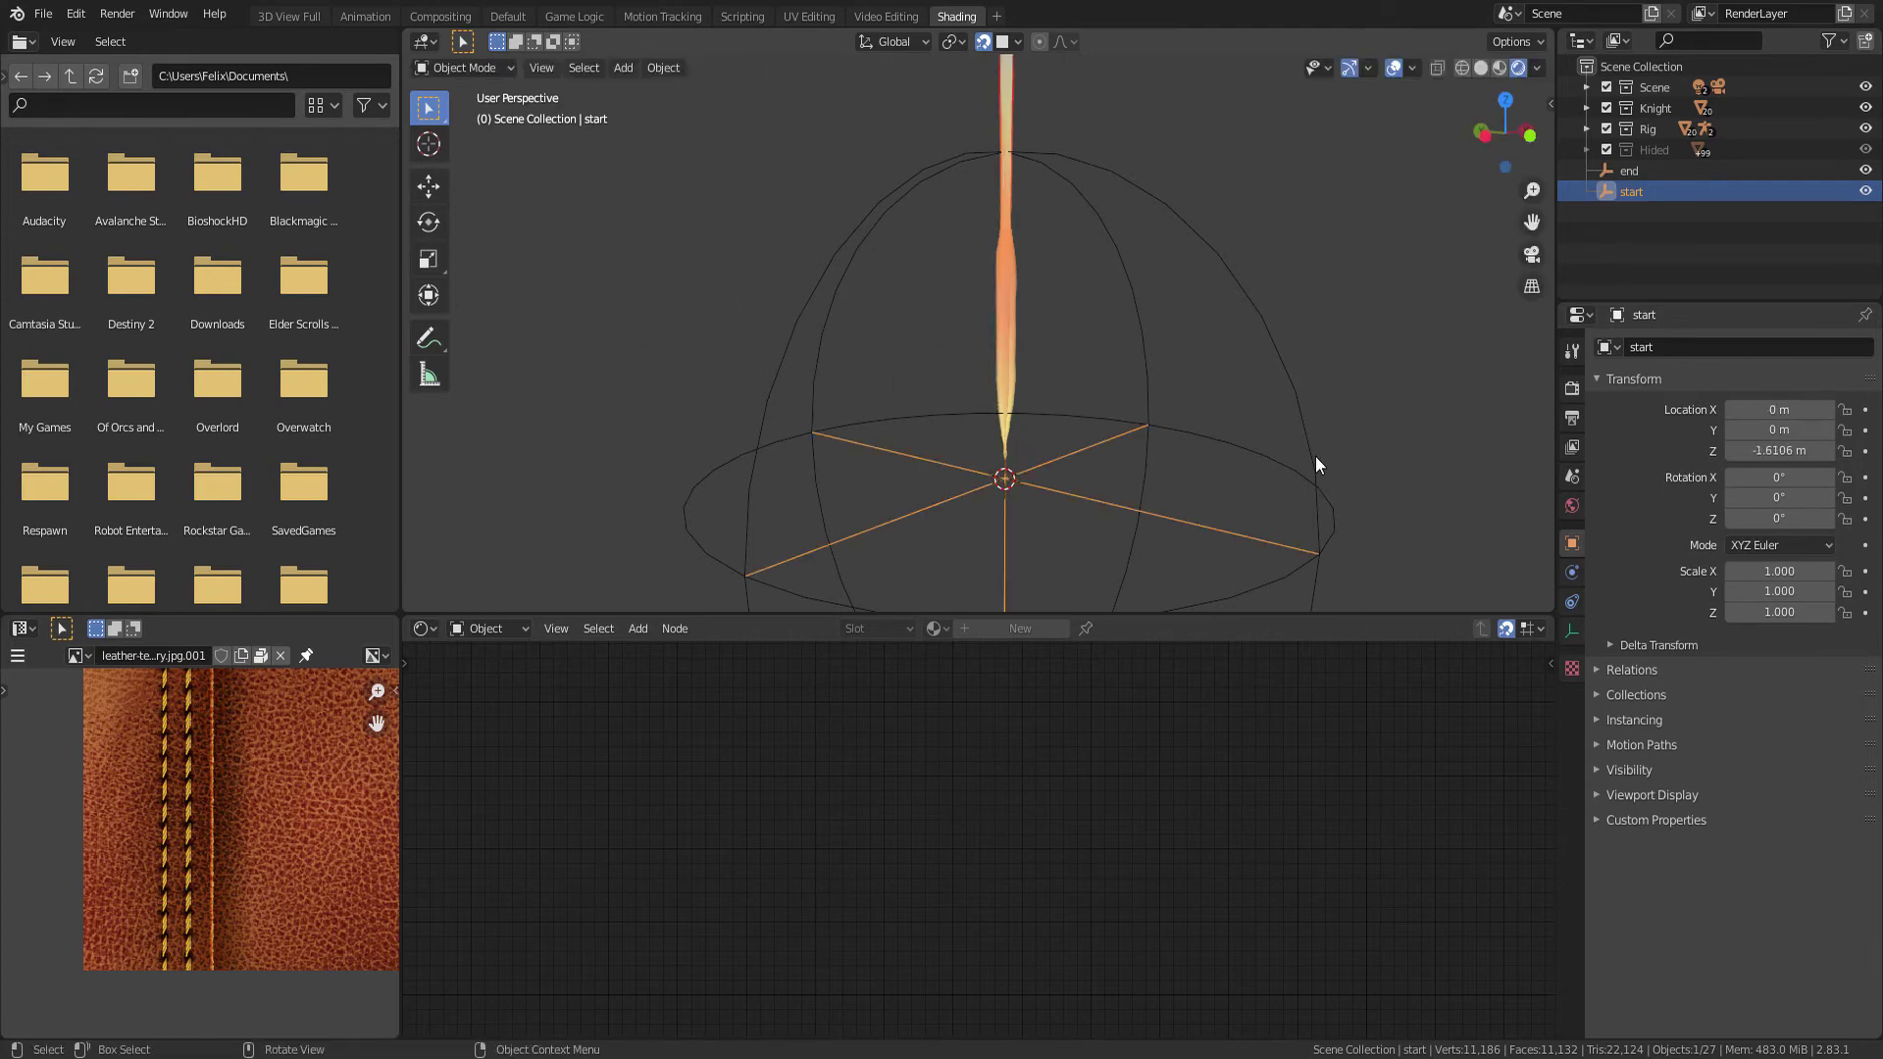
left_click(1324, 522, "shift")
key("g")
key("z")
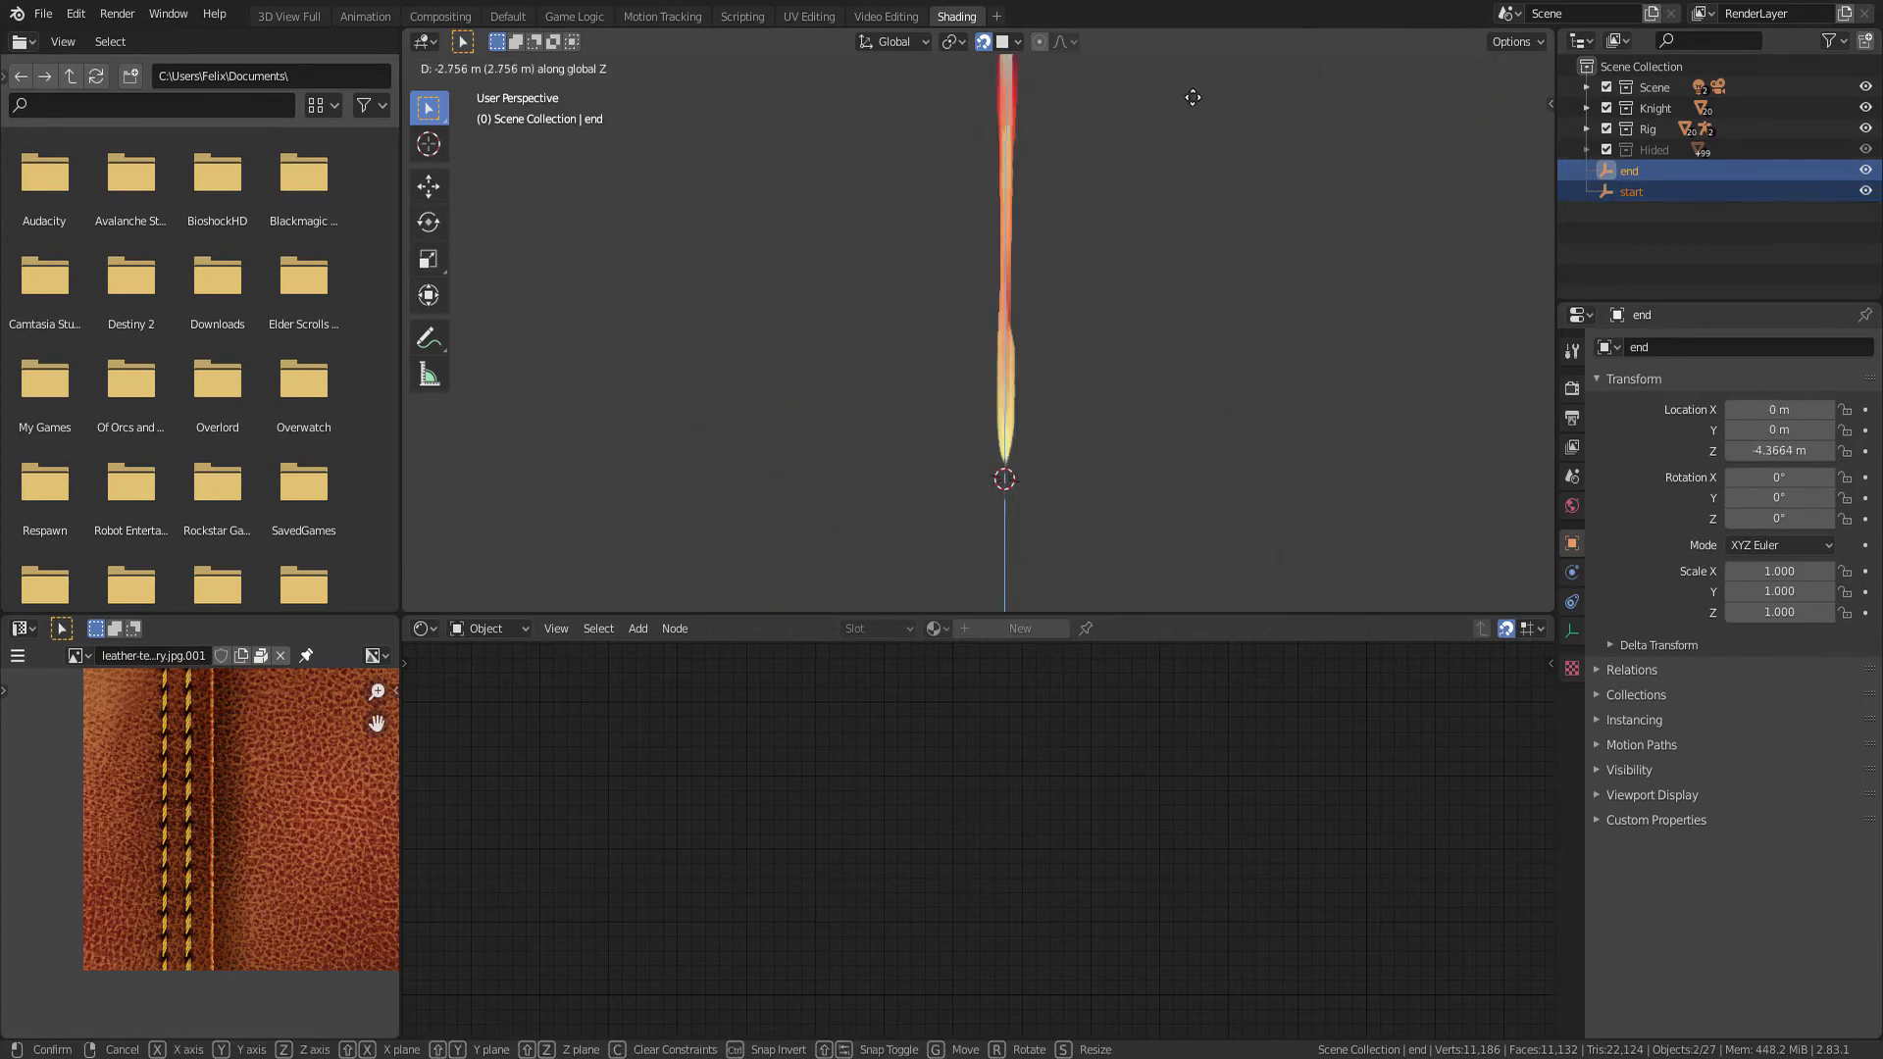
key("Escape")
mouse_move(1181, 598)
middle_mouse_down()
mouse_move(1059, 416)
mouse_move(886, 431)
mouse_move(1022, 256)
middle_mouse_up()
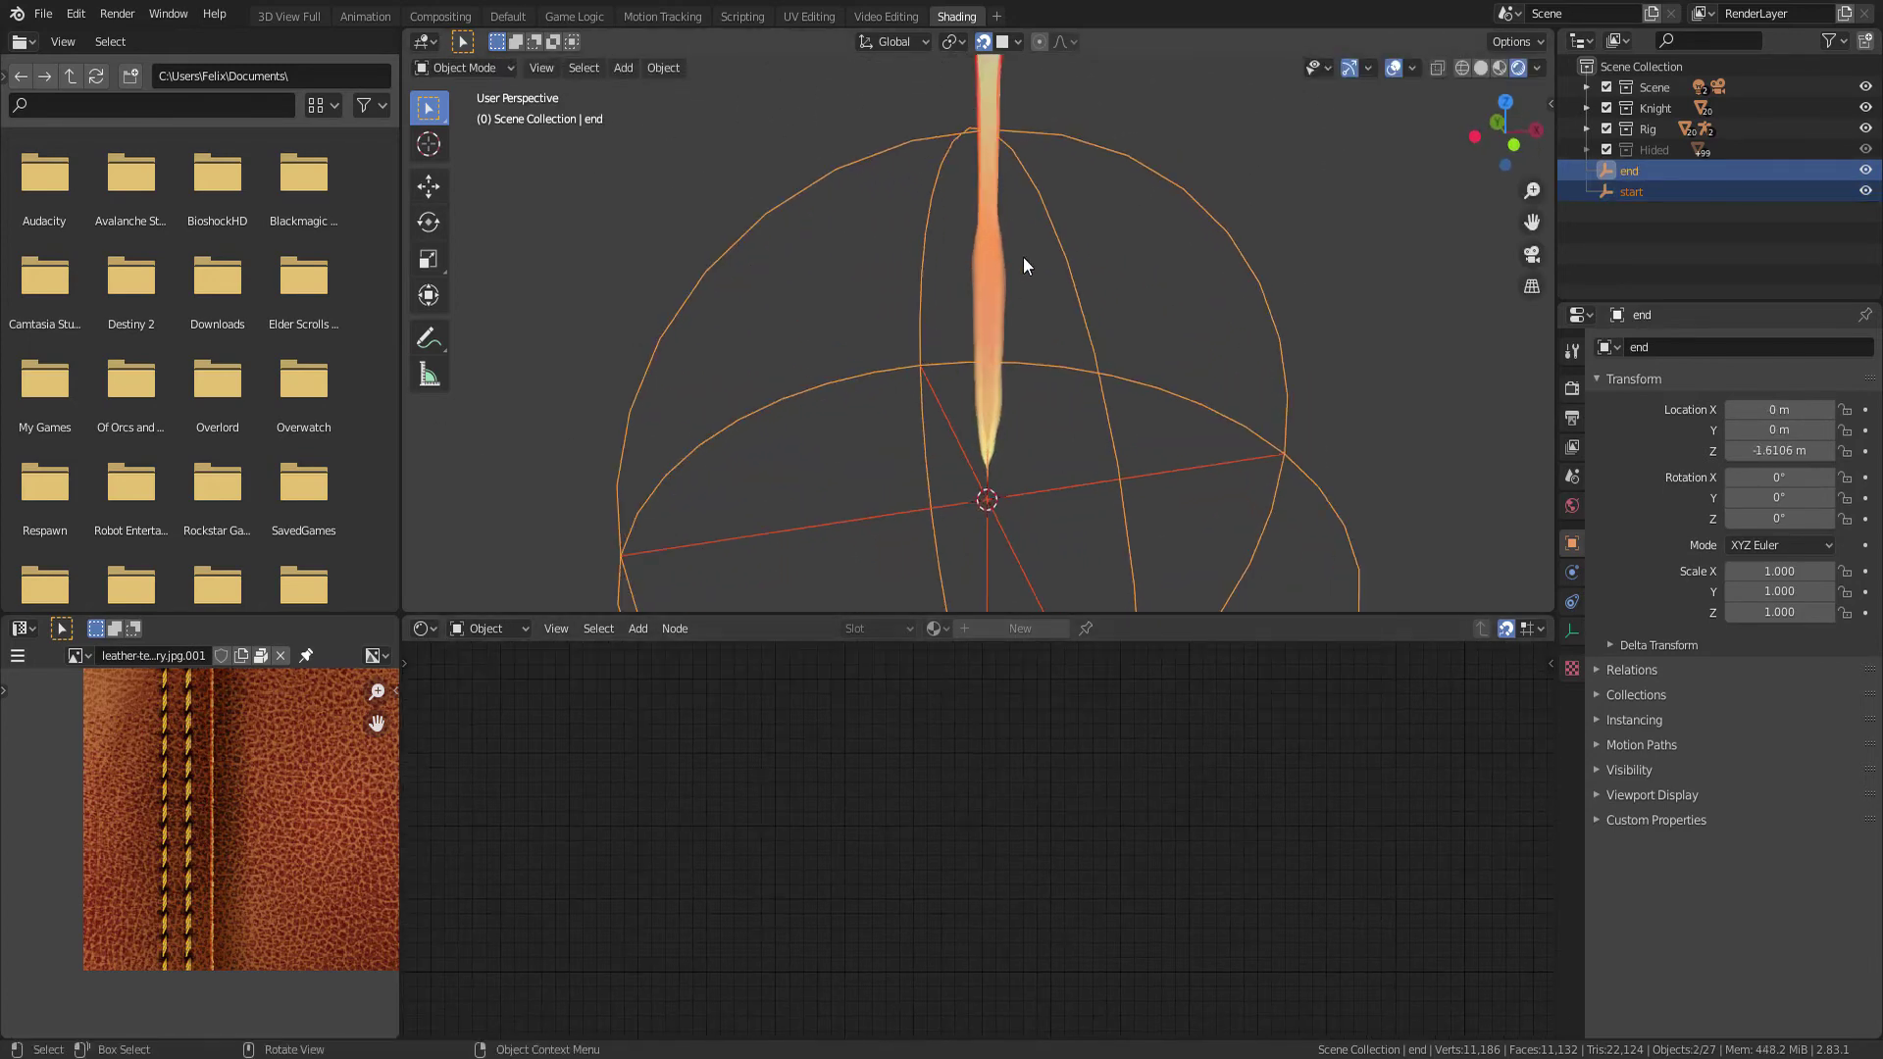
Set the second Displace modifier's vertex group to Group
left_click(991, 393)
mouse_move(1021, 455)
middle_mouse_down()
mouse_move(956, 475)
mouse_move(983, 428)
middle_mouse_up()
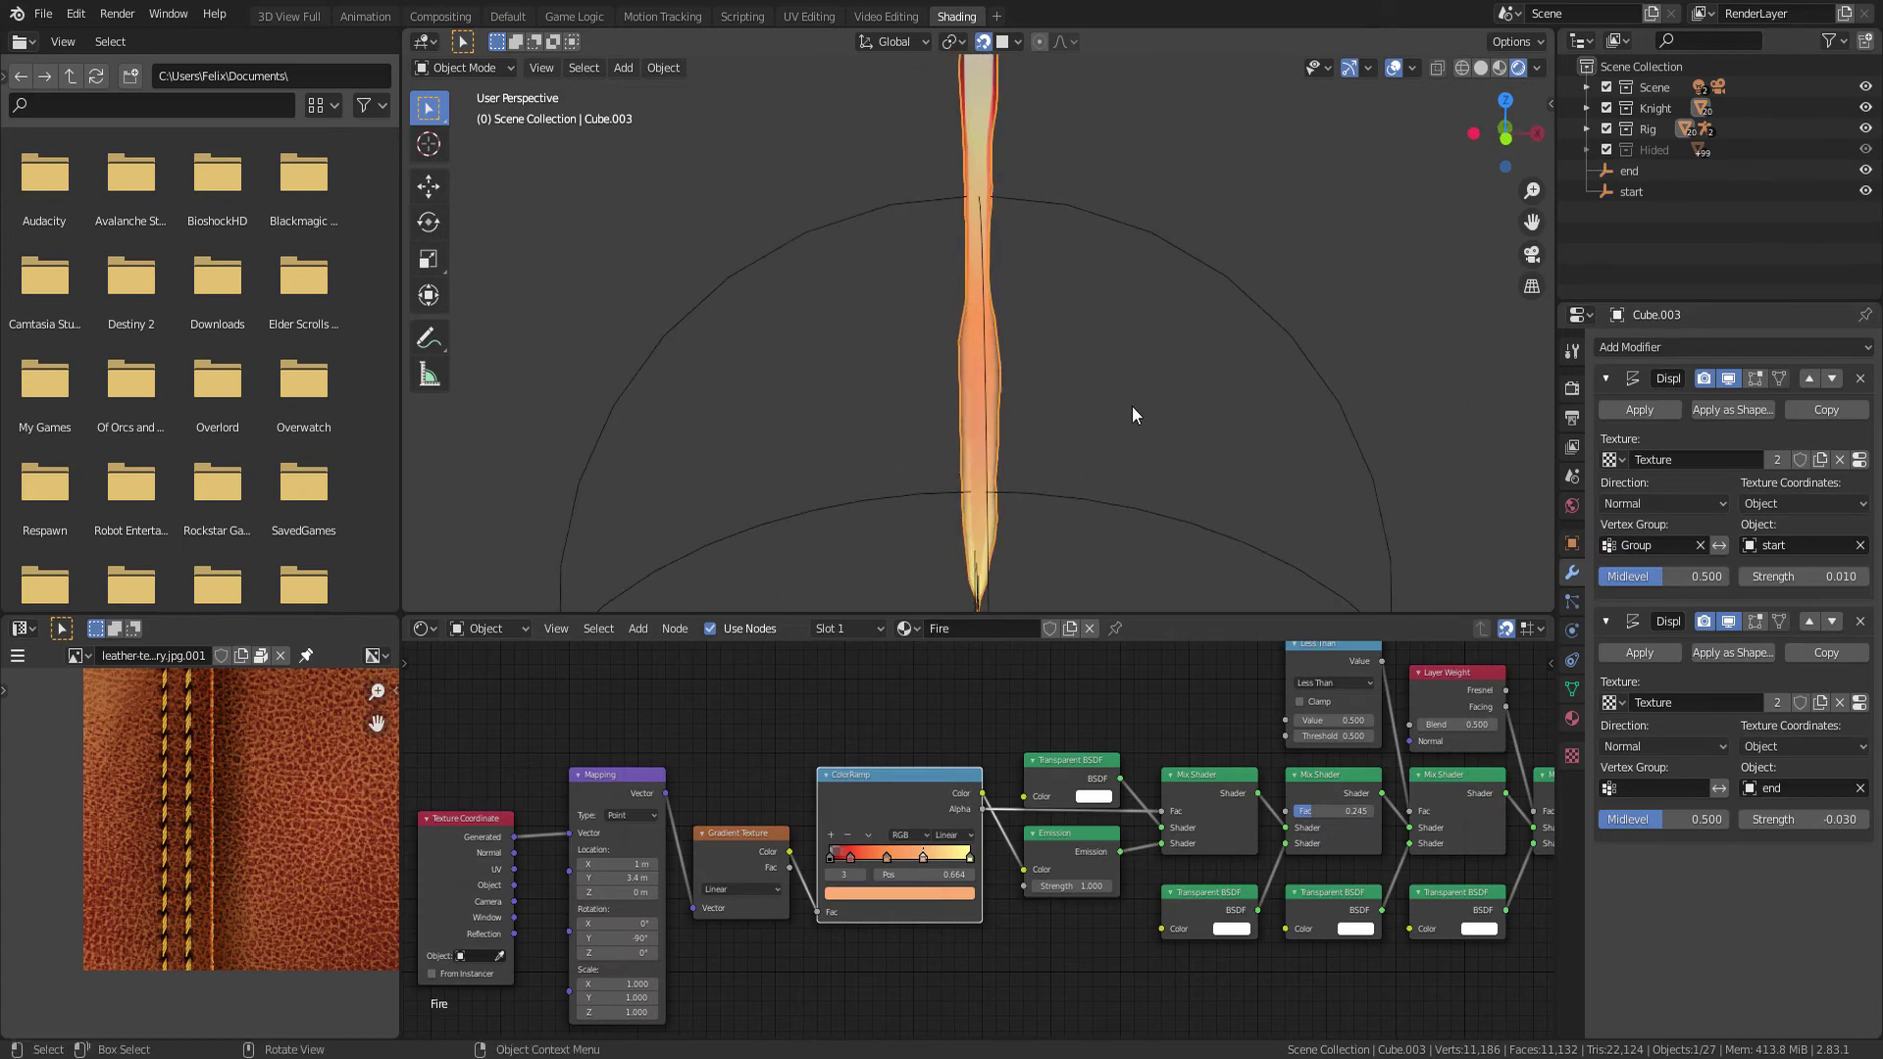
left_click(1656, 788)
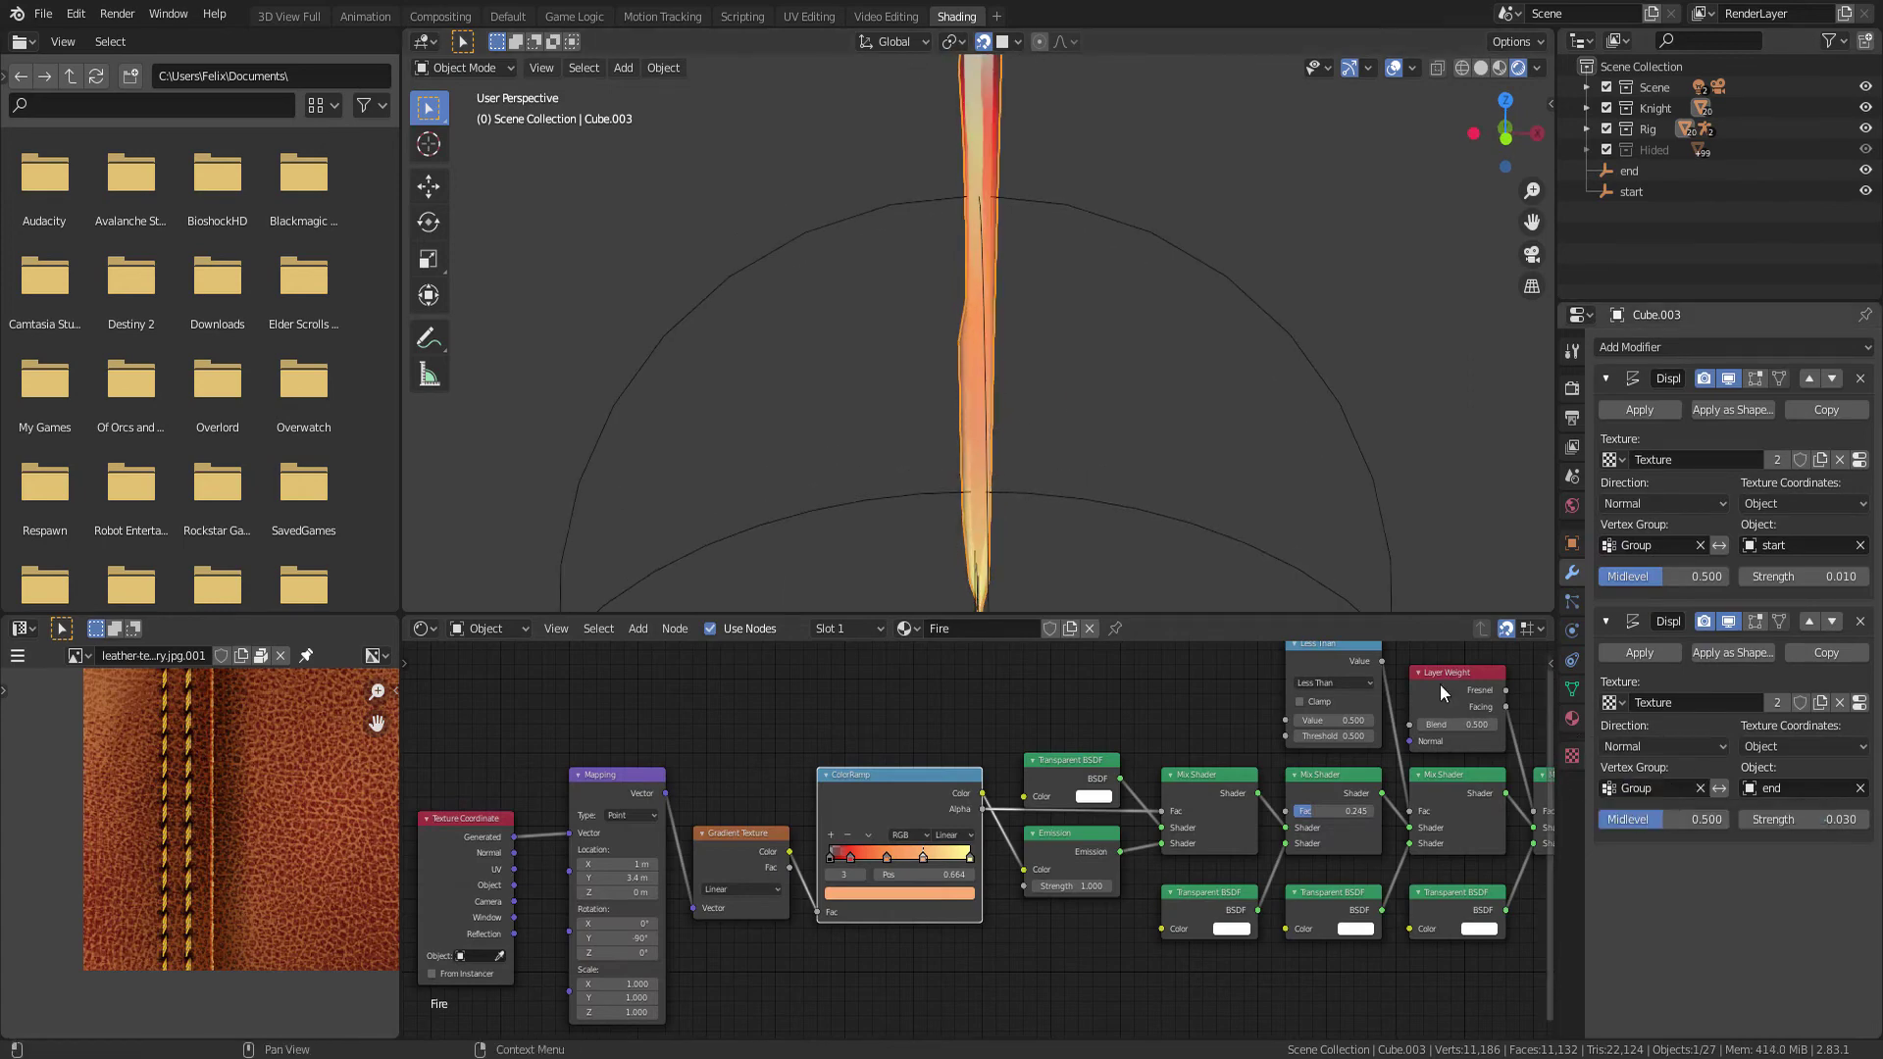
mouse_move(1256, 569)
middle_mouse_down()
mouse_move(1191, 481)
mouse_move(1210, 349)
mouse_move(1173, 387)
mouse_move(1126, 345)
middle_mouse_up()
Try moving both empties along Y and X, then inspect the blade mesh in Edit Mode
left_click(1099, 502)
left_click(1198, 457, "shift")
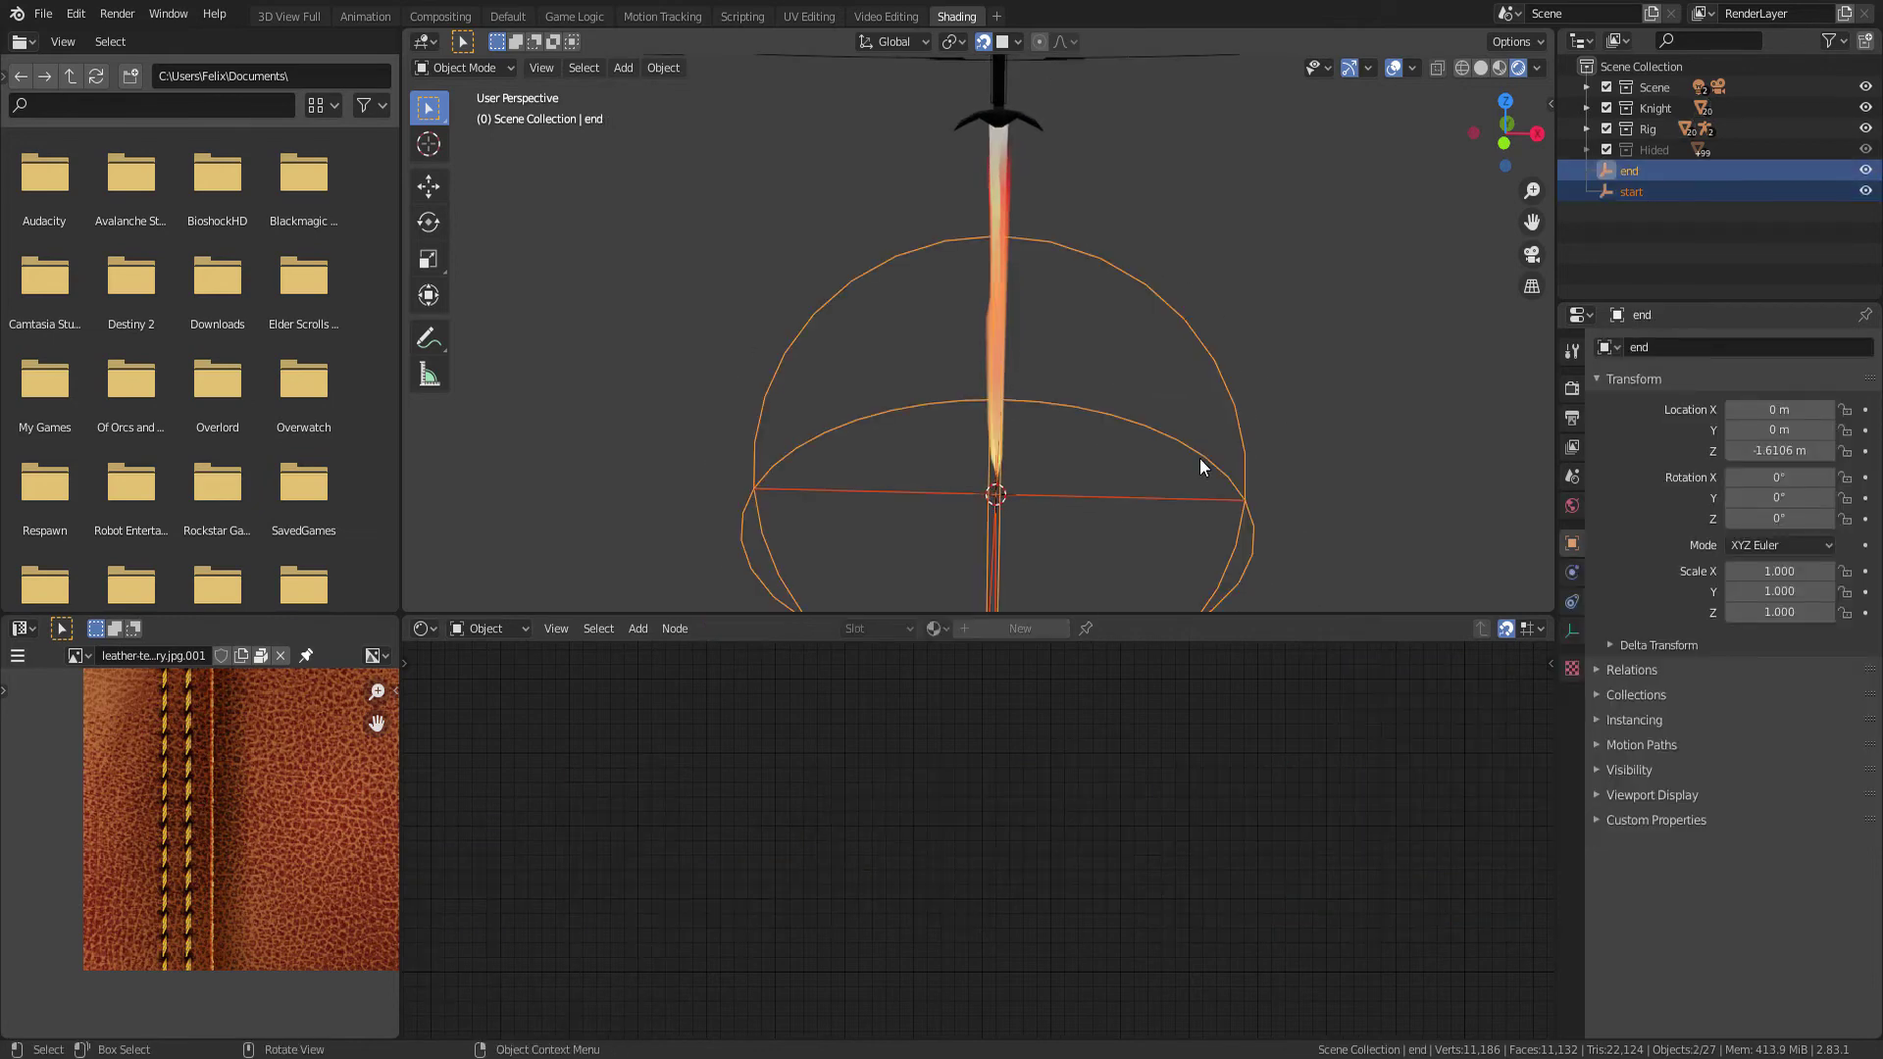
key("g")
key("y")
key("x")
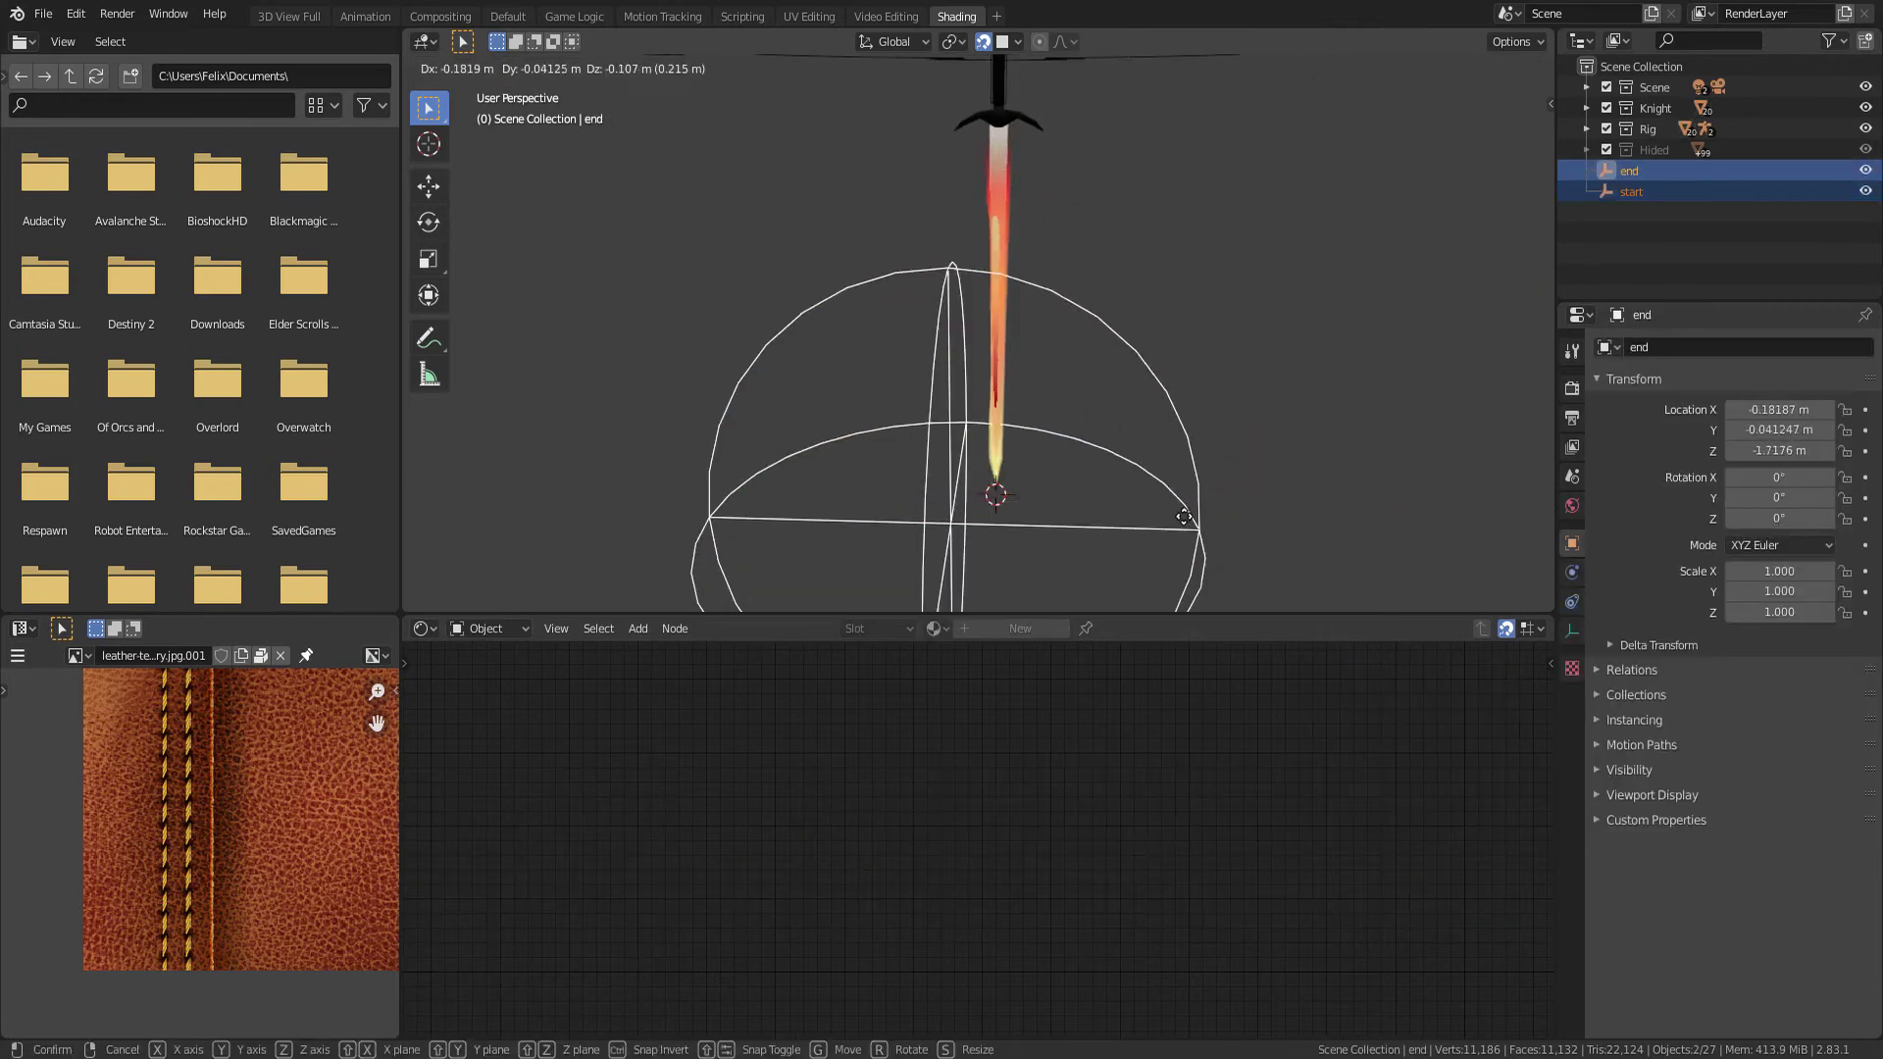
left_click(1168, 381)
scroll(1073, 374, "up", 3)
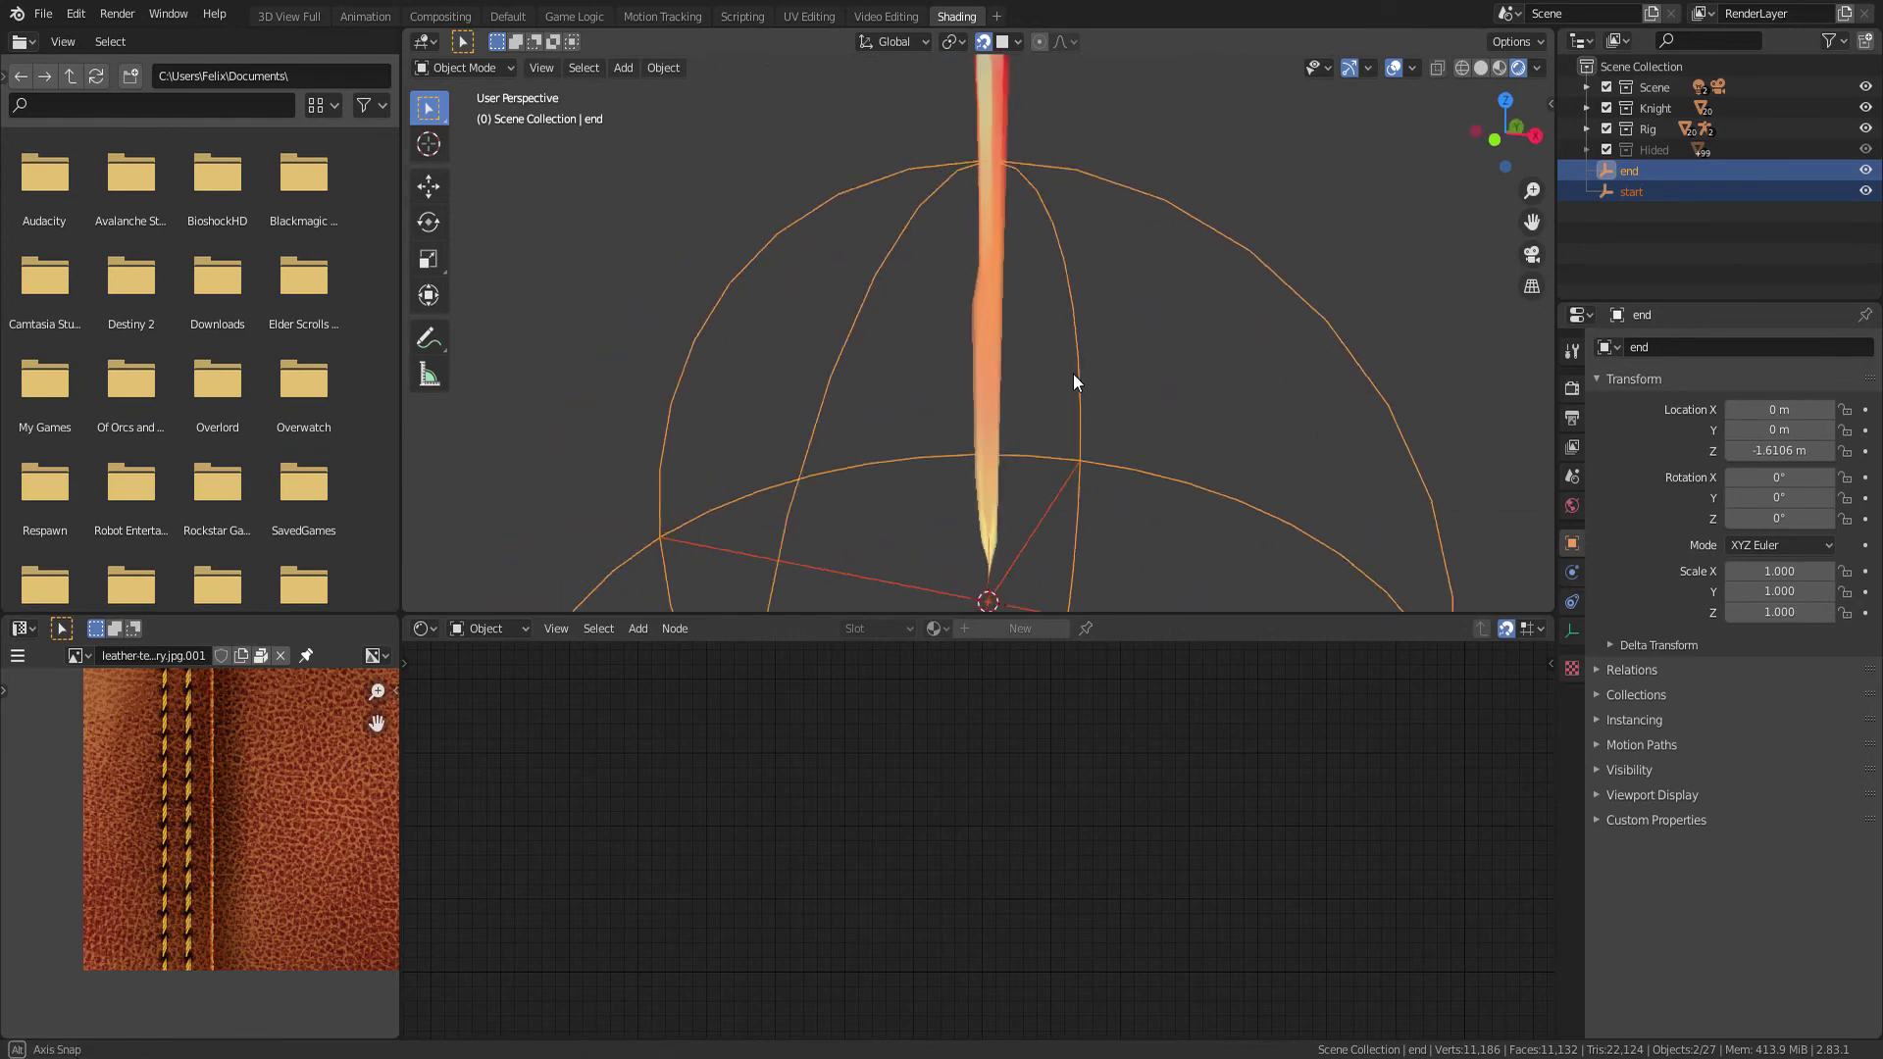
left_click(1034, 408)
mouse_move(1034, 408)
middle_mouse_down()
mouse_move(1108, 408)
mouse_move(1081, 404)
middle_mouse_up()
key("Tab")
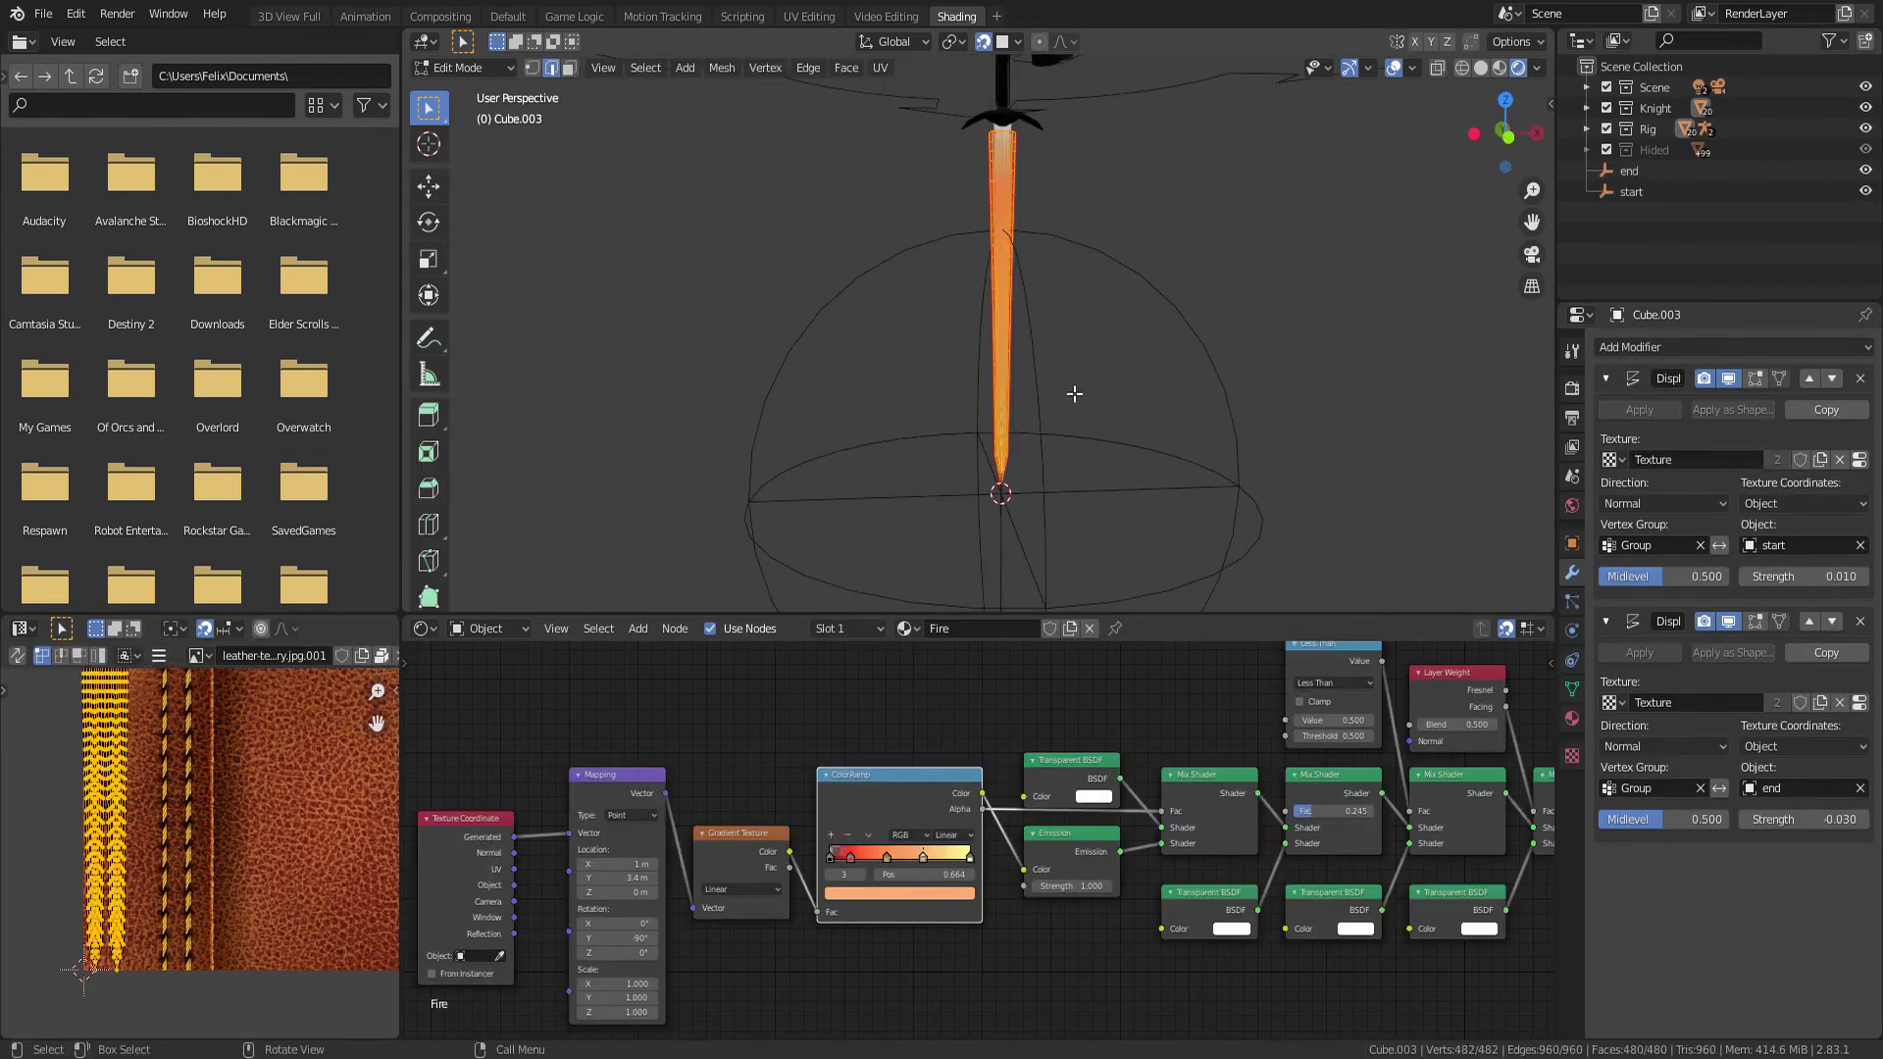
scroll(1052, 387, "up", 2)
key("Tab")
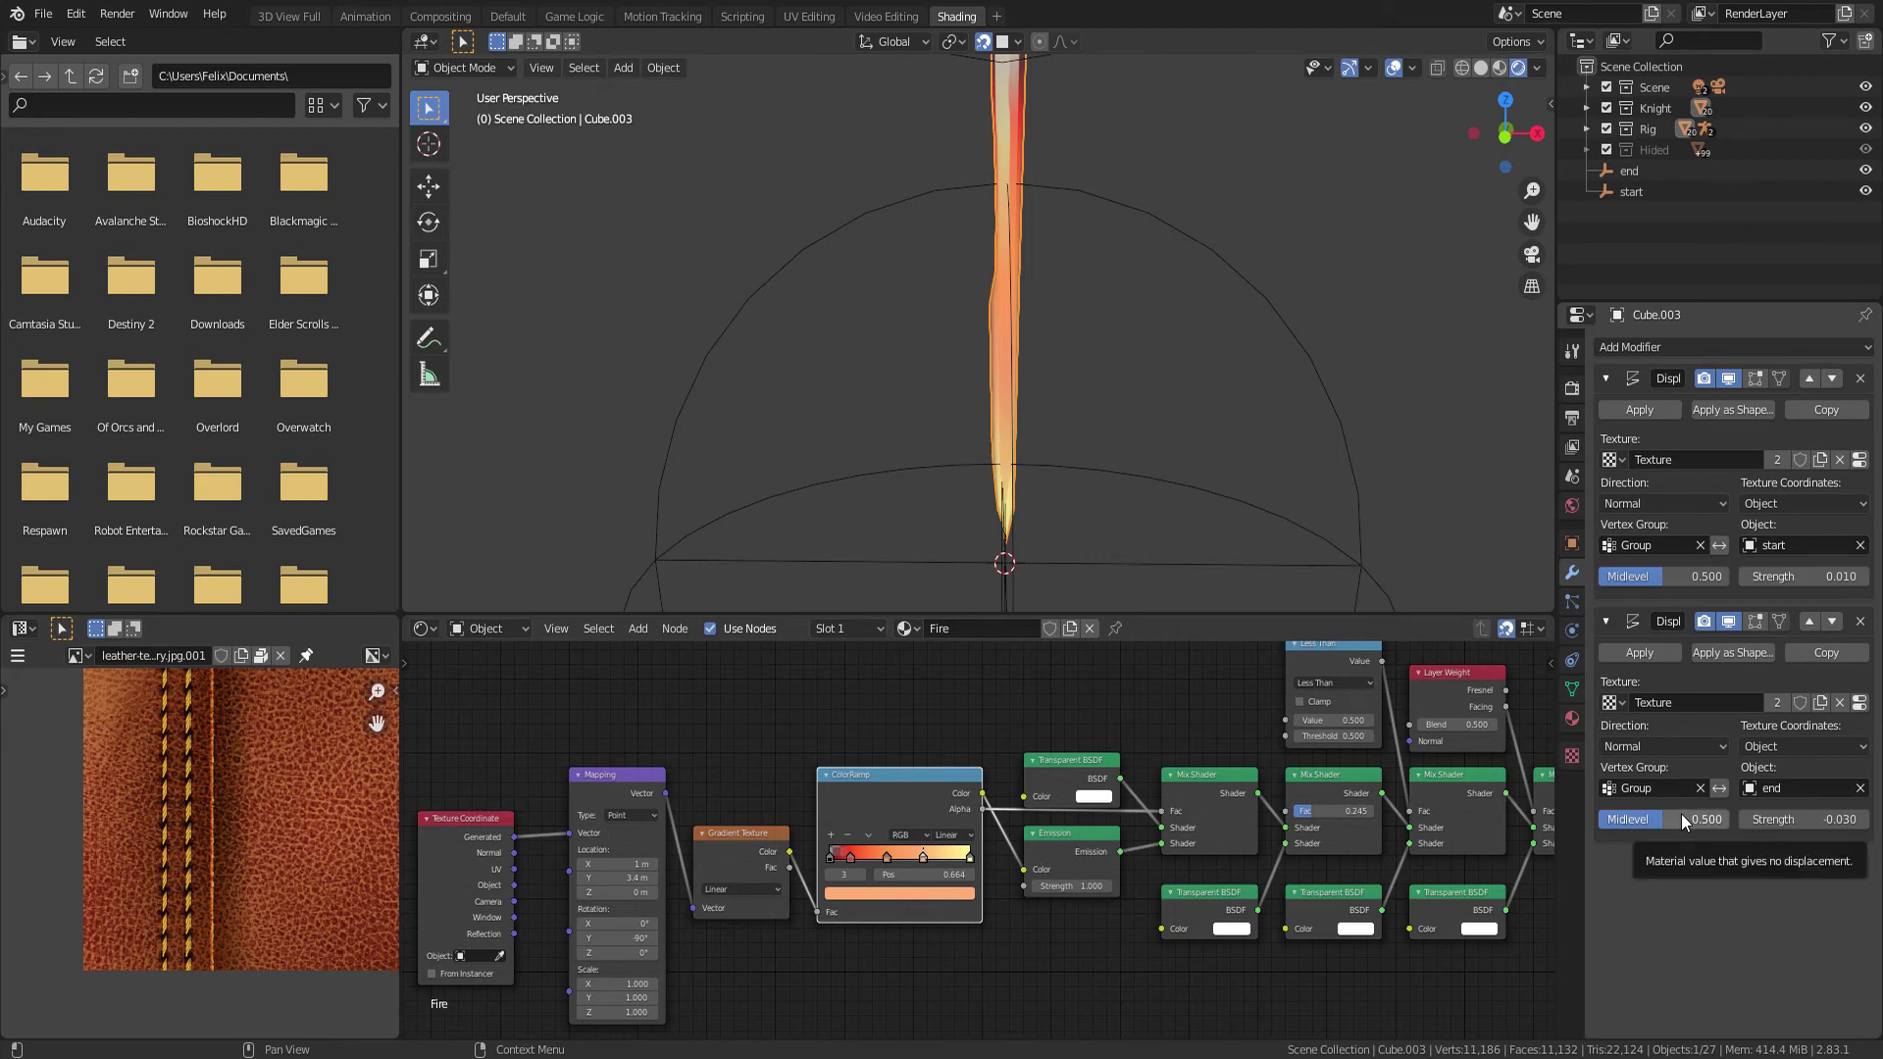
Shrink both start and end empties at the blade tip, fine-tuning the end one
left_click(1138, 571)
left_click(1344, 444, "shift")
key("s")
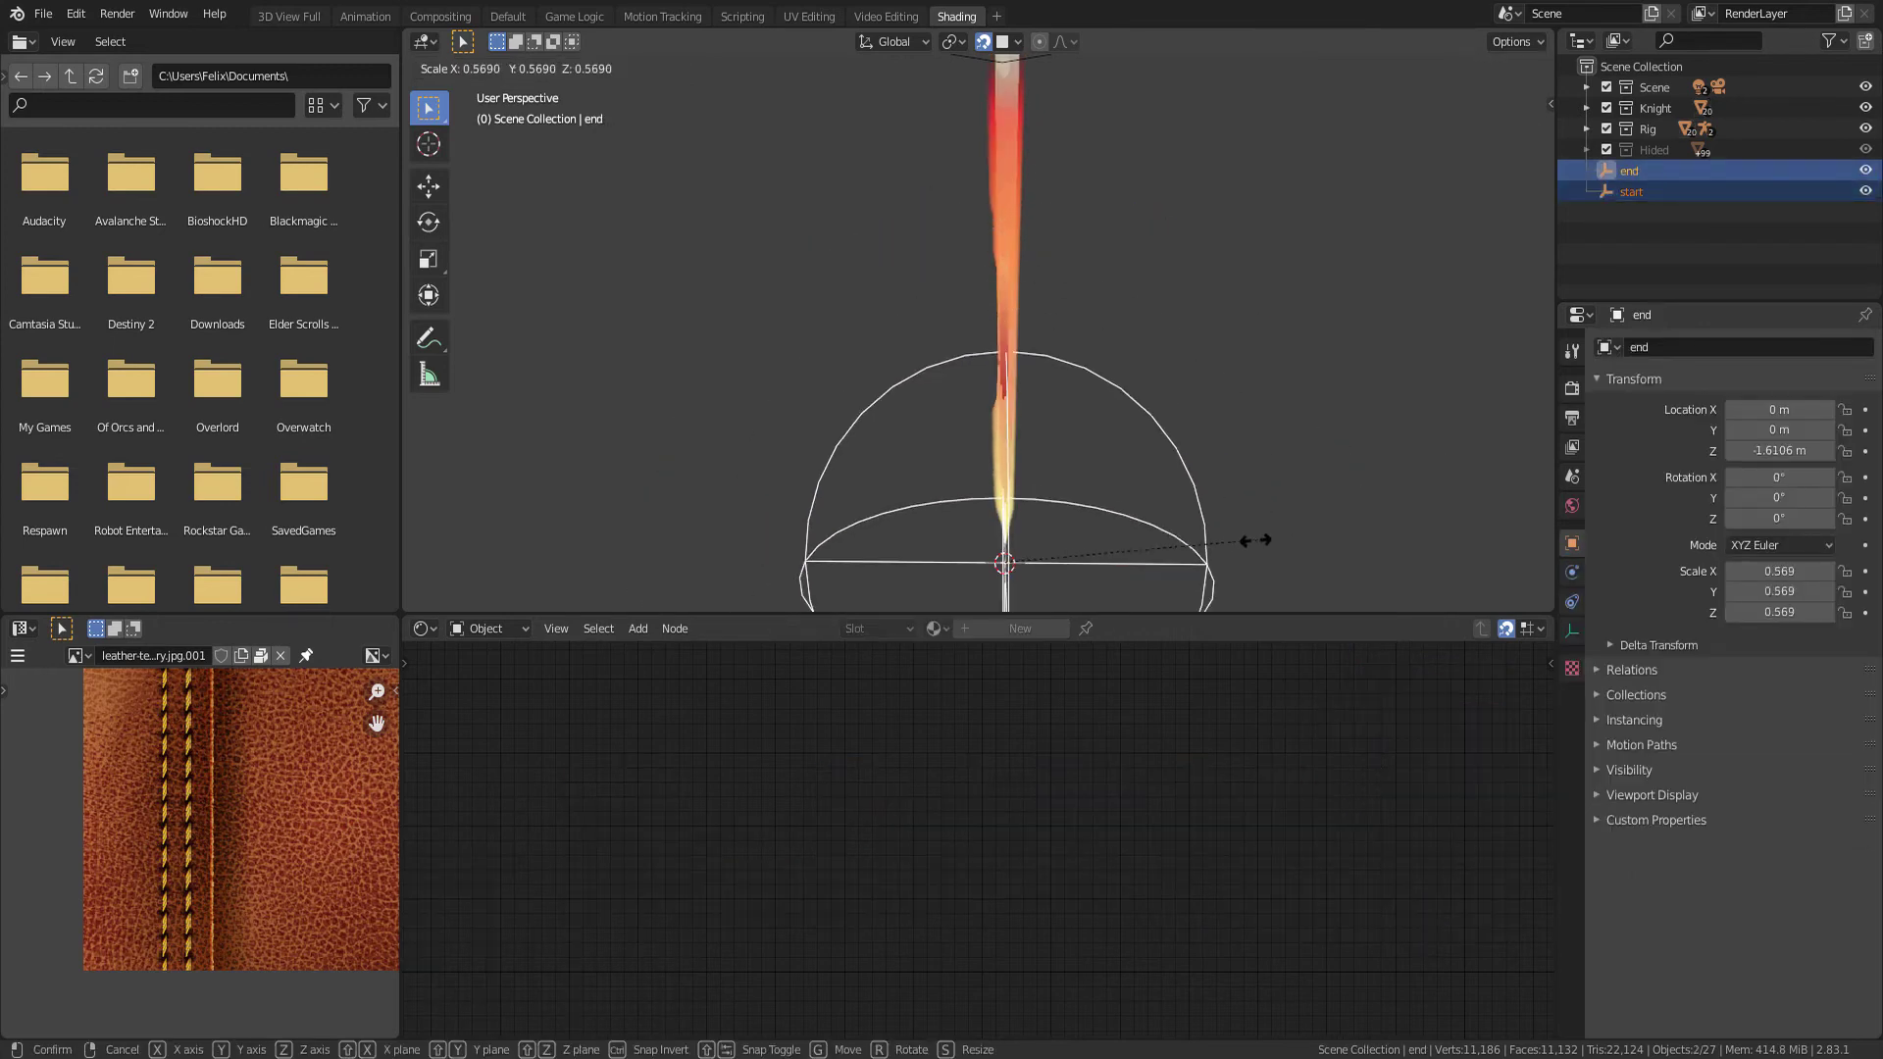
left_click(1059, 599)
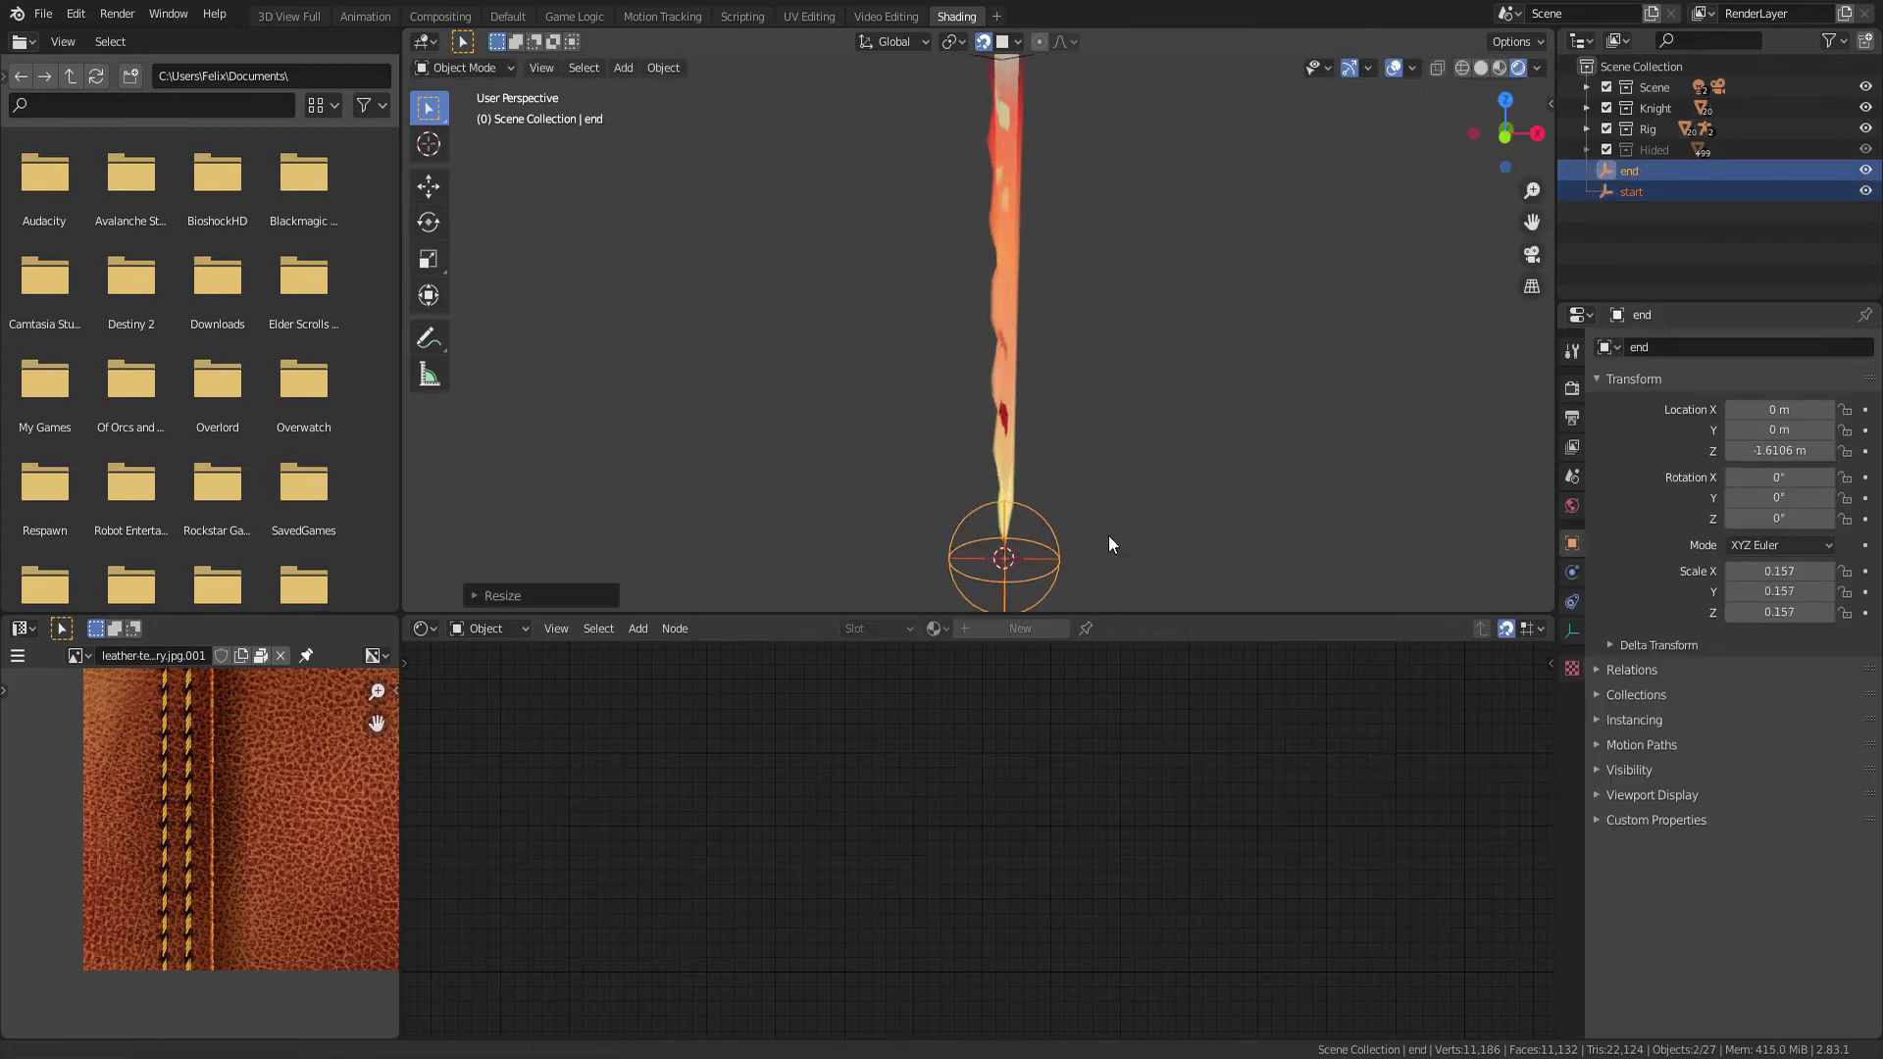
key("s")
left_click(1228, 526)
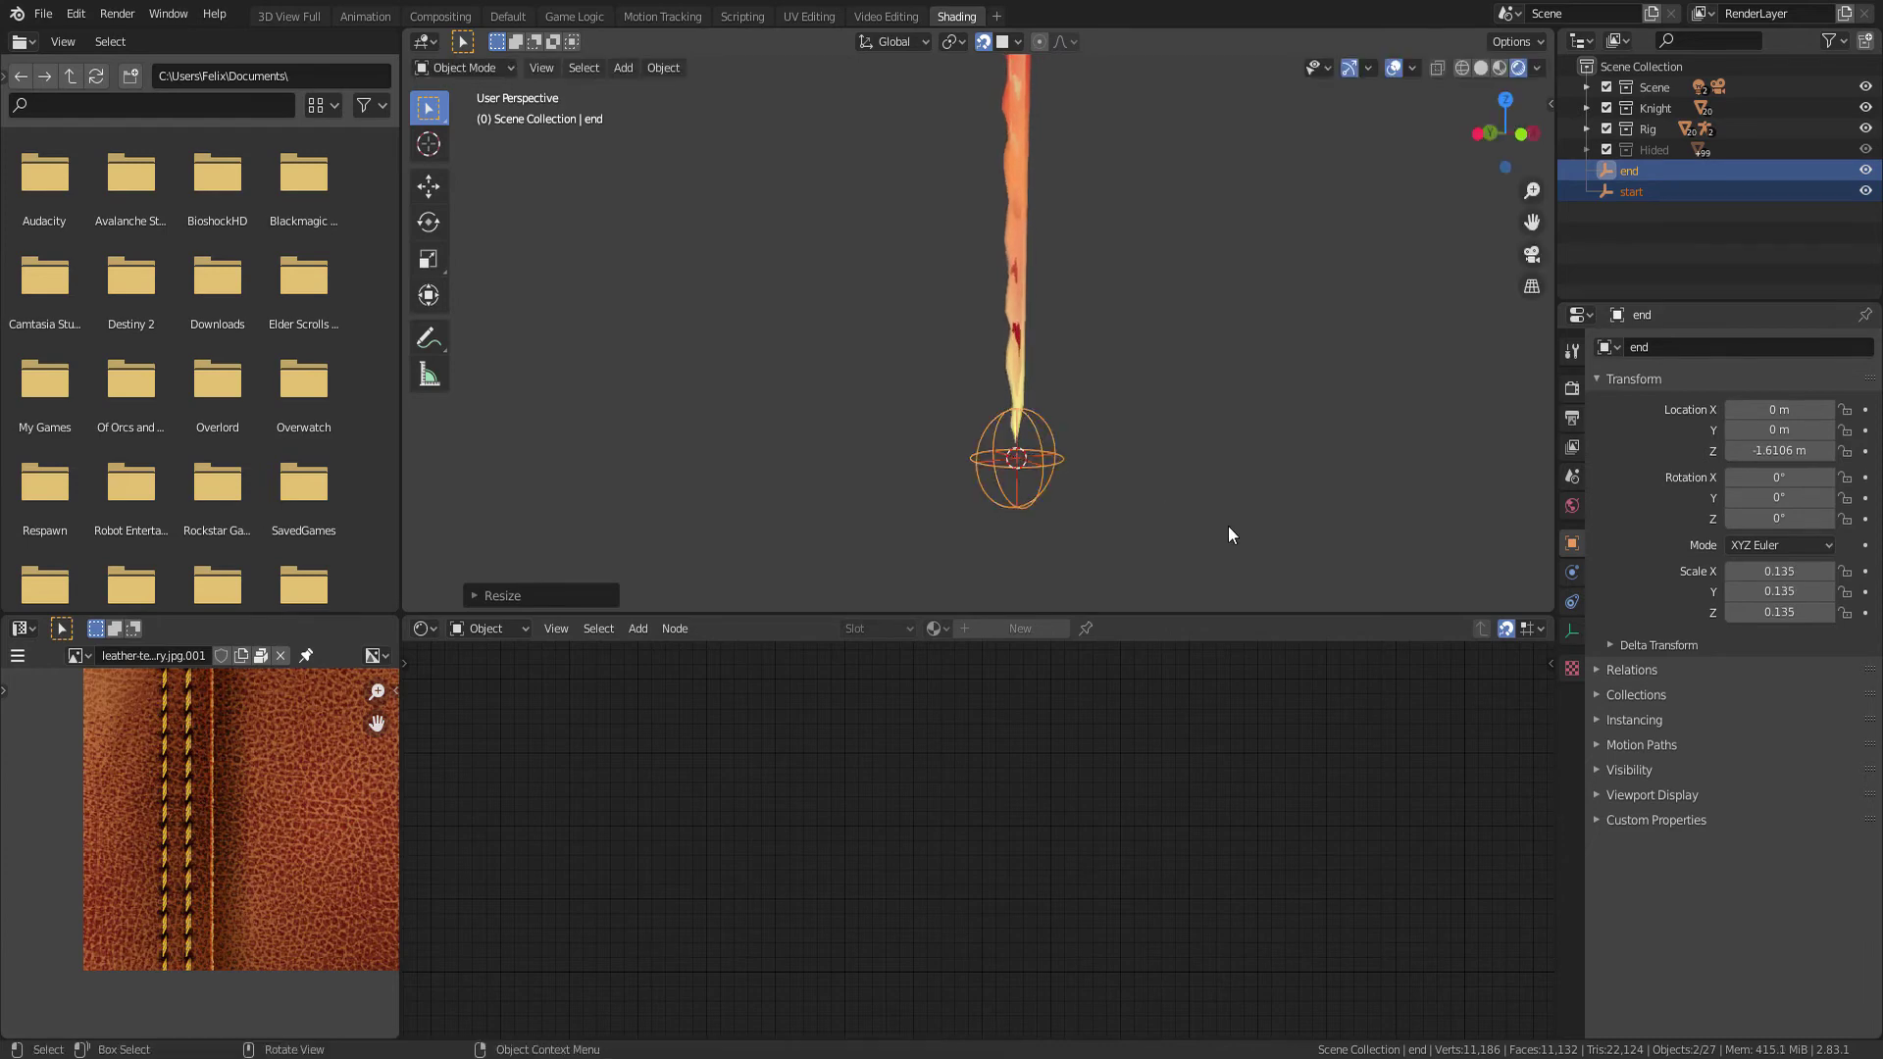
middle_click_drag(1228, 525, 1104, 75)
scroll(1103, 75, "up", 3)
middle_click_drag(1151, 196, 1140, 221)
scroll(1110, 336, "down", 5)
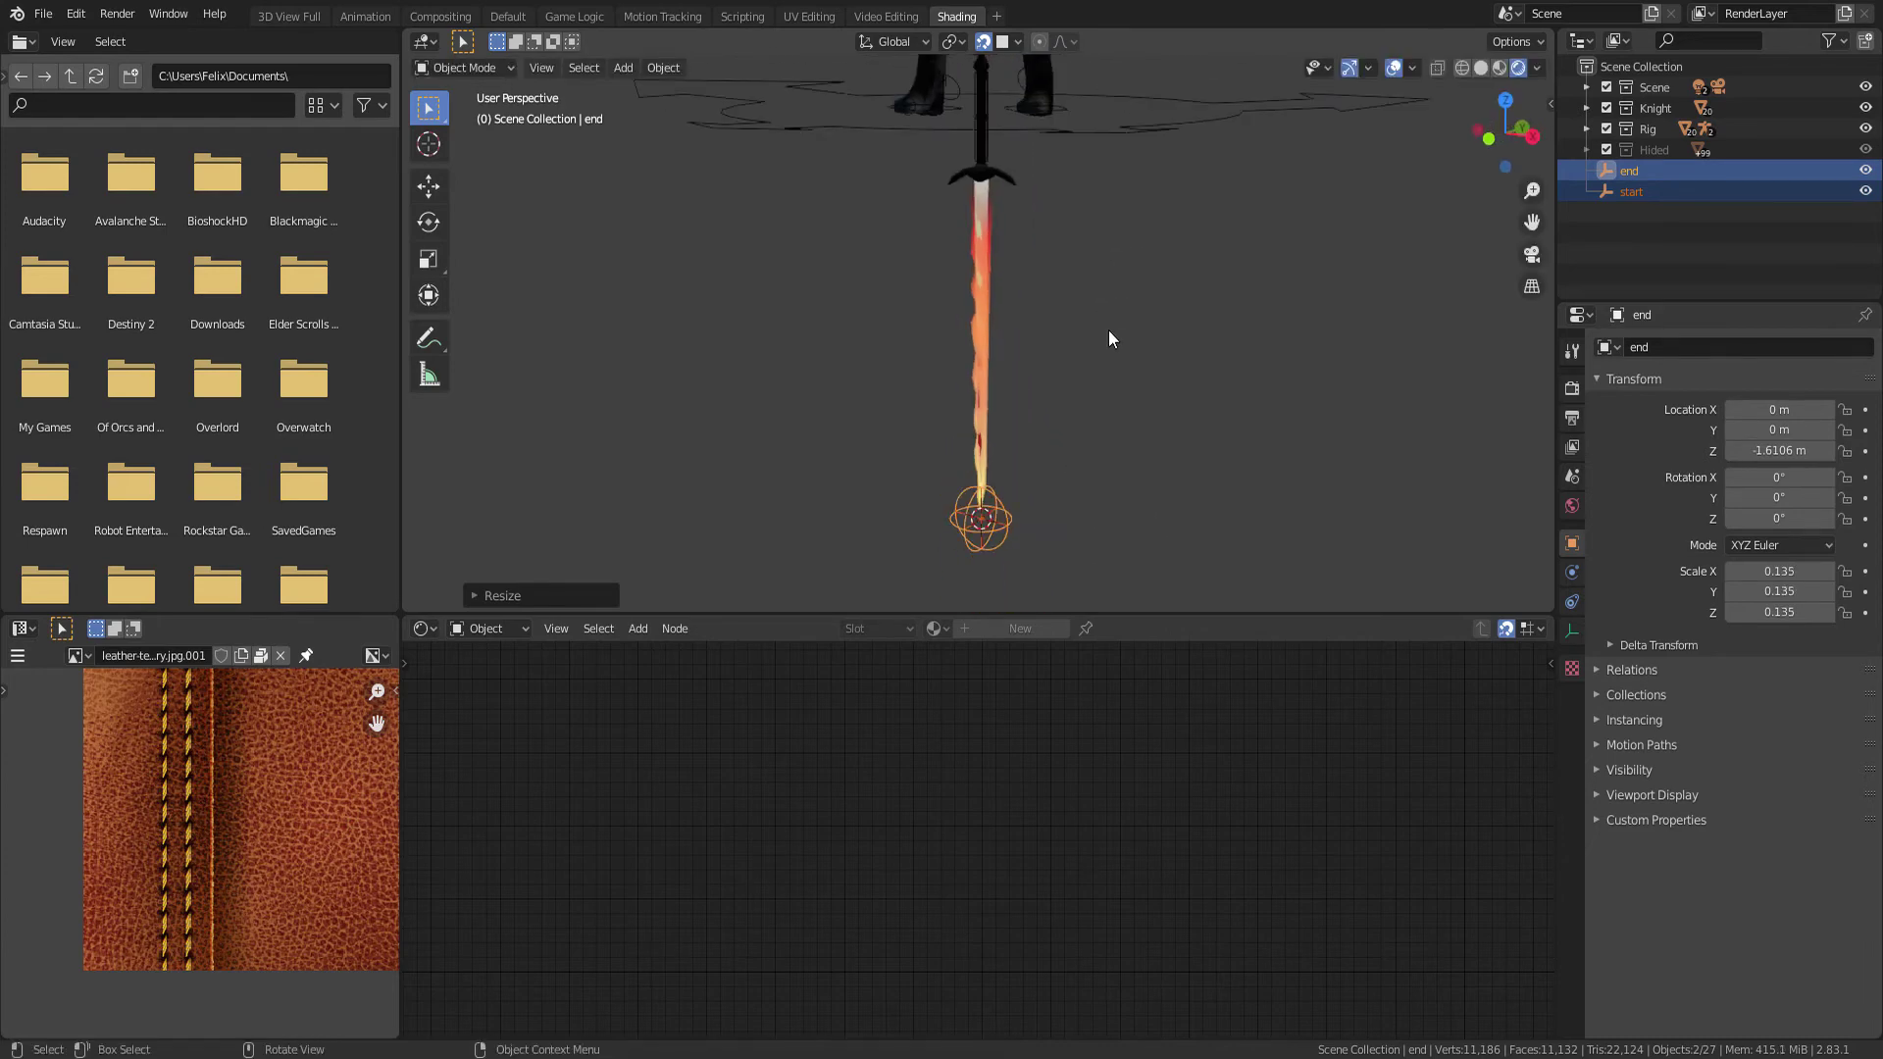
middle_click_drag(1114, 293, 1102, 281)
scroll(1167, 322, "up", 2)
Move the end empty vertically and resize both empties to 0.071 scale
key("g")
key("y")
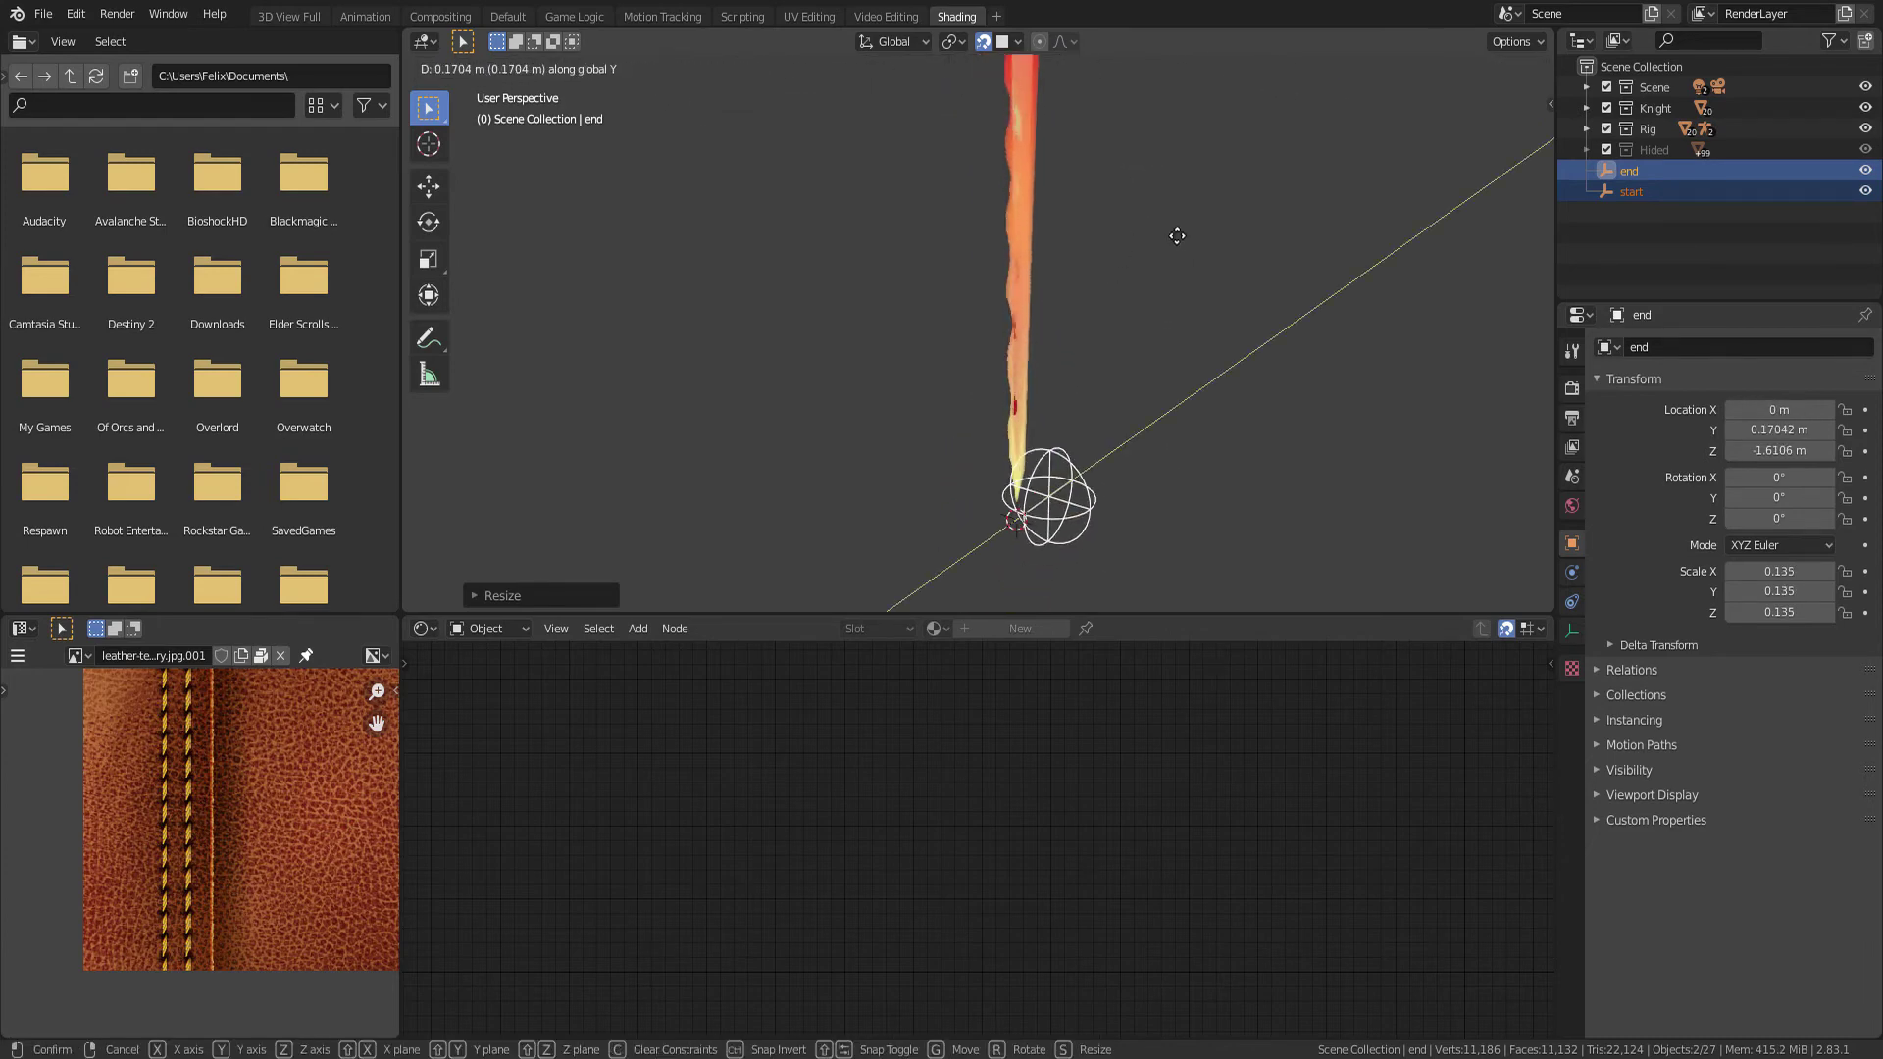
key("z")
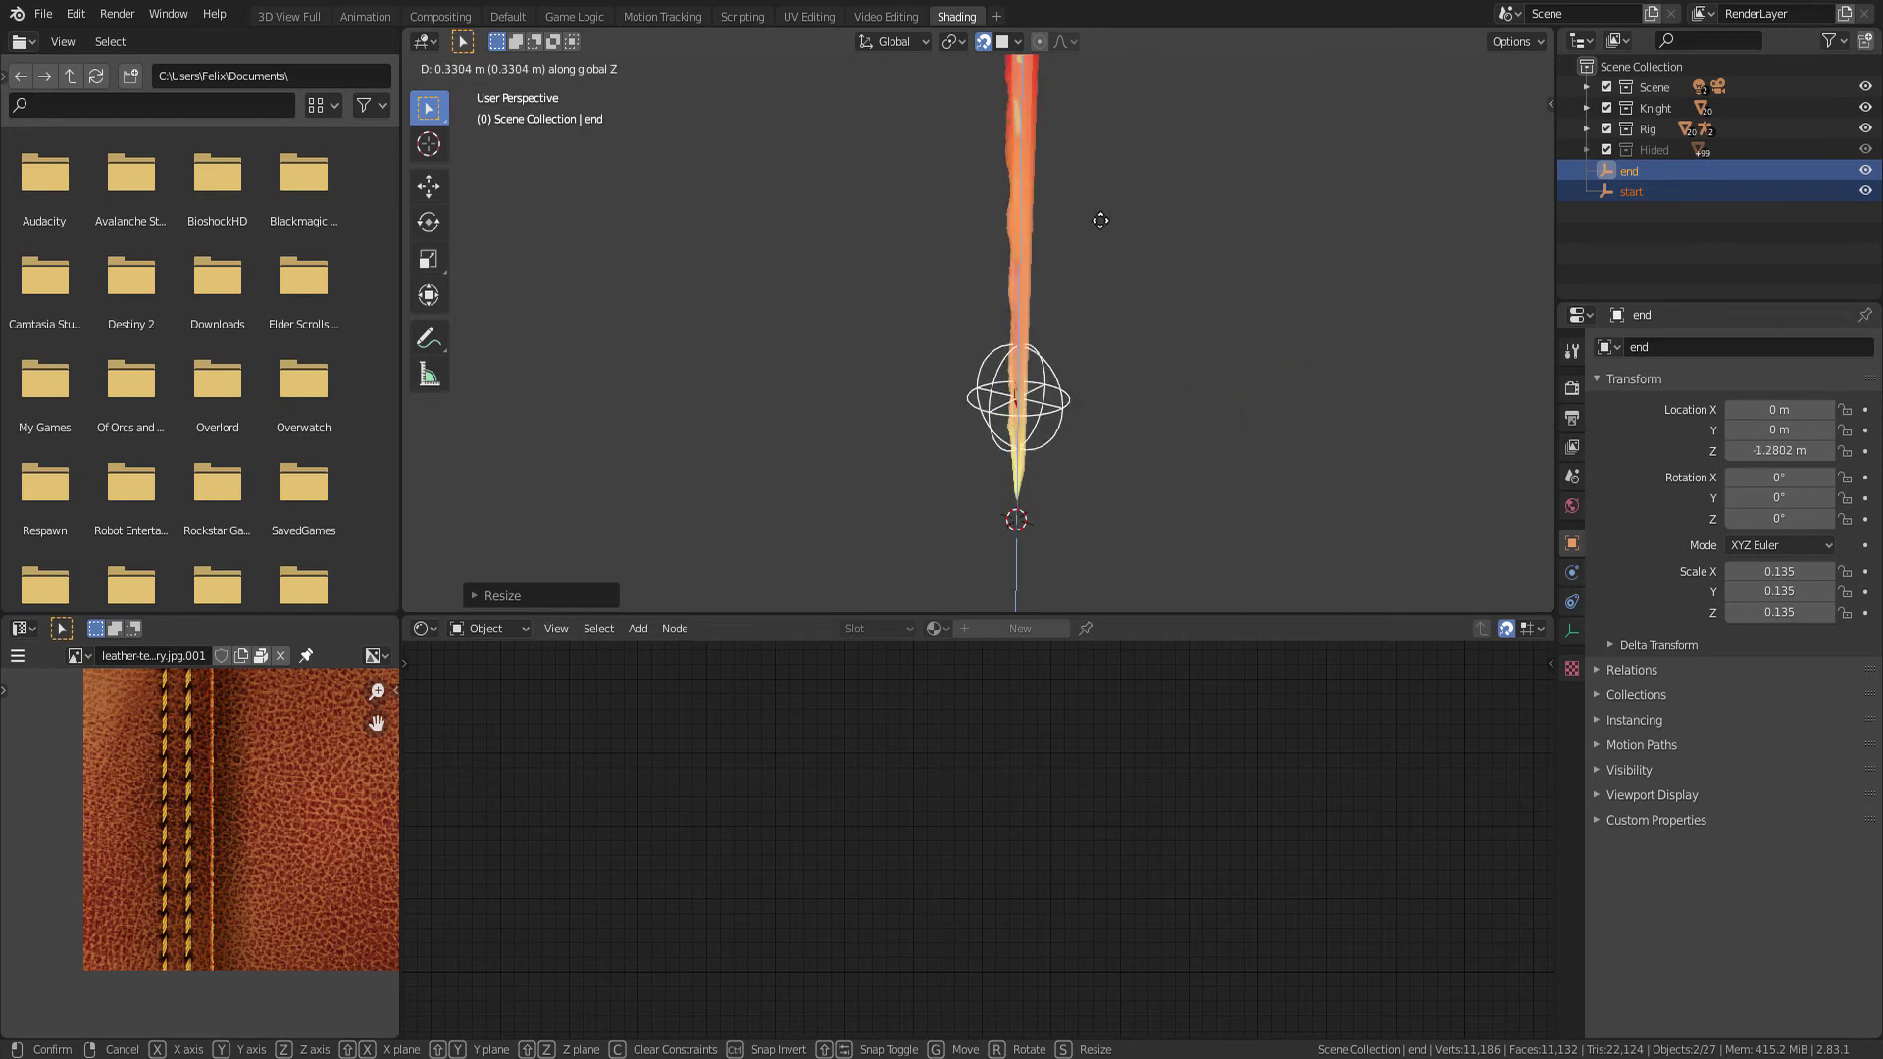
left_click(1106, 206)
key("s")
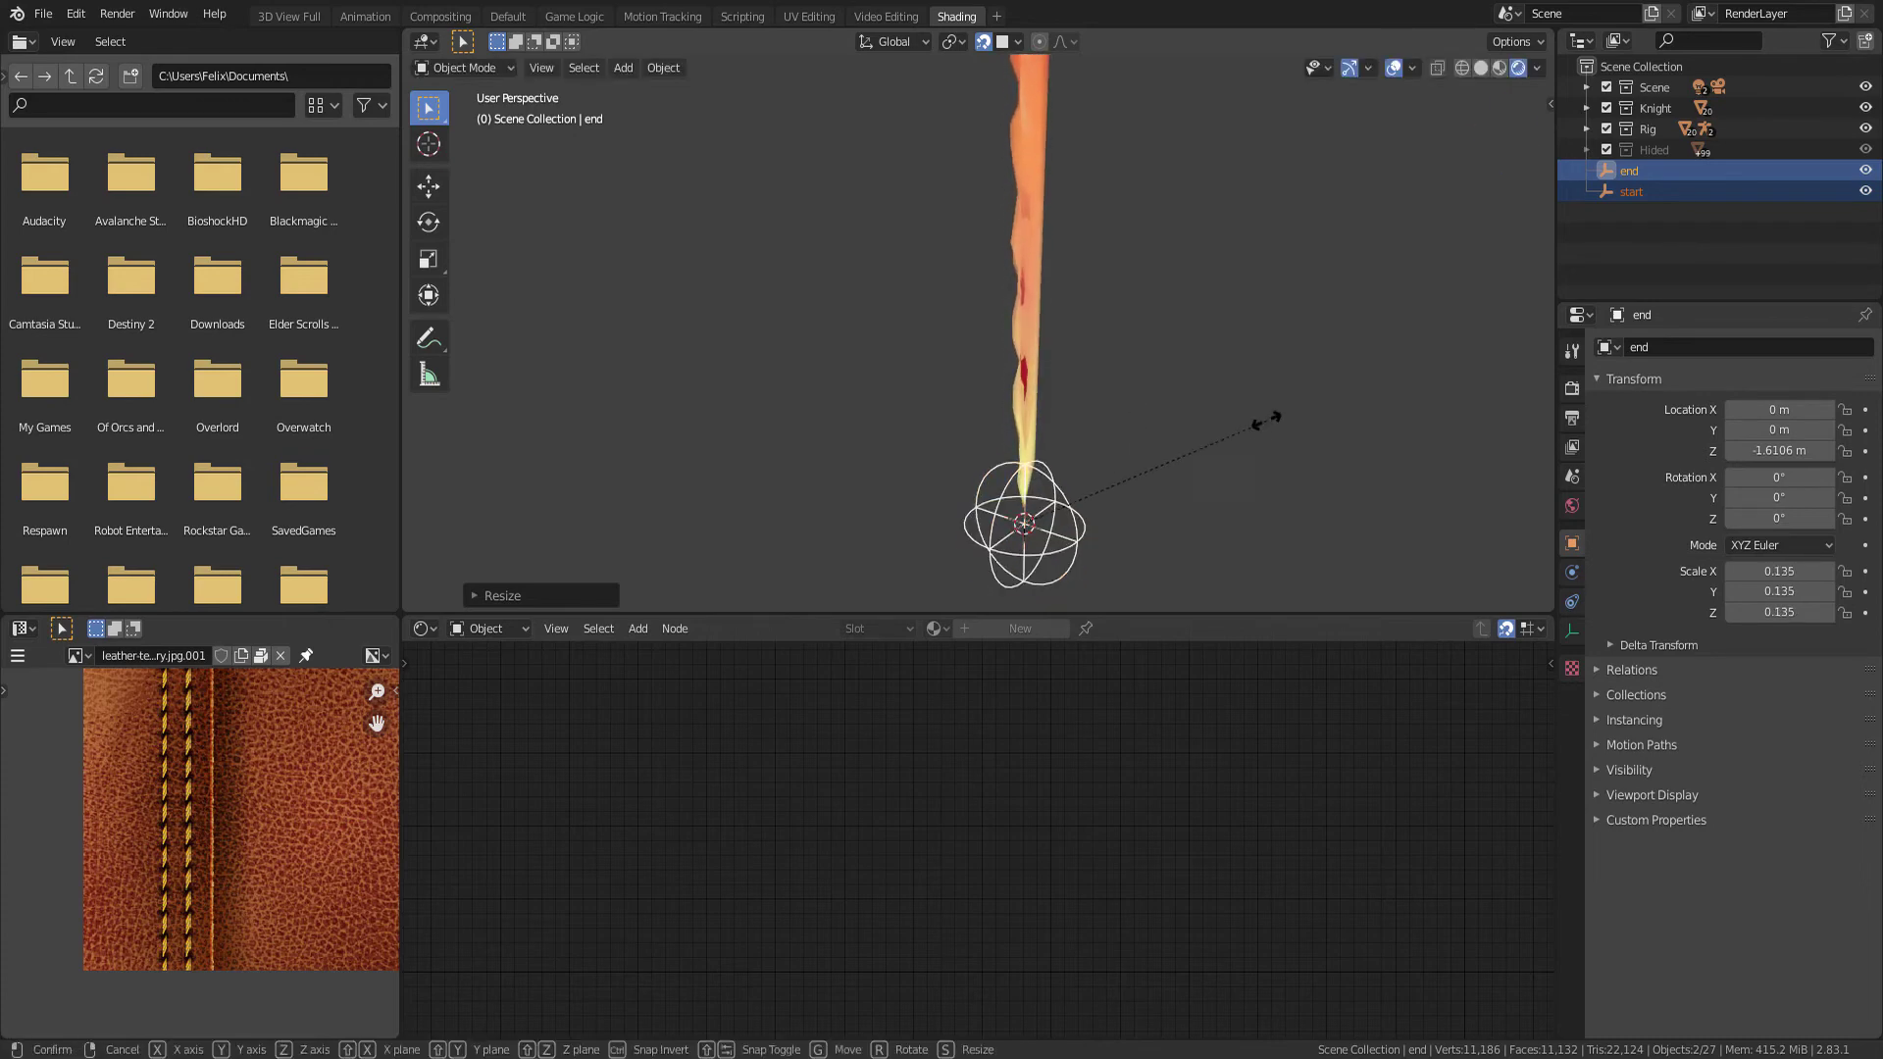
left_click(1057, 538)
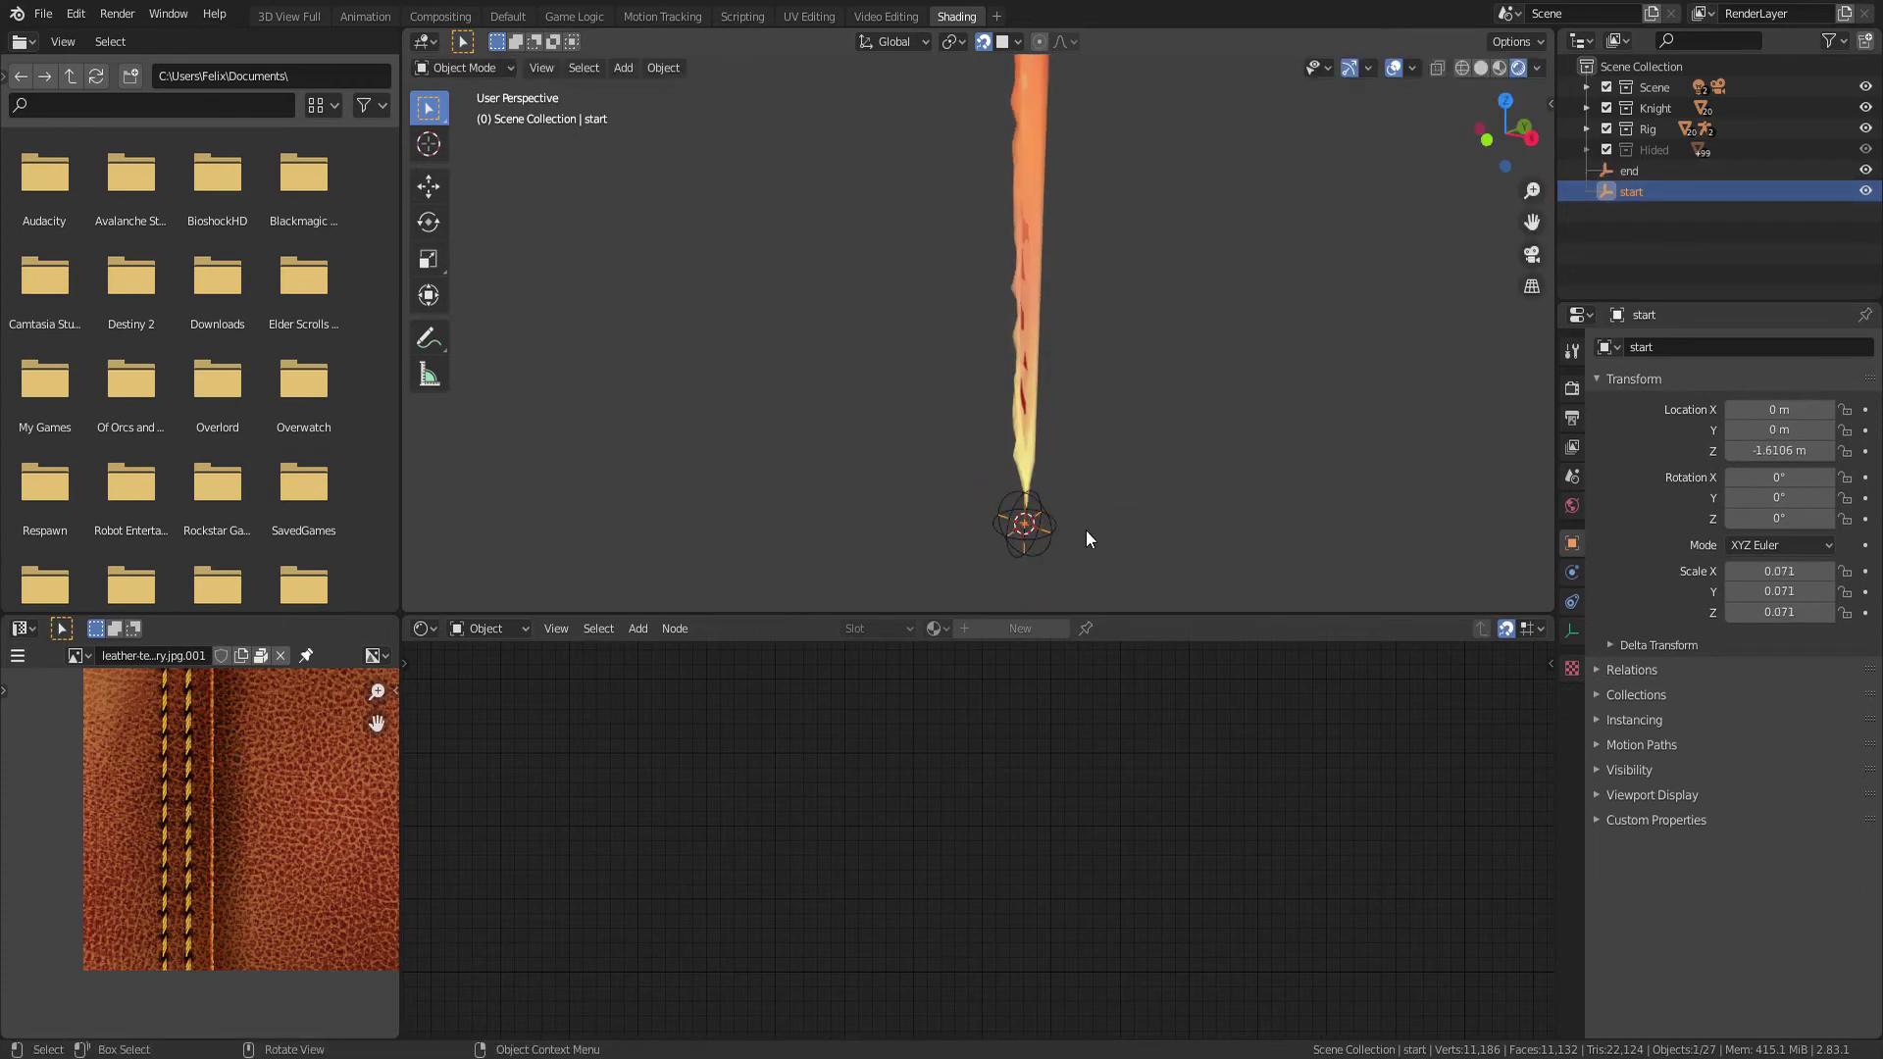
key("s")
left_click(1050, 517)
Test further resize and Y-axis moves of both empties, cancelling them, then view the hilt
left_click(1055, 550)
key("s")
key("Escape")
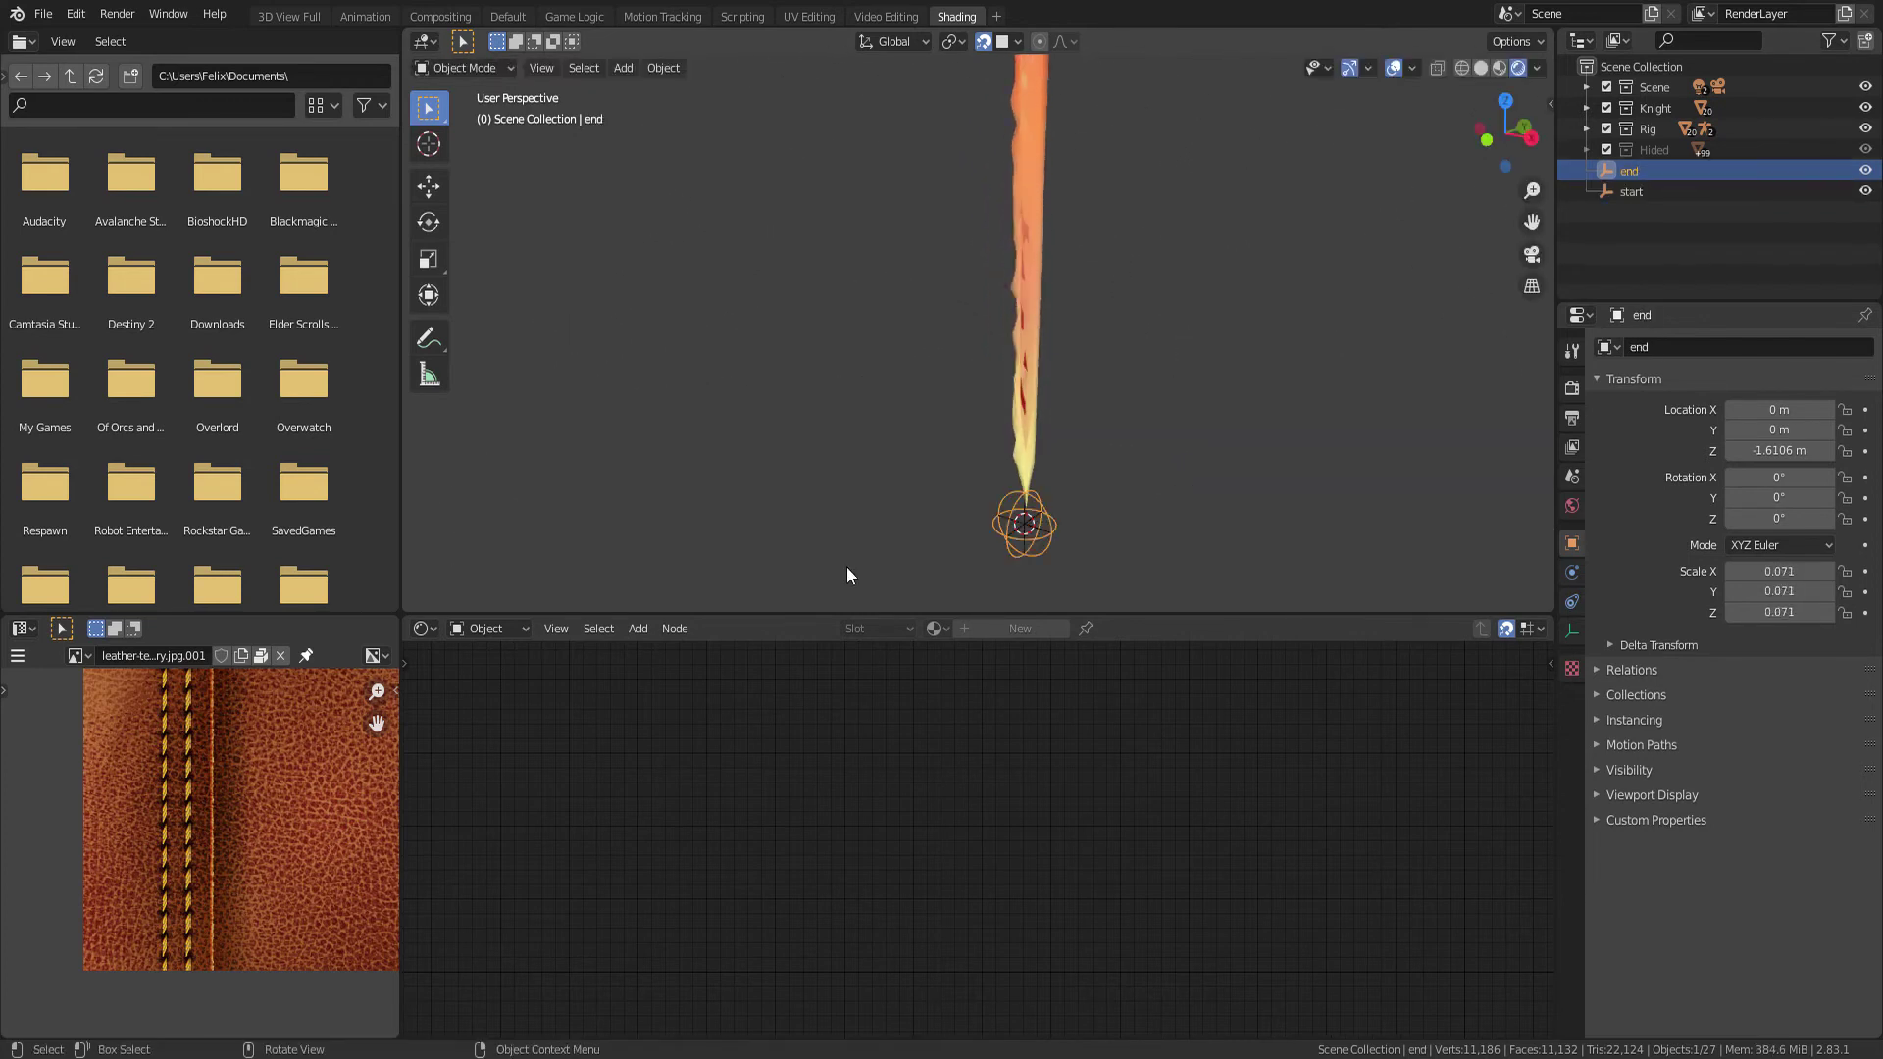
left_click(1033, 541, "shift")
key("g")
key("y")
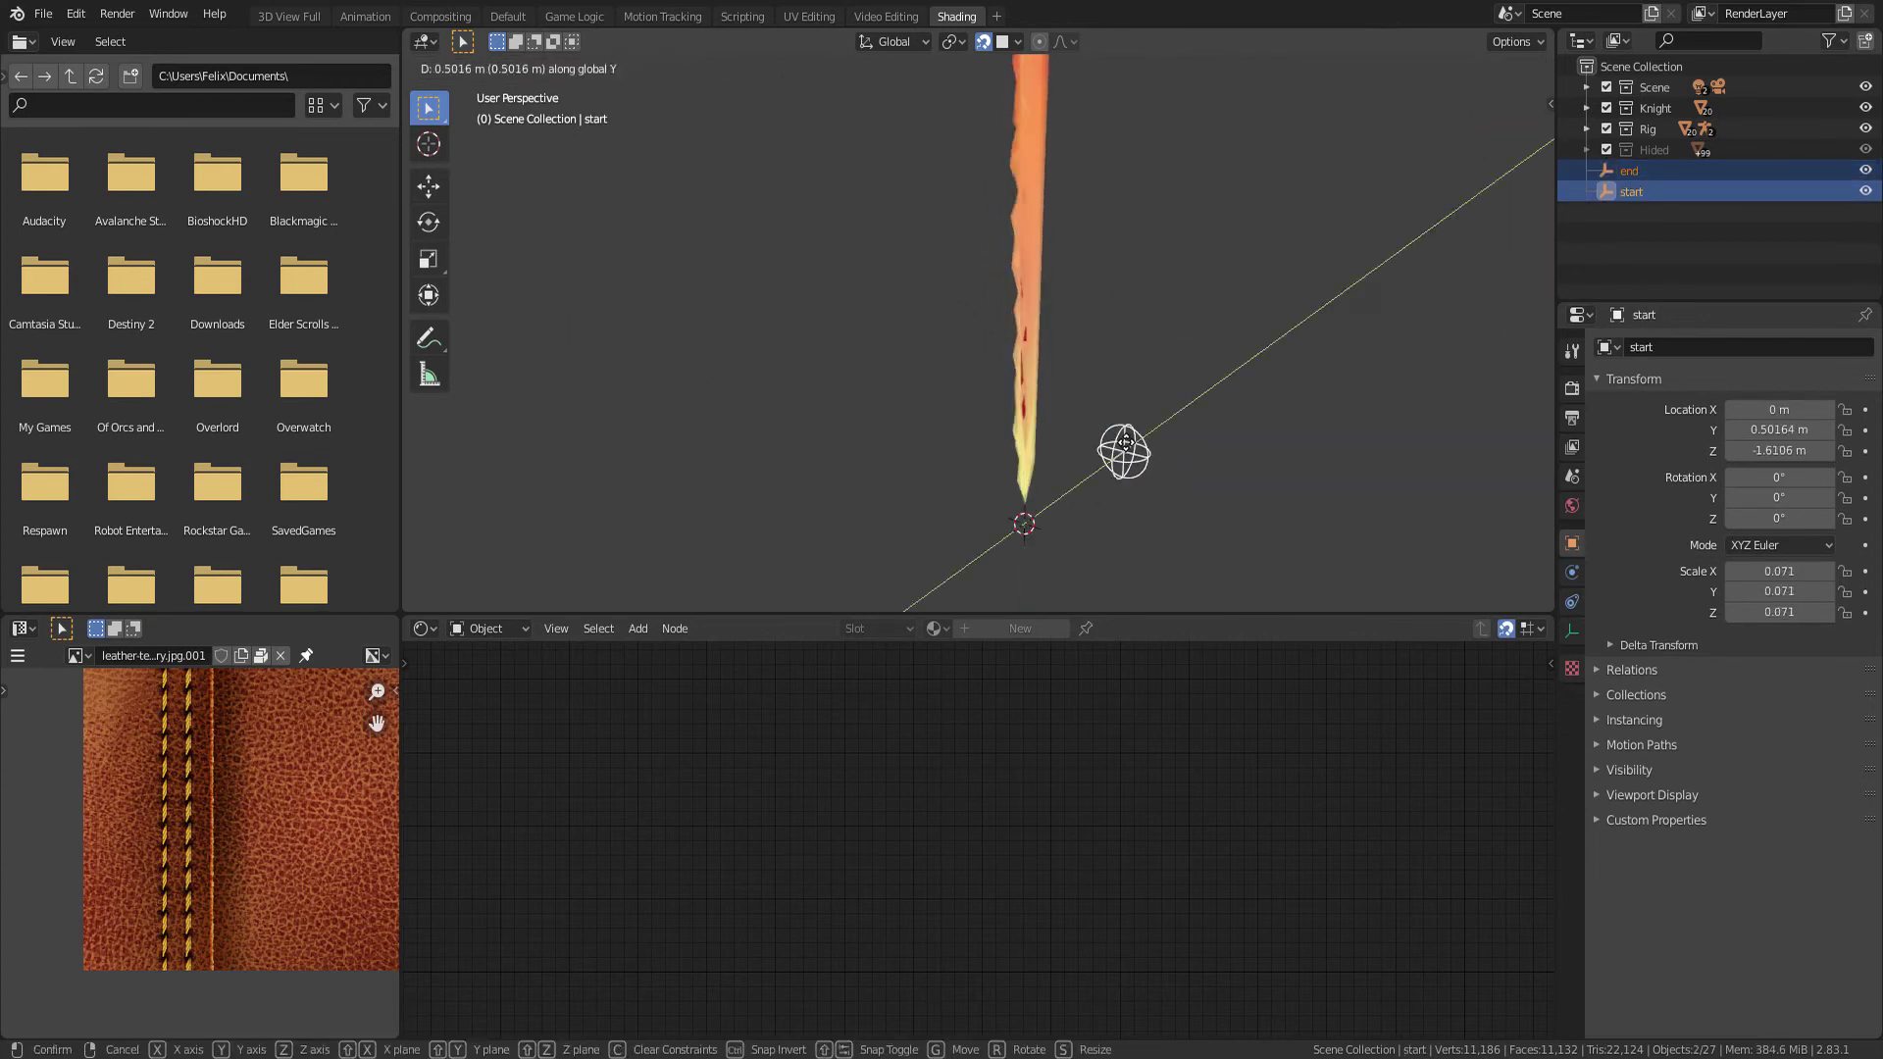
key("Escape")
key("g")
key("y")
key("Escape")
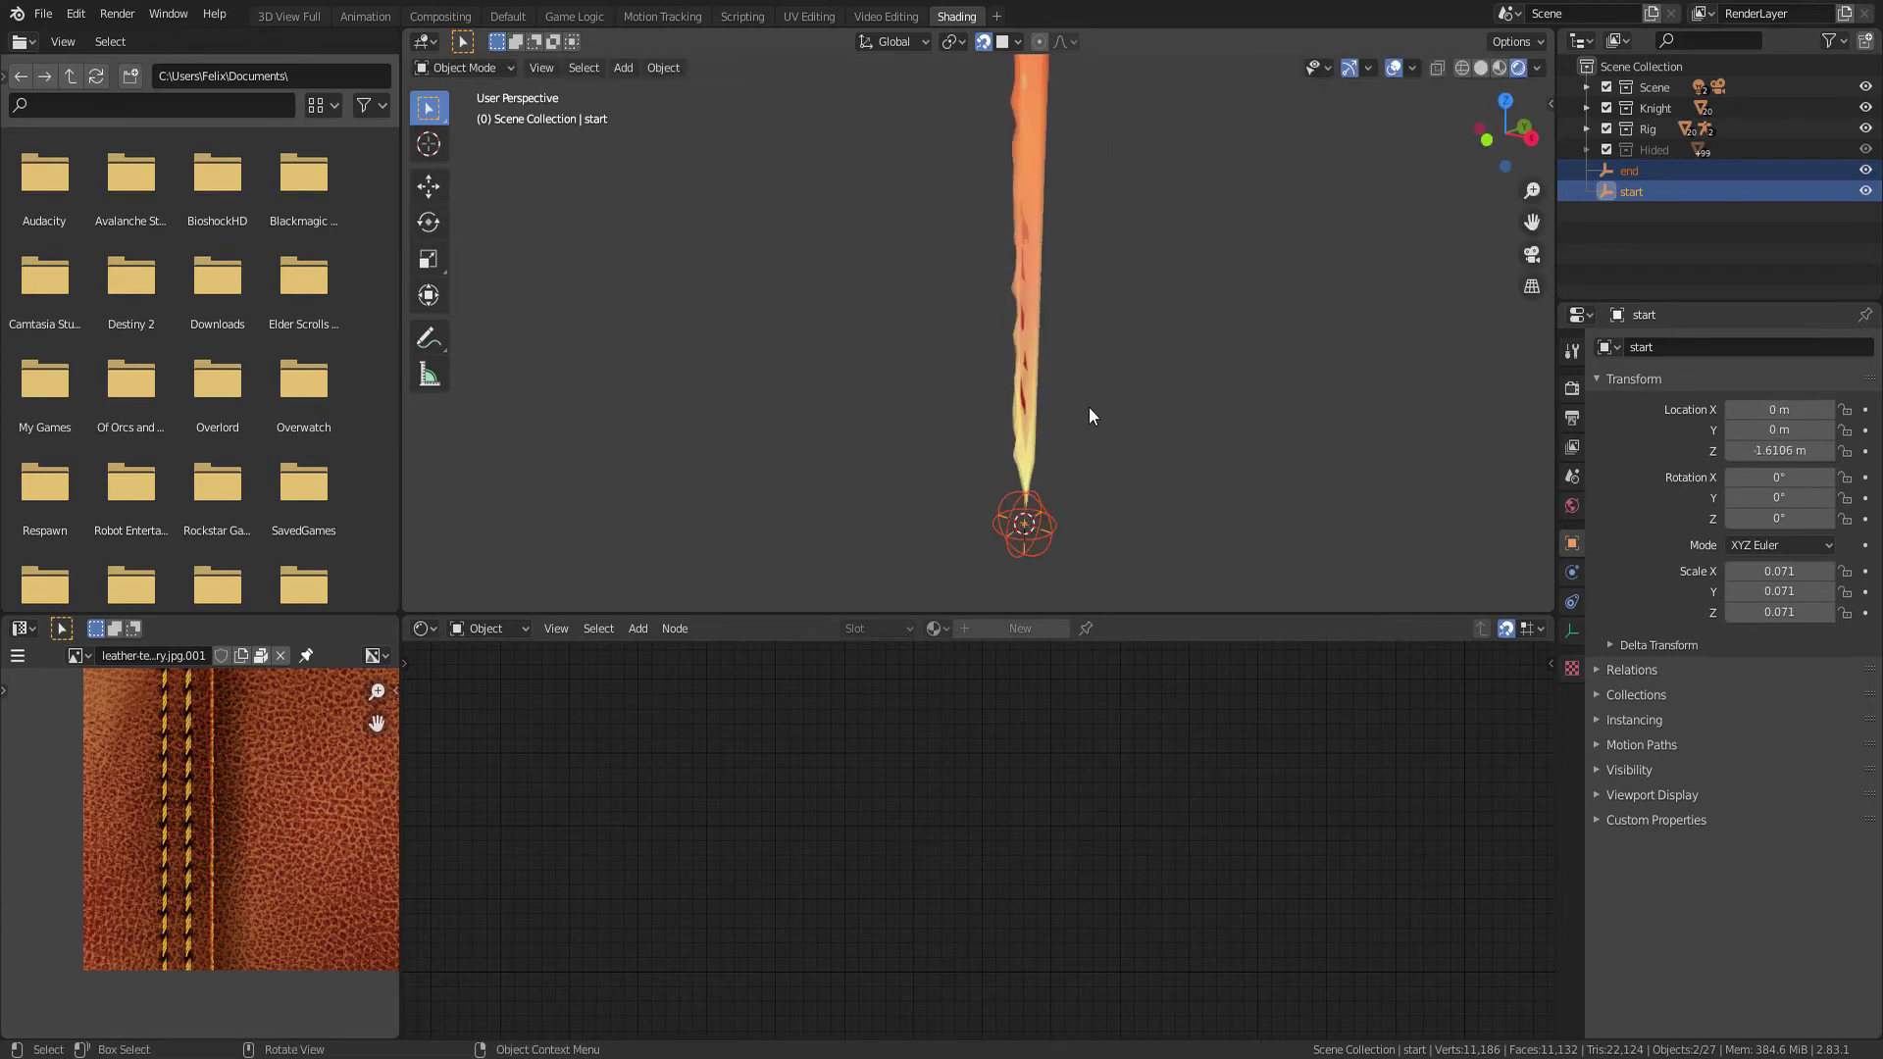
scroll(1089, 408, "down", 2)
middle_click_drag(1051, 334, 997, 463, "shift")
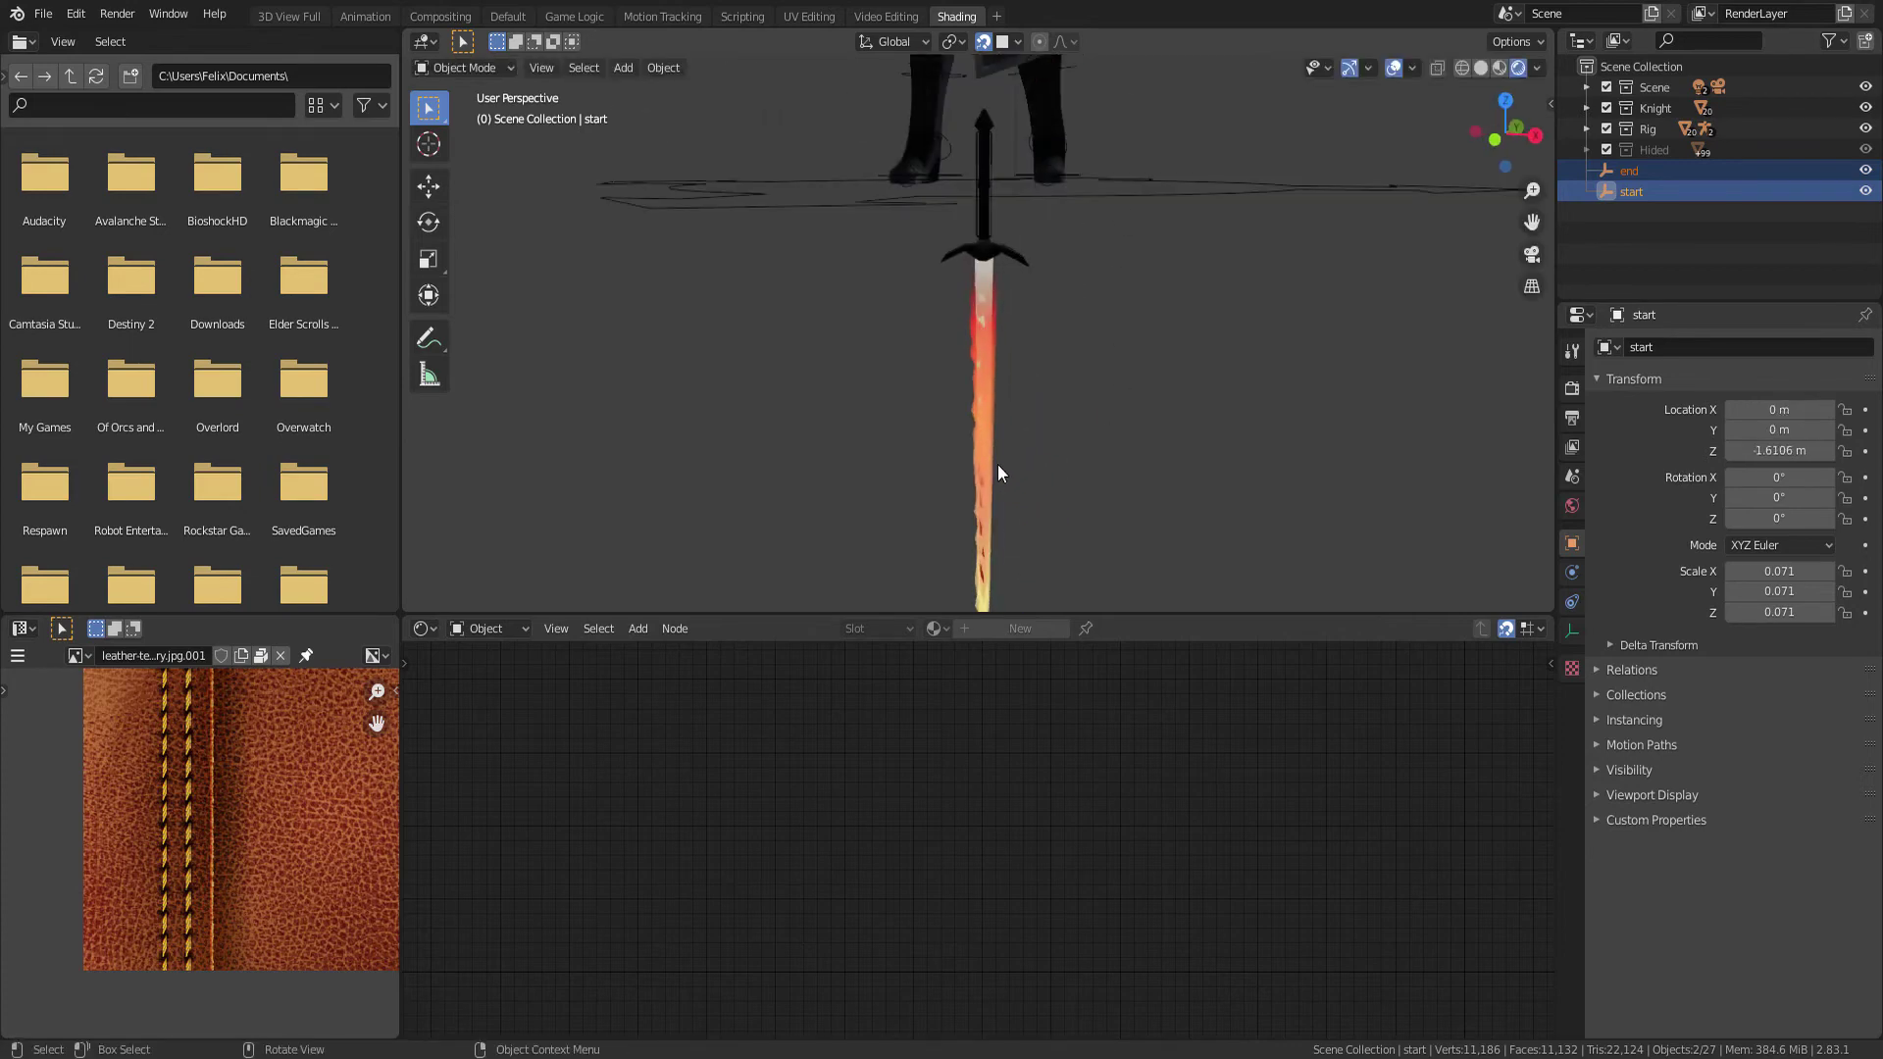
Parent the start and end empties to guardian_sword_rig using Object parenting
left_click(990, 227, "shift")
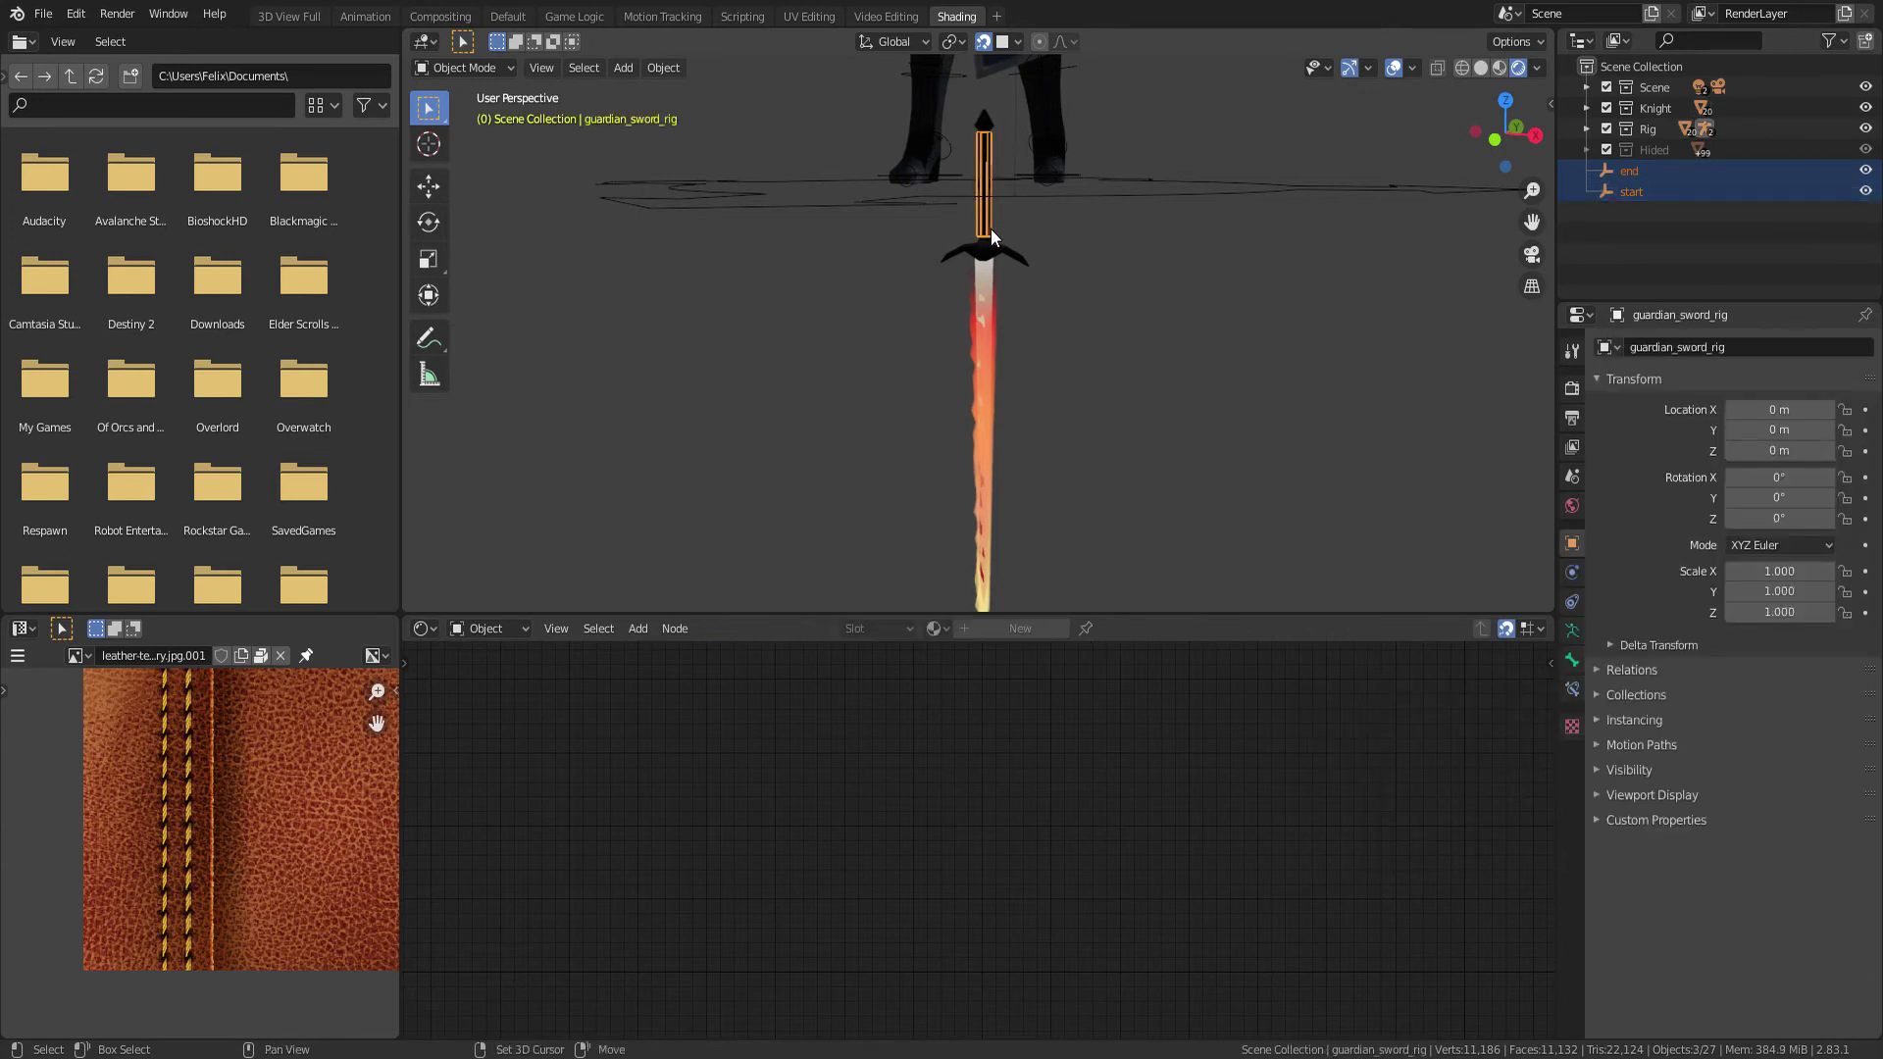
key("ctrl+p")
left_click(1089, 245)
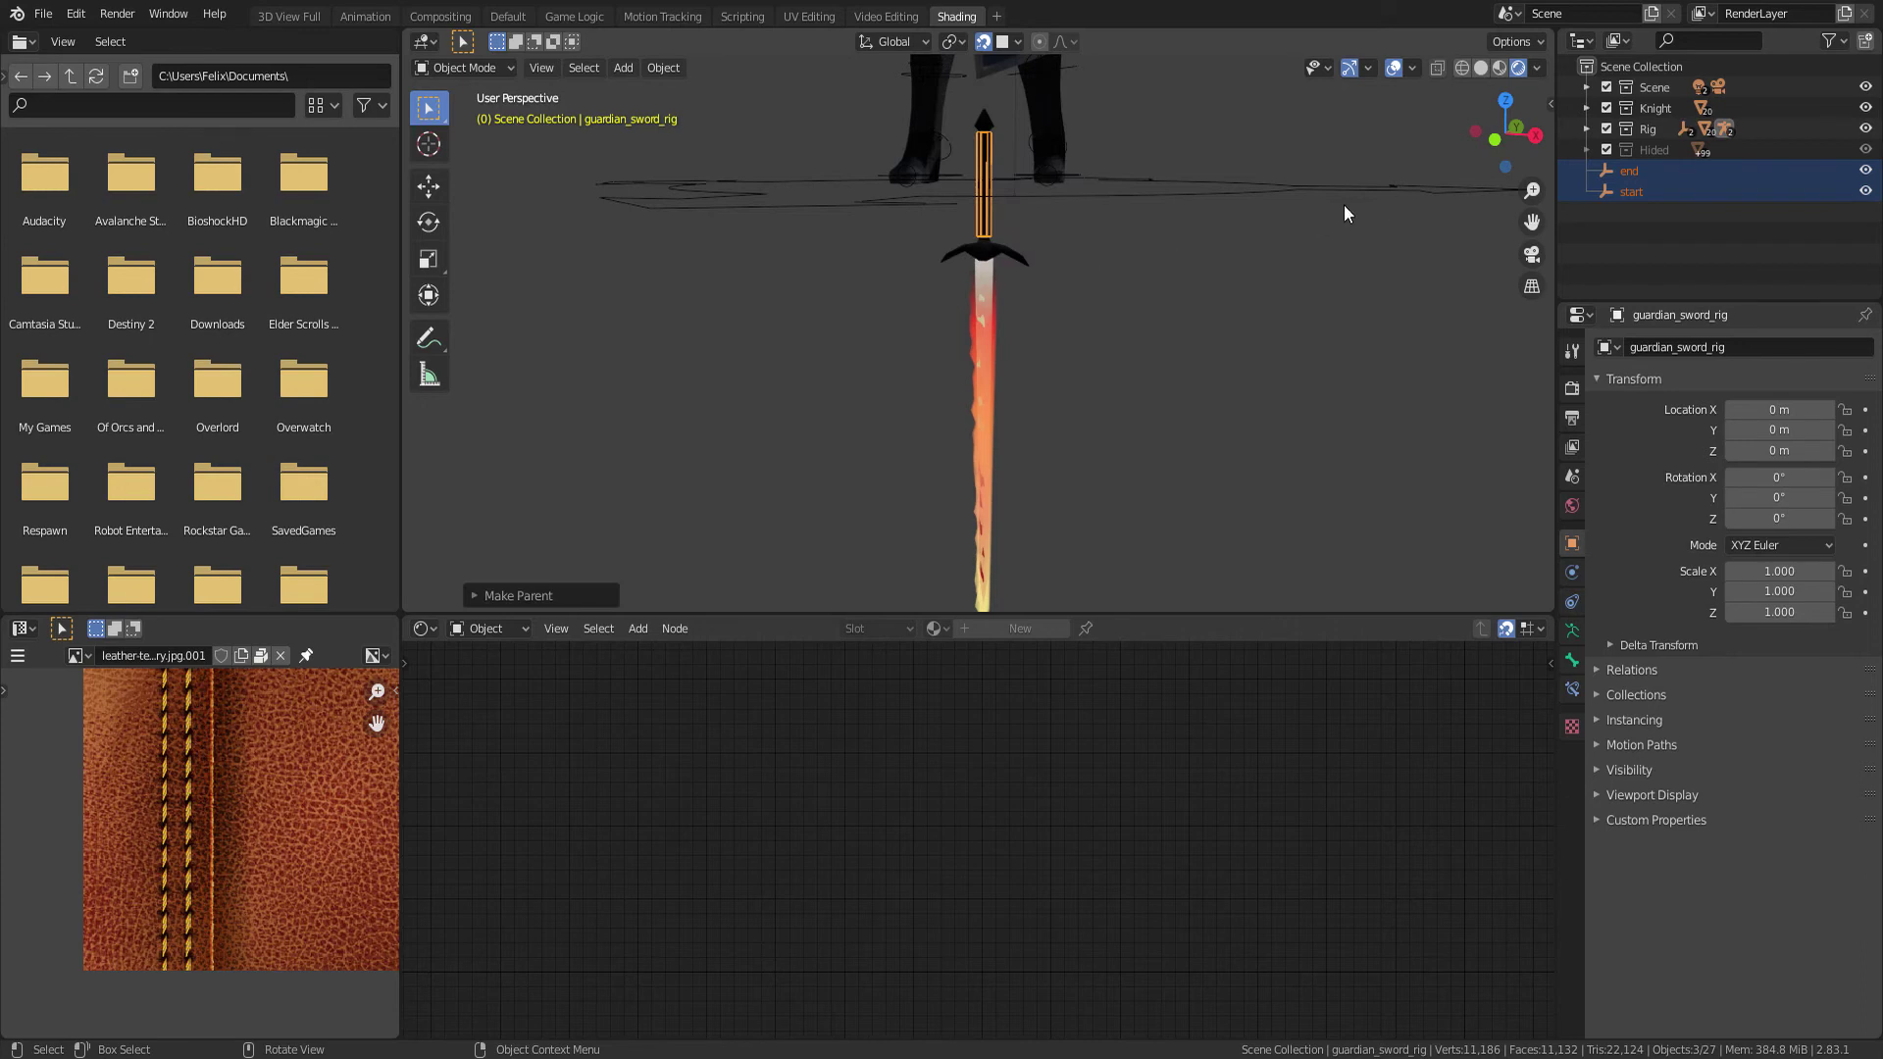
scroll(998, 379, "down", 2)
scroll(997, 500, "down", 1)
scroll(996, 500, "up", 2)
Reselect the start empty to check it follows, then select the flame blade mesh
left_click(981, 528)
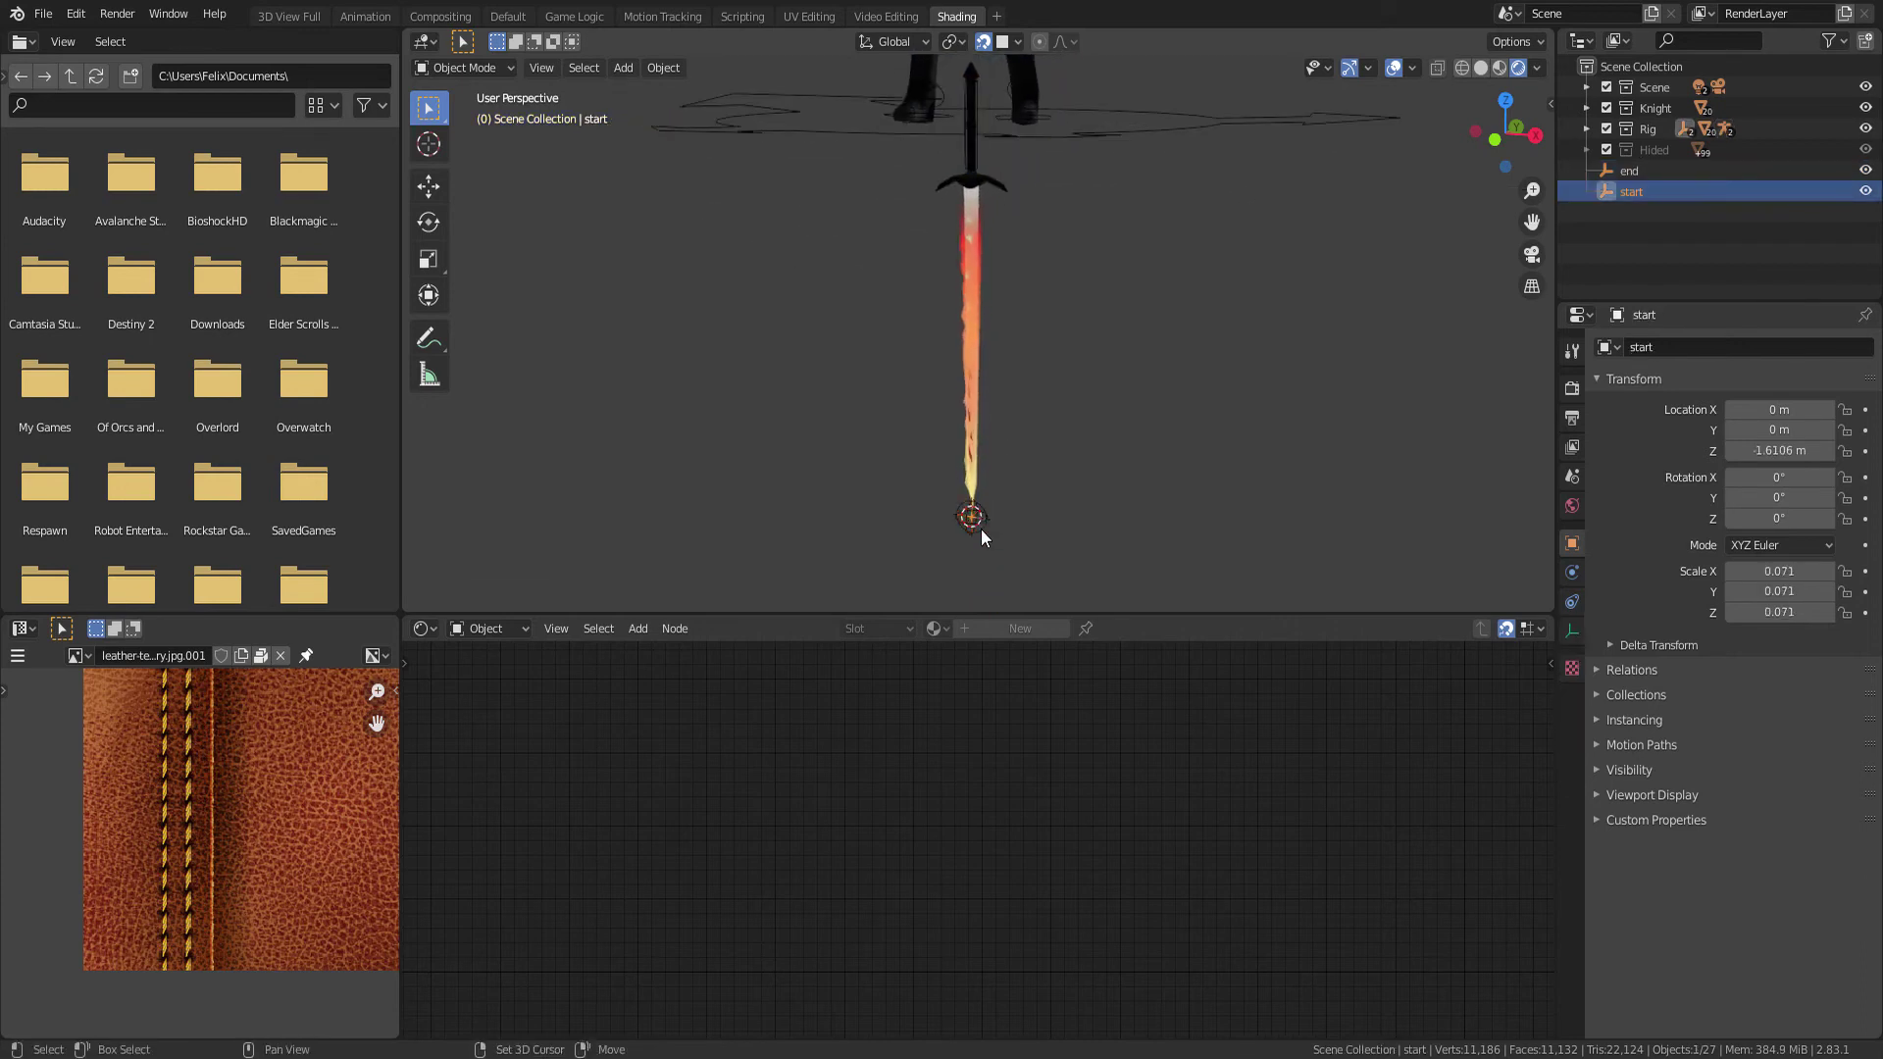
scroll(1016, 490, "up", 2)
scroll(1019, 412, "up", 2)
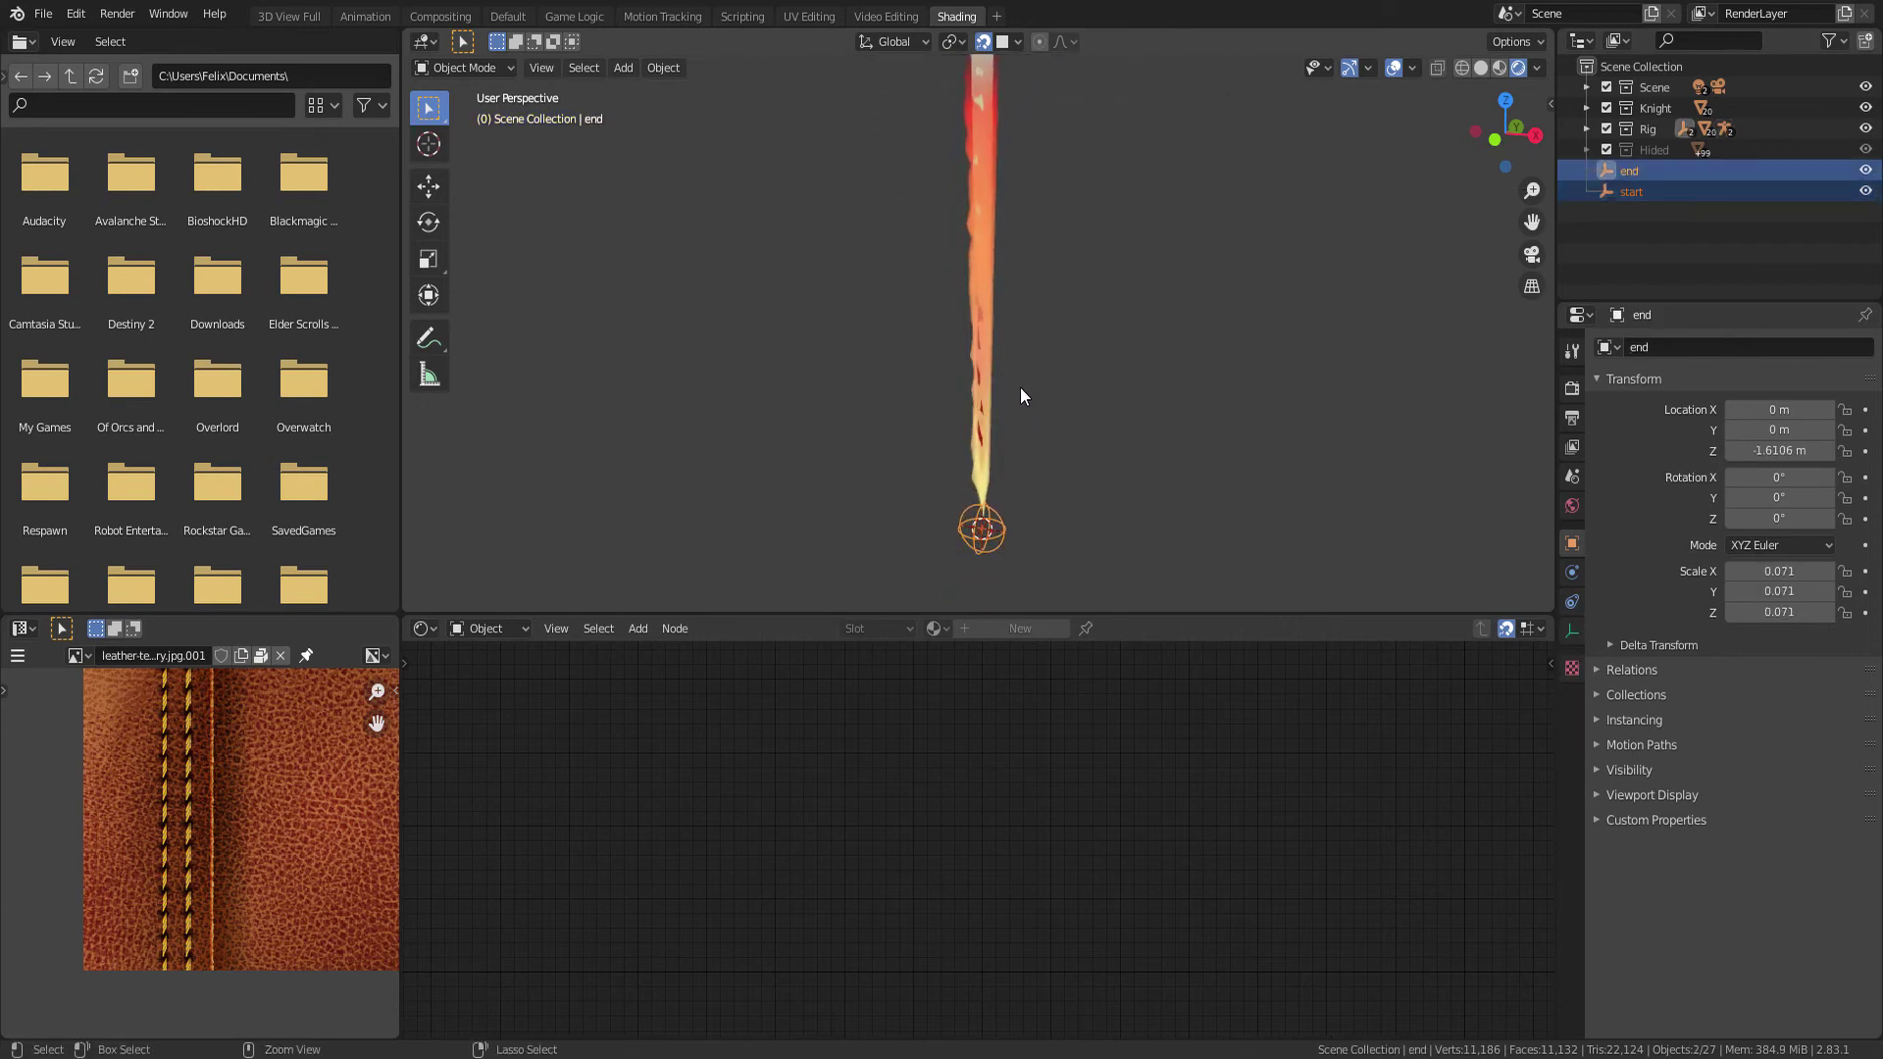
scroll(1027, 396, "down", 1)
scroll(1038, 412, "down", 1)
key("s")
key("Escape")
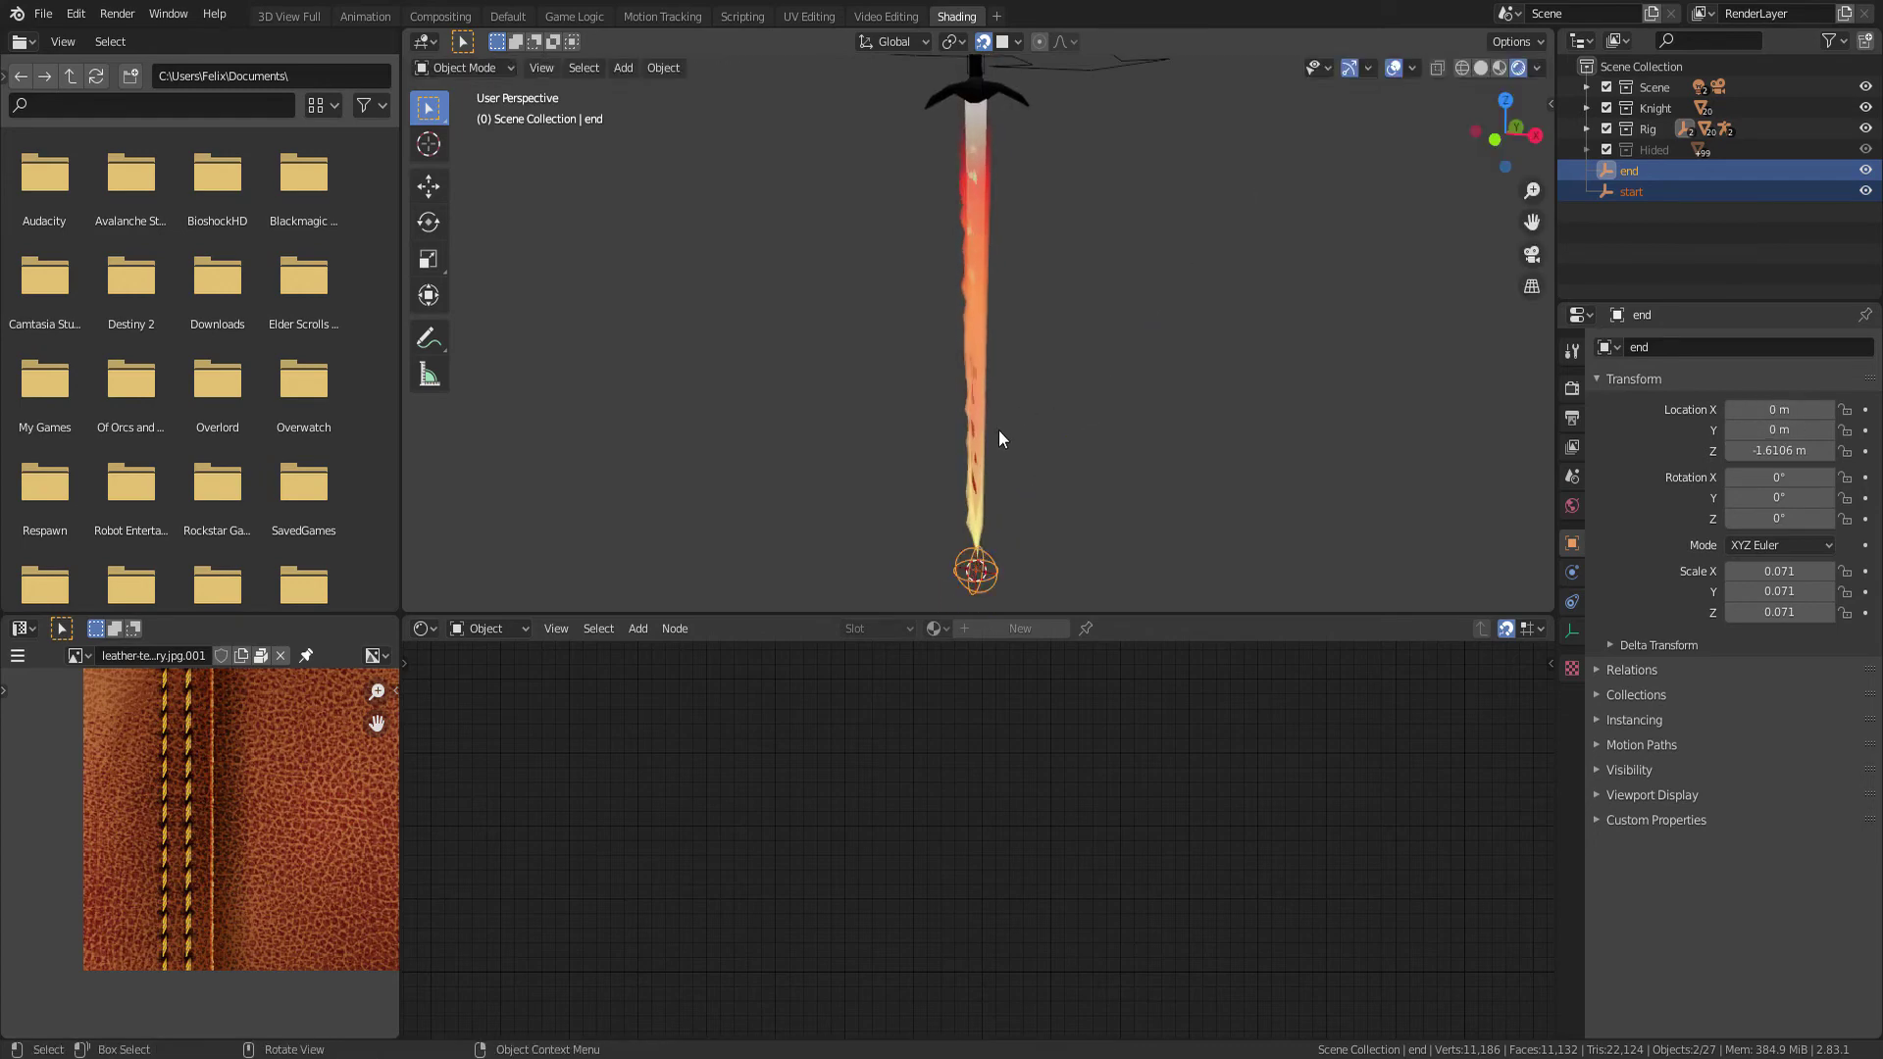
left_click(991, 439)
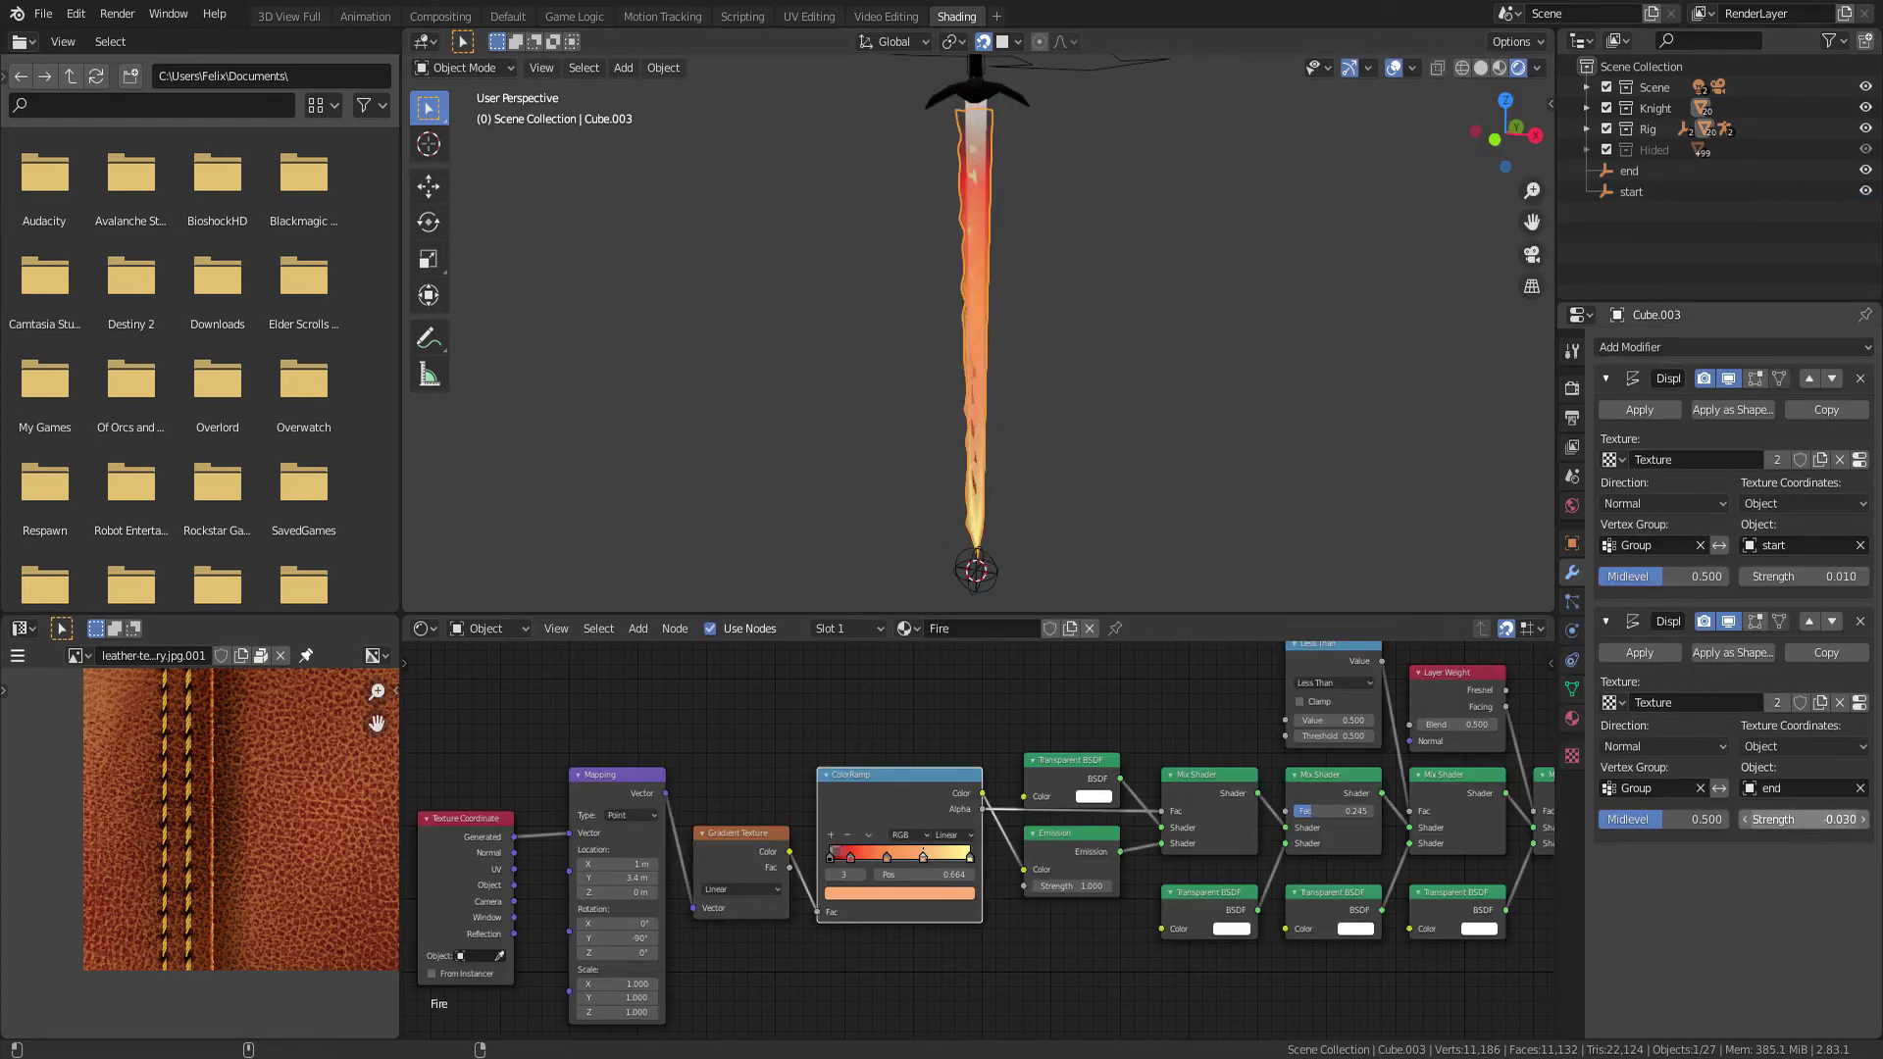
Tune the Displace Midlevels to 0.330 and 0.567, keeping strengths 0.020 and -0.030
left_click_drag(1807, 583, 1834, 584)
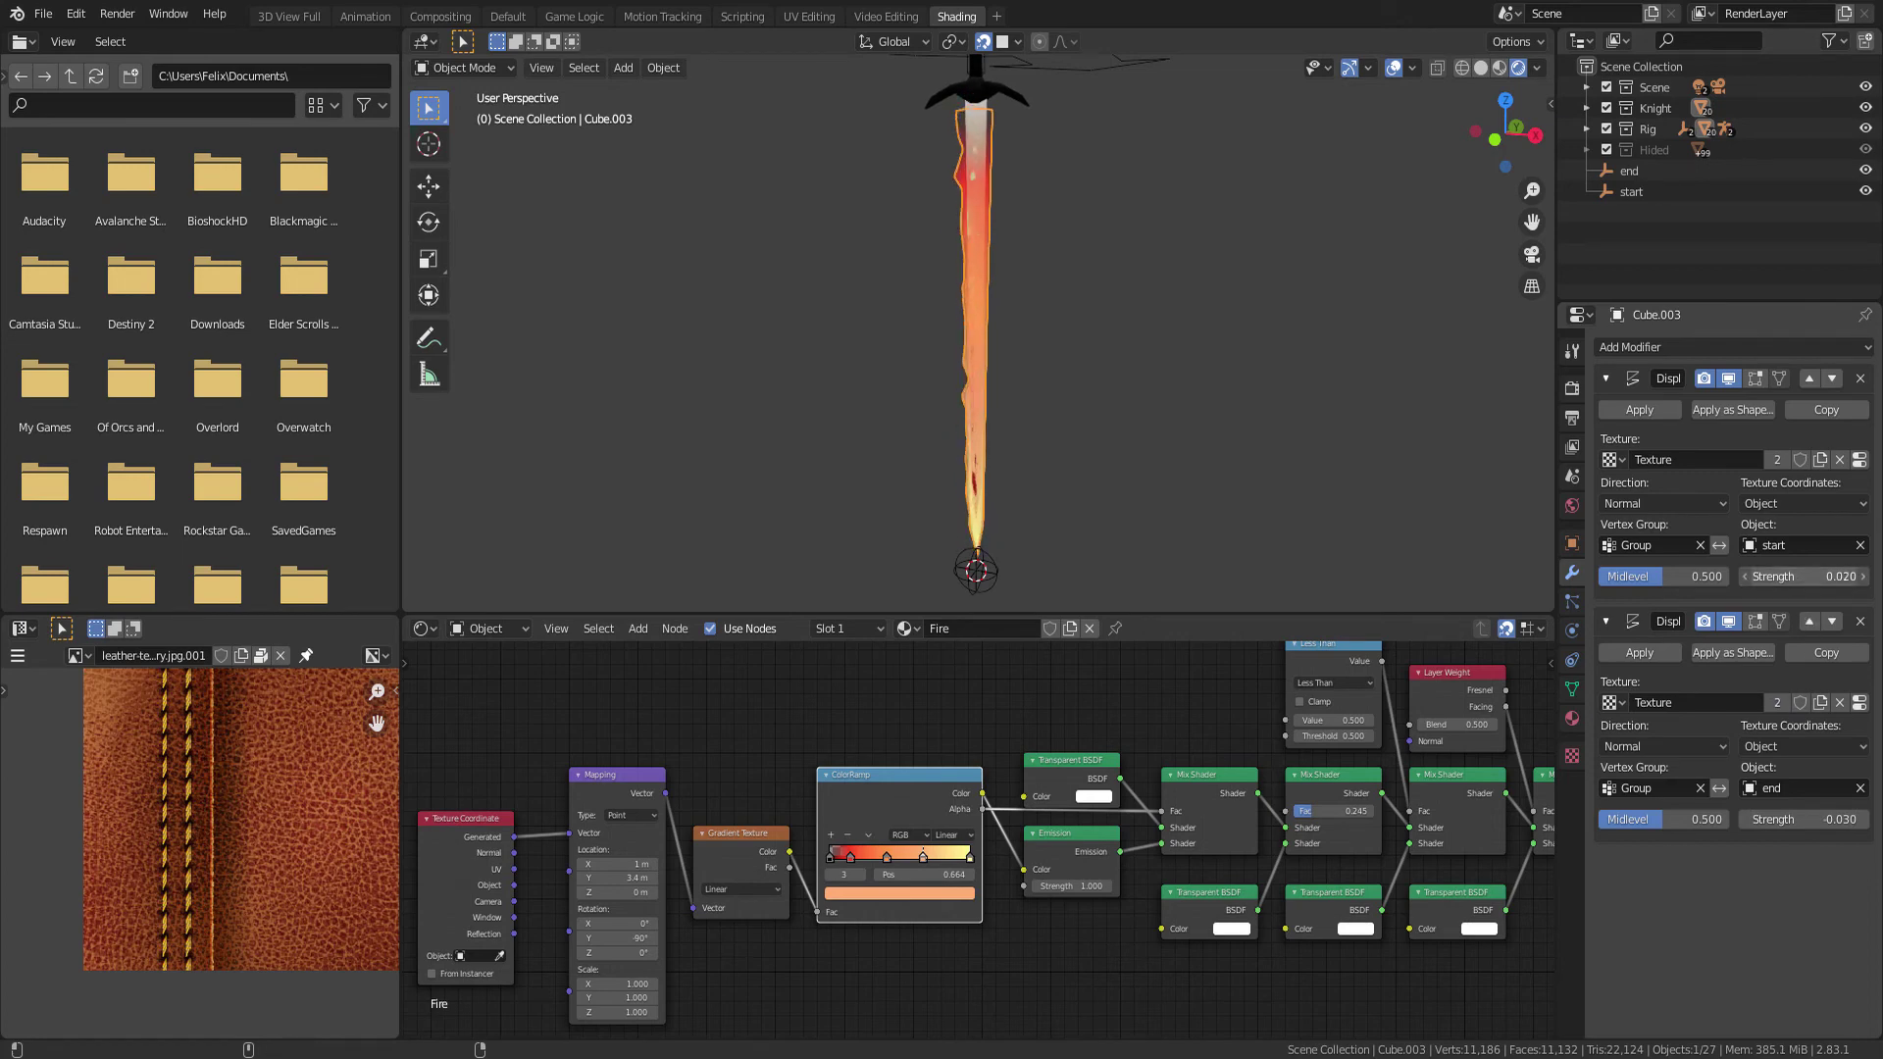
middle_click_drag(1123, 476, 1082, 476)
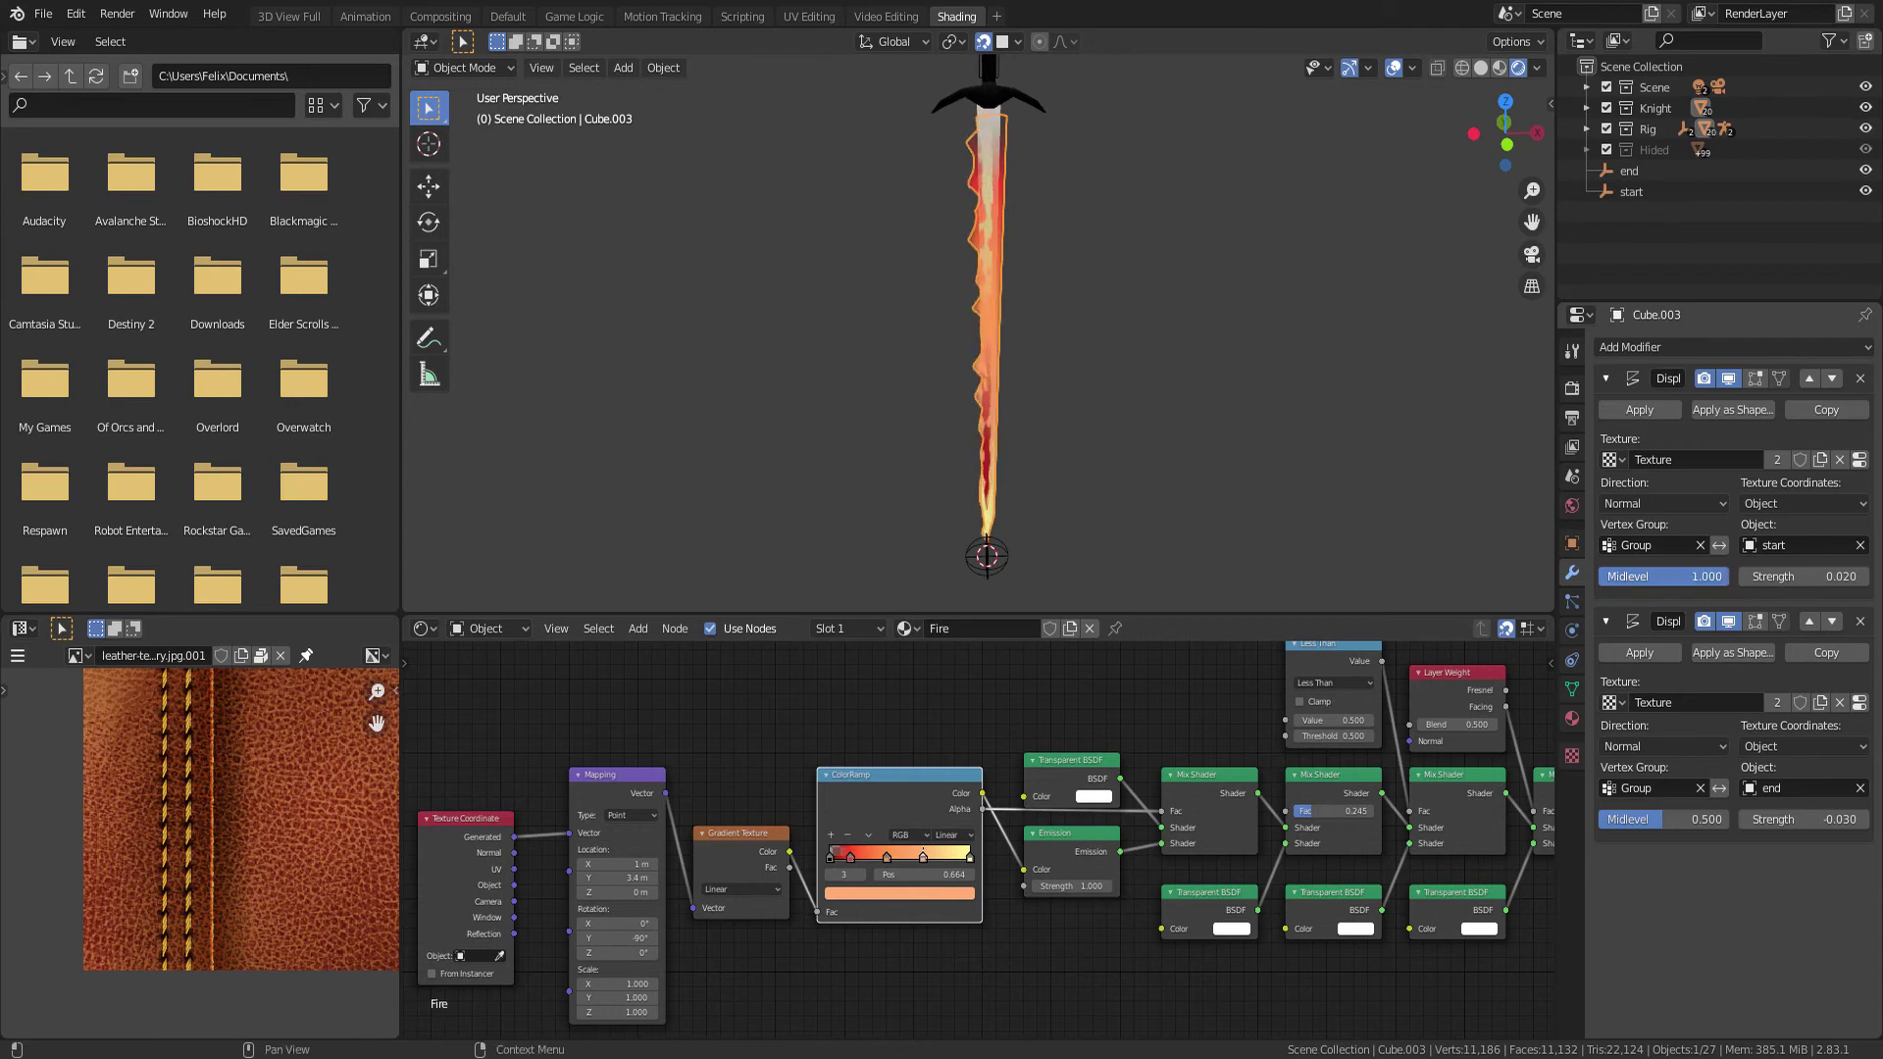
left_click_drag(1667, 576, 1601, 576)
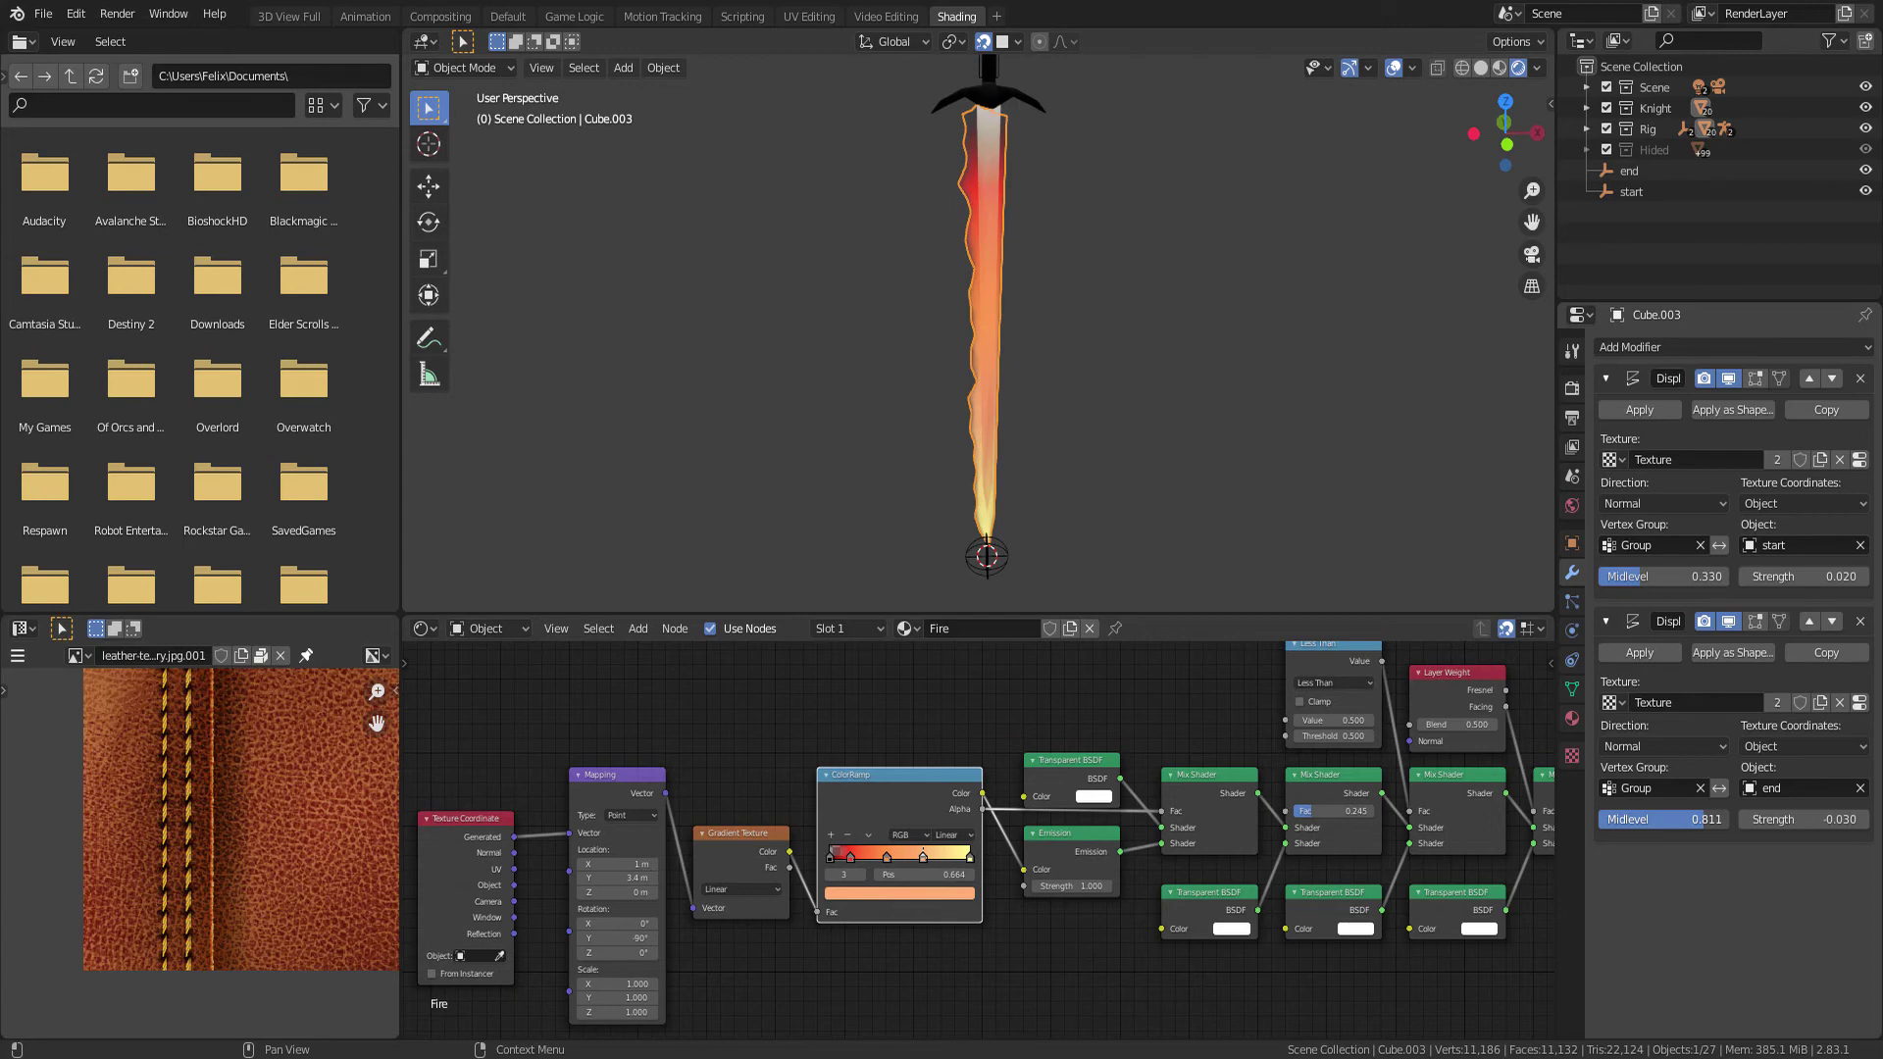
middle_click_drag(1010, 500, 1116, 494)
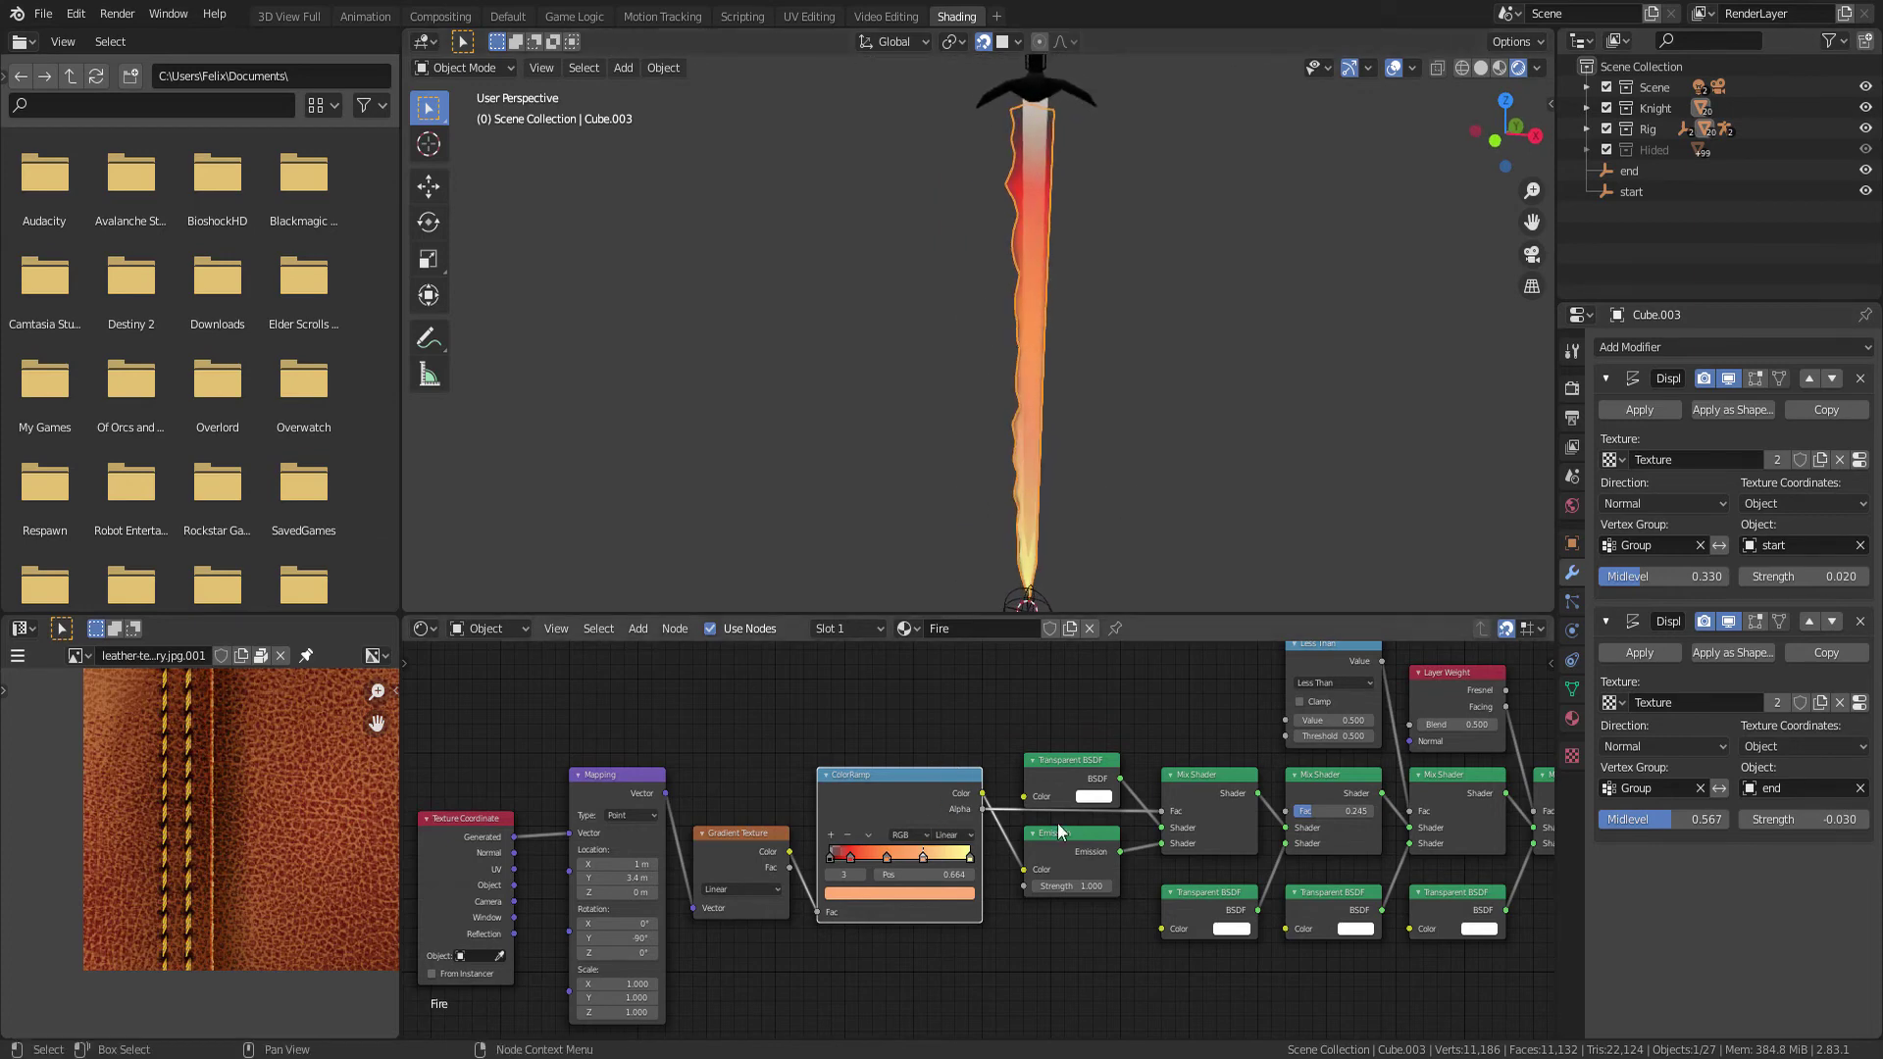
middle_click_drag(1059, 832, 972, 843)
left_click_drag(1794, 576, 1795, 576)
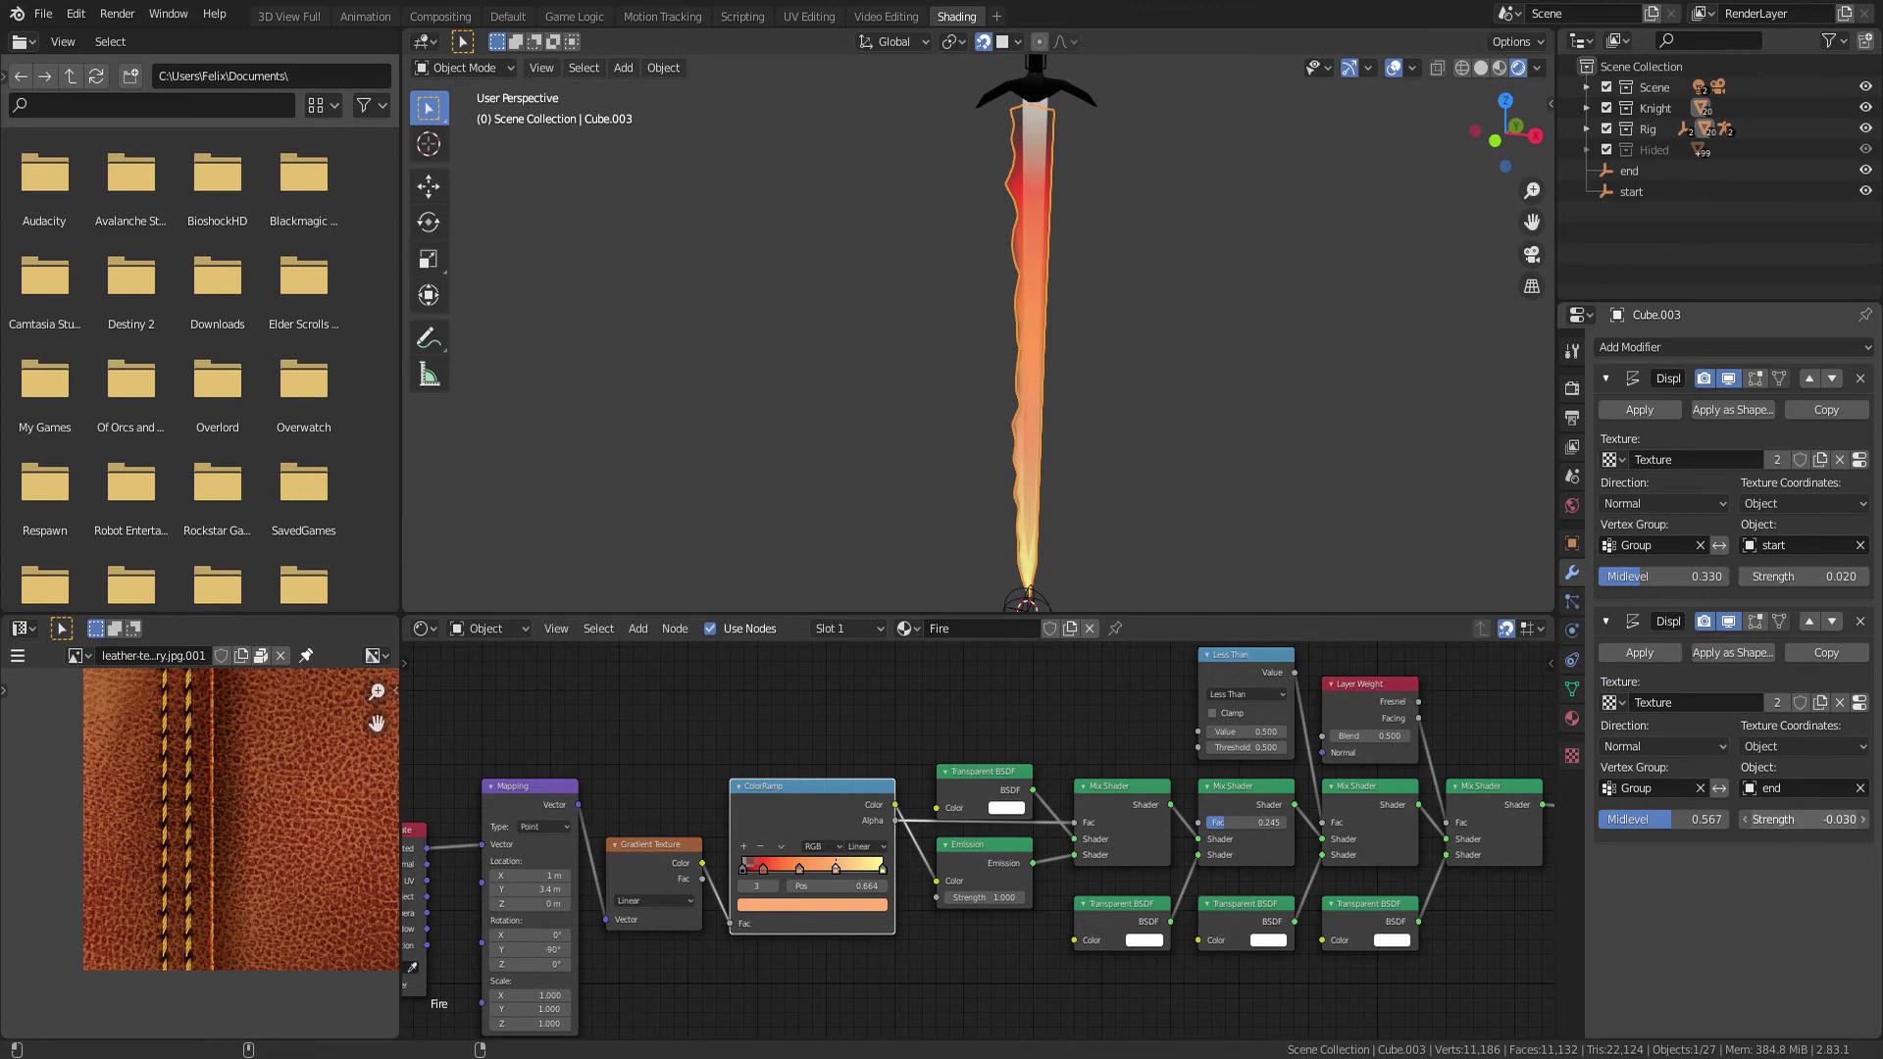
left_click_drag(1803, 819, 1803, 819)
middle_click_drag(1220, 585, 1104, 593)
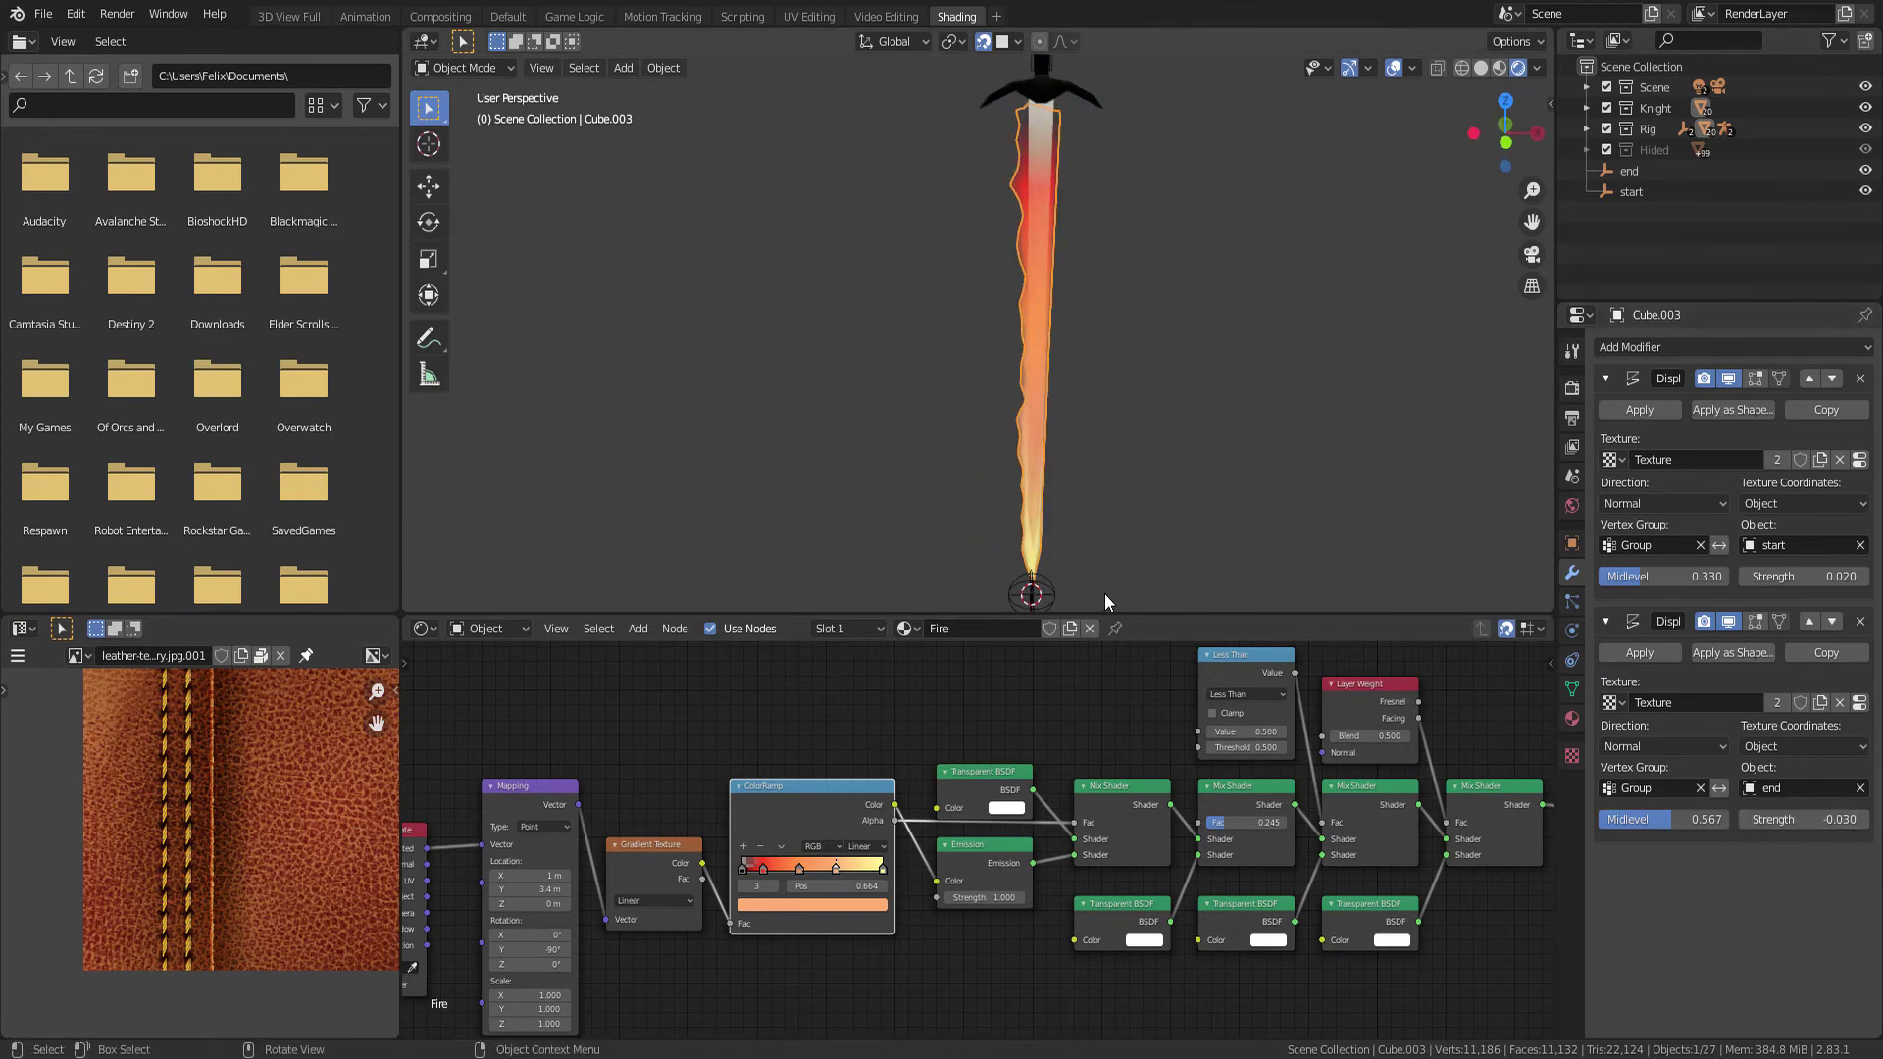
Move the start and end empties vertically and frame the view on them
left_click(1042, 595)
key("g")
key("y")
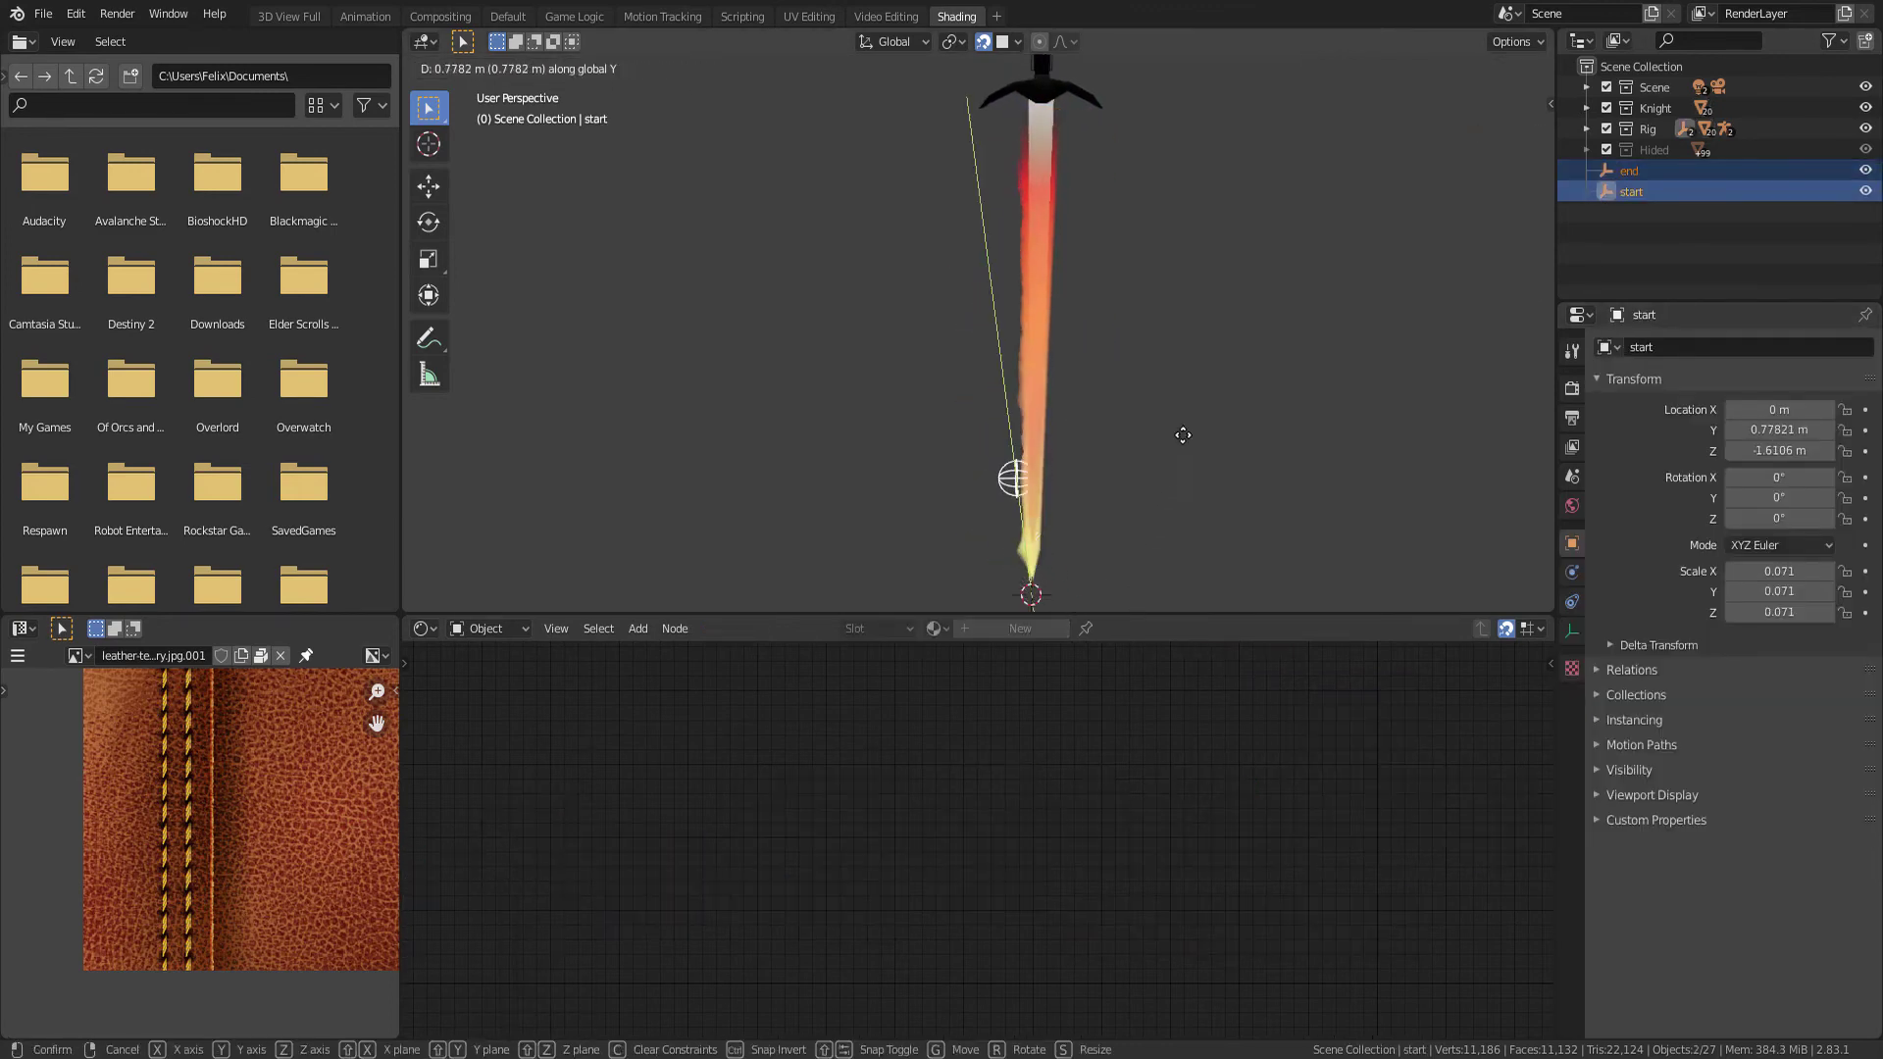
key("z")
left_click(1123, 526)
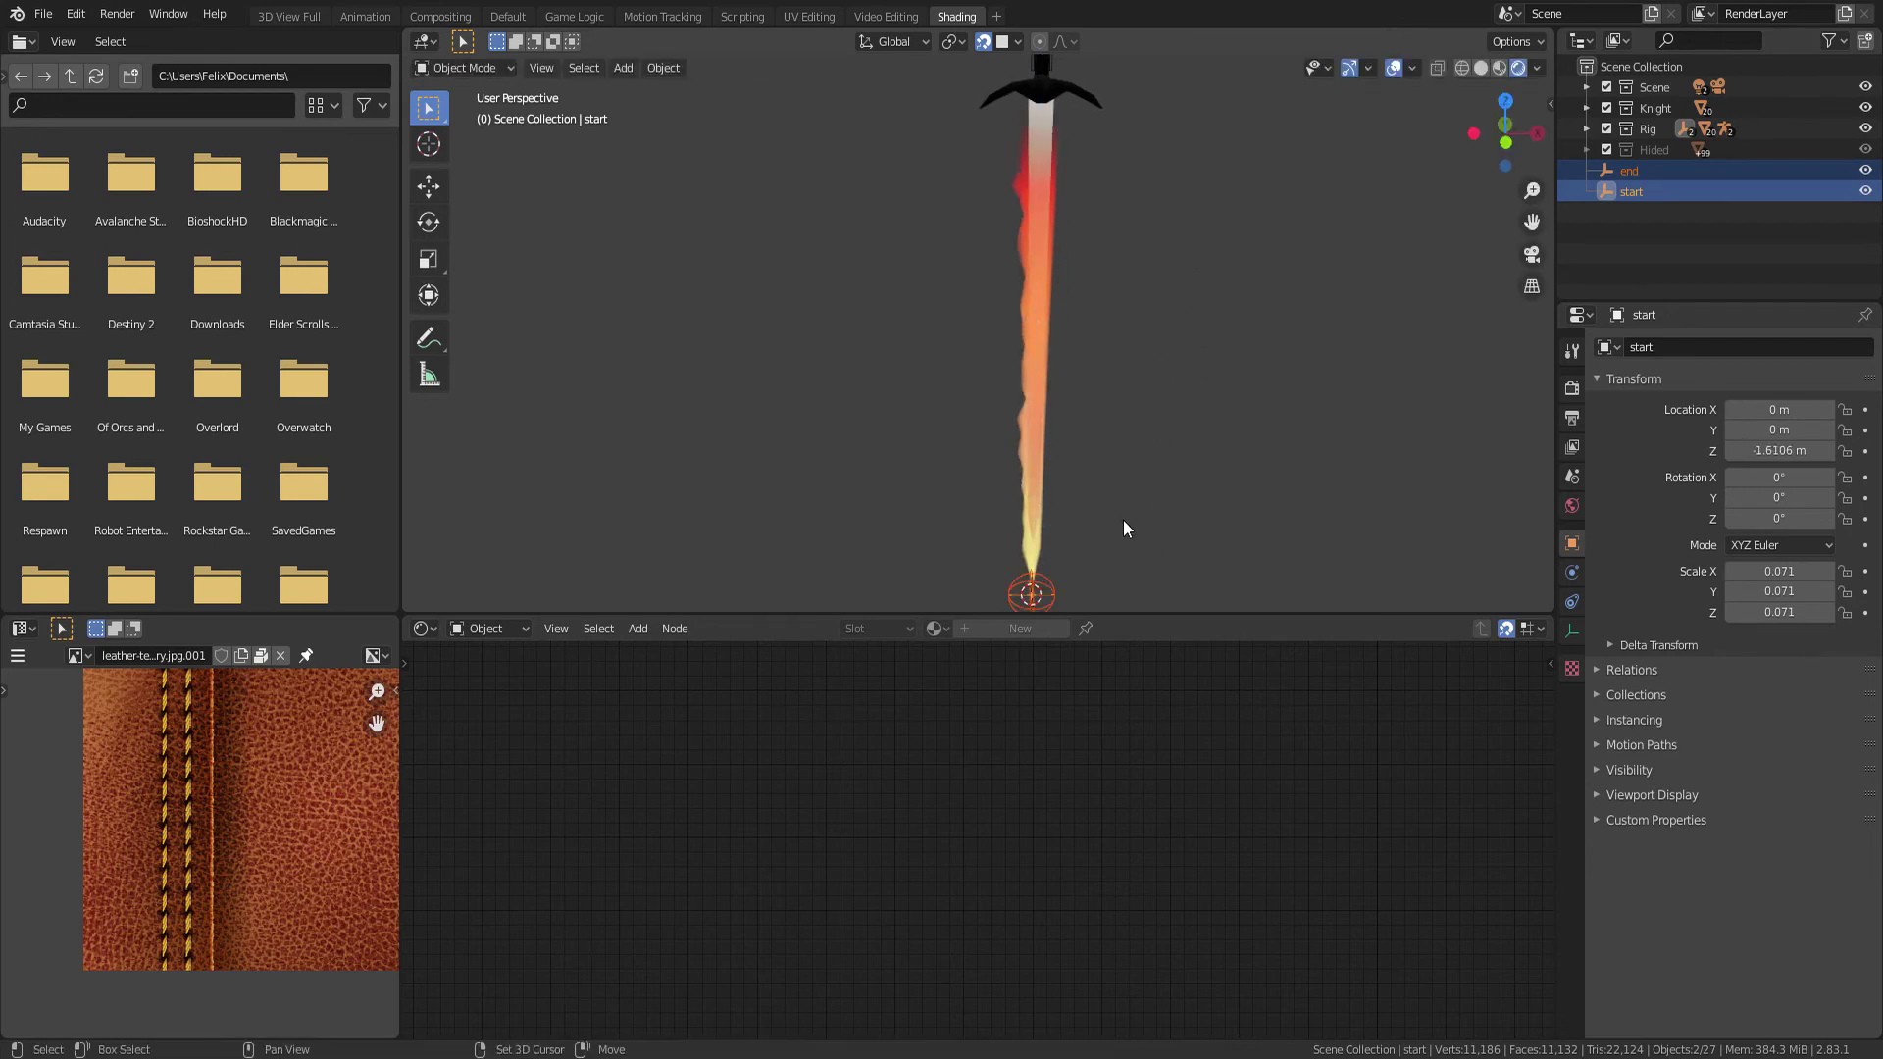
key("KP_Decimal")
Resize the start and end empties to scale 0.186
key("s")
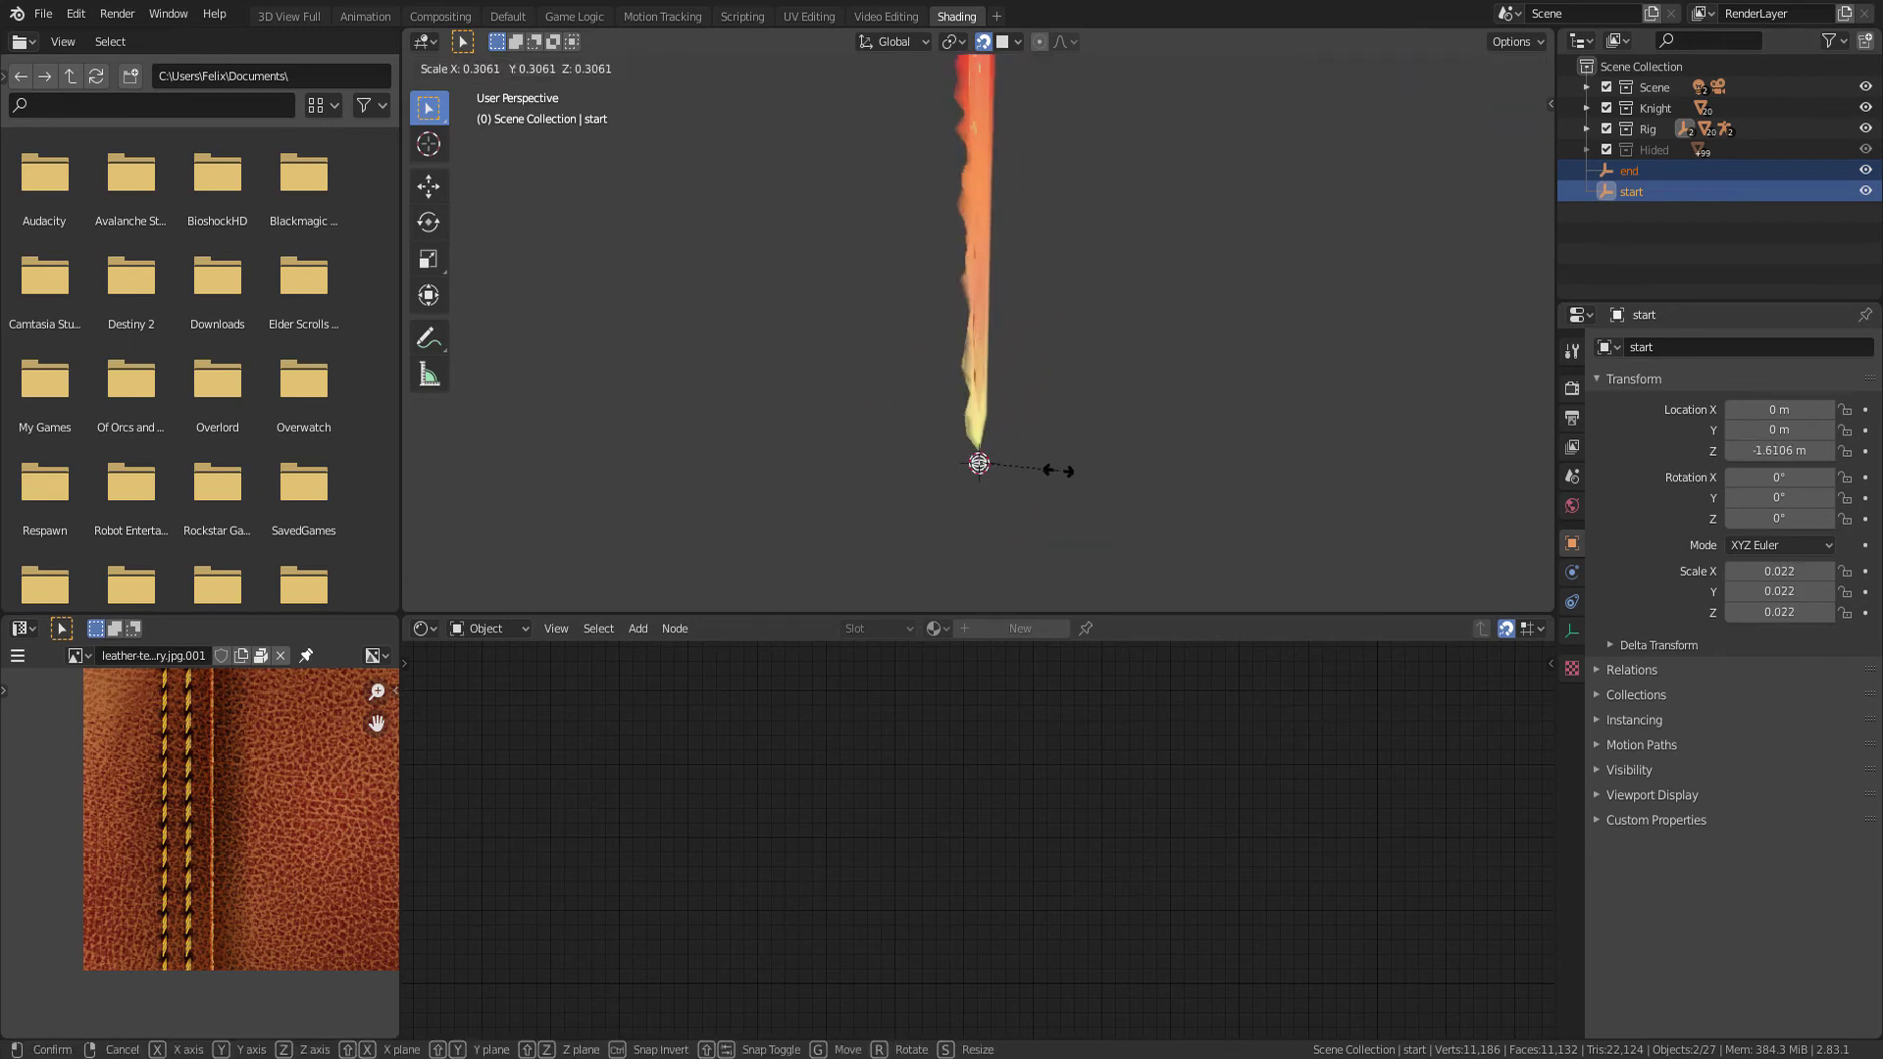
left_click(419, 535)
key("s")
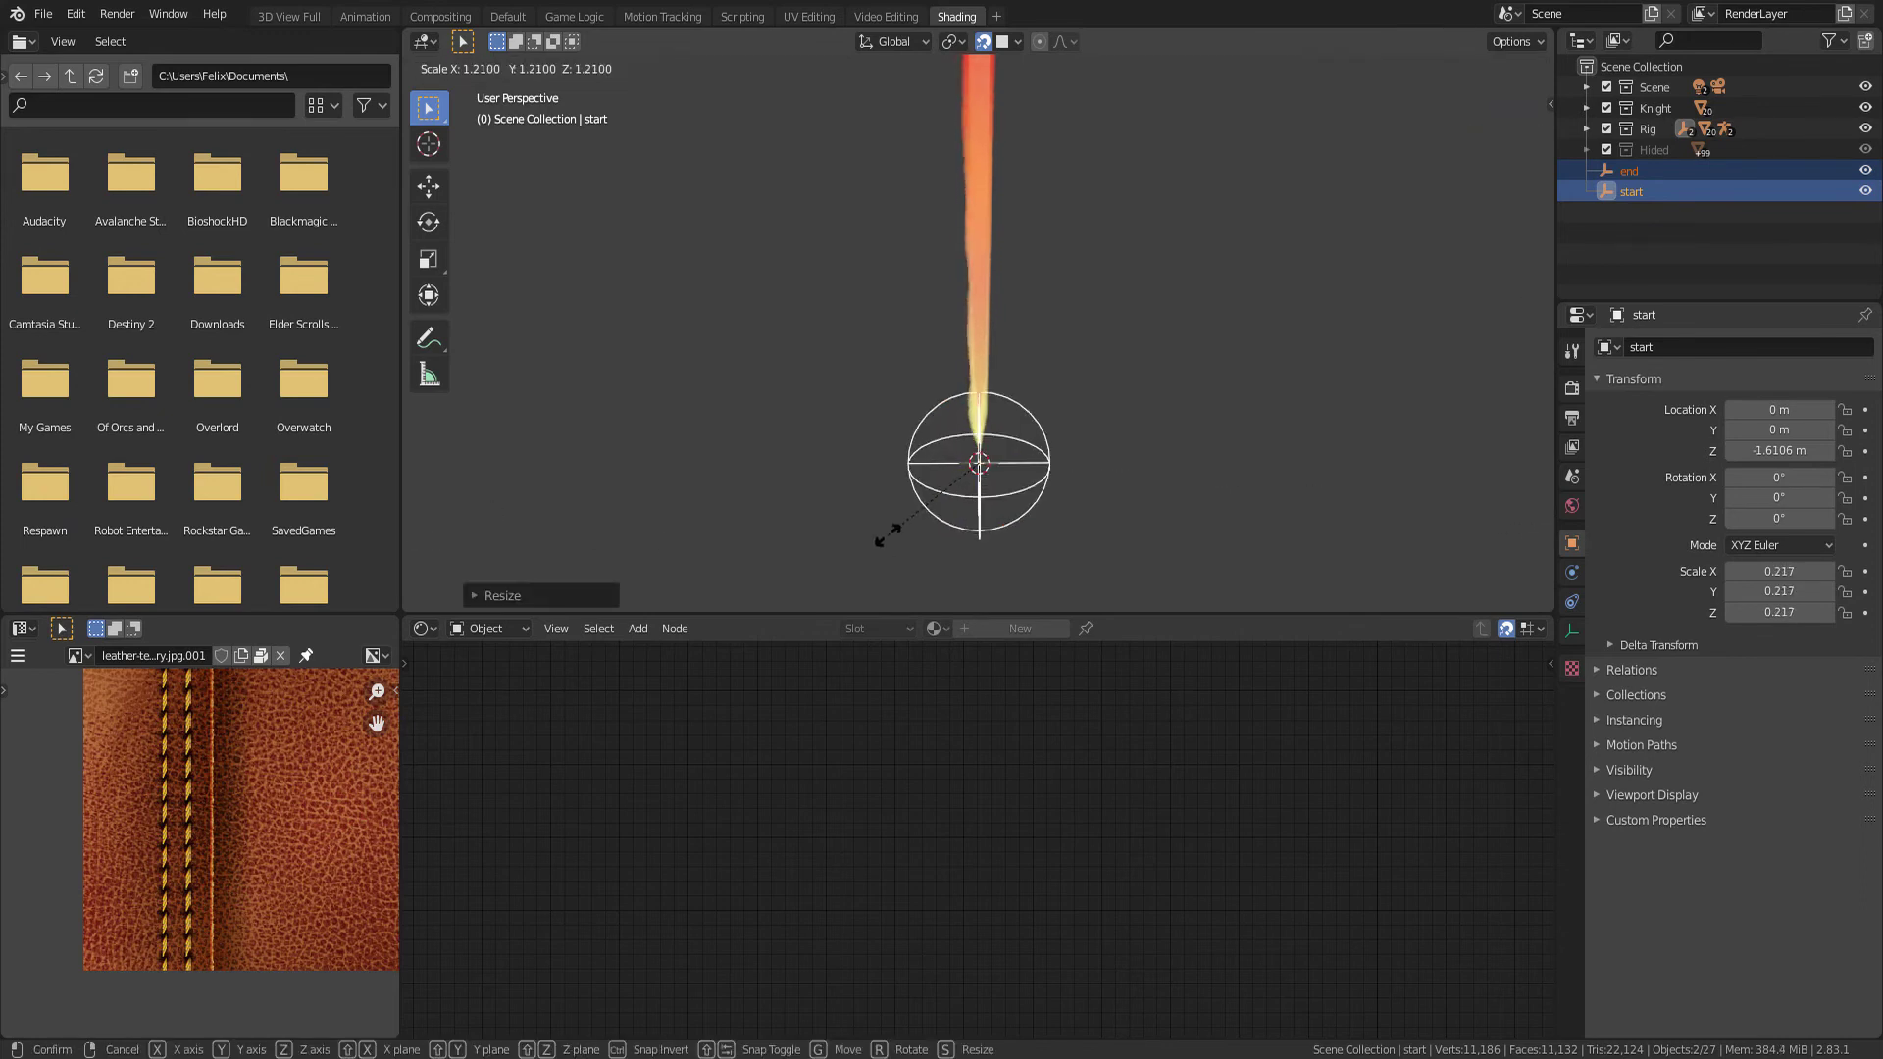
left_click(965, 412)
key("s")
key("g")
key("z")
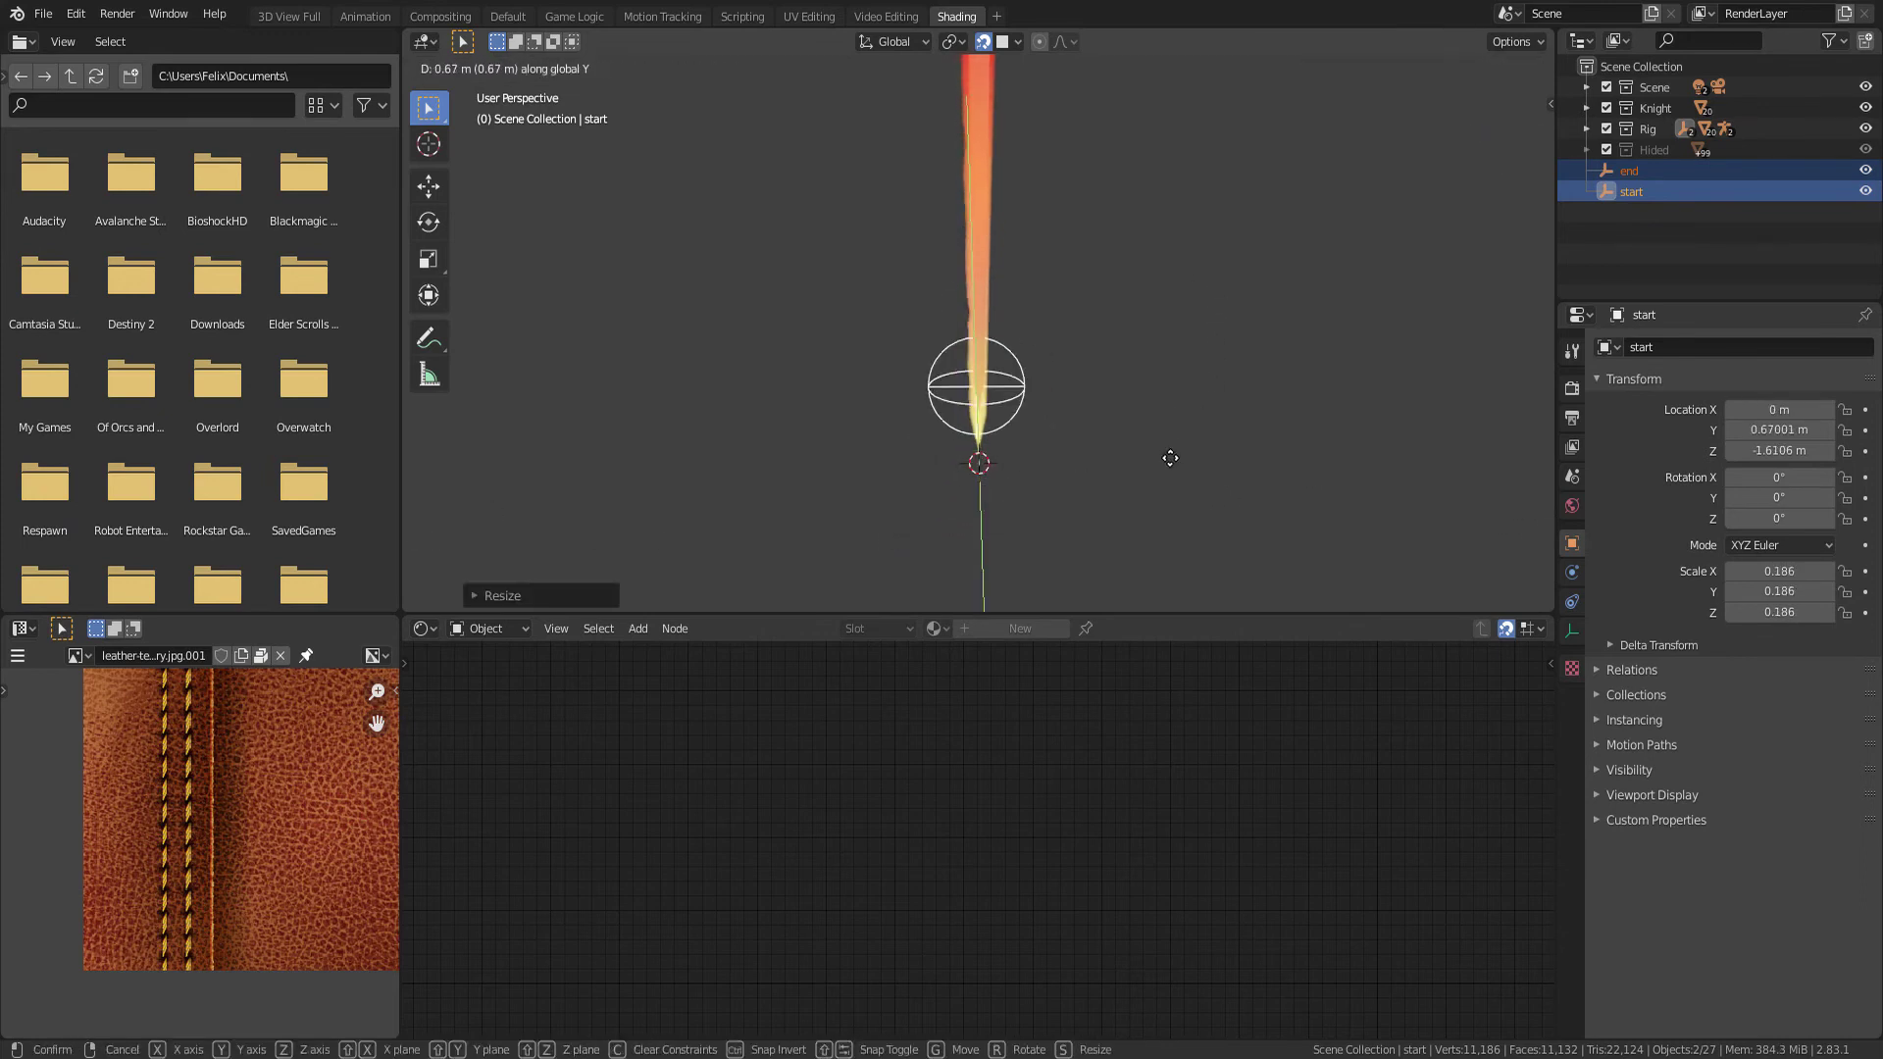
key("Escape")
Select the fire mesh Cube.003 and try an X-axis resize, then cancel it
left_click(981, 294)
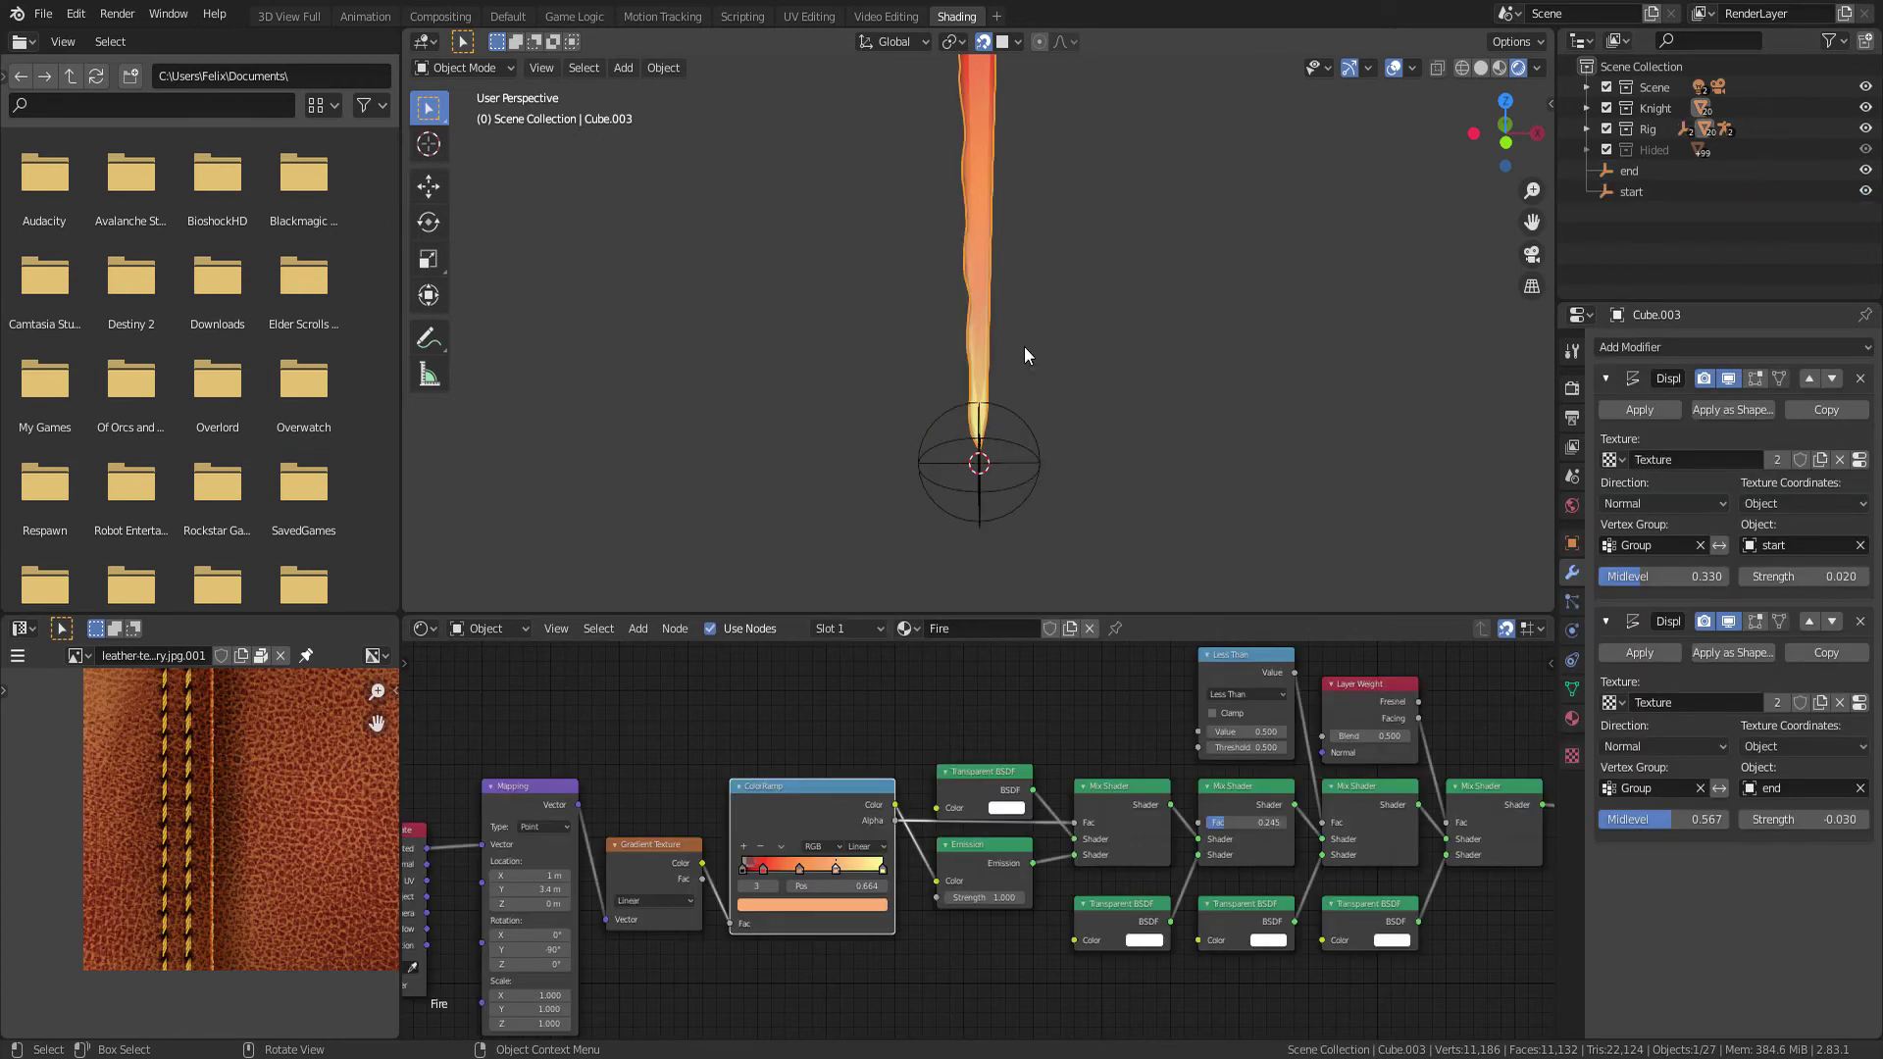
key("s")
key("x")
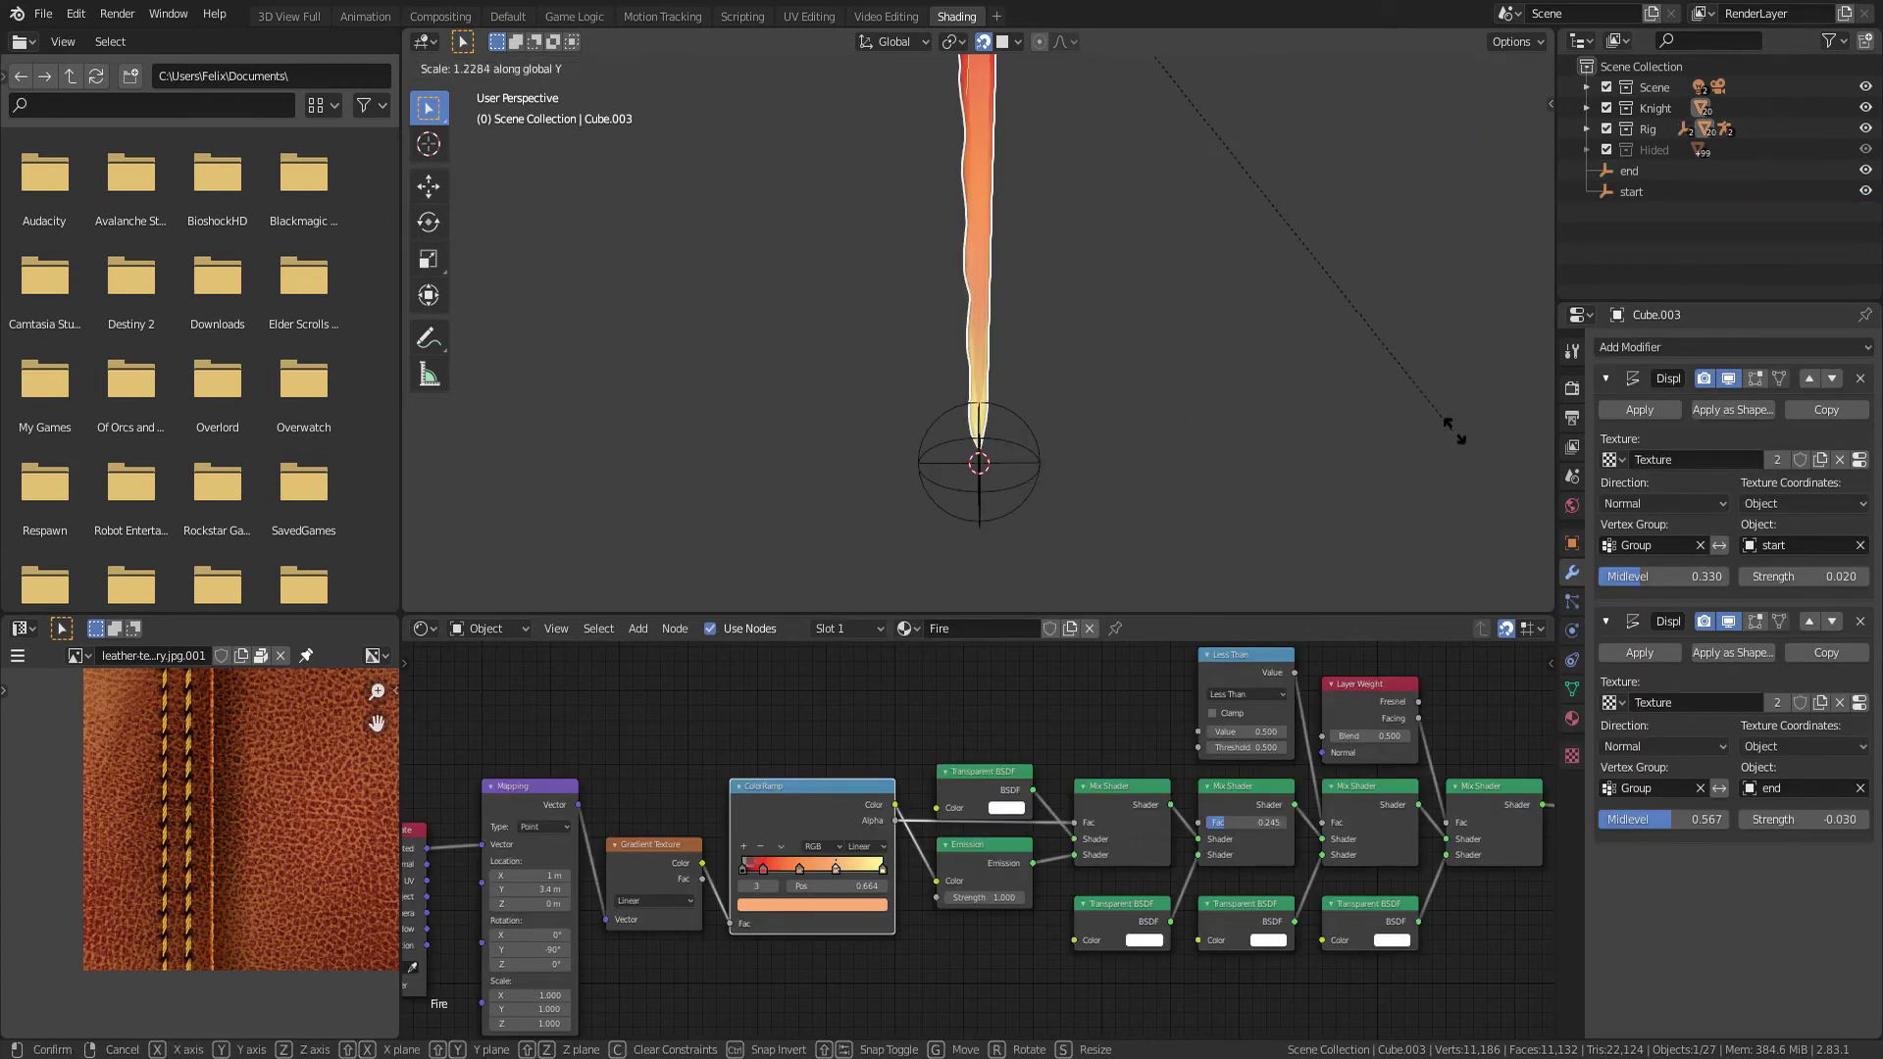
key("Escape")
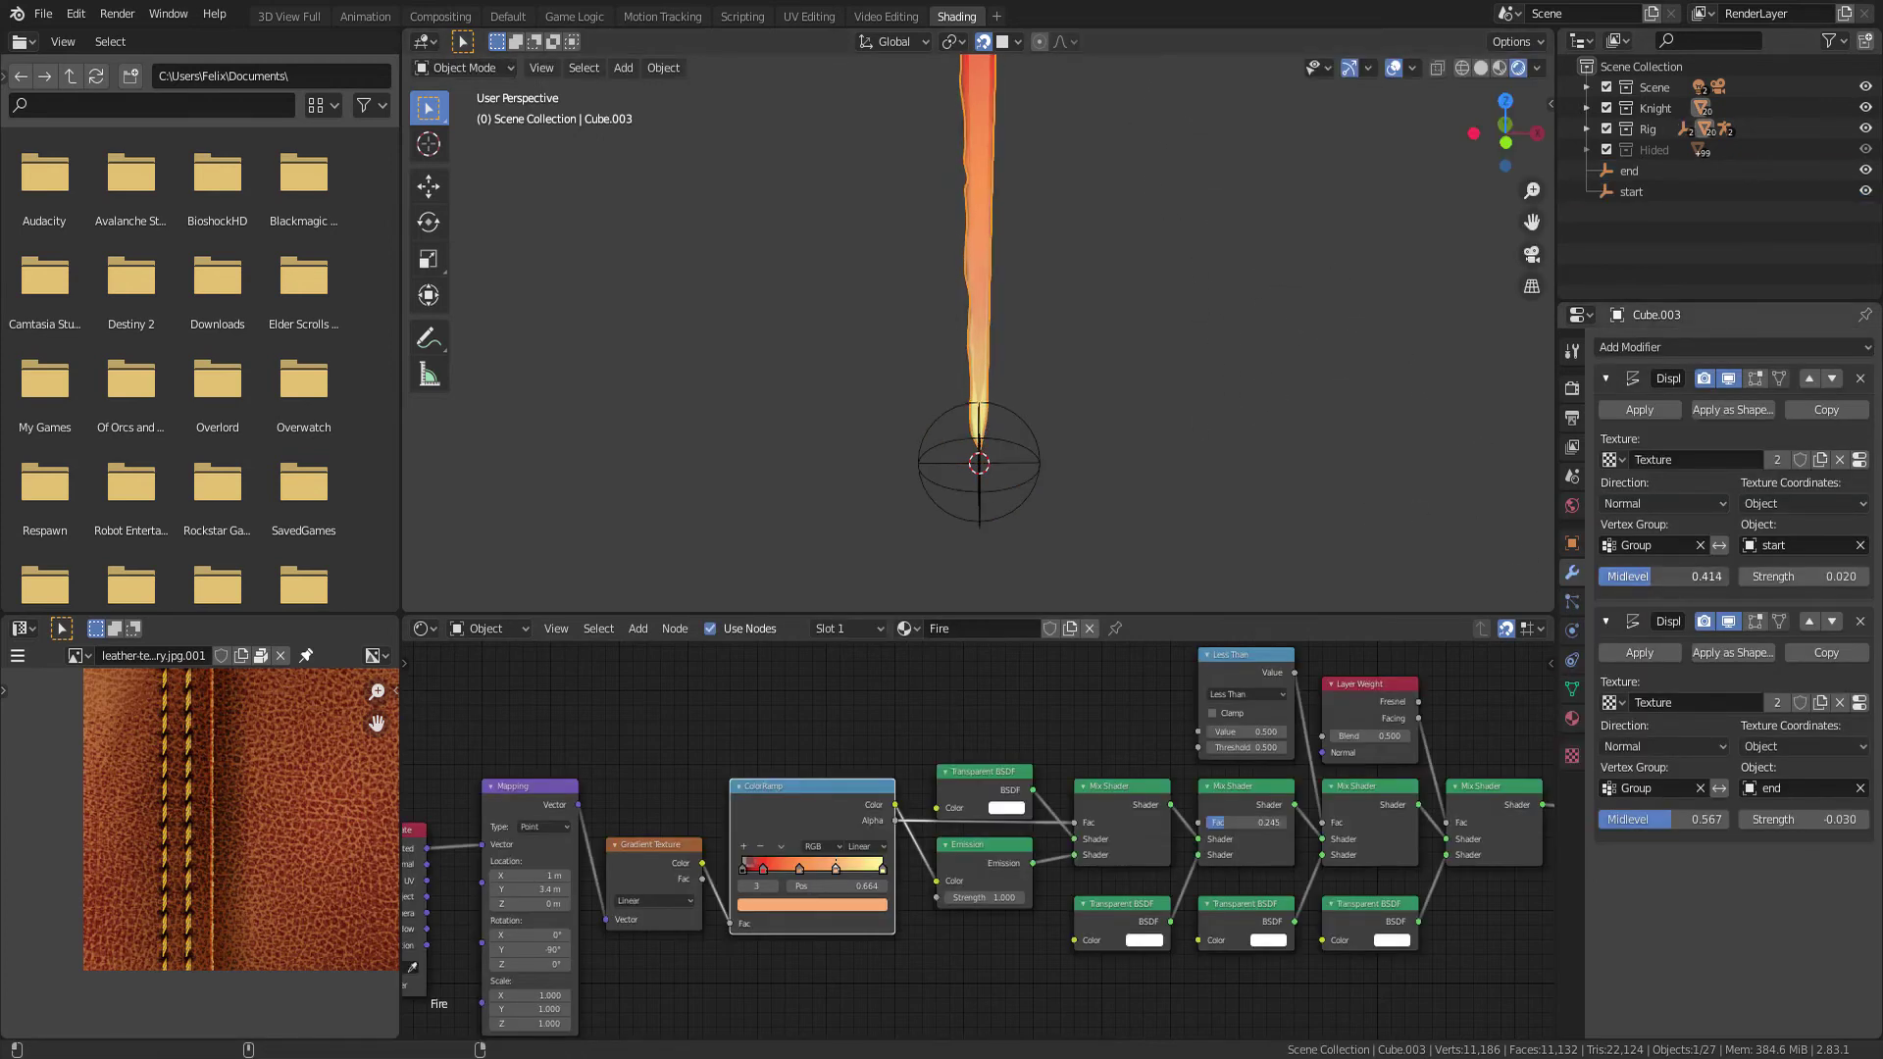
Set the first Displace to midlevel 0.366, strength 0.040, and the second to midlevel 0.500
left_click_drag(1708, 587, 1667, 587)
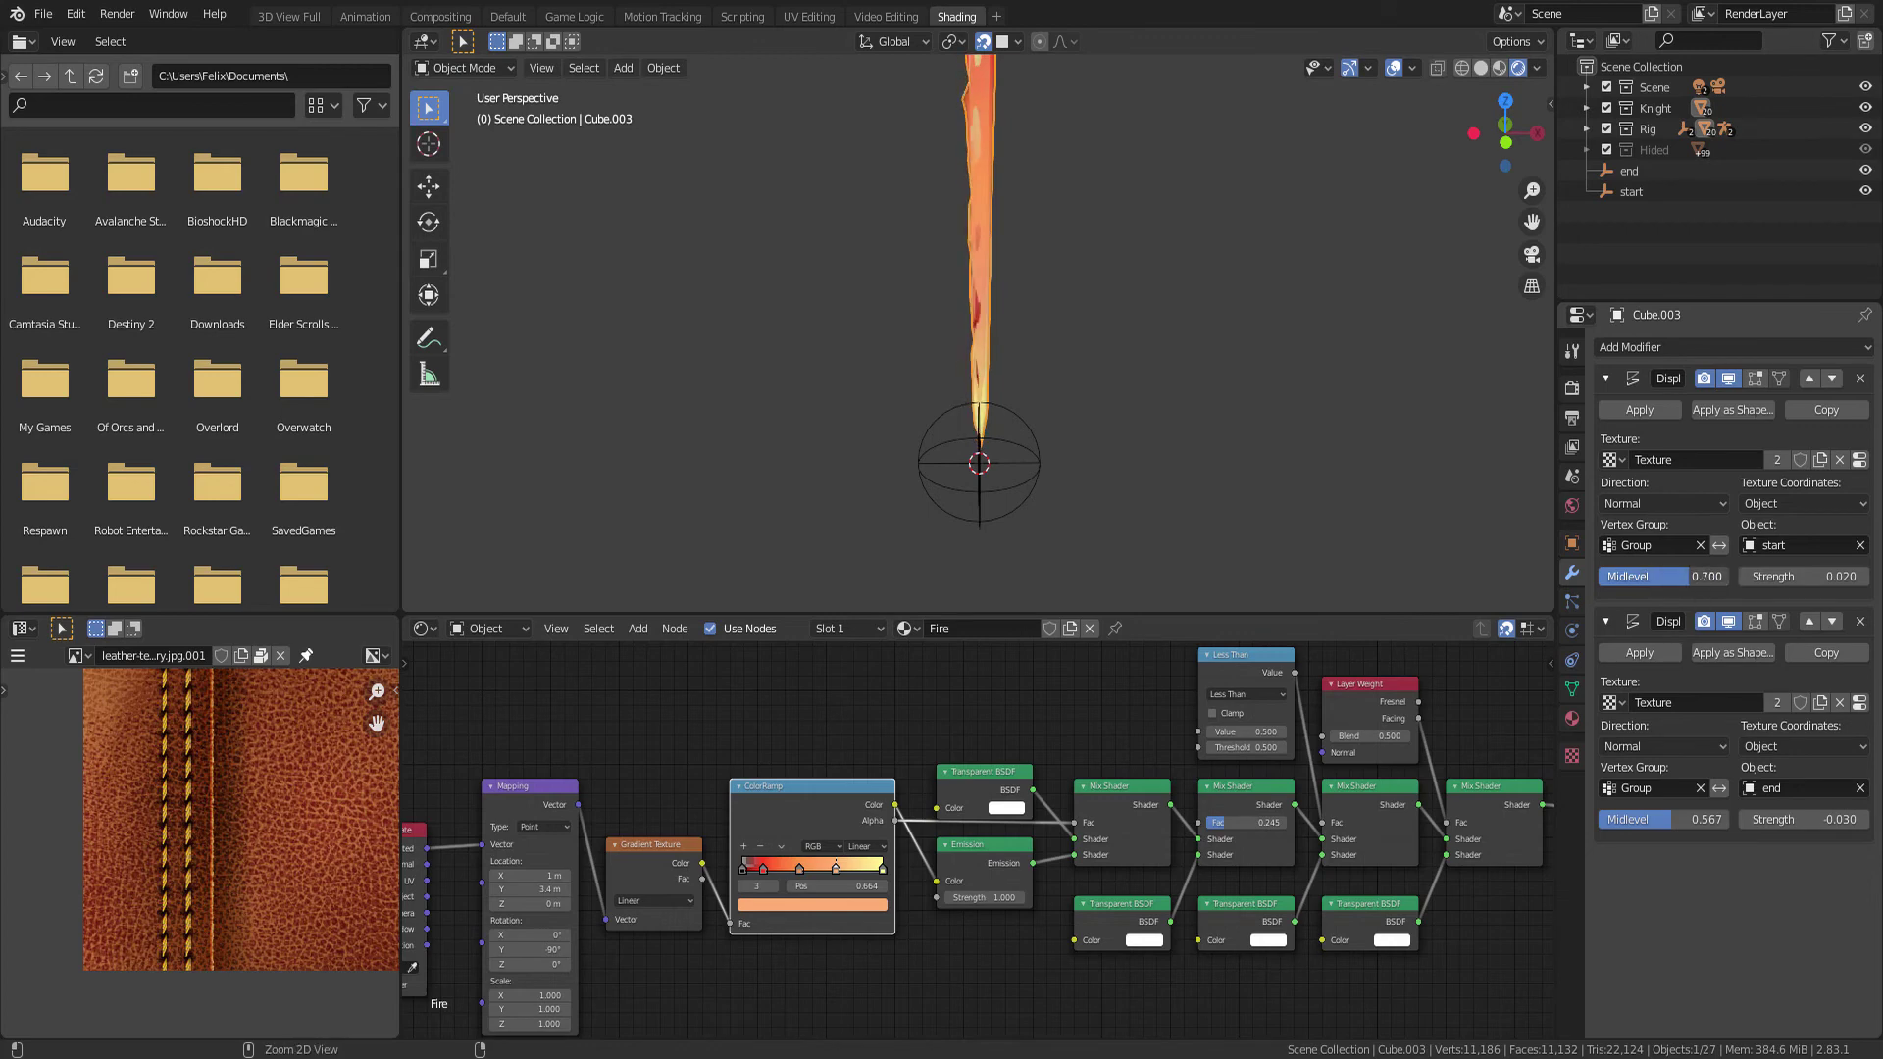
middle_click_drag(1113, 294, 1113, 399)
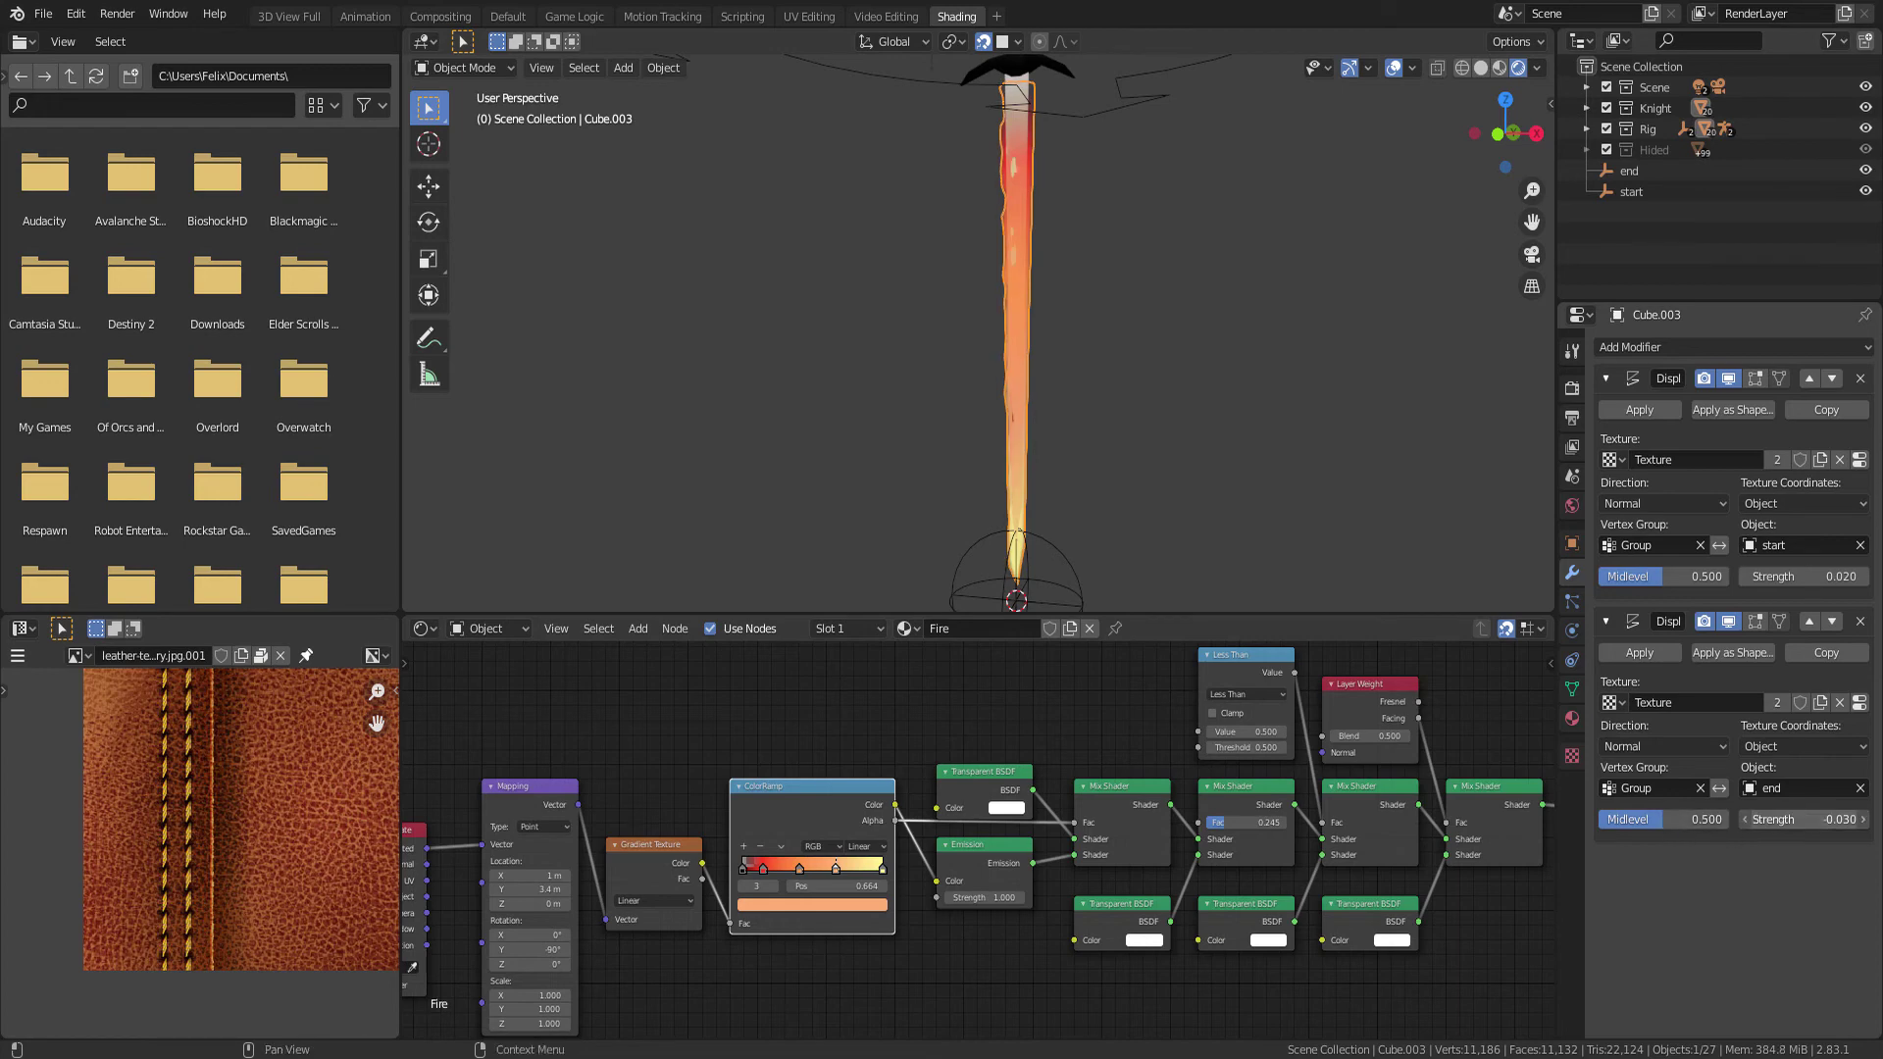
left_click_drag(1797, 819, 1755, 819)
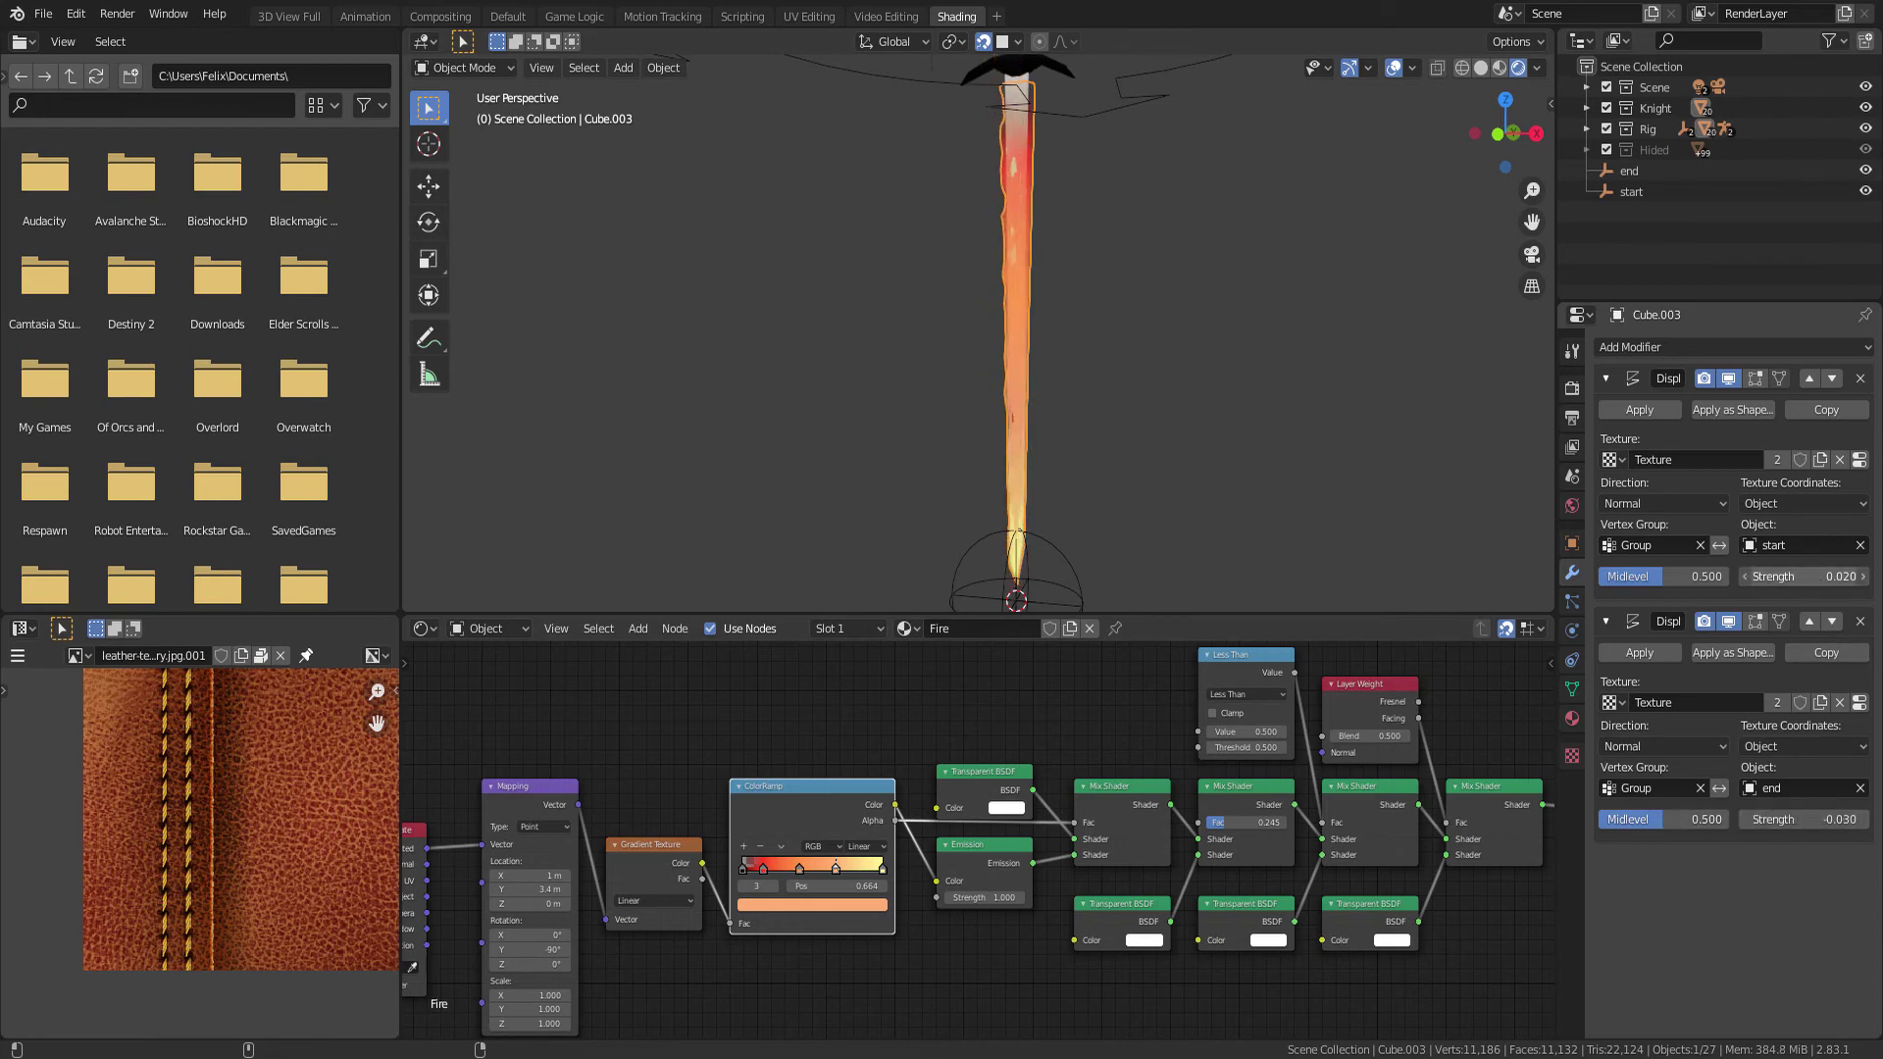
left_click_drag(1803, 577, 1814, 577)
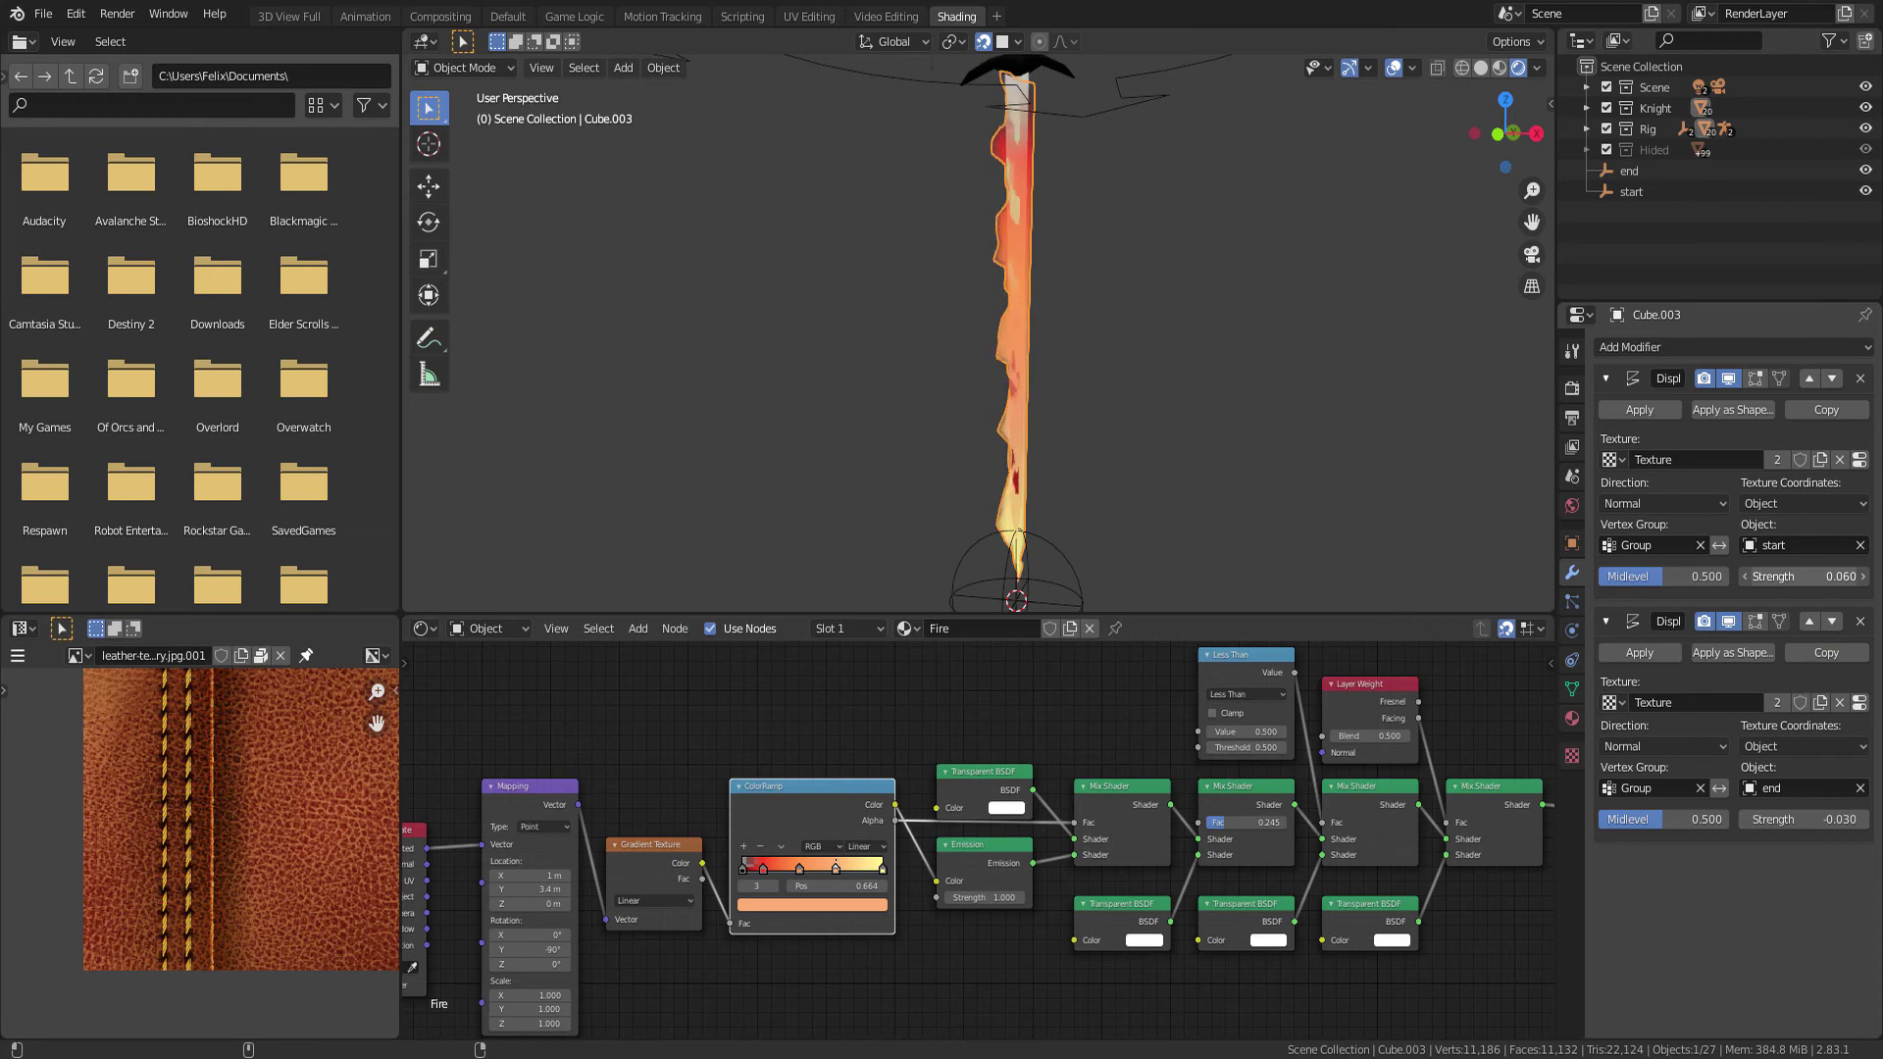
middle_click_drag(1173, 408, 1246, 476)
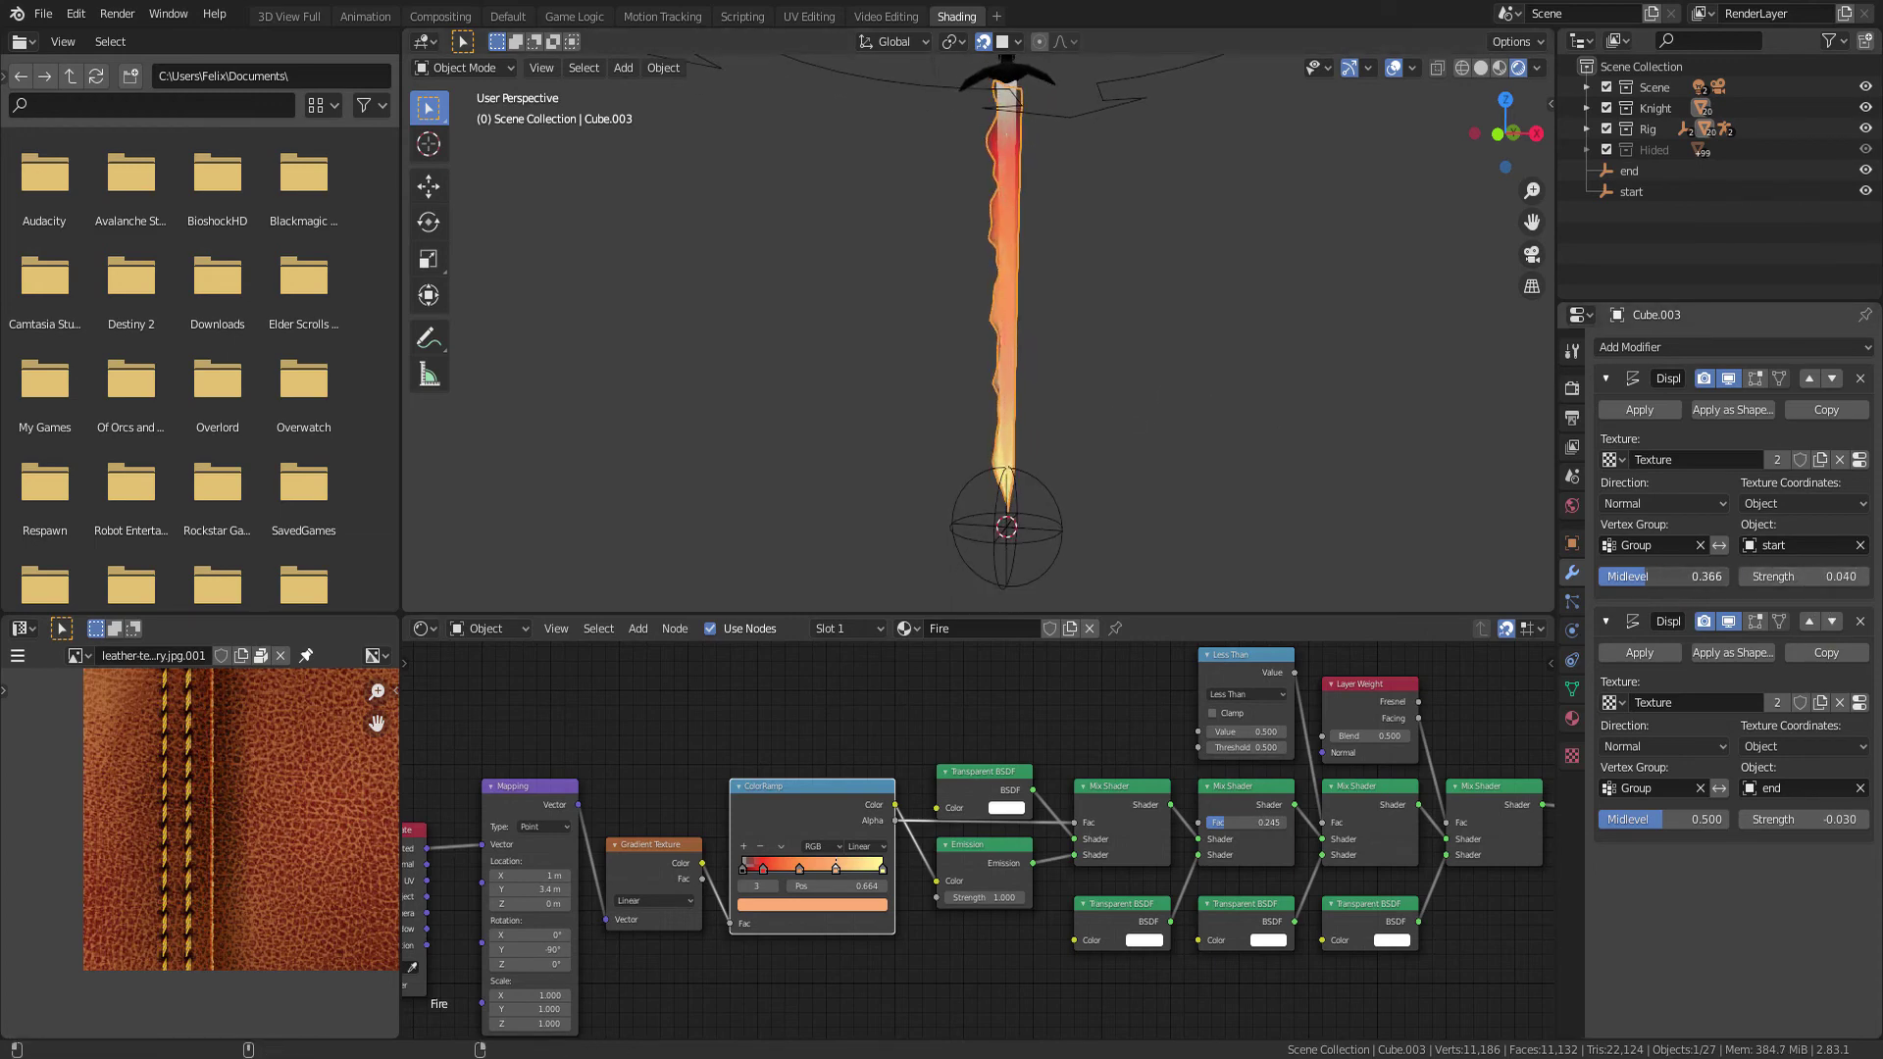
Try moving the start and end empties along Y and Z, then cancel both moves
left_click(1040, 532)
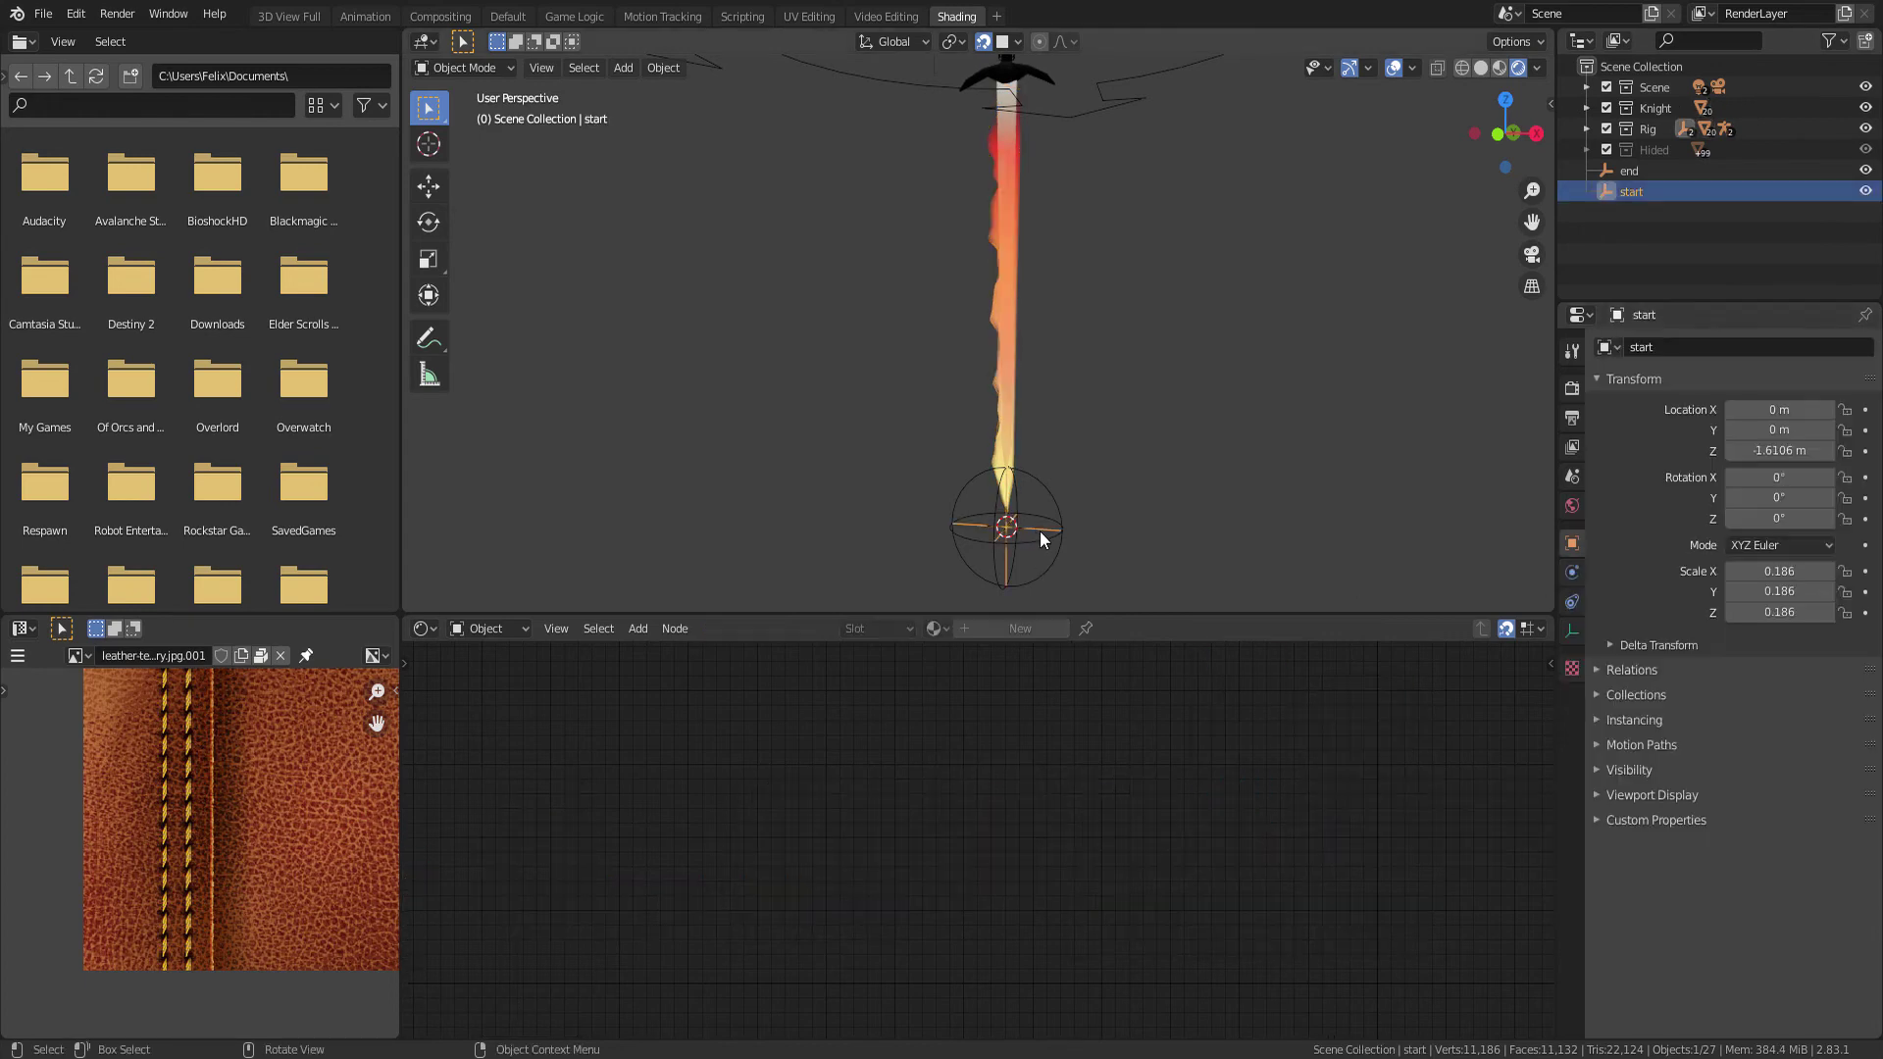
key("g")
key("y")
right_click(1130, 540)
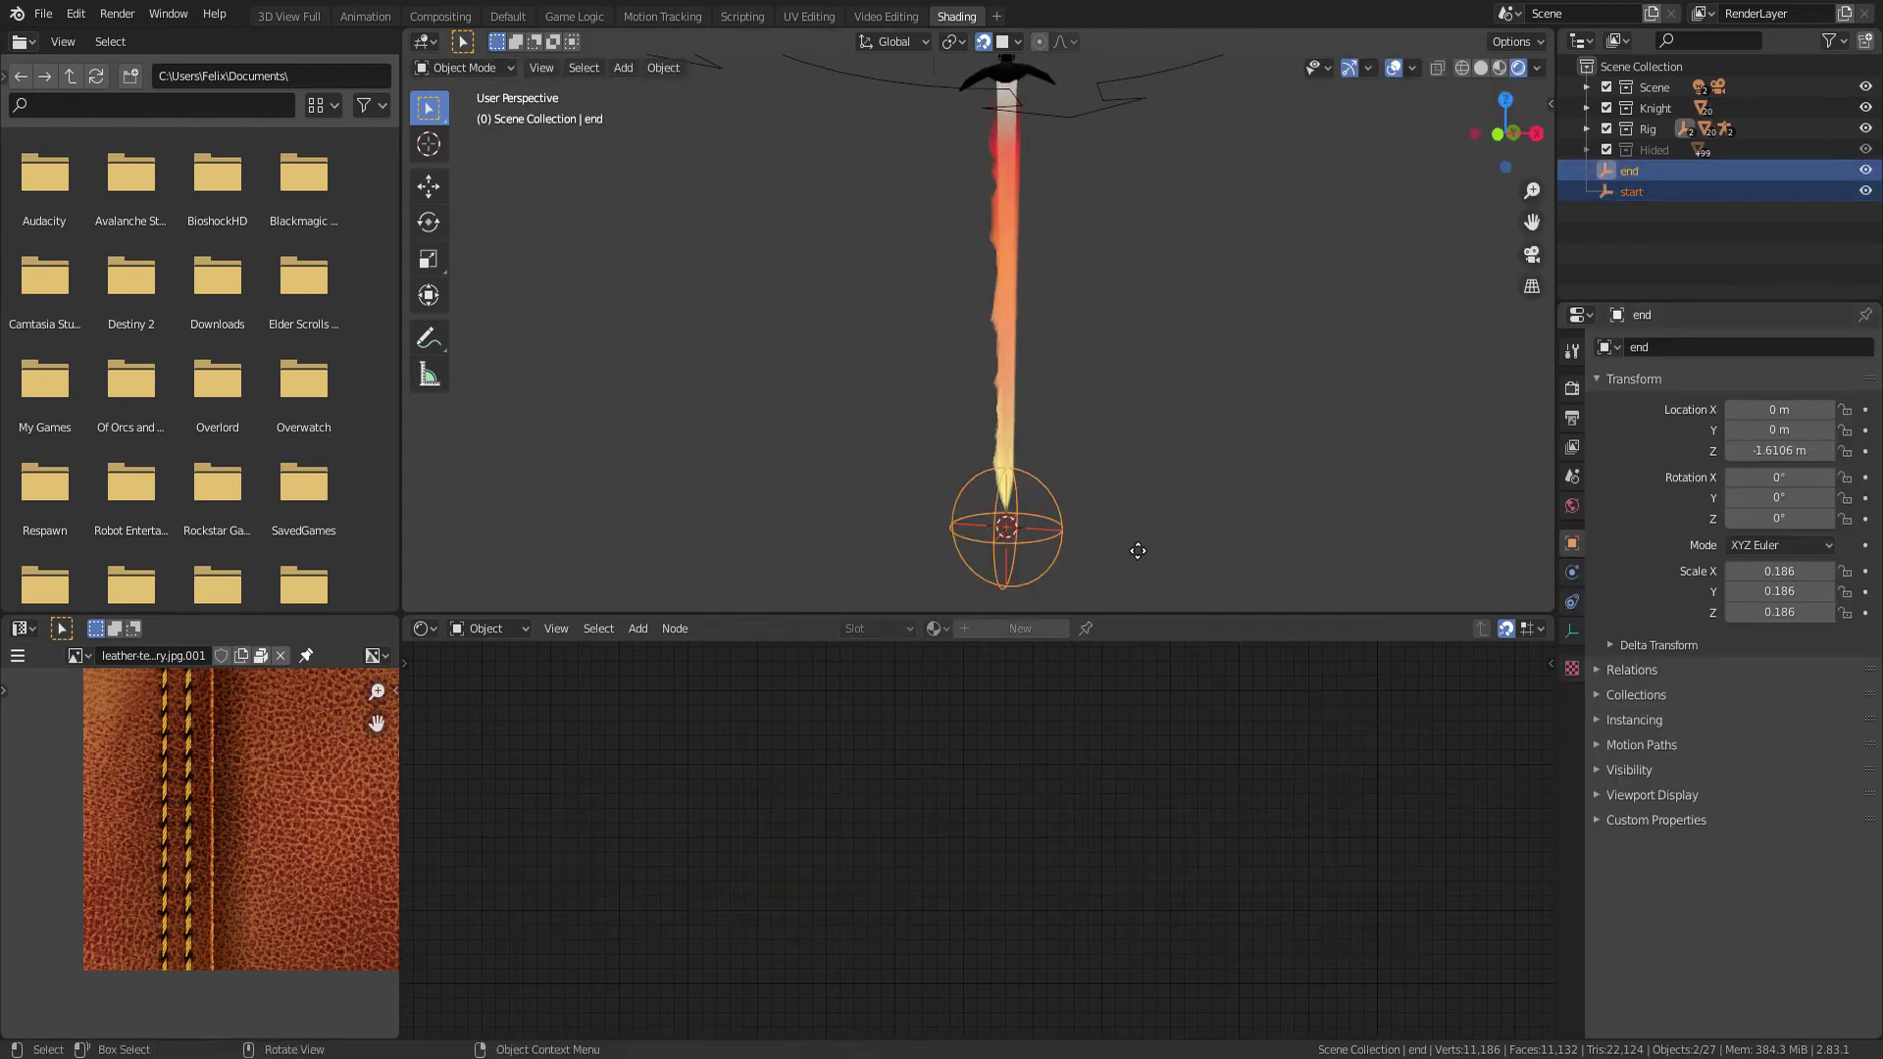
key("g")
key("z")
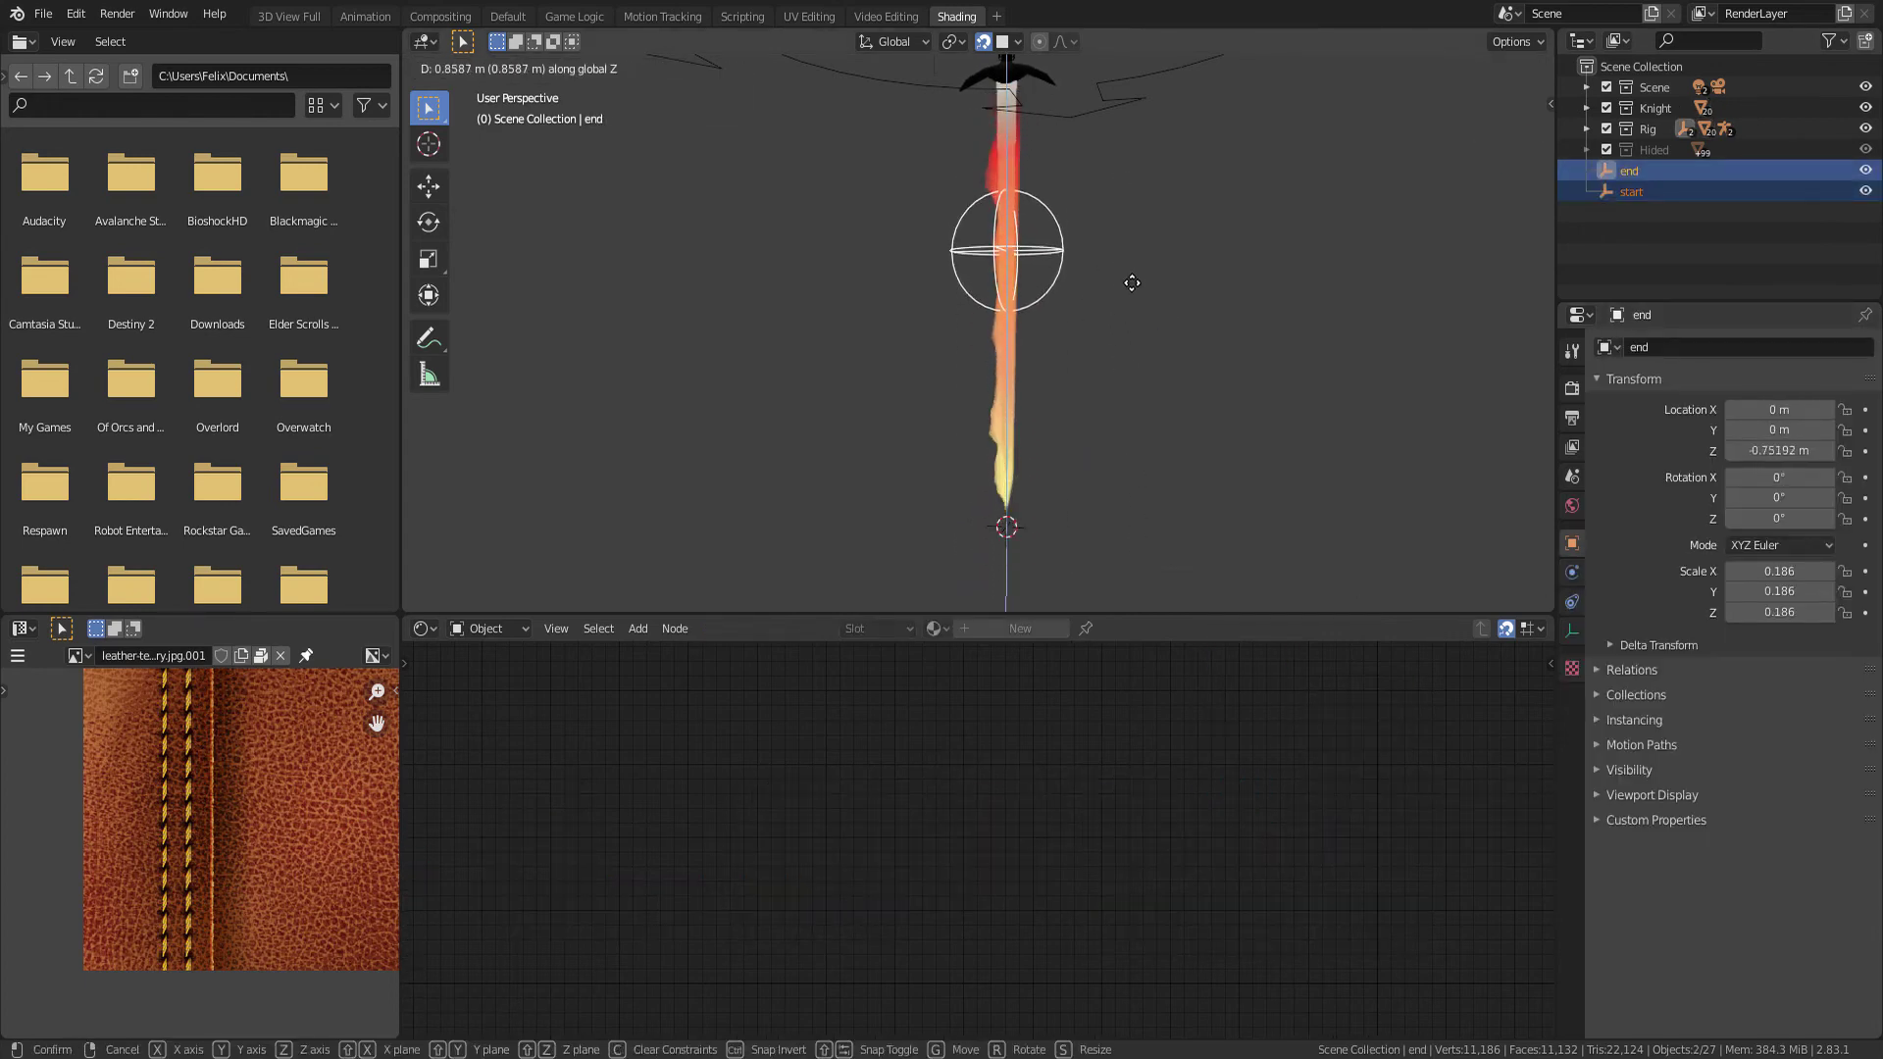
right_click(1147, 507)
Select guardian_sword_rig and inspect the sword bone's Child Of constraint at frame 1
middle_click_drag(1095, 331, 1104, 467)
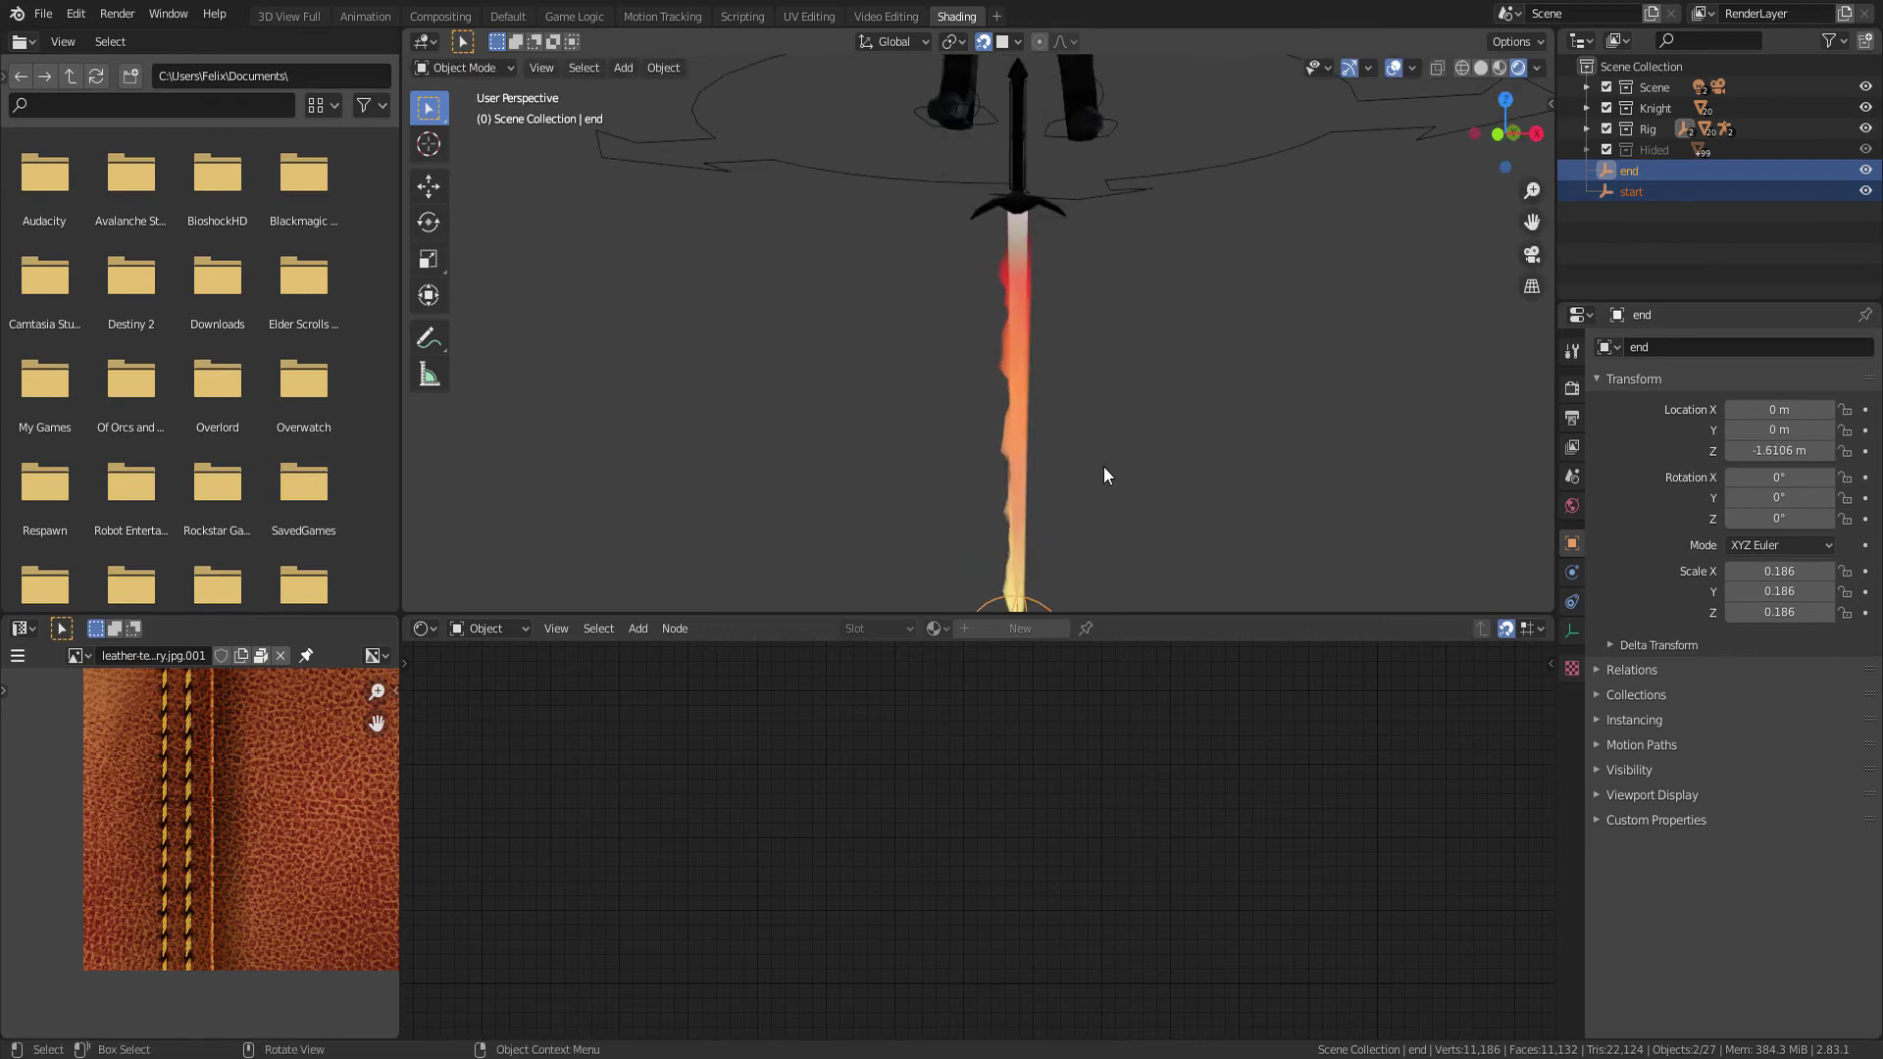
left_click(1103, 467)
scroll(1069, 403, "down", 2)
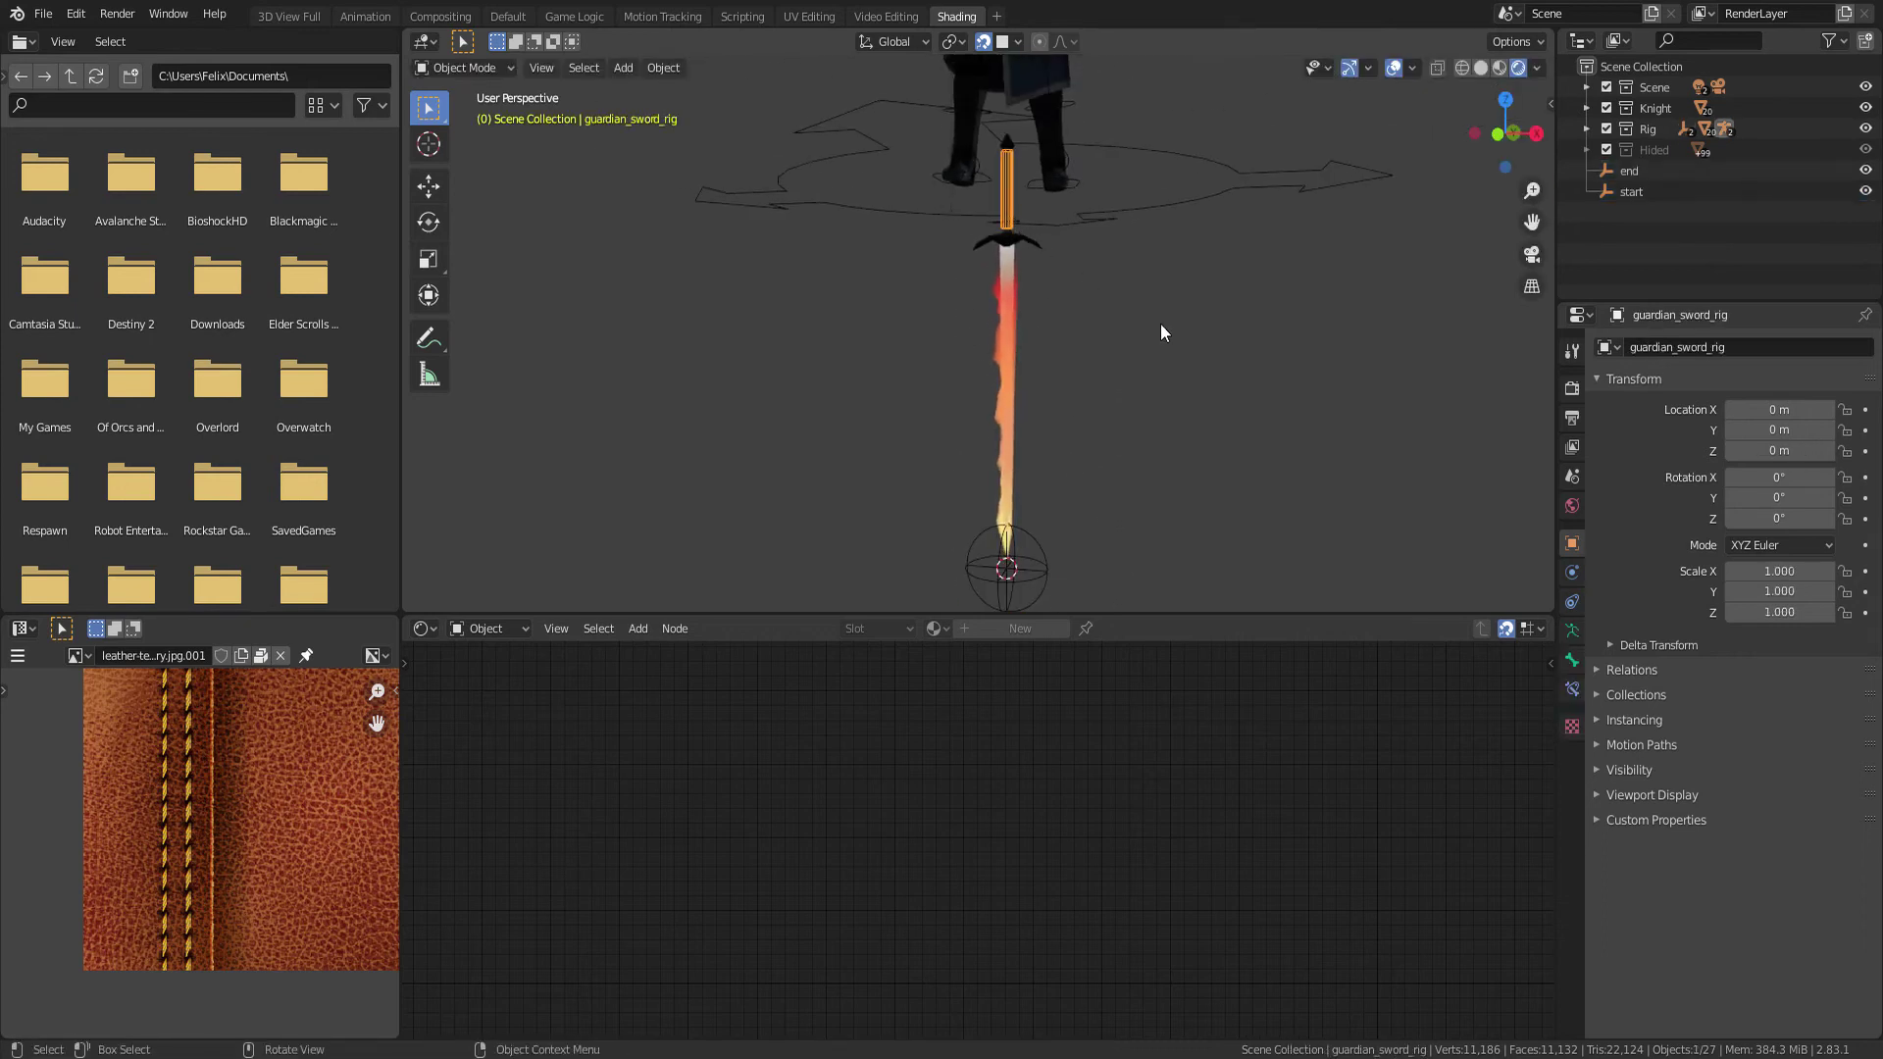
key("Right")
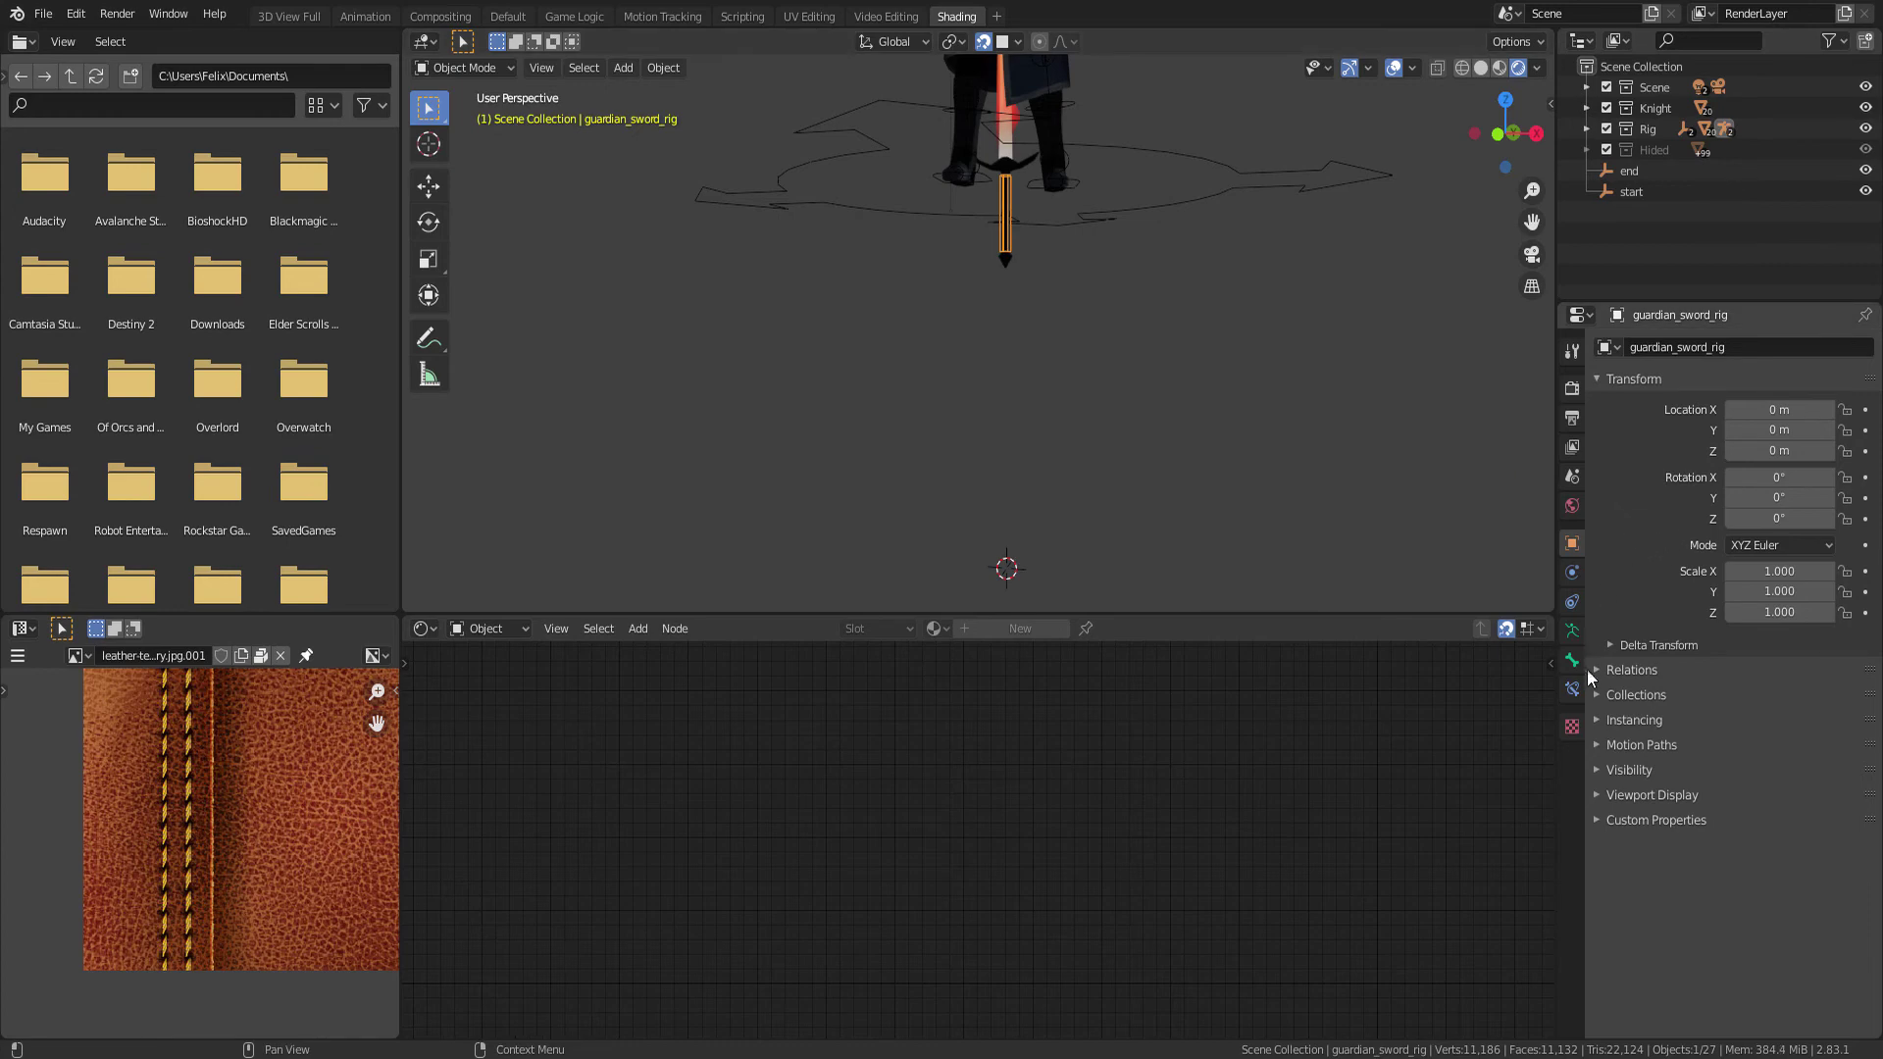
left_click(1577, 690)
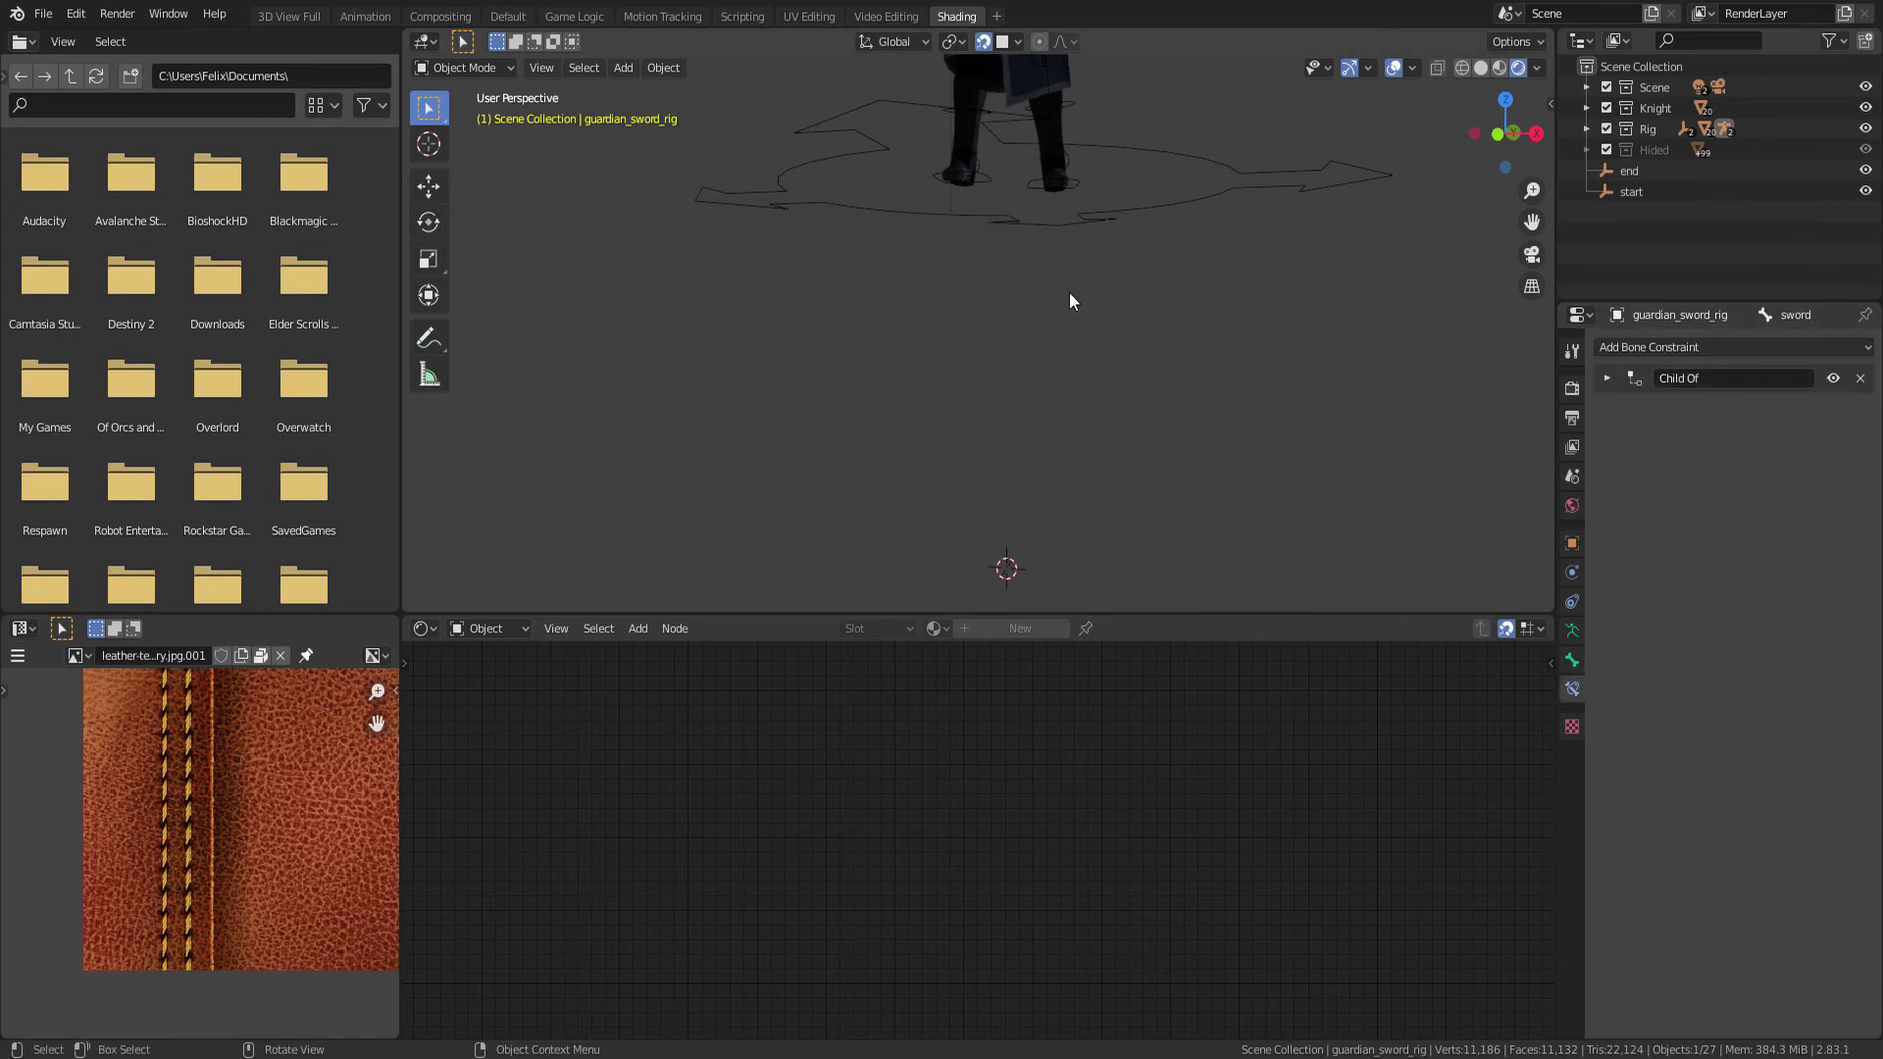
key("KP_Decimal")
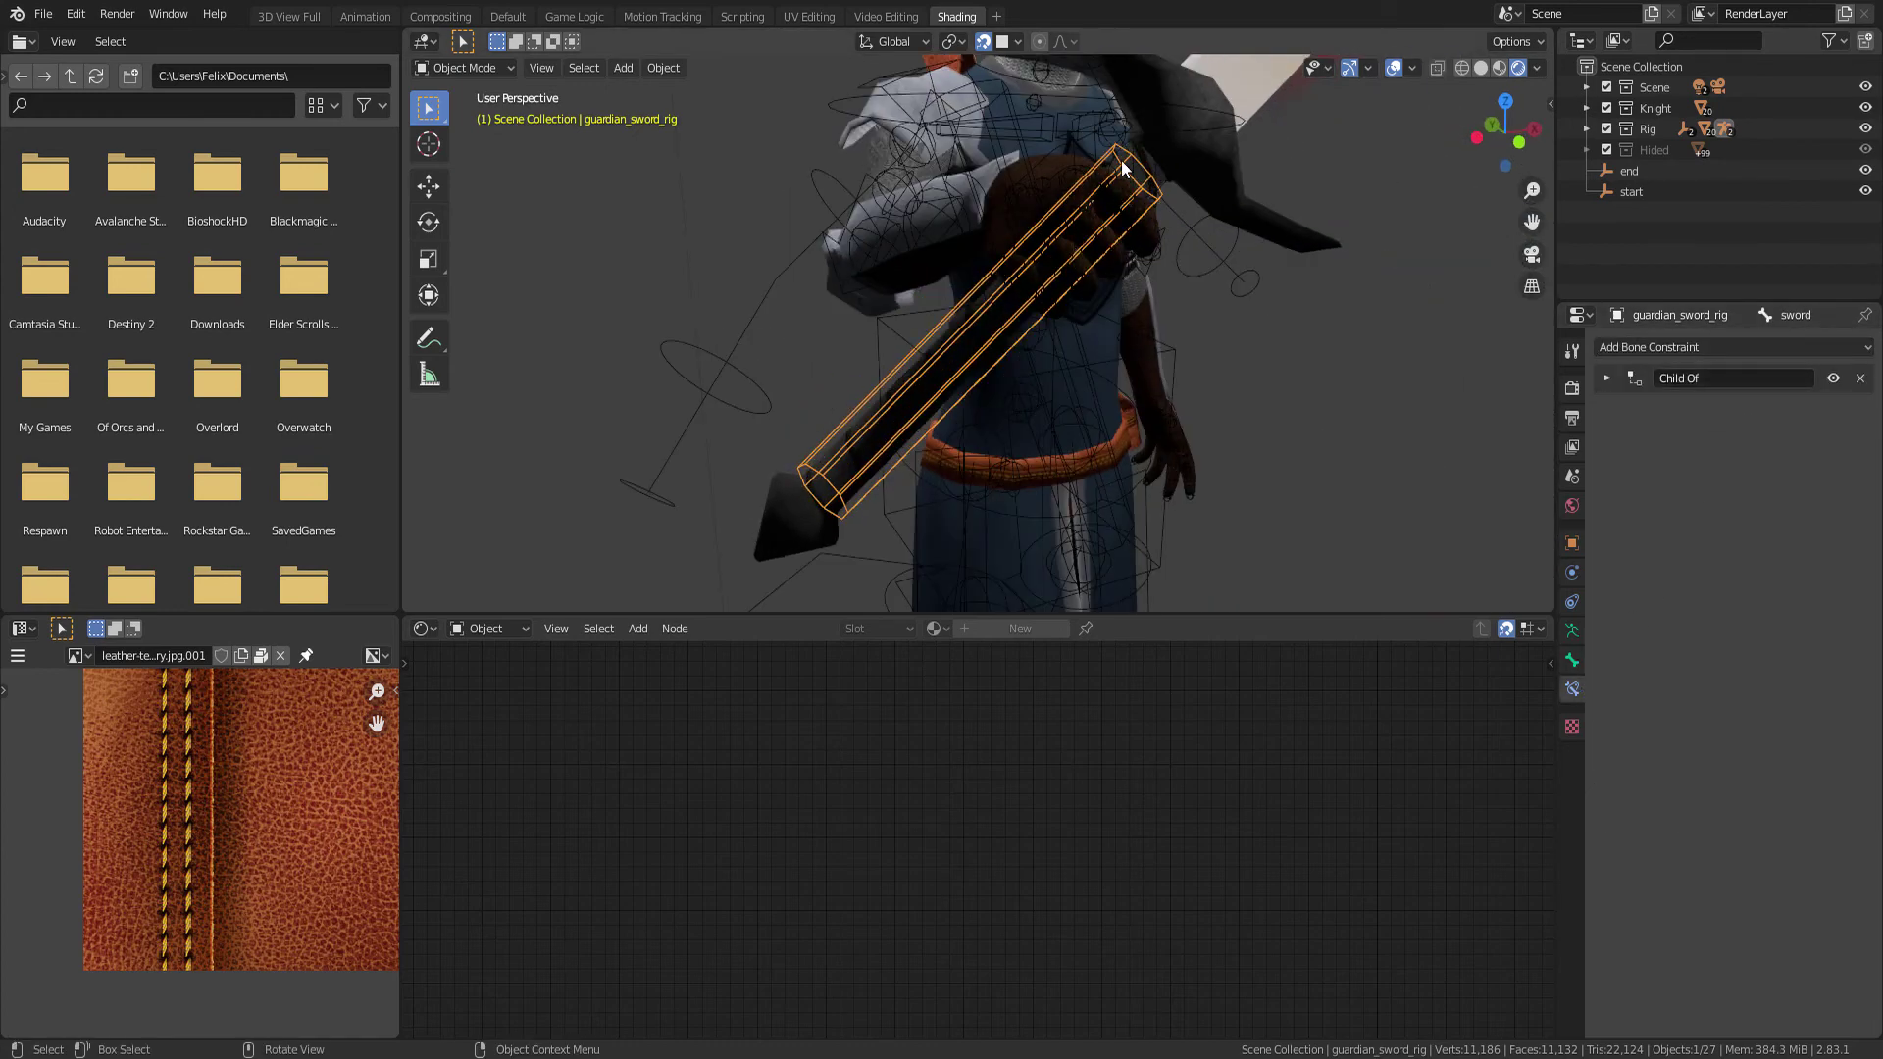
Select the start and end empties and switch to the Animation workspace
scroll(1097, 397, "down", 3)
scroll(1090, 320, "down", 3)
scroll(997, 448, "down", 2)
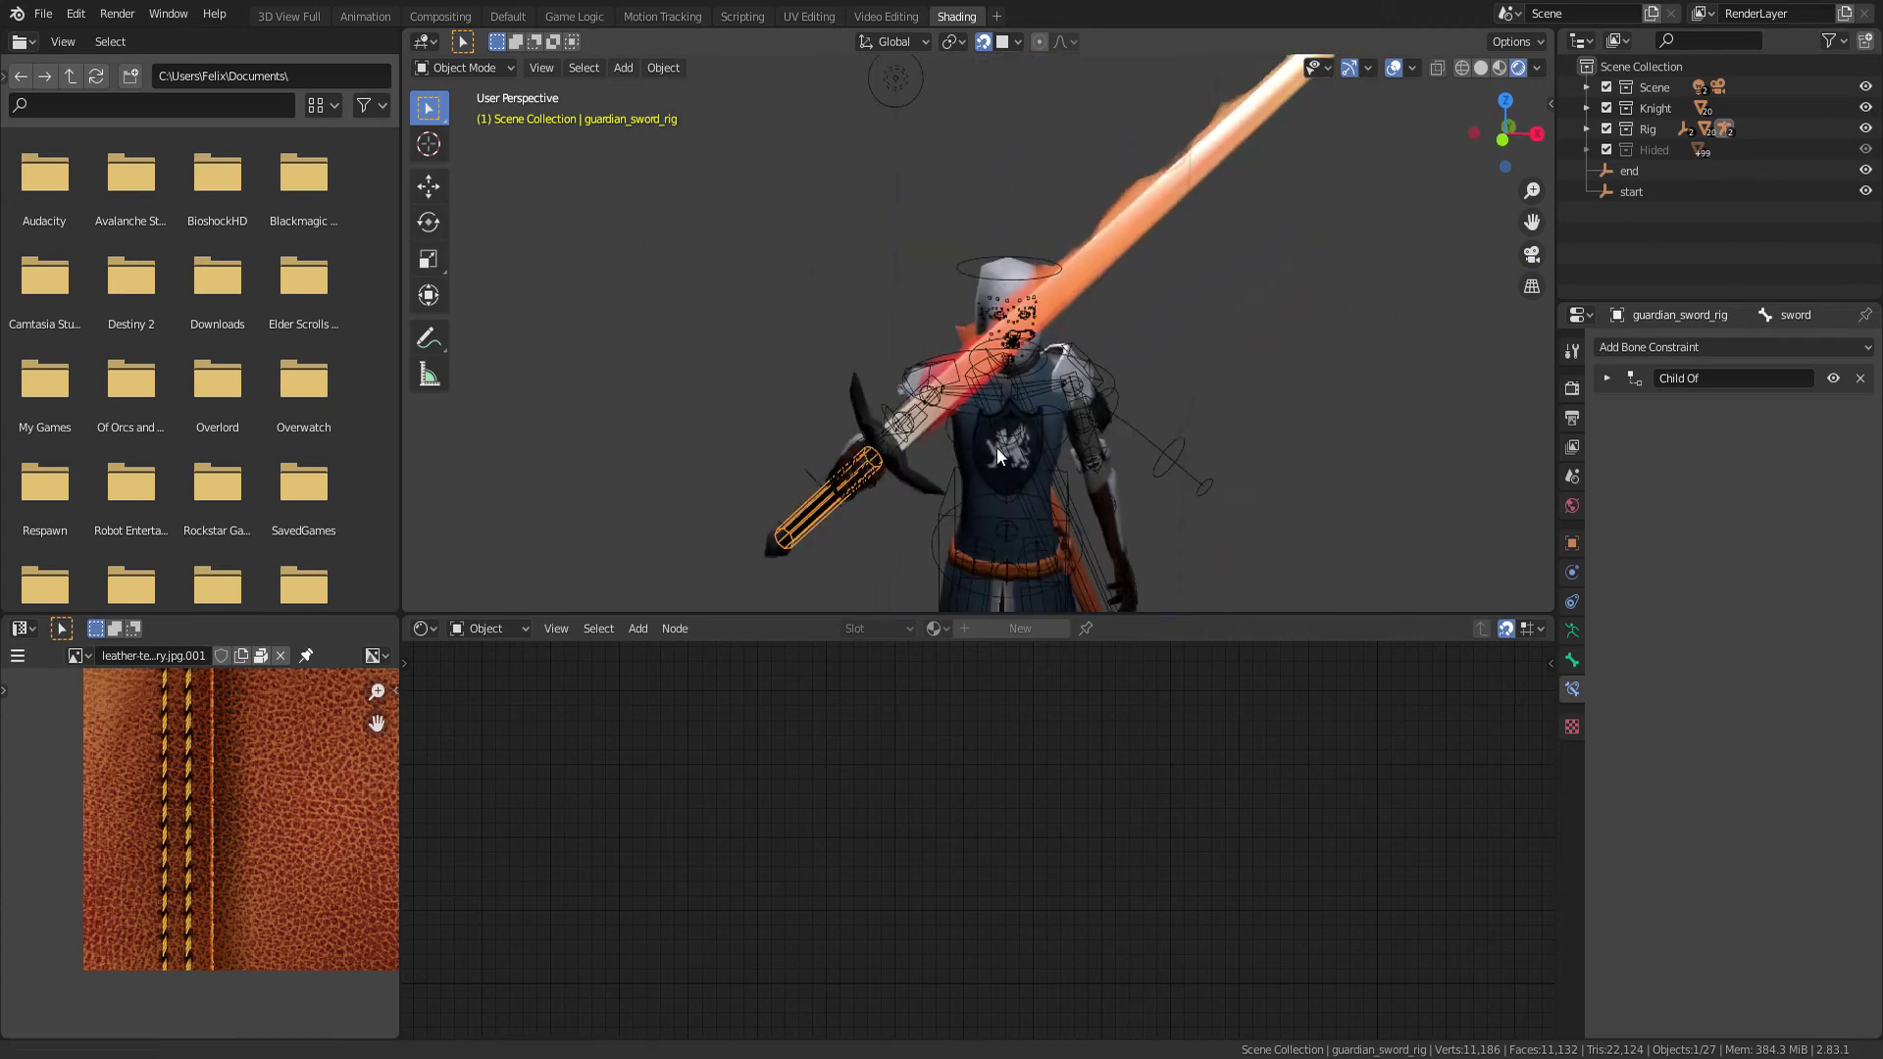
mouse_move(957, 437)
middle_mouse_down()
mouse_move(1076, 408)
mouse_move(1055, 341)
mouse_move(1143, 374)
mouse_move(1140, 222)
middle_mouse_up()
left_click(1137, 196)
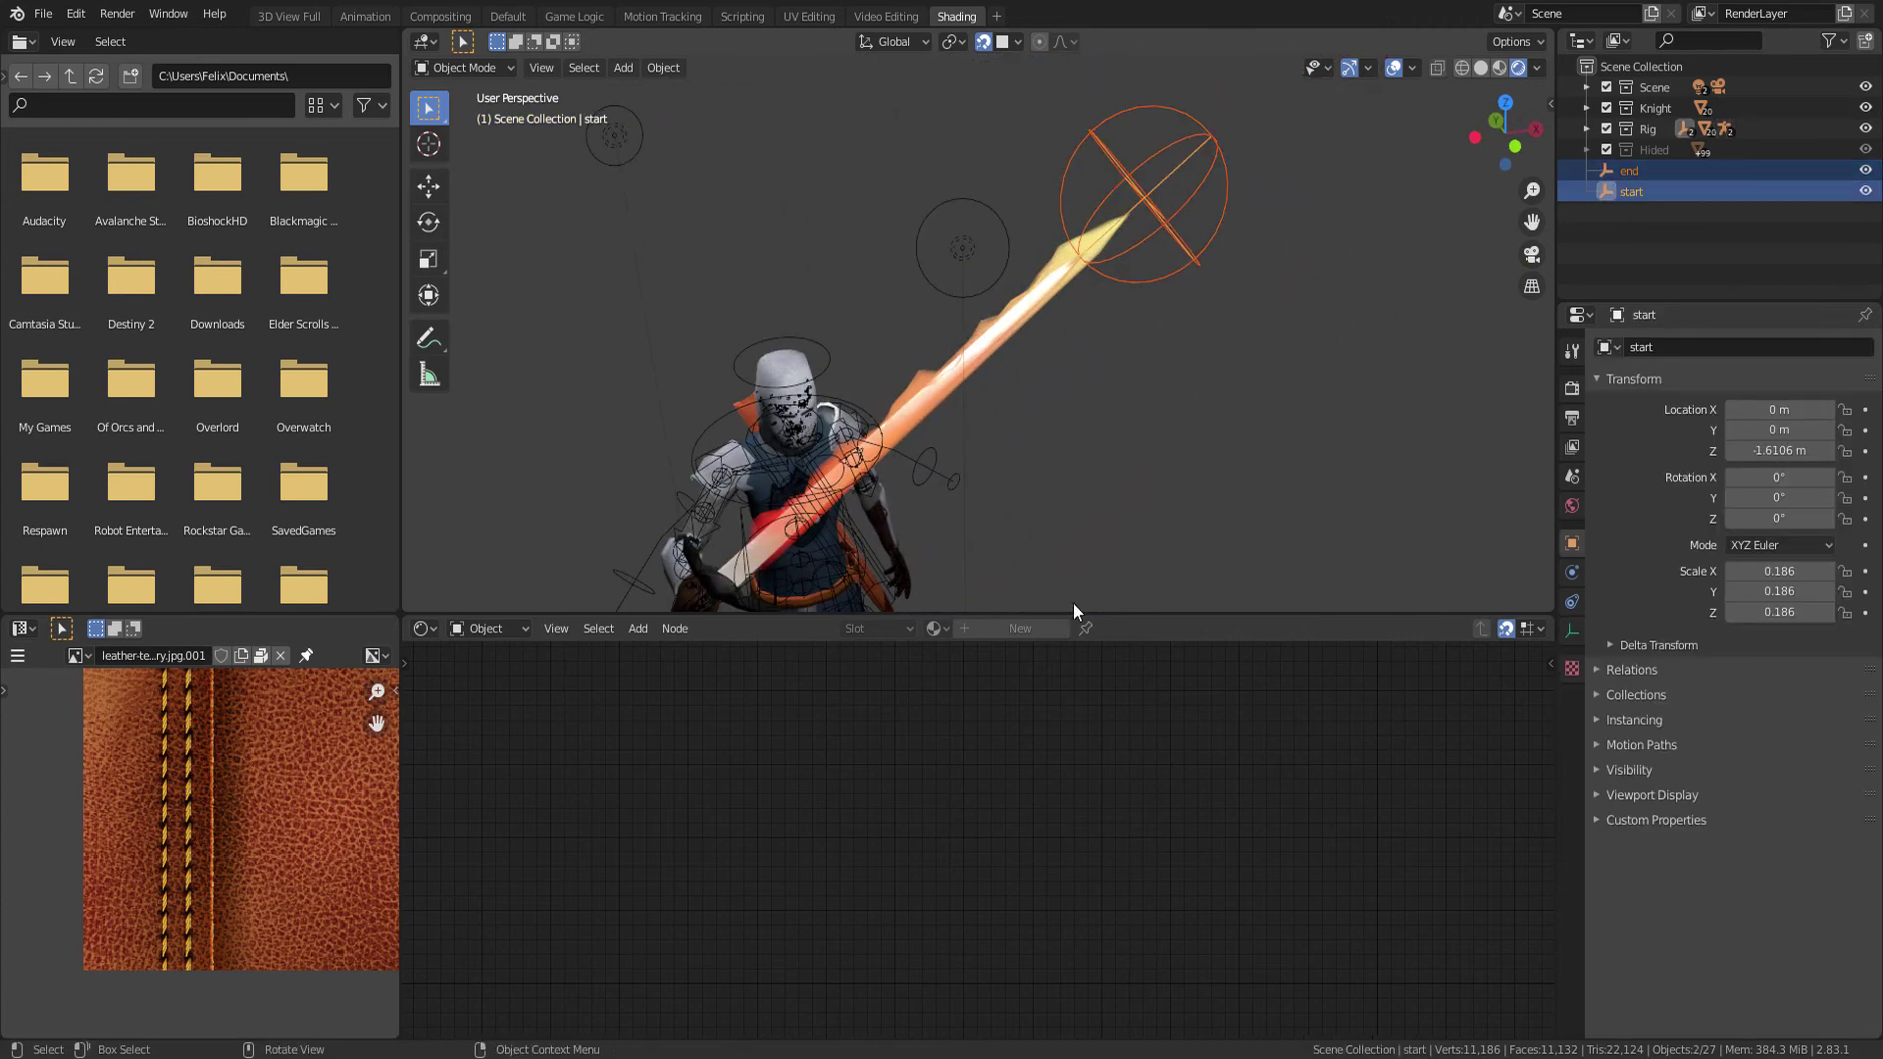
left_click(368, 16)
Place the start empty at the sword's hilt along local Z and key it at frame 1
scroll(1086, 373, "up", 4)
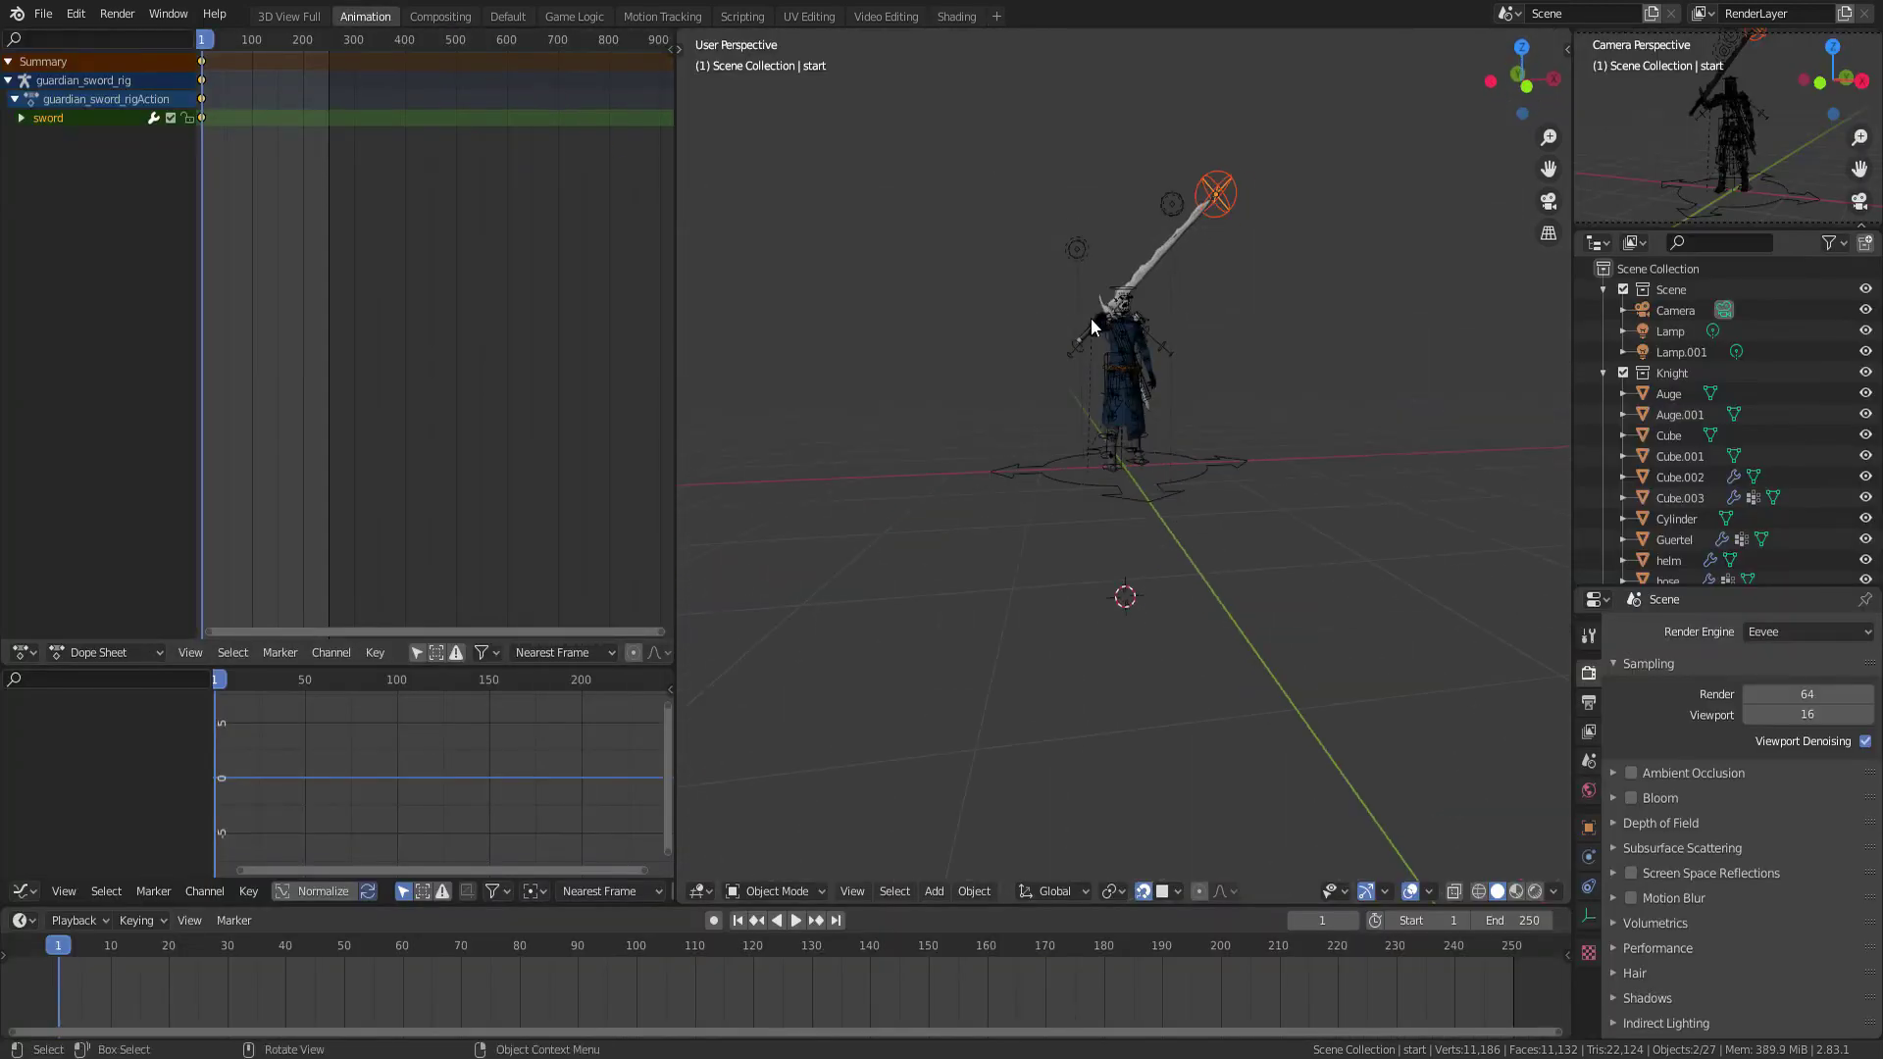
scroll(1103, 367, "up", 3)
key("g")
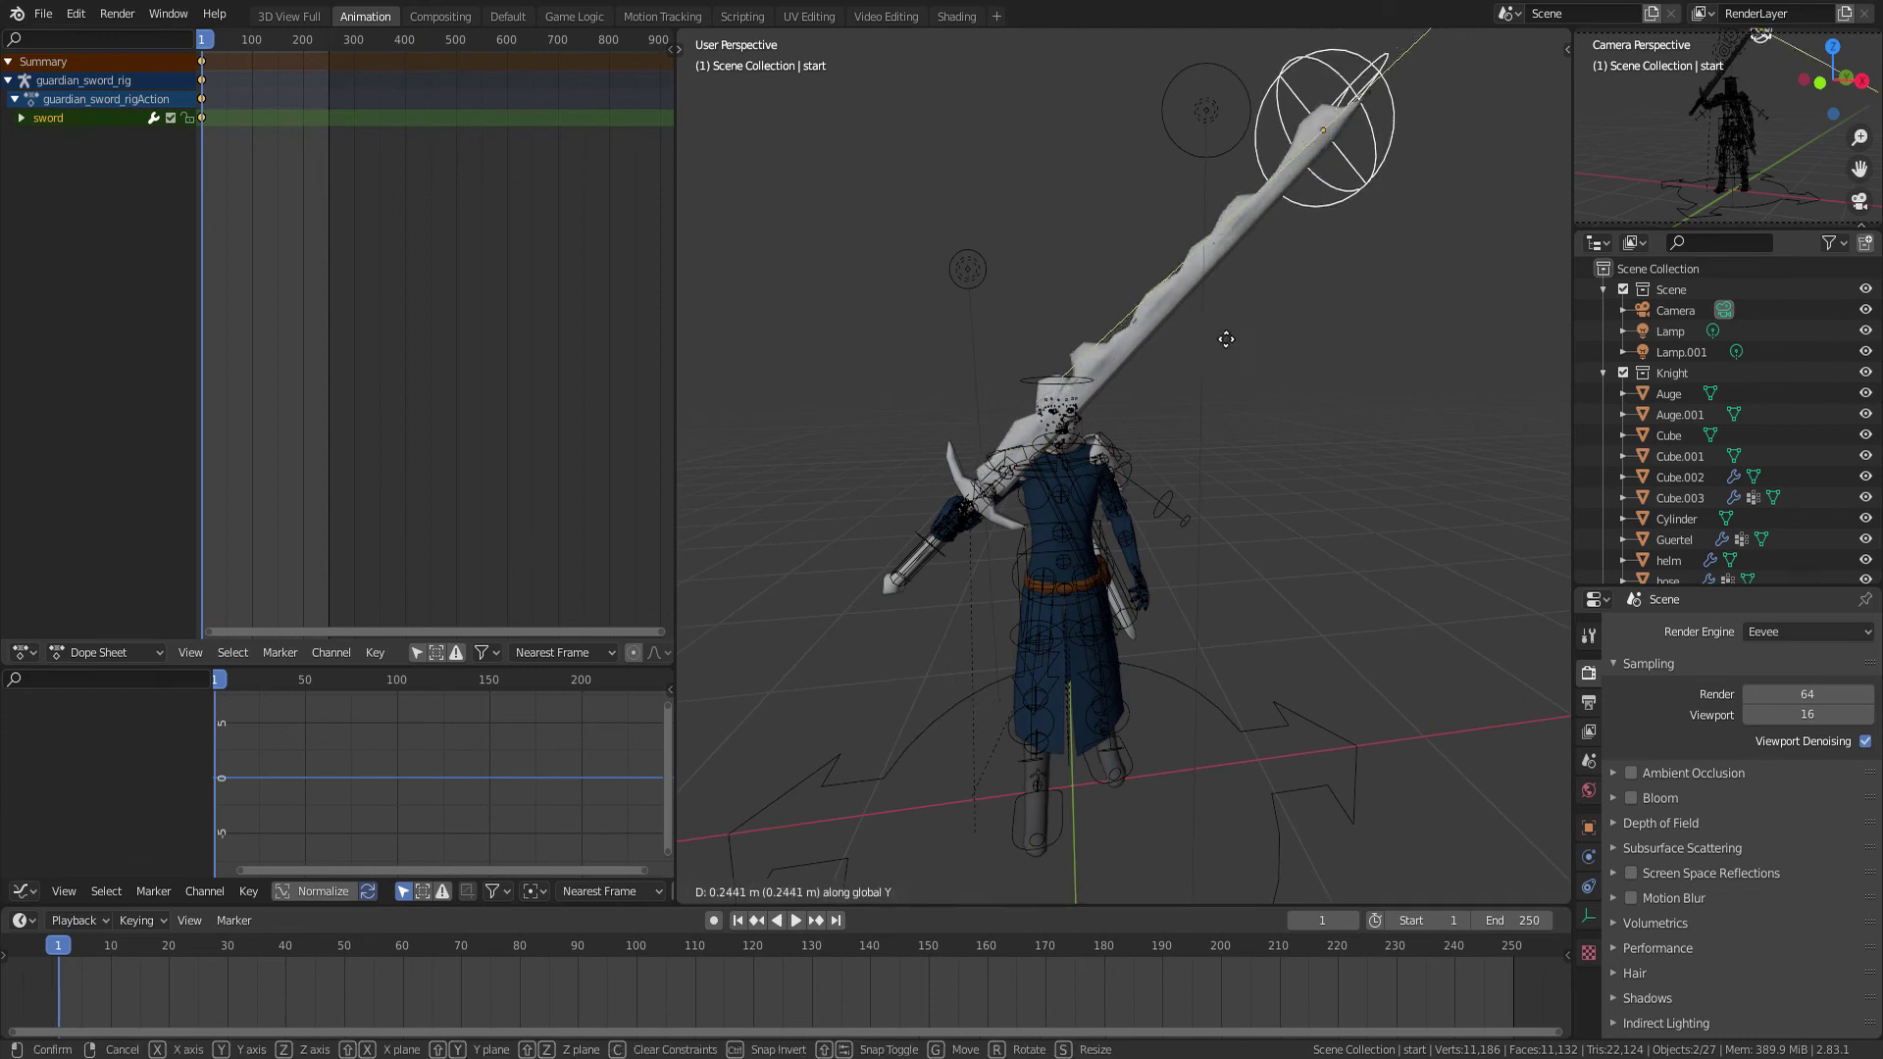
key("z")
key("z")
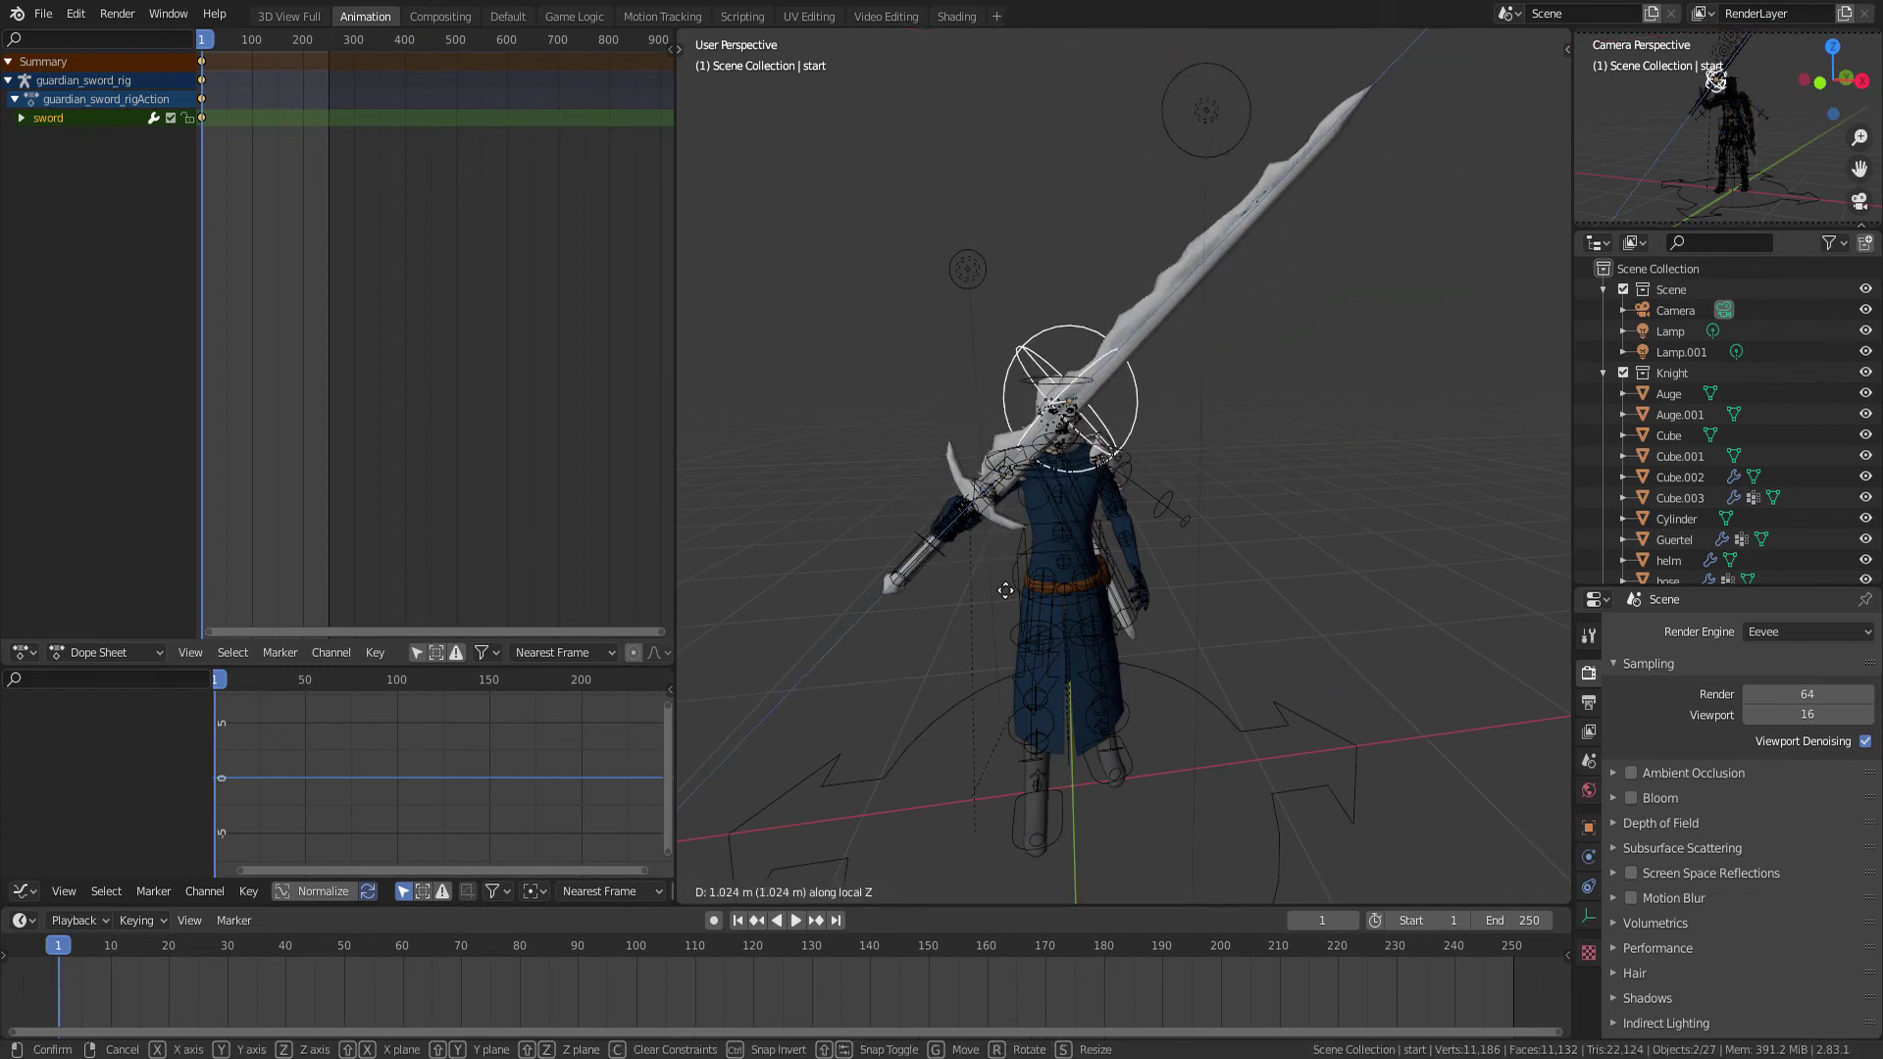
left_click(910, 706)
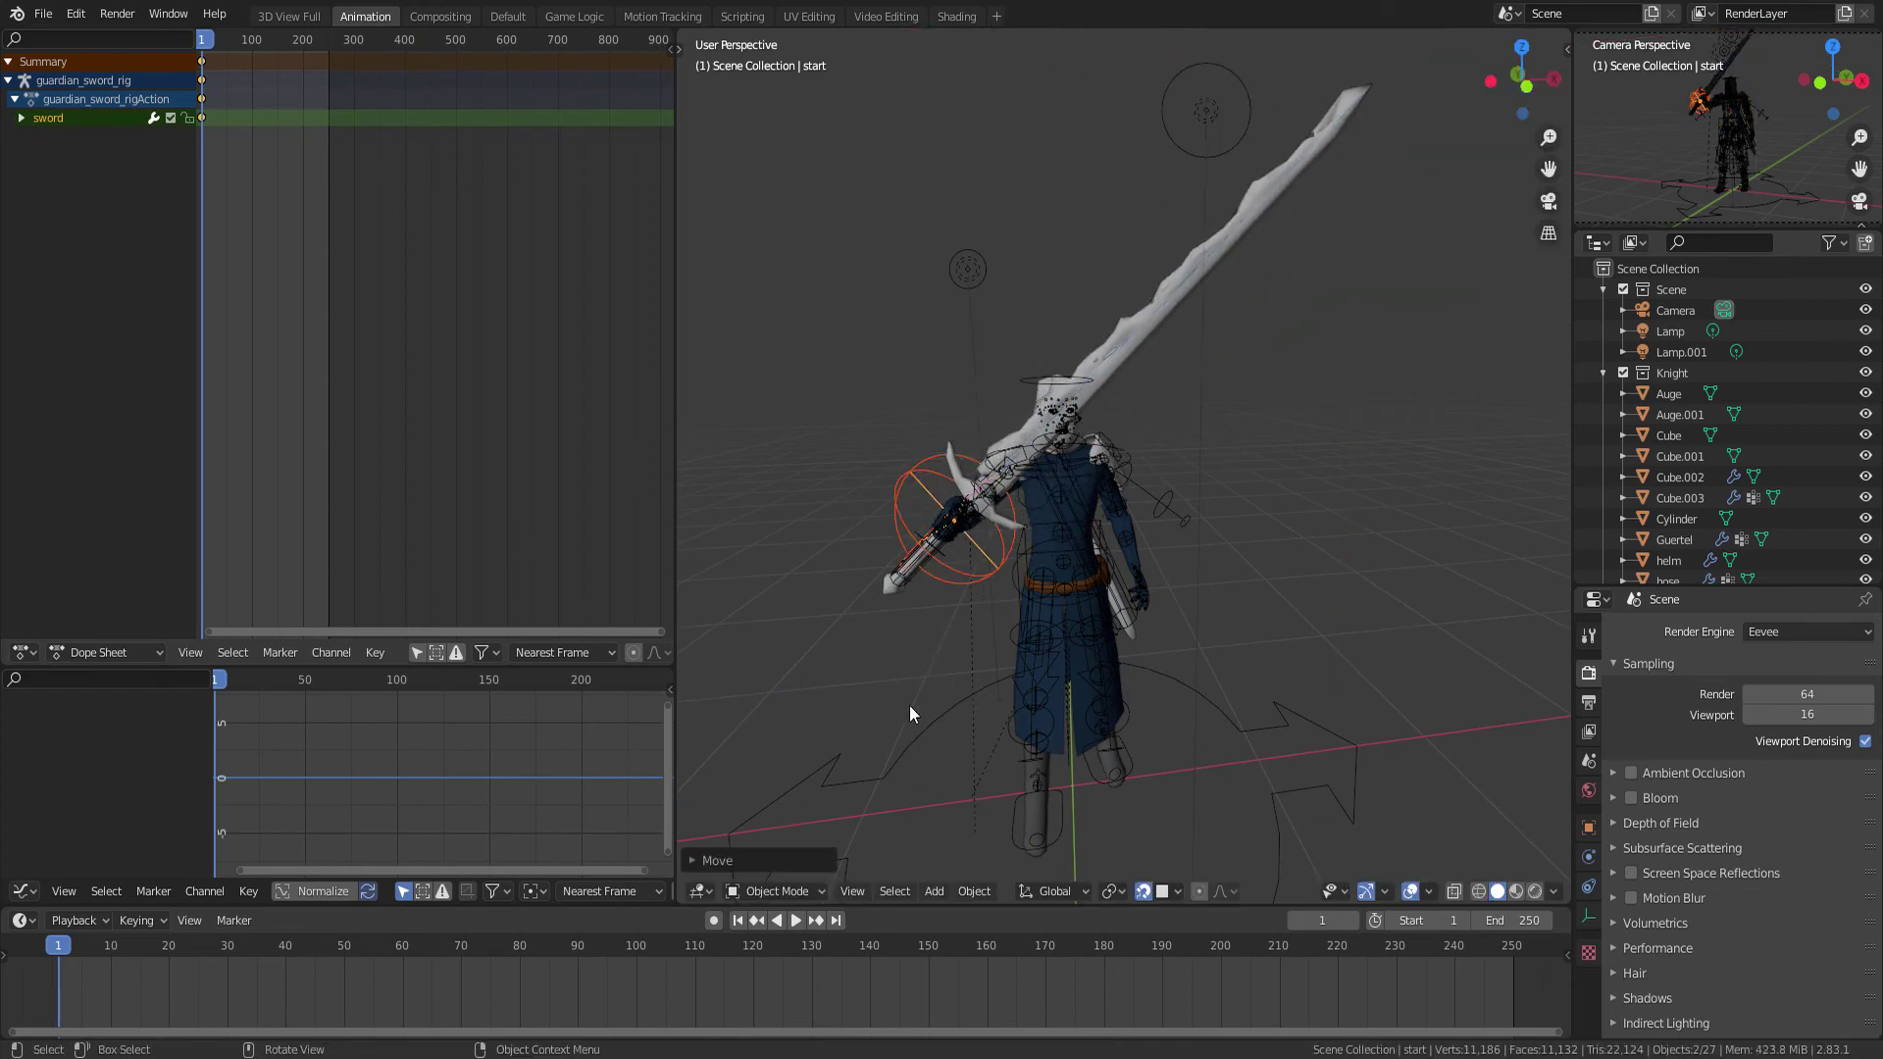
key("i")
left_click(1010, 661)
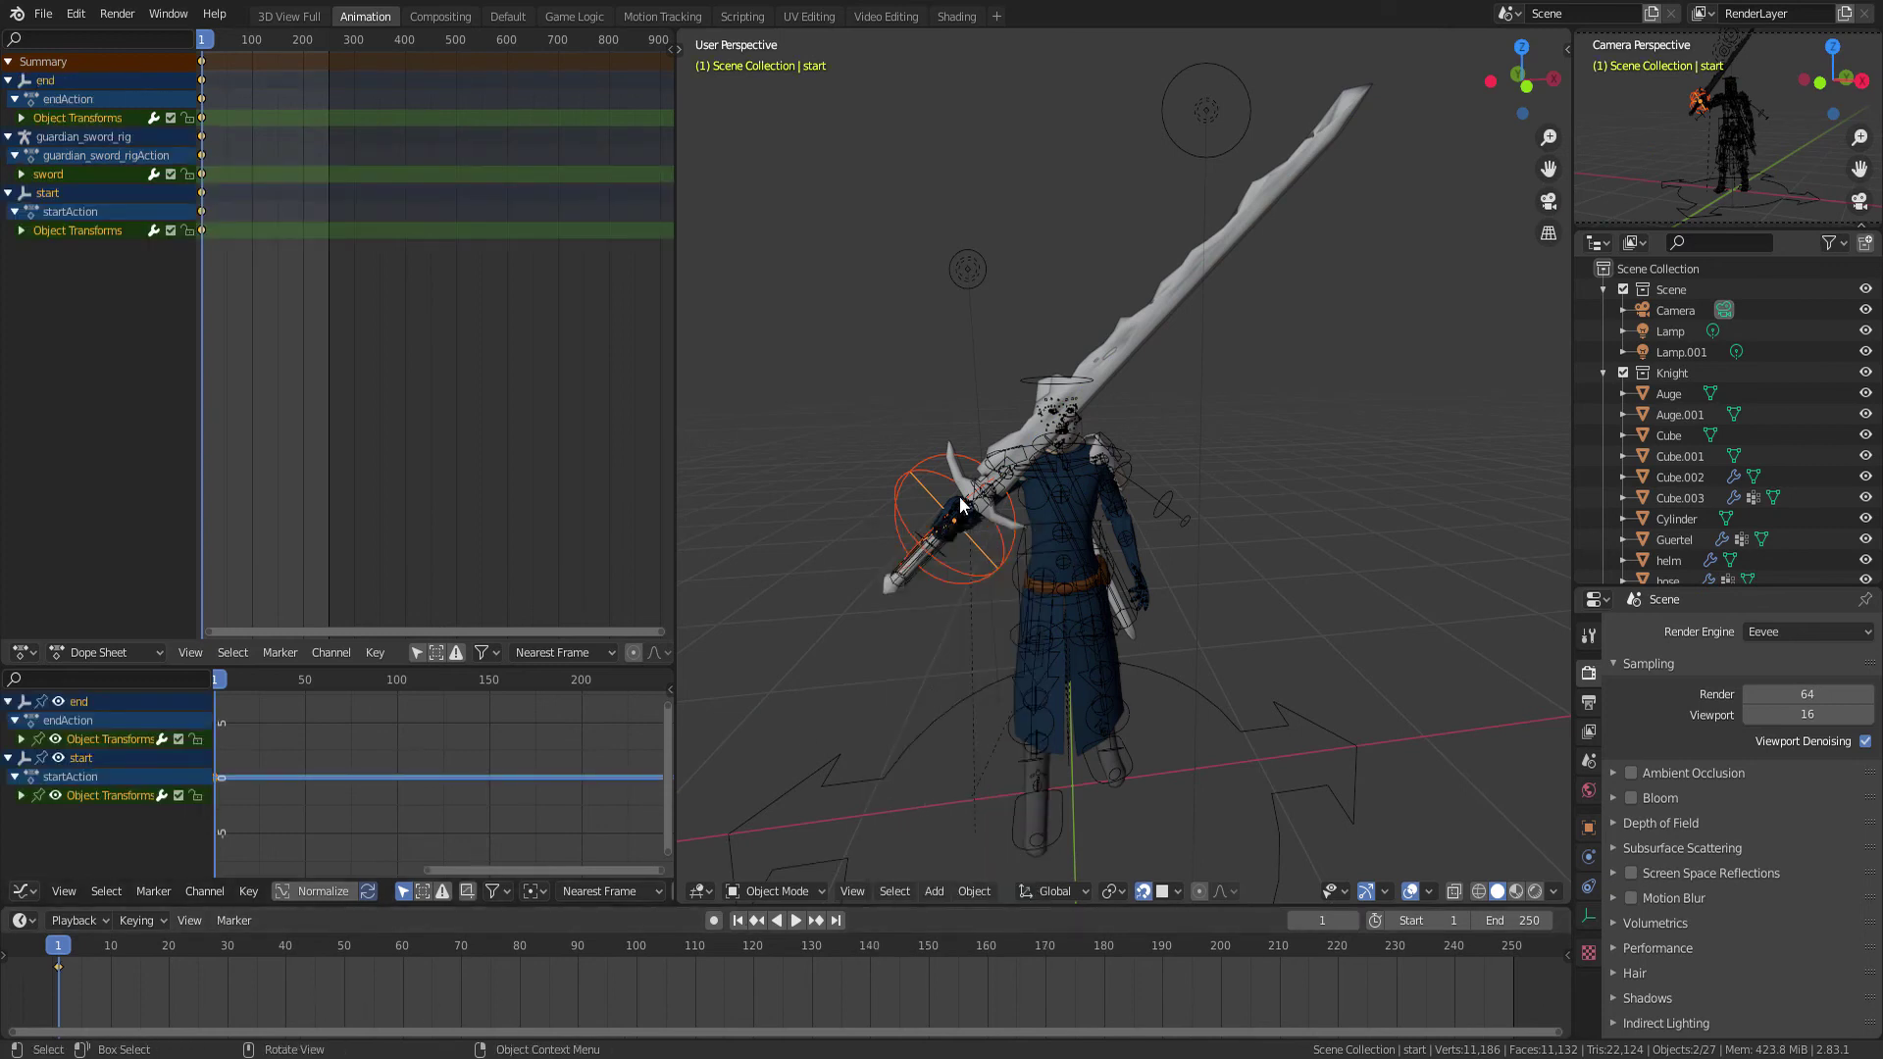
At frame 250, move the empty -3.74 m along local Z past the sword tip and key it
key("shift+Right")
key("g")
key("y")
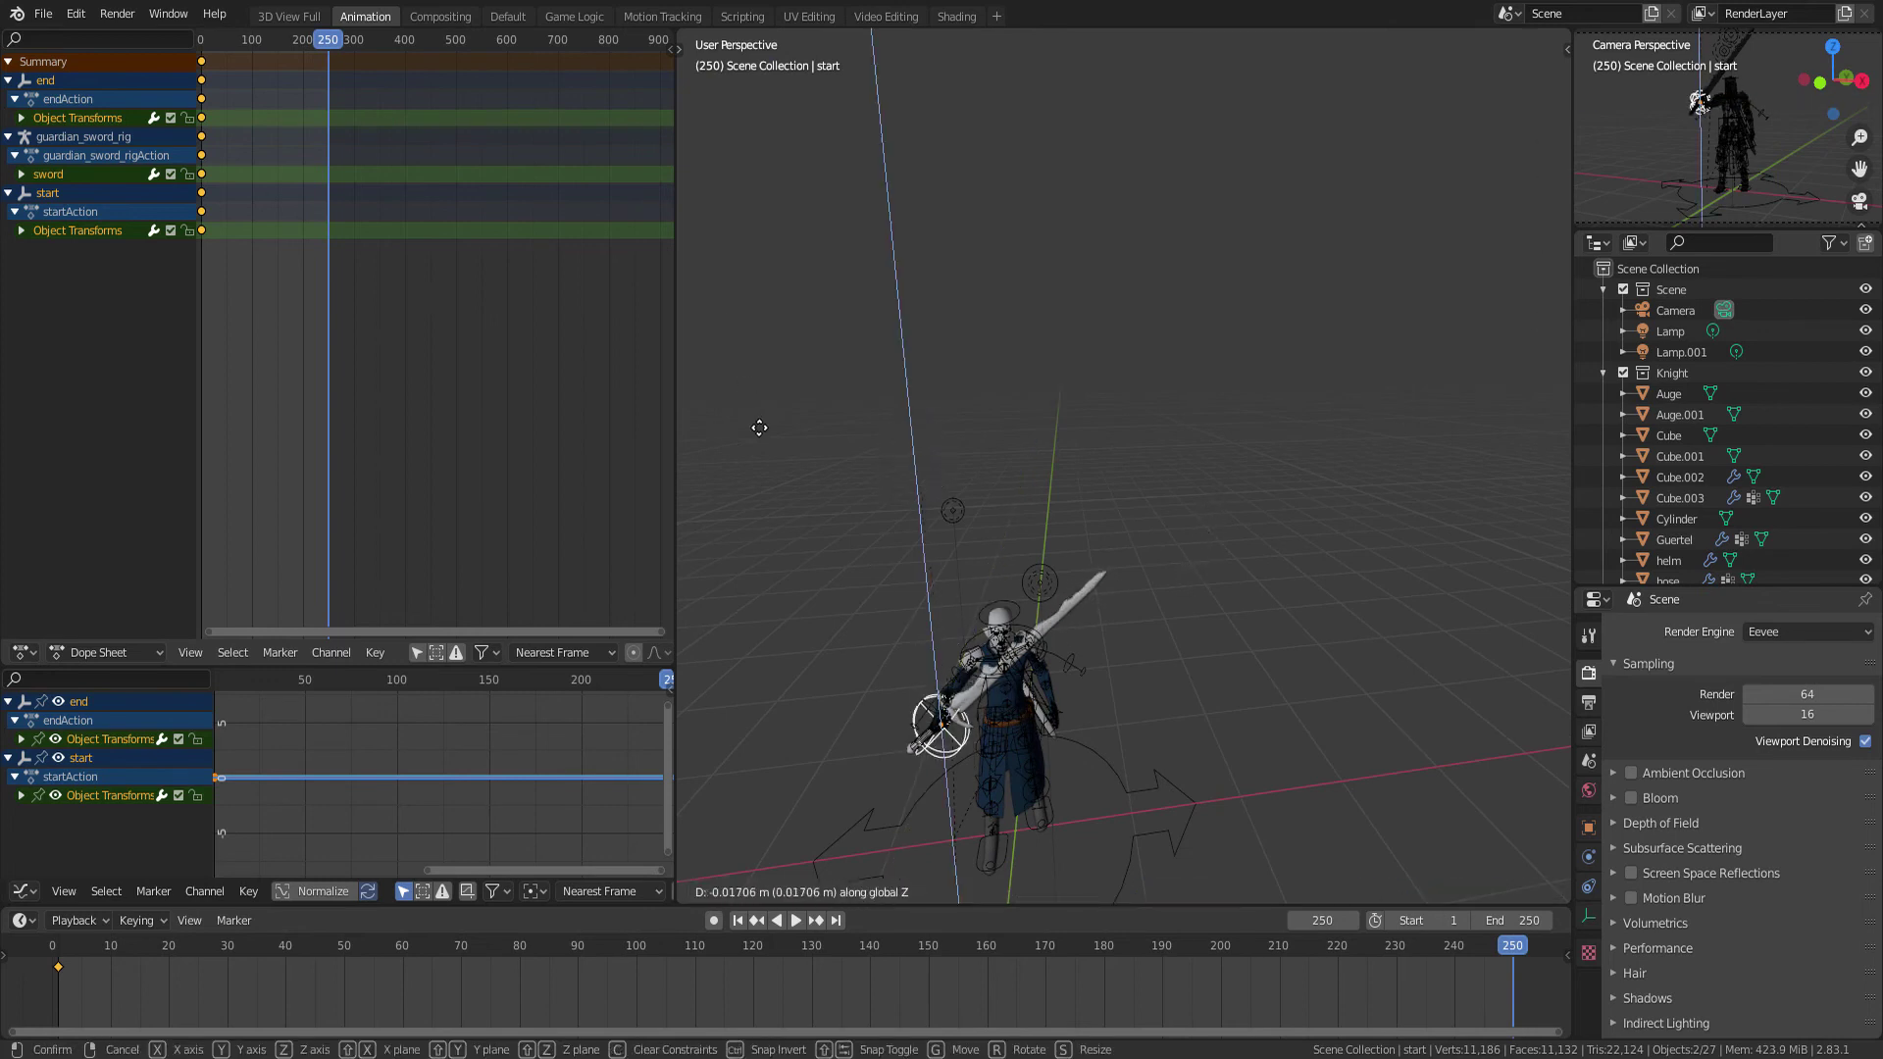
key("z")
key("z")
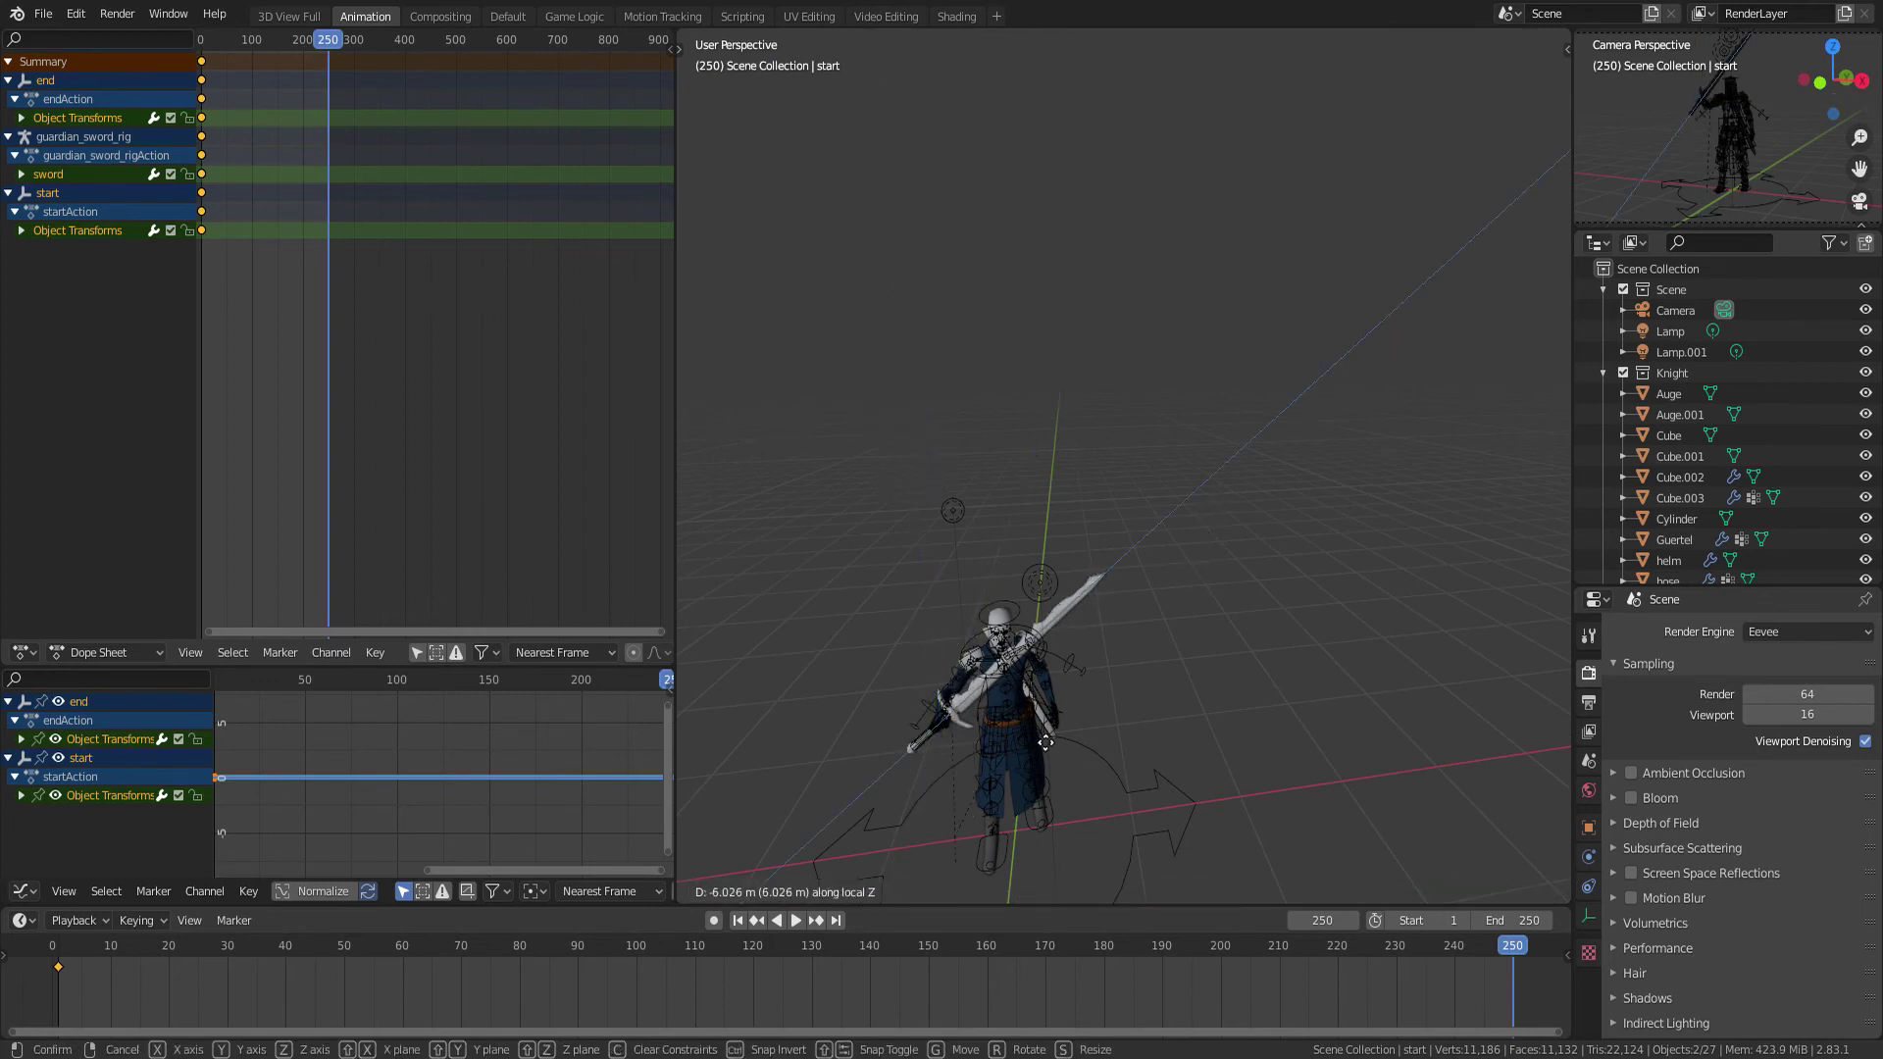
left_click(1046, 743)
key("g")
key("z")
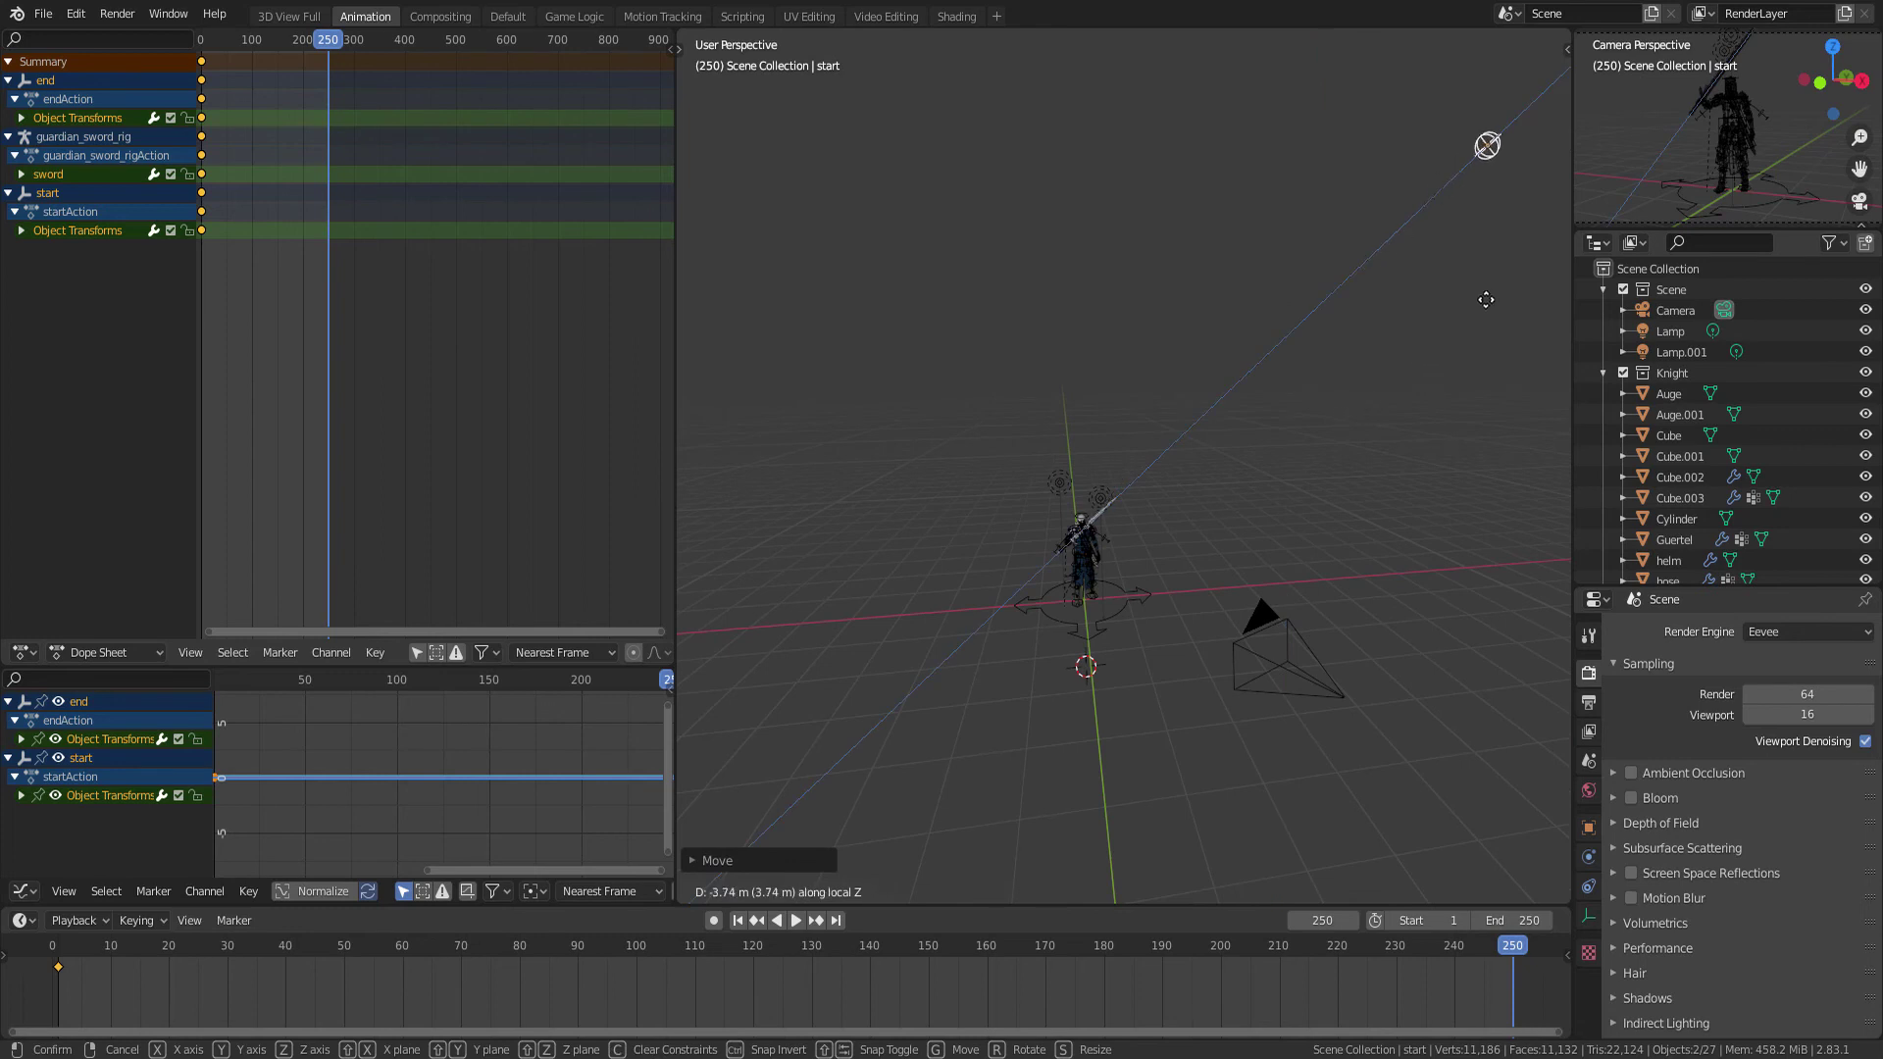
left_click(1232, 486)
key("i")
left_click(1231, 487)
Zoom out and play the animation
scroll(1138, 484, "up", 3)
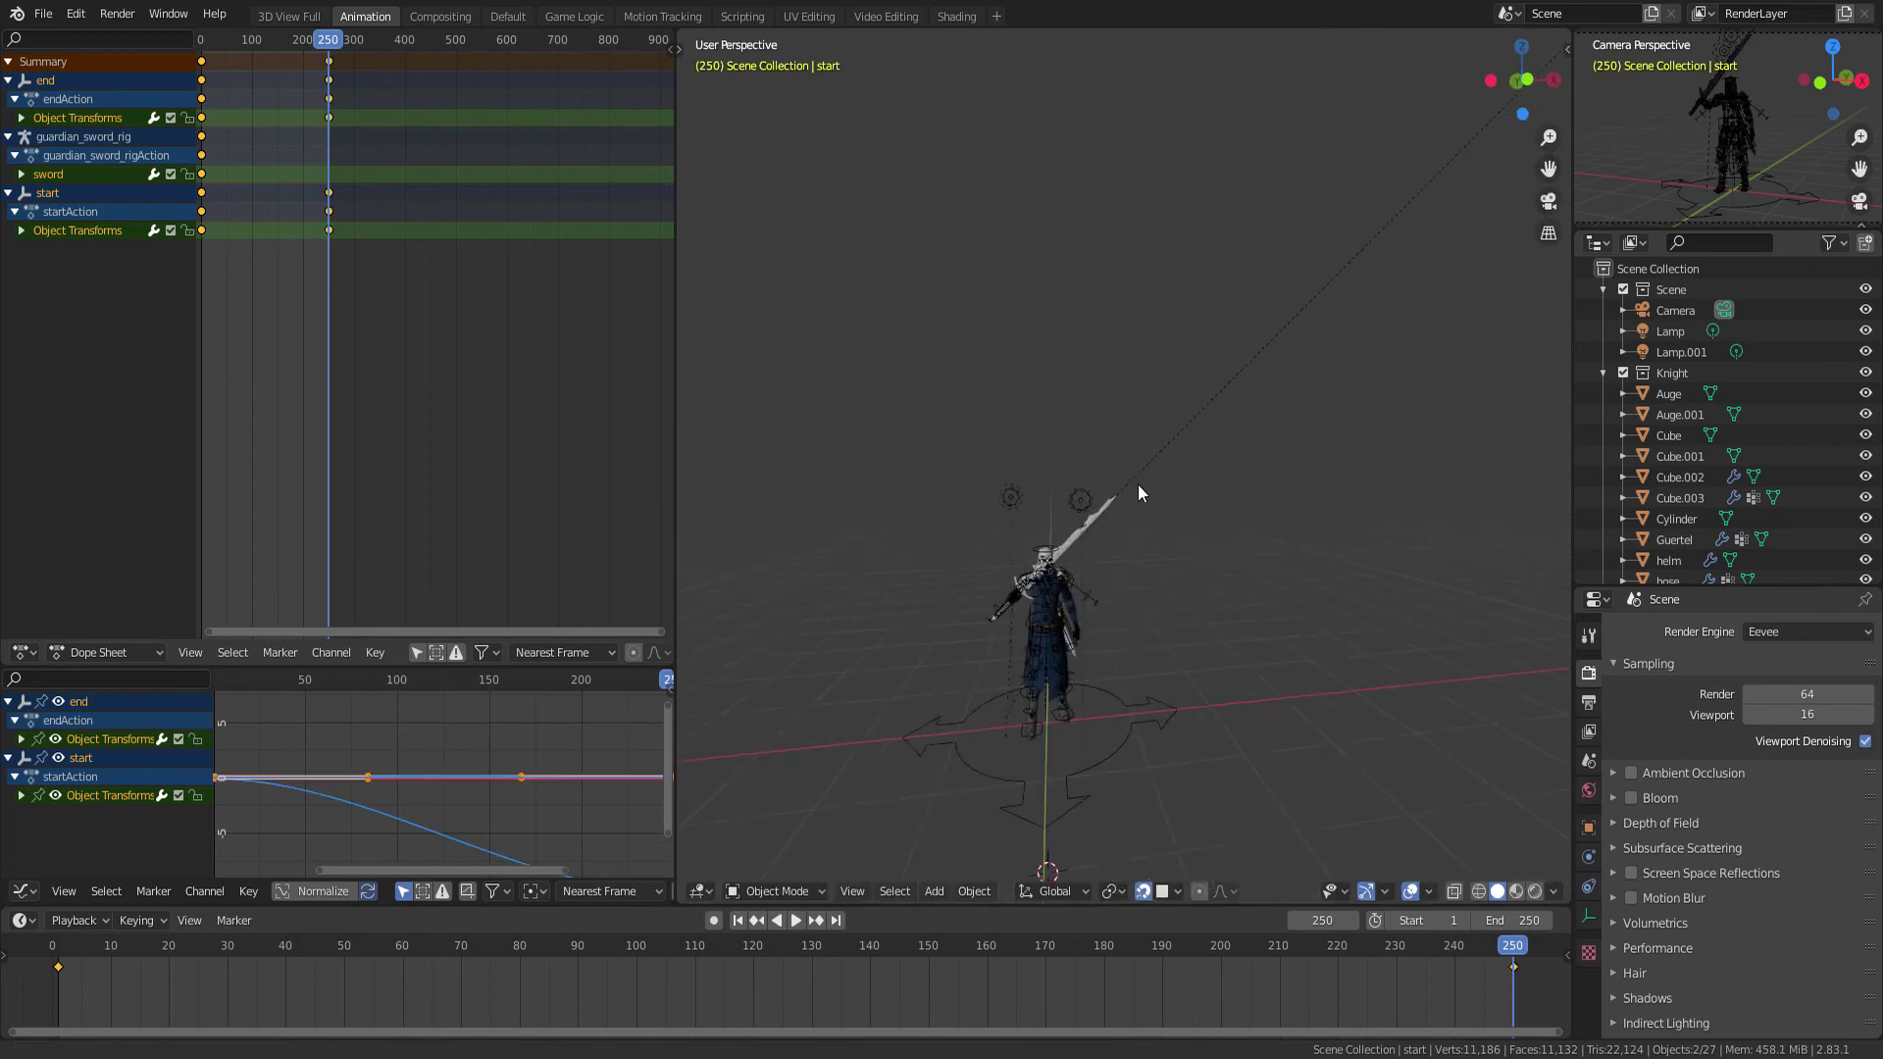
scroll(1150, 580, "up", 3)
scroll(1285, 455, "up", 3)
key("space")
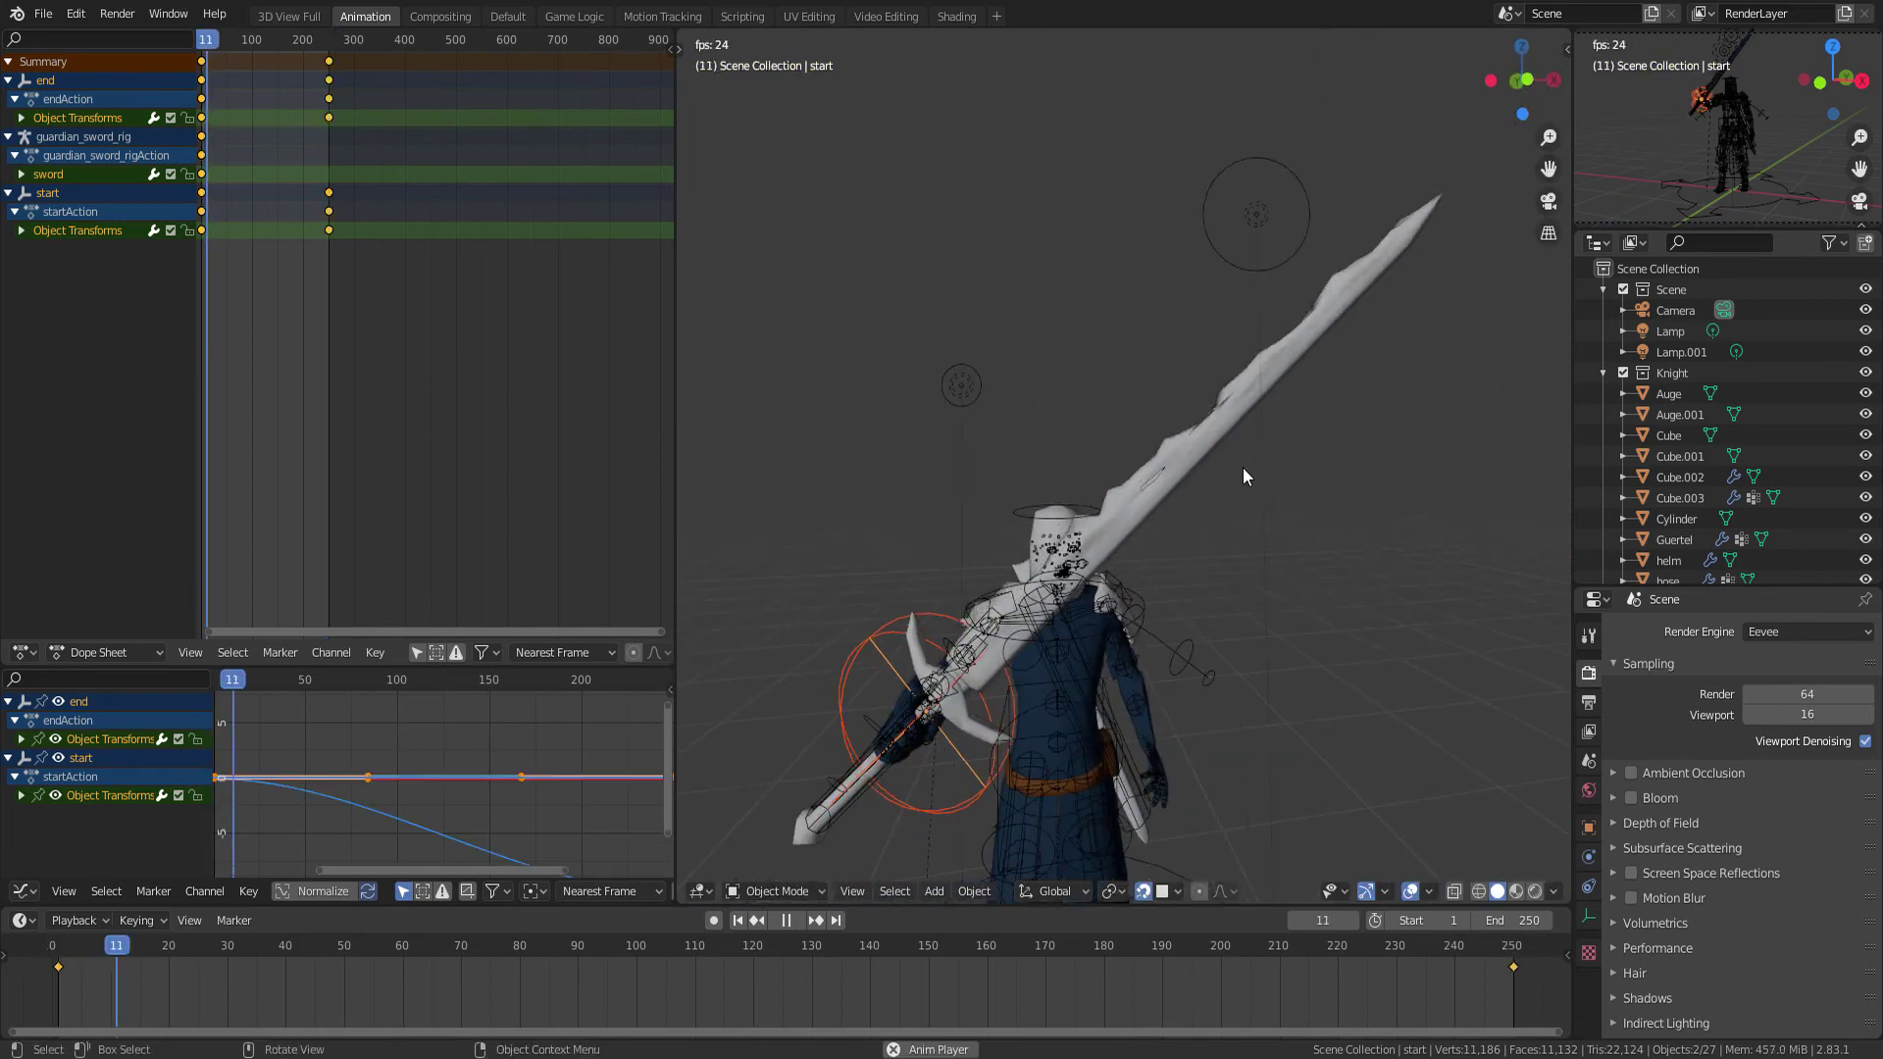
Stop playback and select the end and start empties
left_click(1244, 467)
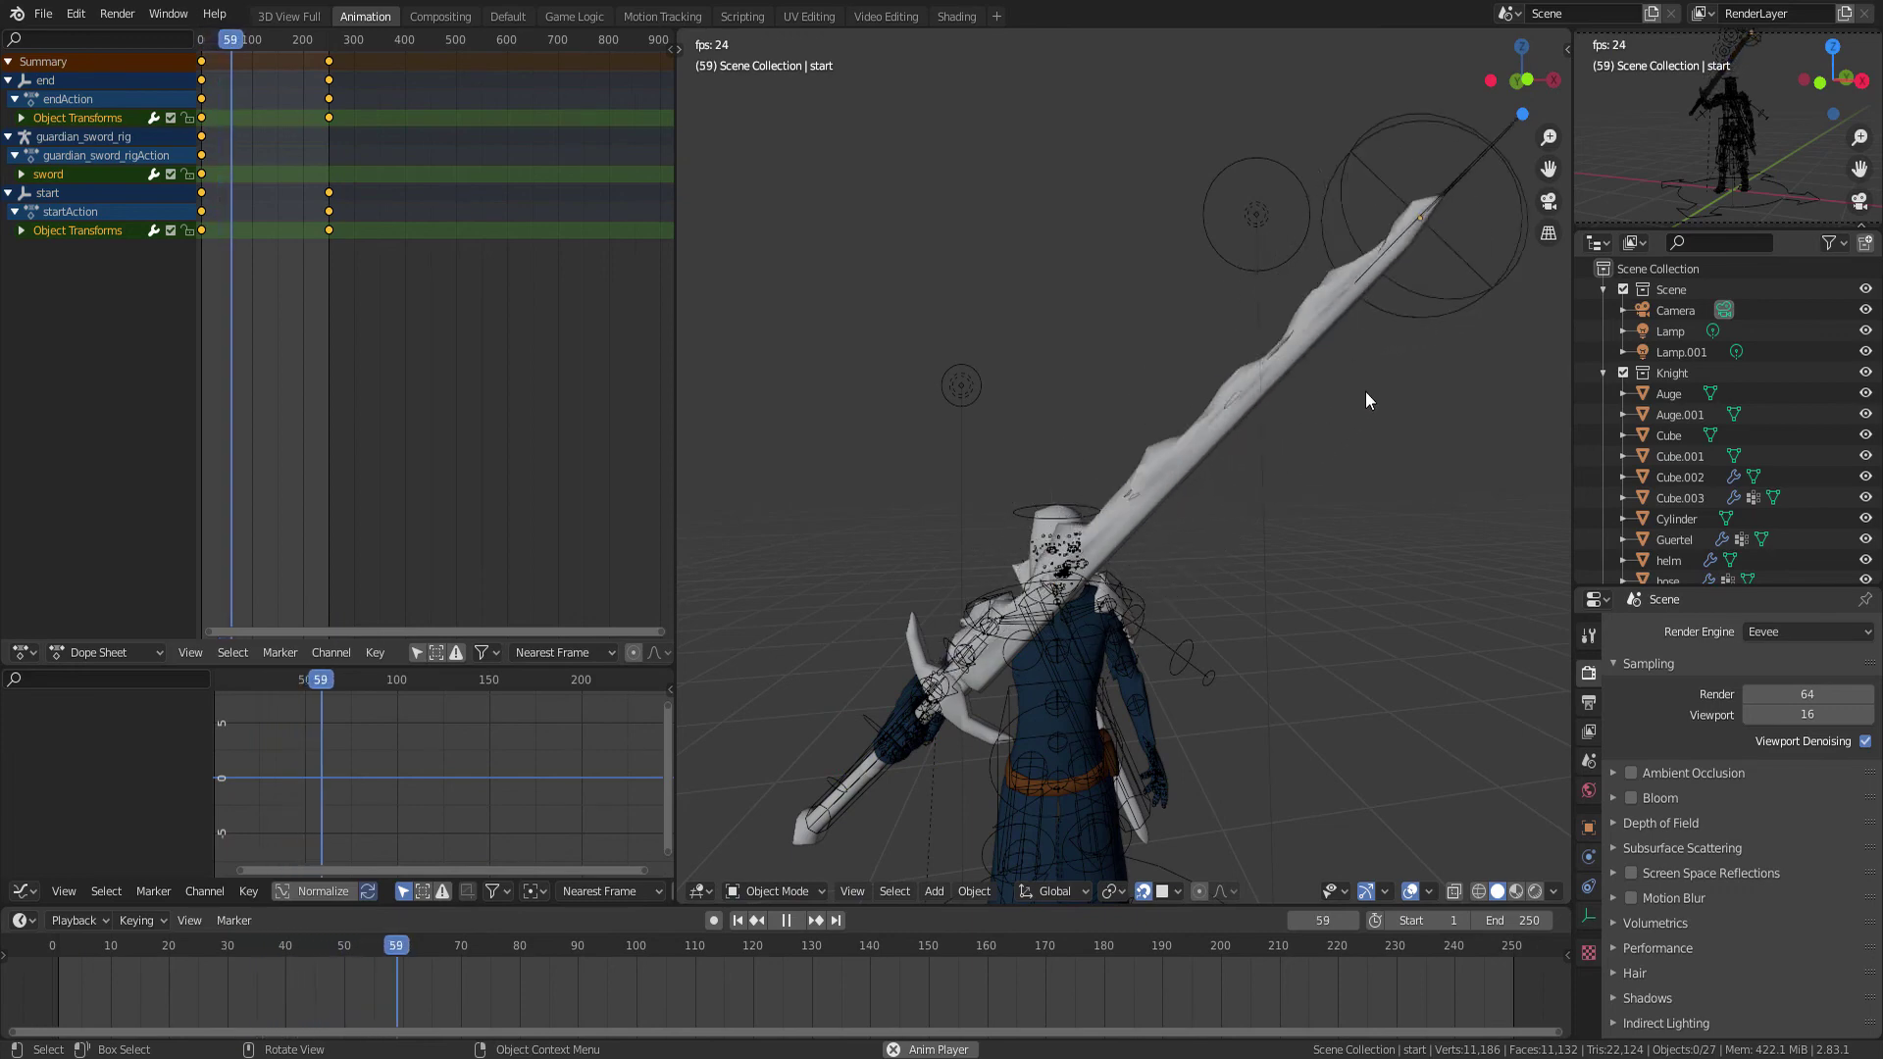
key("space")
middle_click_drag(1287, 434, 1133, 374)
left_click(1098, 355)
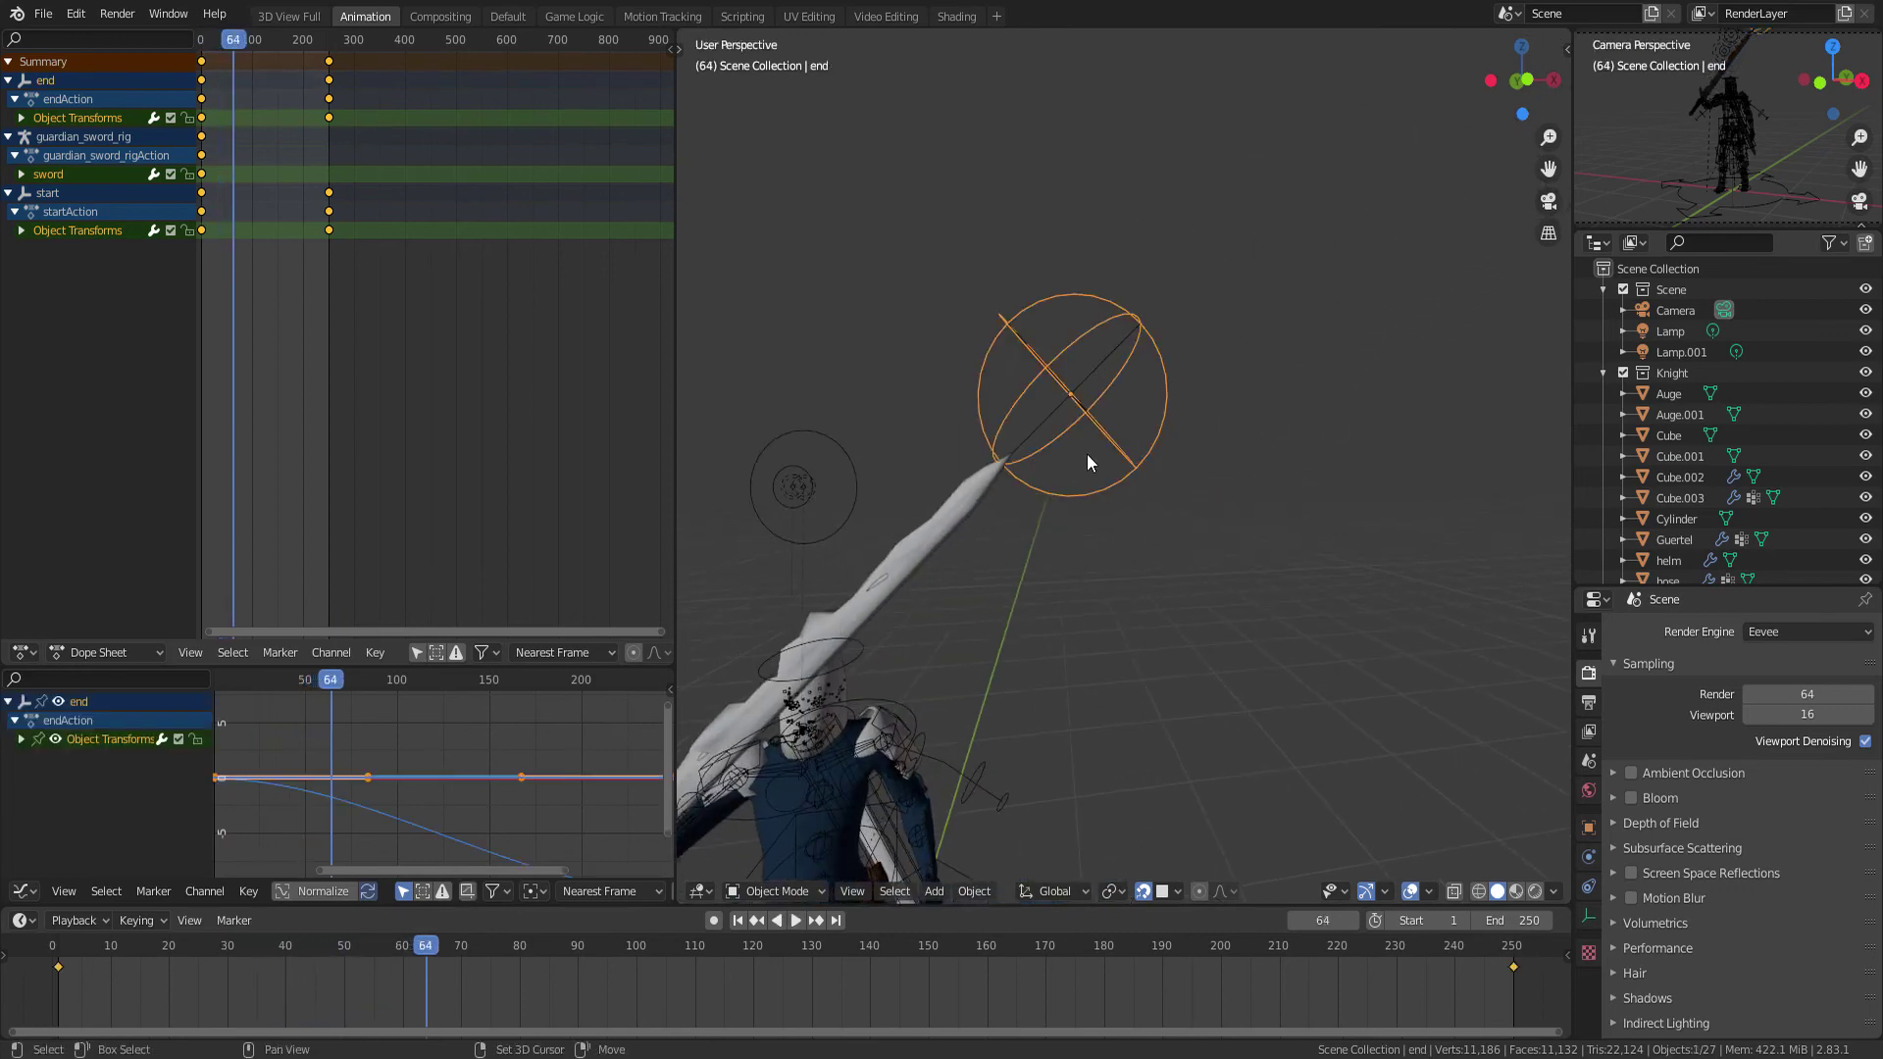
middle_click_drag(1087, 453, 1146, 359)
left_click(1146, 359, "shift")
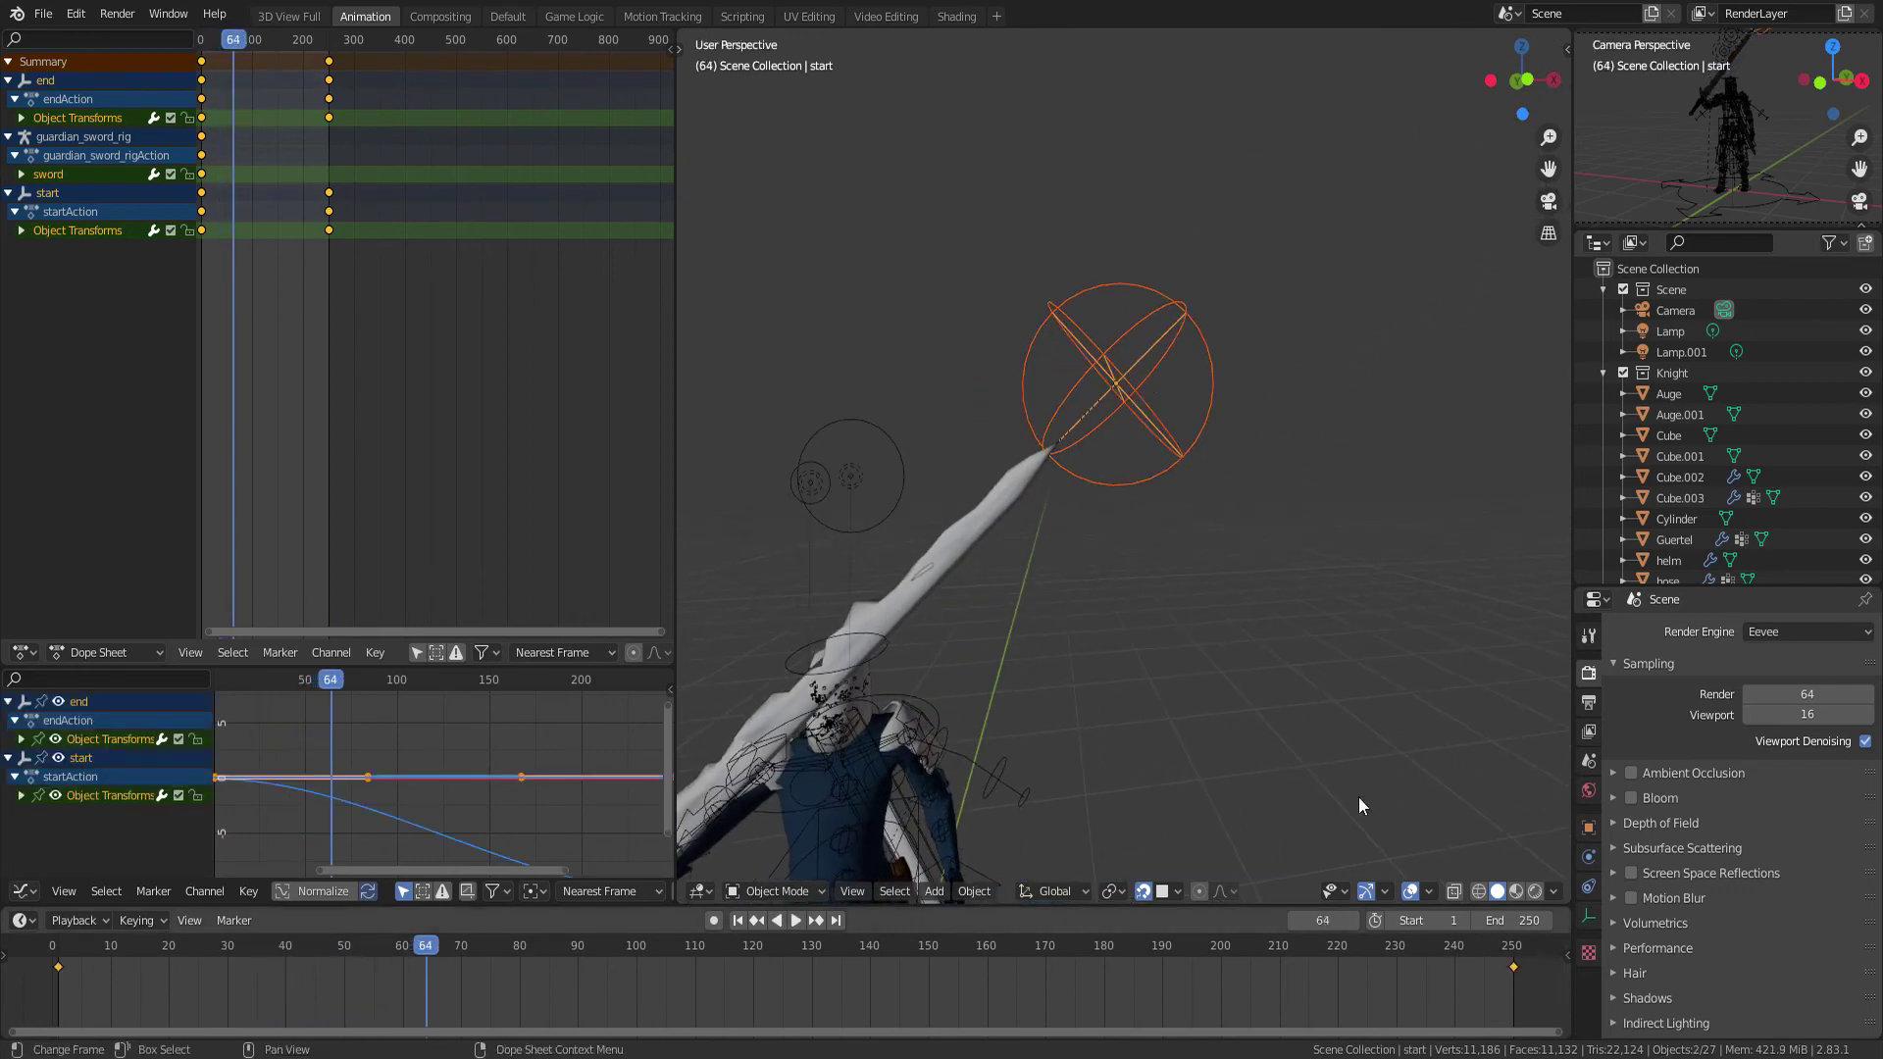
At frame 250, move the selected empty to a new position and key it
key("shift+Right")
scroll(1079, 406, "down", 5)
mouse_move(1079, 406)
middle_mouse_down()
mouse_move(1330, 427)
mouse_move(1303, 465)
middle_mouse_up()
key("g")
left_click(1054, 745)
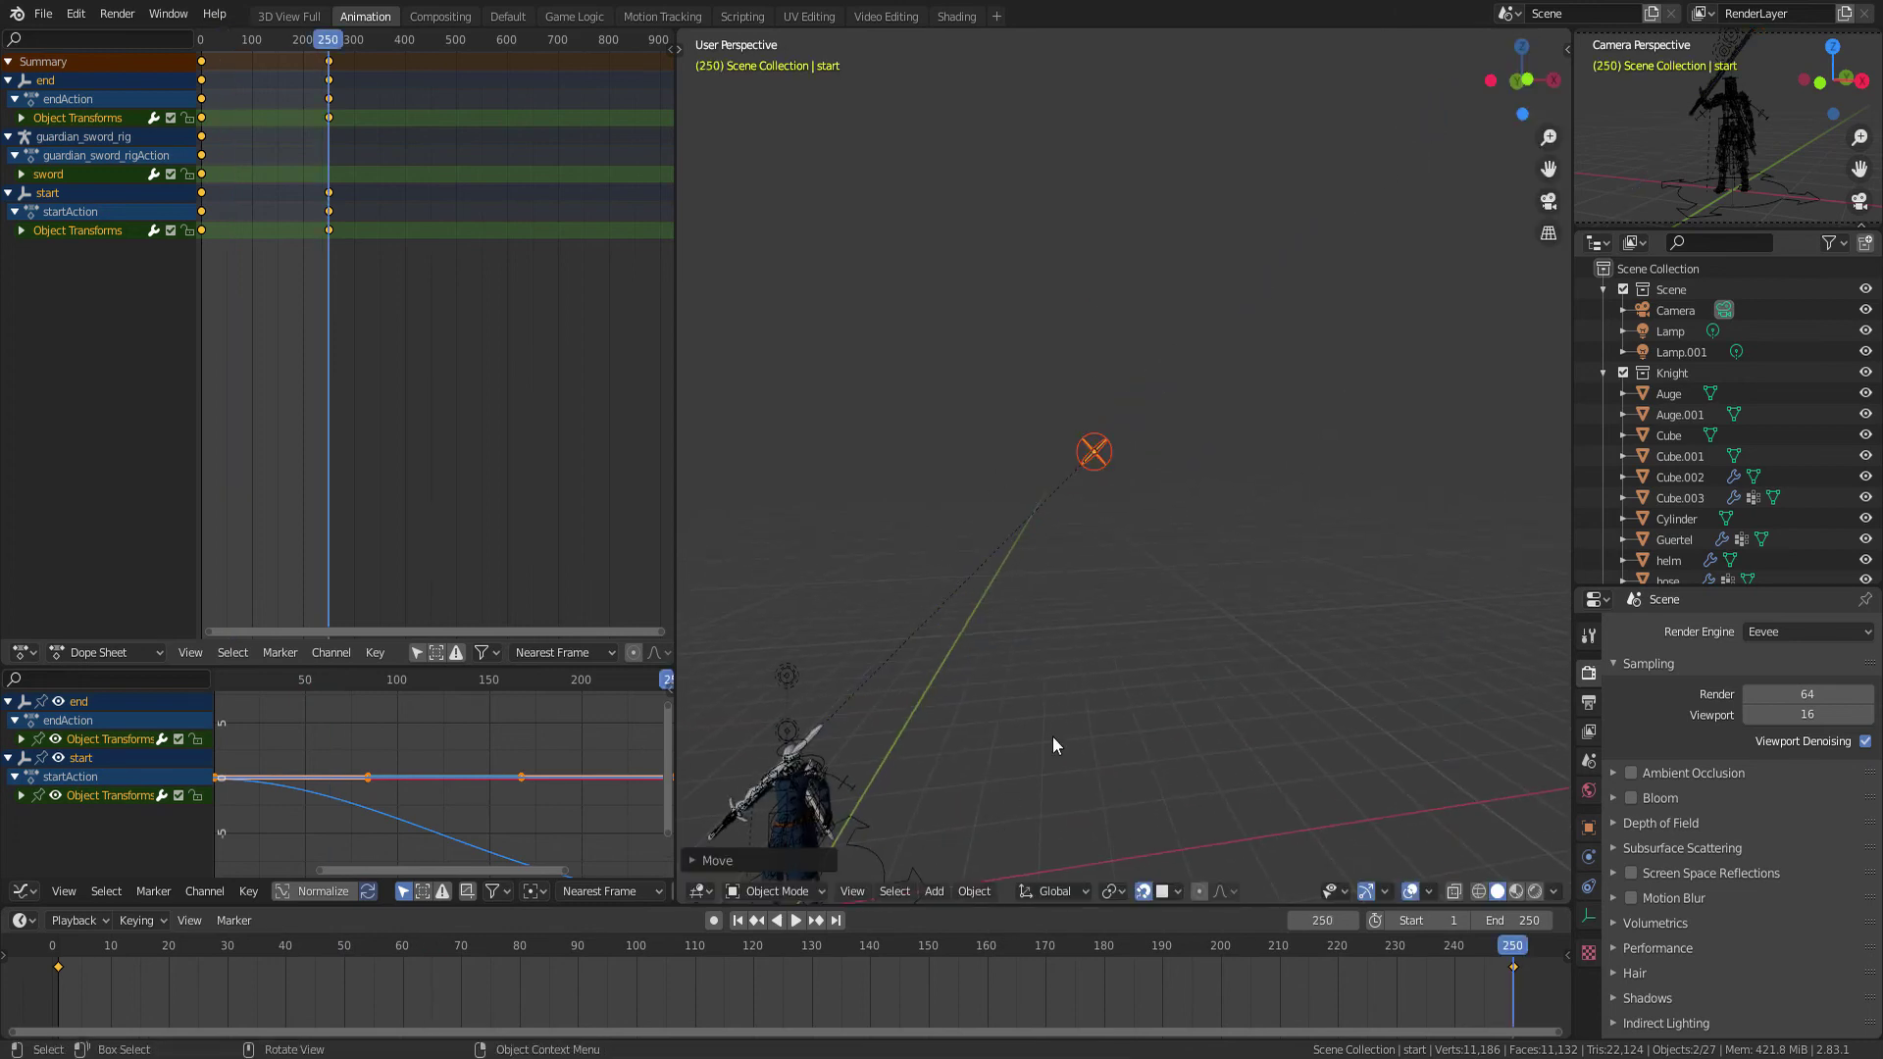
key("i")
left_click(1077, 641)
middle_click_drag(1077, 642, 1240, 506, "shift")
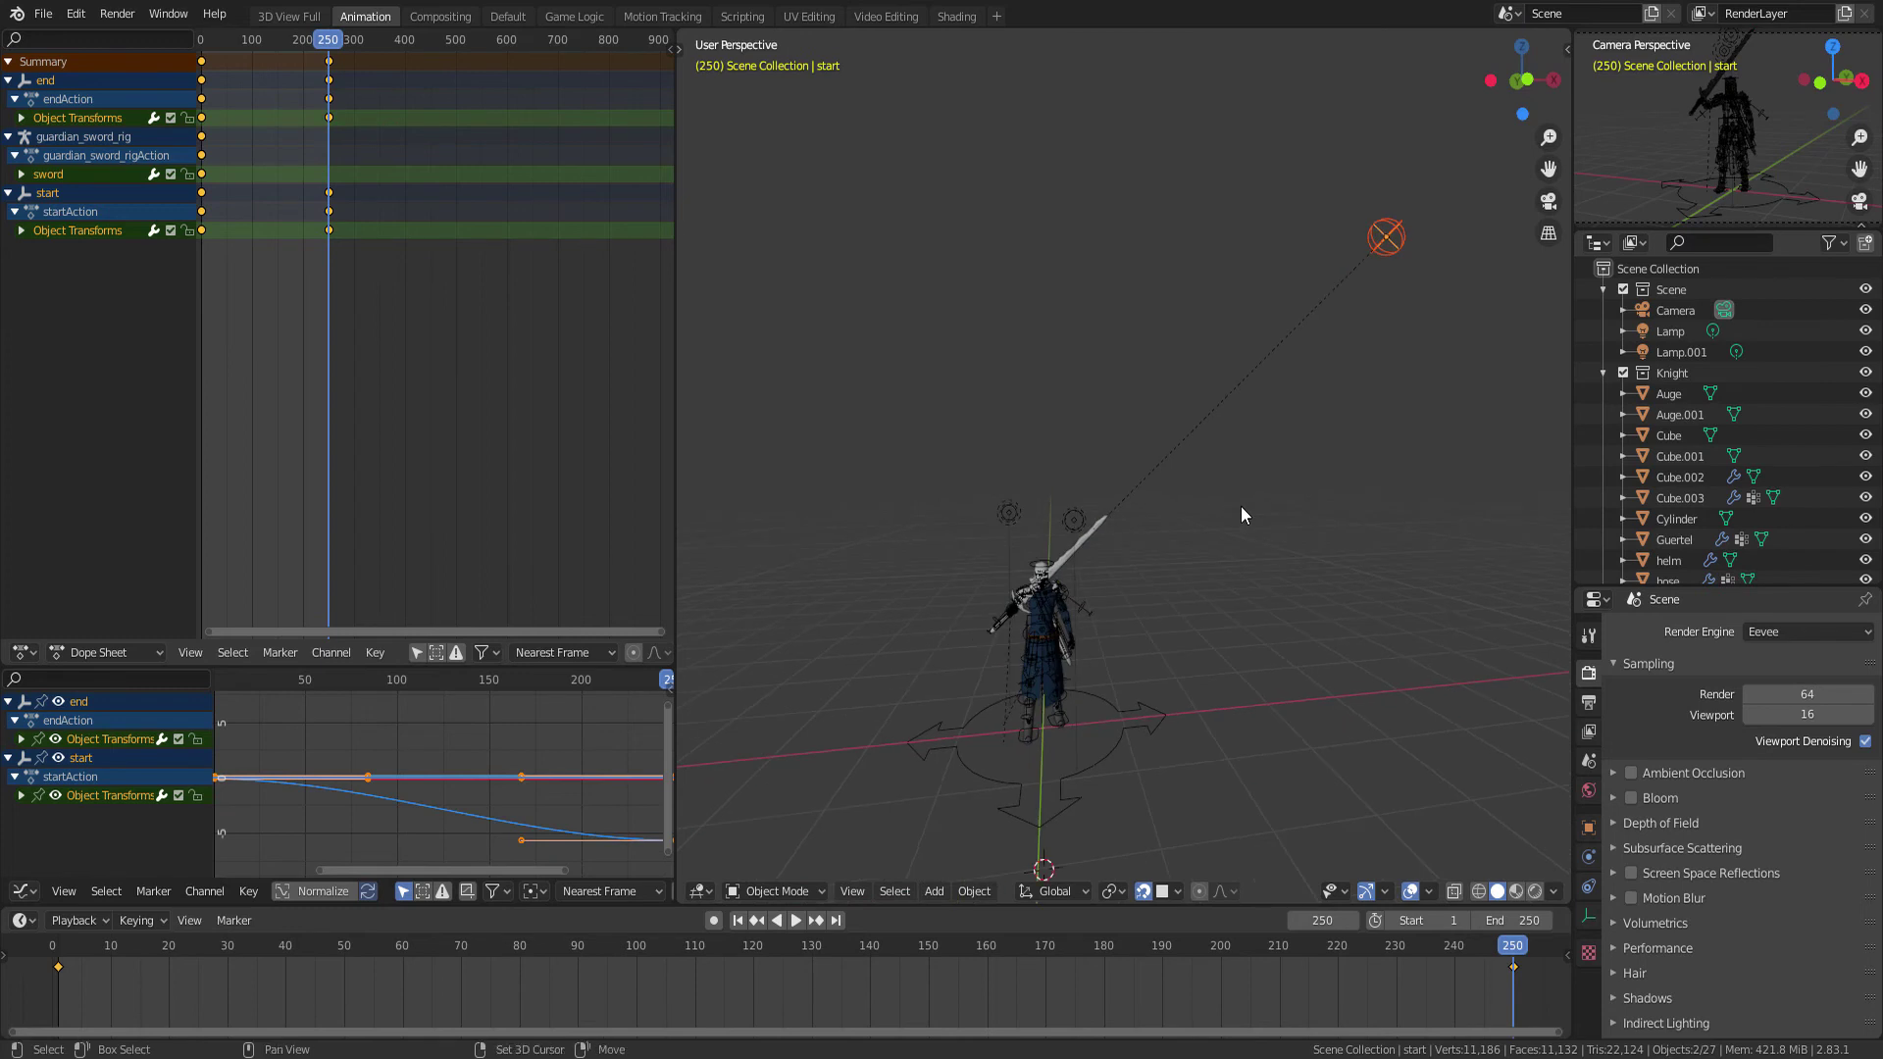
Play the flame animation in Rendered shading, then return to frame 1
key("space")
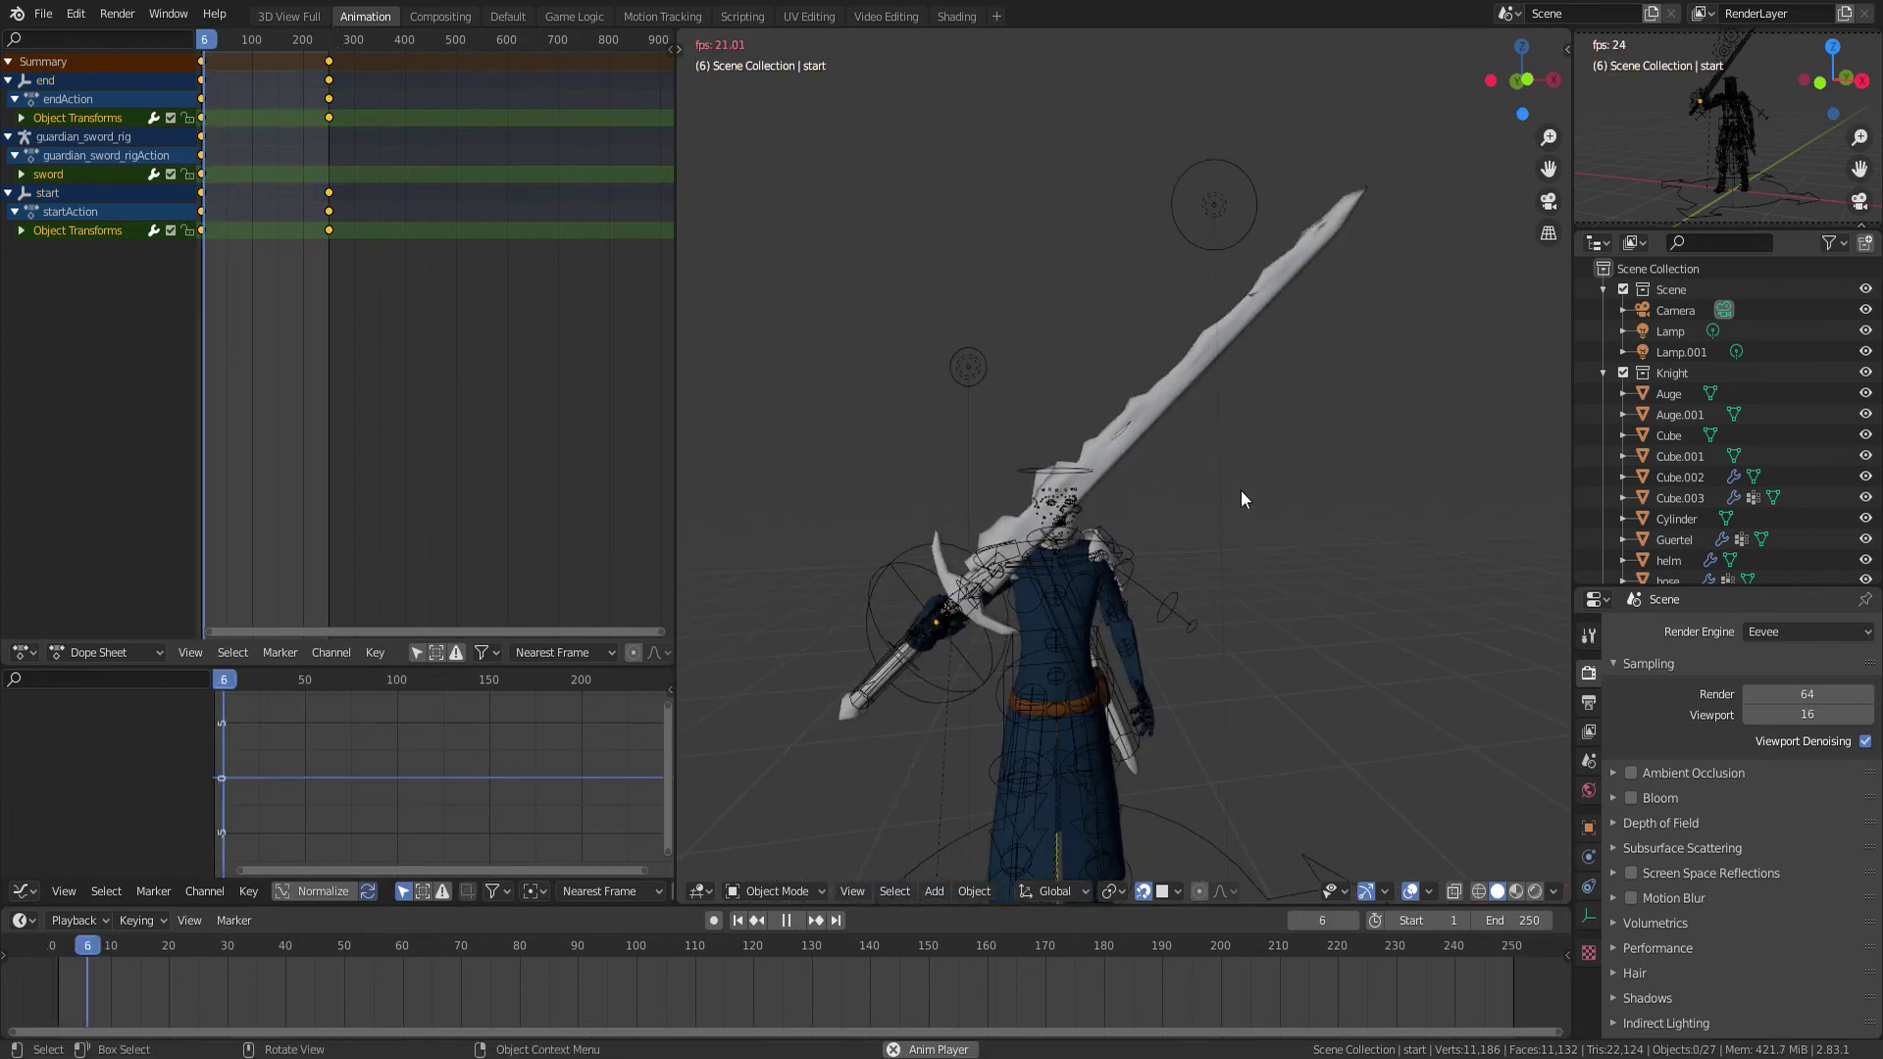
left_click(1536, 891)
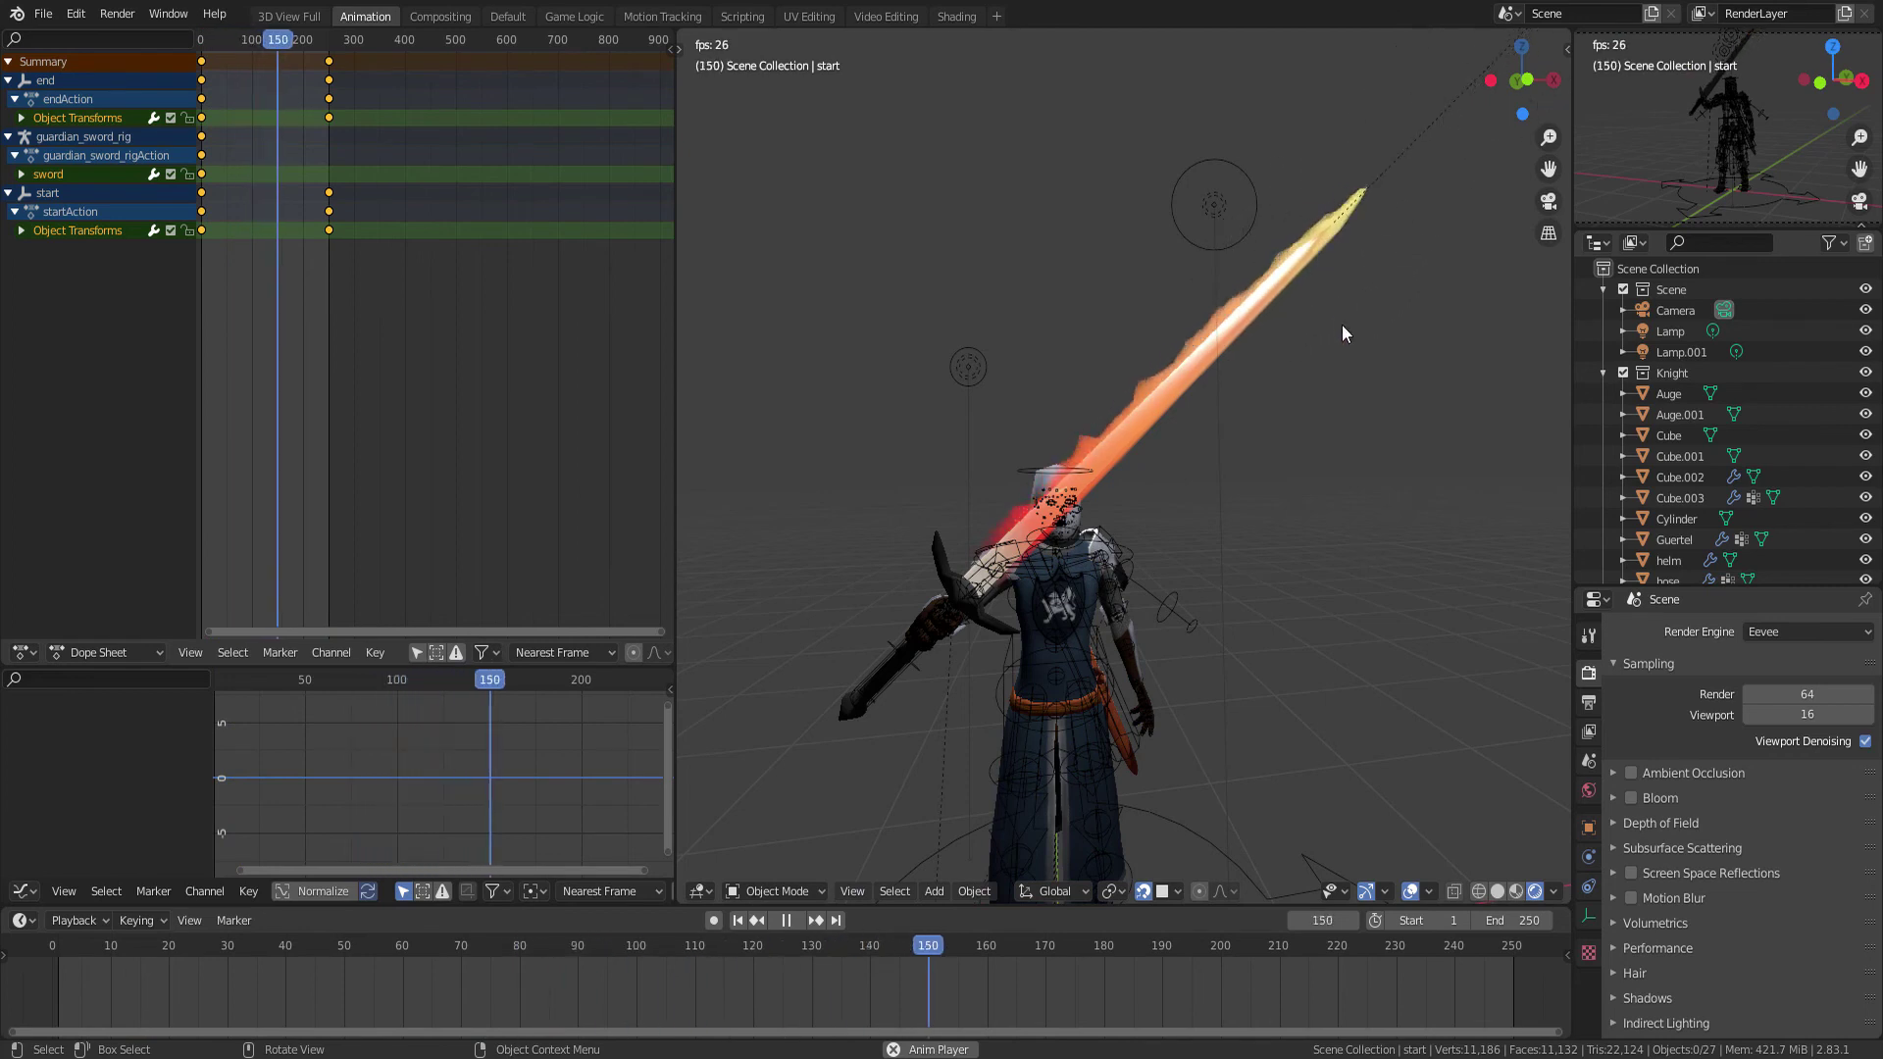
scroll(1315, 363, "down", 5)
key("space")
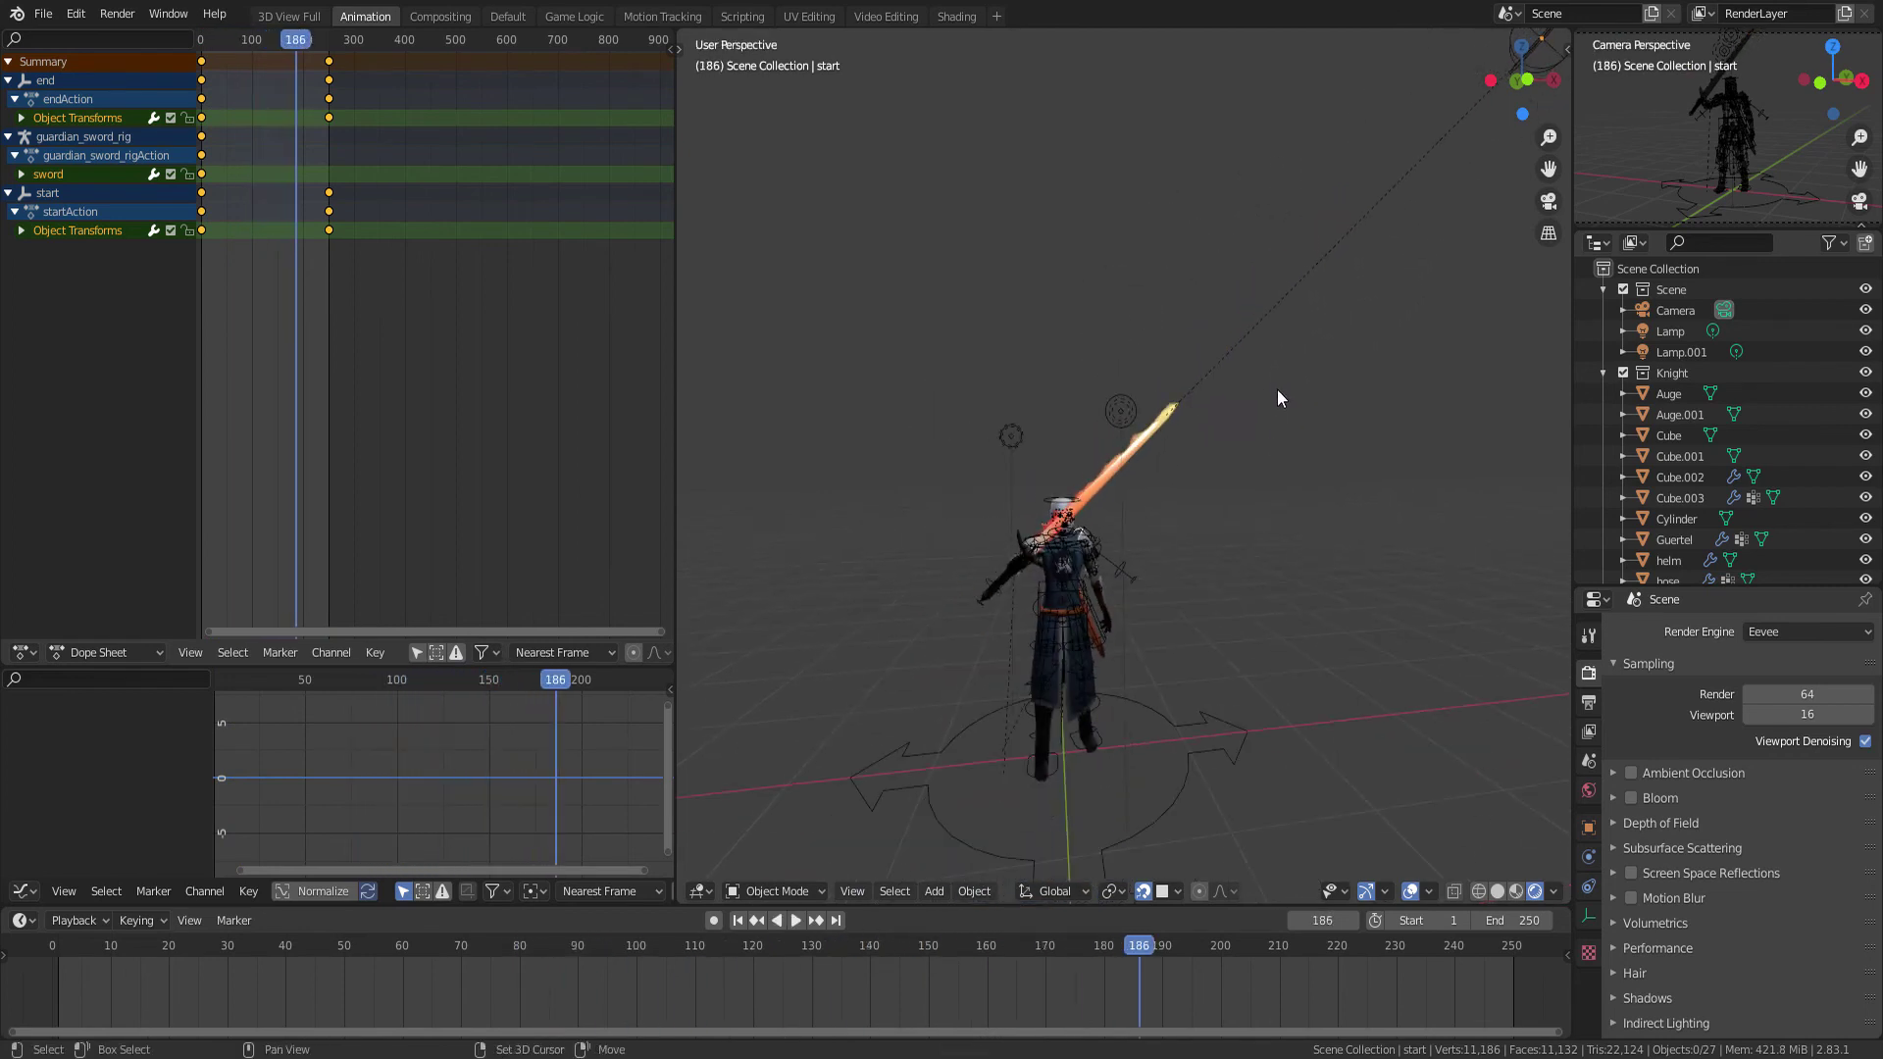
key("shift+Left")
scroll(1181, 454, "up", 1)
scroll(1181, 400, "up", 2)
scroll(1005, 457, "up", 3)
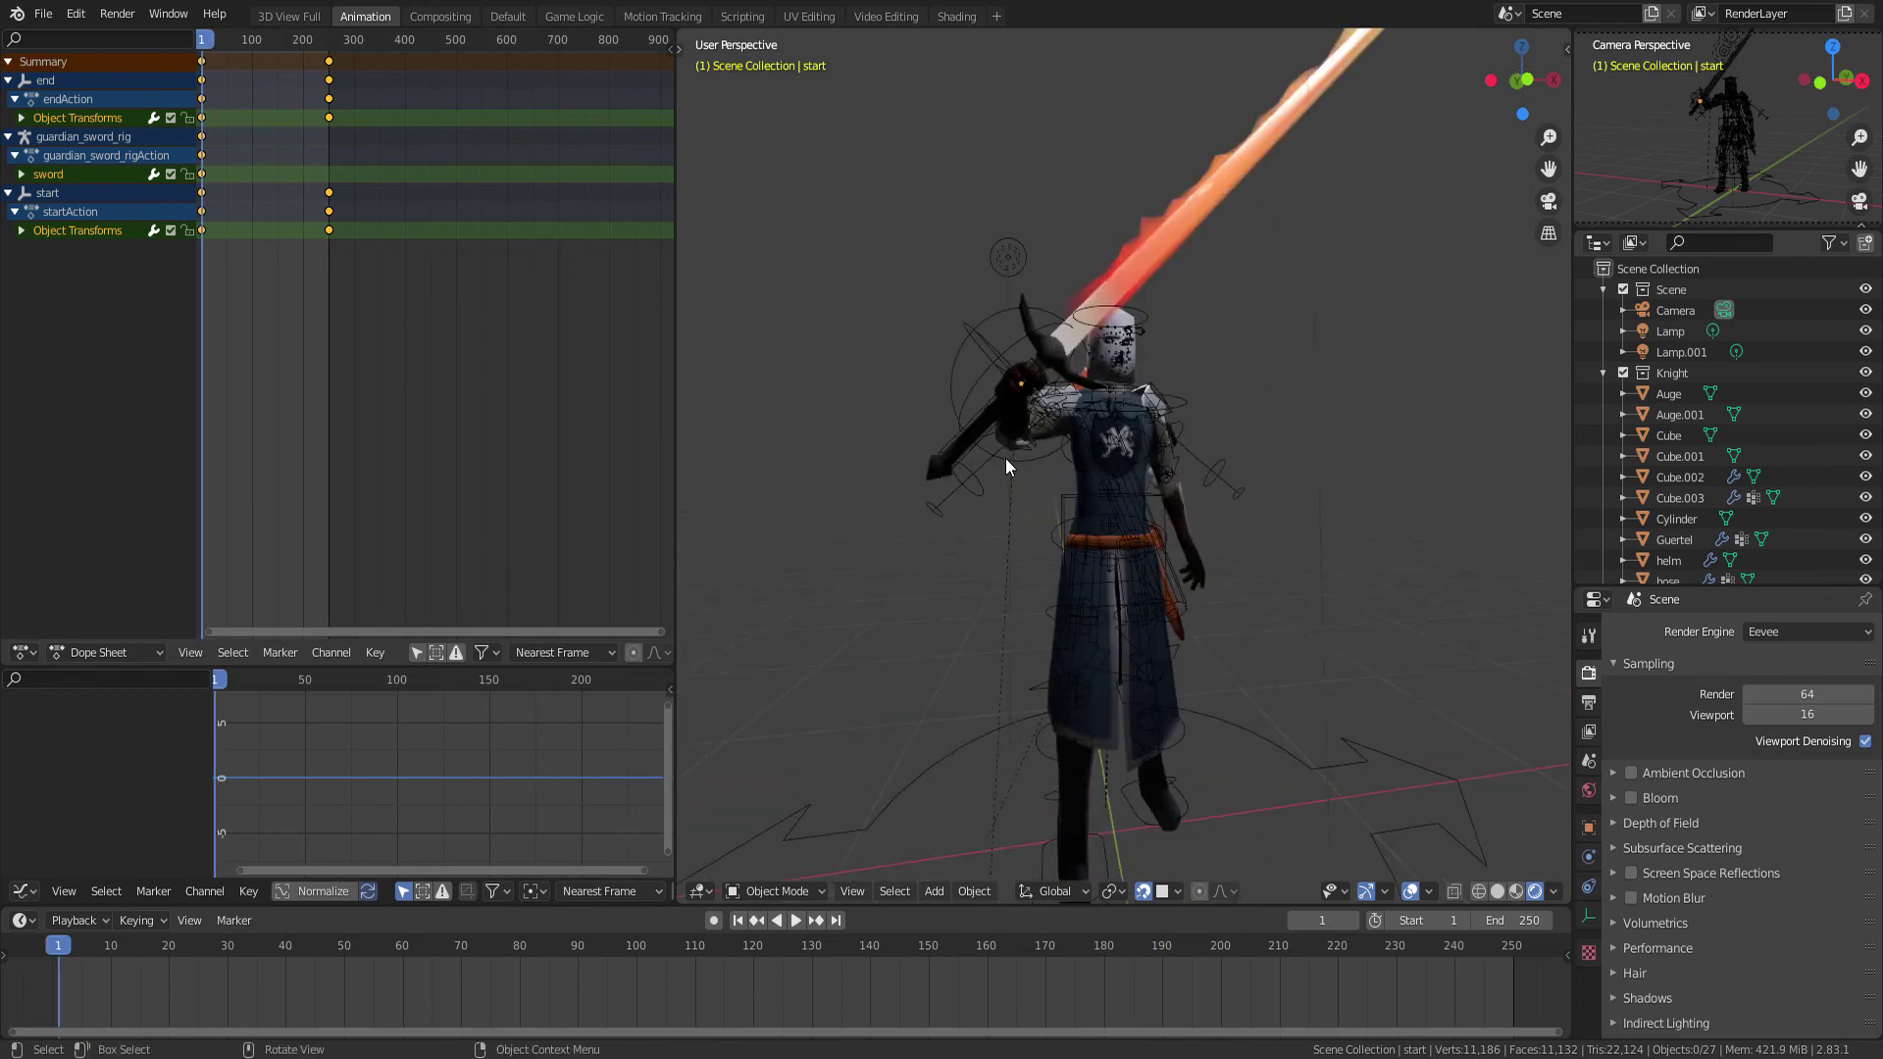
left_click(1004, 457)
Delete the start empty's old keyframes and rekey its position at frame 1
left_click(992, 389, "shift")
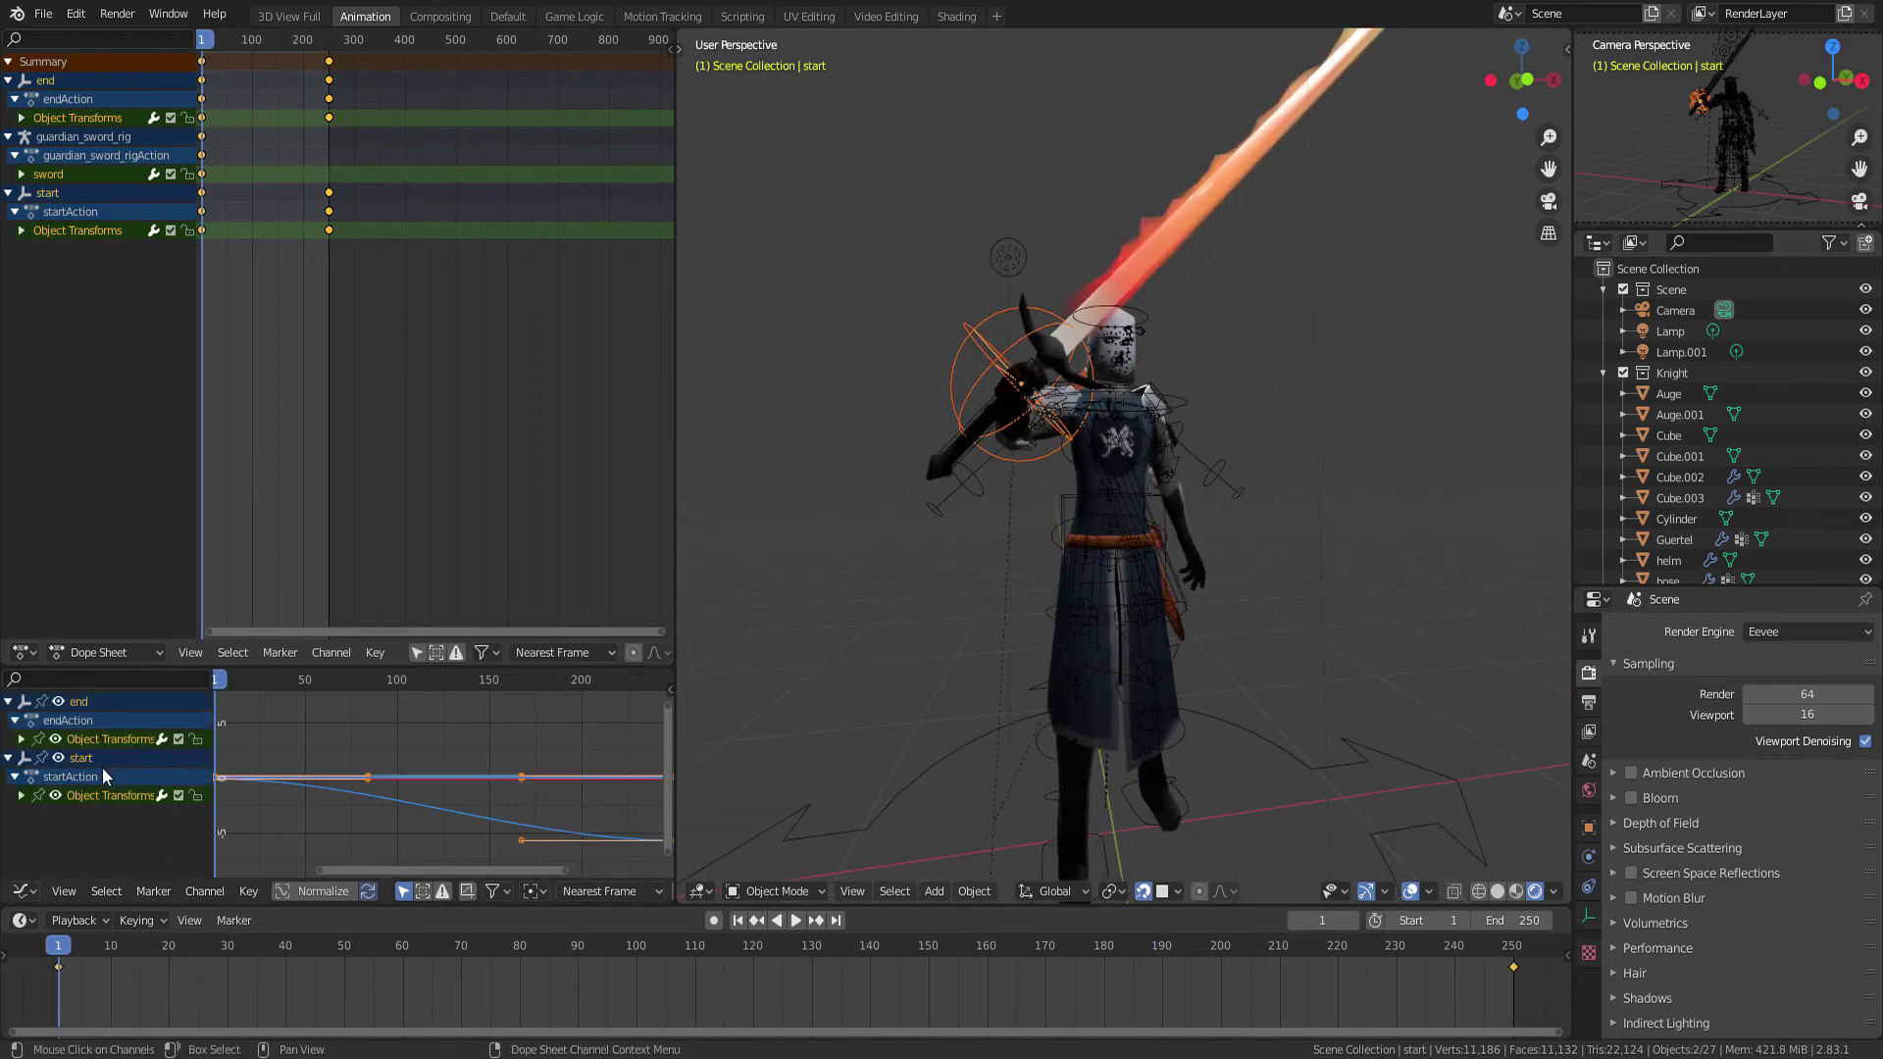
left_click(21, 796)
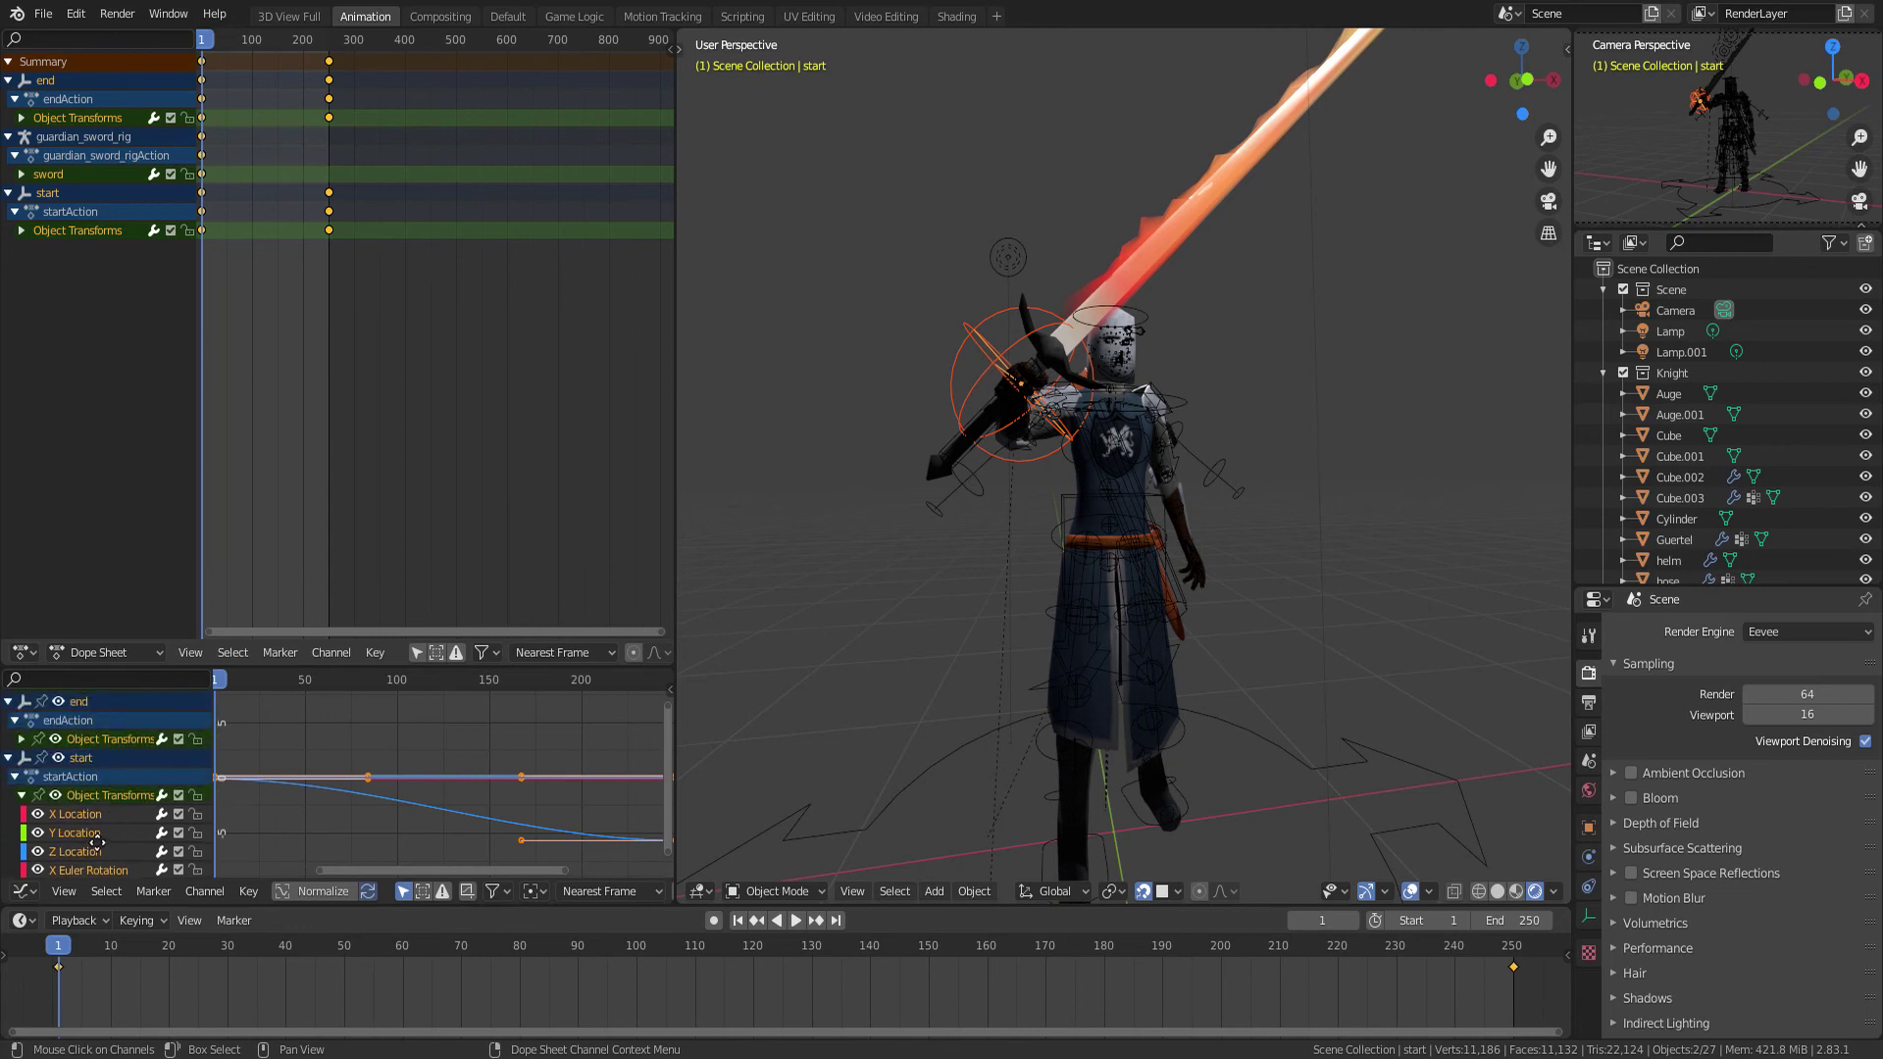
key("x")
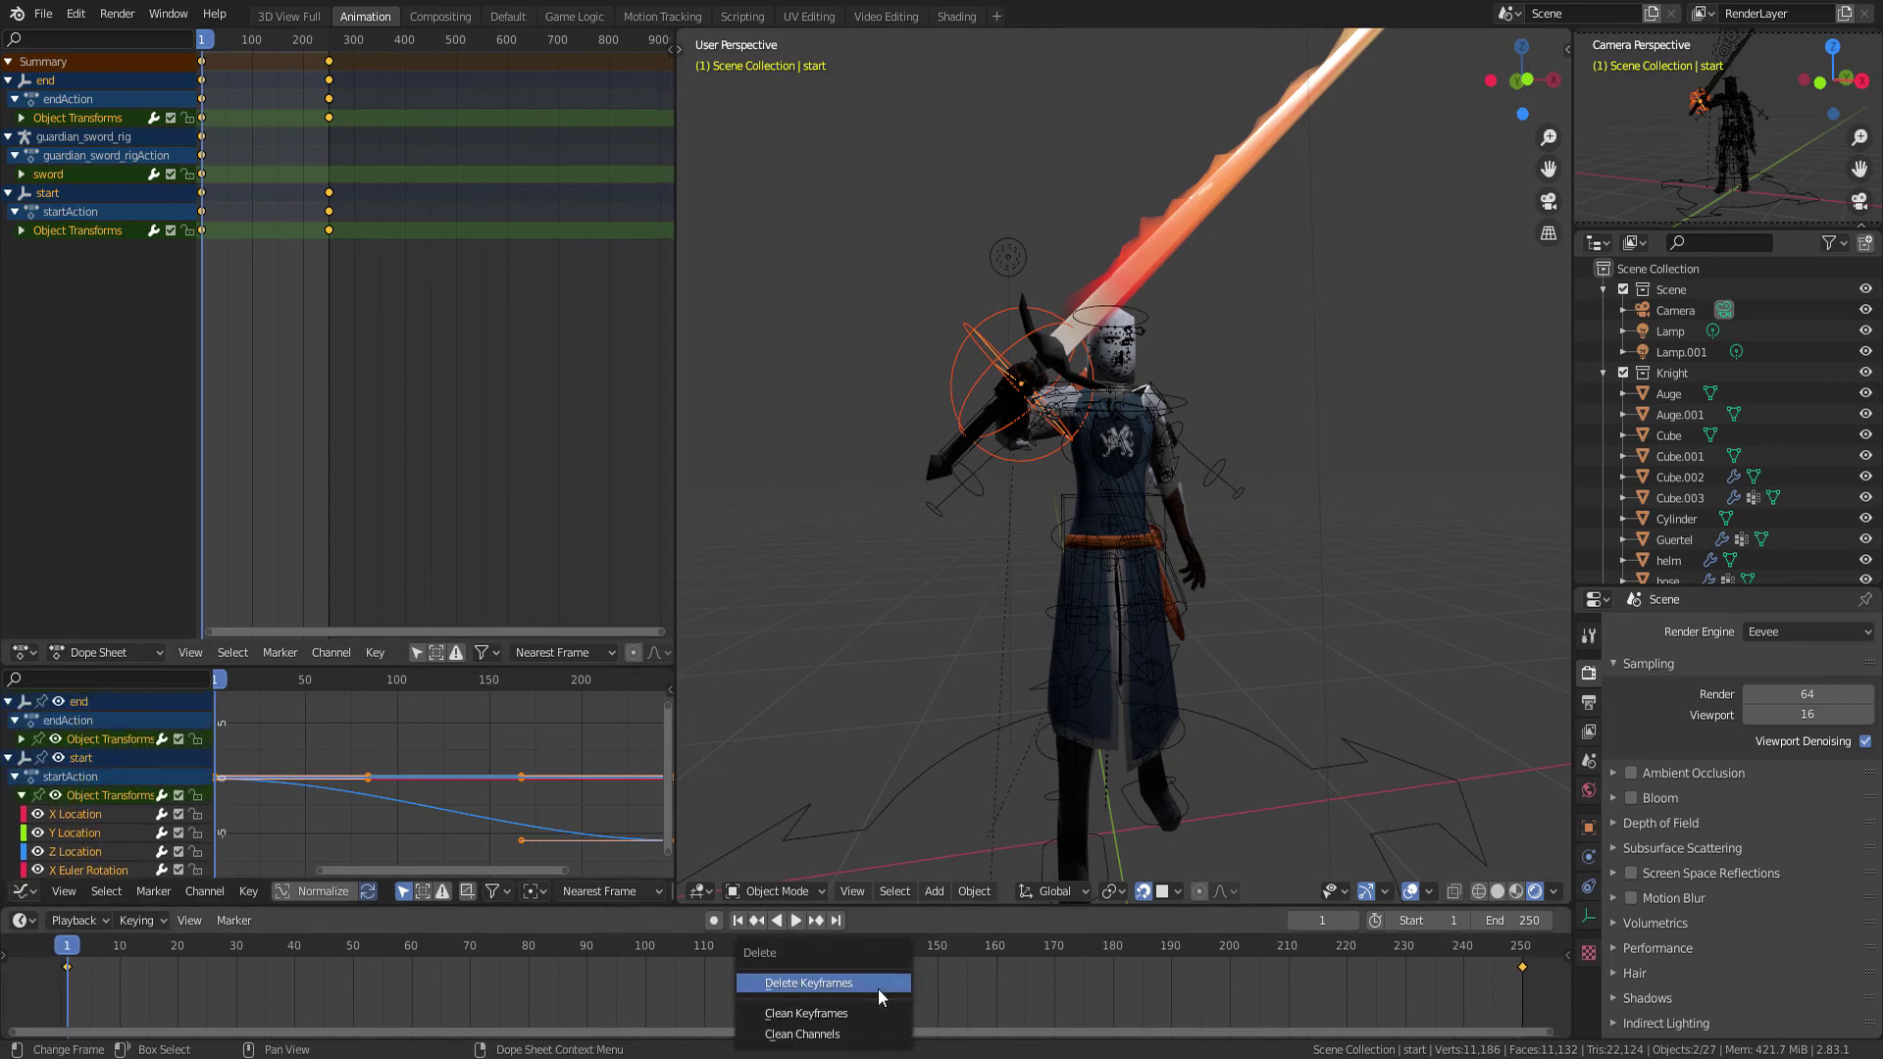
left_click(879, 989)
middle_click_drag(938, 402, 931, 491)
key("i")
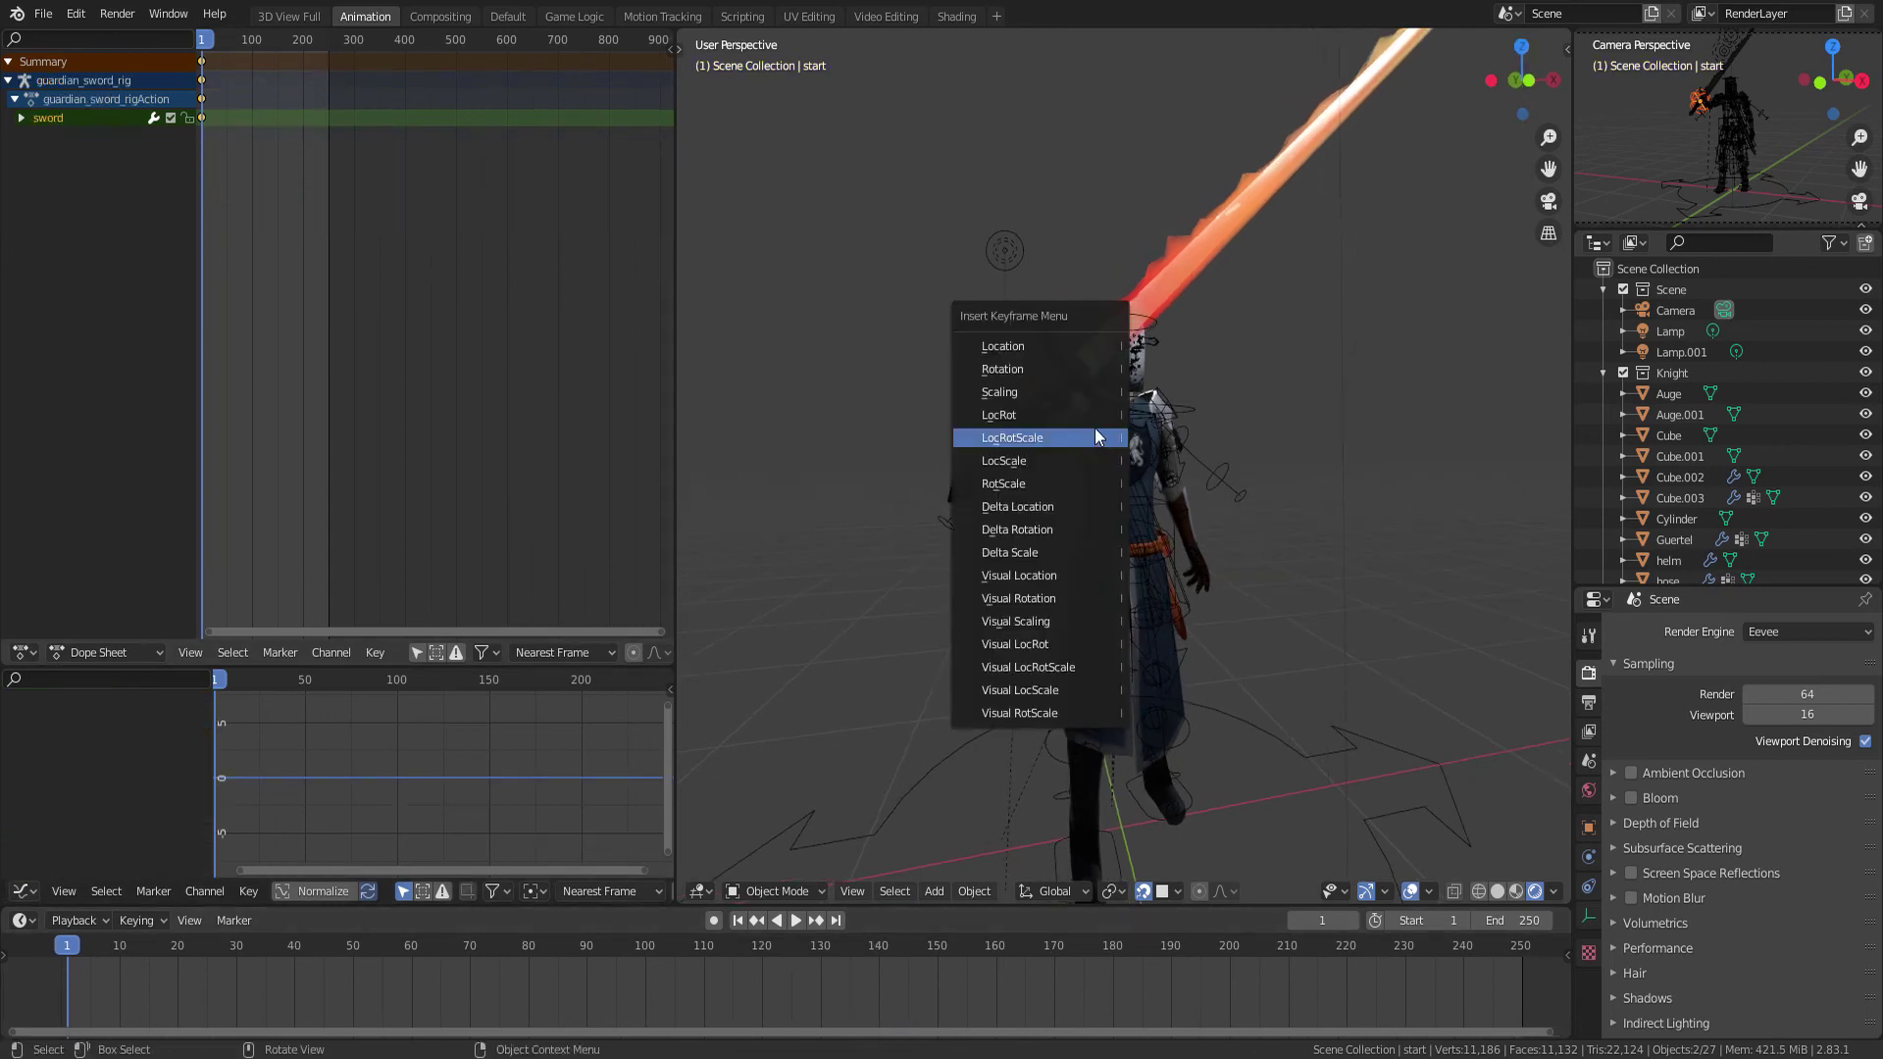
left_click(1067, 349)
At frame 250, move the empty far beyond the blade and key its position
key("shift+Right")
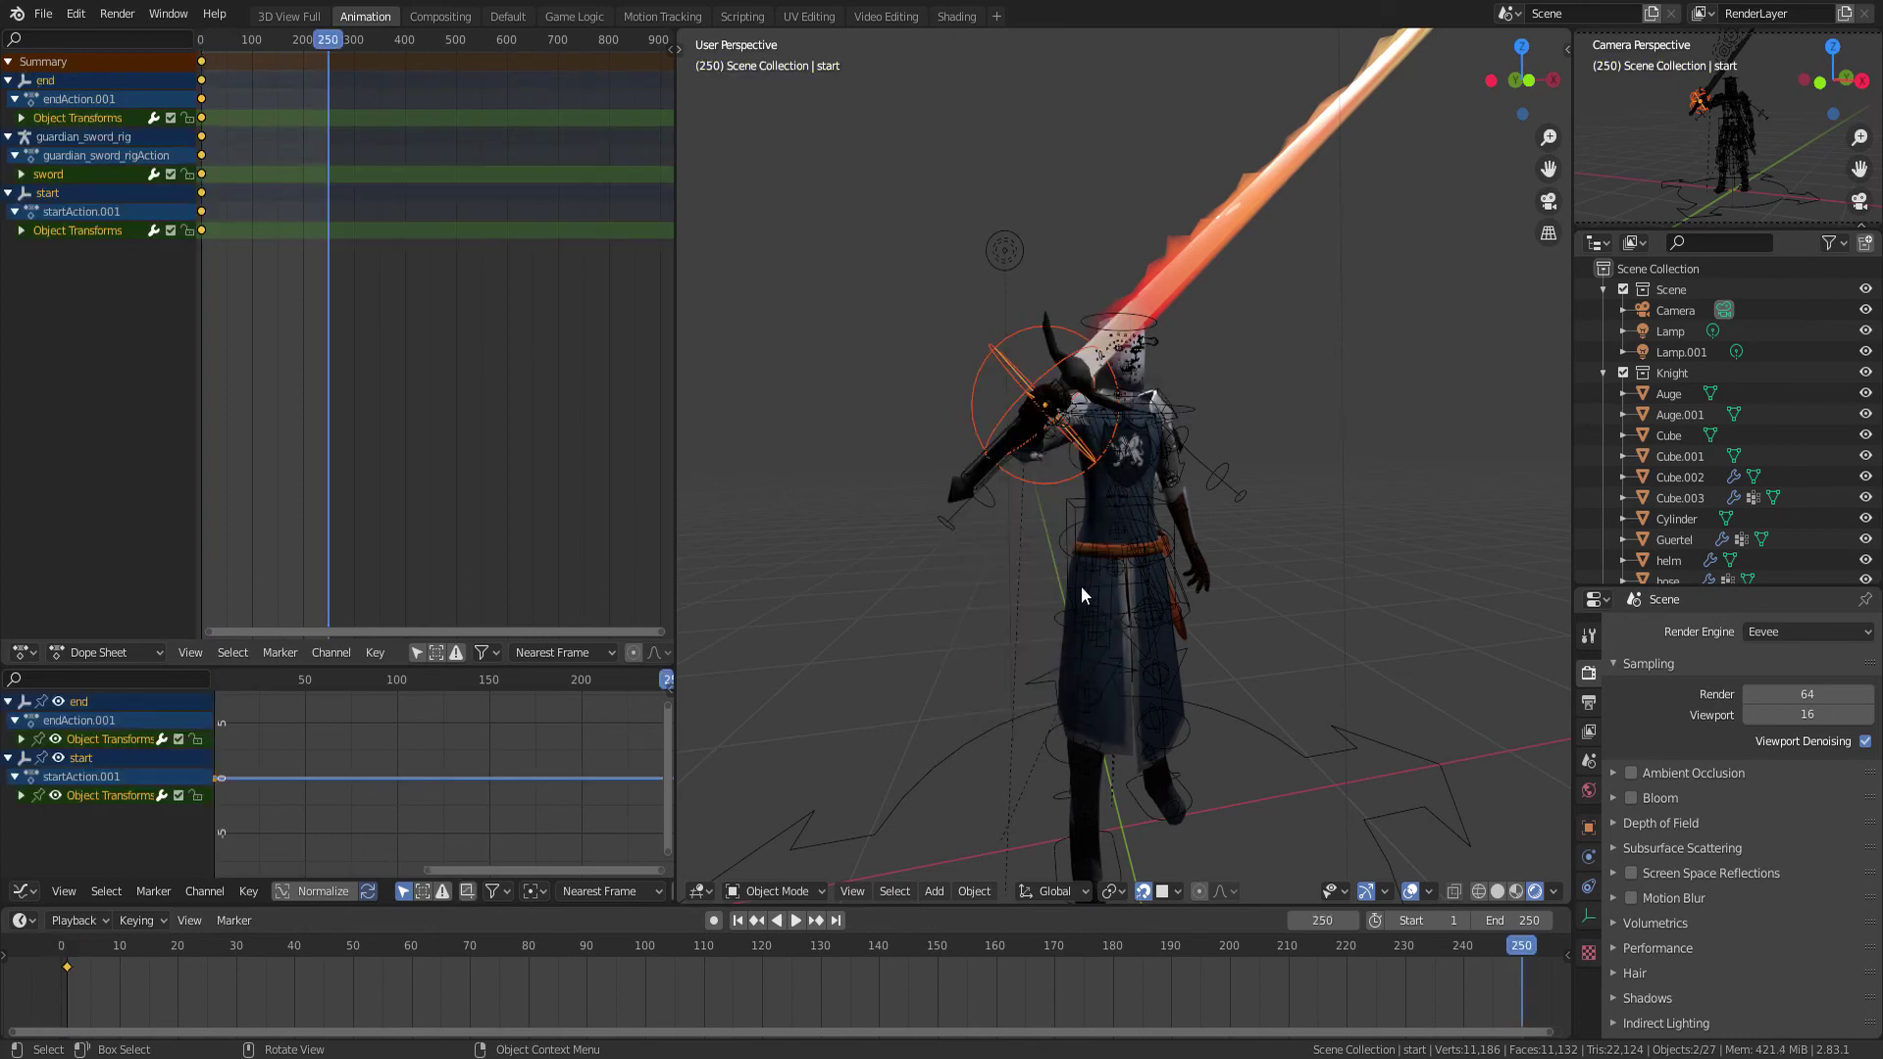
key("g")
left_click(1303, 302)
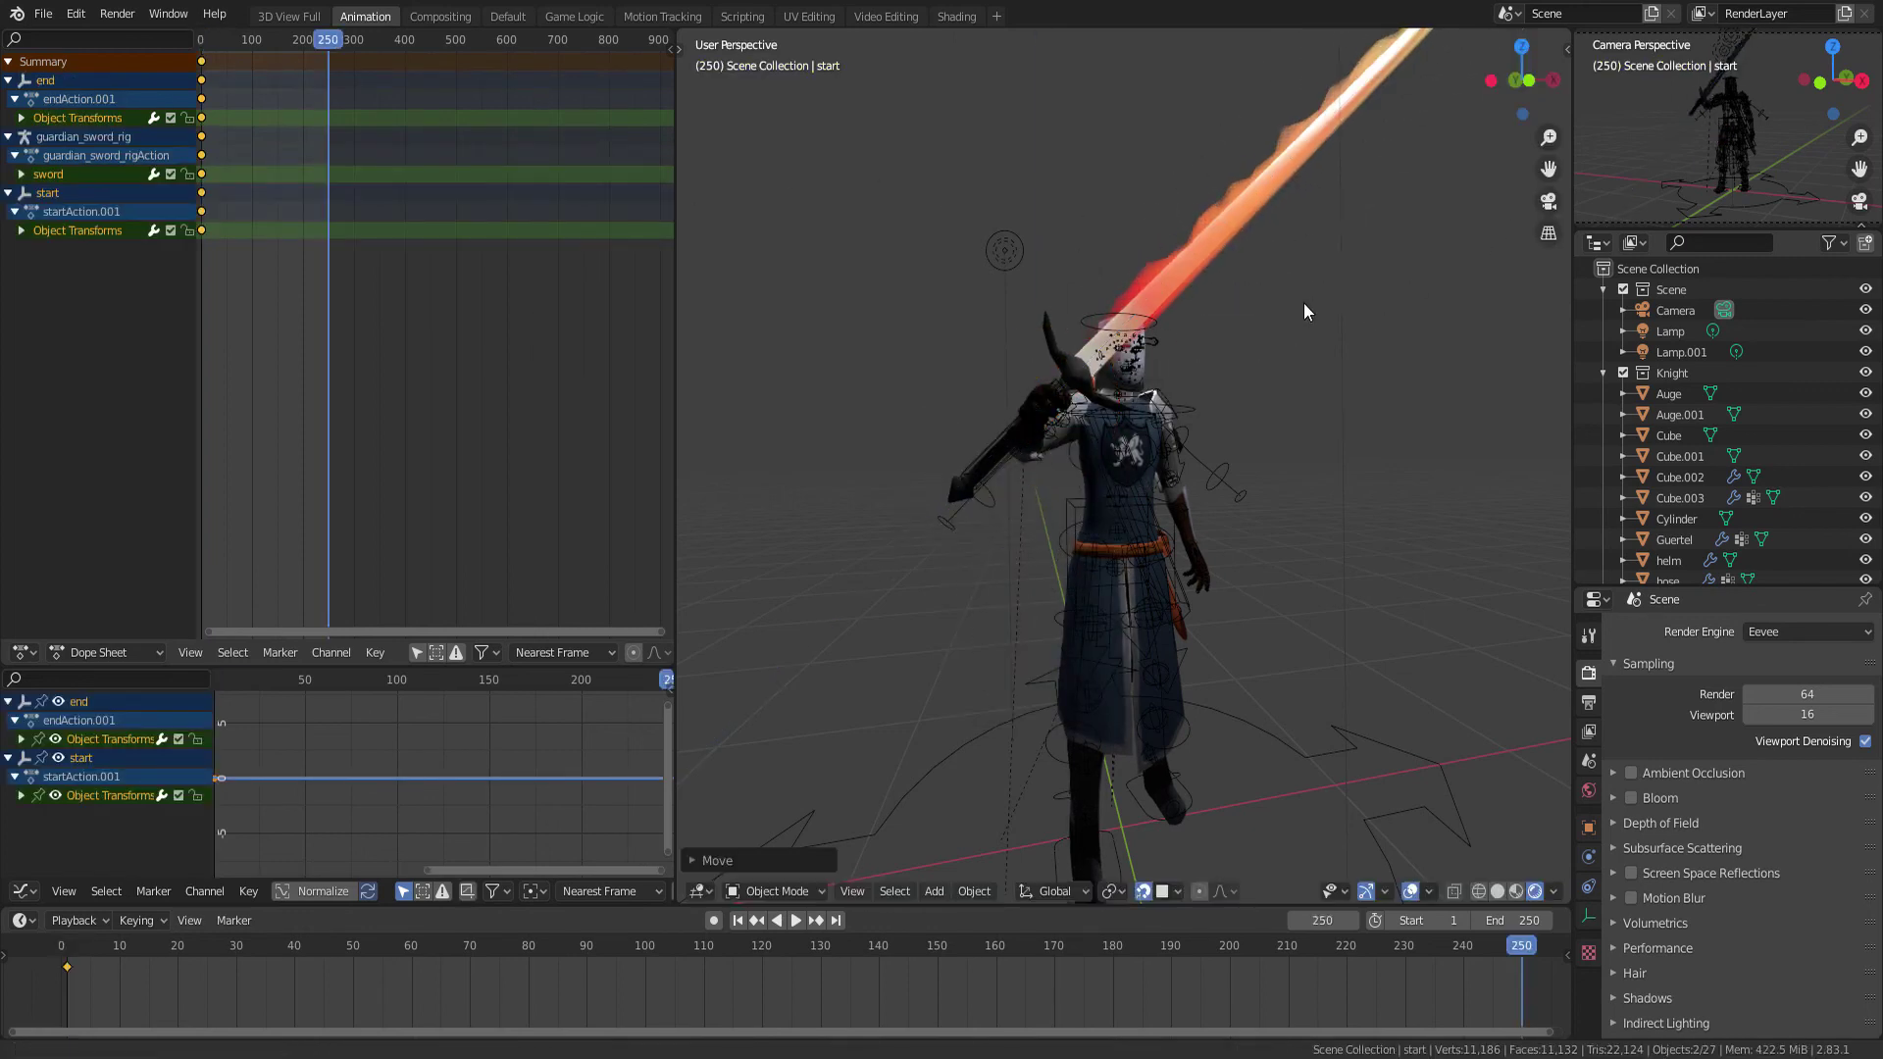
scroll(1303, 302, "down", 4)
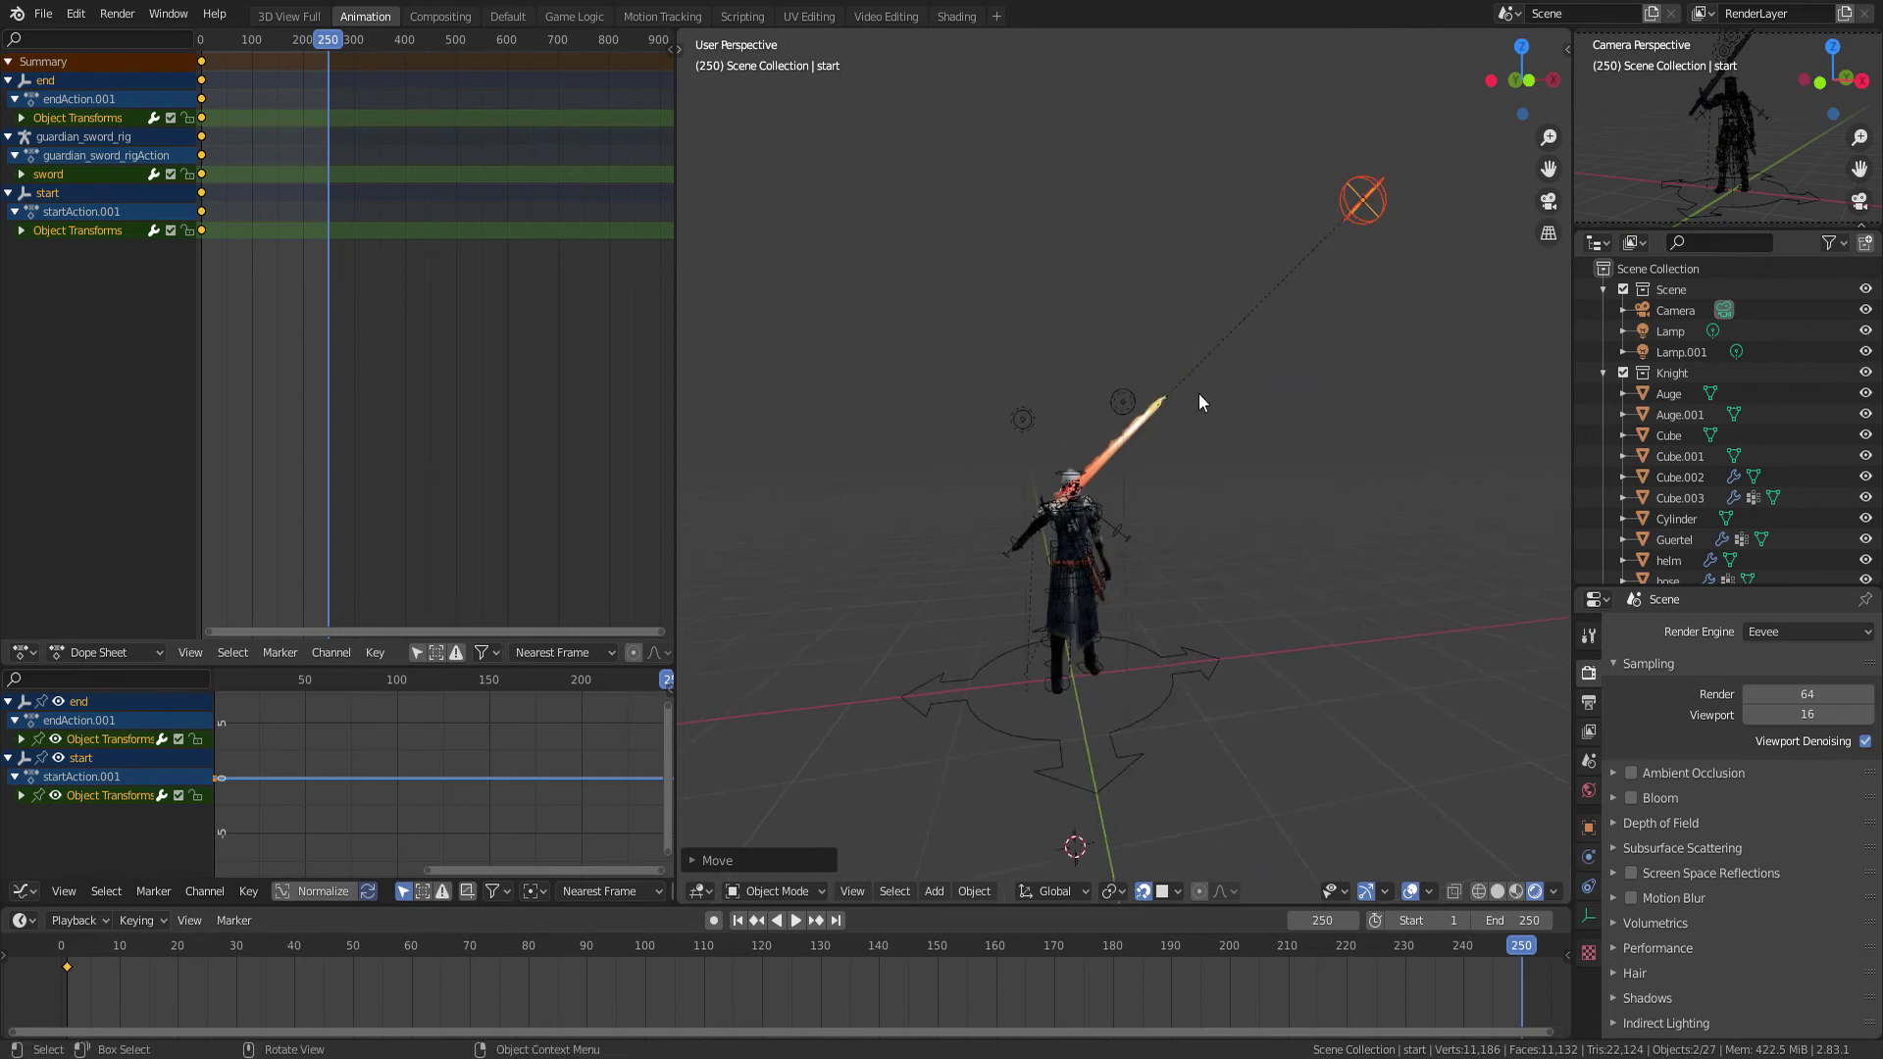
key("i")
left_click(1323, 418)
key("shift+Left")
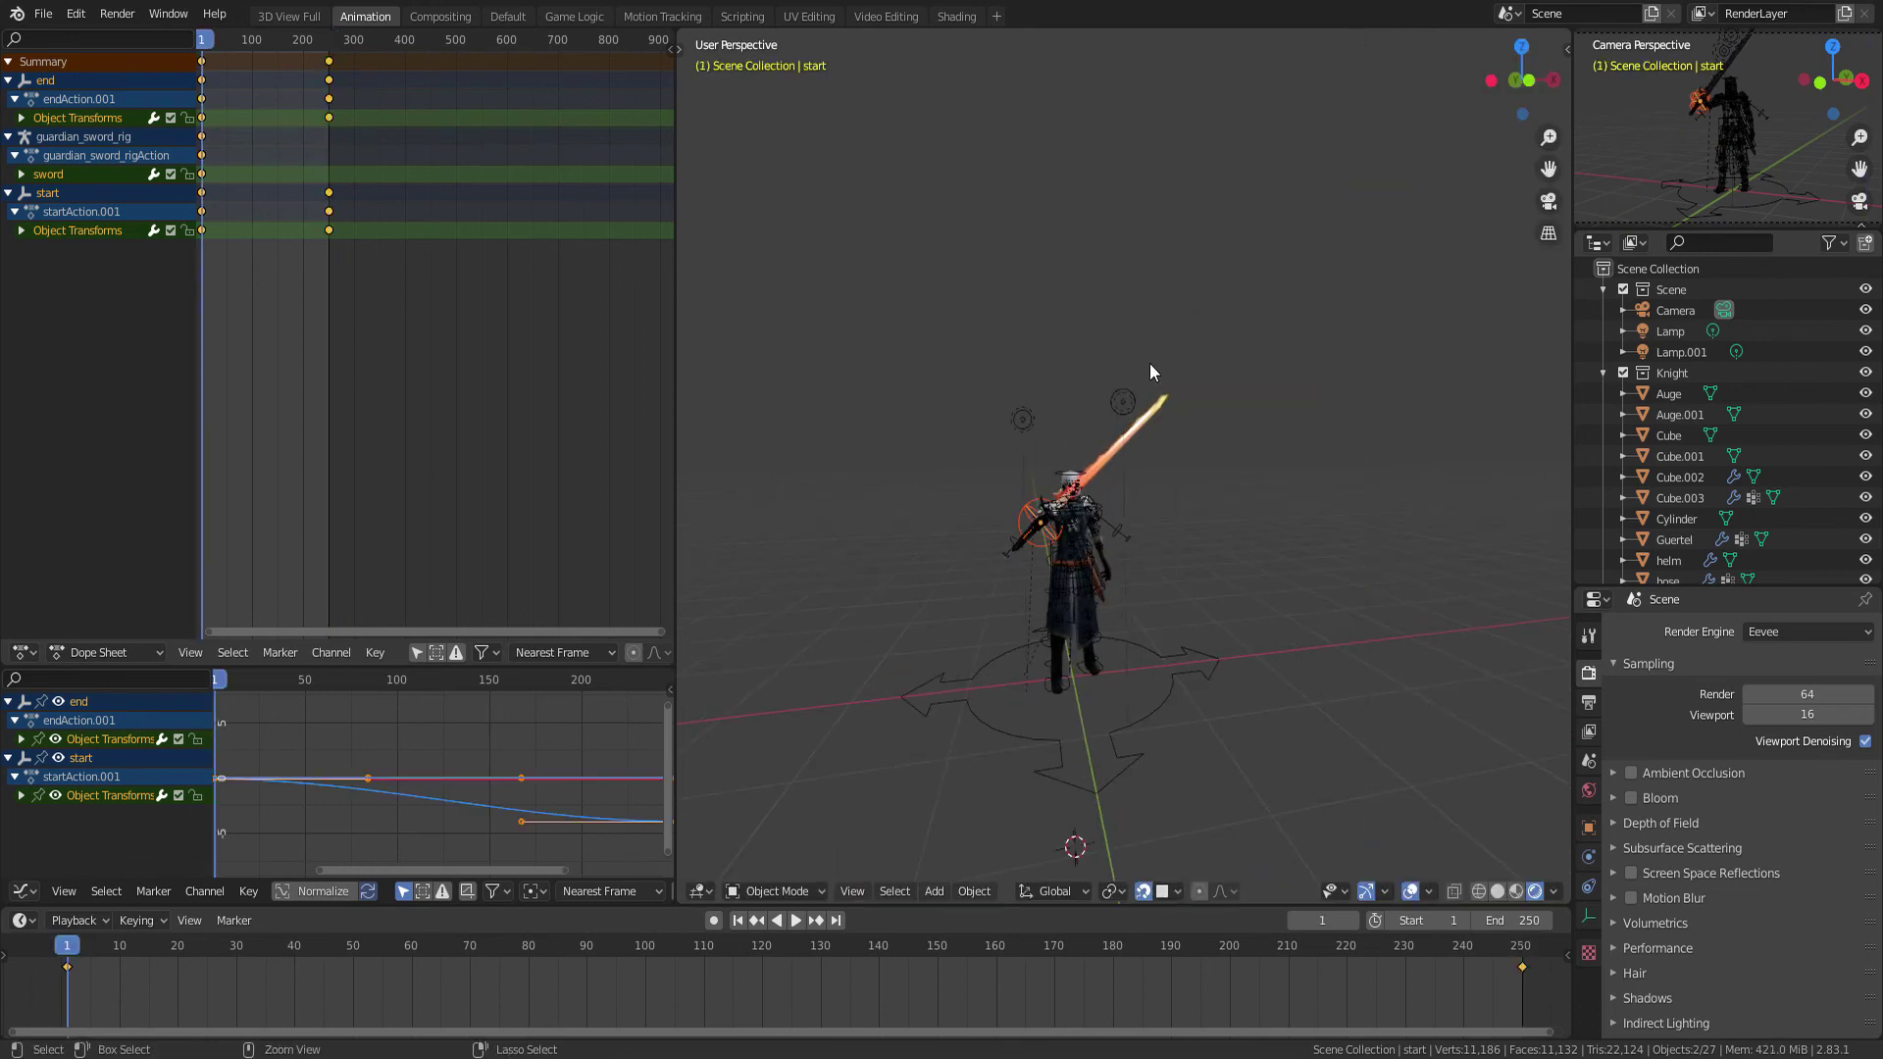
mouse_move(1150, 371)
middle_mouse_down("ctrl")
mouse_move(1115, 495)
mouse_move(1186, 473)
middle_mouse_up("ctrl")
Rescale the empty, play the animation, and attempt an Alt+S scale reset, then cancel
key("s")
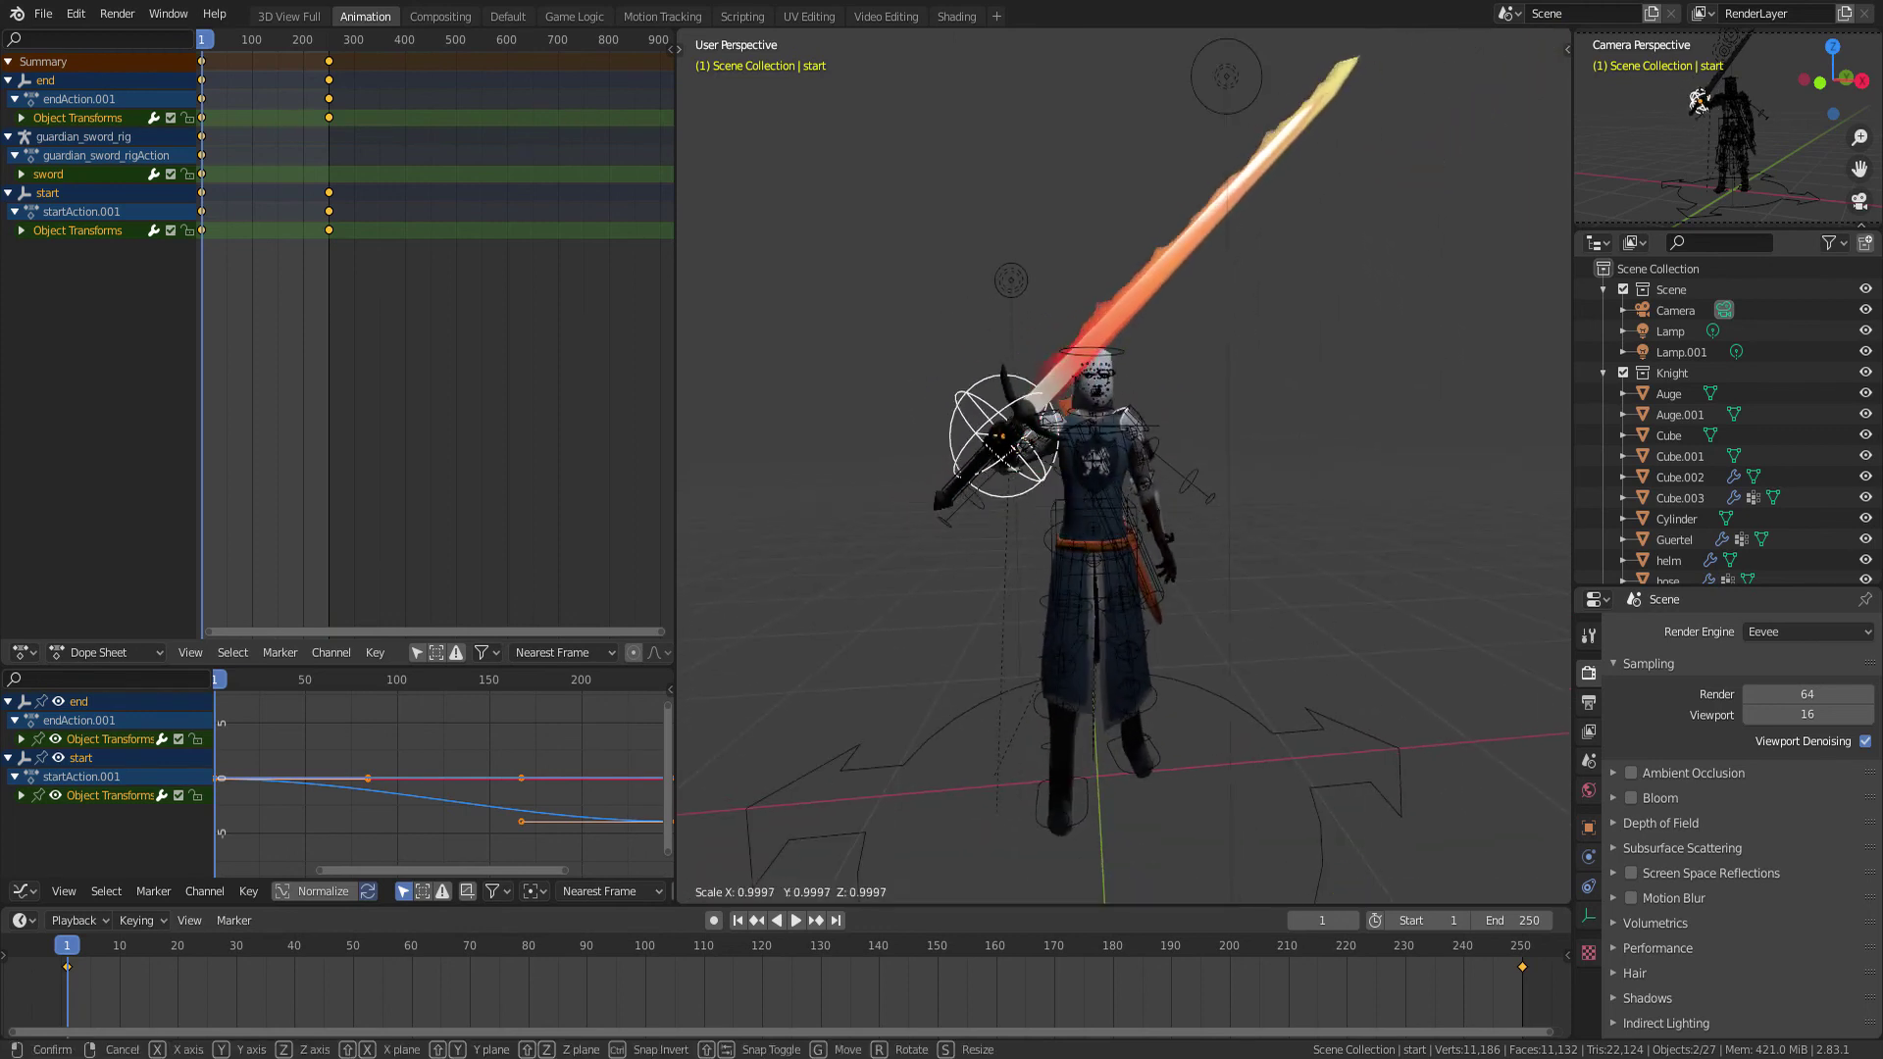
key("Return")
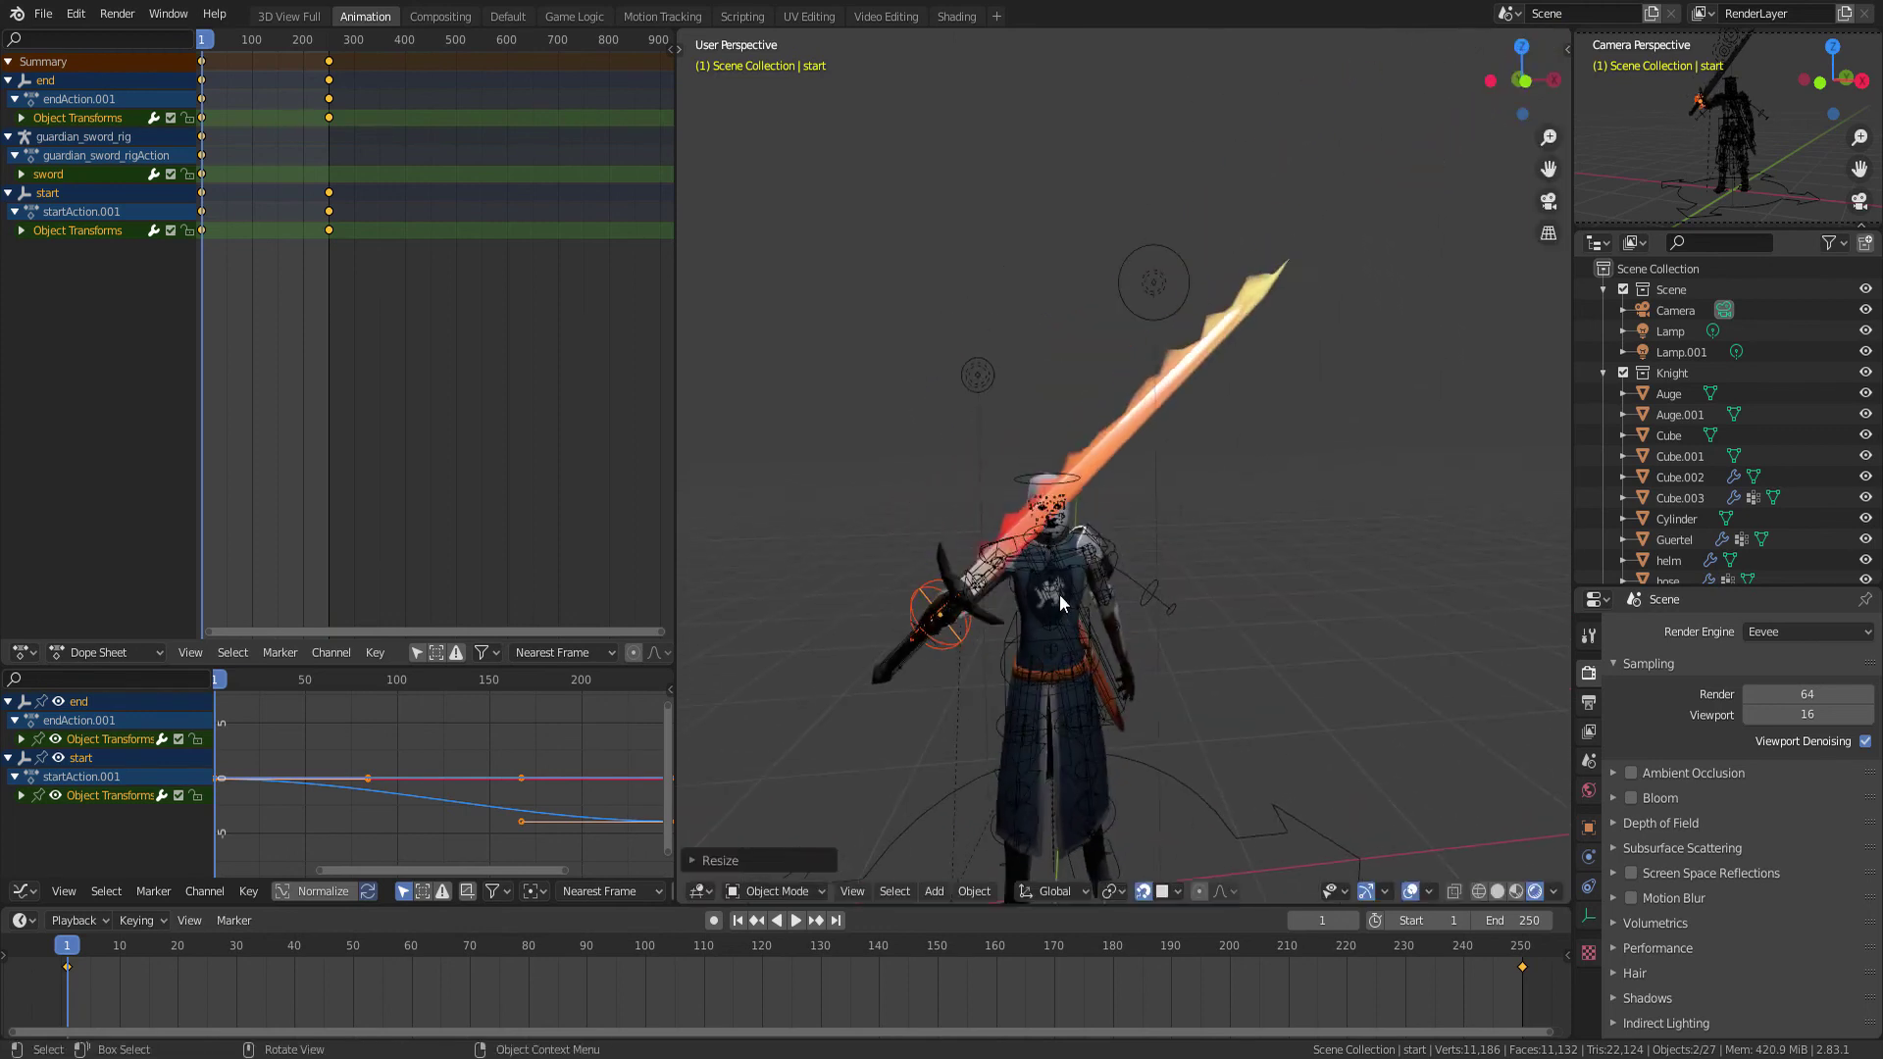
key("space")
key("space")
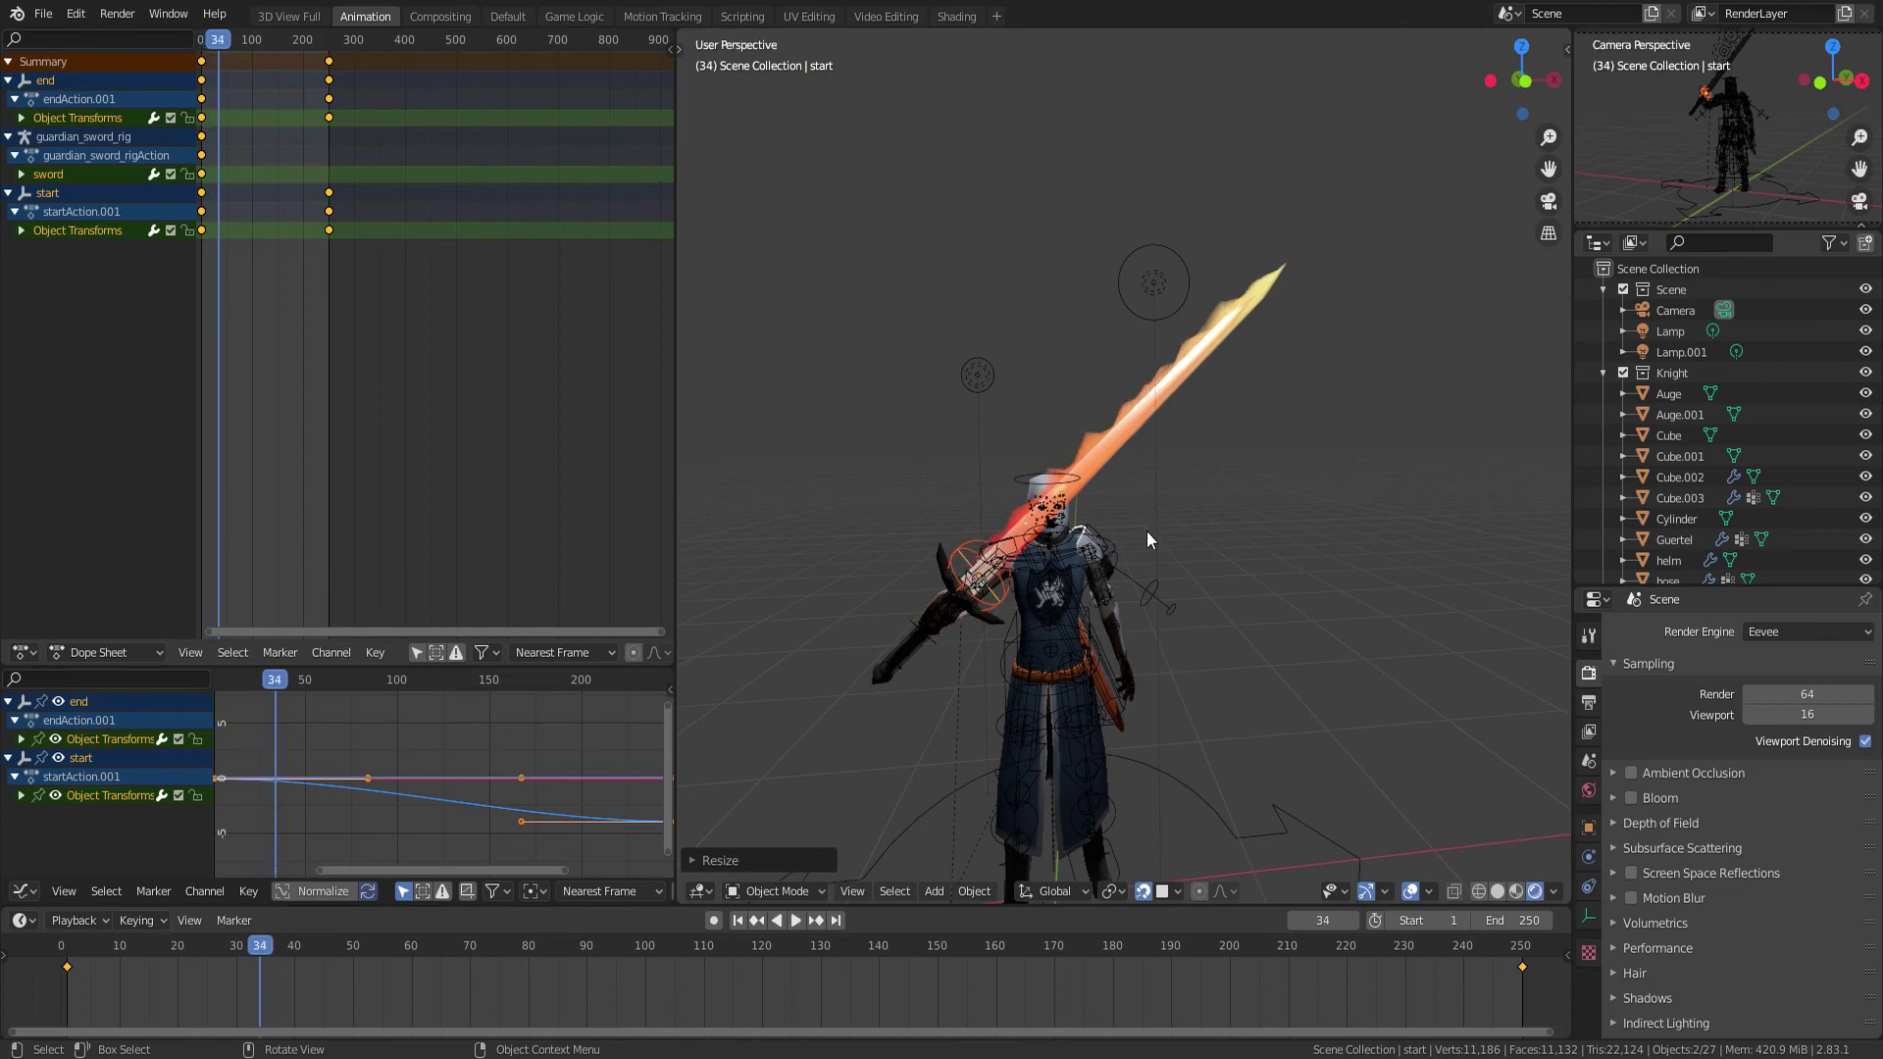
key("alt+s")
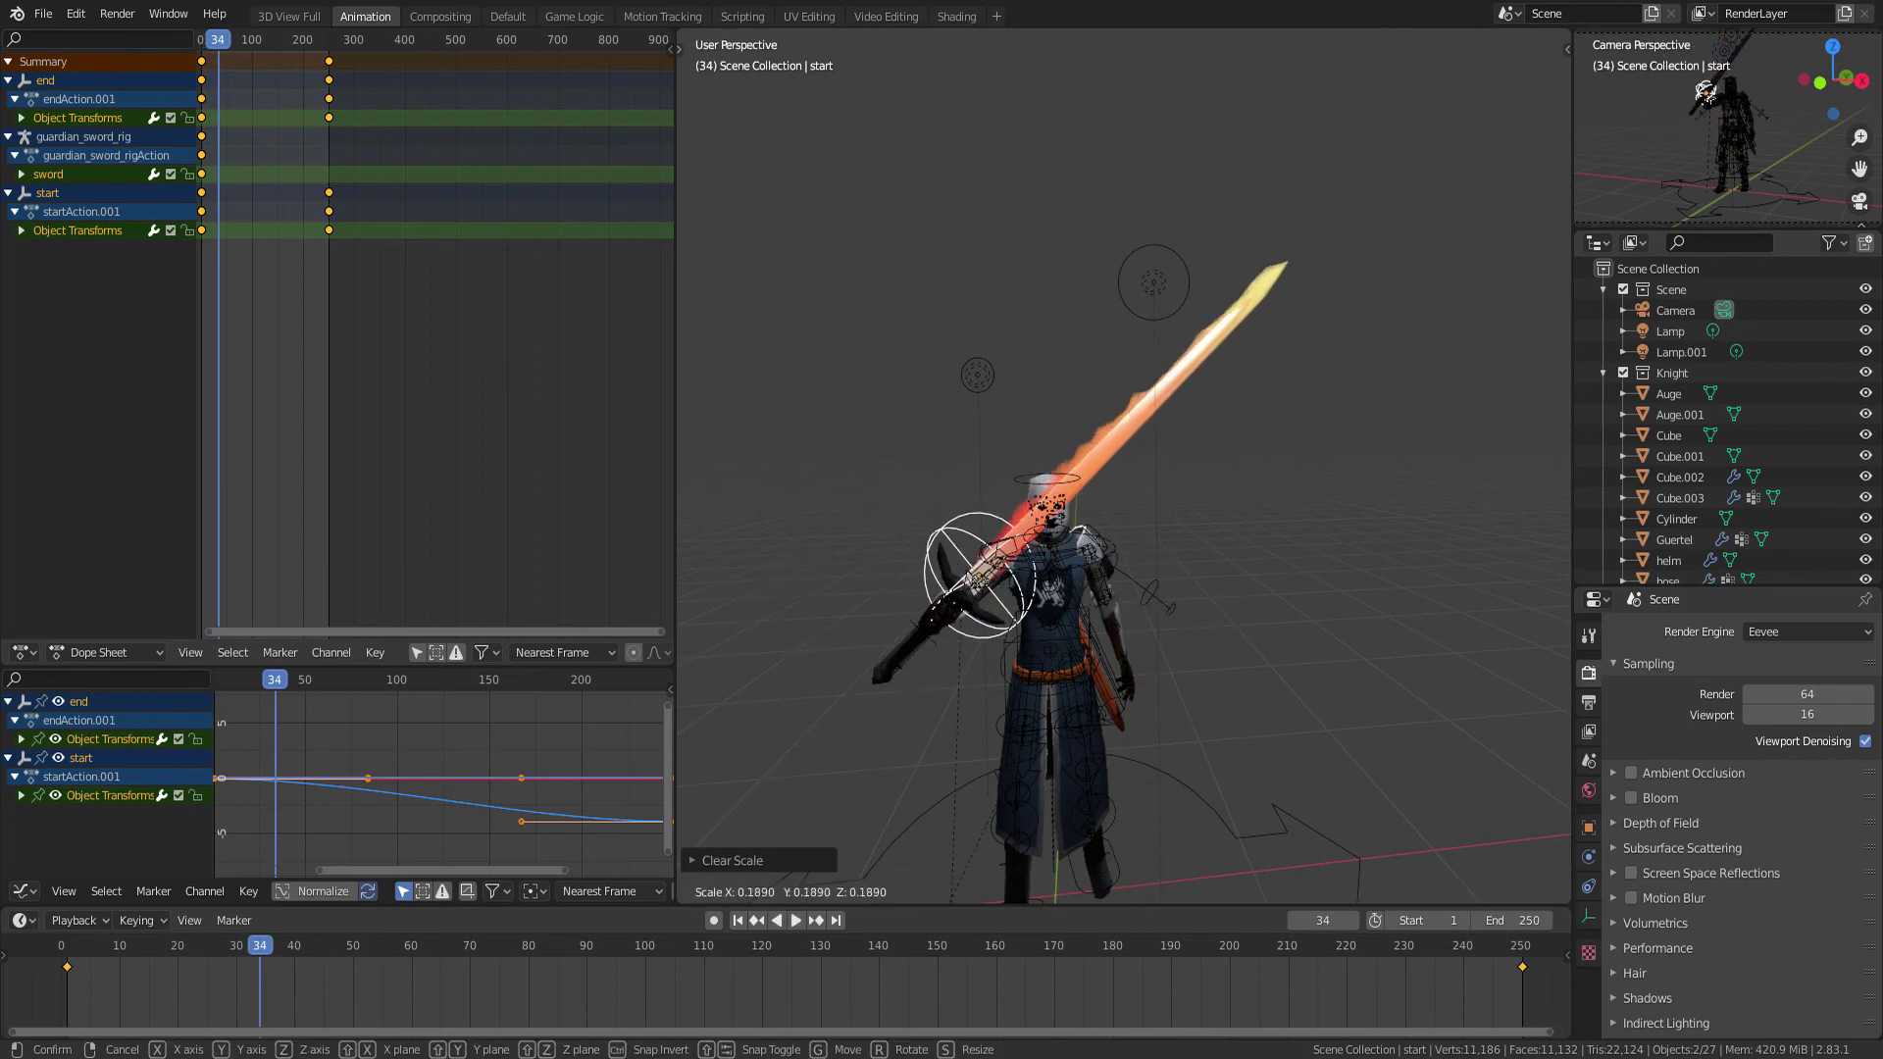
right_click(1189, 469)
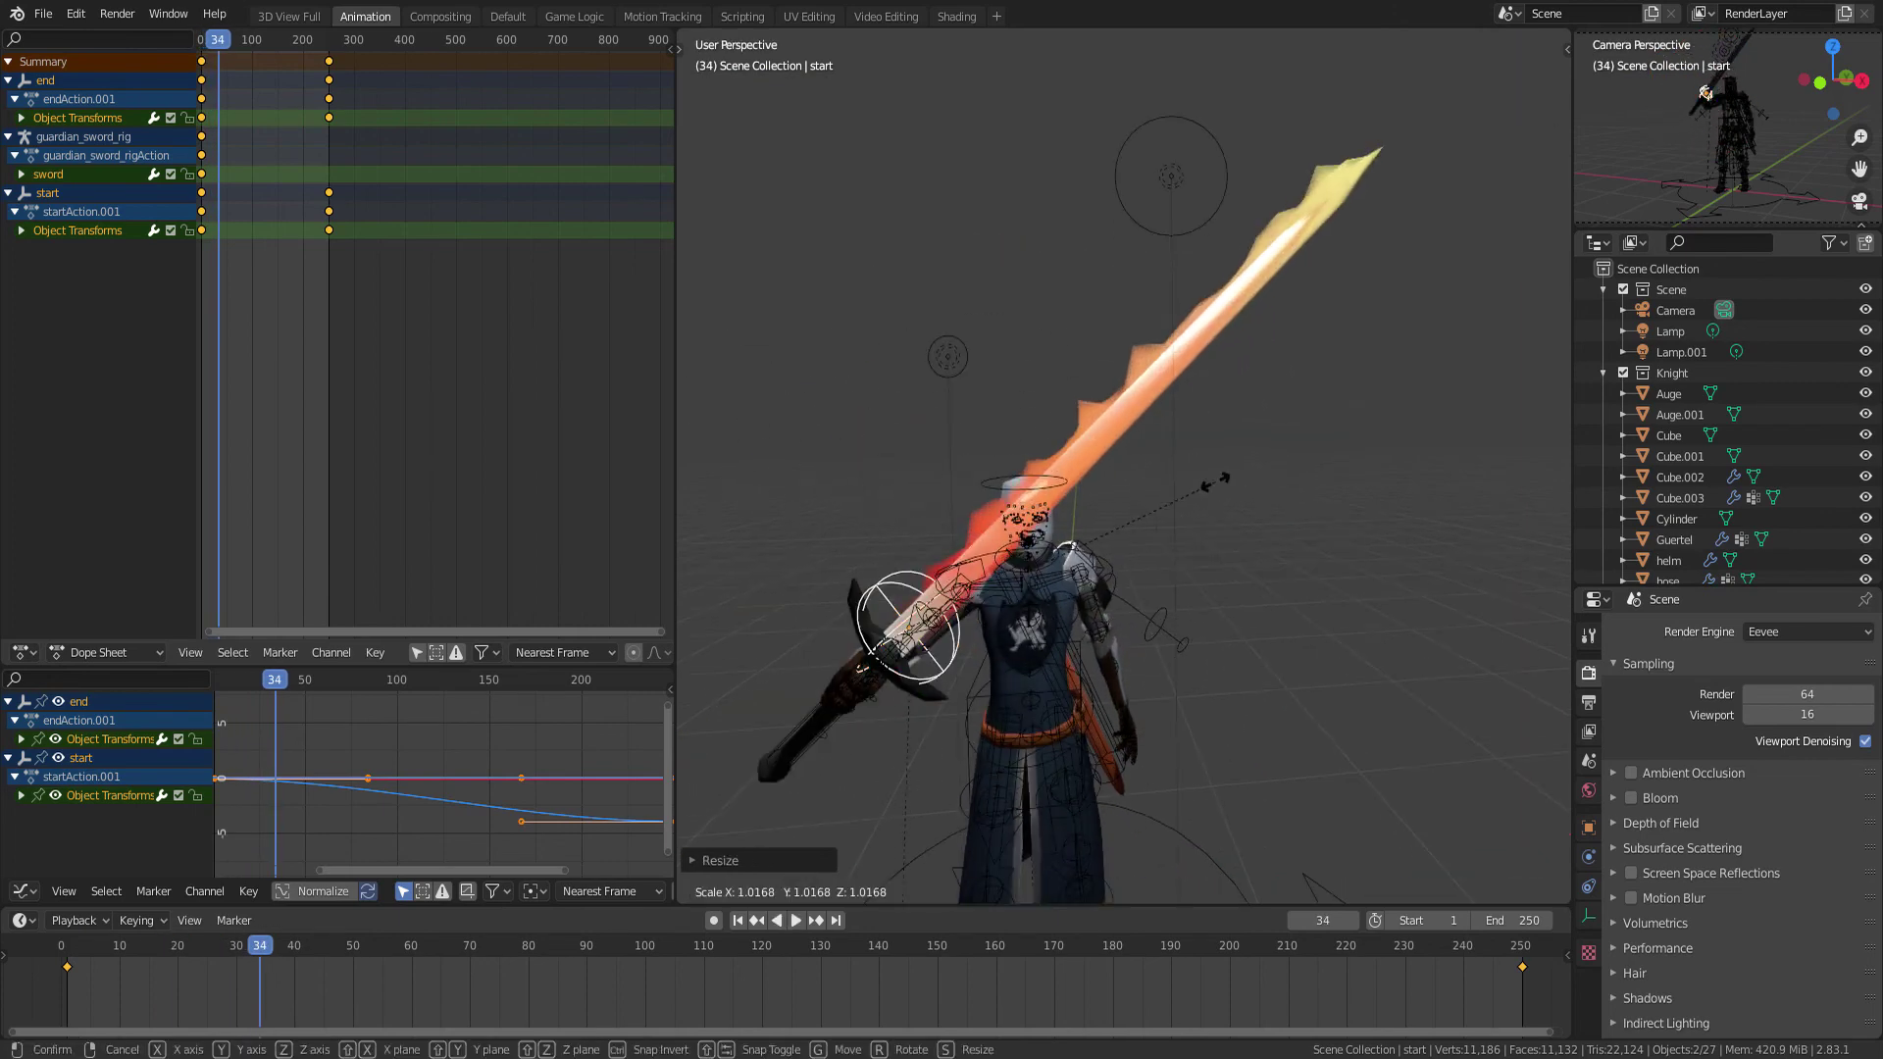
middle_click_drag(1189, 468, 1353, 294)
left_click(1368, 257)
Add a level-1 Subdivision Surface to the sword and move it to the top of the stack
key("ctrl+1")
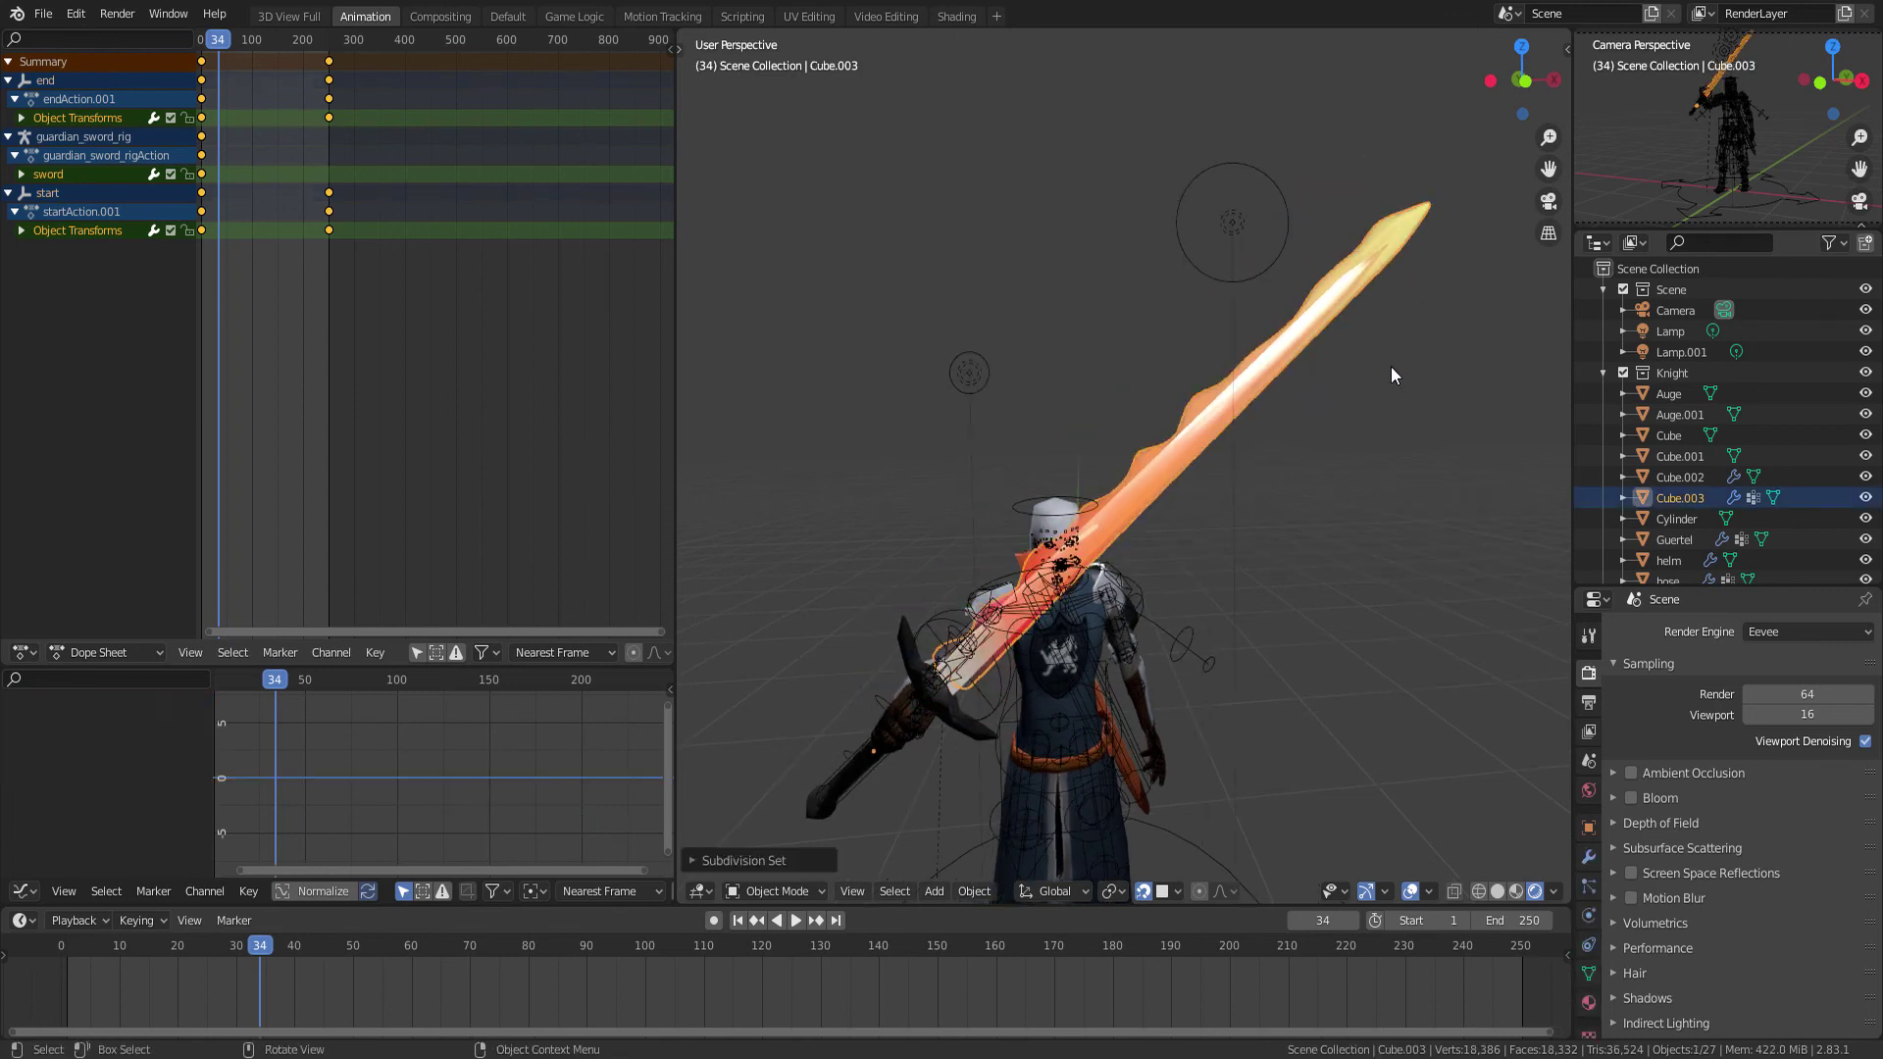
left_click(1589, 857)
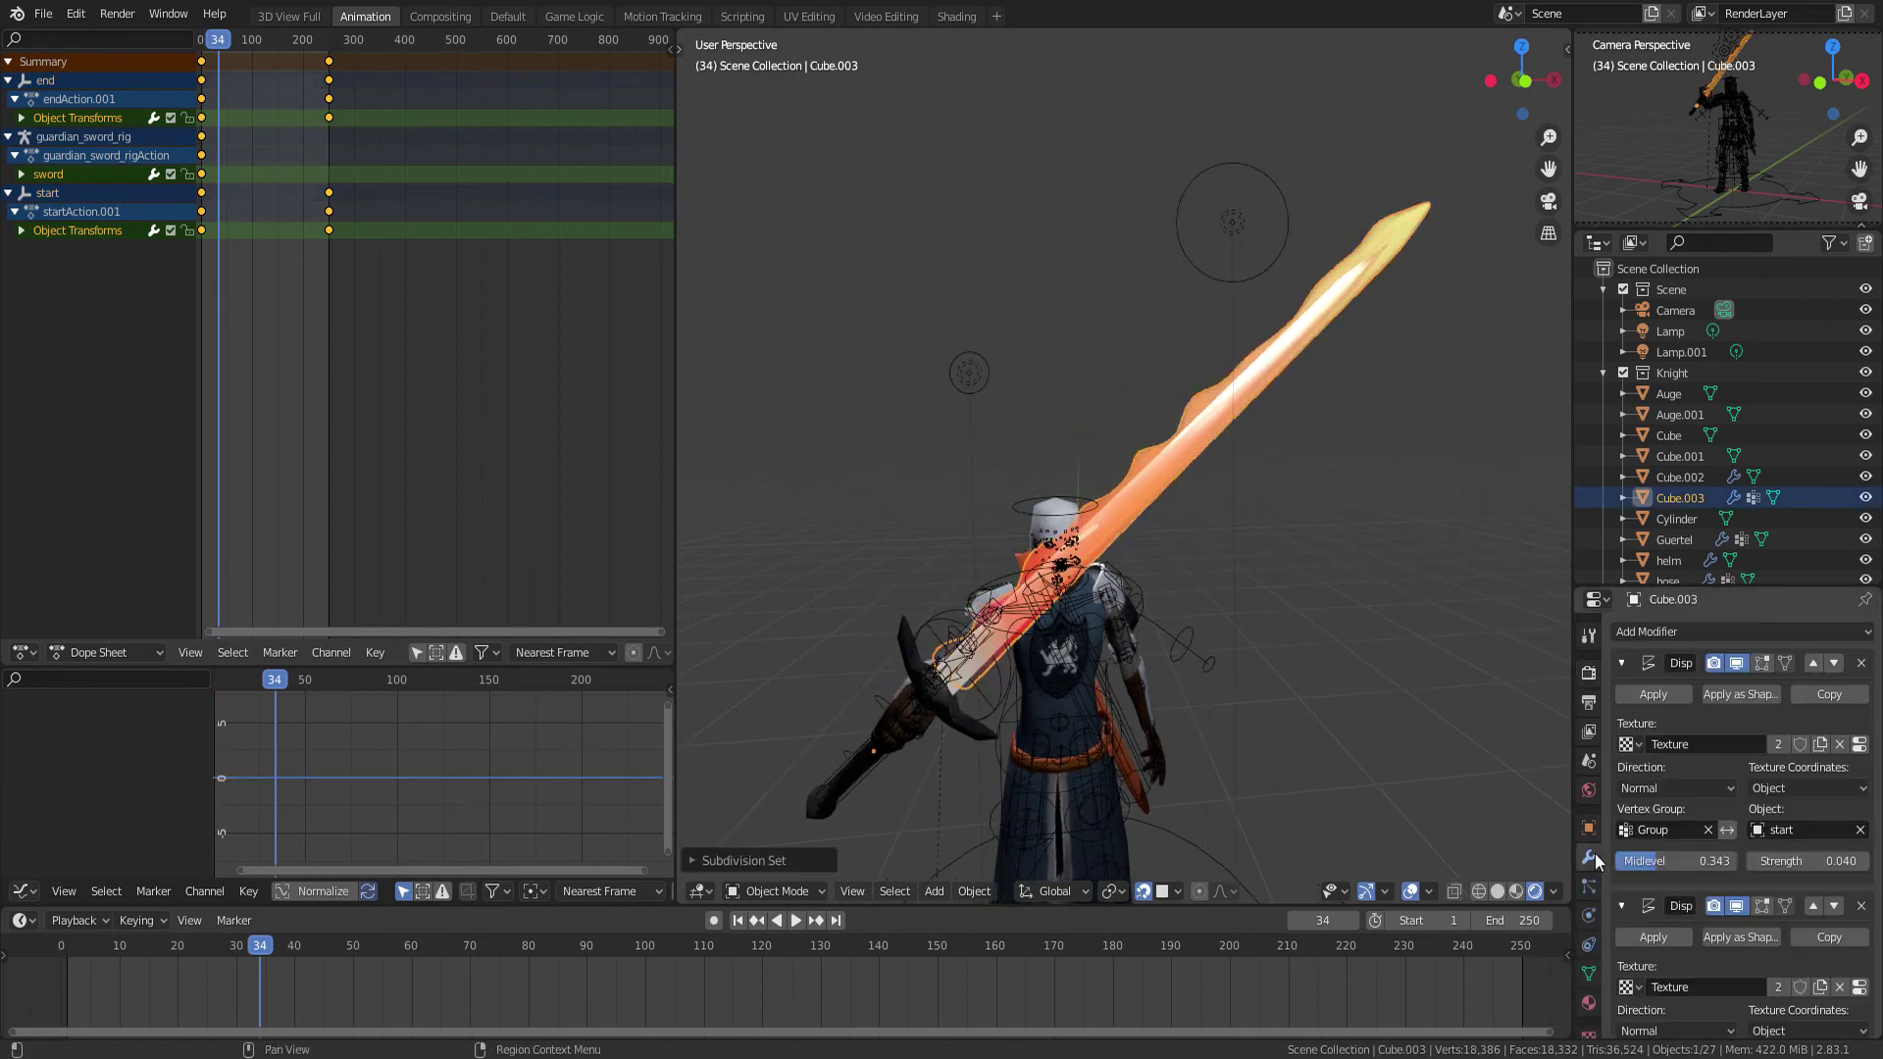
left_click(1621, 663)
left_click(1620, 699)
left_click(1622, 735)
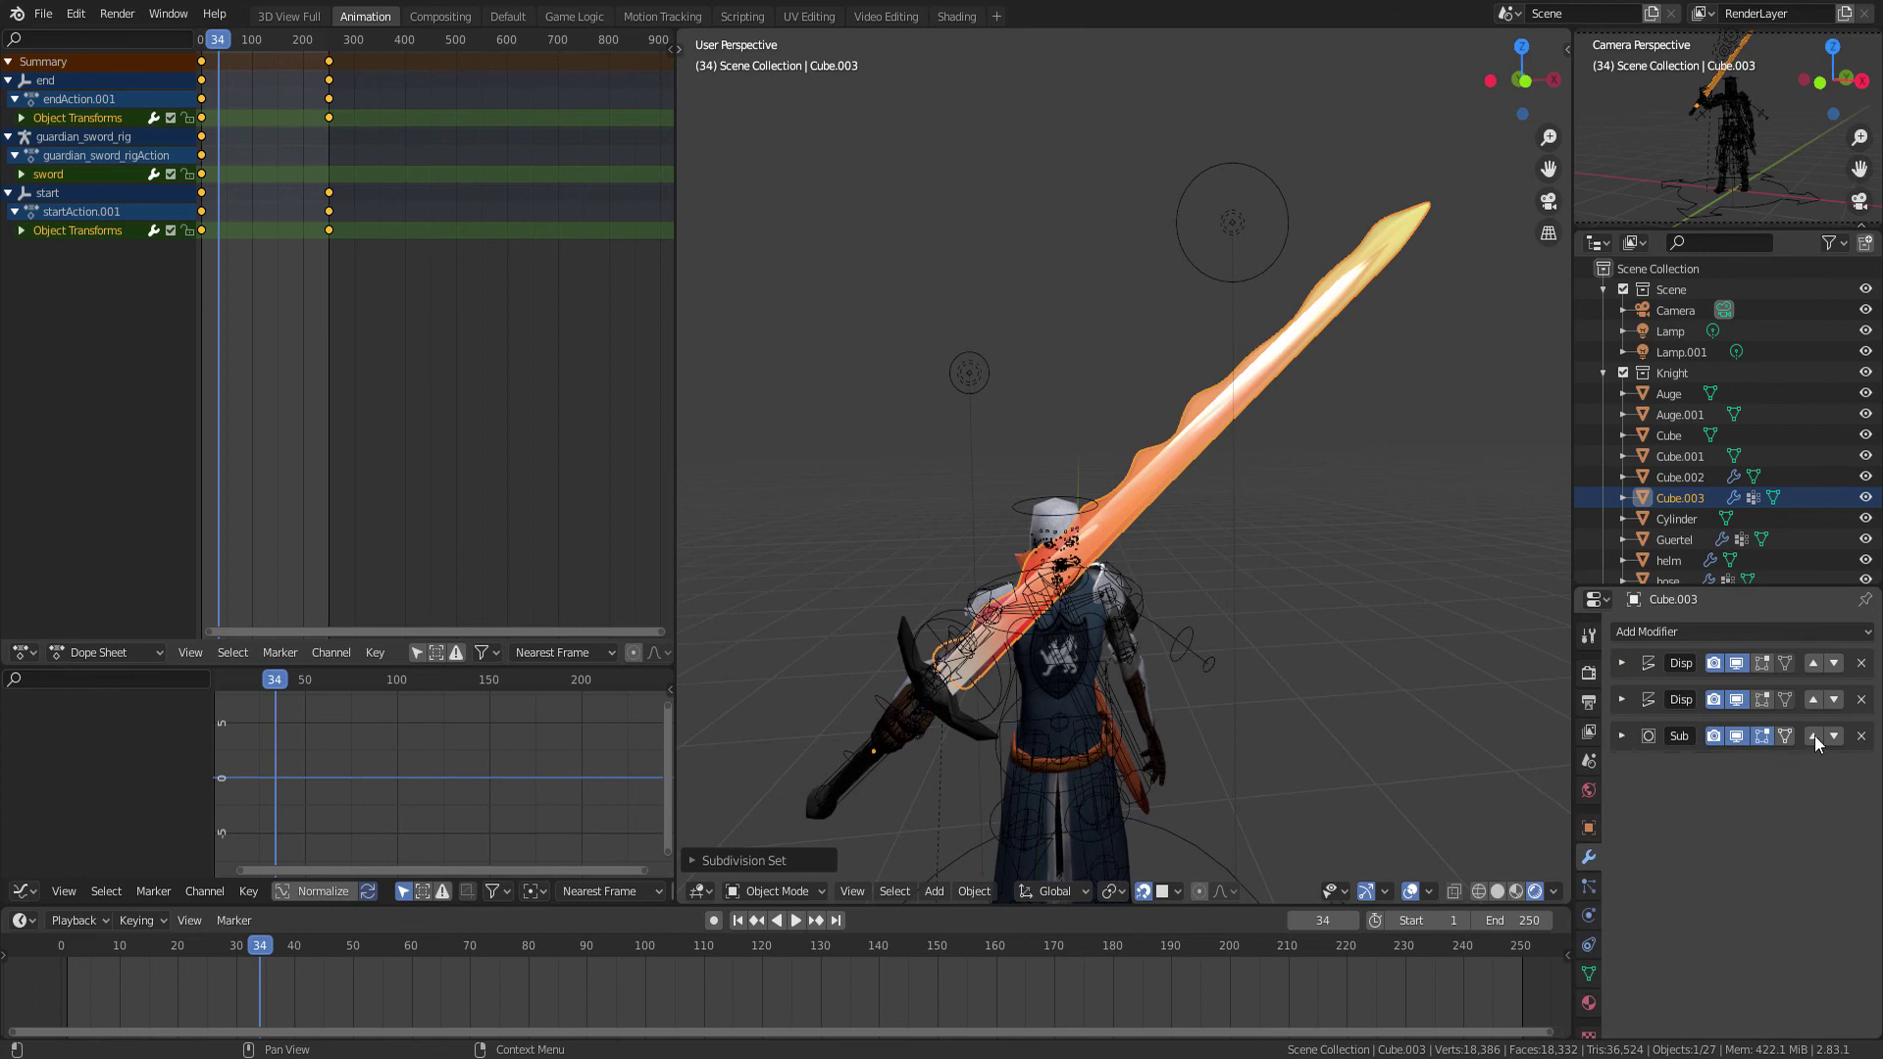
left_click(1814, 736)
left_click(1813, 700)
Preview the flame animation, then delete the Subdivision Surface modifier
key("space")
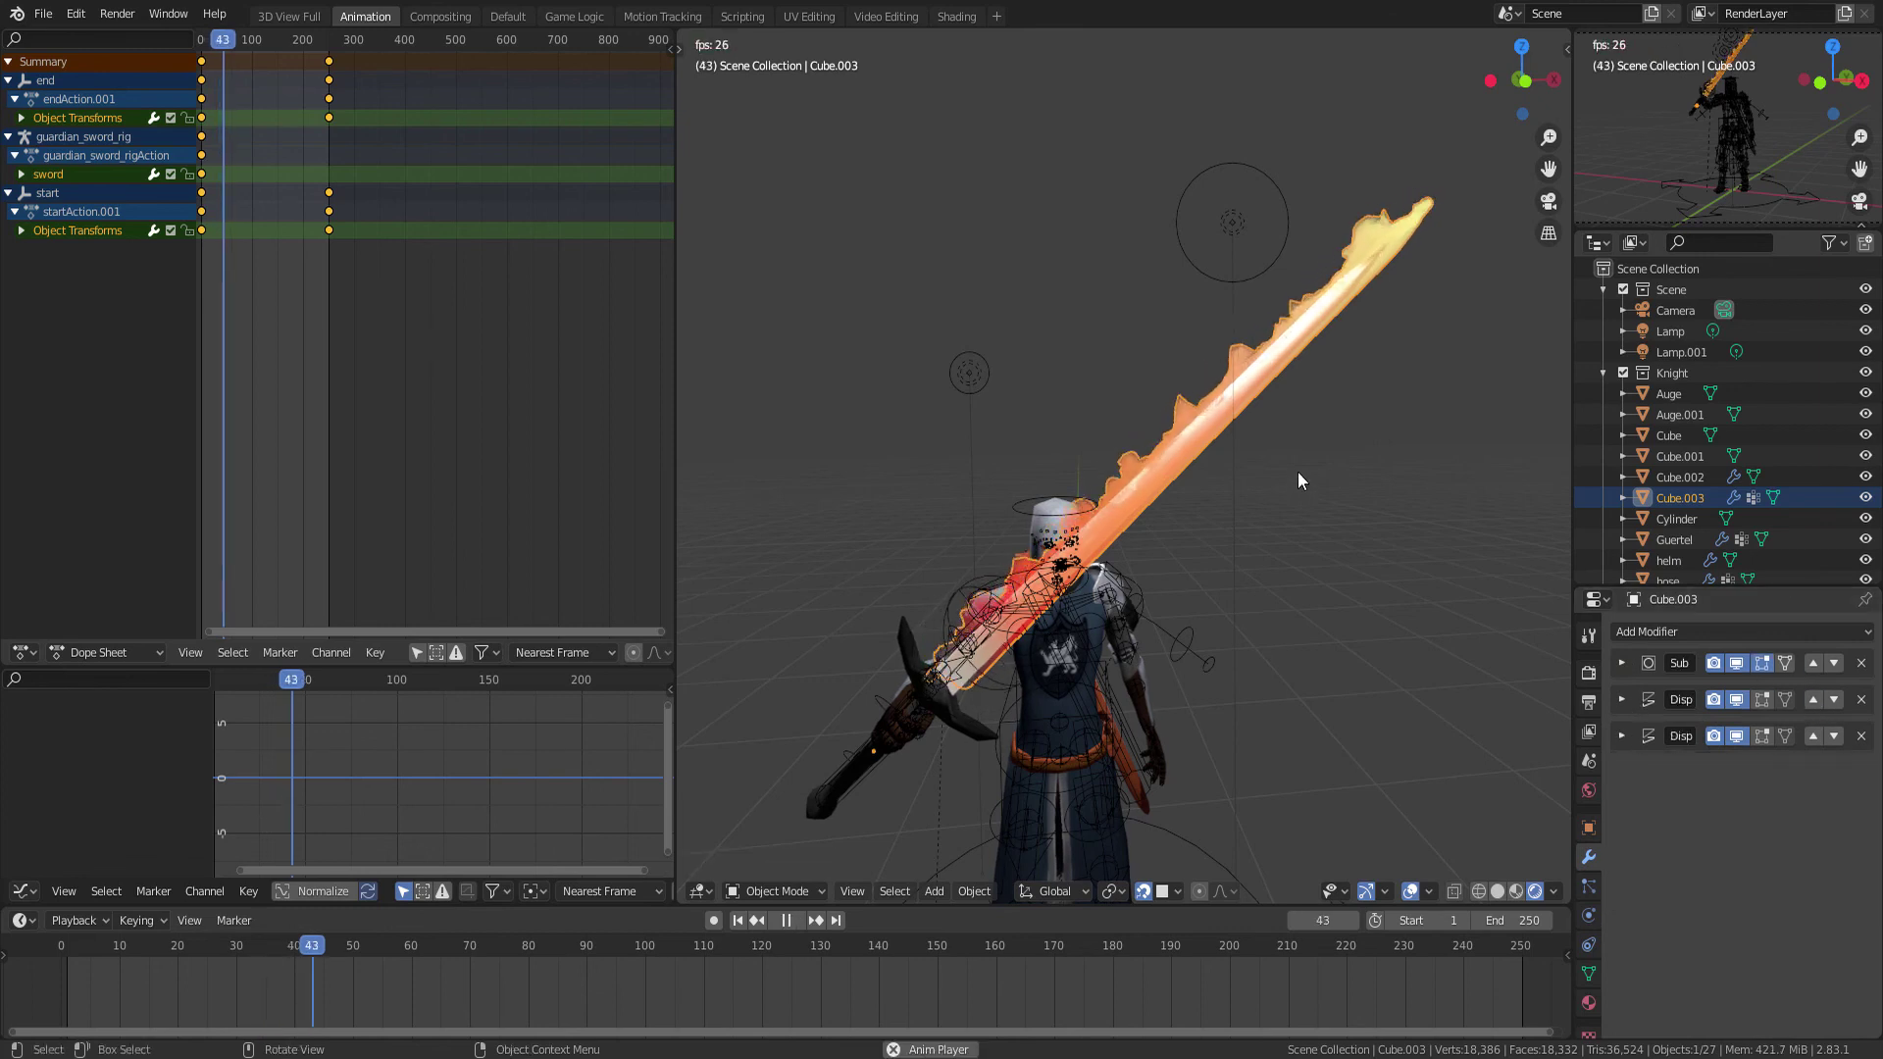
key("space")
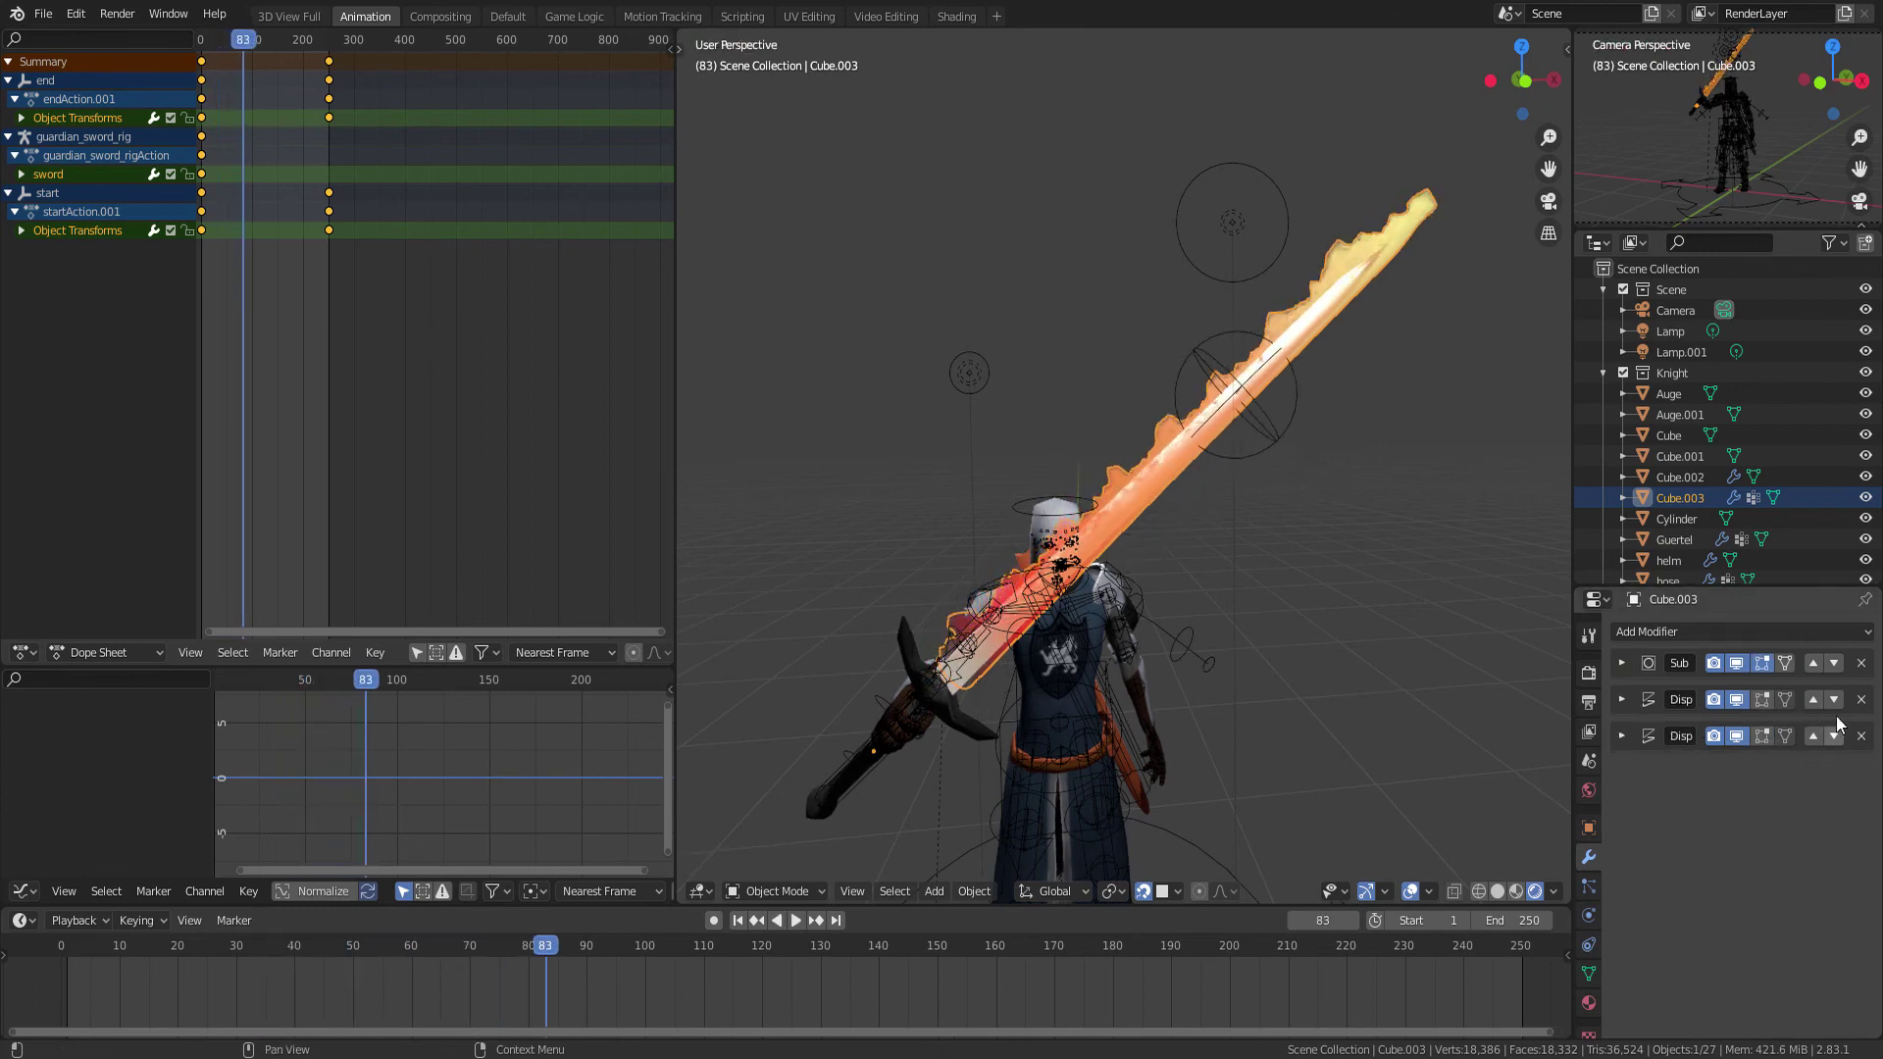
left_click(1861, 663)
middle_click_drag(1128, 549, 1086, 540)
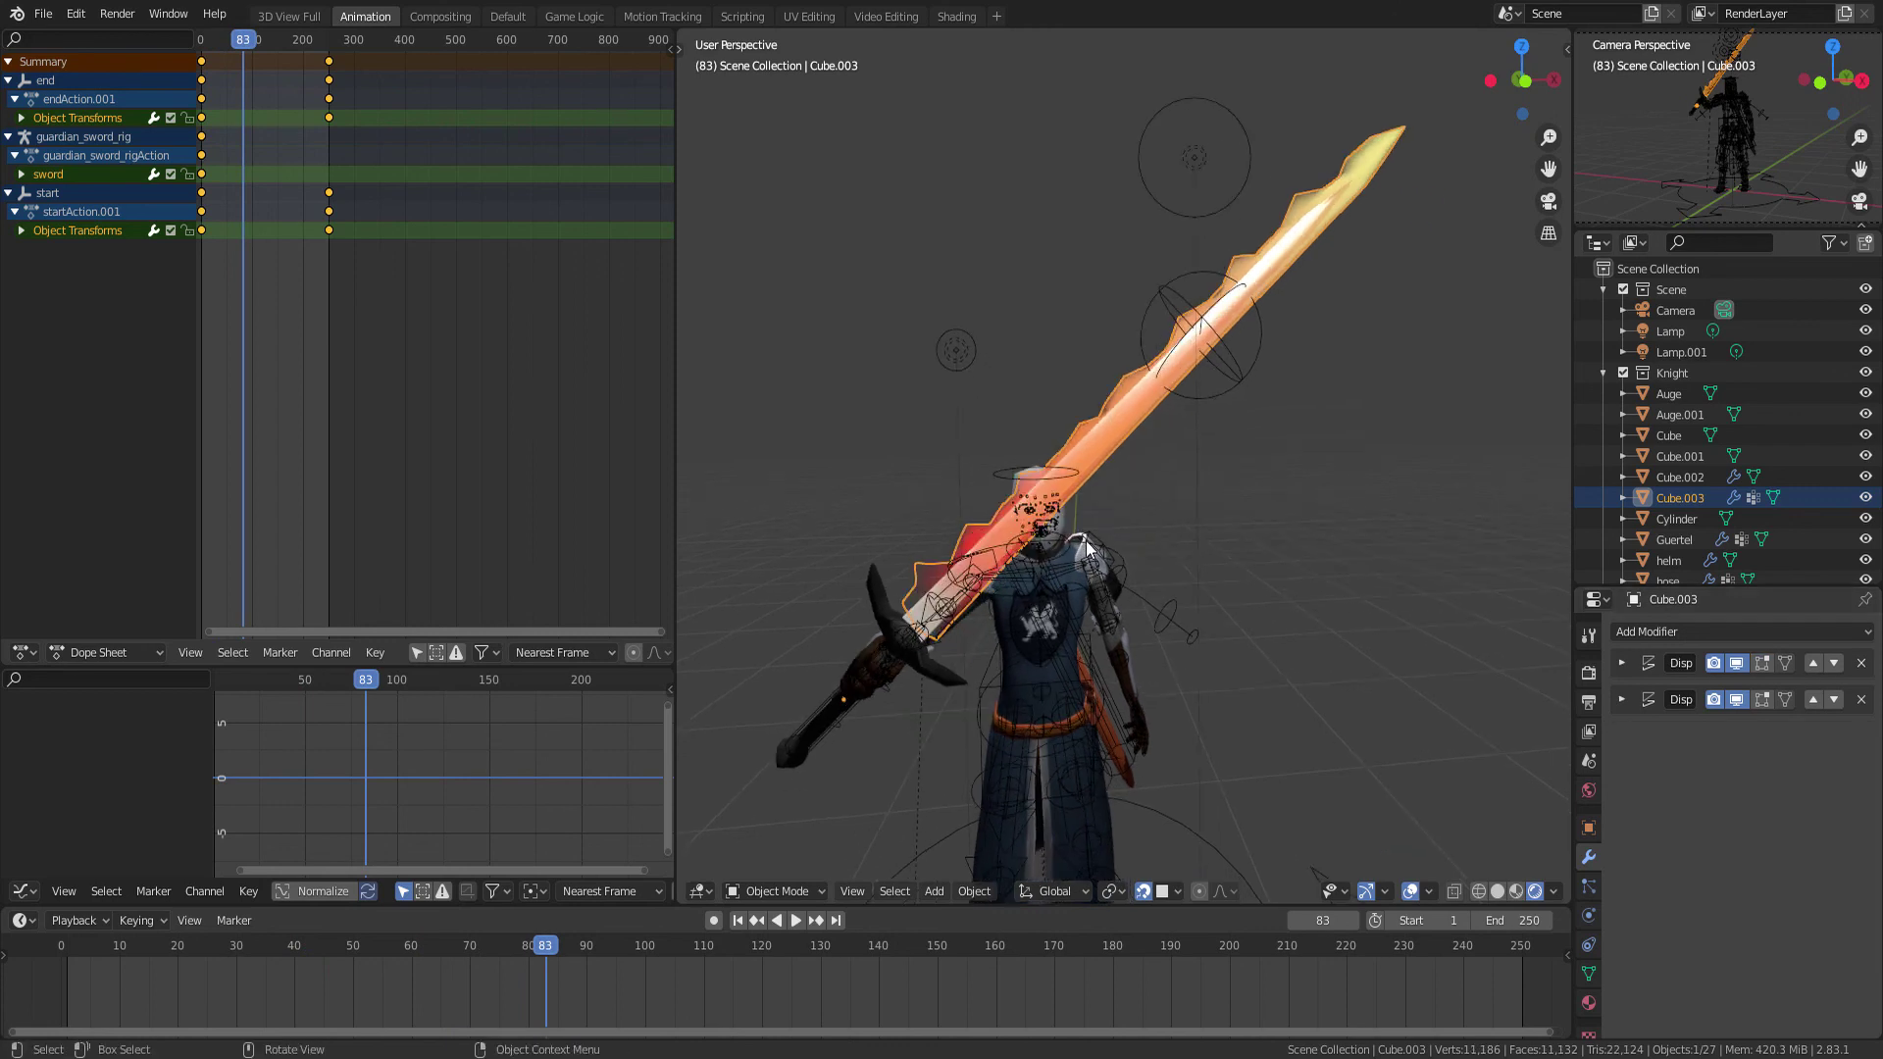
Switch to the Shading workspace and hide the viewport overlays
left_click(451, 17)
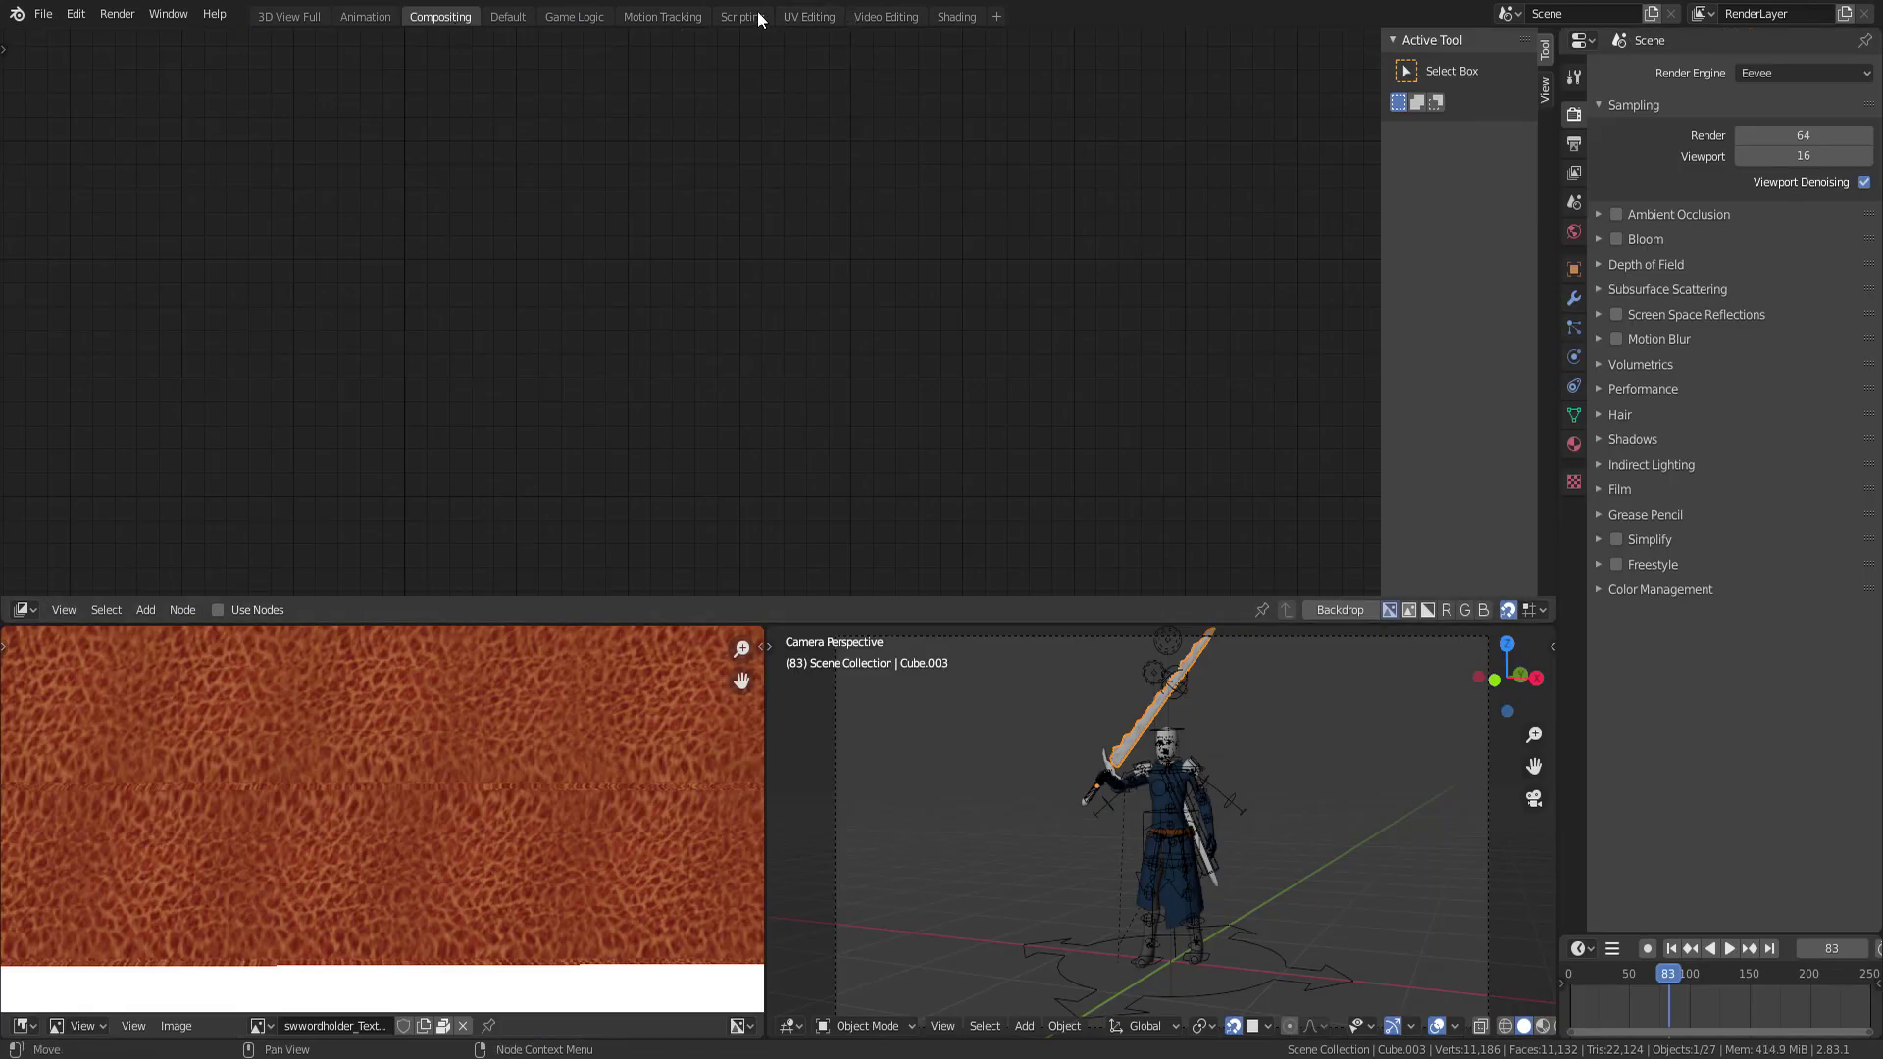
left_click(956, 17)
middle_click_drag(1008, 249, 1026, 461)
scroll(1047, 413, "up", 3)
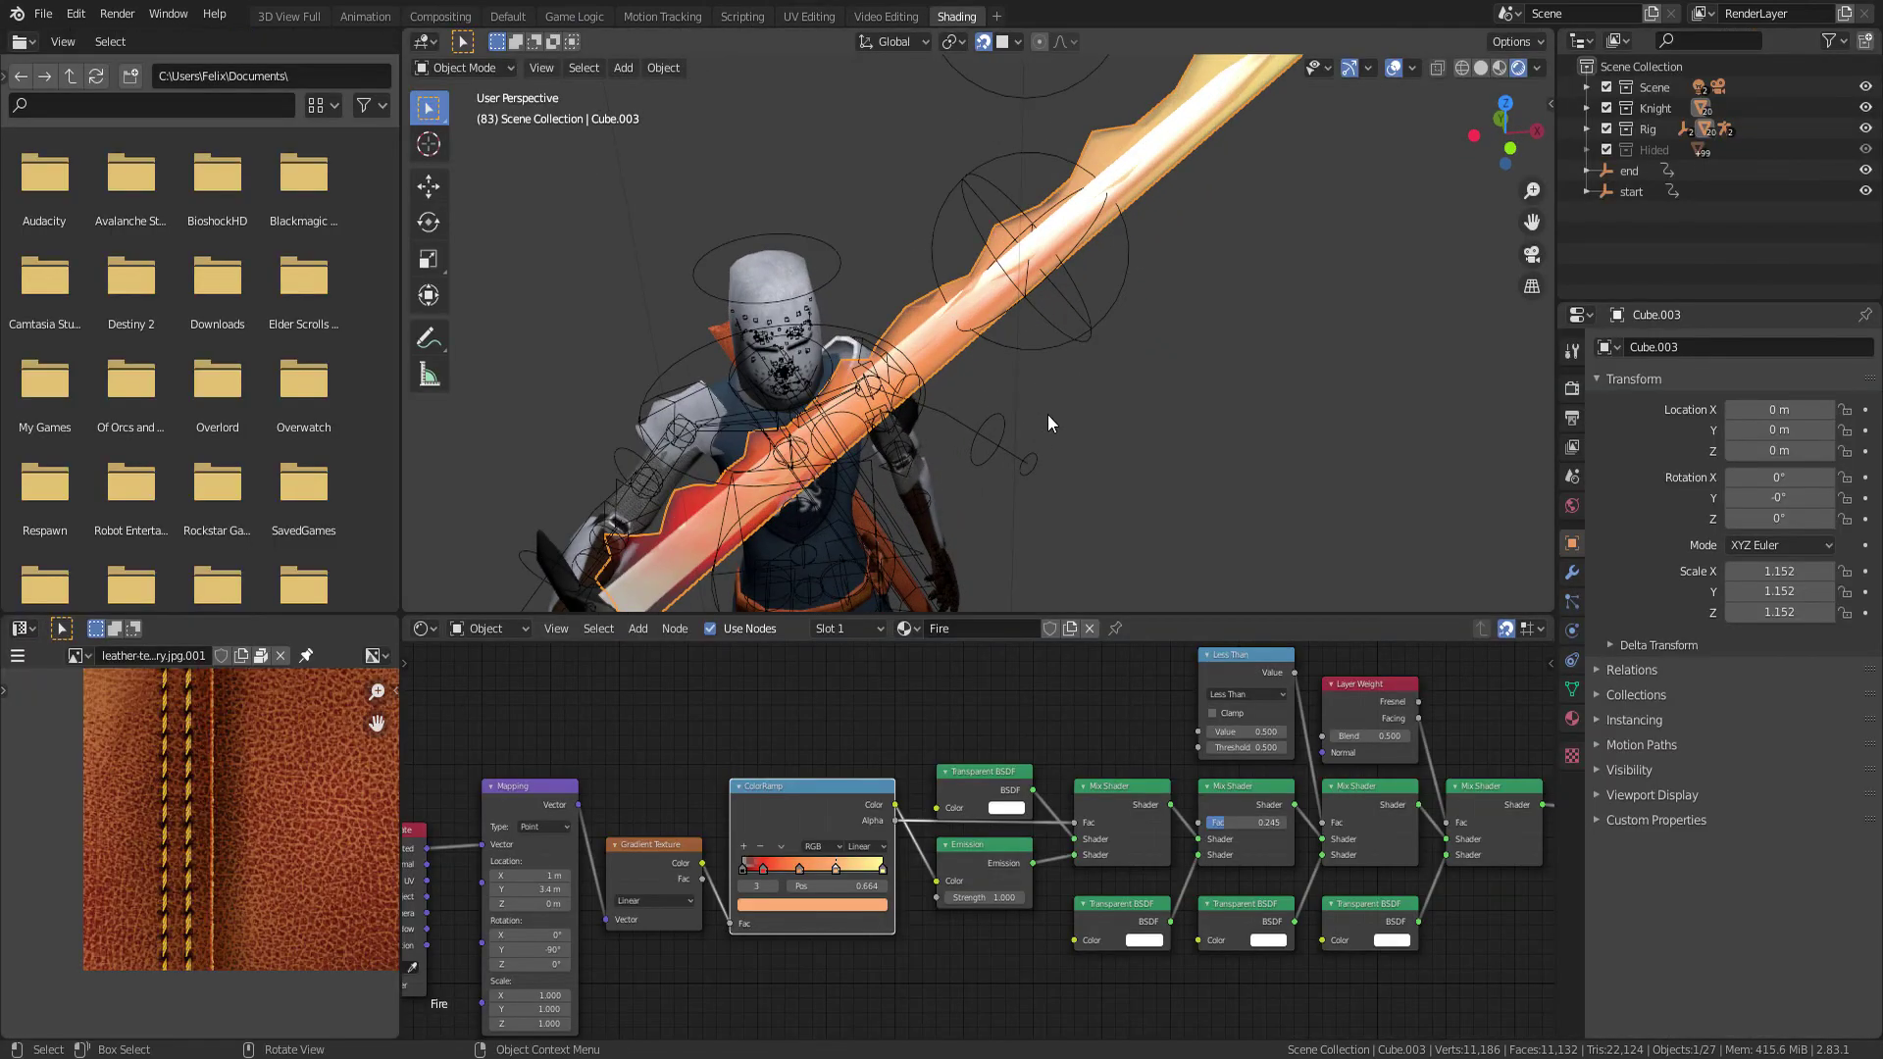
mouse_move(989, 399)
middle_mouse_down()
mouse_move(1073, 408)
mouse_move(1052, 372)
middle_mouse_up()
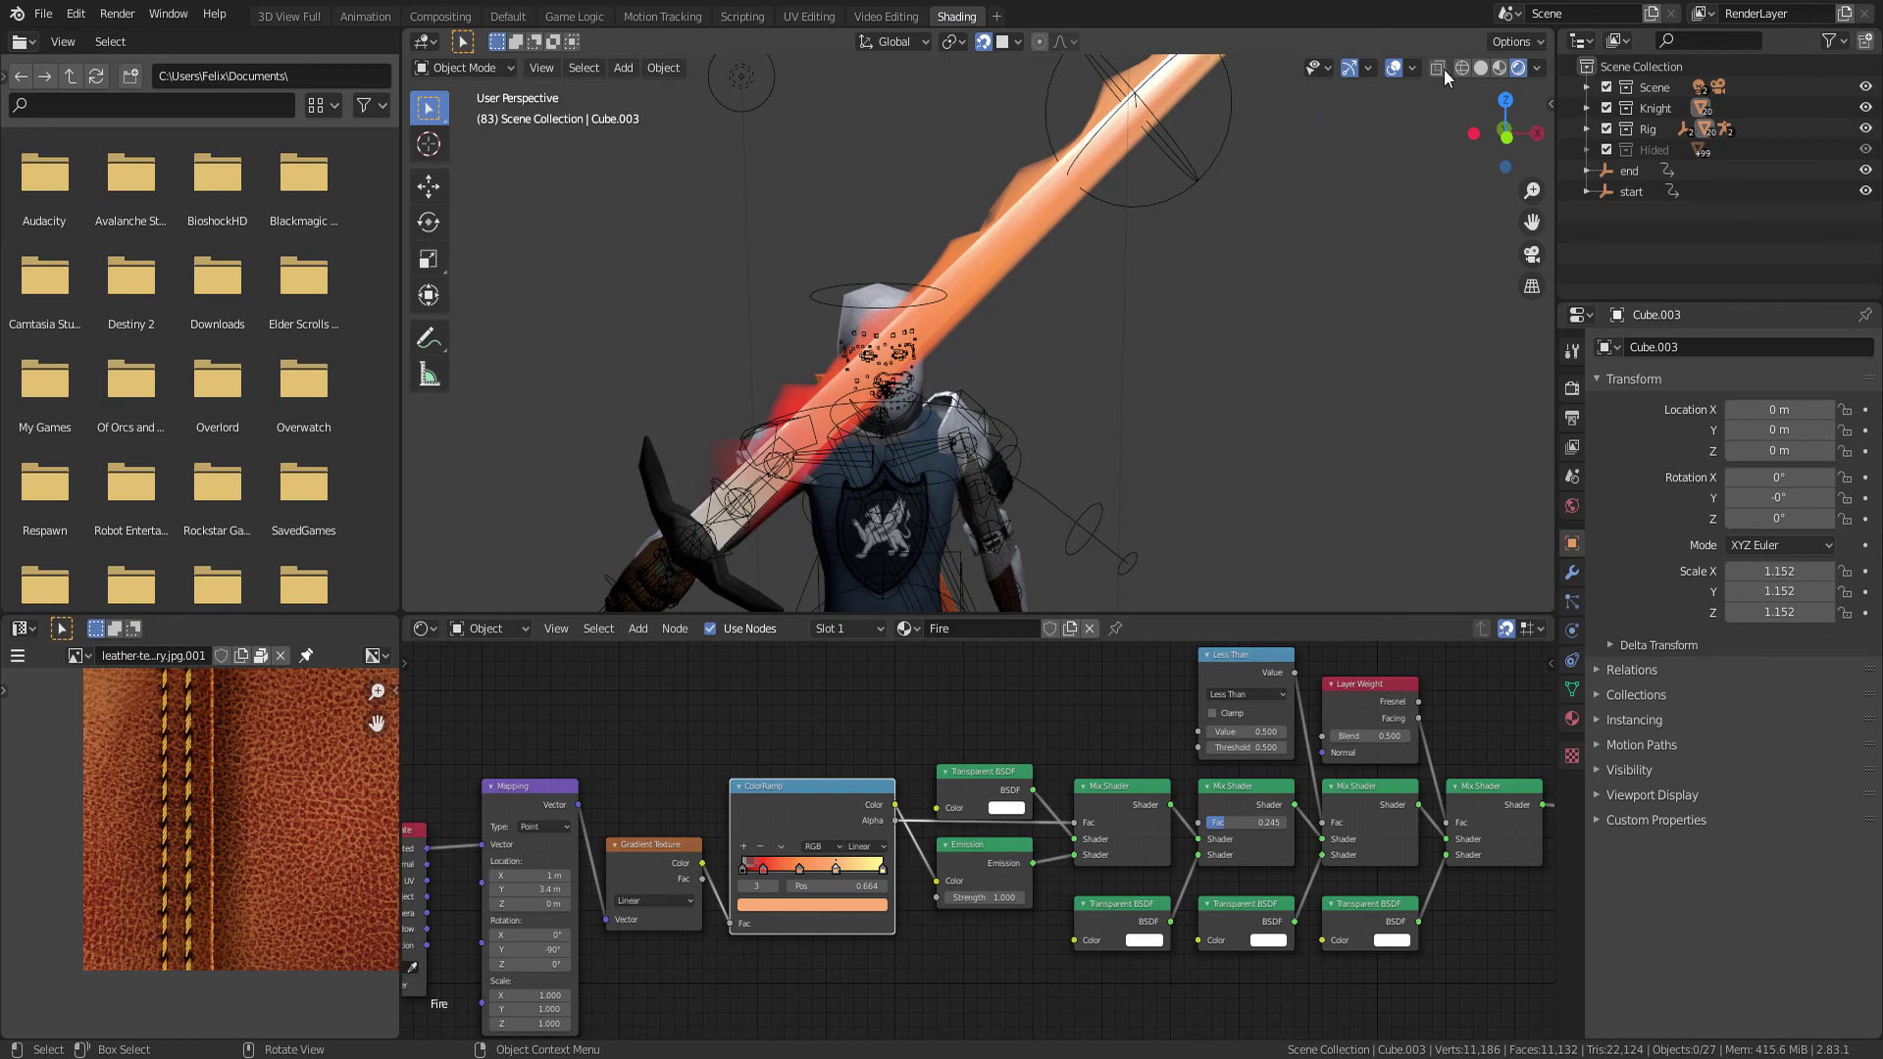
left_click(1396, 67)
Show Cube.003's modifier settings with both Displace panels expanded
middle_click_drag(1054, 225, 1103, 434)
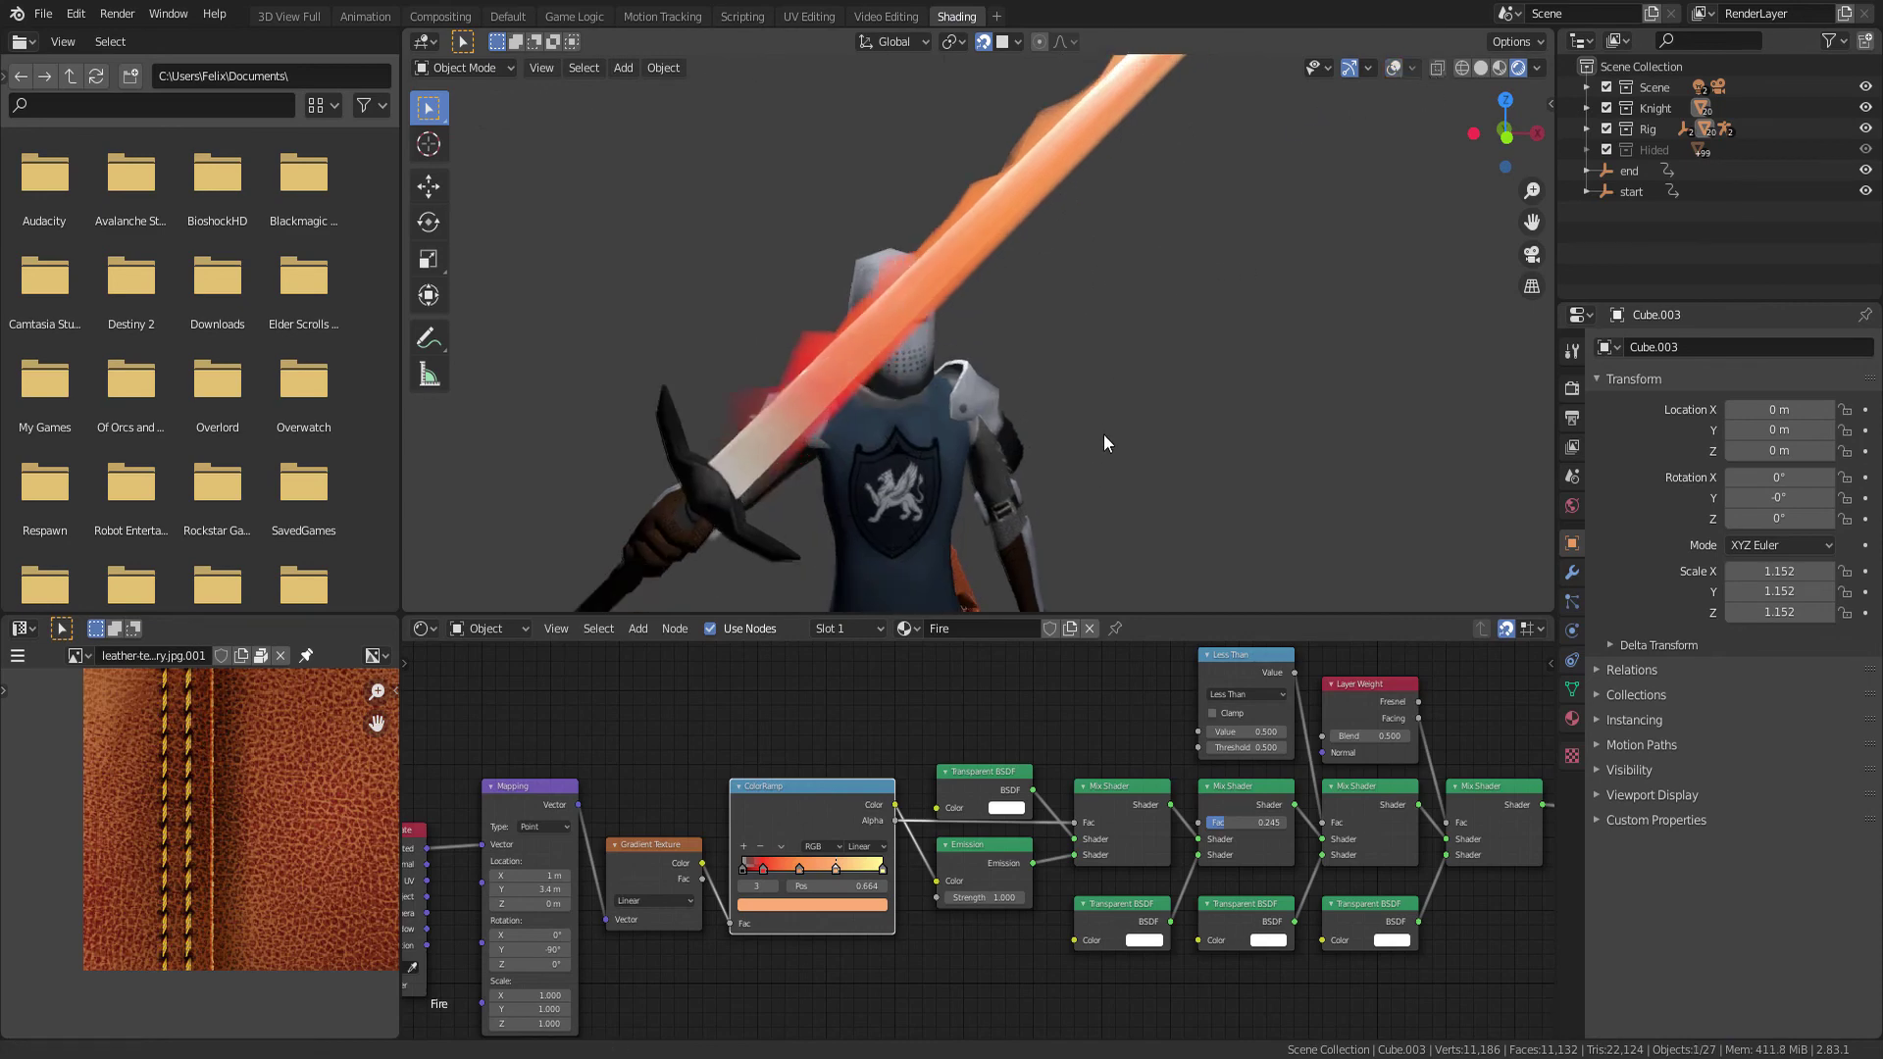
middle_click_drag(1275, 745, 1213, 739)
left_click(1573, 573)
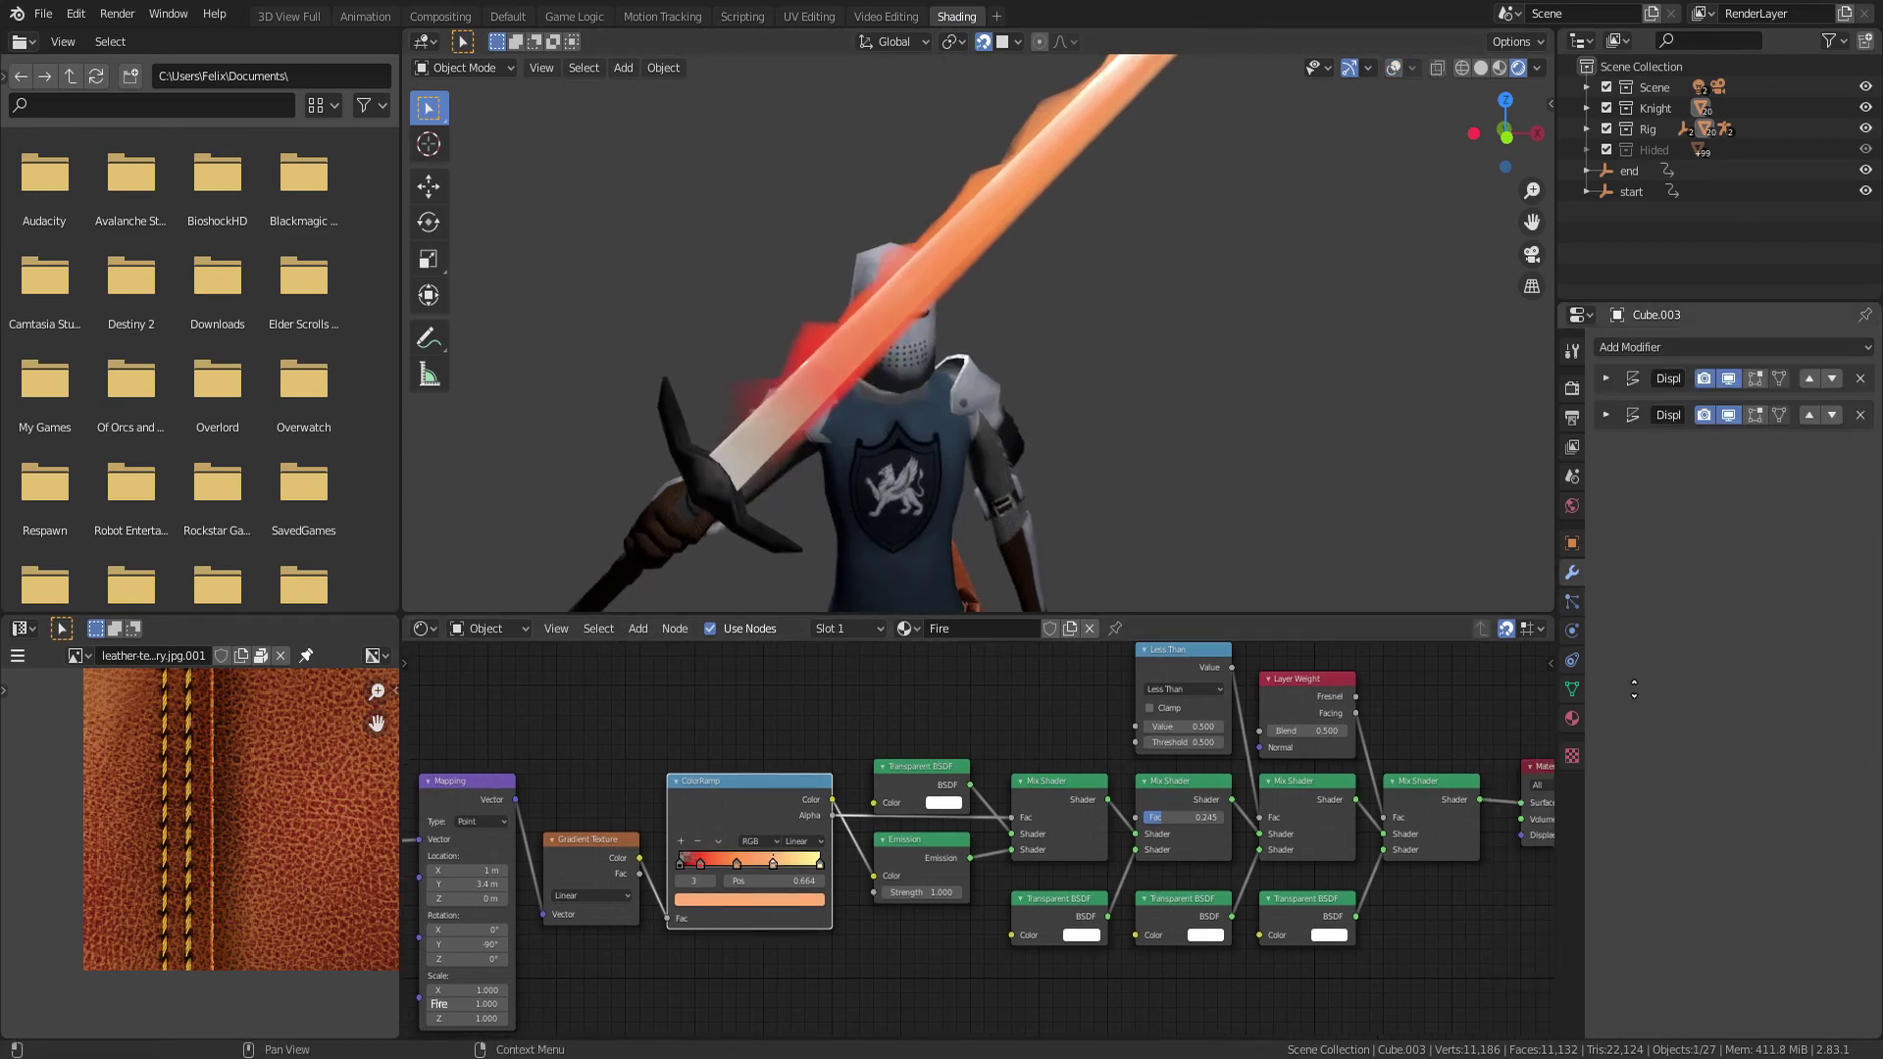
left_click(1606, 415)
left_click(1606, 379)
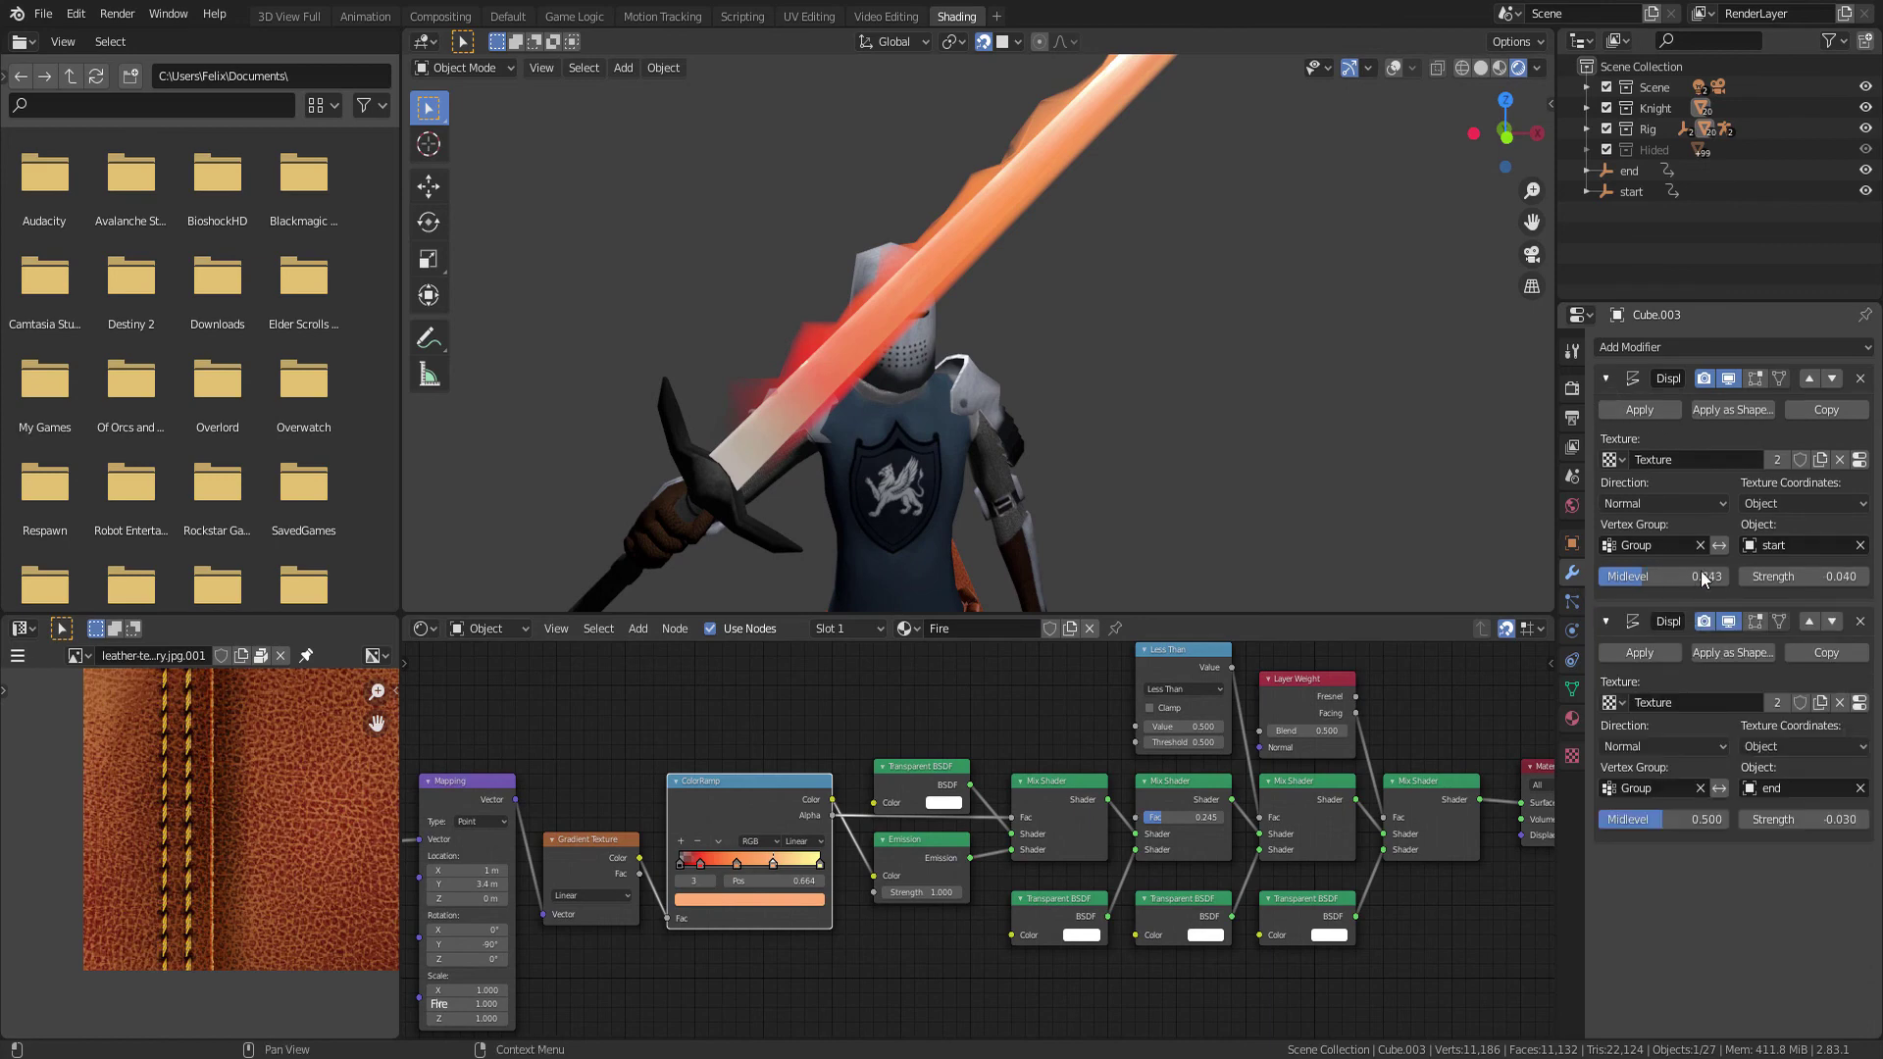
Drag first Displace to midlevel 0.417 and strength 0.050, second Displace midlevel to 1.000
mouse_move(1667, 576)
left_mouse_down()
mouse_move(1711, 576)
mouse_move(1668, 576)
left_mouse_up()
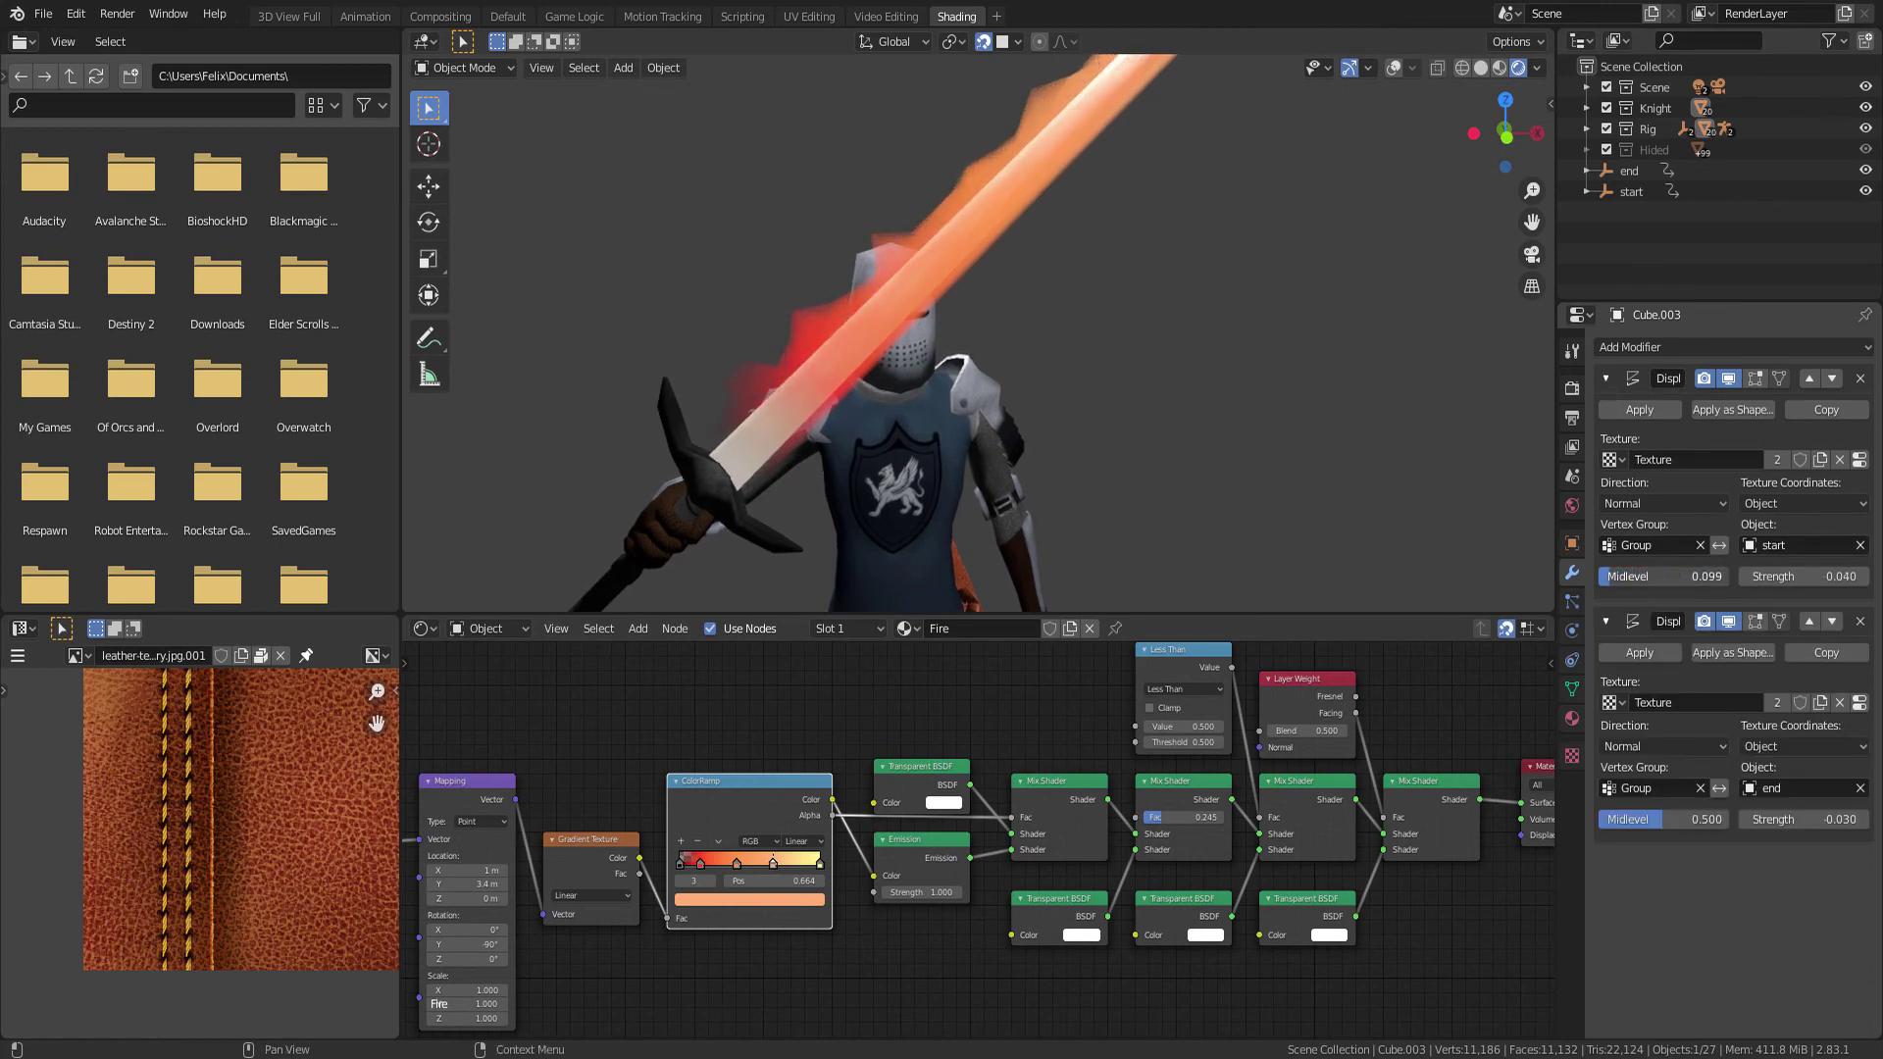
left_click_drag(1667, 819, 1726, 819)
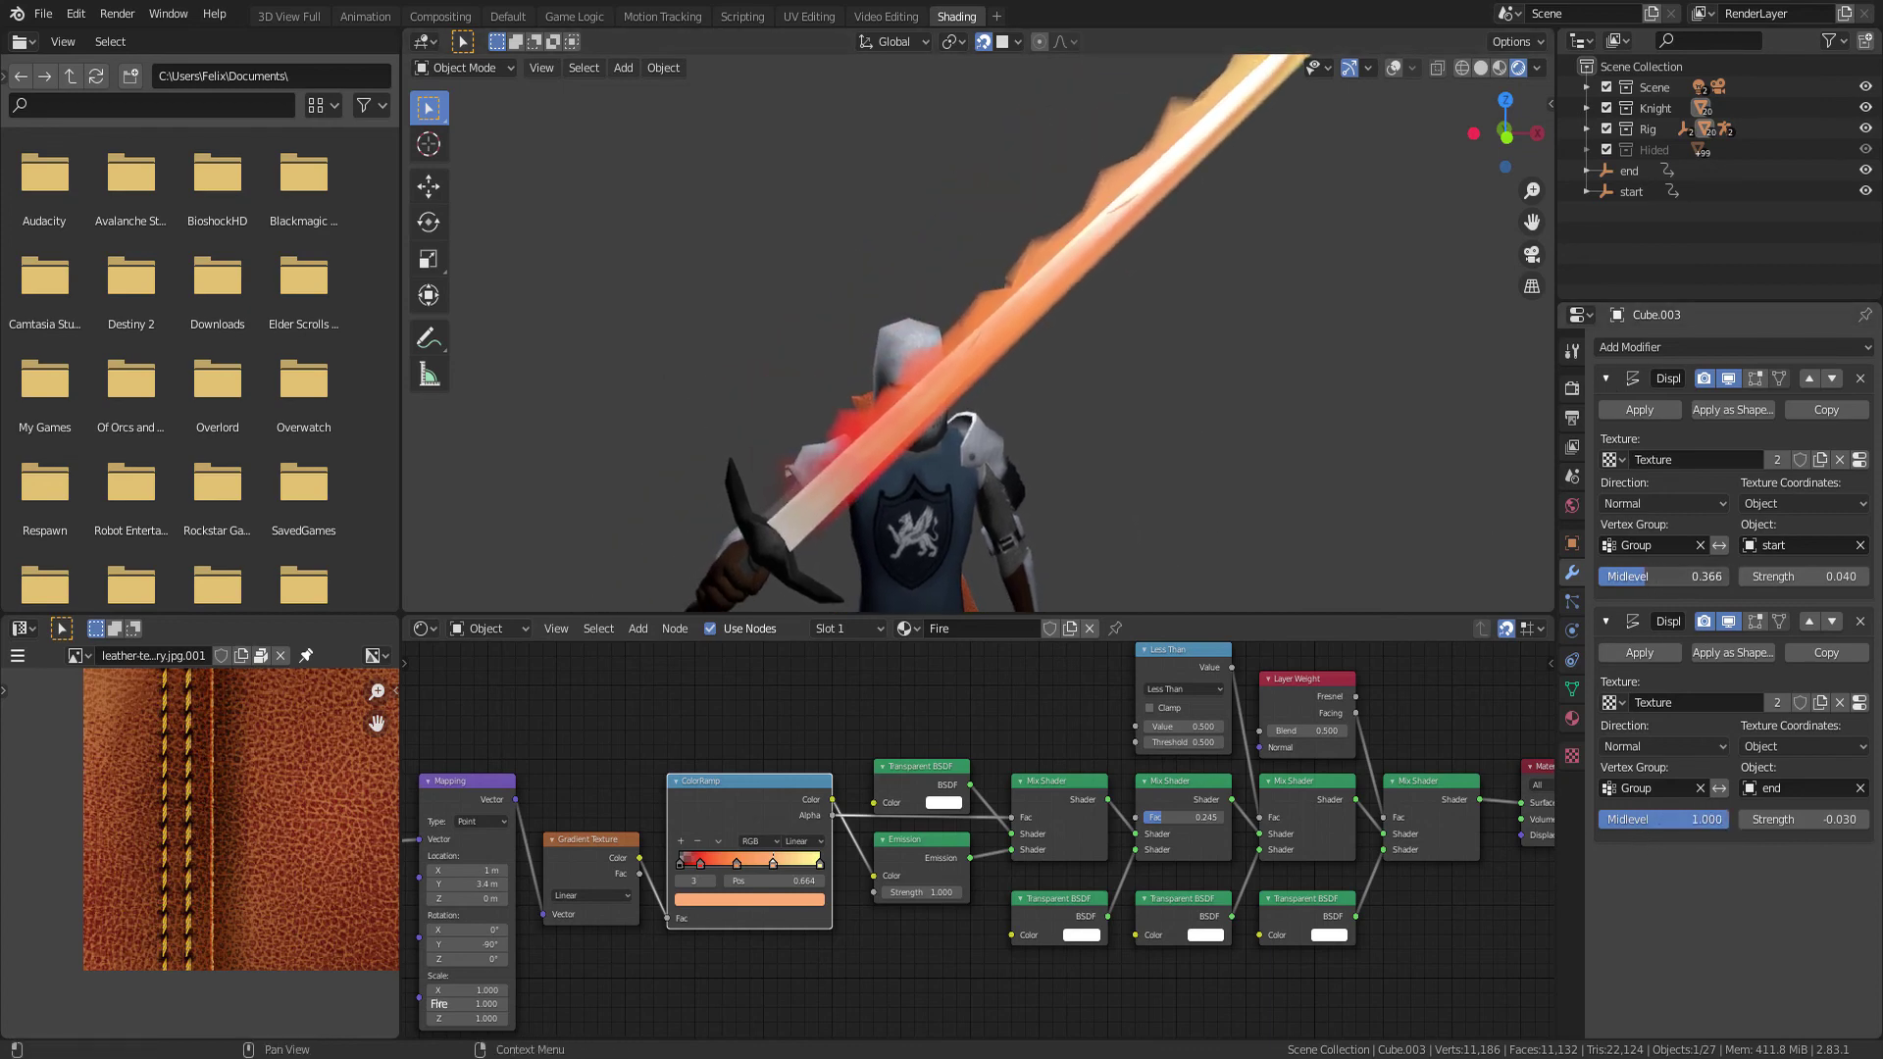
left_click_drag(1648, 576, 1755, 577)
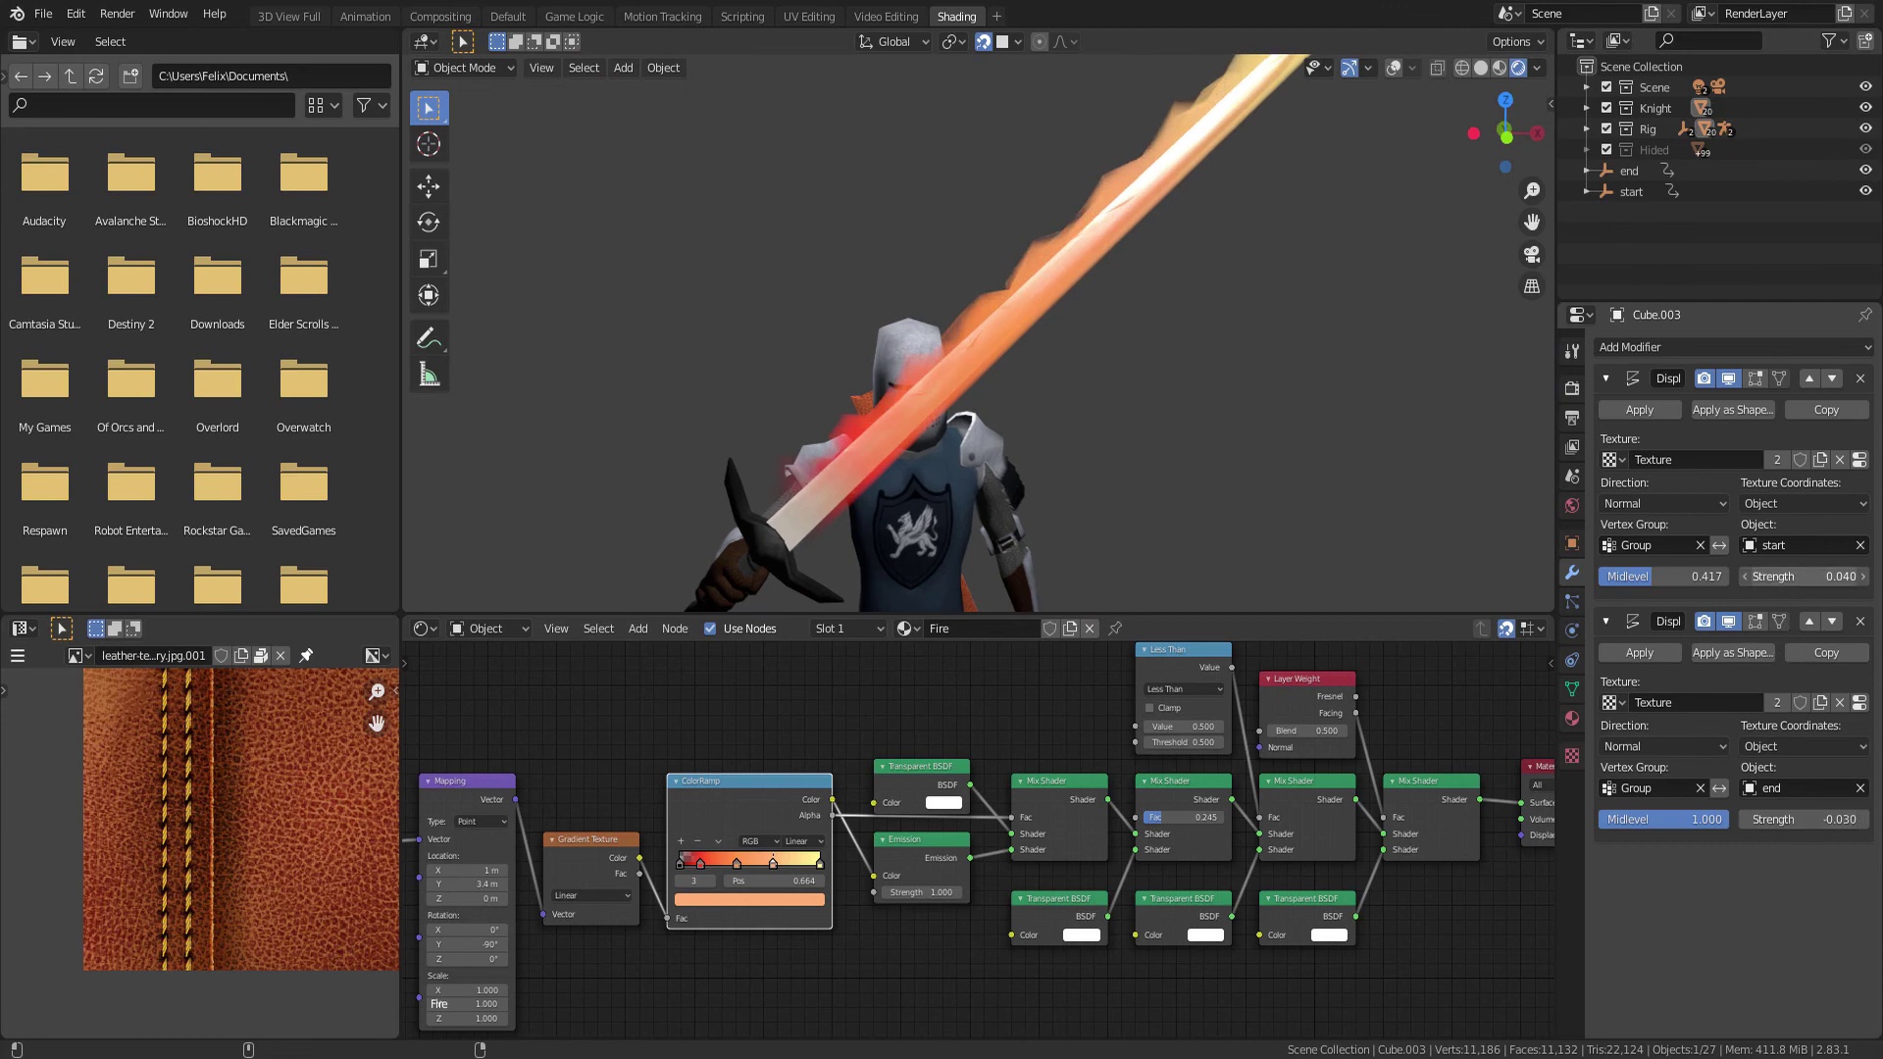
left_click_drag(1803, 577, 1814, 577)
mouse_move(1128, 390)
middle_mouse_down()
mouse_move(1092, 368)
mouse_move(1120, 473)
mouse_move(1128, 434)
middle_mouse_up()
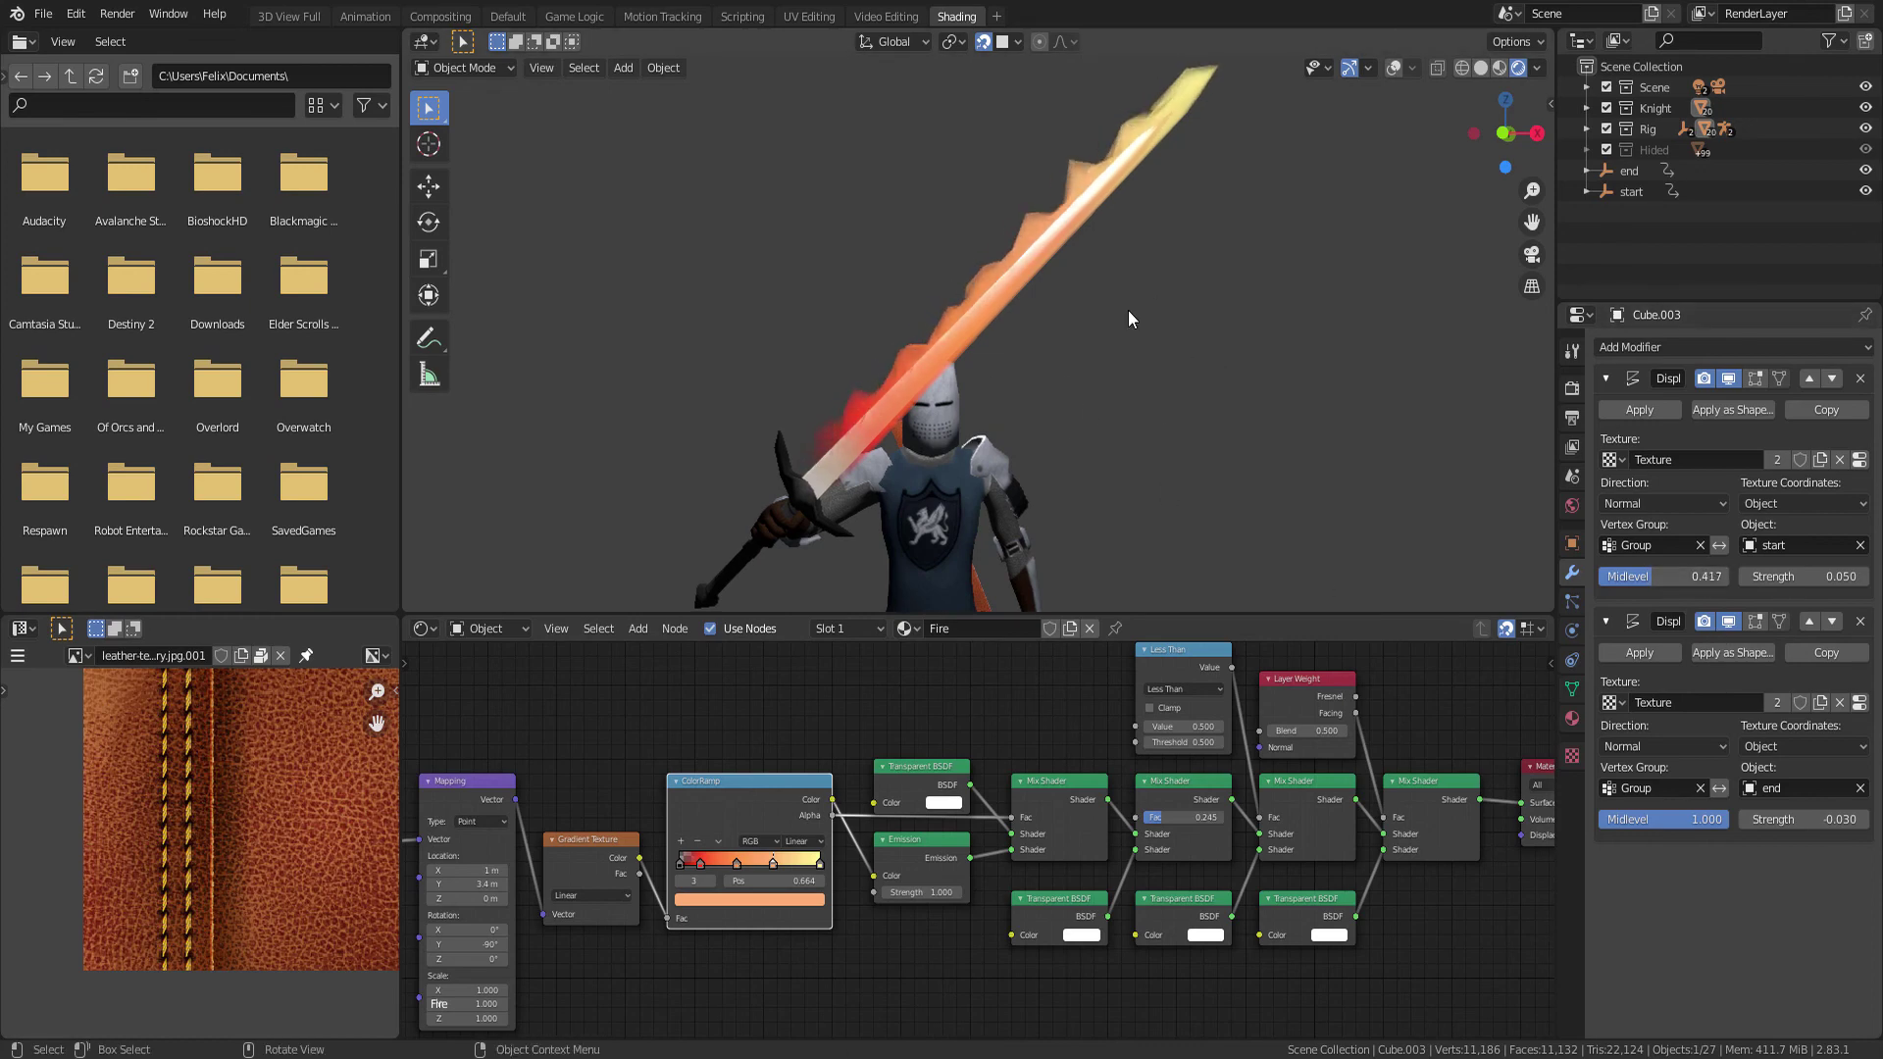
Subdivide Cube.003 in Edit Mode to 12,626 vertices and return to Object Mode
key("Tab")
right_click(1223, 263)
key("Escape")
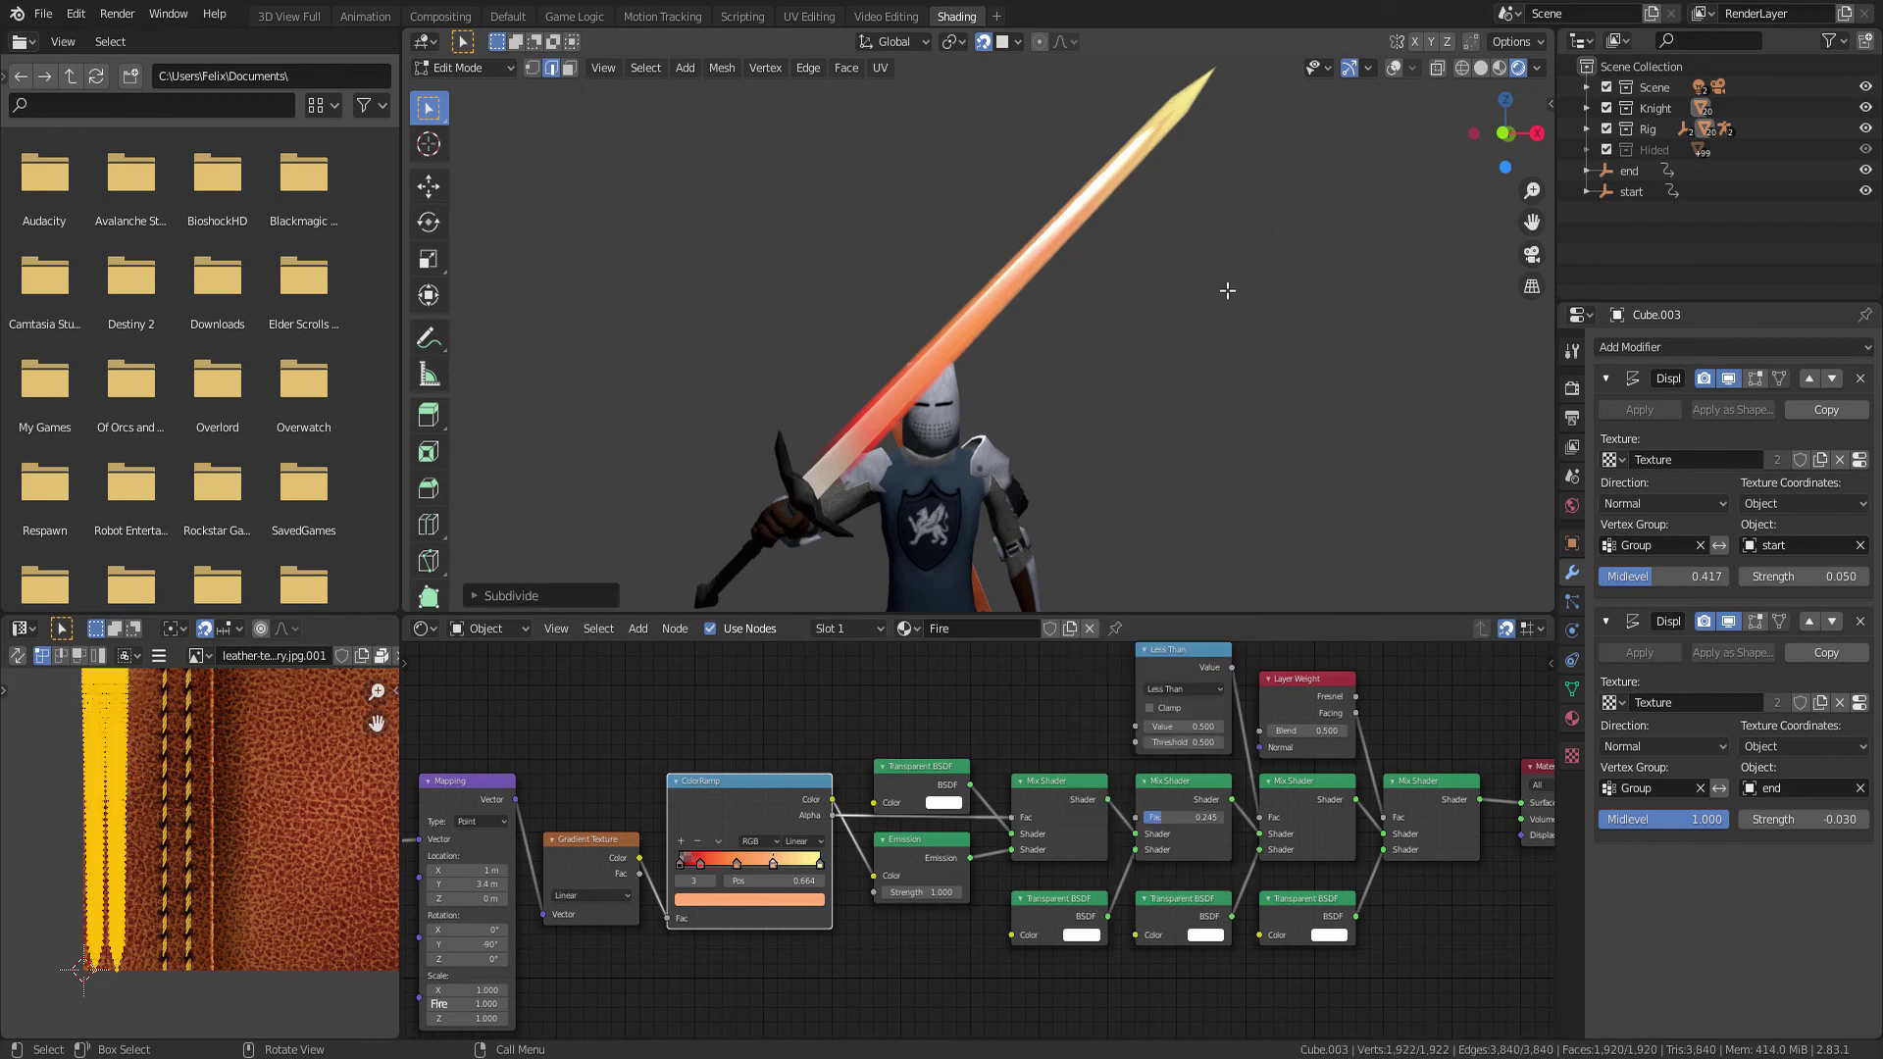
key("Tab")
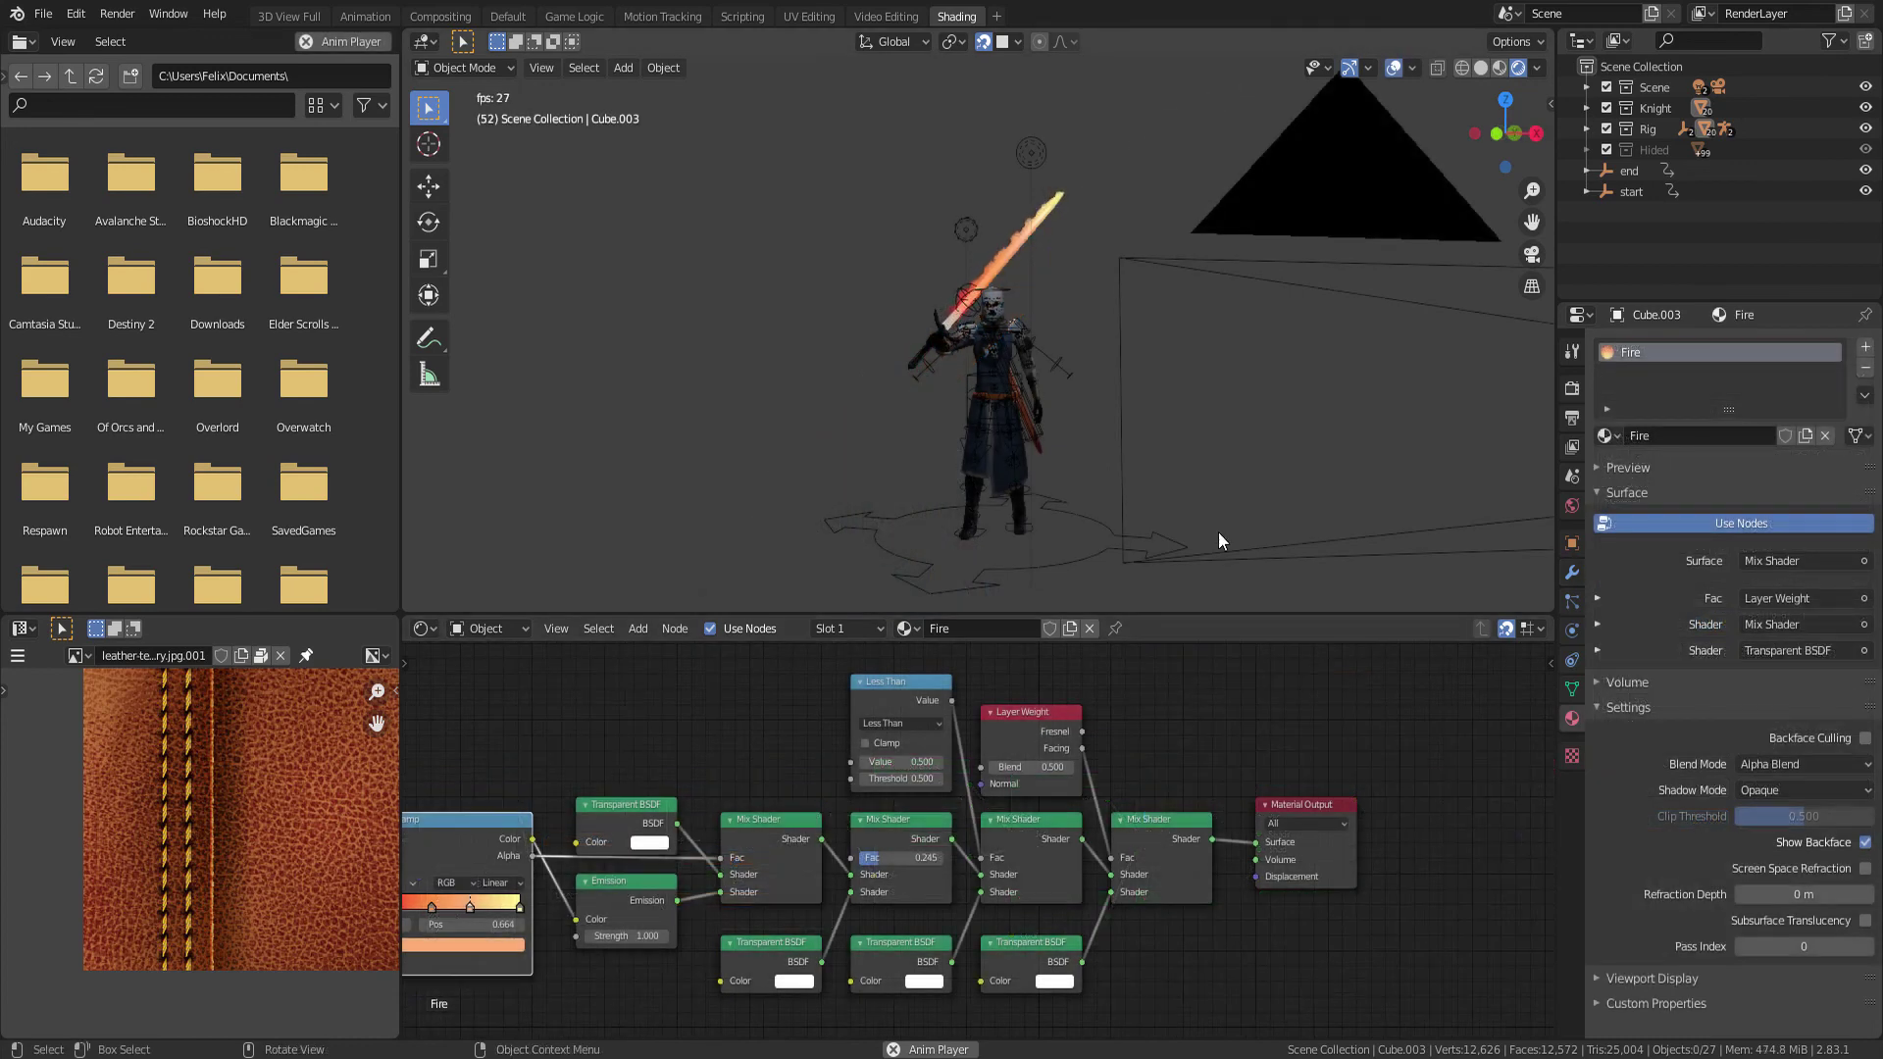
scroll(1230, 479, "up", 3)
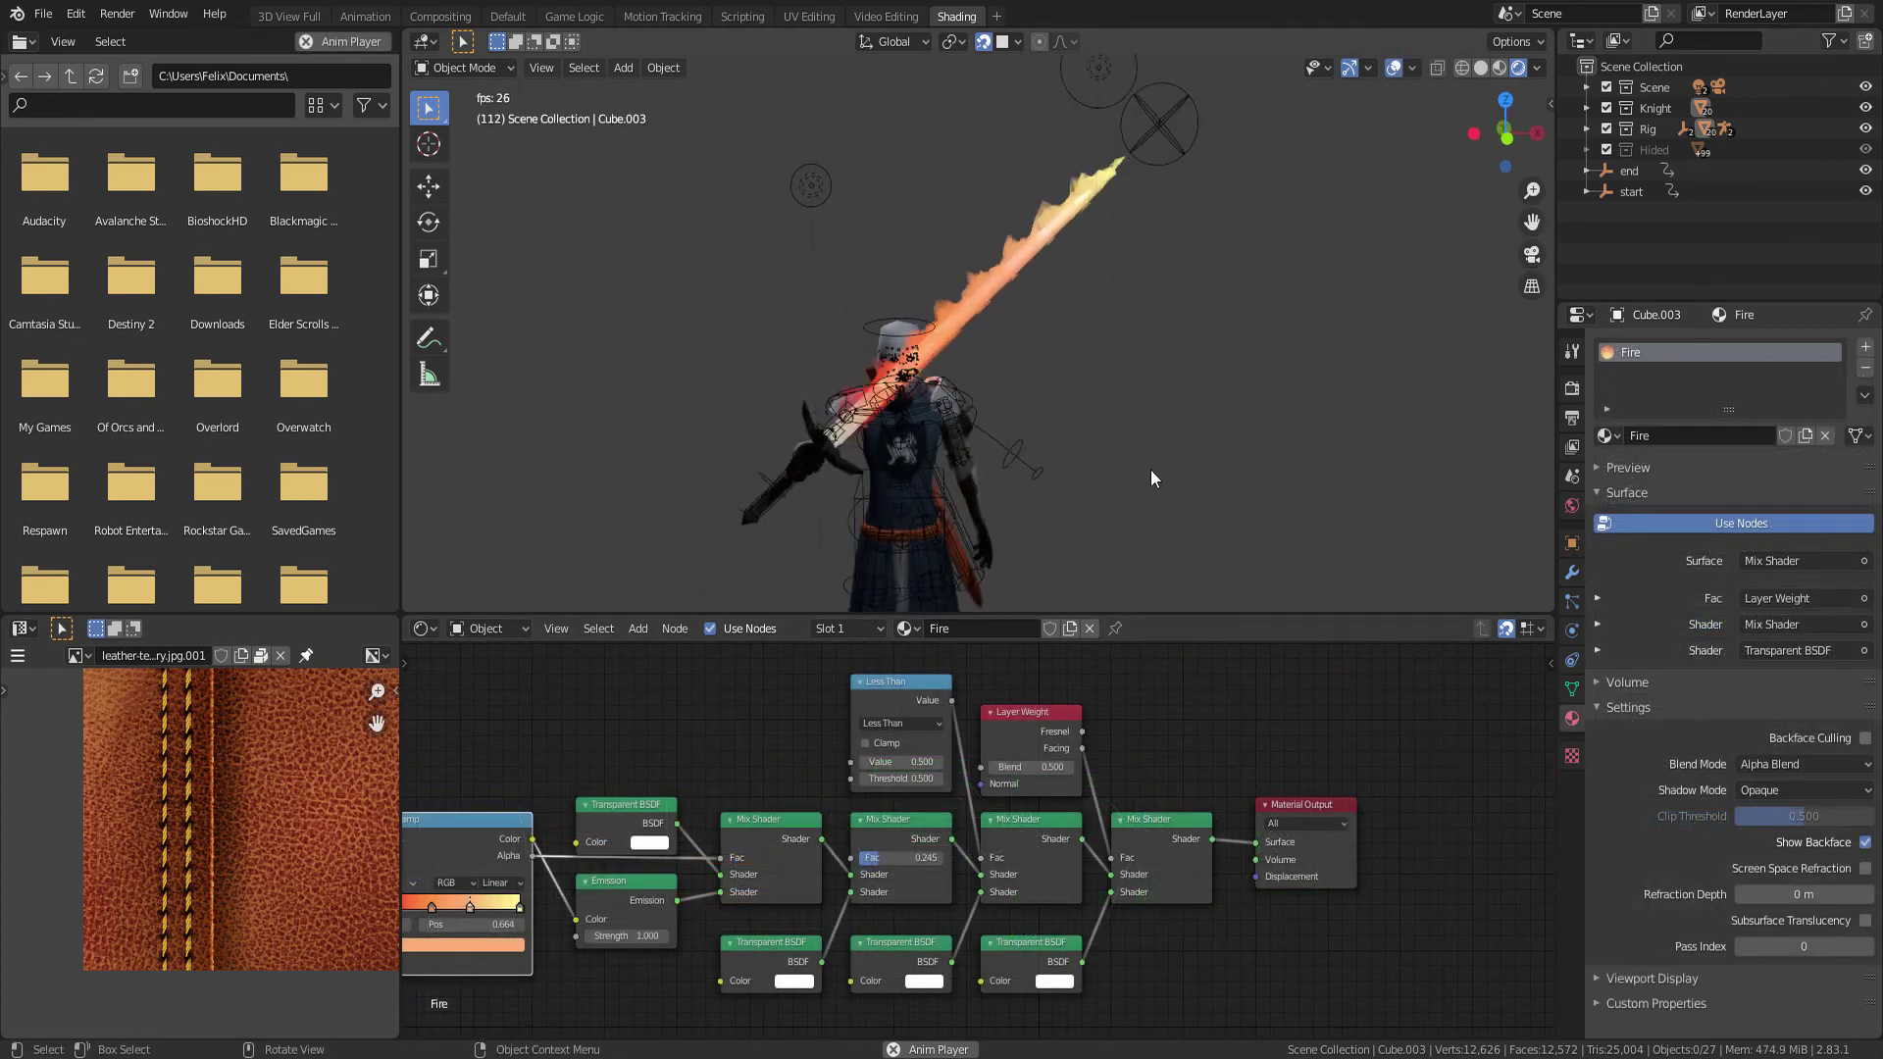
Recolour the first two Fire ramp stops from red and orange to blue and light blue
mouse_move(1114, 733)
middle_mouse_down()
mouse_move(1186, 679)
mouse_move(1137, 618)
middle_mouse_up()
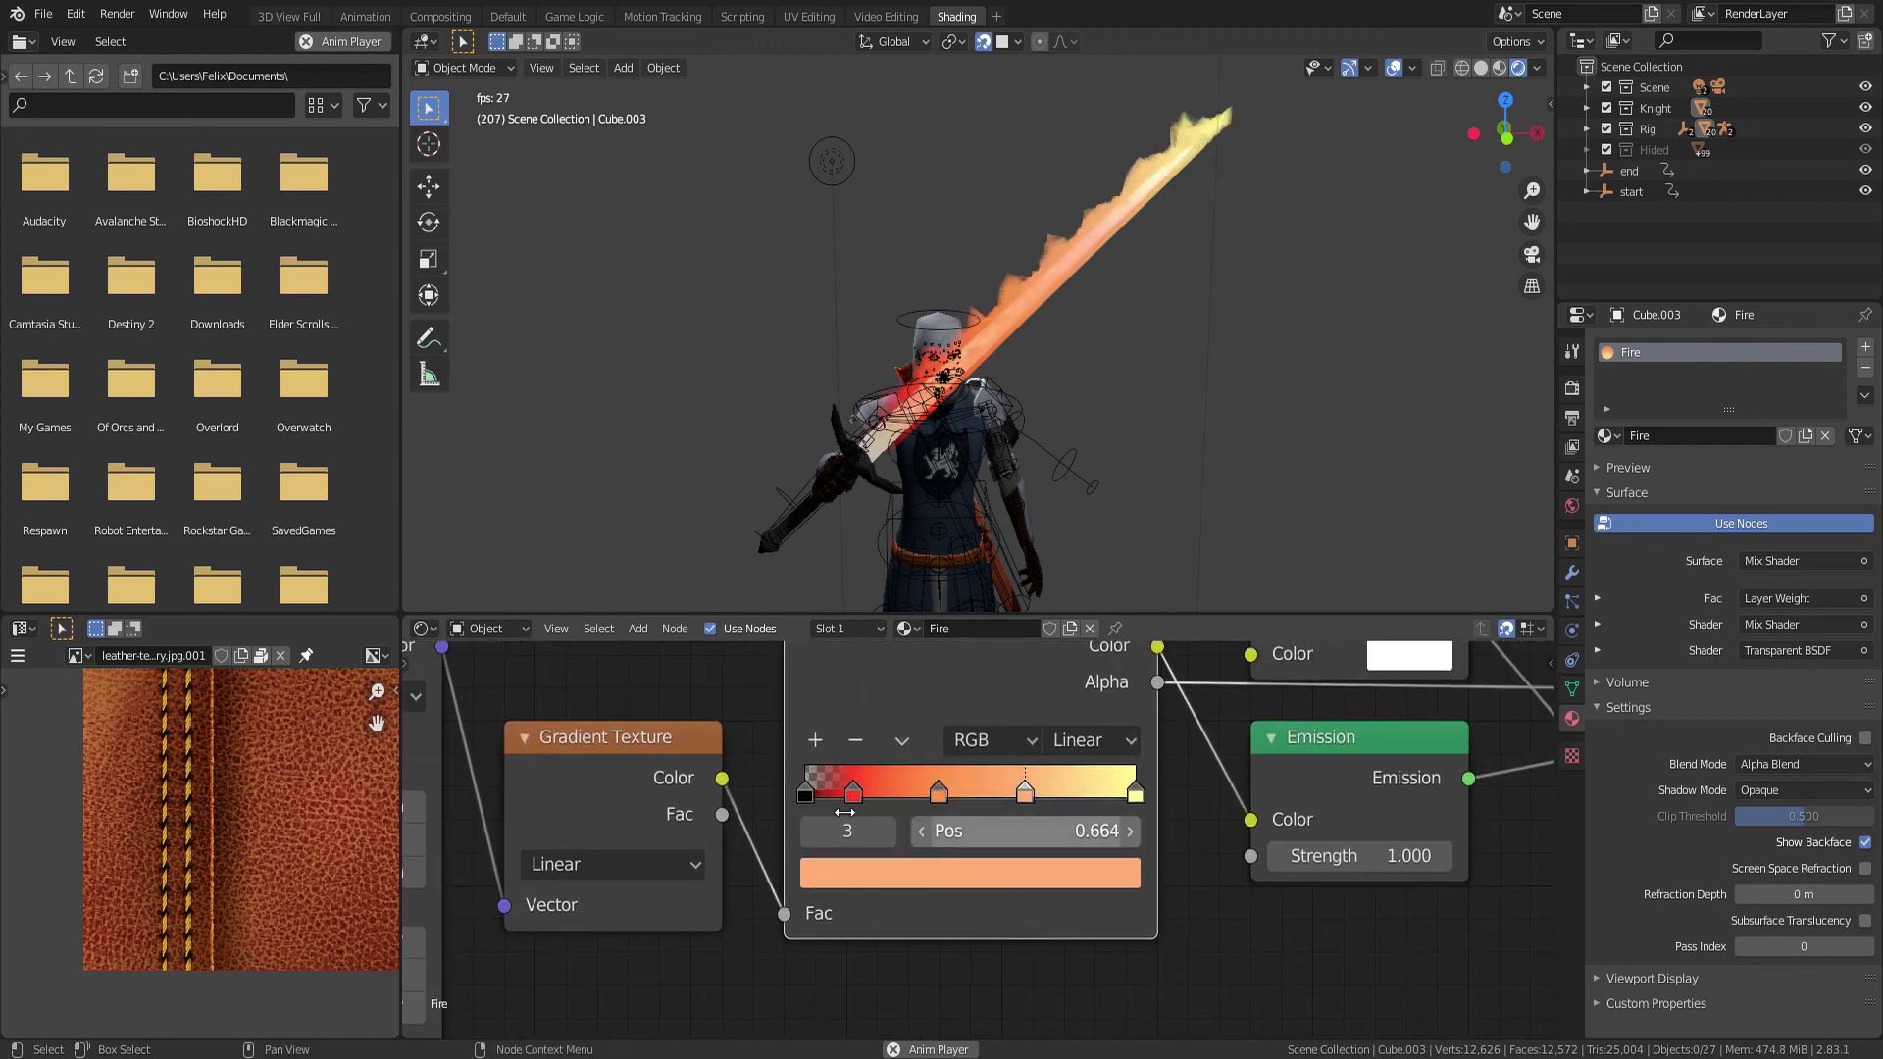
left_click(855, 784)
left_click(899, 886)
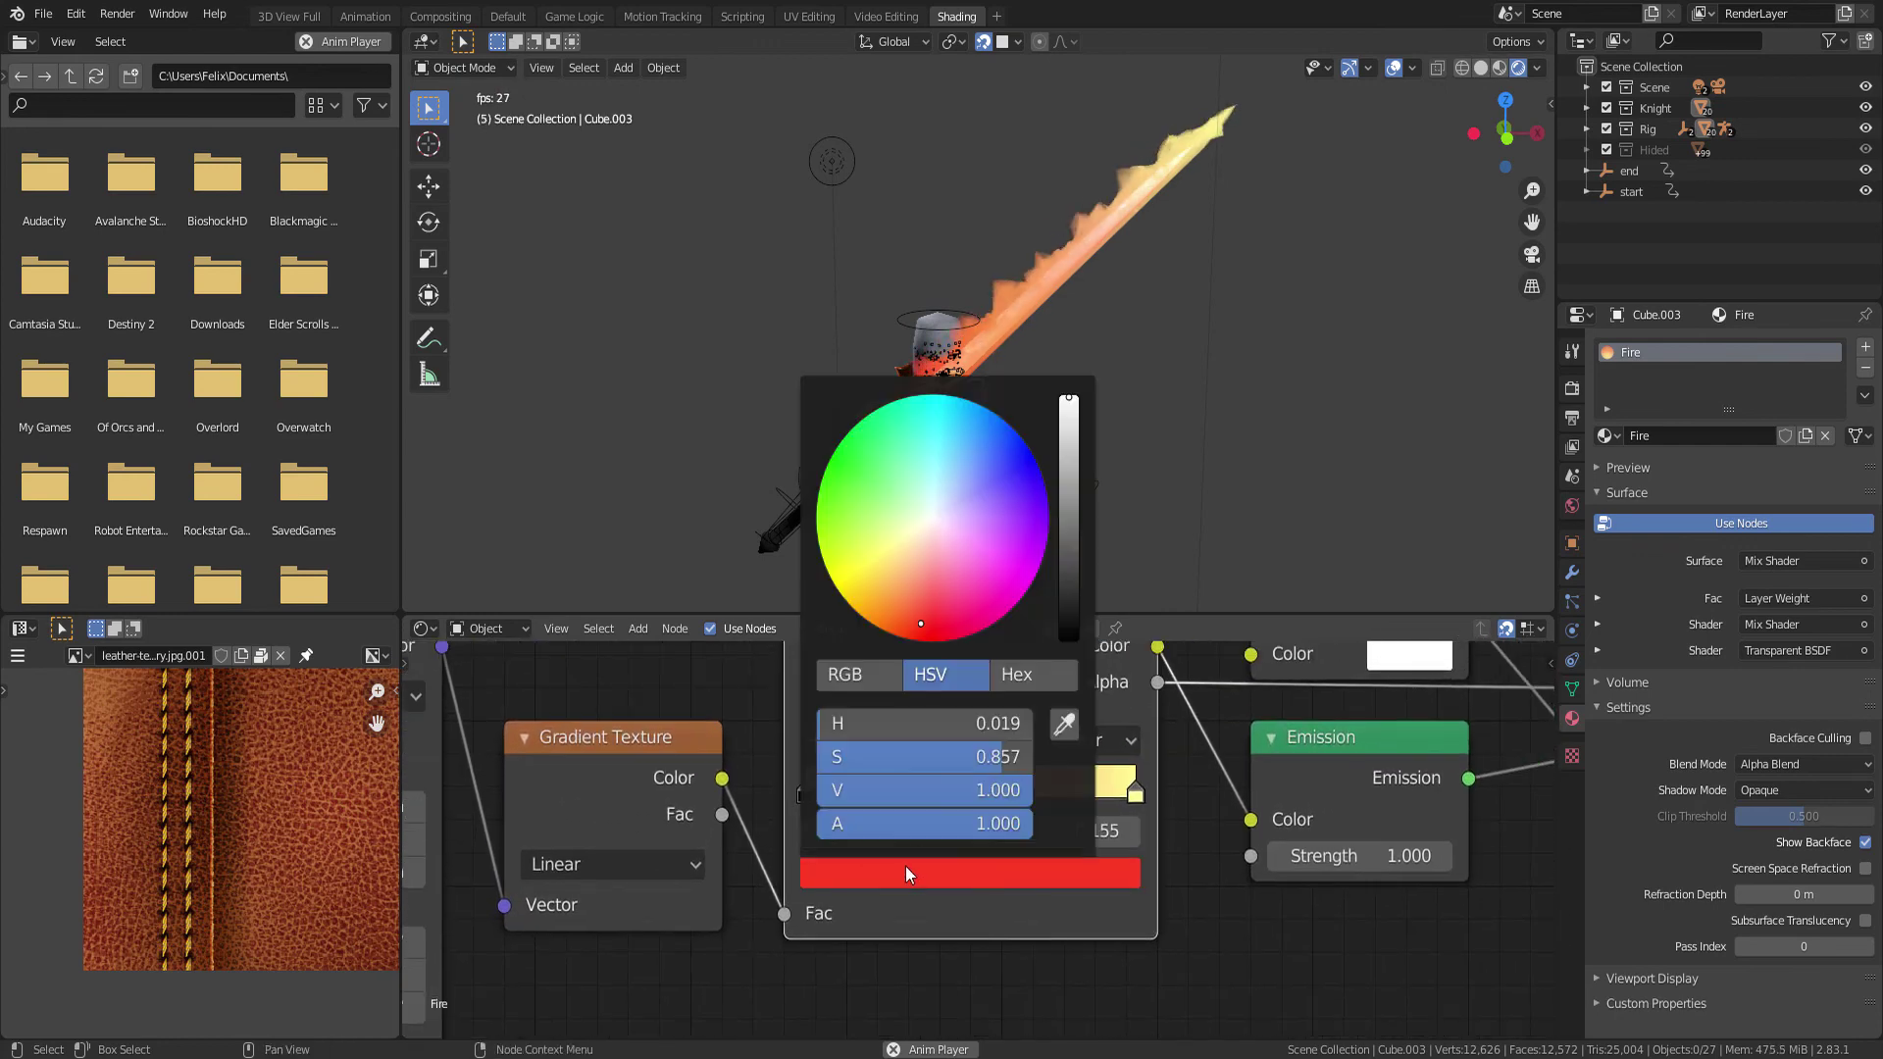
left_click(1017, 443)
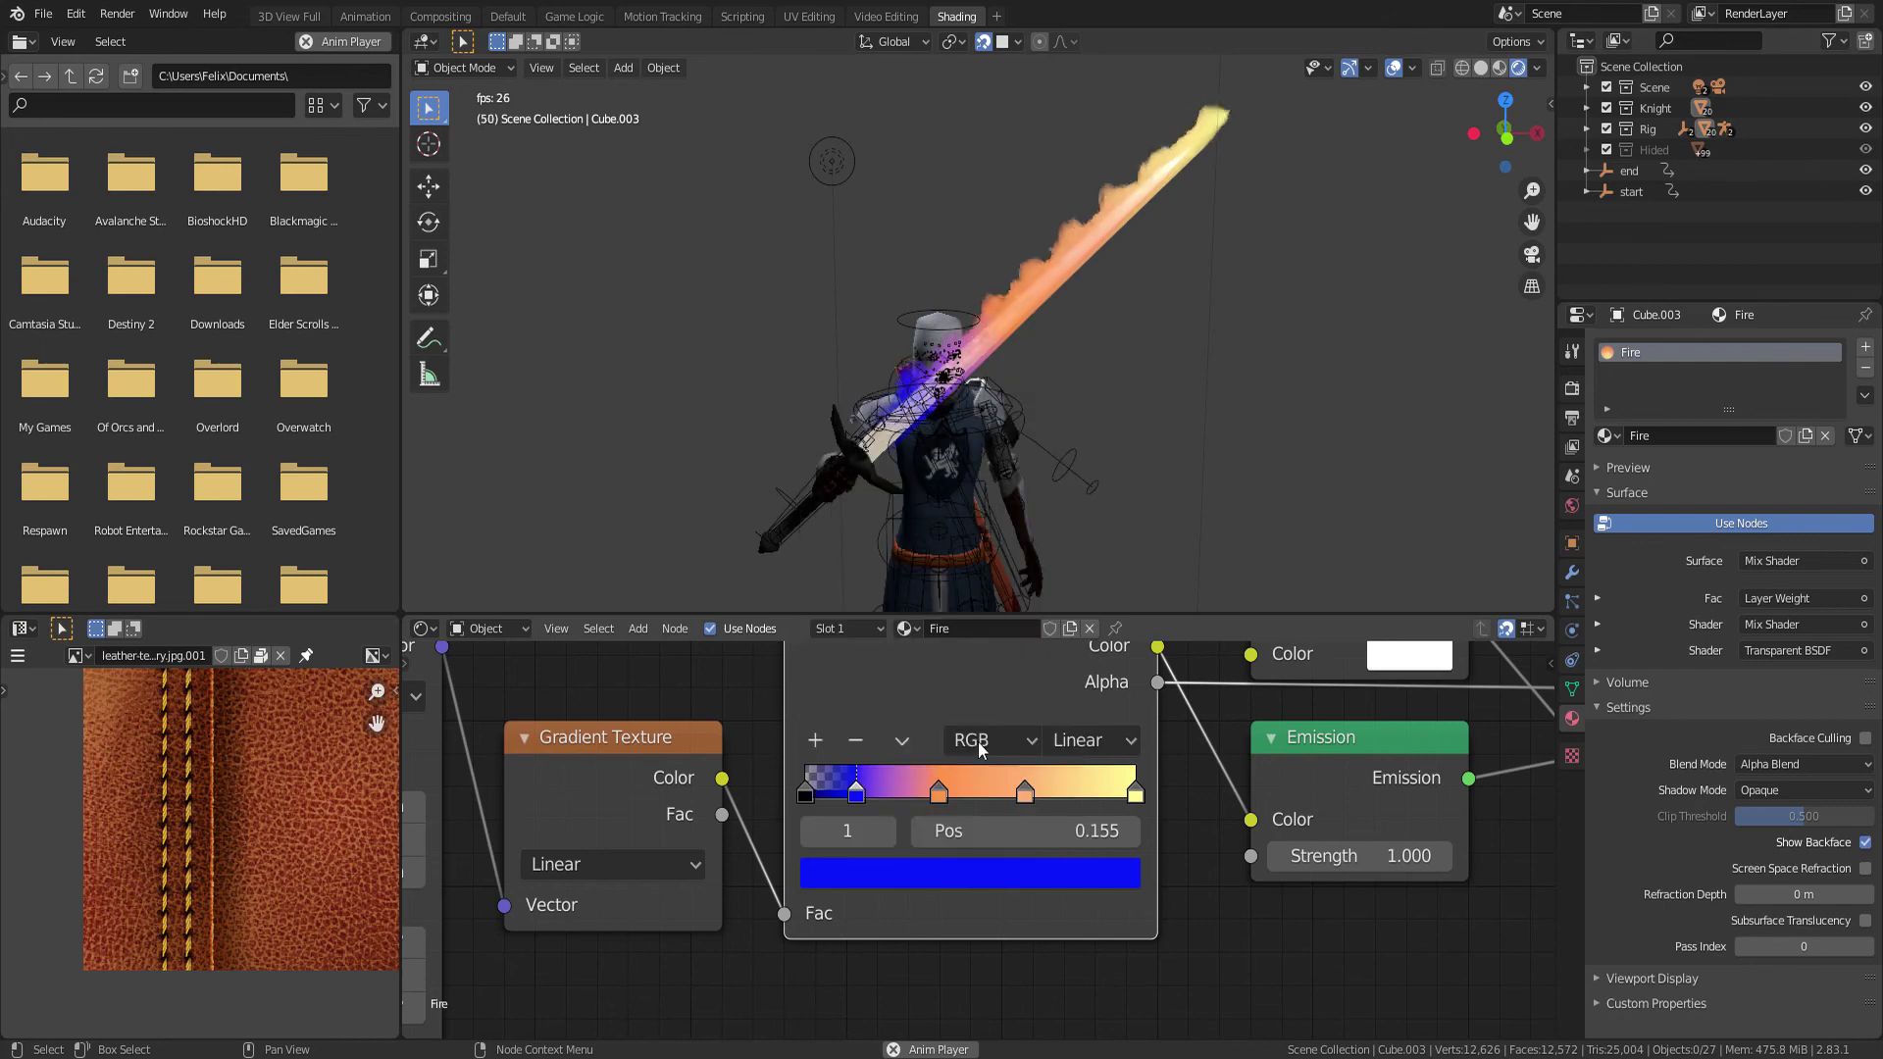
left_click(938, 790)
left_click(926, 873)
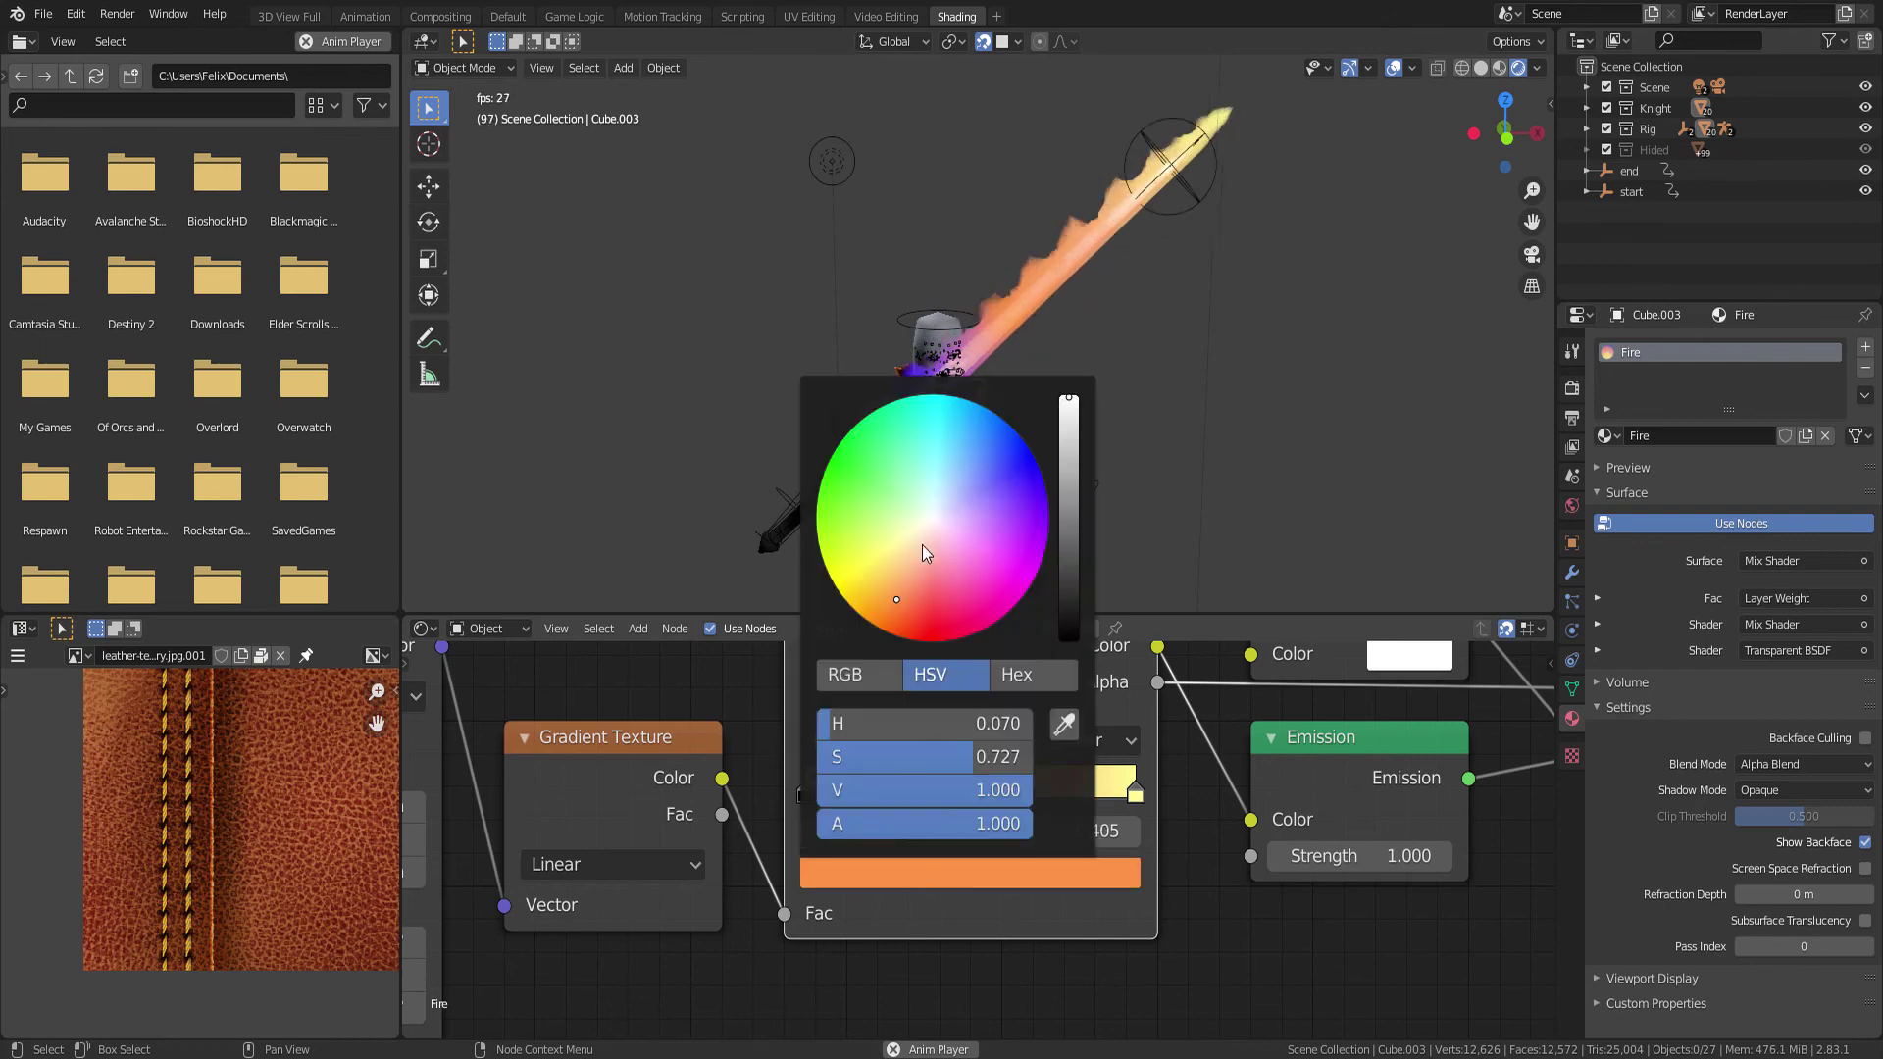
left_click_drag(922, 546, 967, 486)
Turn the orange stop at 0.564 and the yellow end stop near-white
left_click(1014, 769)
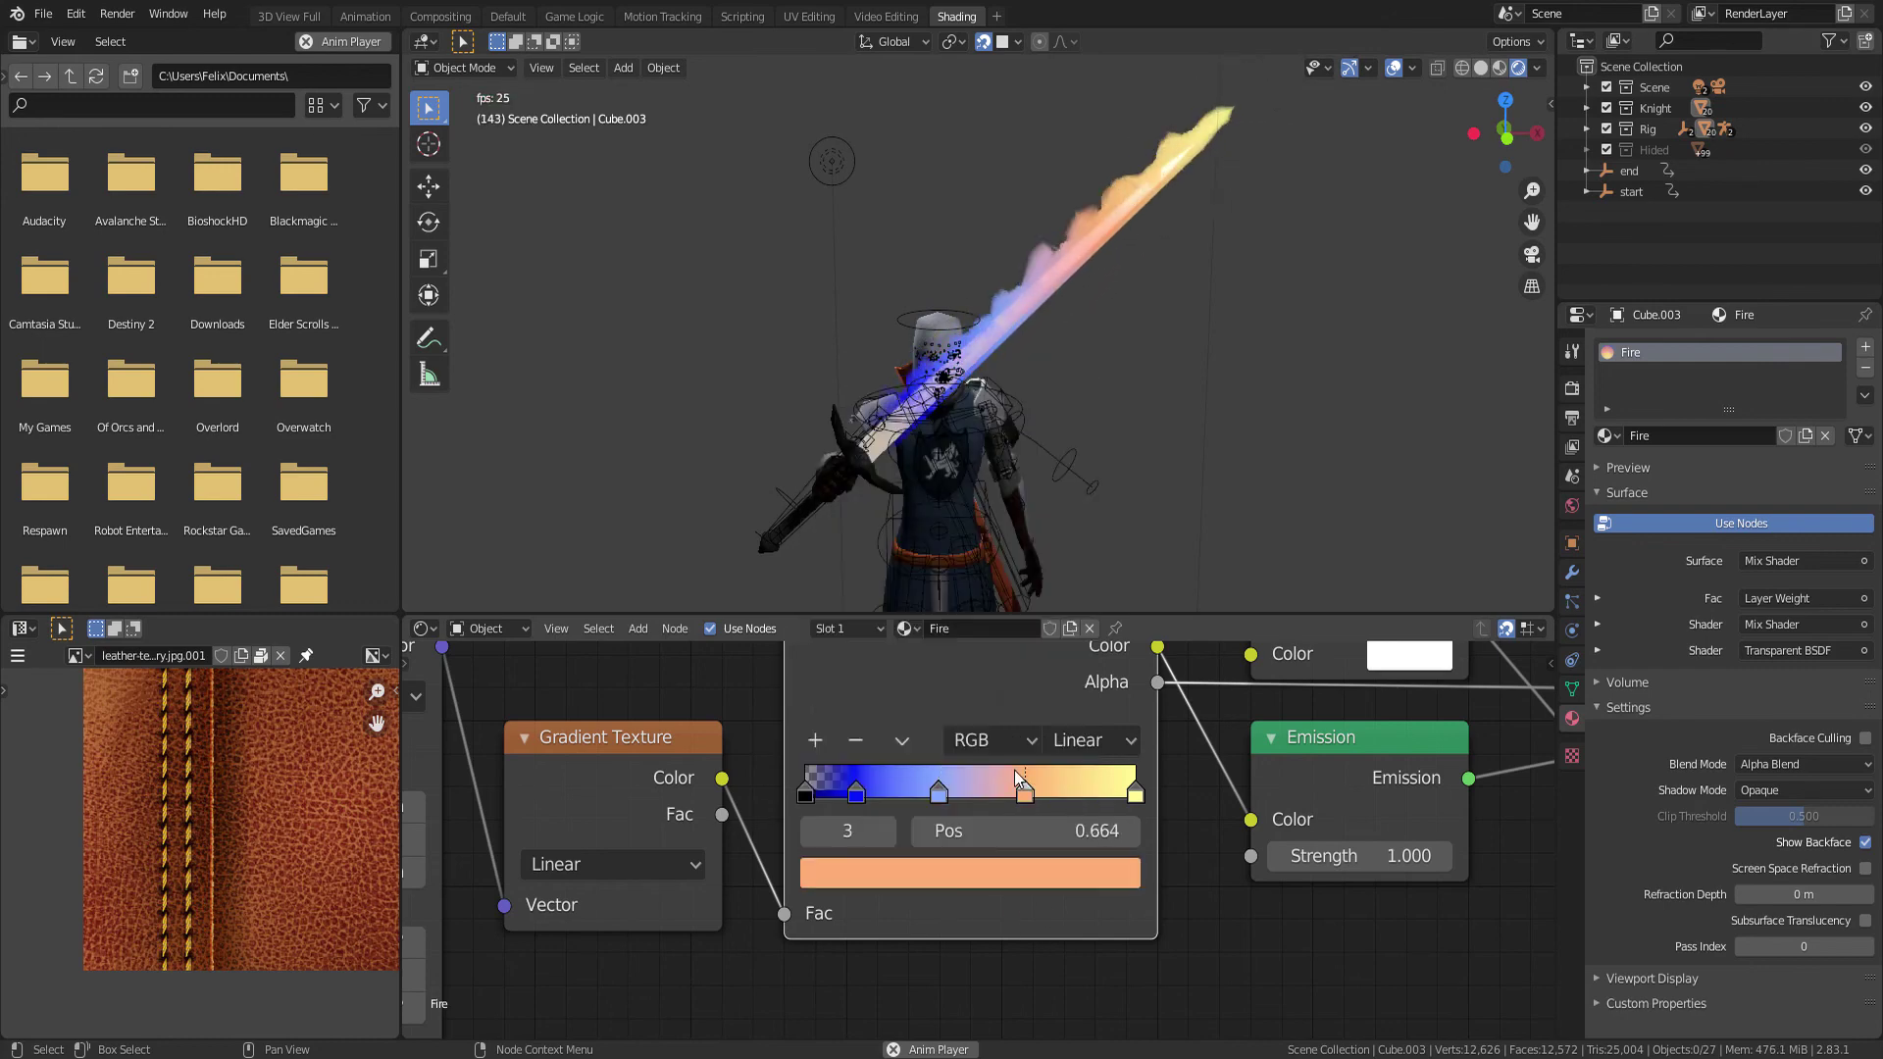
left_click(1022, 874)
left_click_drag(945, 502, 943, 510)
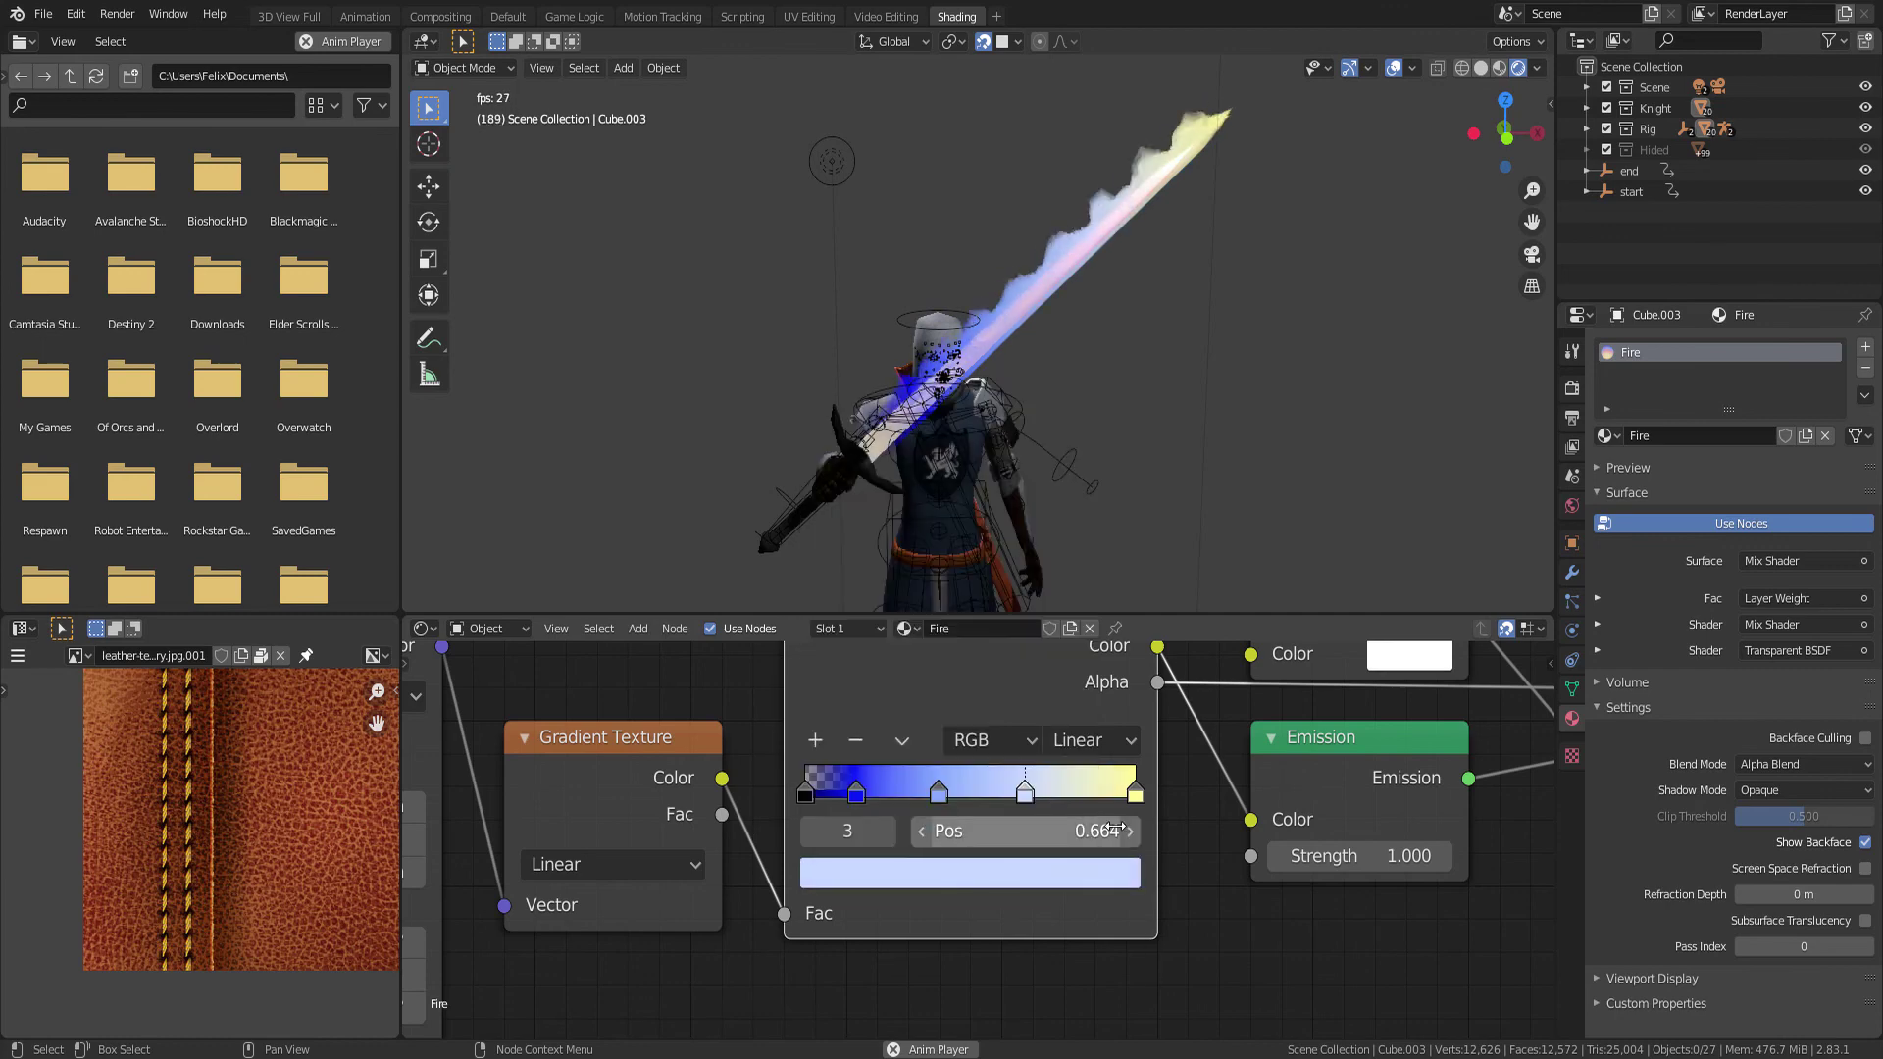
left_click(1134, 789)
left_click(1020, 873)
left_click(926, 526)
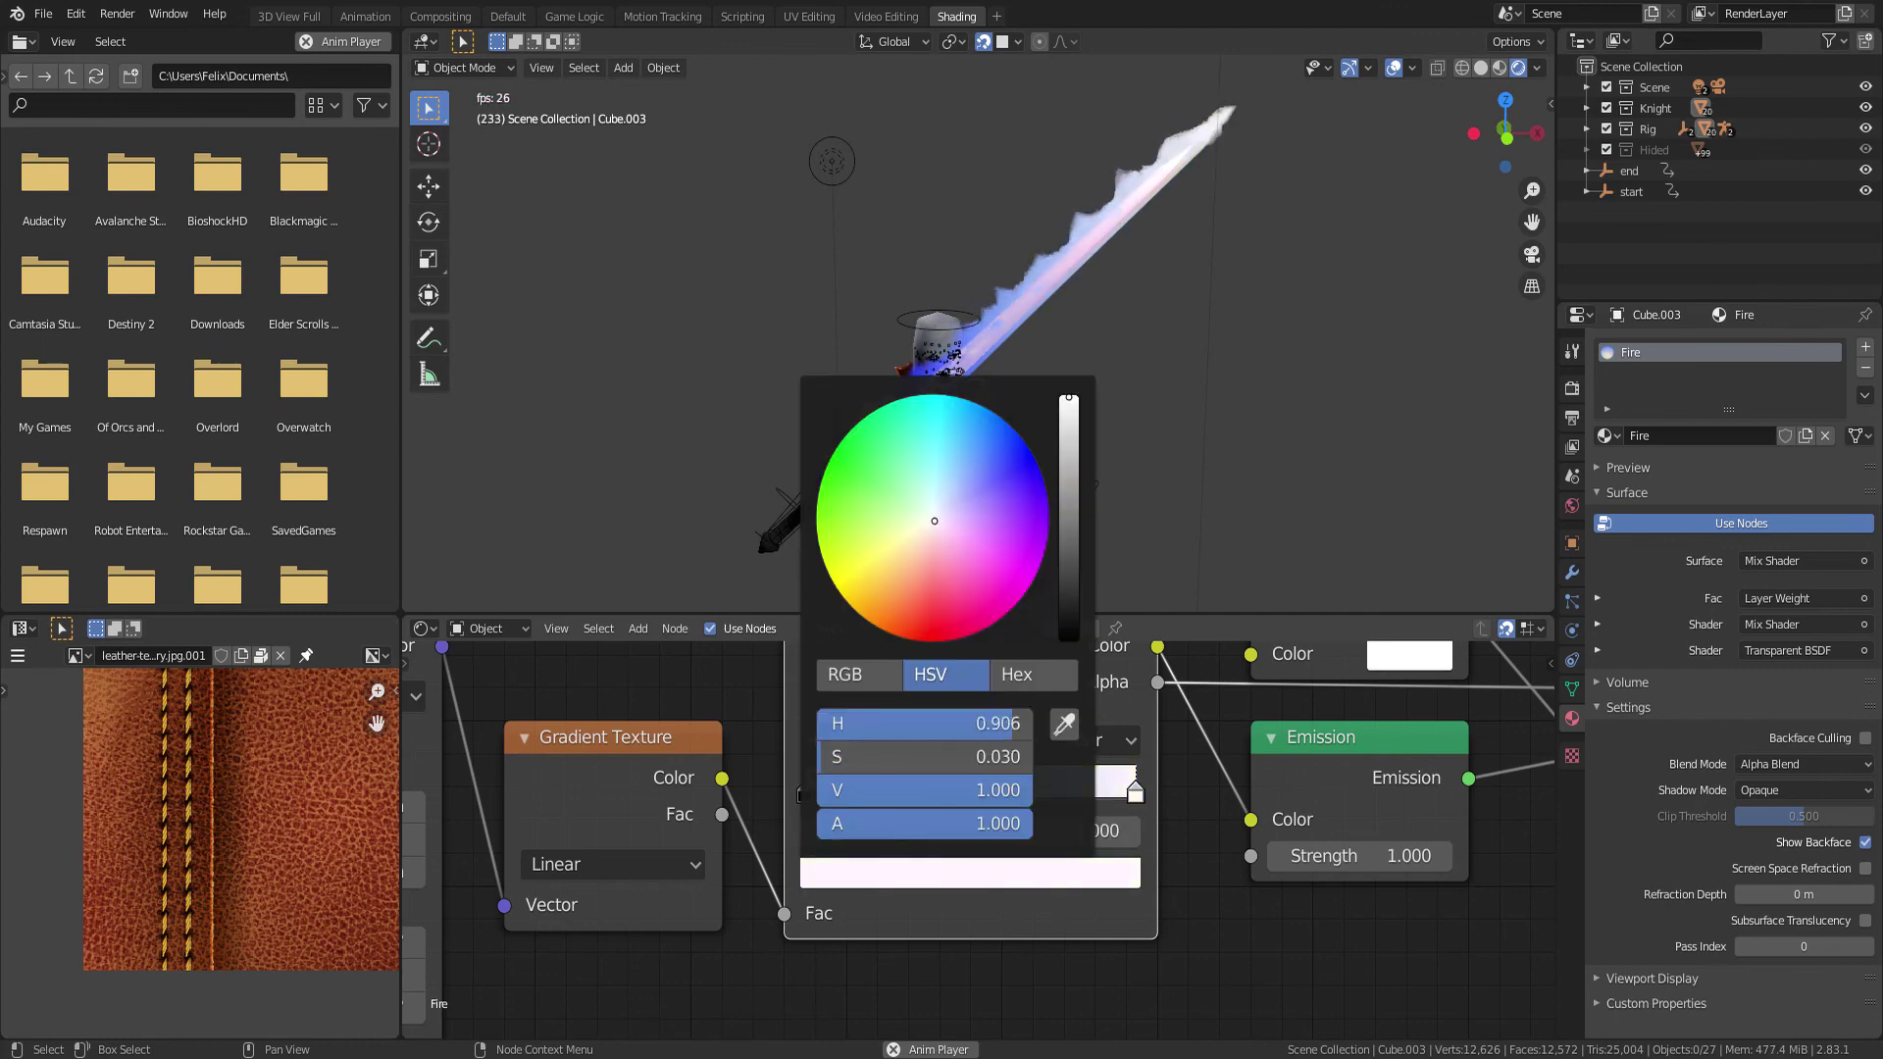
left_click(875, 446)
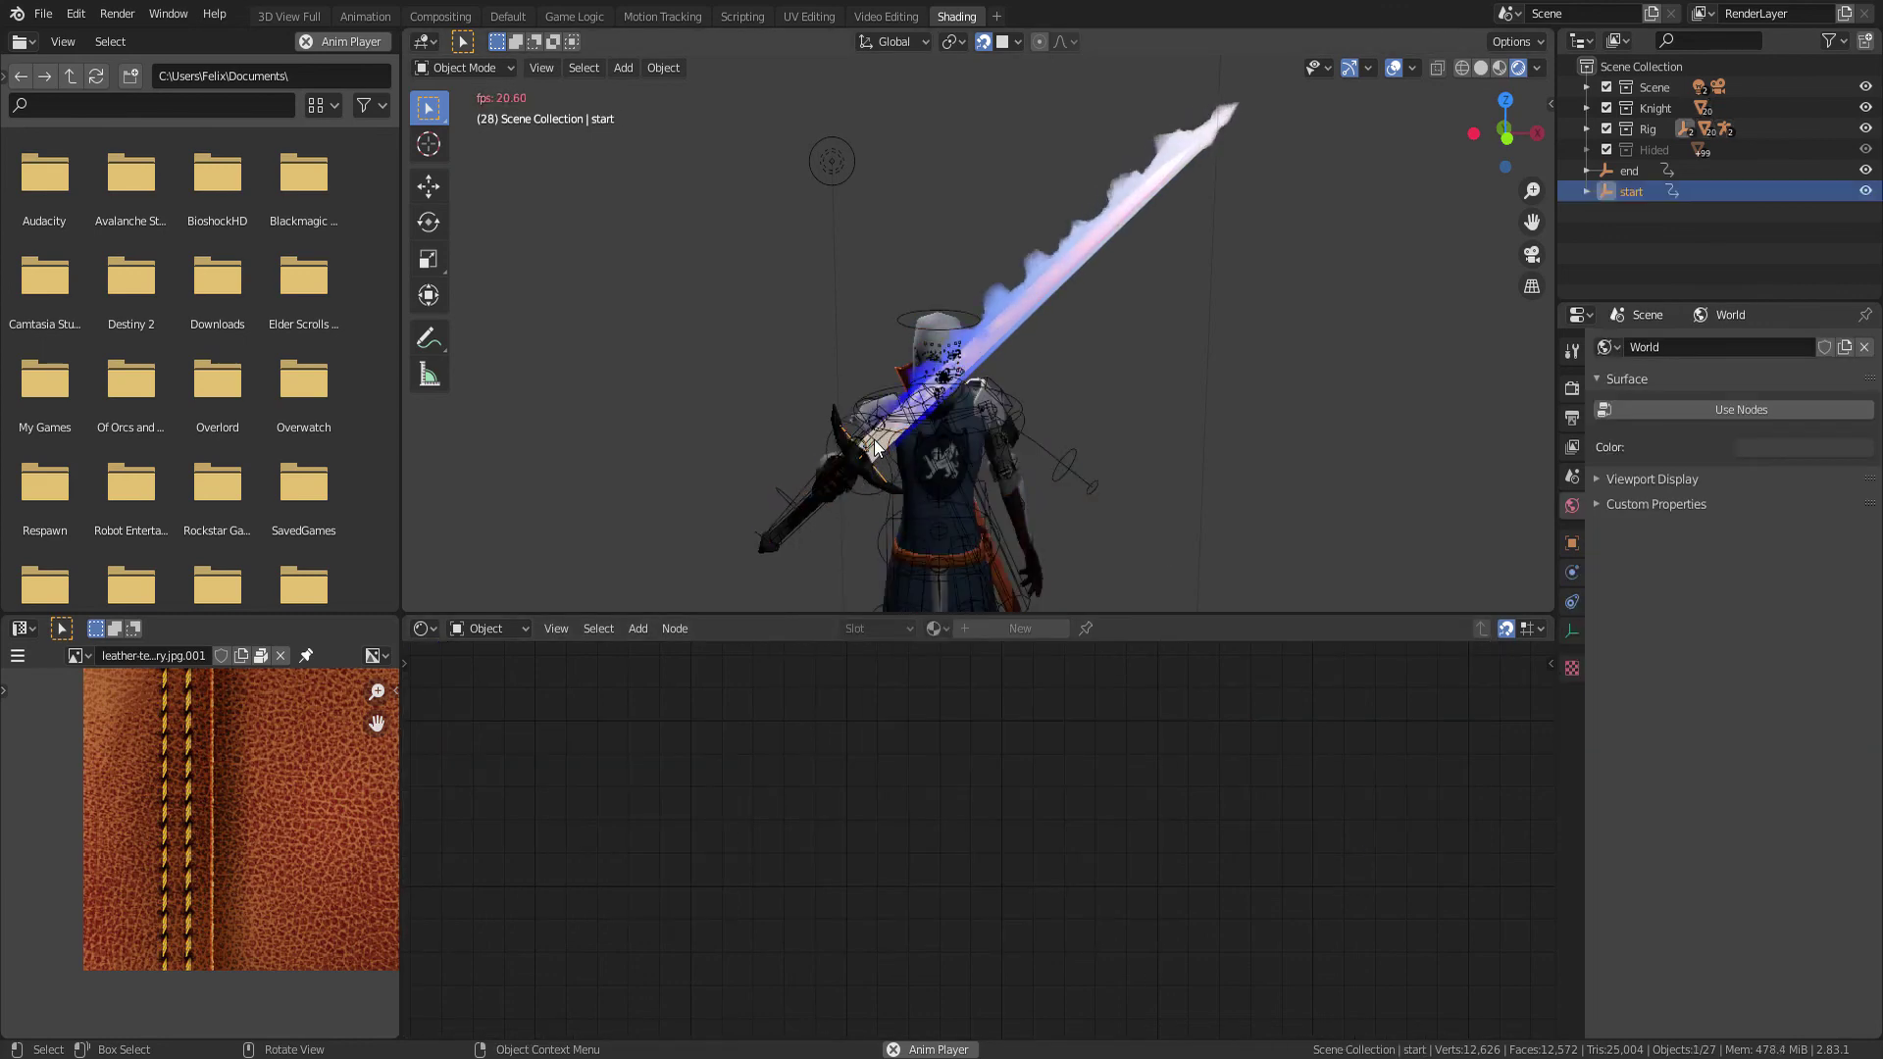
Select the Cube flame object and bring its ColorRamp node into view
left_click(876, 446)
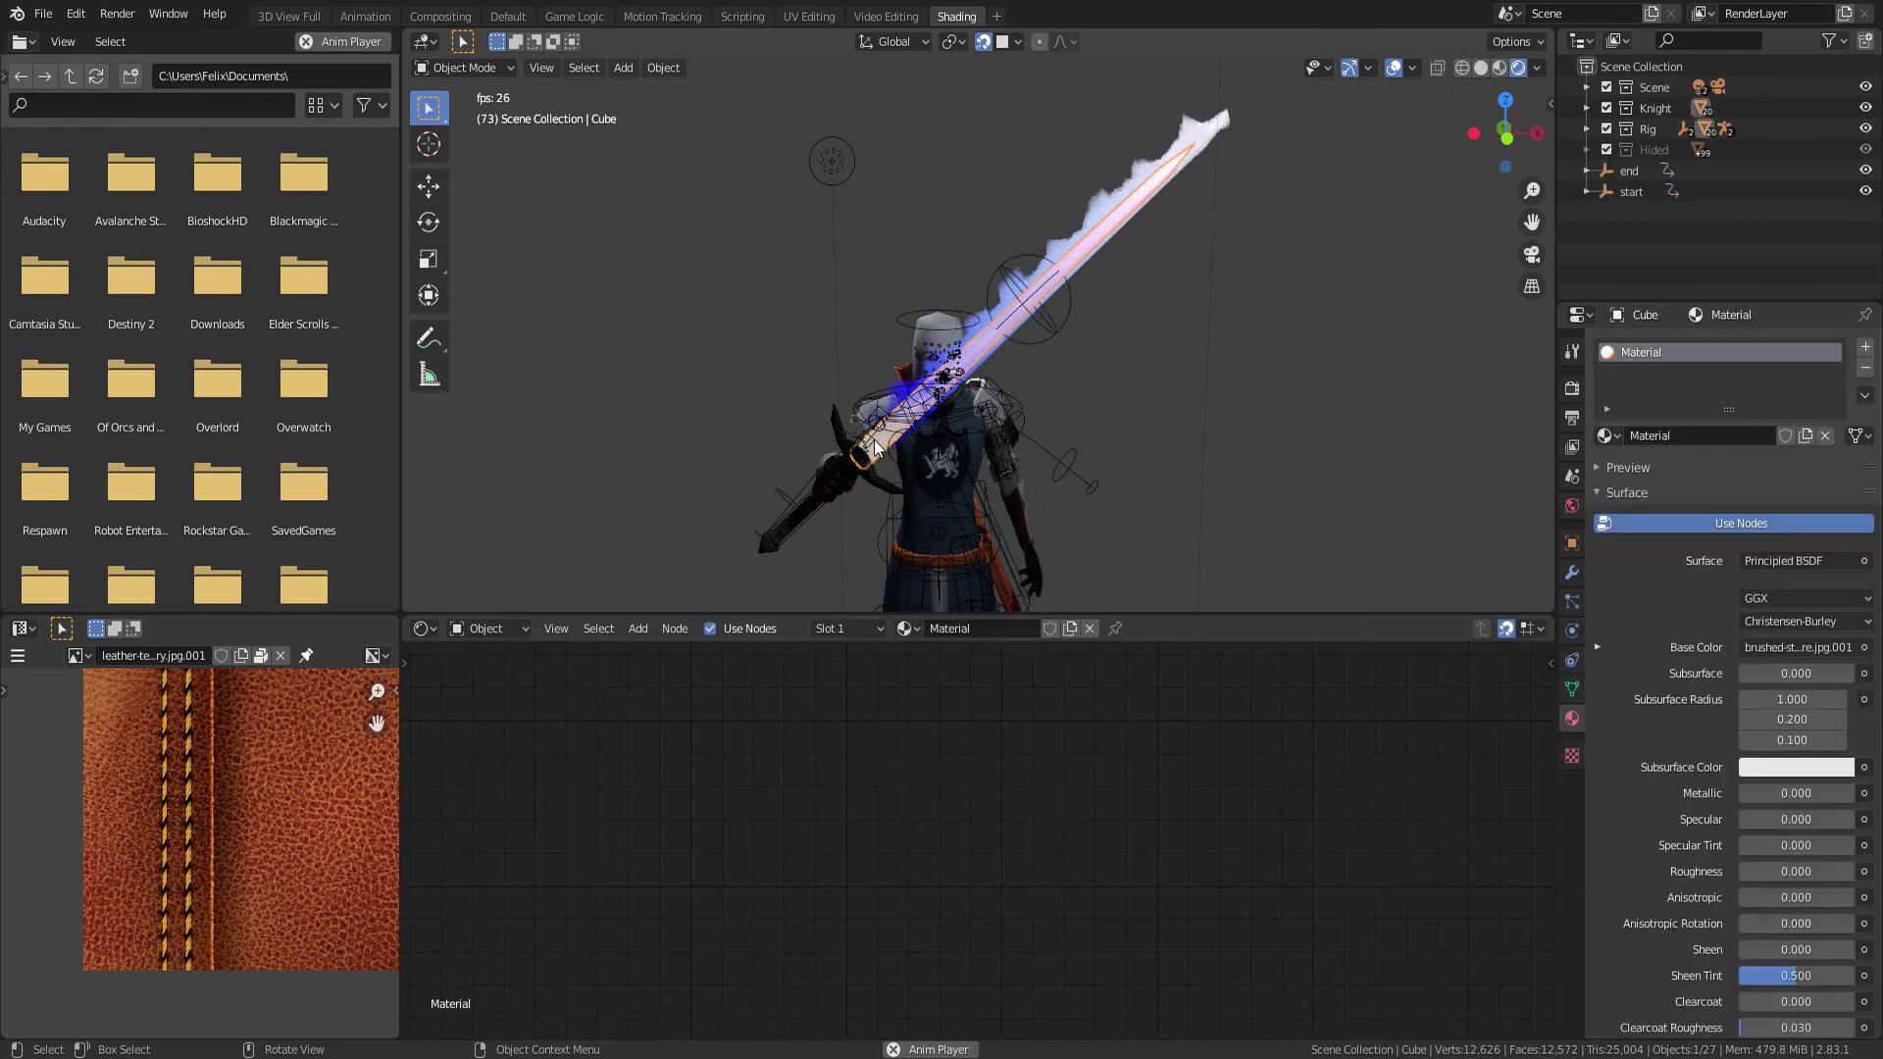
middle_click_drag(1236, 834, 1085, 799)
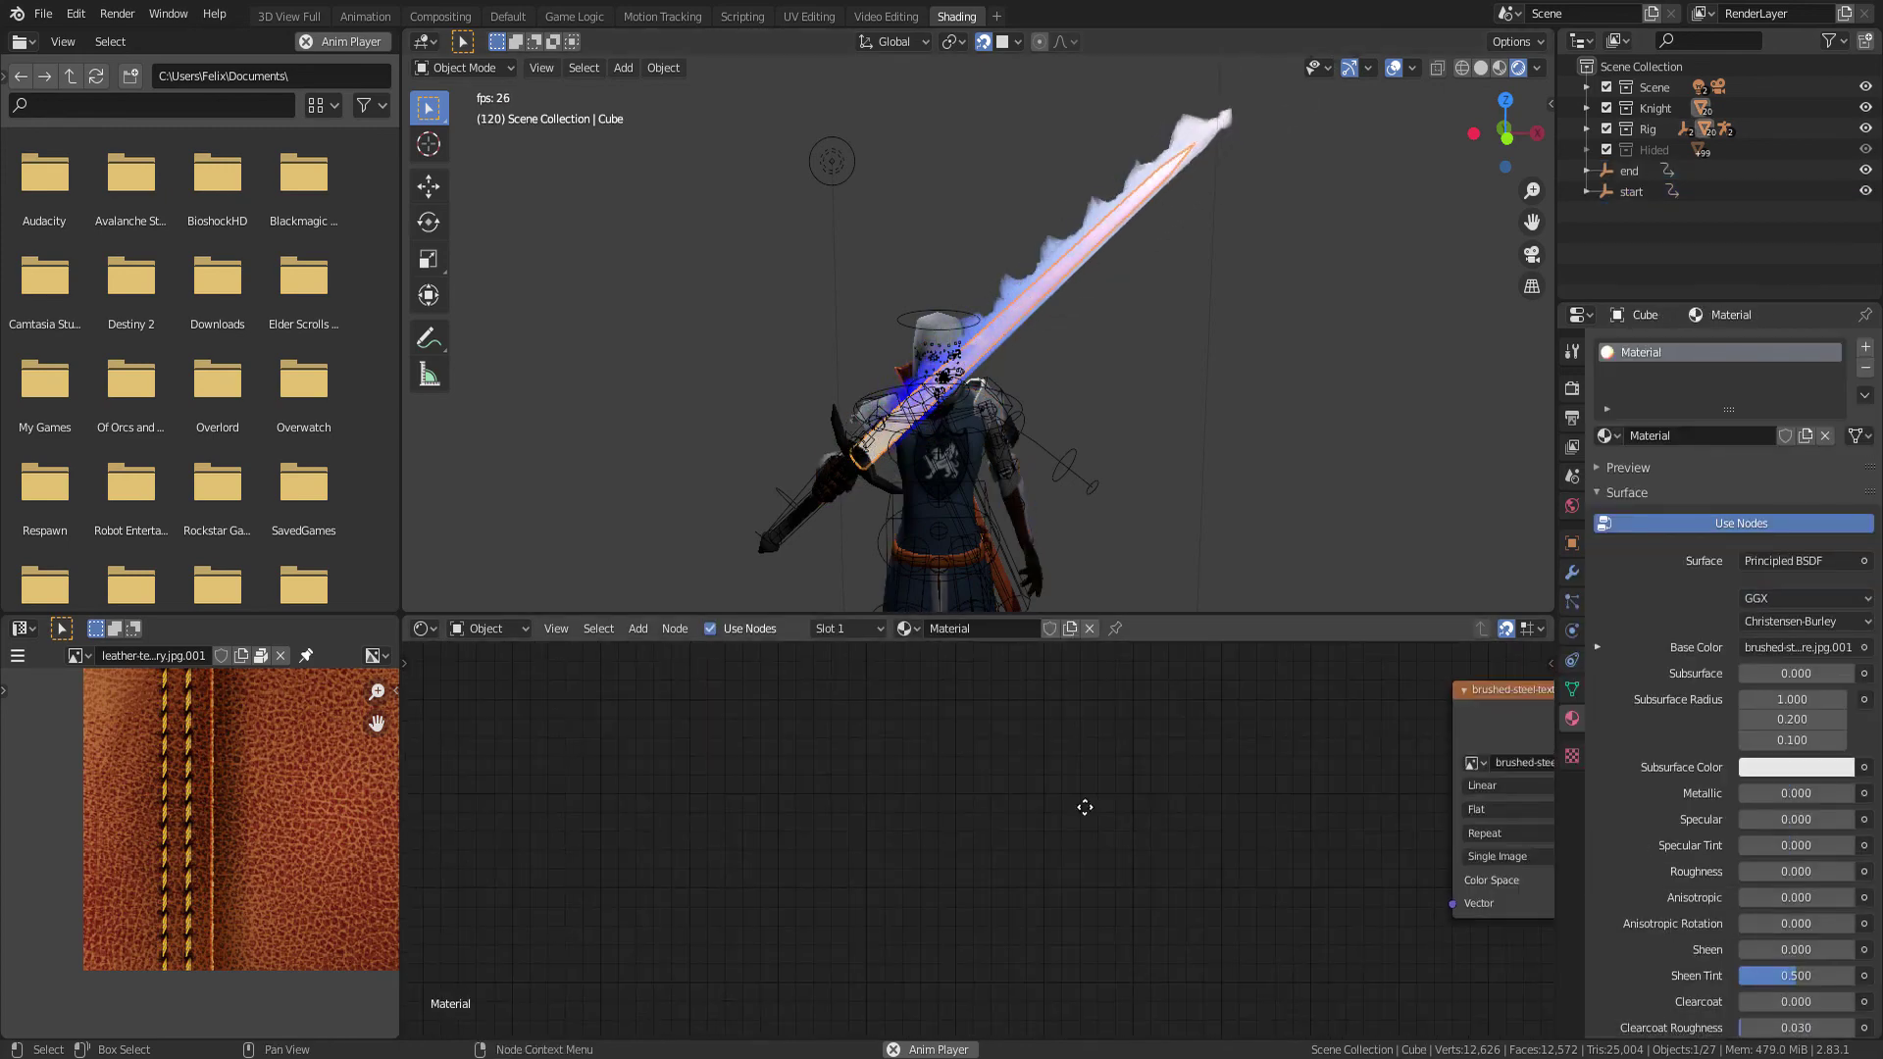
scroll(1084, 799, "up", 3)
middle_click_drag(577, 904, 1048, 719)
scroll(1047, 719, "up", 1)
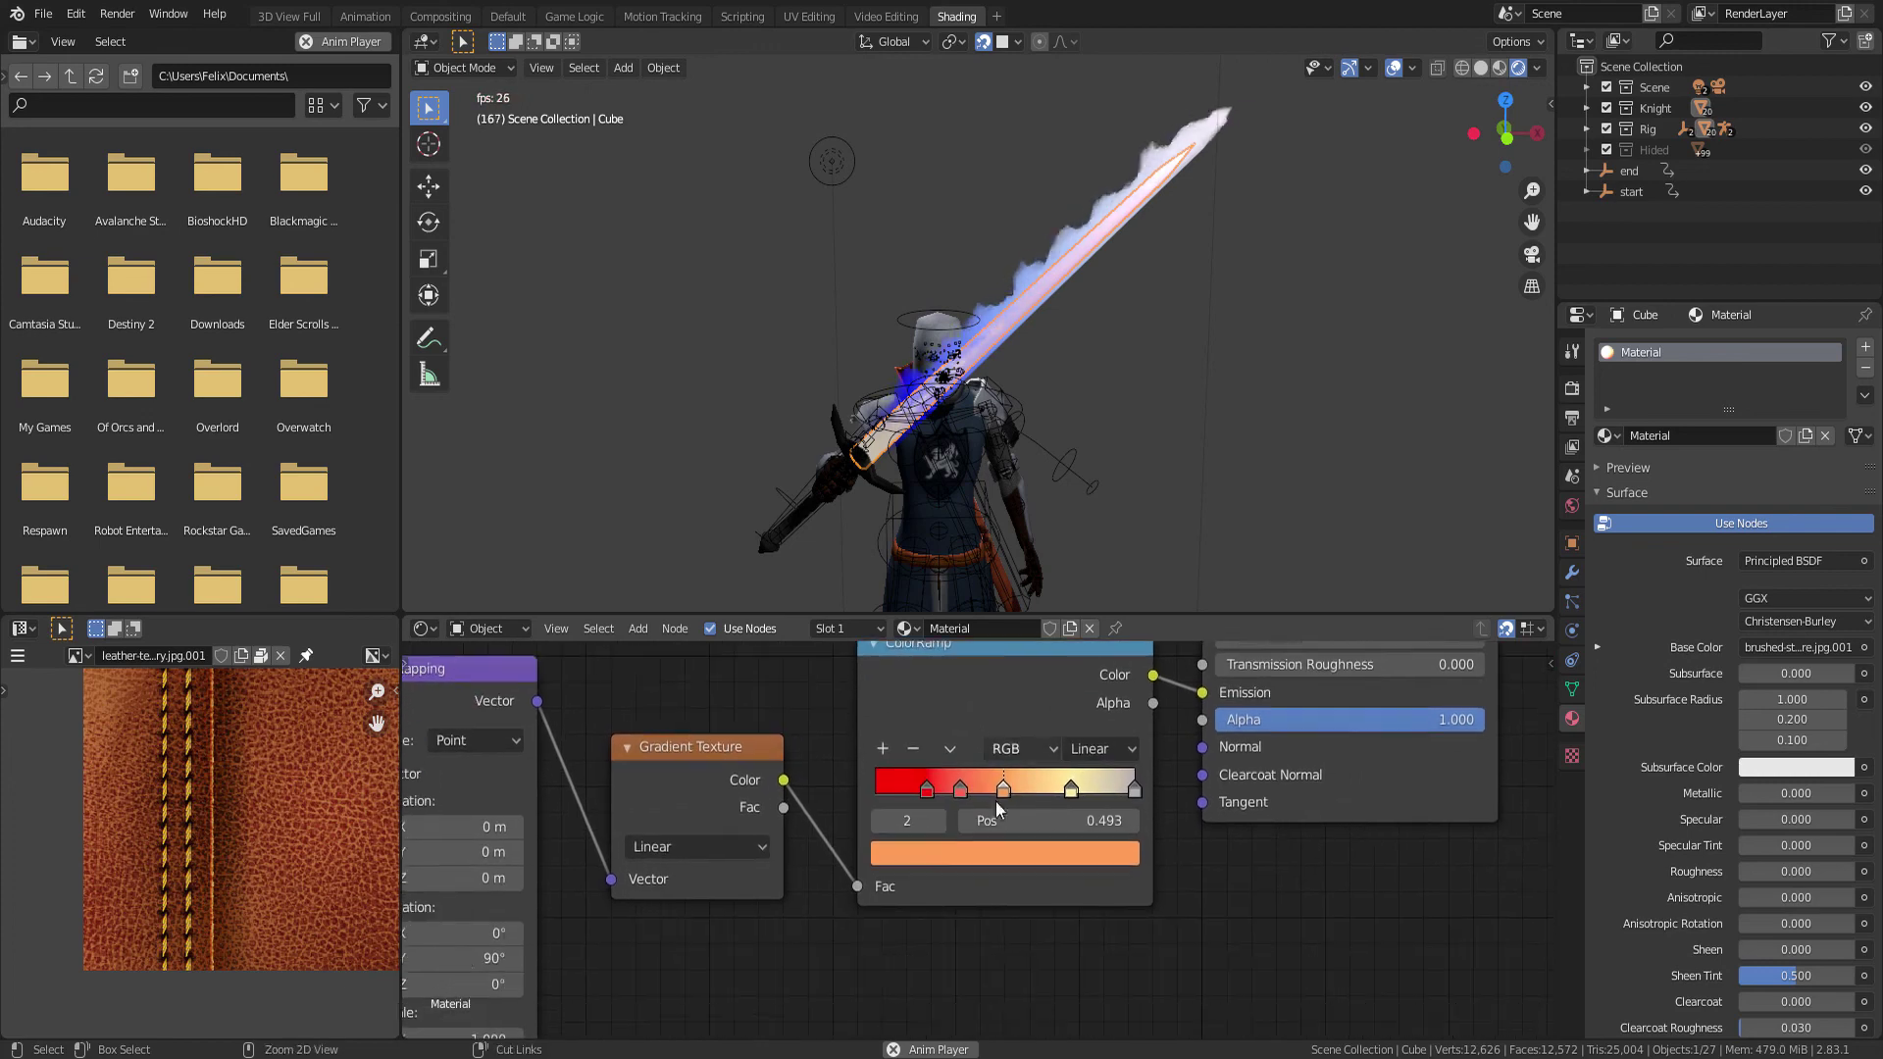
Recolour the Cube ramp deep blue, light blue, then near-white, and hide overlays to judge it
left_click(922, 784)
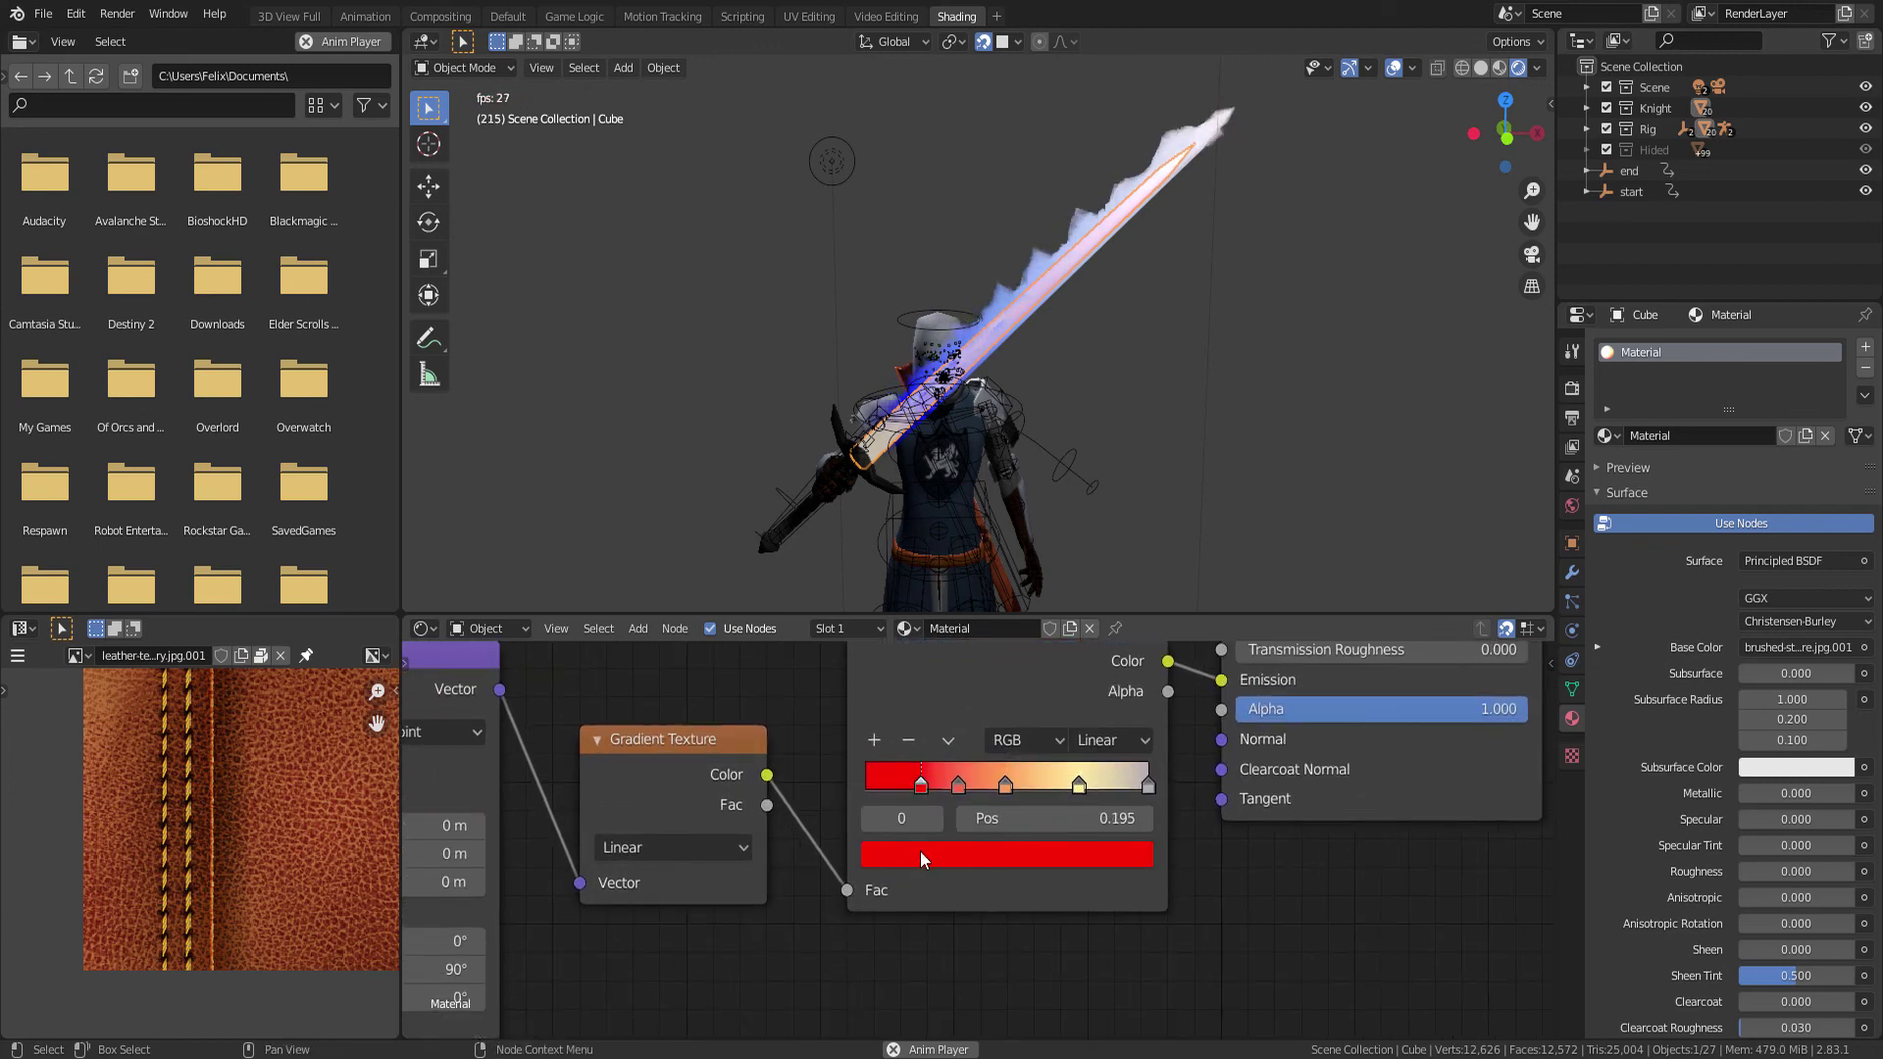
left_click(922, 859)
left_click(1017, 509)
left_click(959, 783)
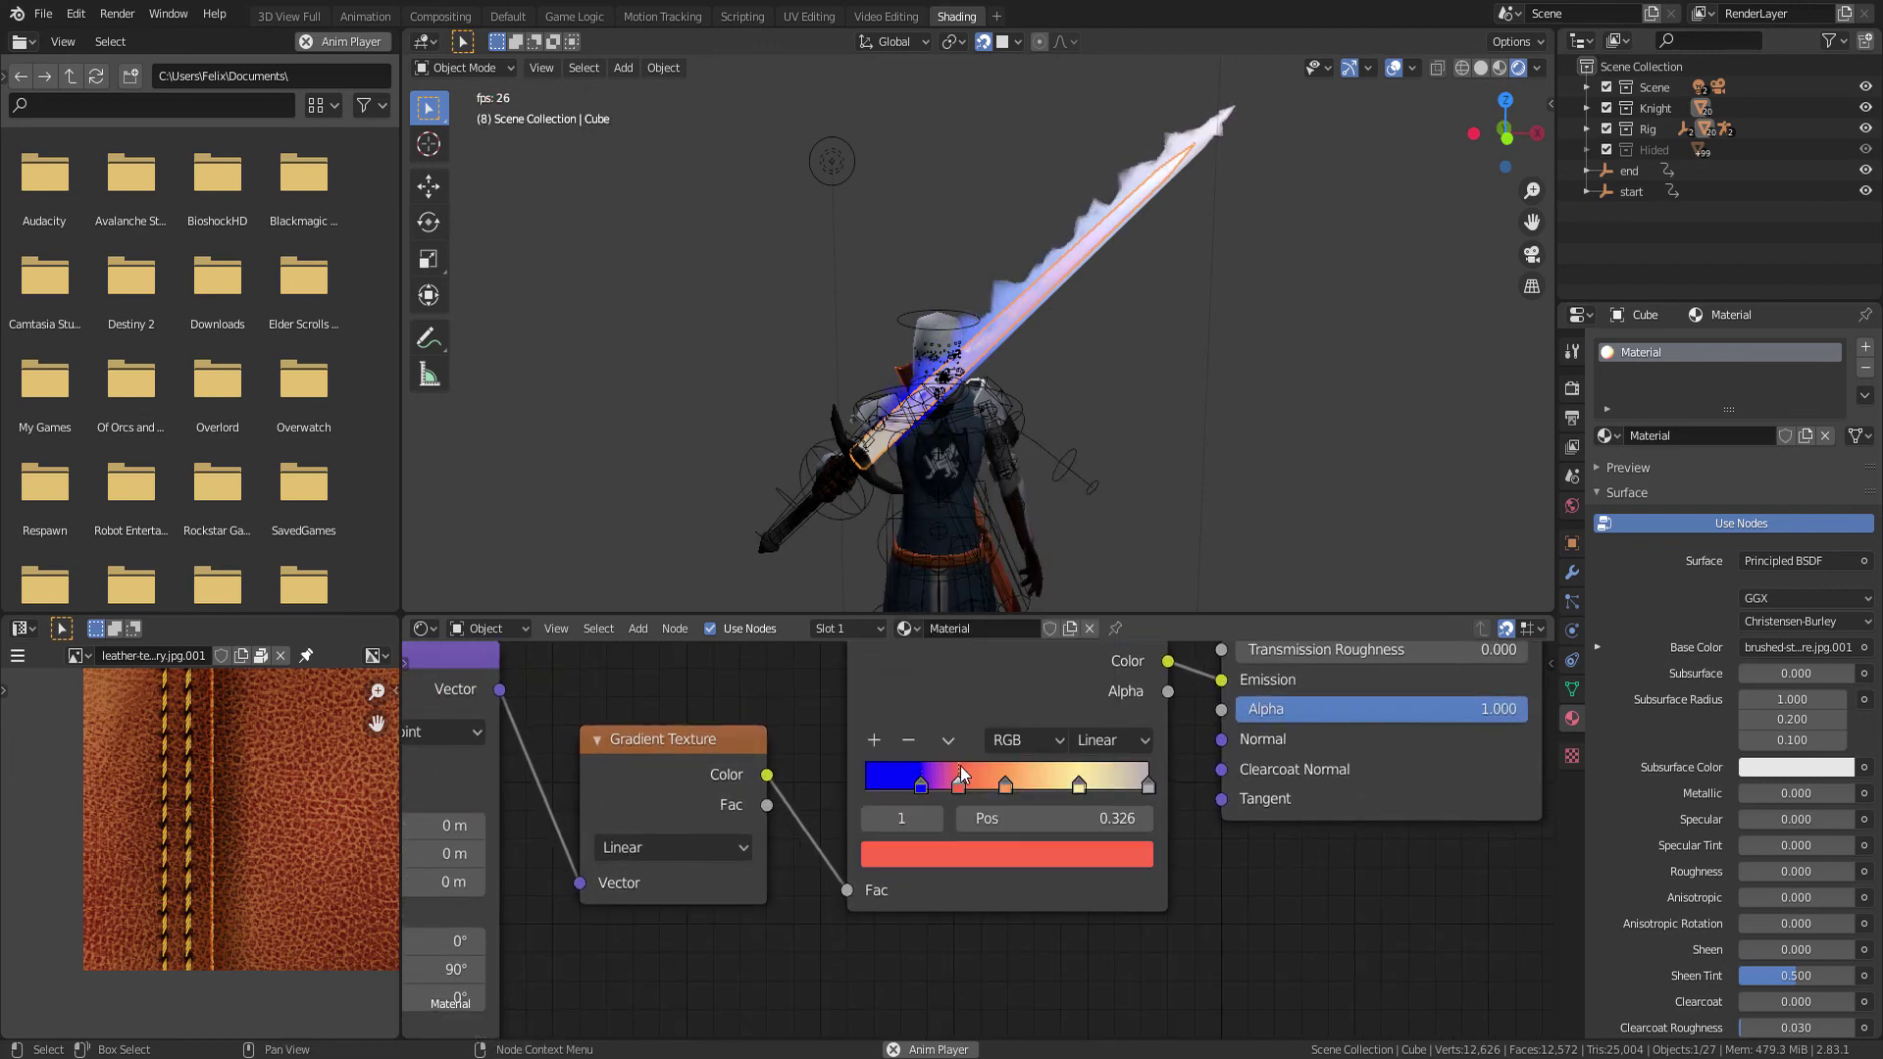
left_click(989, 854)
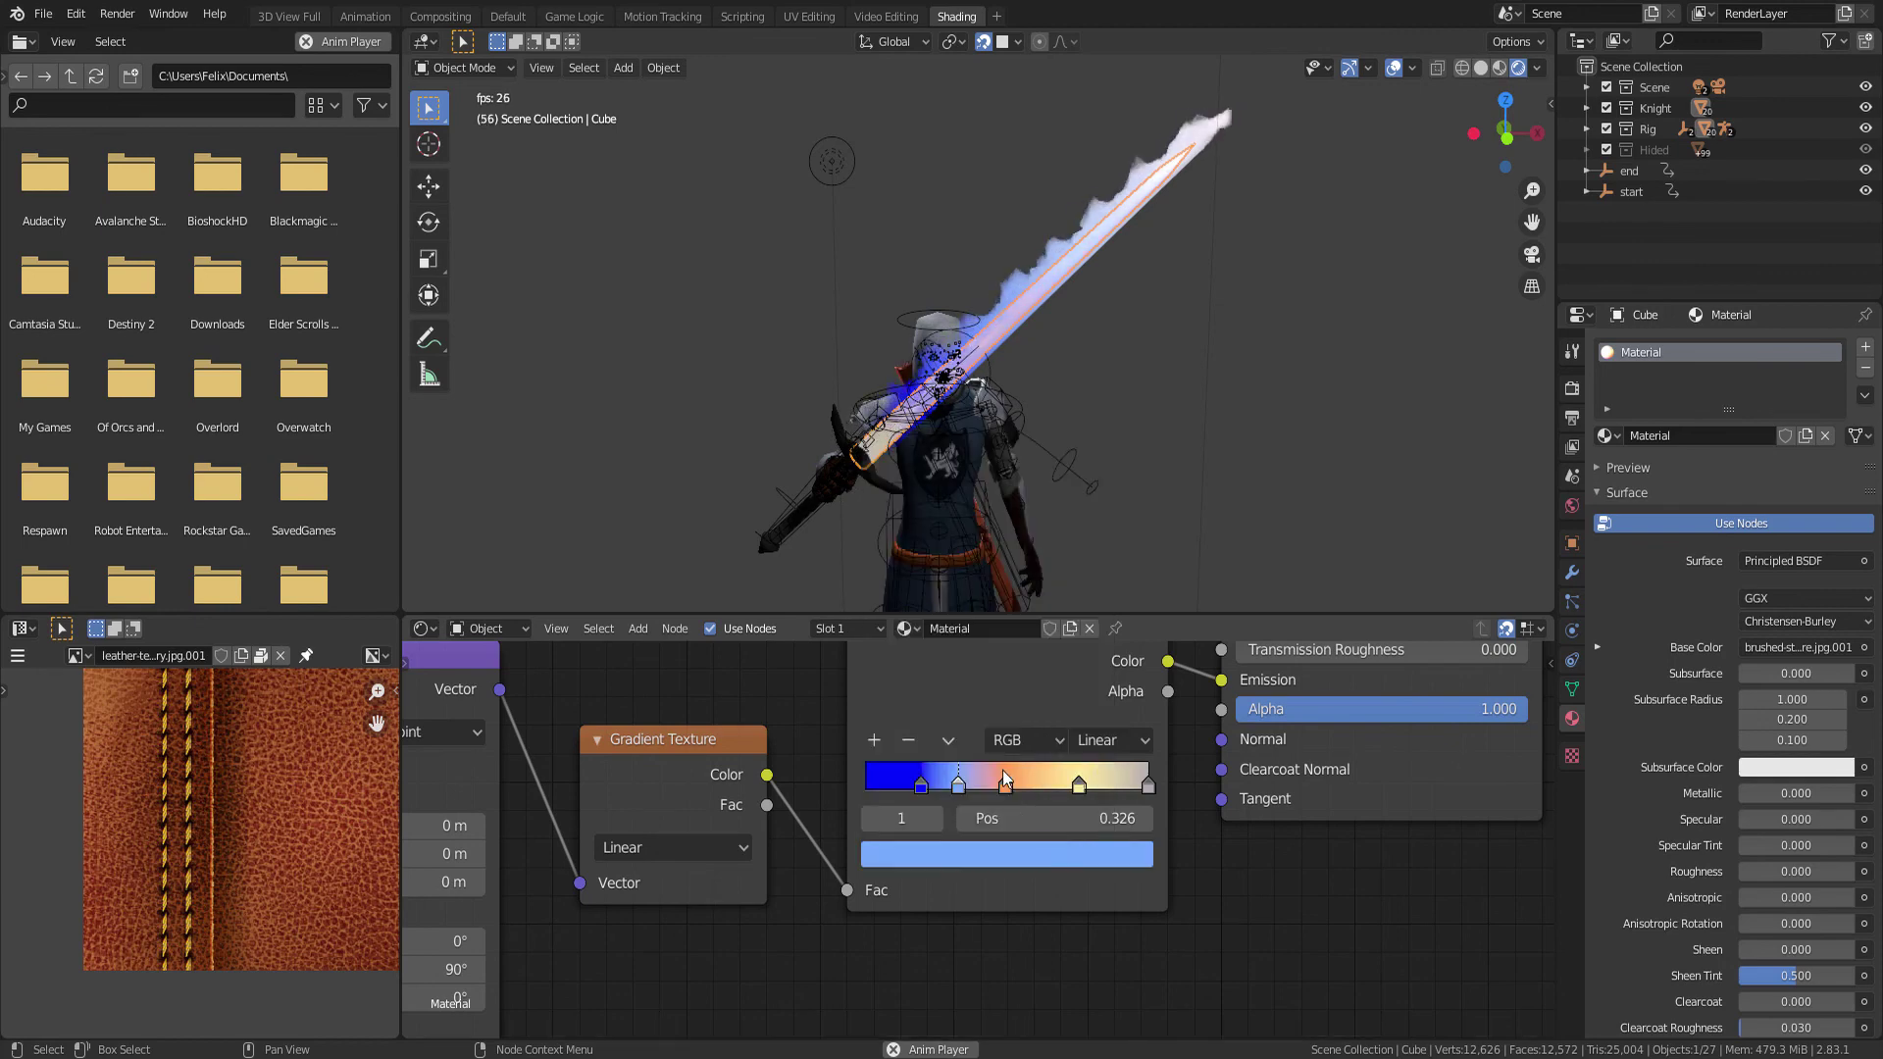
left_click(1006, 784)
left_click(990, 854)
left_click(991, 547)
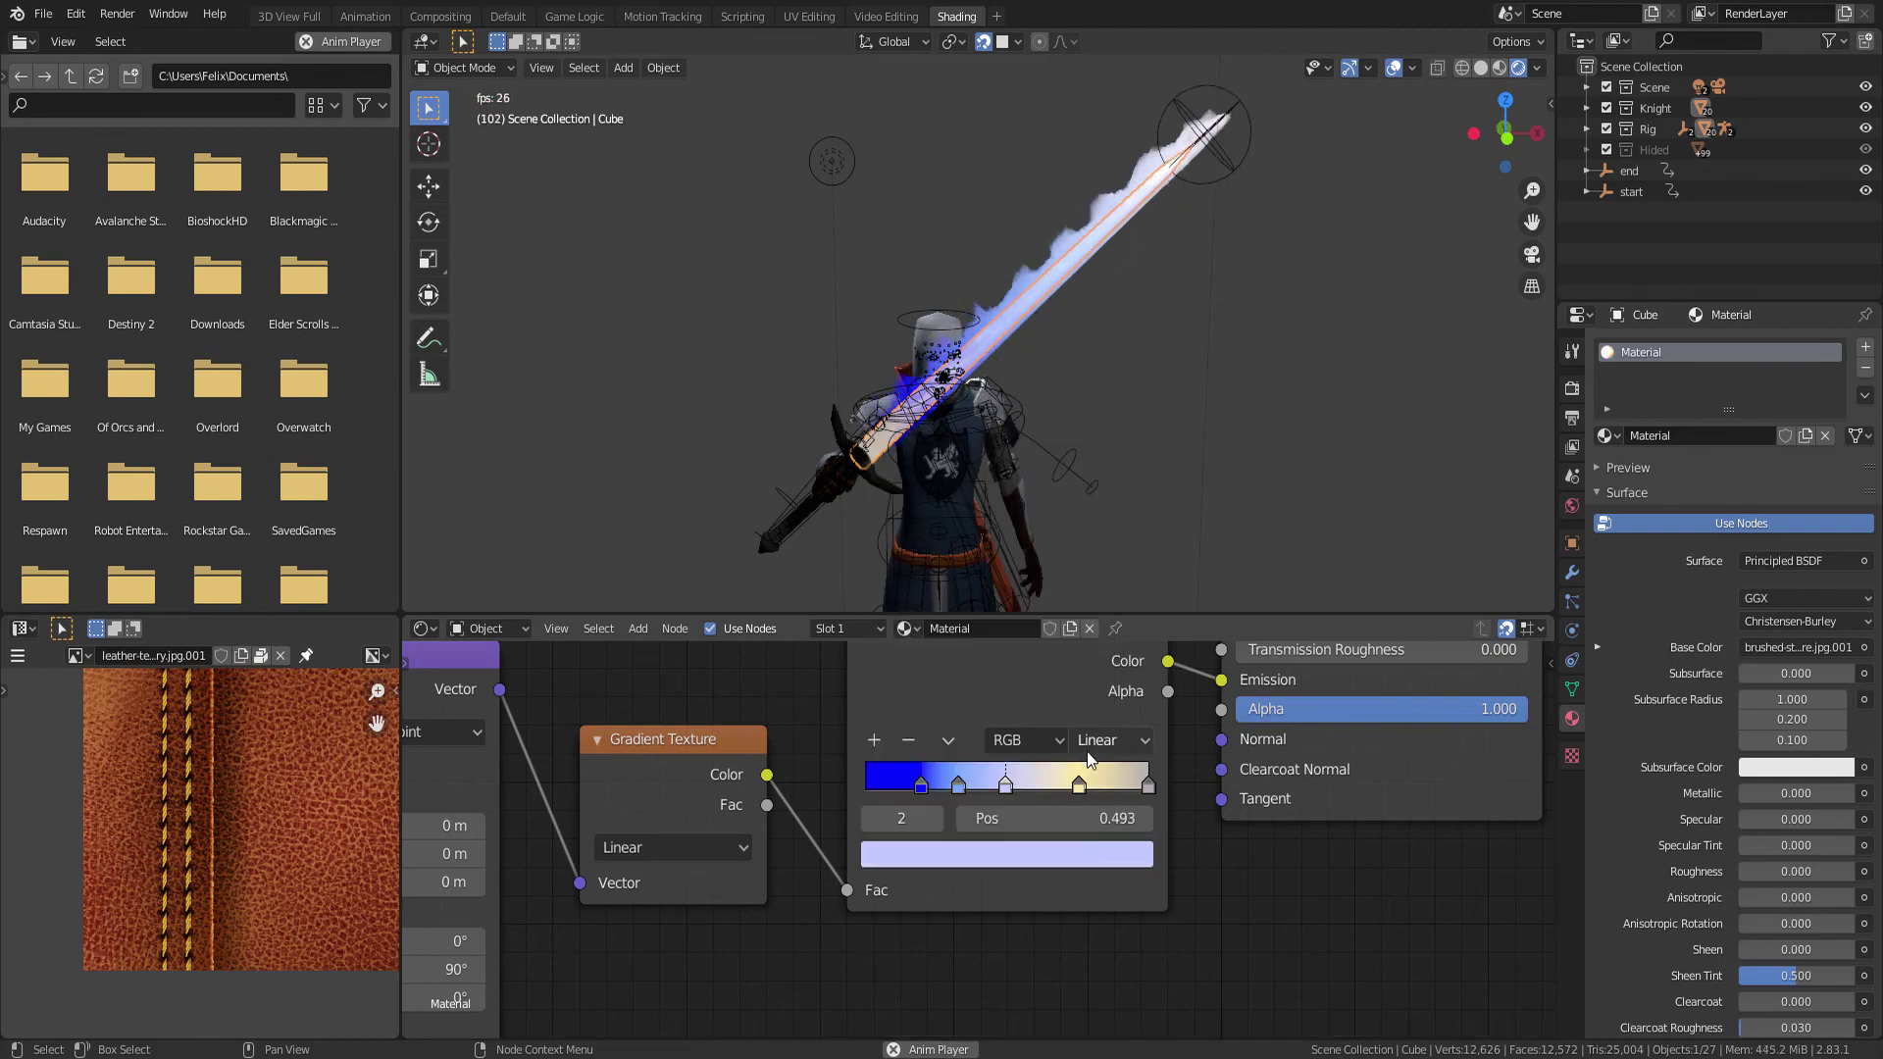
left_click(1077, 775)
left_click(1047, 858)
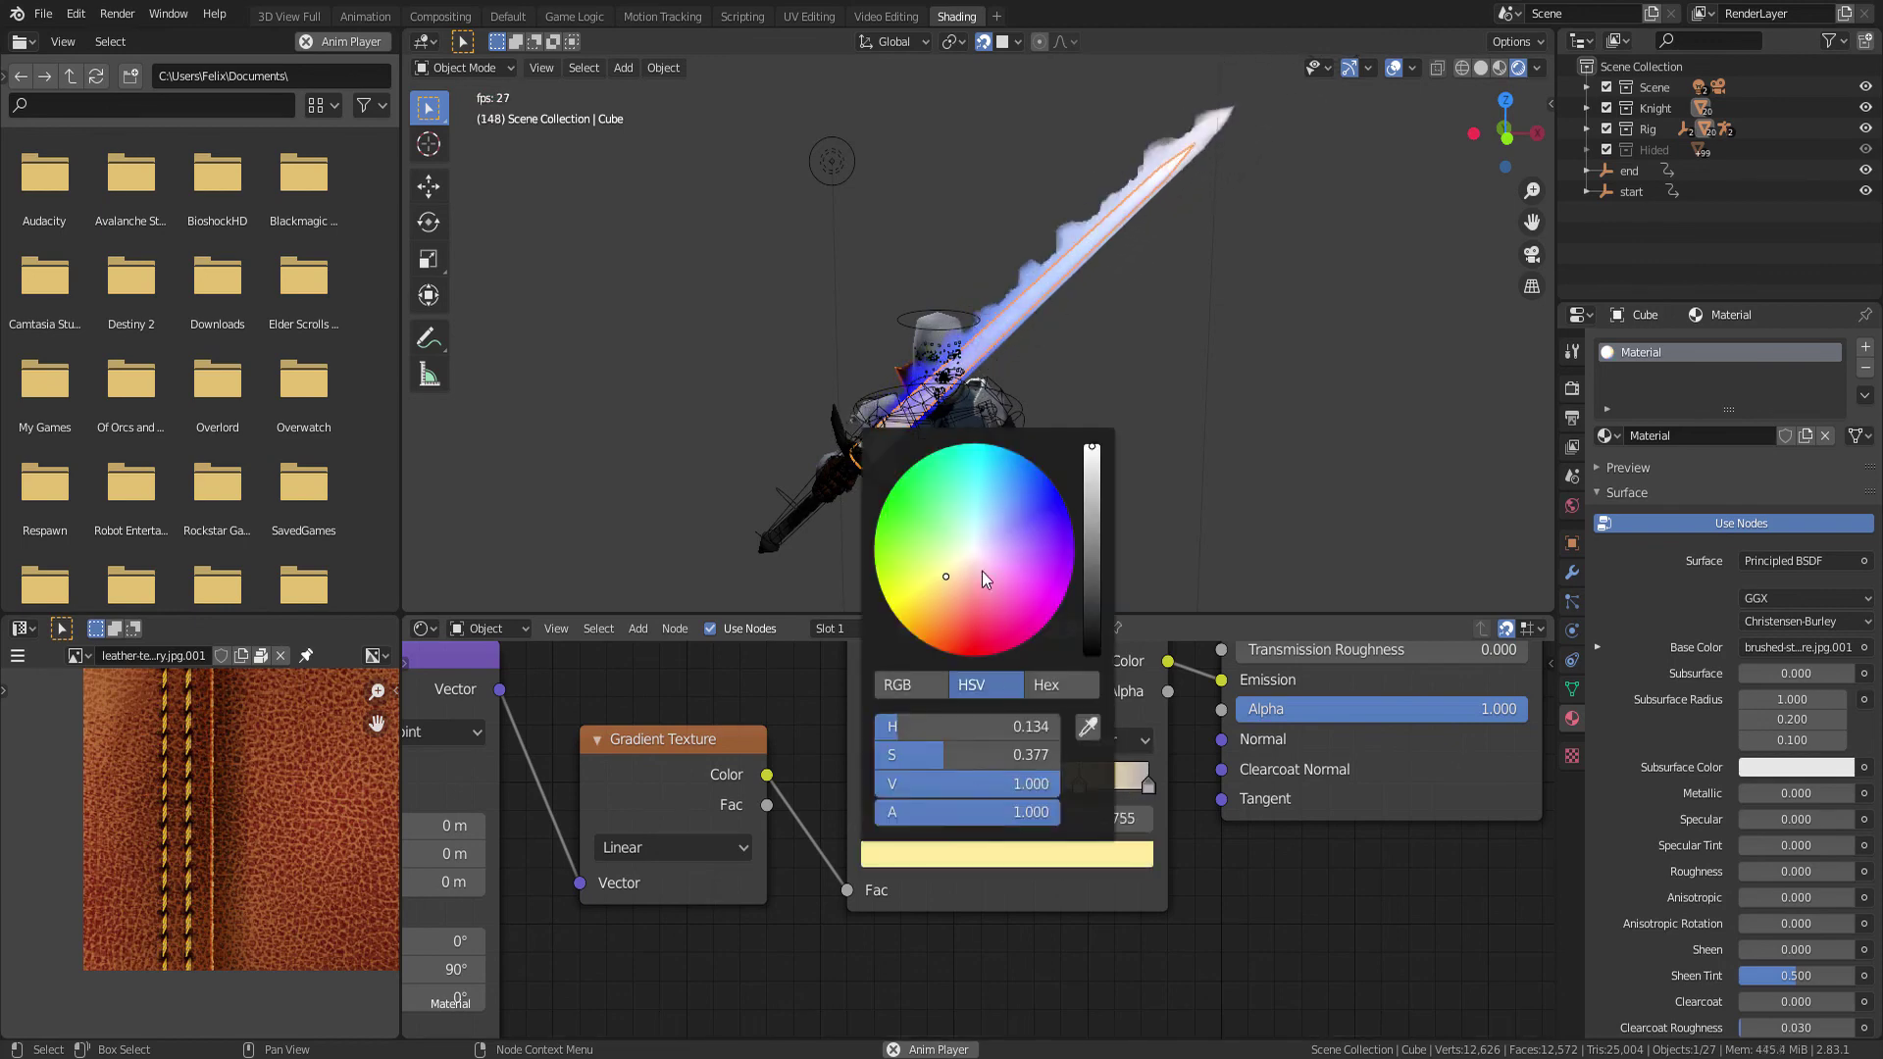
left_click(981, 571)
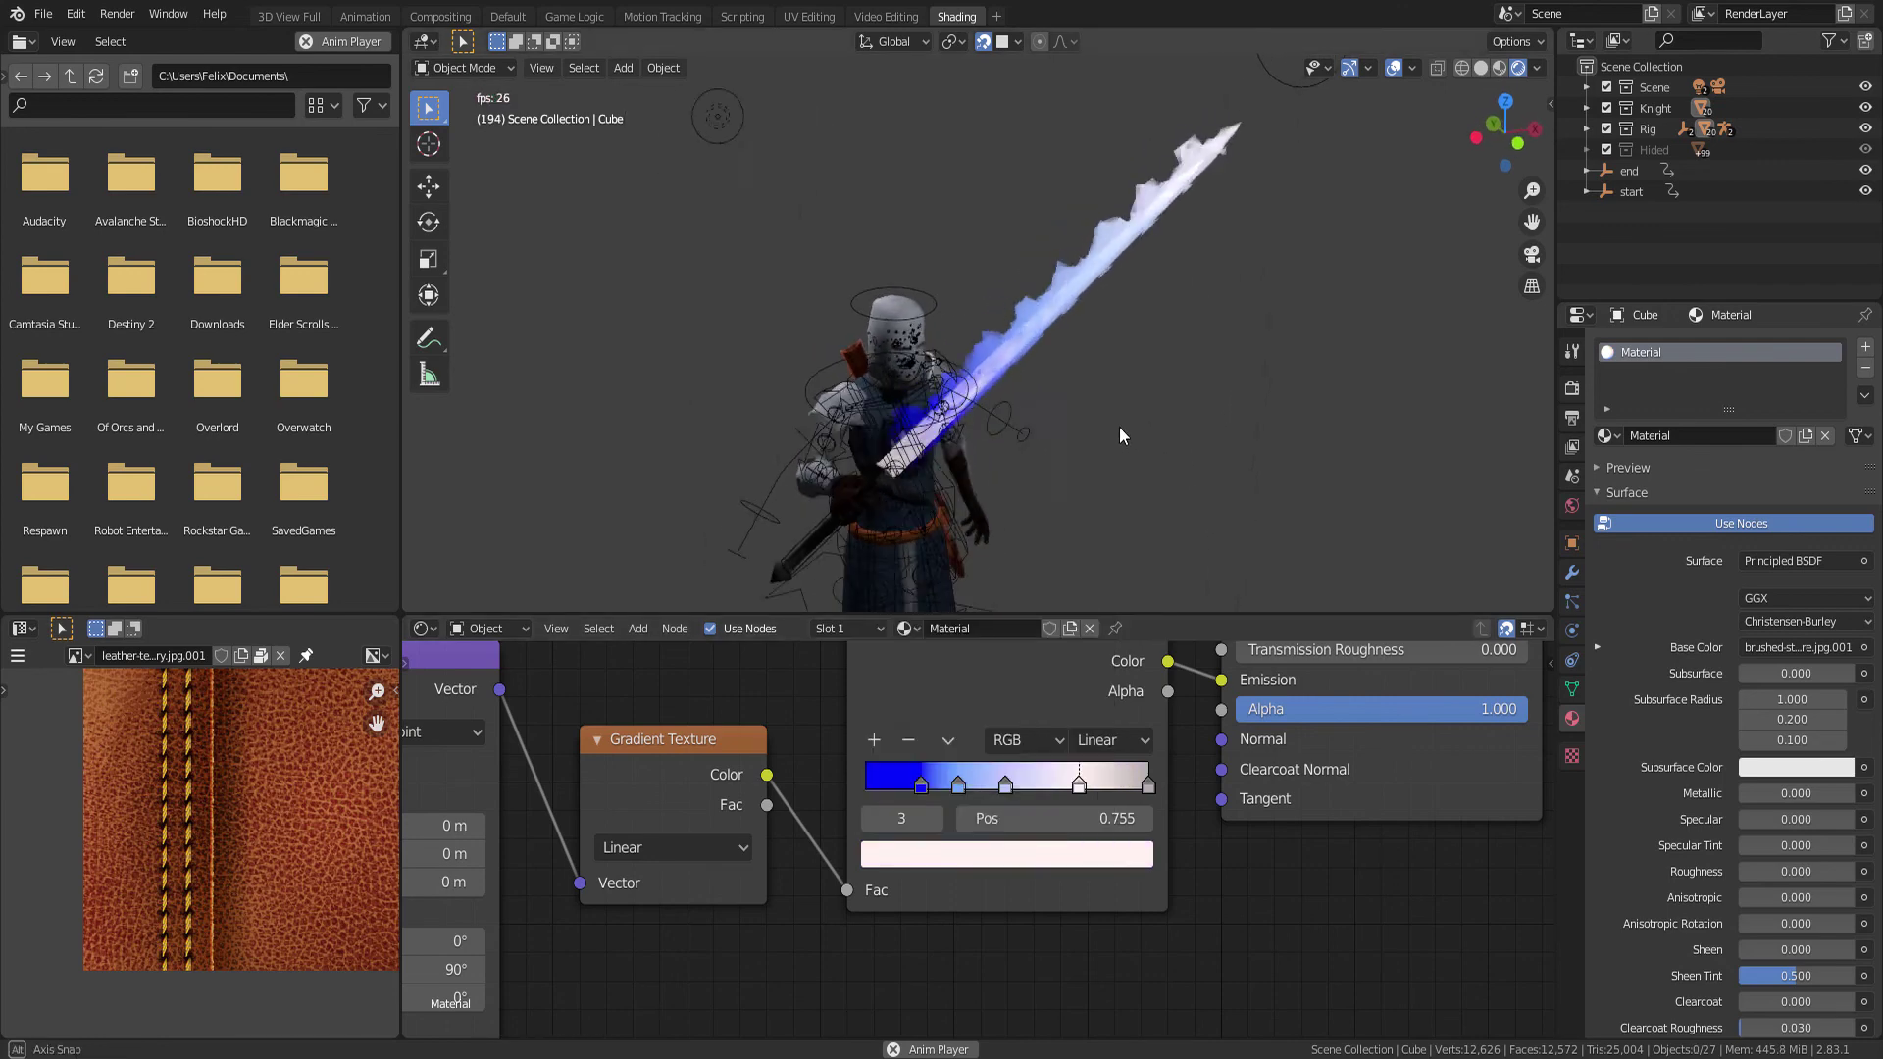
key("shift+alt+z")
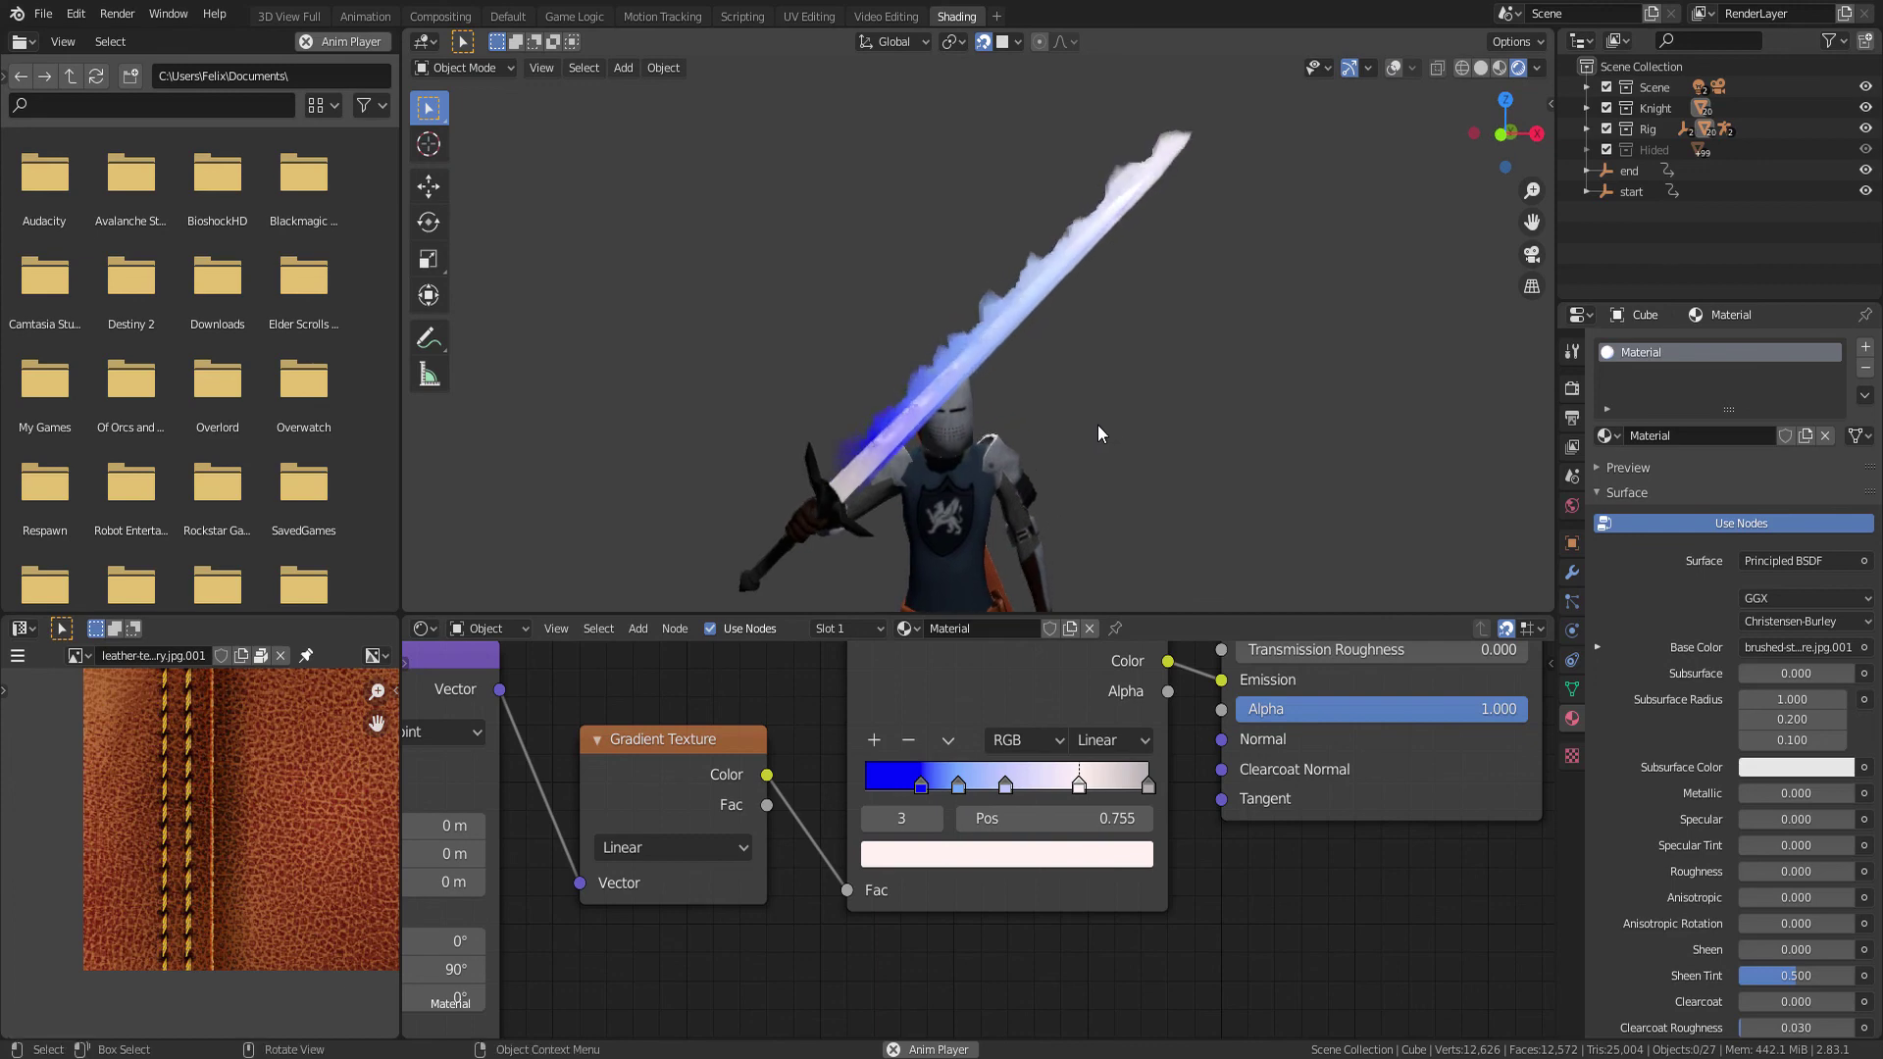
middle_click_drag(1094, 426, 1016, 416)
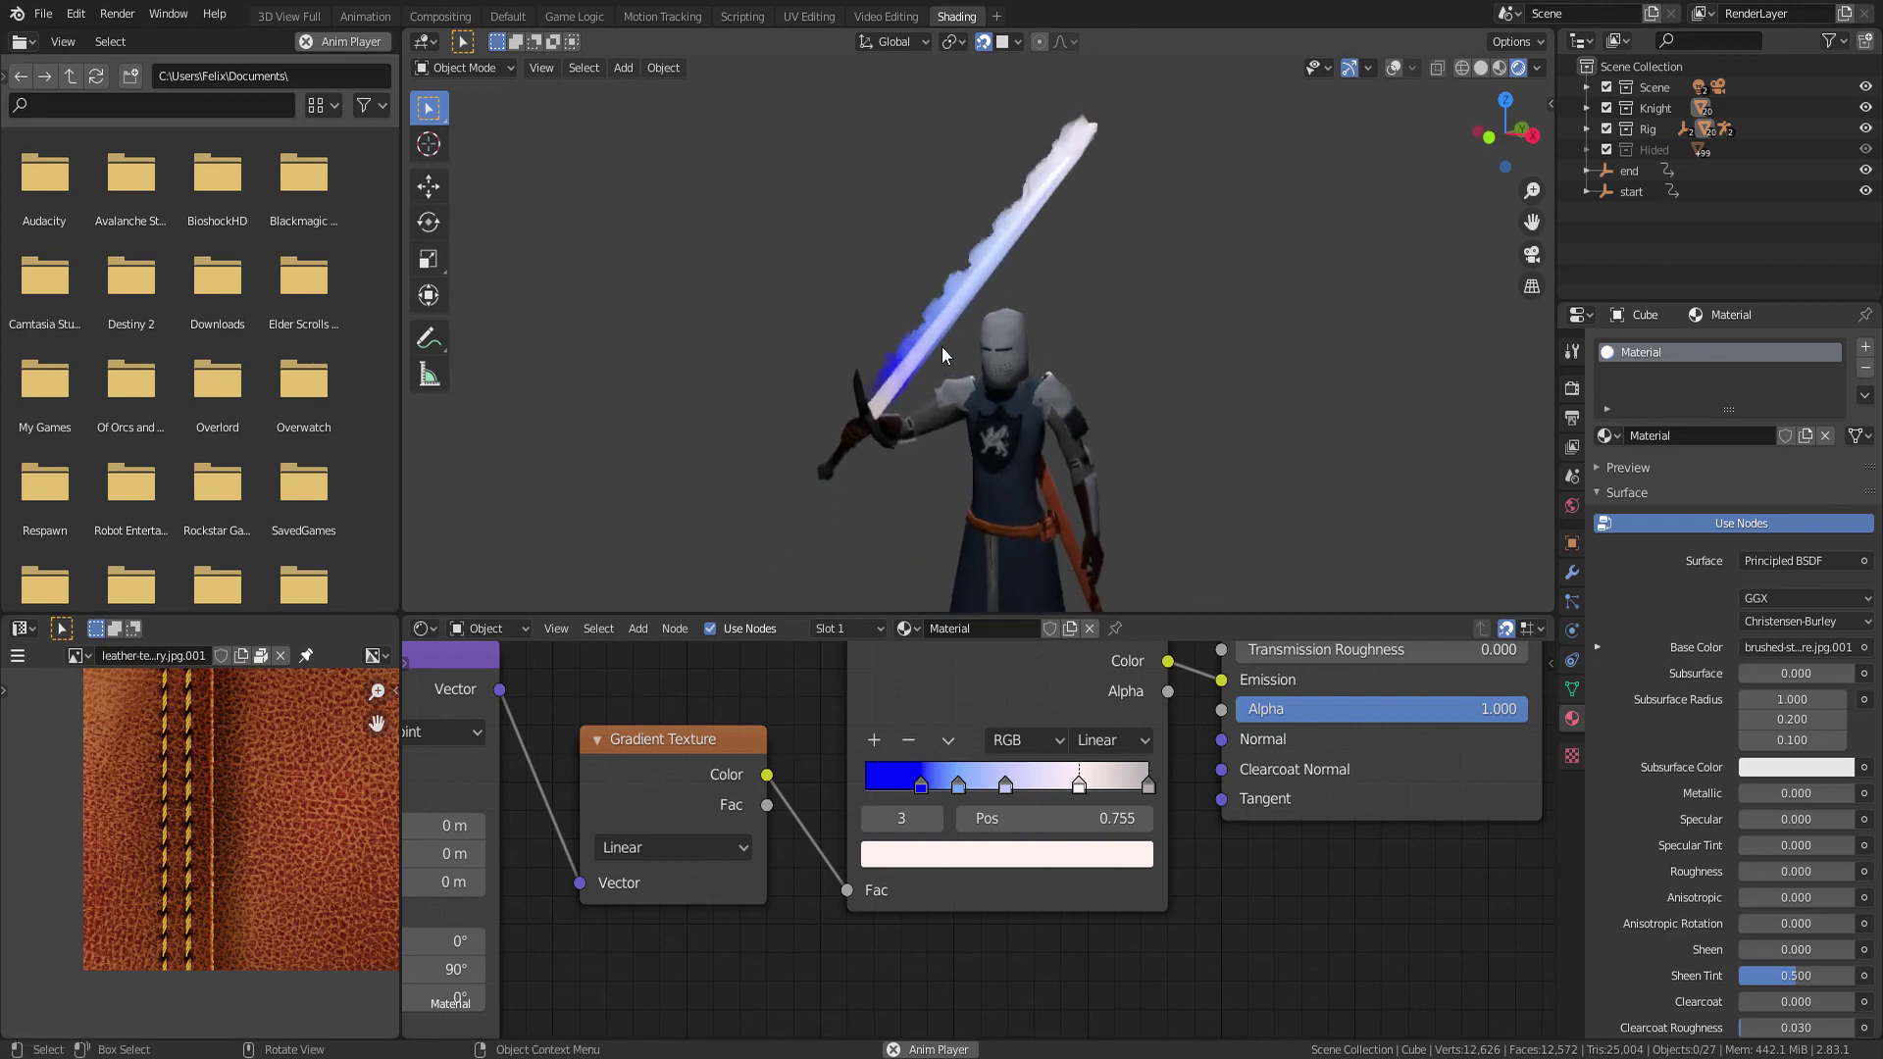
Change the Cube ramp stops to green and light green, then select the sword
left_click(920, 776)
left_click(932, 856)
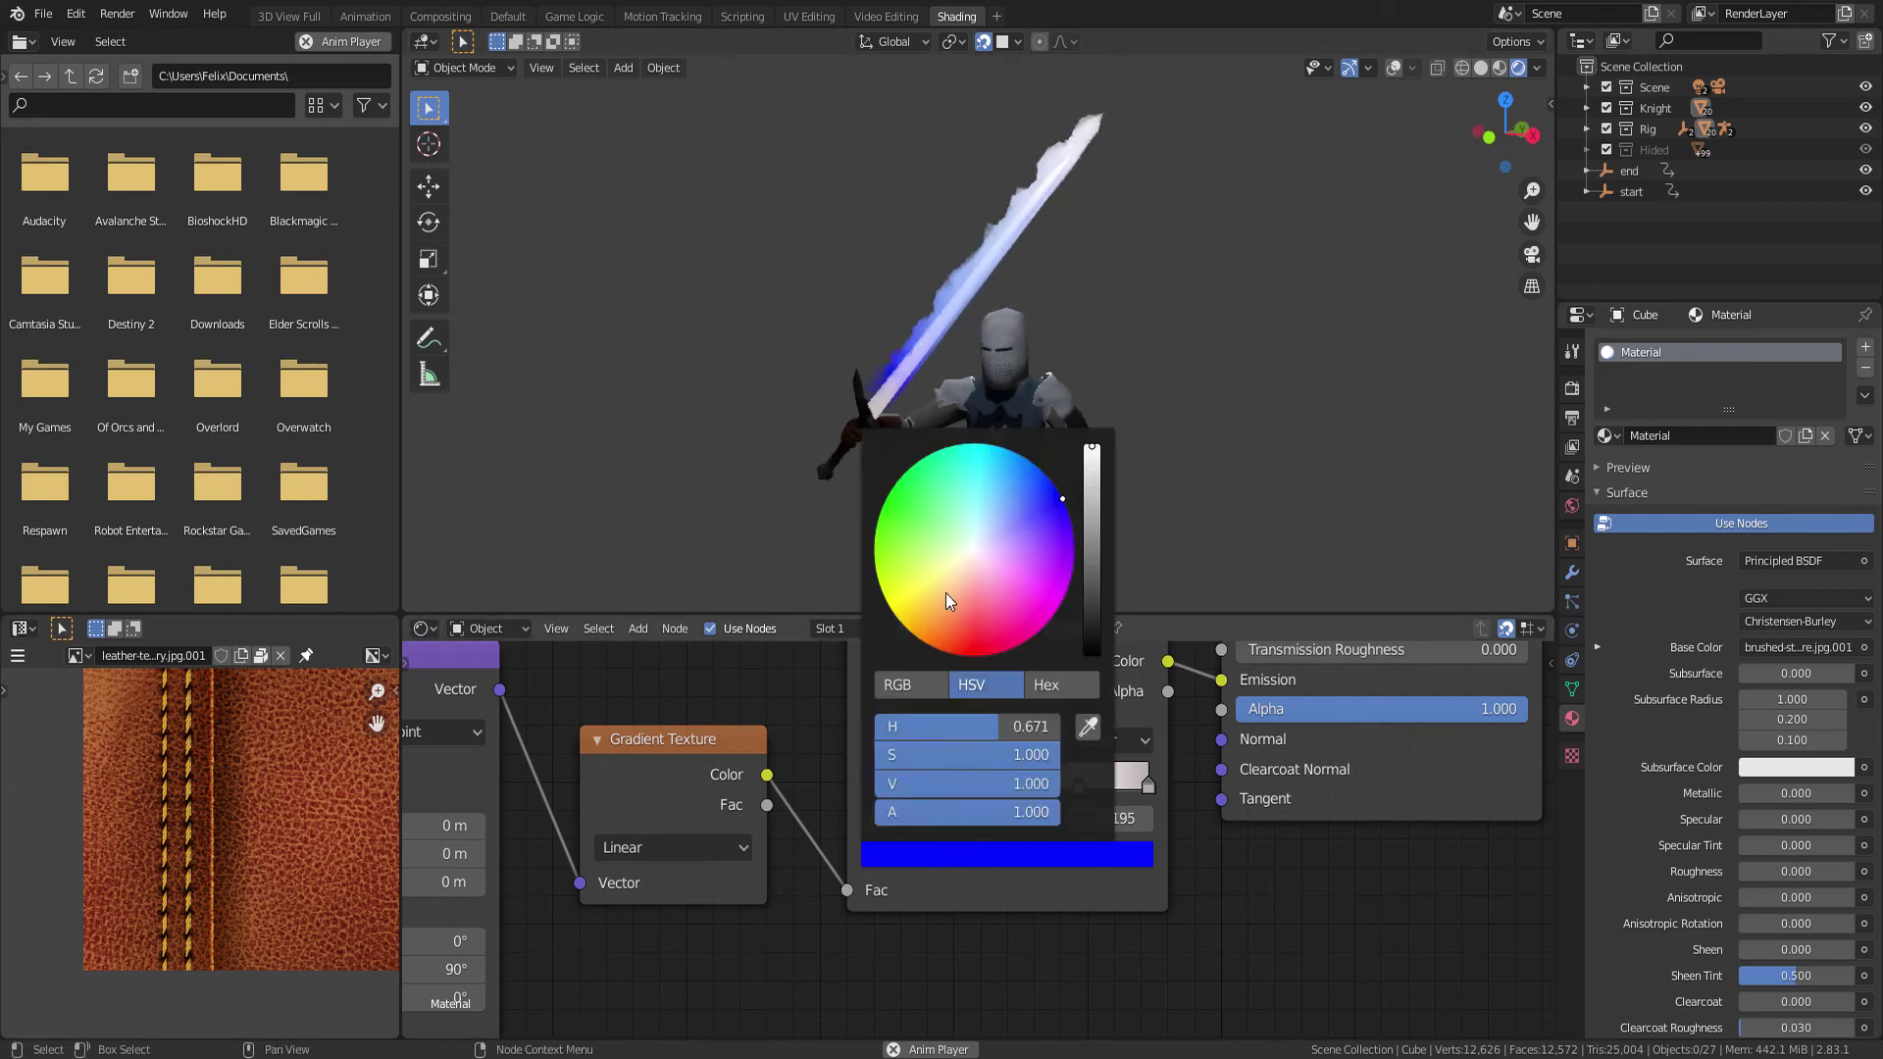
left_click(925, 451)
left_click(958, 785)
left_click(960, 854)
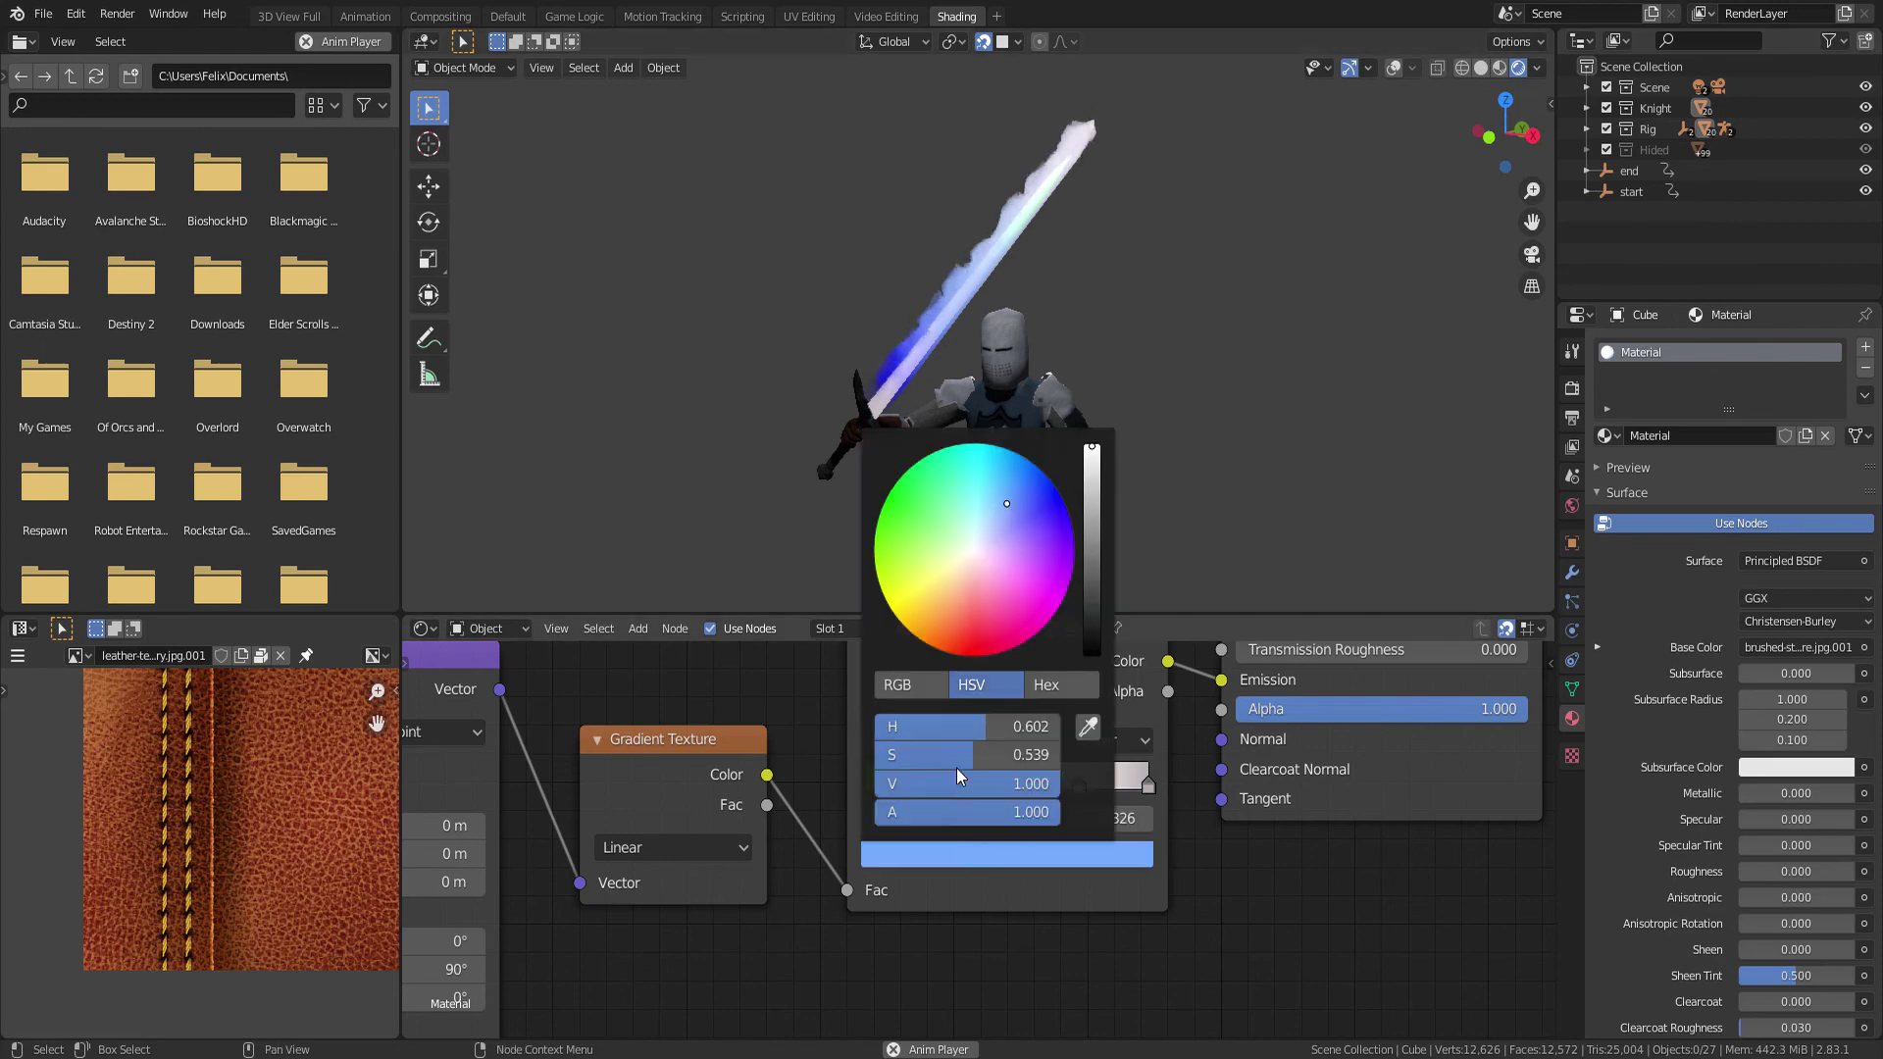
left_click(937, 553)
left_click(1001, 781)
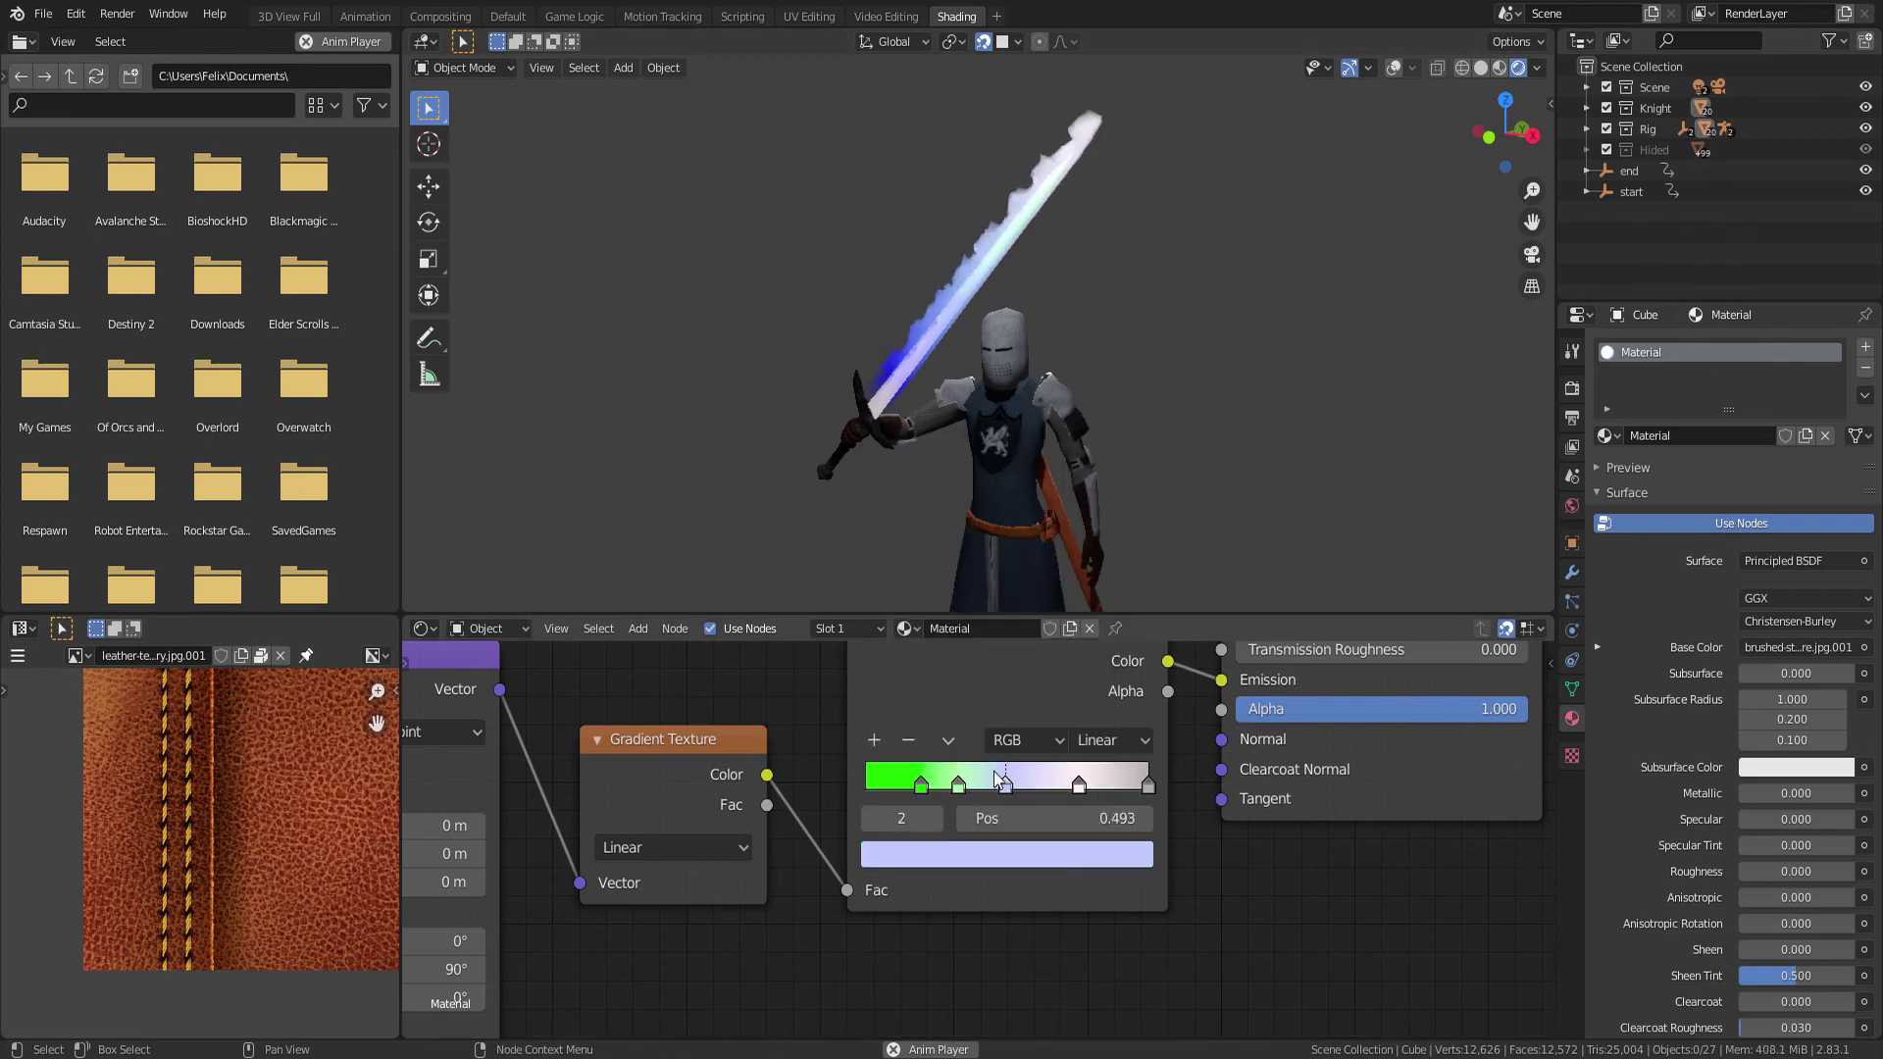
left_click(980, 844)
left_click(960, 535)
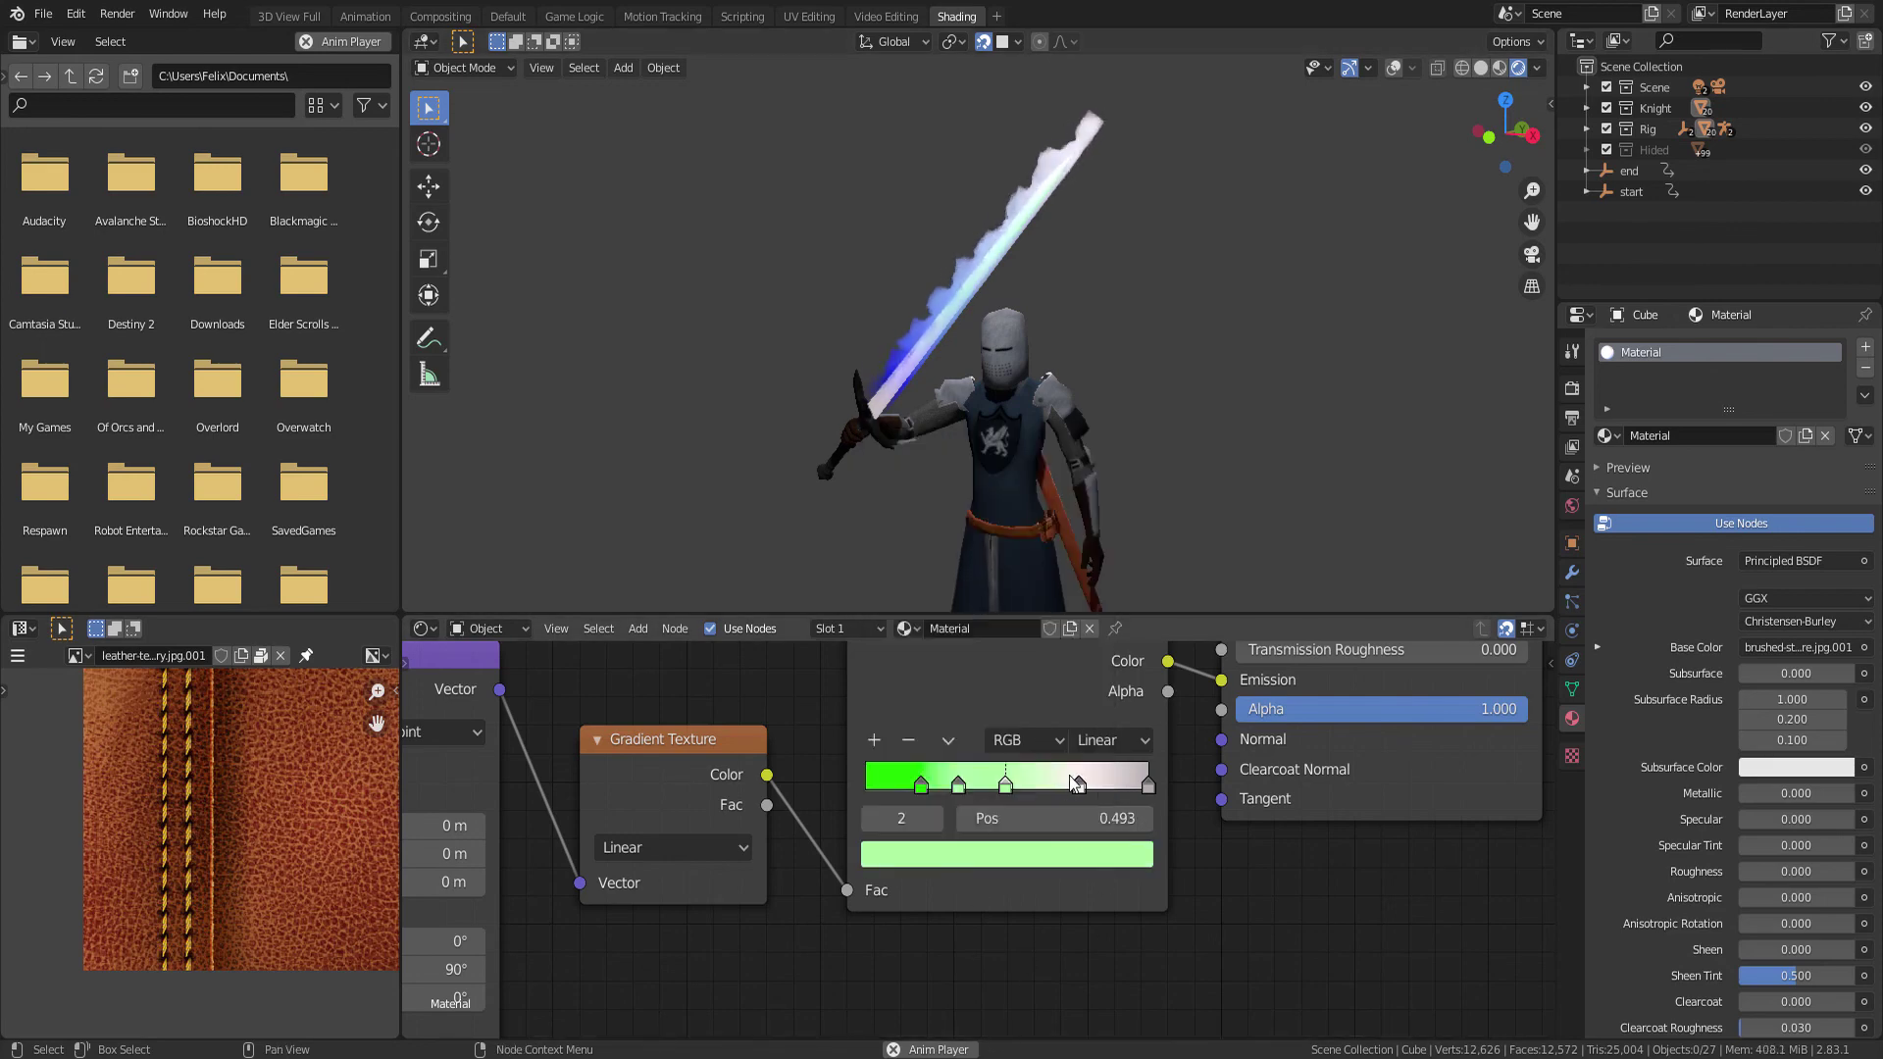
left_click(1077, 781)
left_click(1018, 856)
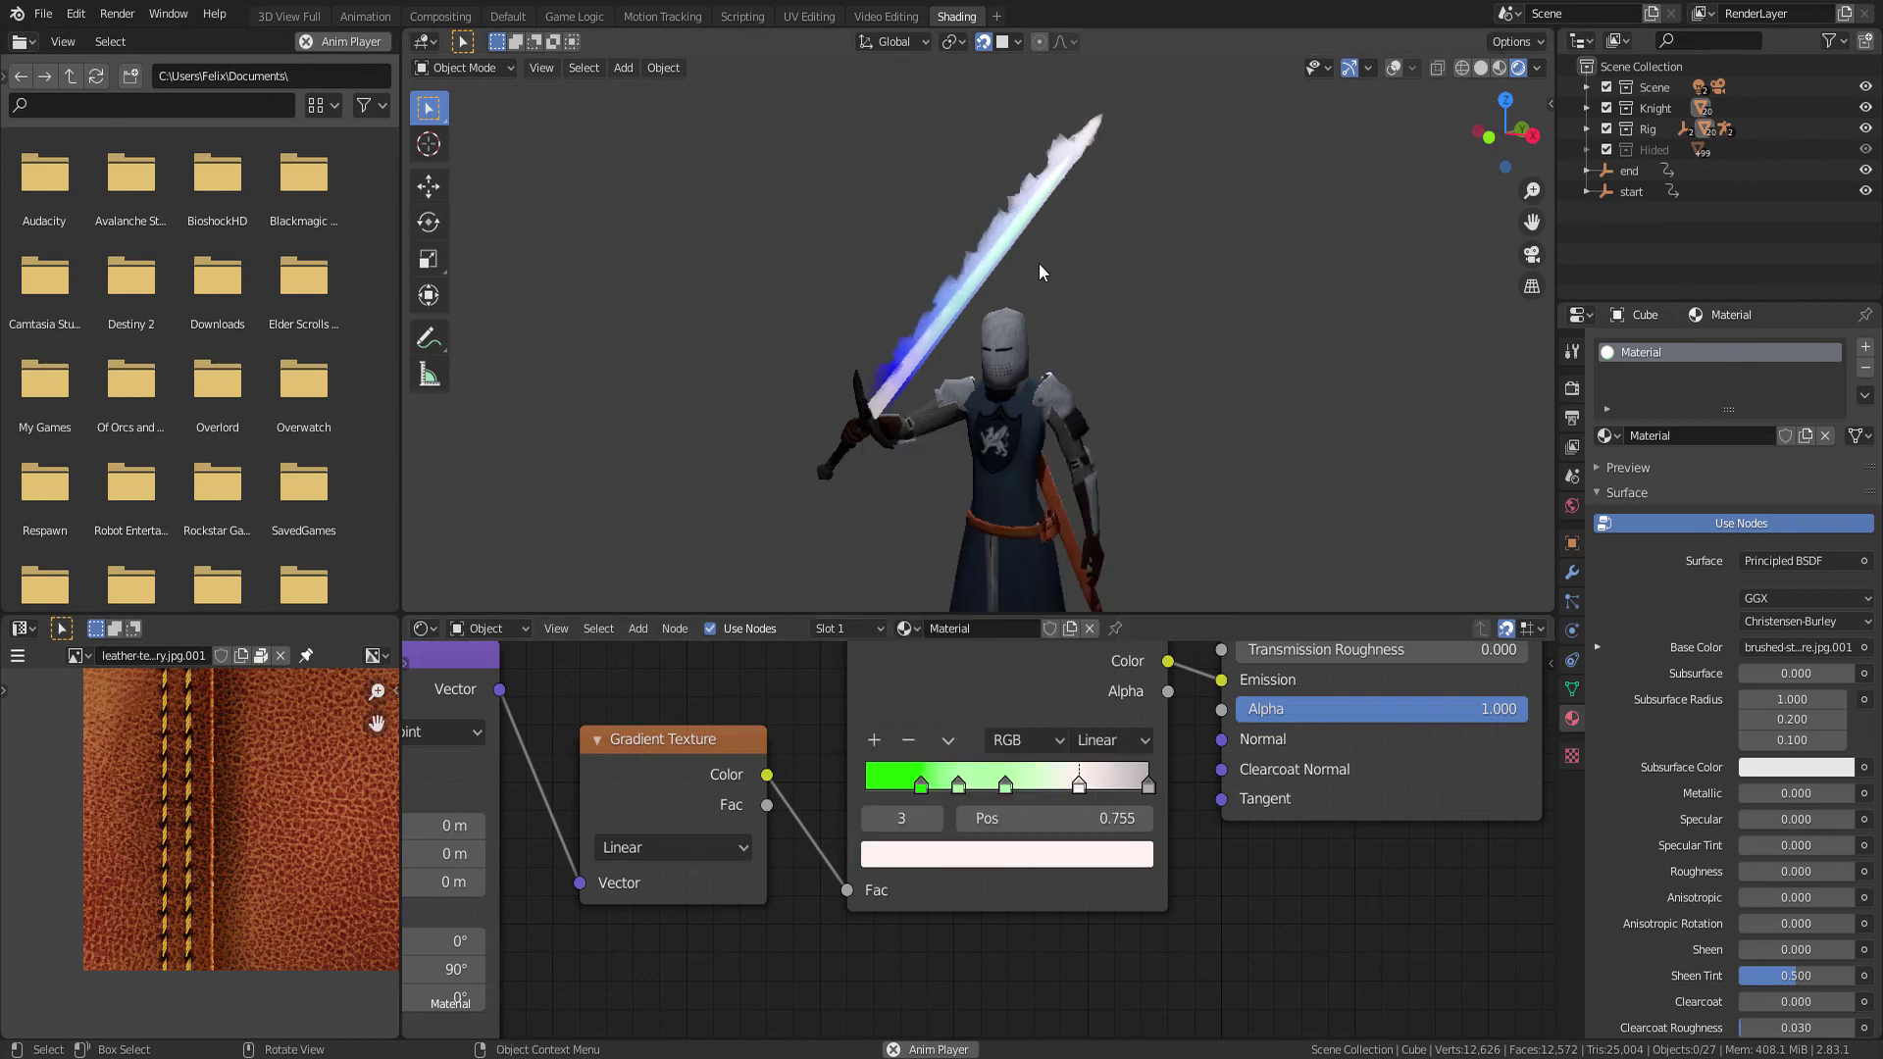
left_click(1024, 226)
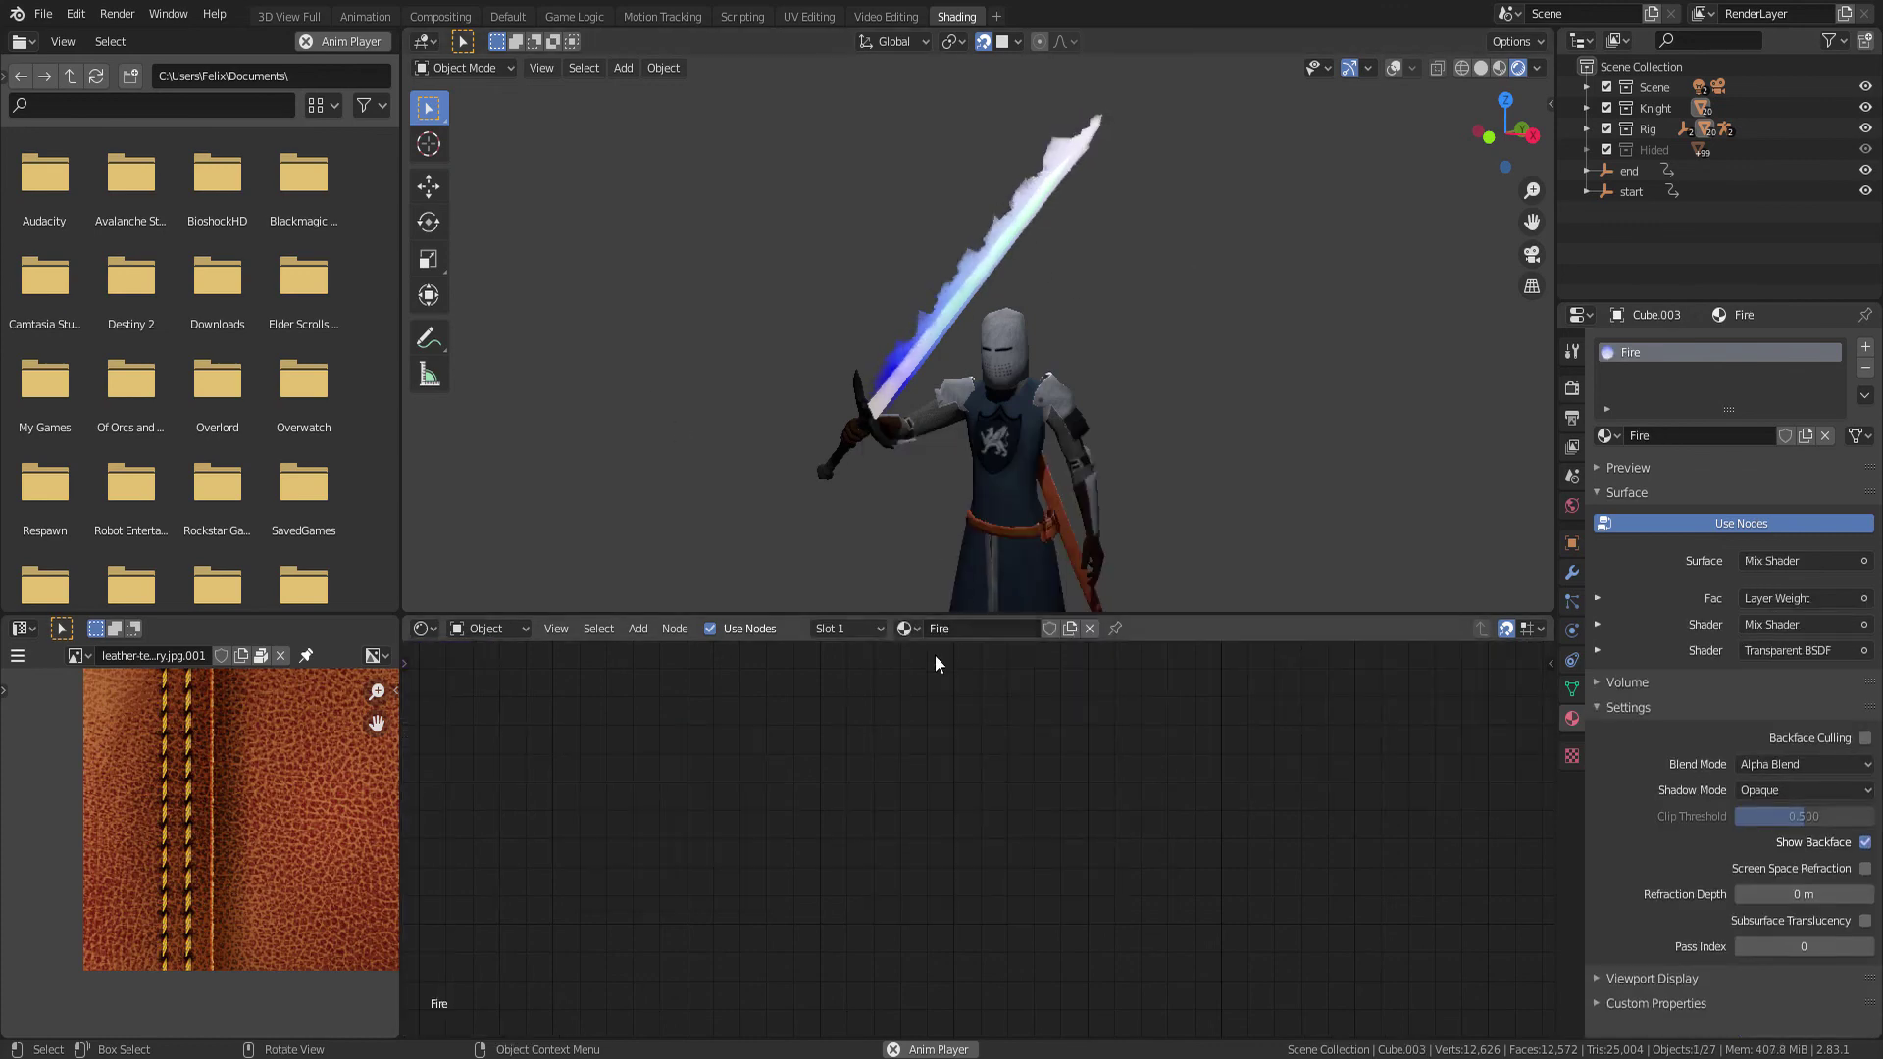
Change the Fire ramp's second stop and the stop at 0.405 from blue to green
scroll(1115, 808, "down", 2)
scroll(1115, 808, "up", 3, "ctrl")
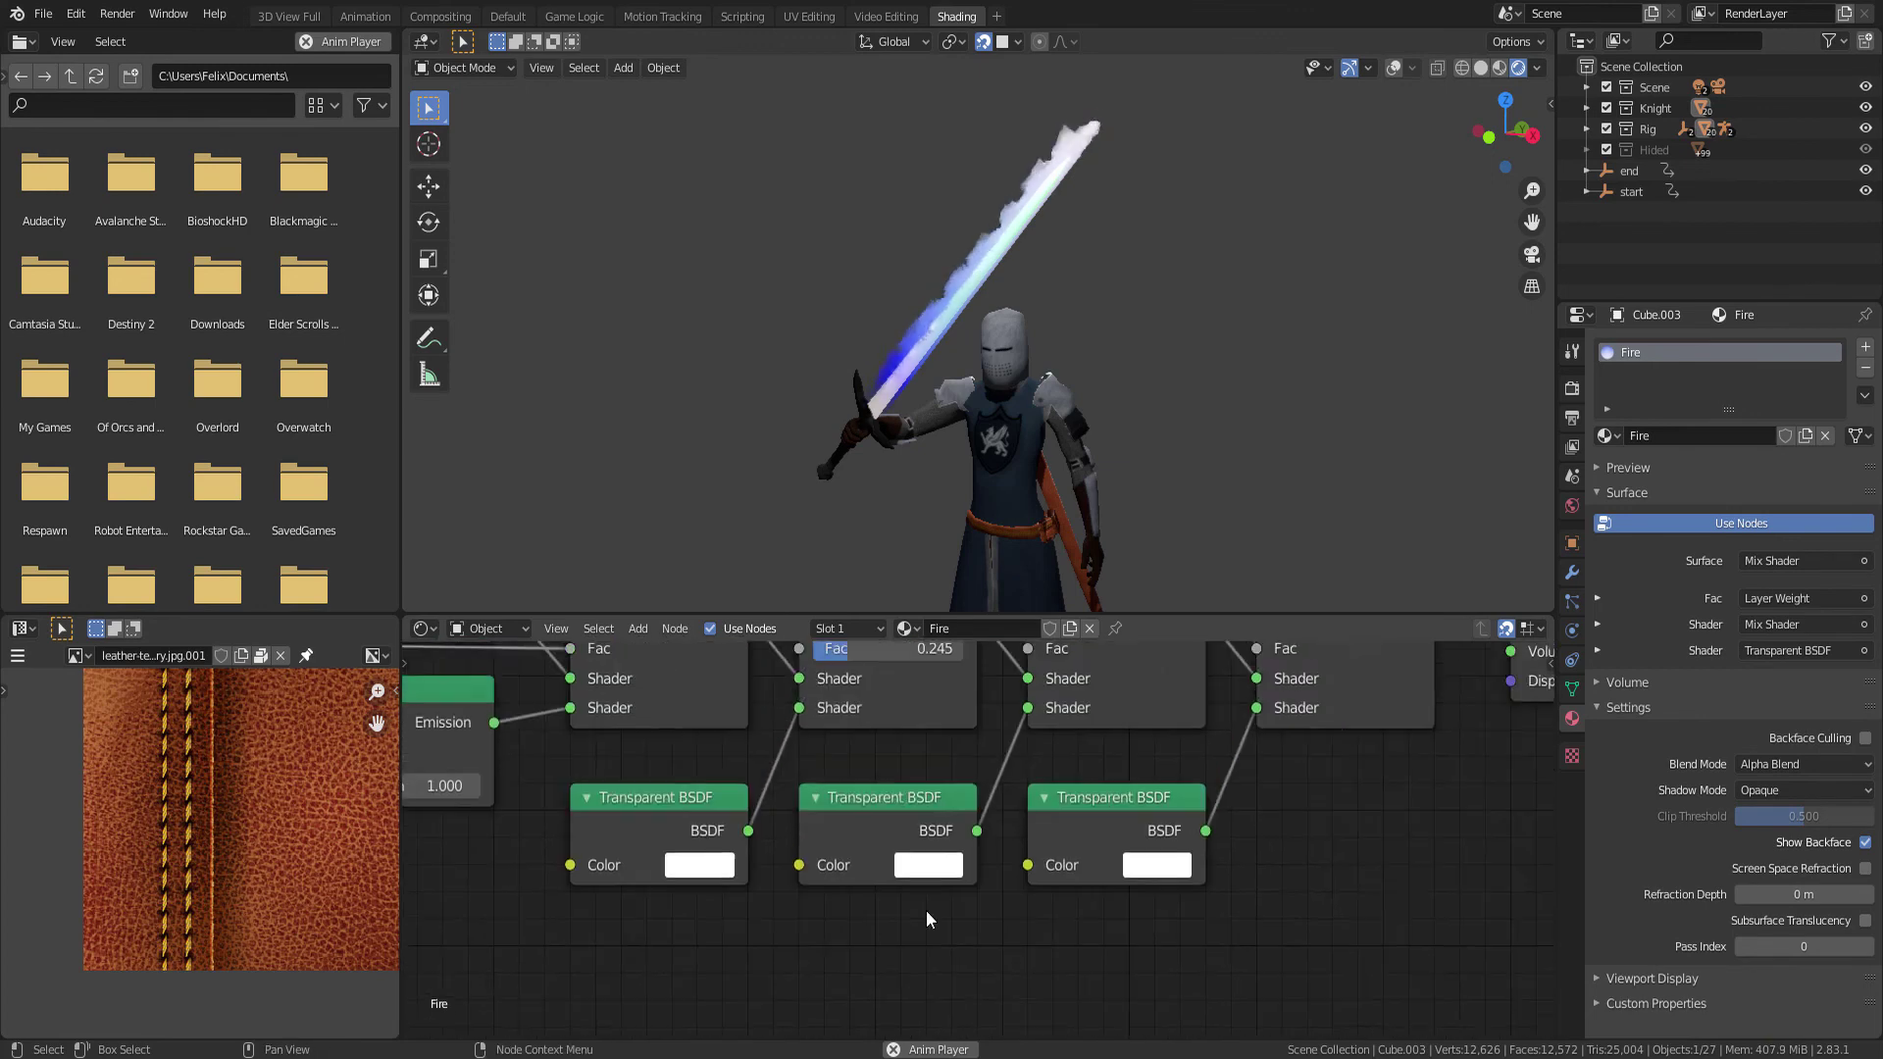
scroll(685, 930, "left", 3, "ctrl")
left_click(861, 865)
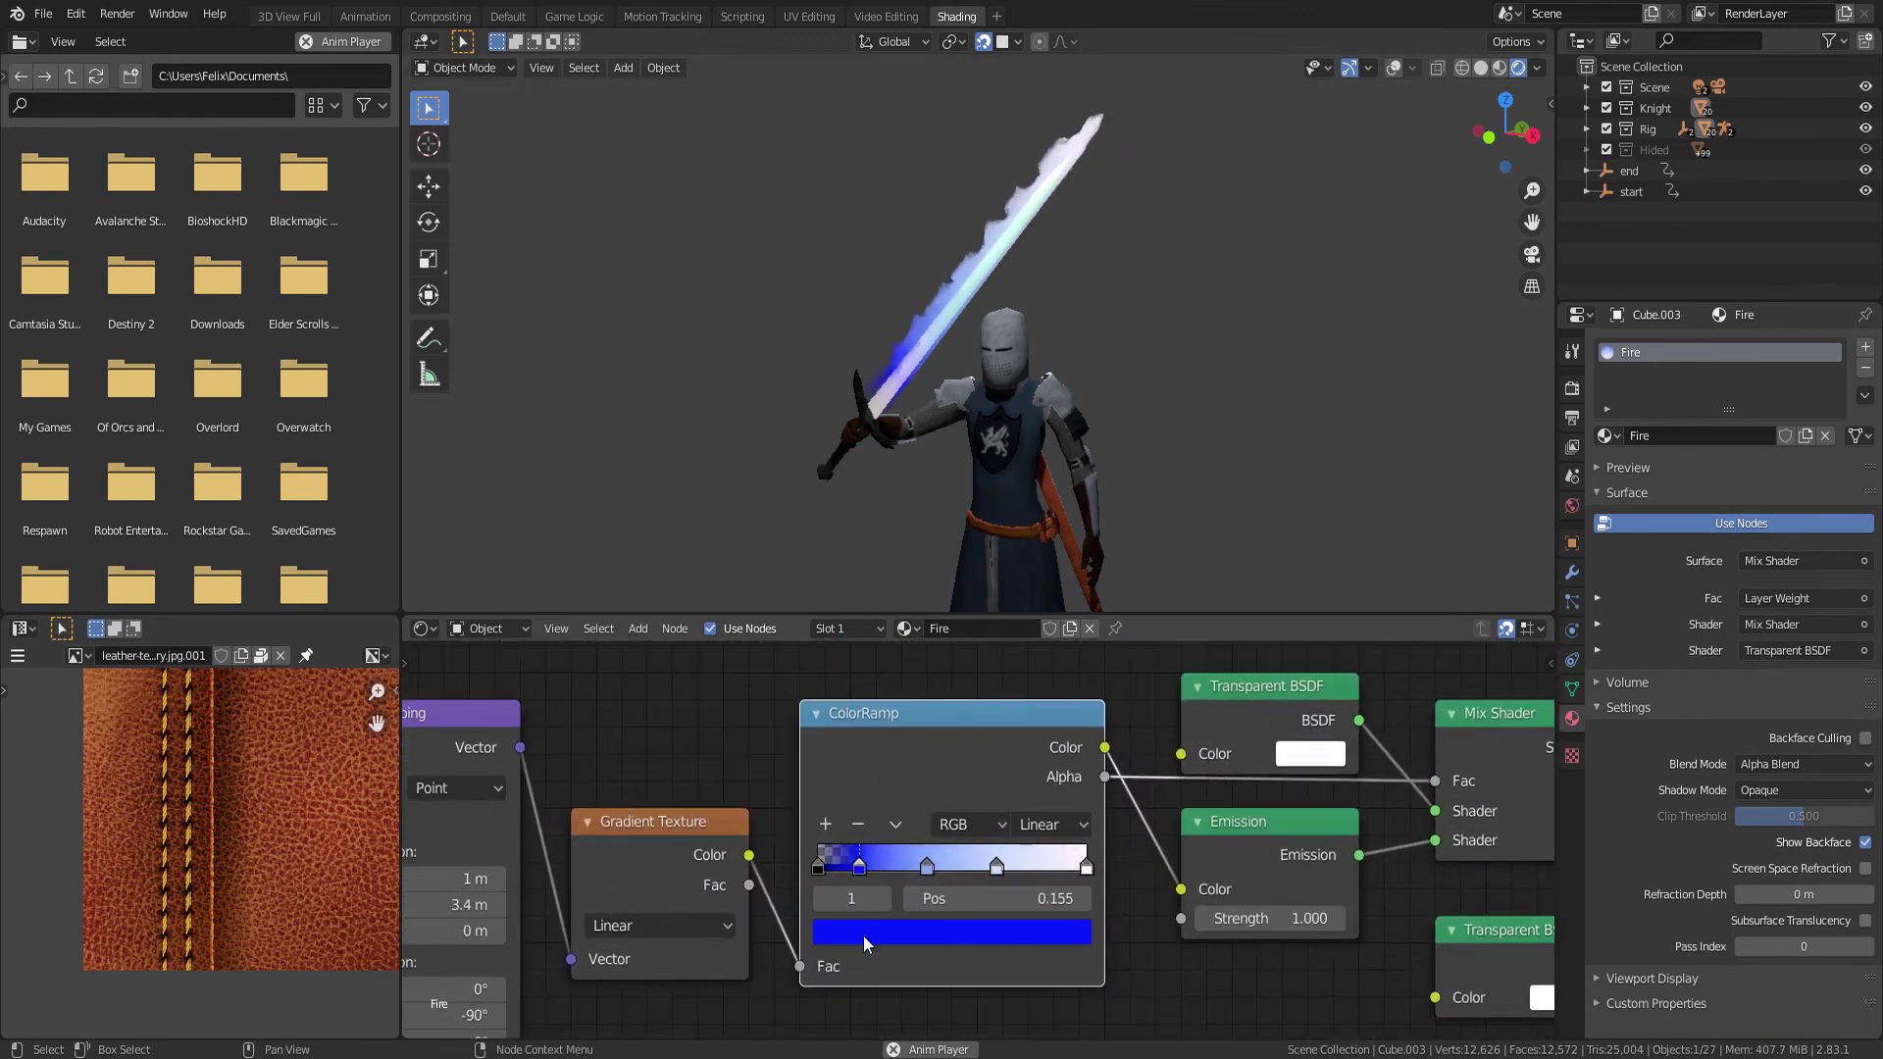
left_click(869, 932)
left_click(856, 734)
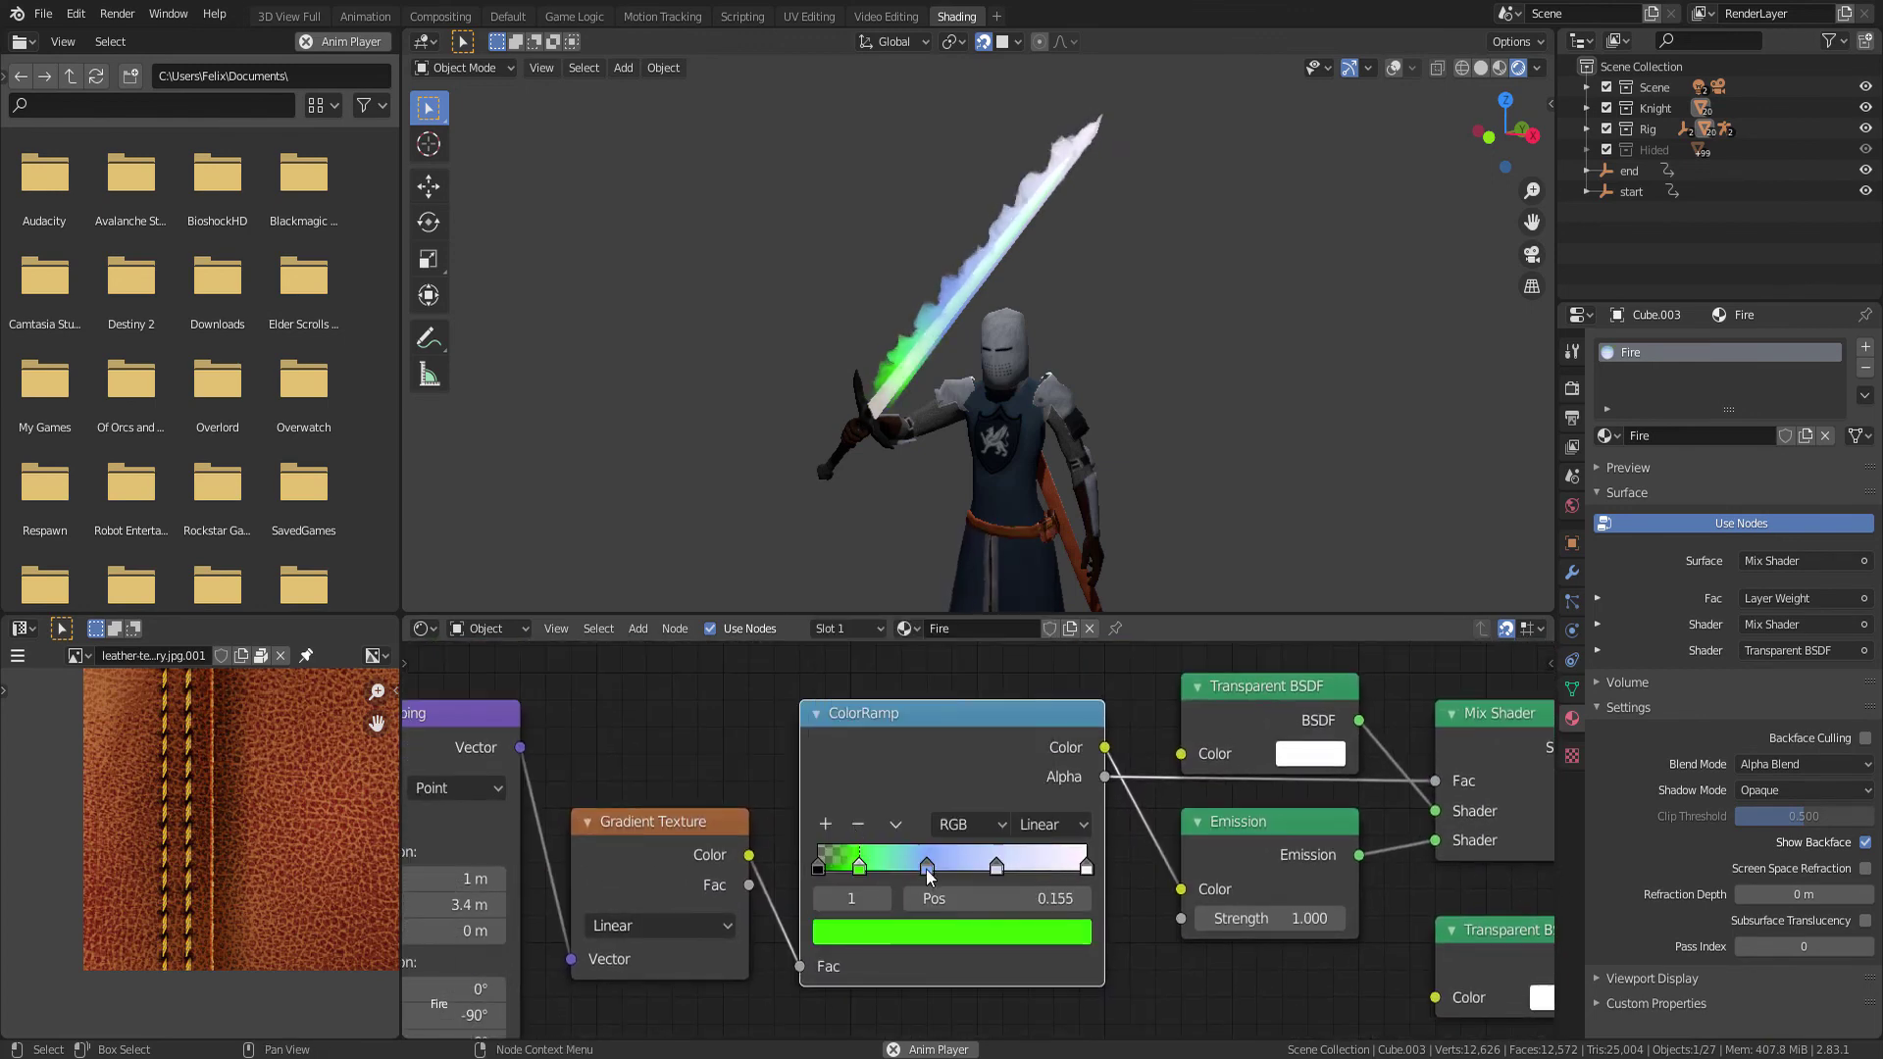
left_click(928, 932)
left_click(855, 734)
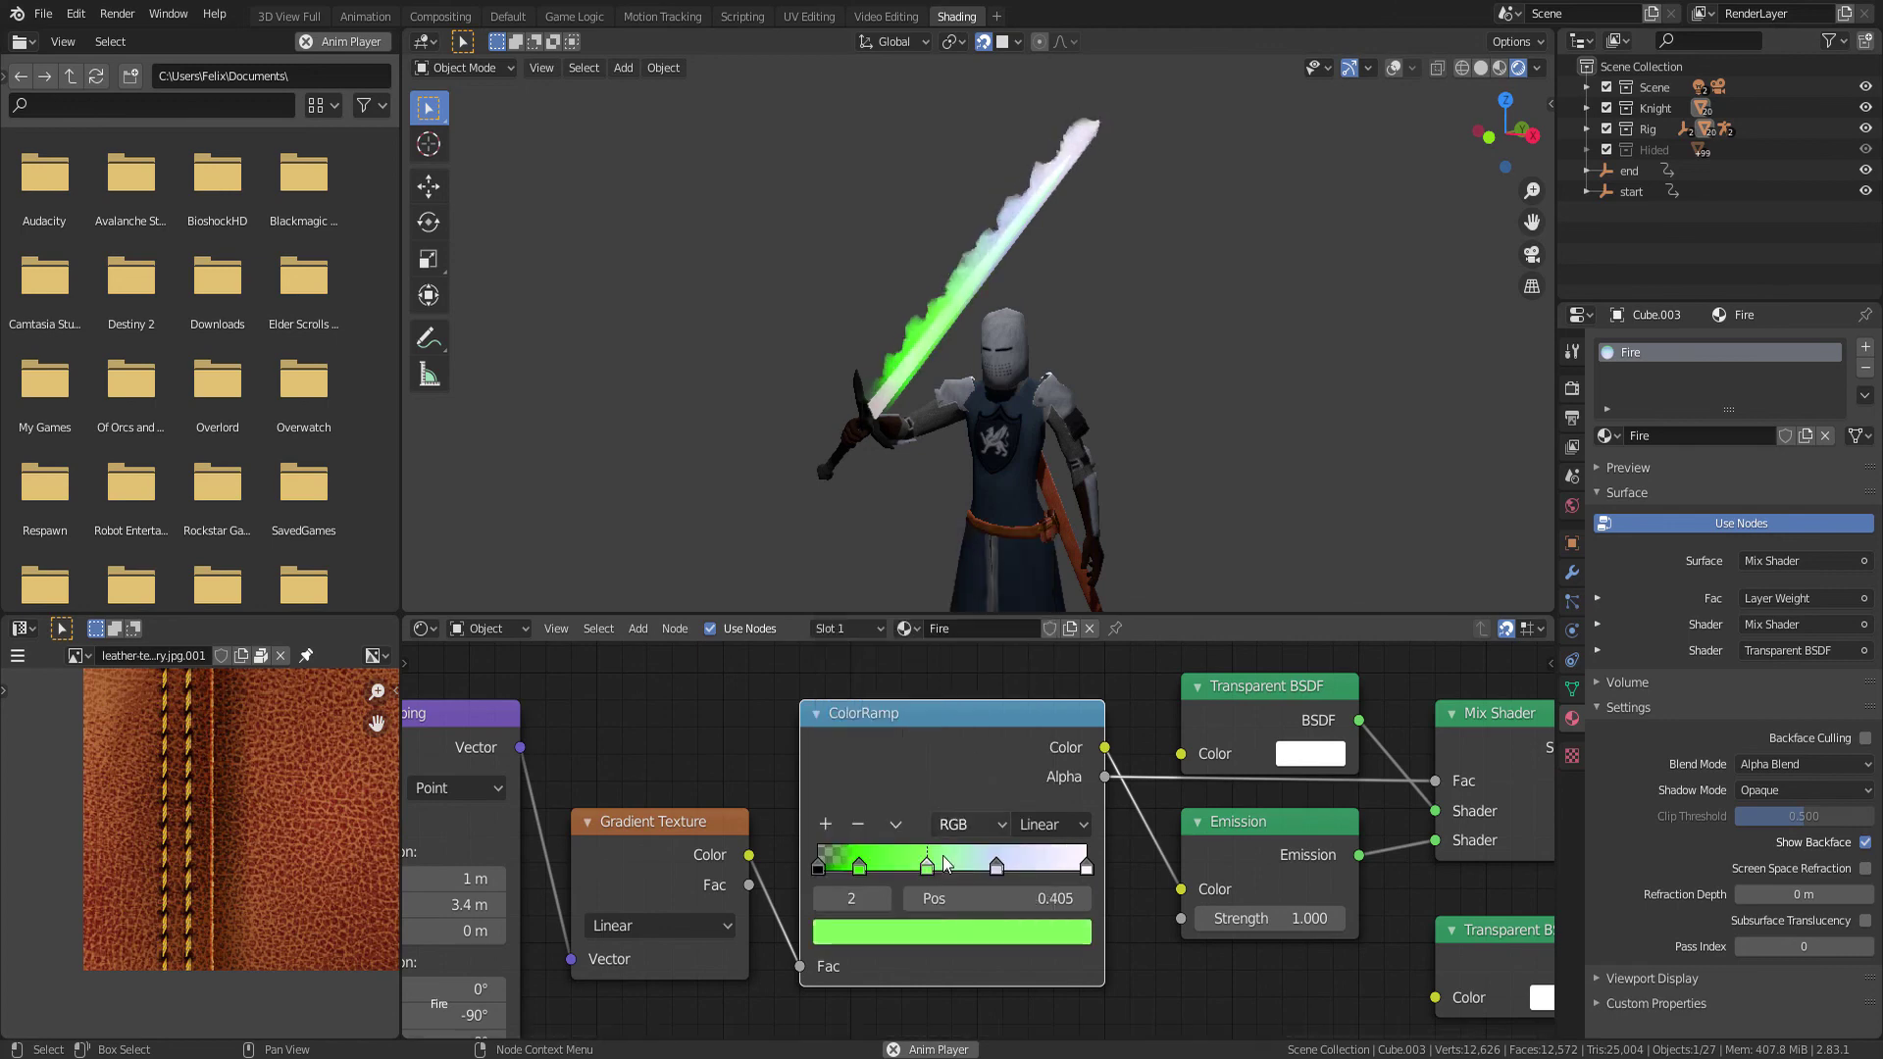
Set the 0.668 stop to light green and the 1.000 end stop to pale green
left_click(995, 865)
left_click(952, 932)
left_click(855, 733)
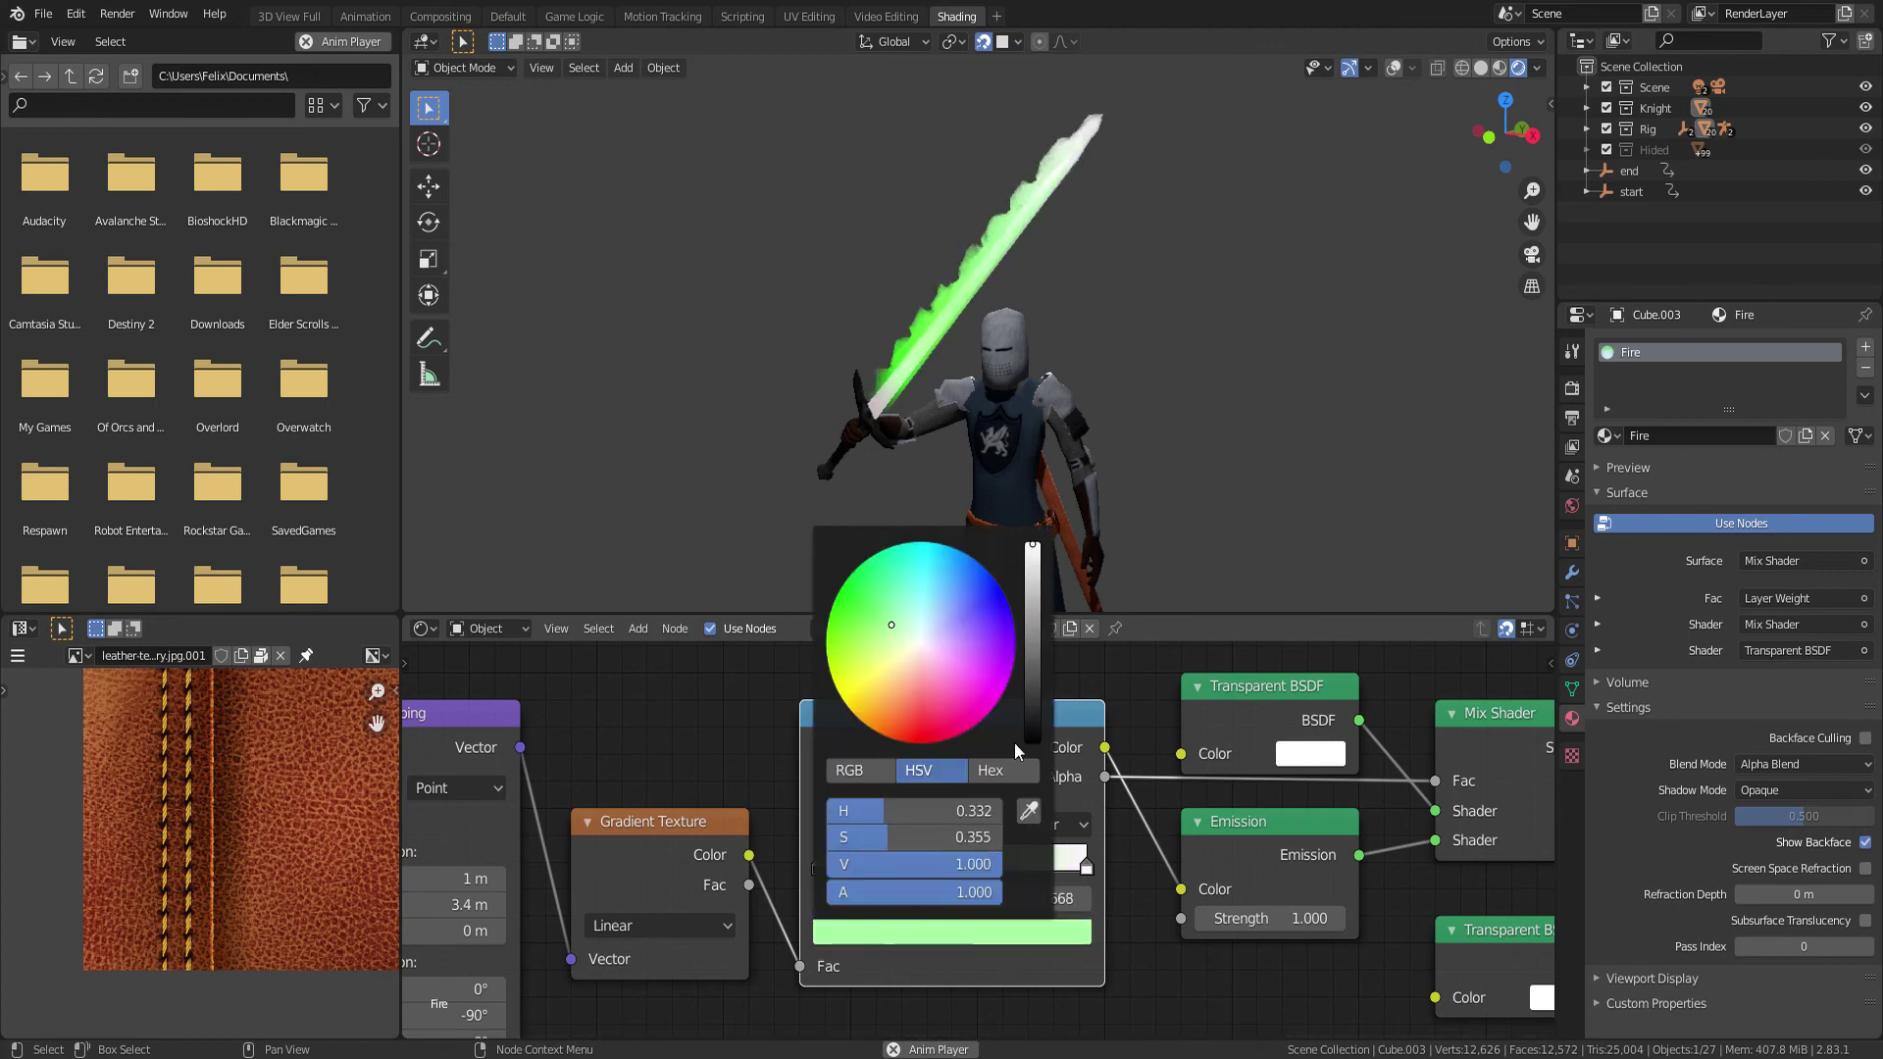
left_click(1084, 865)
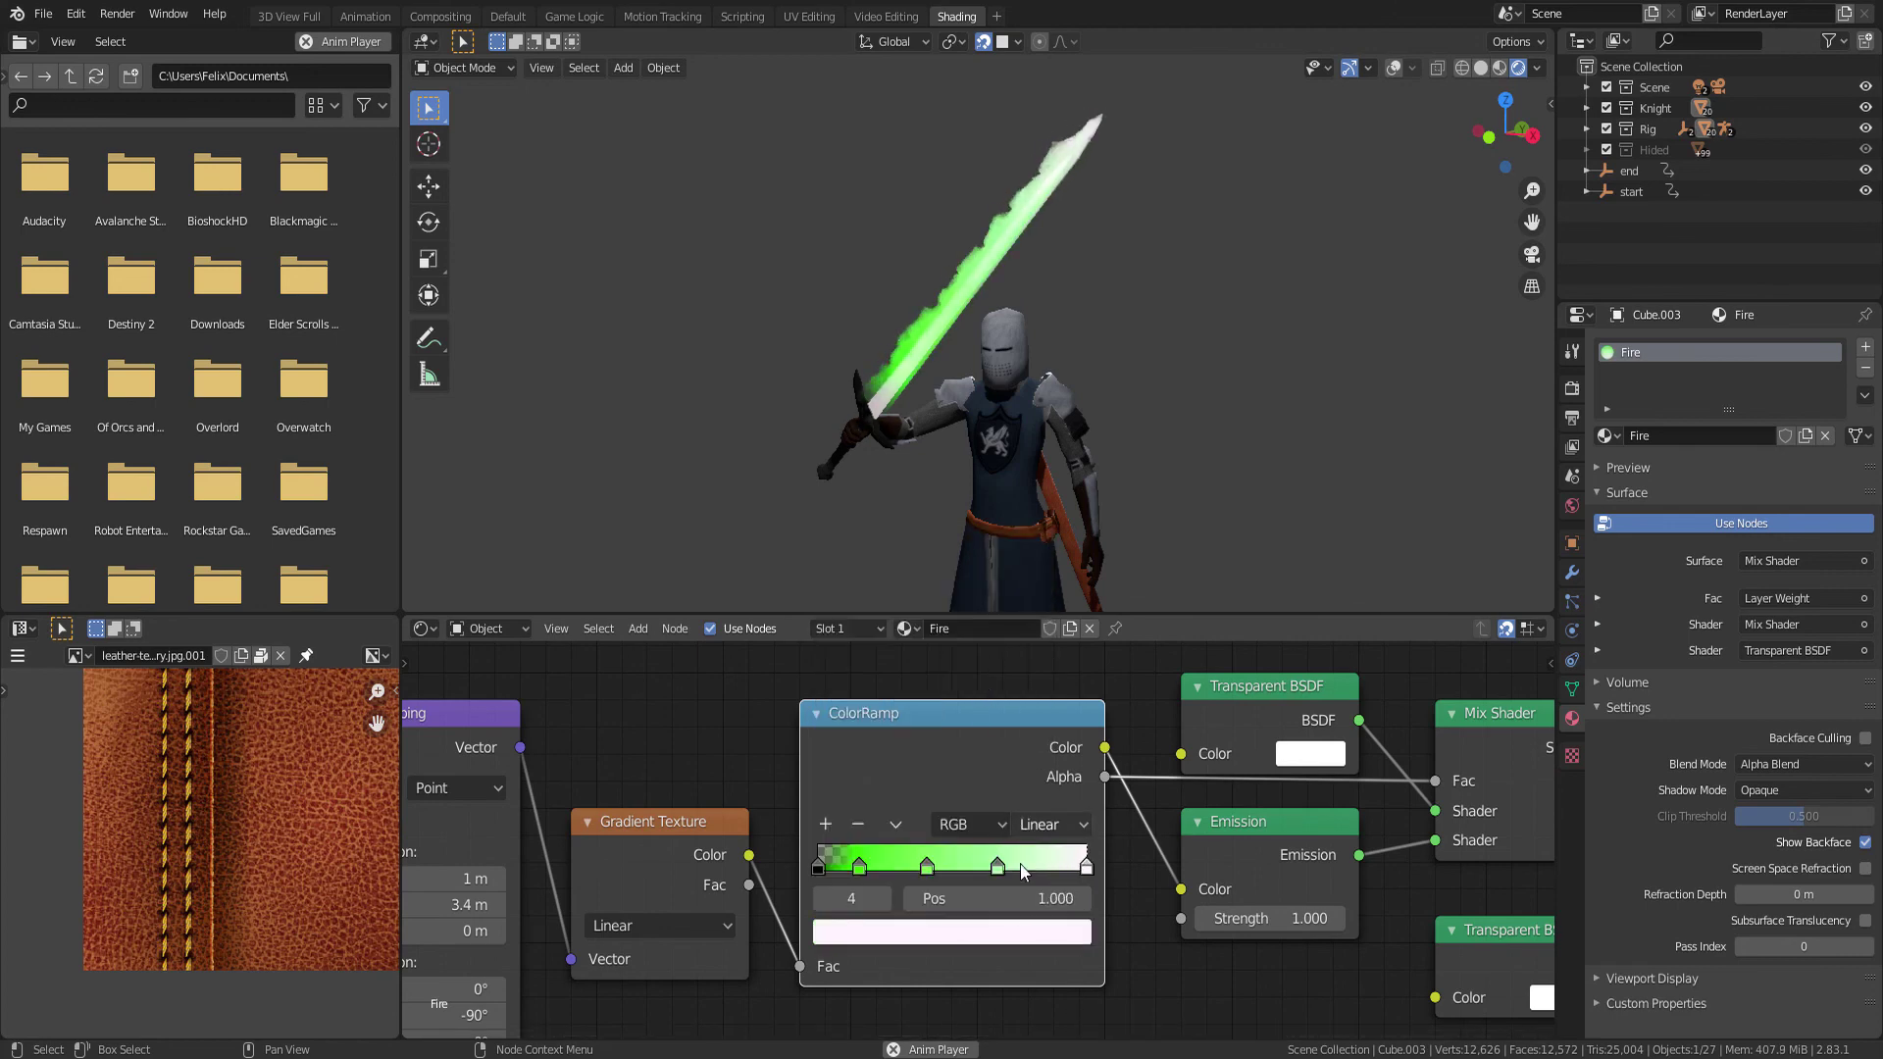
left_click(997, 920)
left_click(910, 622)
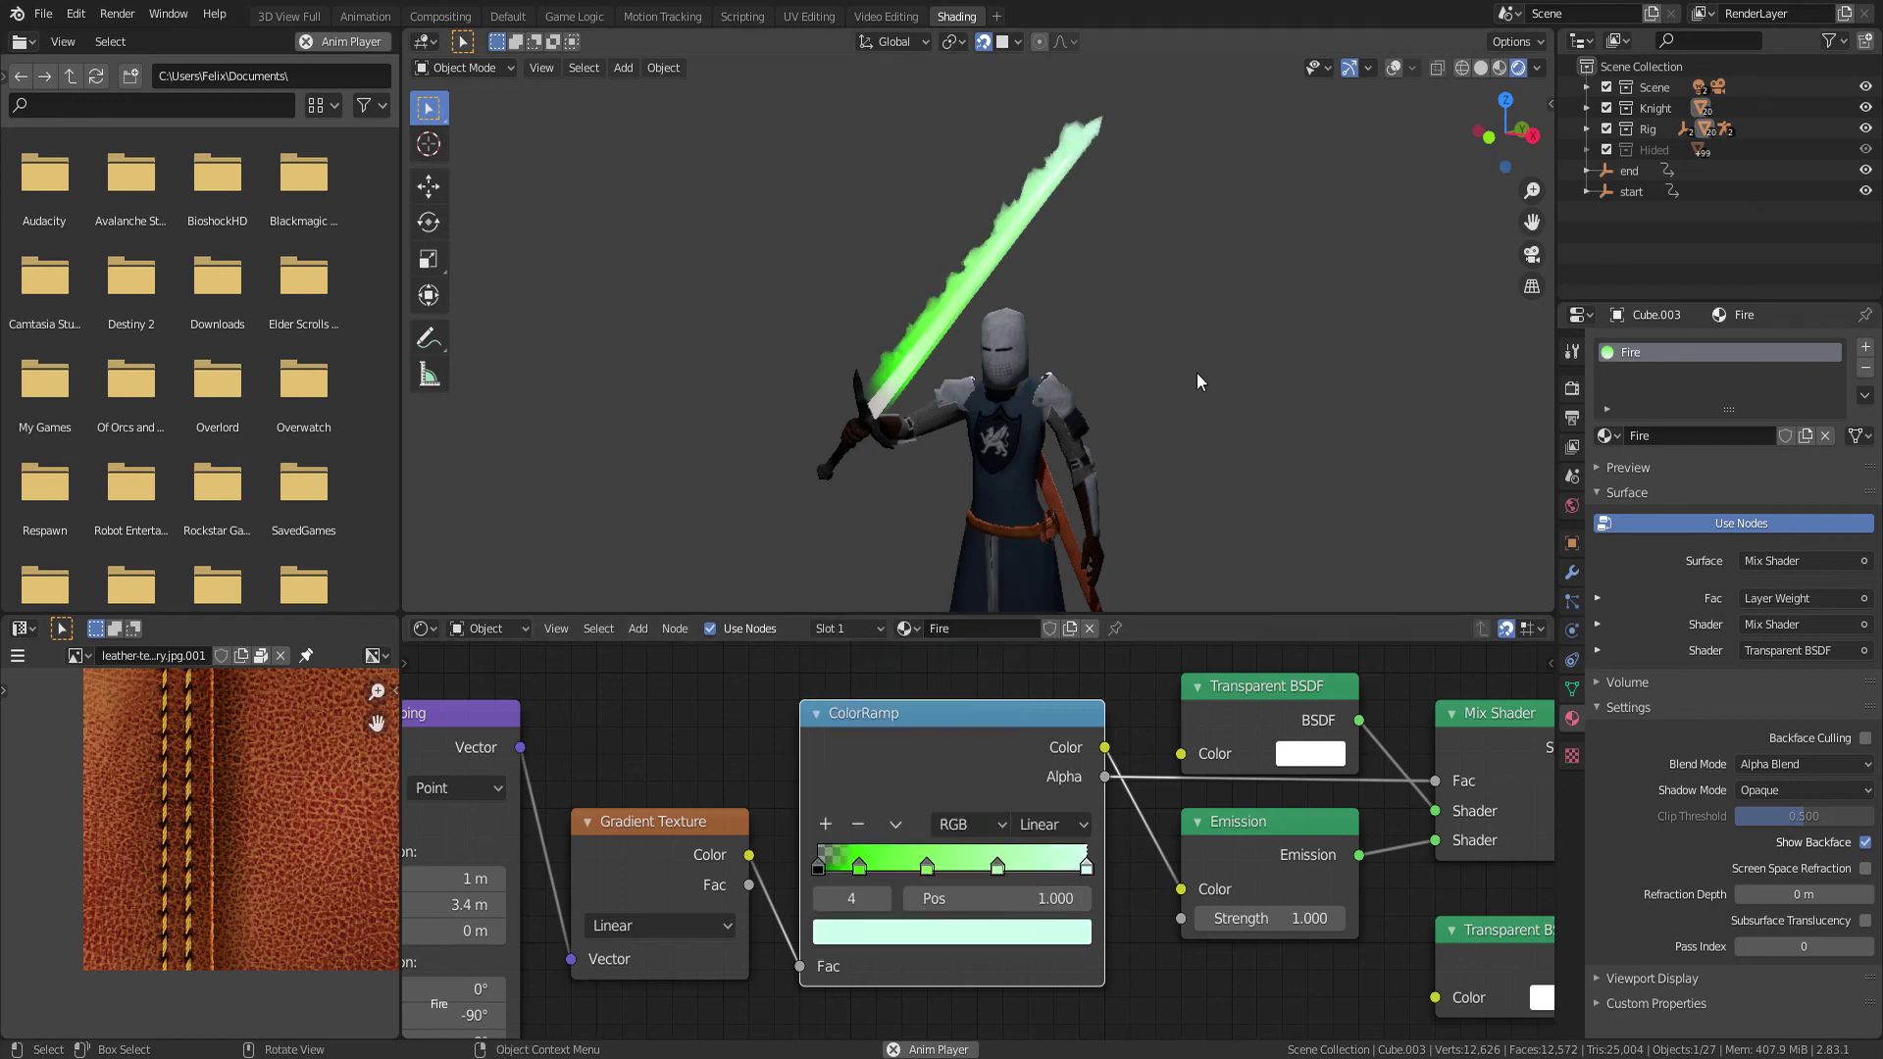
middle_click_drag(994, 380, 1051, 409)
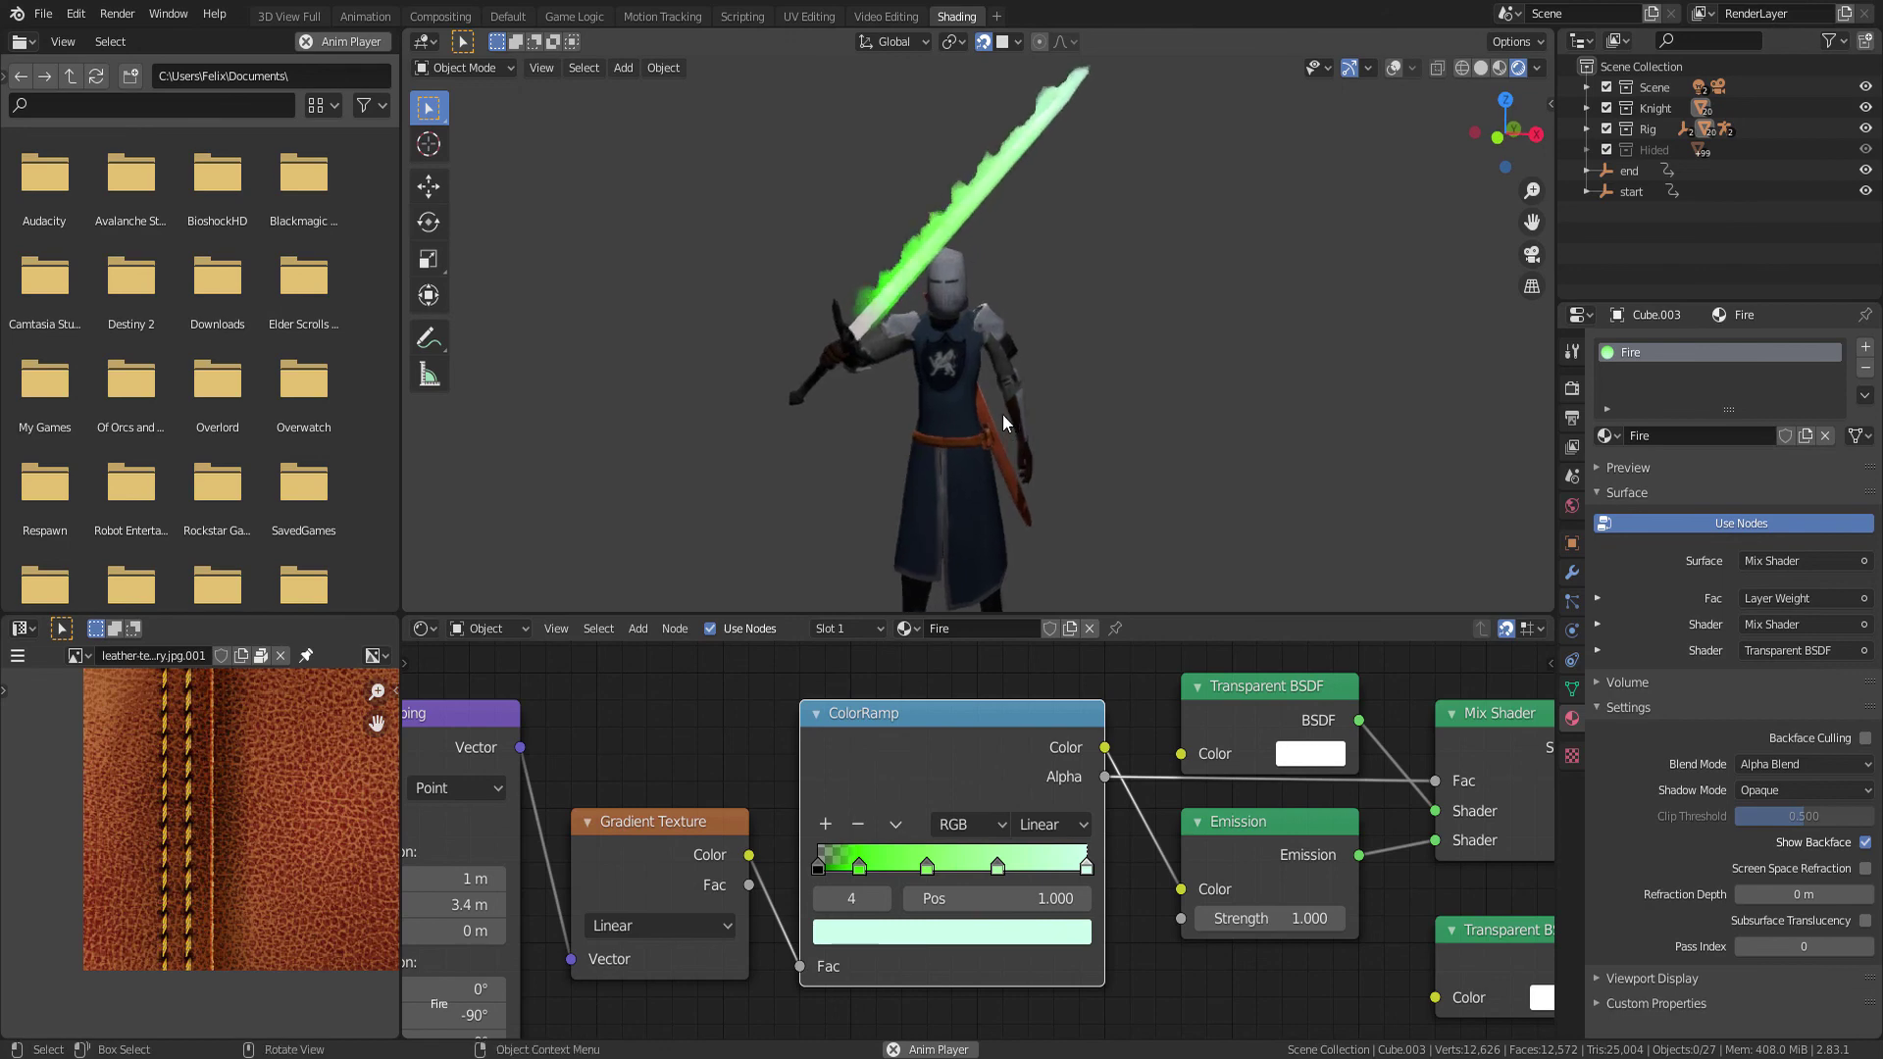
middle_click_drag(968, 461, 940, 465)
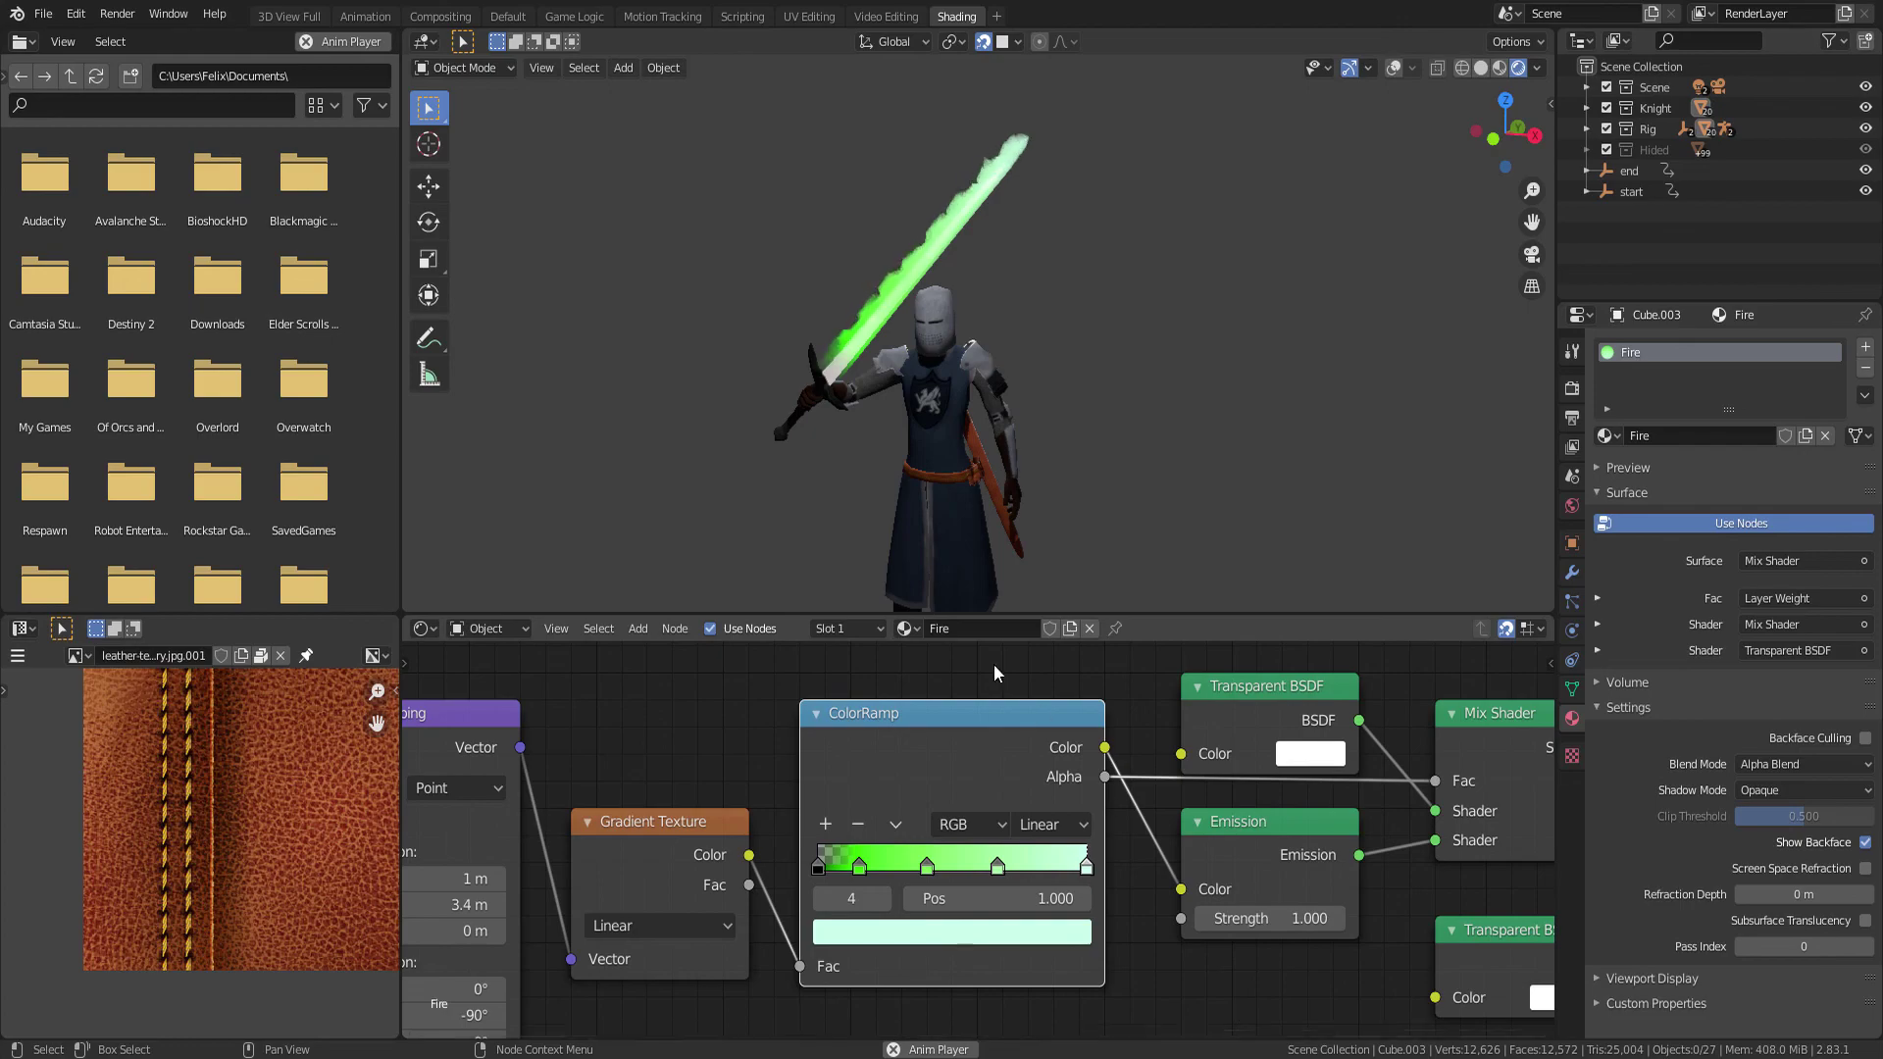
scroll(993, 663, "down", 1)
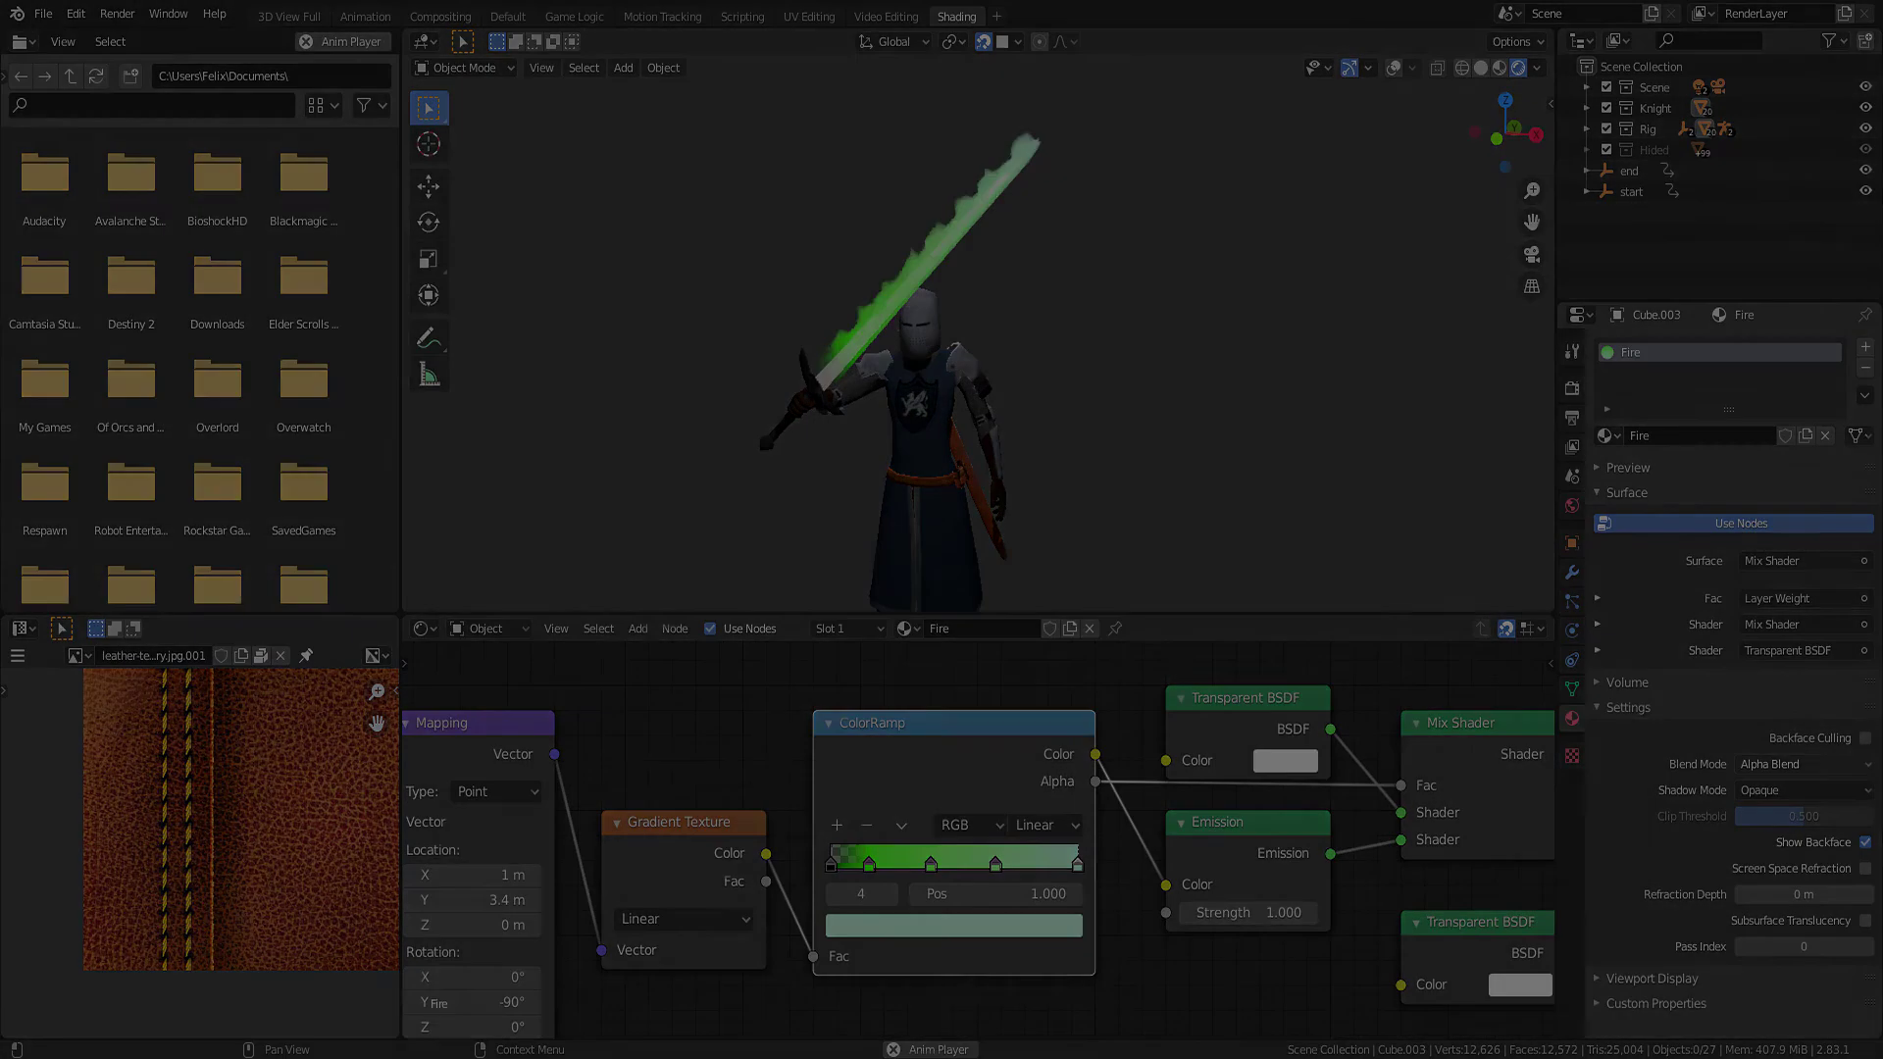